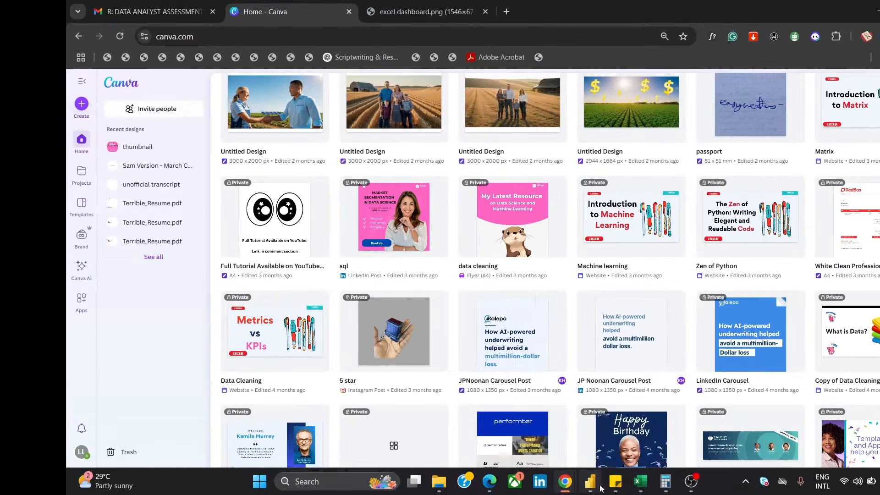
# Switch to Power BI Desktop, dismiss the start screen and maximize the blank report window
pyautogui.click(586, 475)
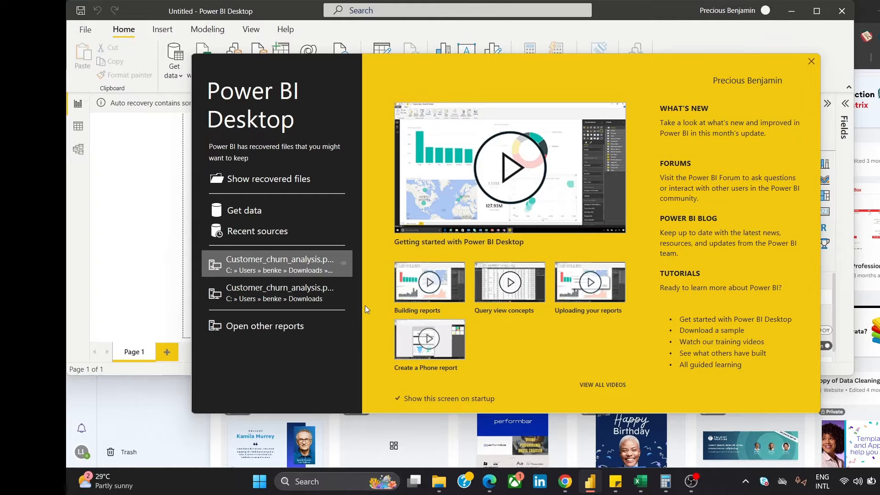
pyautogui.click(811, 61)
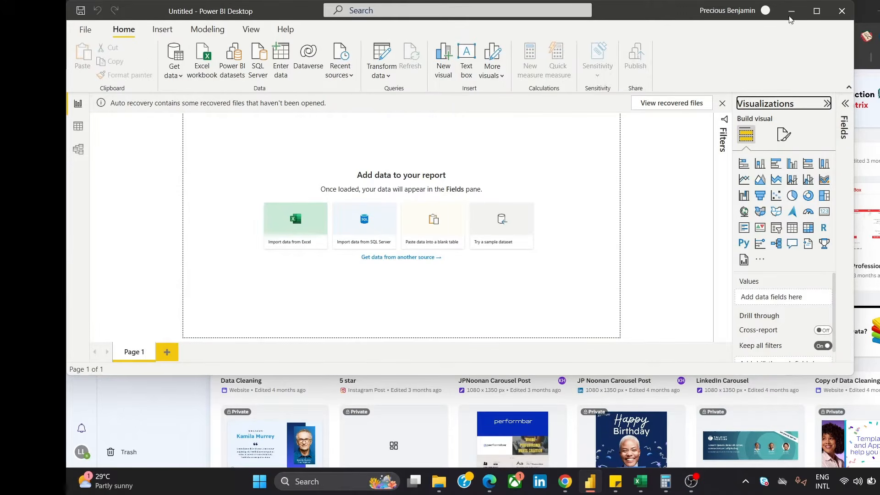
pyautogui.click(816, 10)
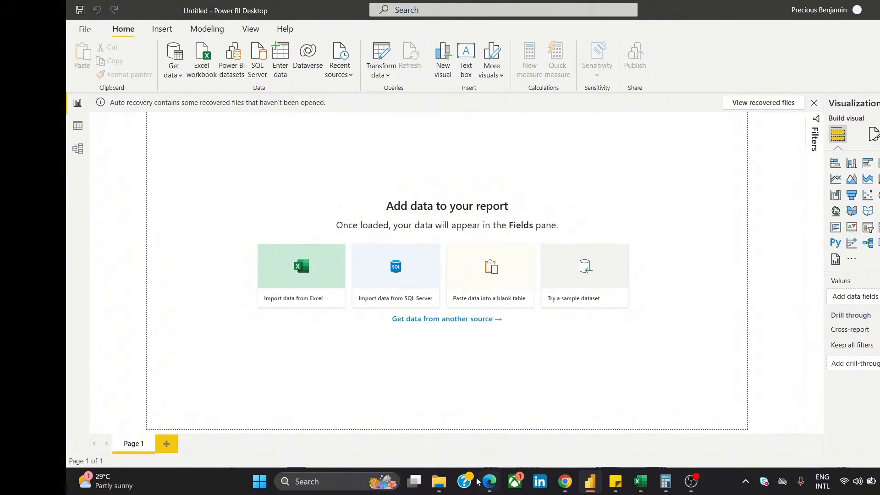
# Check the Bank_Churn CSV file in the Downloads folder and return to the blank report
pyautogui.moveTo(440, 486)
pyautogui.click(467, 426)
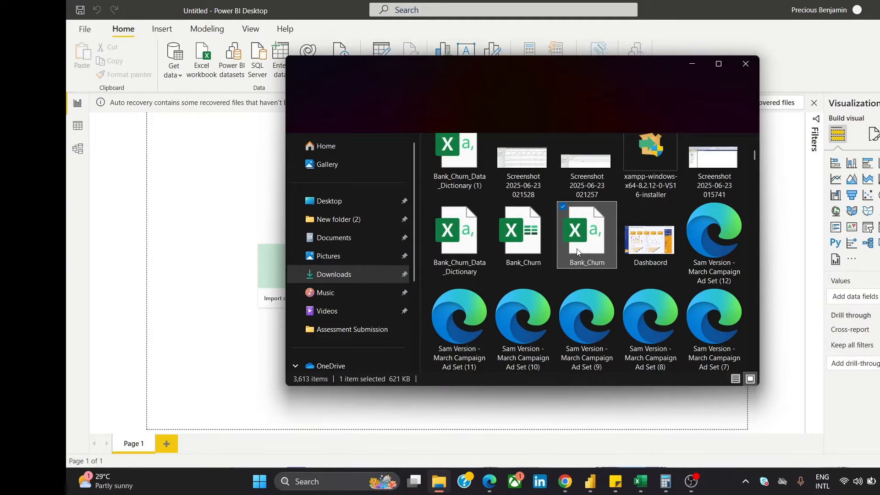
pyautogui.click(119, 155)
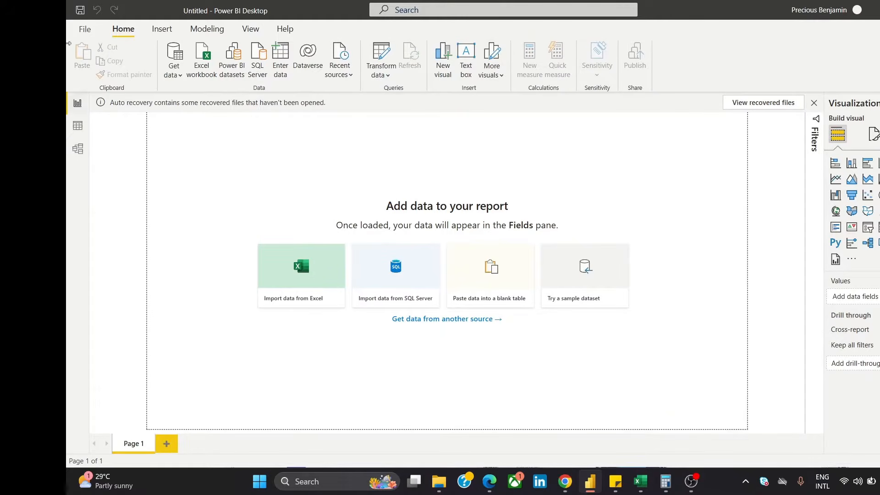
# Get data from a Text/CSV source, choosing the Bank_Churn file in the Downloads folder
pyautogui.click(84, 29)
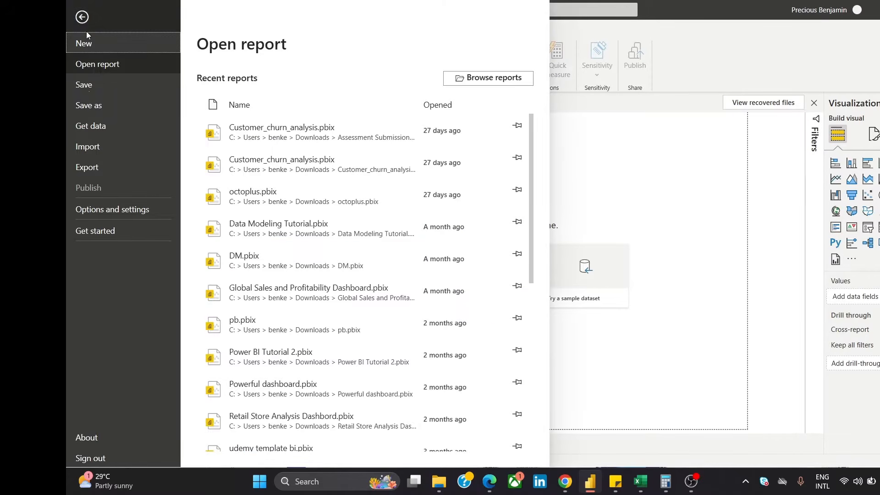
pyautogui.click(118, 126)
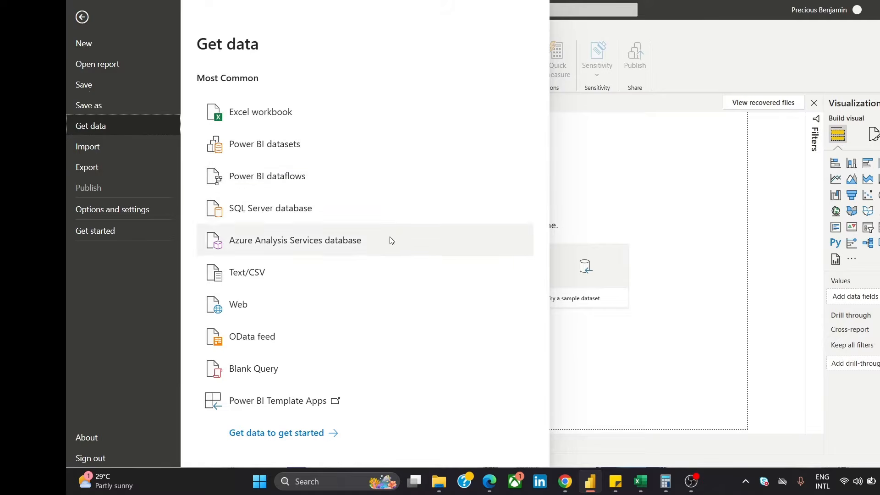
pyautogui.click(405, 285)
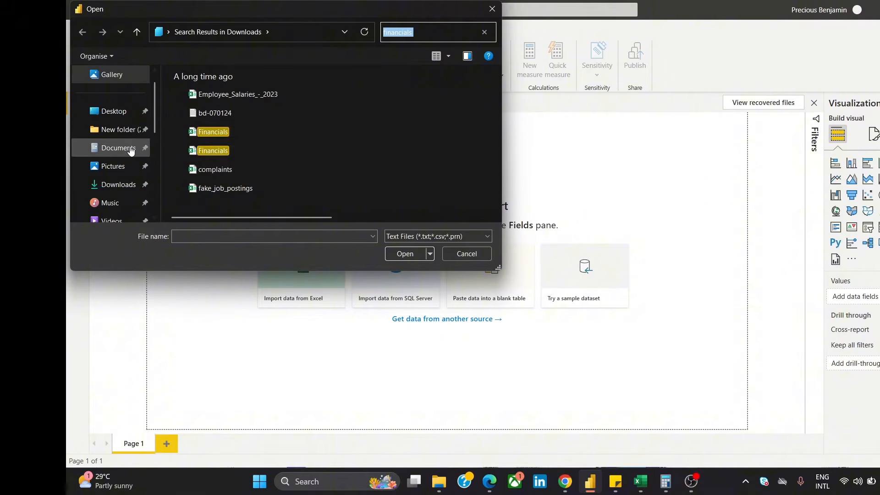
pyautogui.click(132, 184)
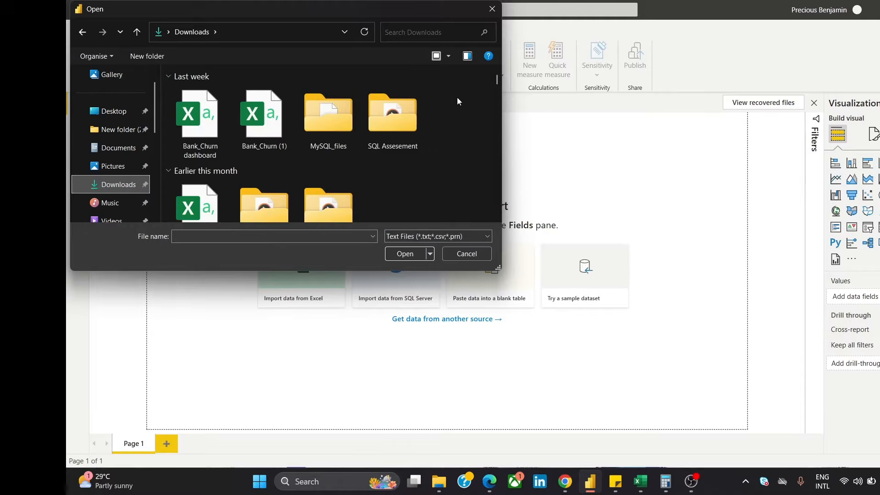
pyautogui.scroll(-3, 491, 89)
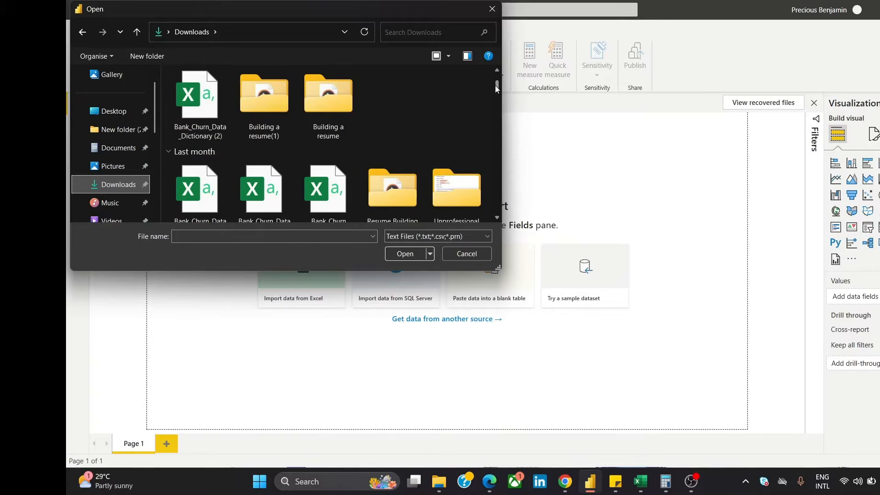
pyautogui.moveTo(495, 89); pyautogui.dragTo(496, 92)
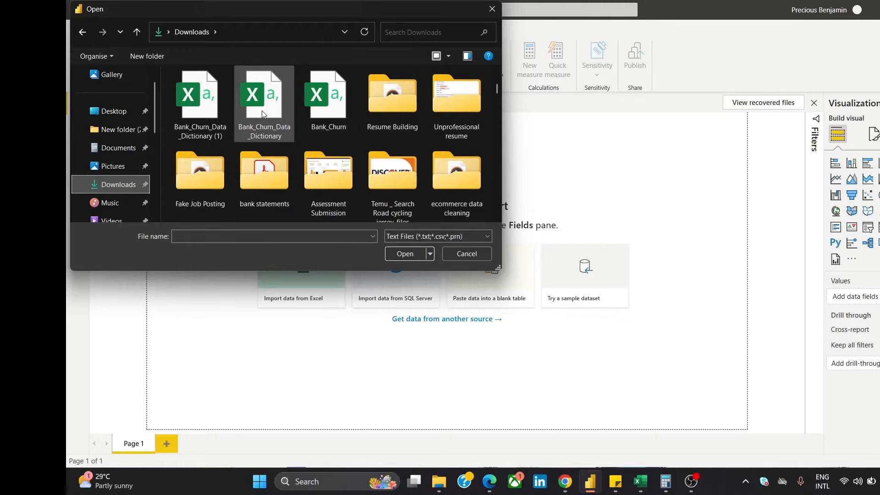
pyautogui.click(328, 107)
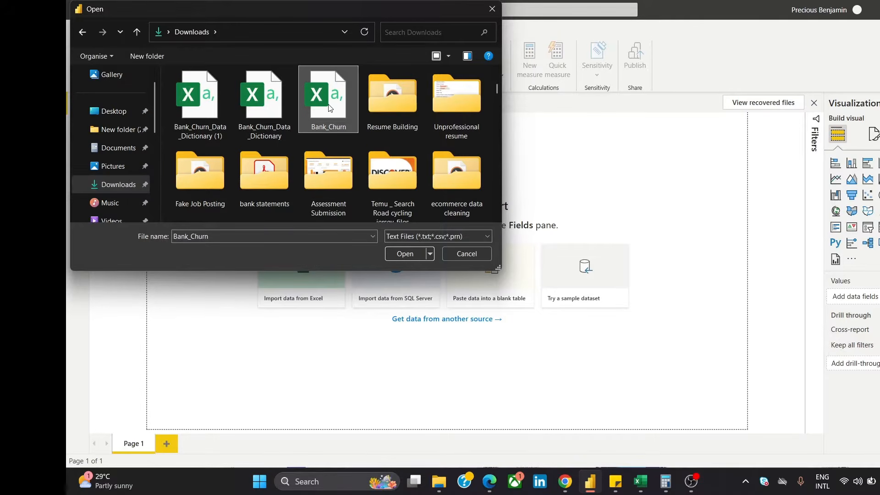
pyautogui.click(411, 253)
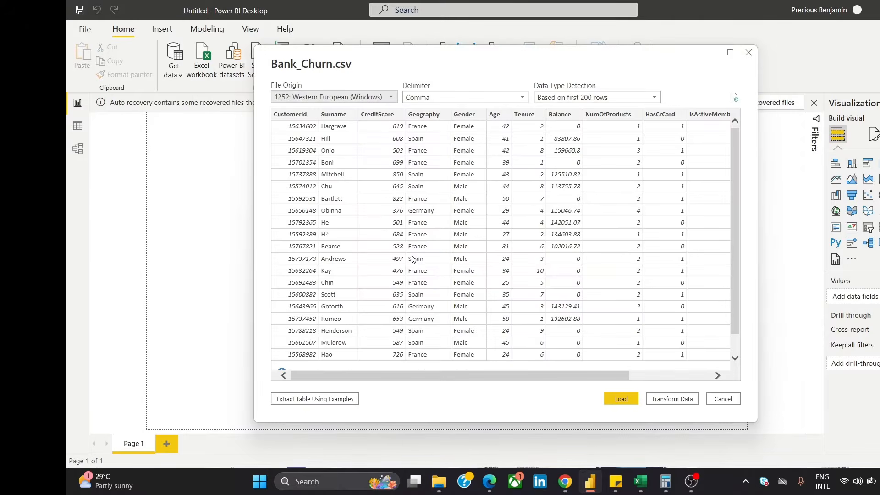
# Look through the Bank_Churn.csv preview and open the data for transformation in Power Query Editor
pyautogui.scroll(-1, 736, 197)
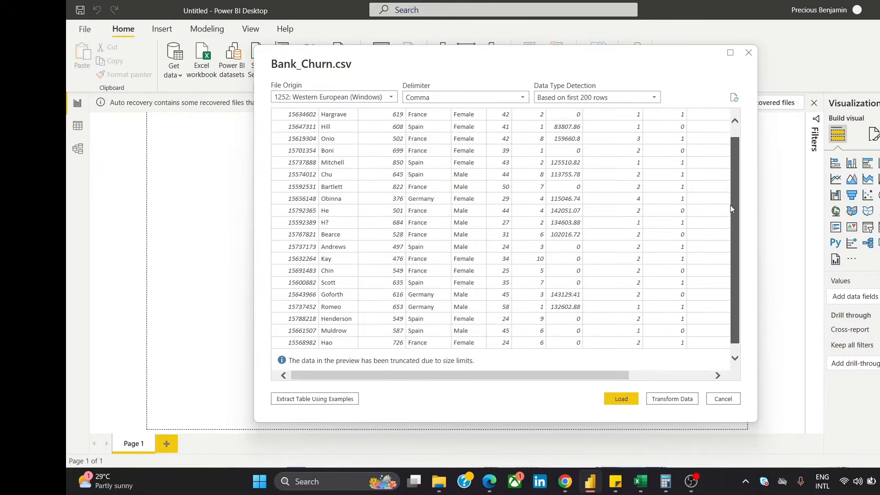
pyautogui.scroll(1, 730, 205)
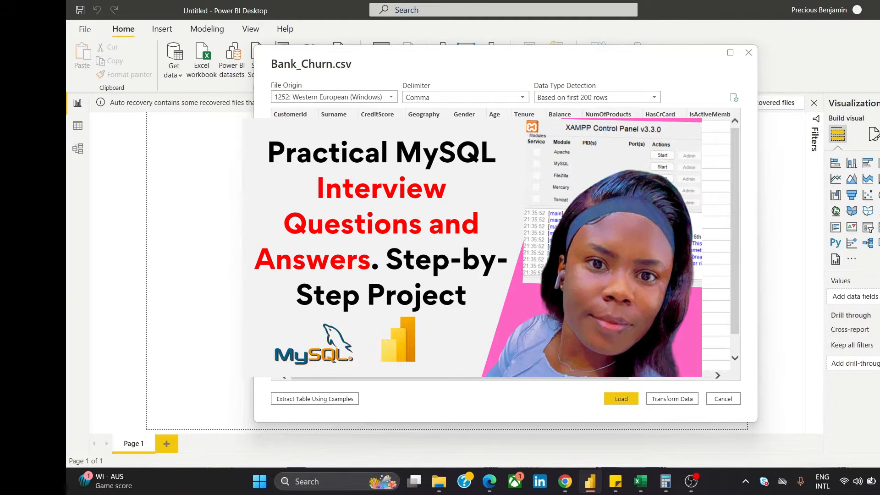
pyautogui.moveTo(732, 153); pyautogui.dragTo(352, 266)
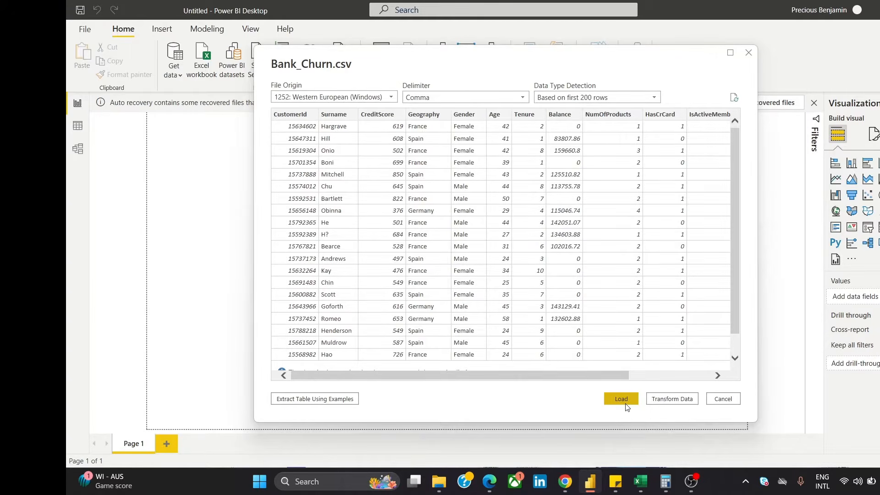
pyautogui.click(685, 398)
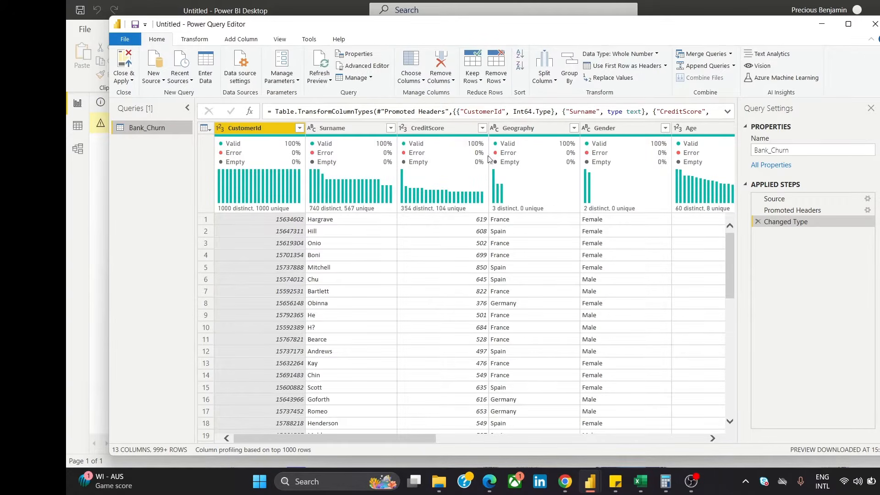
# Examine the data type and the valid, error and empty percentages of every column from CustomerId to Exited
pyautogui.moveTo(370, 437); pyautogui.dragTo(343, 427)
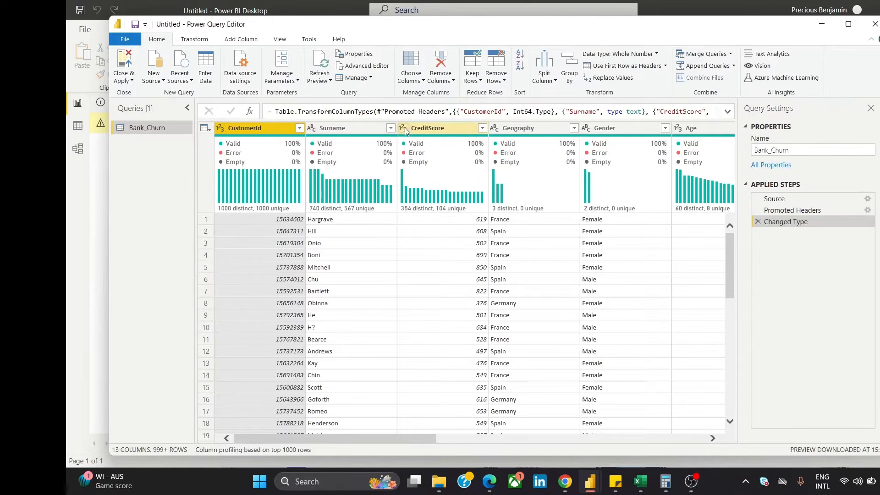
pyautogui.moveTo(375, 439); pyautogui.dragTo(448, 439)
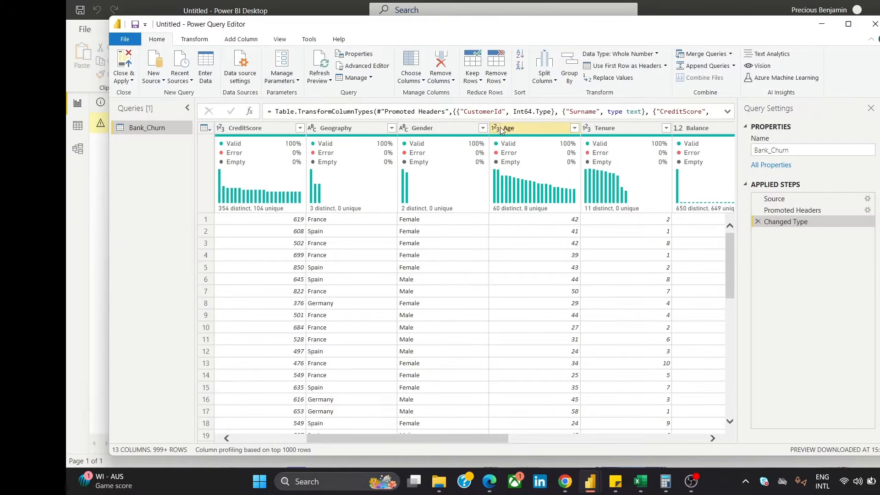
pyautogui.moveTo(424, 438); pyautogui.dragTo(510, 438)
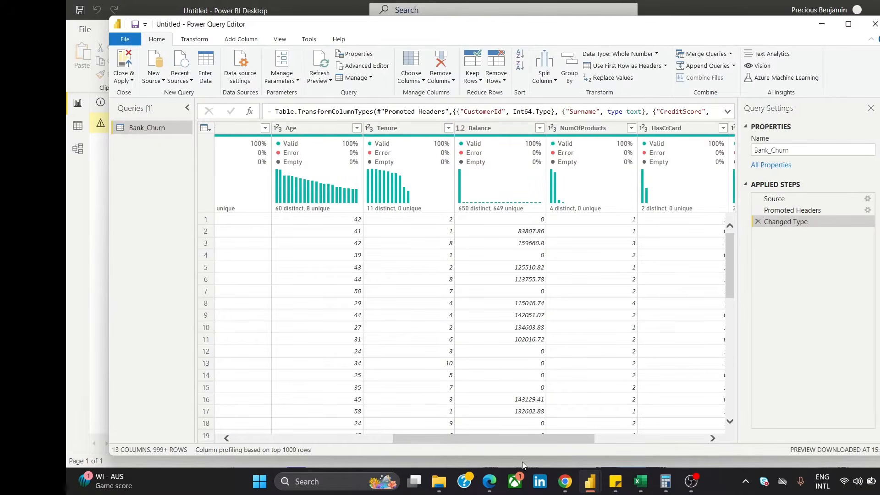
pyautogui.moveTo(498, 440); pyautogui.dragTo(565, 444)
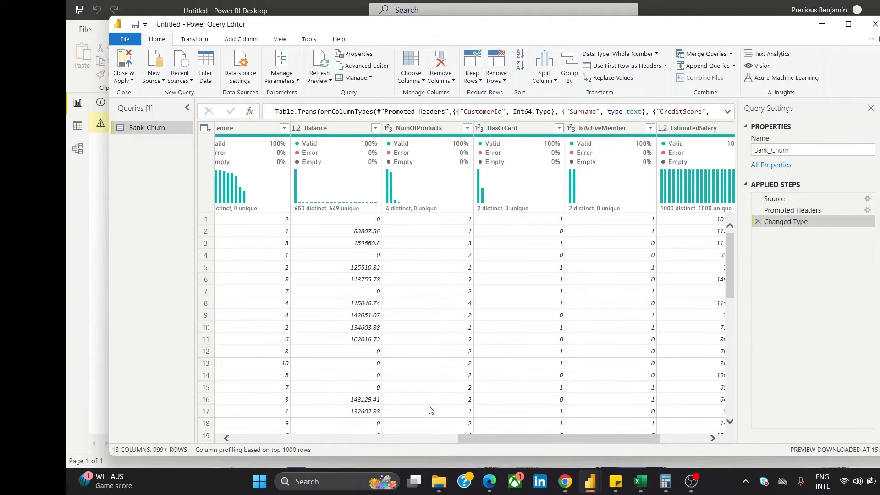
pyautogui.moveTo(562, 443); pyautogui.dragTo(606, 444)
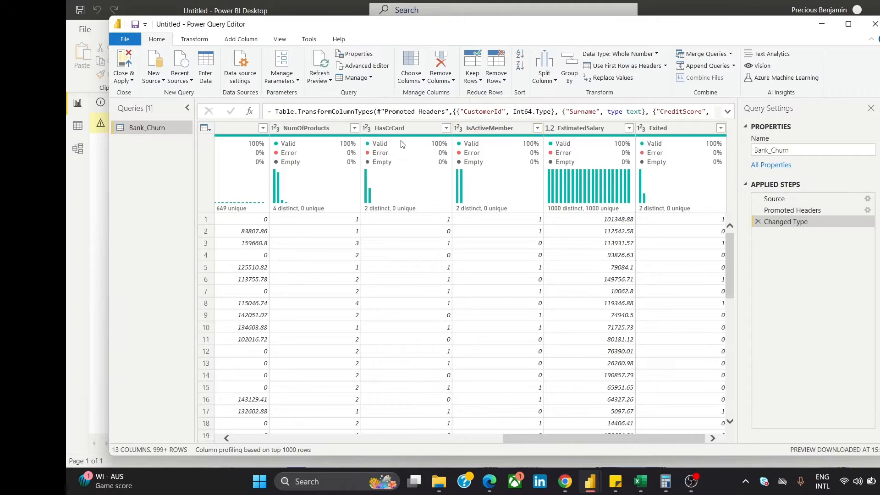
pyautogui.moveTo(401, 144)
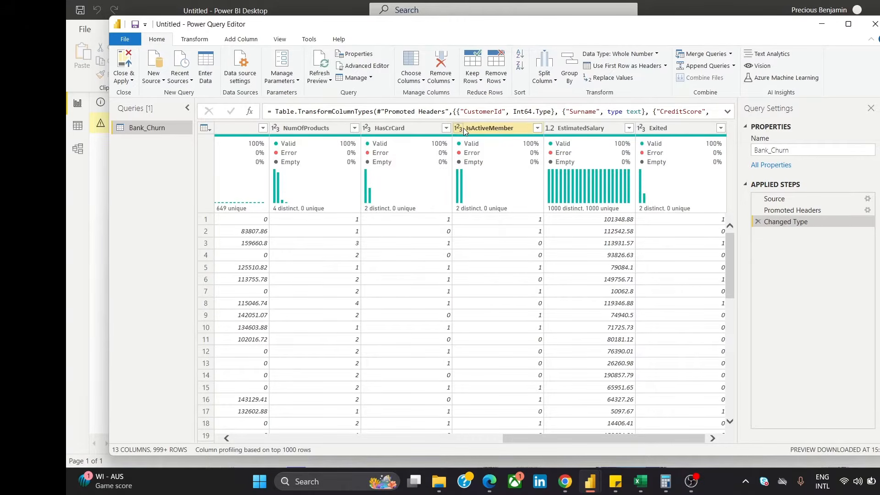
pyautogui.moveTo(553, 439); pyautogui.dragTo(592, 433)
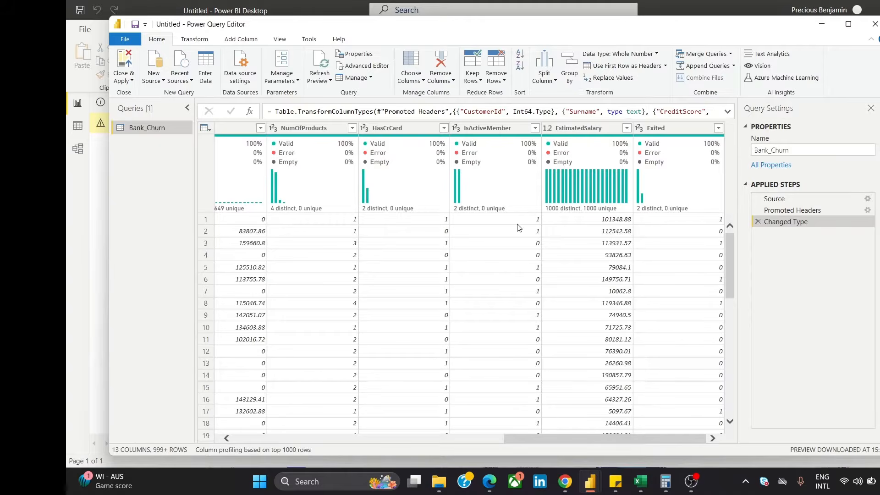
pyautogui.moveTo(500, 144)
pyautogui.moveTo(585, 160)
pyautogui.moveTo(663, 158)
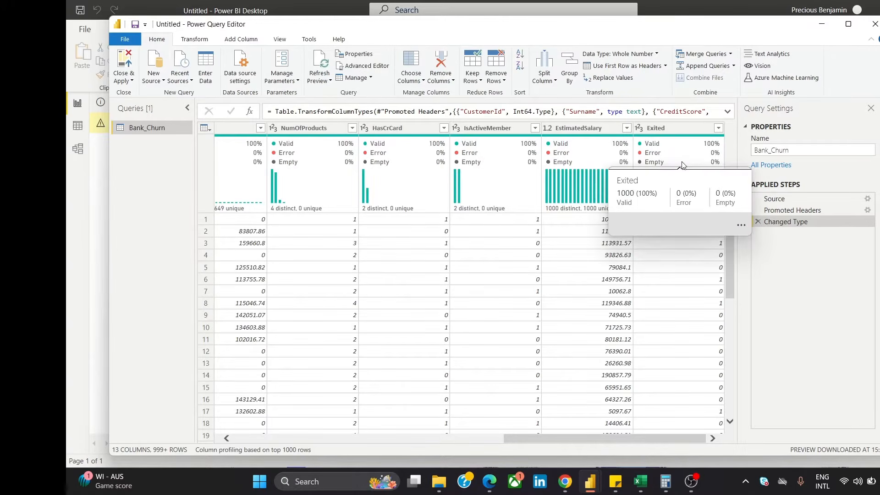
pyautogui.moveTo(543, 443); pyautogui.dragTo(238, 451)
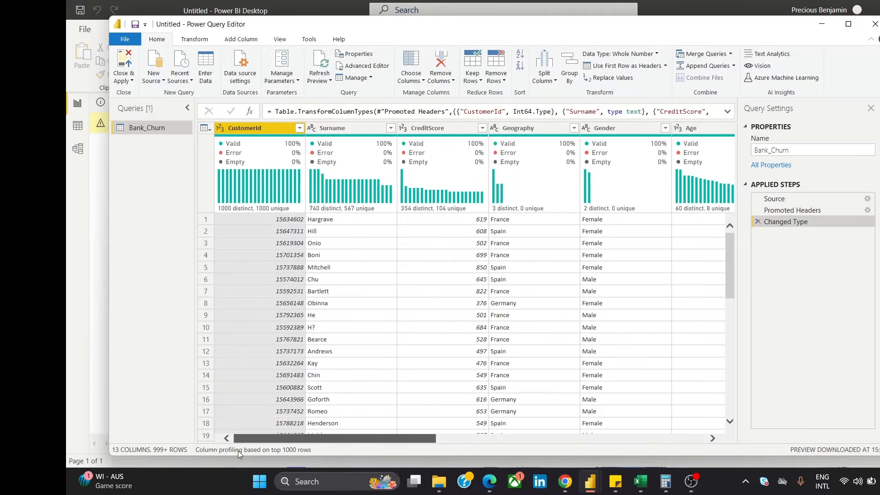
# Browse the distinct values of the Surname column for irregular entries, leaving the filter unchanged
pyautogui.click(391, 128)
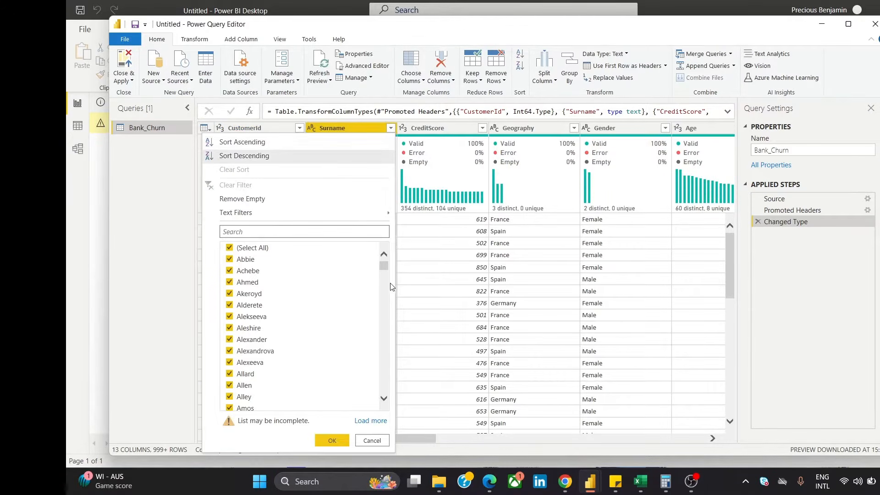
pyautogui.moveTo(385, 265); pyautogui.dragTo(382, 316)
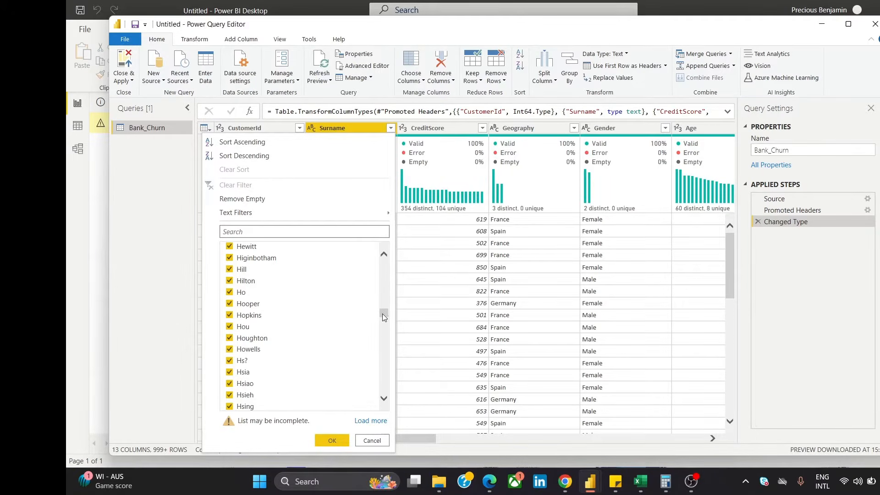
pyautogui.moveTo(384, 315); pyautogui.dragTo(383, 320)
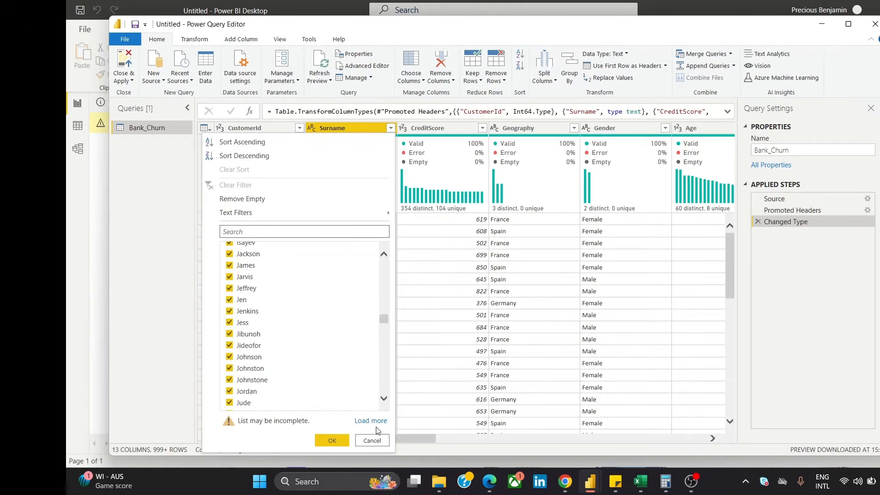
pyautogui.click(371, 440)
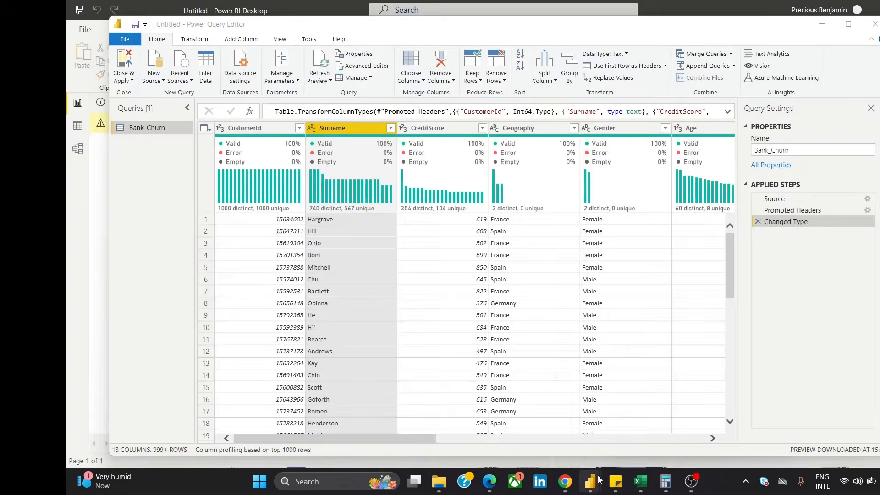
# Switch to Sticky Notes, create a new blank note and place it over the existing DAX formulas note
pyautogui.moveTo(616, 481)
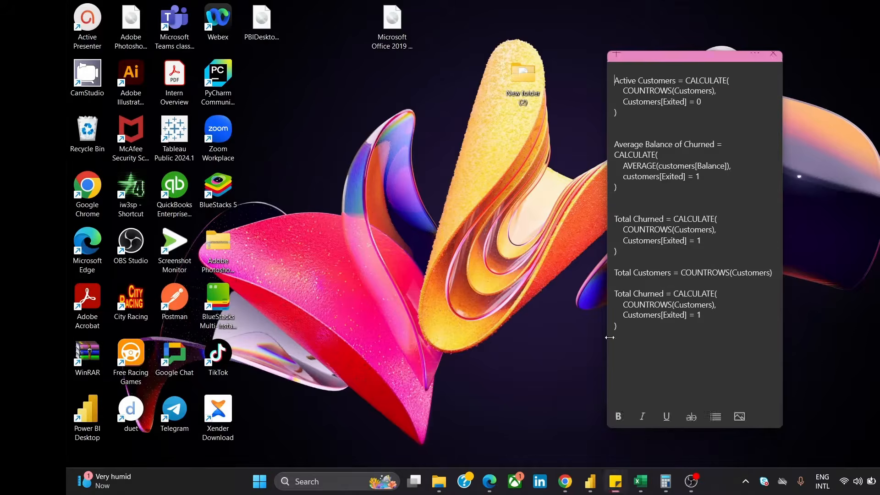
pyautogui.click(597, 403)
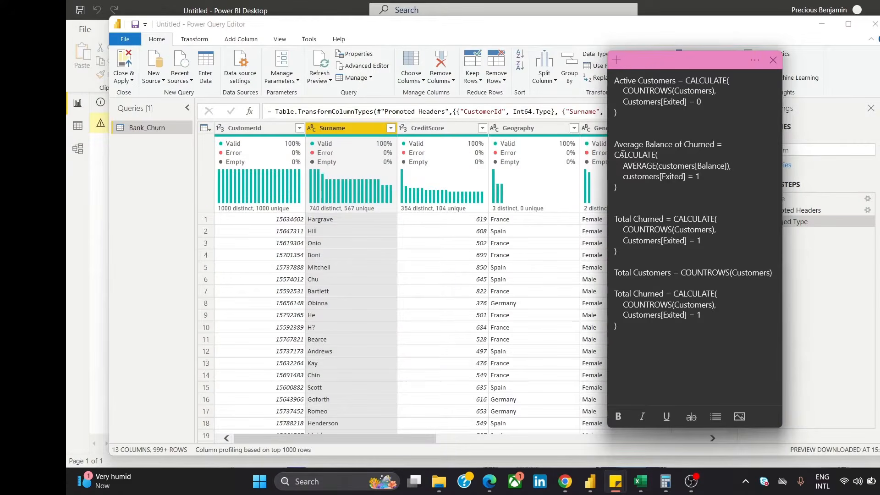
pyautogui.hotkey('ctrl', 'n')
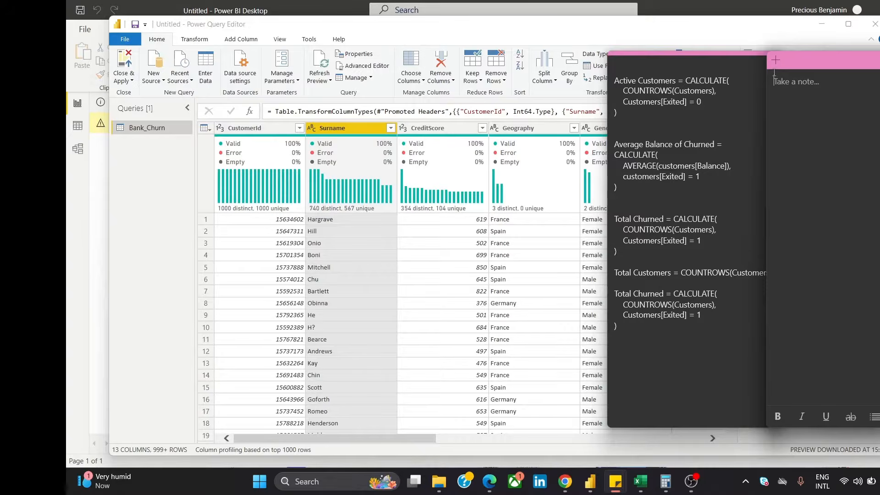
pyautogui.moveTo(802, 67); pyautogui.dragTo(644, 68)
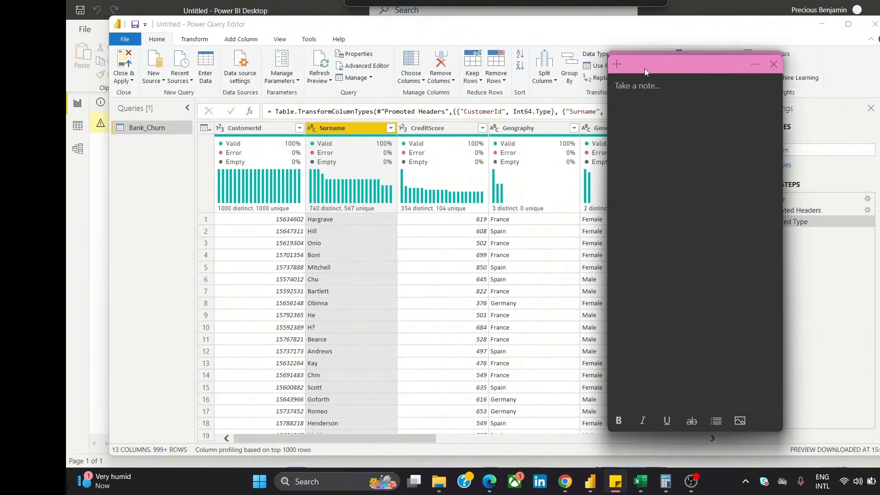
# Browse the distinct values of the CustomerId column for irregular entries and leave its filter unchanged
pyautogui.click(299, 128)
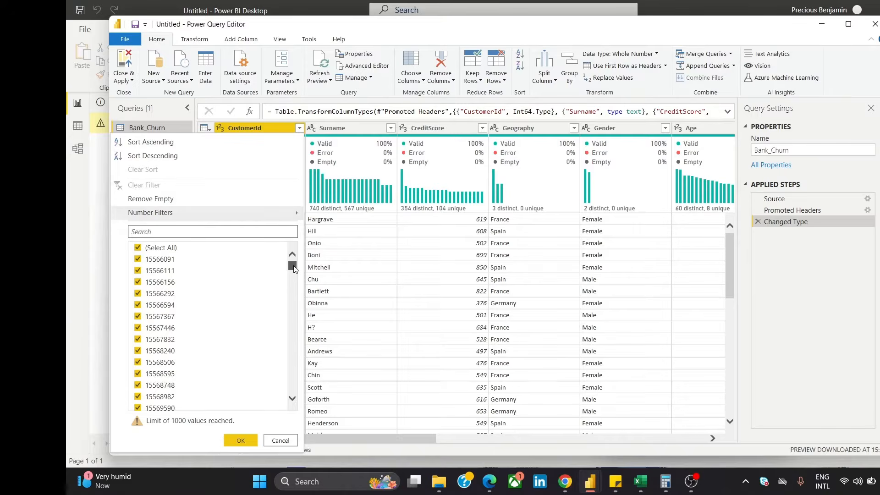
pyautogui.moveTo(293, 268); pyautogui.dragTo(298, 303)
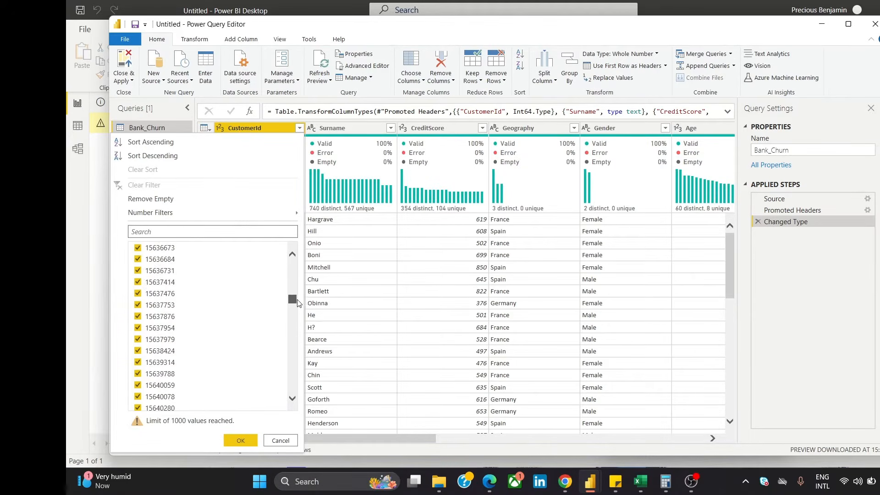
pyautogui.click(268, 441)
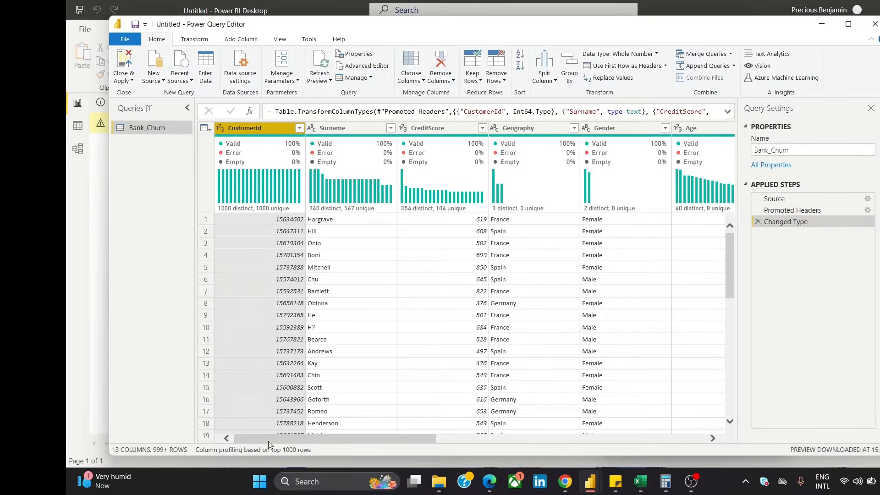
# Look through the Surname column's distinct values from A to H and record the malformed entry "H?" in the blank Sticky Notes note
pyautogui.click(390, 128)
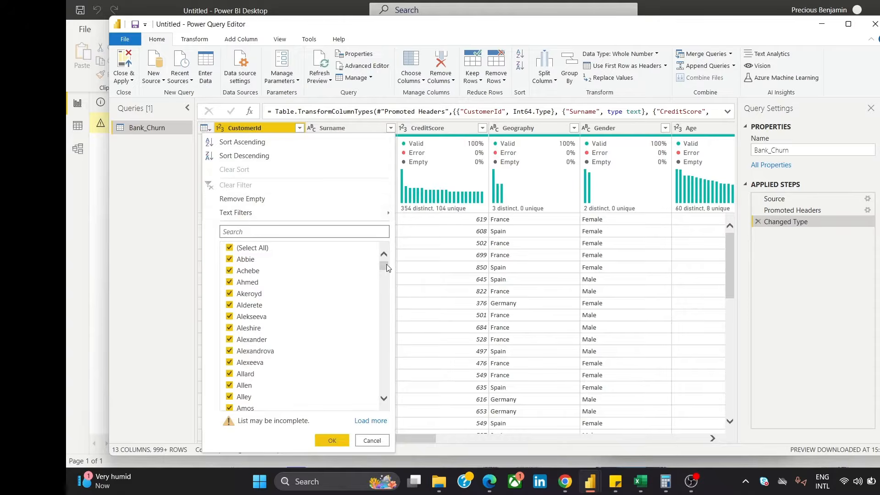
pyautogui.moveTo(387, 265); pyautogui.dragTo(388, 271)
pyautogui.scroll(-2, 379, 304)
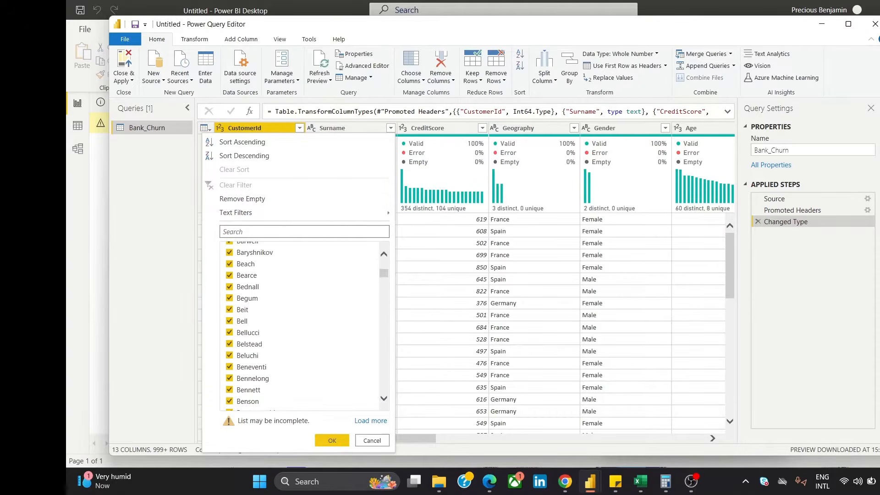
pyautogui.scroll(-2, 378, 307)
pyautogui.scroll(-20, 304, 326)
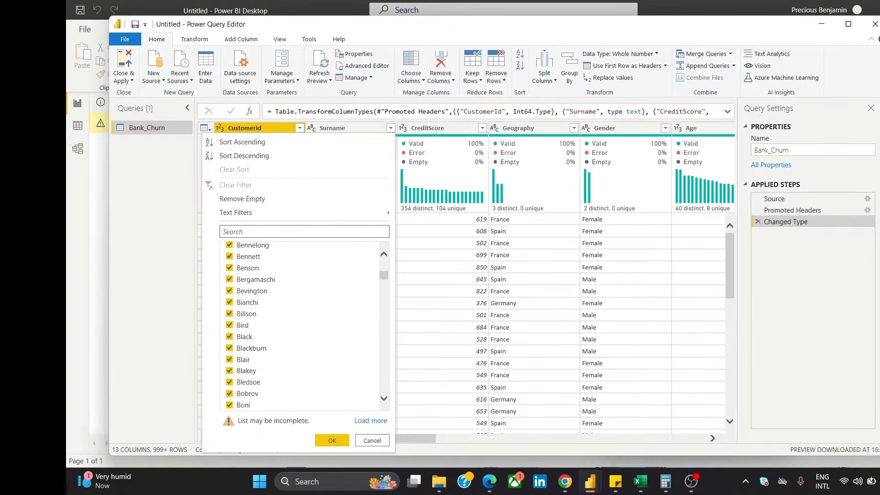
pyautogui.scroll(-6, 305, 325)
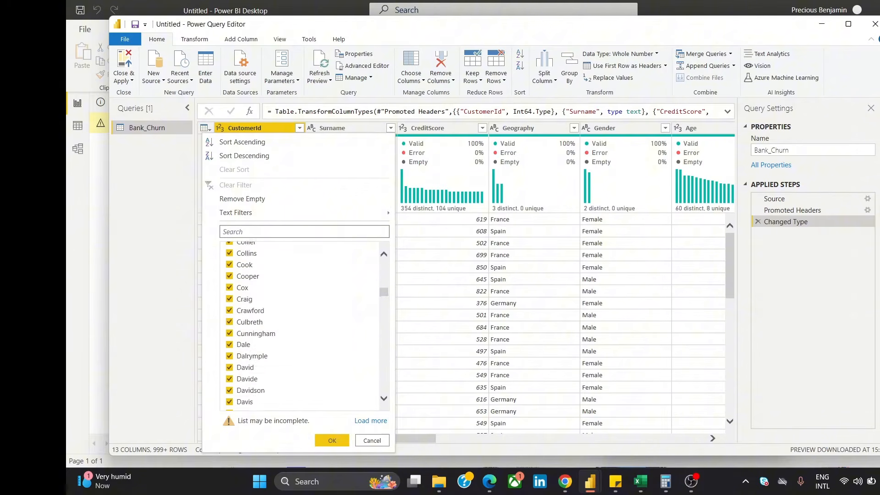
pyautogui.moveTo(384, 294); pyautogui.dragTo(384, 312)
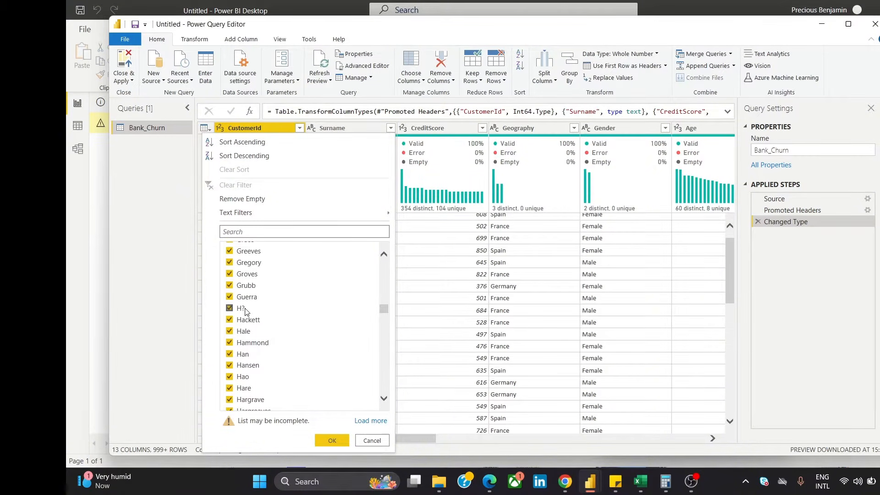
pyautogui.click(615, 481)
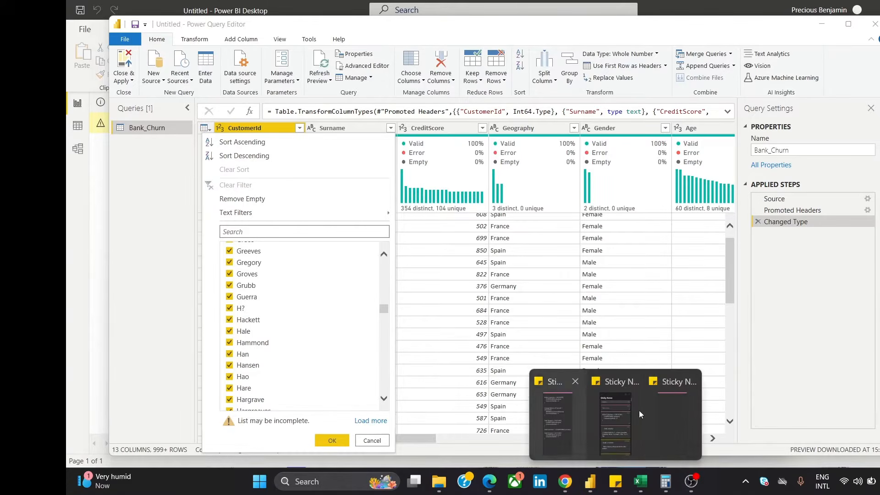
pyautogui.click(658, 420)
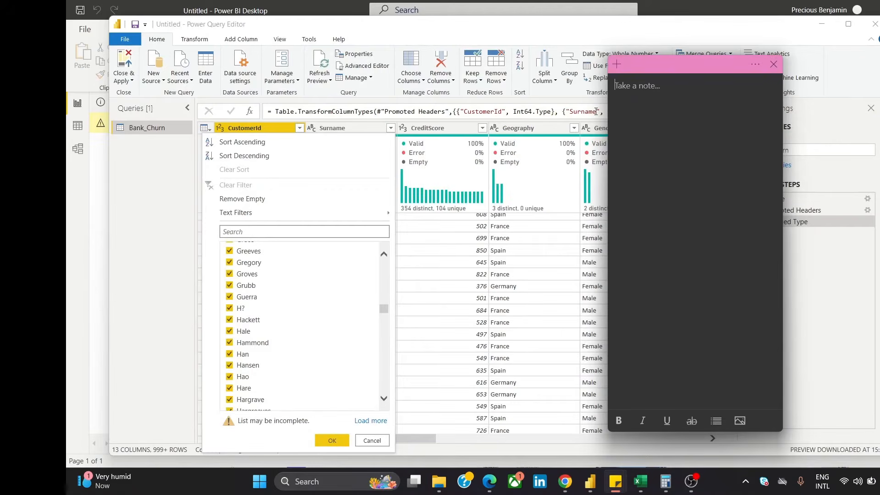
pyautogui.write('H')
pyautogui.write('?')
# Continue through the H surnames in Power Query Editor and add the malformed entry "Hs?" on a new line of the sticky note
pyautogui.click(362, 381)
pyautogui.scroll(-10, 362, 381)
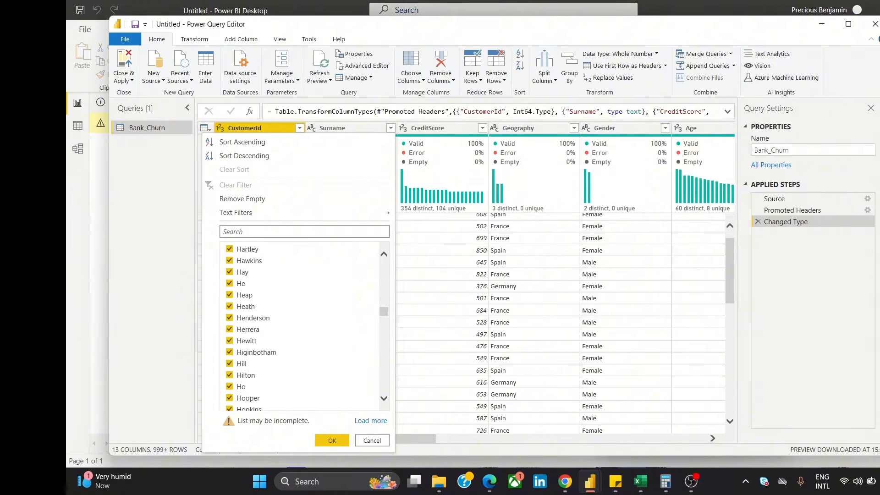
pyautogui.scroll(-1, 304, 326)
pyautogui.click(616, 481)
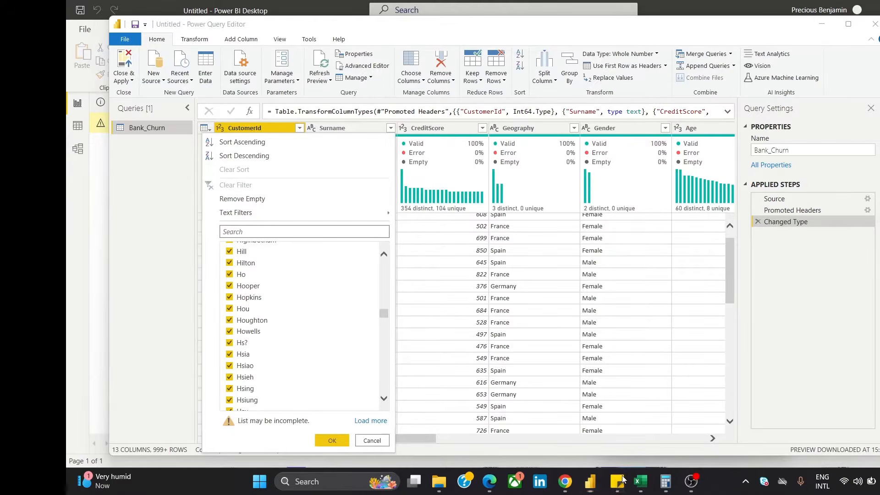
pyautogui.click(662, 425)
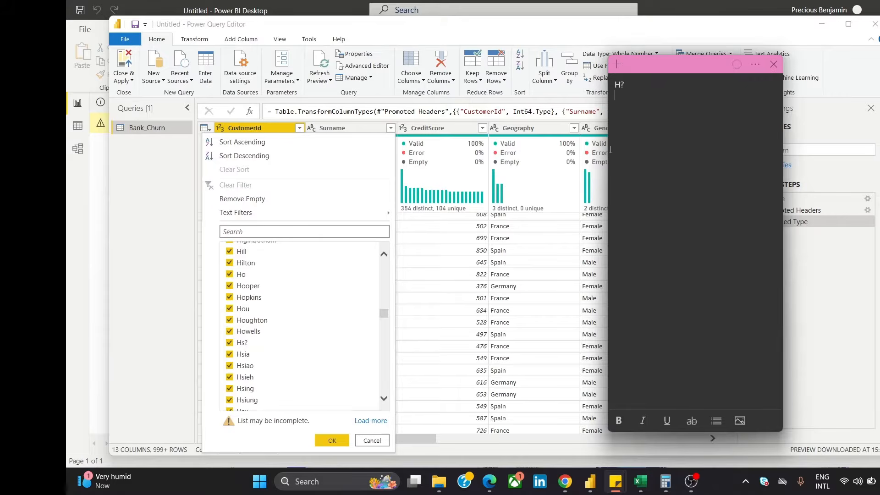
pyautogui.press('Return')
pyautogui.write('Hs?')
# Check the Surname values up to L and add the malformed entry "L?" to the sticky note
pyautogui.click(380, 337)
pyautogui.scroll(-15, 303, 326)
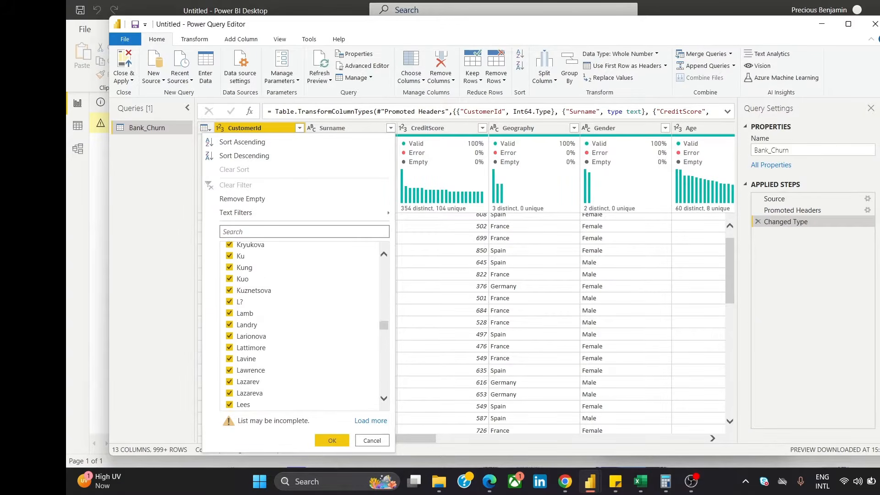
pyautogui.scroll(-2, 302, 325)
pyautogui.scroll(2, 302, 325)
pyautogui.moveTo(626, 483)
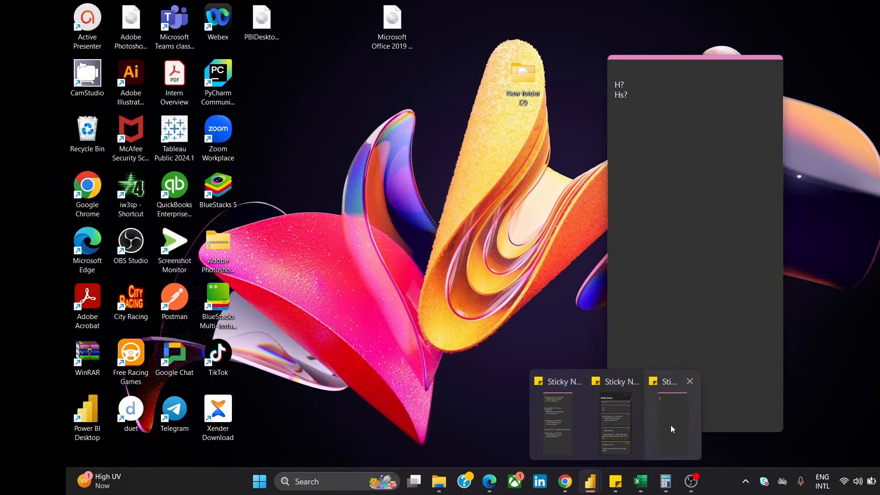
pyautogui.click(672, 425)
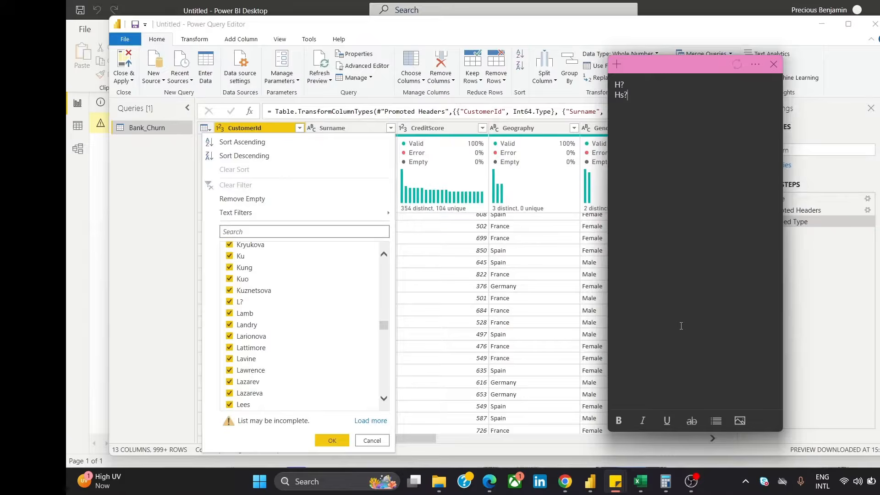
pyautogui.write('L?')
# Check the remaining Surname values from L to Y and add the malformed entry "Y?an" to the sticky note
pyautogui.click(318, 354)
pyautogui.scroll(-1, 318, 354)
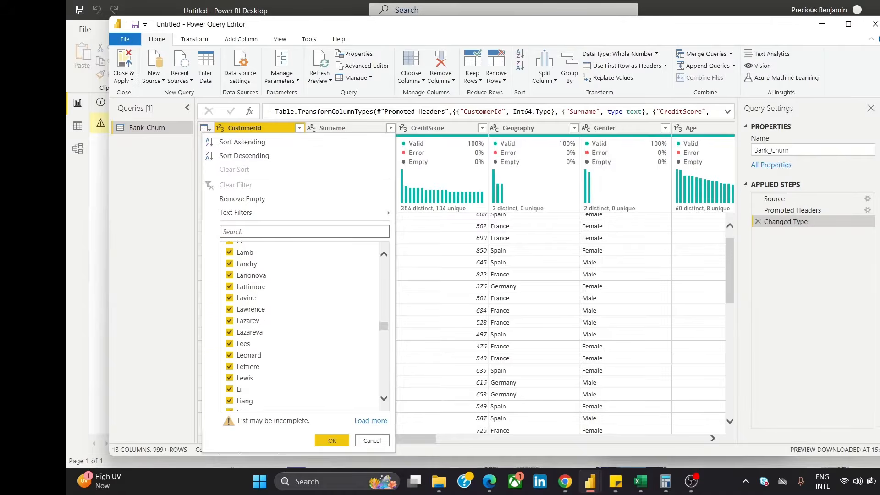
pyautogui.scroll(-5, 302, 325)
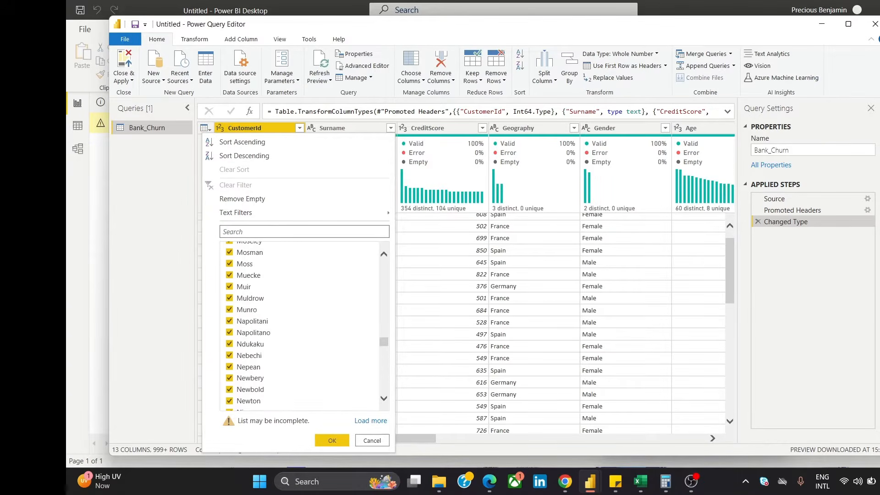
pyautogui.scroll(-10, 303, 325)
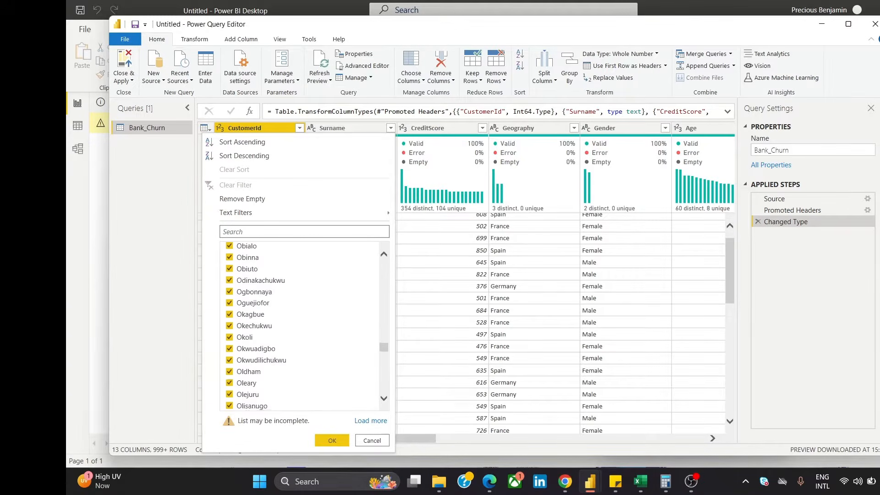
pyautogui.scroll(-10, 302, 325)
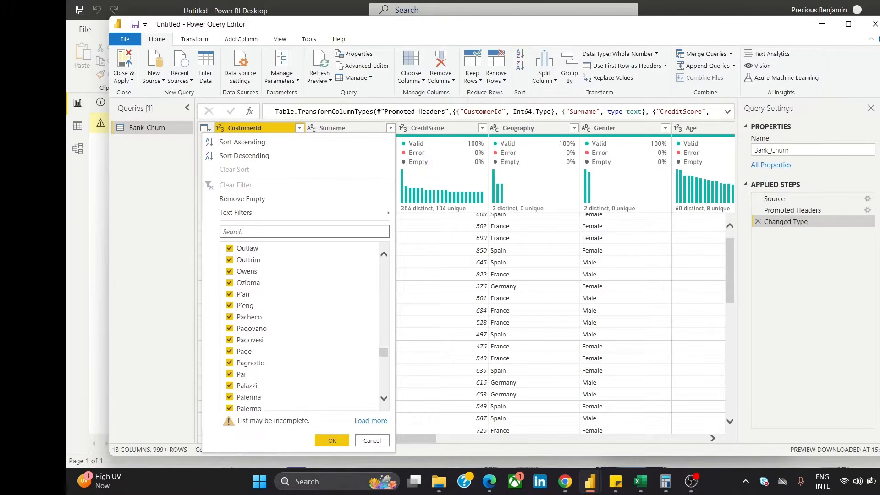
pyautogui.scroll(-10, 303, 325)
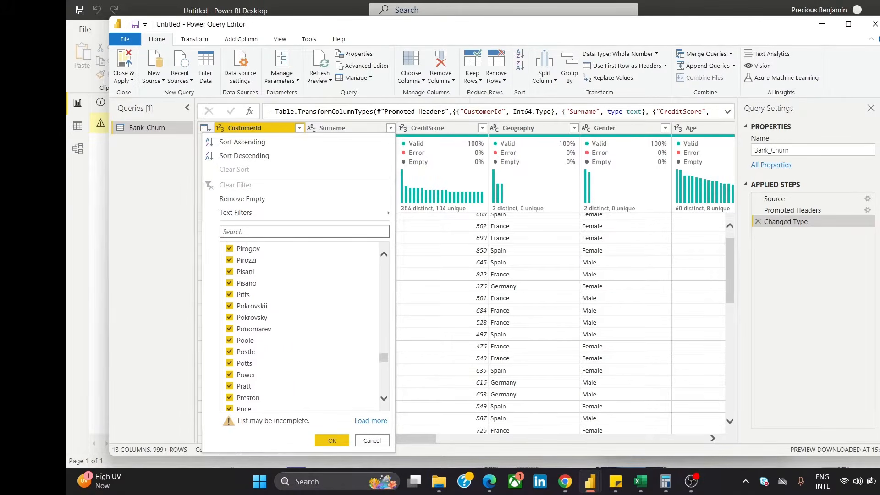
pyautogui.scroll(-20, 303, 326)
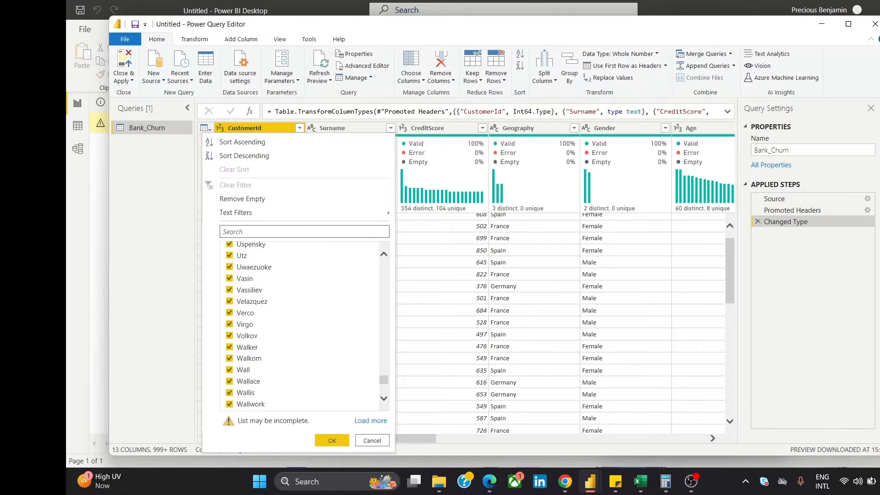
pyautogui.scroll(-15, 302, 325)
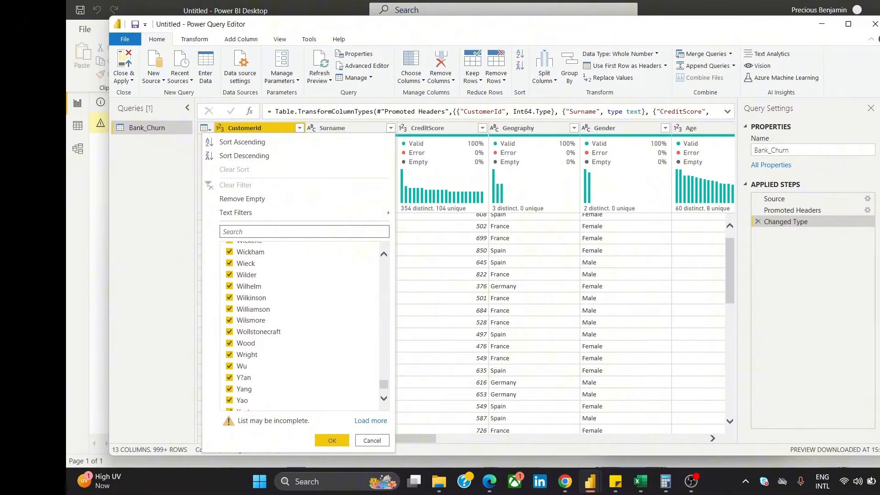
pyautogui.scroll(-2, 303, 325)
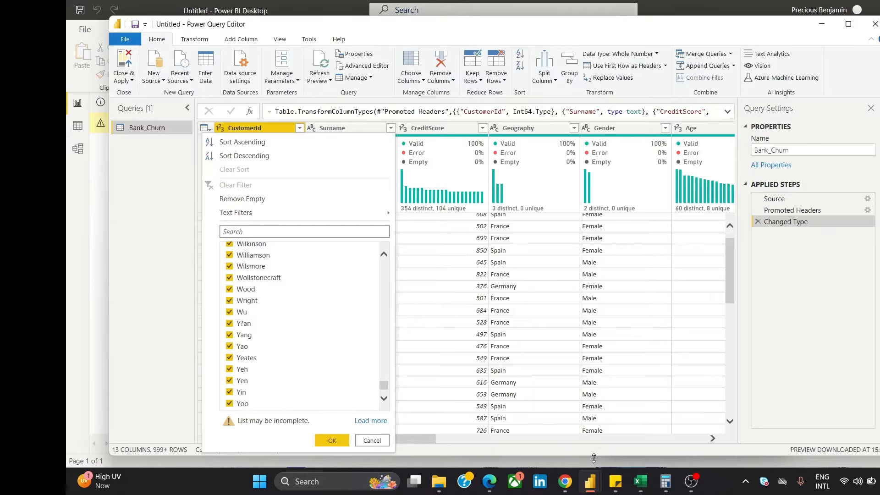
pyautogui.moveTo(606, 483)
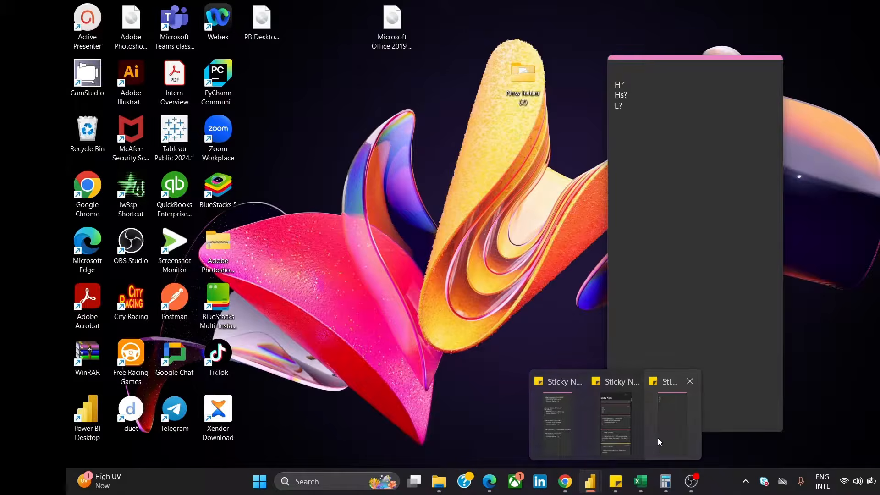
pyautogui.click(658, 439)
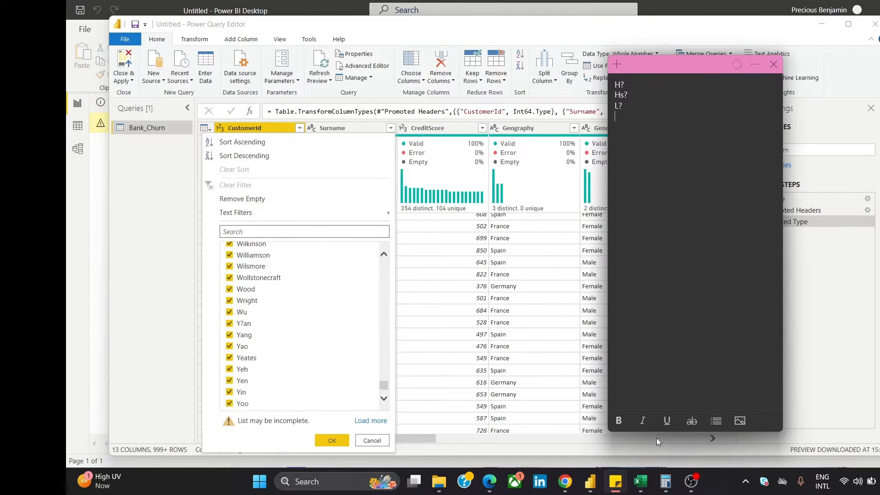
pyautogui.write('Y?an')
# Check the Surname values to the end of the list at Z, and recheck them backwards up to the R entries
pyautogui.scroll(-3, 295, 360)
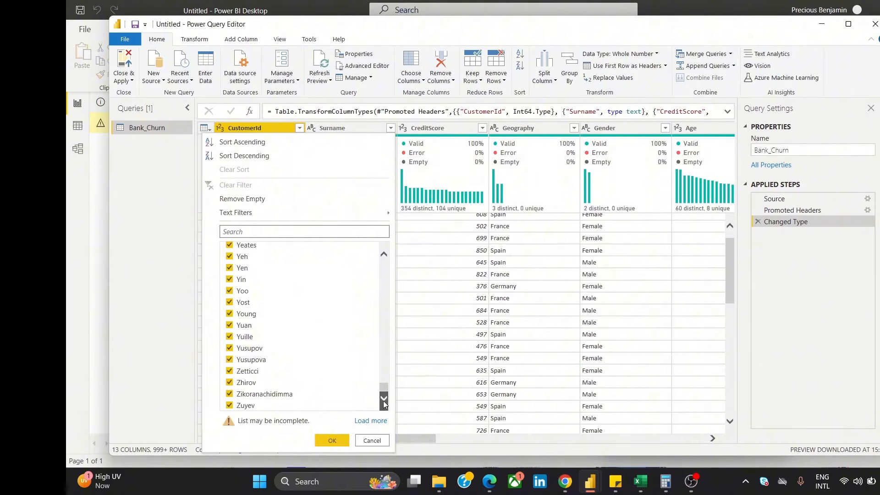
pyautogui.click(385, 253)
pyautogui.click(385, 253)
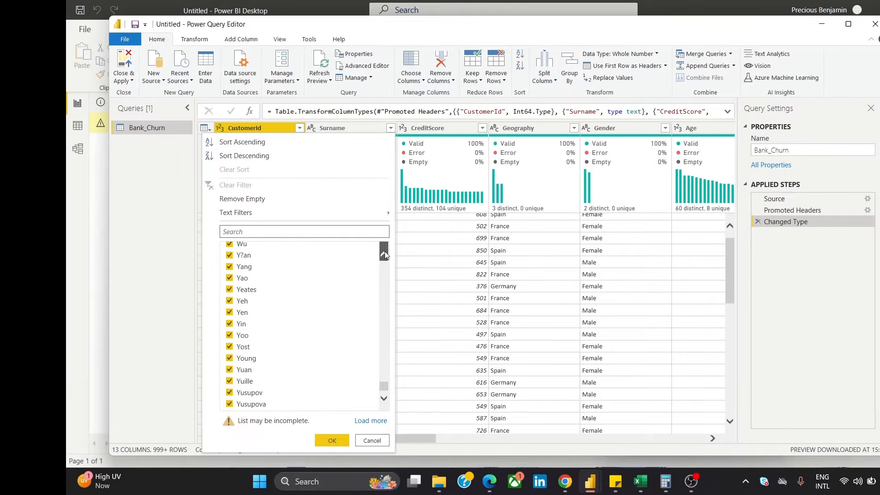
pyautogui.click(385, 254)
pyautogui.click(385, 254)
pyautogui.click(385, 254)
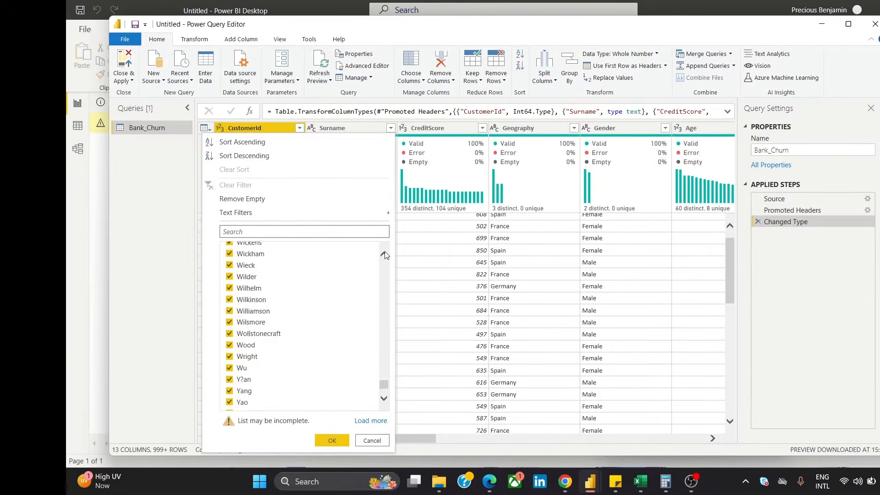
pyautogui.scroll(4, 384, 399)
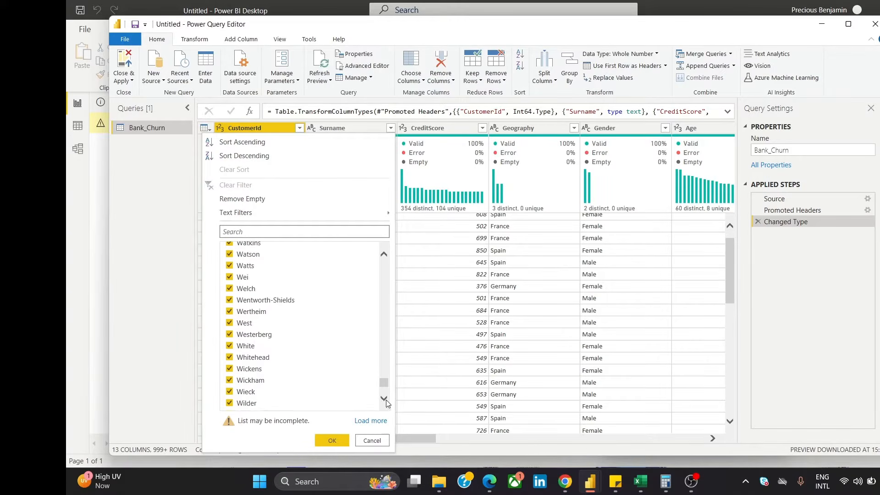
pyautogui.click(384, 255)
pyautogui.click(384, 255)
pyautogui.click(384, 255)
pyautogui.click(385, 255)
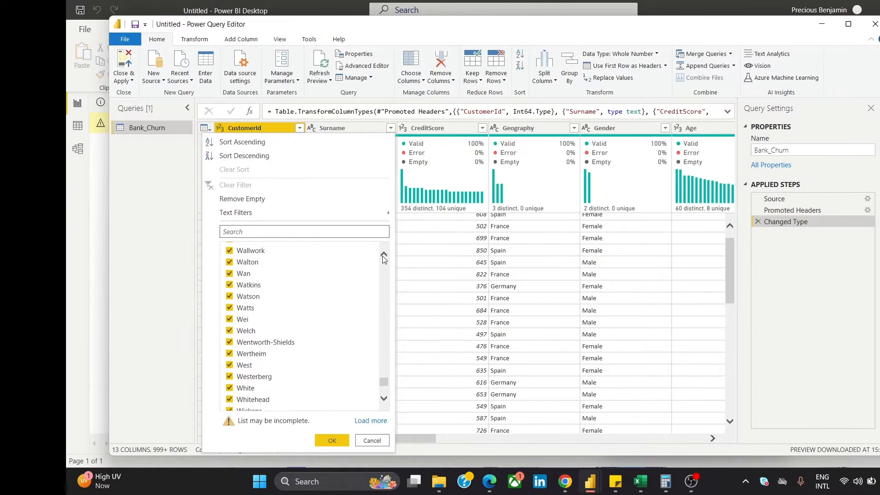
pyautogui.click(384, 255)
pyautogui.click(384, 255)
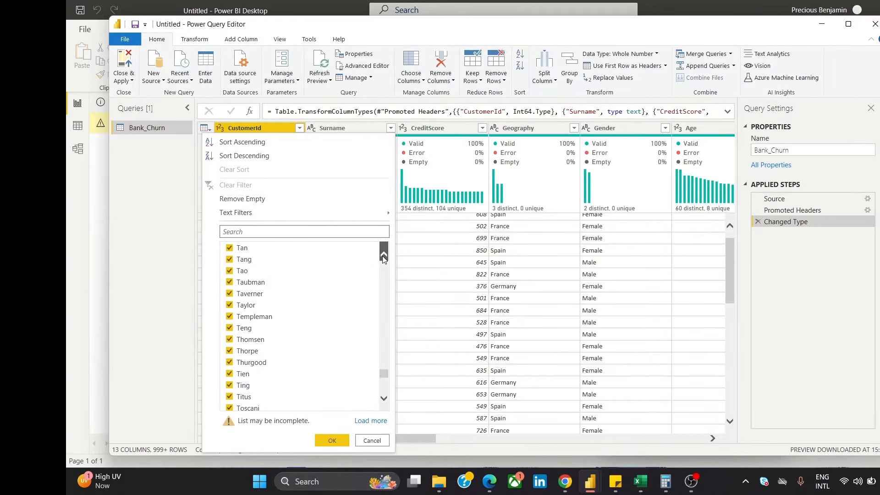
pyautogui.click(384, 255)
pyautogui.click(384, 255)
pyautogui.click(383, 255)
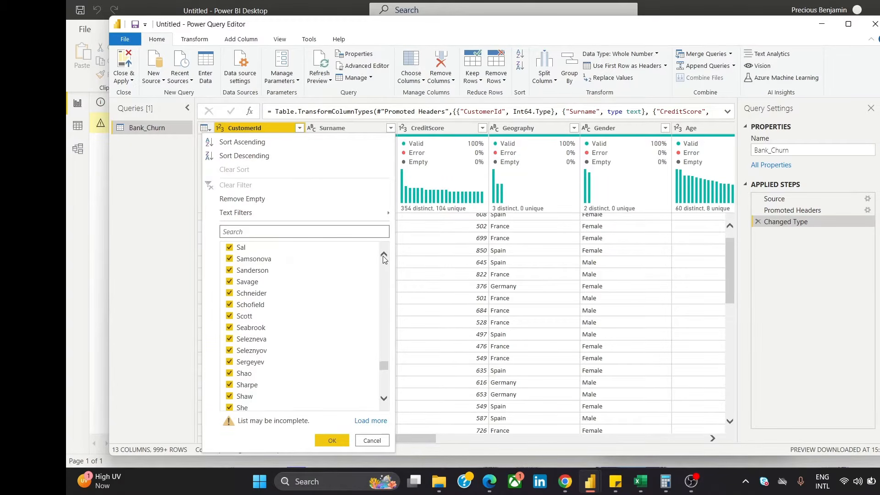
pyautogui.click(383, 256)
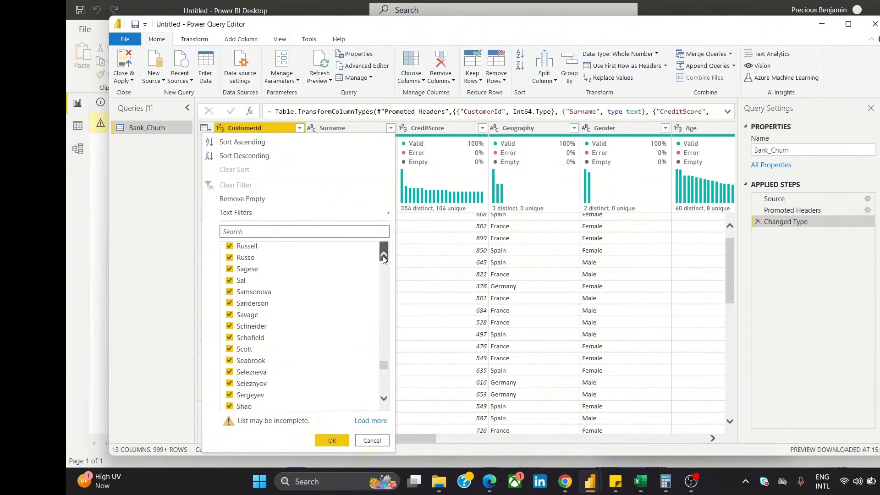
# Recheck the Surname values from the S entries back up to the G entries for malformed names
pyautogui.click(384, 397)
pyautogui.click(384, 397)
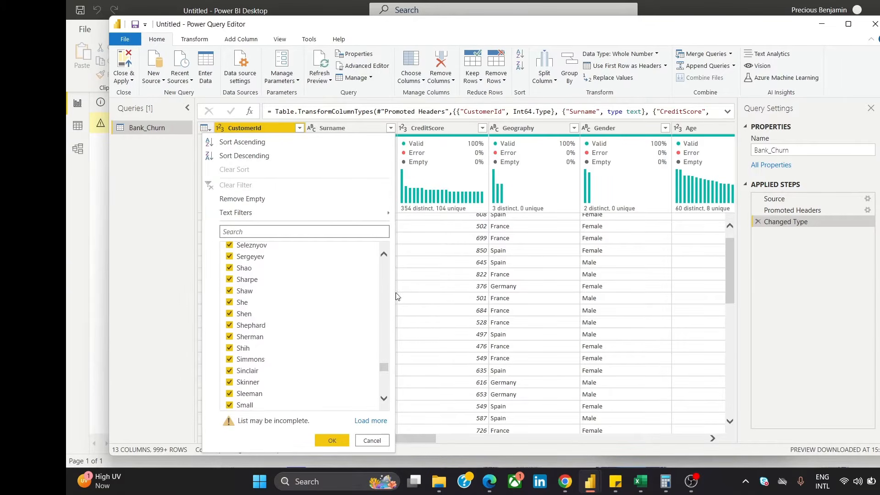
pyautogui.click(383, 256)
pyautogui.click(383, 257)
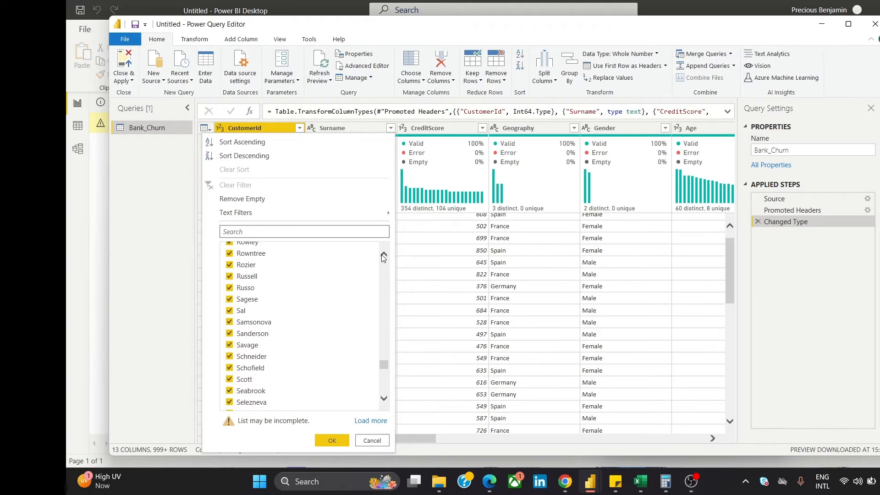
pyautogui.click(383, 256)
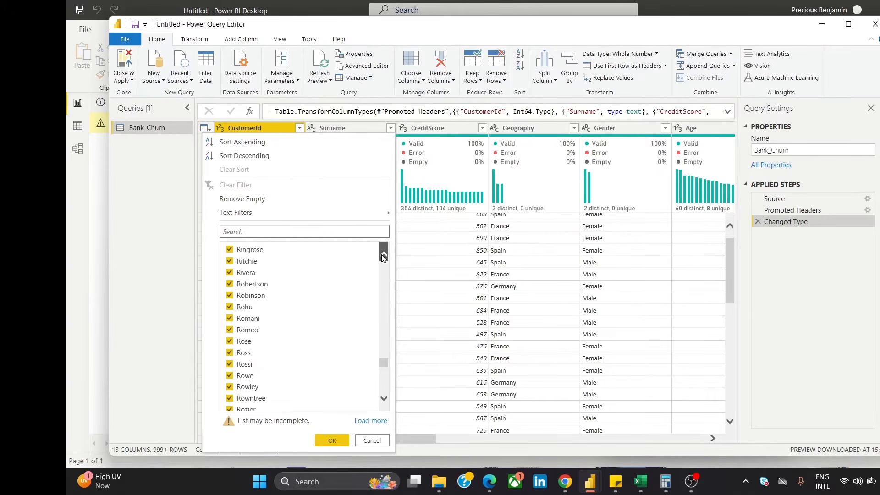
pyautogui.click(384, 258)
pyautogui.click(384, 257)
pyautogui.click(384, 258)
pyautogui.click(384, 258)
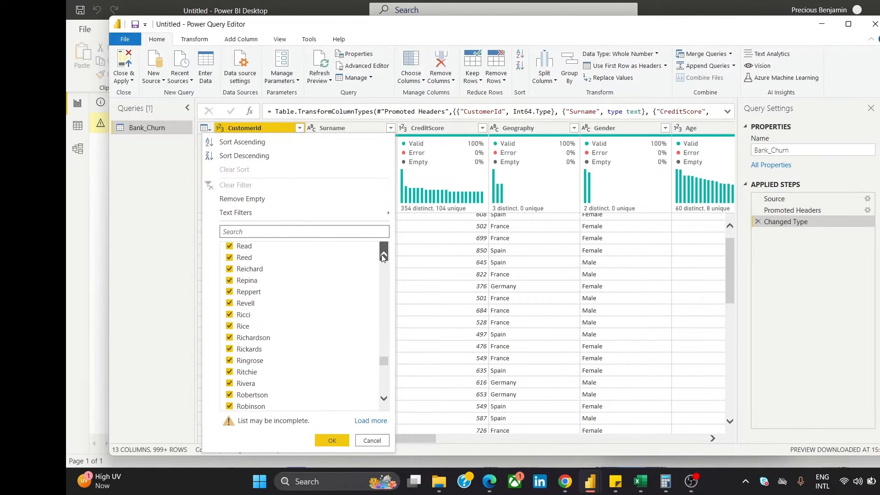
pyautogui.click(383, 256)
pyautogui.click(383, 255)
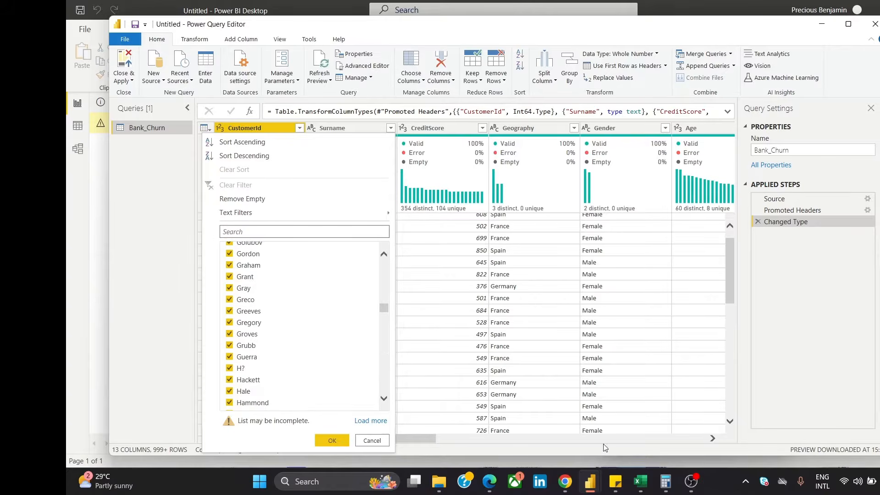
# Apply the Surname filter with all values selected and recheck the start of its value list
pyautogui.moveTo(616, 481)
pyautogui.moveTo(667, 434)
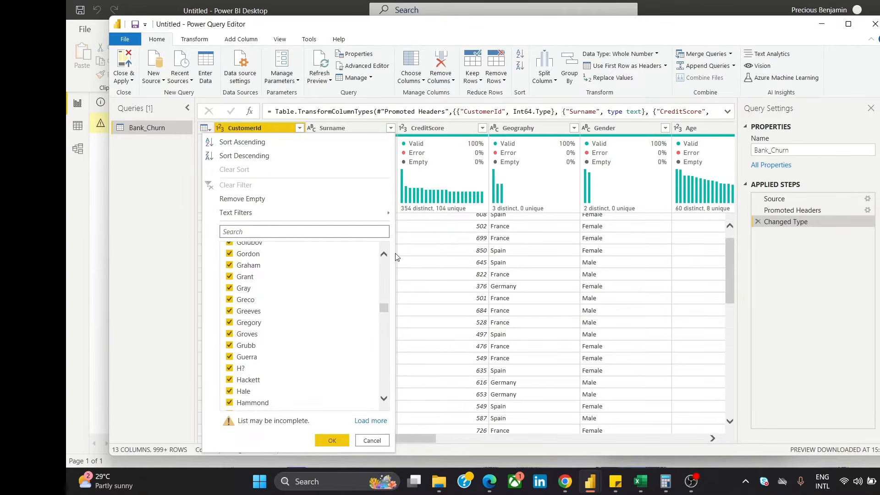
pyautogui.click(384, 255)
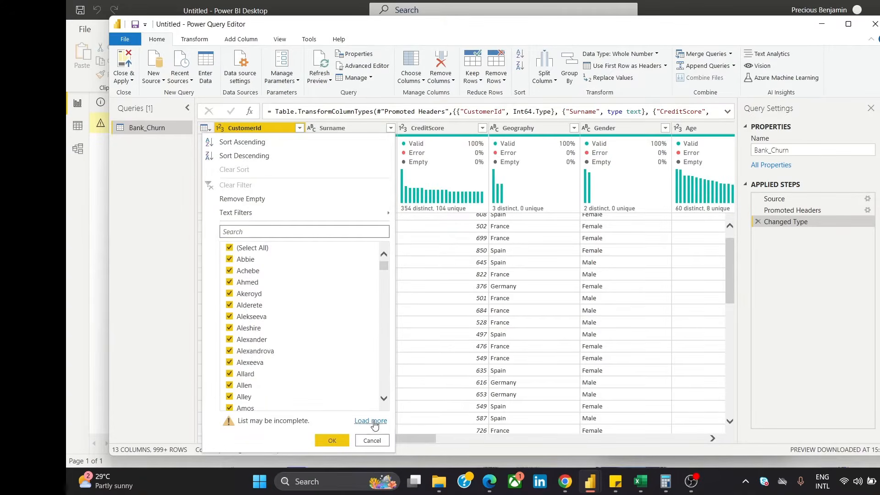
pyautogui.click(332, 440)
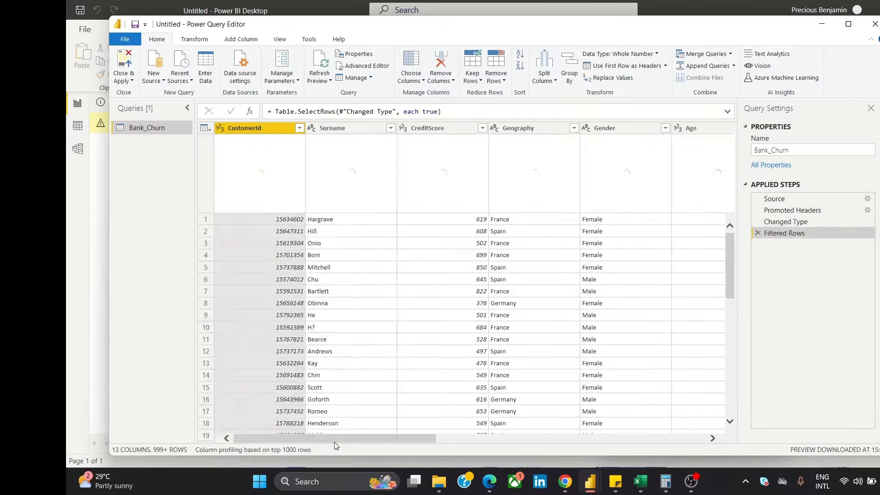
pyautogui.click(391, 133)
pyautogui.click(390, 130)
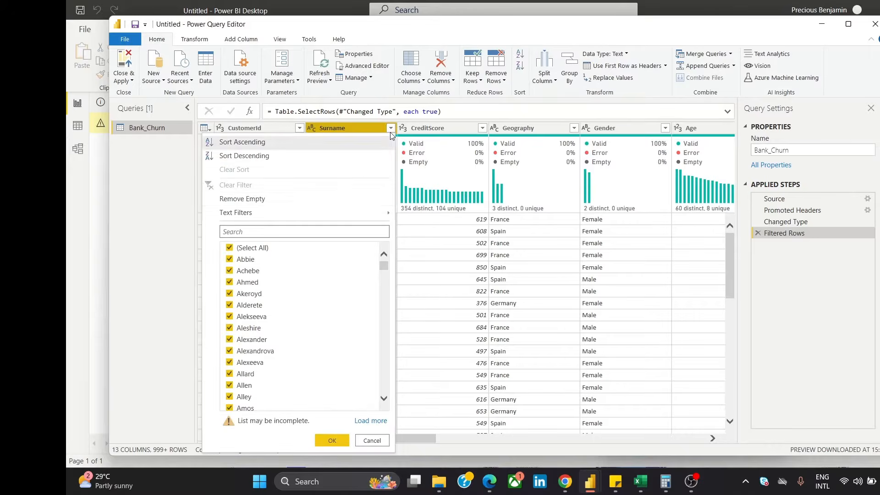
pyautogui.click(387, 129)
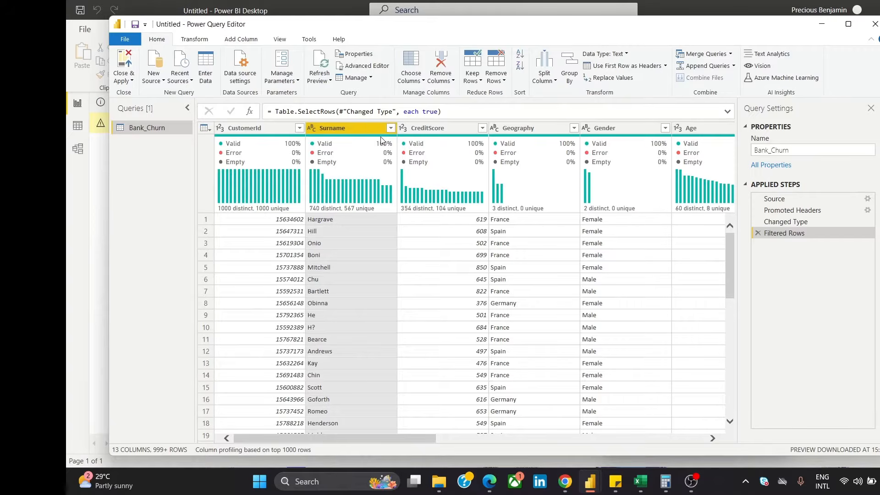
# Replace "H?", copied from the sticky note, with "Unknown" in the Surname column using Replace Values
pyautogui.rightClick(374, 131)
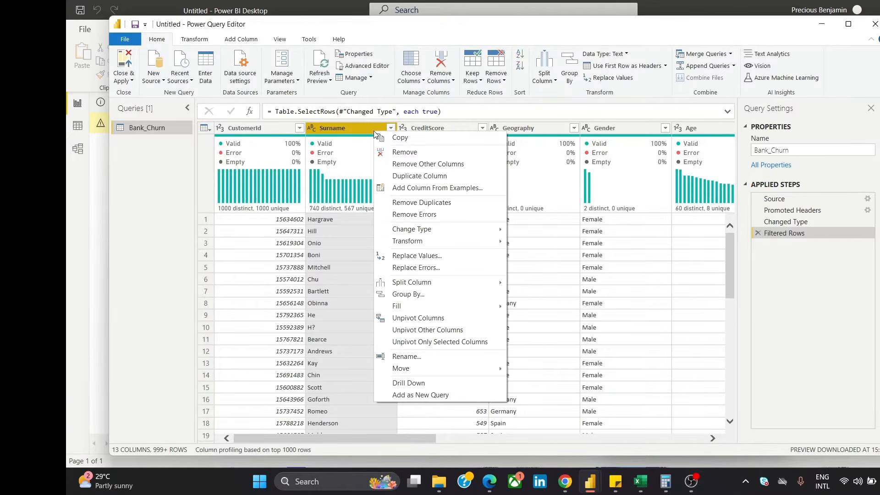
pyautogui.click(424, 256)
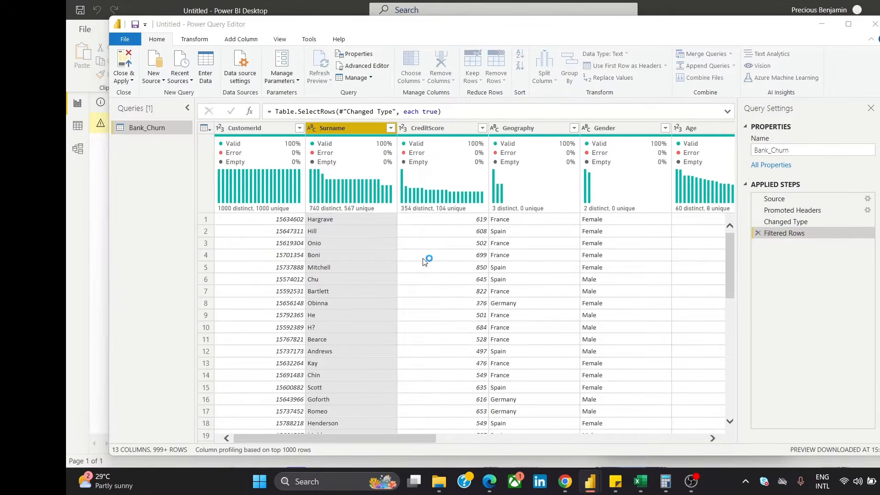
pyautogui.hotkey('alt', 'Tab')
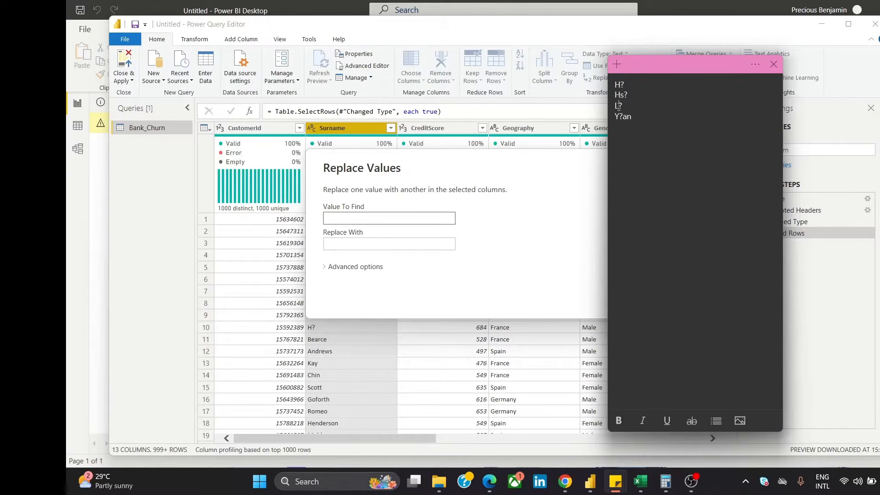
pyautogui.click(619, 106)
pyautogui.moveTo(626, 85); pyautogui.dragTo(615, 85)
pyautogui.hotkey('ctrl', 'c')
pyautogui.click(400, 218)
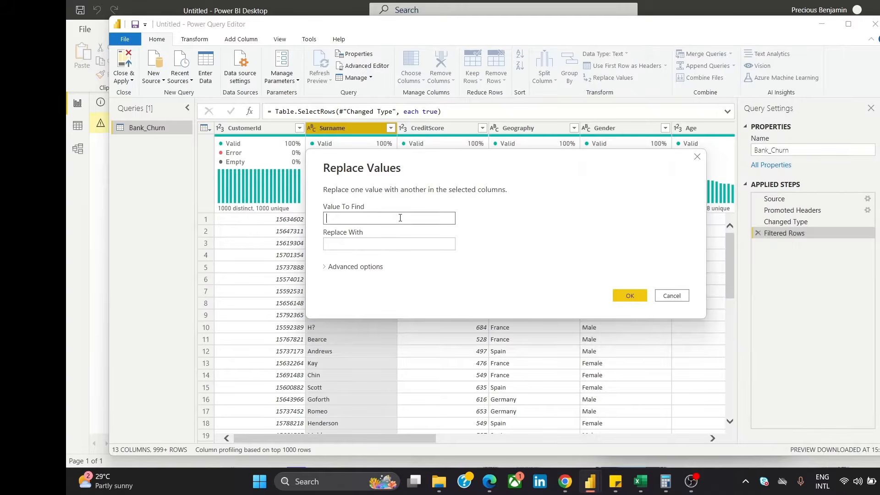
pyautogui.hotkey('ctrl', 'v')
pyautogui.click(395, 242)
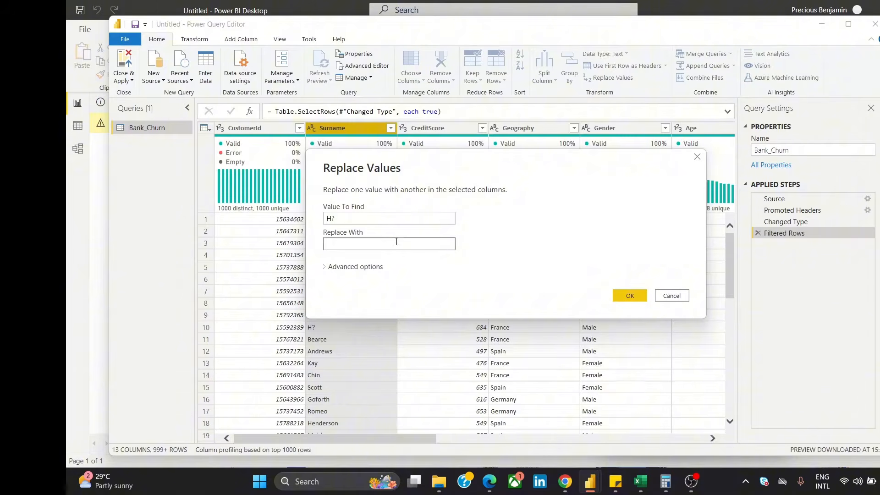
pyautogui.write('Unknown')
pyautogui.press('BackSpace')
pyautogui.click(624, 294)
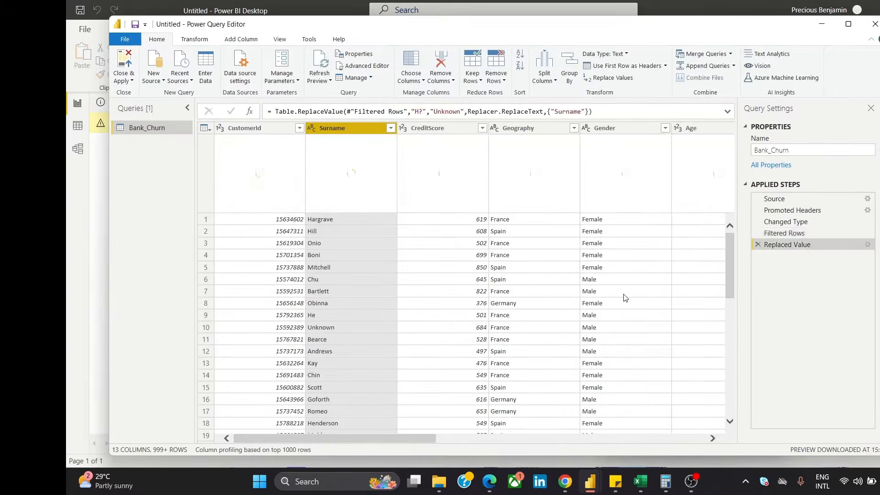
# Replace the malformed value "L?" with "Unknown" in the Surname column
pyautogui.click(391, 130)
pyautogui.click(390, 130)
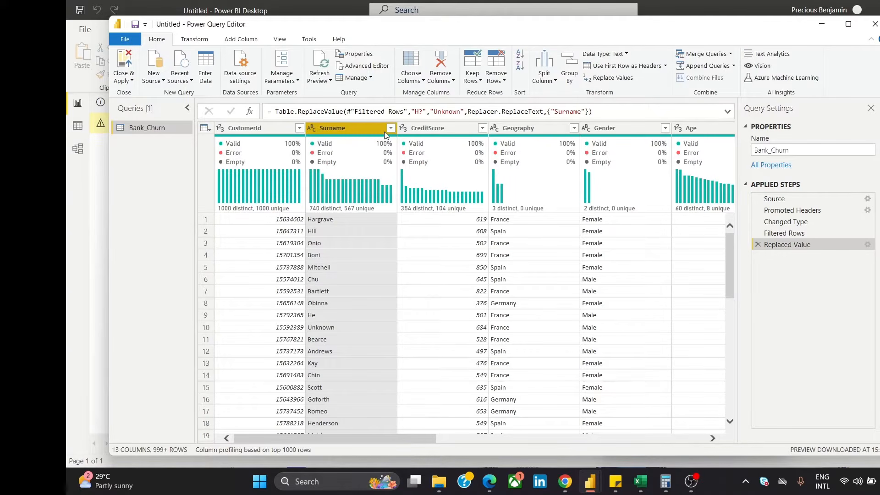
pyautogui.rightClick(386, 131)
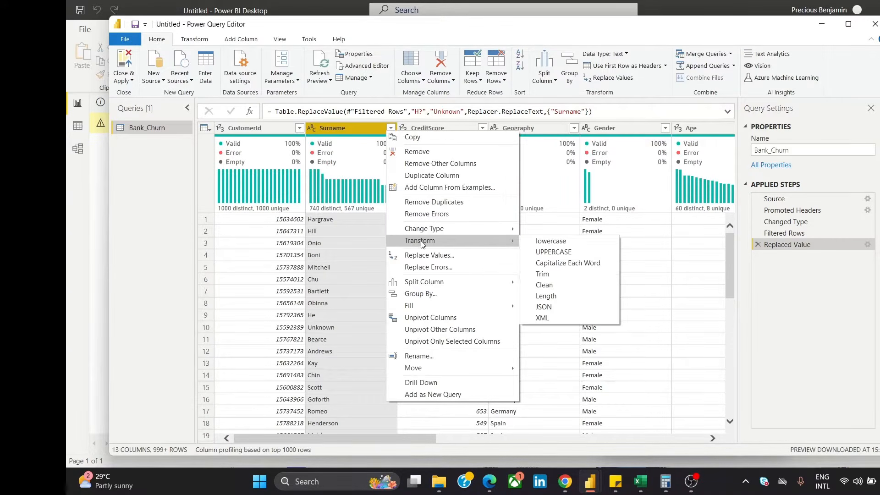
pyautogui.click(427, 256)
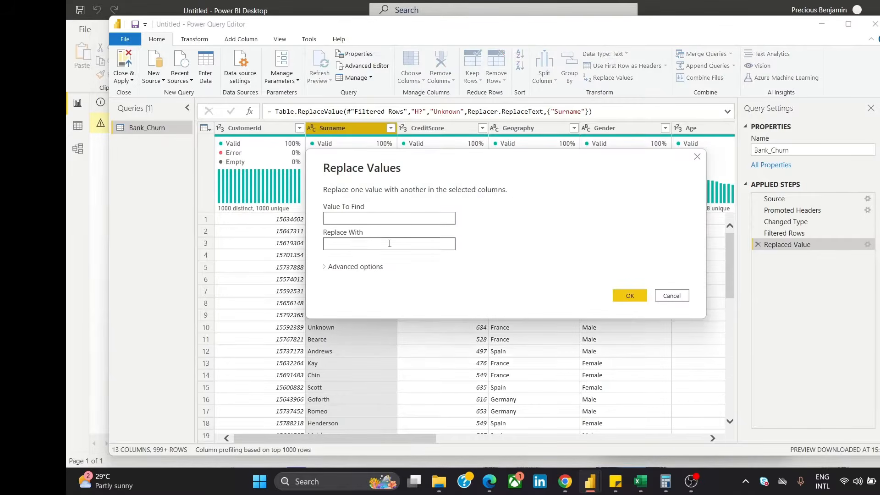
pyautogui.write('L?')
pyautogui.click(386, 244)
pyautogui.write('U')
pyautogui.press('BackSpace')
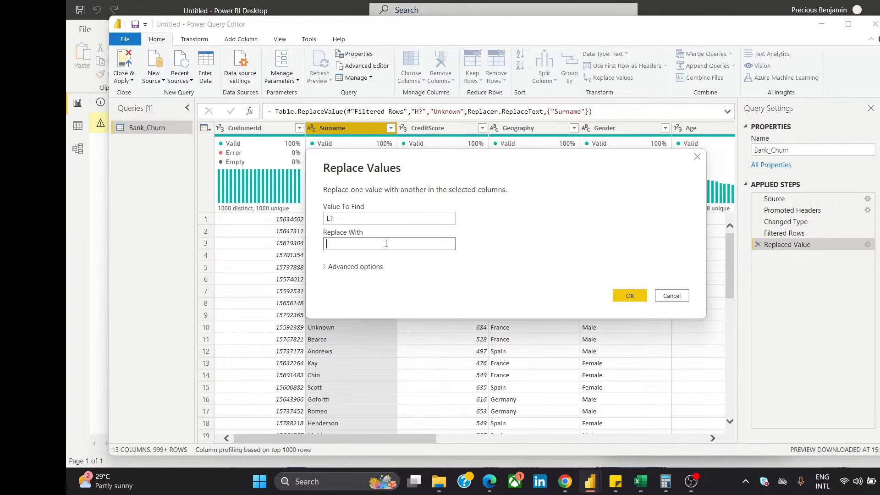
pyautogui.write('Unknown')
pyautogui.click(629, 295)
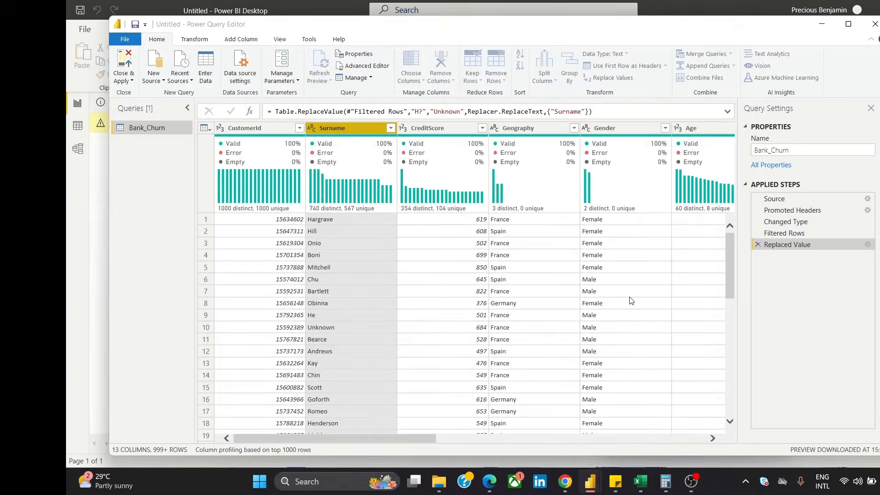
# Open Replace Values for the Surname column and copy the malformed value "Hs?" from the sticky note
pyautogui.rightClick(368, 136)
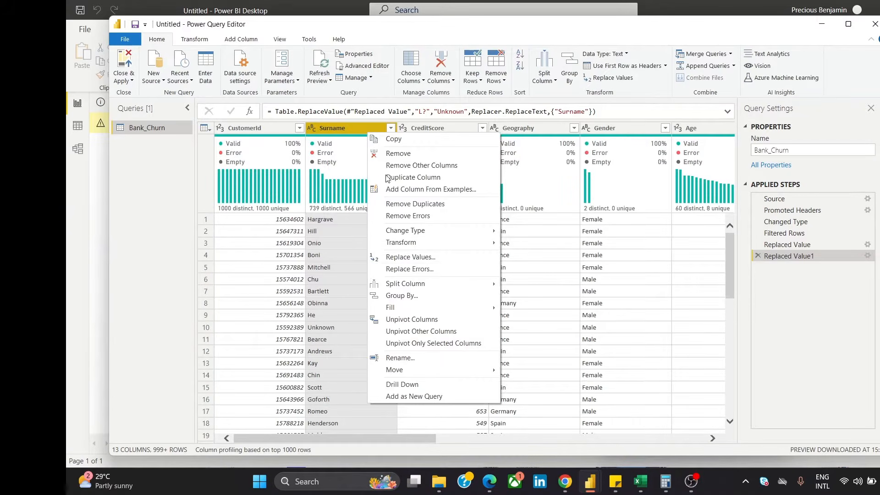
pyautogui.click(426, 259)
pyautogui.moveTo(645, 480)
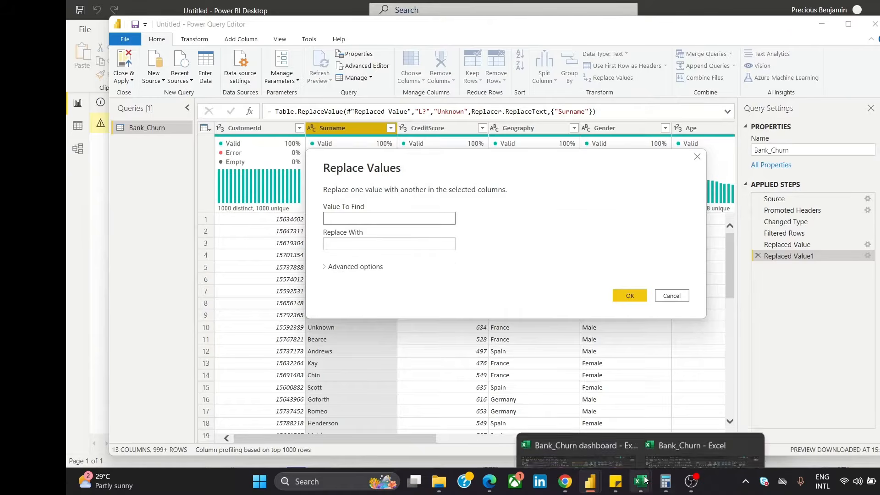
pyautogui.moveTo(615, 481)
pyautogui.moveTo(623, 447)
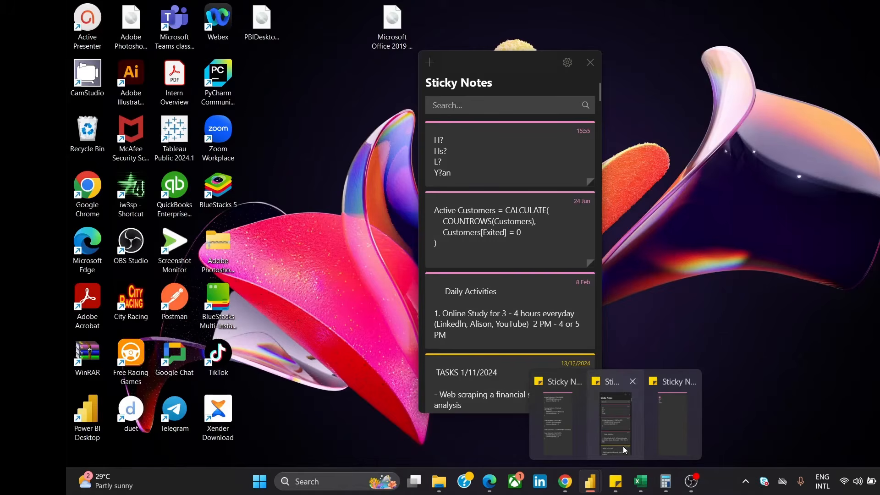
pyautogui.click(651, 430)
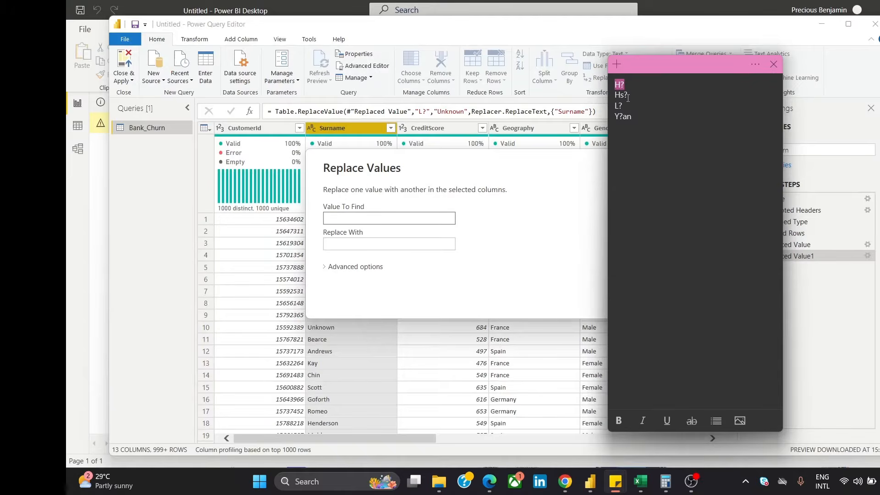
pyautogui.click(627, 96)
pyautogui.moveTo(628, 95); pyautogui.dragTo(611, 93)
pyautogui.hotkey('ctrl', 'c')
# Replace the malformed value "Hs?" with "Hs" in the Surname column
pyautogui.click(403, 220)
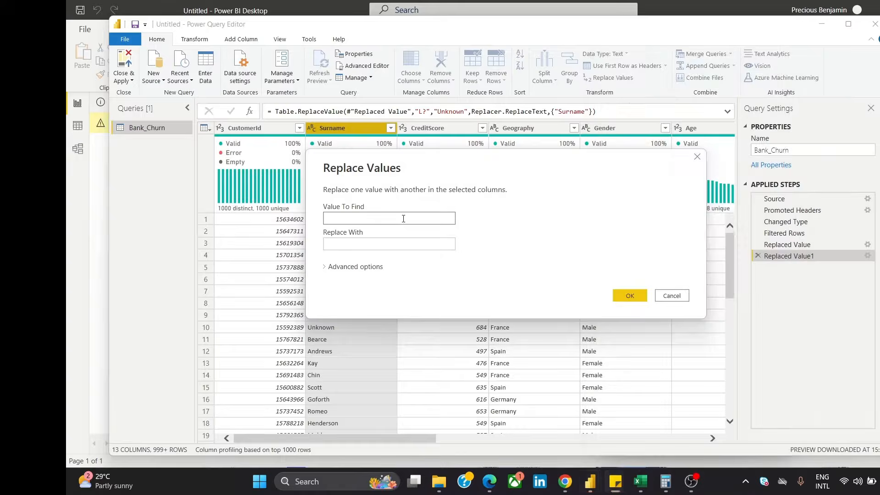
pyautogui.hotkey('ctrl', 'v')
pyautogui.click(409, 245)
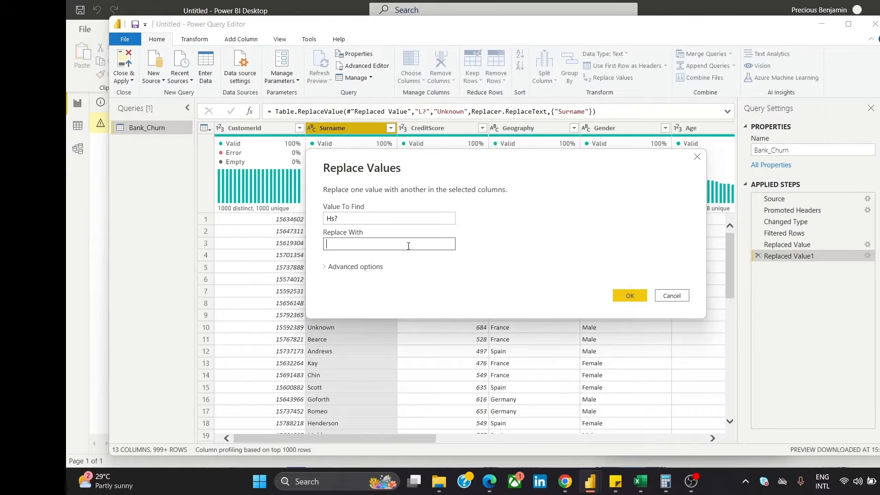
pyautogui.write('Hs')
pyautogui.click(640, 294)
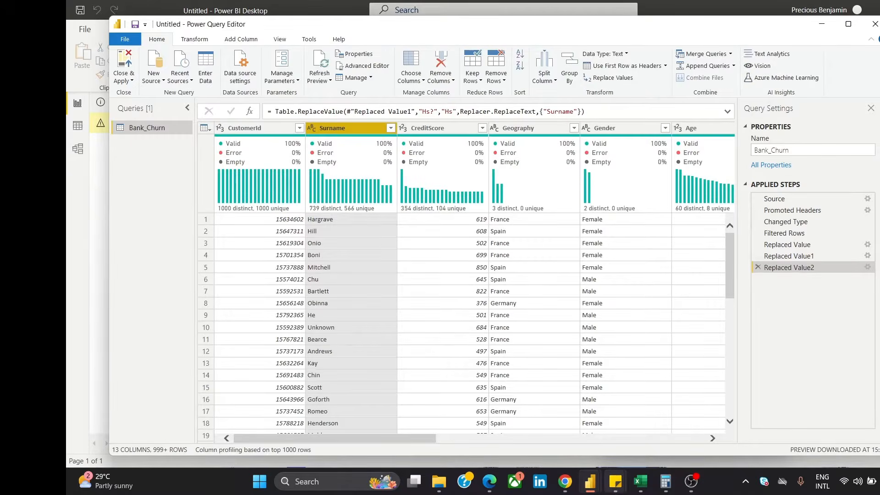
# Open Replace Values for the Surname column again and copy the malformed value "Y?an" from the sticky note
pyautogui.moveTo(616, 481)
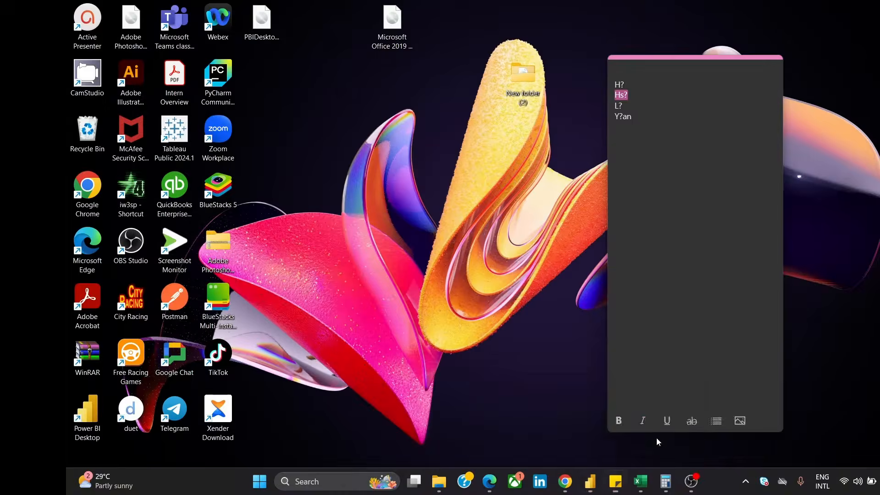
pyautogui.click(656, 438)
pyautogui.moveTo(637, 117); pyautogui.dragTo(615, 117)
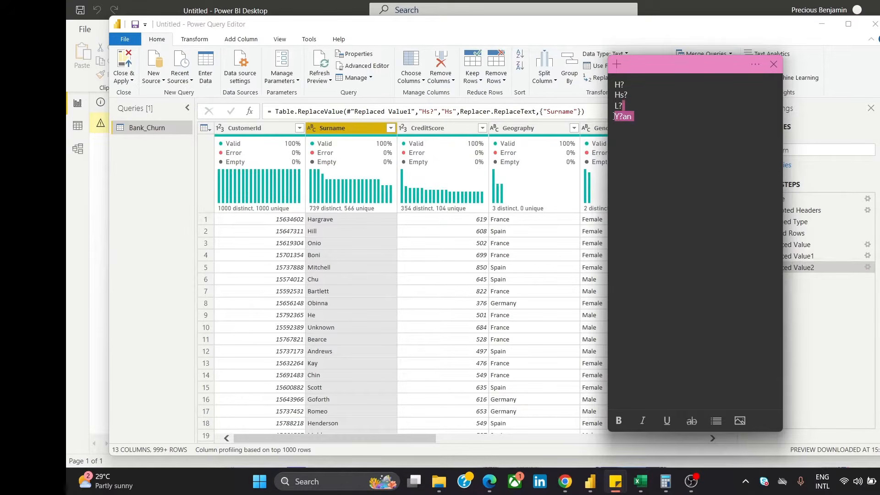
pyautogui.click(365, 129)
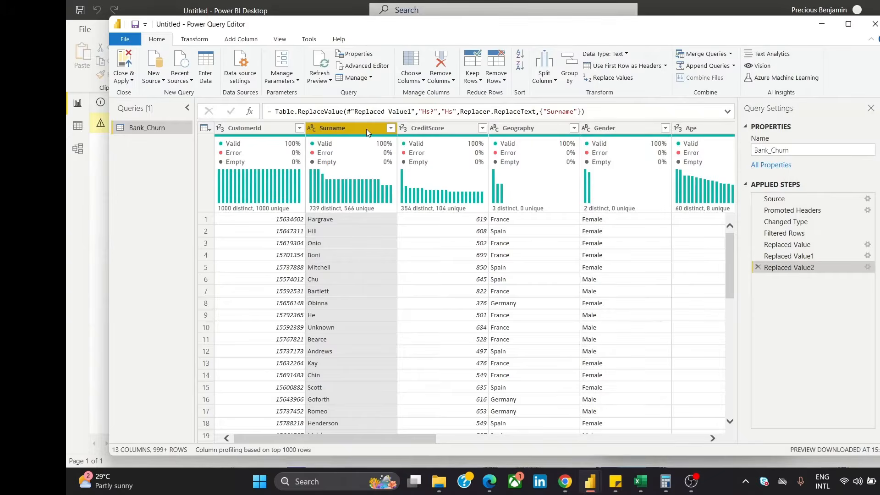
pyautogui.rightClick(367, 128)
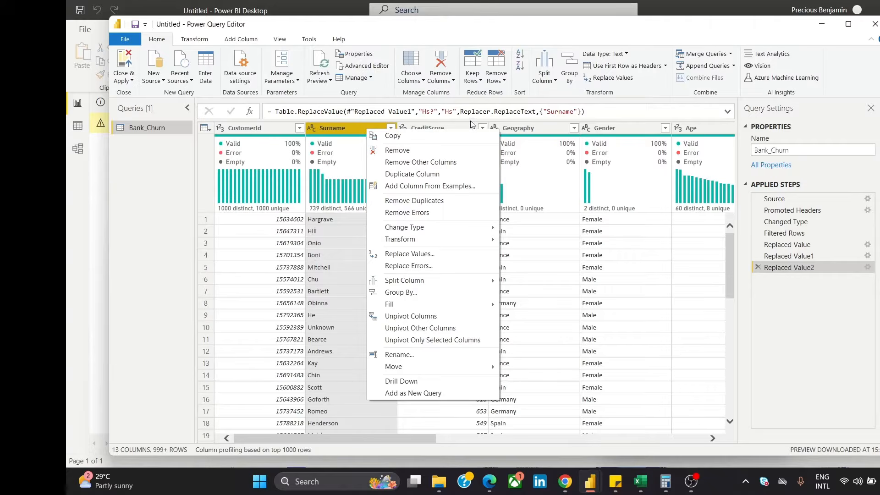
pyautogui.click(425, 253)
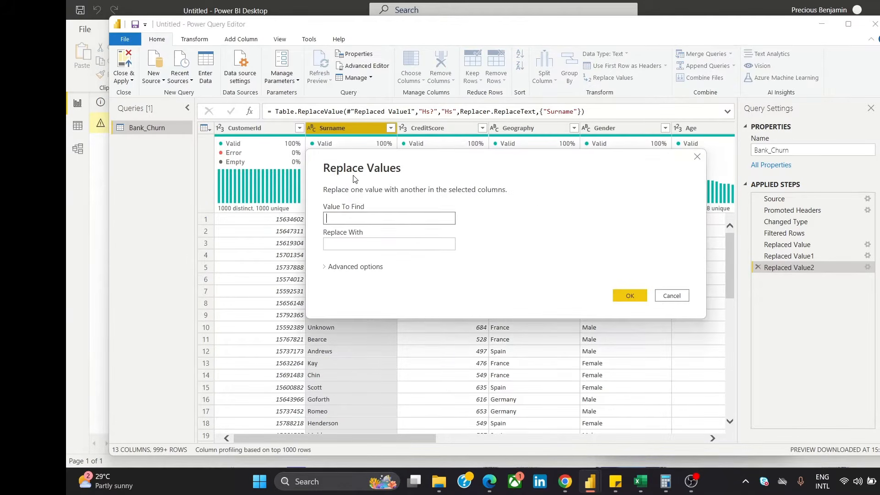
pyautogui.click(350, 220)
pyautogui.moveTo(615, 481)
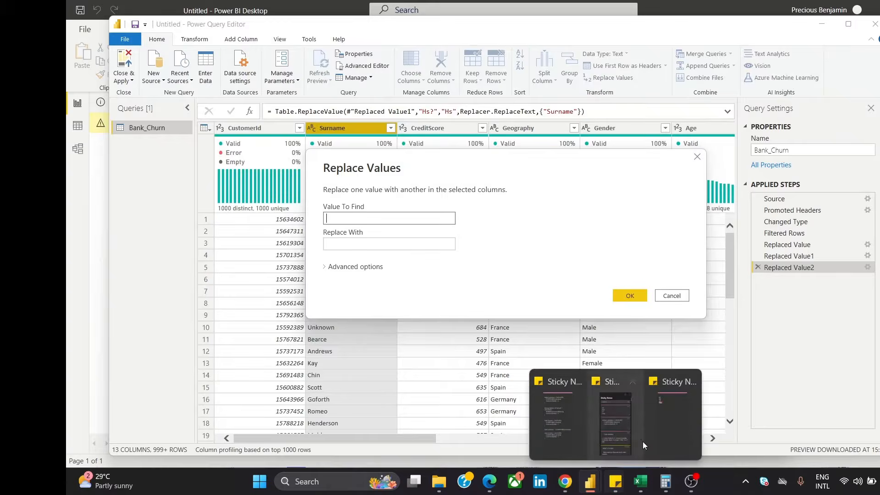
pyautogui.click(671, 415)
pyautogui.click(639, 118)
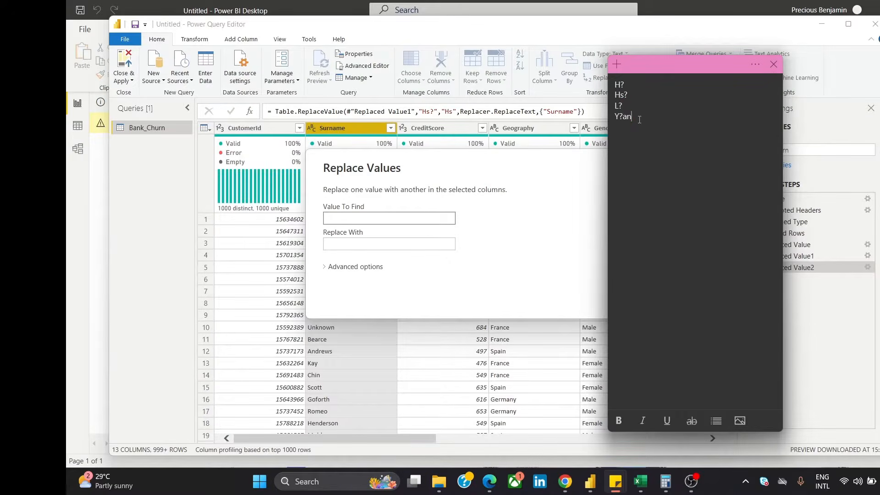
pyautogui.moveTo(639, 119); pyautogui.dragTo(615, 122)
pyautogui.hotkey('ctrl', 'c')
# Replace the malformed value "Y?an" with "Yan" in the Surname column
pyautogui.click(408, 215)
pyautogui.hotkey('ctrl', 'v')
pyautogui.click(394, 243)
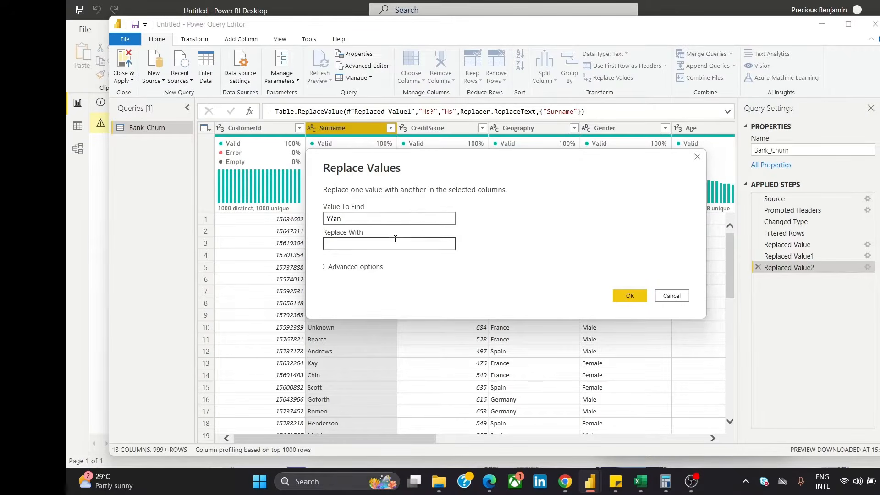
pyautogui.hotkey('ctrl', 'v')
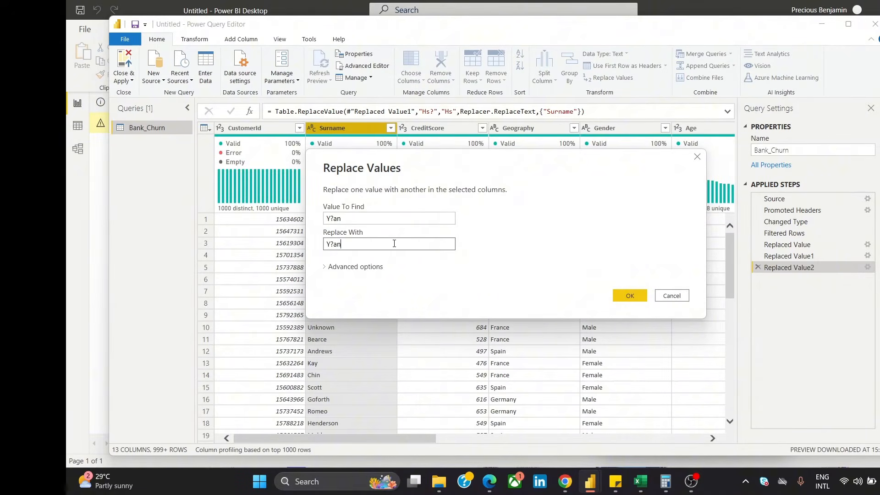
pyautogui.click(335, 244)
pyautogui.press('BackSpace')
pyautogui.click(627, 297)
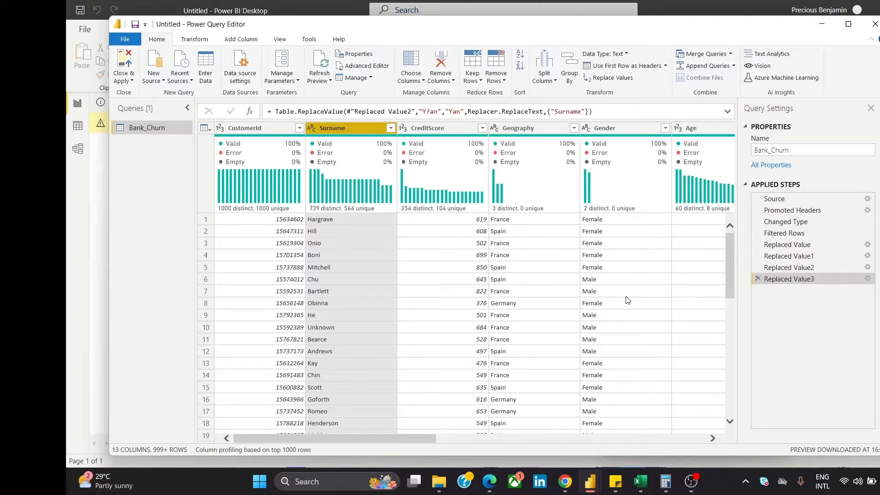
# Recheck the Surname filter's value list for malformed names and apply the filter with all values selected
pyautogui.click(390, 127)
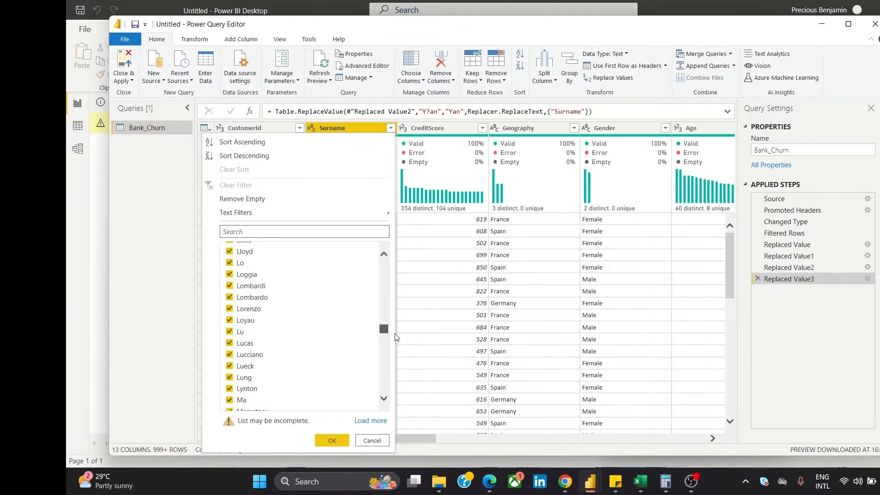
pyautogui.moveTo(396, 337); pyautogui.dragTo(404, 400)
pyautogui.click(339, 440)
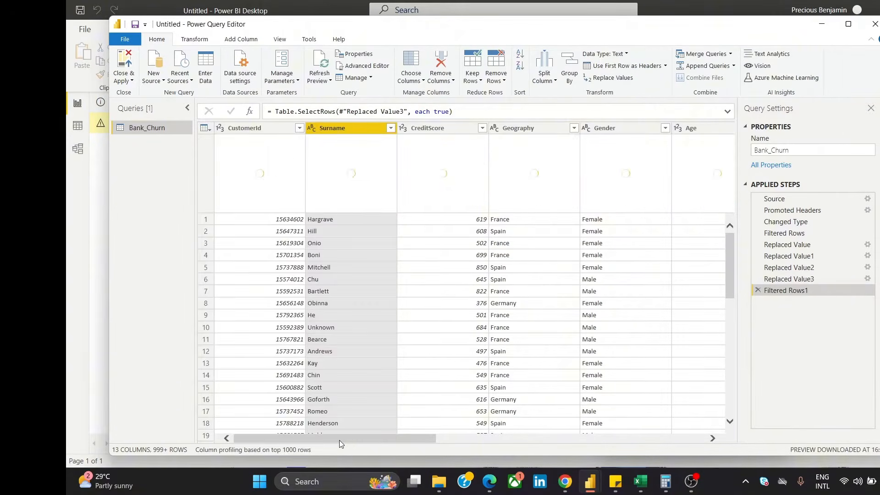
# Close Power Query and apply the changes to load the data, and expand the Bank_Churn table's fields in the report
pyautogui.moveTo(334, 441); pyautogui.dragTo(599, 431)
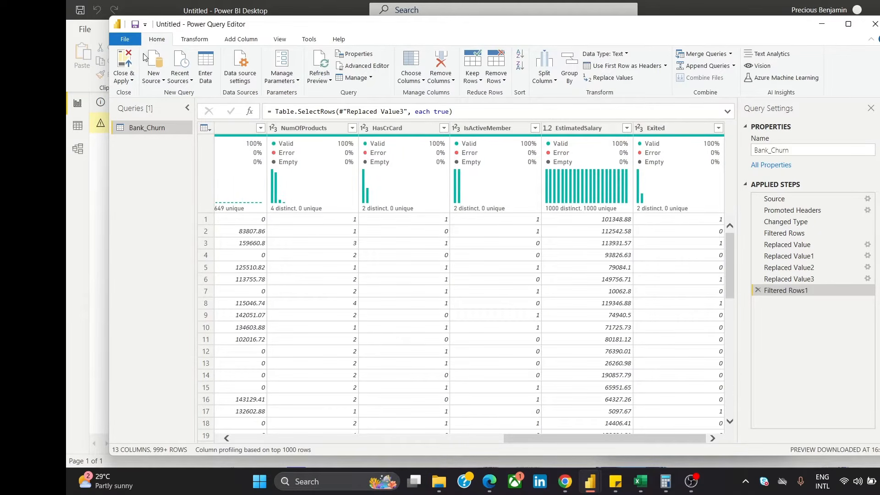
pyautogui.click(131, 63)
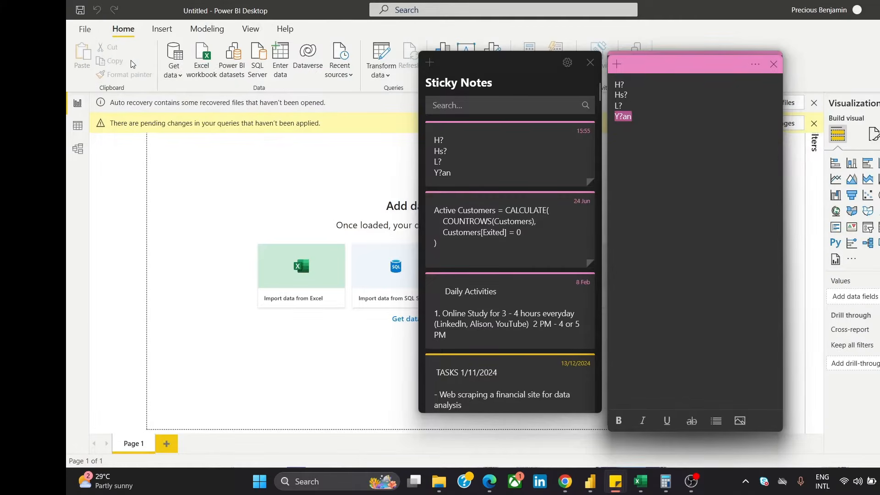
pyautogui.click(294, 178)
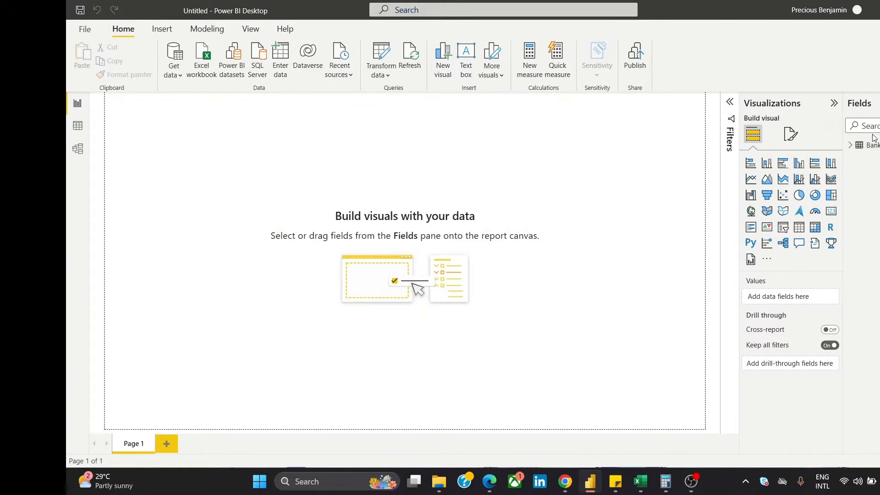
pyautogui.click(851, 146)
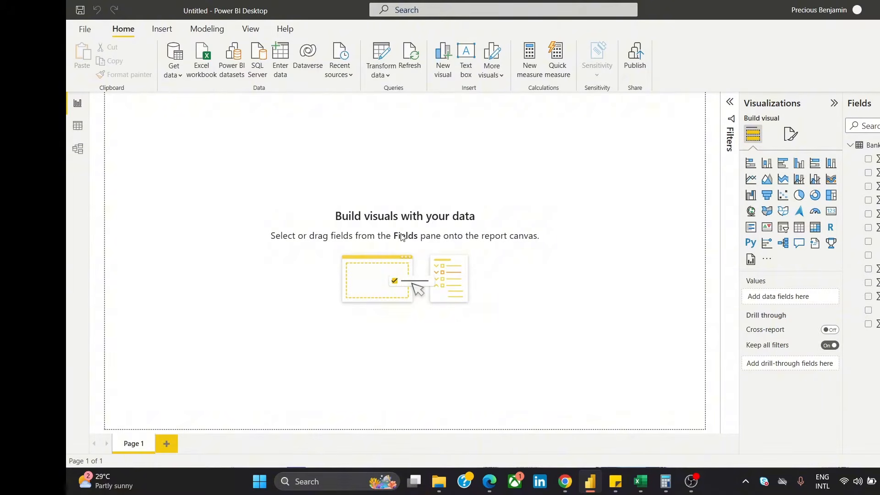
# Create the measure Total Customer = COUNTROWS(Bank_Churn) and close its formula editor
pyautogui.click(515, 65)
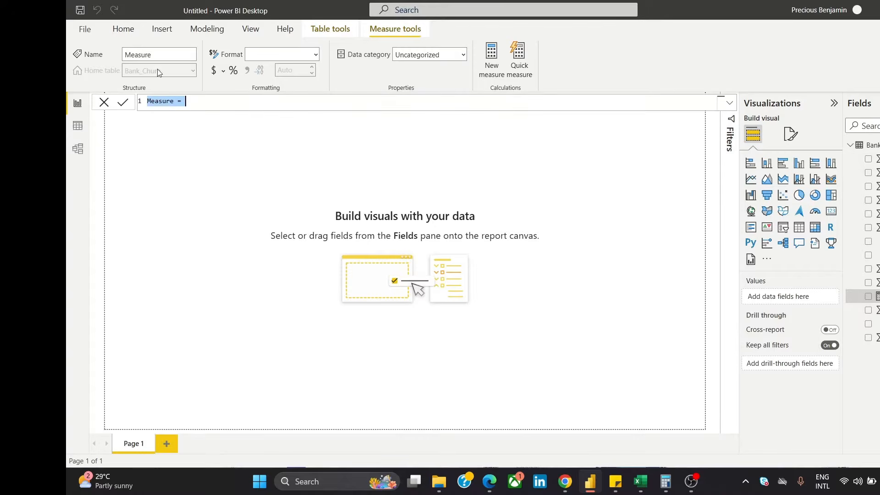
pyautogui.write('Tota')
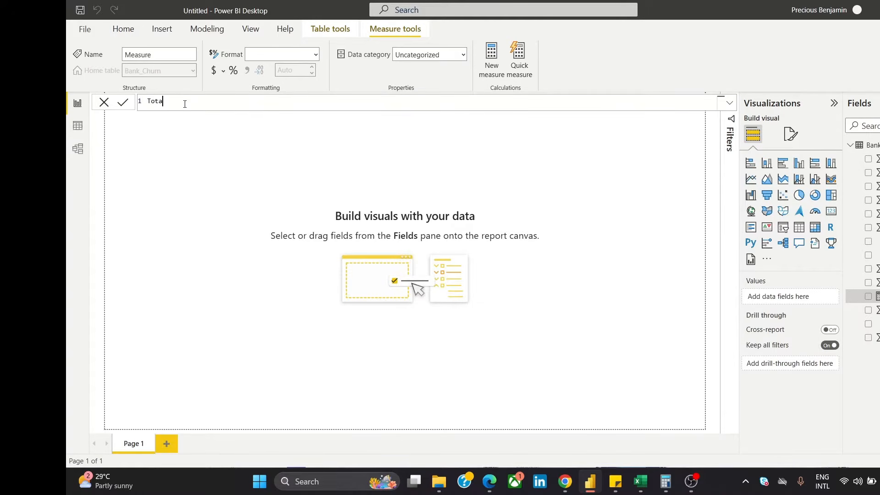
pyautogui.write('l Customer = Count')
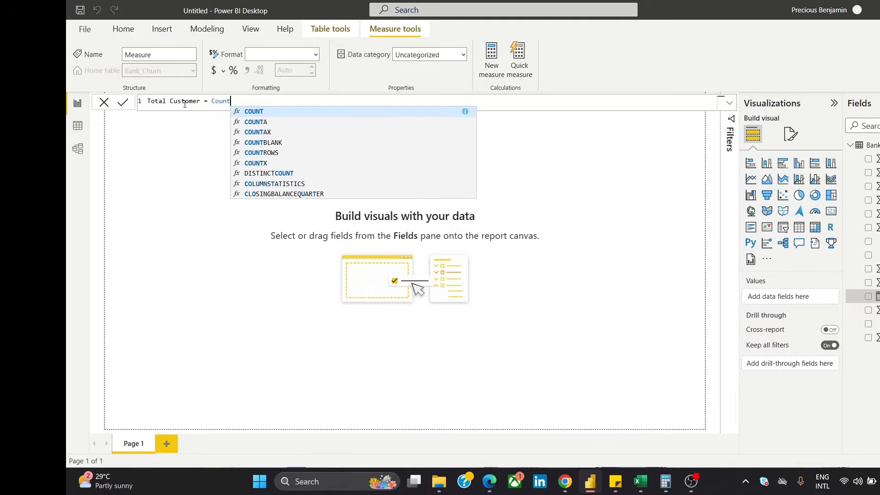
pyautogui.write('R')
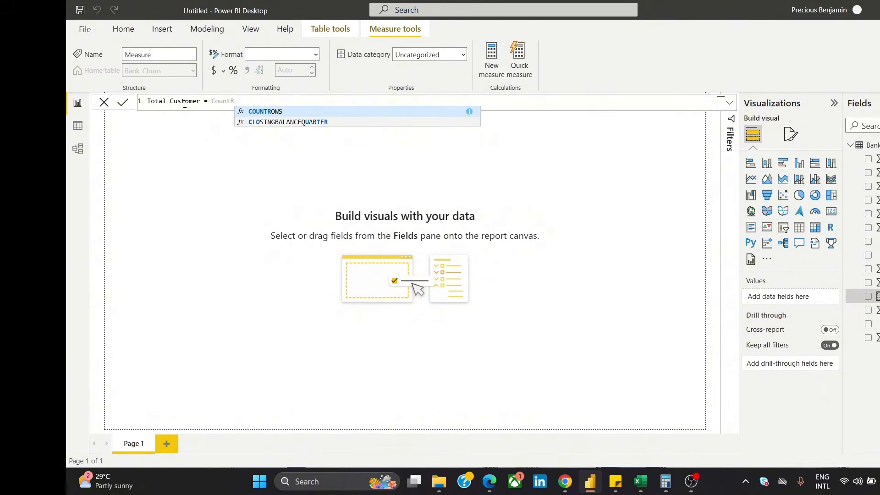
pyautogui.click(250, 111)
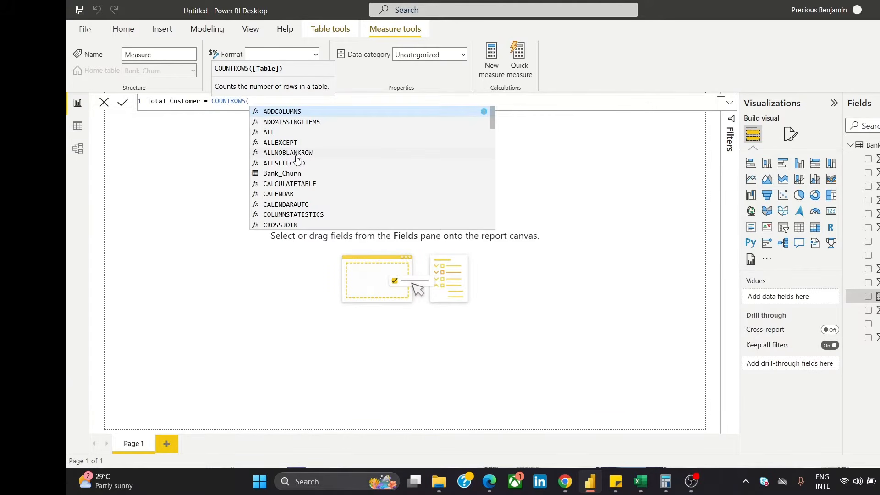
pyautogui.click(298, 174)
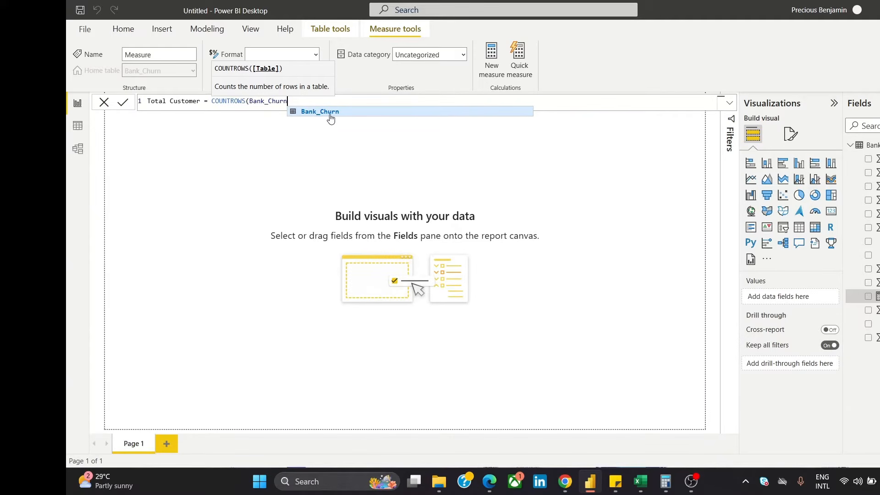
pyautogui.write(')')
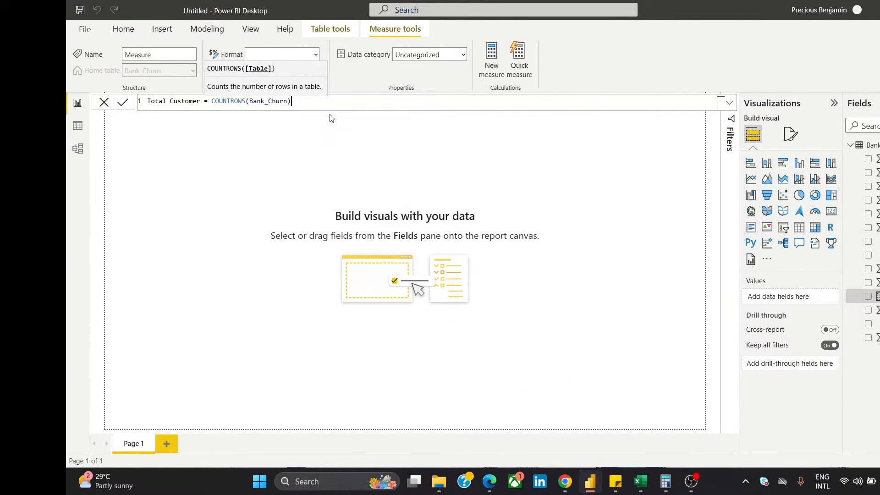
pyautogui.press('Return')
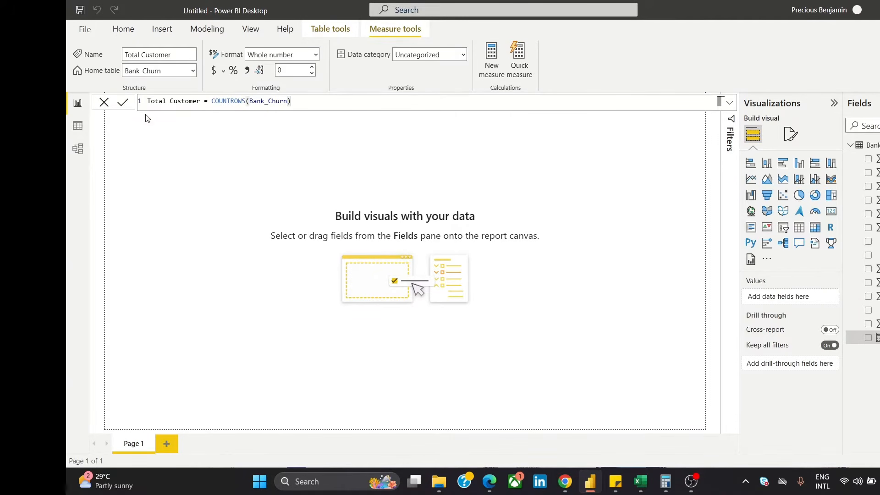
pyautogui.click(105, 102)
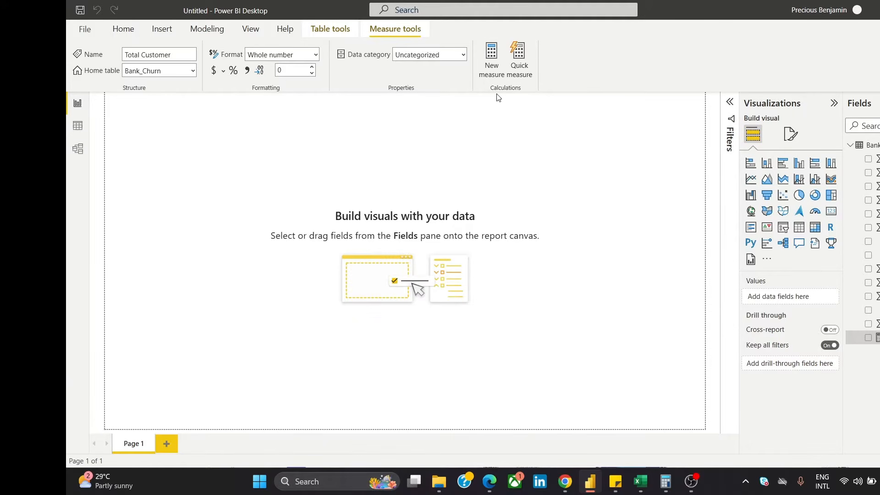
# Start a new measure named Total Churned and begin its formula with the CALCULATE function
pyautogui.click(494, 60)
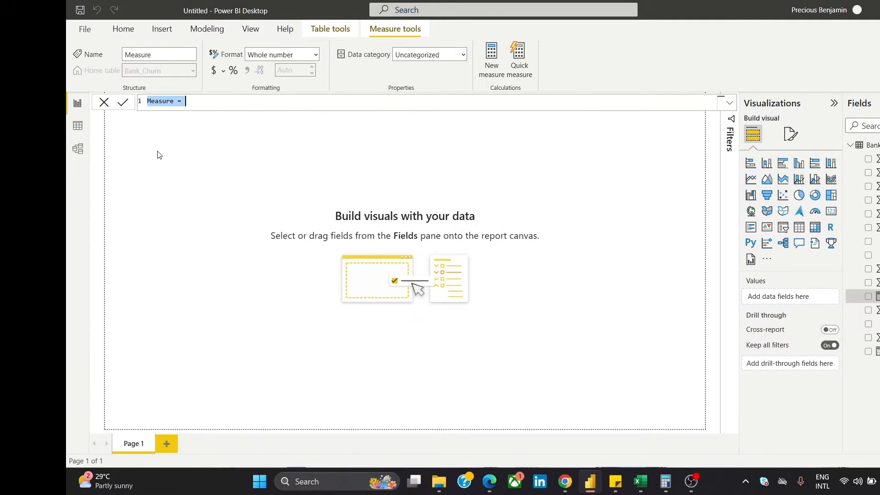
pyautogui.write('tota')
pyautogui.press('BackSpace')
pyautogui.press('BackSpace')
pyautogui.press('BackSpace')
pyautogui.press('BackSpace')
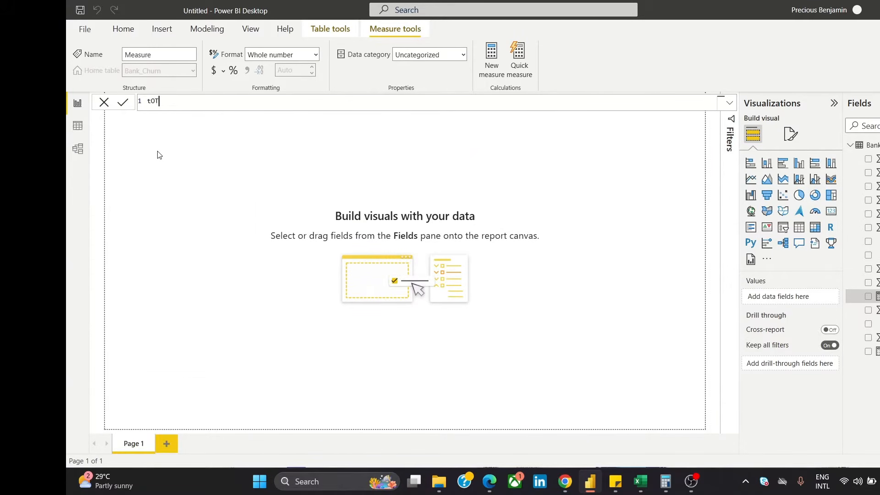
pyautogui.write('TotalCh')
pyautogui.press('BackSpace')
pyautogui.press('BackSpace')
pyautogui.write('Churned = CAL')
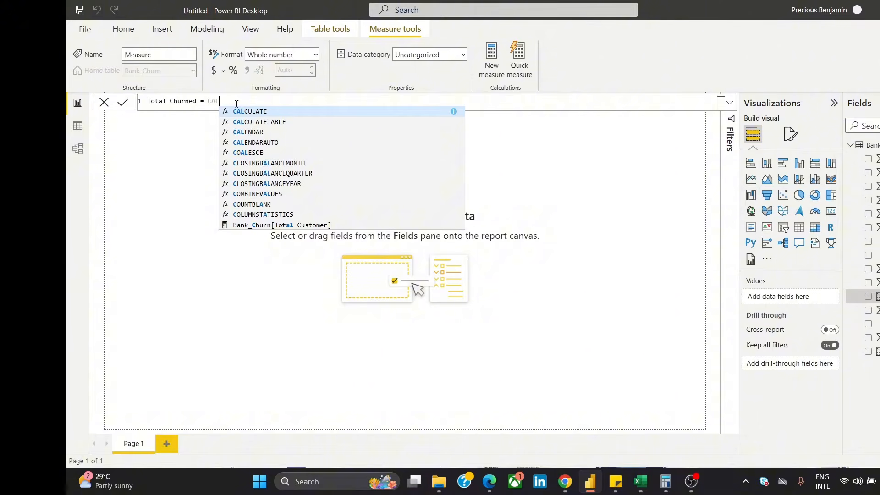
pyautogui.click(239, 109)
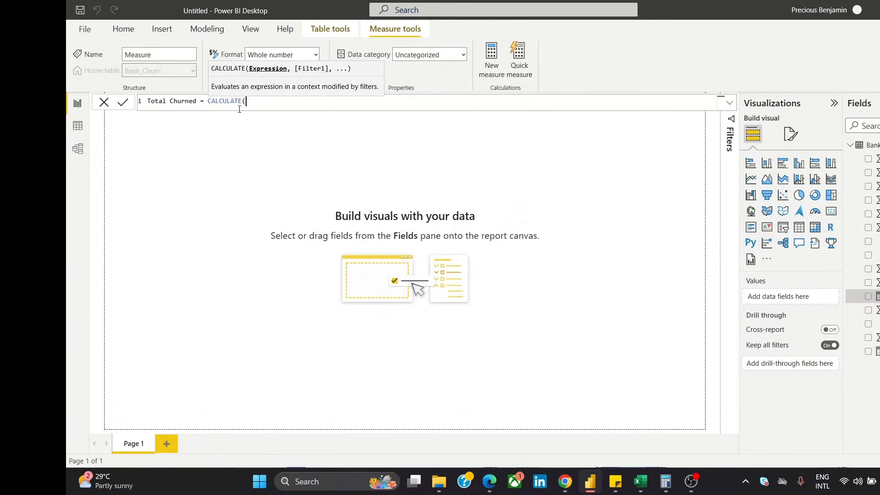
# Enter COUNTROWS(Bank_Churn) as the CALCULATE expression of the Total Churned measure
pyautogui.write('COUNT')
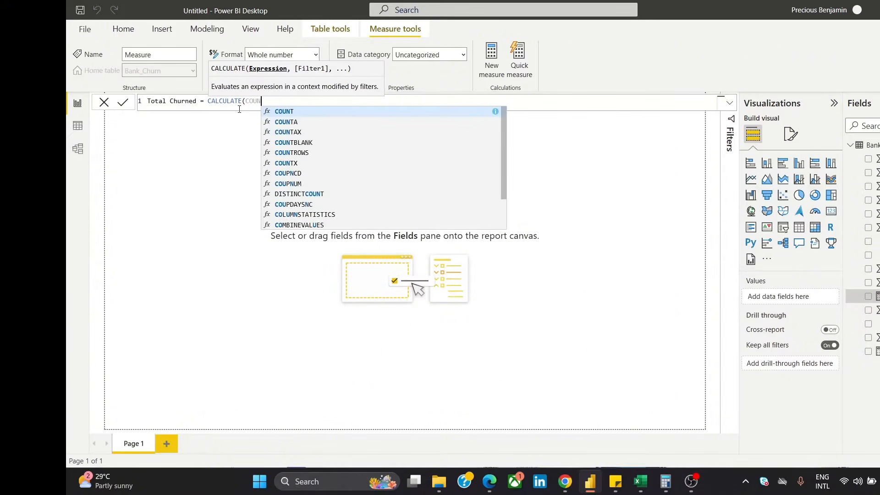
pyautogui.click(323, 154)
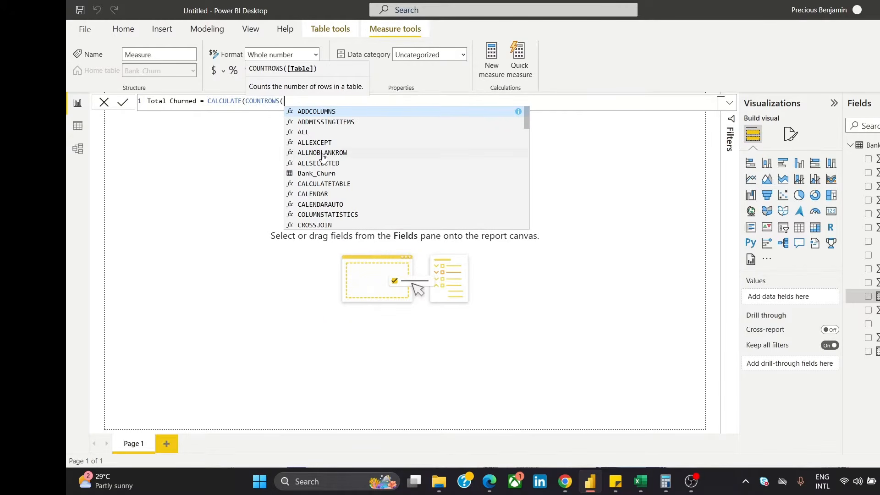
pyautogui.write('Bank_Churn')
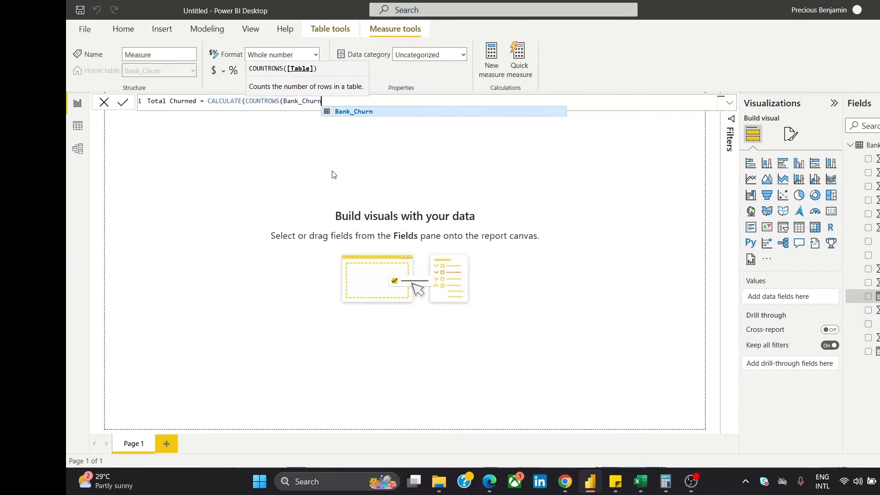
pyautogui.write(')')
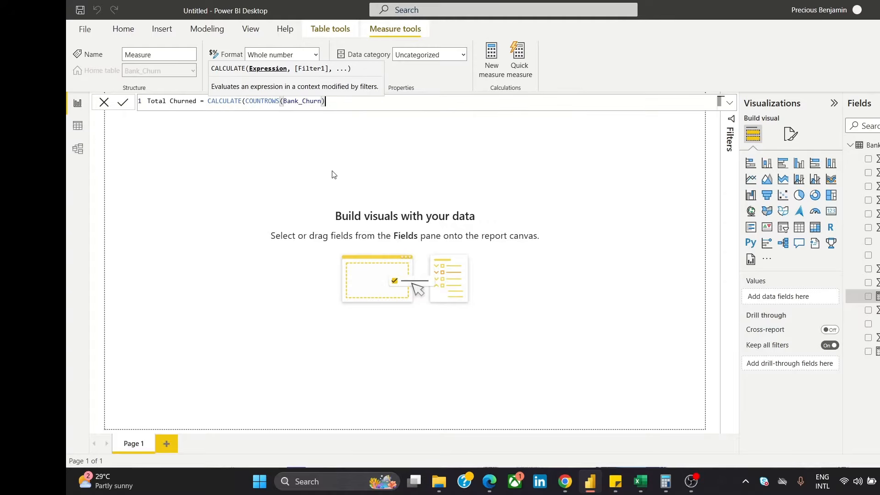
pyautogui.write(',')
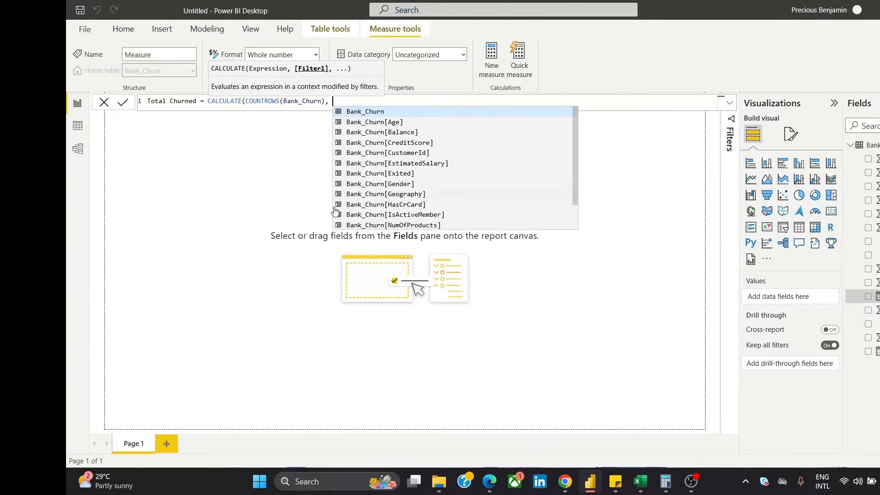
# Complete the Total Churned formula with the filter Bank_Churn[Exited]=1, commit it and close the formula editor
pyautogui.click(399, 111)
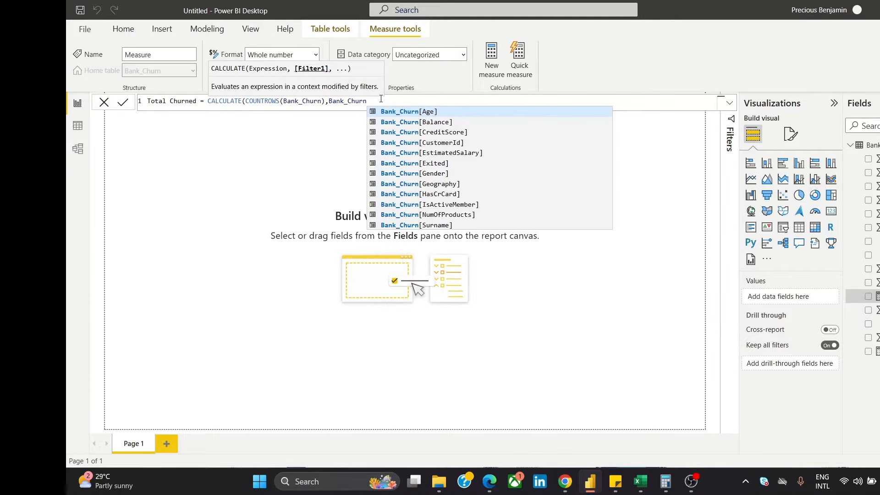
pyautogui.click(436, 163)
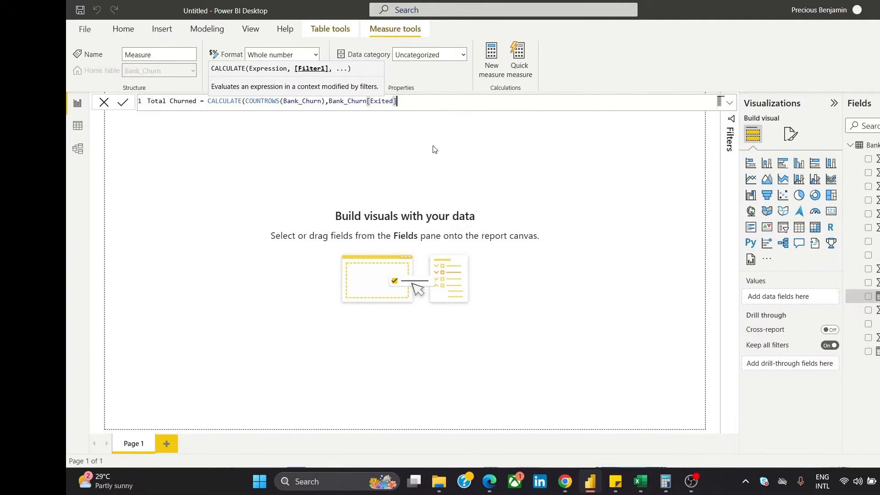
pyautogui.write('=1)')
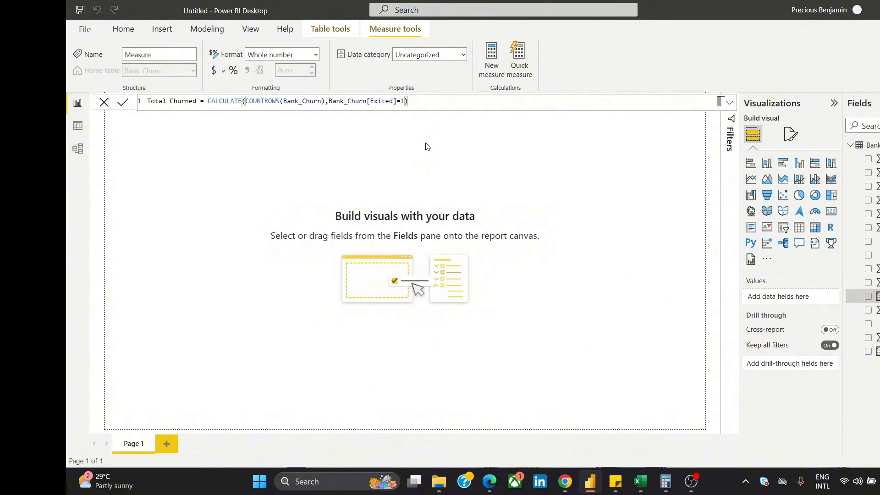
pyautogui.click(121, 105)
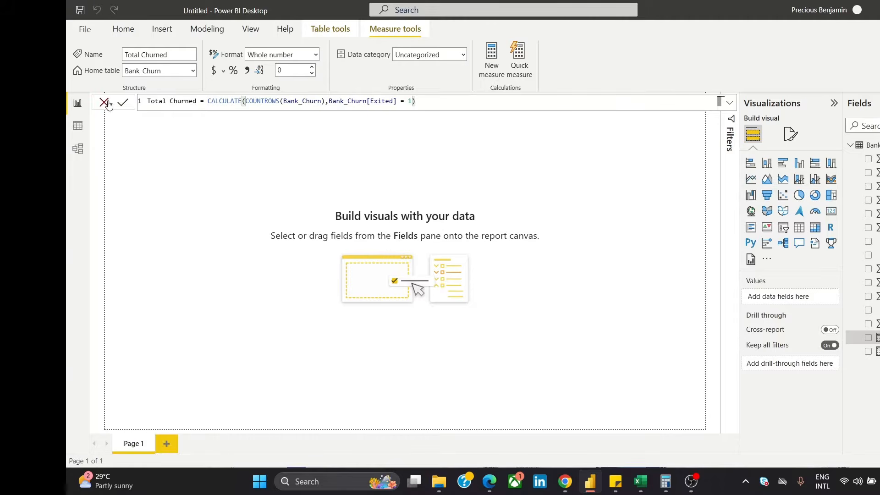
pyautogui.click(106, 102)
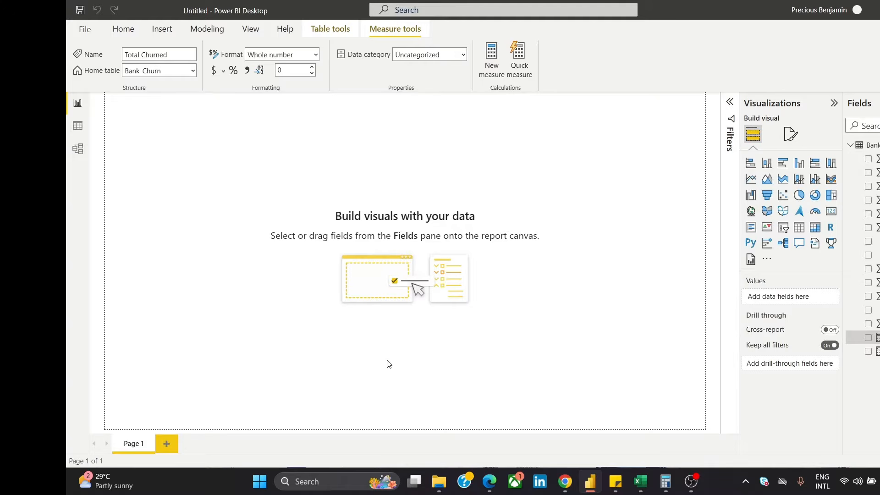
# Create the measure Churn Rate = DIVIDE([Total Churned], [Total Customer]) * 100 and deselect it
pyautogui.click(491, 61)
pyautogui.click(136, 34)
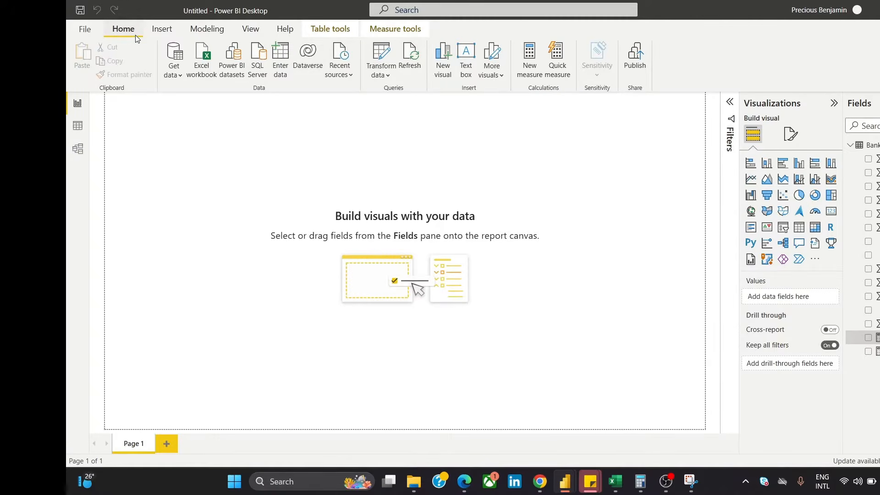
pyautogui.click(529, 71)
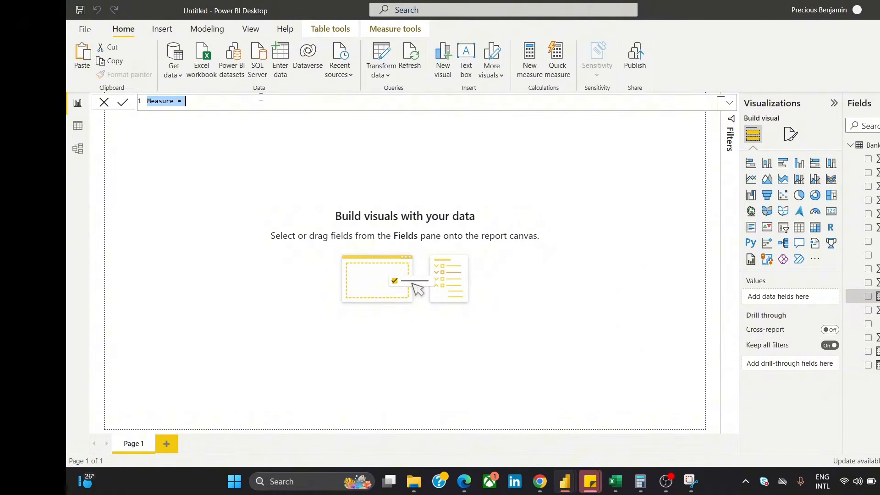
pyautogui.write('Churn R')
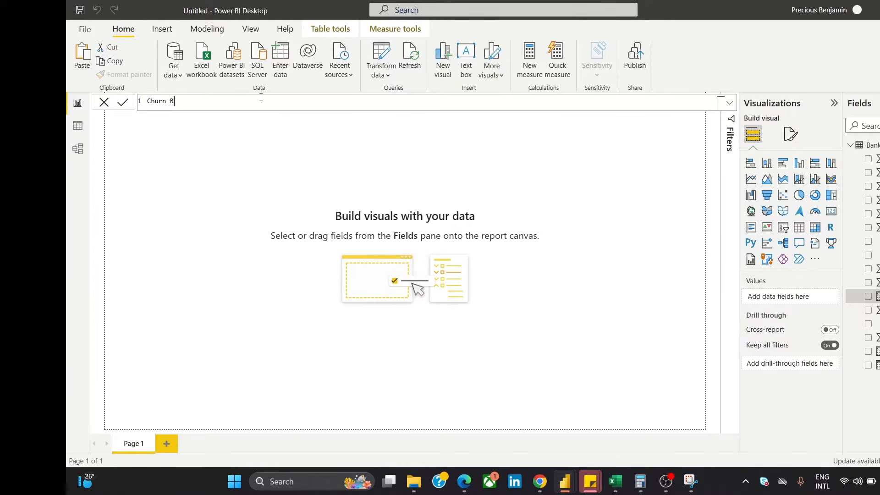
pyautogui.write('ate =')
pyautogui.write('DIVIDE([Total Churned], [Total Customers]) * 100')
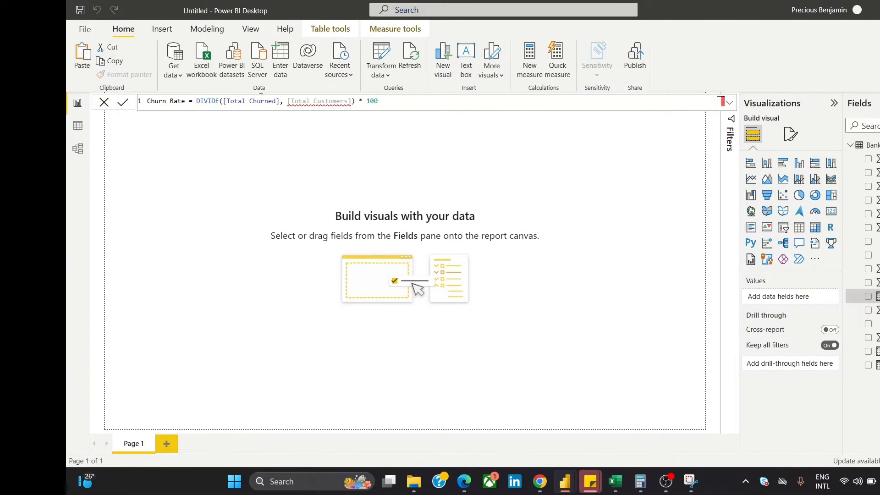
pyautogui.click(349, 104)
pyautogui.press('BackSpace')
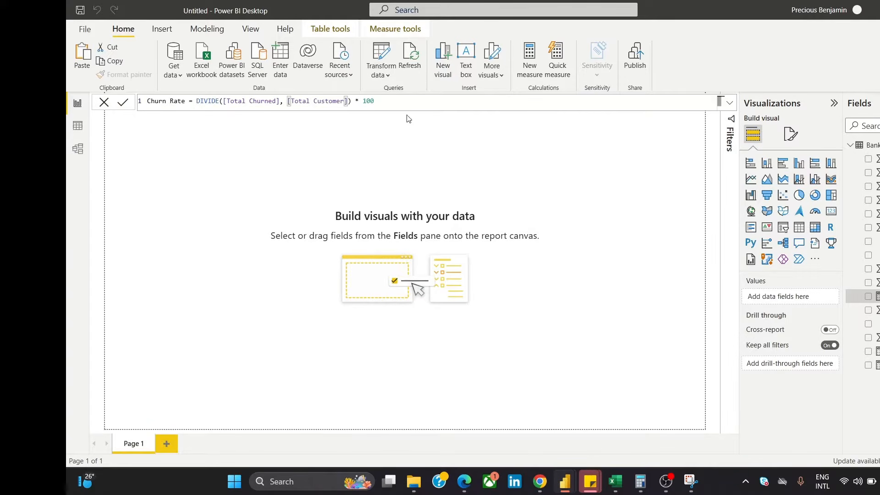
pyautogui.click(124, 103)
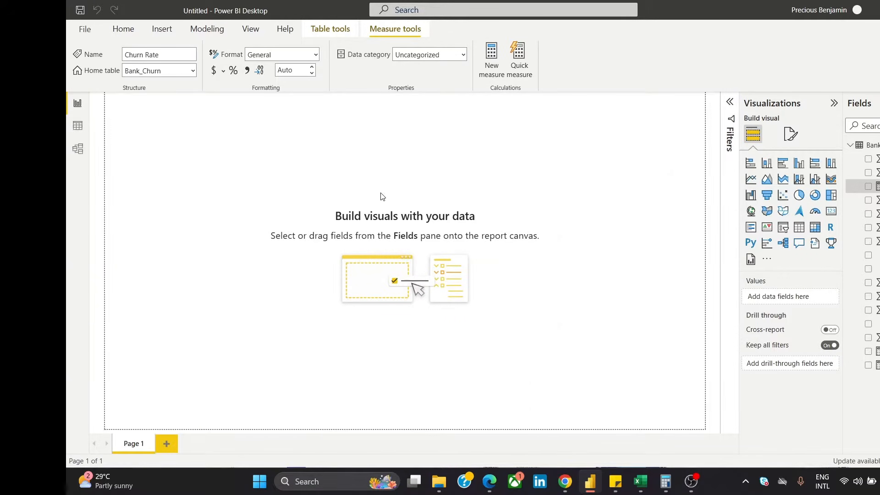
pyautogui.click(410, 290)
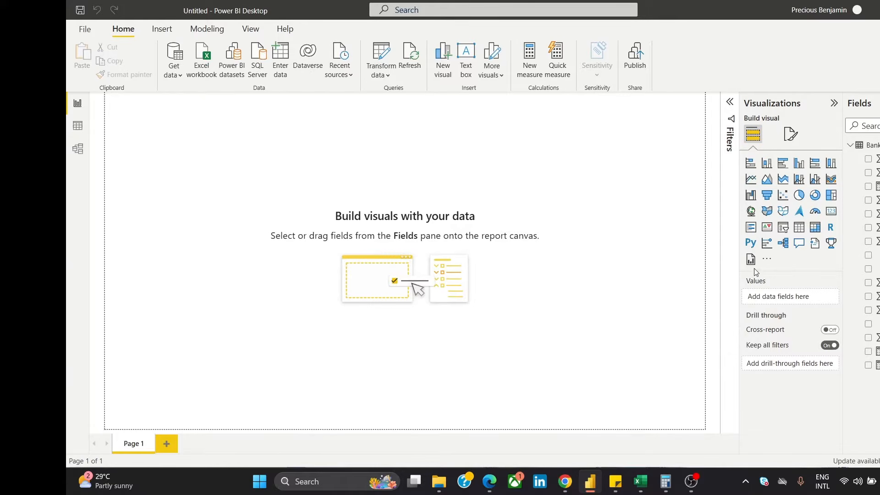
# Open the gallery for getting more visuals and search it for "Card"
pyautogui.click(767, 259)
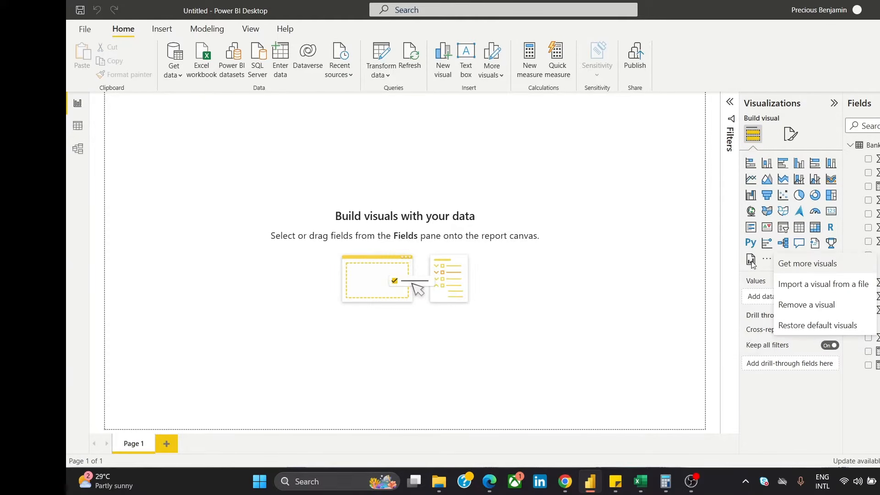
pyautogui.click(797, 265)
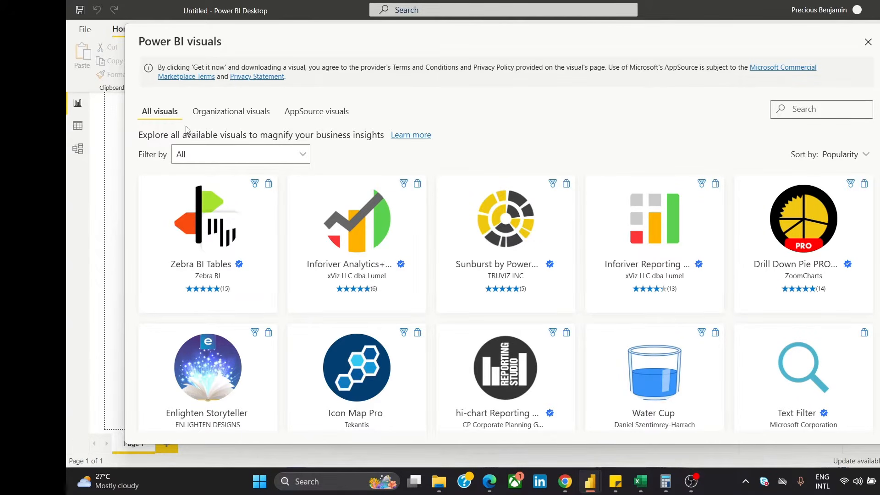
pyautogui.click(791, 111)
pyautogui.write('Crad')
pyautogui.press('BackSpace')
pyautogui.press('BackSpace')
pyautogui.press('BackSpace')
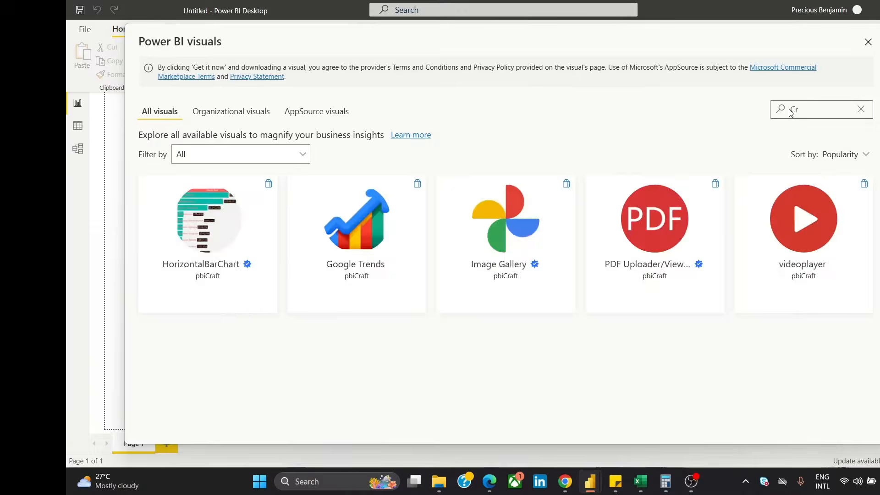
pyautogui.write('ard')
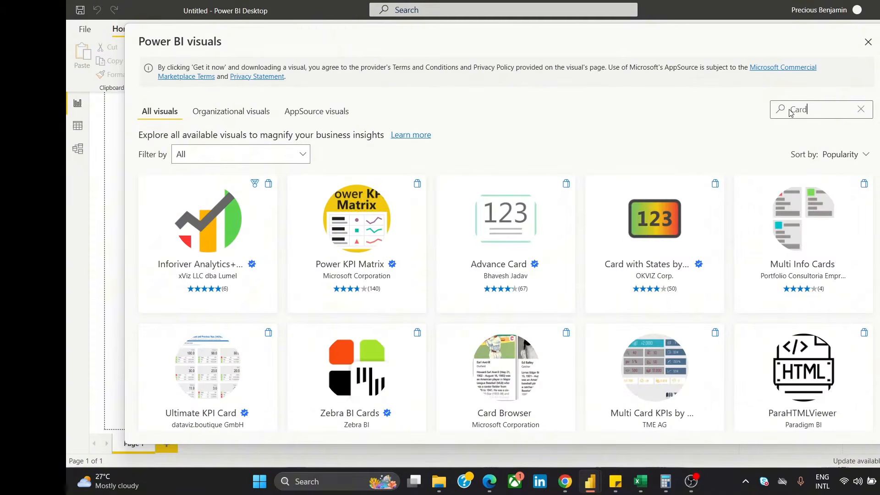
# Add the Card with States by OKVIZ visual to the report and dismiss the import message
pyautogui.click(674, 224)
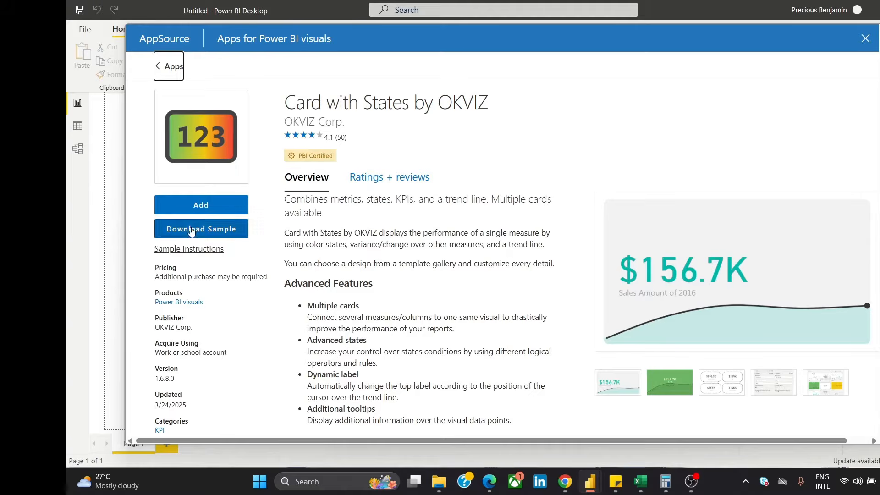
pyautogui.click(195, 213)
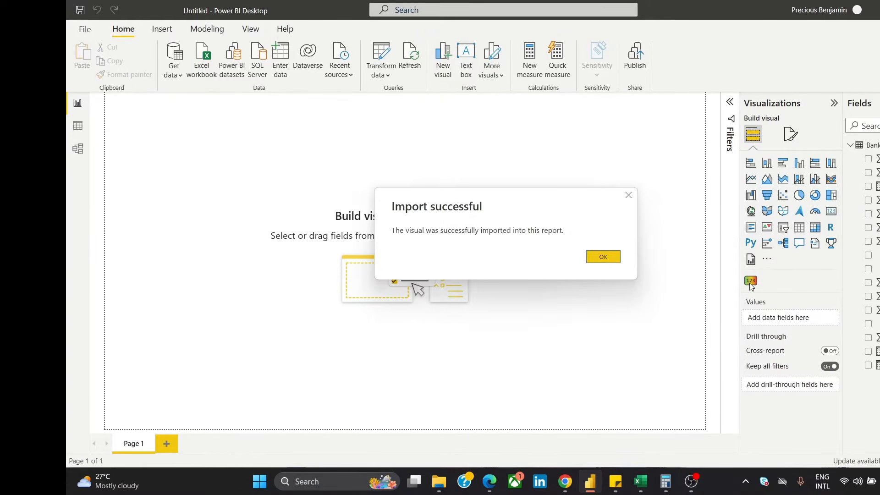
pyautogui.click(614, 258)
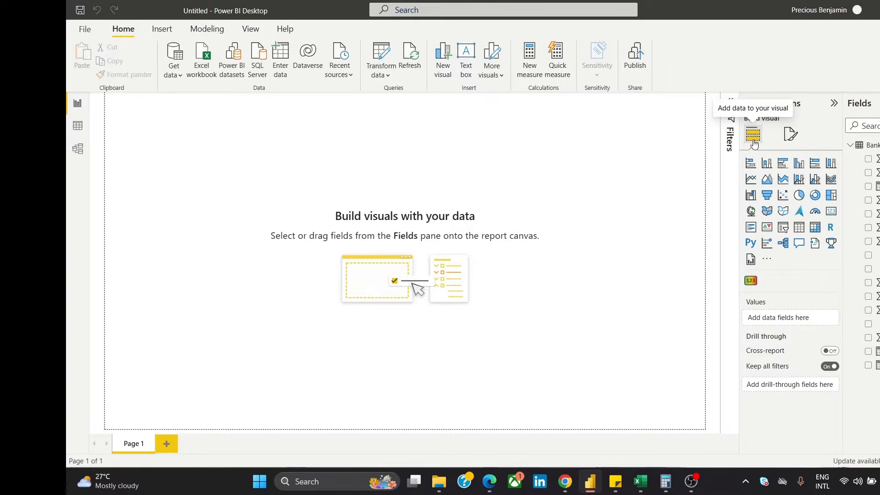
# Try a blue colour for the page's canvas background, and set the colour back to white
pyautogui.click(789, 136)
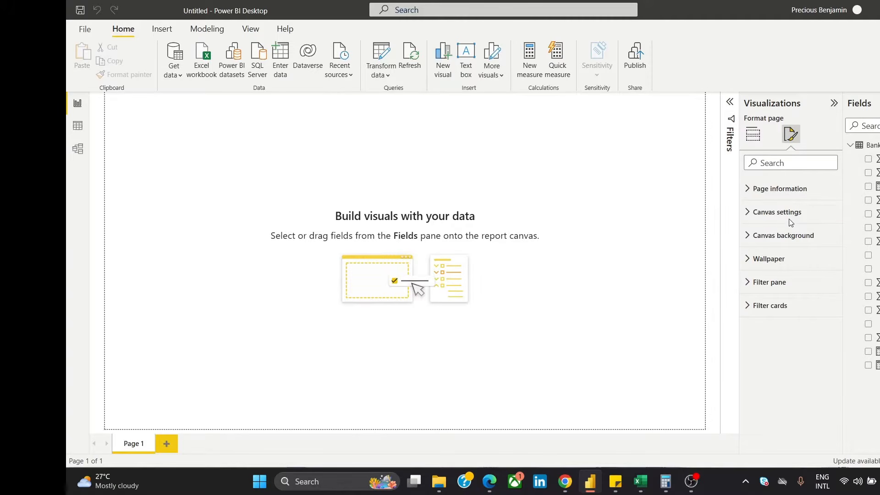
pyautogui.click(784, 237)
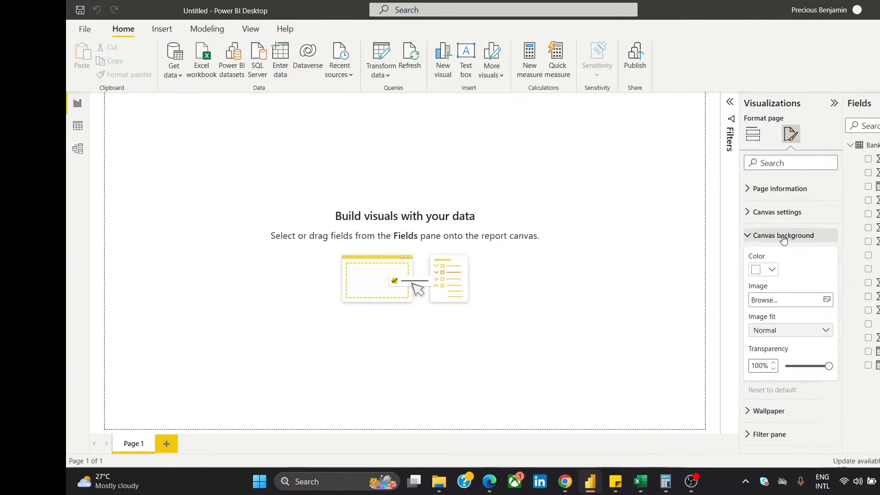
pyautogui.click(760, 269)
pyautogui.click(795, 146)
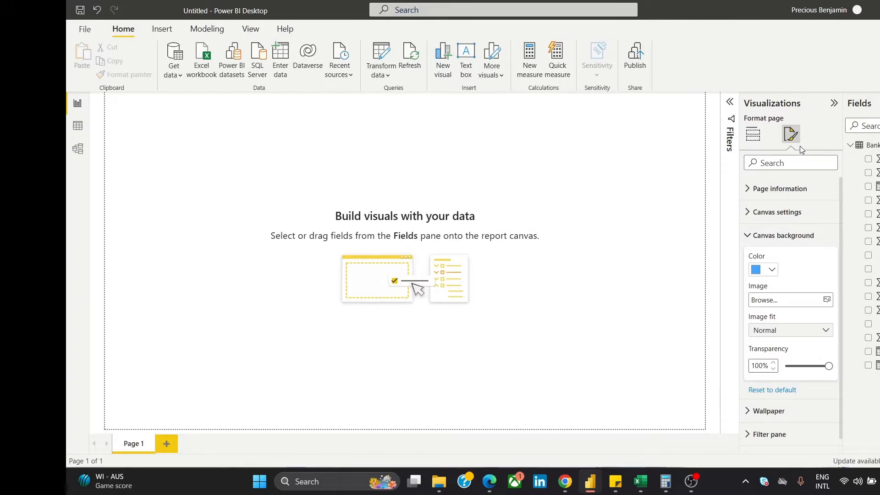
pyautogui.click(757, 273)
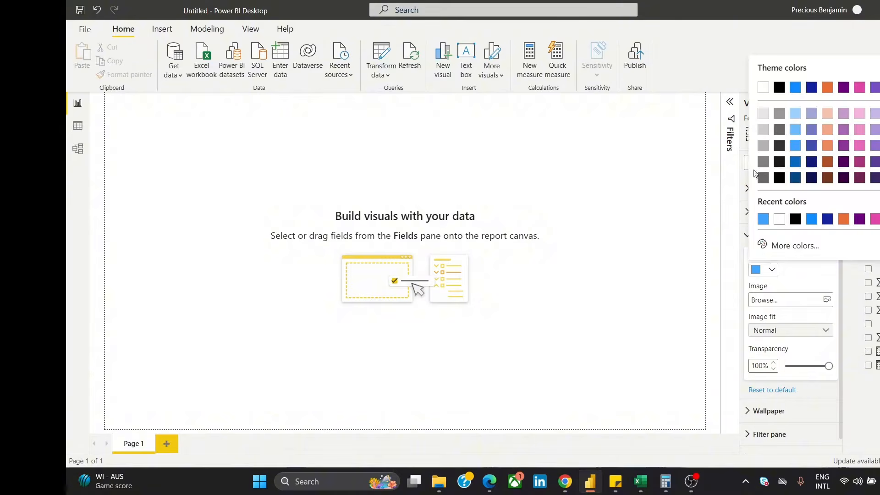
pyautogui.click(763, 89)
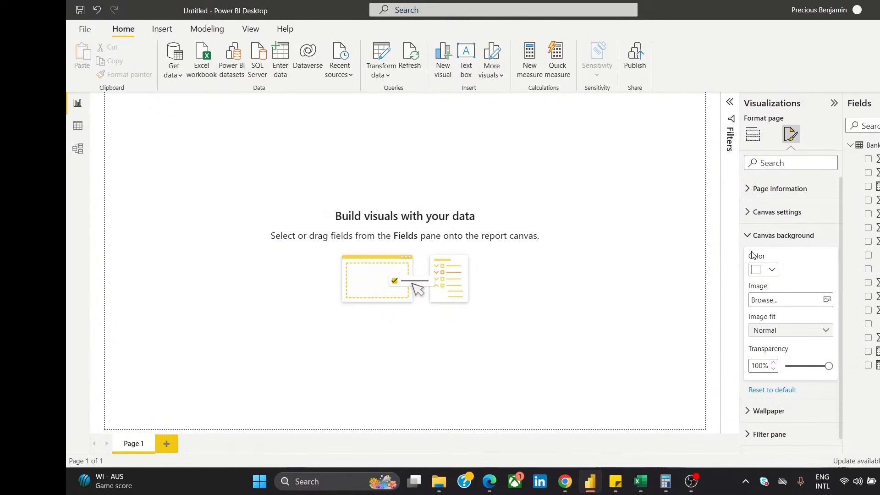
pyautogui.click(772, 270)
pyautogui.click(719, 264)
pyautogui.click(763, 235)
pyautogui.click(767, 214)
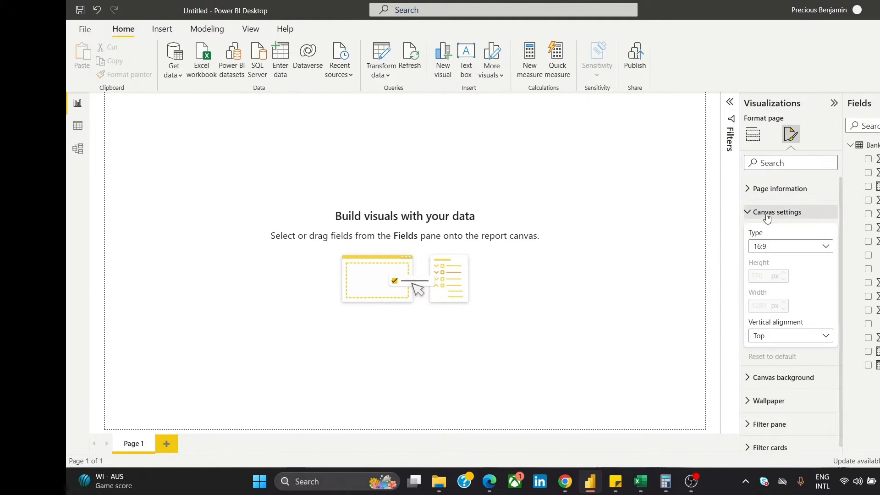
pyautogui.click(767, 214)
pyautogui.click(761, 193)
pyautogui.click(761, 195)
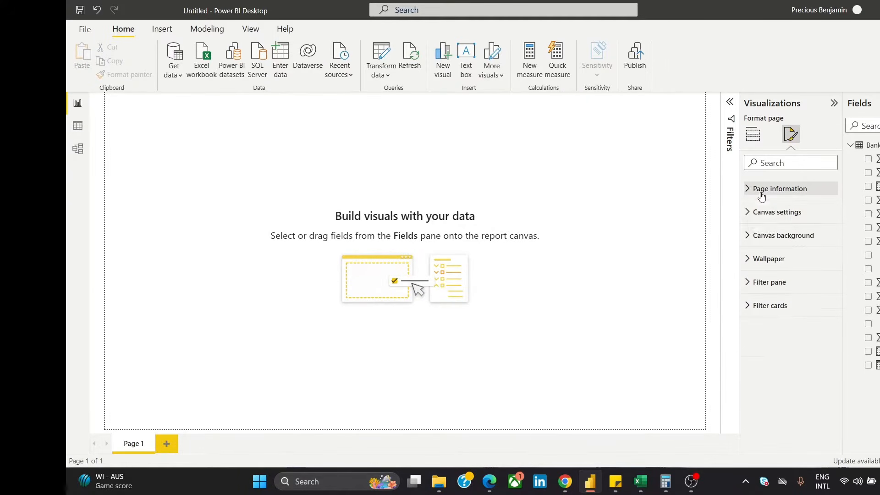
# Try grey, navy and dark purple theme colours for the page's wallpaper
pyautogui.click(769, 259)
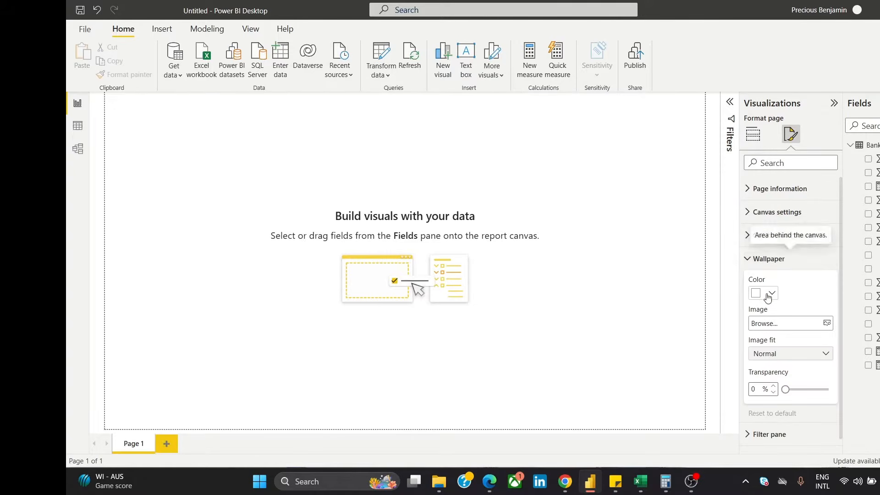
pyautogui.click(759, 293)
pyautogui.click(776, 156)
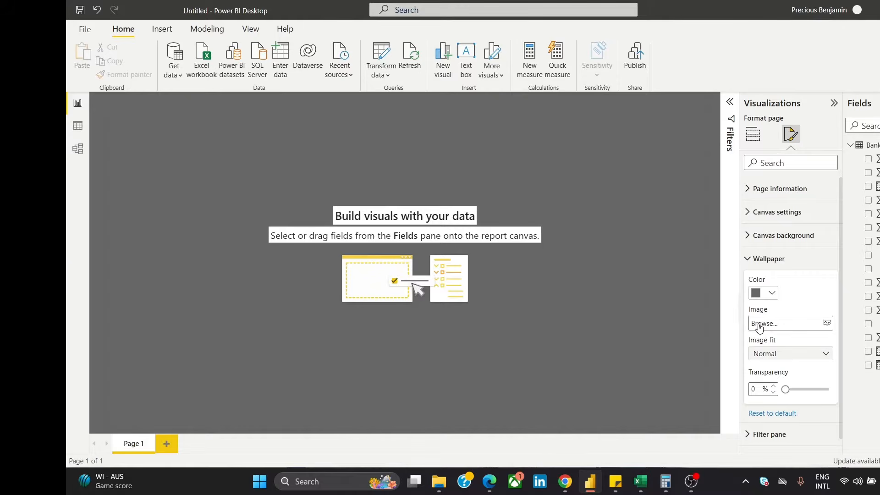
pyautogui.click(758, 294)
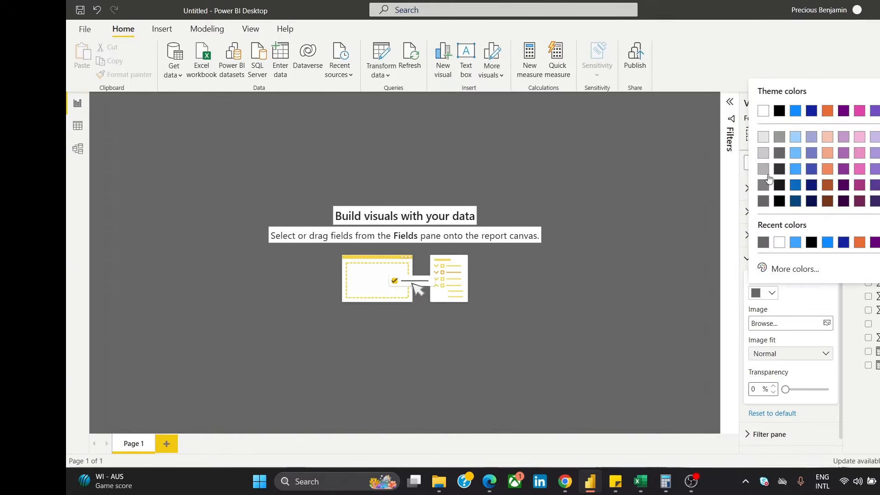
pyautogui.click(782, 140)
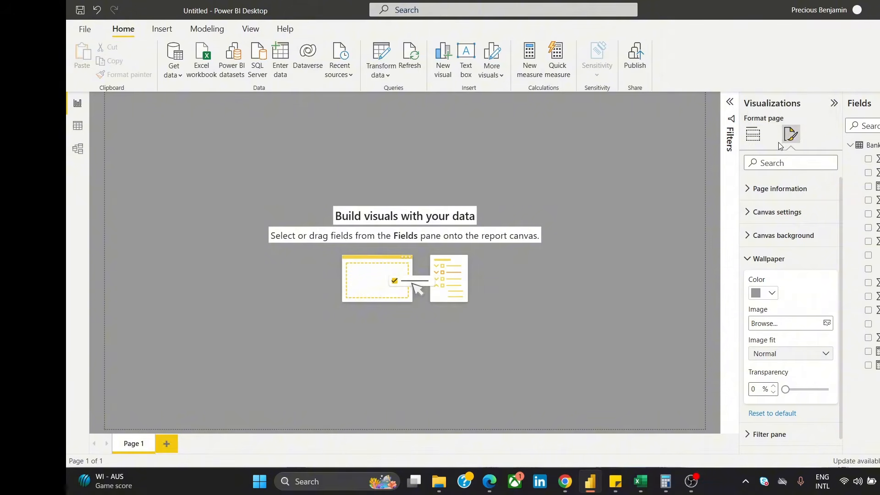
pyautogui.click(759, 294)
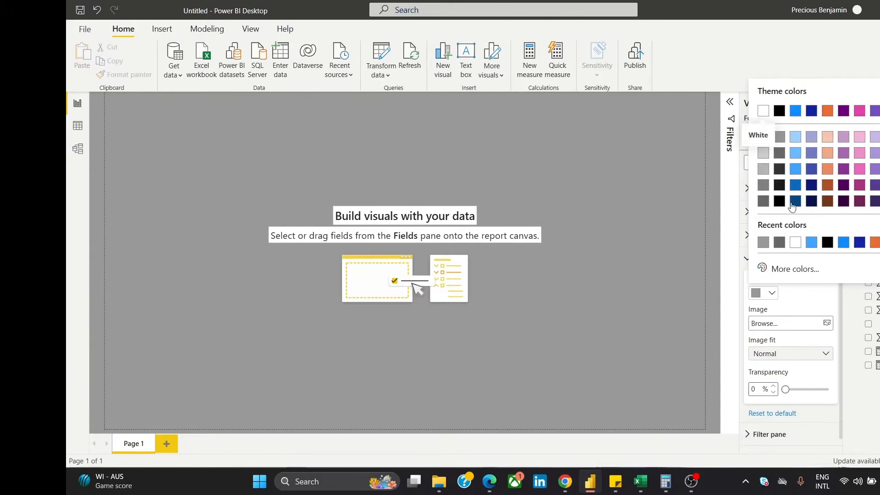
pyautogui.click(811, 202)
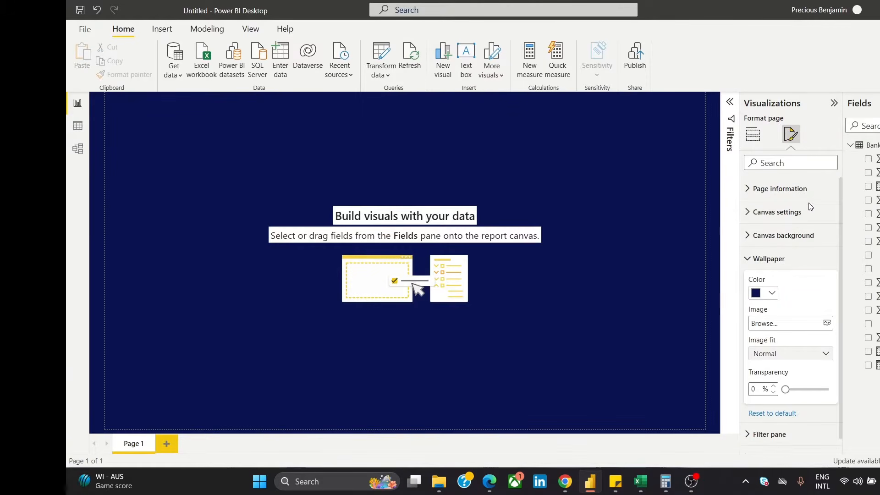
pyautogui.click(755, 294)
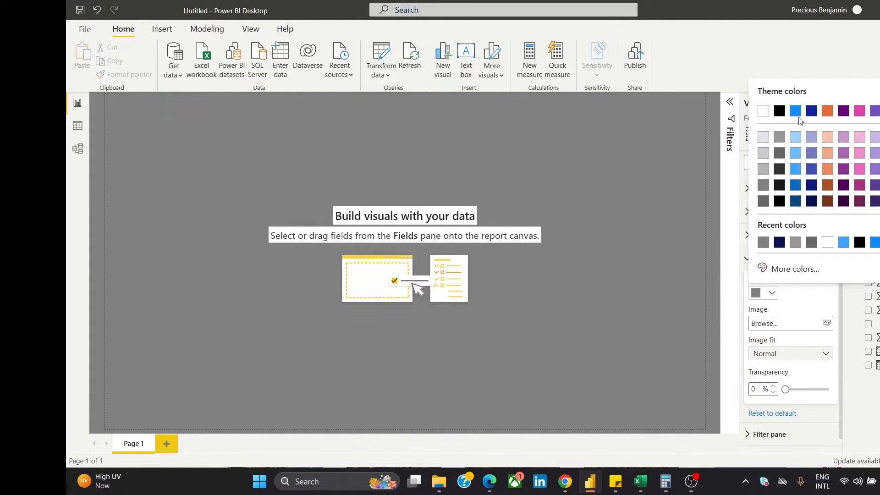
pyautogui.click(843, 202)
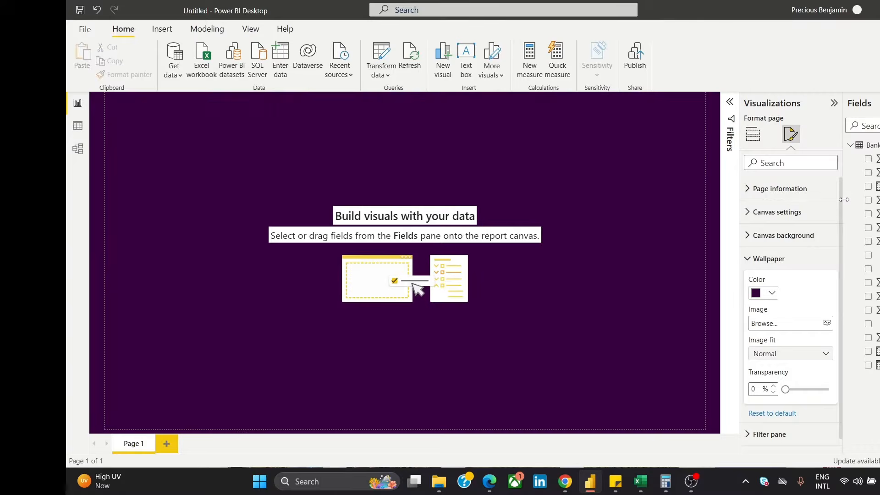
# Try the custom hex colour #20170E for the page's wallpaper
pyautogui.click(760, 293)
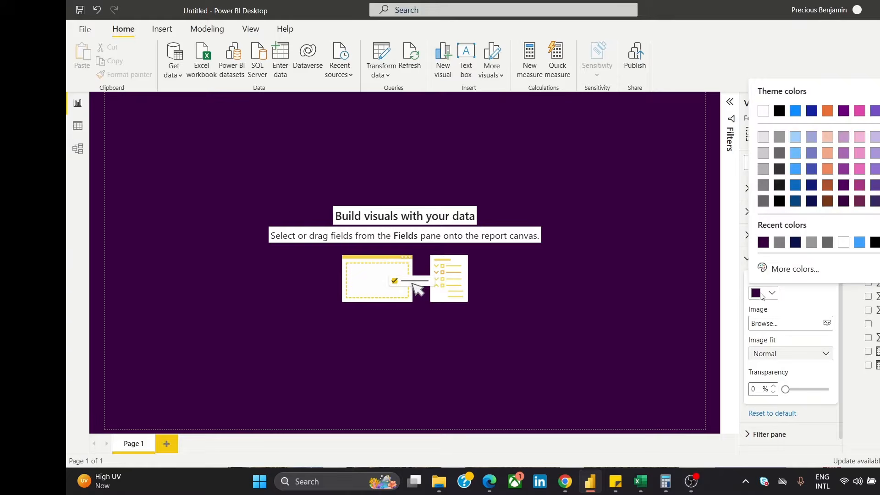
pyautogui.click(786, 269)
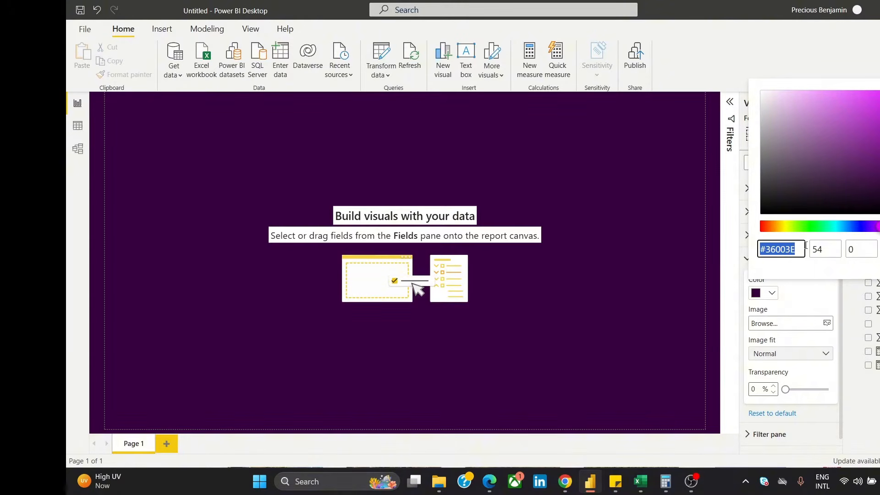
pyautogui.click(795, 252)
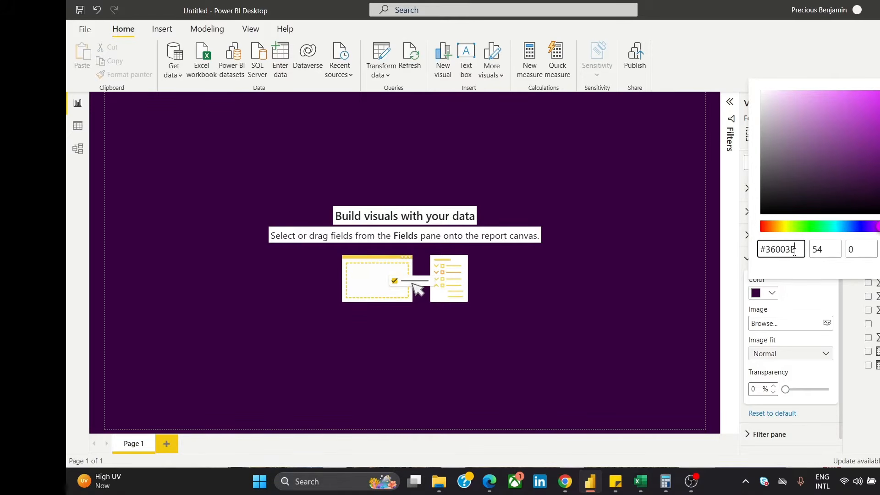
pyautogui.press('BackSpace')
pyautogui.press('BackSpace')
pyautogui.press('BackSpace')
pyautogui.press('BackSpace')
pyautogui.press('BackSpace')
pyautogui.press('BackSpace')
pyautogui.write('20170D')
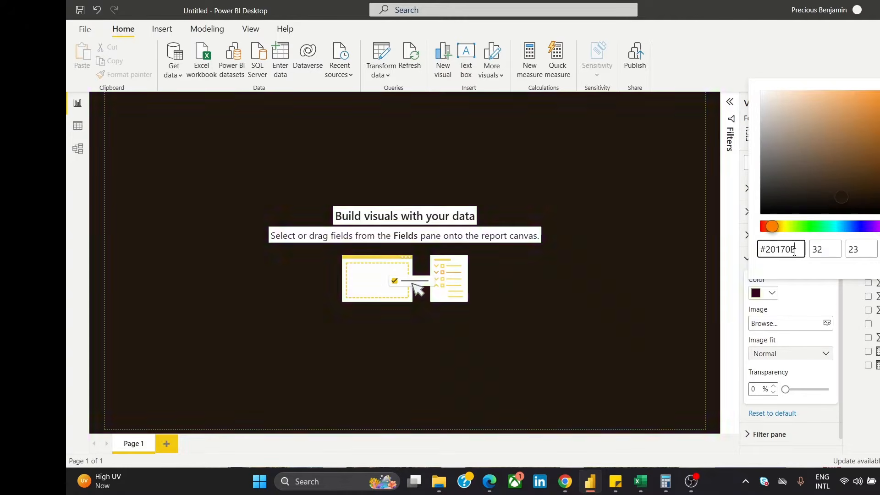
pyautogui.click(601, 189)
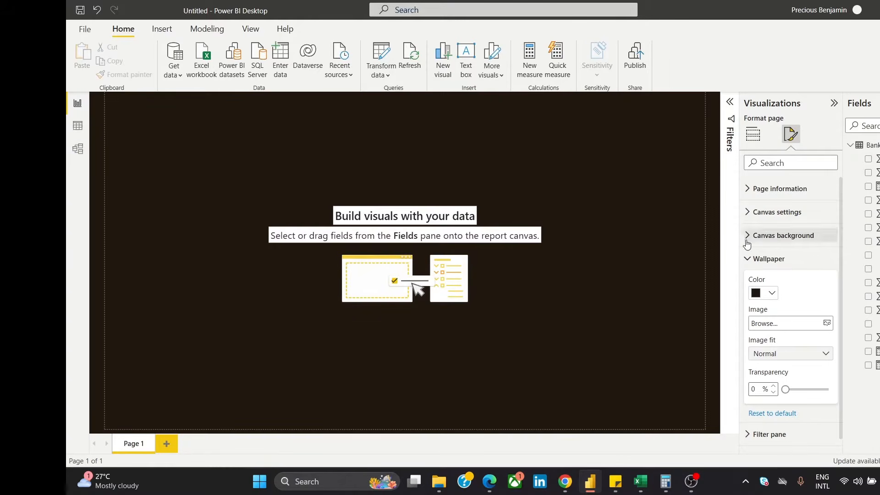
# Set the page's wallpaper to the custom hex colour #18161B
pyautogui.click(759, 298)
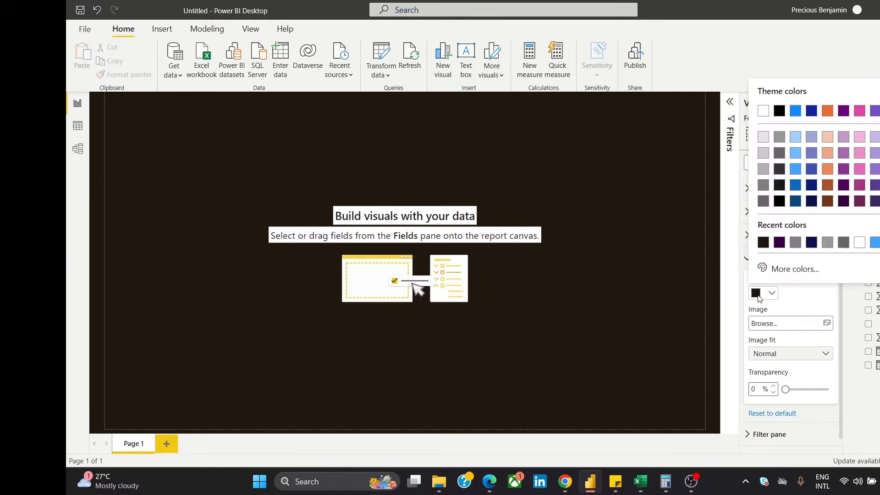
pyautogui.click(784, 268)
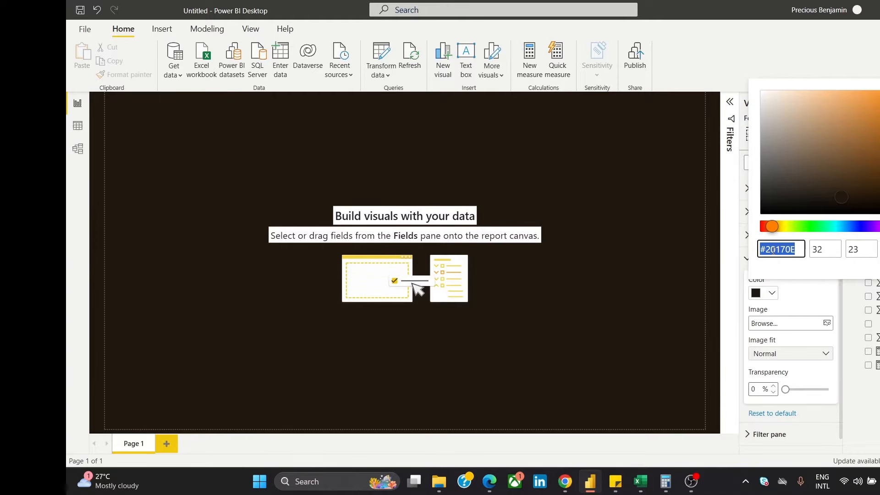
pyautogui.write('18')
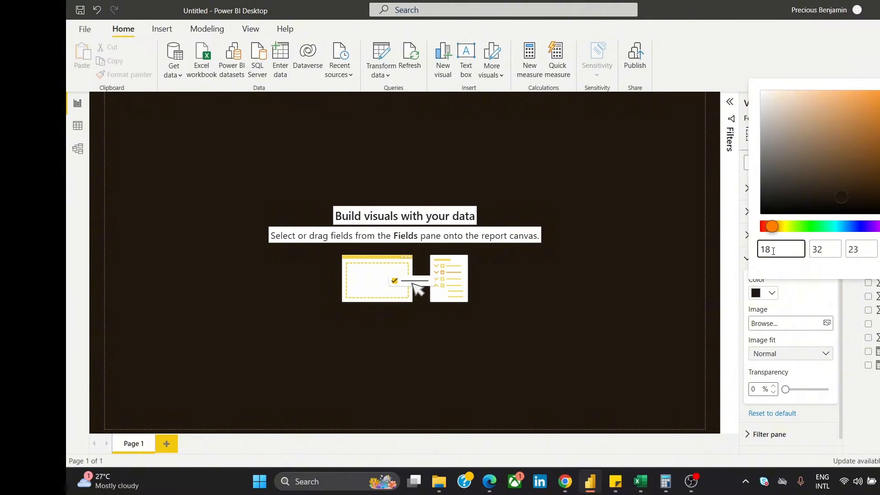
pyautogui.write('161B')
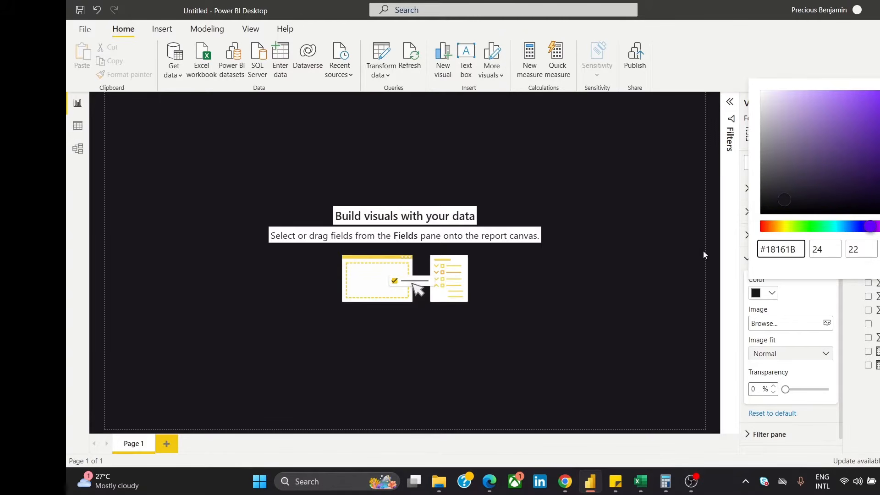
pyautogui.click(653, 249)
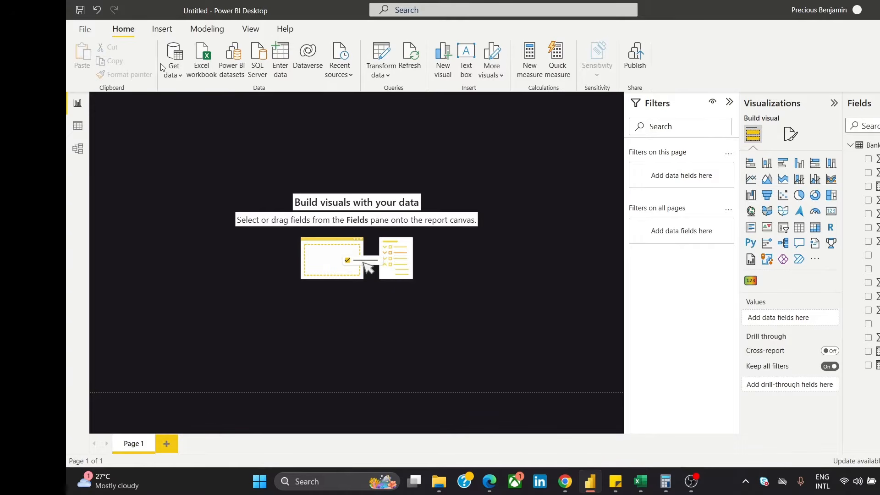
# Insert a plain rectangle shape and place it in the upper-left corner of the report page
pyautogui.click(162, 29)
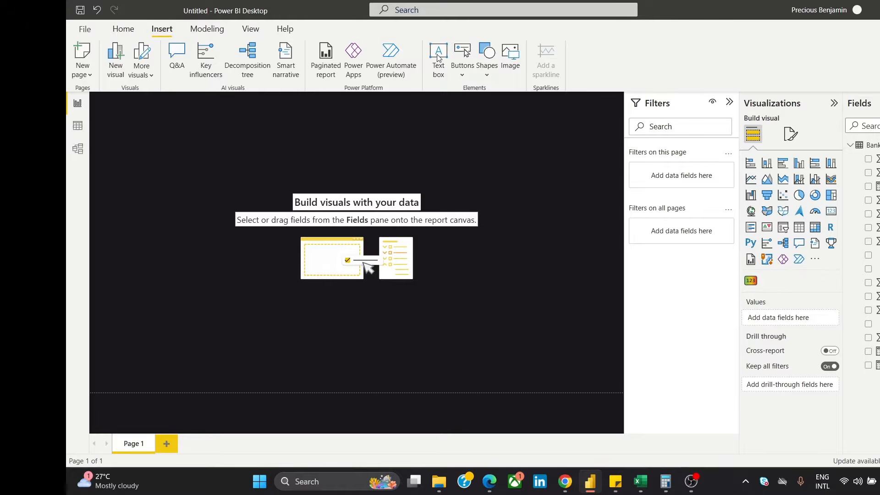
pyautogui.click(486, 62)
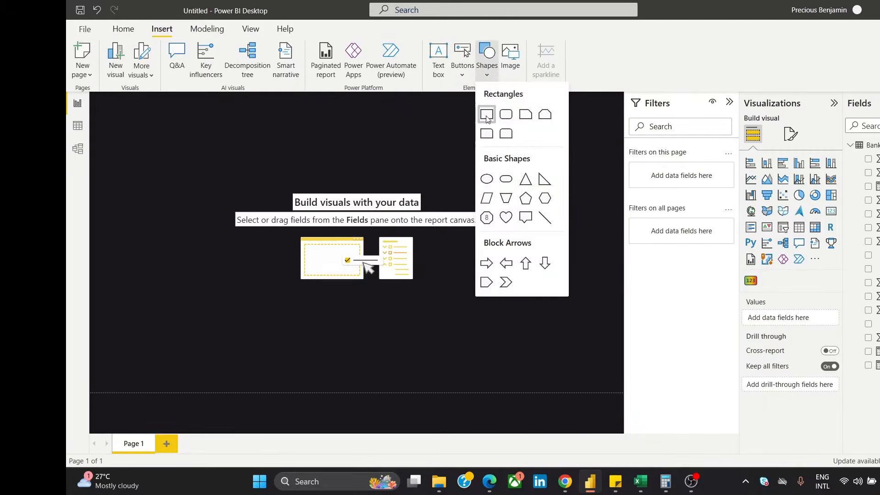
pyautogui.click(487, 112)
pyautogui.moveTo(166, 132); pyautogui.dragTo(143, 131)
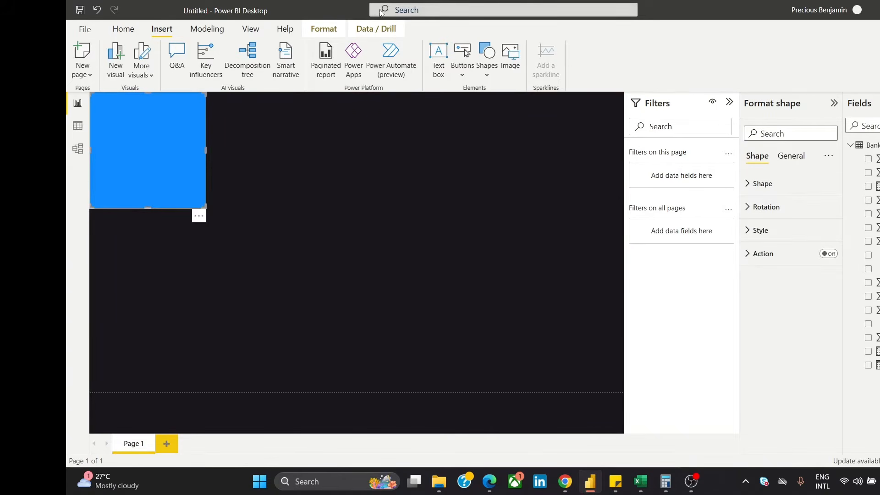
pyautogui.click(321, 29)
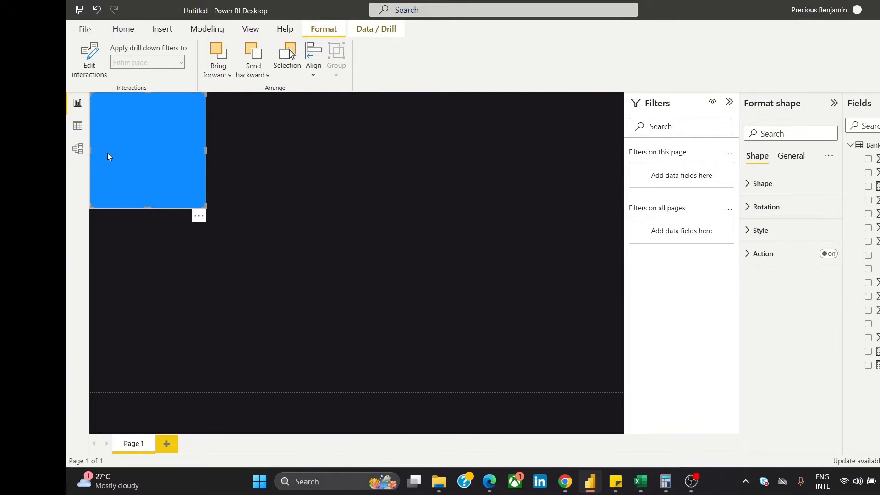
pyautogui.click(123, 28)
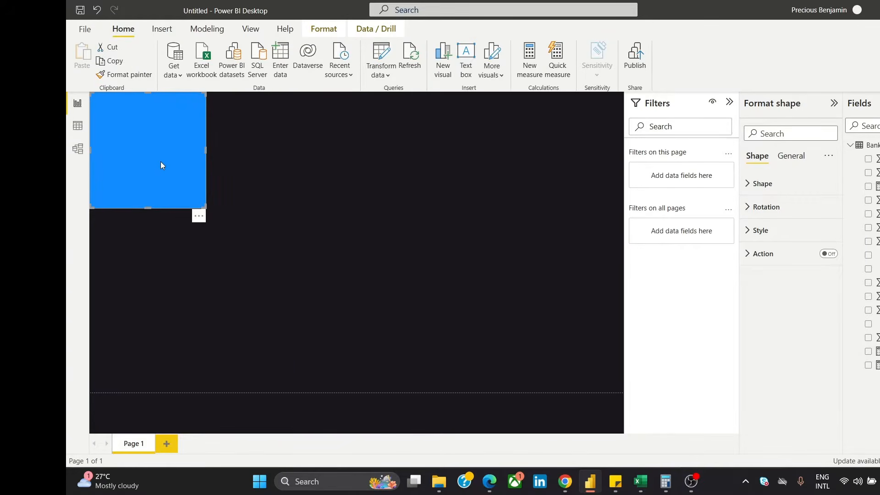
# Switch to Chrome to examine the layout in excel dashboard.png, and return to Power BI
pyautogui.moveTo(565, 482)
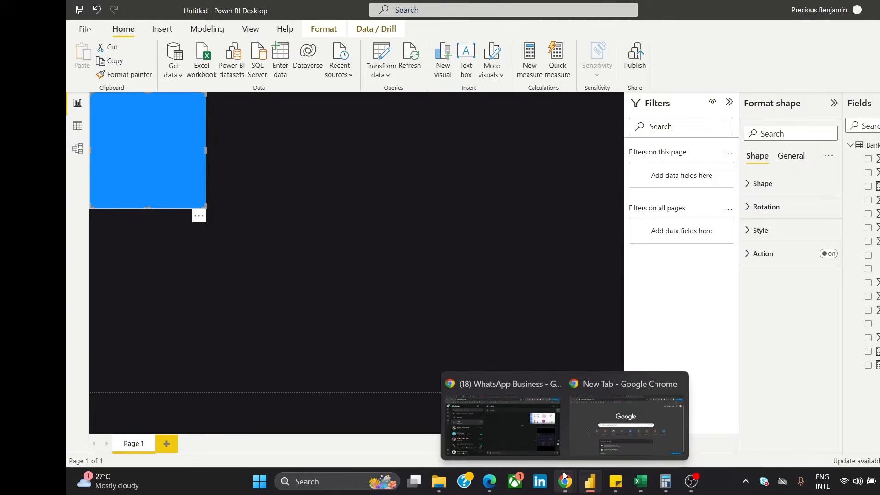
pyautogui.click(611, 422)
pyautogui.click(411, 16)
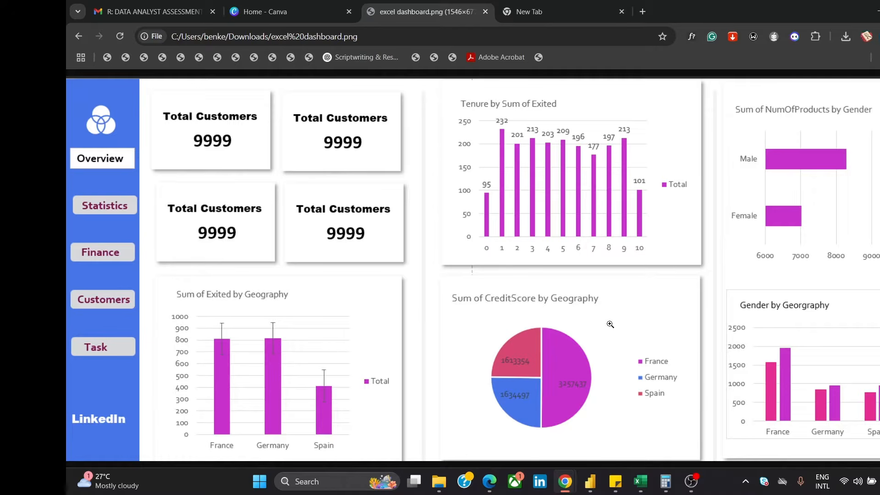
pyautogui.click(593, 481)
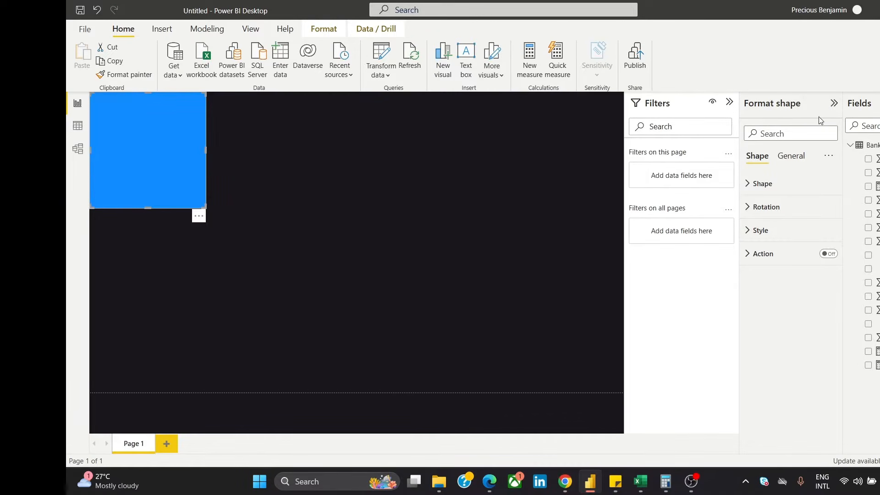
# Turn off the rectangle's border and fill it with the recently used dark colour #18161B
pyautogui.click(772, 183)
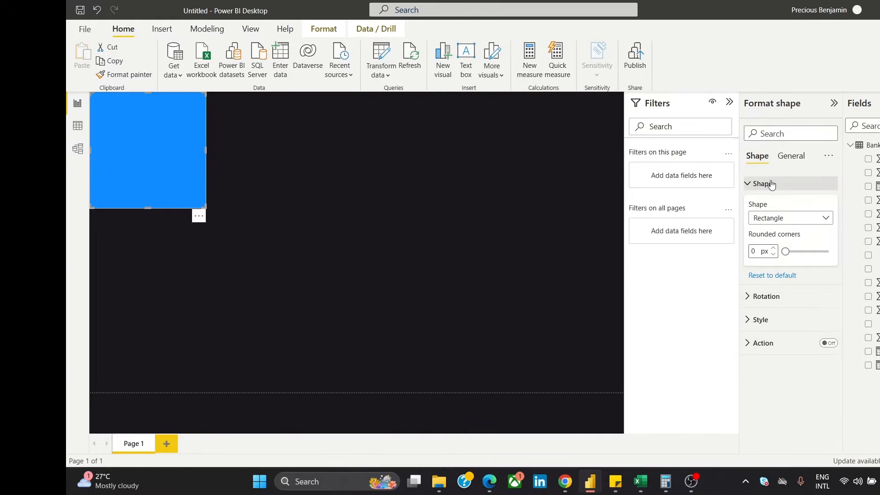
pyautogui.click(785, 158)
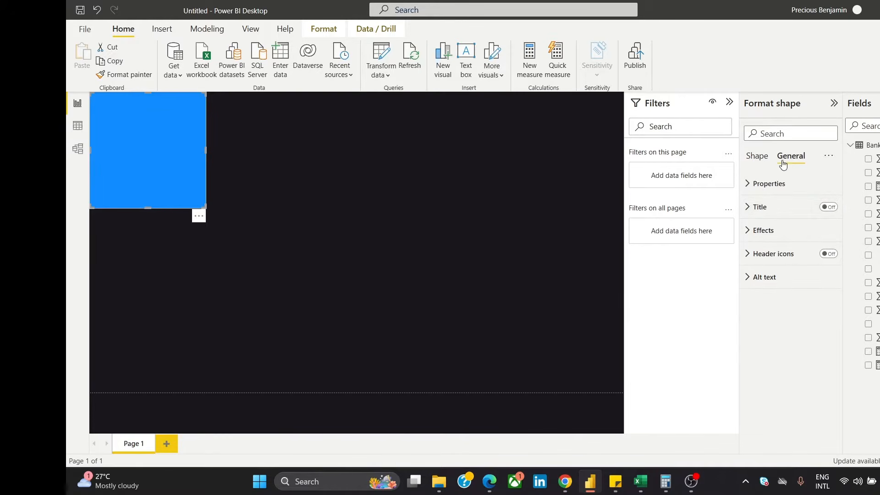
pyautogui.click(758, 155)
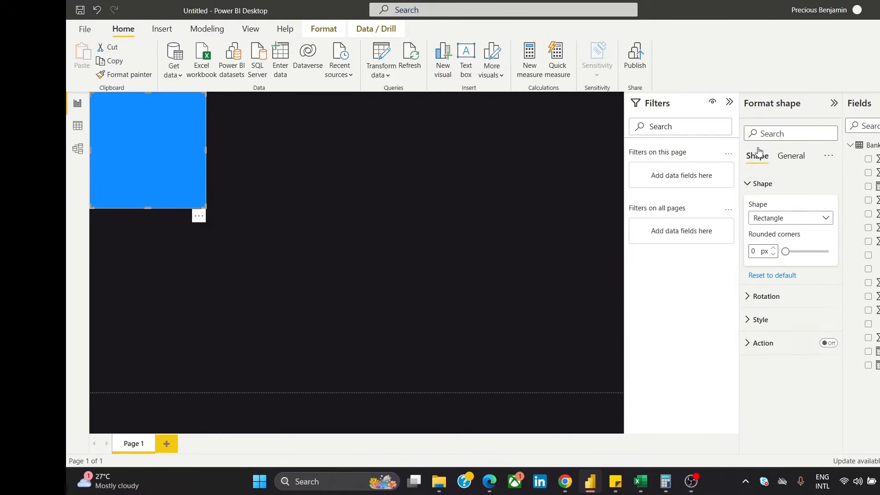
pyautogui.click(774, 322)
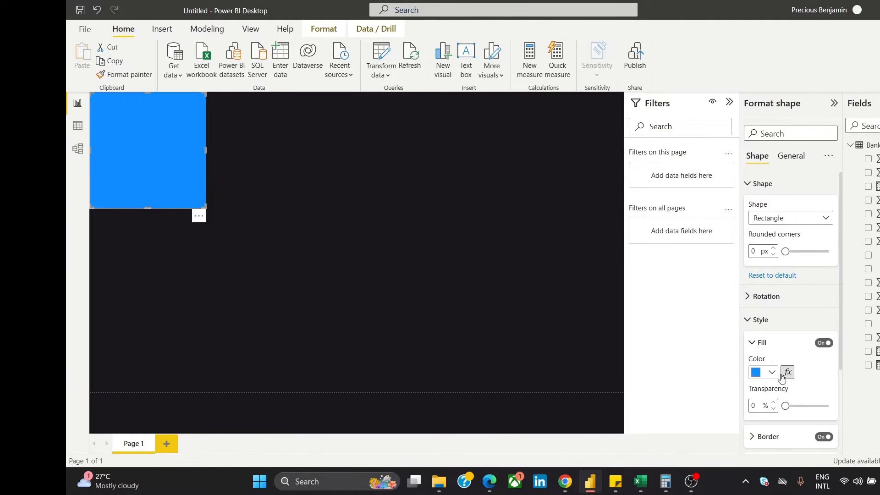
pyautogui.moveTo(840, 256); pyautogui.dragTo(845, 331)
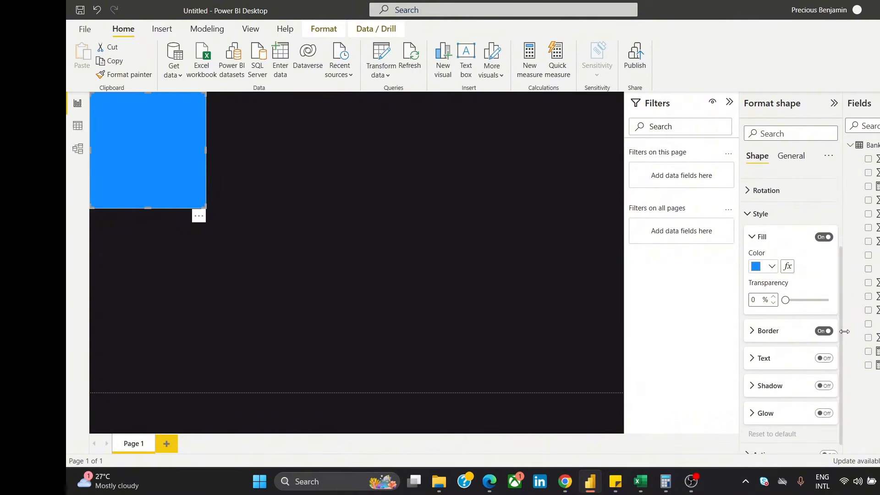
pyautogui.click(823, 334)
pyautogui.click(755, 268)
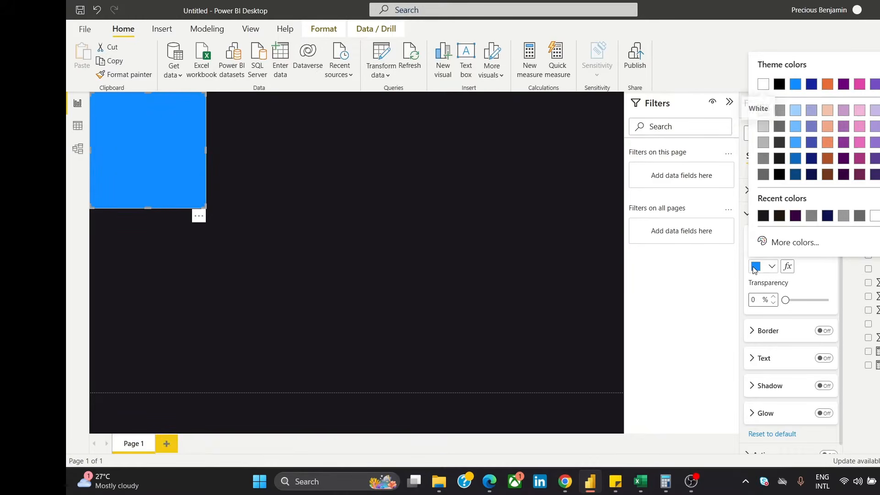
pyautogui.click(763, 216)
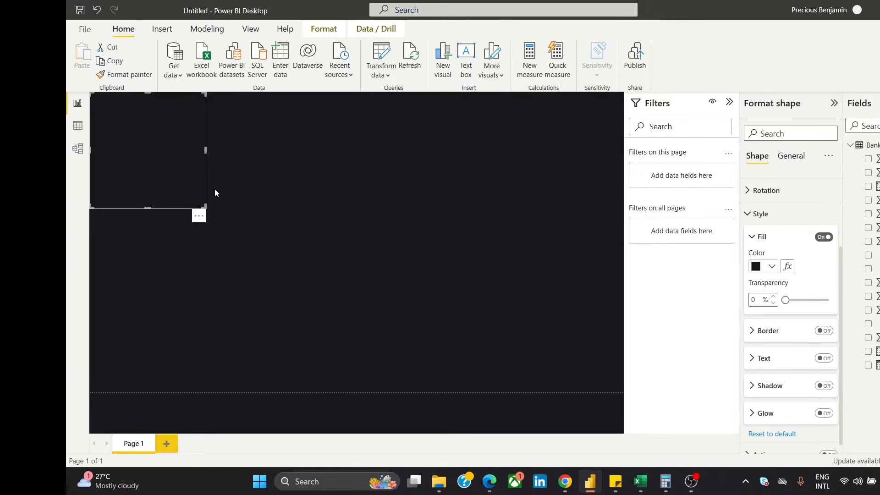
pyautogui.moveTo(176, 174)
pyautogui.mouseDown()
pyautogui.moveTo(175, 186)
pyautogui.moveTo(175, 170)
pyautogui.mouseUp()
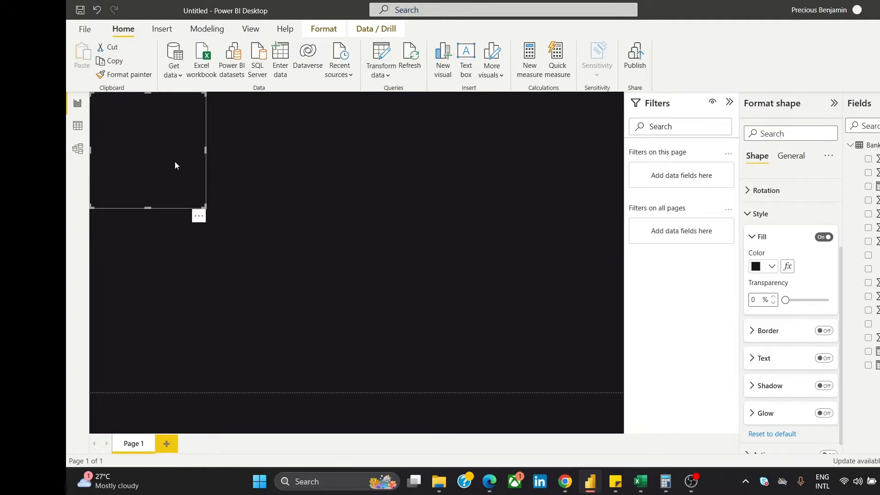
pyautogui.click(311, 189)
pyautogui.click(153, 188)
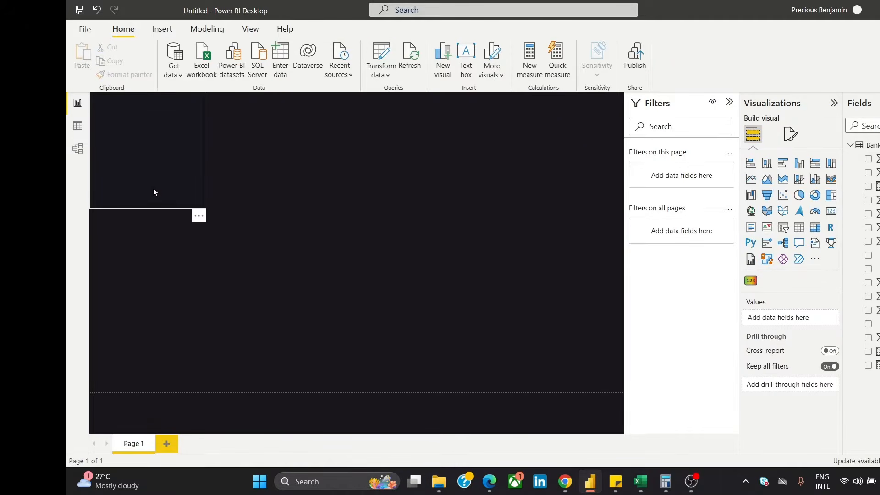
# Resize the rectangle into a narrow vertical sidebar along the page's left edge, leaving a small gap at its upper end
pyautogui.moveTo(205, 151); pyautogui.dragTo(114, 147)
pyautogui.moveTo(114, 208); pyautogui.dragTo(130, 392)
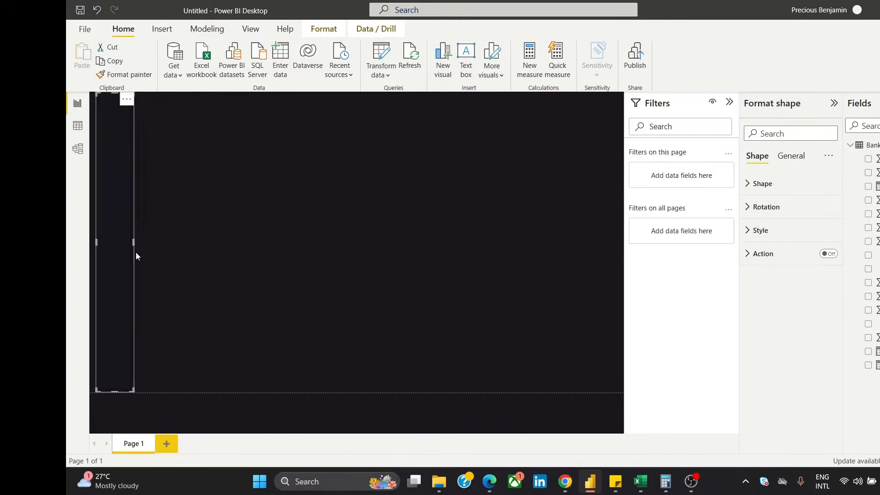
pyautogui.moveTo(120, 198); pyautogui.dragTo(121, 199)
pyautogui.click(288, 328)
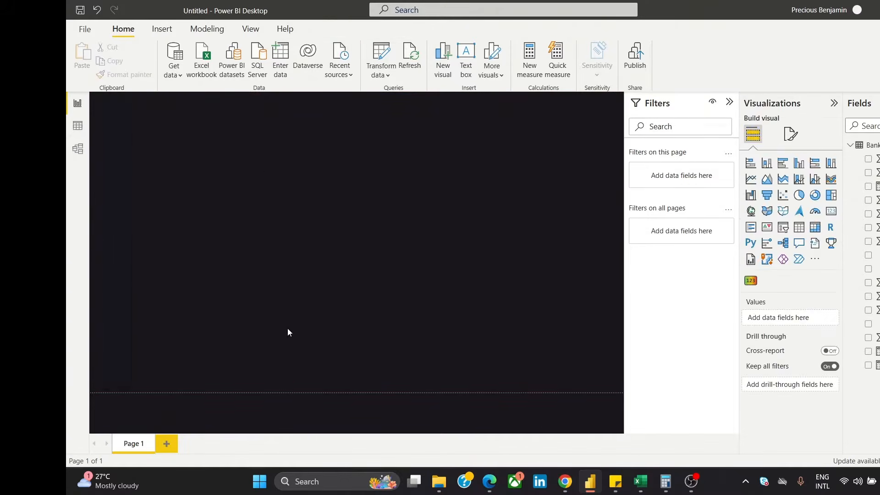
pyautogui.click(111, 103)
pyautogui.moveTo(113, 93); pyautogui.dragTo(111, 103)
pyautogui.click(232, 242)
# Fill the sidebar rectangle with the custom hex colour #3F3D44
pyautogui.click(115, 181)
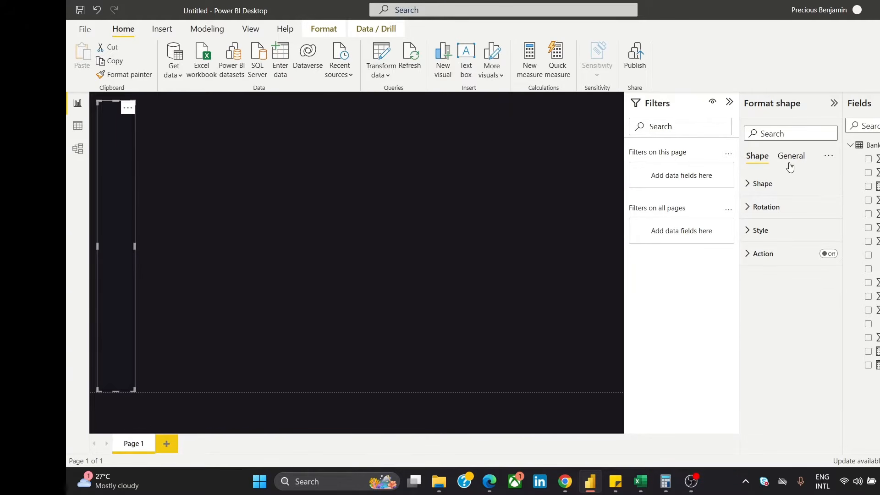
pyautogui.click(772, 185)
pyautogui.click(772, 185)
pyautogui.click(767, 232)
pyautogui.click(756, 283)
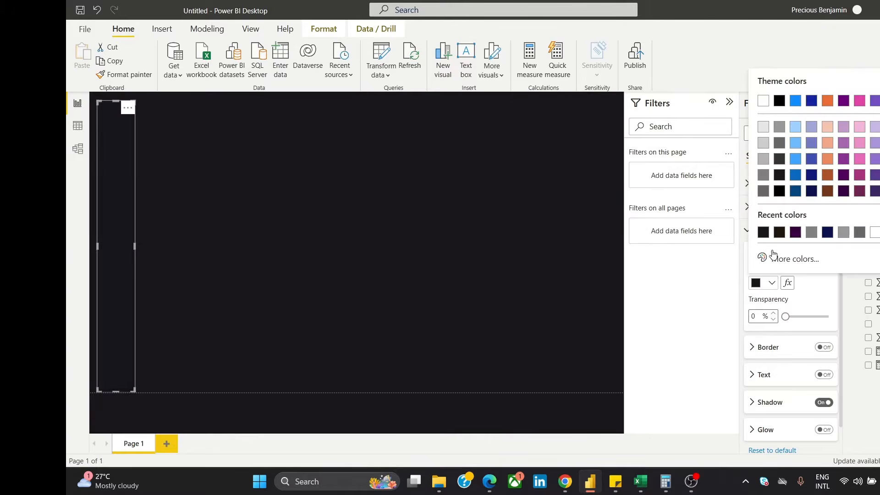
pyautogui.click(781, 256)
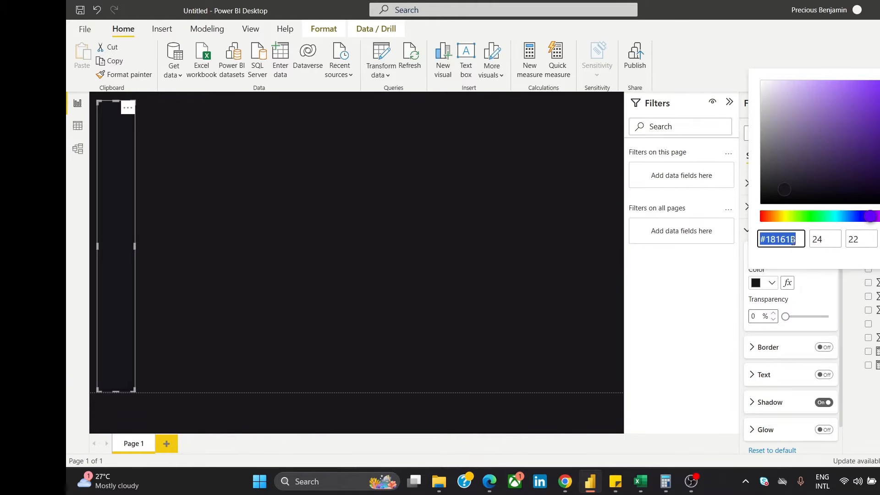
pyautogui.write('3')
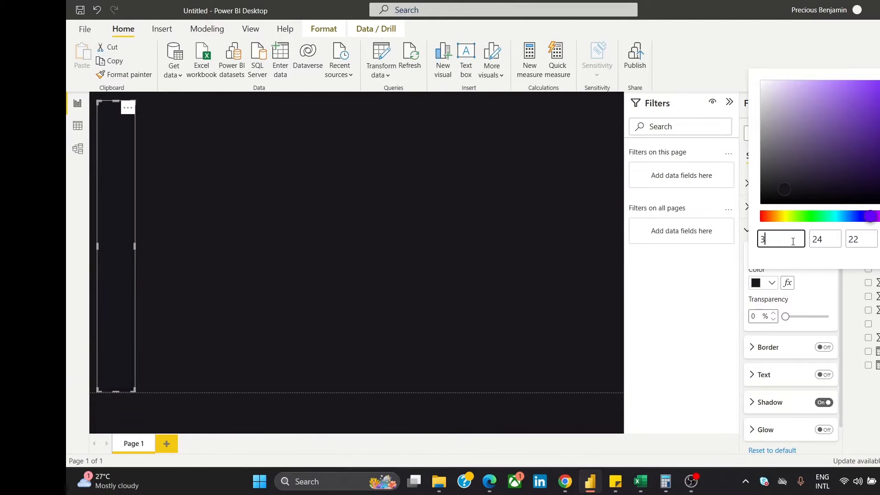
pyautogui.write('f3d44')
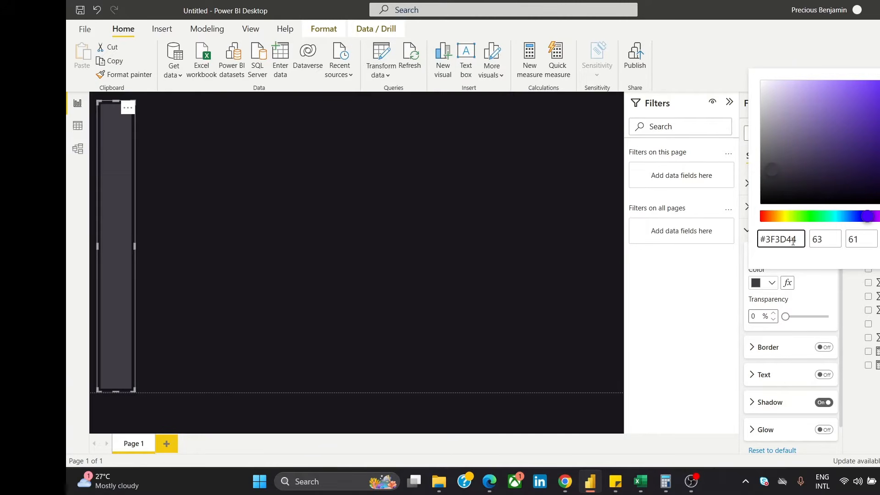
pyautogui.click(241, 242)
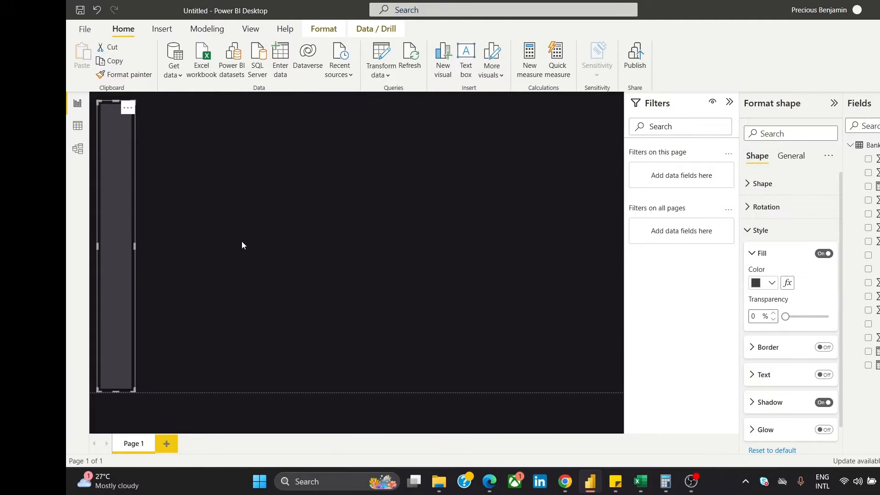
pyautogui.click(236, 290)
# Examine the sidebar's rotation, shape type, rounded-corner and style settings
pyautogui.click(109, 235)
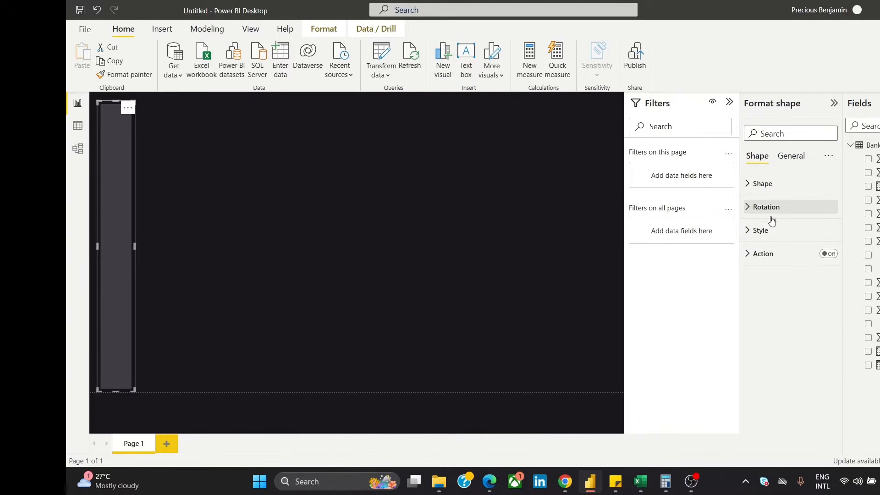
pyautogui.click(771, 206)
pyautogui.click(772, 205)
pyautogui.click(765, 204)
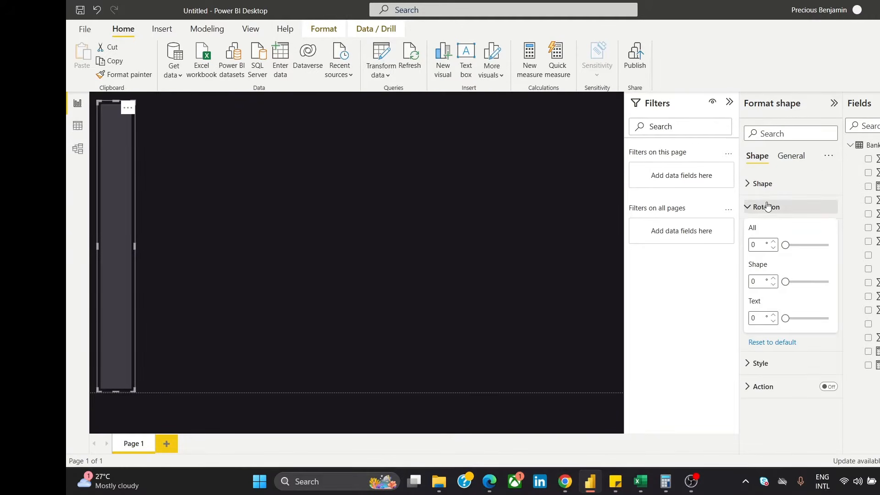
pyautogui.click(766, 206)
pyautogui.click(769, 187)
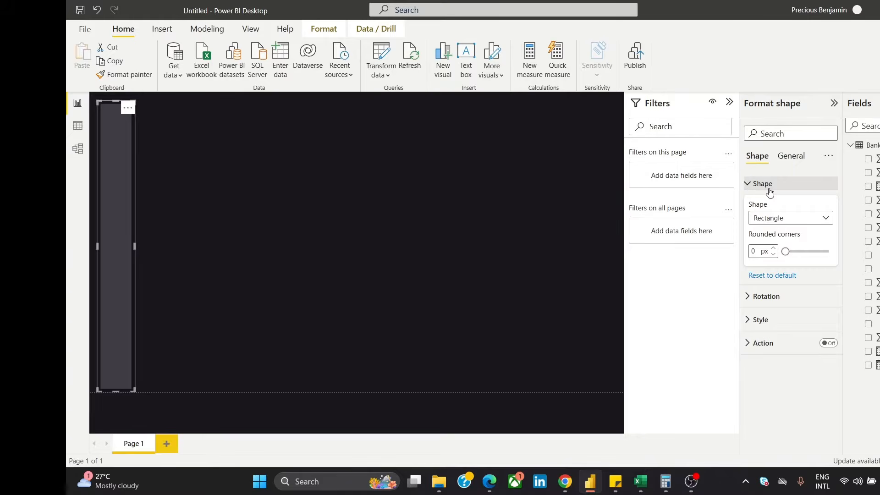
pyautogui.click(780, 219)
pyautogui.click(780, 219)
pyautogui.click(762, 322)
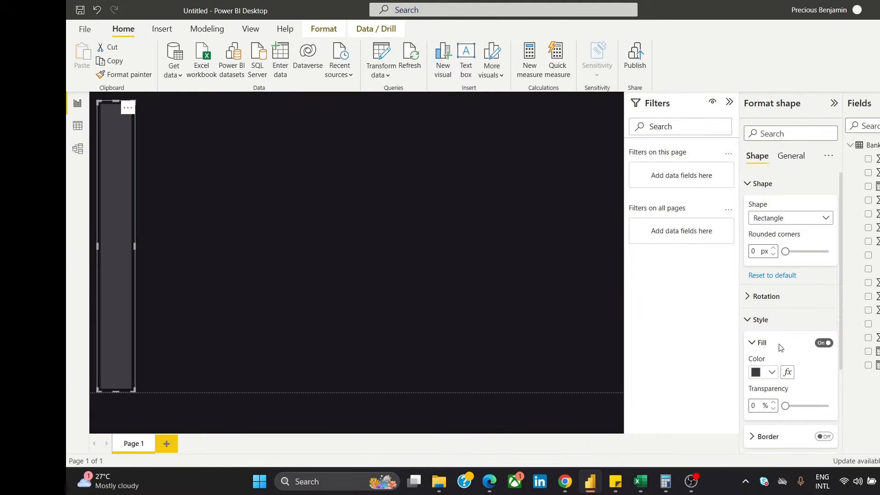
pyautogui.moveTo(842, 292); pyautogui.dragTo(836, 361)
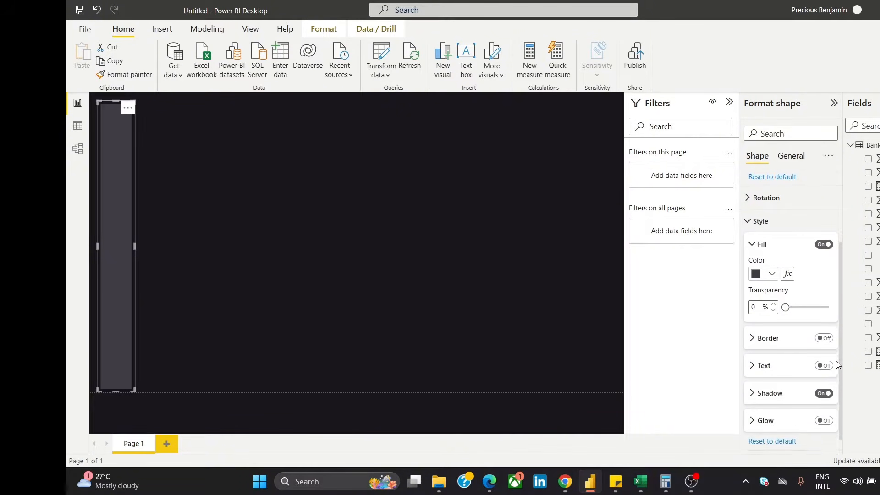
pyautogui.click(754, 245)
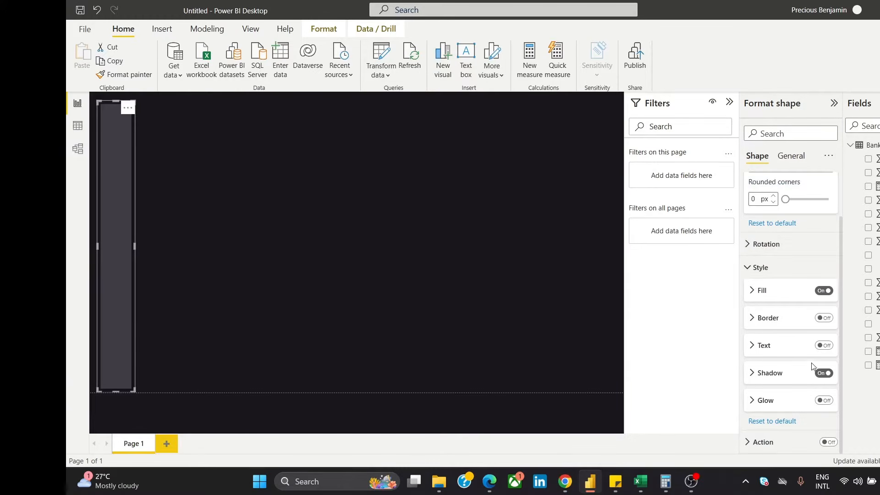
pyautogui.click(366, 222)
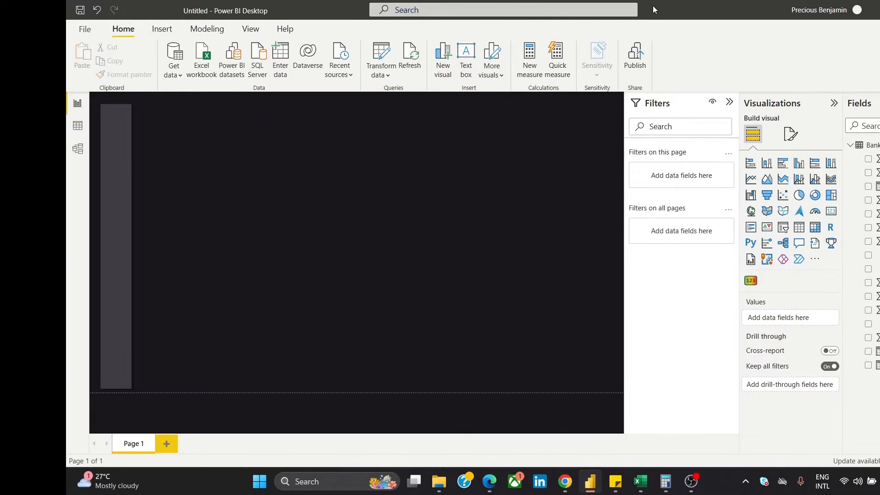
# Insert a rounded rectangle, shorten it to a card-sized block and place it beside the sidebar's upper end
pyautogui.click(156, 31)
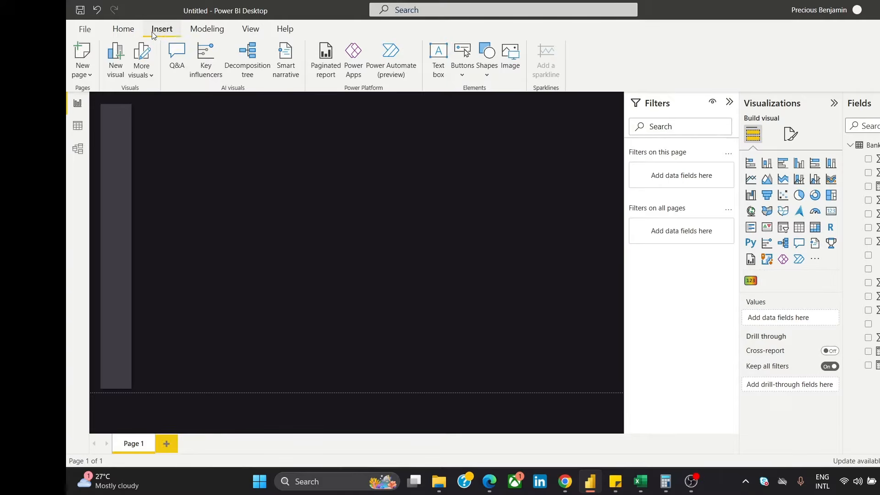
pyautogui.click(485, 56)
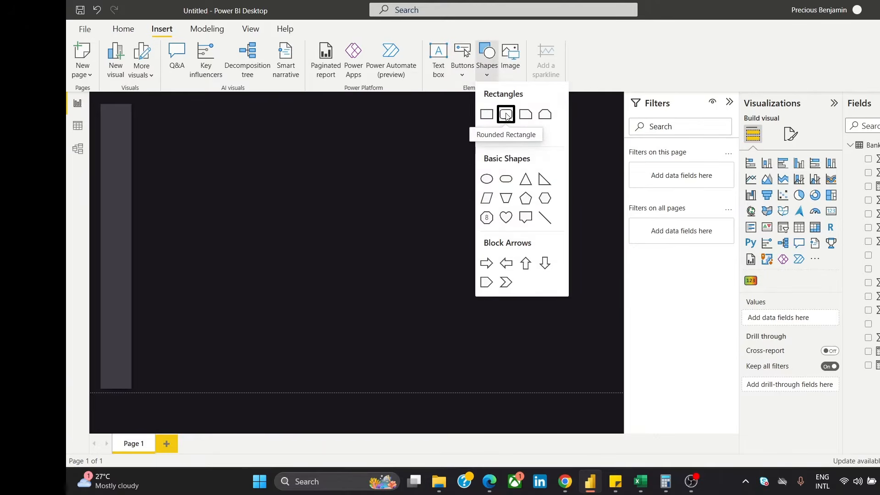
pyautogui.click(506, 114)
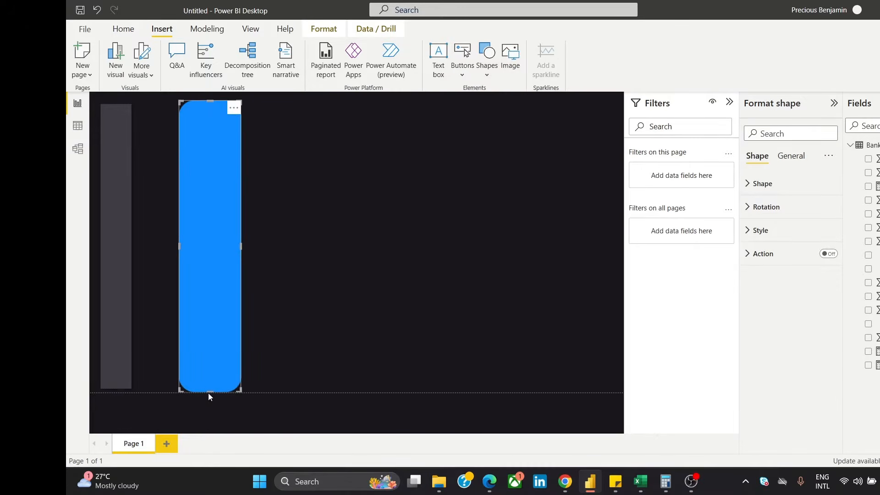
pyautogui.moveTo(209, 393); pyautogui.dragTo(165, 164)
pyautogui.click(249, 161)
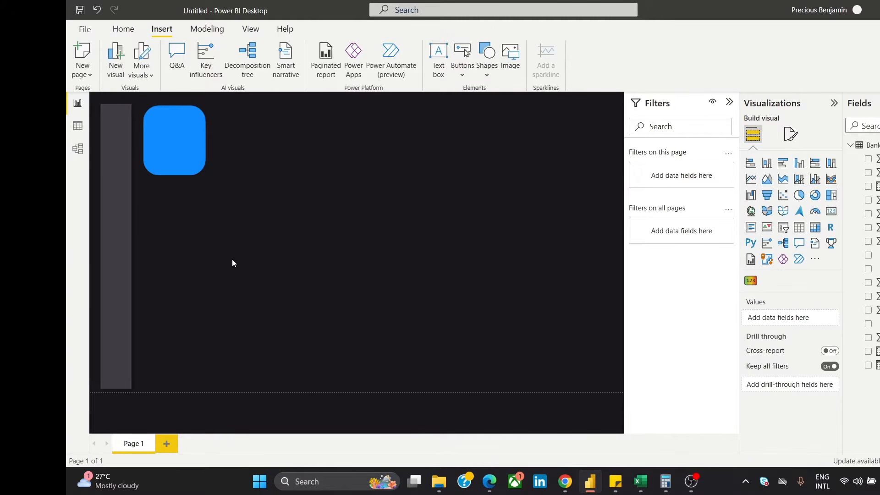
# Widen the rounded rectangle, reduce its height and shift it slightly down beside the sidebar
pyautogui.click(186, 138)
pyautogui.moveTo(207, 138); pyautogui.dragTo(231, 137)
pyautogui.click(186, 177)
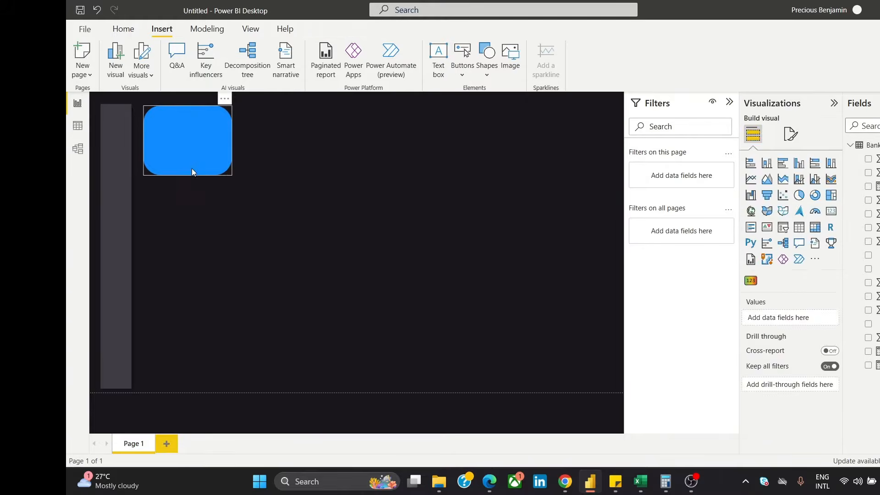
pyautogui.click(192, 169)
pyautogui.moveTo(230, 175); pyautogui.dragTo(221, 159)
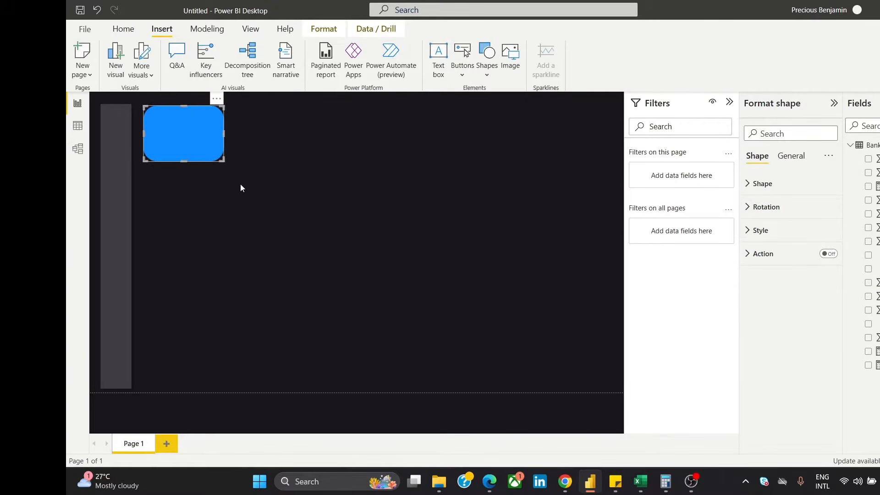
pyautogui.click(240, 187)
pyautogui.moveTo(203, 130); pyautogui.dragTo(205, 137)
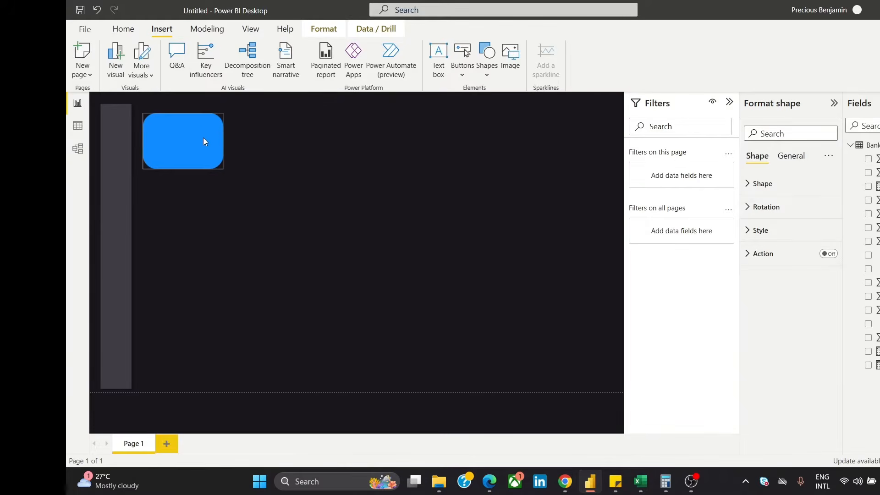
# Remove the rounded rectangle from the report page
pyautogui.click(215, 108)
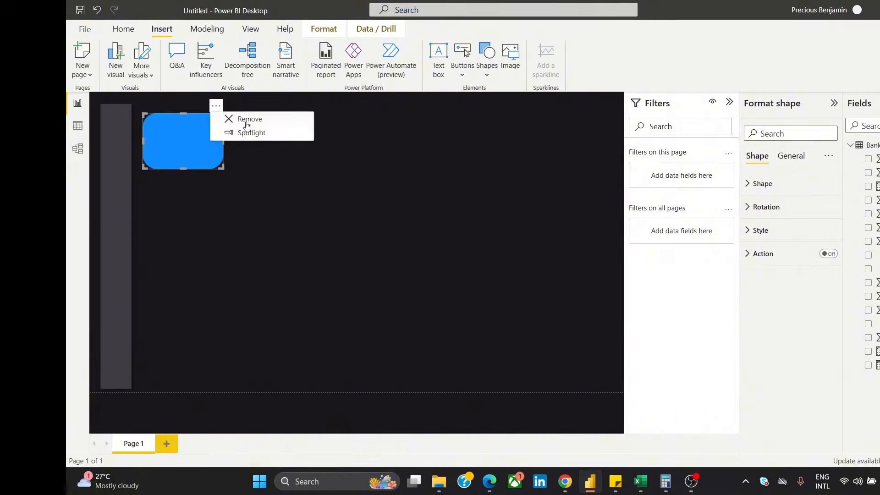
pyautogui.click(271, 131)
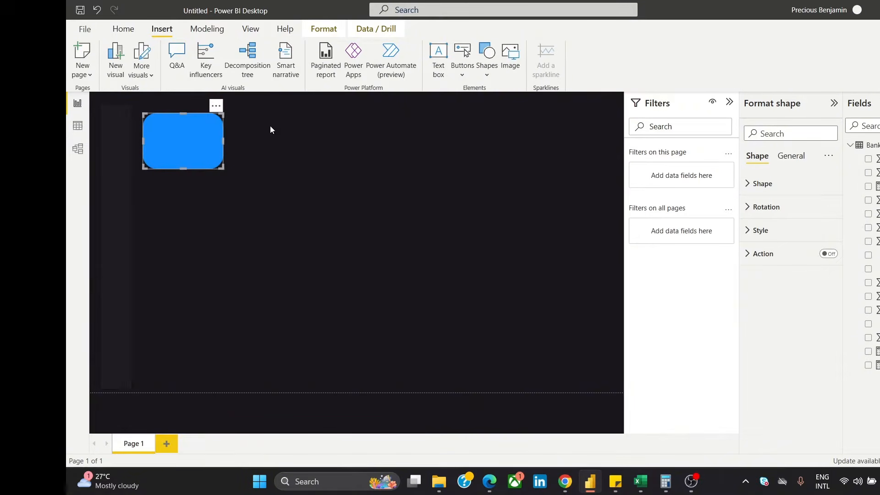
pyautogui.click(216, 107)
pyautogui.click(248, 119)
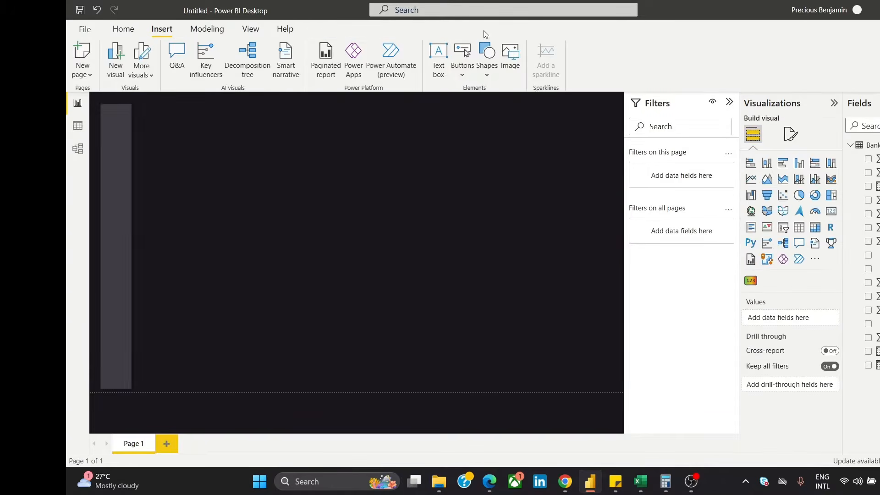
# Insert a plain rectangle, shrink it to a small card and place it beside the sidebar's upper end
pyautogui.click(487, 59)
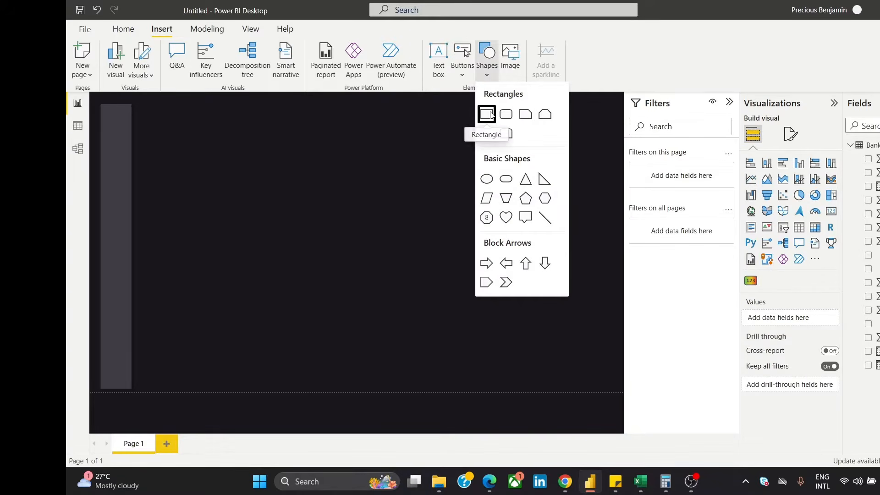
pyautogui.click(488, 116)
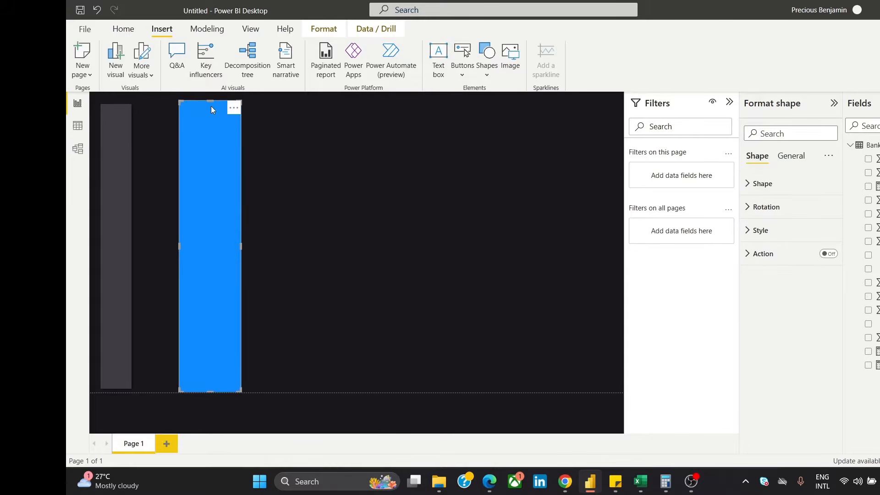
pyautogui.moveTo(210, 100); pyautogui.dragTo(176, 158)
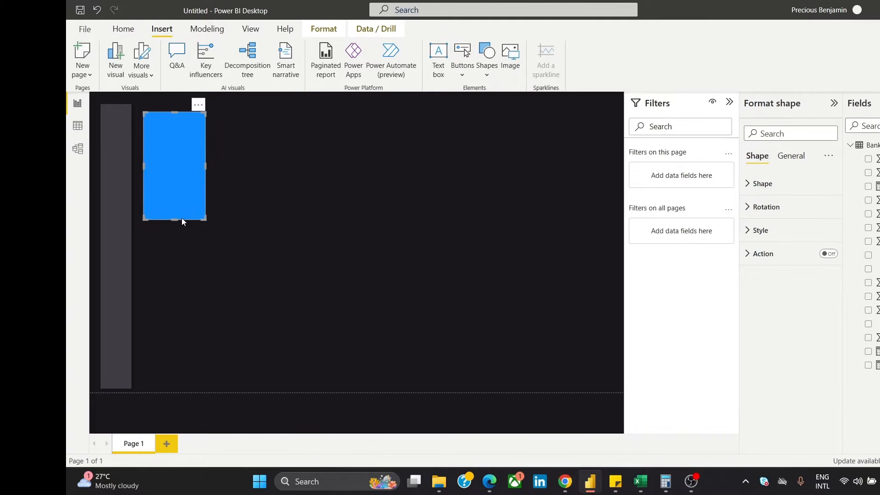
pyautogui.moveTo(179, 222); pyautogui.dragTo(175, 135)
pyautogui.click(224, 154)
# Turn off the card rectangle's border and turn on its shadow
pyautogui.click(171, 136)
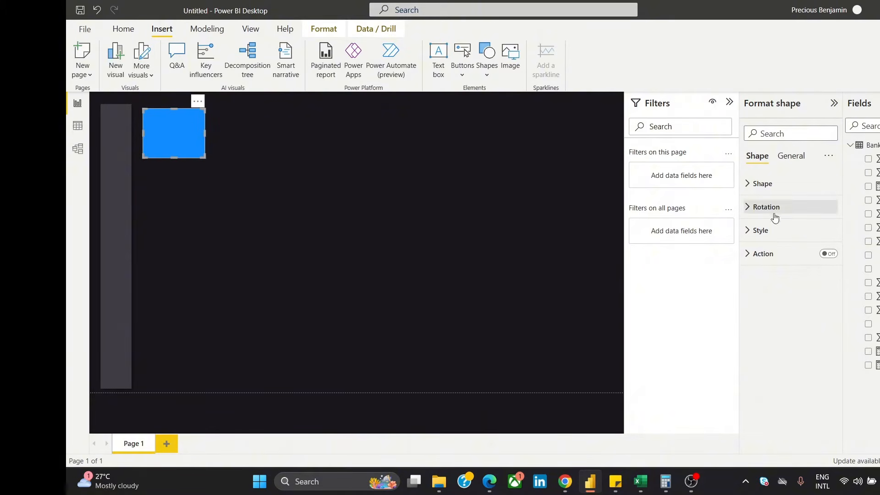
pyautogui.click(765, 231)
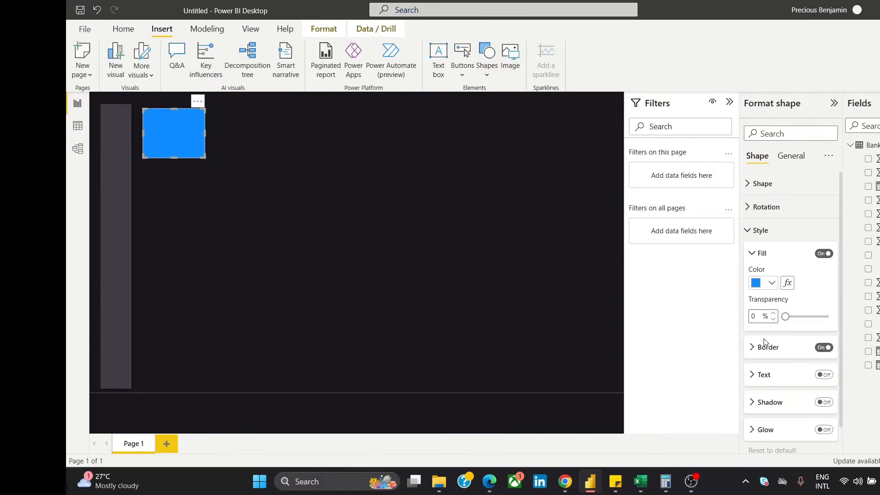
pyautogui.click(816, 350)
pyautogui.click(372, 190)
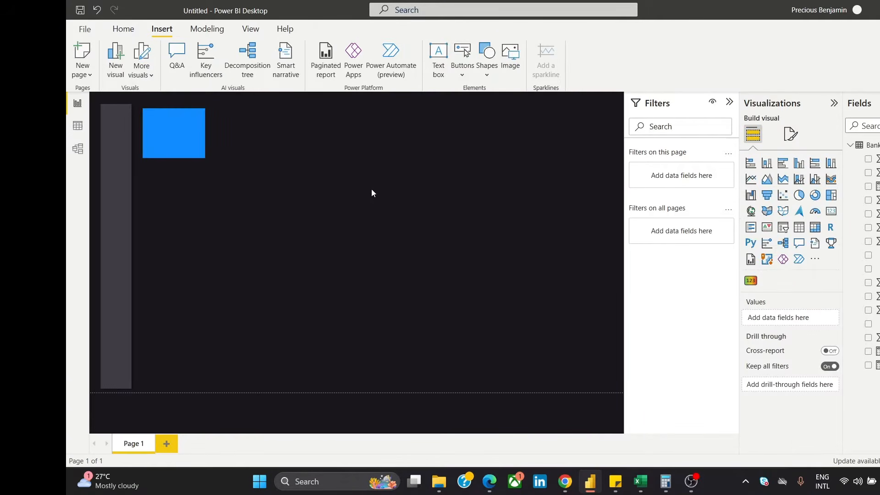
pyautogui.click(161, 131)
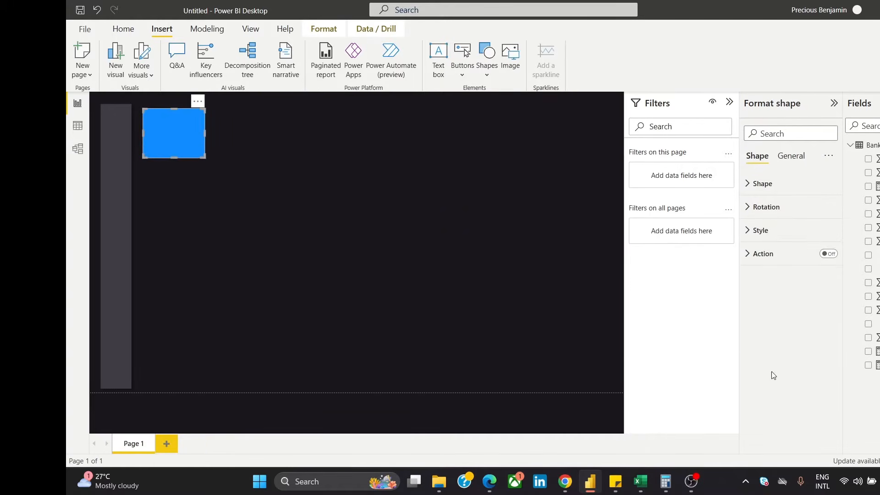
pyautogui.click(772, 233)
pyautogui.click(786, 405)
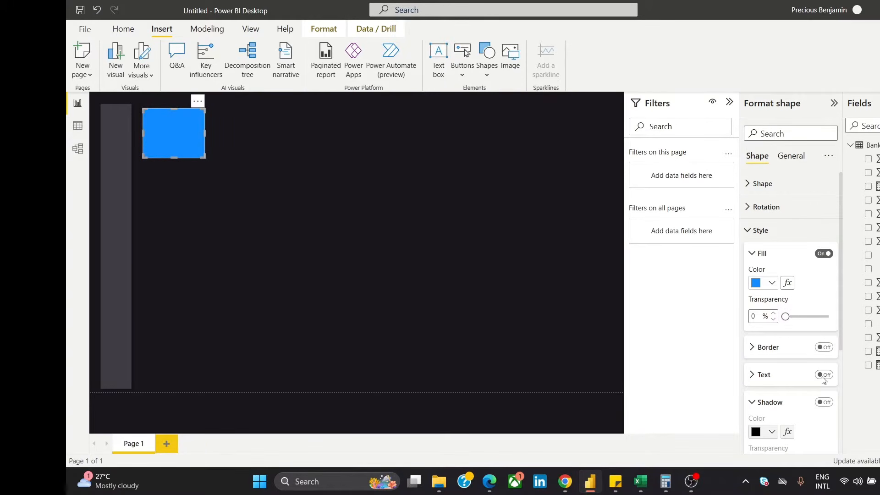
pyautogui.moveTo(841, 292); pyautogui.dragTo(851, 345)
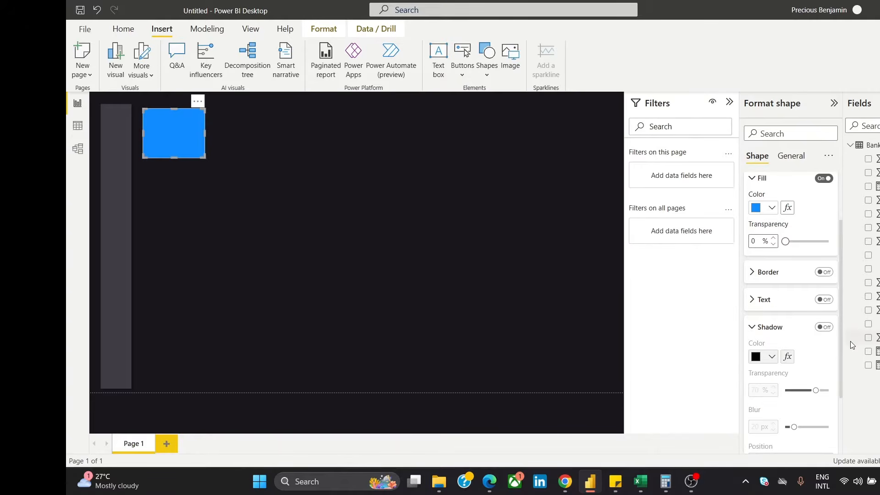
pyautogui.click(823, 328)
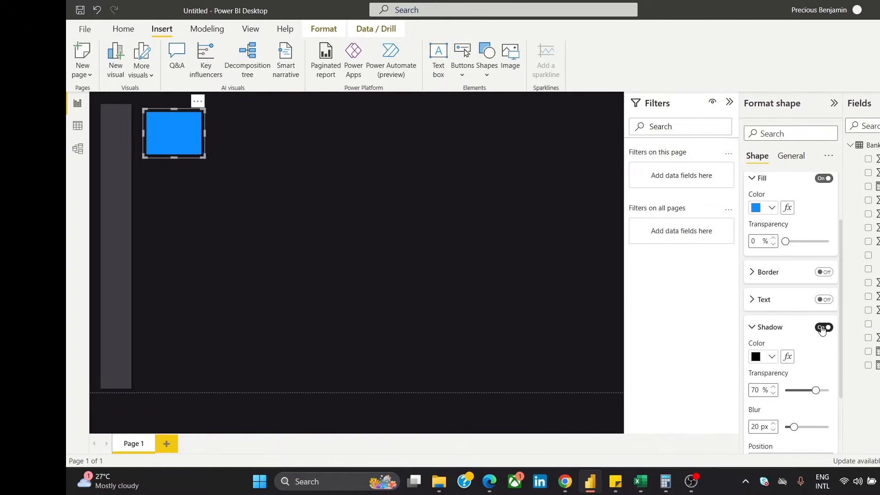
# Try a white shadow colour on the blue card rectangle and undo it
pyautogui.click(373, 252)
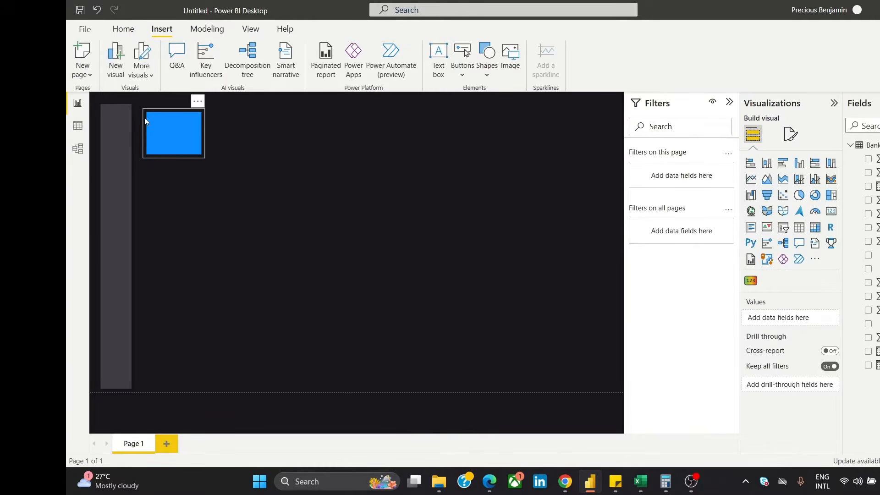
pyautogui.click(162, 130)
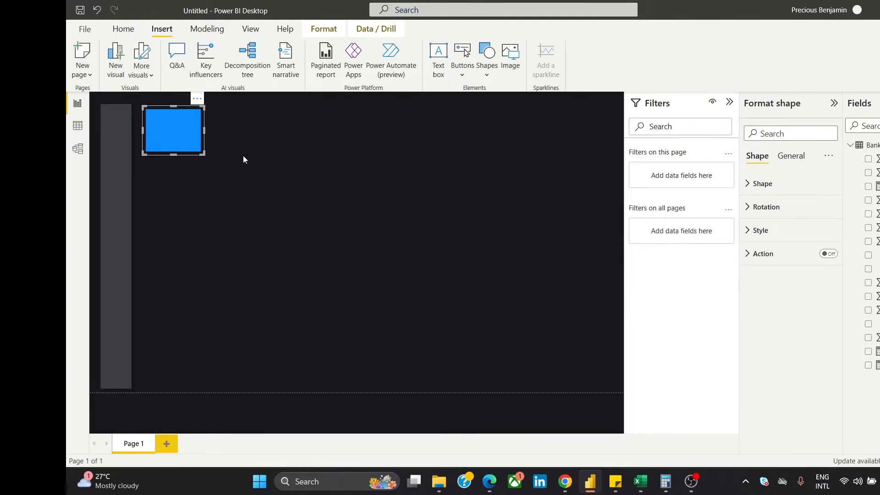
pyautogui.click(782, 232)
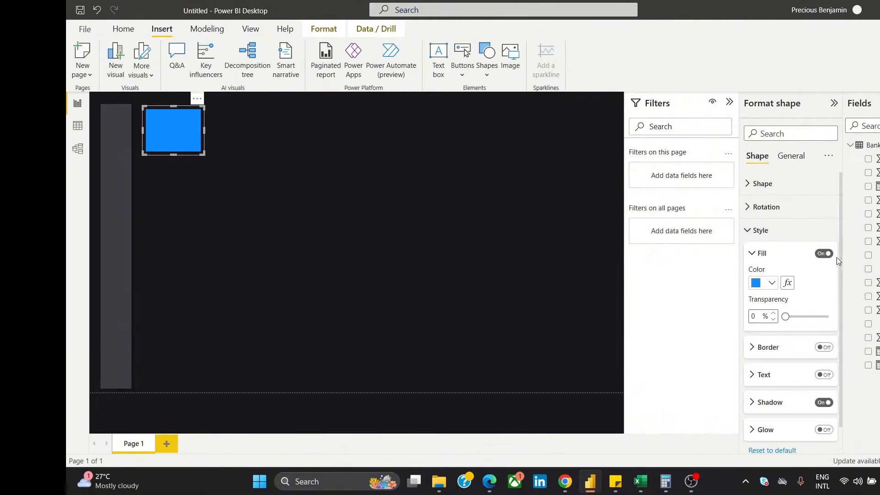
pyautogui.scroll(-1, 839, 231)
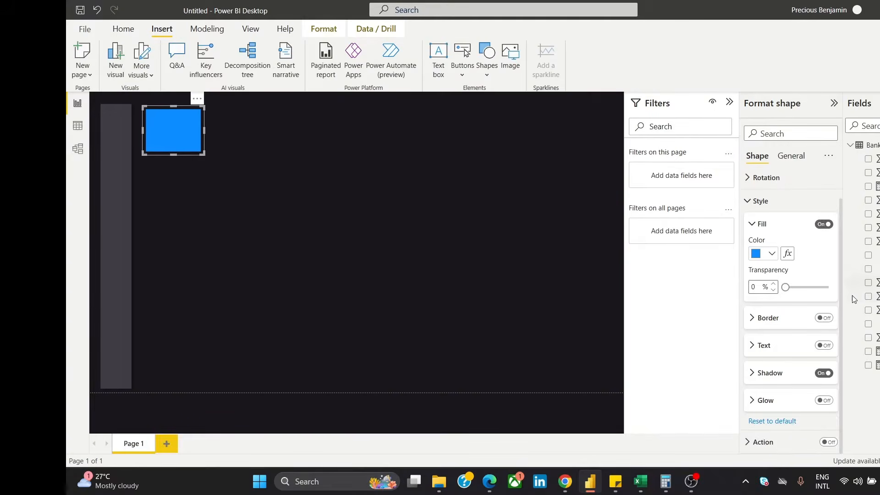
pyautogui.click(780, 373)
pyautogui.click(773, 402)
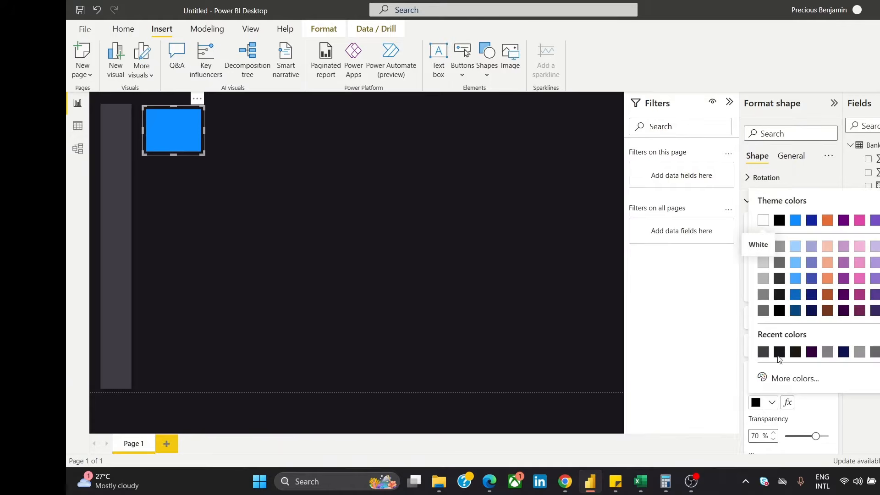
pyautogui.click(763, 222)
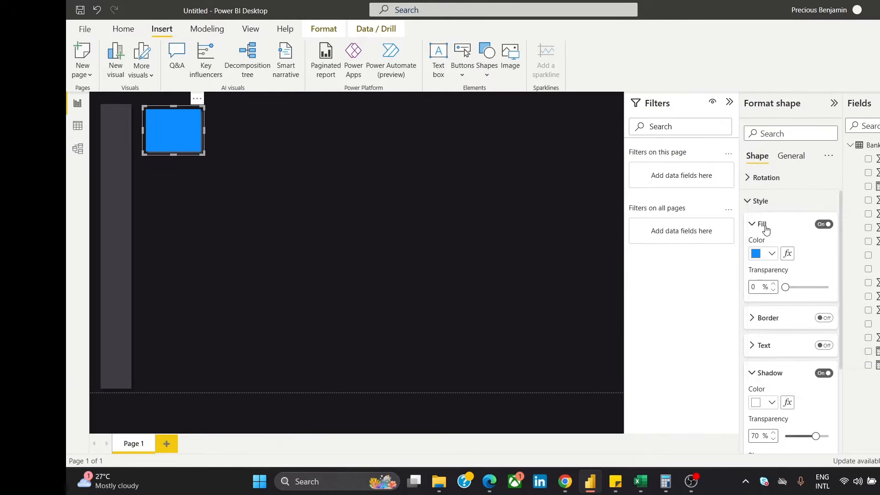
pyautogui.click(755, 404)
pyautogui.click(381, 270)
pyautogui.click(377, 268)
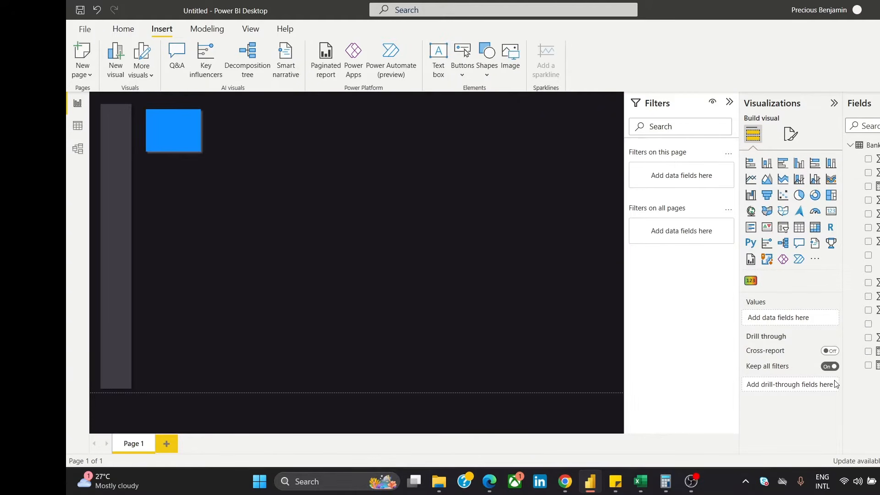
pyautogui.hotkey('ctrl', 'z')
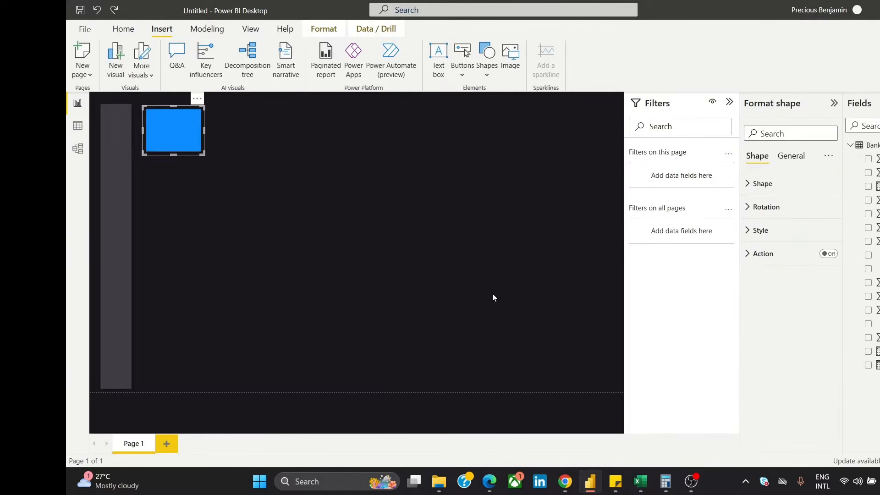
pyautogui.click(425, 245)
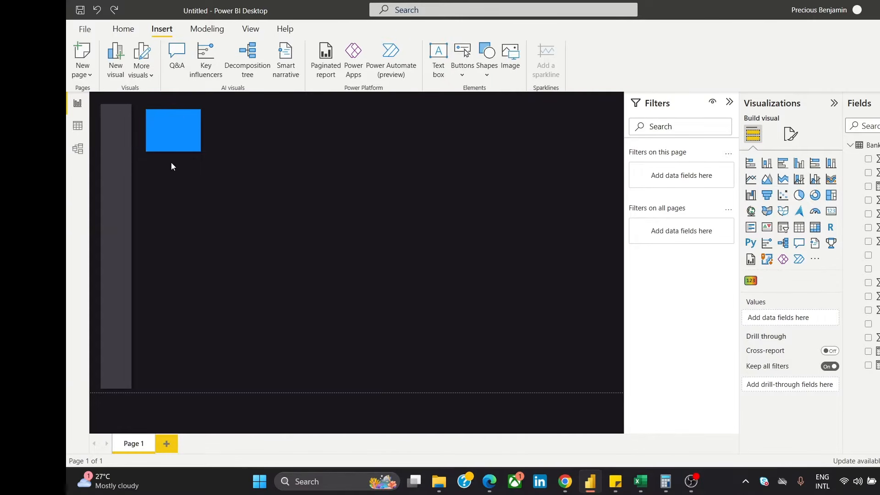
# Enlarge the blue card rectangle slightly in width and height and shift it a little closer to the sidebar
pyautogui.click(195, 137)
pyautogui.moveTo(202, 131); pyautogui.dragTo(220, 130)
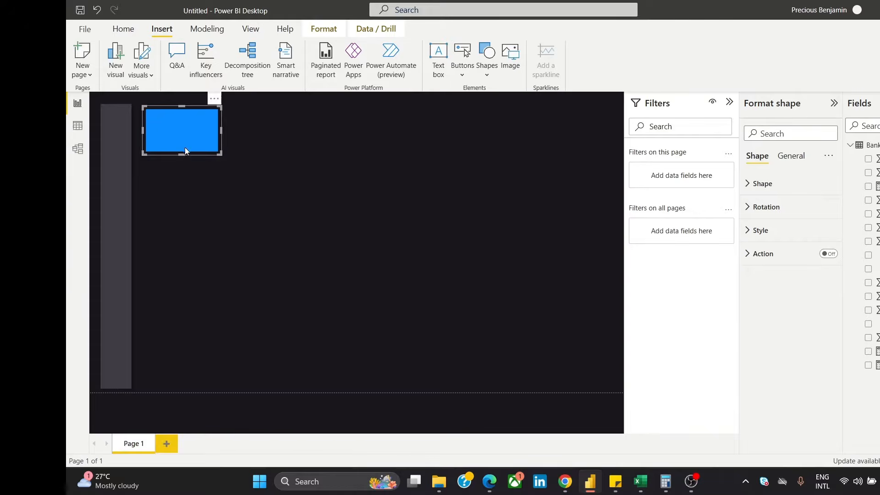
pyautogui.click(249, 258)
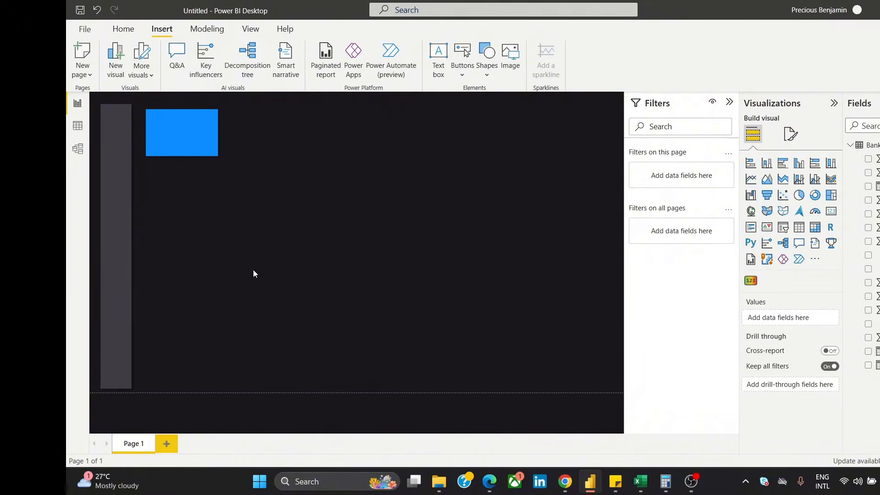
pyautogui.moveTo(182, 135); pyautogui.dragTo(180, 134)
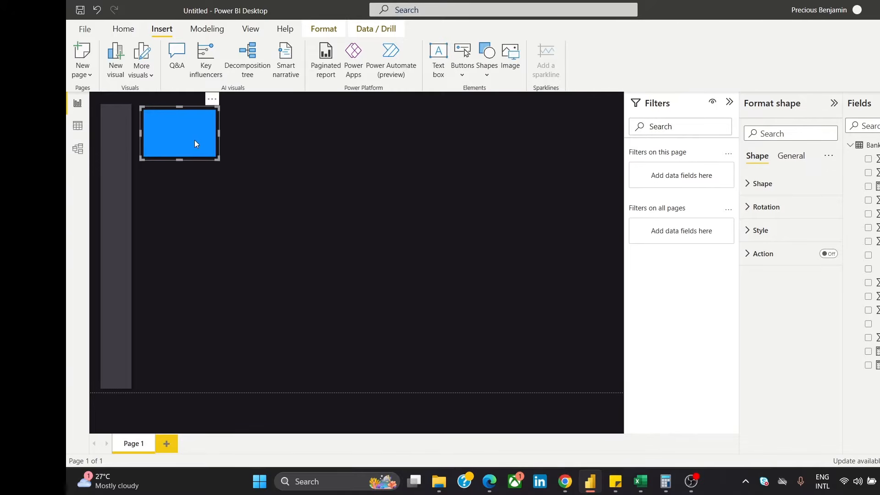
pyautogui.click(319, 177)
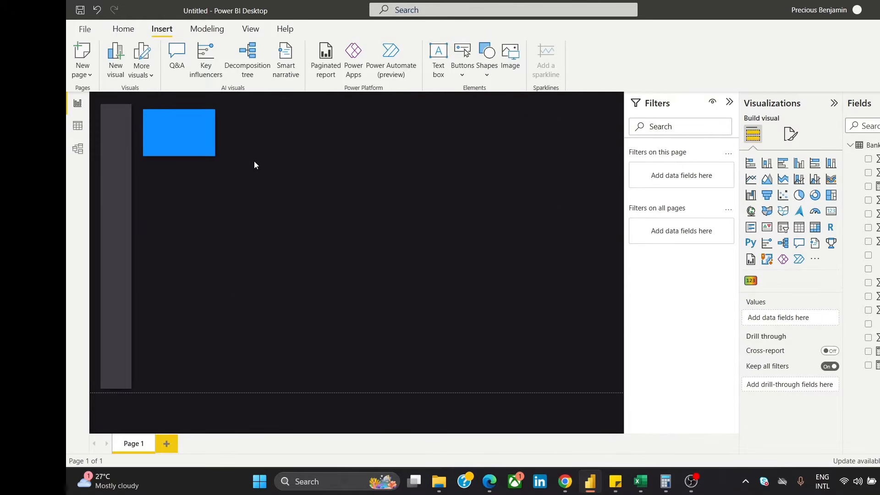
# Fill the card rectangle with the sidebar's dark grey, #3F3D44
pyautogui.click(212, 147)
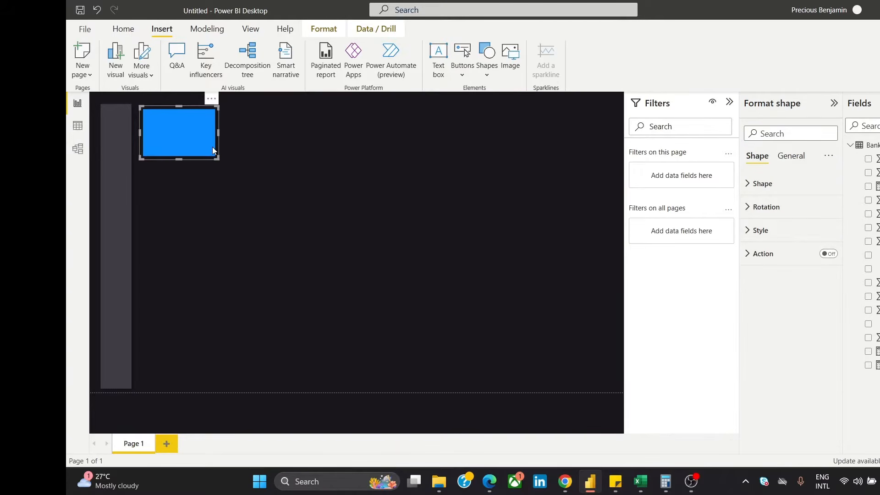
pyautogui.click(762, 237)
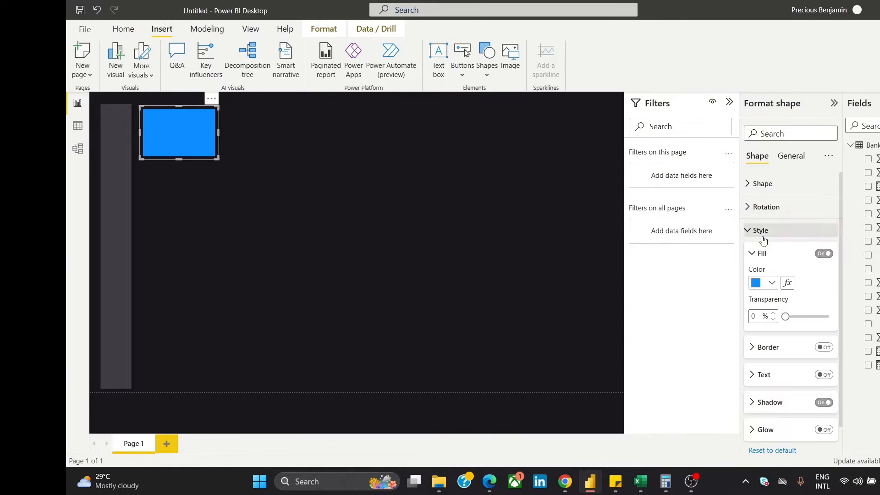
pyautogui.click(756, 284)
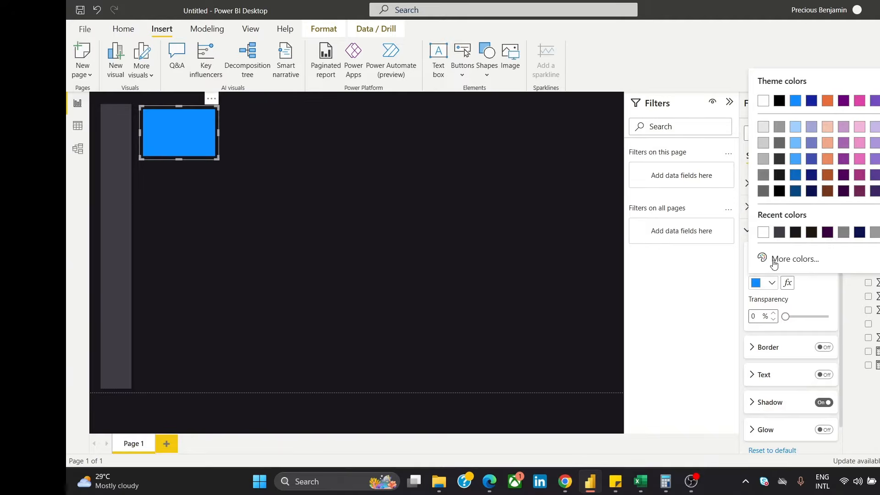
pyautogui.click(777, 232)
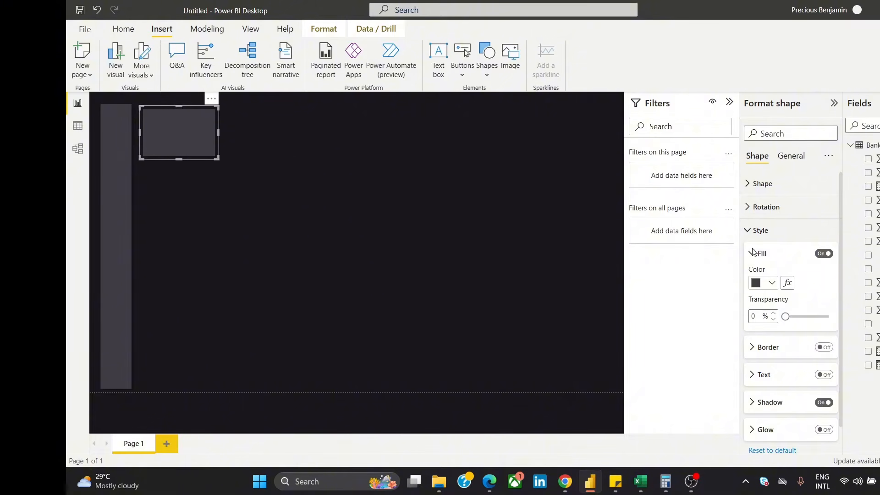
# Try the lighter grey fill #B4B3B5 on the card rectangle and undo it
pyautogui.click(767, 284)
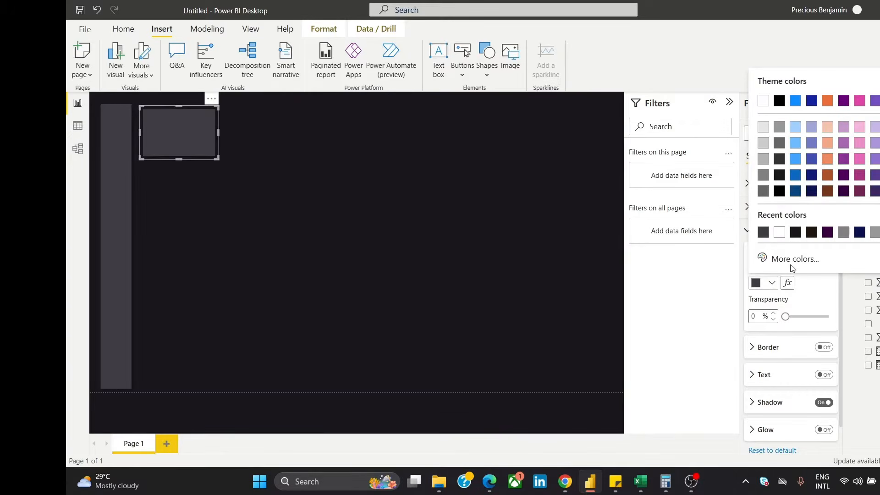
pyautogui.click(789, 265)
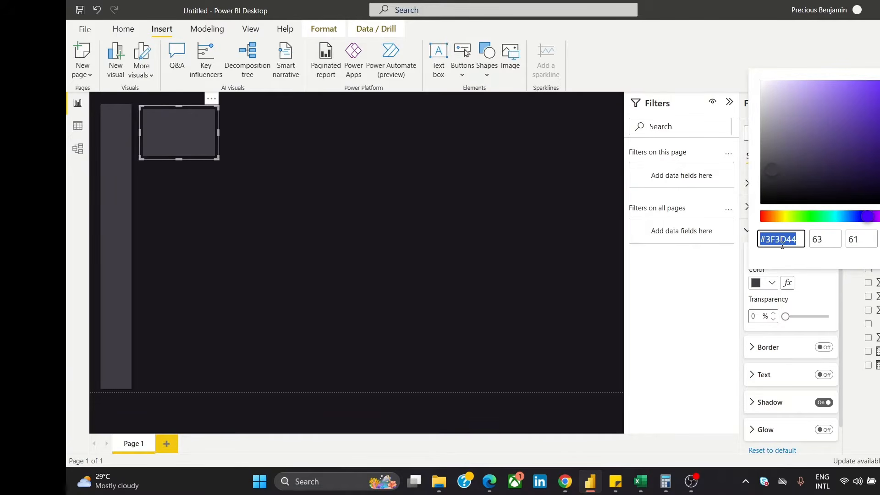
pyautogui.write('b4b3b5')
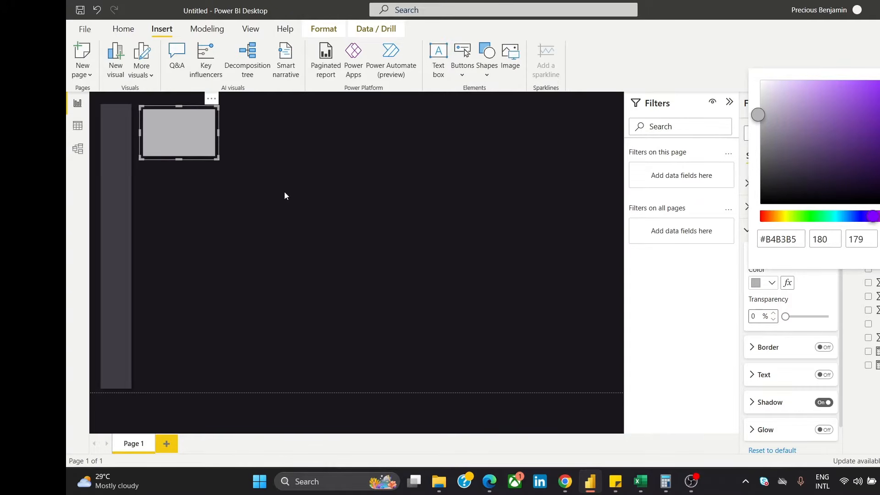
pyautogui.click(284, 191)
pyautogui.click(286, 164)
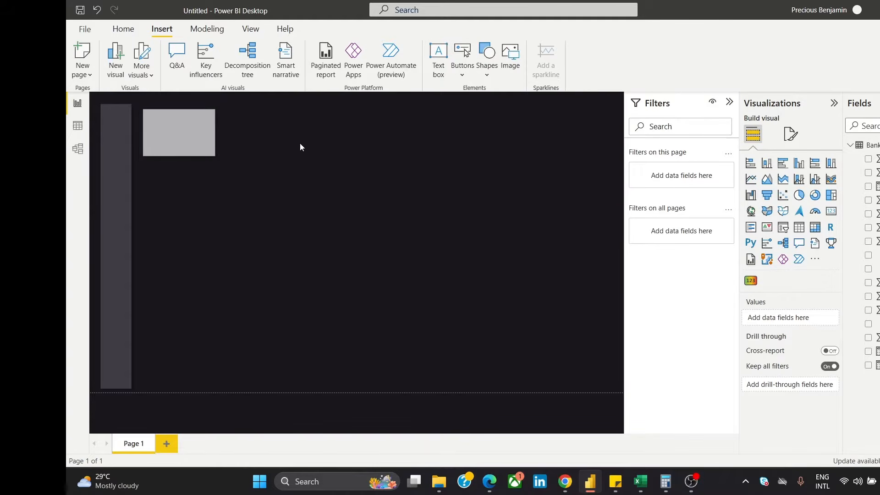
pyautogui.hotkey('ctrl', 'z')
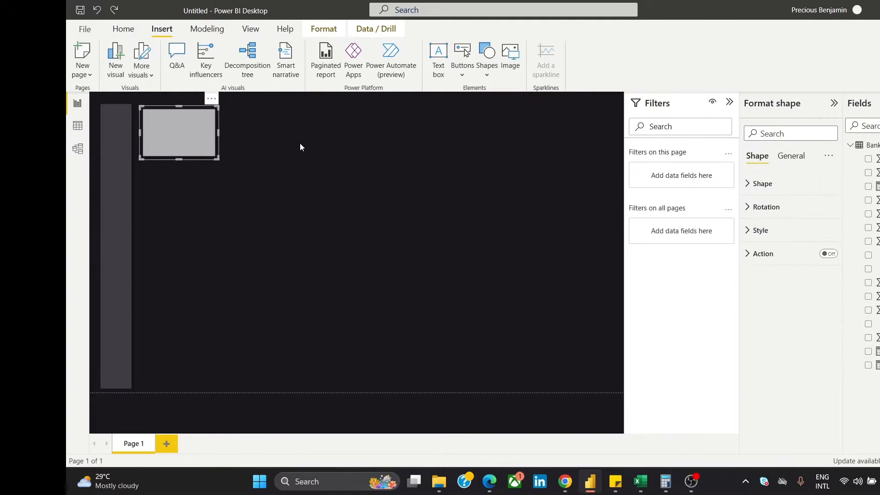
pyautogui.click(269, 146)
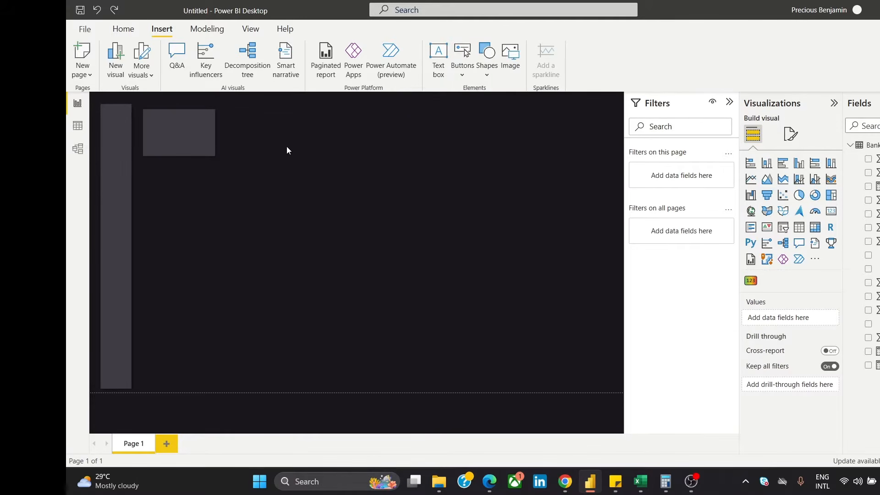
# Duplicate the dark grey card rectangle and align the copy directly below it with a small gap
pyautogui.click(163, 143)
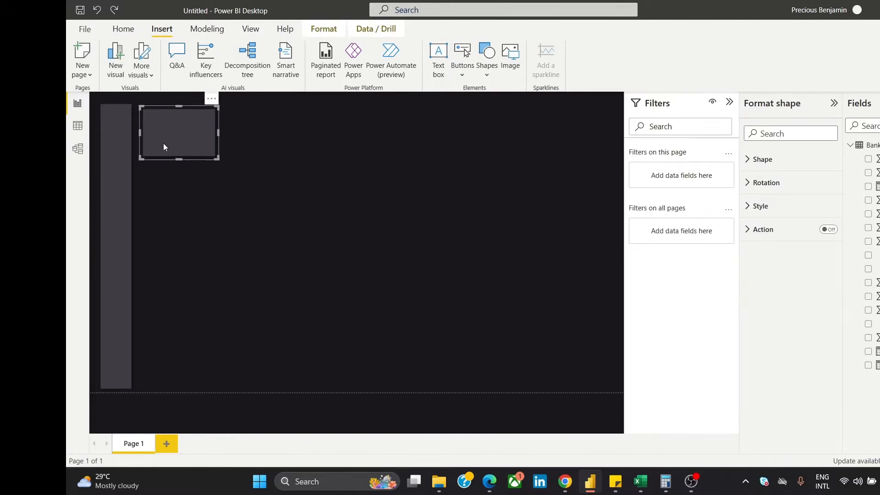
pyautogui.click(277, 170)
pyautogui.click(193, 144)
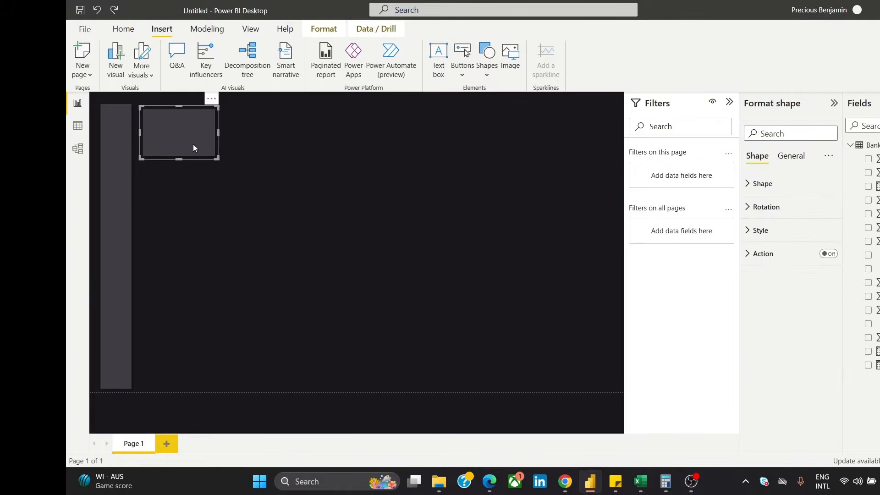
pyautogui.moveTo(194, 144); pyautogui.dragTo(200, 197)
pyautogui.click(259, 178)
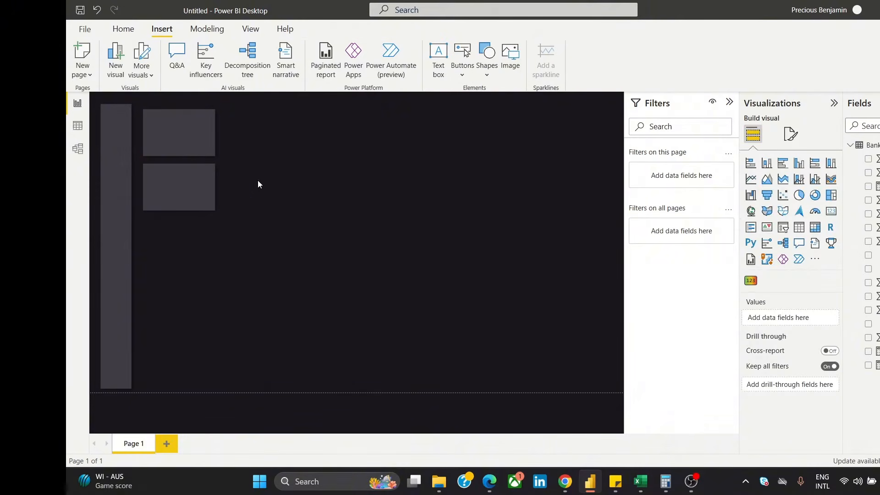
# Make a third copy of the card rectangle and place it below the second with the same gap
pyautogui.click(182, 125)
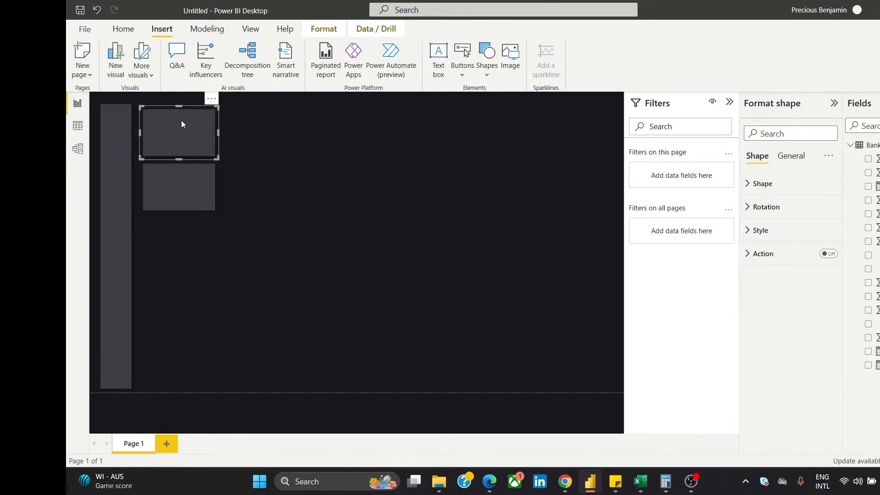
pyautogui.moveTo(182, 123); pyautogui.dragTo(188, 252)
pyautogui.click(273, 232)
pyautogui.click(307, 191)
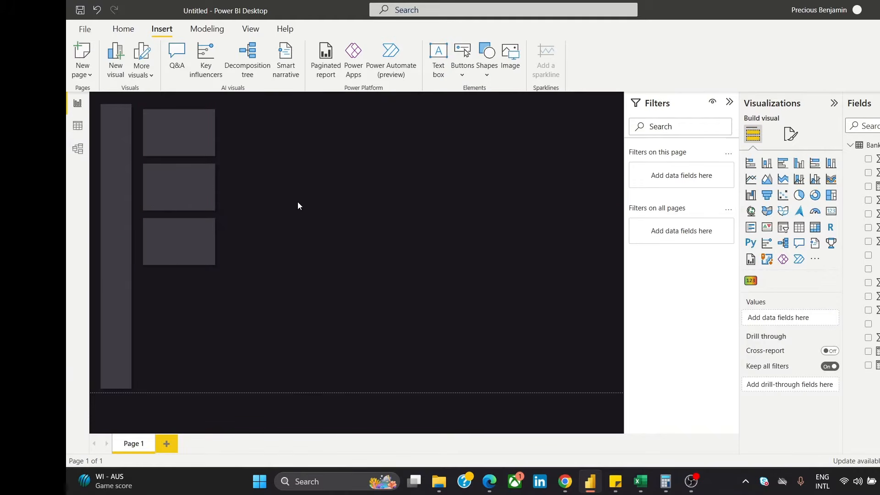
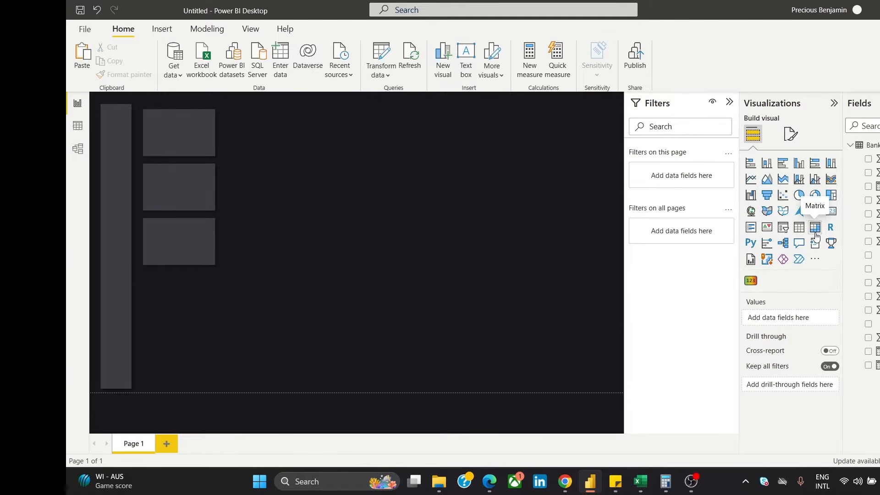
# Insert a card visual showing Total Customer, reduce its height and place it in the empty area beside the card rectangles
pyautogui.click(832, 212)
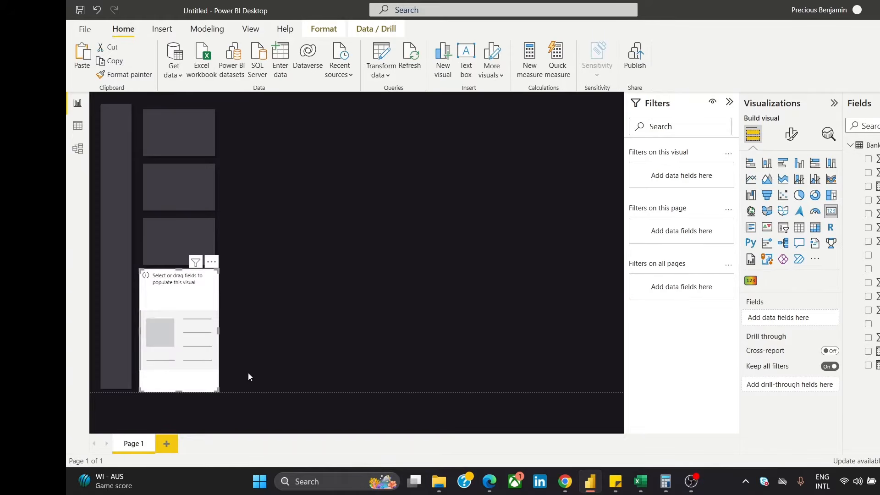
pyautogui.moveTo(188, 385); pyautogui.dragTo(401, 303)
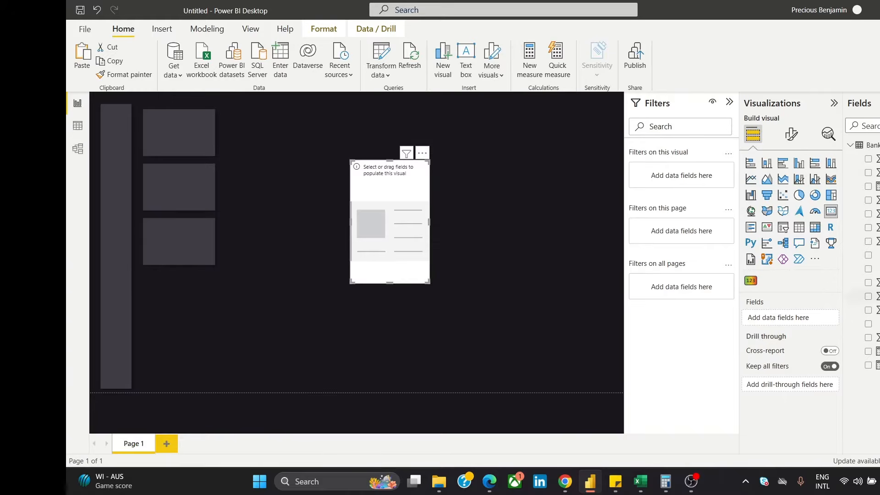
pyautogui.moveTo(873, 365); pyautogui.dragTo(789, 318)
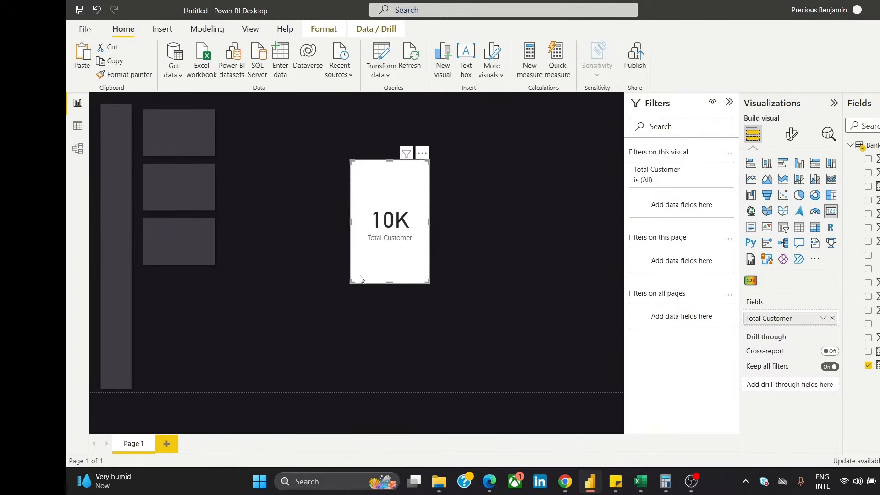
pyautogui.moveTo(392, 277); pyautogui.dragTo(393, 229)
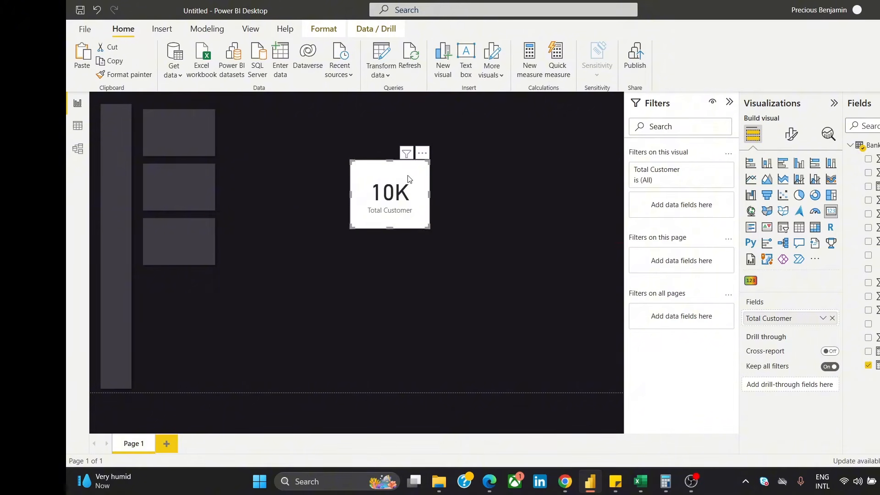
pyautogui.moveTo(409, 179); pyautogui.dragTo(334, 180)
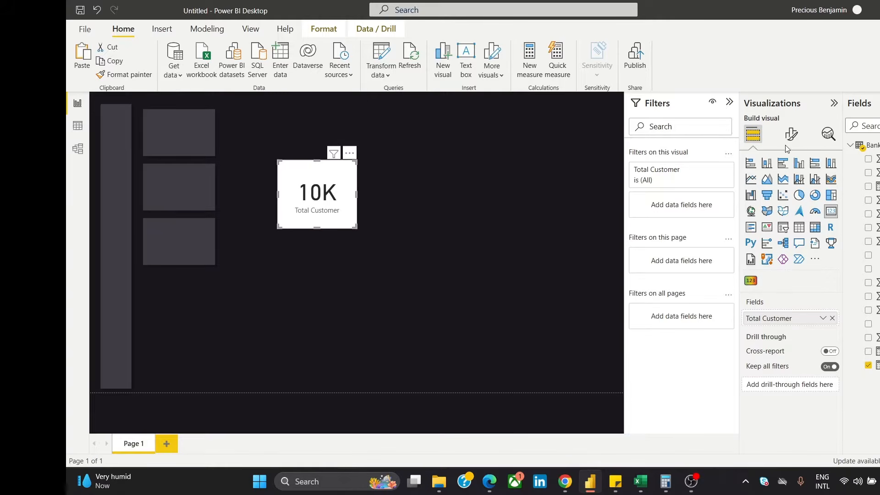
# Try Arial Black and Cambria Math as the callout value font on the Total Customer card
pyautogui.click(792, 135)
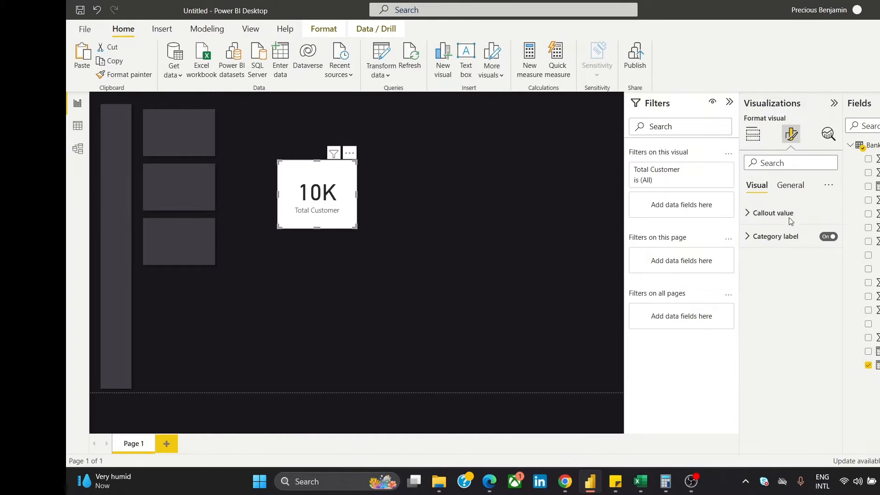
pyautogui.click(770, 216)
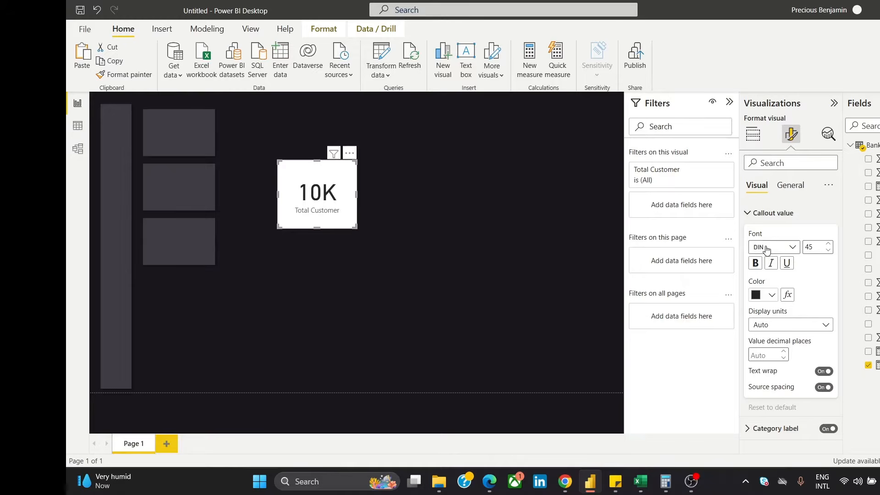
pyautogui.click(787, 253)
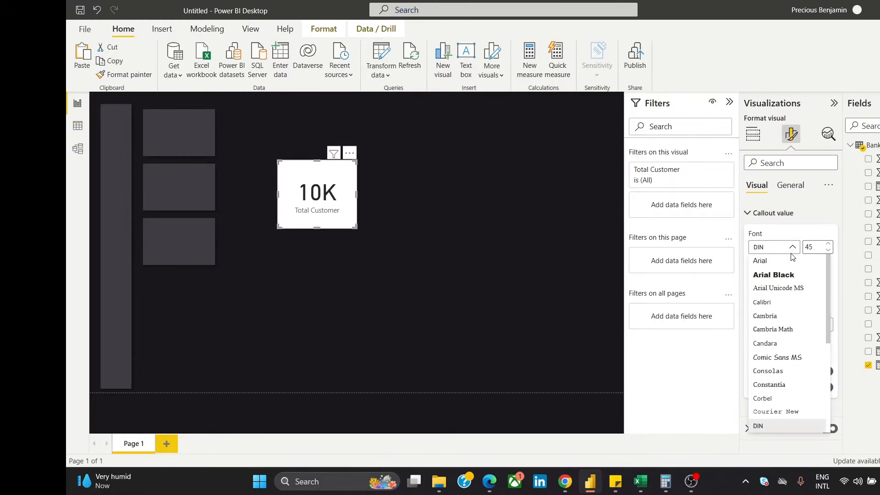
pyautogui.click(788, 276)
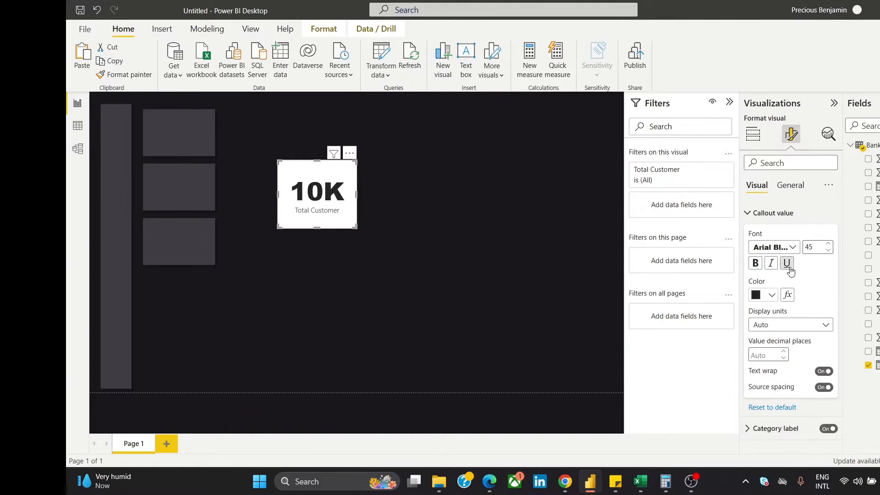
pyautogui.click(788, 250)
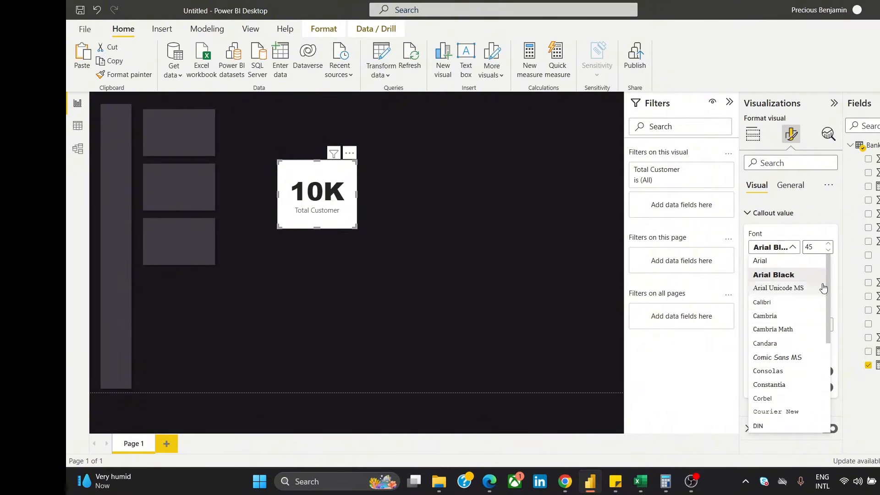
pyautogui.click(786, 330)
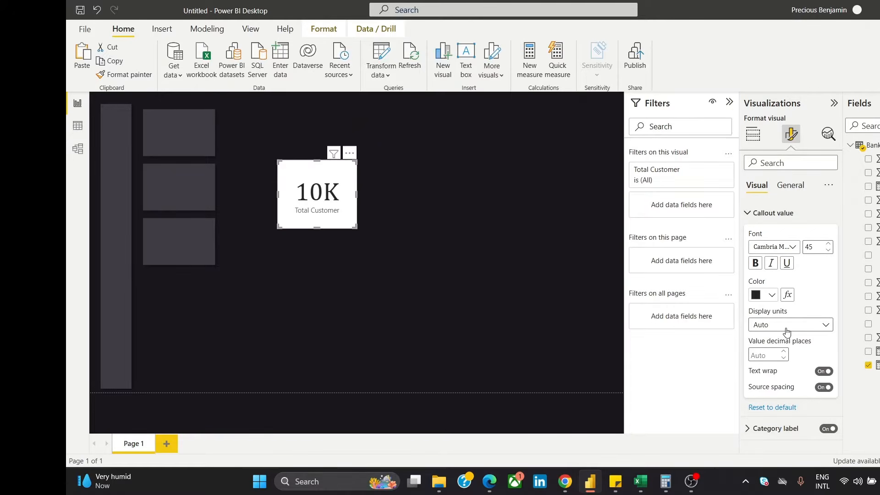
# Keep the display units on Auto and try Consolas, Corbel and Segoe UI Bold as the callout value font
pyautogui.click(818, 330)
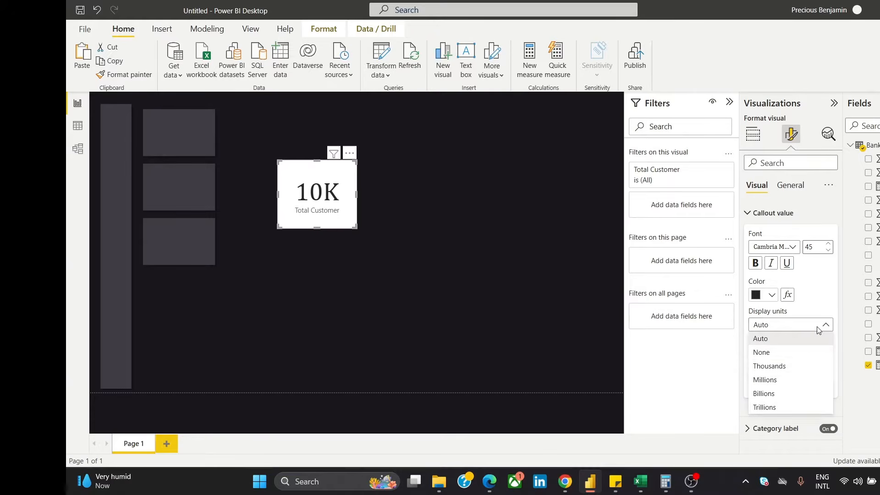
pyautogui.click(805, 341)
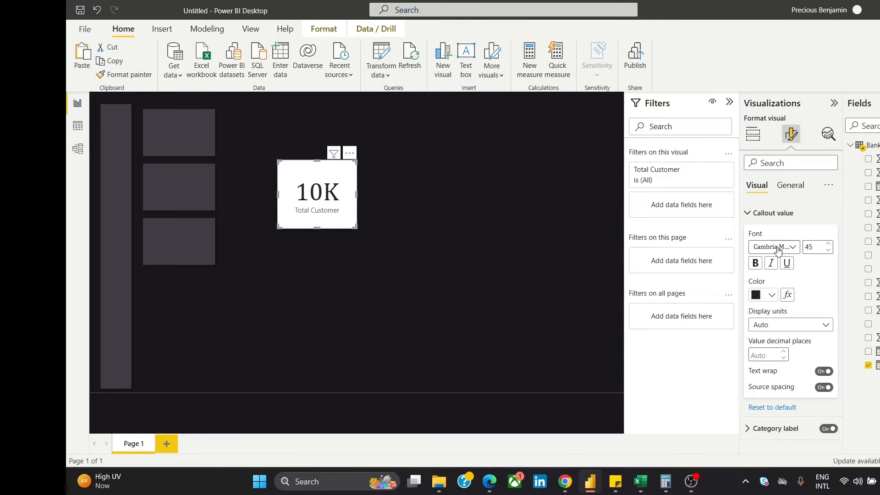
pyautogui.click(777, 250)
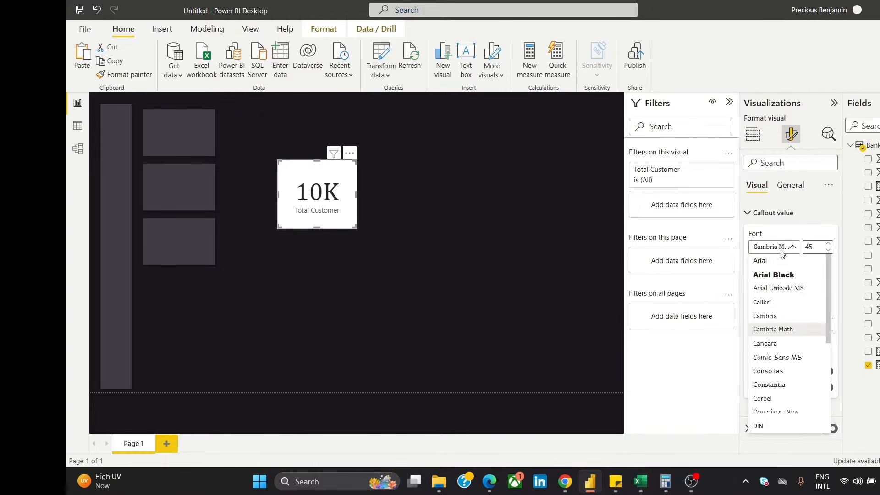
pyautogui.click(780, 373)
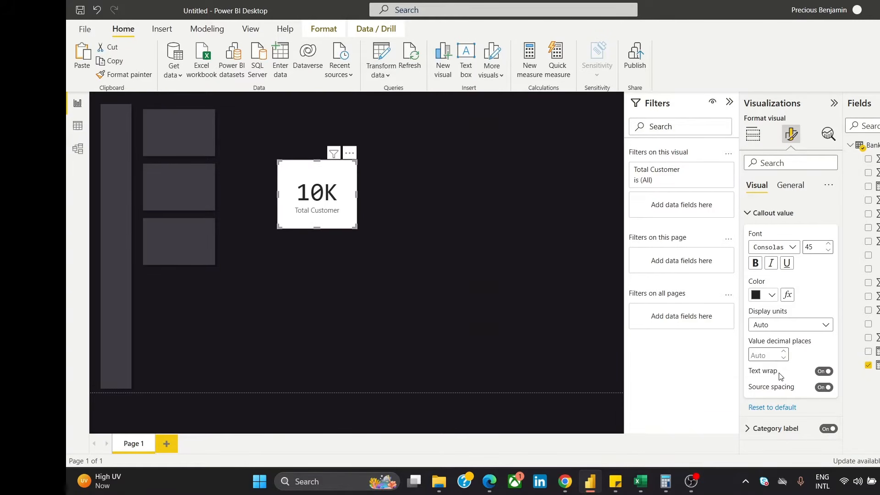
pyautogui.click(776, 248)
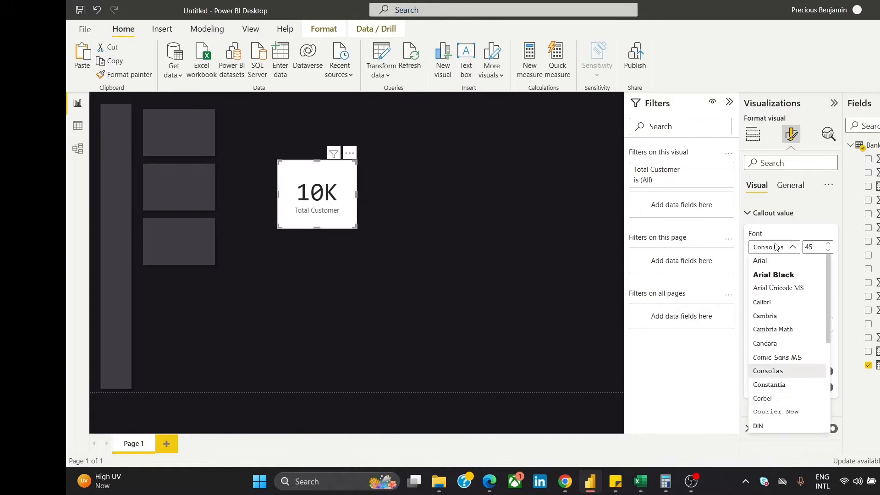
pyautogui.click(780, 399)
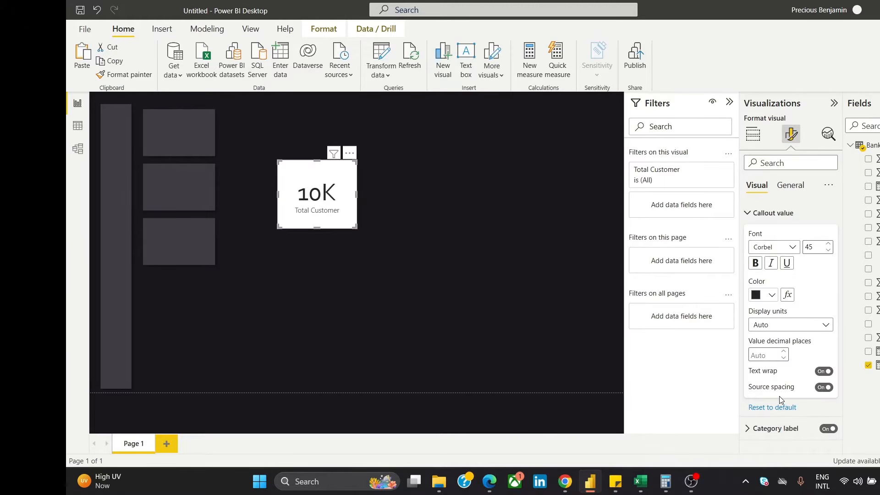
pyautogui.click(765, 248)
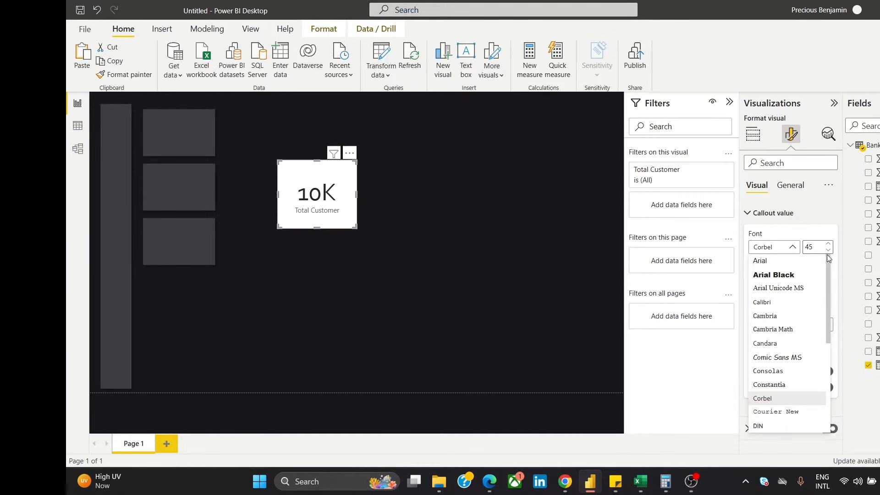
pyautogui.moveTo(829, 260); pyautogui.dragTo(827, 350)
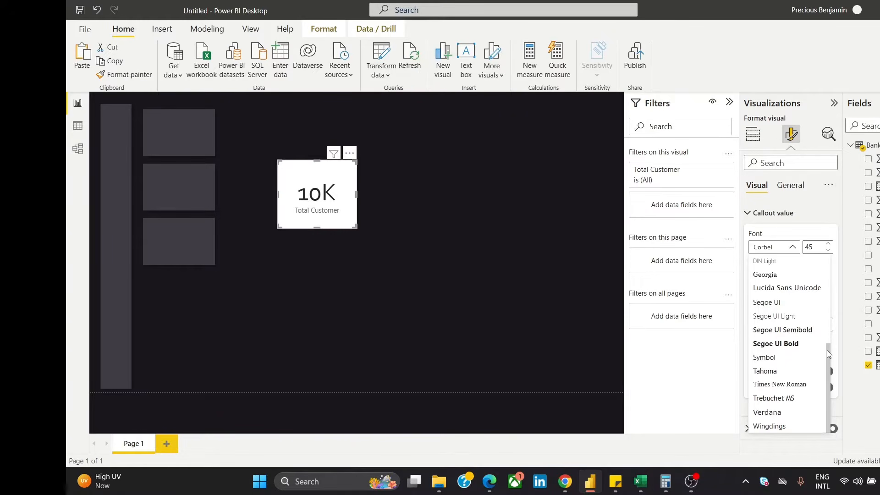
pyautogui.click(779, 344)
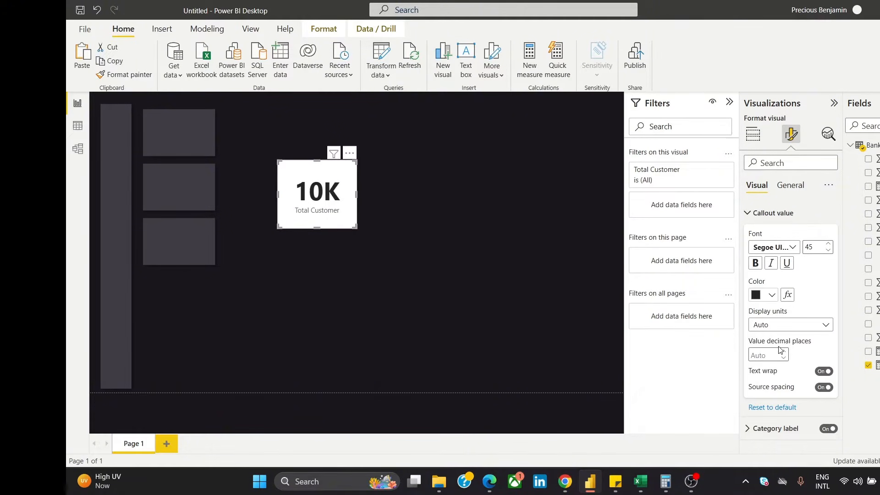
# Set the Total Customer card's callout value to the Tahoma font at size 33
pyautogui.click(788, 251)
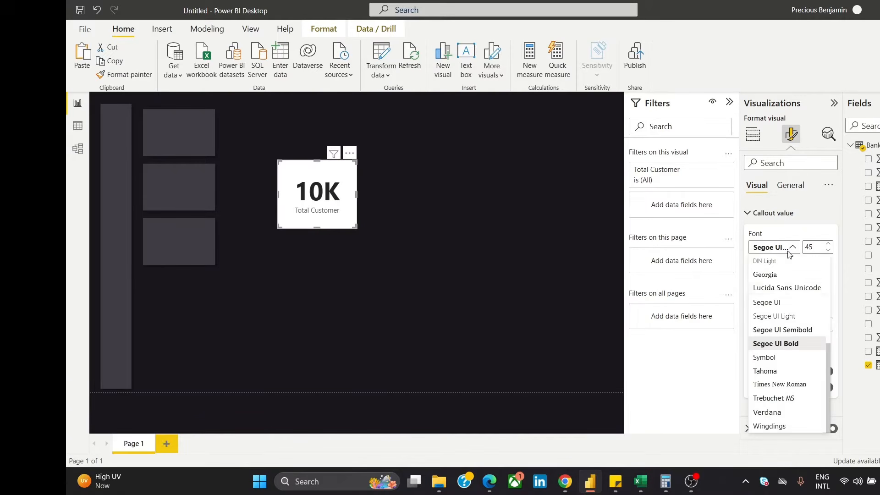
pyautogui.click(777, 372)
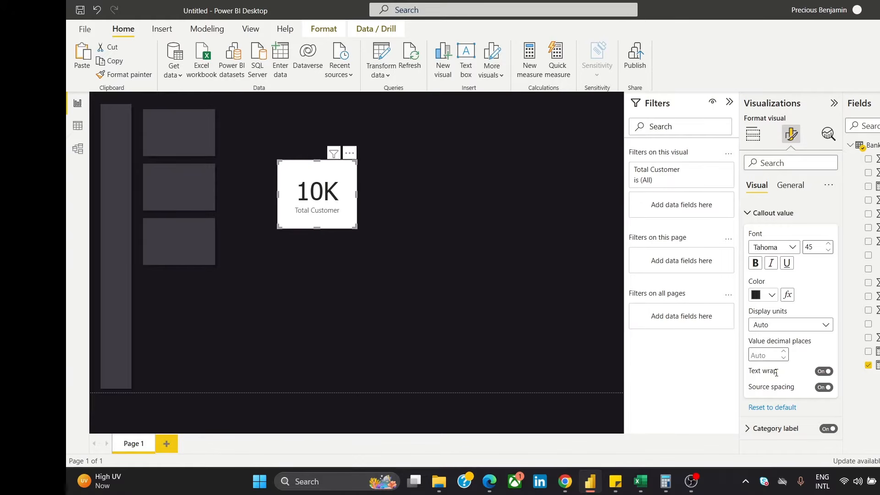
pyautogui.click(829, 243)
pyautogui.click(828, 244)
pyautogui.click(829, 244)
pyautogui.click(828, 244)
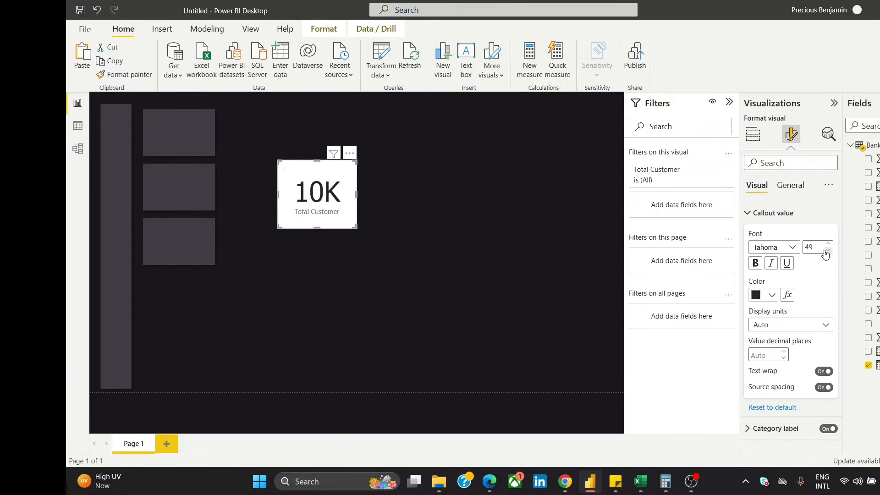
pyautogui.click(825, 252)
pyautogui.click(825, 253)
pyautogui.click(825, 252)
pyautogui.click(826, 252)
pyautogui.click(825, 252)
pyautogui.click(825, 252)
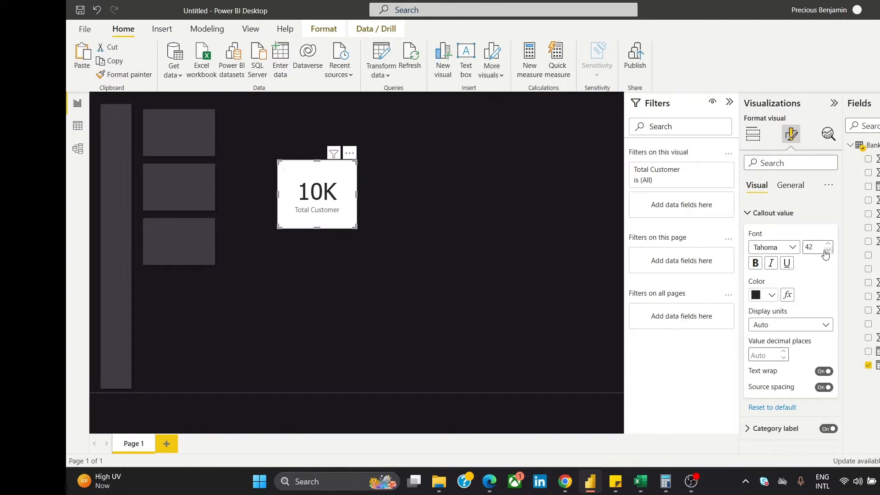
pyautogui.click(825, 253)
pyautogui.click(825, 252)
pyautogui.click(825, 253)
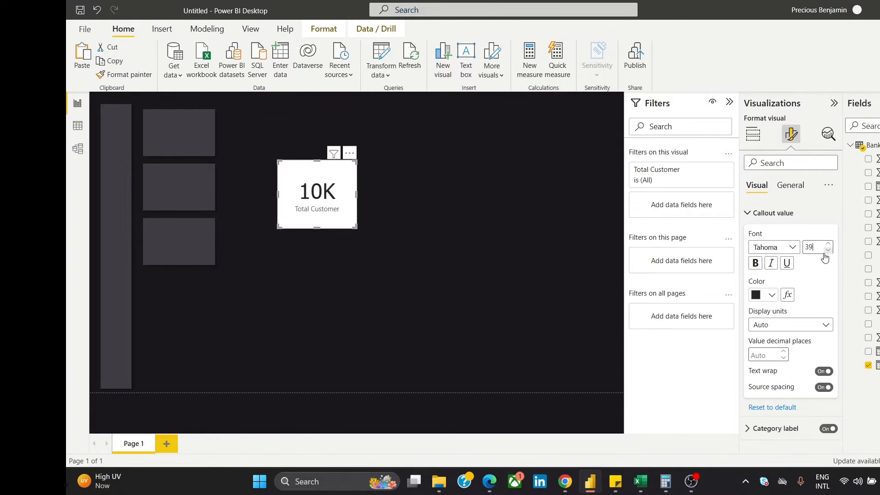
pyautogui.click(826, 252)
pyautogui.click(825, 253)
pyautogui.click(825, 253)
pyautogui.click(826, 253)
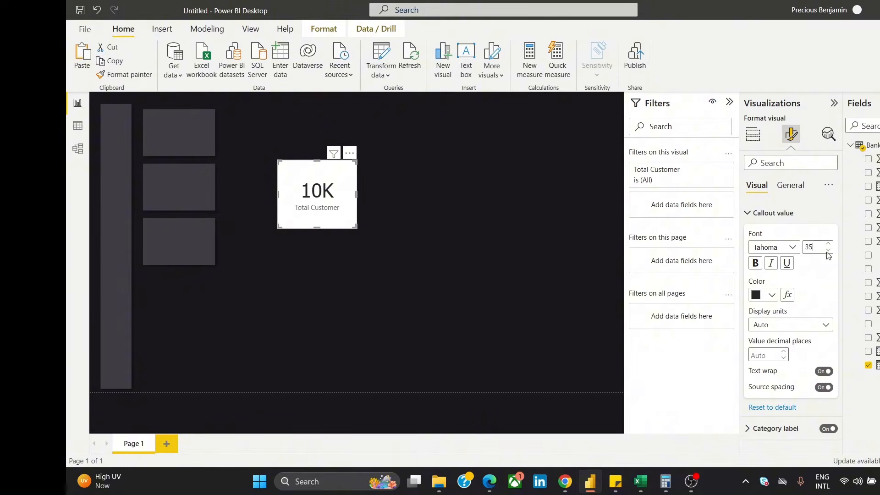
pyautogui.click(827, 252)
pyautogui.click(828, 252)
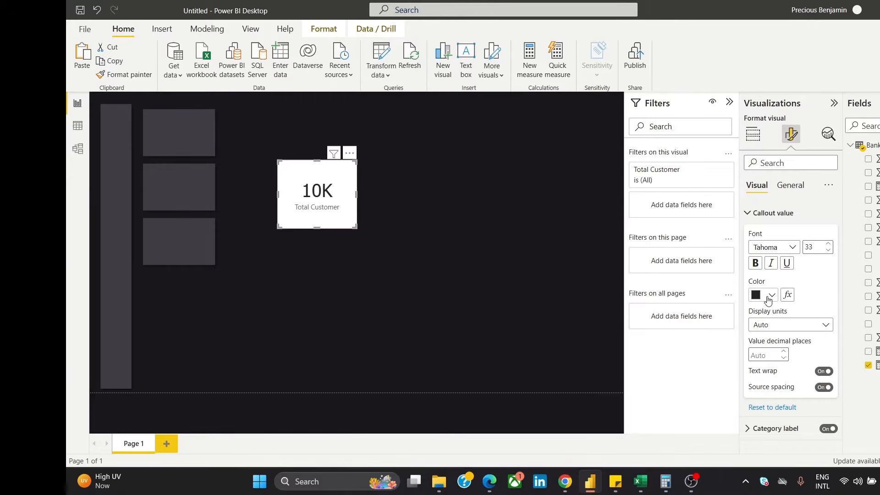
pyautogui.click(760, 213)
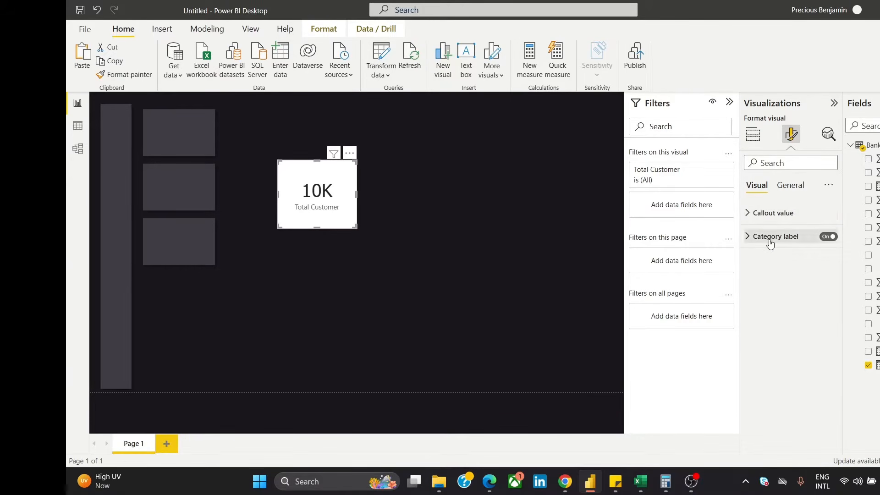
# Make the card's category label bold and set its font to DIN Light
pyautogui.click(770, 237)
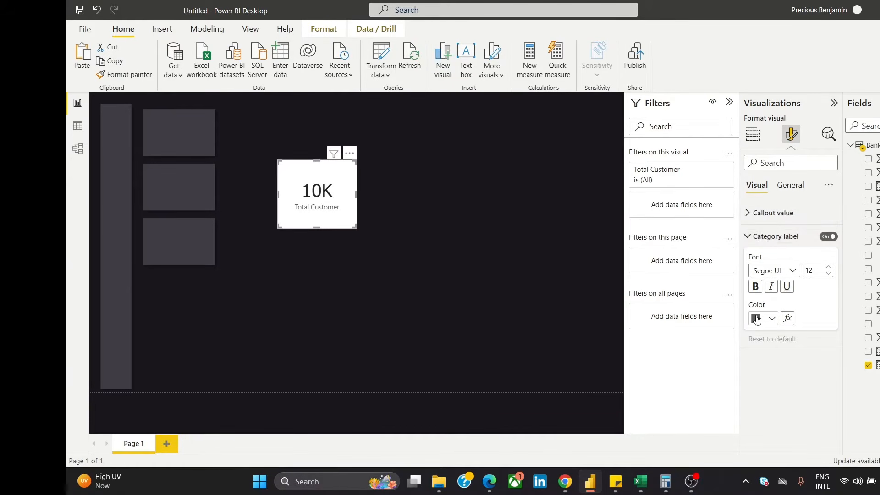
pyautogui.click(756, 286)
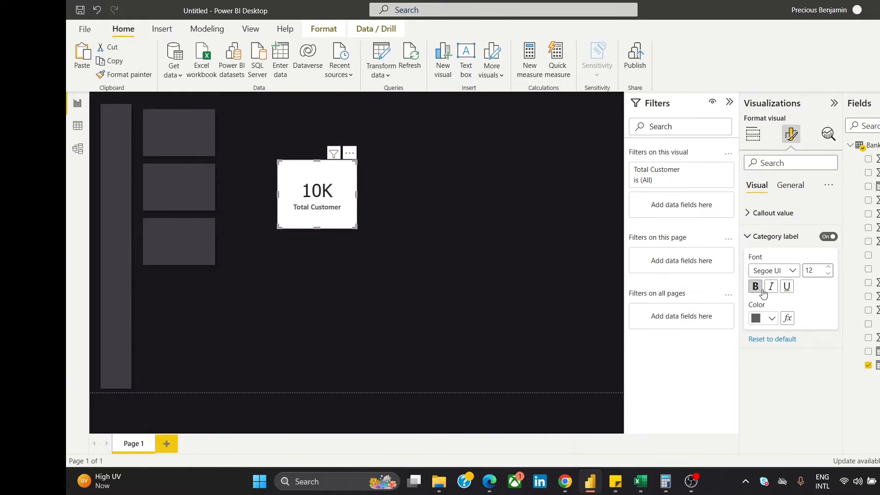
pyautogui.click(776, 272)
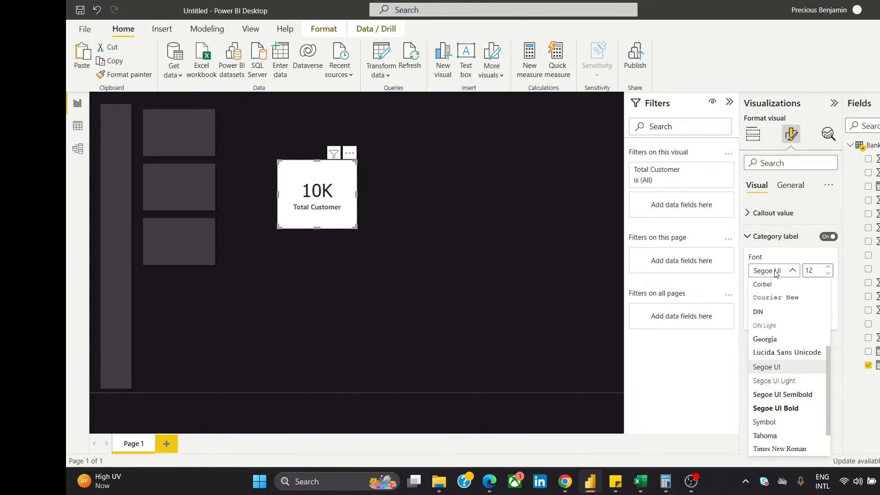
pyautogui.click(779, 325)
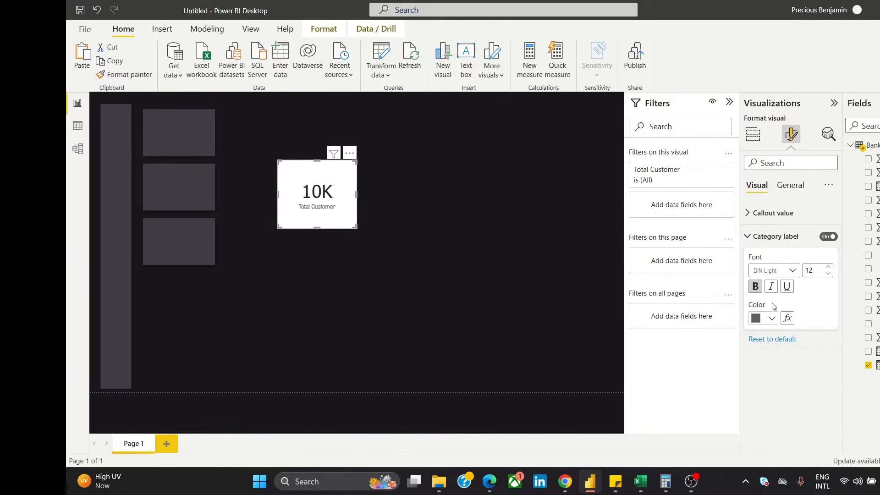
pyautogui.click(770, 287)
pyautogui.click(771, 289)
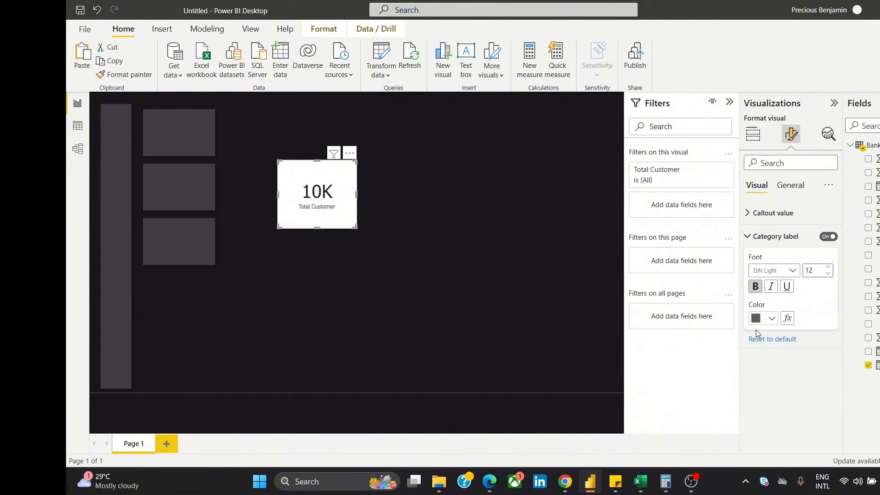
# Try white as the category label colour and undo it
pyautogui.click(763, 321)
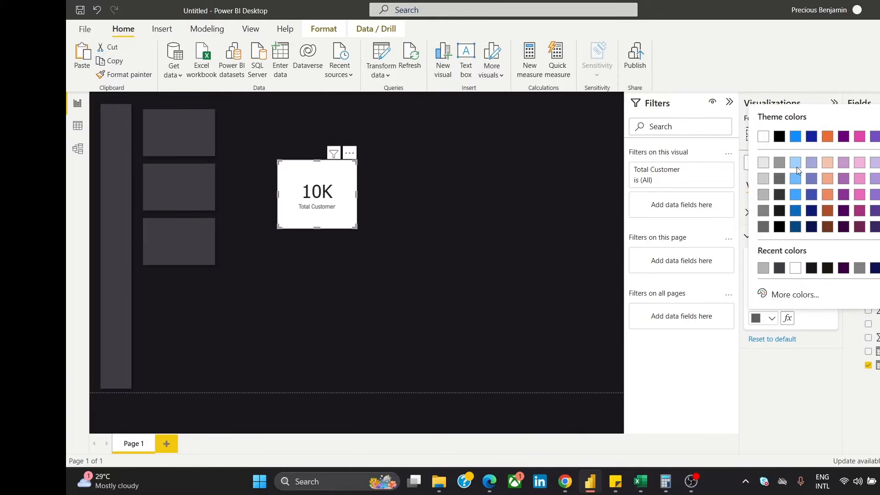
pyautogui.click(763, 137)
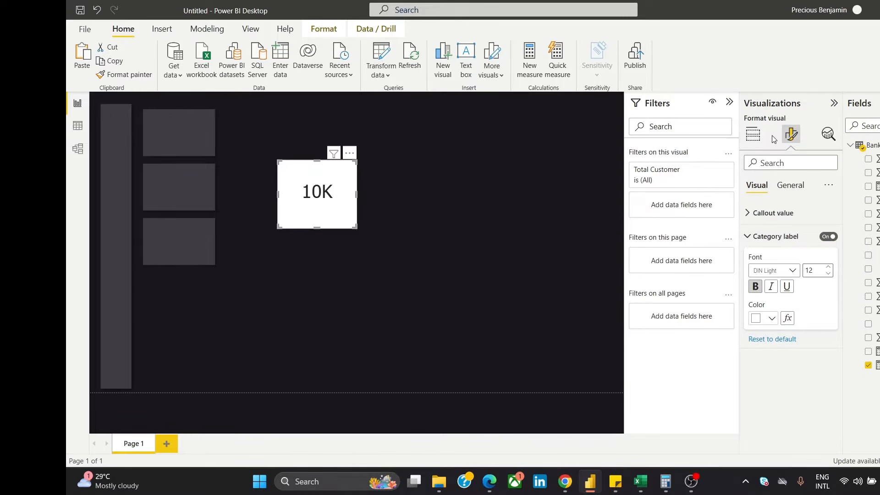
pyautogui.hotkey('ctrl', 'z')
# Move the Total Customer card closer to the column of grey rectangles, slightly lower on the page
pyautogui.click(409, 178)
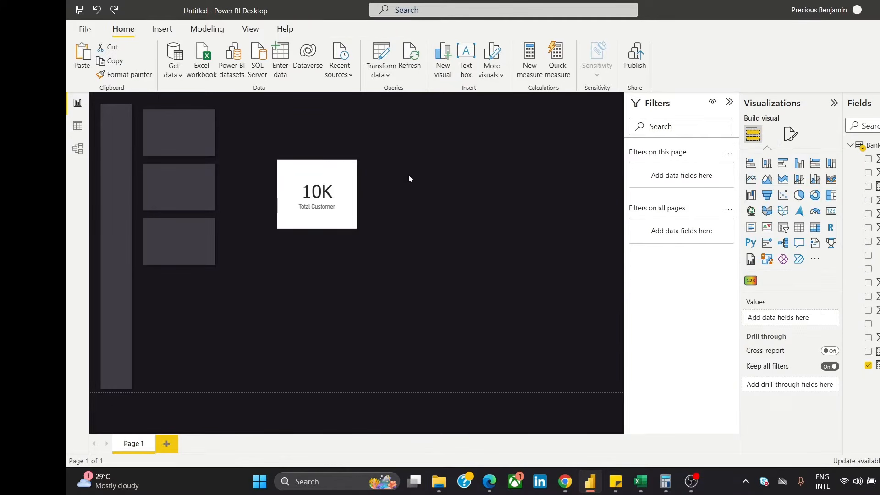
pyautogui.click(334, 180)
pyautogui.moveTo(334, 180); pyautogui.dragTo(309, 193)
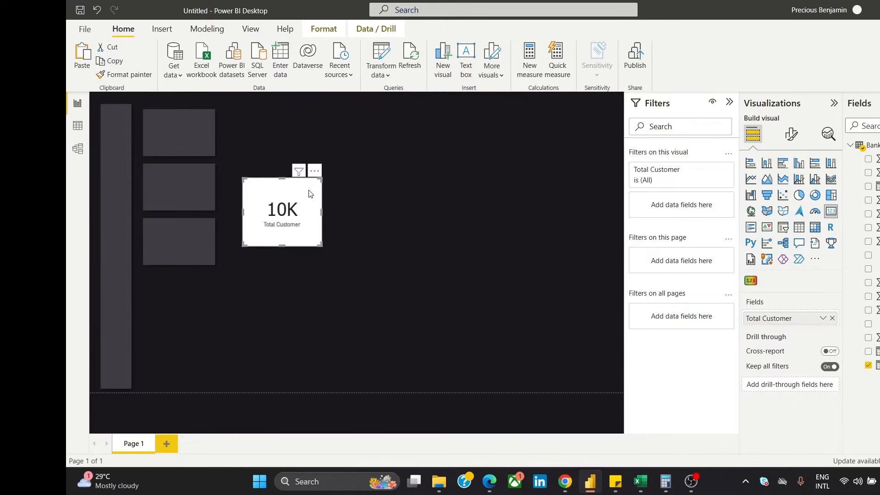
# Look through the Total Customer card's callout value, size and title format options
pyautogui.click(799, 142)
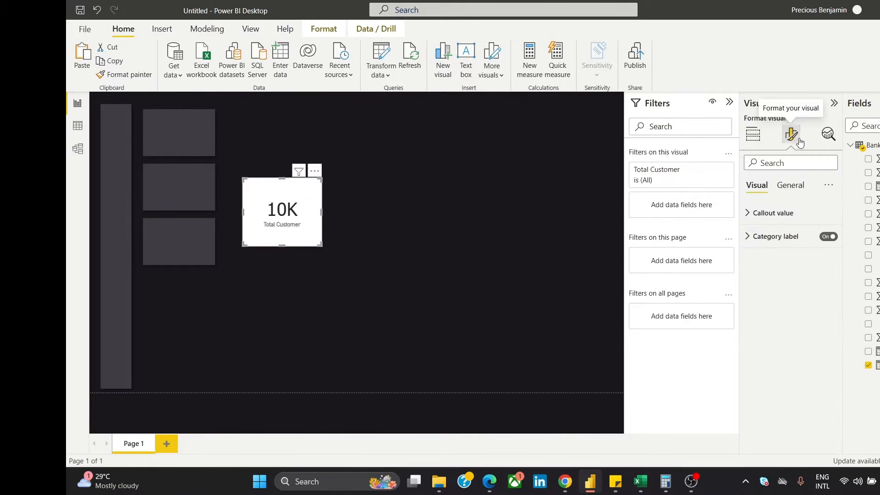
pyautogui.click(786, 215)
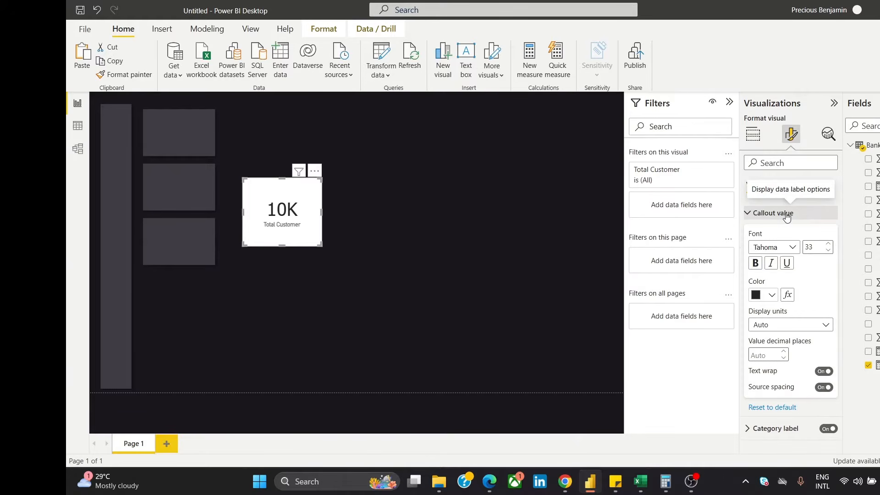
pyautogui.click(787, 215)
pyautogui.click(791, 184)
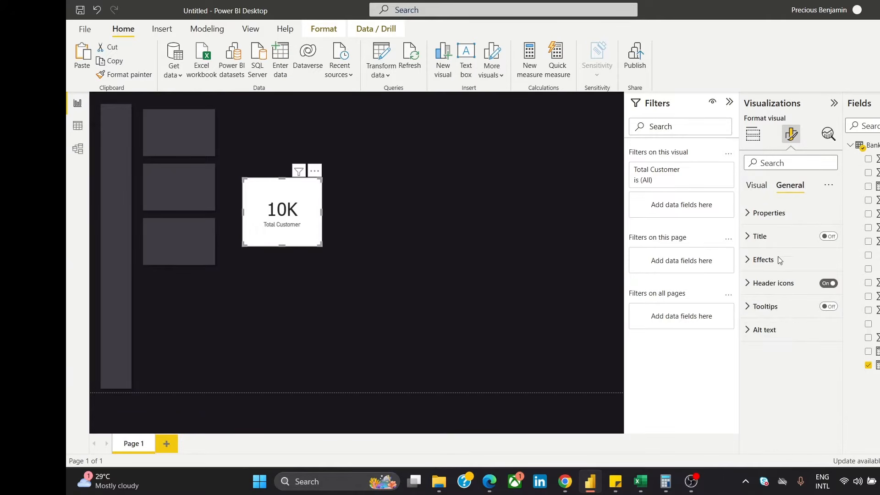
pyautogui.click(786, 215)
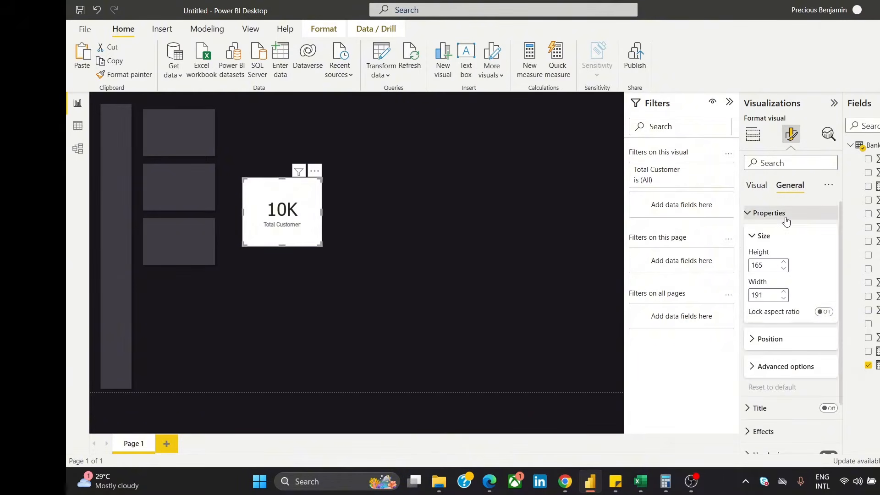
pyautogui.click(786, 217)
pyautogui.click(778, 242)
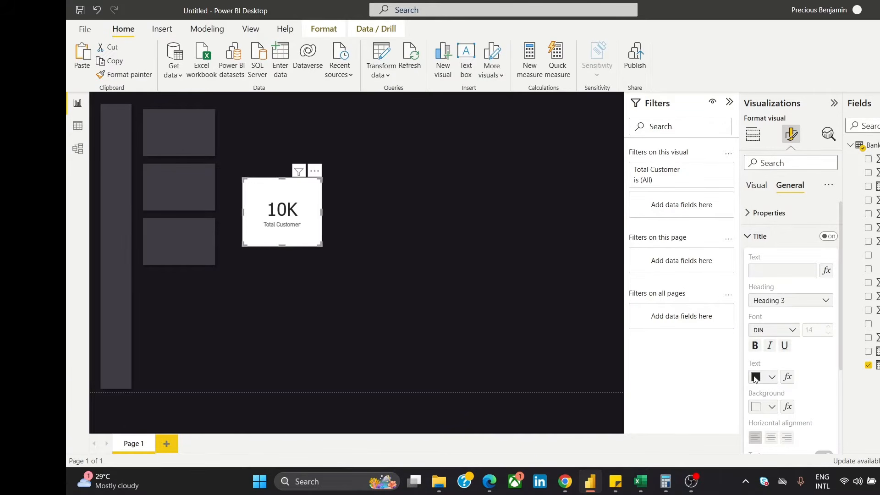
pyautogui.click(778, 237)
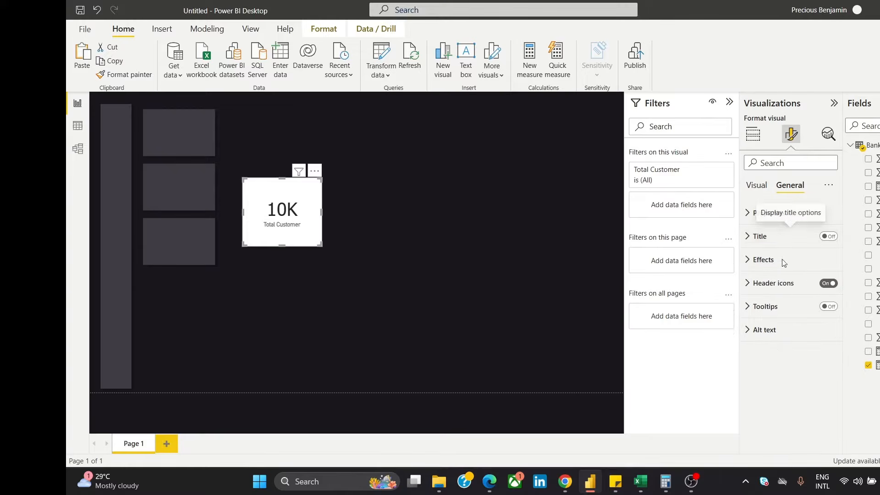
pyautogui.click(757, 187)
pyautogui.click(790, 186)
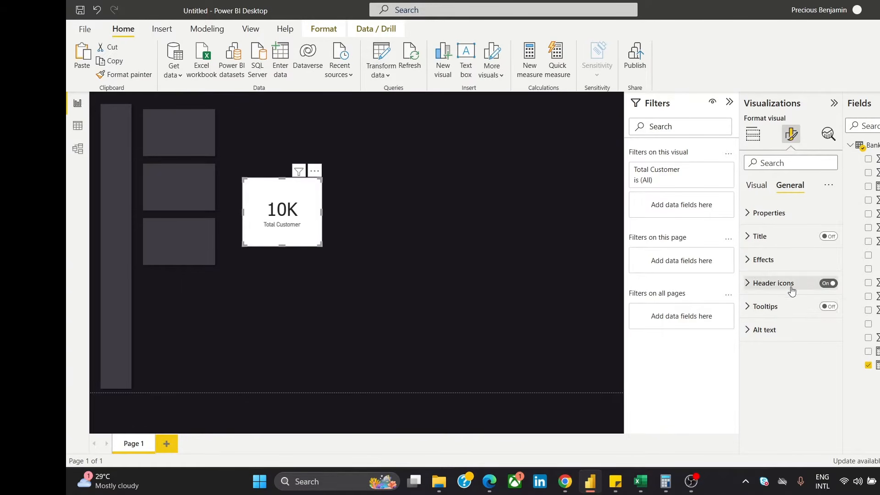
# Turn off the Total Customer card's background and place the card over the topmost grey rectangle
pyautogui.click(769, 213)
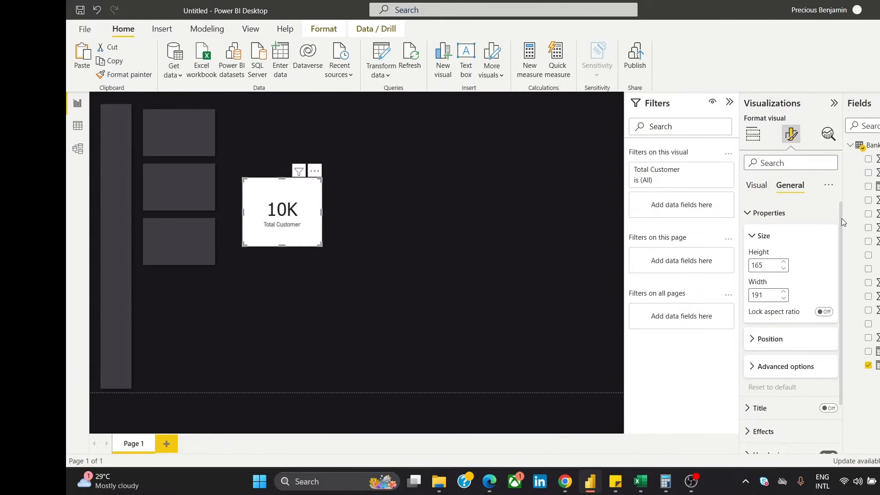
pyautogui.scroll(-3, 842, 218)
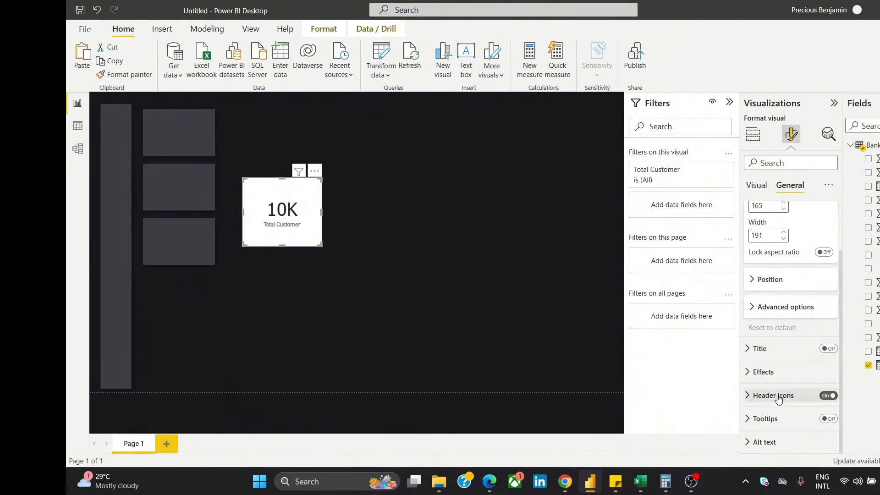
pyautogui.click(774, 371)
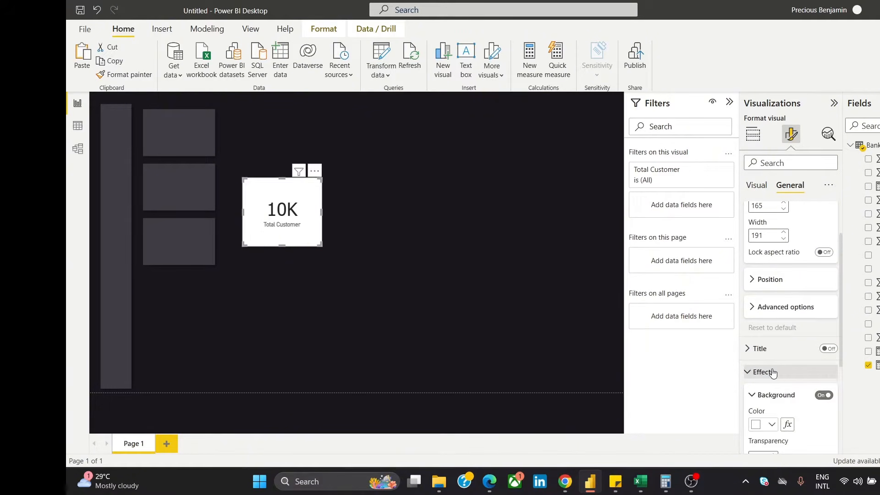
pyautogui.click(758, 427)
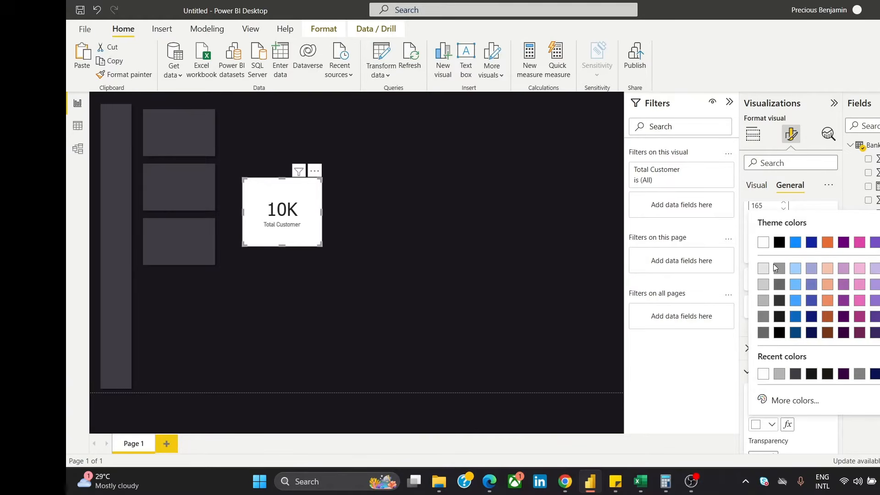
pyautogui.click(774, 267)
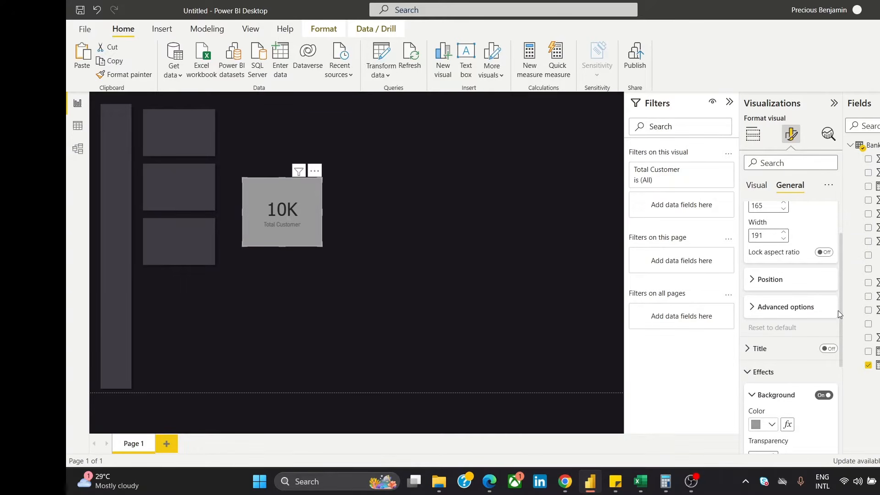
pyautogui.click(818, 396)
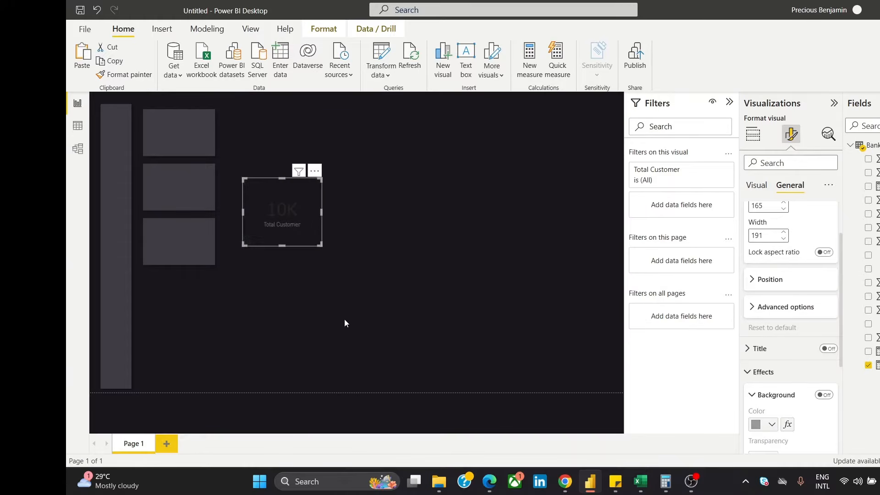
pyautogui.moveTo(293, 216); pyautogui.dragTo(192, 134)
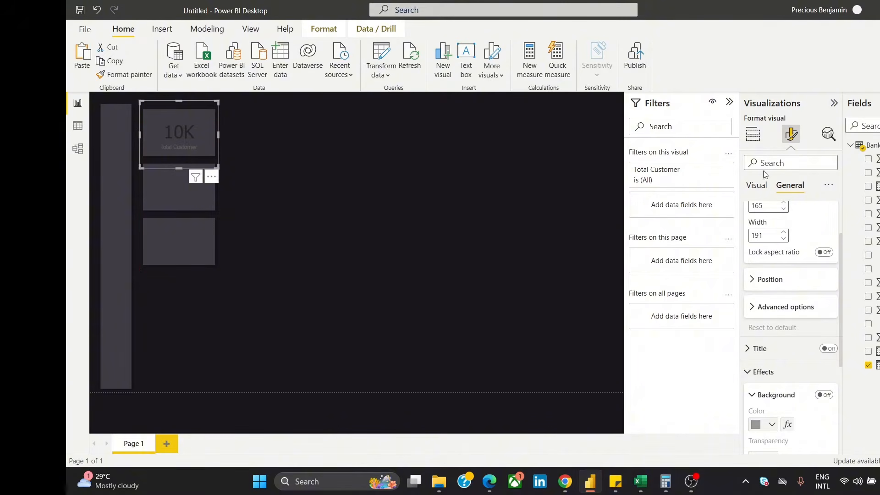
# Try white, grey and two pink shades for the card's callout value and settle on a light orange
pyautogui.click(756, 188)
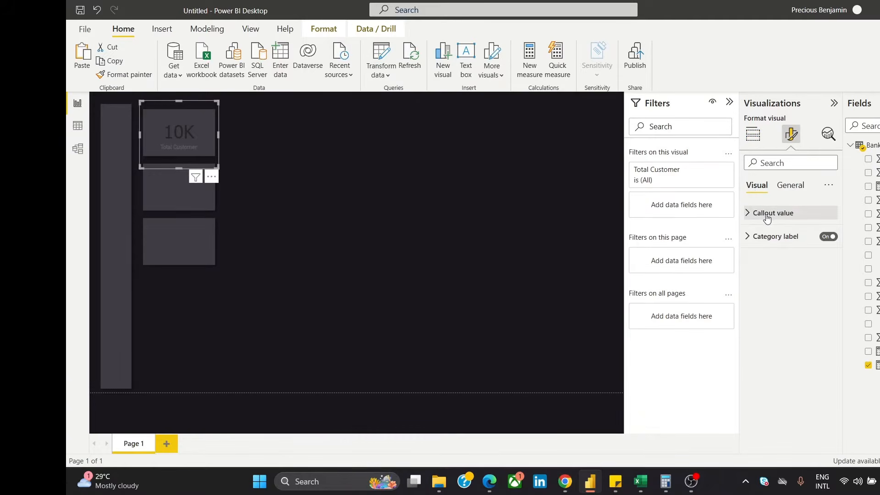
pyautogui.click(770, 213)
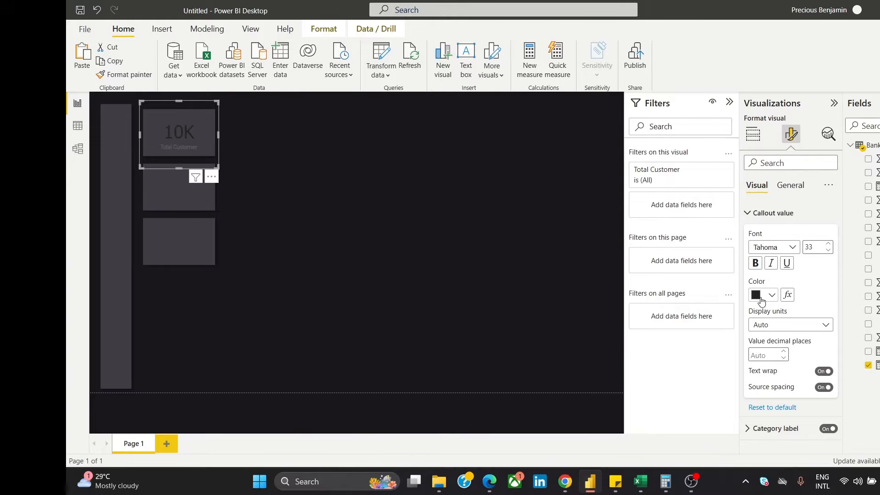
pyautogui.click(757, 296)
pyautogui.click(779, 245)
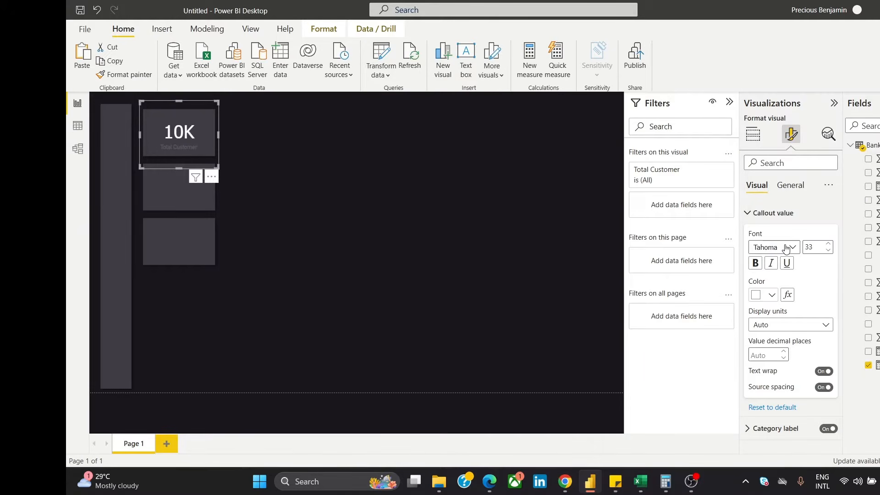
pyautogui.click(761, 296)
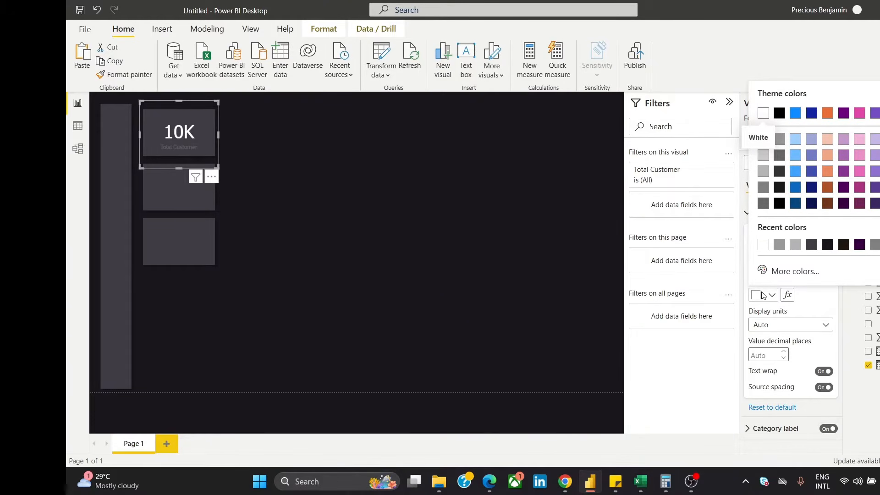
pyautogui.click(780, 247)
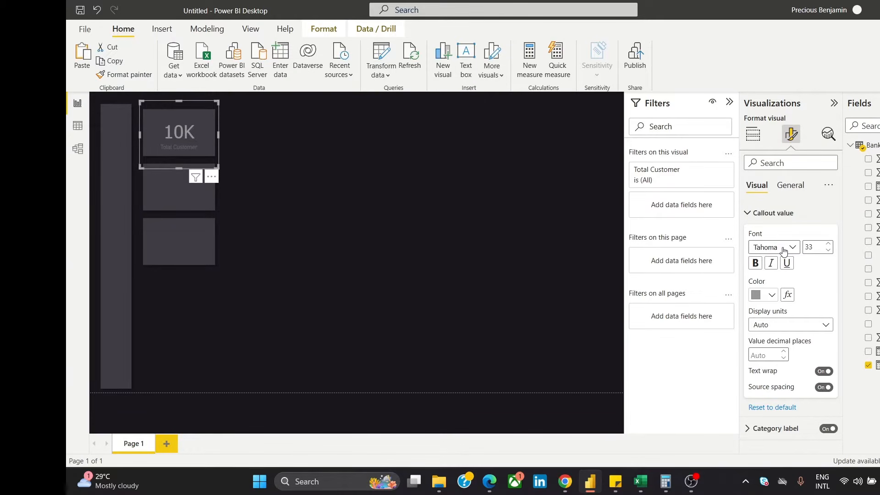
pyautogui.click(759, 296)
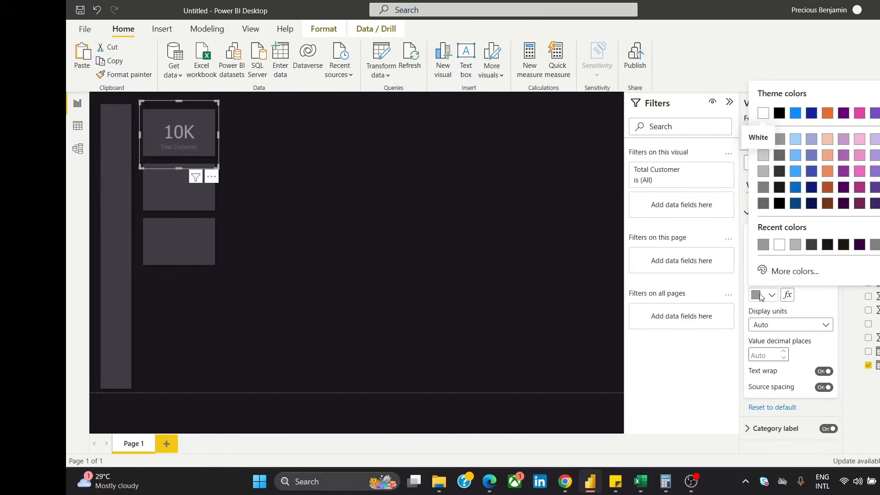
pyautogui.click(857, 172)
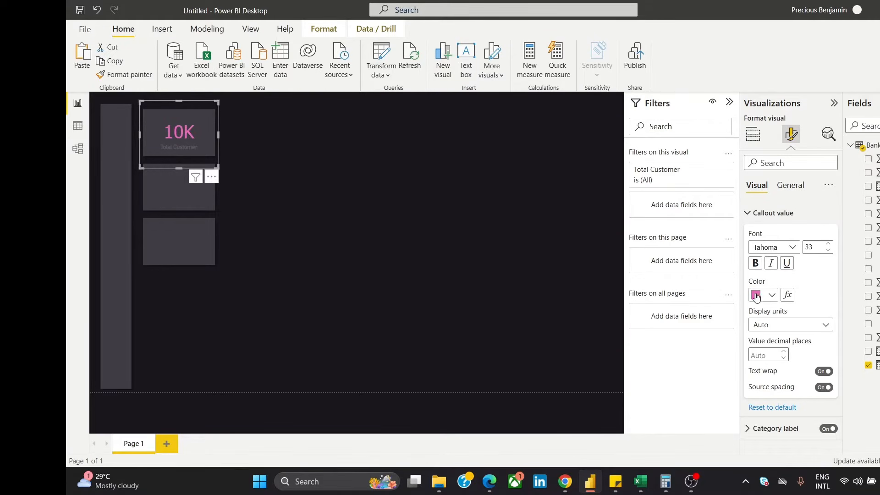
pyautogui.click(756, 296)
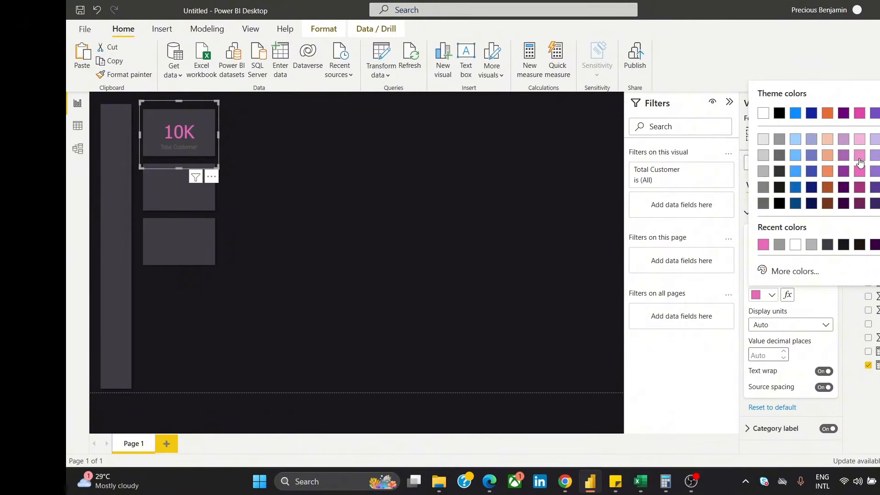
pyautogui.click(859, 159)
pyautogui.click(757, 296)
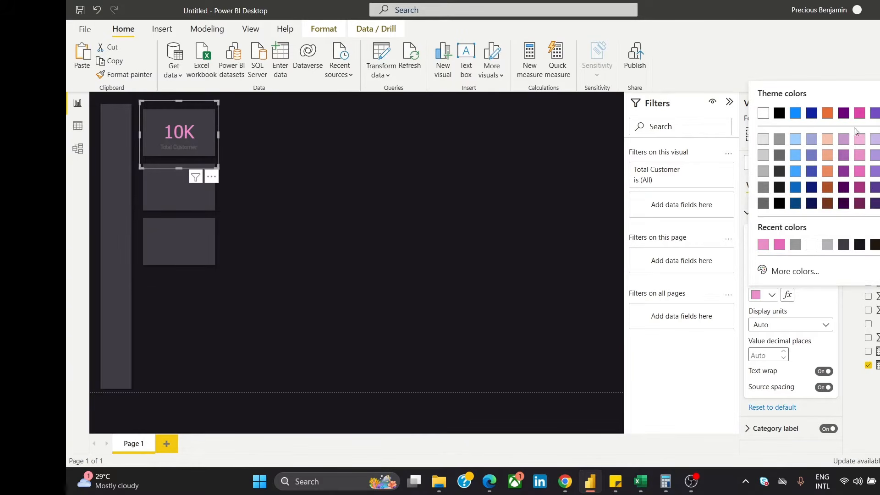
pyautogui.click(828, 176)
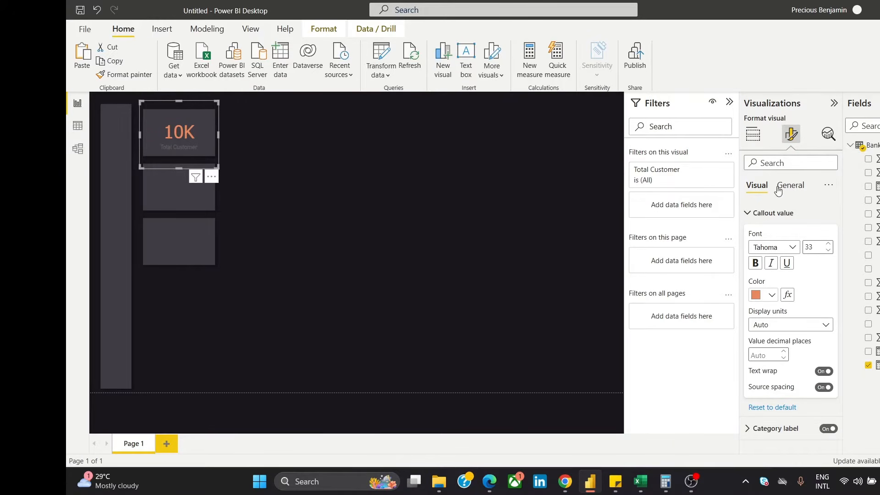
# Set the Total Customer card's category label colour to white
pyautogui.click(796, 186)
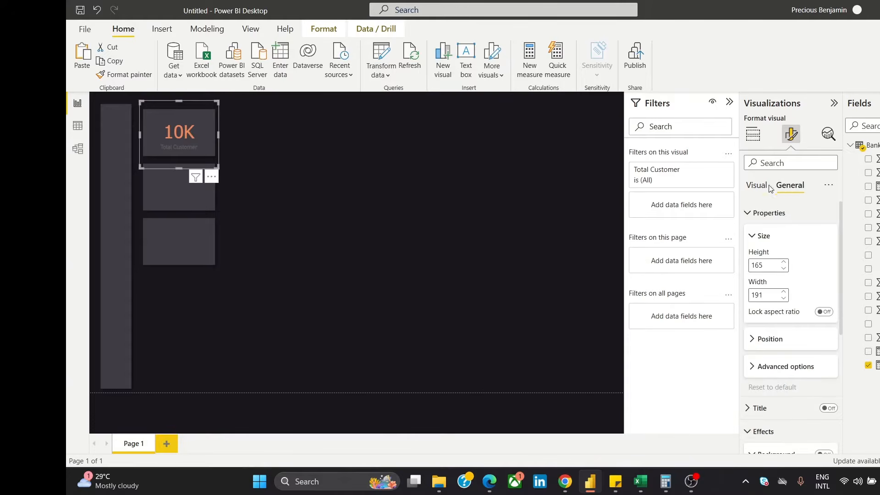
pyautogui.click(759, 188)
pyautogui.click(748, 214)
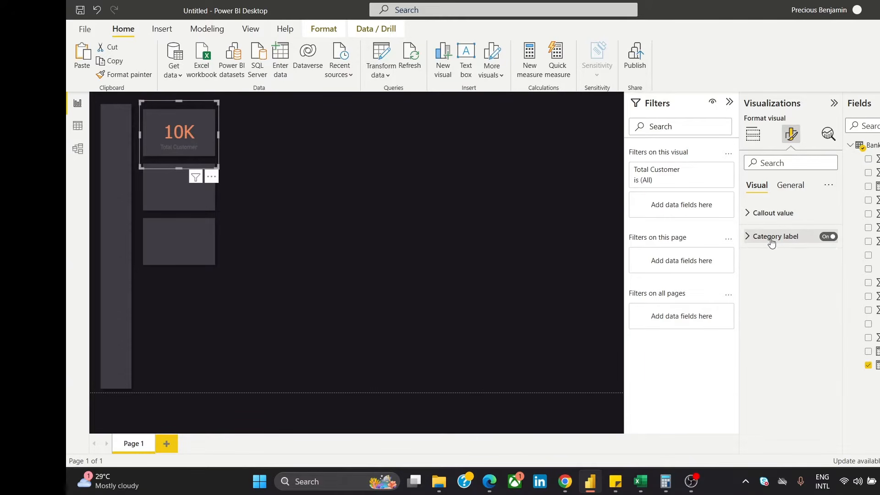
pyautogui.click(772, 238)
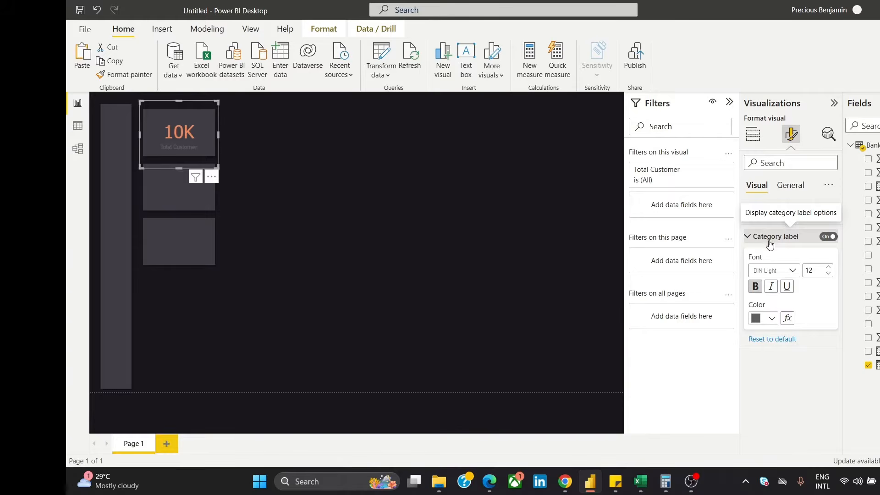
pyautogui.click(757, 319)
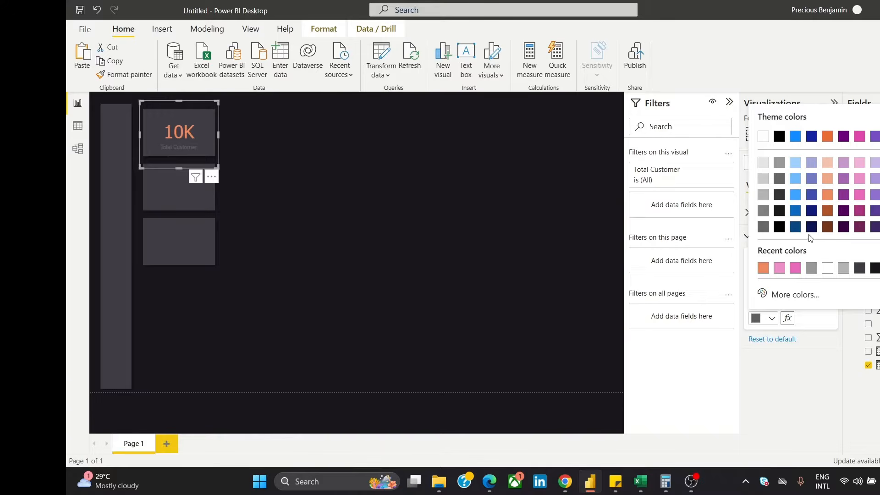
pyautogui.click(762, 137)
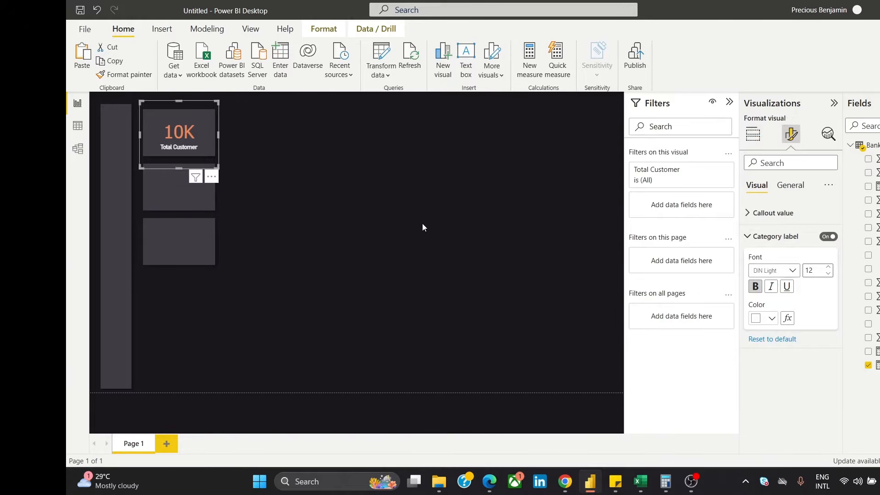
pyautogui.click(410, 231)
# Select the Total Customer card with the two lower grey rectangles and move them down the page together
pyautogui.click(173, 146)
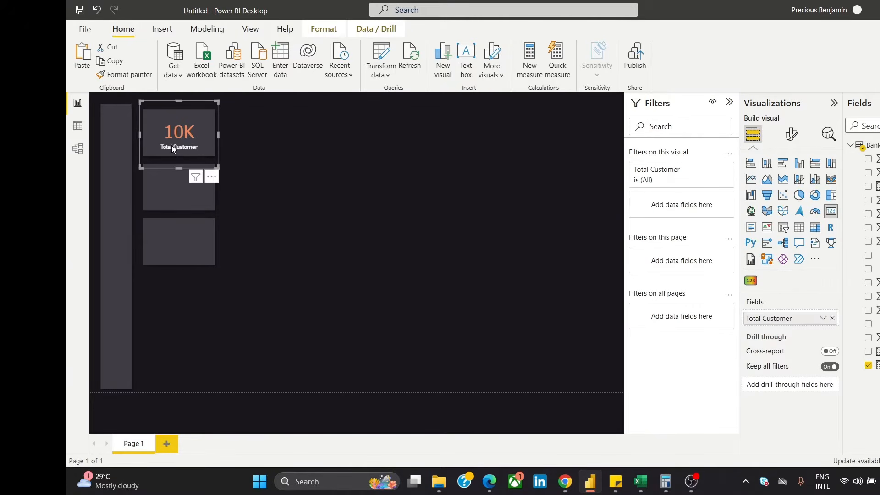
pyautogui.keyDown('ctrl'); pyautogui.click(161, 185); pyautogui.keyUp('ctrl')
pyautogui.keyDown('ctrl'); pyautogui.click(167, 238); pyautogui.keyUp('ctrl')
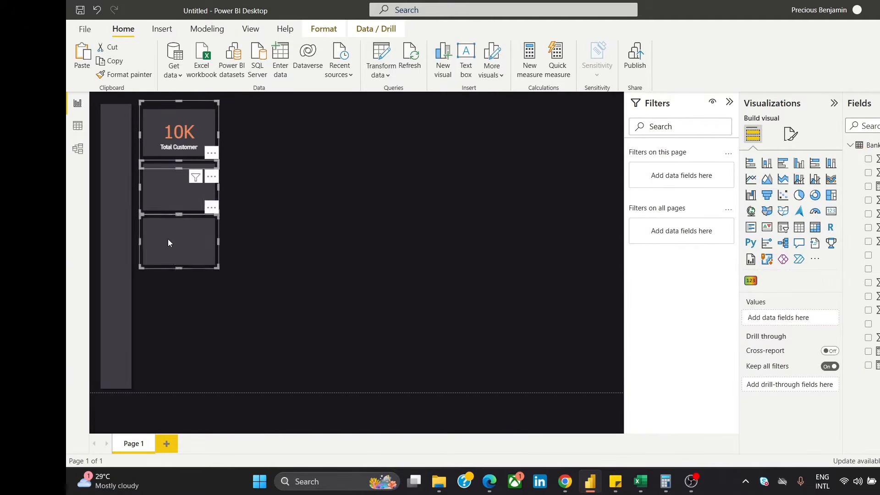
pyautogui.press('Down')
pyautogui.press('Down')
pyautogui.press('Down')
pyautogui.press('Down')
pyautogui.press('Down')
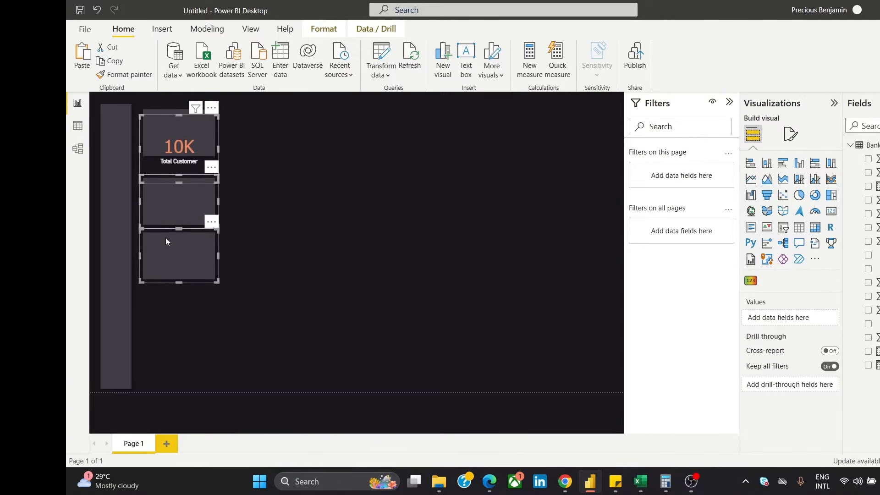
pyautogui.press('Down')
pyautogui.press('Down')
pyautogui.press('Down')
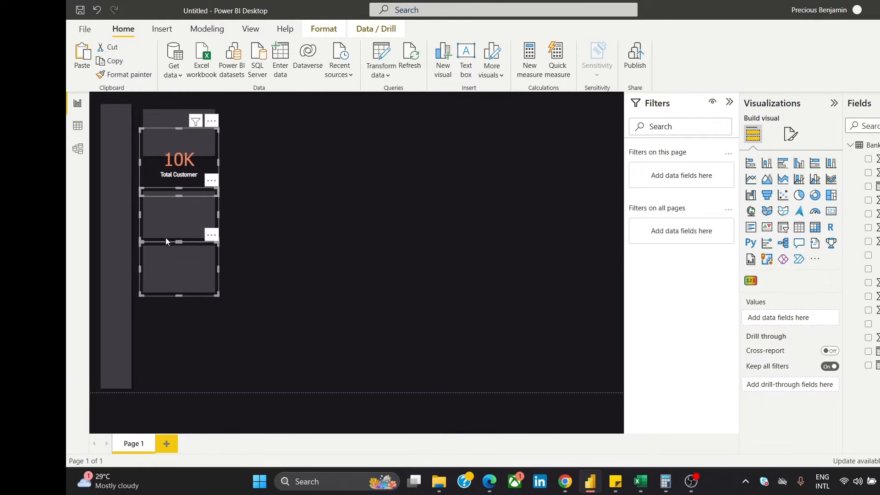
pyautogui.click(343, 165)
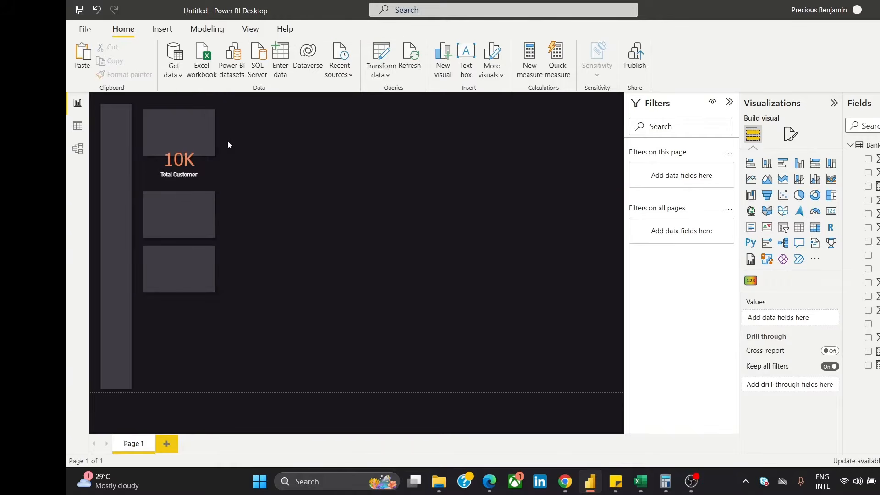
# Move the topmost grey rectangle down so it sits behind the Total Customer card
pyautogui.click(201, 135)
pyautogui.click(161, 114)
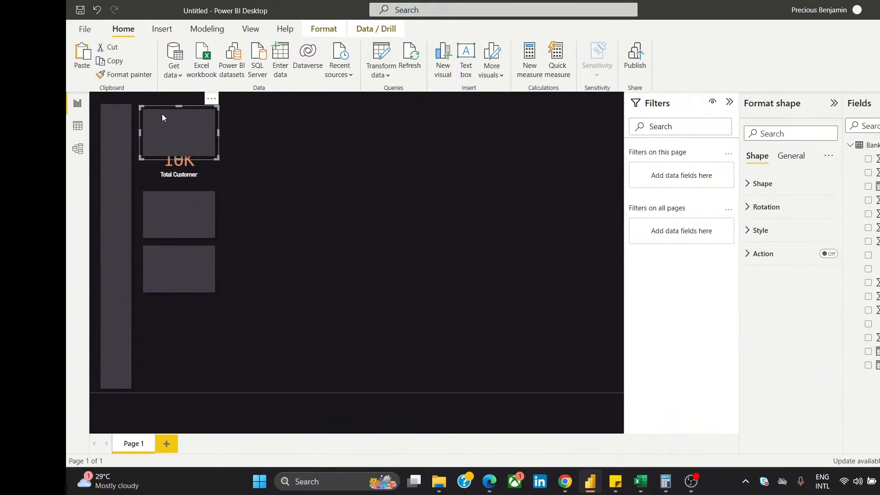
pyautogui.press('Down')
pyautogui.press('Down')
pyautogui.press('Down')
pyautogui.press('Down')
pyautogui.press('Down')
pyautogui.press('Down')
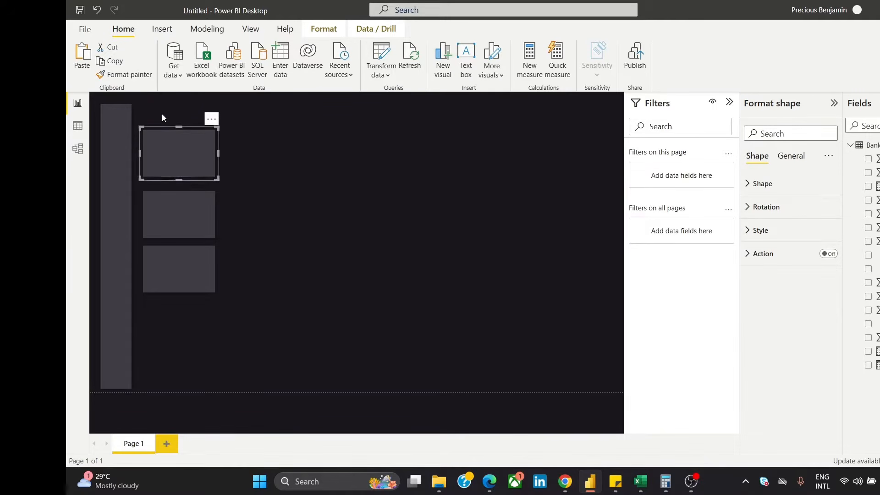
pyautogui.click(427, 161)
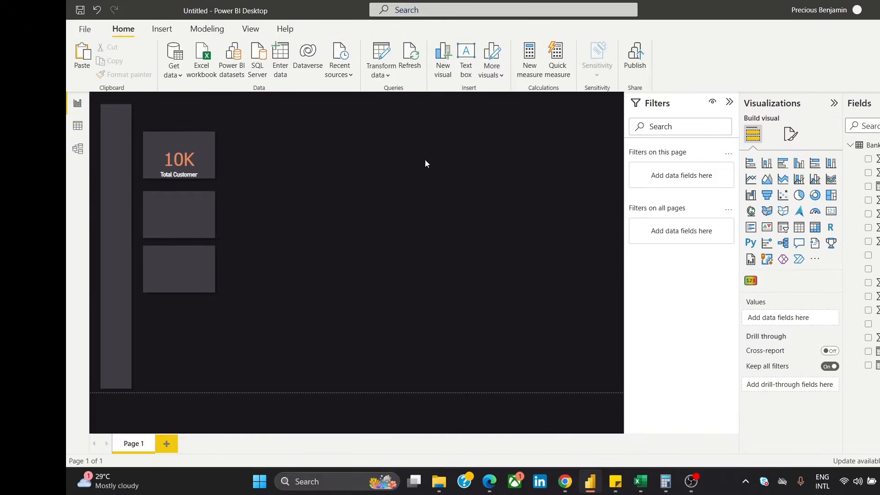
# Reduce the Total Customer card's height from its lower edge to match the topmost grey rectangle
pyautogui.click(194, 164)
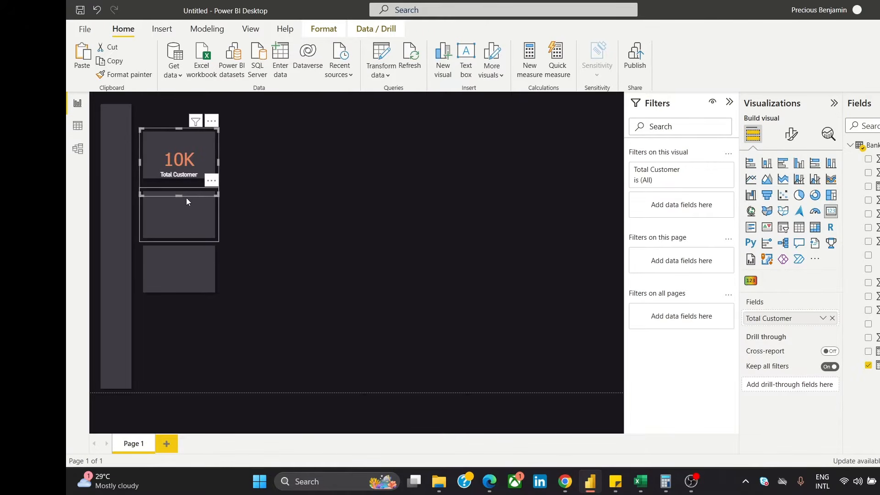
pyautogui.moveTo(186, 196); pyautogui.dragTo(178, 185)
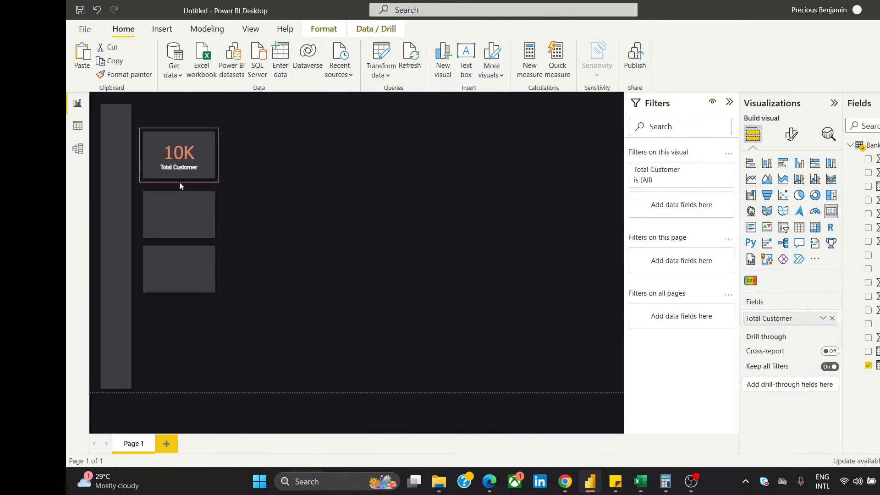
pyautogui.click(238, 173)
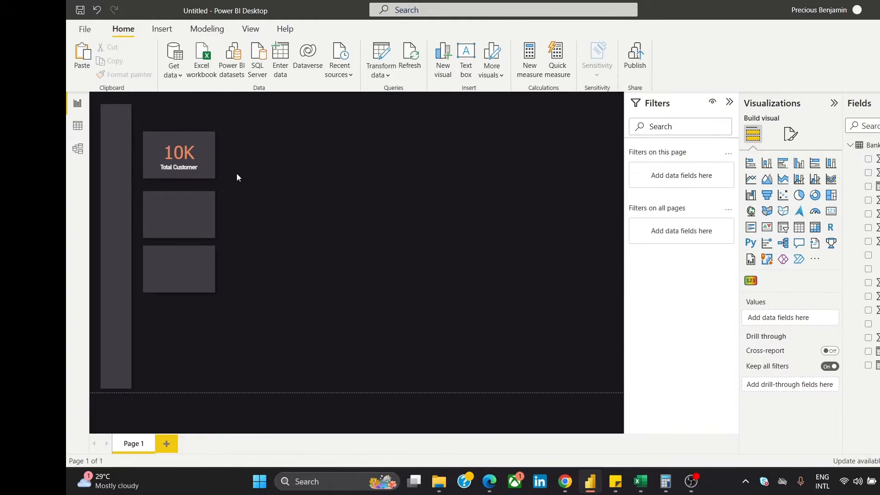
pyautogui.click(204, 172)
pyautogui.click(260, 156)
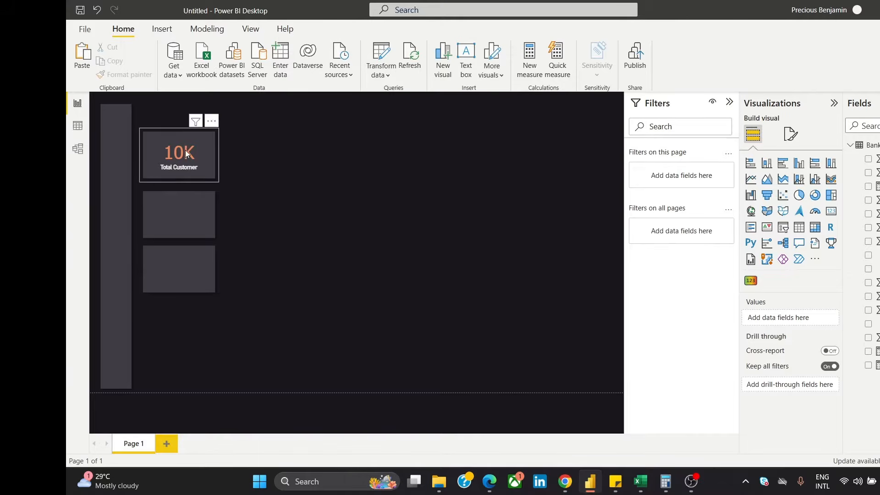
# Select the two lower grey rectangles and nudge them down the page together
pyautogui.moveTo(190, 261); pyautogui.dragTo(138, 132)
pyautogui.press('Down')
pyautogui.press('Down')
pyautogui.press('Down')
pyautogui.press('Down')
pyautogui.press('Down')
pyautogui.press('Down')
pyautogui.press('Down')
pyautogui.press('Down')
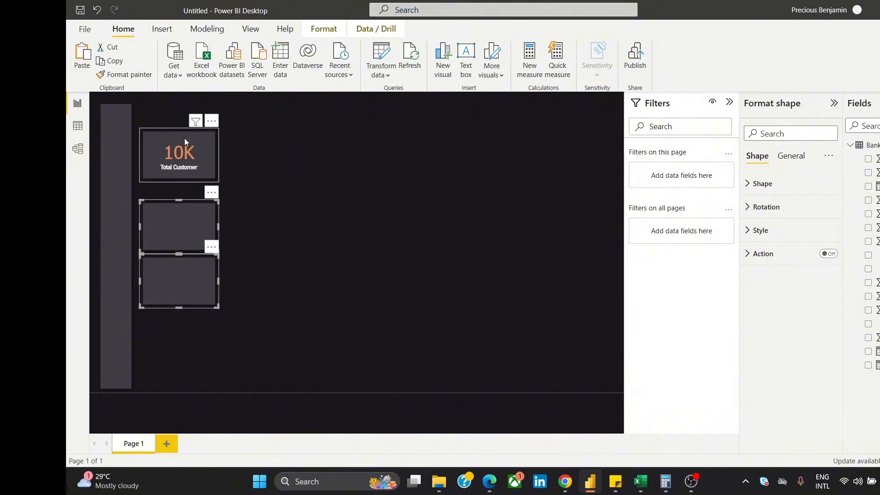
# Lower the topmost grey rectangle to just above the other two and place the slightly enlarged Total Customer card back over it
pyautogui.click(188, 149)
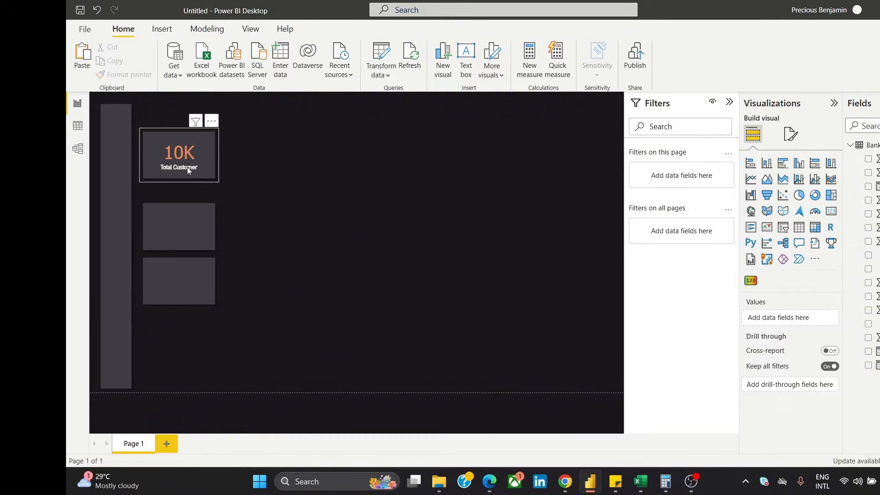
pyautogui.moveTo(189, 156); pyautogui.dragTo(279, 176)
pyautogui.moveTo(171, 155); pyautogui.dragTo(171, 173)
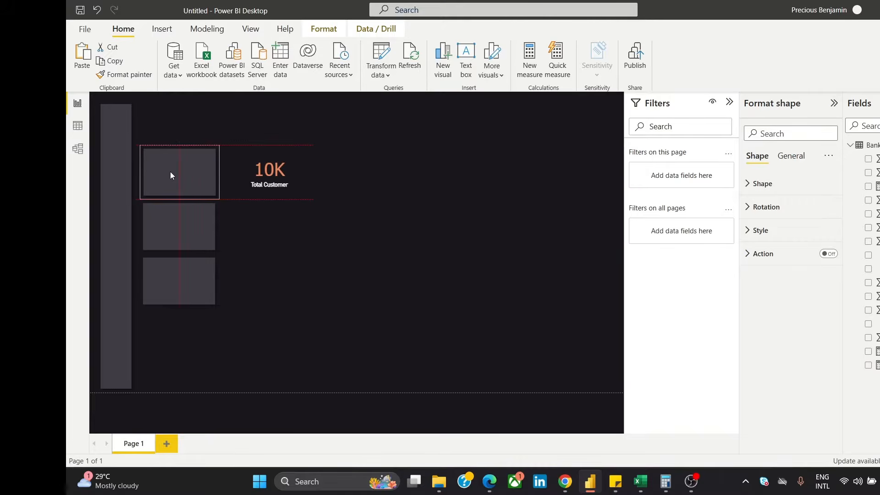
pyautogui.click(264, 173)
pyautogui.moveTo(309, 196); pyautogui.dragTo(314, 202)
pyautogui.moveTo(277, 171); pyautogui.dragTo(184, 168)
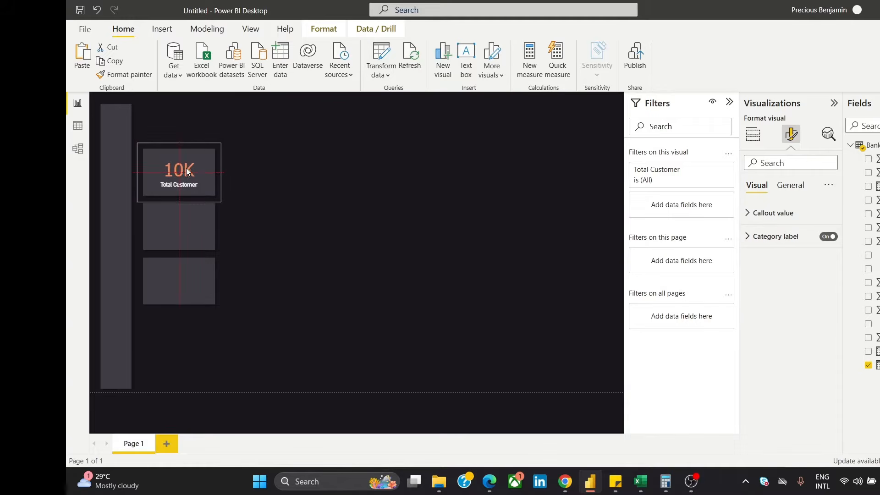
pyautogui.click(360, 139)
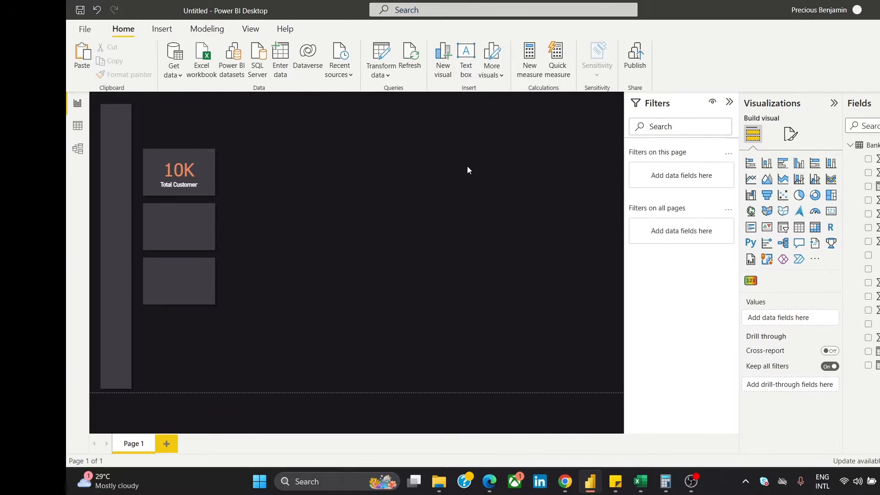
pyautogui.click(436, 65)
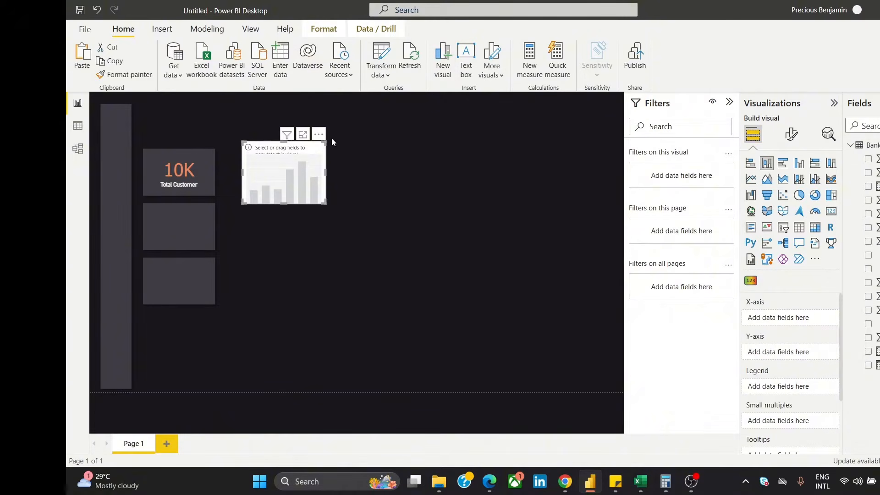
pyautogui.click(319, 134)
pyautogui.click(351, 146)
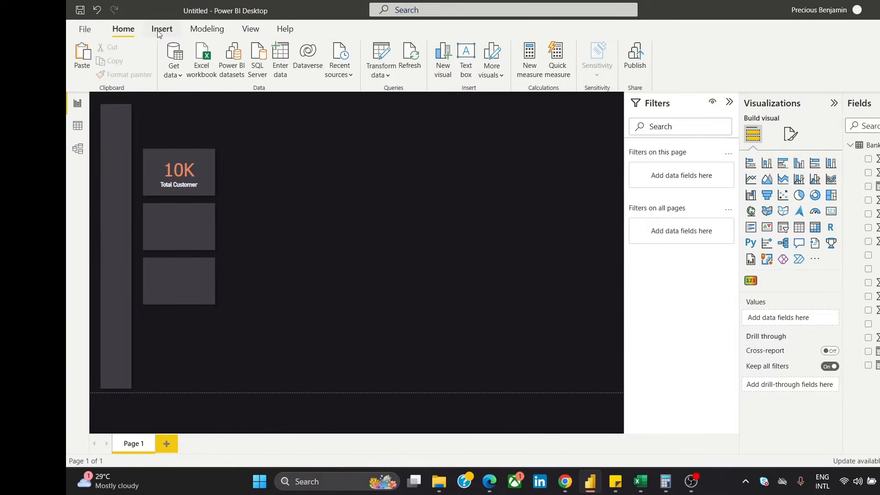
# Insert a text box beside the Total Customer card and widen it to about twice its width
pyautogui.click(162, 29)
pyautogui.click(438, 57)
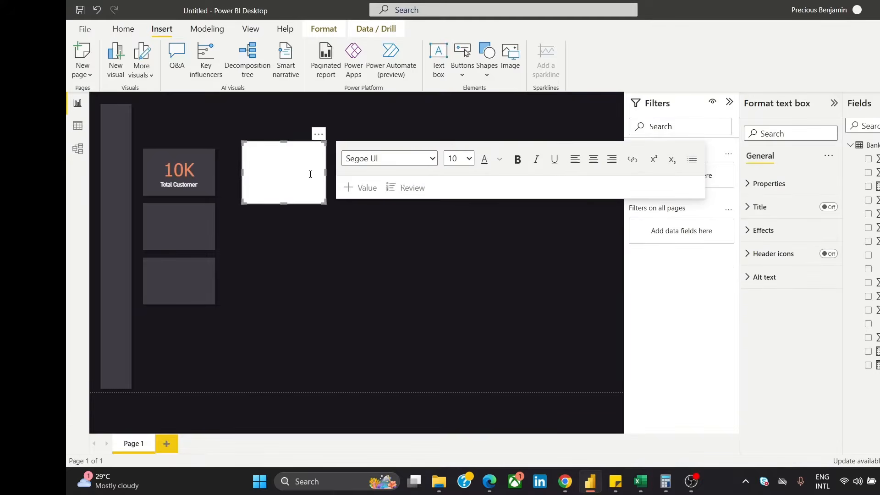
pyautogui.moveTo(325, 170); pyautogui.dragTo(422, 170)
# Enter the report title "Customer Churn Analysis for TekUp 2025" in the text box
pyautogui.click(269, 174)
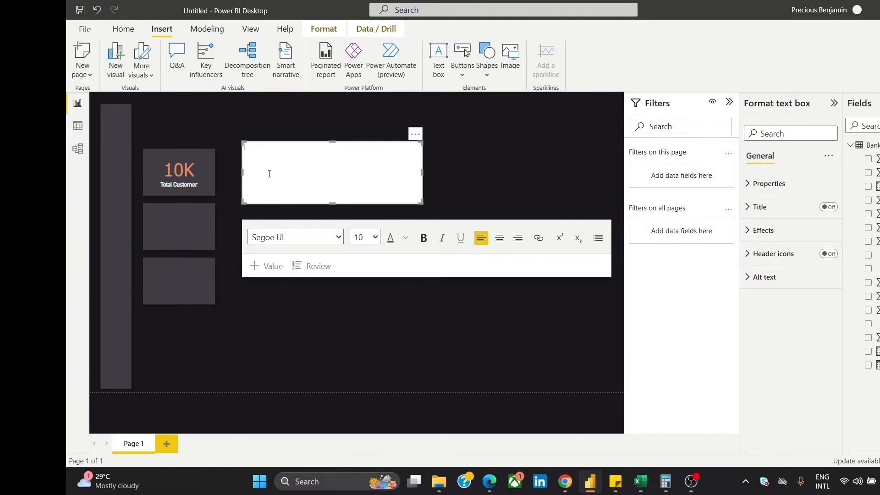
pyautogui.write('Customer Ch')
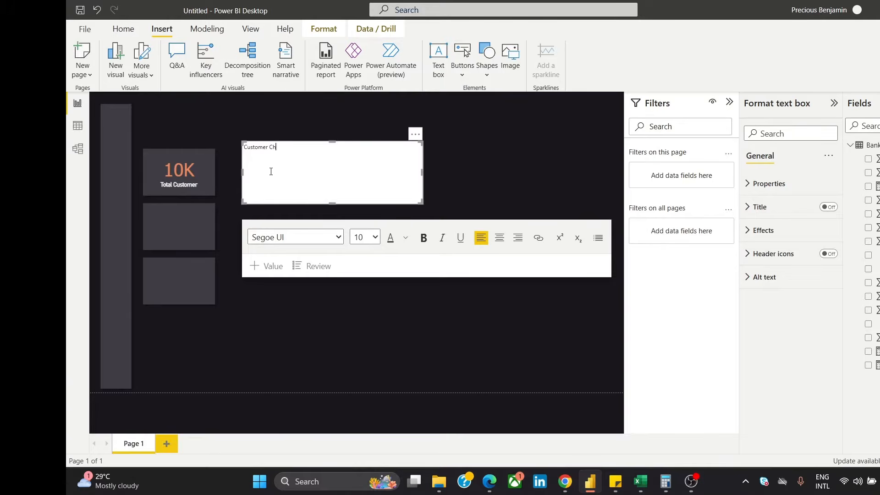
pyautogui.write('urn Aanlysi')
pyautogui.write('naly')
pyautogui.write('sis ')
pyautogui.write('fo')
pyautogui.write('r TekU')
pyautogui.write('p ')
pyautogui.write('2025')
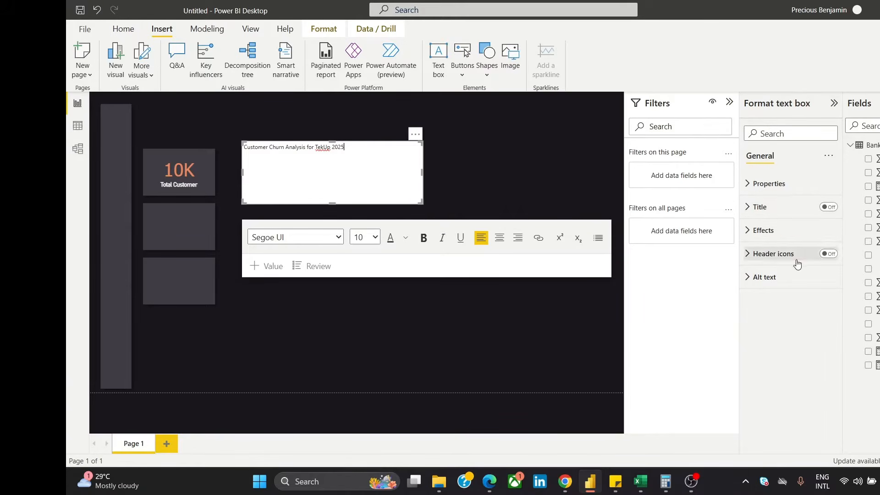
# Turn off the text box's background and set the title text colour to white
pyautogui.click(765, 232)
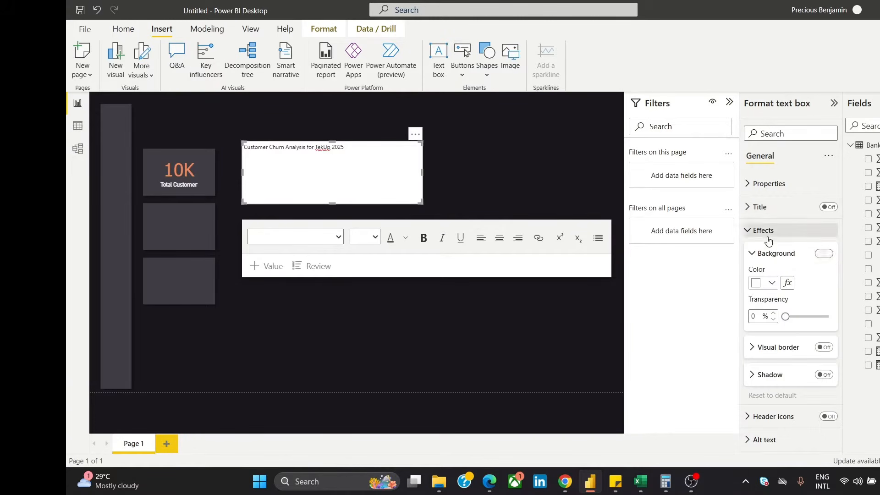
pyautogui.click(827, 254)
pyautogui.click(314, 149)
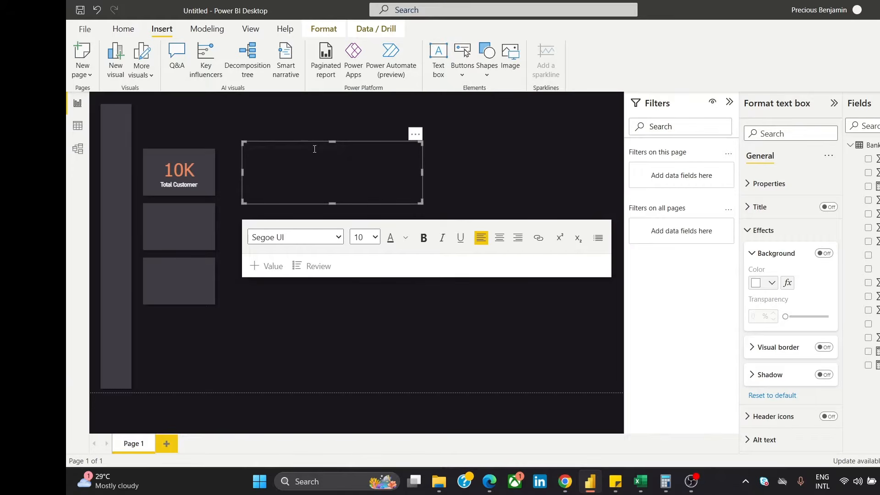
pyautogui.hotkey('ctrl', 'a')
pyautogui.click(404, 241)
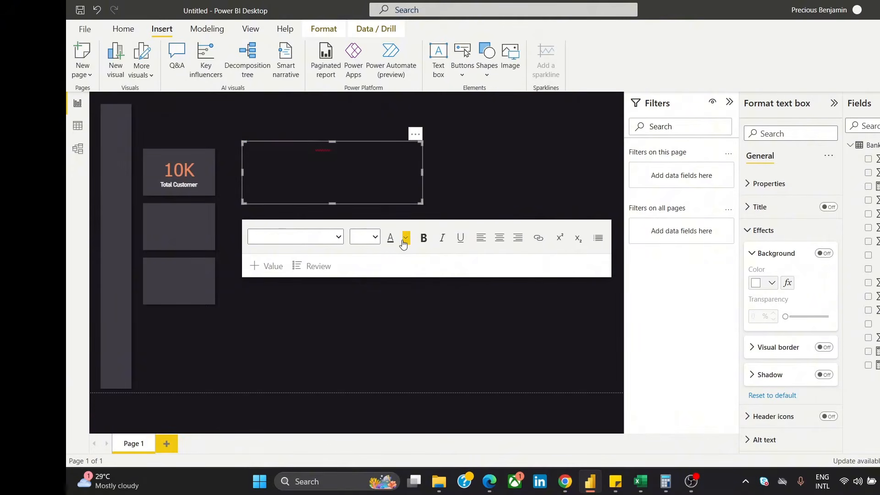
pyautogui.click(414, 279)
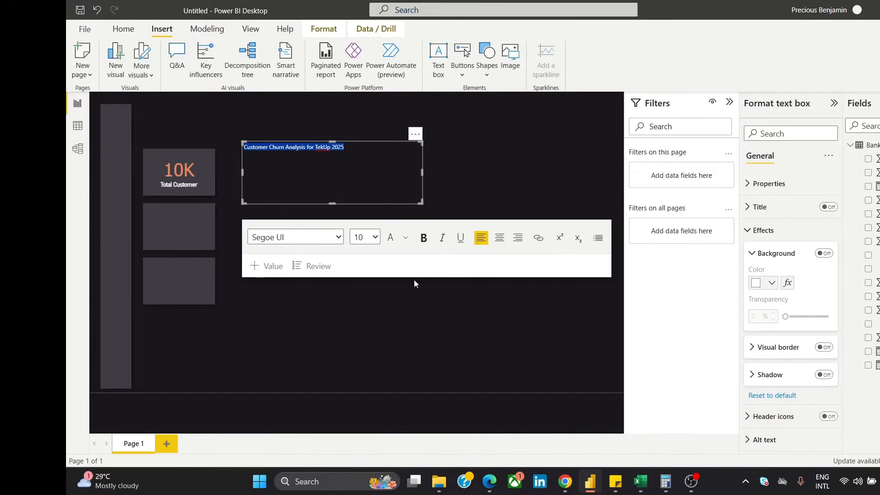
# Shrink the title text box to a shallow, narrower strip and set the title's font size to 20
pyautogui.moveTo(332, 203); pyautogui.dragTo(328, 161)
pyautogui.moveTo(422, 151); pyautogui.dragTo(396, 149)
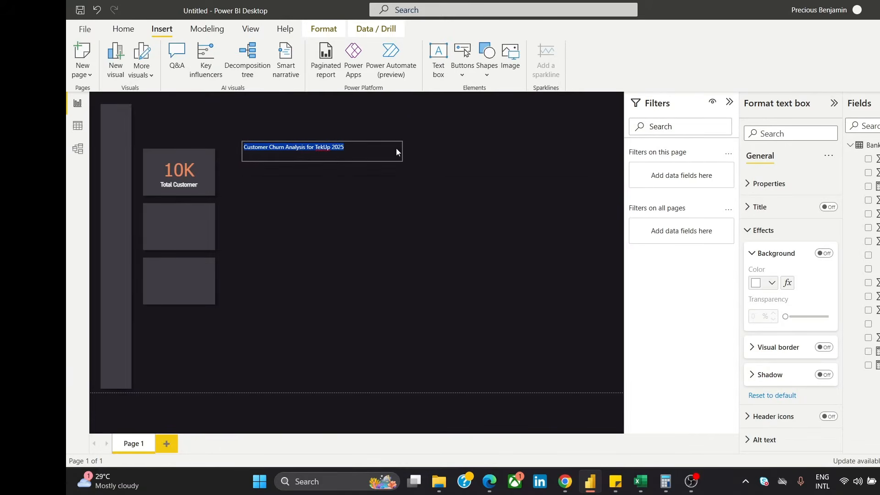
pyautogui.click(349, 148)
pyautogui.hotkey('ctrl', 'a')
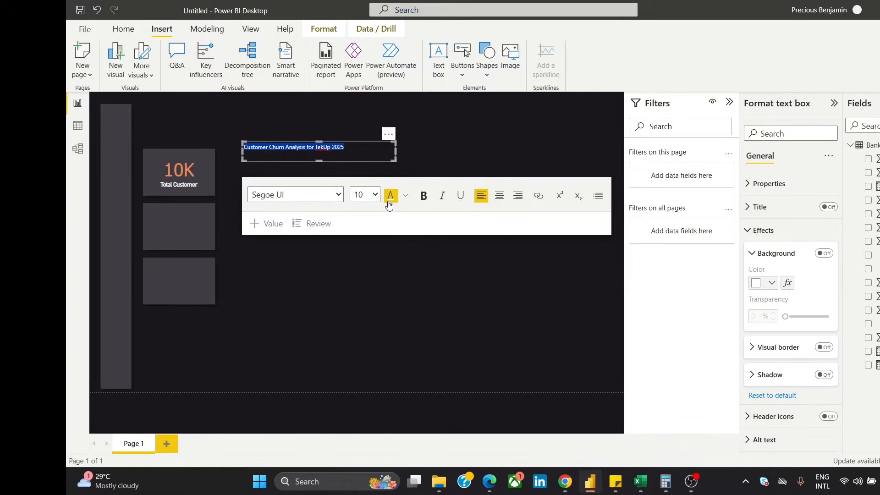
pyautogui.click(375, 195)
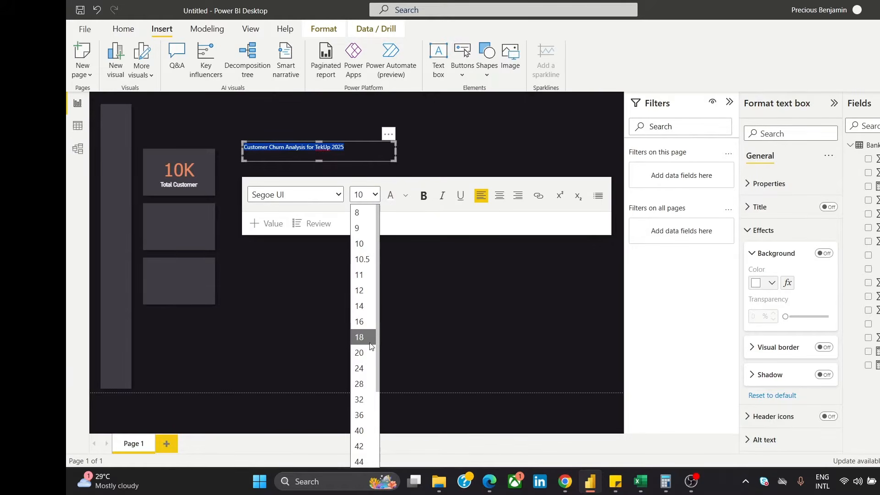
pyautogui.click(359, 353)
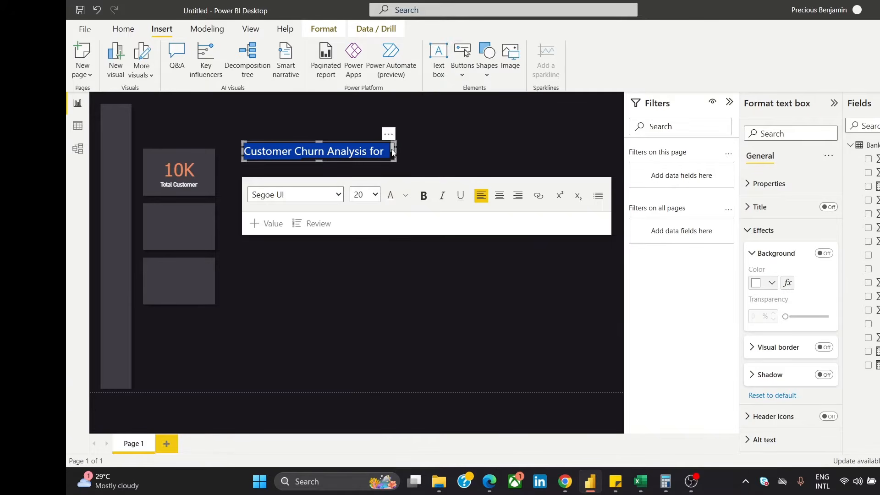
# Widen the title text box so its full text fits on one line, and move it above the Total Customer card
pyautogui.moveTo(393, 153); pyautogui.dragTo(454, 150)
pyautogui.click(383, 269)
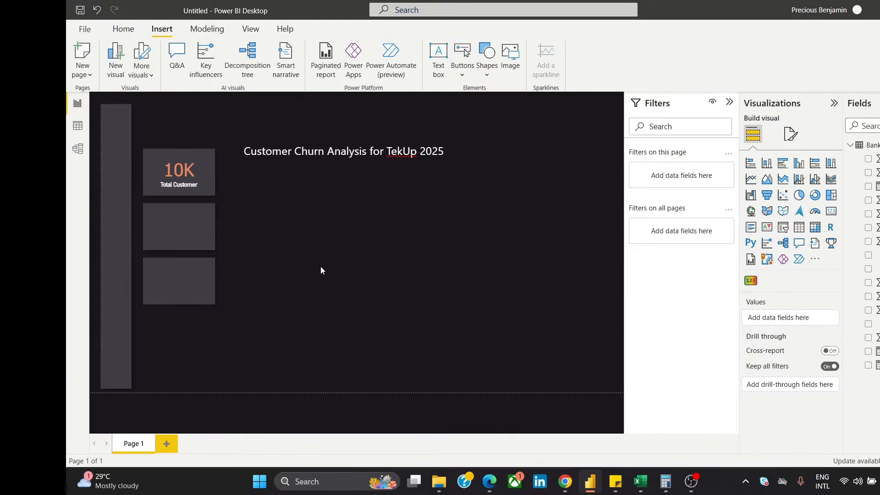
pyautogui.click(362, 153)
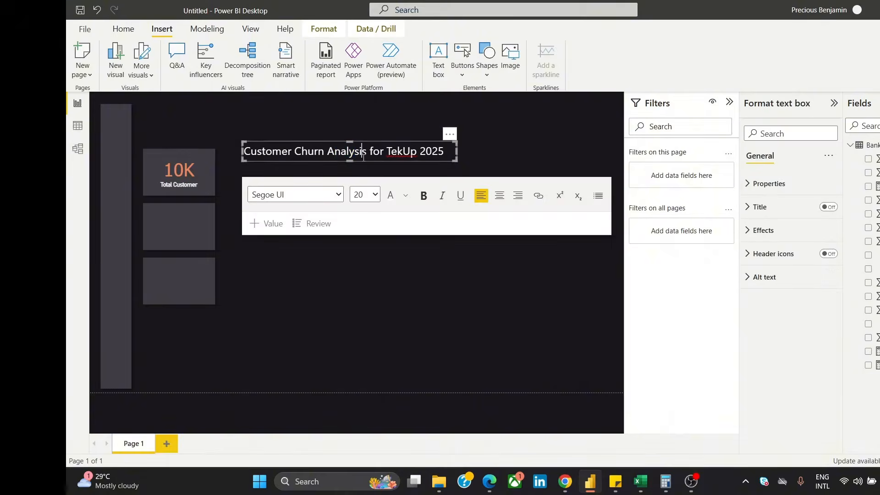
pyautogui.moveTo(365, 161); pyautogui.dragTo(262, 128)
pyautogui.click(312, 292)
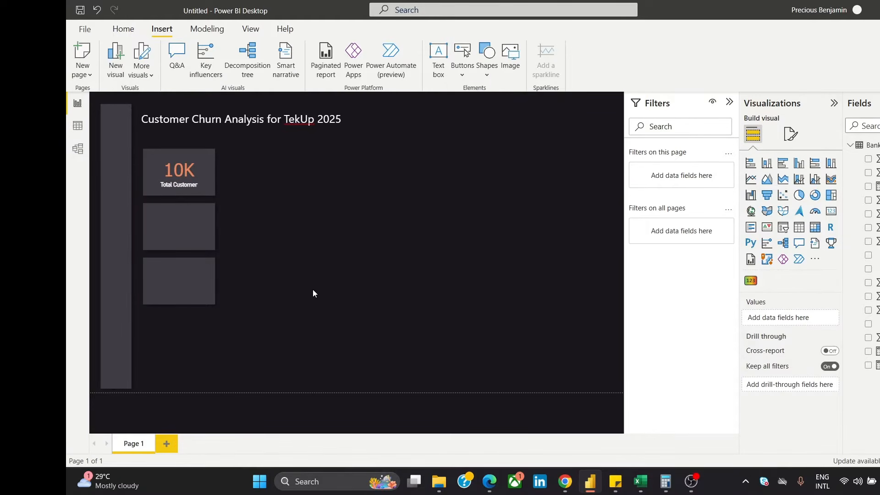
# Break the title before "TekUp 2025" onto a second line and make the text box tall enough for both lines
pyautogui.click(284, 119)
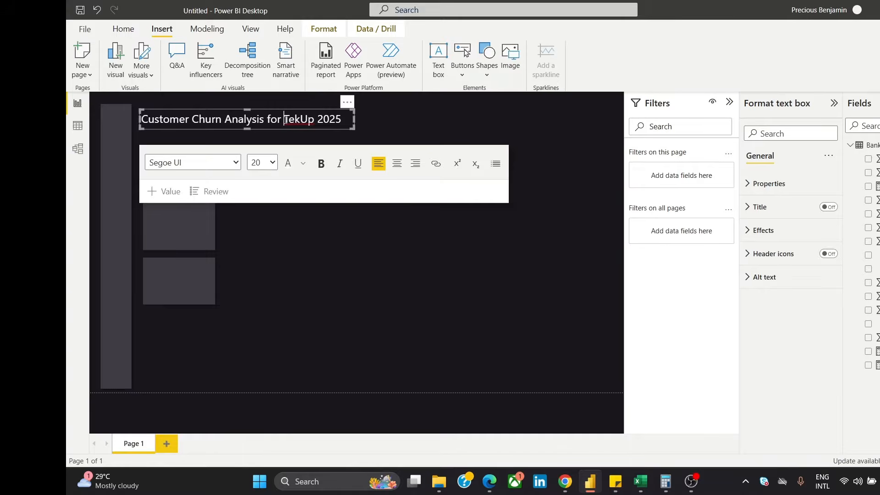
pyautogui.hotkey('shift', 'Home')
pyautogui.press('BackSpace')
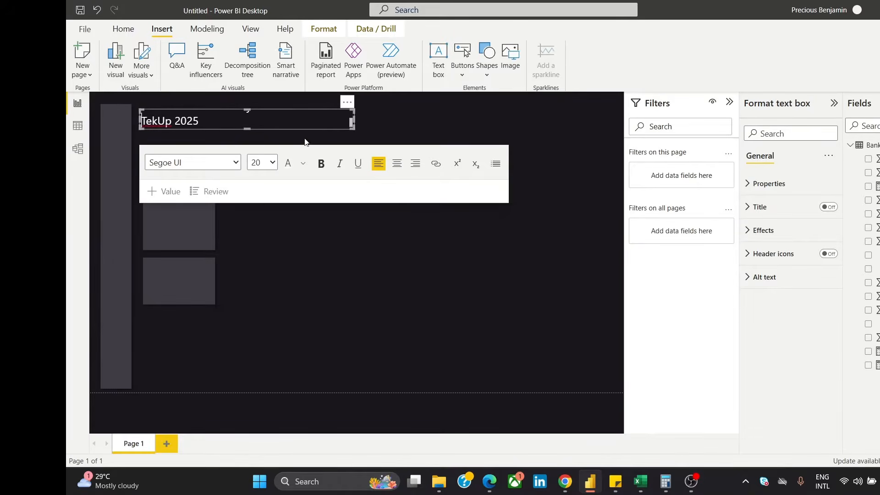
pyautogui.hotkey('ctrl', 'z')
pyautogui.click(249, 144)
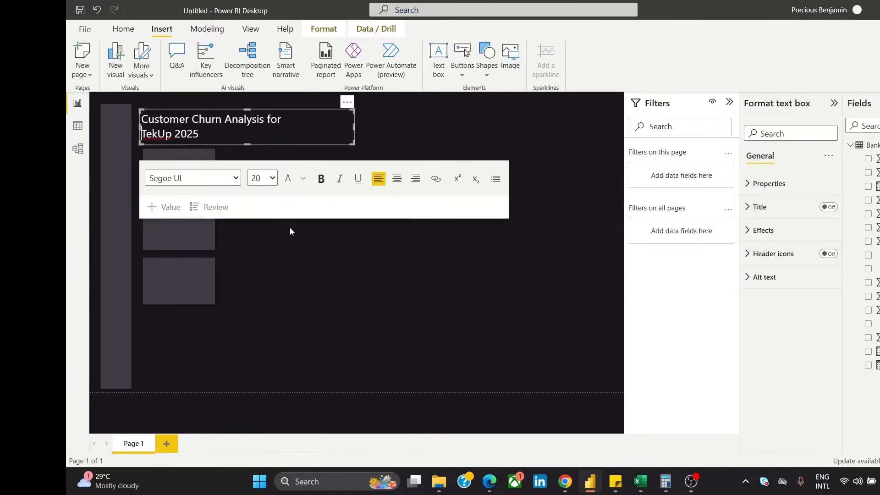
# Narrow the title text box to fit its two lines and nudge it slightly upward
pyautogui.click(293, 276)
pyautogui.click(239, 114)
pyautogui.moveTo(353, 126); pyautogui.dragTo(314, 126)
pyautogui.click(248, 246)
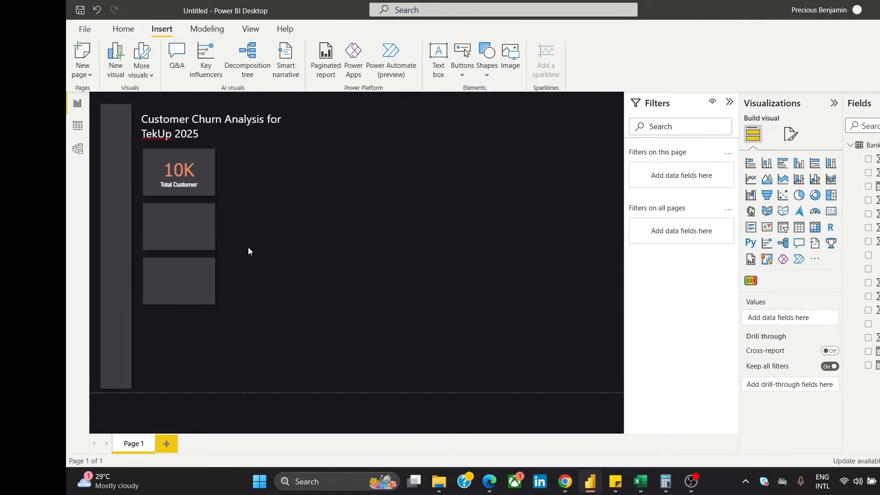
pyautogui.click(244, 119)
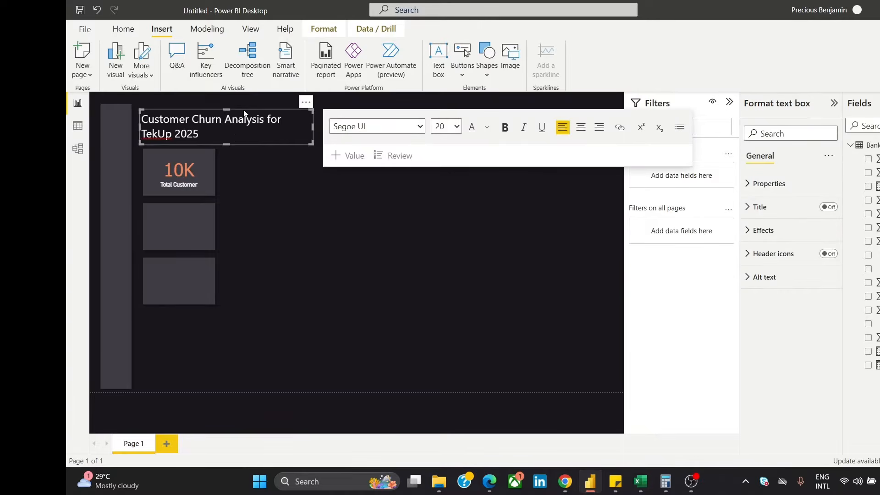
pyautogui.moveTo(245, 114); pyautogui.dragTo(246, 110)
pyautogui.click(255, 258)
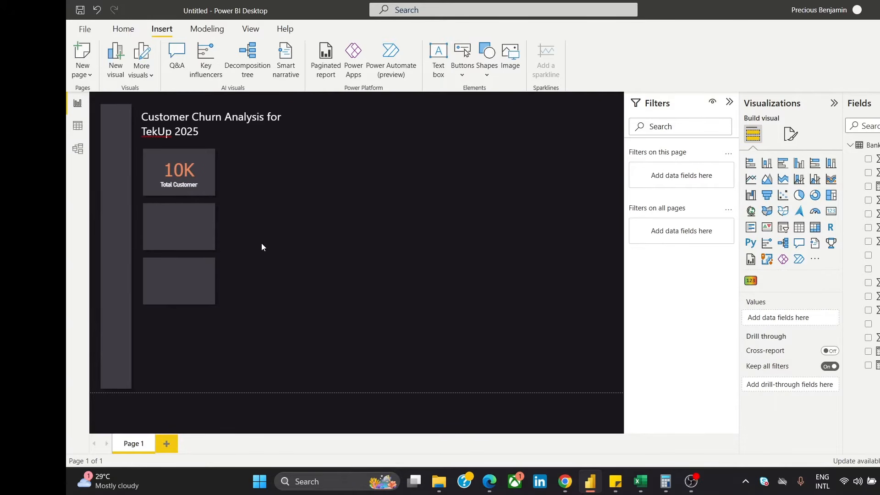
# Set the font size of the whole title text to 18
pyautogui.click(223, 122)
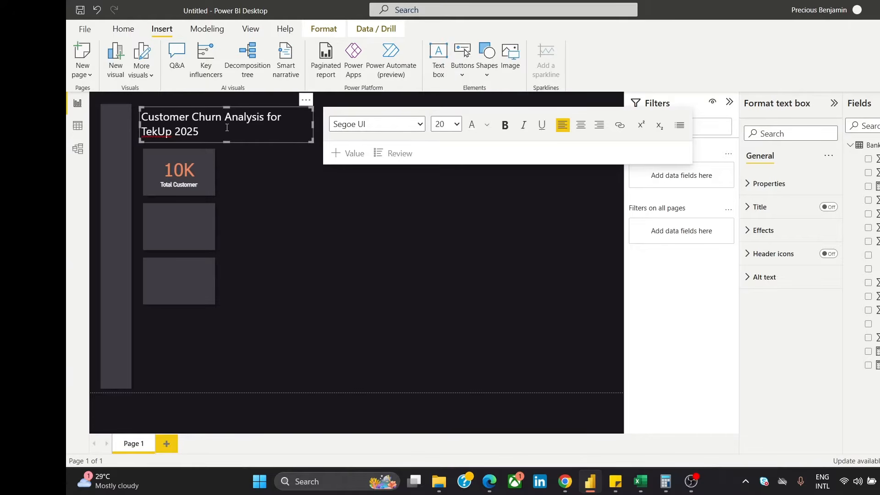
pyautogui.click(196, 132)
pyautogui.hotkey('ctrl', 'a')
pyautogui.click(456, 124)
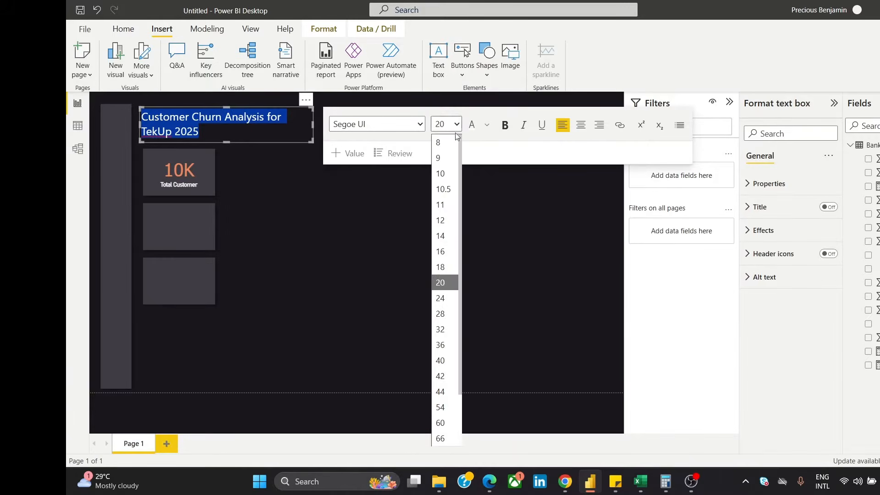
pyautogui.click(440, 252)
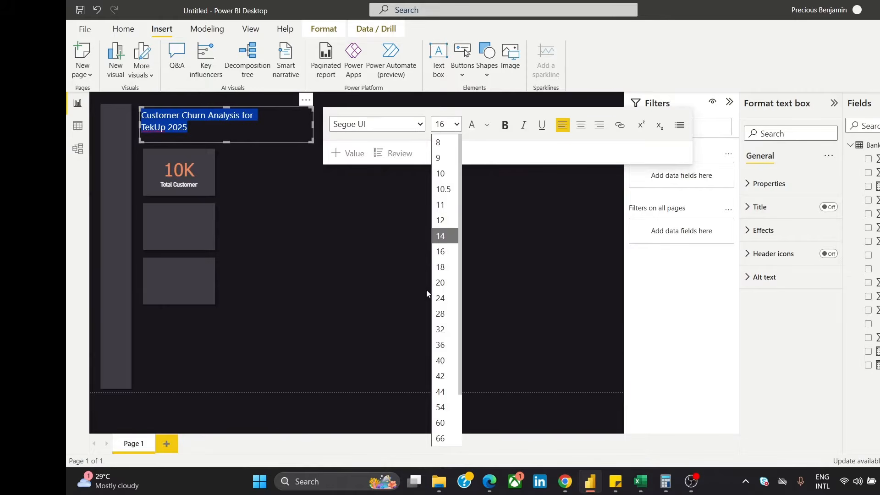
pyautogui.click(440, 267)
pyautogui.click(342, 288)
# Remove the line break before "TekUp" and widen the text box so the title fits on one line
pyautogui.click(221, 119)
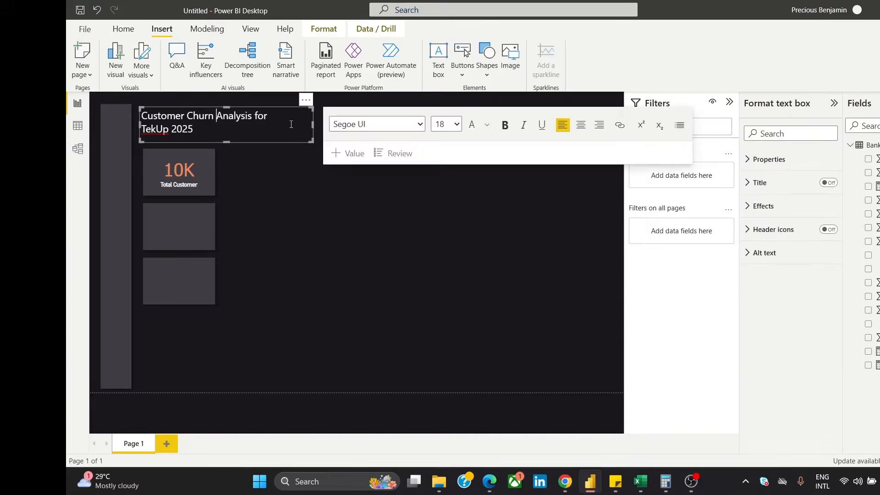
pyautogui.click(144, 129)
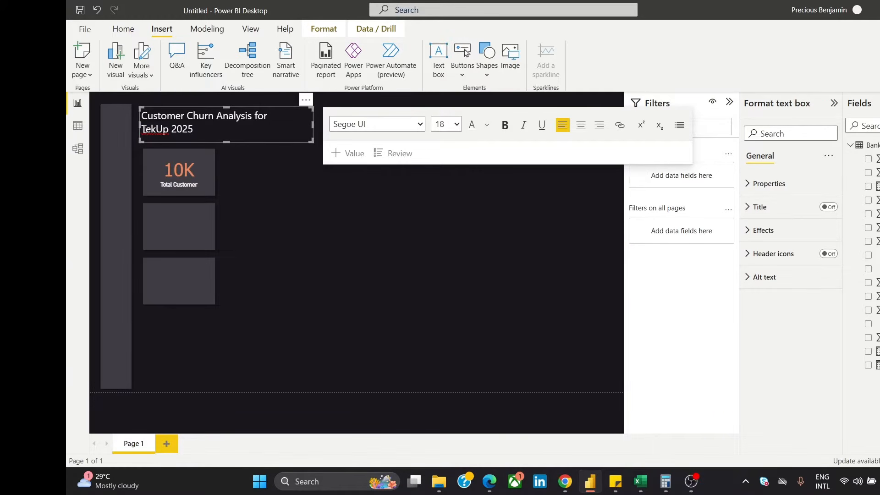
pyautogui.press('Left')
pyautogui.press('BackSpace')
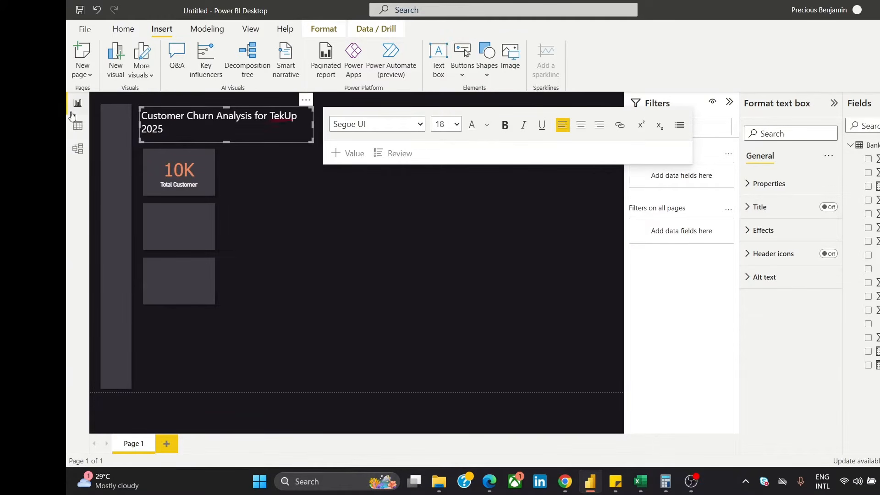
pyautogui.moveTo(314, 125); pyautogui.dragTo(325, 126)
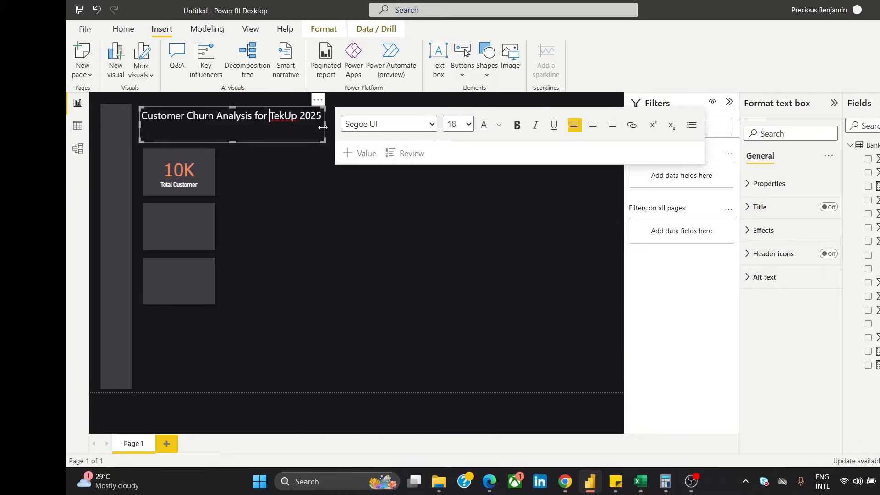
pyautogui.click(304, 188)
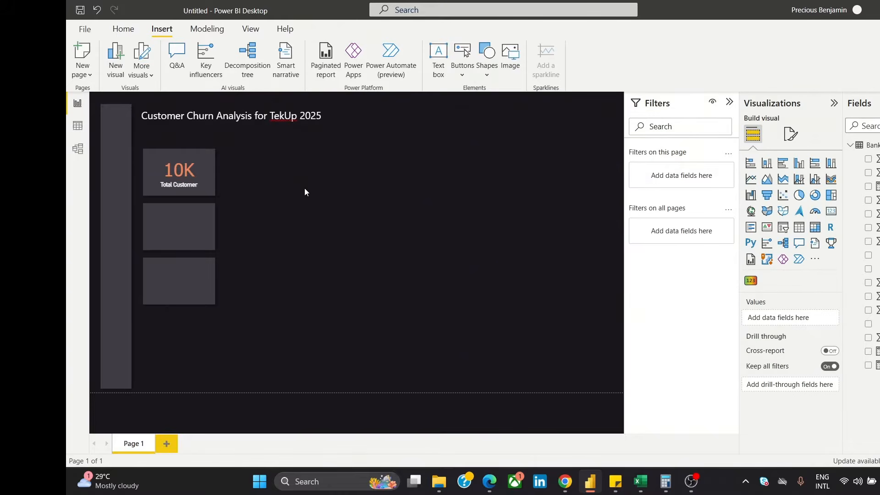
# Reduce the font size of the entire title "Customer Churn Analysis for TekUp 2025" to 16
pyautogui.click(293, 136)
pyautogui.click(289, 147)
pyautogui.tripleClick(292, 119)
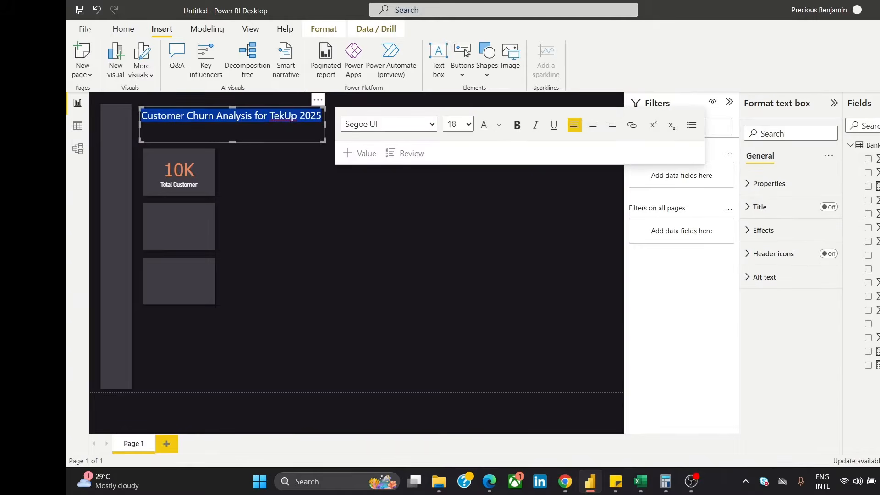
pyautogui.click(468, 124)
pyautogui.click(461, 251)
pyautogui.click(365, 255)
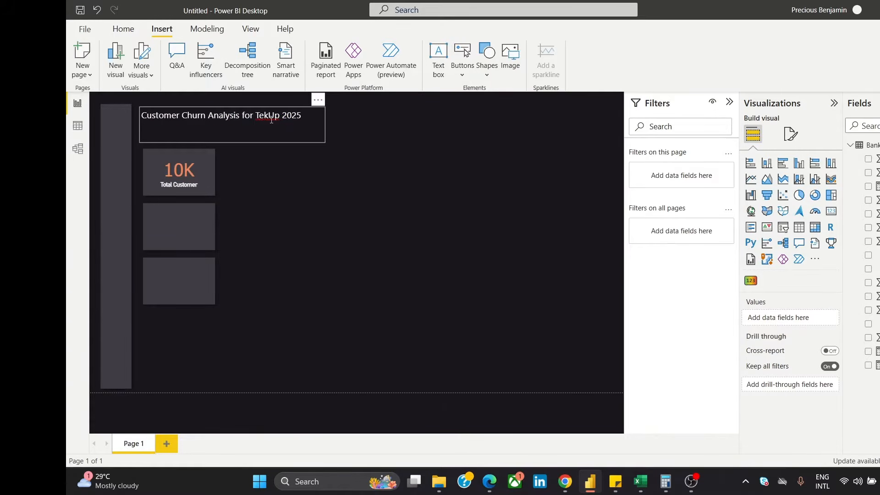
# Remove "for TekUp 2025" from the title, leaving only "Customer Churn Analysis"
pyautogui.click(255, 112)
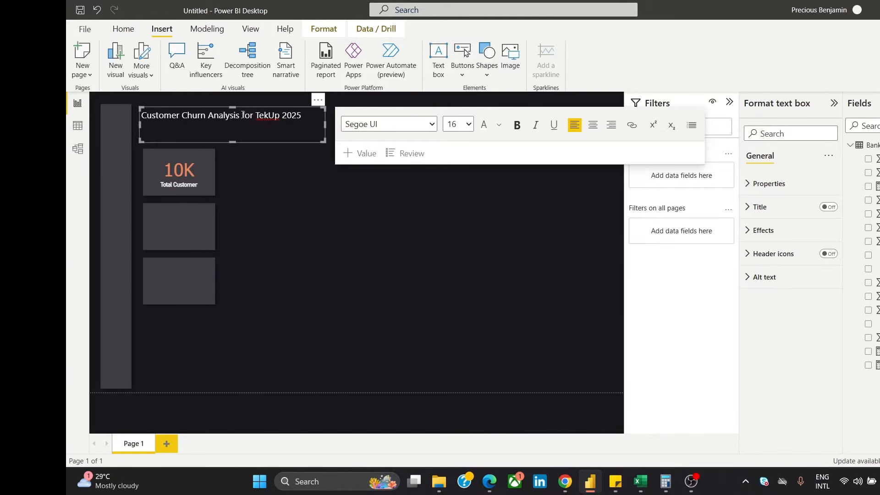
pyautogui.moveTo(243, 114); pyautogui.dragTo(301, 115)
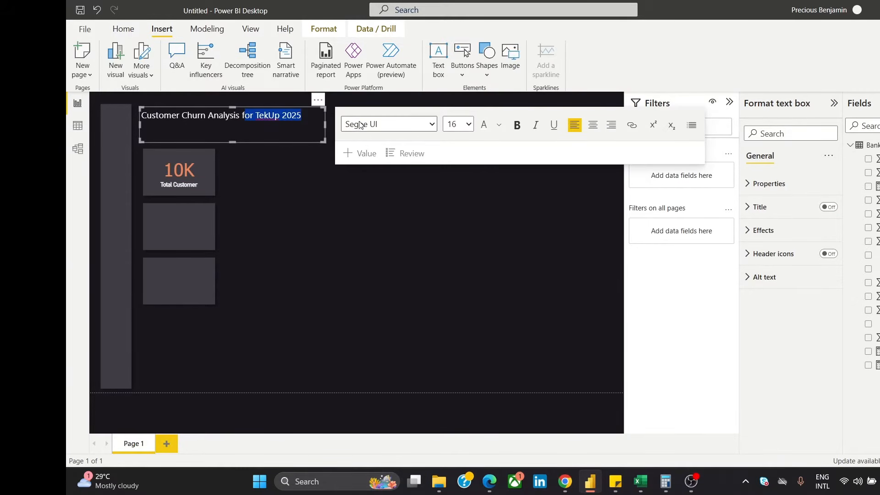
pyautogui.press('BackSpace')
pyautogui.press('BackSpace')
pyautogui.press('BackSpace')
# Format the "Customer Churn Analysis" title in bold at font size 18
pyautogui.hotkey('ctrl', 'a')
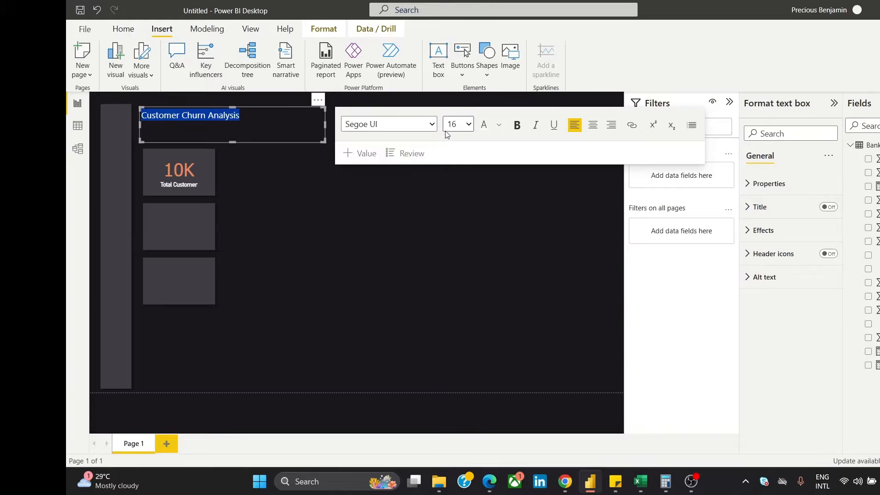
pyautogui.click(469, 124)
pyautogui.click(451, 267)
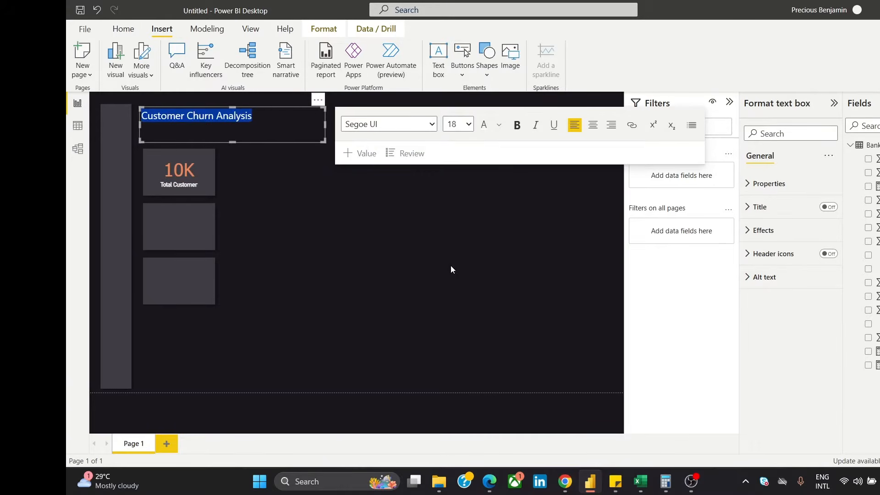
pyautogui.click(516, 125)
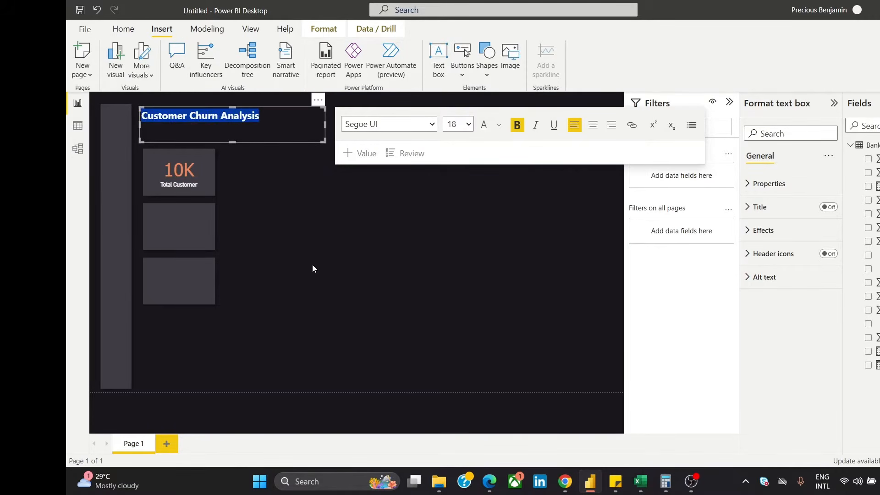
pyautogui.click(312, 268)
pyautogui.click(272, 141)
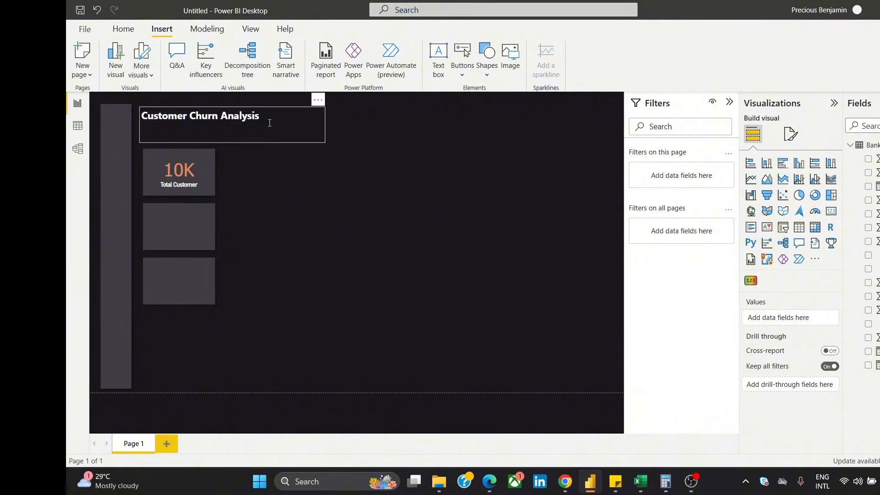
pyautogui.click(306, 281)
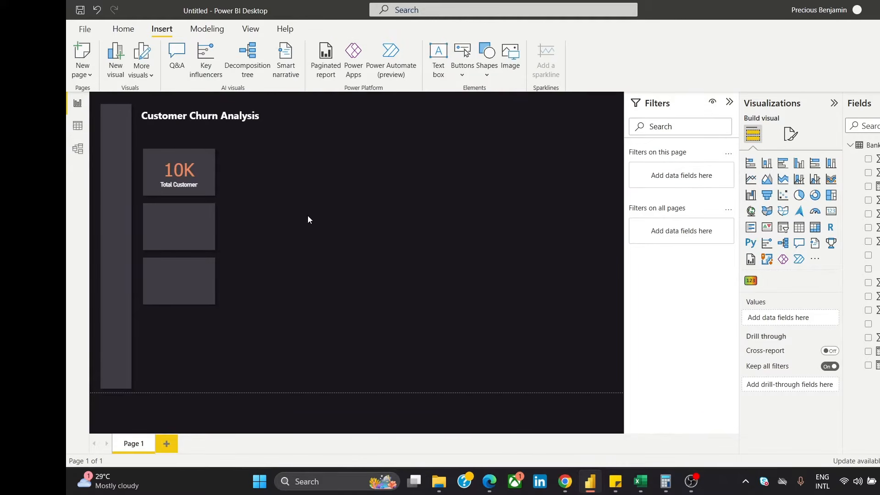
# Append "or TekUp 2025" in regular weight after the bold title text
pyautogui.click(268, 116)
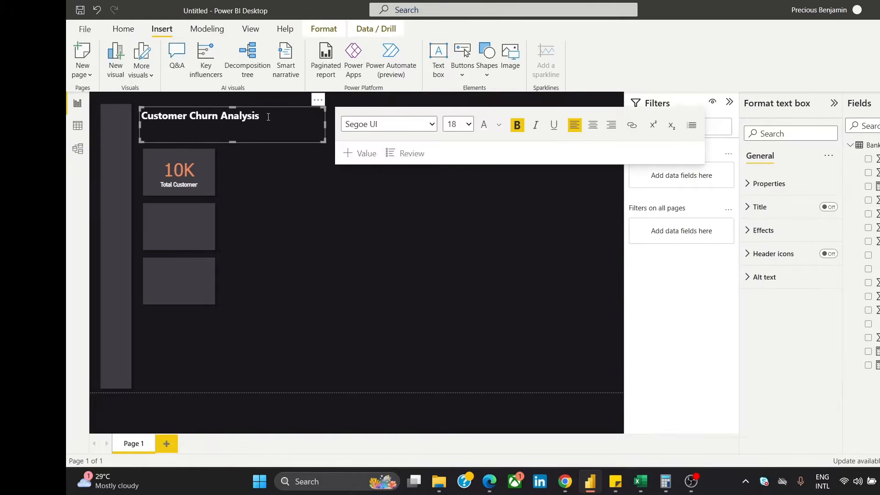
pyautogui.write('or TekUp 2025')
pyautogui.click(273, 178)
# Place the TekUp text on a single line below "Customer Churn Analysis" and correct its first word to "for"
pyautogui.click(282, 116)
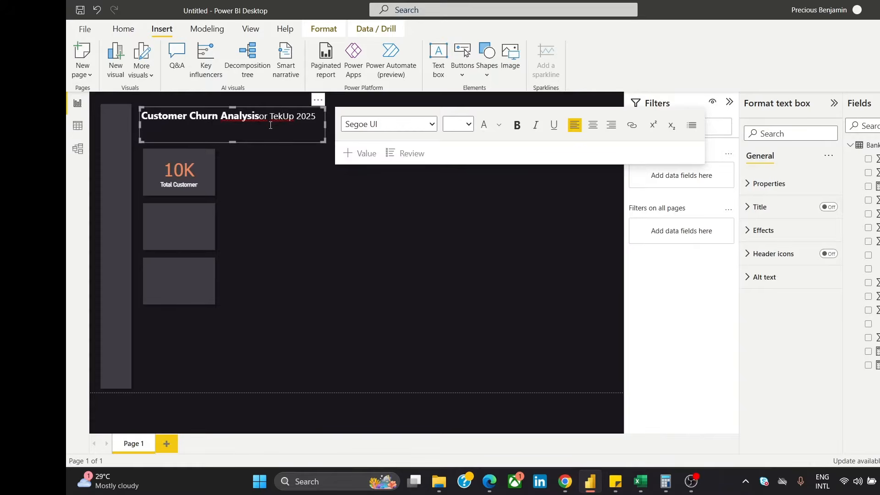
pyautogui.click(273, 120)
pyautogui.click(271, 118)
pyautogui.press('Return')
pyautogui.press('Return')
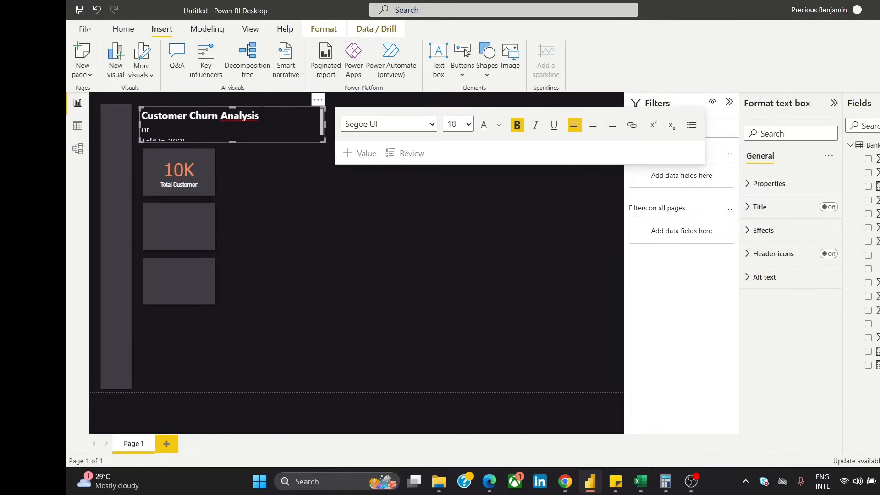
pyautogui.click(151, 133)
pyautogui.click(152, 135)
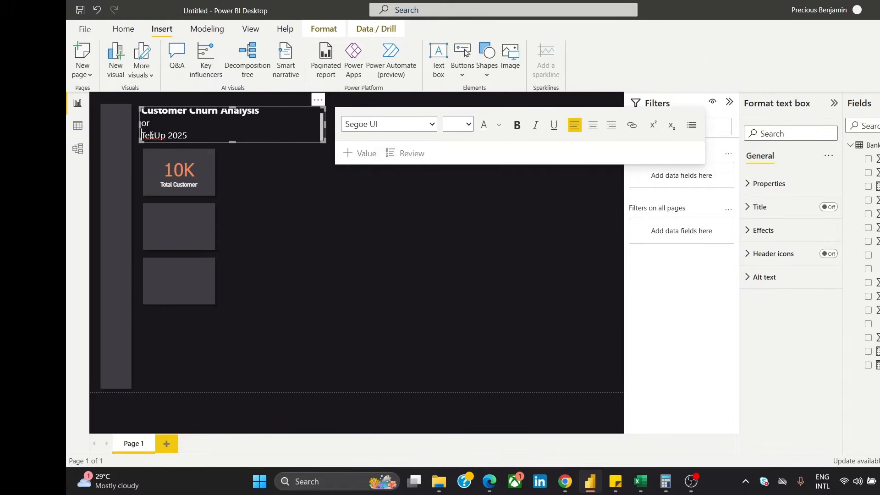
pyautogui.press('Return')
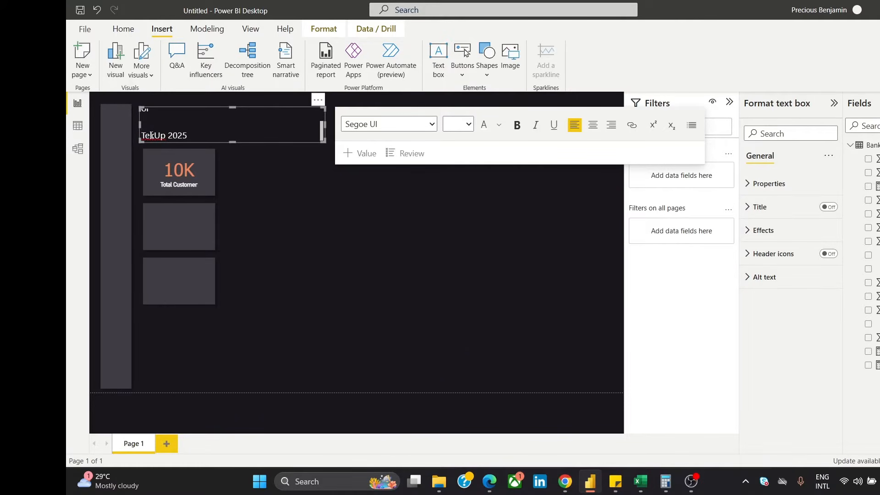
pyautogui.press('BackSpace')
pyautogui.press('BackSpace')
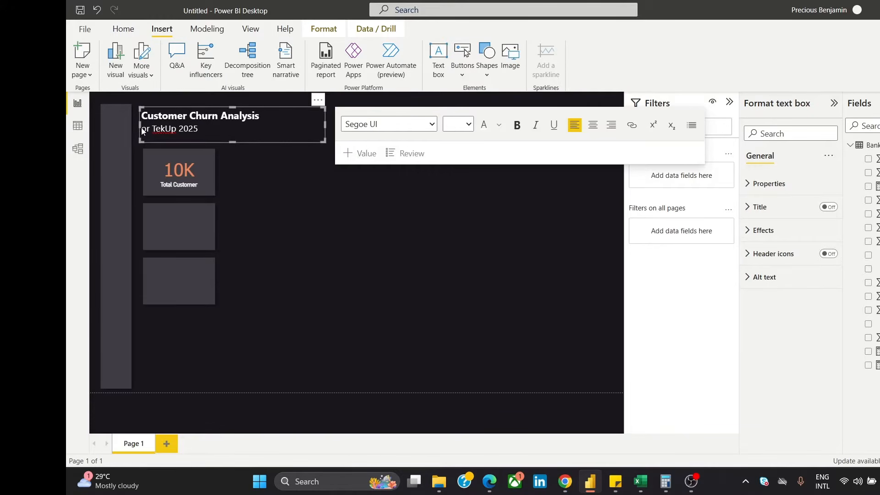
pyautogui.click(144, 130)
pyautogui.write('f')
# Replace "2025" on the title's second line so it reads "for TekUp from Jan 2025 to July 2025"
pyautogui.moveTo(206, 129); pyautogui.dragTo(183, 128)
pyautogui.write('form')
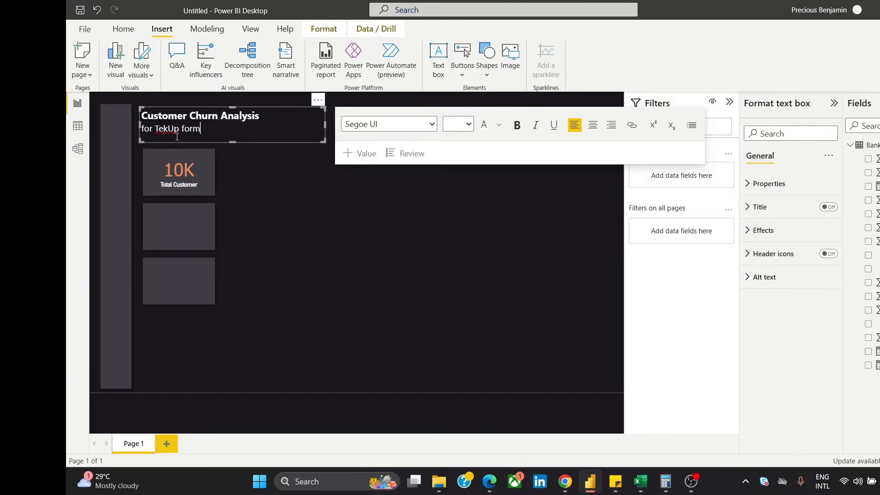
pyautogui.press('BackSpace')
pyautogui.press('BackSpace')
pyautogui.press('BackSpace')
pyautogui.press('BackSpace')
pyautogui.press('BackSpace')
pyautogui.write('rom')
pyautogui.press('BackSpace')
pyautogui.press('BackSpace')
pyautogui.press('BackSpace')
pyautogui.press('BackSpace')
pyautogui.write('from Sep')
pyautogui.press('BackSpace')
pyautogui.press('BackSpace')
pyautogui.press('BackSpace')
pyautogui.press('BackSpace')
pyautogui.write('Jan 2025 to July 2025')
# Set the subtitle line "for TekUp from Jan 2025 to July 2025" to font size 14
pyautogui.moveTo(296, 133); pyautogui.dragTo(141, 129)
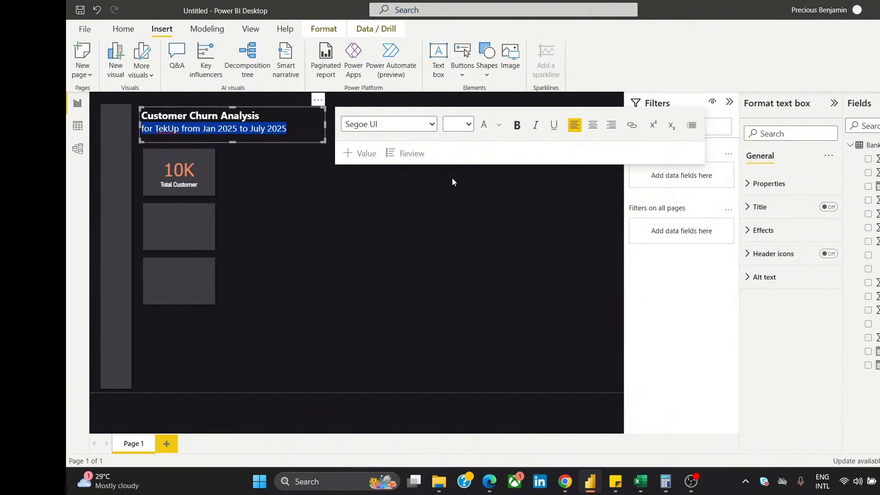
pyautogui.click(467, 124)
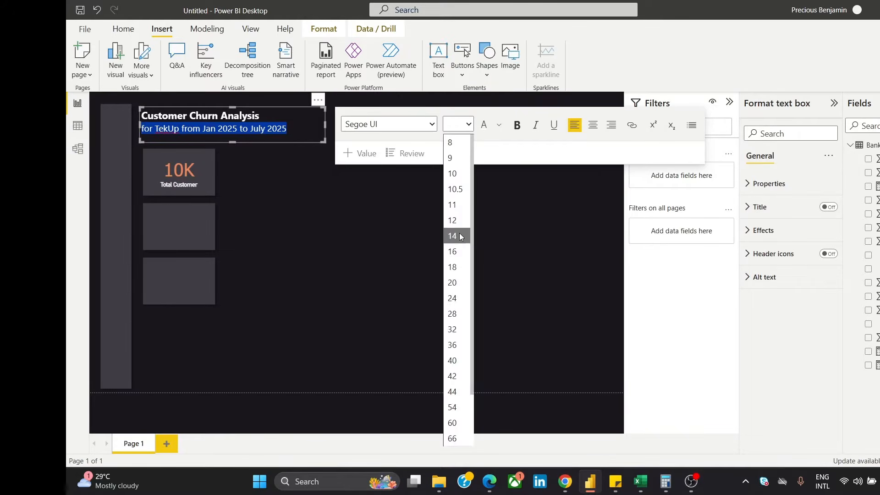
pyautogui.click(460, 235)
pyautogui.click(399, 244)
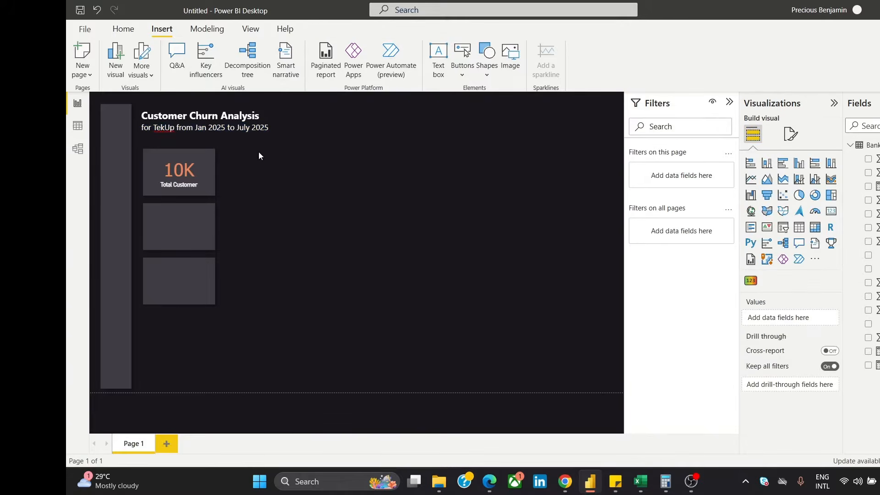
# Reduce the font size of the subtitle line below "Customer Churn Analysis" to 12
pyautogui.click(256, 131)
pyautogui.moveTo(271, 128); pyautogui.dragTo(138, 132)
pyautogui.click(467, 124)
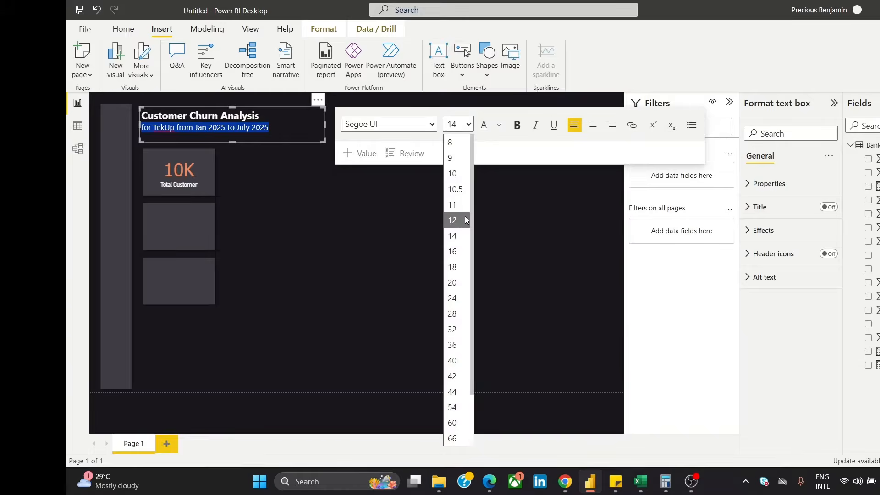
pyautogui.click(466, 220)
pyautogui.click(390, 235)
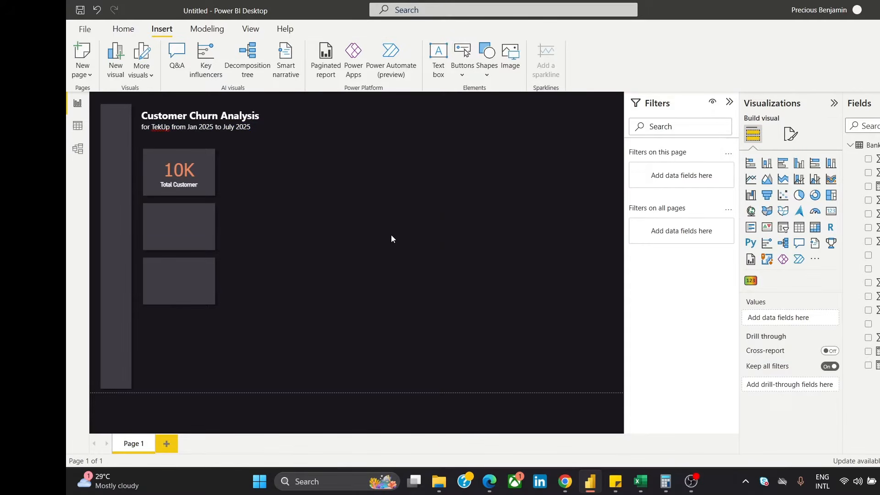
# Try centre alignment on both lines of the title text box and restore left alignment
pyautogui.click(220, 131)
pyautogui.click(264, 115)
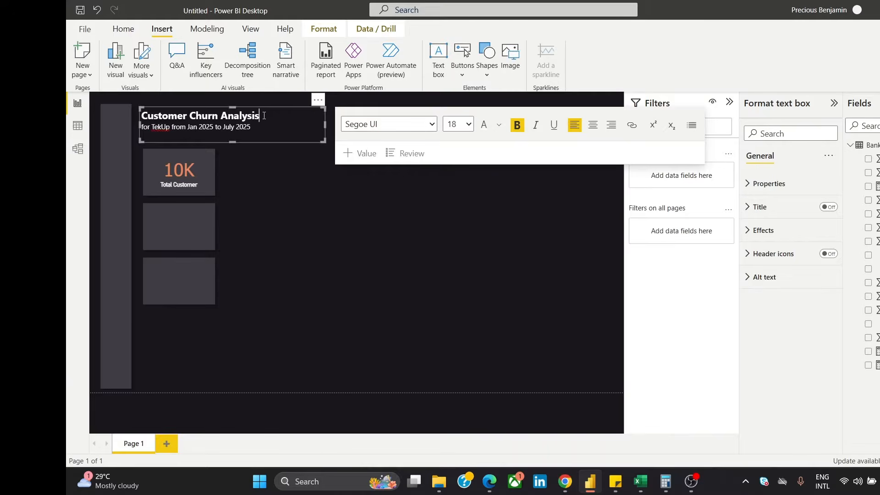
pyautogui.hotkey('ctrl', 'a')
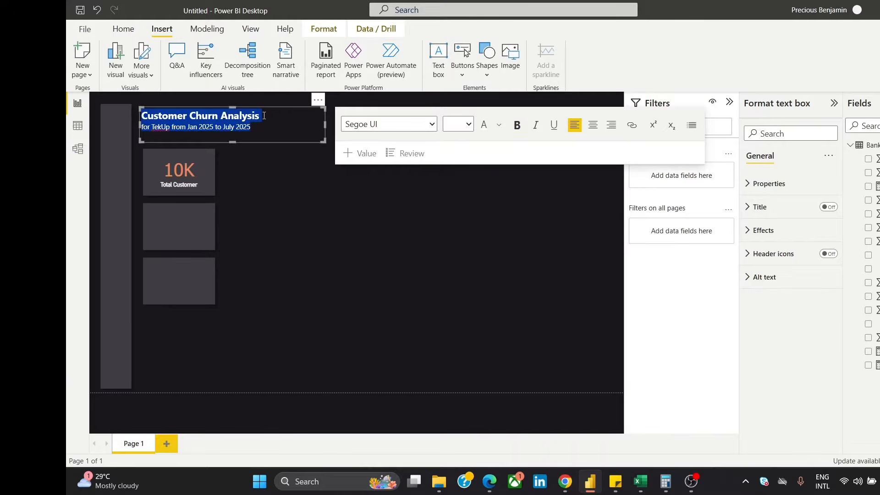
pyautogui.click(591, 132)
pyautogui.click(574, 125)
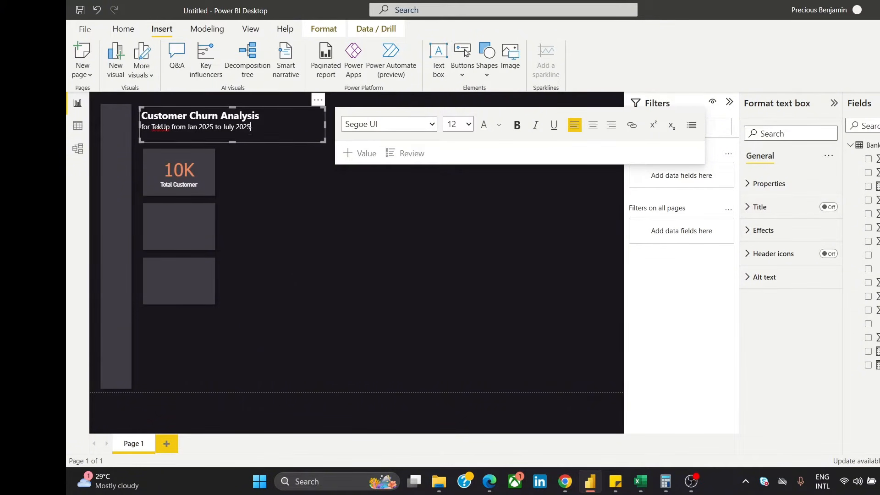
pyautogui.click(272, 200)
# Set the subtitle line "for TekUp from Jan 2025 to July 2025" to font size 11
pyautogui.click(288, 119)
pyautogui.moveTo(262, 125); pyautogui.dragTo(145, 132)
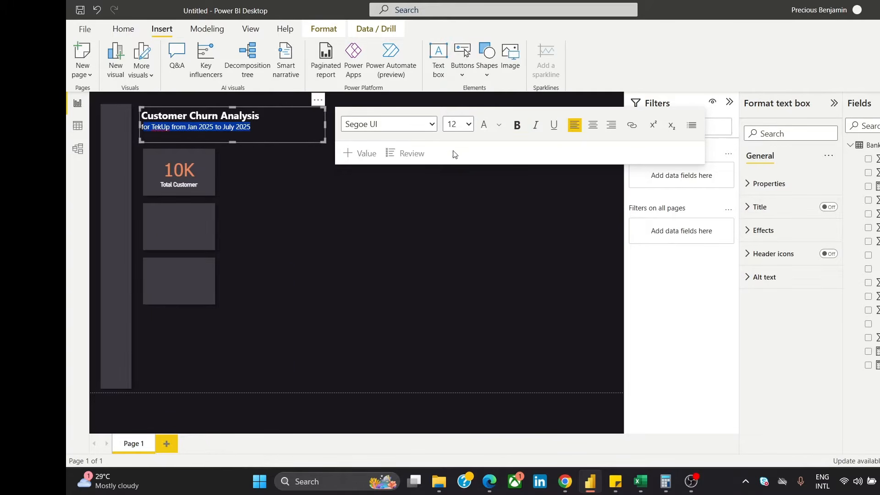
pyautogui.click(458, 124)
pyautogui.click(458, 206)
pyautogui.click(347, 201)
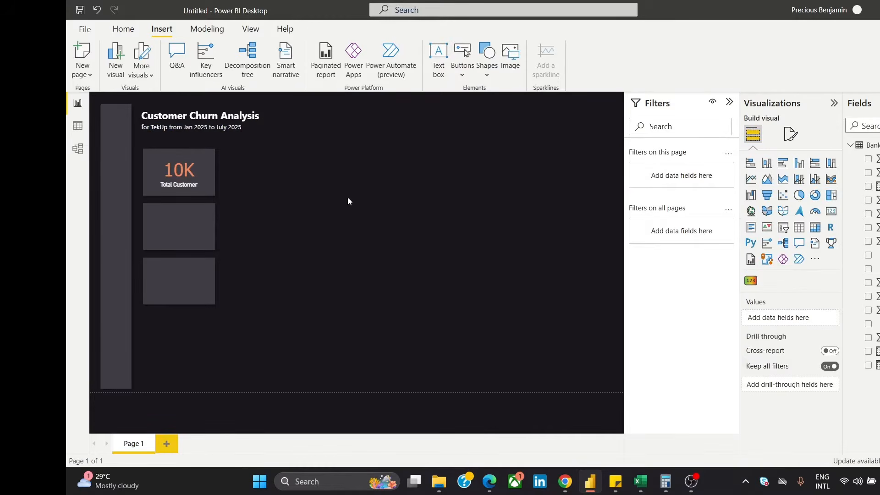
pyautogui.click(247, 117)
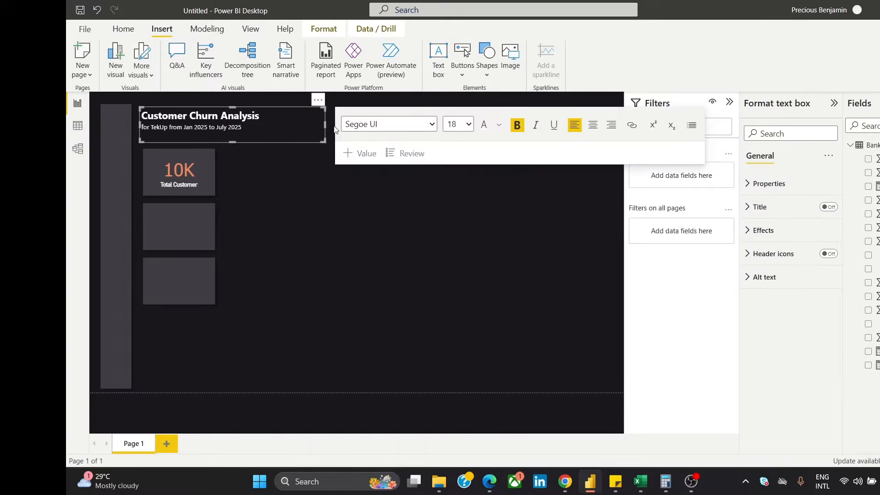
pyautogui.click(301, 197)
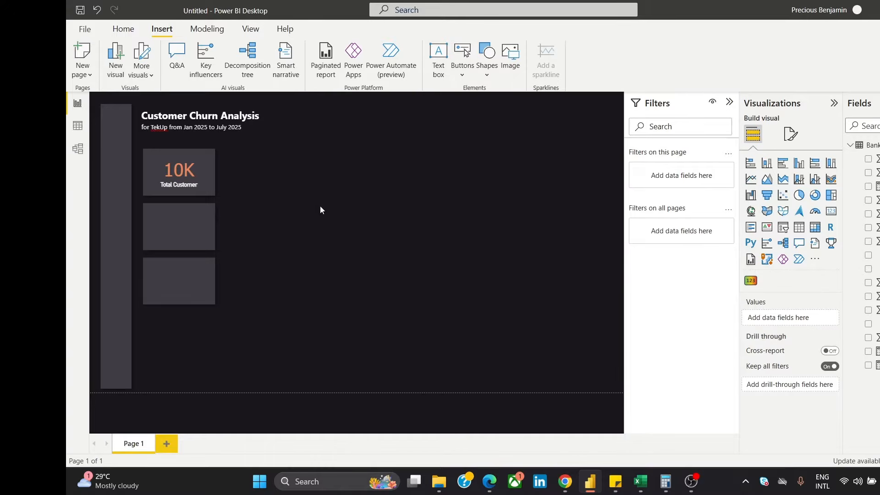
# Remove the bold formatting from the category label of the Total Customer card
pyautogui.click(188, 177)
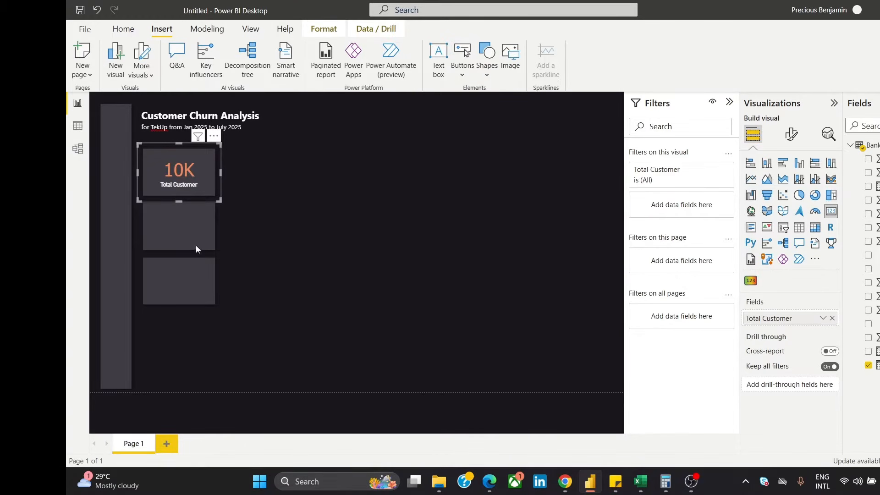
pyautogui.click(792, 134)
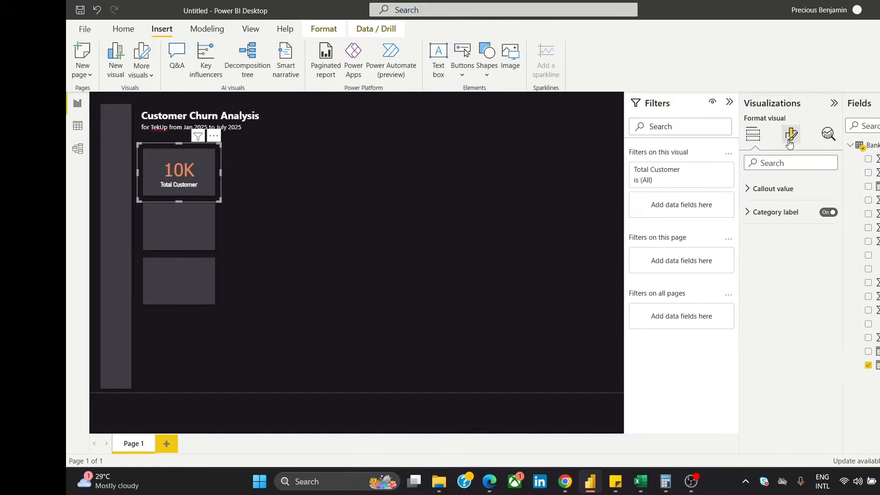
pyautogui.click(753, 135)
pyautogui.click(792, 134)
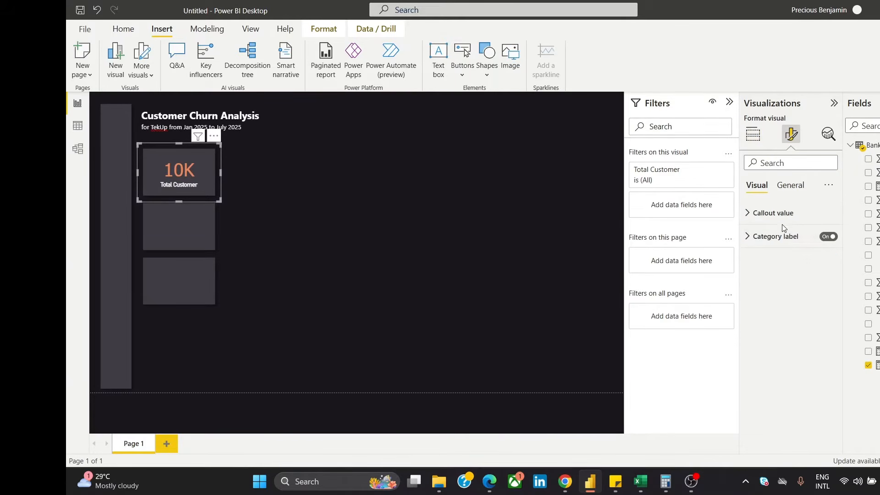
pyautogui.click(776, 237)
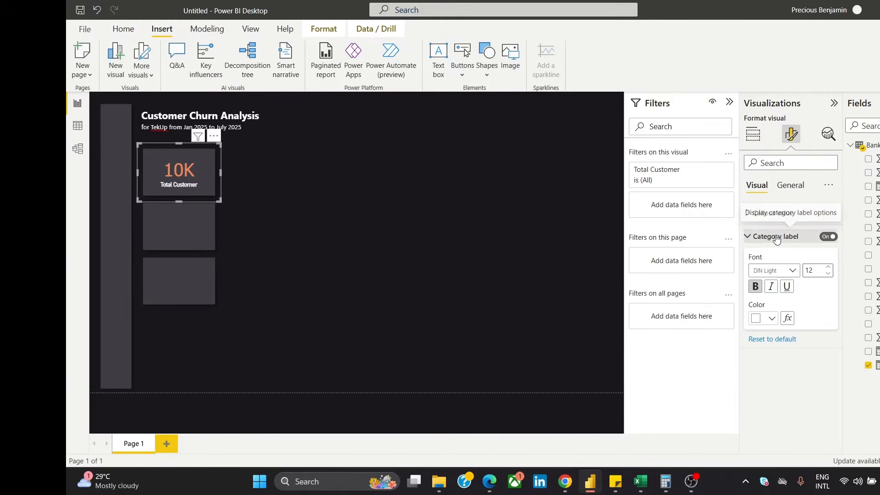
pyautogui.click(755, 287)
pyautogui.click(370, 185)
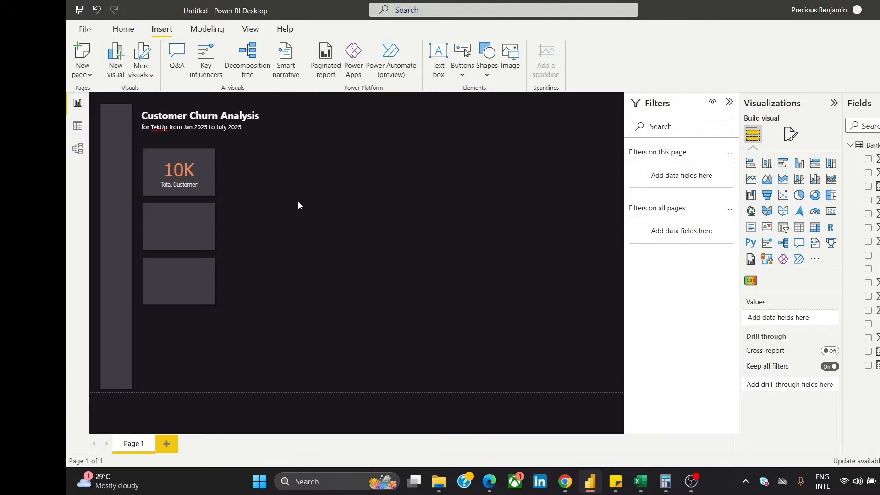
# Reduce the font size of the Total Customer card's callout value by one point
pyautogui.click(193, 177)
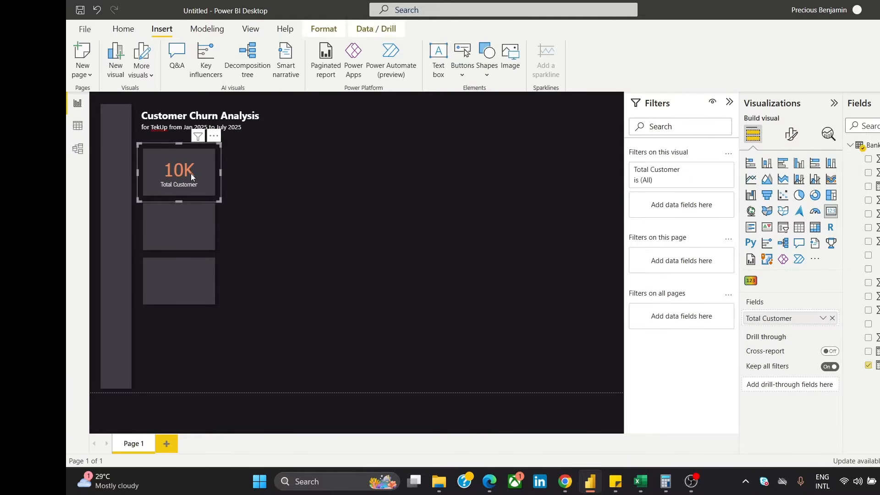
pyautogui.click(792, 134)
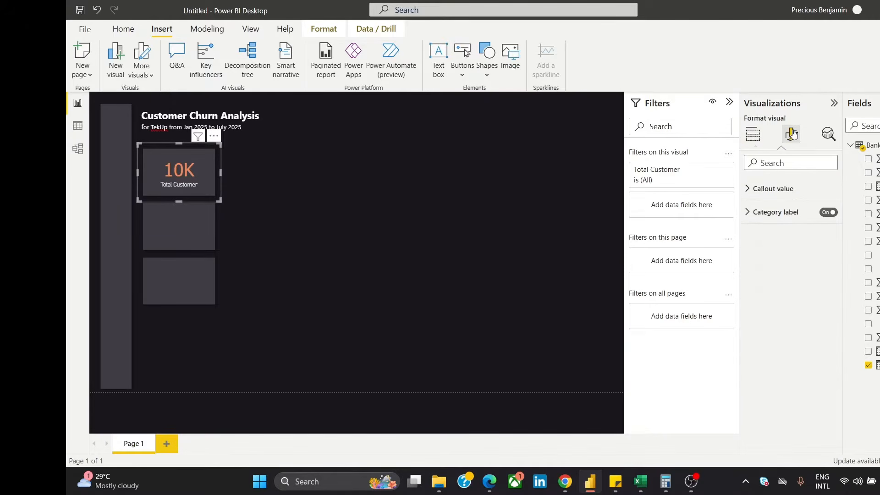
pyautogui.click(791, 195)
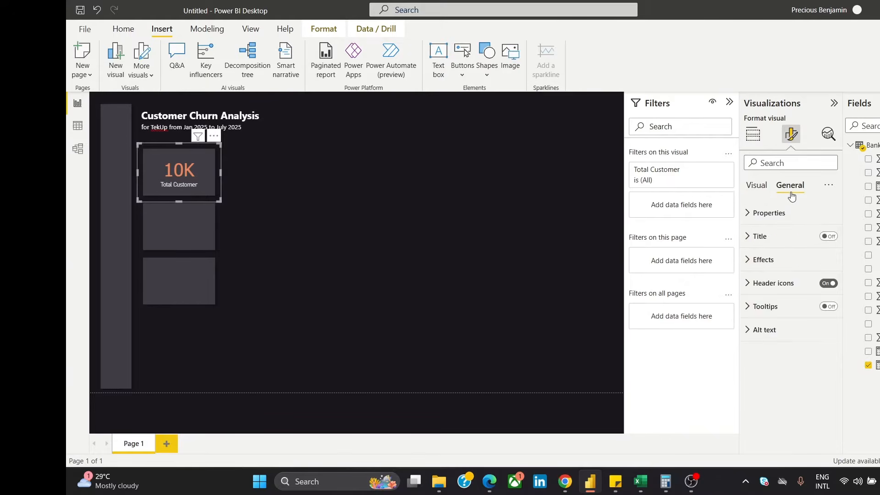
pyautogui.click(751, 193)
pyautogui.click(770, 213)
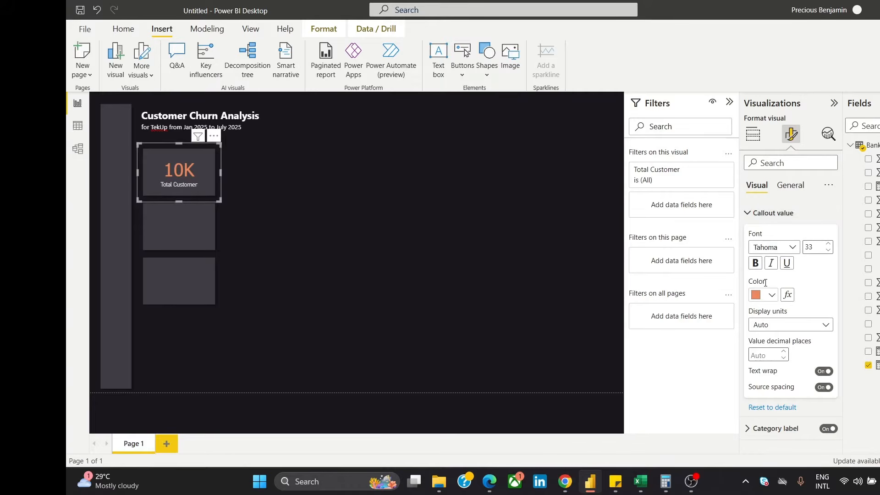
pyautogui.click(827, 251)
pyautogui.click(431, 235)
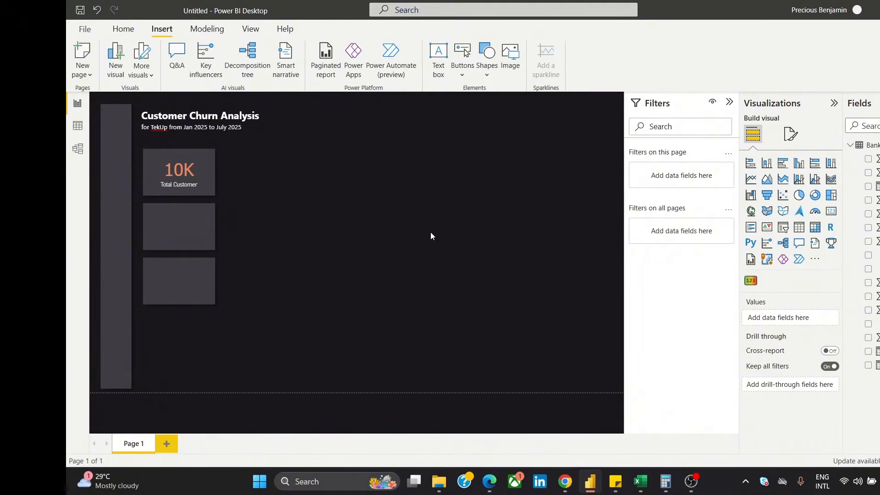
# Try a callout value font size of 34 on the Total Customer card and settle on 30
pyautogui.click(172, 162)
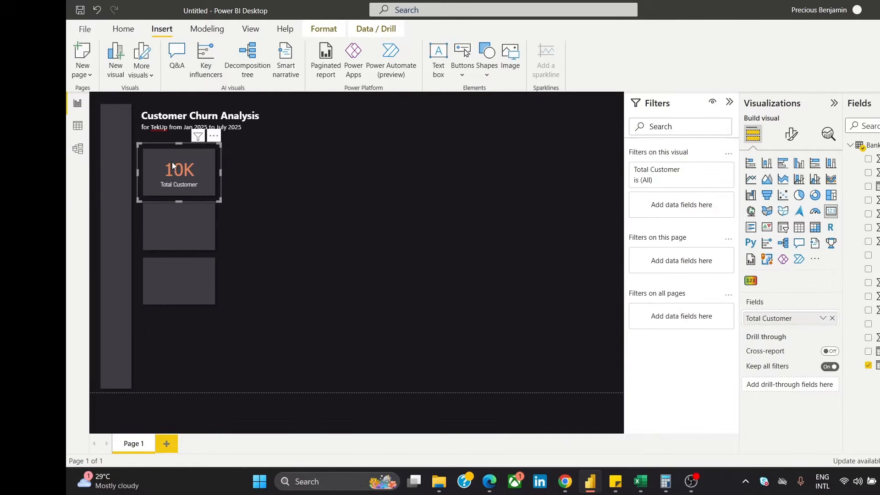
pyautogui.click(795, 143)
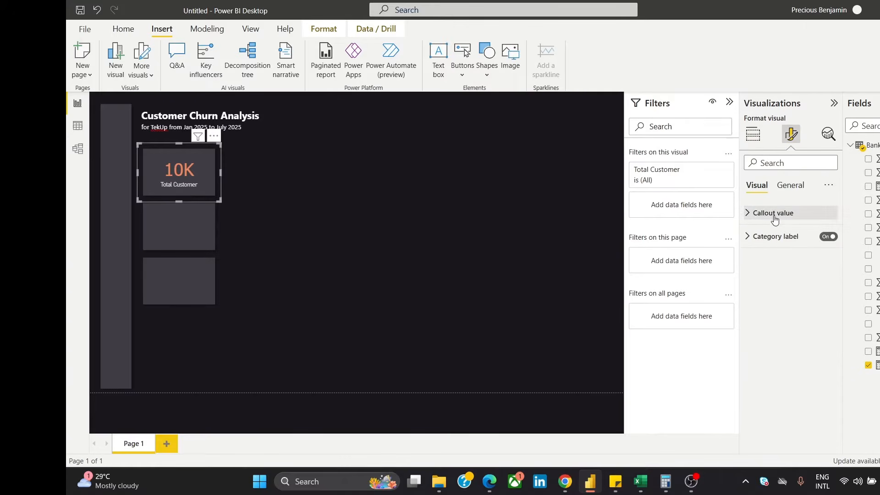
pyautogui.click(773, 214)
pyautogui.click(828, 244)
pyautogui.click(828, 244)
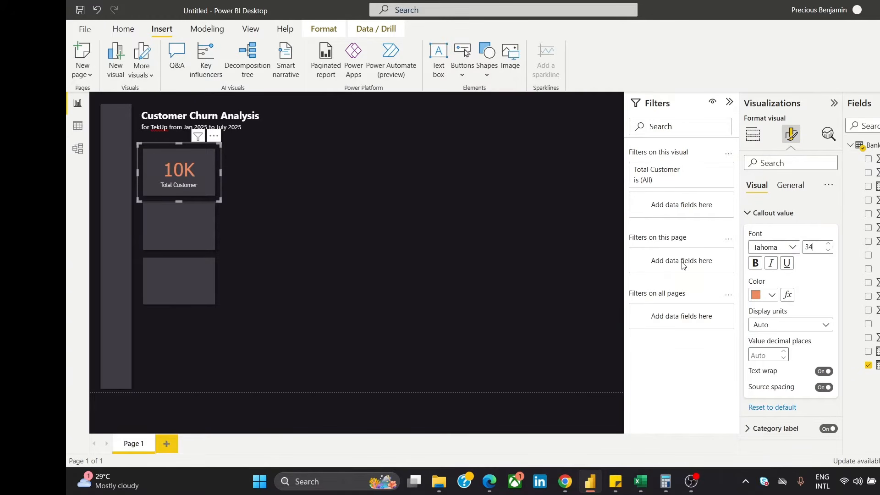
pyautogui.click(828, 251)
pyautogui.click(829, 251)
pyautogui.click(829, 251)
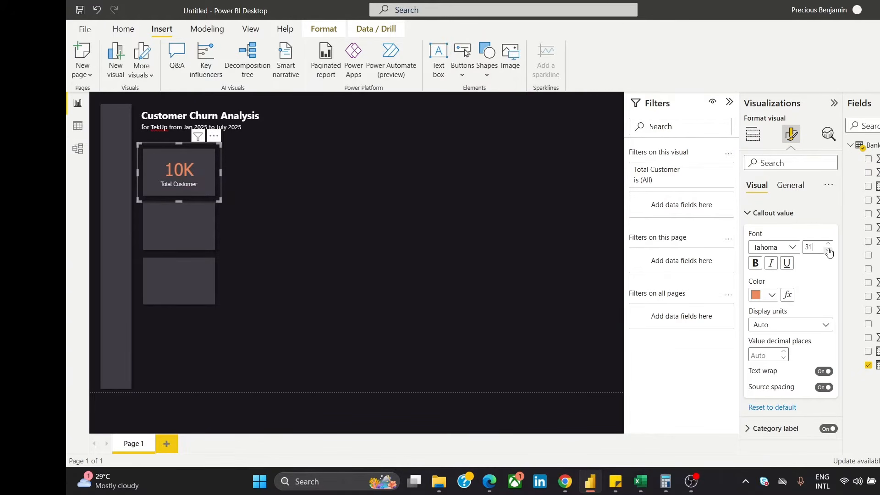
pyautogui.click(828, 251)
pyautogui.click(443, 217)
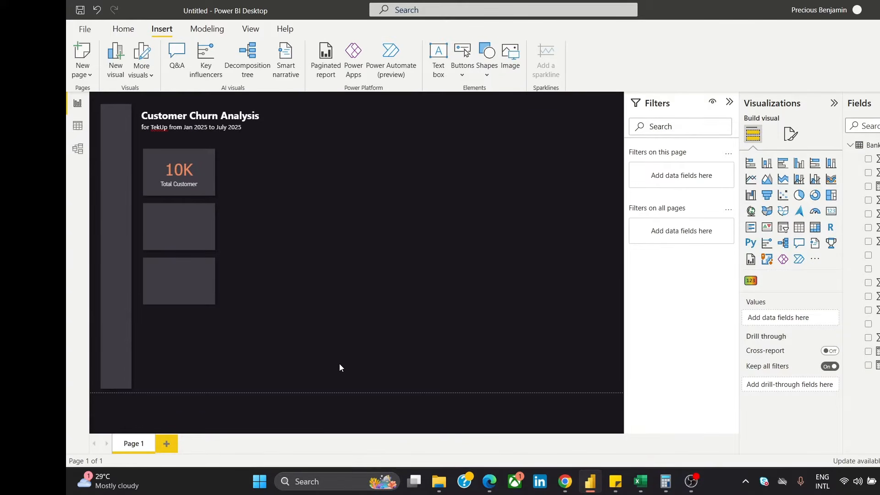
# Add a card visual showing Total Churned and place it in the empty canvas area beside the grey boxes
pyautogui.press('XF86MonBrightnessUp')
pyautogui.click(831, 211)
pyautogui.moveTo(350, 171); pyautogui.dragTo(351, 252)
pyautogui.moveTo(878, 351); pyautogui.dragTo(779, 318)
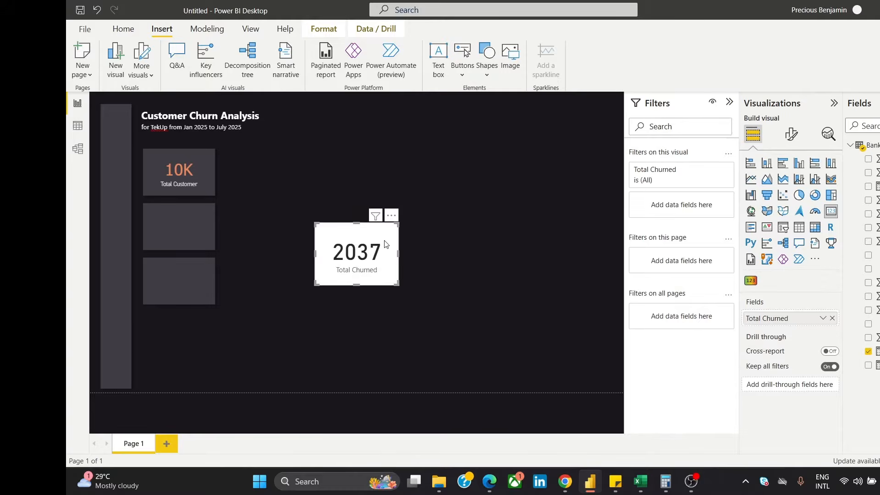
# Check the Total Customer card's callout value formatting and set the Total Churned card's callout font to Tahoma
pyautogui.click(186, 174)
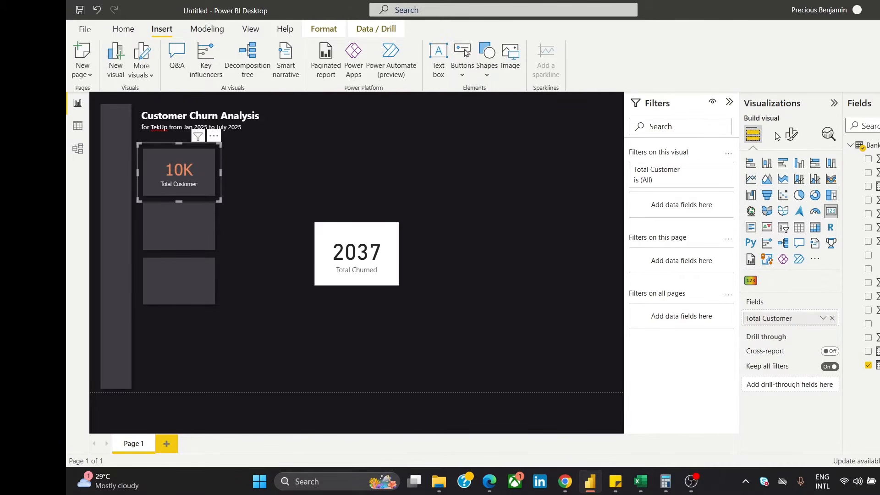
pyautogui.click(792, 134)
pyautogui.click(772, 215)
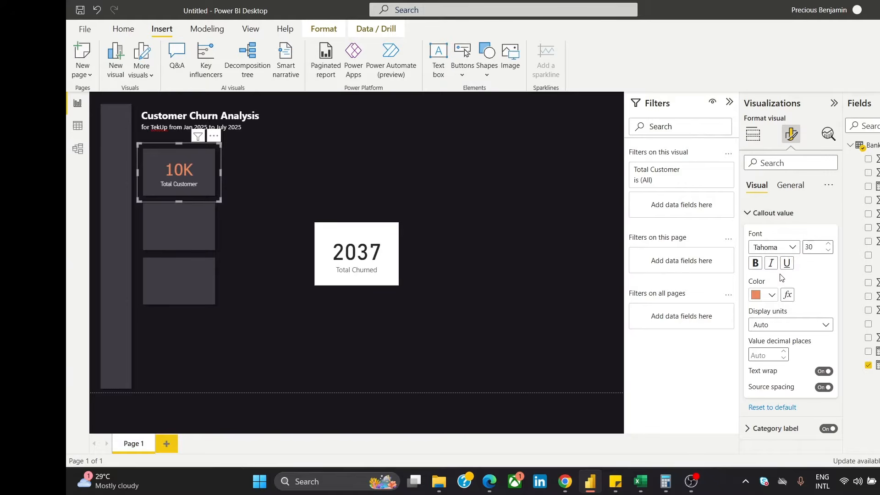
pyautogui.click(381, 256)
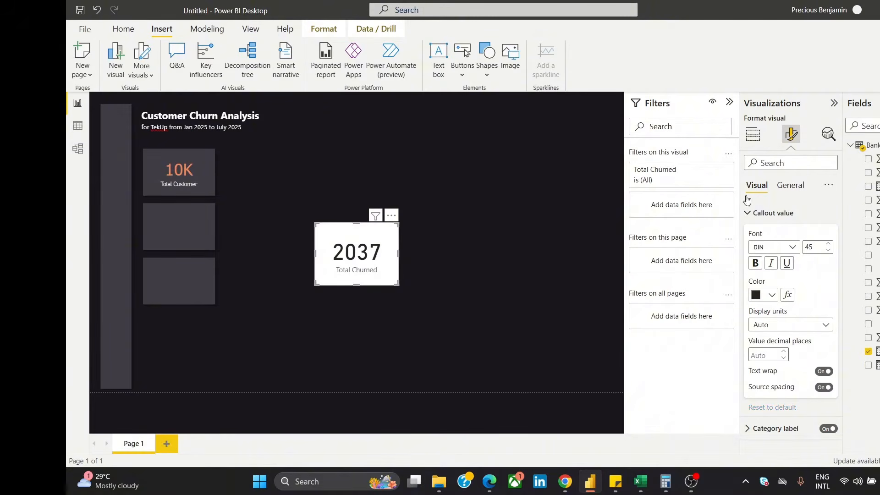
pyautogui.click(771, 247)
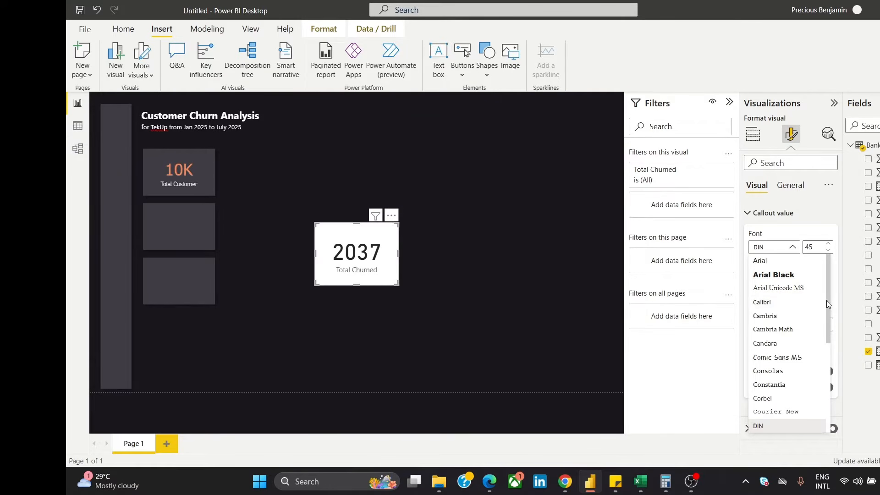
pyautogui.moveTo(826, 300); pyautogui.dragTo(827, 390)
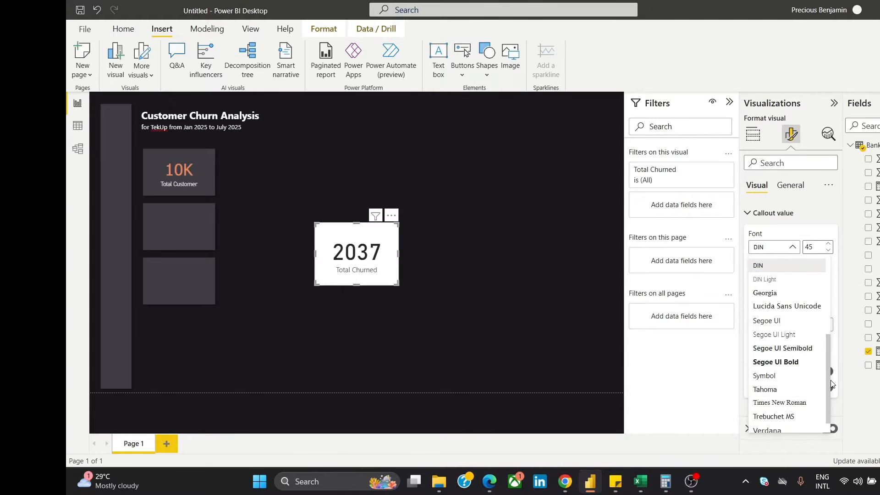
pyautogui.click(786, 390)
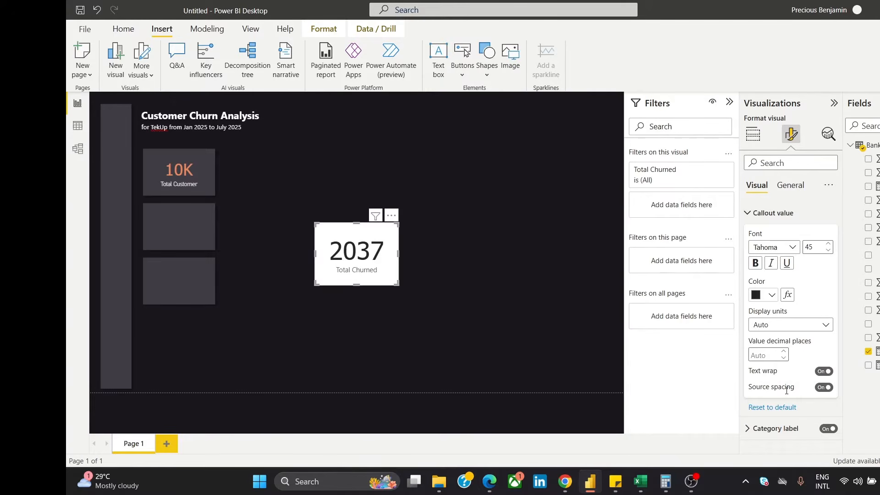
# Set the Total Churned card's callout value to size 30 in orange, and open its category label settings
pyautogui.click(828, 244)
pyautogui.click(828, 244)
pyautogui.click(828, 244)
pyautogui.click(828, 244)
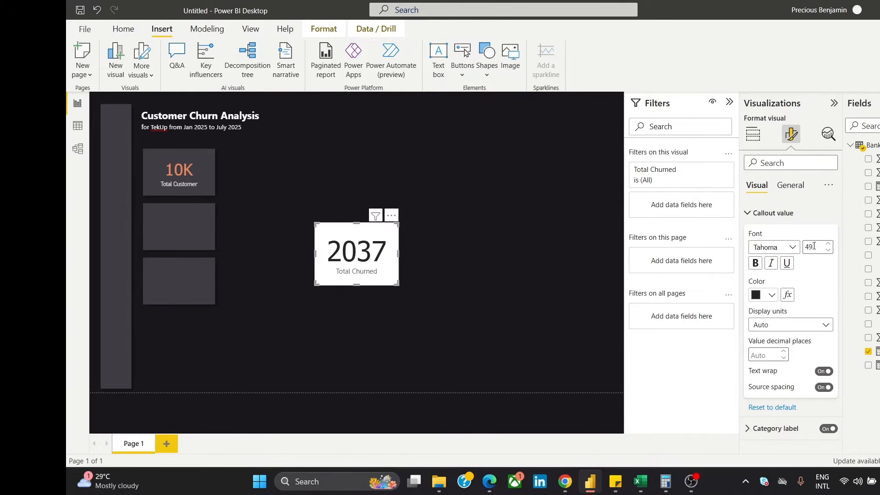
pyautogui.doubleClick(814, 247)
pyautogui.write('30')
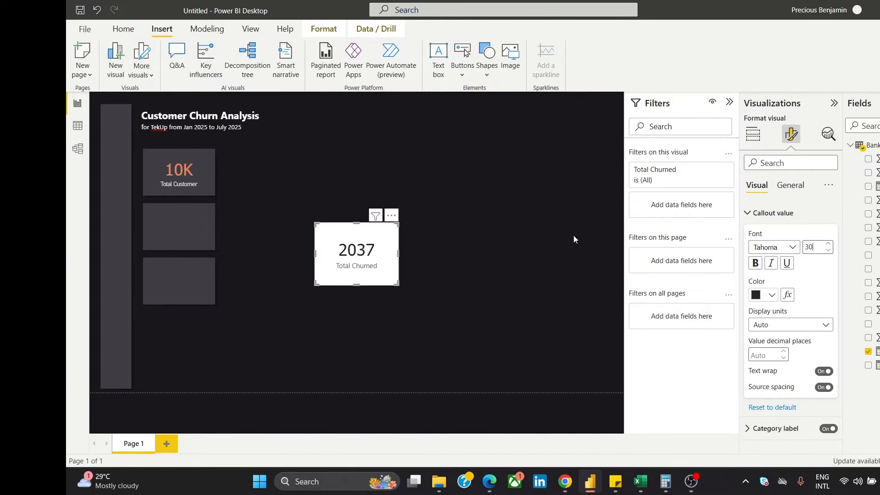
pyautogui.click(757, 298)
pyautogui.click(795, 244)
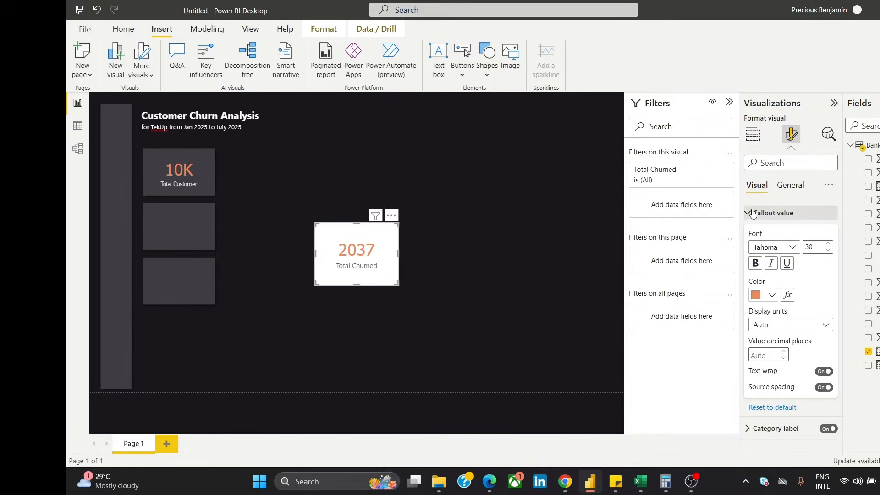
pyautogui.click(770, 427)
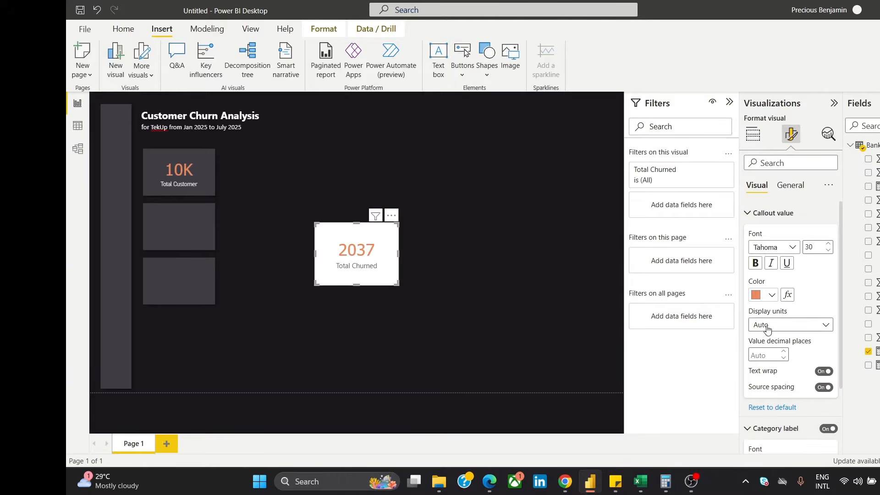
pyautogui.scroll(-2, 840, 224)
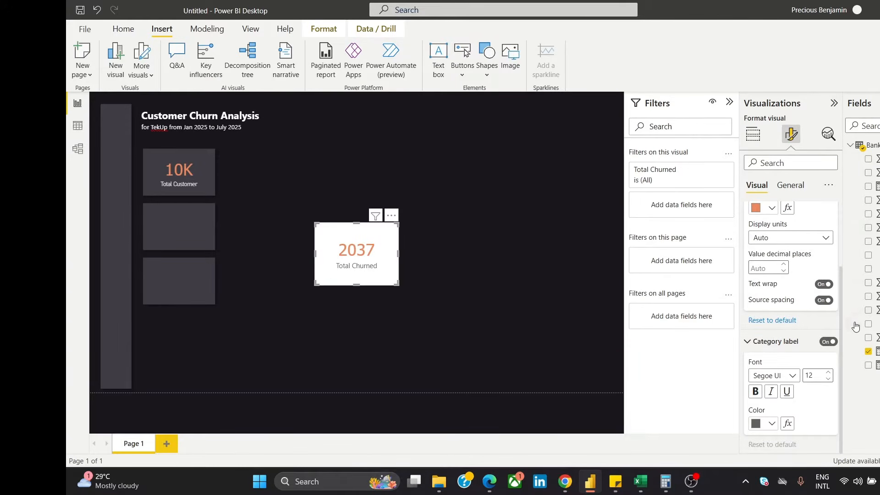
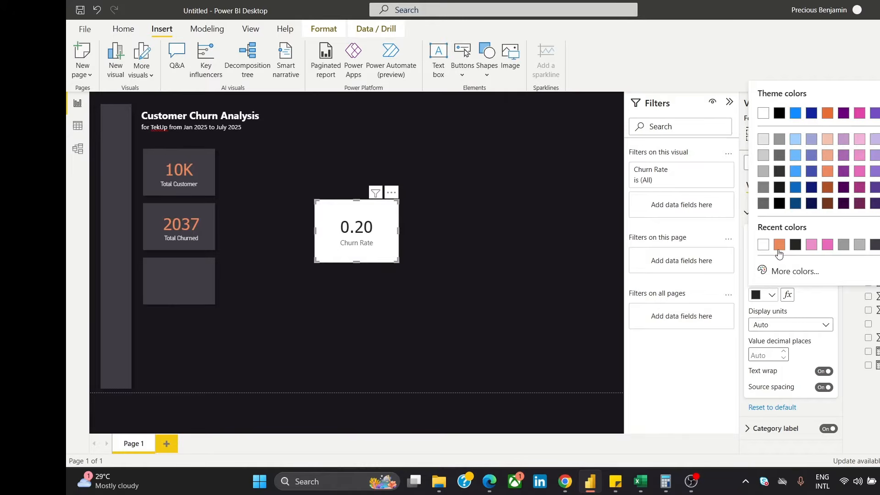
# Color the Churn Rate card's callout value orange and set its category label to DIN Light in white
pyautogui.click(779, 244)
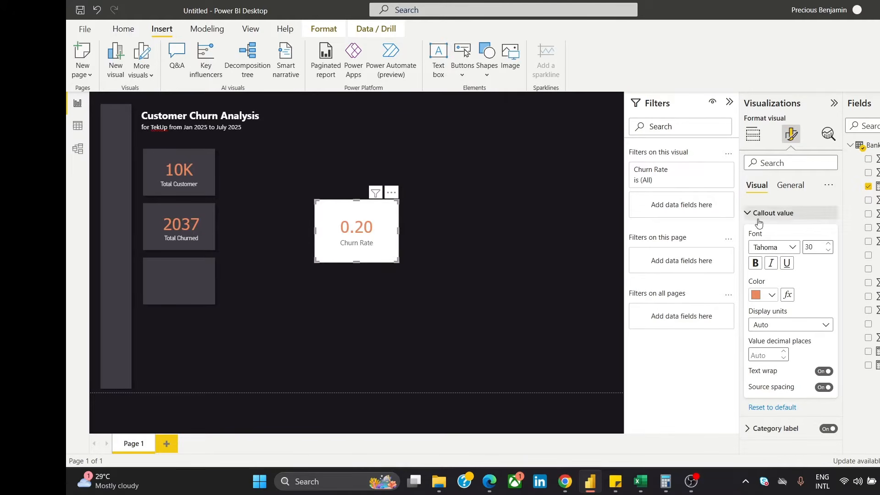
pyautogui.click(783, 428)
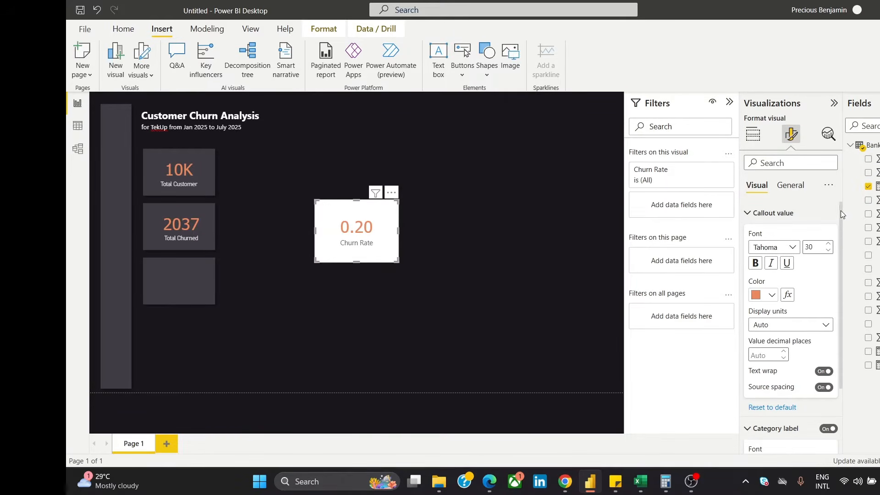
pyautogui.moveTo(841, 210); pyautogui.dragTo(839, 299)
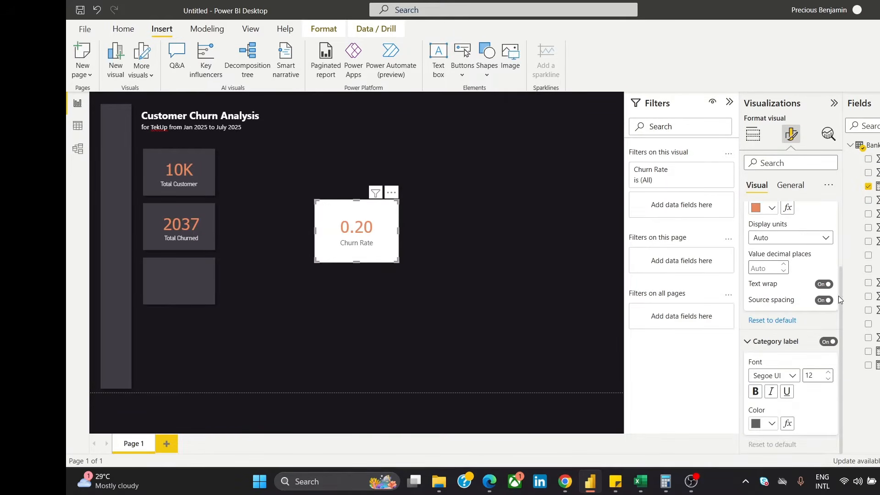
pyautogui.click(772, 377)
pyautogui.click(767, 252)
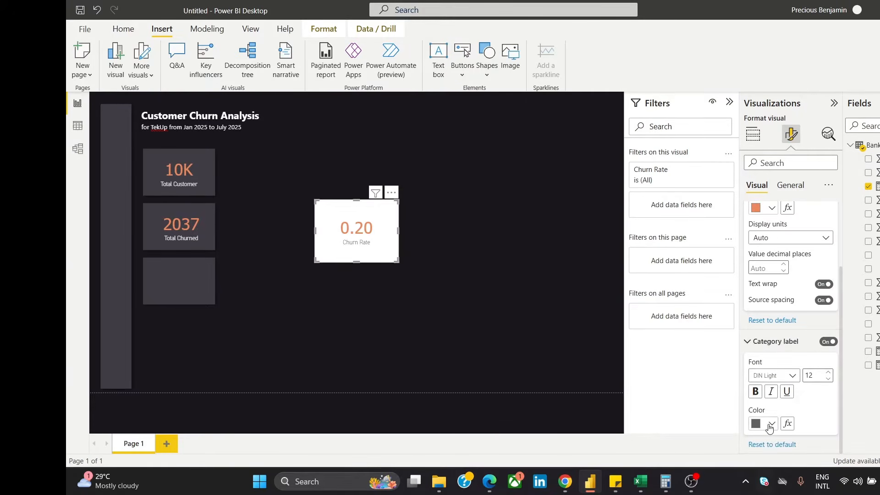
pyautogui.click(764, 423)
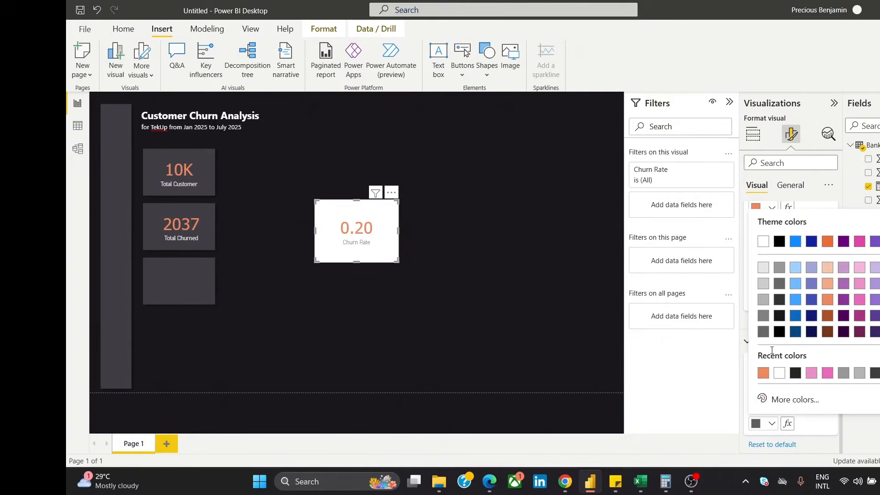
pyautogui.click(764, 242)
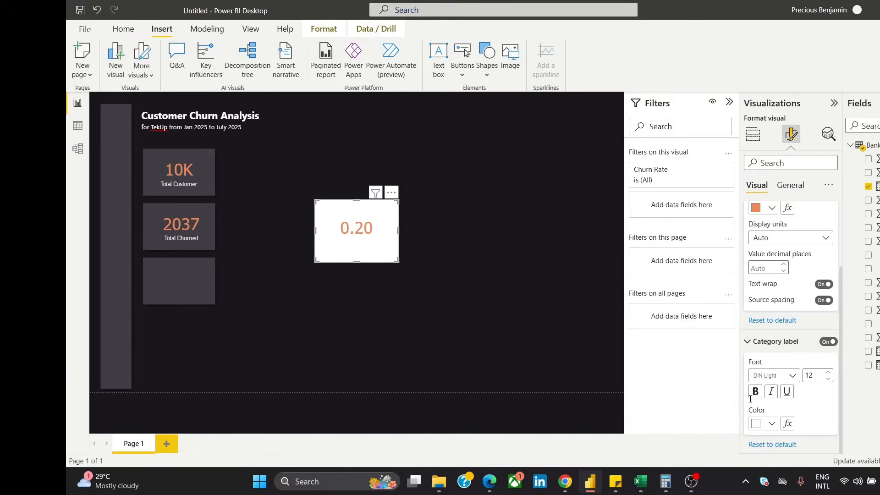
# Turn off the Churn Rate card's background and place the card over the empty third grey box
pyautogui.click(182, 183)
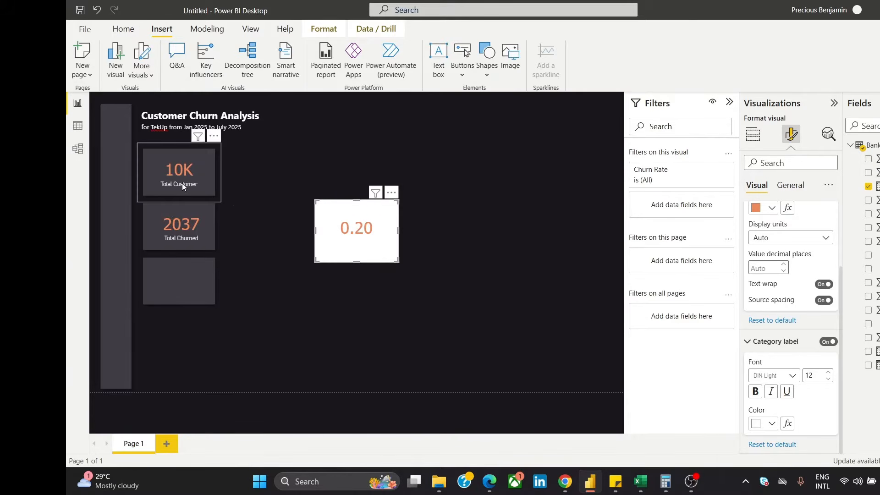
pyautogui.click(334, 242)
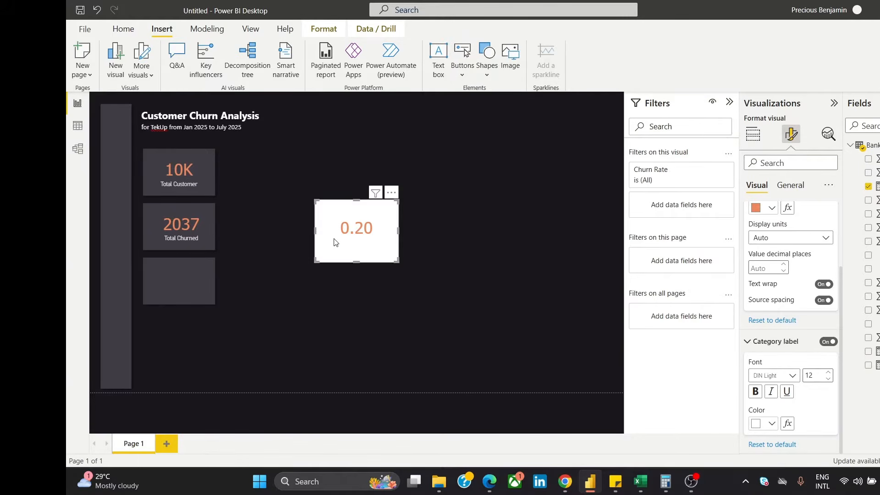
pyautogui.click(790, 187)
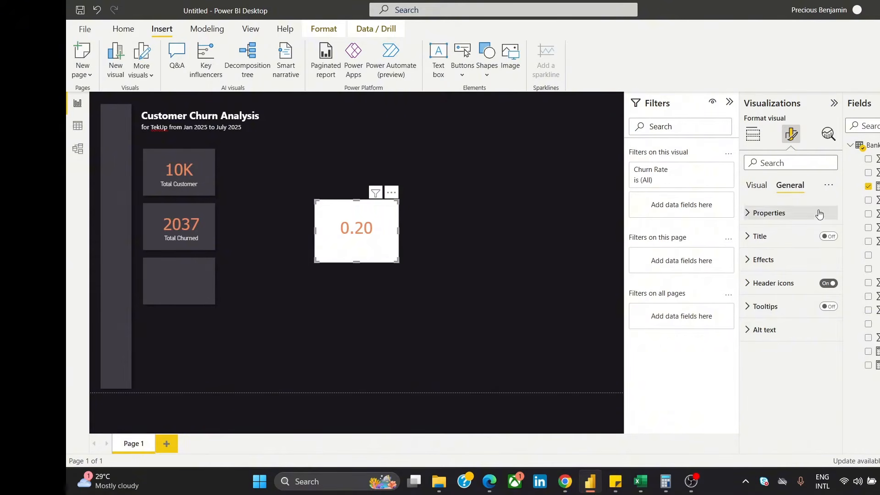
pyautogui.click(793, 260)
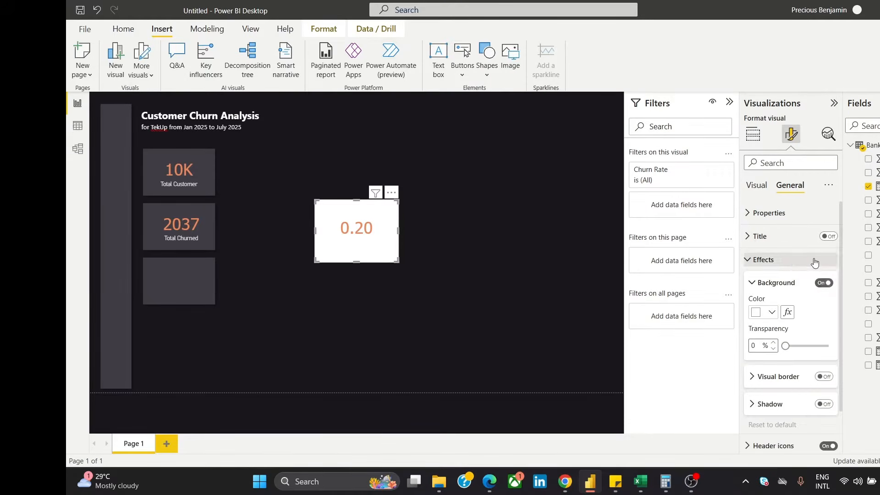
pyautogui.click(824, 283)
pyautogui.moveTo(361, 222); pyautogui.dragTo(184, 274)
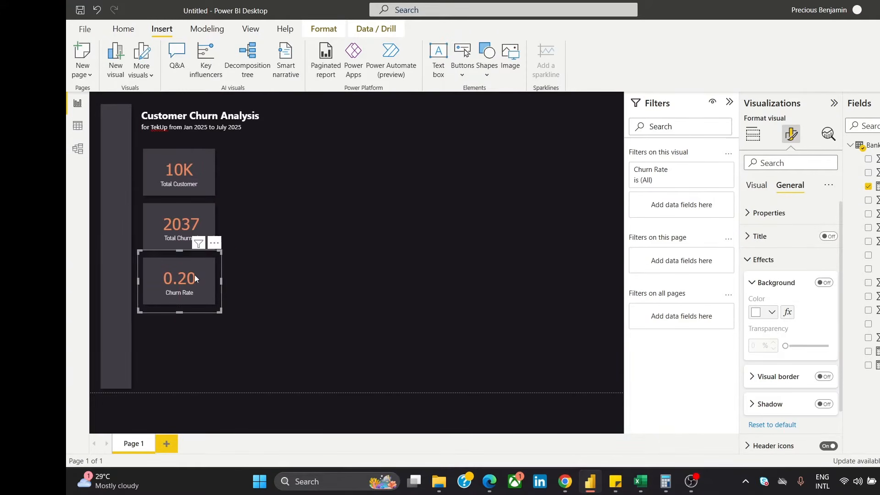
pyautogui.click(361, 367)
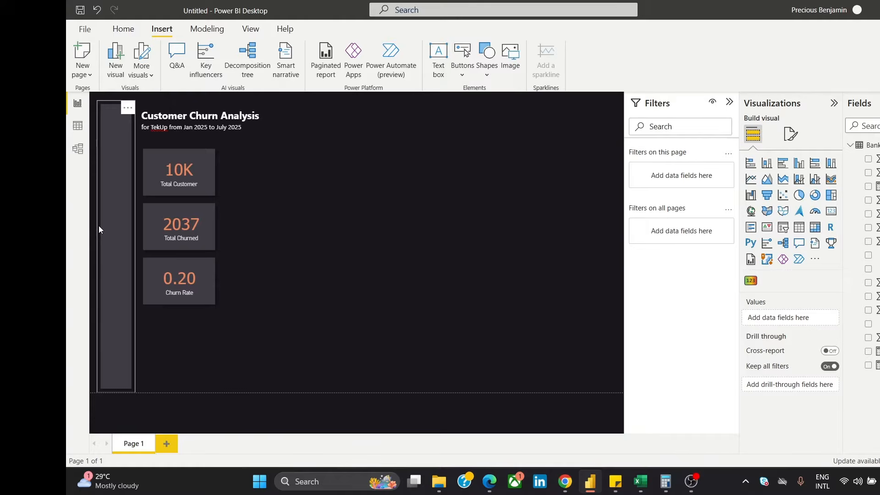
# Insert a text box listing Home, Customers, Statistics and Geography on separate lines, followed by a few blank lines
pyautogui.click(438, 56)
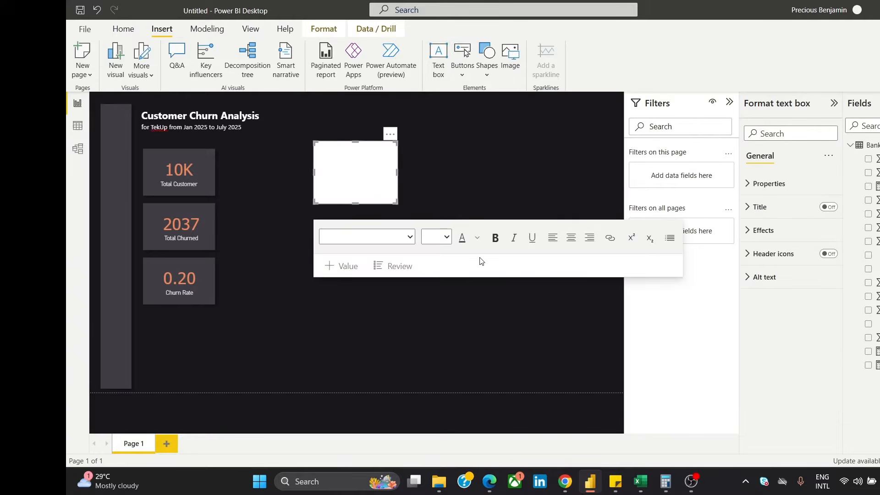
pyautogui.click(320, 154)
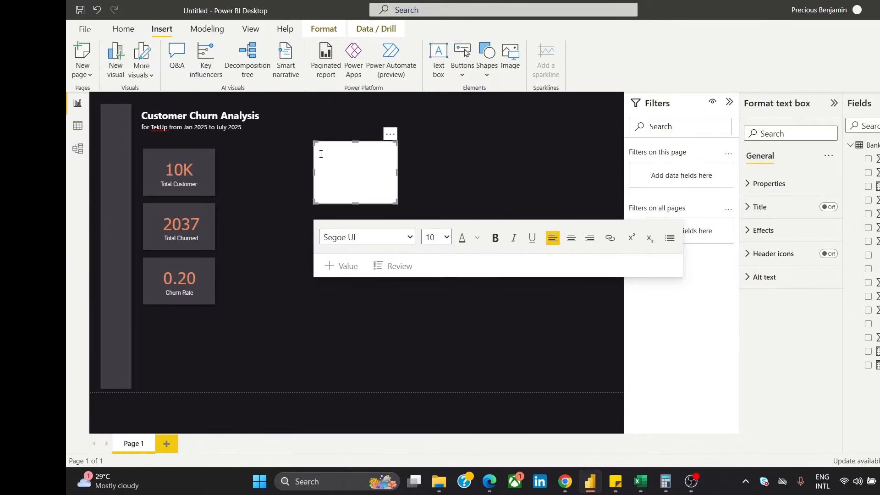
pyautogui.write('Home')
pyautogui.press('Return')
pyautogui.write('C')
pyautogui.write('ustomers ')
pyautogui.write('Stat')
pyautogui.write('istics')
pyautogui.press('Return')
pyautogui.write('Geography')
pyautogui.press('Return')
pyautogui.press('Return')
pyautogui.press('Return')
pyautogui.press('Return')
pyautogui.write('settings')
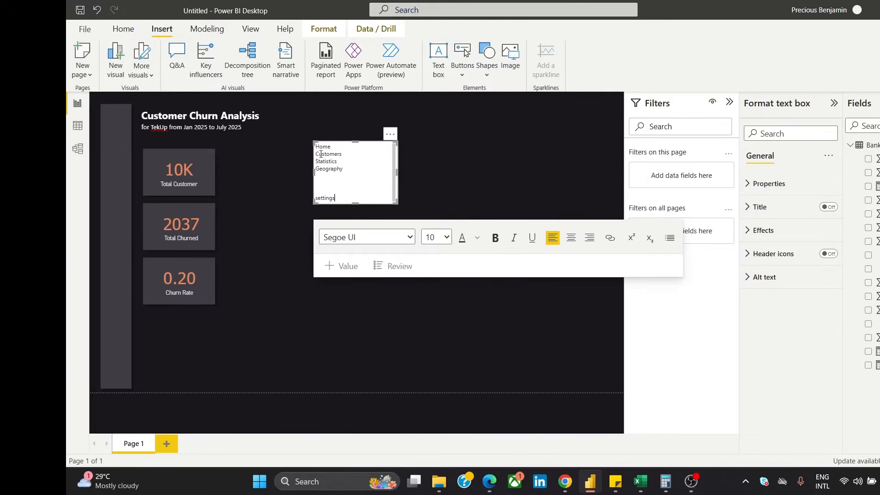
pyautogui.press('Return')
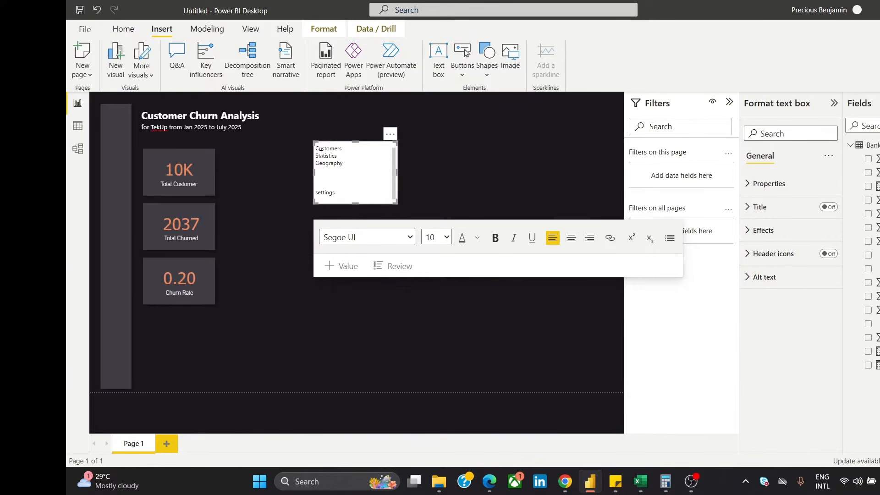
pyautogui.write('i')
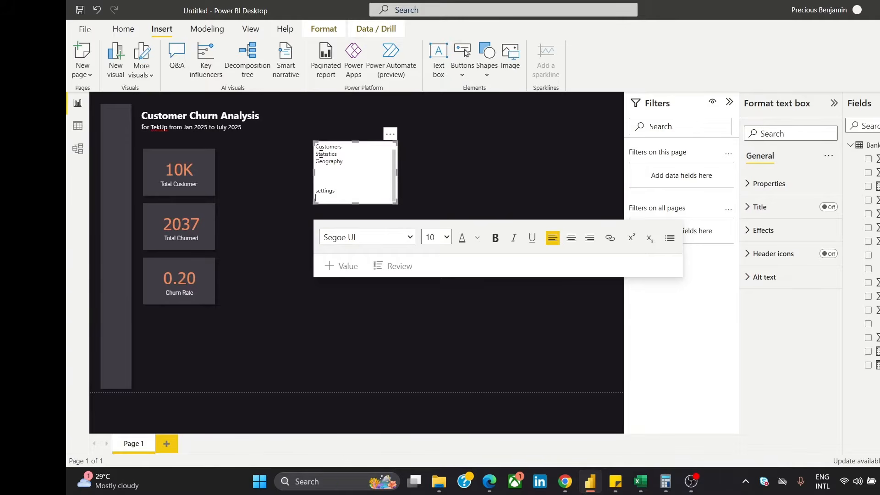
pyautogui.press('BackSpace')
pyautogui.press('BackSpace')
pyautogui.press('BackSpace')
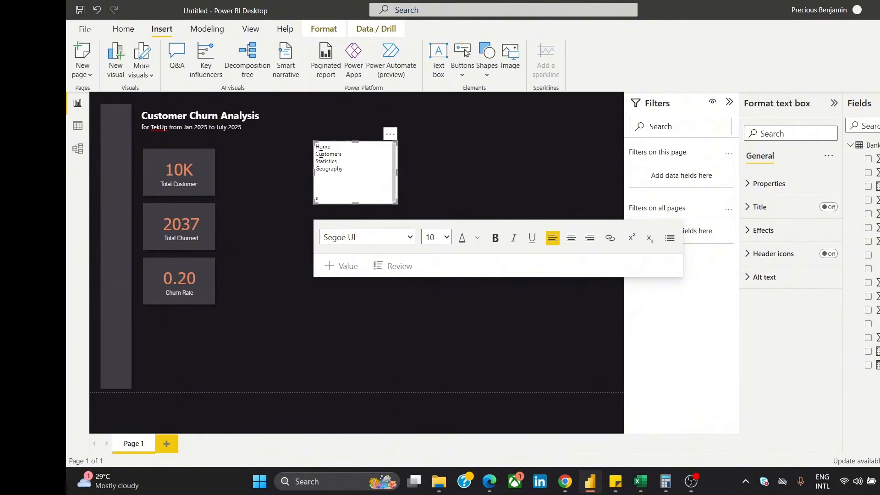
# Add the lines "info", "setings" and "link" below the blank lines in the text box
pyautogui.write('info')
pyautogui.press('Return')
pyautogui.write('setings')
pyautogui.press('Return')
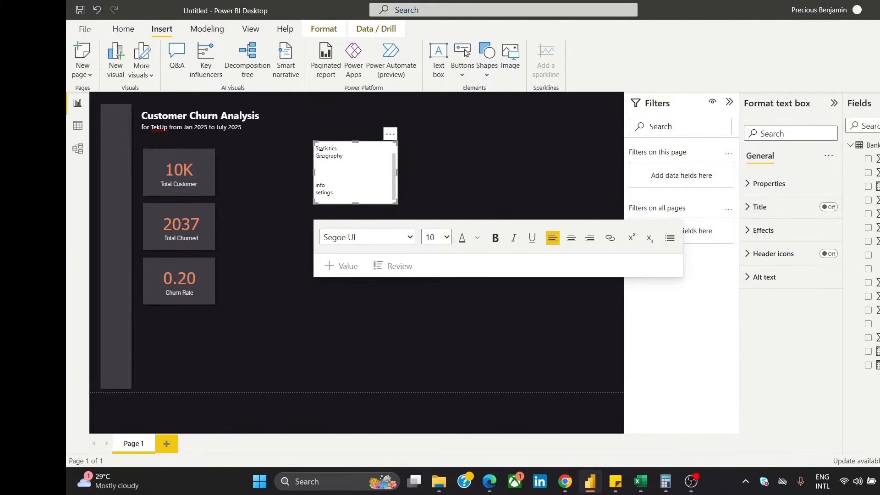
pyautogui.write('link')
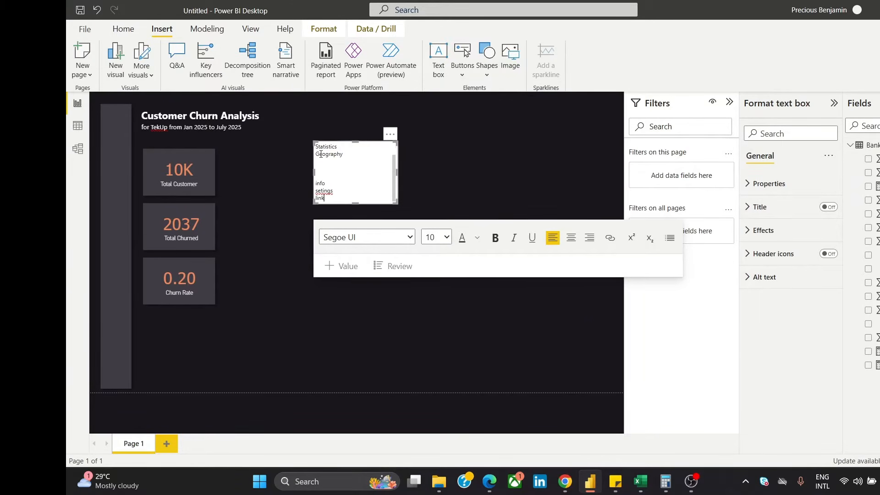
pyautogui.click(259, 204)
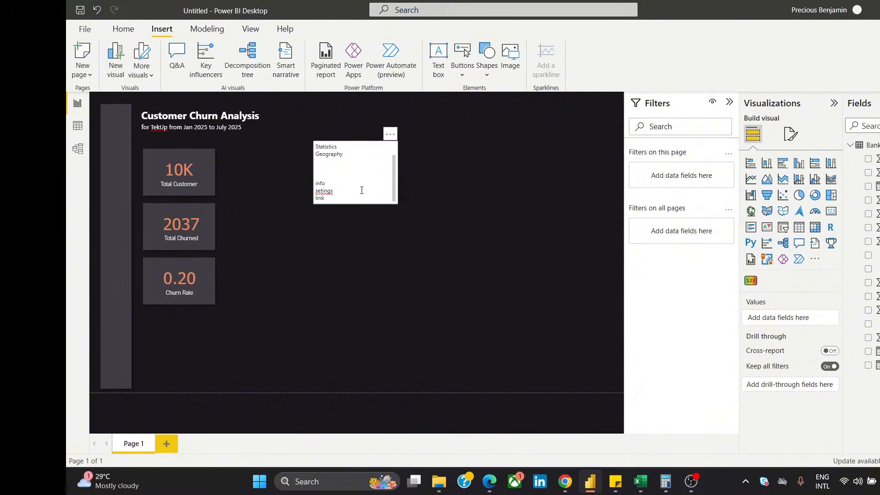
# Enlarge the text box in width and height so its whole list fits without scrolling
pyautogui.click(391, 198)
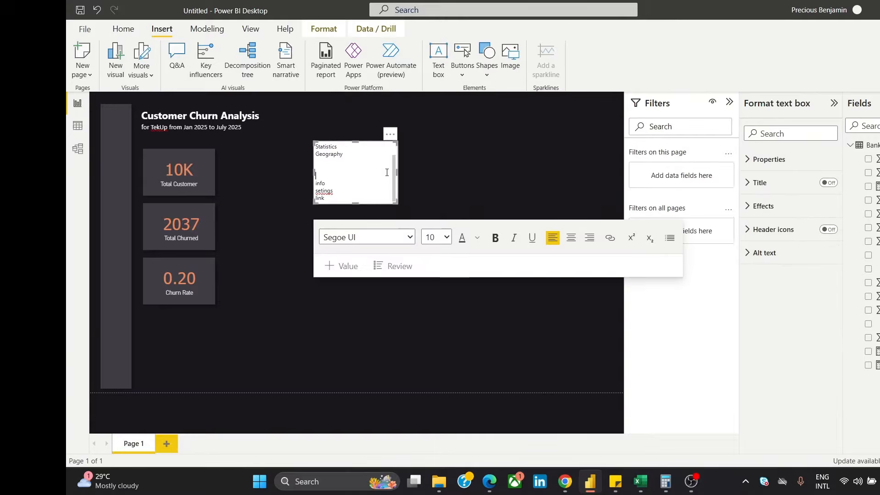
pyautogui.moveTo(396, 200); pyautogui.dragTo(440, 298)
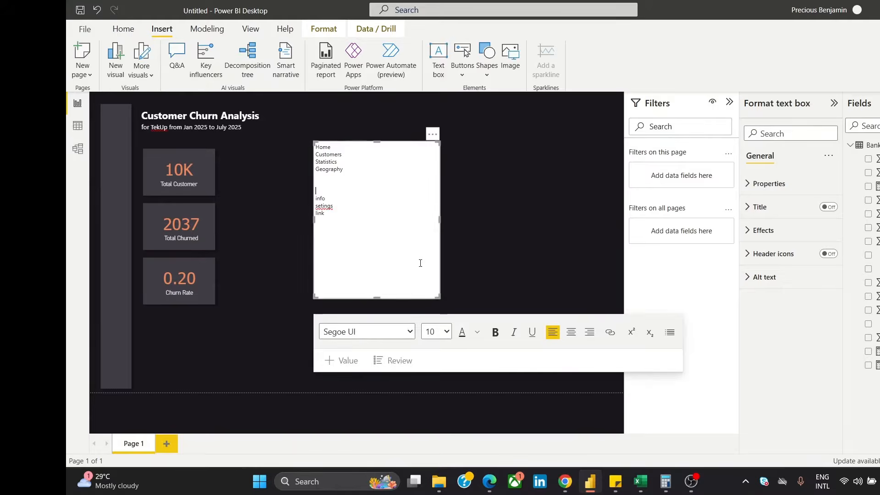
pyautogui.click(519, 187)
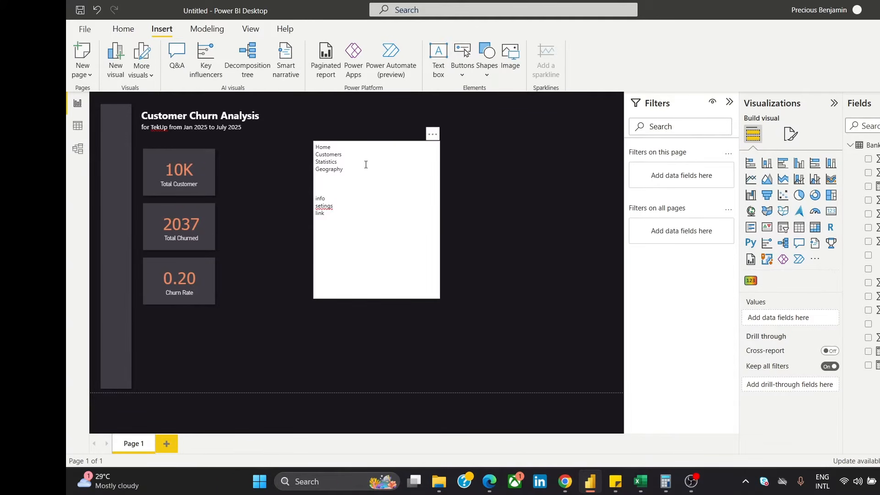
pyautogui.click(336, 154)
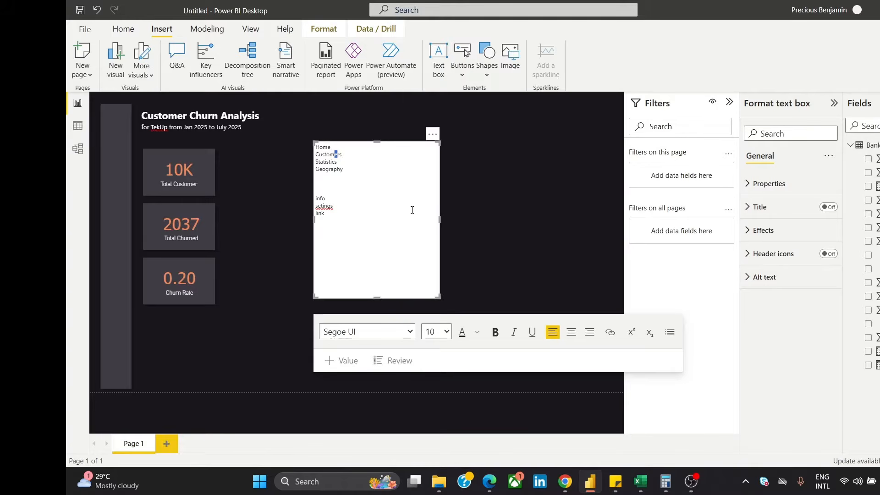
# Switch to Canva in Chrome and create a new blank square Instagram post design
pyautogui.moveTo(565, 482)
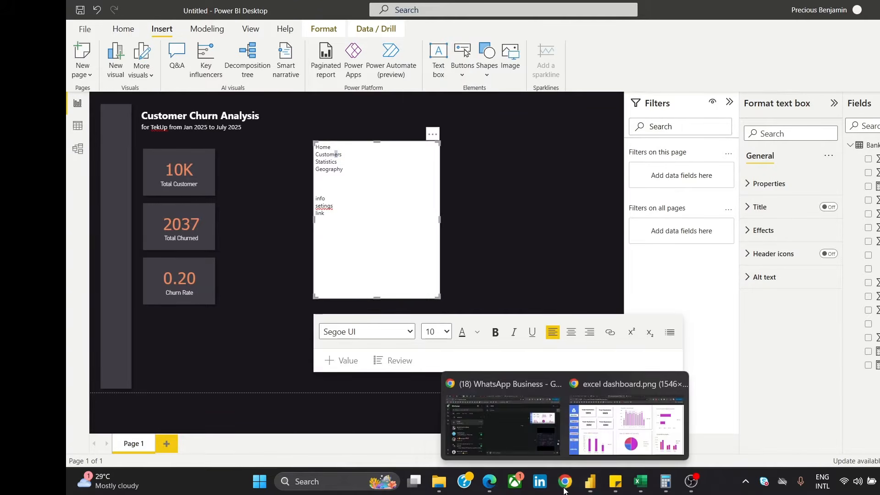
pyautogui.click(592, 440)
pyautogui.click(304, 7)
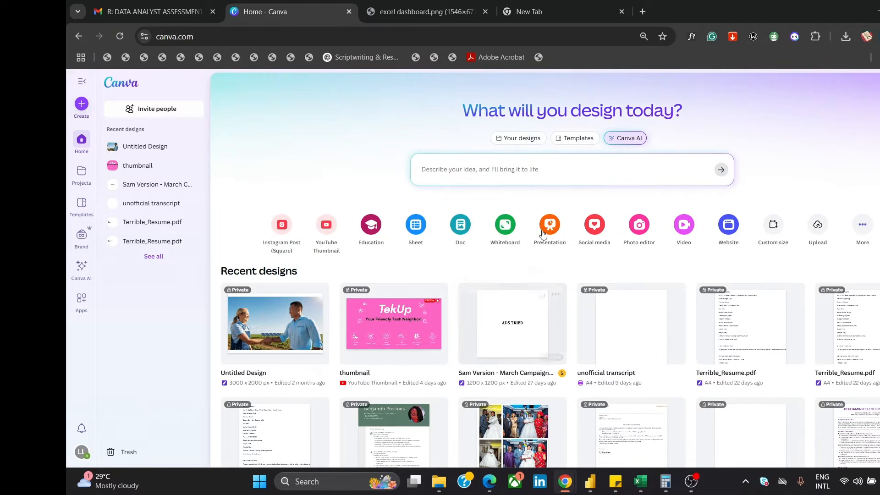
pyautogui.click(288, 228)
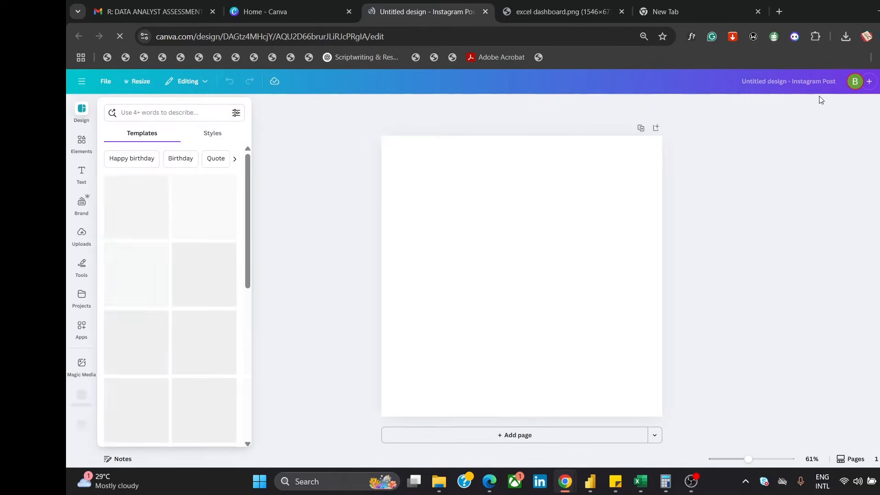
pyautogui.click(740, 81)
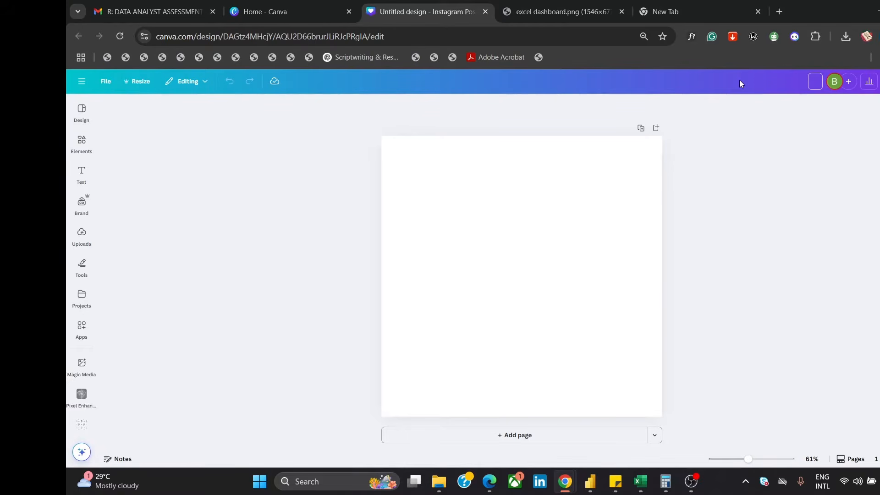
# Title the design "Iccons - churn" and search the elements for "home icon", listing all matching graphics
pyautogui.write('Iccons - churn')
pyautogui.press('Return')
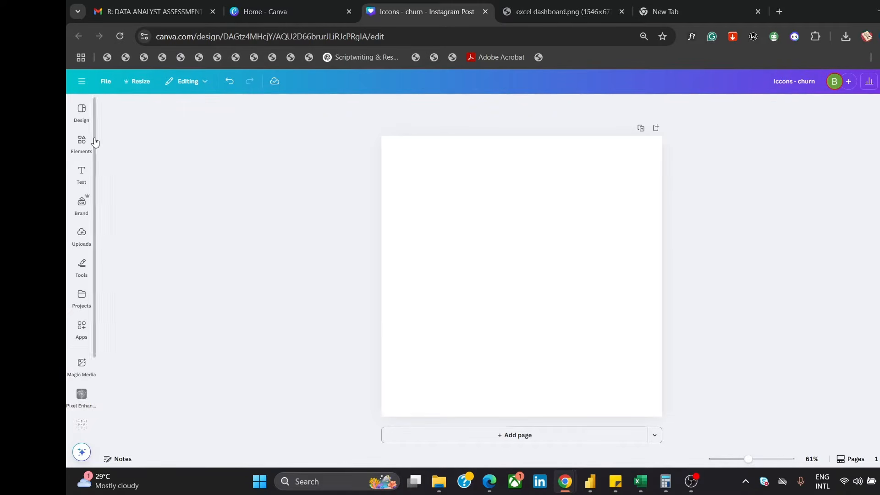
pyautogui.click(82, 142)
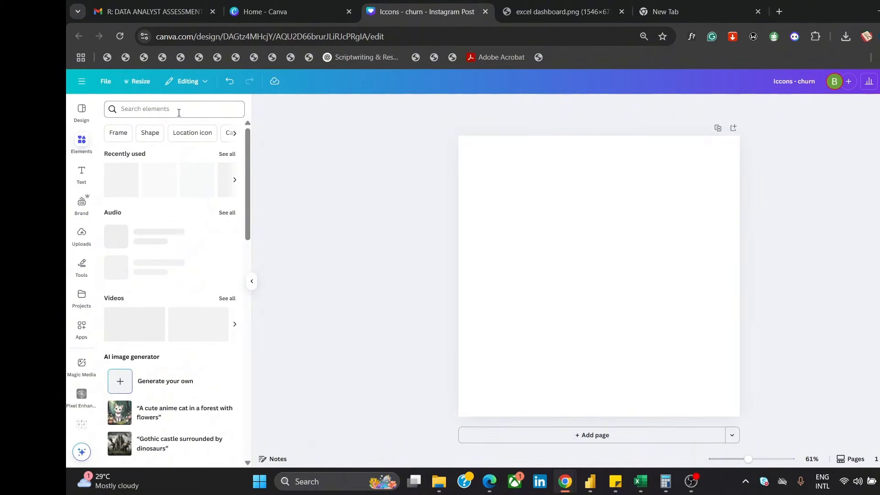
pyautogui.click(153, 101)
pyautogui.write('ho')
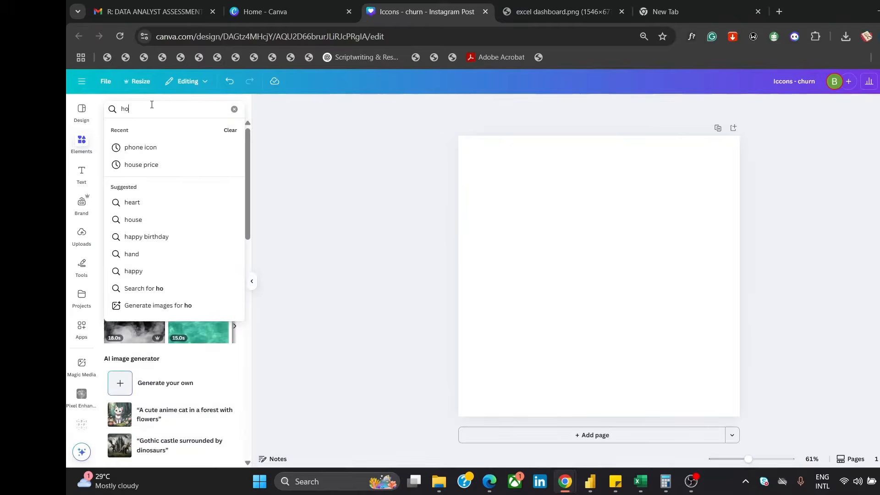
pyautogui.write('me icon')
pyautogui.press('Return')
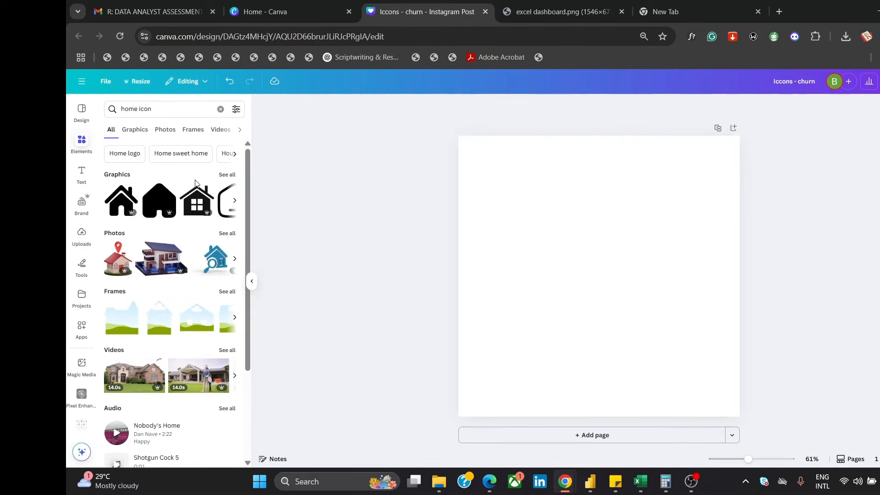
pyautogui.click(223, 174)
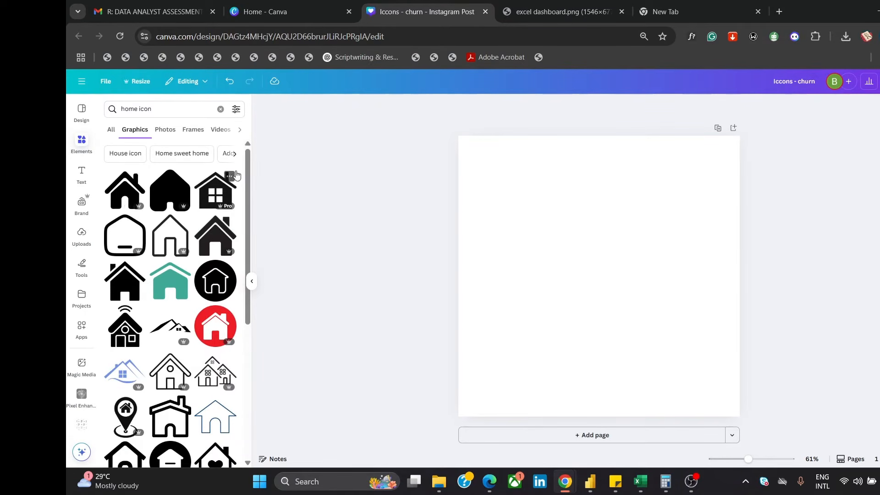
# Add the solid black house graphic with a chimney to the page and enlarge it from two opposite corners
pyautogui.moveTo(245, 162)
pyautogui.mouseDown()
pyautogui.moveTo(254, 178)
pyautogui.moveTo(248, 249)
pyautogui.moveTo(252, 157)
pyautogui.mouseUp()
pyautogui.click(125, 283)
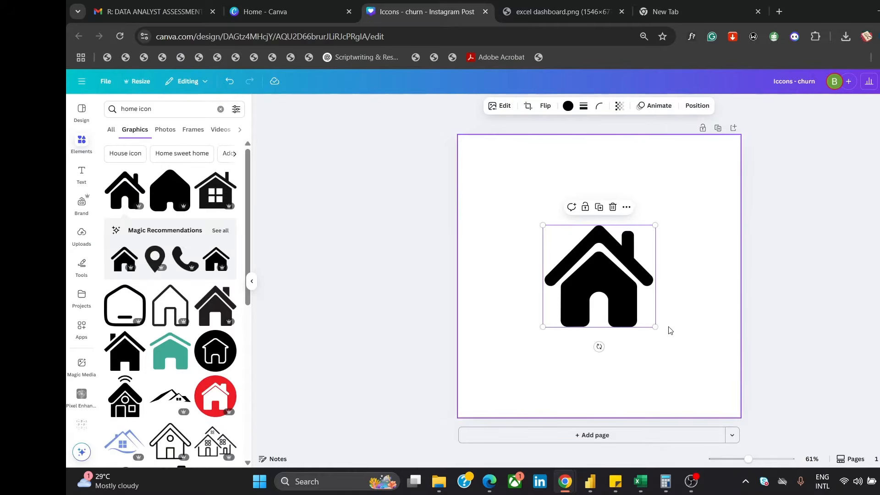
pyautogui.moveTo(655, 327); pyautogui.dragTo(699, 367)
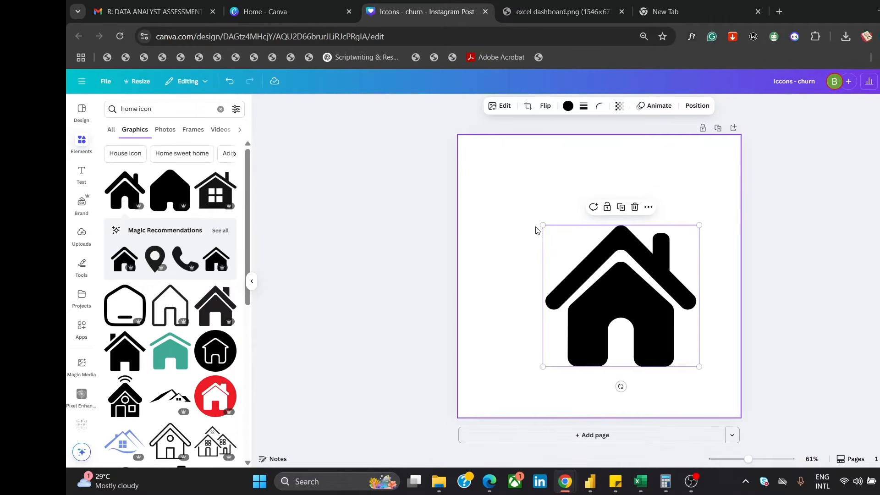
pyautogui.moveTo(543, 225); pyautogui.dragTo(506, 192)
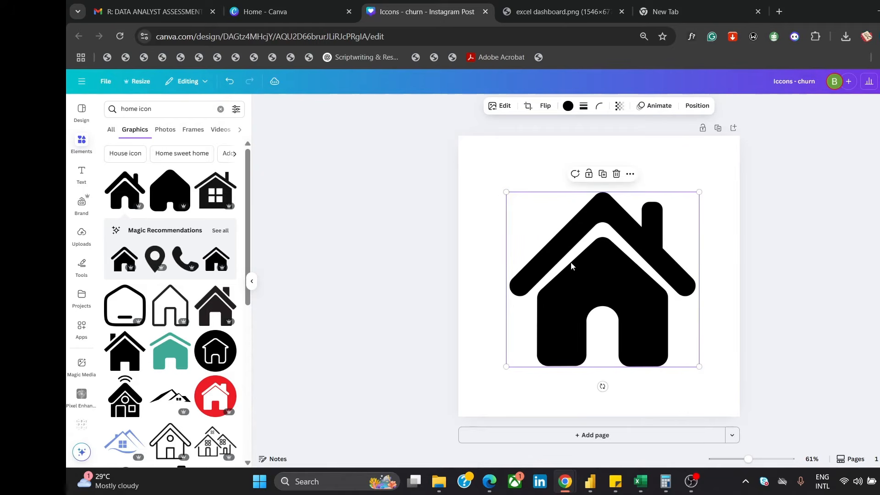
pyautogui.click(690, 485)
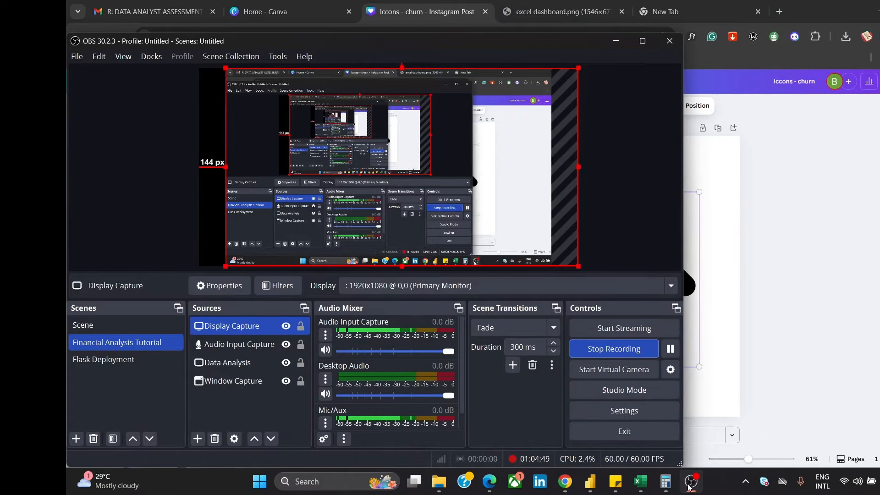
pyautogui.click(688, 485)
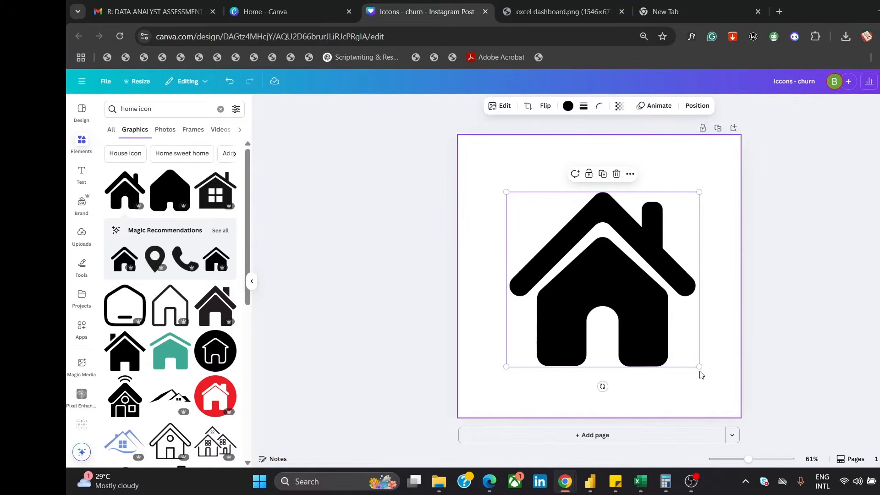
# Enlarge the house icon a little more, centre it horizontally on the page and deselect it
pyautogui.moveTo(697, 366); pyautogui.dragTo(716, 388)
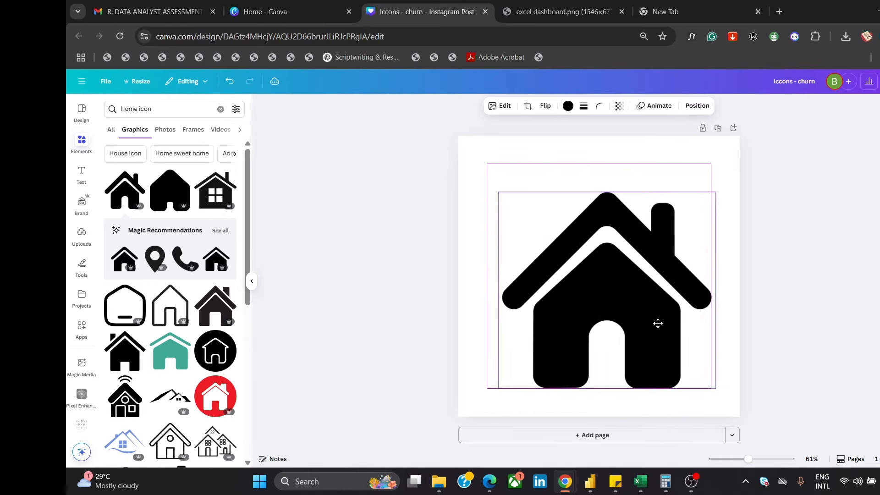
pyautogui.moveTo(658, 323)
pyautogui.mouseDown()
pyautogui.moveTo(655, 317)
pyautogui.moveTo(650, 323)
pyautogui.mouseUp()
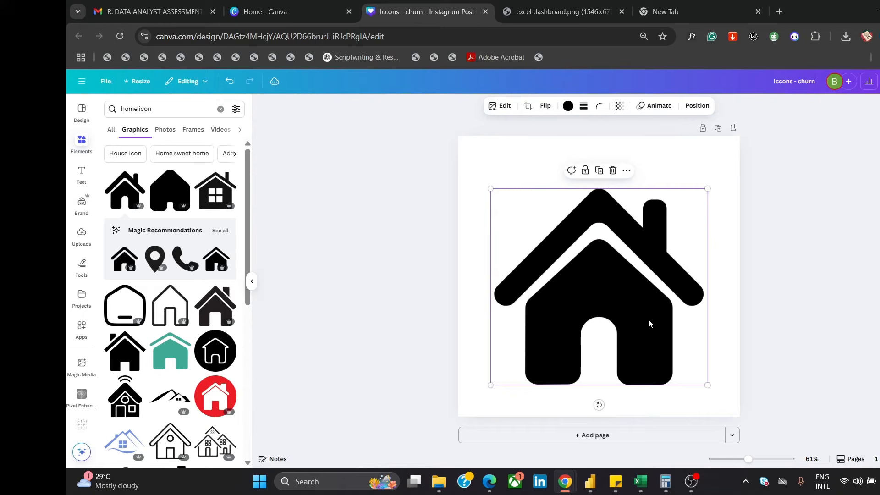
pyautogui.click(834, 245)
# Recolor the house icon from the document colors to white
pyautogui.click(607, 225)
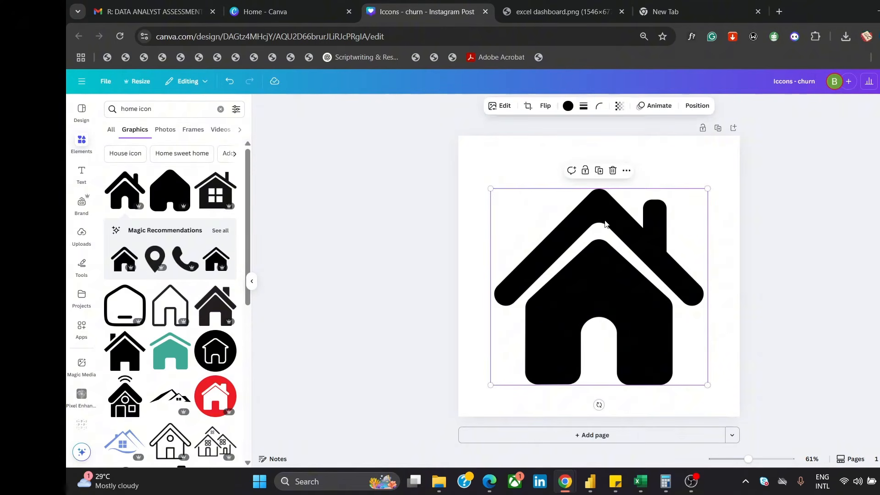
pyautogui.click(568, 107)
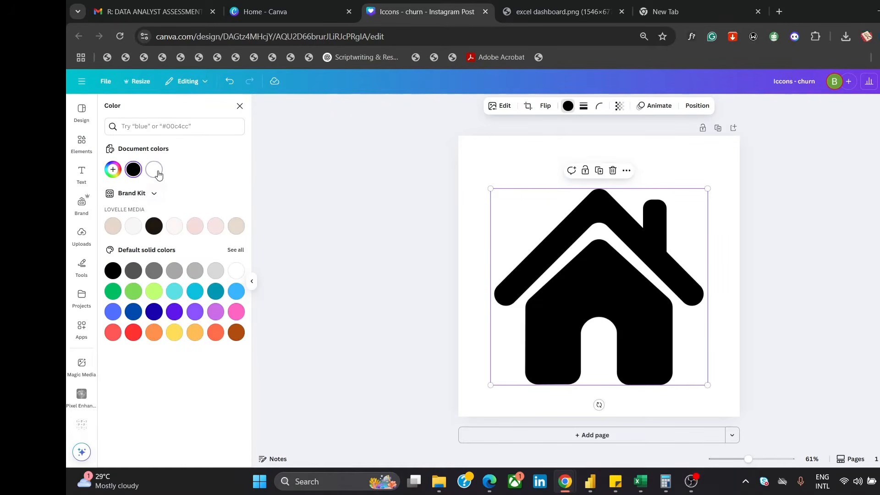
pyautogui.click(159, 172)
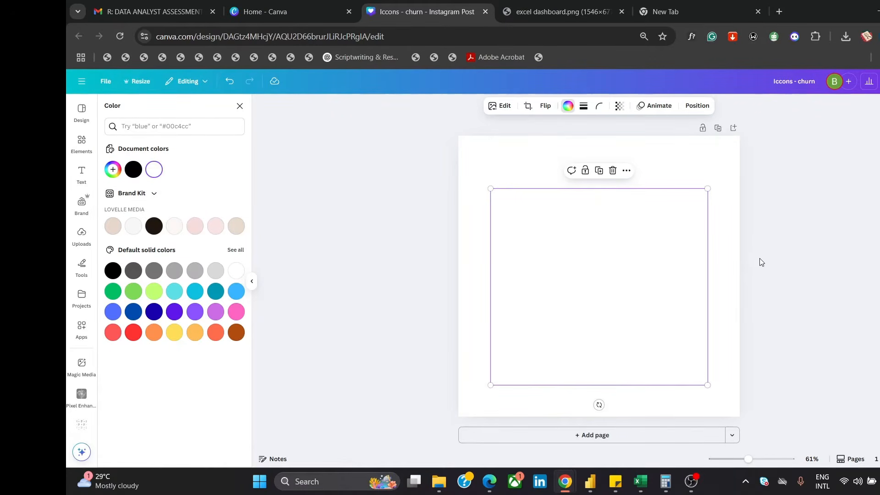
# Try to download the design as an SVG with a transparent background
pyautogui.click(878, 81)
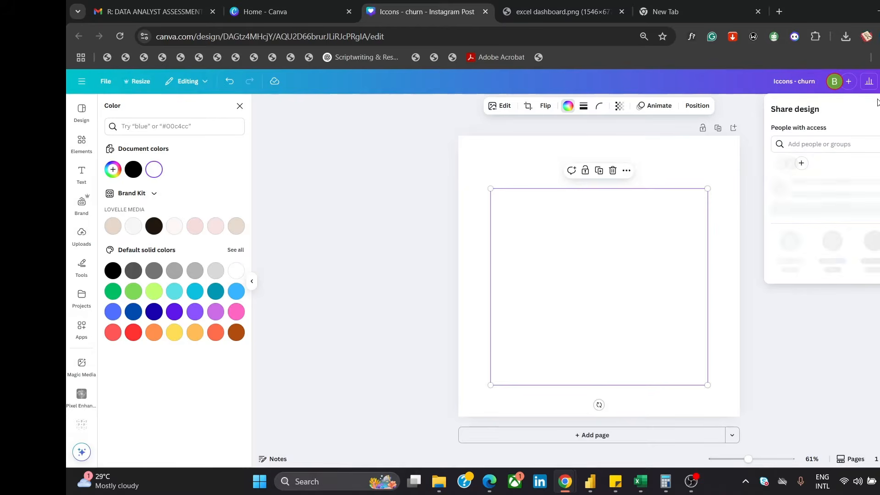
pyautogui.click(792, 262)
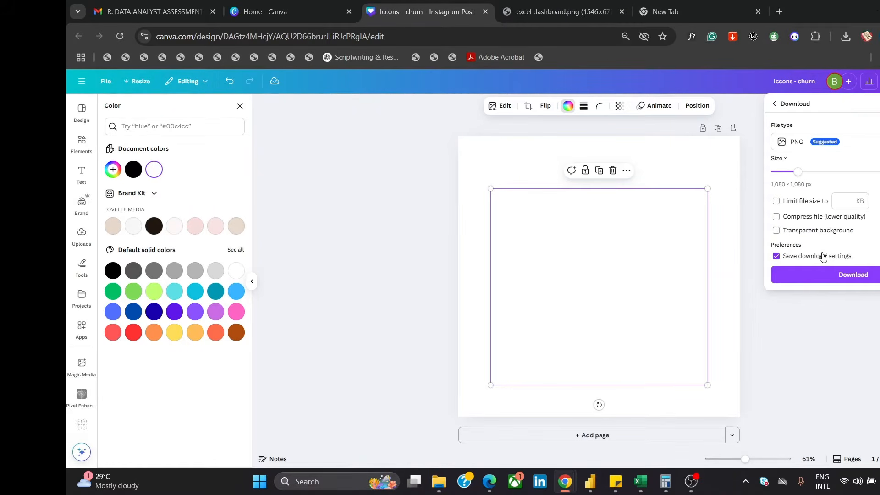
pyautogui.click(862, 144)
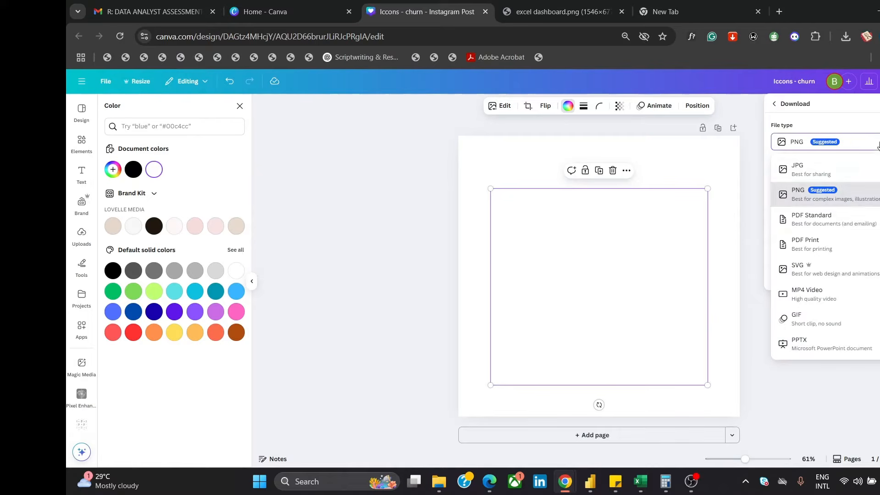
pyautogui.click(830, 270)
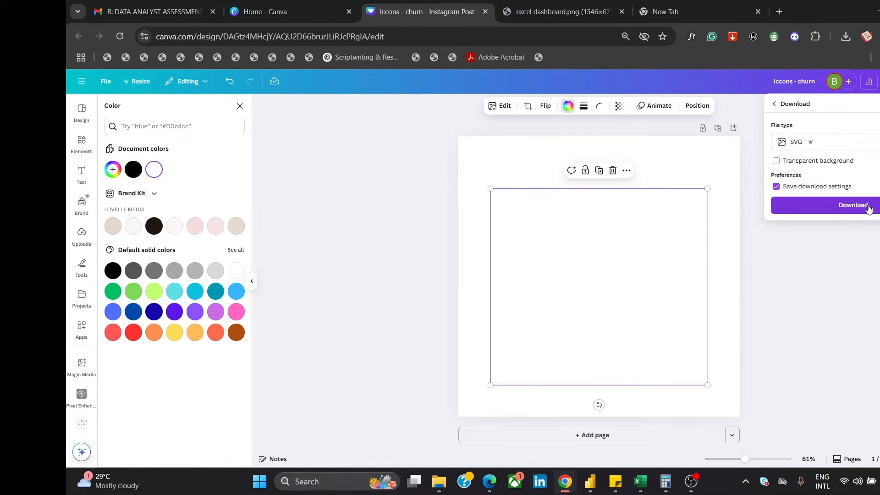
pyautogui.click(778, 160)
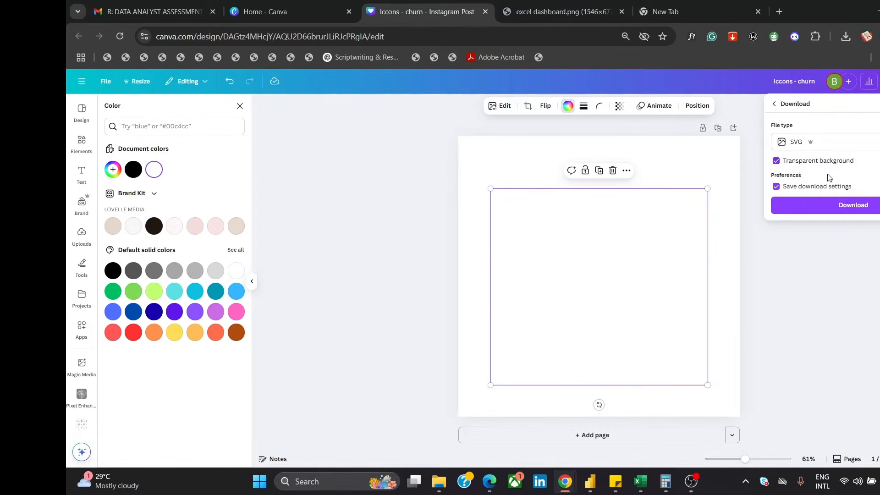
pyautogui.click(848, 204)
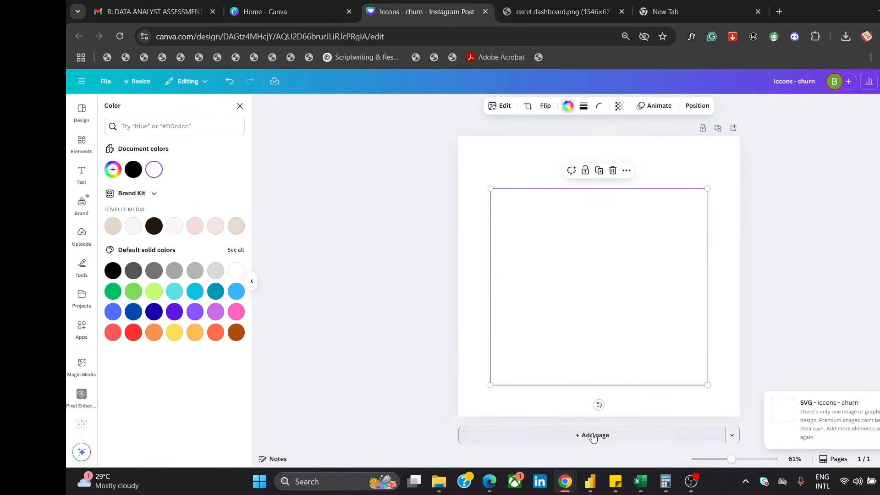
# Duplicate the page with the white house icon and select page 1
pyautogui.click(717, 129)
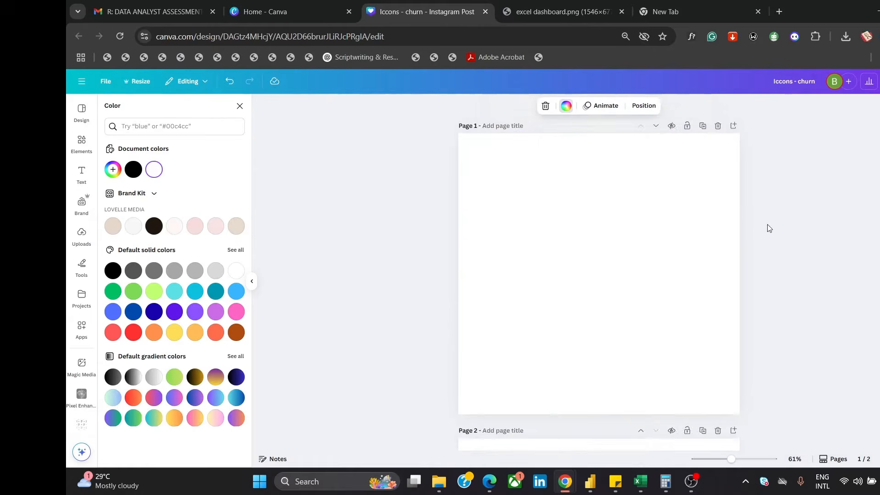
pyautogui.scroll(5, 633, 237)
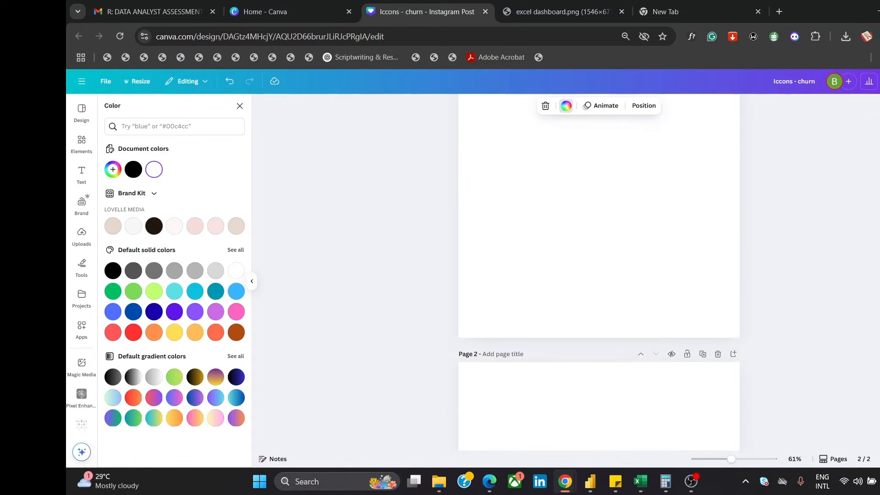
pyautogui.click(723, 134)
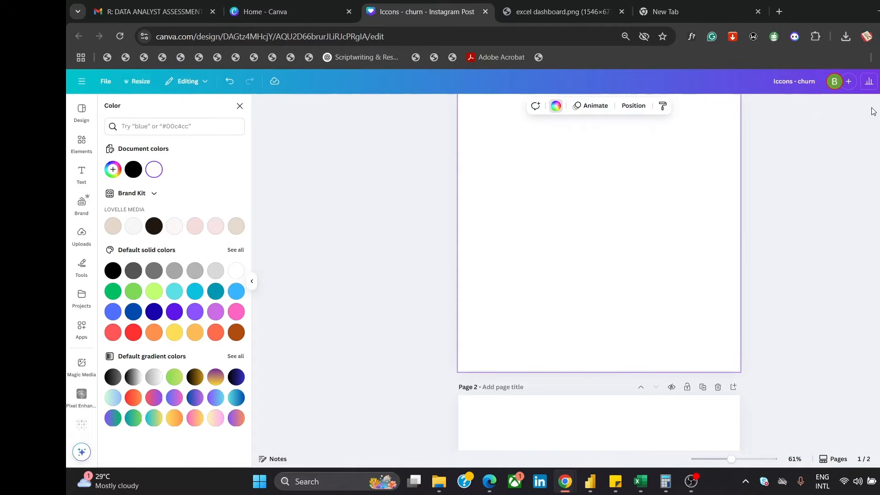
# Download only page 1 of the design as an SVG with a transparent background
pyautogui.click(878, 81)
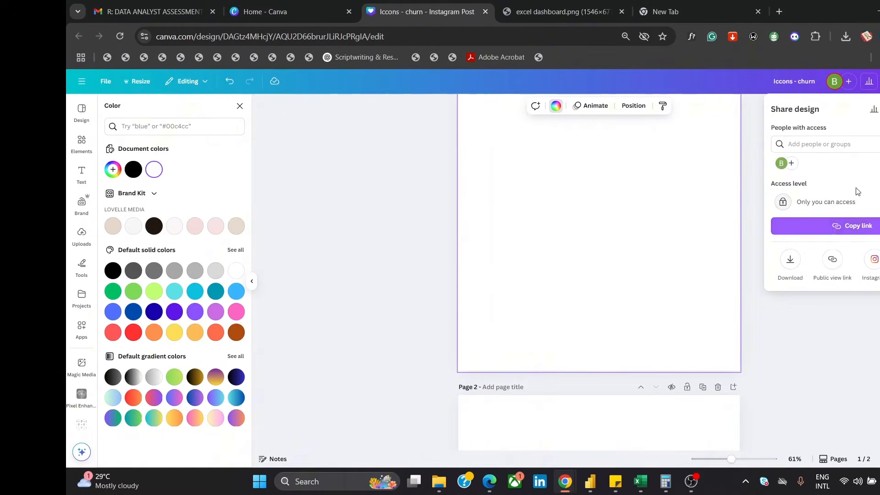
pyautogui.click(789, 257)
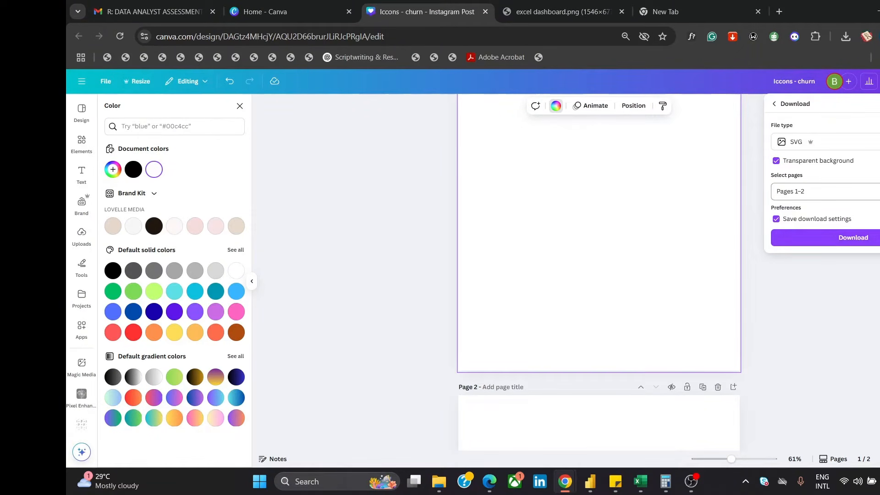
pyautogui.click(862, 191)
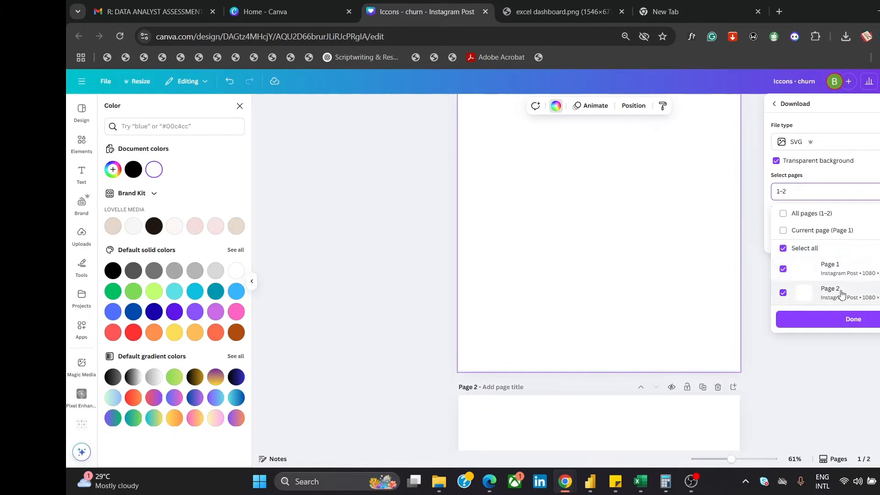
pyautogui.click(846, 274)
pyautogui.click(831, 297)
pyautogui.click(836, 275)
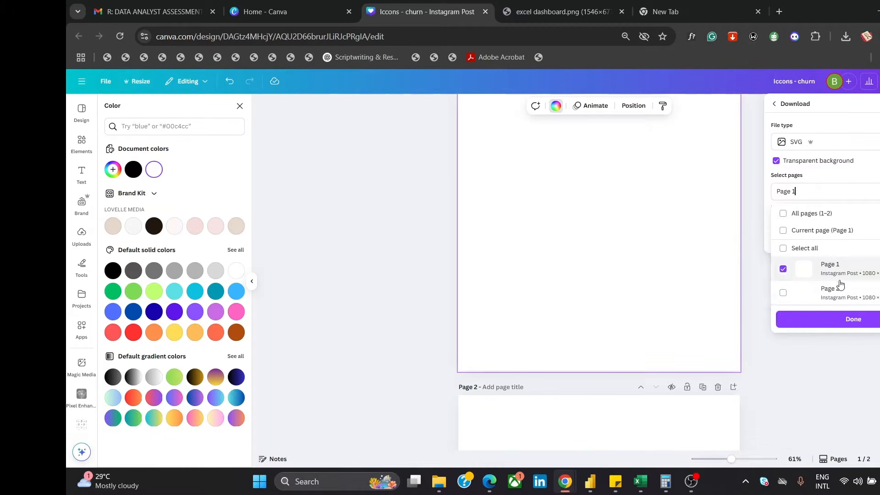
pyautogui.click(850, 319)
pyautogui.click(854, 240)
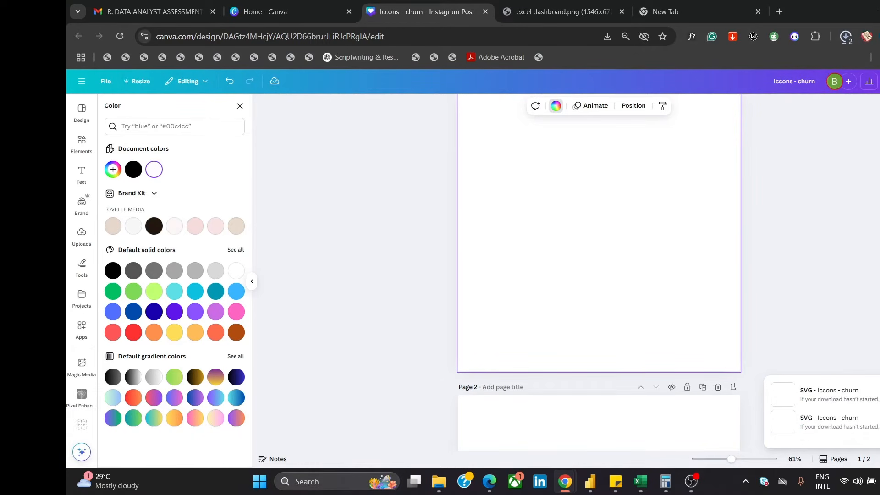
# Try to bring the downloaded SVG from the browser's recent downloads into the report in Power BI Desktop
pyautogui.scroll(1, 599, 275)
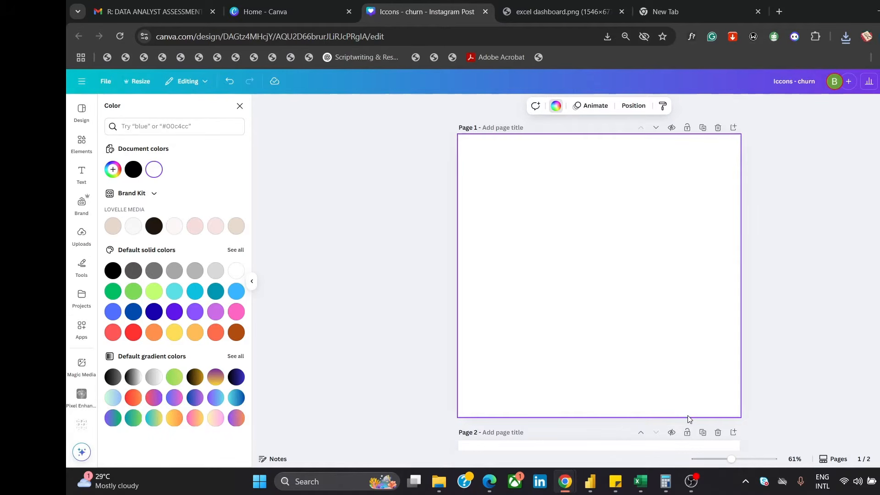
pyautogui.click(591, 481)
pyautogui.click(594, 489)
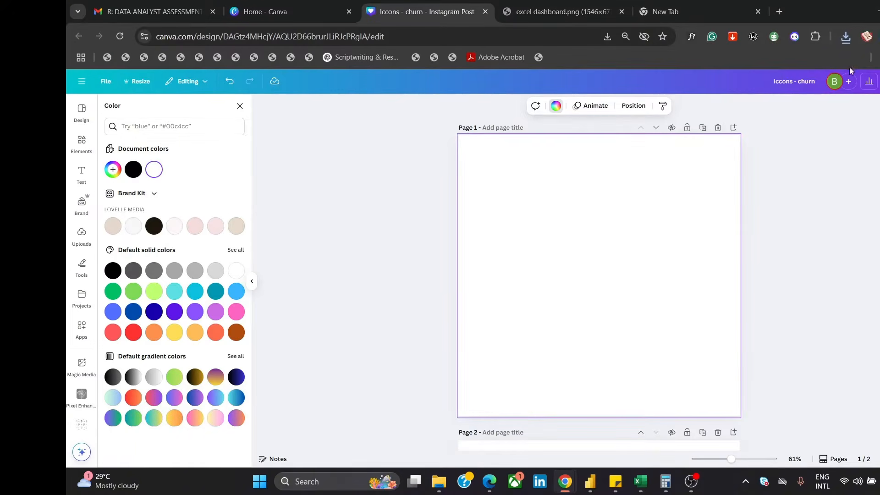
pyautogui.click(846, 39)
pyautogui.moveTo(742, 88); pyautogui.dragTo(256, 235)
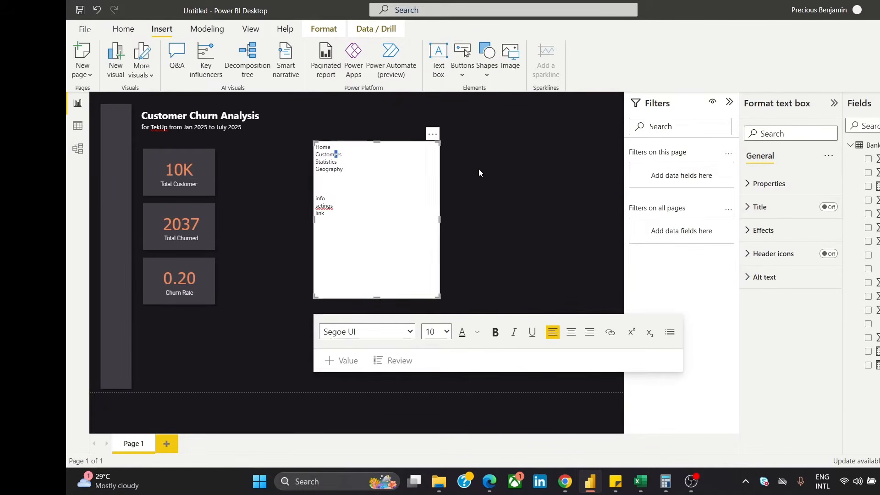
# Move the navigation text box right and down so its top edge aligns with the bottom of the Total Customer card
pyautogui.click(504, 183)
pyautogui.click(438, 143)
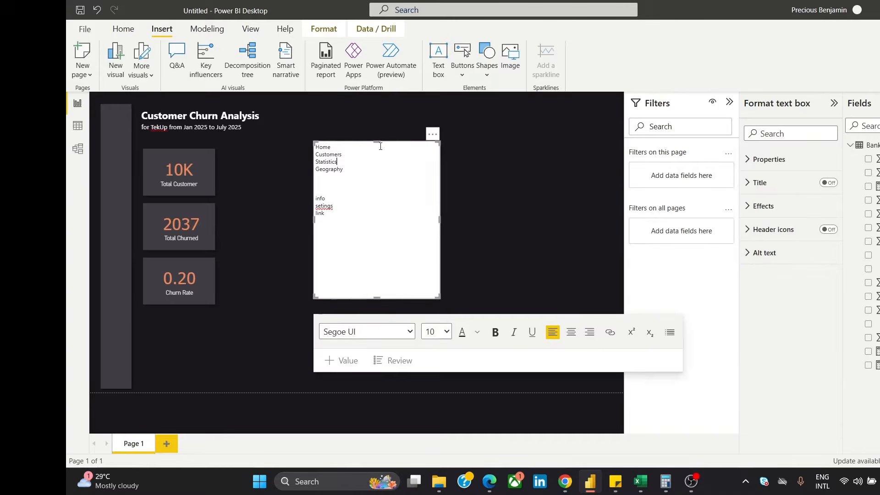
pyautogui.moveTo(440, 131); pyautogui.dragTo(537, 181)
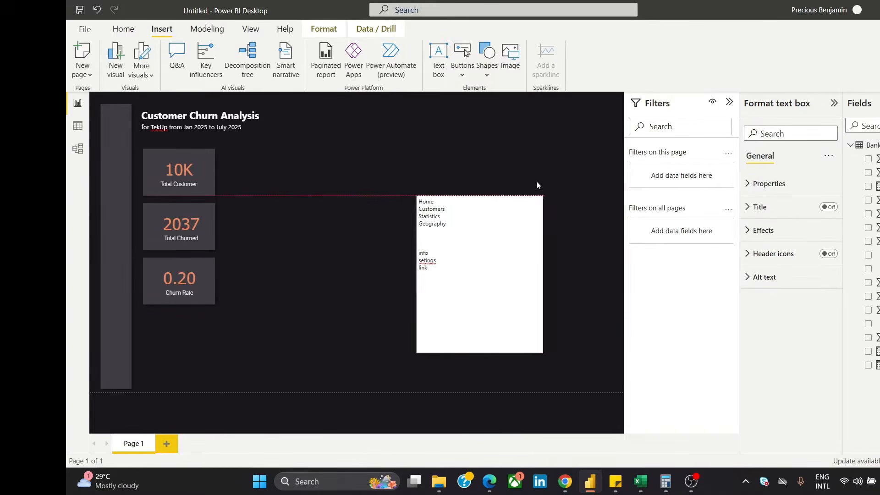
pyautogui.click(86, 29)
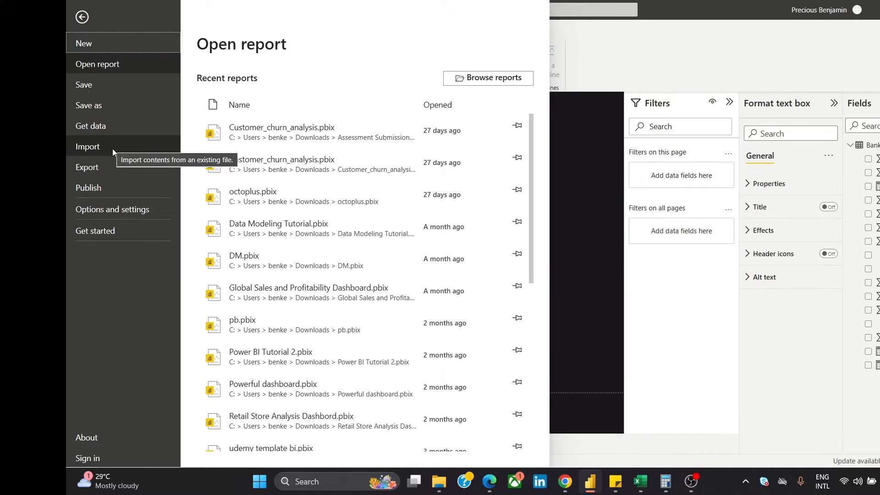
pyautogui.click(115, 153)
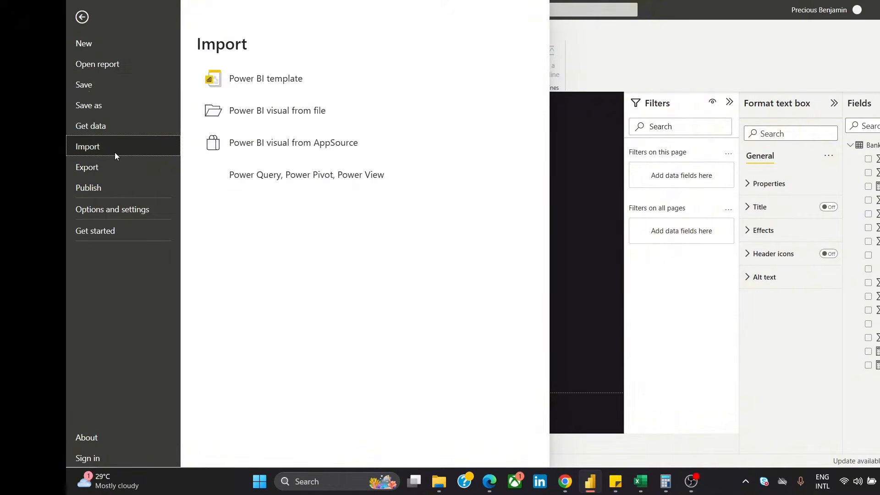
pyautogui.press('Escape')
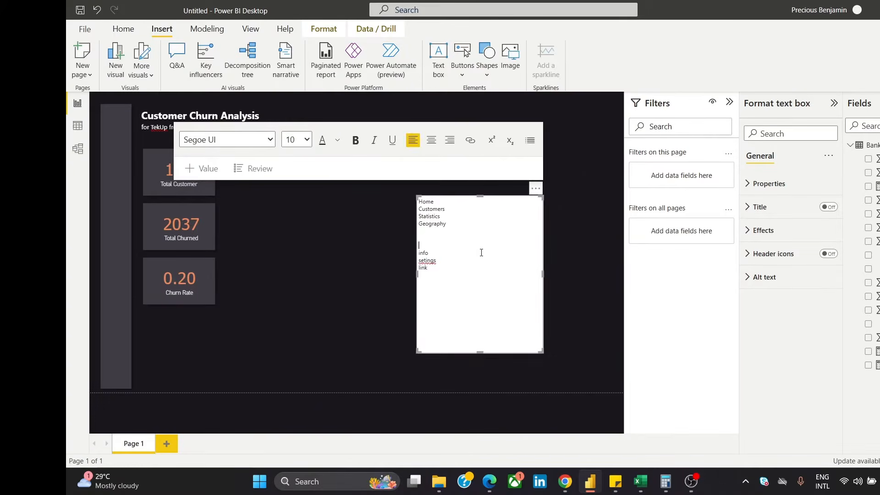
# Move the navigation text box to the lower right of the report page, its bottom edge on the page boundary
pyautogui.click(564, 183)
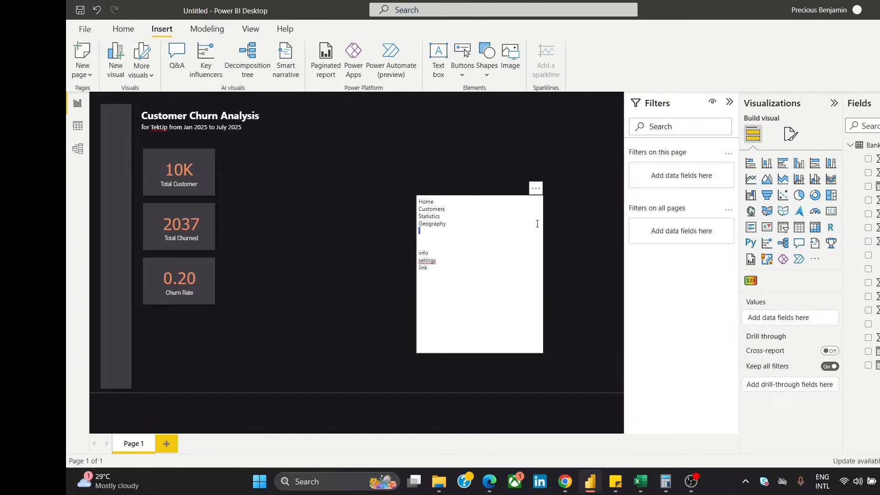
pyautogui.click(539, 194)
pyautogui.moveTo(539, 194); pyautogui.dragTo(588, 236)
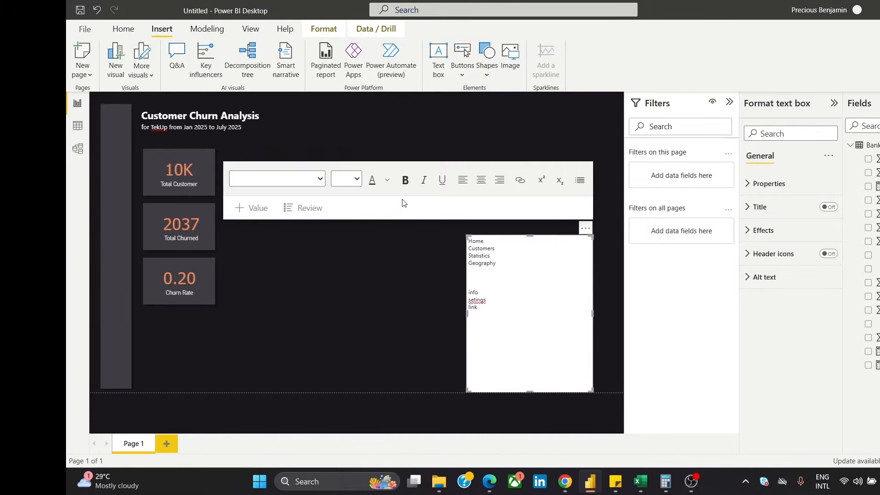
pyautogui.click(349, 305)
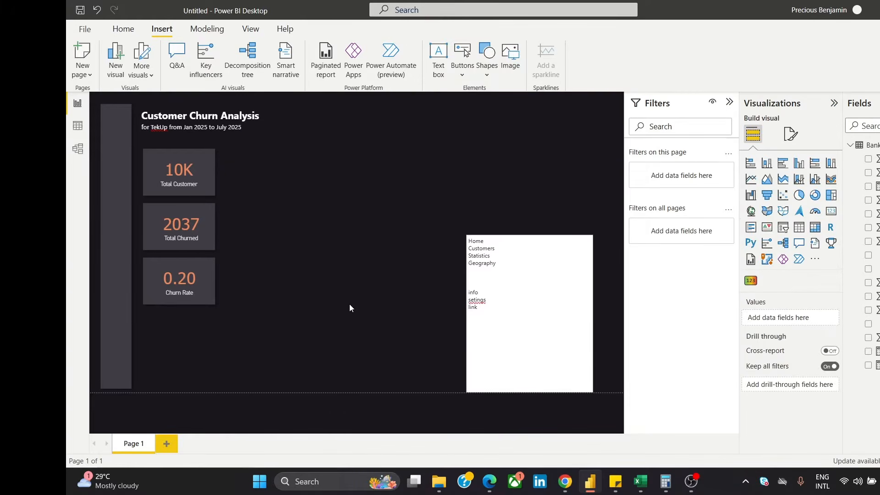
# Try to insert the downloaded SVG icon as an image from the Downloads folder
pyautogui.click(514, 56)
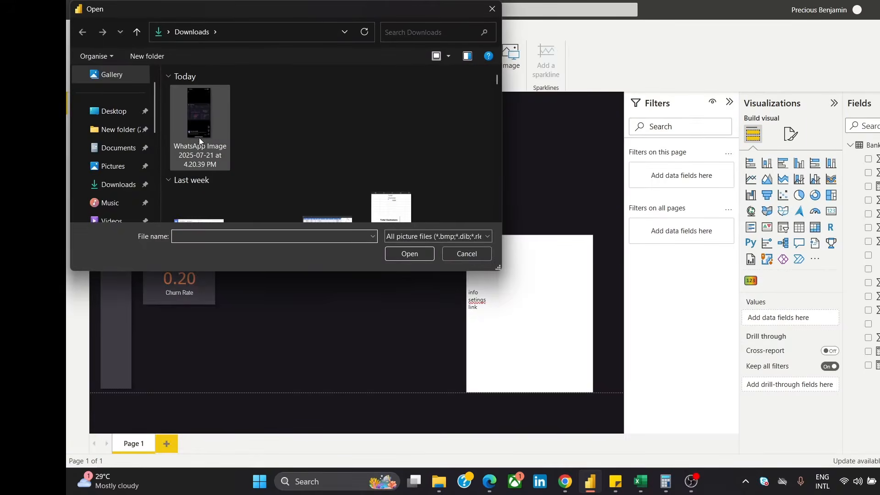
pyautogui.click(128, 186)
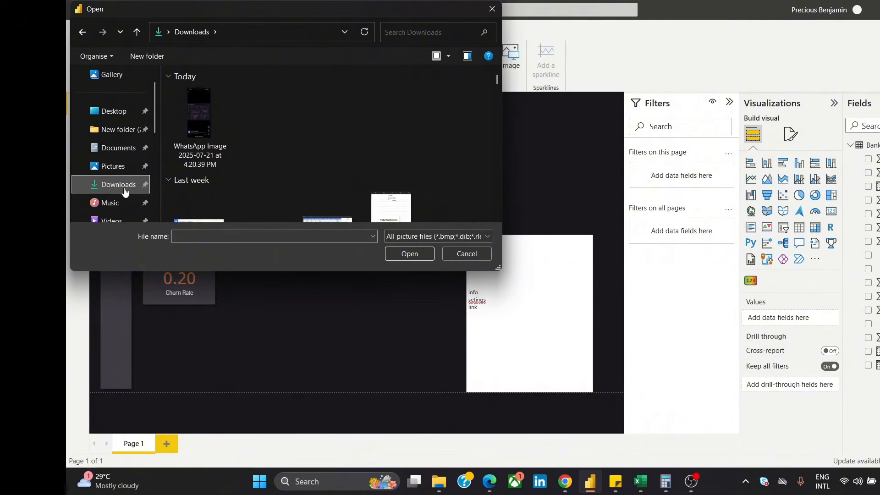
pyautogui.scroll(-5, 498, 81)
pyautogui.scroll(5, 499, 81)
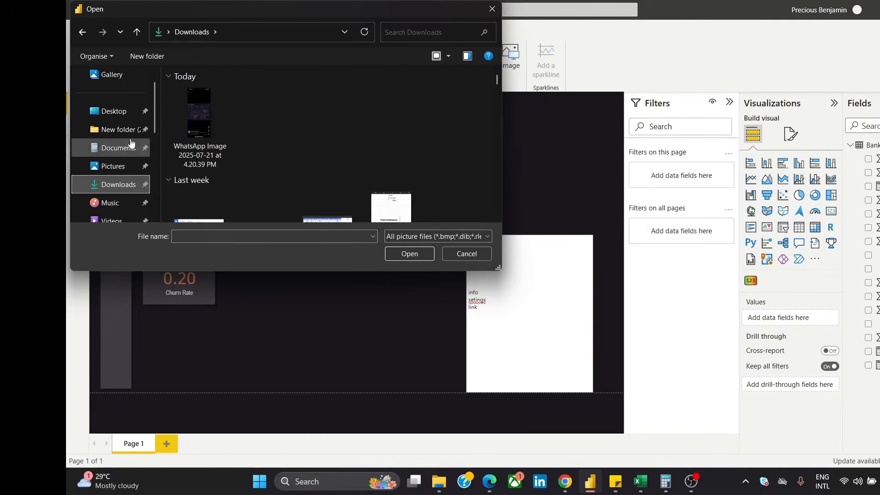
pyautogui.click(136, 119)
pyautogui.click(120, 185)
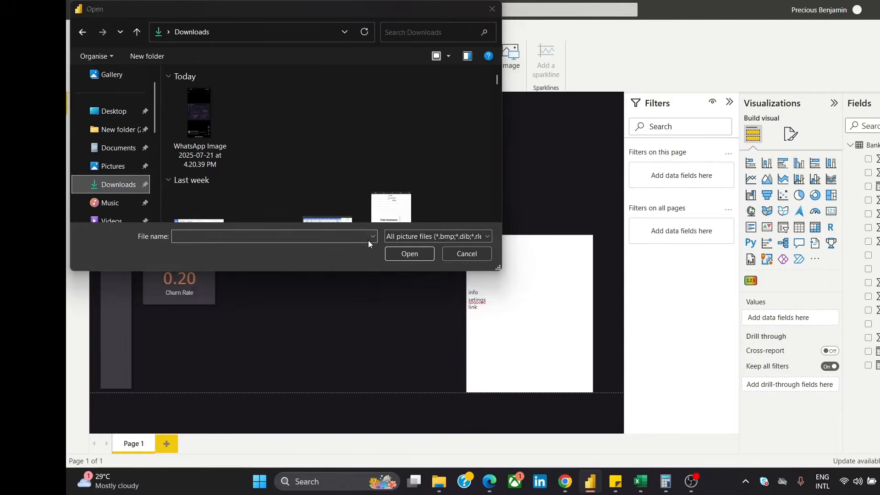
pyautogui.click(407, 253)
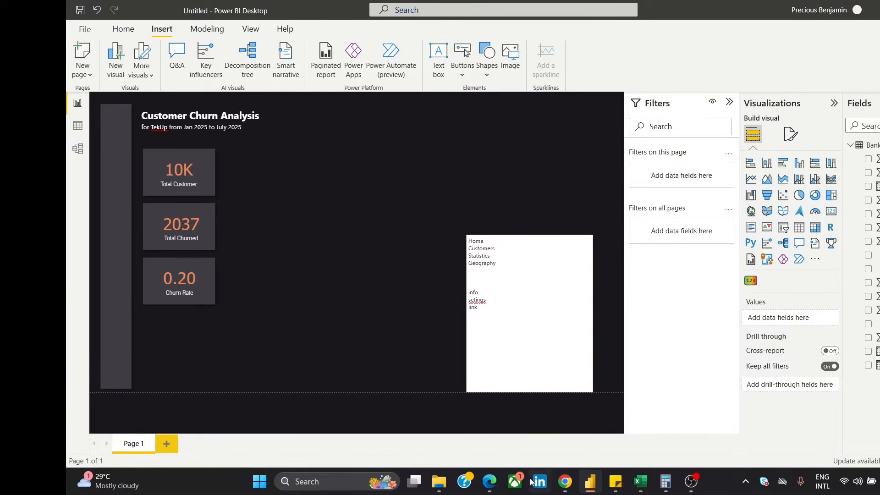
# Switch to the Canva design in Chrome and download page 1 as a PNG with a transparent background
pyautogui.moveTo(556, 482)
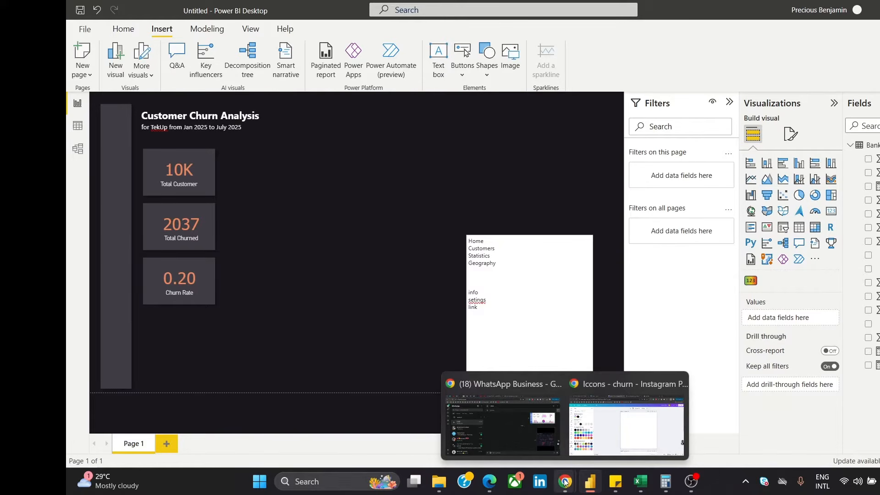
pyautogui.click(592, 456)
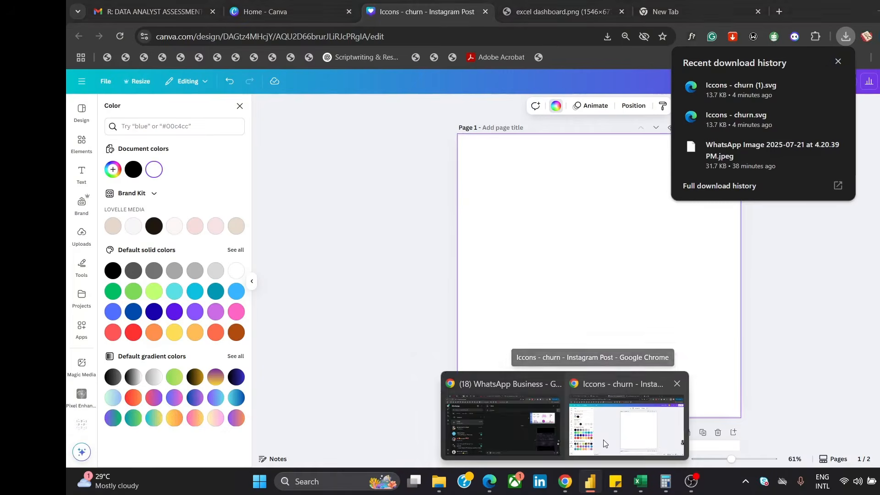
pyautogui.click(563, 203)
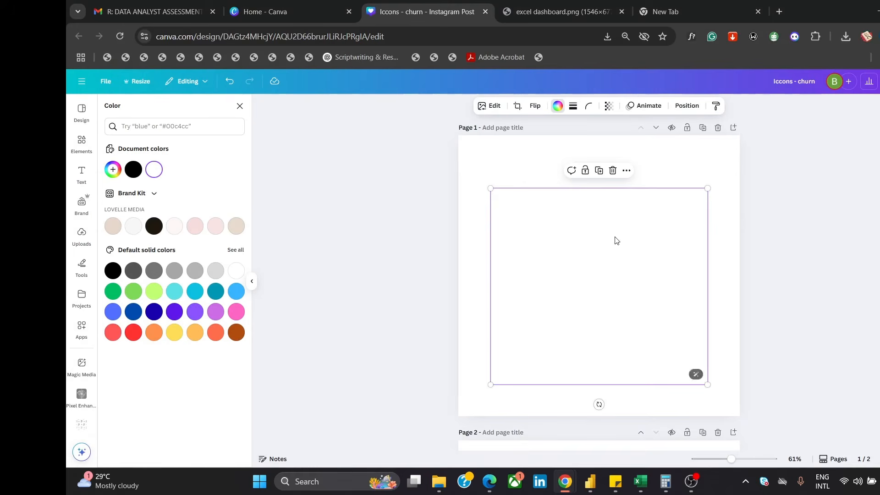
pyautogui.click(877, 81)
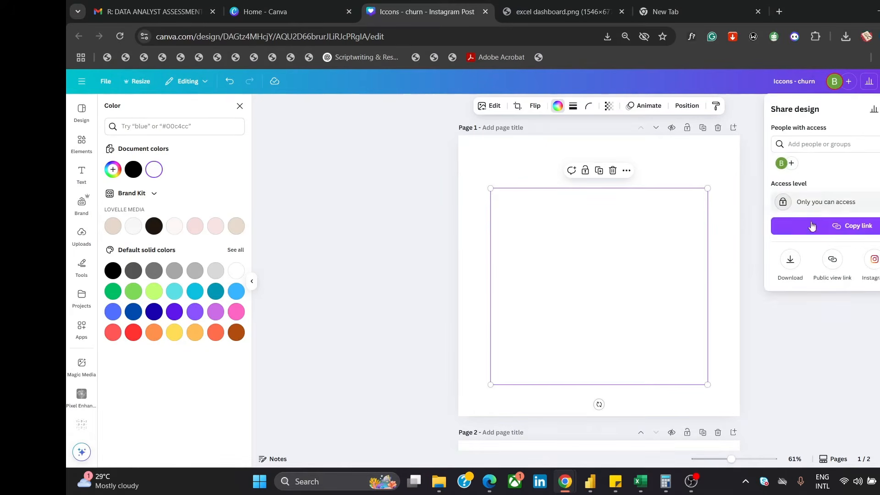
pyautogui.click(791, 255)
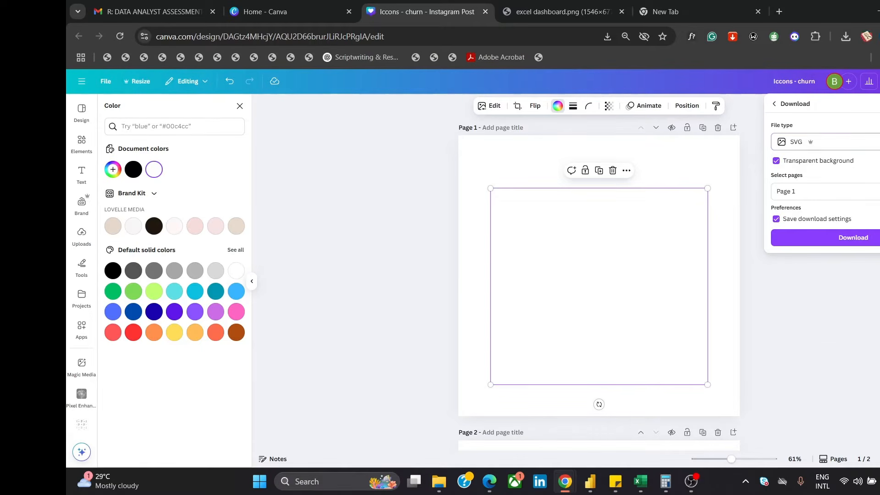
pyautogui.click(825, 141)
pyautogui.click(844, 202)
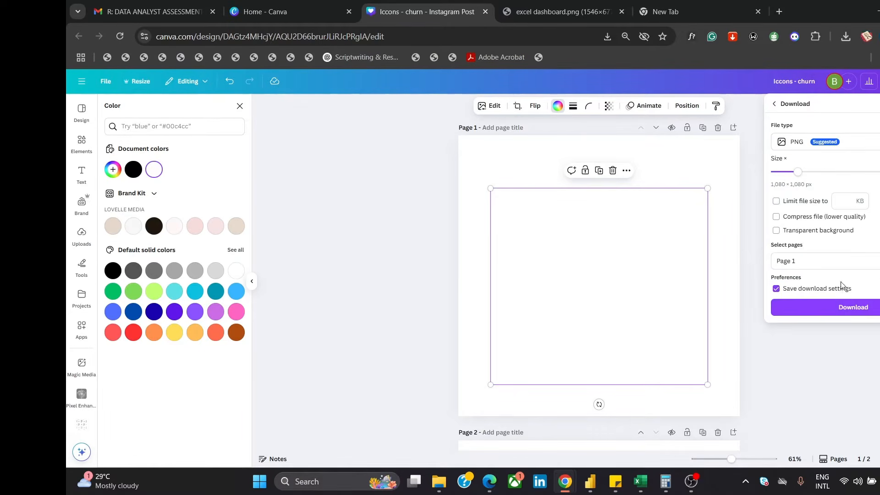
pyautogui.click(838, 230)
pyautogui.click(847, 309)
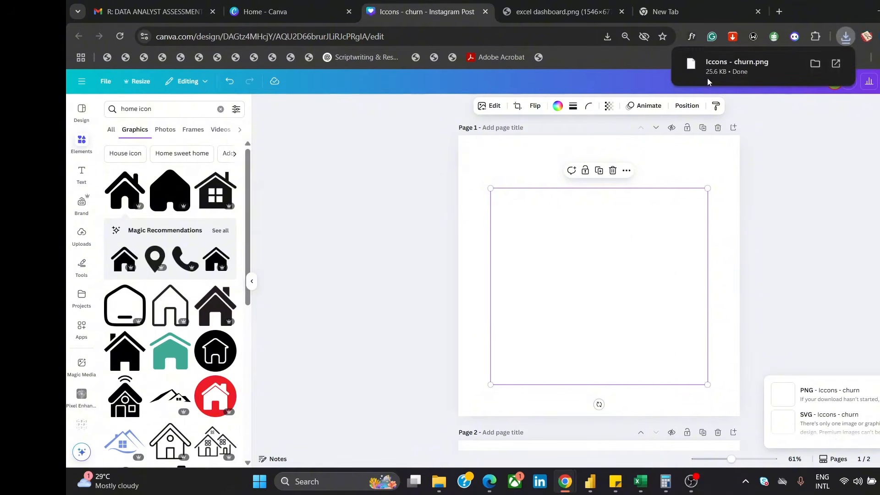
# Try to bring the downloaded PNG straight from its download location onto the report page in Power BI Desktop
pyautogui.moveTo(708, 78); pyautogui.dragTo(345, 228)
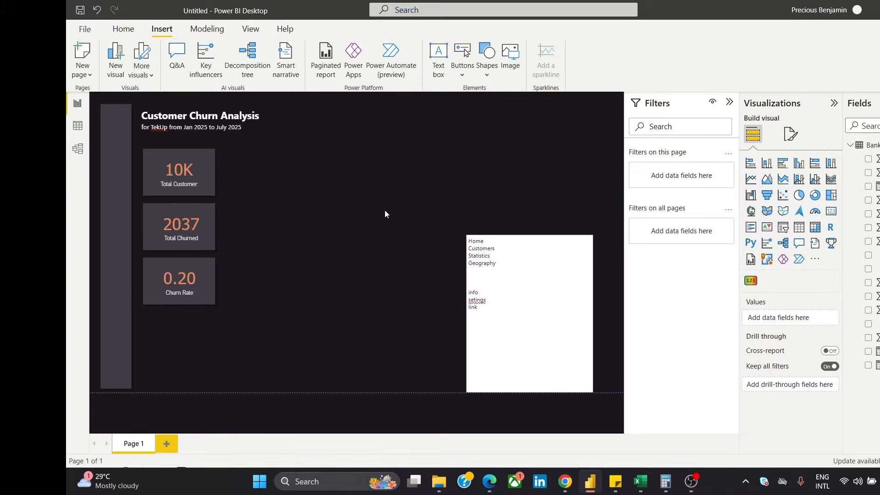
pyautogui.click(438, 481)
pyautogui.moveTo(578, 197); pyautogui.dragTo(239, 320)
pyautogui.click(254, 261)
# Insert the house icon image "Iccons - churn" from the Downloads folder into the report
pyautogui.click(501, 65)
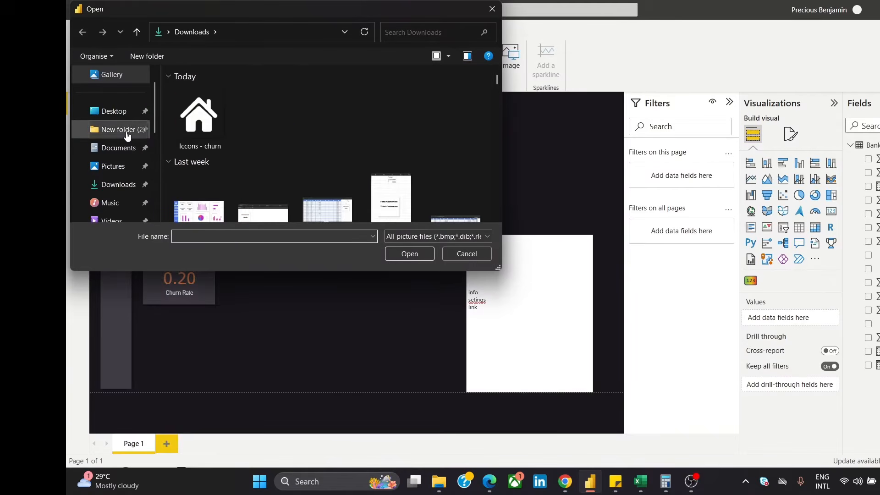
pyautogui.click(193, 122)
pyautogui.click(393, 251)
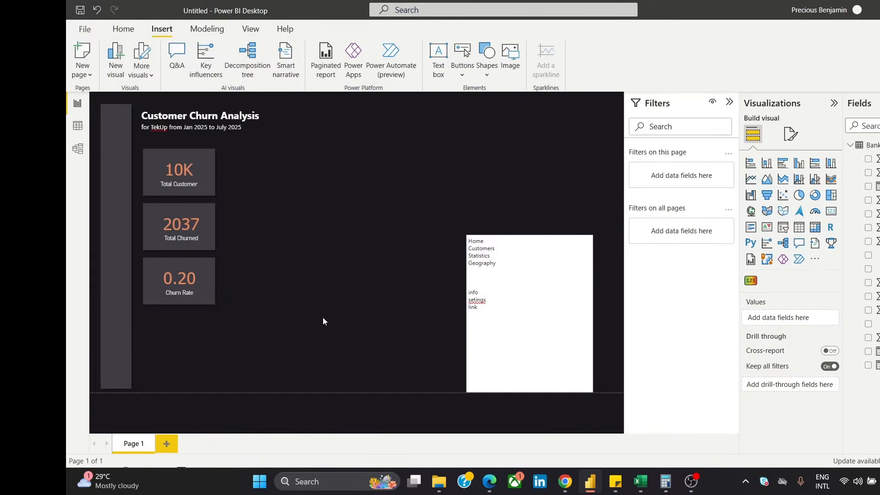
# Shrink the house icon to about the sidebar's width and place it centred near the top of the grey sidebar
pyautogui.moveTo(376, 170); pyautogui.dragTo(314, 198)
pyautogui.moveTo(335, 231); pyautogui.dragTo(120, 135)
pyautogui.click(349, 209)
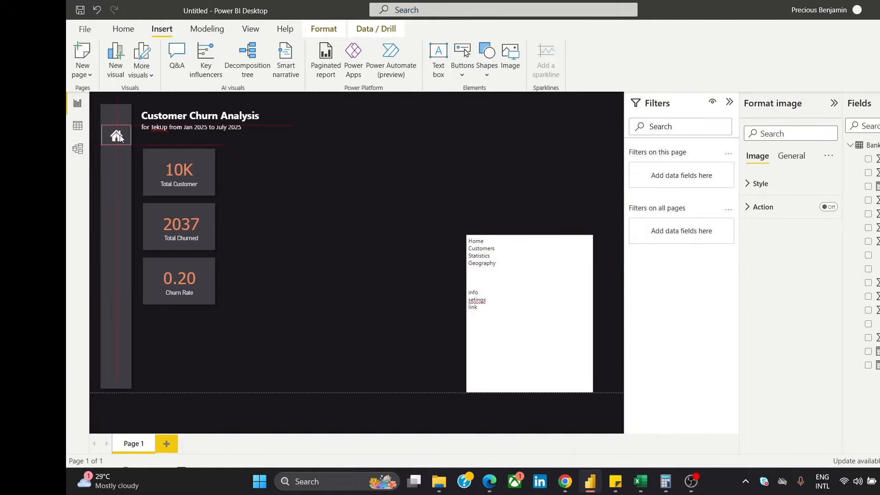
pyautogui.click(282, 163)
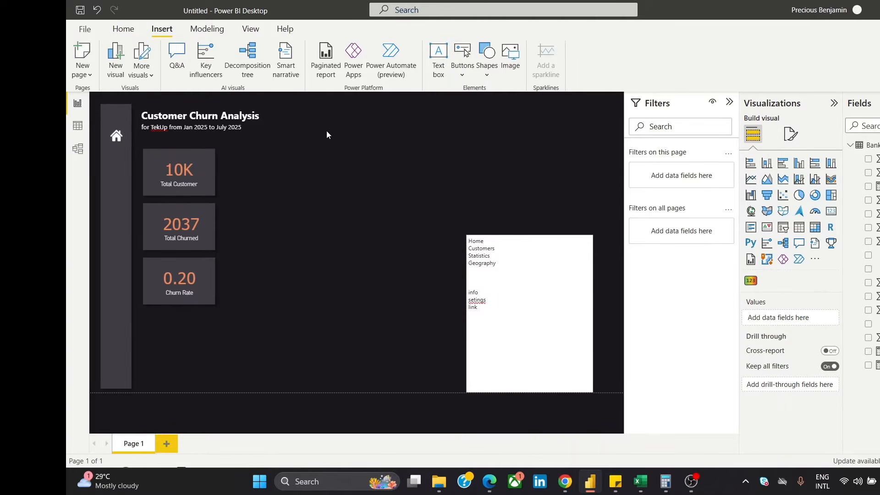
# Duplicate the Customer Churn Analysis title text box and move the copy to the empty middle of the page
pyautogui.click(263, 108)
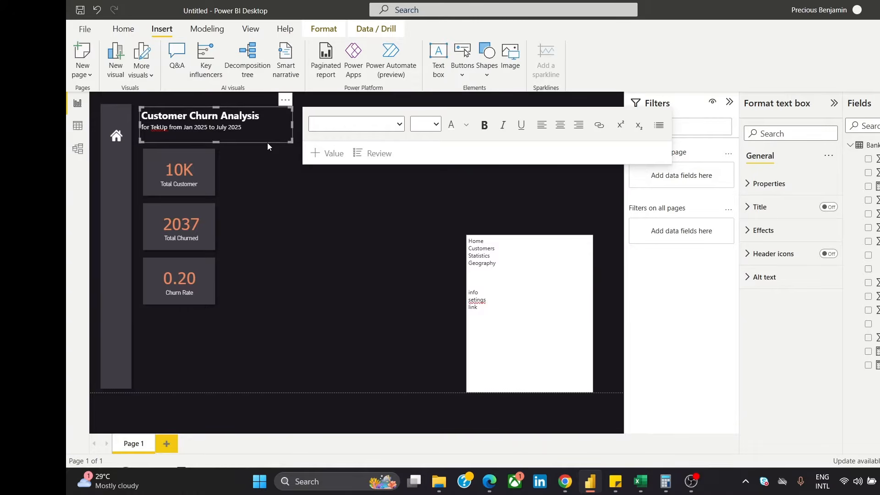
pyautogui.hotkey('ctrl', 'v')
pyautogui.click(320, 185)
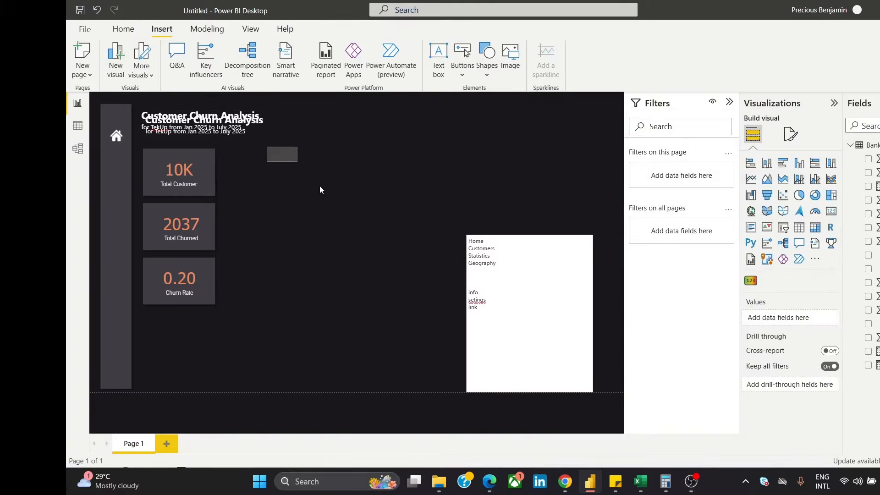
pyautogui.click(246, 116)
pyautogui.moveTo(245, 116); pyautogui.dragTo(372, 216)
# Replace all text in the copied text box with "Home" and set its font color to white
pyautogui.tripleClick(352, 222)
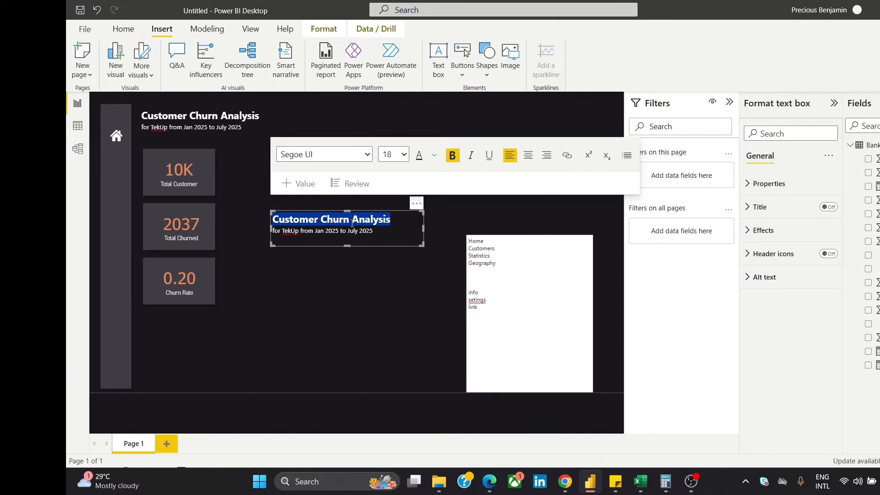
pyautogui.hotkey('ctrl', 'a')
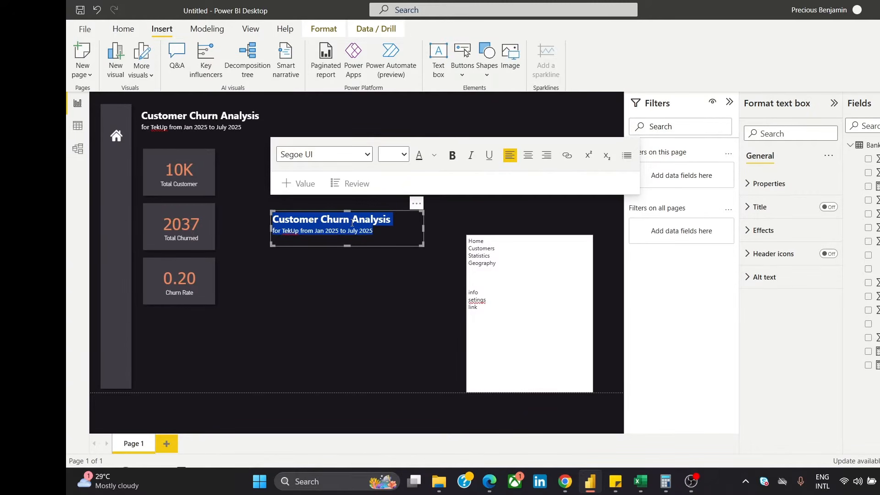
pyautogui.press('Delete')
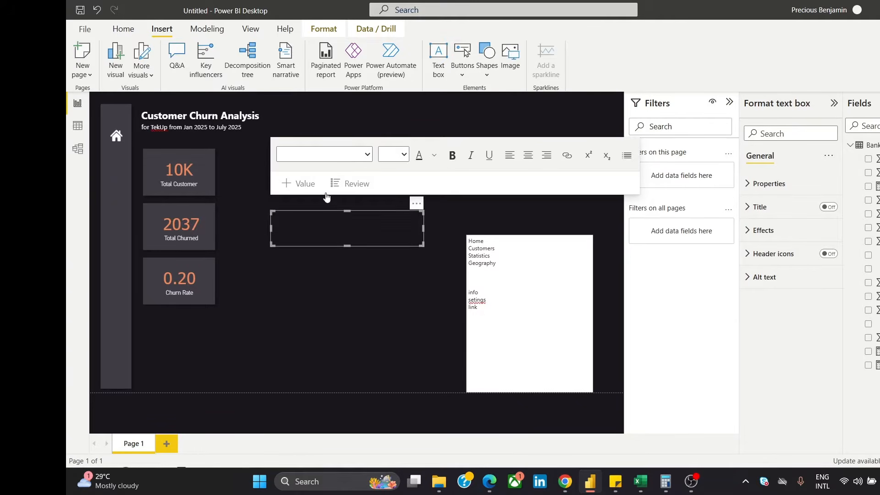
pyautogui.click(347, 222)
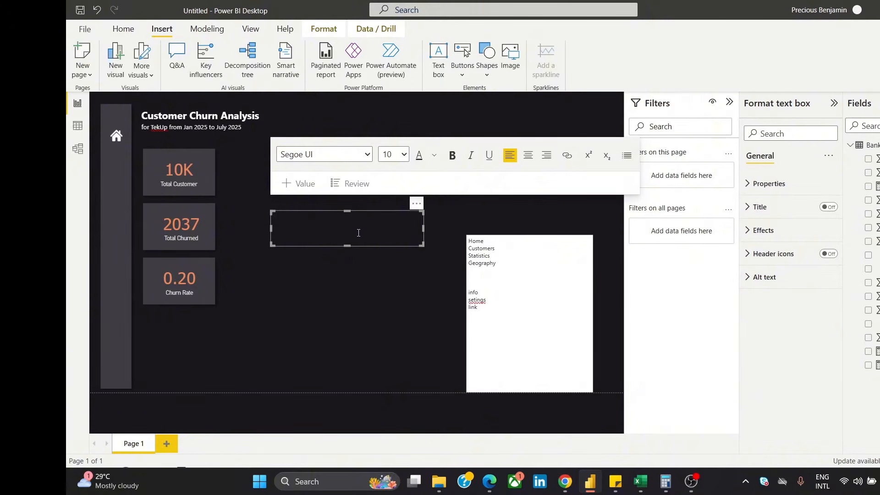
pyautogui.hotkey('ctrl', 'a')
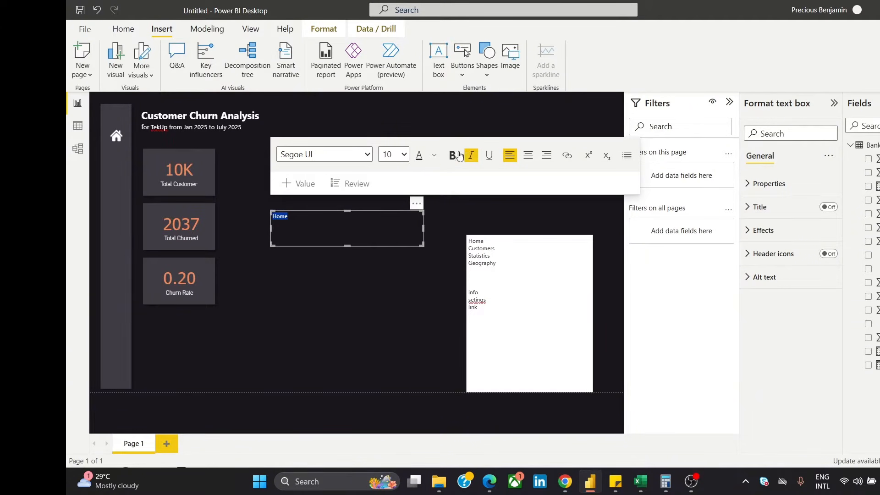
pyautogui.click(433, 156)
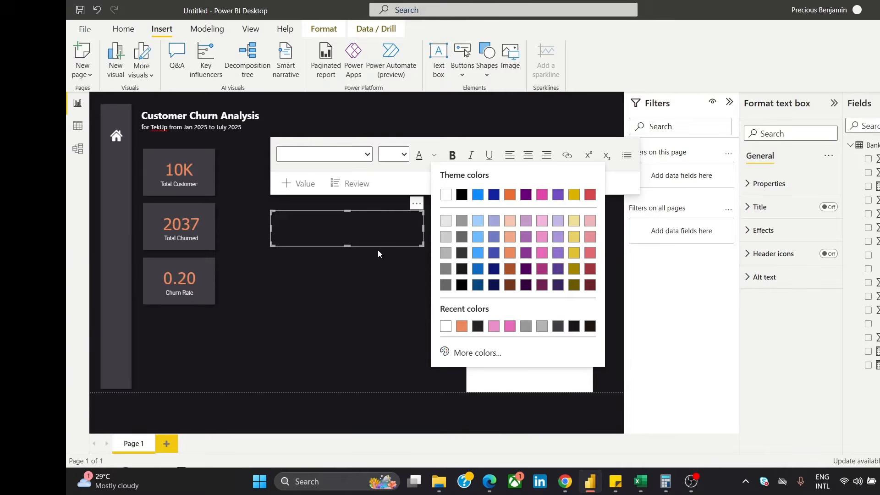
pyautogui.click(444, 197)
pyautogui.click(334, 273)
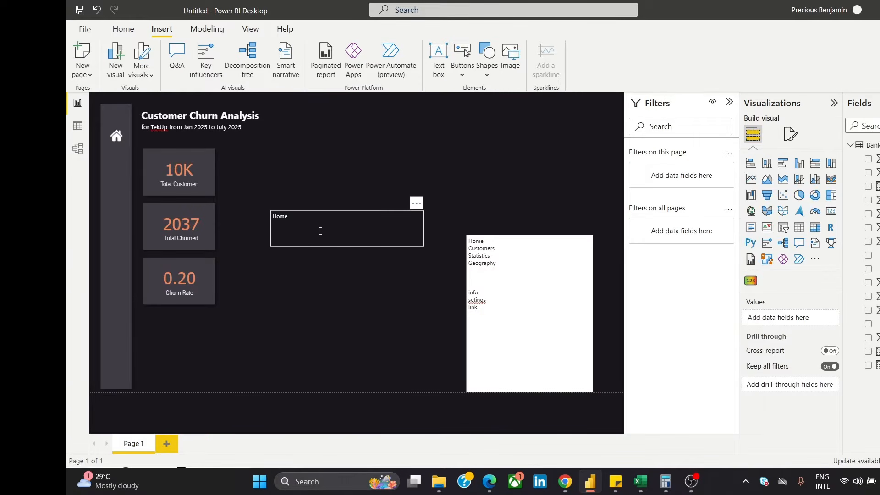
# Shrink the Home text box to fit its label and place it directly above the house icon in the sidebar
pyautogui.click(289, 219)
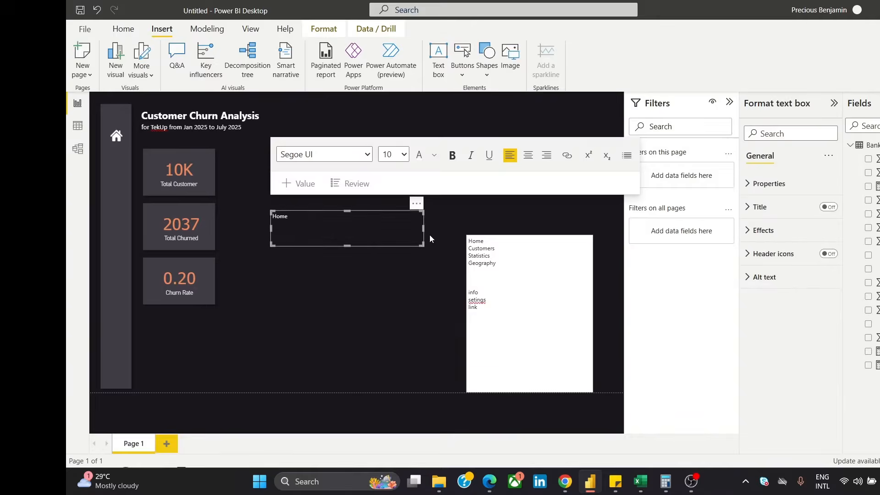
pyautogui.moveTo(423, 230); pyautogui.dragTo(128, 108)
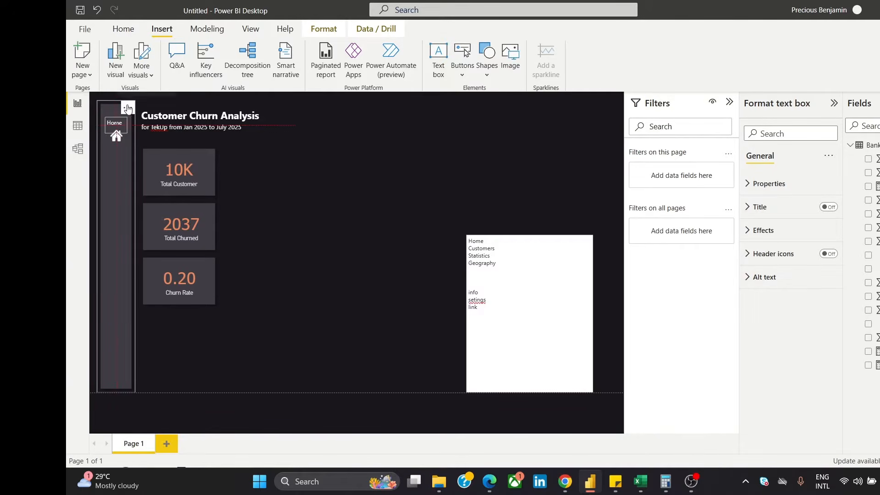
pyautogui.click(357, 231)
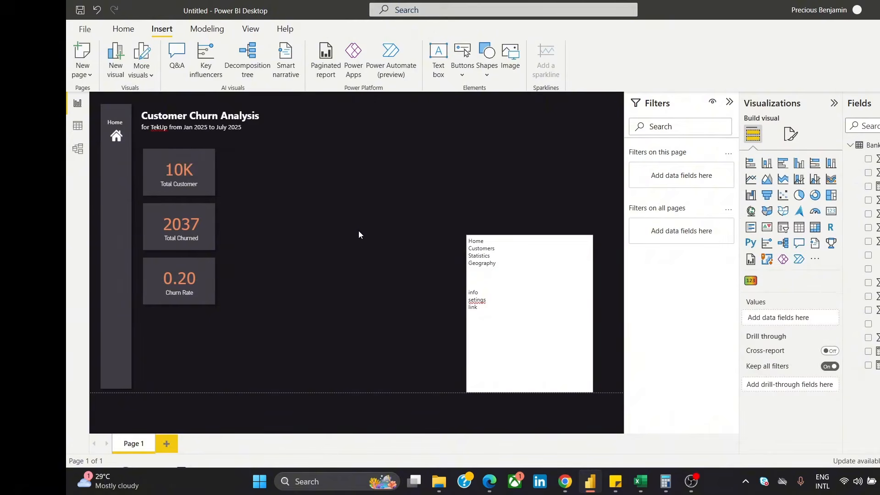
# Nudge the house icon slightly left in the sidebar and align its center with the Home text box
pyautogui.click(121, 139)
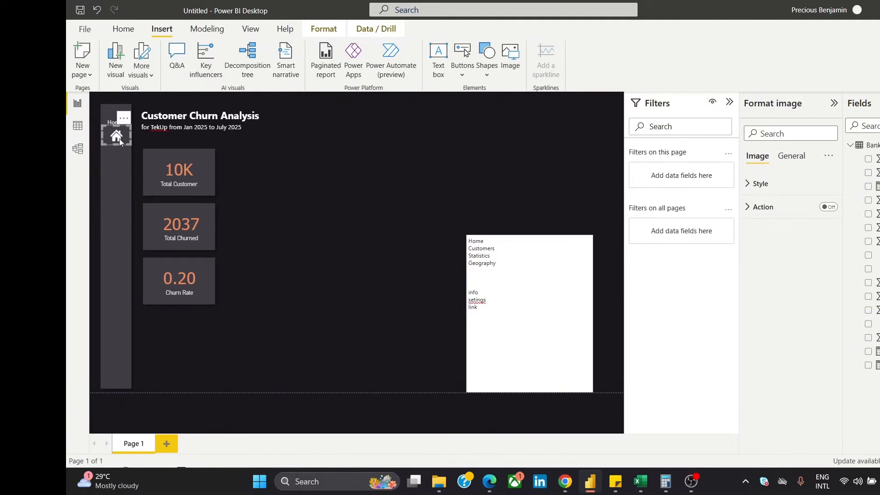
pyautogui.click(327, 209)
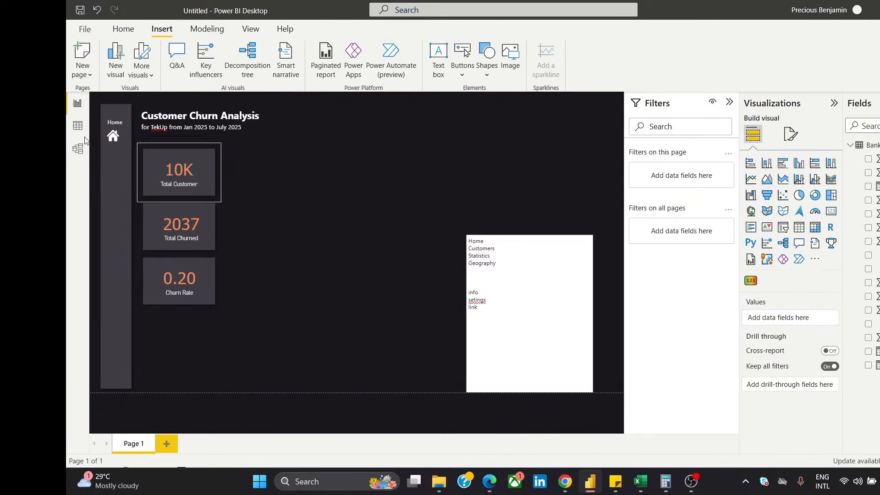
pyautogui.click(120, 110)
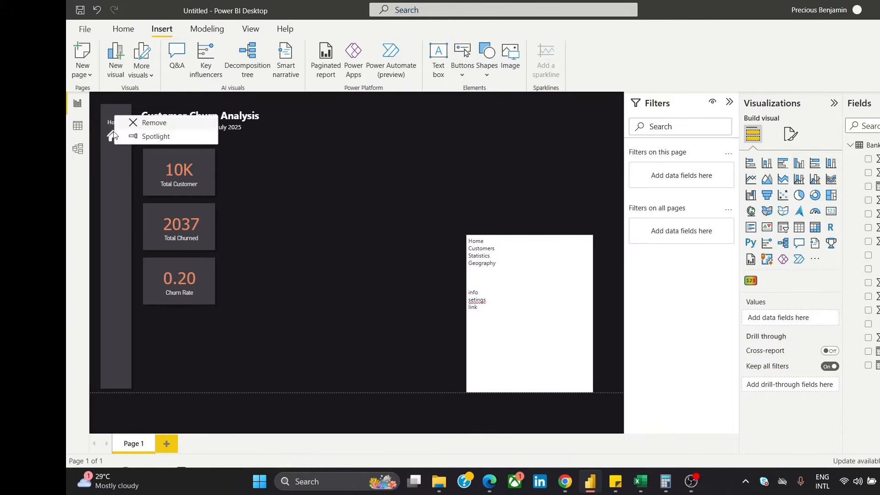
pyautogui.click(109, 122)
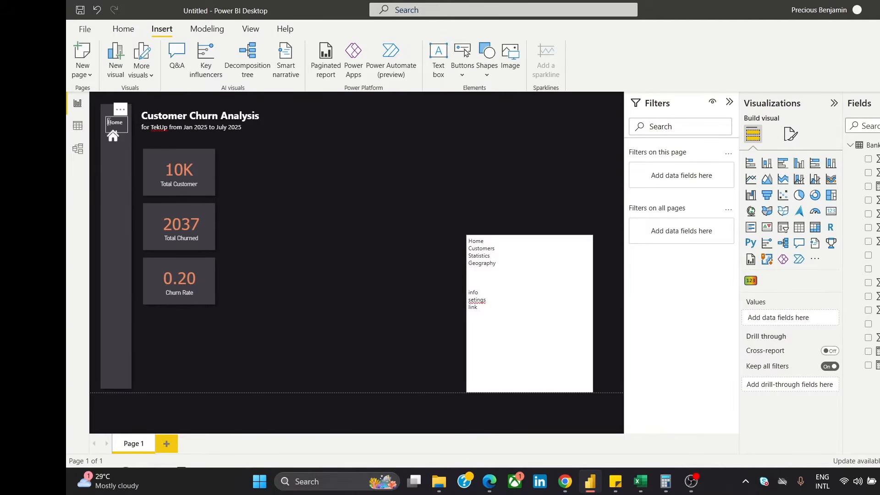
pyautogui.click(109, 122)
pyautogui.click(123, 138)
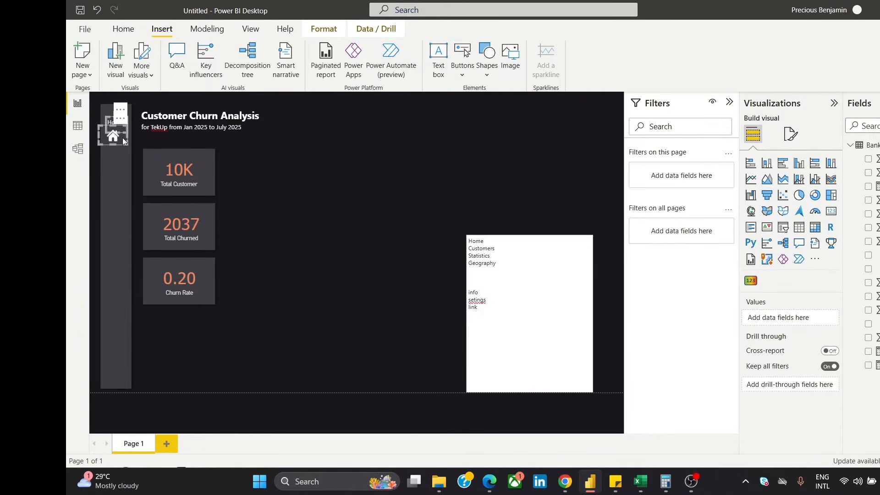
pyautogui.click(336, 31)
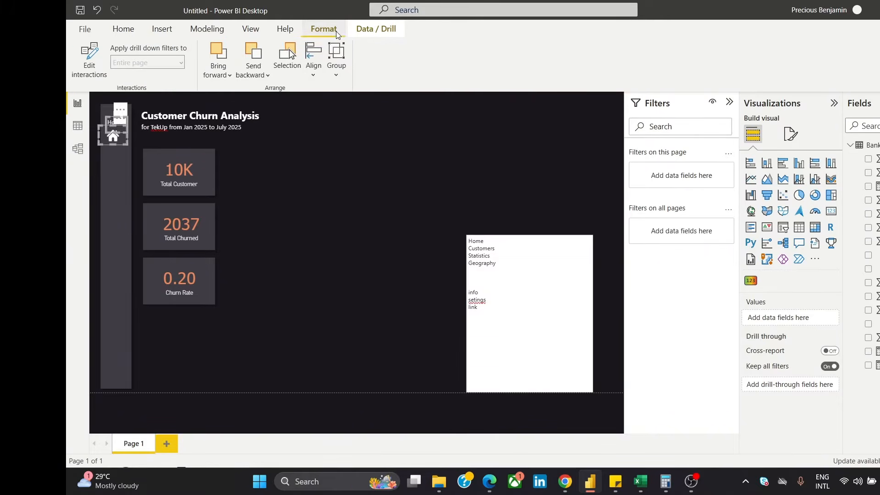
pyautogui.click(315, 75)
pyautogui.click(365, 114)
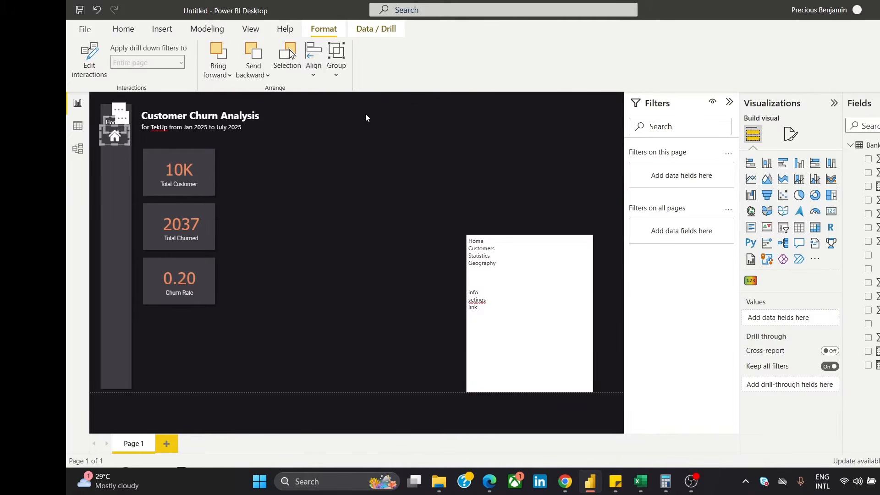
# Try to align the Home text box and house icon by their middles, and undo it along with the stray Q&A visual
pyautogui.click(314, 68)
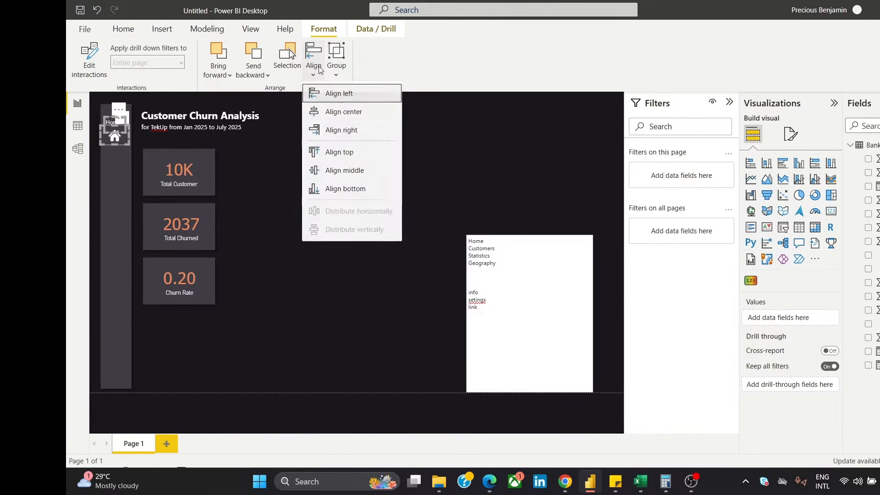
pyautogui.click(344, 170)
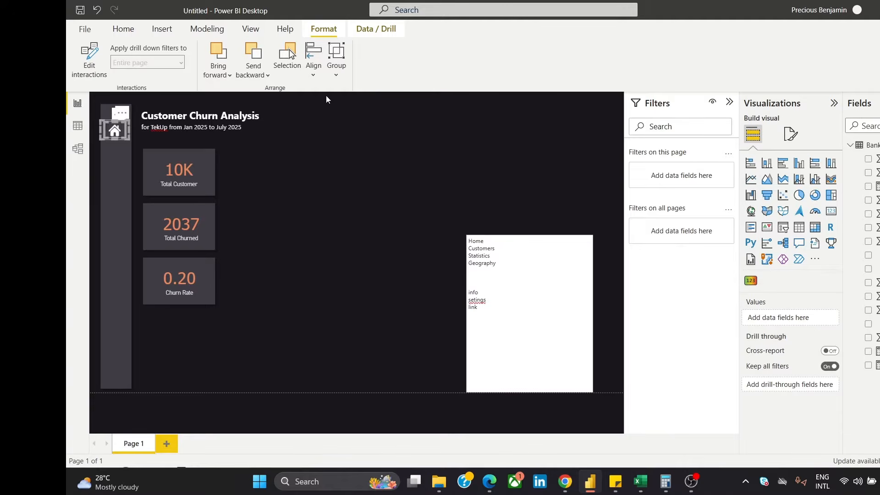
pyautogui.click(316, 67)
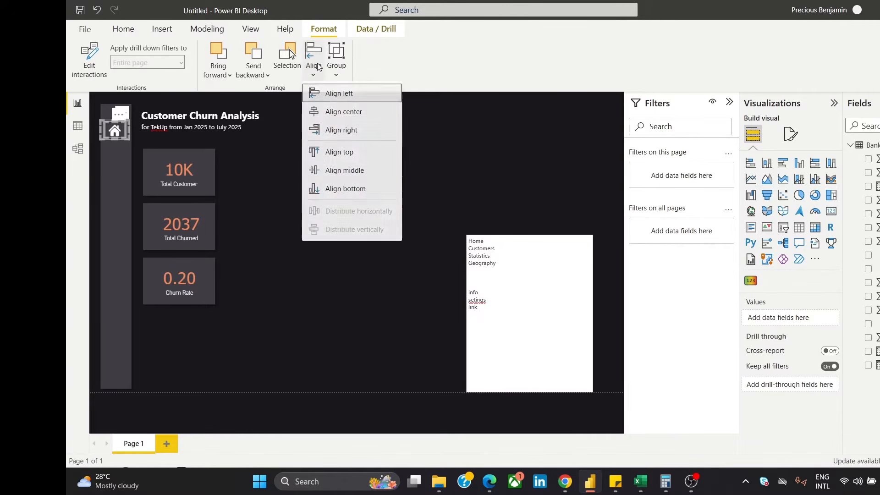
pyautogui.doubleClick(446, 152)
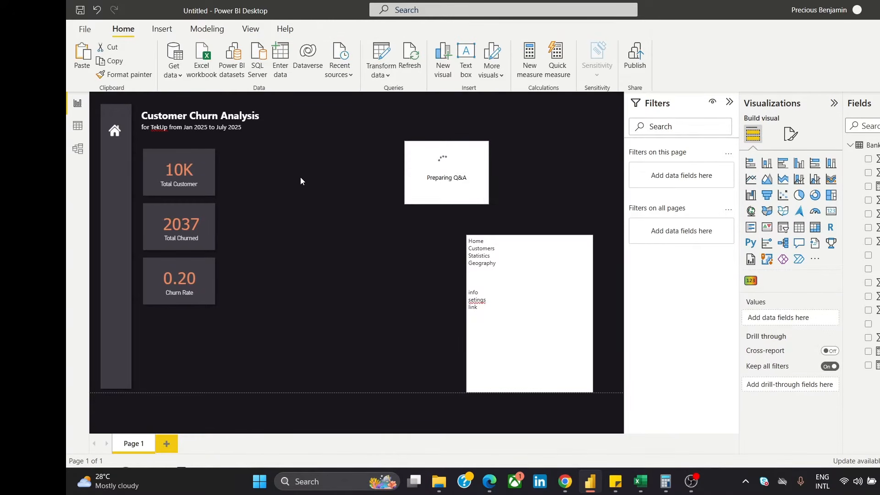
pyautogui.hotkey('ctrl', 'z')
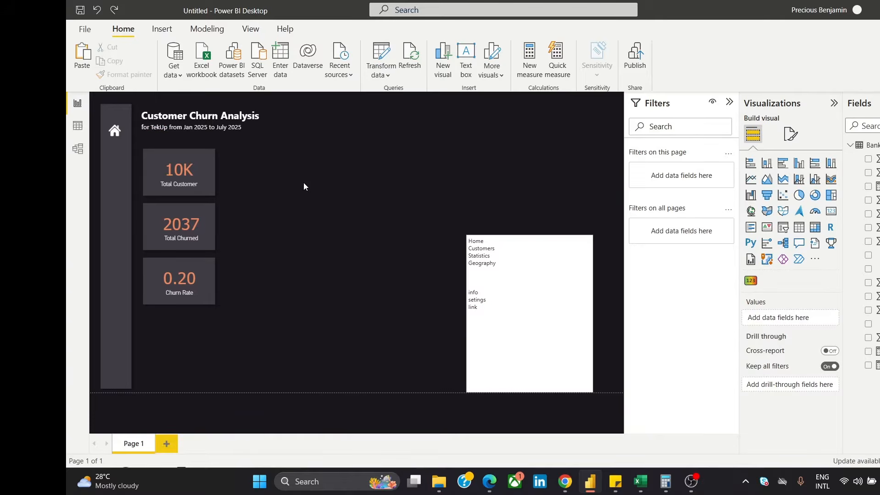
pyautogui.hotkey('ctrl', 'z')
pyautogui.click(280, 182)
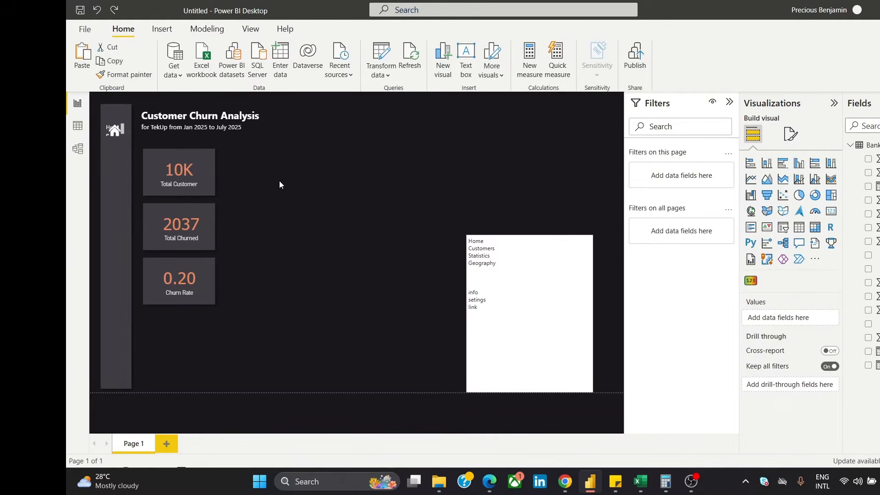
pyautogui.click(115, 139)
pyautogui.click(315, 144)
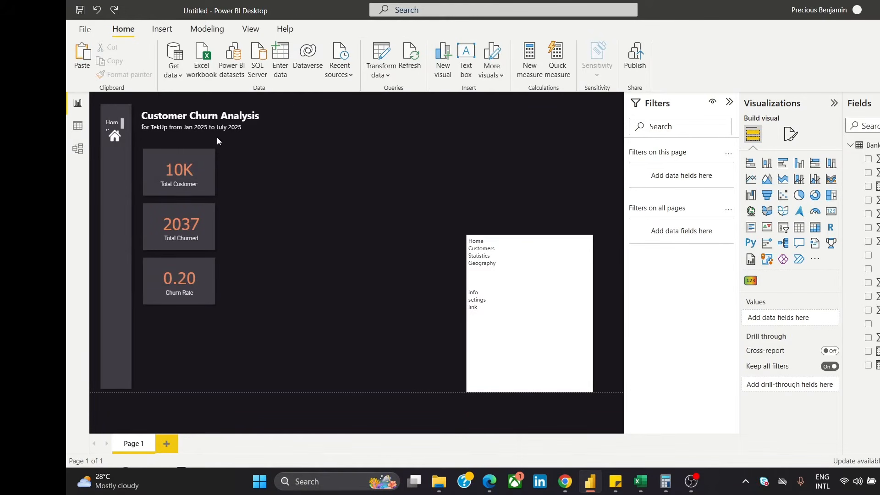
# Widen the Home text box slightly so the whole label fits on one line
pyautogui.click(120, 123)
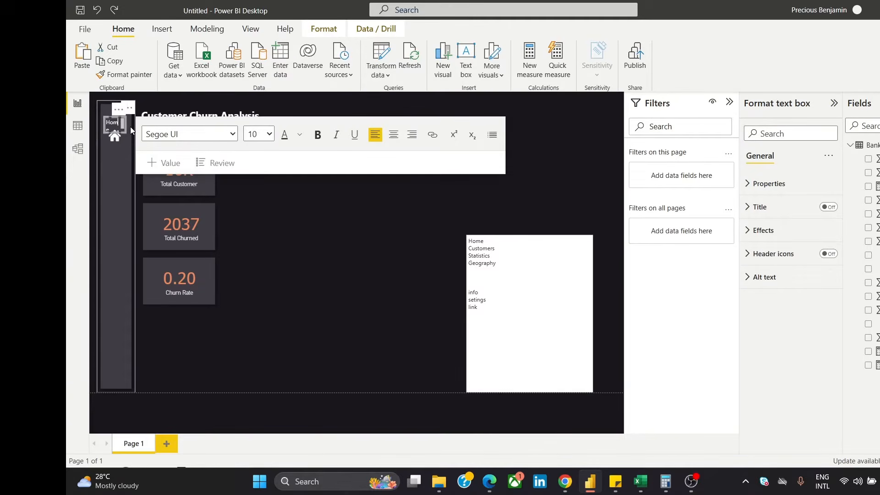
pyautogui.moveTo(126, 124); pyautogui.dragTo(130, 125)
pyautogui.click(320, 93)
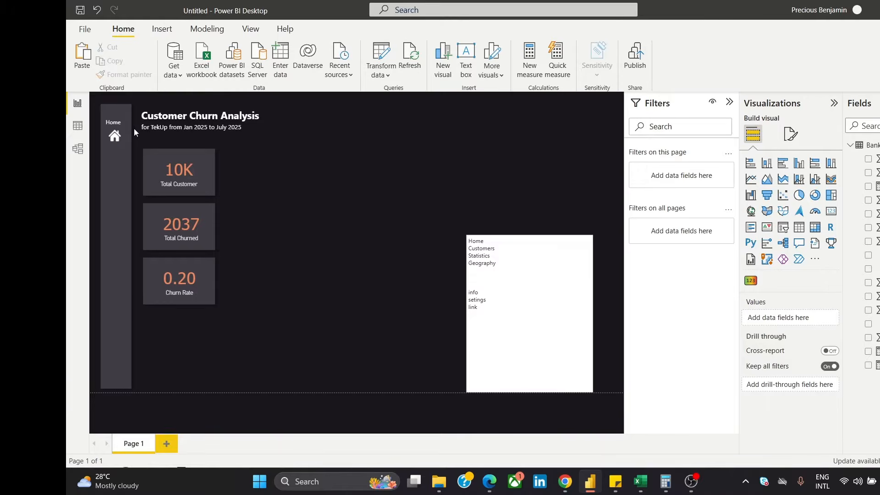
# Select the widened Home text box together with the house icon and align them center
pyautogui.click(116, 122)
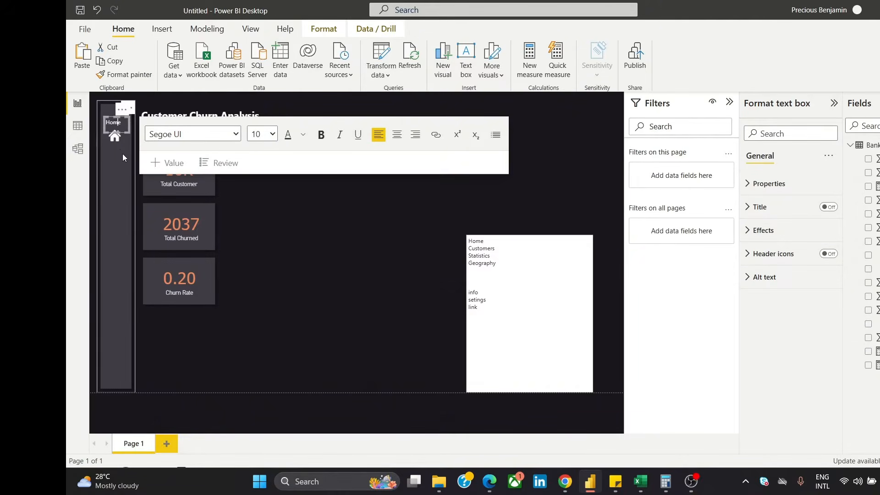
pyautogui.click(117, 137)
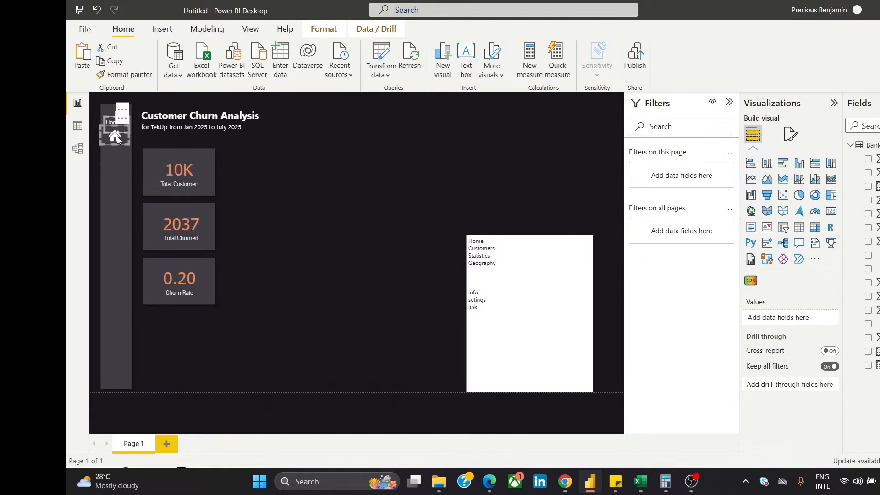
pyautogui.click(315, 28)
pyautogui.click(313, 57)
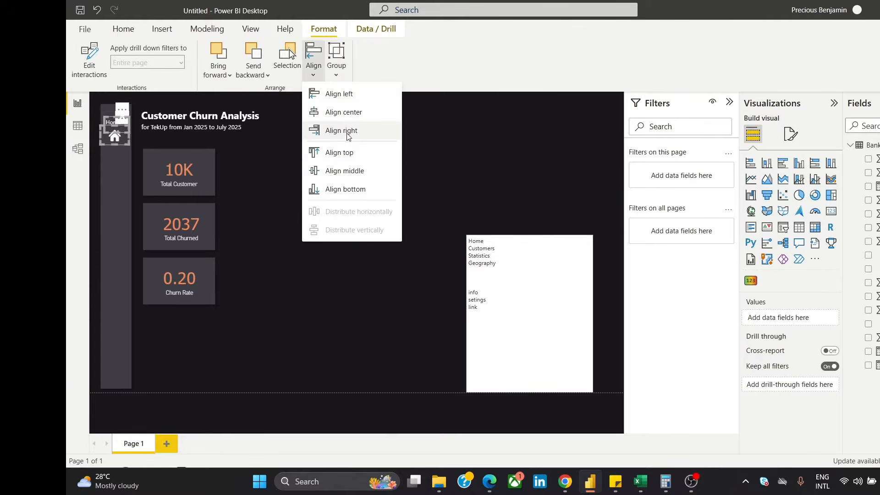
pyautogui.click(347, 113)
pyautogui.click(326, 172)
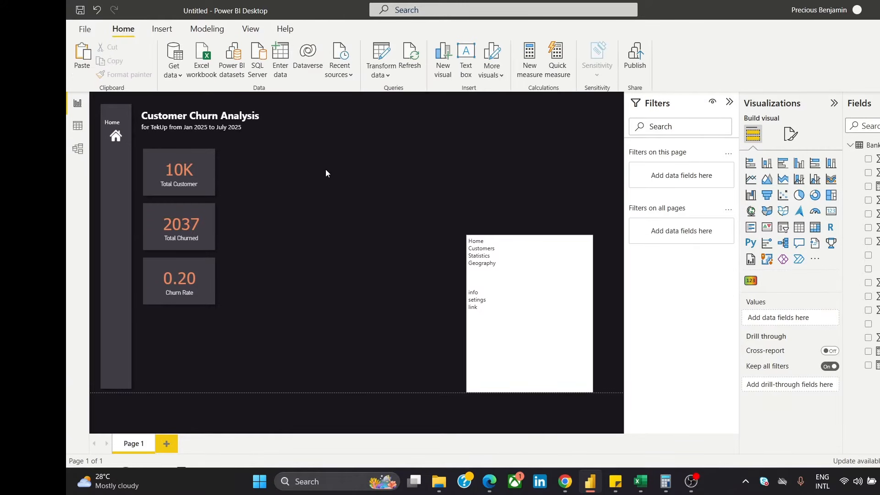
# Shrink the house icon slightly, keeping it just below the Home label in the sidebar
pyautogui.click(117, 135)
pyautogui.click(298, 128)
pyautogui.click(118, 139)
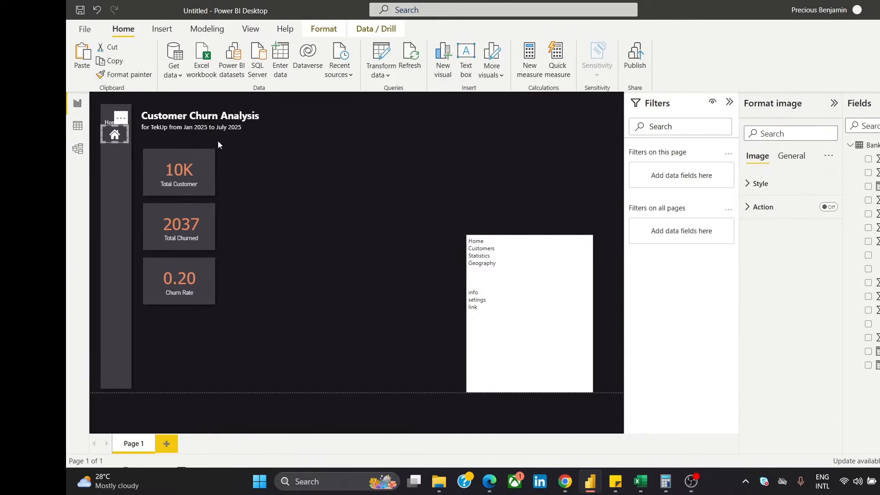
pyautogui.click(364, 156)
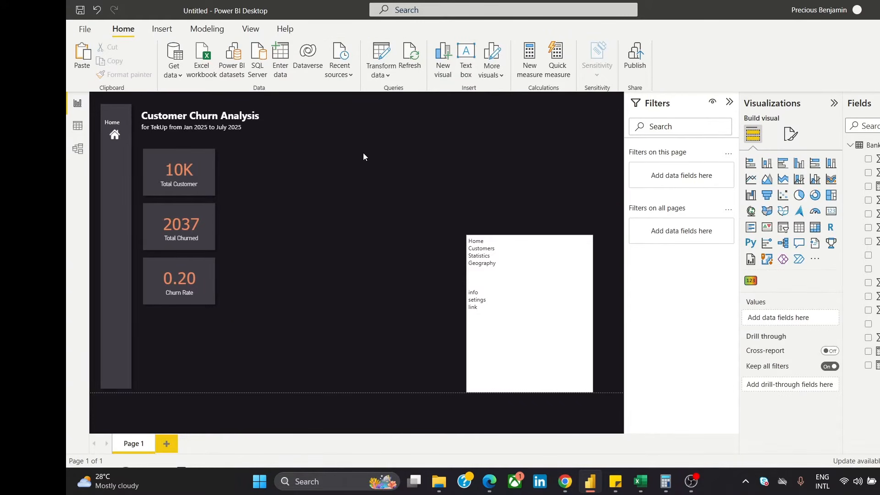
# Try to align the Home text box and the resized house icon by their middles, and undo the alignment
pyautogui.click(109, 132)
pyautogui.click(107, 130)
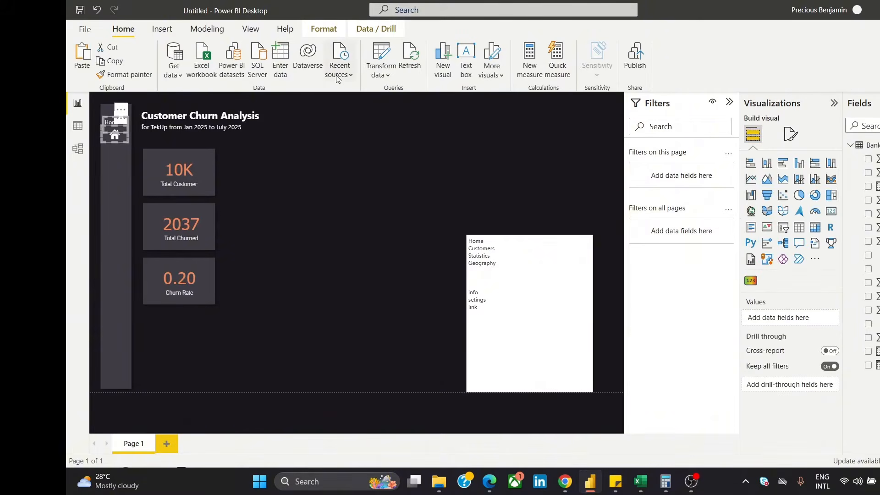
pyautogui.click(323, 28)
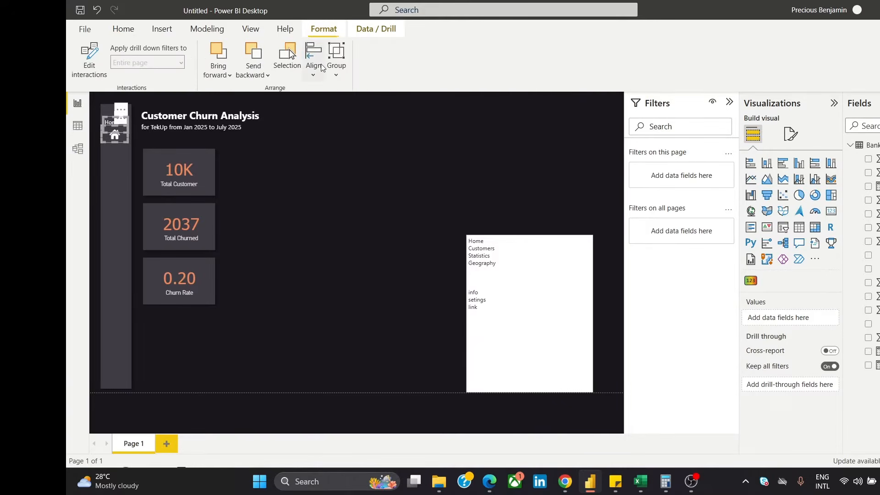
pyautogui.click(321, 67)
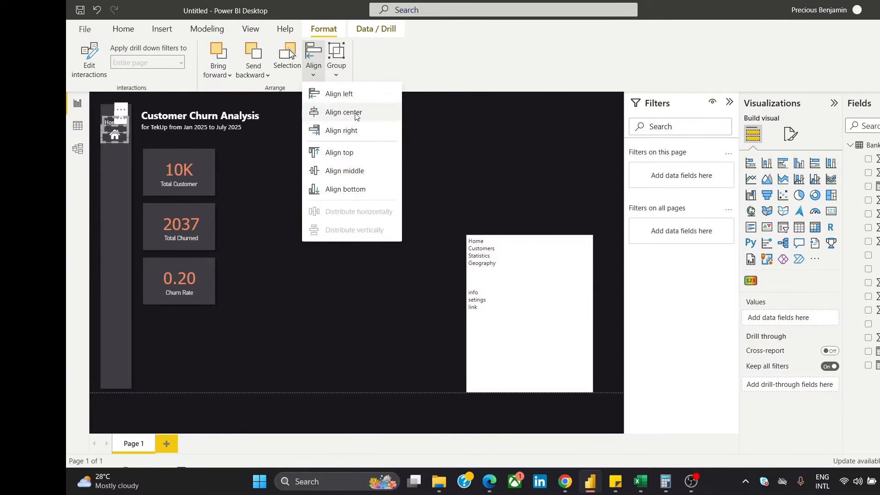
pyautogui.click(364, 166)
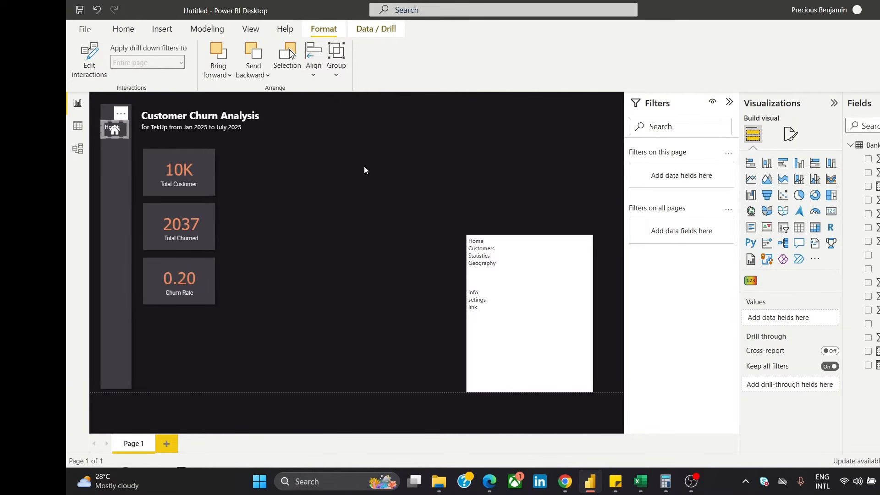
pyautogui.click(279, 159)
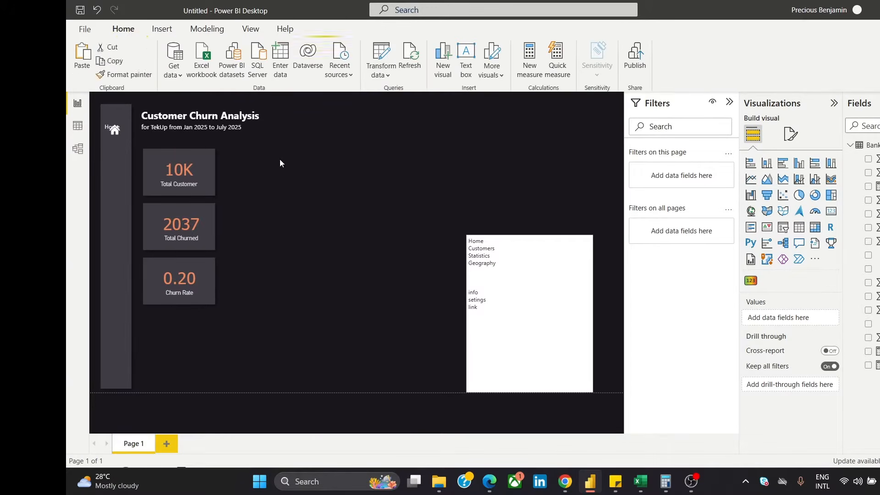
pyautogui.hotkey('ctrl', 'z')
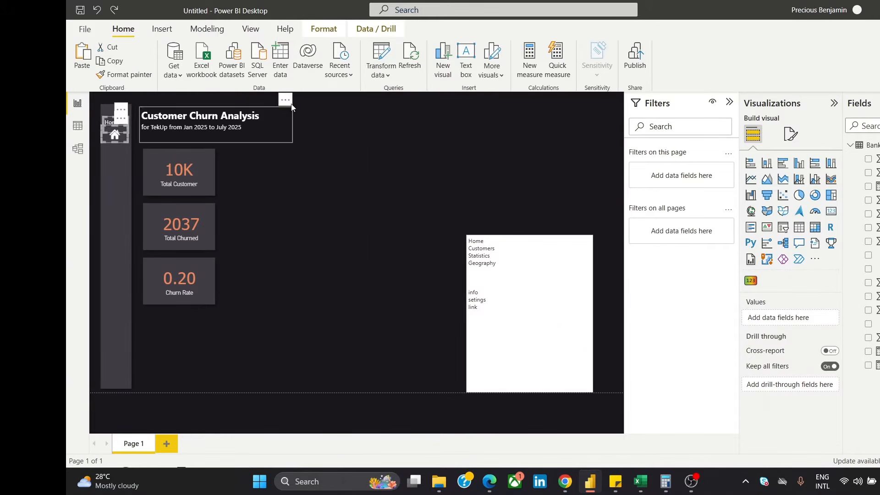
# Align the Home text box and the resized house icon center
pyautogui.click(325, 30)
pyautogui.click(317, 68)
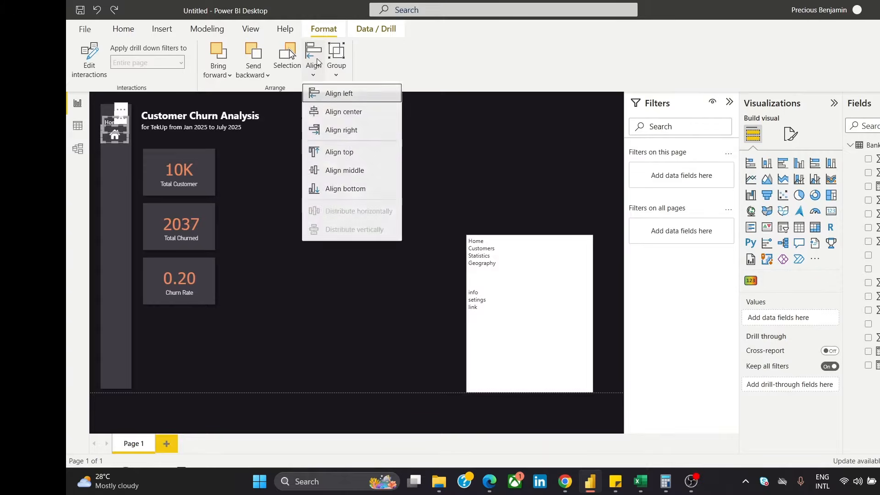
pyautogui.click(359, 112)
pyautogui.click(305, 163)
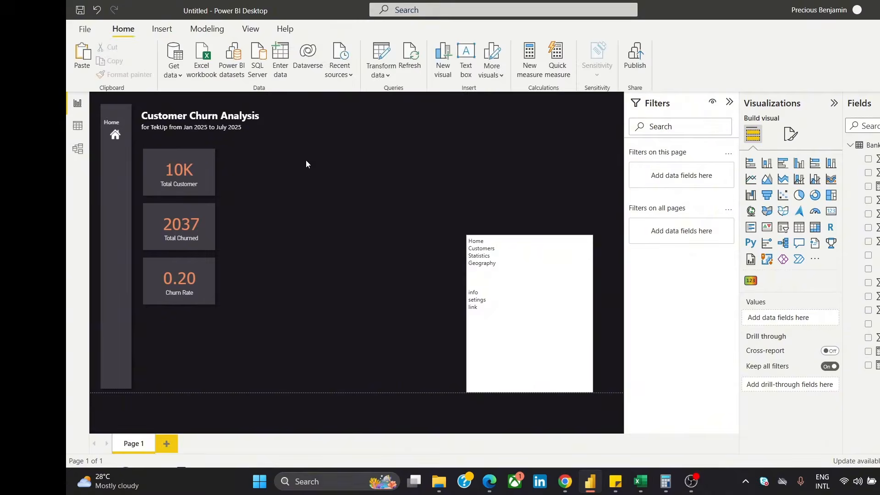
# Align the Home text box, the house icon and the sidebar rectangle center
pyautogui.click(114, 117)
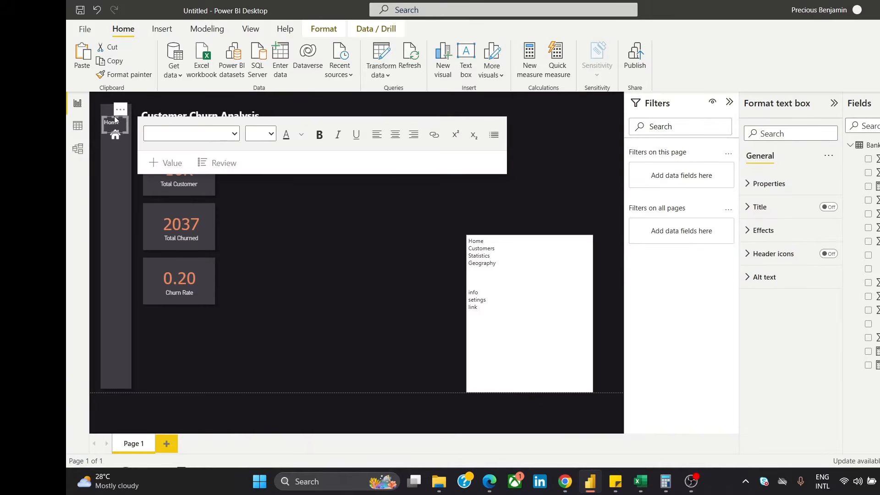
pyautogui.click(122, 148)
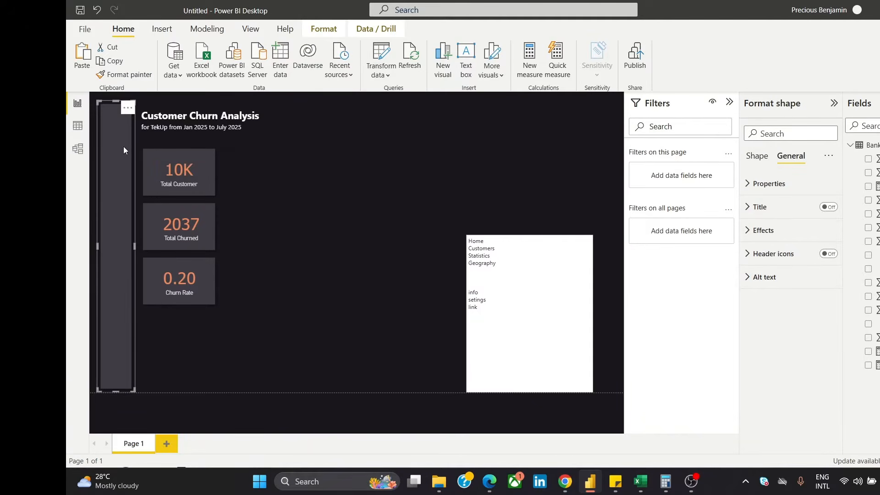
pyautogui.click(410, 205)
pyautogui.click(117, 134)
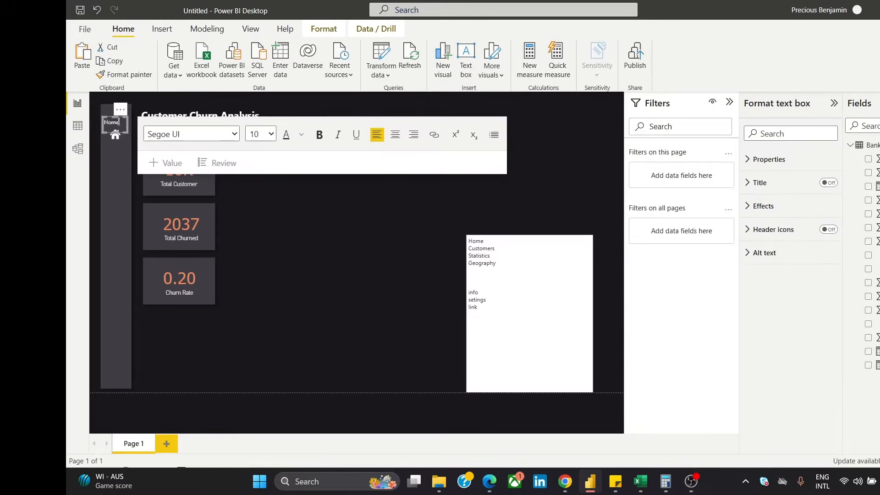
pyautogui.click(121, 164)
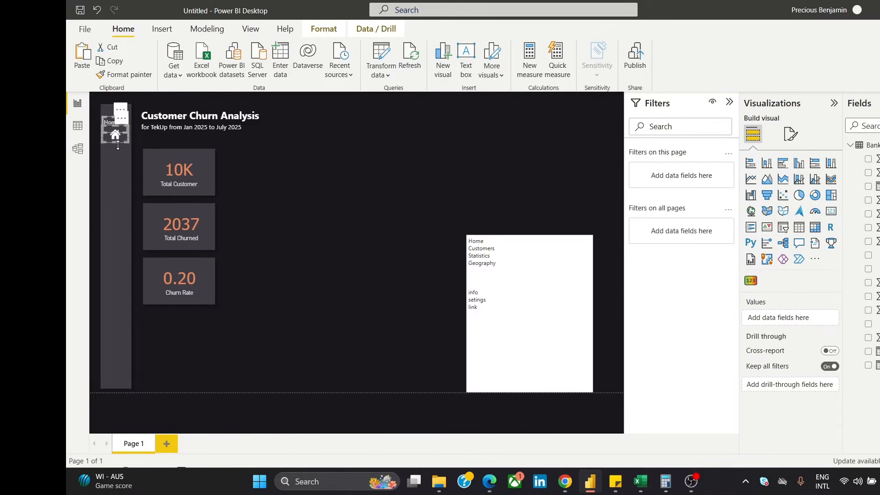
pyautogui.click(341, 37)
pyautogui.click(315, 61)
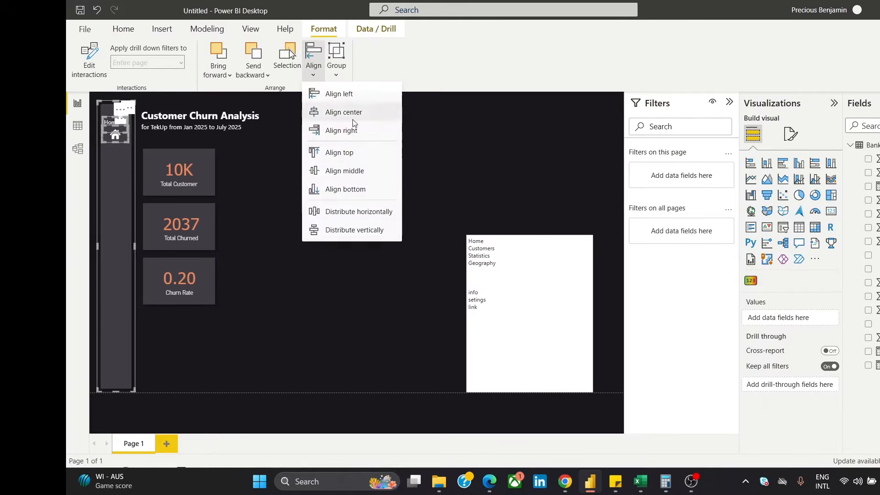
pyautogui.click(351, 113)
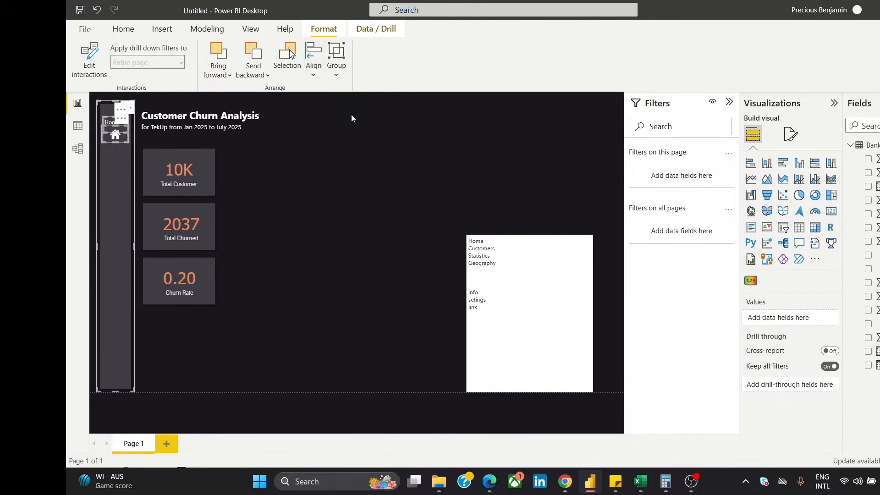
pyautogui.click(361, 174)
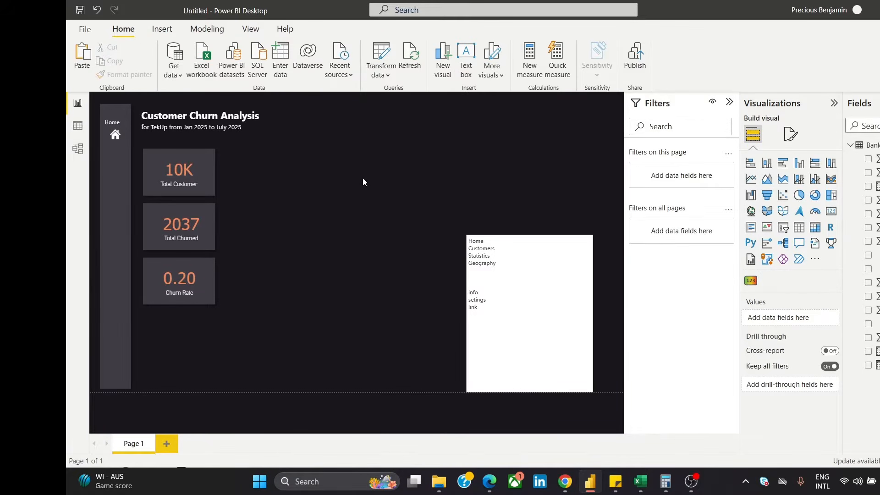
# Nudge the Home text box slightly to the right within the sidebar
pyautogui.click(108, 113)
pyautogui.click(342, 145)
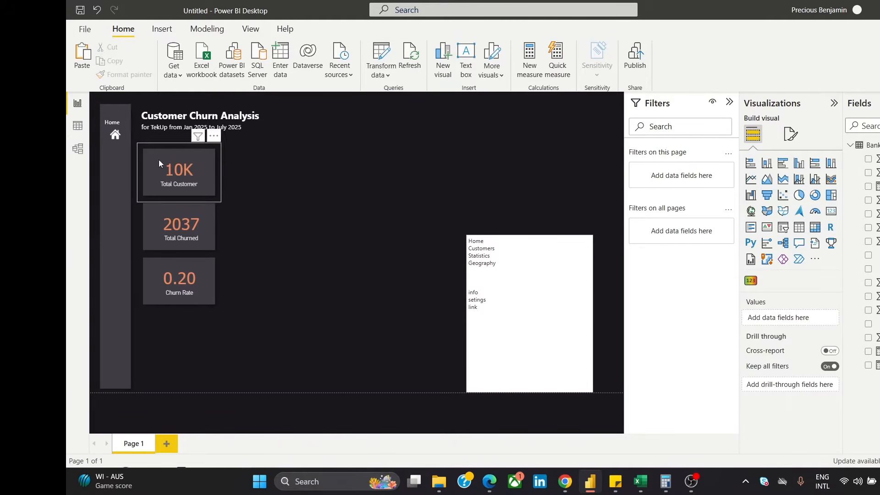
pyautogui.click(120, 115)
pyautogui.click(121, 111)
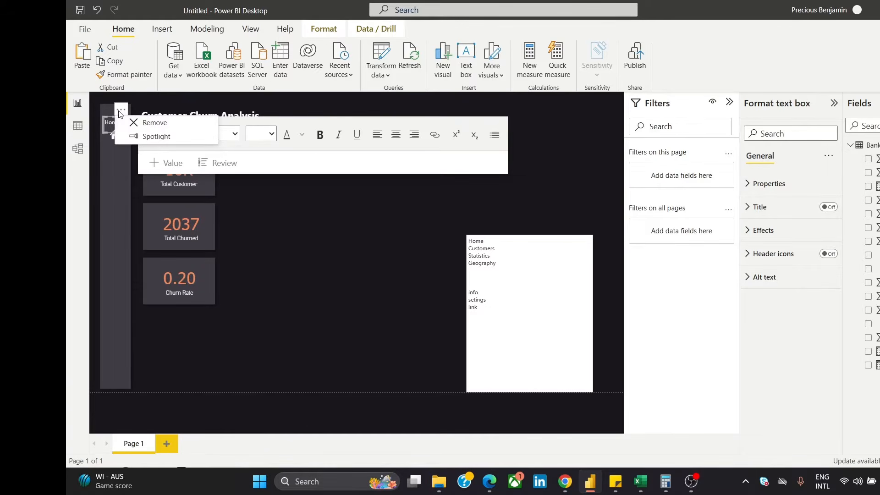
pyautogui.click(369, 305)
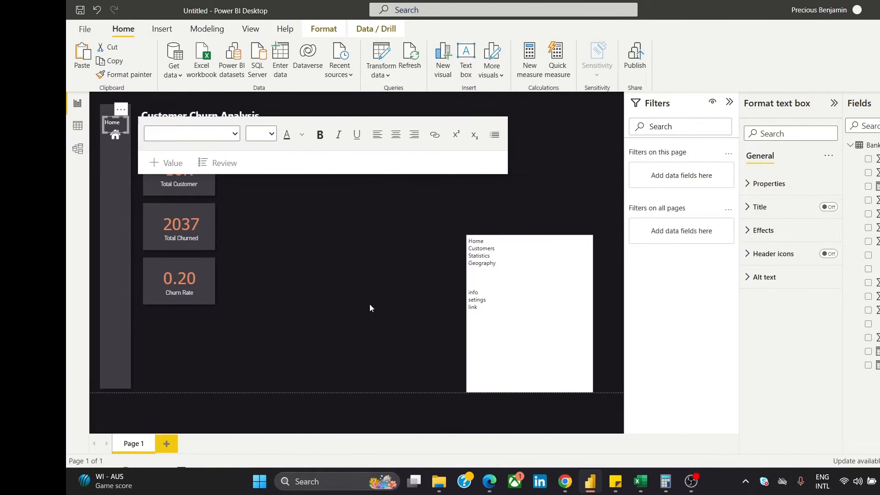
pyautogui.click(127, 115)
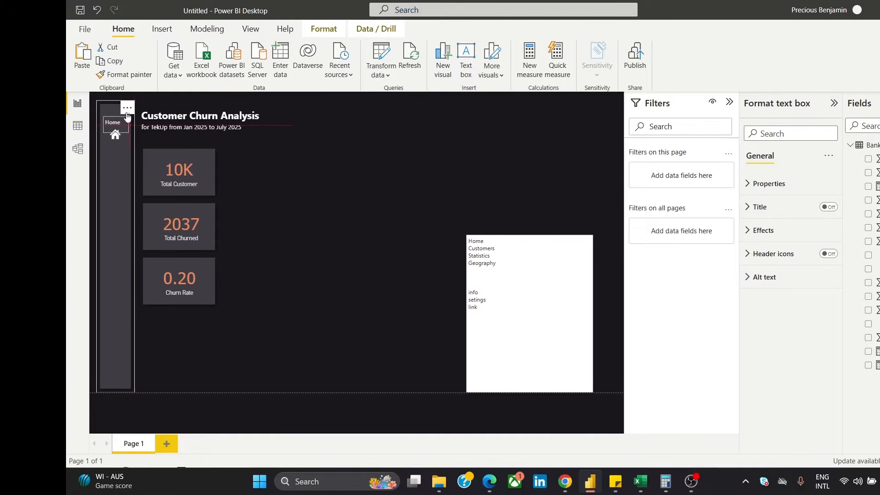
pyautogui.moveTo(128, 116); pyautogui.dragTo(129, 118)
pyautogui.click(316, 234)
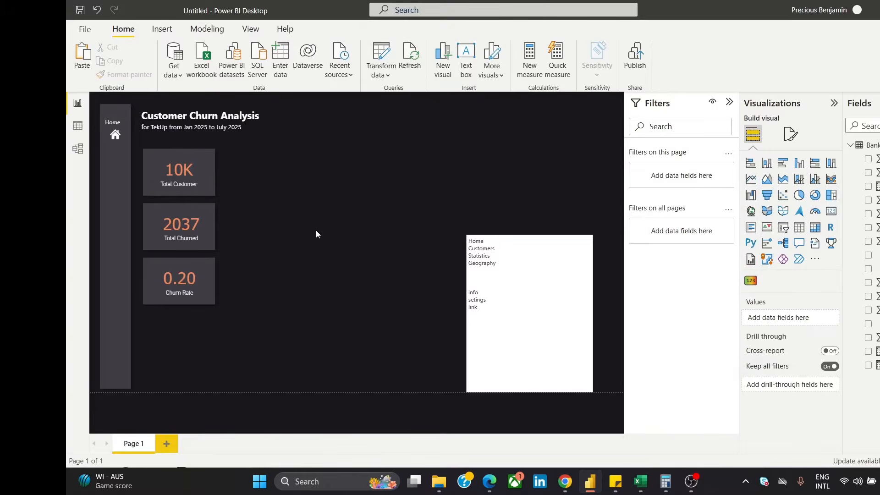
# Nudge the house icon slightly left beneath the Home label and fine-tune the label's horizontal position
pyautogui.click(122, 139)
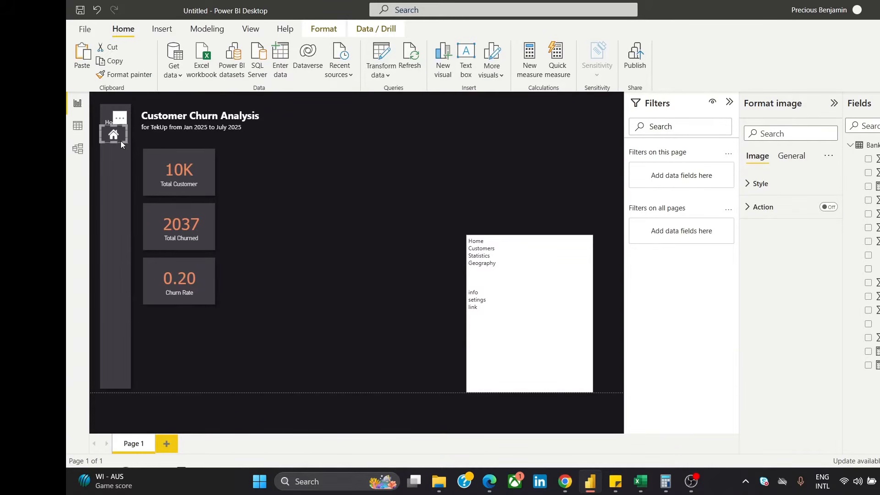
pyautogui.click(275, 183)
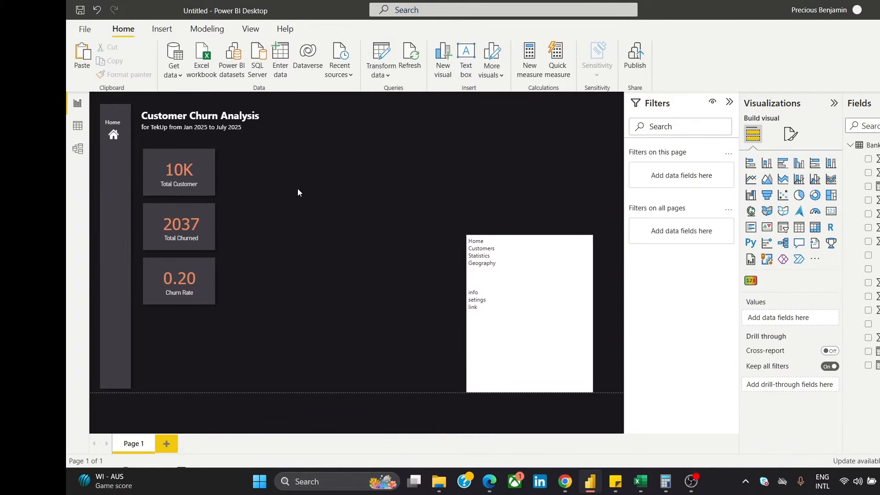
pyautogui.click(115, 121)
pyautogui.click(122, 111)
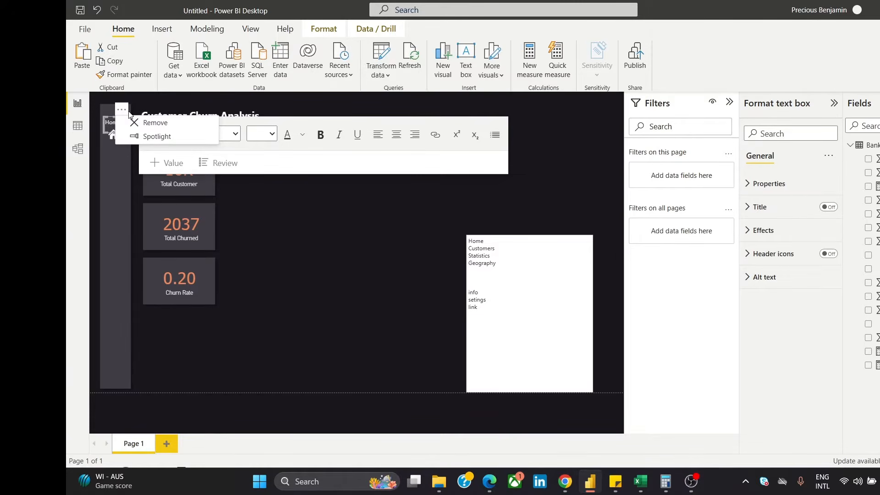
pyautogui.click(243, 260)
pyautogui.click(245, 258)
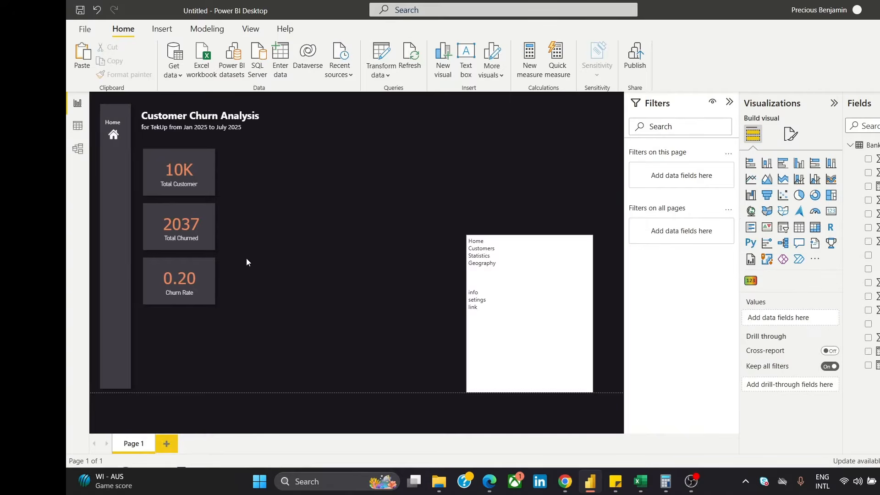
pyautogui.click(113, 121)
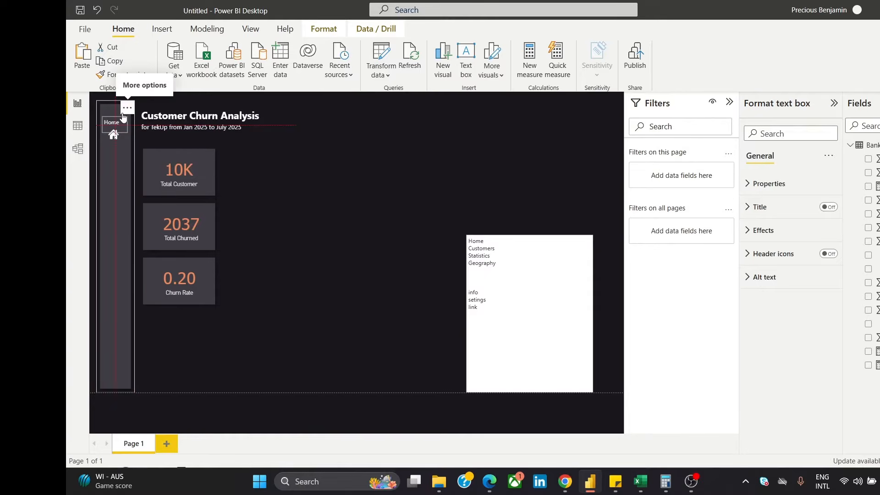
pyautogui.moveTo(123, 114); pyautogui.dragTo(121, 115)
pyautogui.click(345, 229)
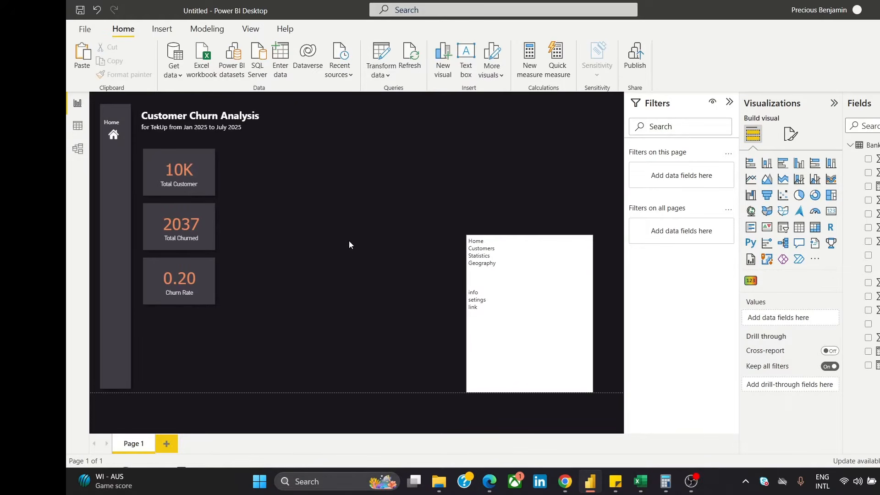
# Move the Home text box and house icon together down the sidebar, level with the top of the Total Customer card
pyautogui.click(117, 119)
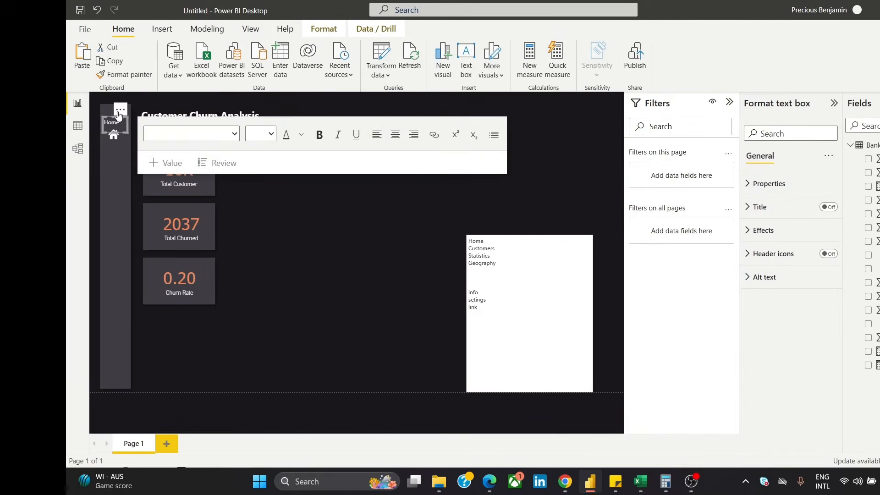
pyautogui.click(119, 111)
pyautogui.click(112, 139)
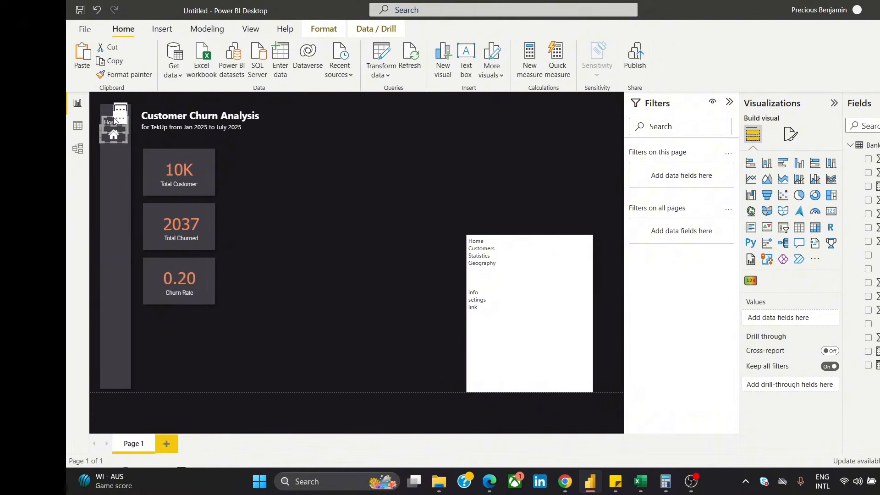
pyautogui.moveTo(117, 119); pyautogui.dragTo(118, 145)
pyautogui.click(304, 185)
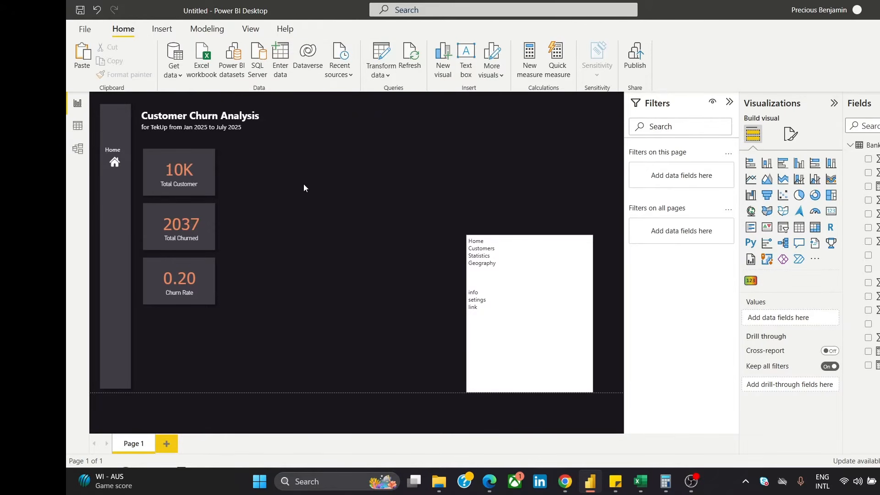
# Nudge the house icon slightly left so it sits centered beneath the lowered Home label
pyautogui.click(115, 142)
pyautogui.click(327, 267)
pyautogui.click(115, 163)
pyautogui.press('Left')
pyautogui.press('Left')
pyautogui.press('Left')
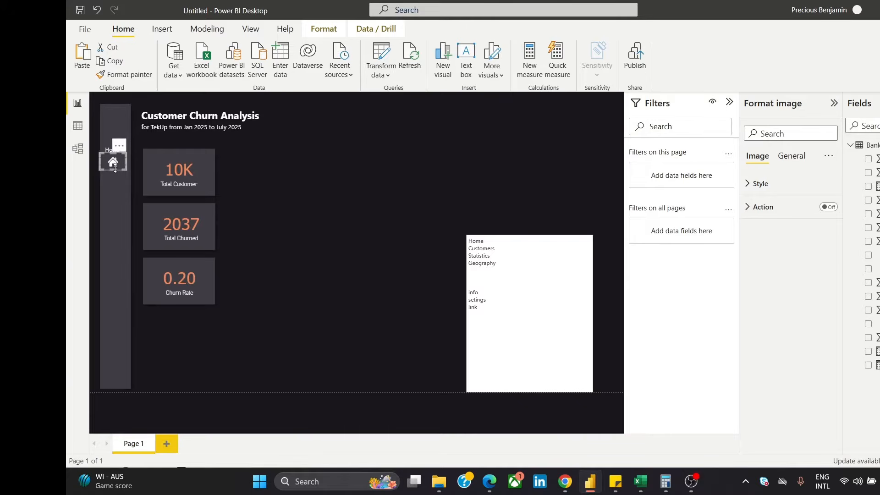
pyautogui.click(368, 186)
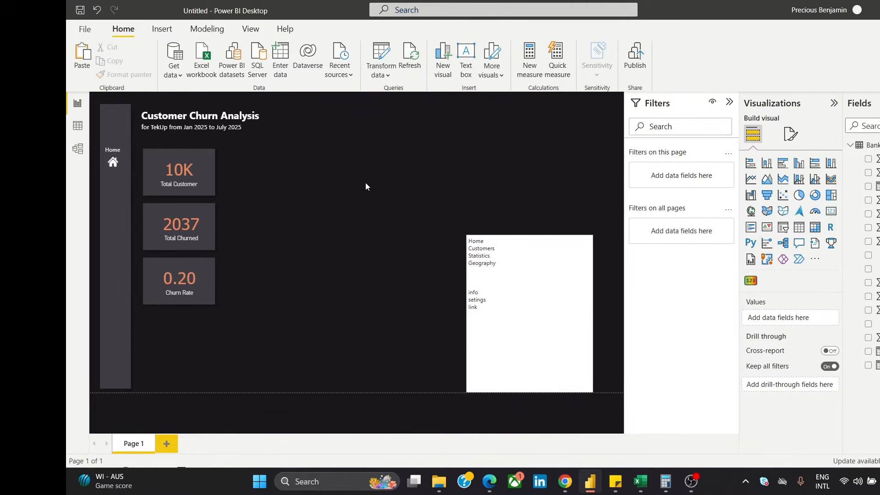
pyautogui.click(520, 289)
pyautogui.click(482, 247)
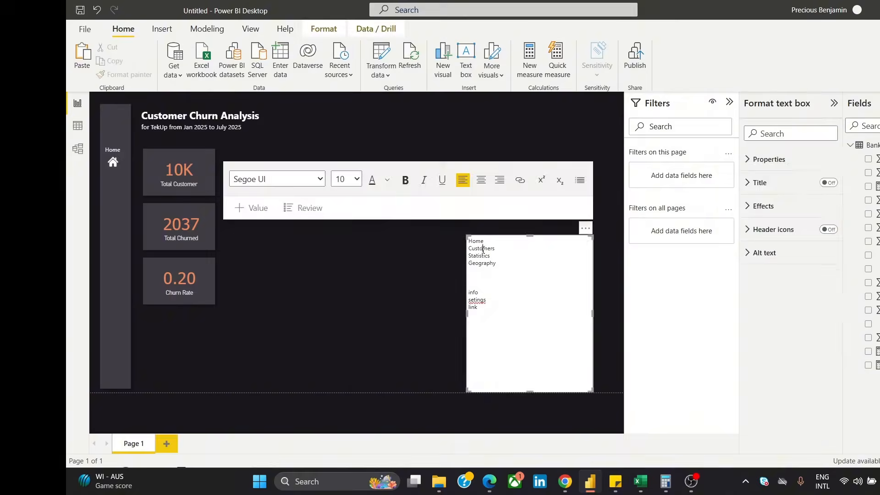
pyautogui.moveTo(564, 490)
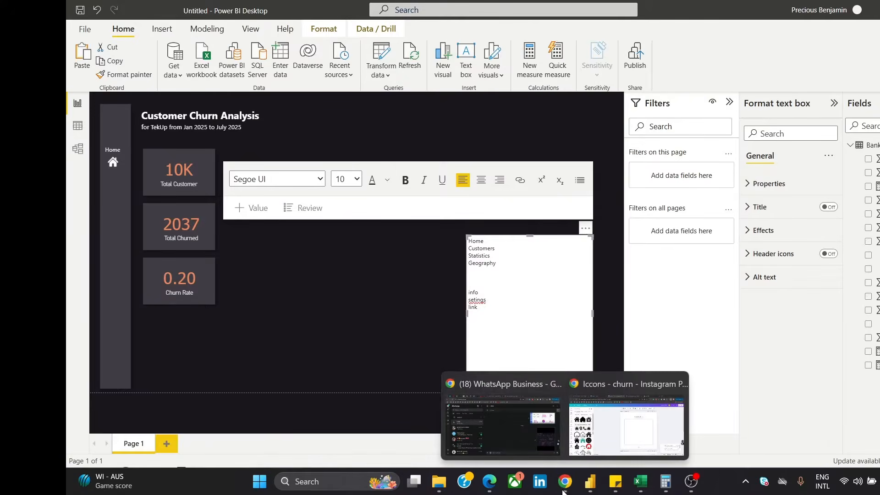
pyautogui.moveTo(533, 434)
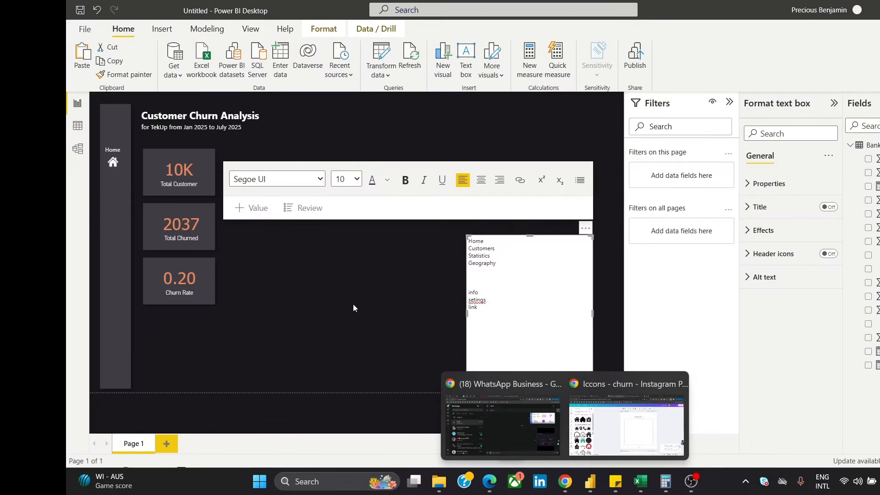
pyautogui.click(340, 291)
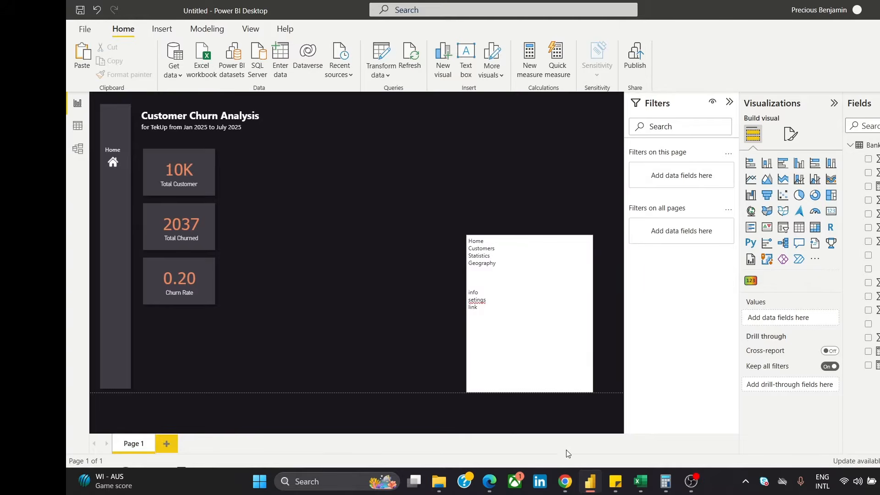
# Switch to the Canva design Iccons - churn and delete the white house icon from page 1
pyautogui.moveTo(568, 476)
pyautogui.click(596, 441)
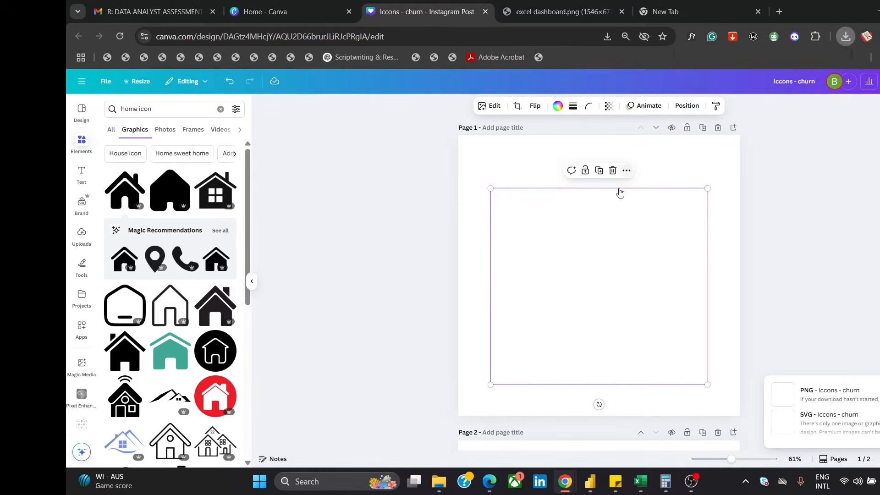
pyautogui.press('Delete')
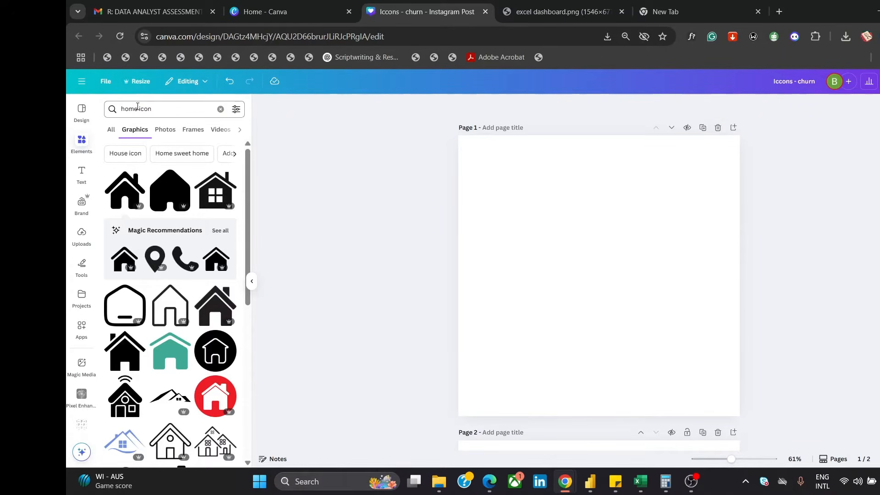
# Search the graphics for "customer icon" and add the solid black three-person icon to page 1
pyautogui.moveTo(138, 109); pyautogui.dragTo(121, 109)
pyautogui.write('customer')
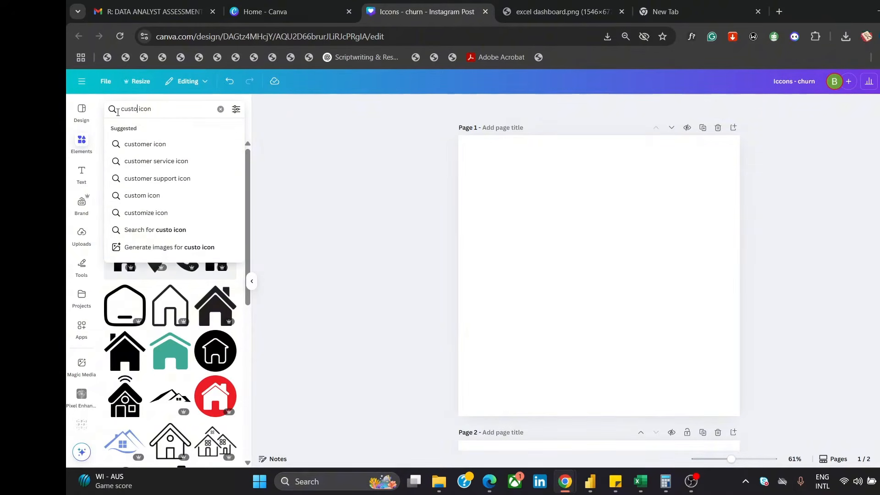
pyautogui.press('Return')
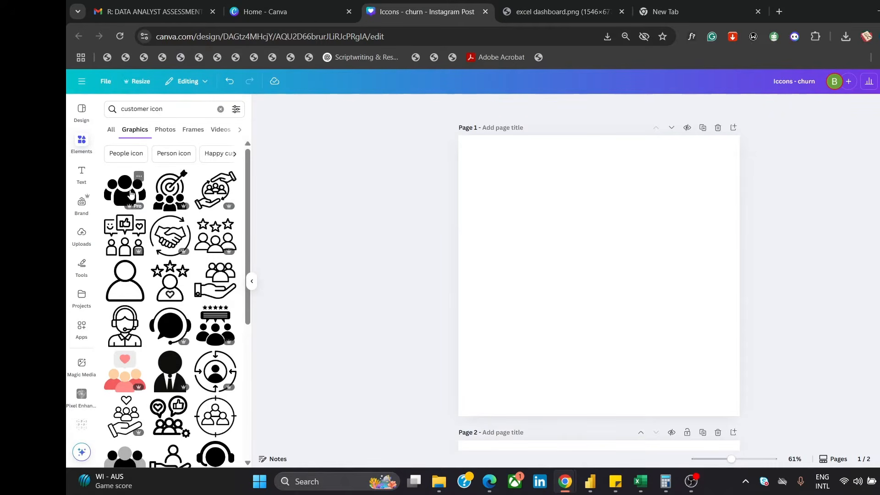
pyautogui.click(141, 183)
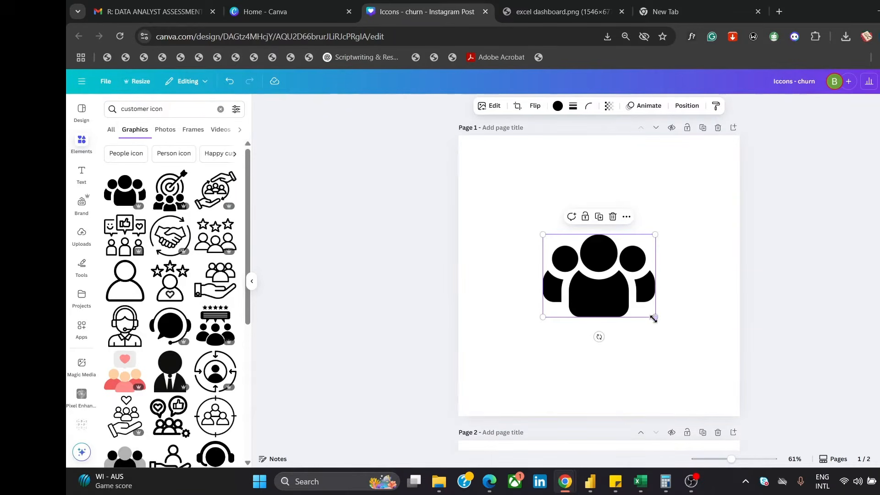
# Enlarge the three-person icon to fill most of the page width and center it on page 1
pyautogui.moveTo(655, 317); pyautogui.dragTo(707, 369)
pyautogui.moveTo(647, 265); pyautogui.dragTo(625, 259)
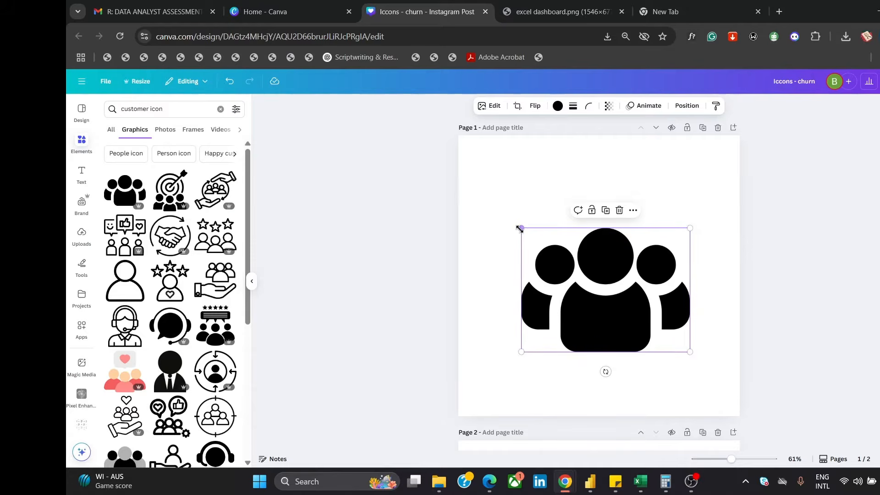
pyautogui.moveTo(521, 228); pyautogui.dragTo(486, 204)
pyautogui.moveTo(693, 354); pyautogui.dragTo(727, 378)
pyautogui.moveTo(664, 324); pyautogui.dragTo(656, 322)
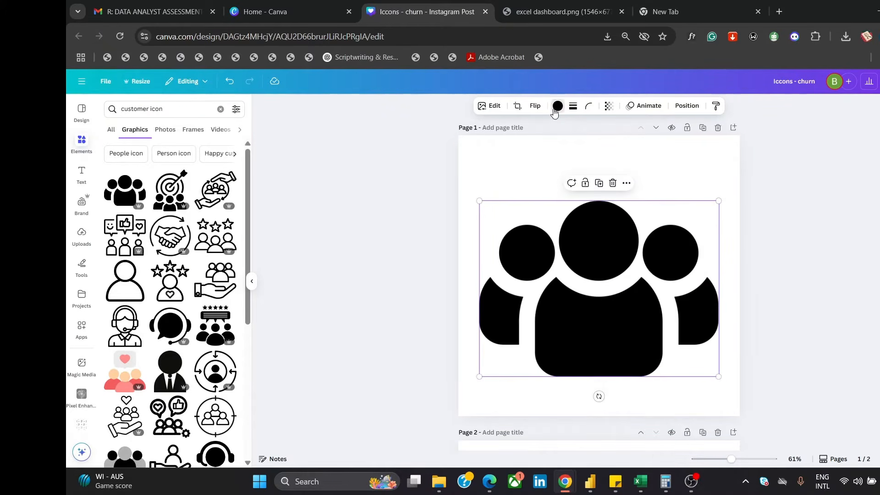
# Recolor the three-person icon white and download page 1 as a PNG with a transparent background
pyautogui.click(558, 106)
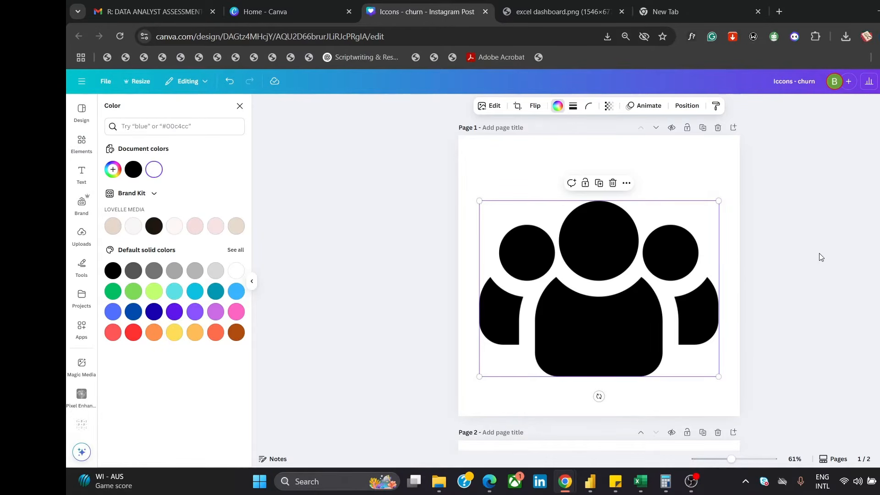
pyautogui.click(878, 82)
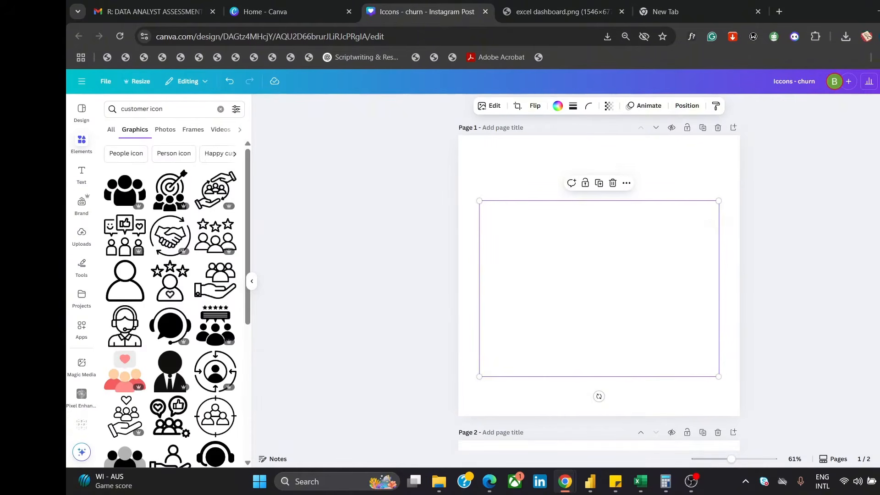
pyautogui.click(789, 267)
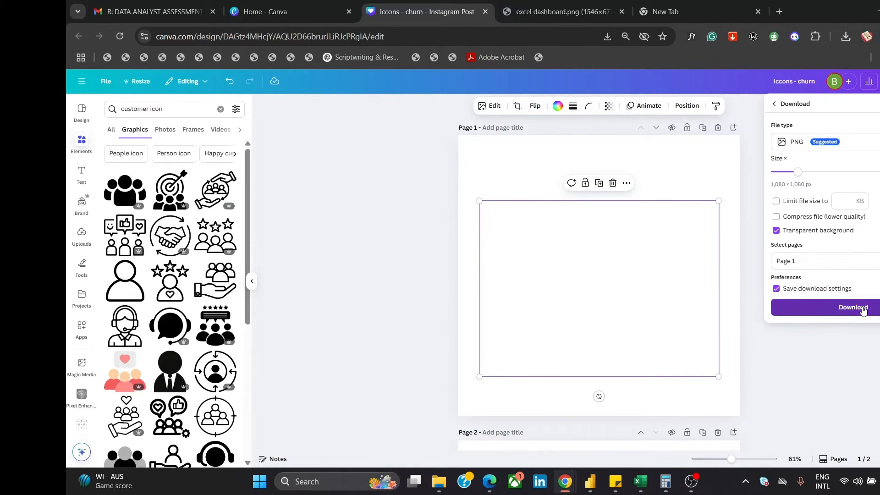
pyautogui.click(863, 311)
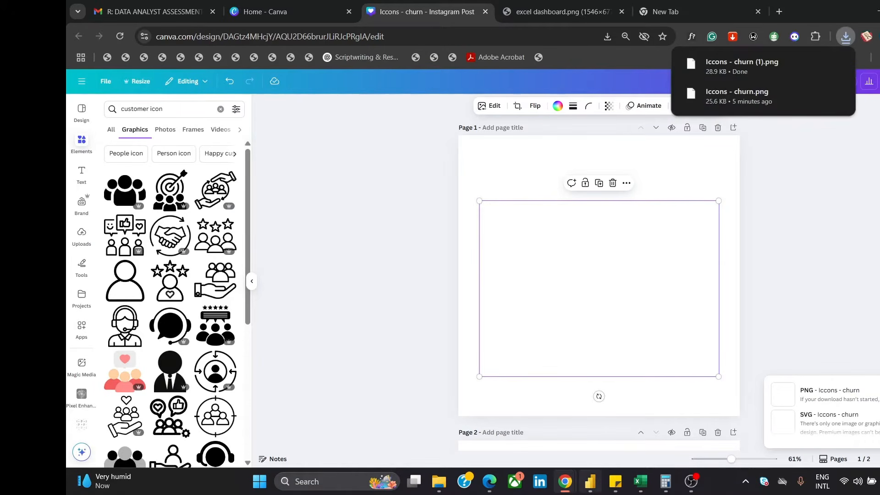
# Switch to the Power BI report and insert the downloaded image Iccons - churn (1) from the Downloads folder
pyautogui.moveTo(590, 482)
pyautogui.click(597, 446)
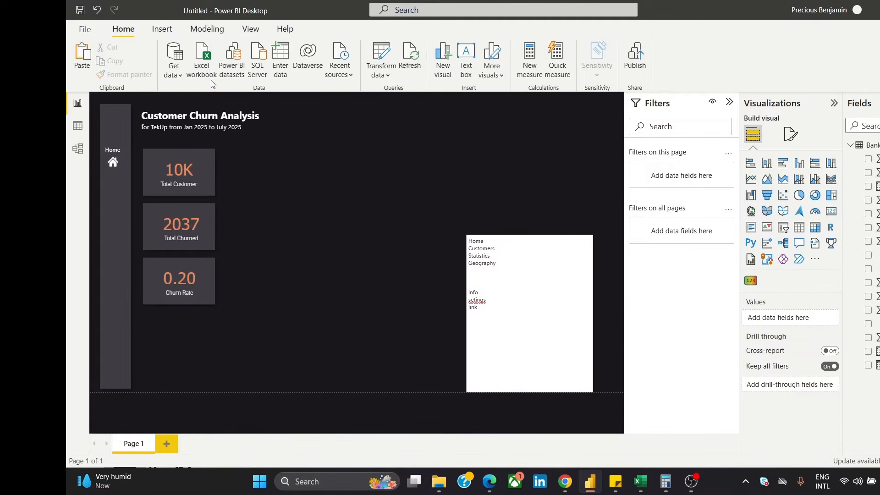
pyautogui.click(173, 30)
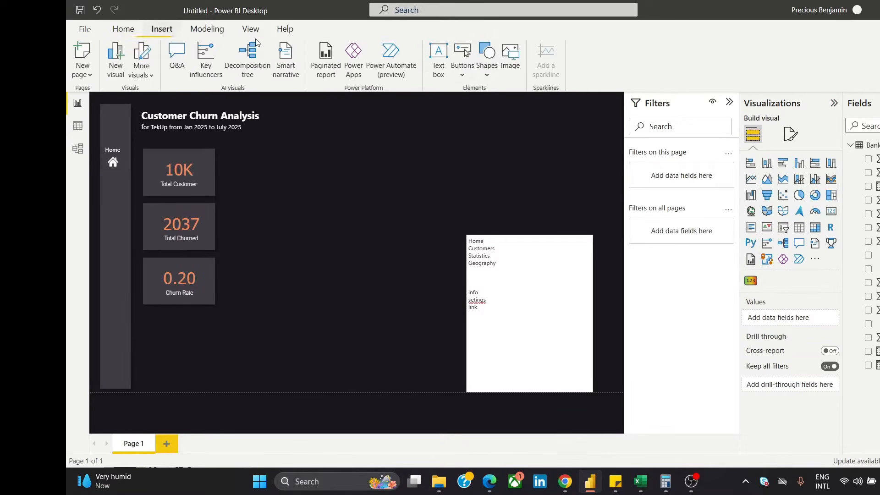
pyautogui.click(508, 57)
pyautogui.click(197, 132)
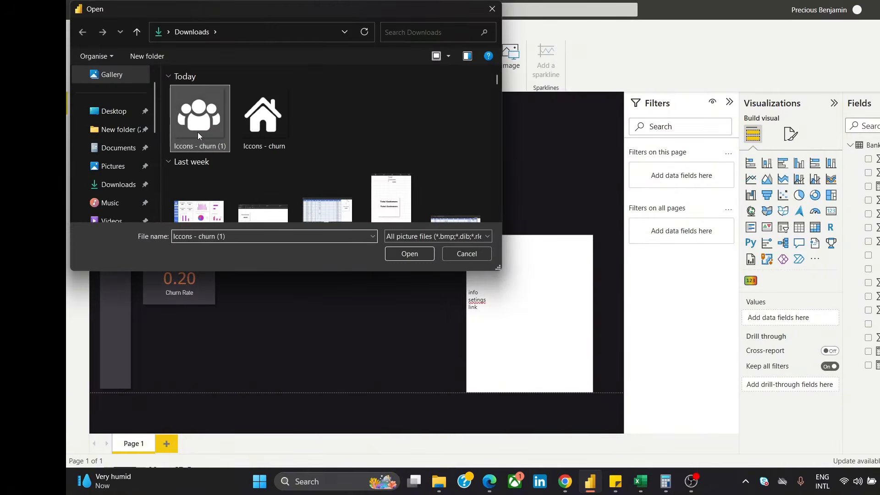
pyautogui.click(419, 254)
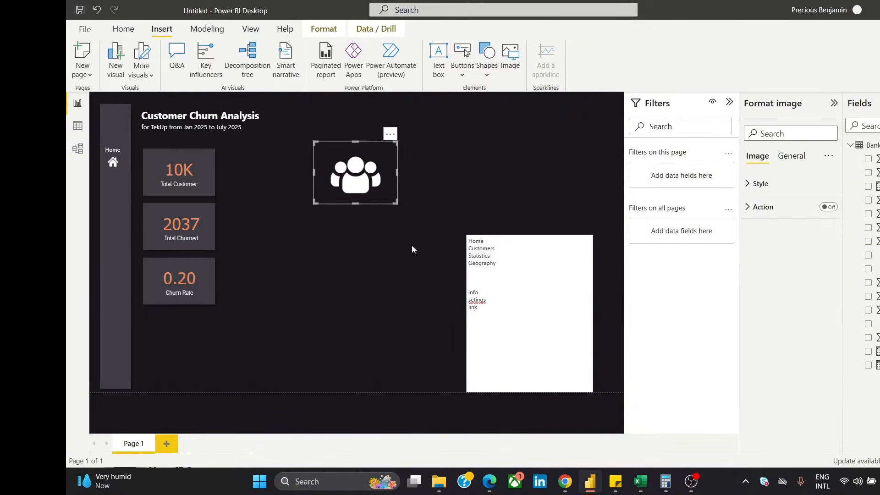
# Shrink the three-person icon and place it in the dark sidebar below the house icon
pyautogui.moveTo(382, 177); pyautogui.dragTo(116, 189)
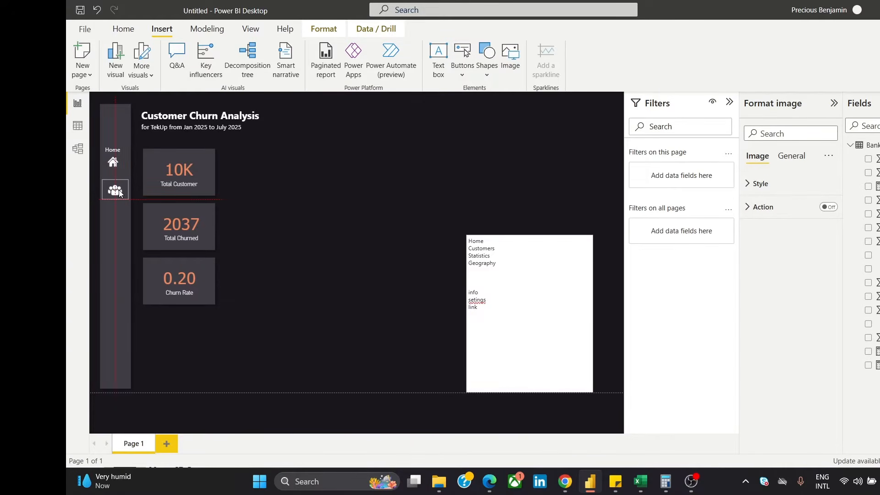
pyautogui.click(360, 218)
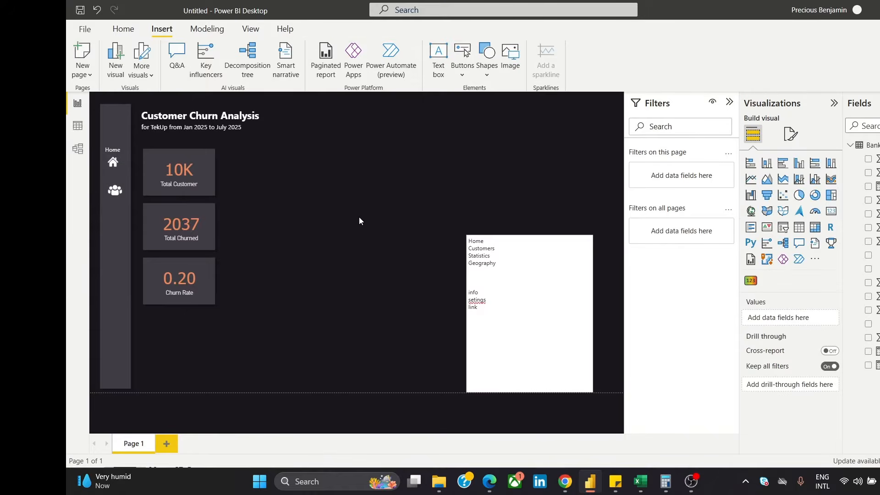
pyautogui.click(116, 195)
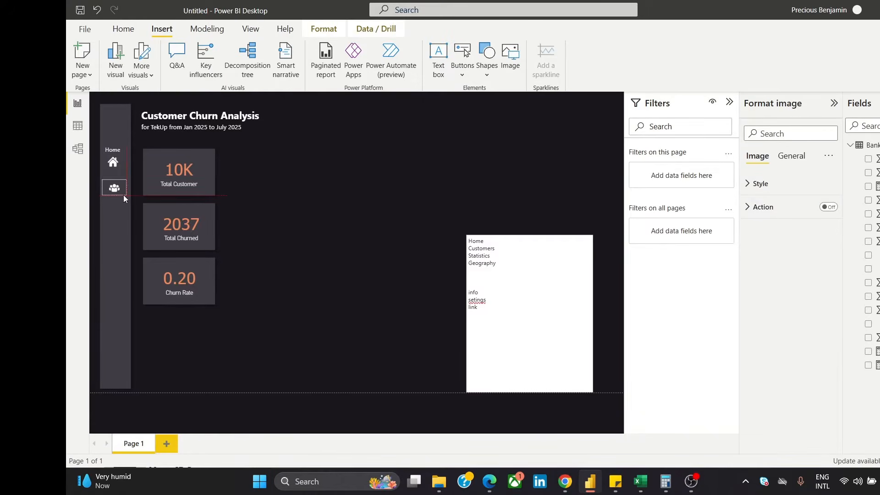
pyautogui.click(363, 175)
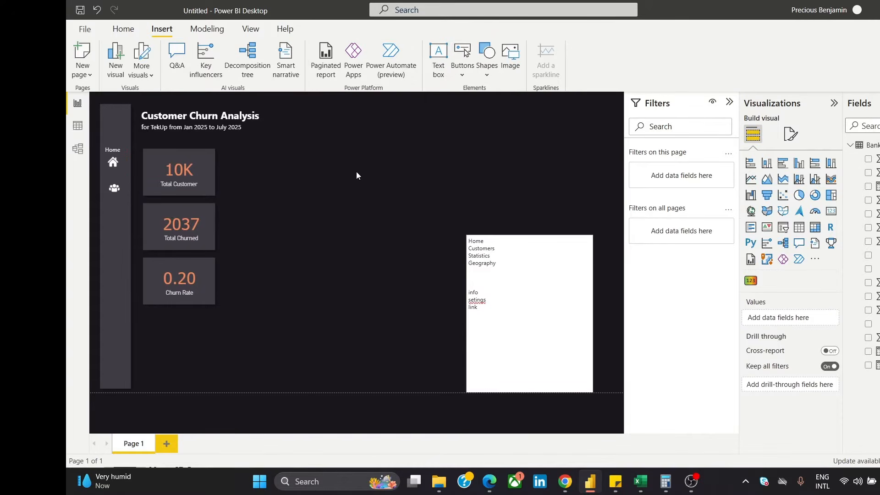
# Nudge the house icon slightly down and right, and align it with the three-person icon along their horizontal centers
pyautogui.moveTo(115, 166); pyautogui.dragTo(117, 169)
pyautogui.click(386, 179)
pyautogui.click(116, 164)
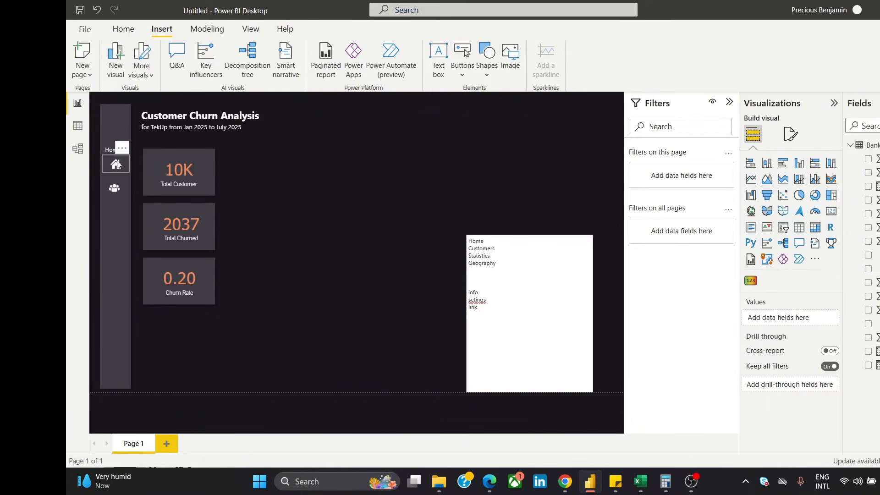
pyautogui.keyDown('ctrl'); pyautogui.click(114, 188); pyautogui.keyUp('ctrl')
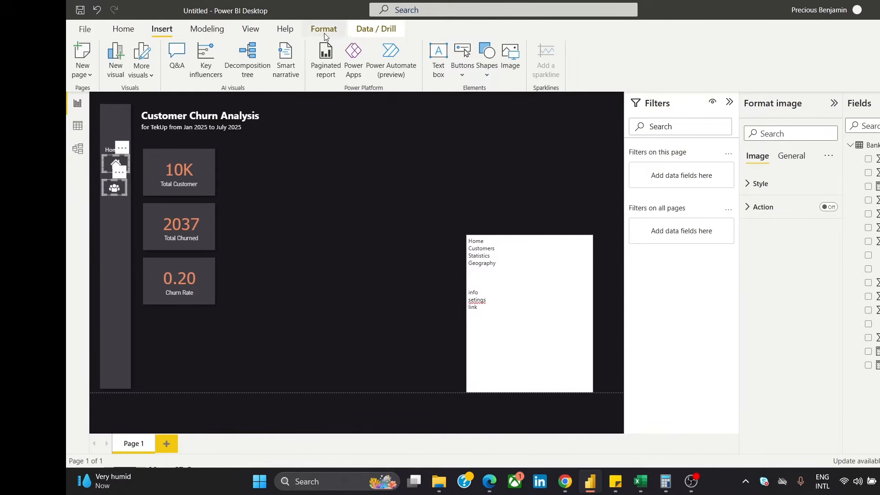
pyautogui.click(338, 29)
pyautogui.click(311, 64)
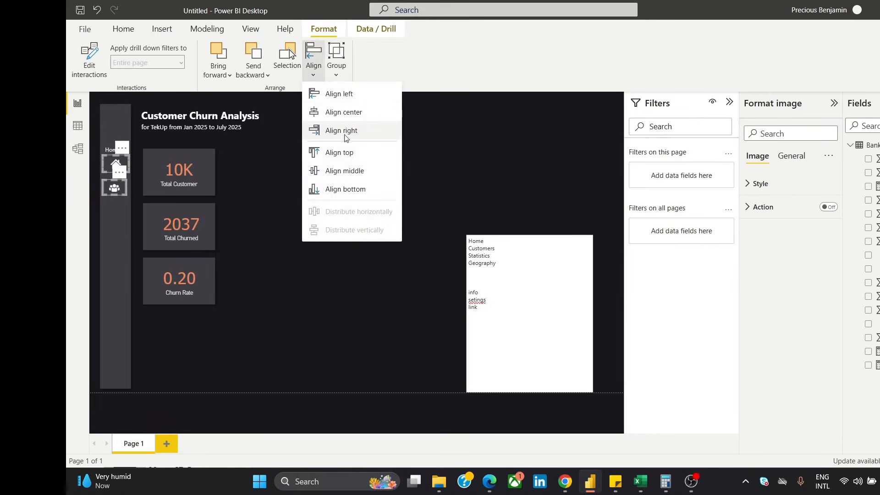
pyautogui.click(320, 109)
pyautogui.click(349, 121)
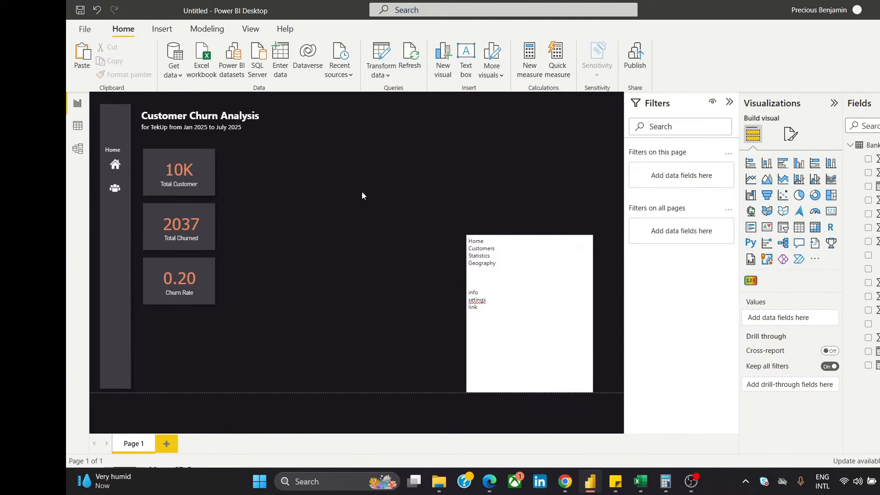
# Examine the reference dashboards in the WhatsApp chat and excel dashboard.png for their sidebar layout
pyautogui.moveTo(565, 482)
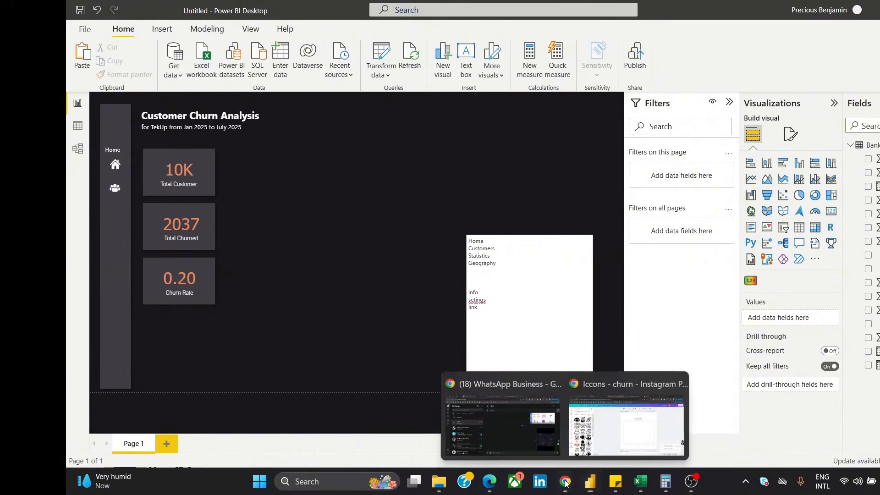
pyautogui.click(658, 428)
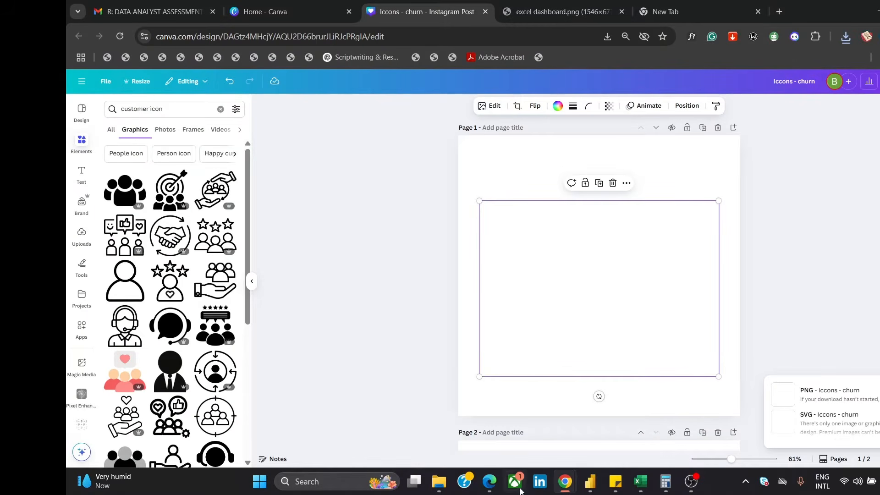
pyautogui.moveTo(565, 481)
pyautogui.click(533, 445)
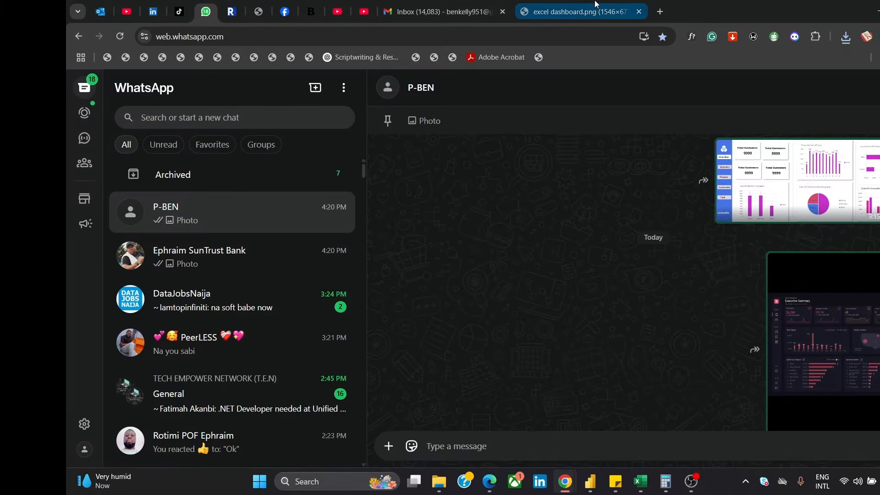
pyautogui.click(572, 11)
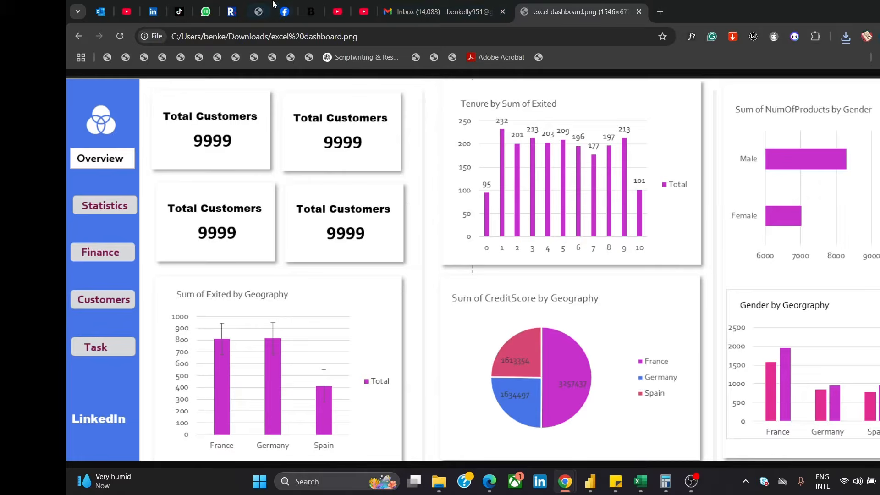
pyautogui.click(205, 13)
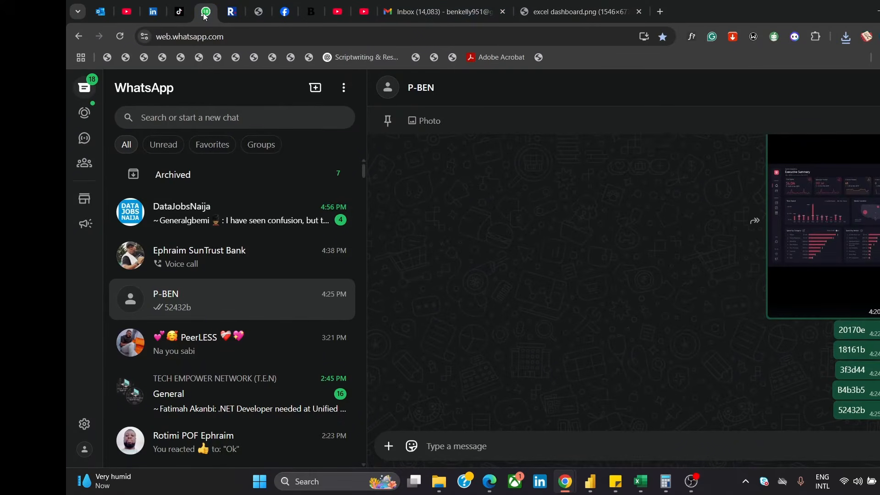
pyautogui.click(559, 14)
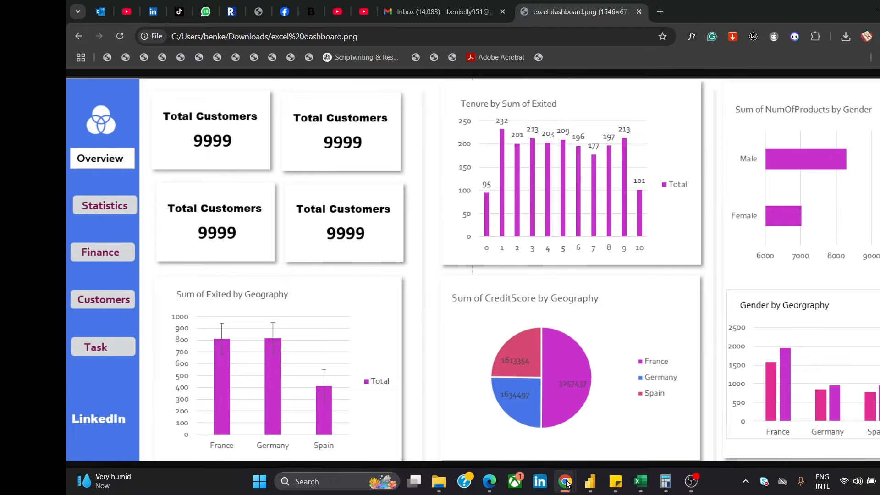
pyautogui.moveTo(565, 481)
pyautogui.click(640, 381)
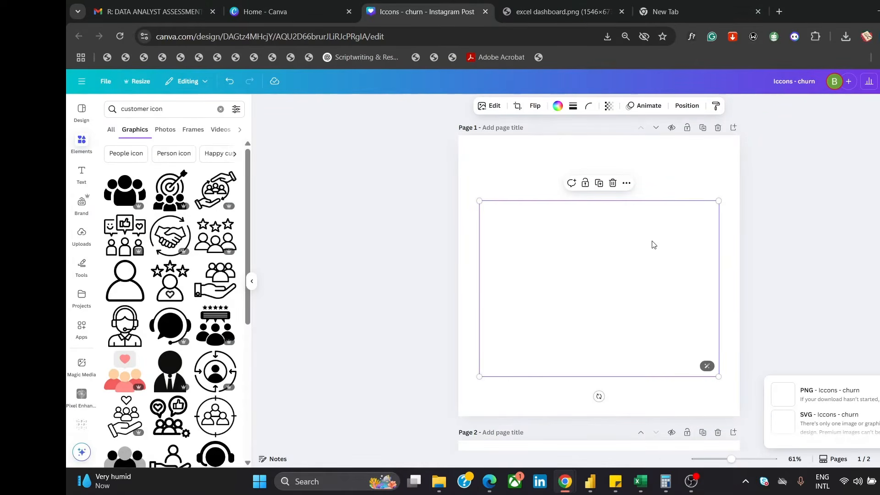
pyautogui.click(591, 484)
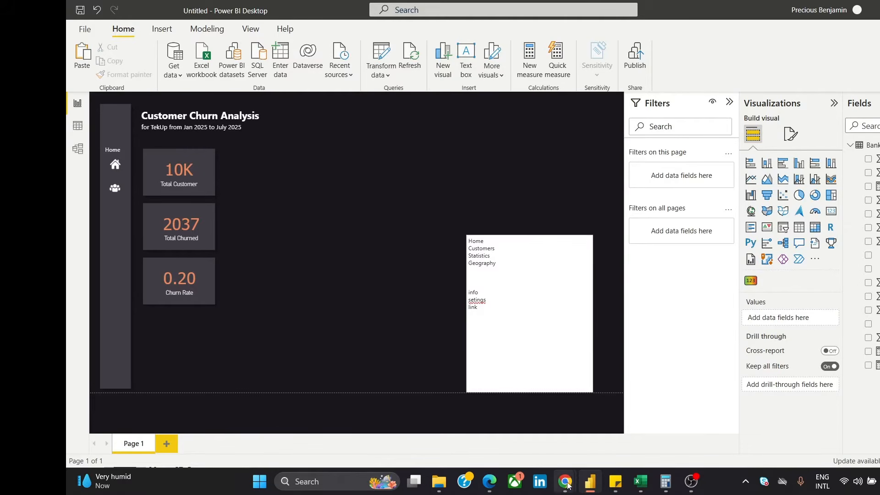
# Switch to the Canva design Iccons - churn and delete the white three-person icon from page 1
pyautogui.moveTo(571, 483)
pyautogui.click(627, 433)
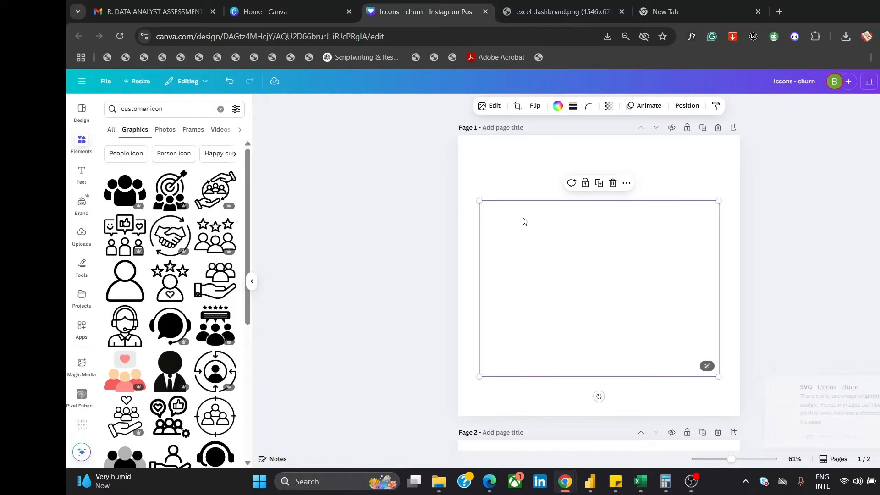
pyautogui.press('Delete')
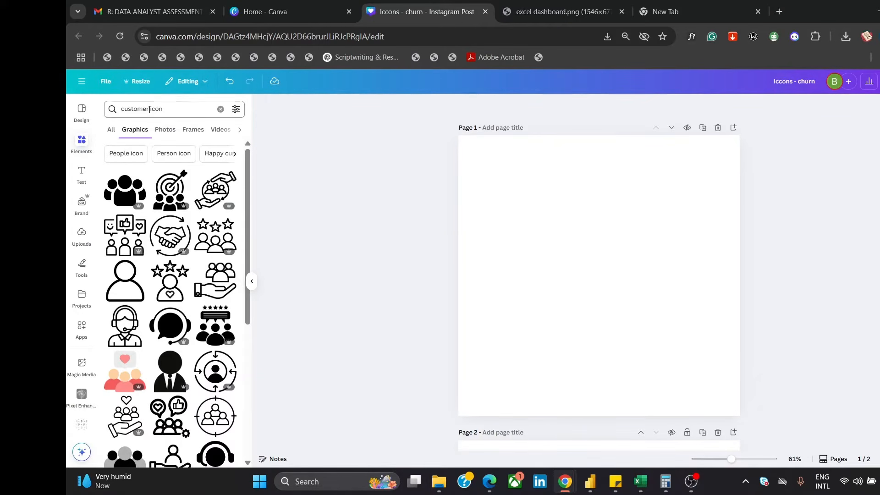
# Search the graphics for "statistics icon" and add the outlined bar chart with a rising arrow to page 1
pyautogui.click(147, 108)
pyautogui.press('Return')
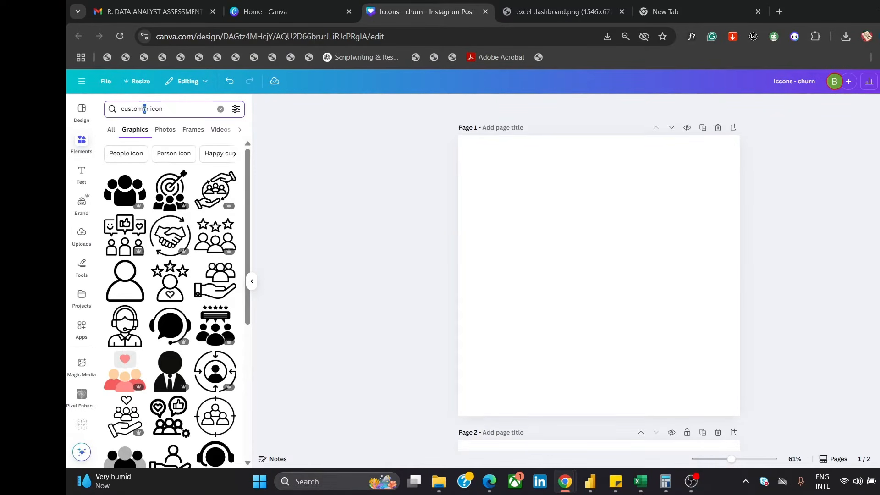
pyautogui.moveTo(149, 112); pyautogui.dragTo(114, 111)
pyautogui.write('state')
pyautogui.press('BackSpace')
pyautogui.write('istics')
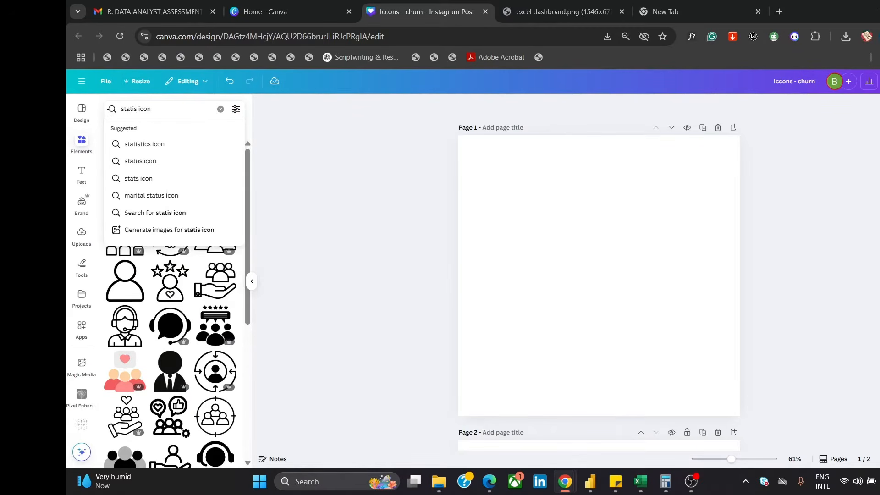
pyautogui.press('Return')
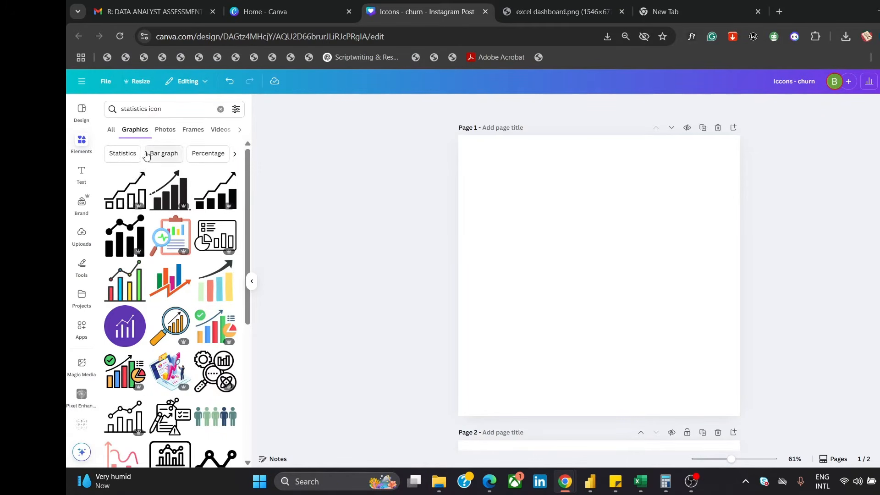
pyautogui.click(124, 184)
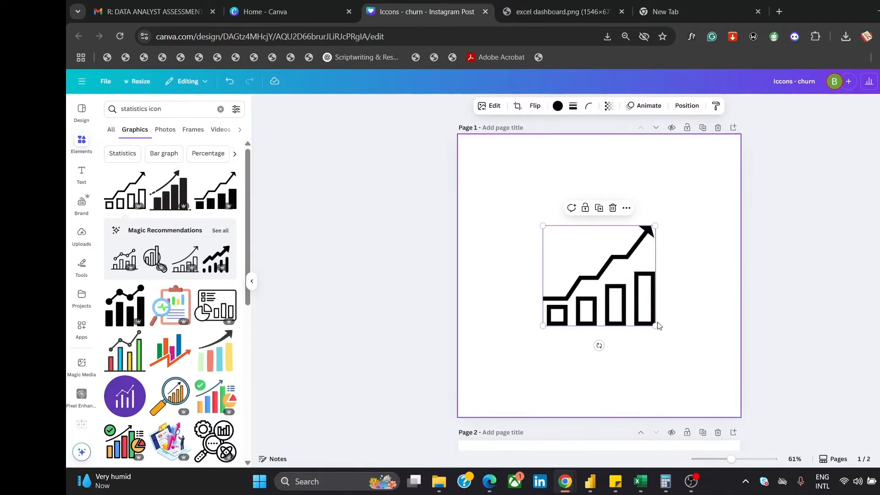
# Enlarge the bar chart icon to fill most of page 1, center it horizontally, and recolor it white
pyautogui.moveTo(655, 325); pyautogui.dragTo(708, 401)
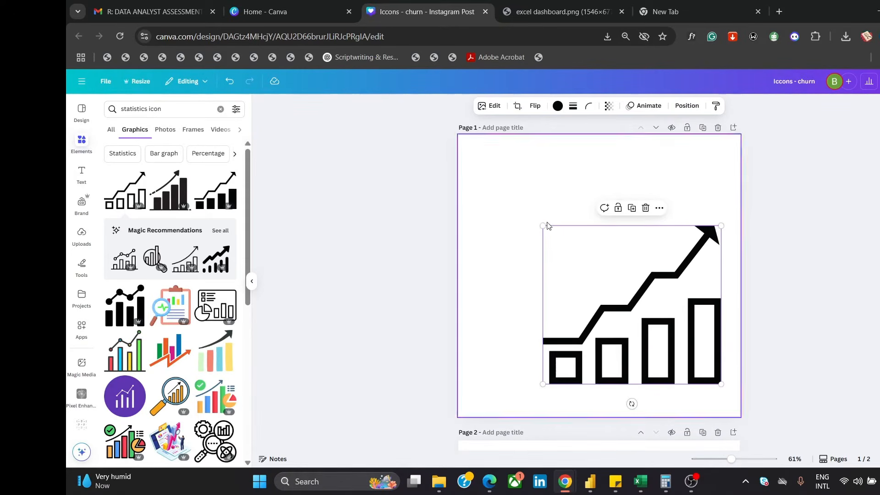
pyautogui.moveTo(547, 223); pyautogui.dragTo(501, 189)
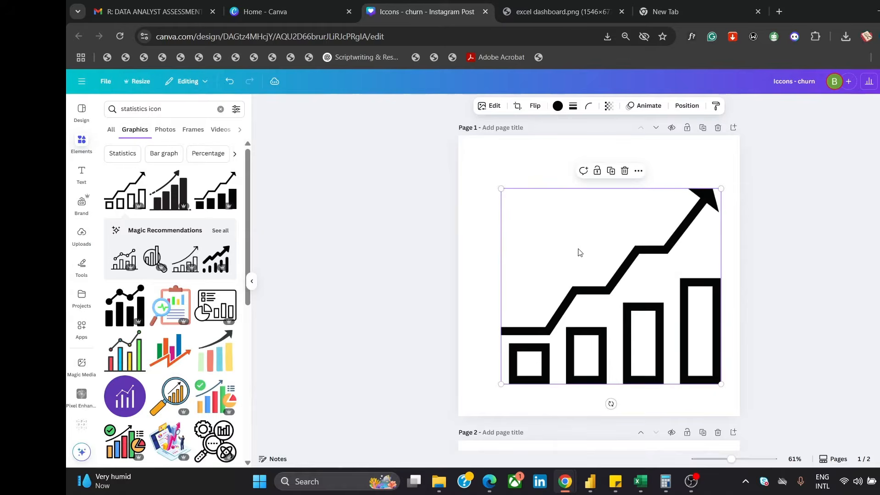
pyautogui.moveTo(579, 252); pyautogui.dragTo(572, 243)
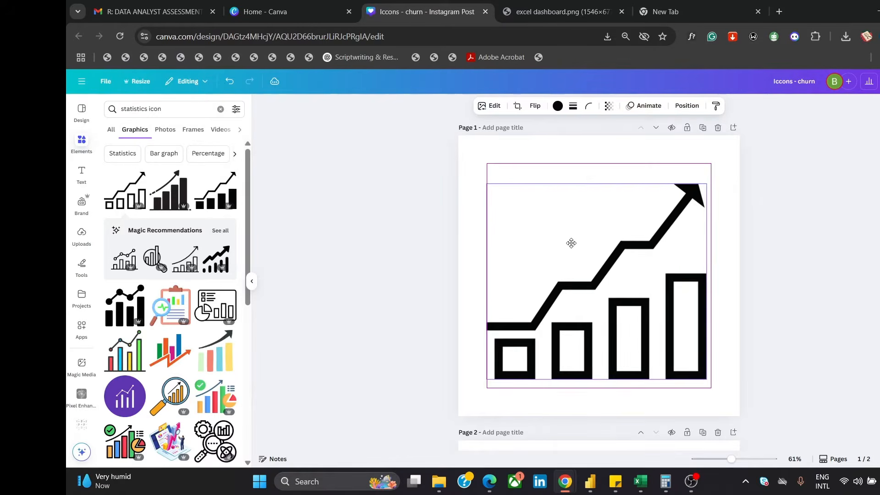
pyautogui.click(558, 107)
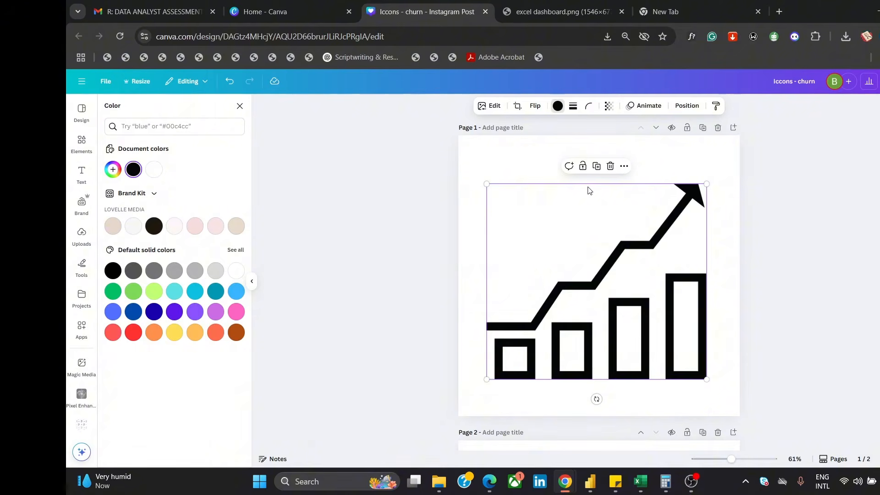
pyautogui.click(154, 169)
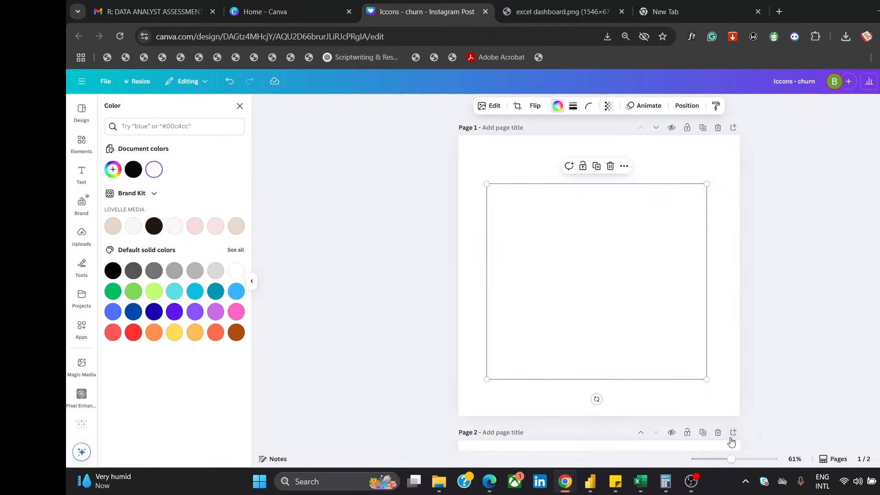
# Download page 1 with the white outlined bar chart icon as a PNG image
pyautogui.click(878, 81)
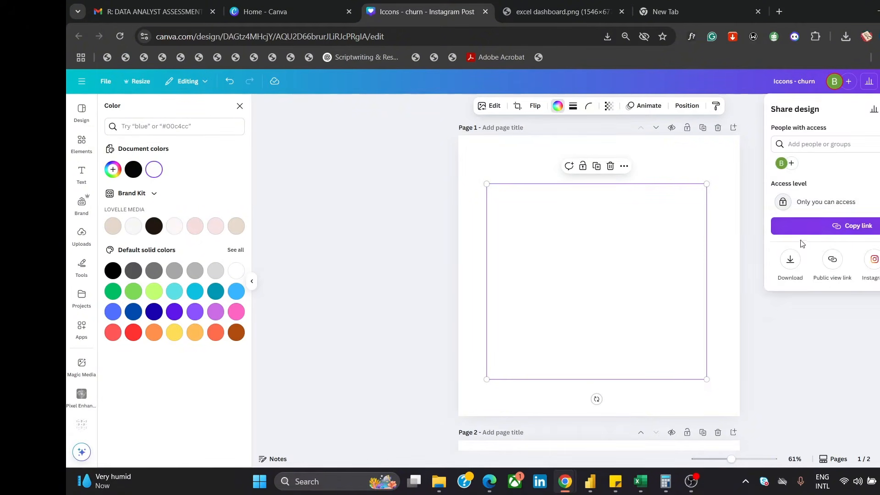
pyautogui.click(789, 259)
pyautogui.click(857, 308)
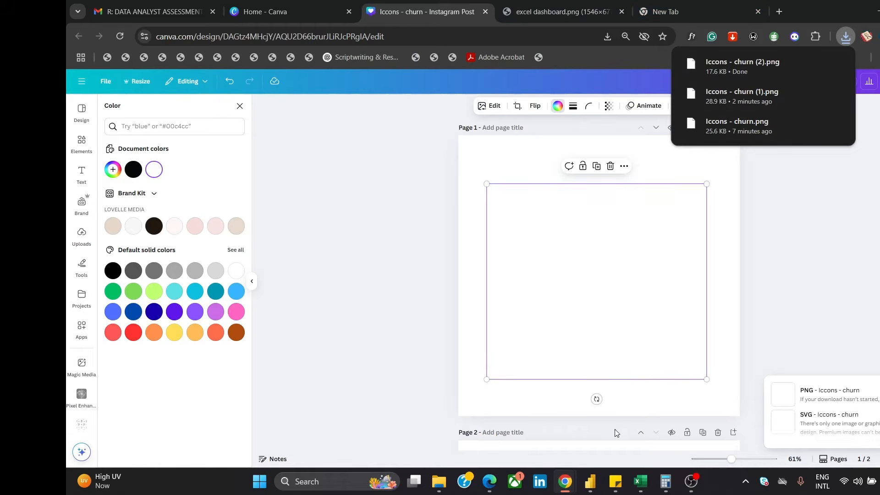
# Switch to Power BI and insert the downloaded image Iccons - churn (2) on the report page
pyautogui.moveTo(590, 482)
pyautogui.click(622, 441)
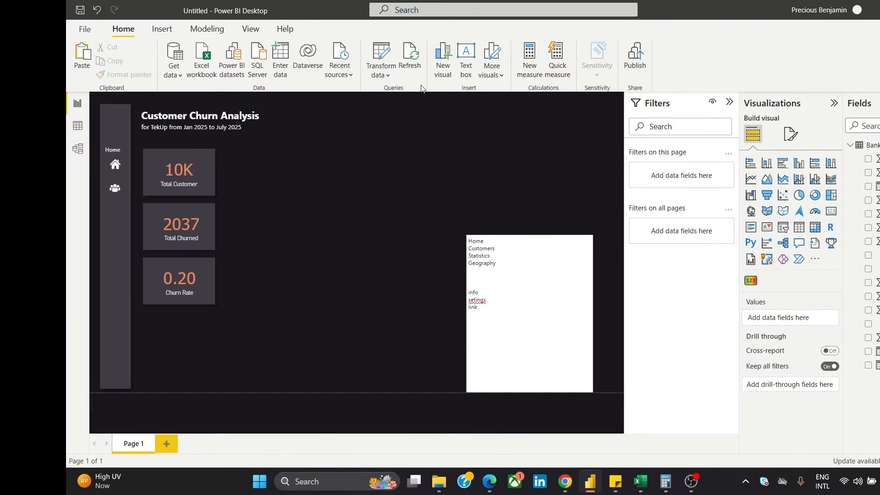
pyautogui.click(162, 29)
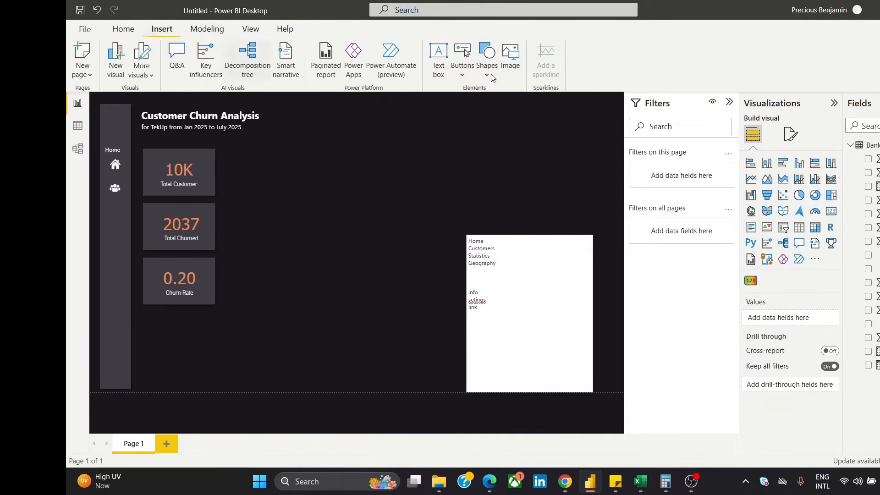
pyautogui.click(510, 55)
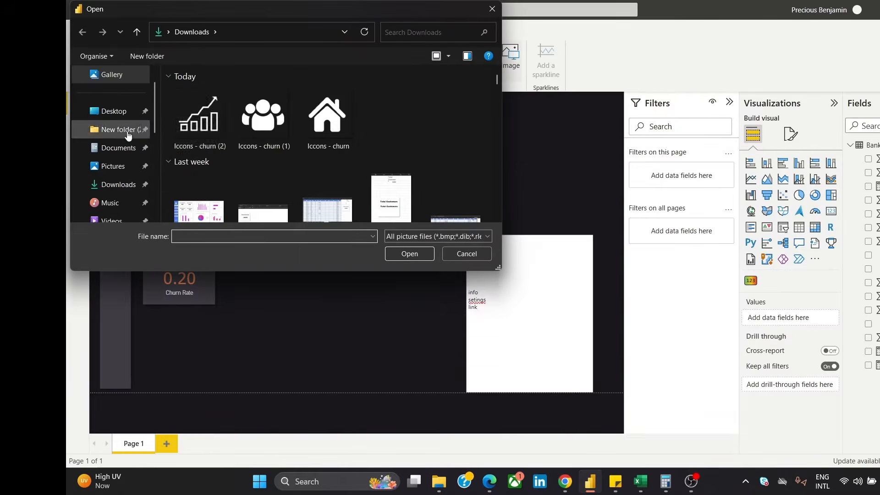
pyautogui.click(196, 106)
pyautogui.click(406, 253)
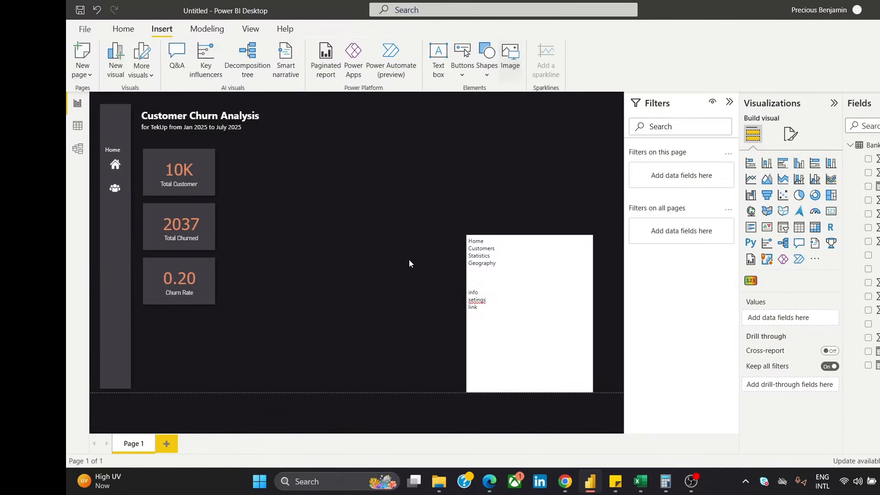
# Shrink the outlined chart icon and place it in the sidebar below the people icon
pyautogui.moveTo(387, 178); pyautogui.dragTo(313, 185)
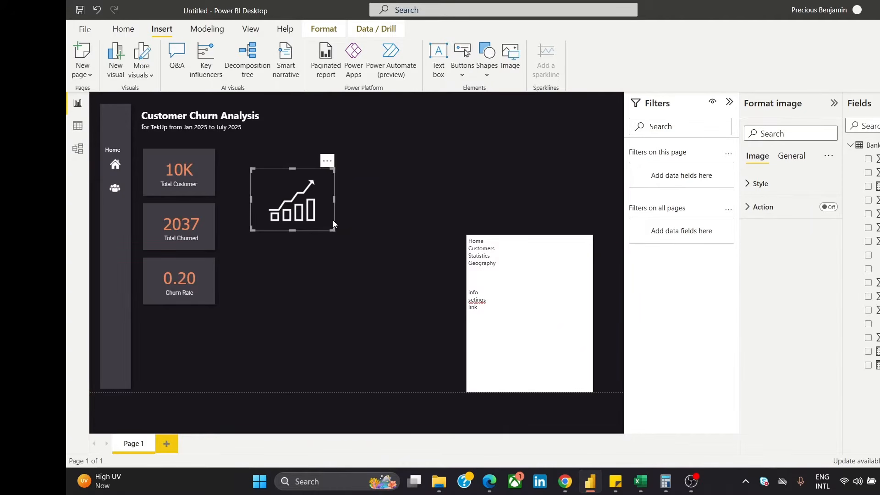
pyautogui.moveTo(333, 221); pyautogui.dragTo(127, 219)
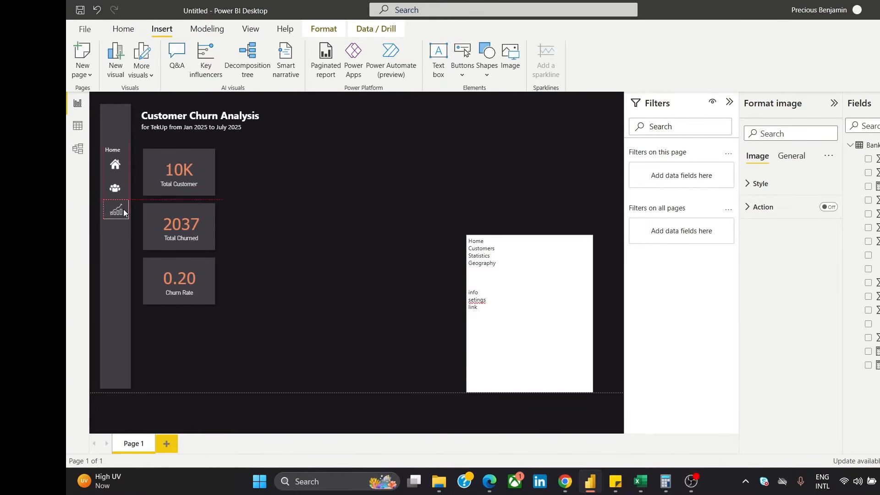
pyautogui.click(246, 196)
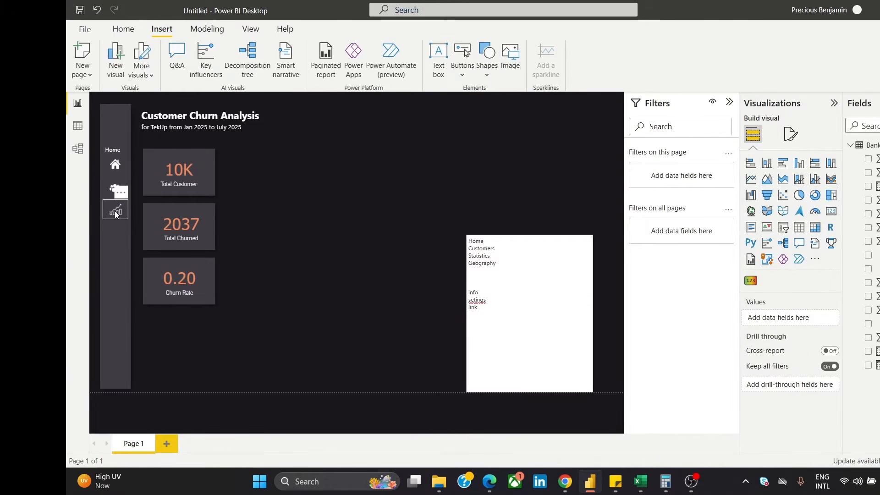
# Move the outlined chart icon out of the sidebar and remove it from the report page
pyautogui.moveTo(115, 214); pyautogui.dragTo(308, 172)
pyautogui.click(320, 149)
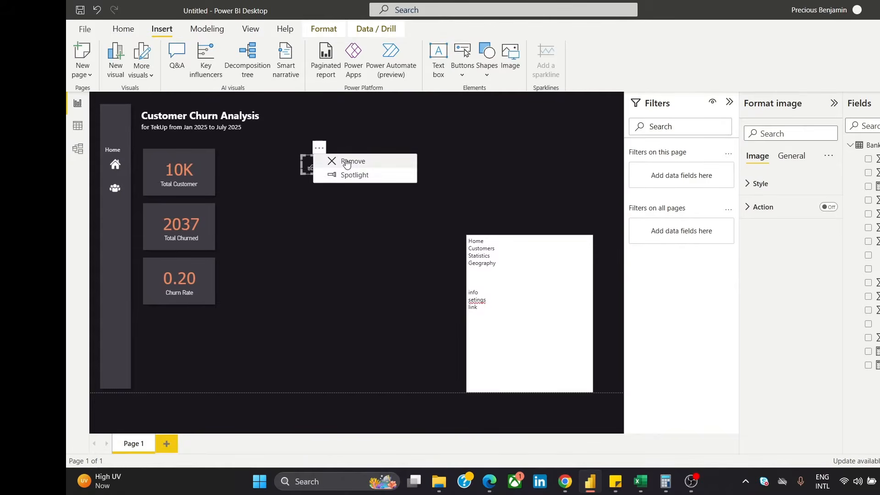
pyautogui.click(349, 163)
# Switch to the Canva design and replace page 1's outlined chart icon with the solid bar chart with a curved dashed arrow
pyautogui.moveTo(565, 481)
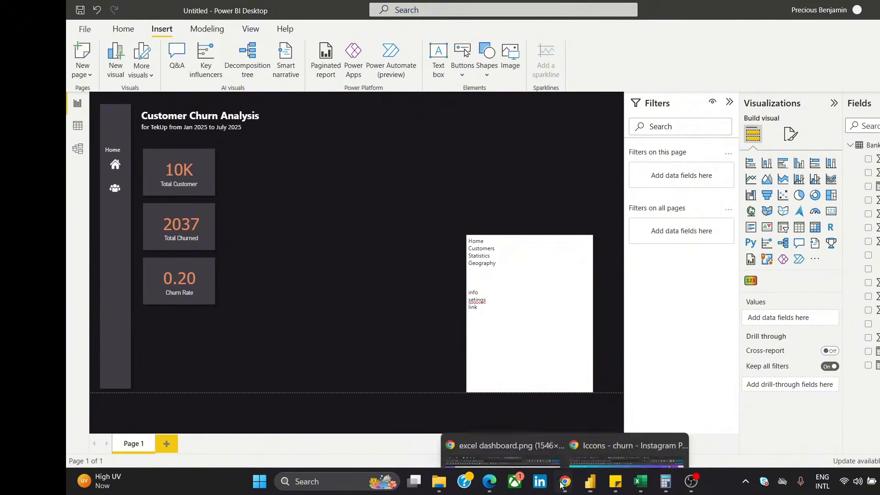
pyautogui.click(610, 422)
pyautogui.click(577, 230)
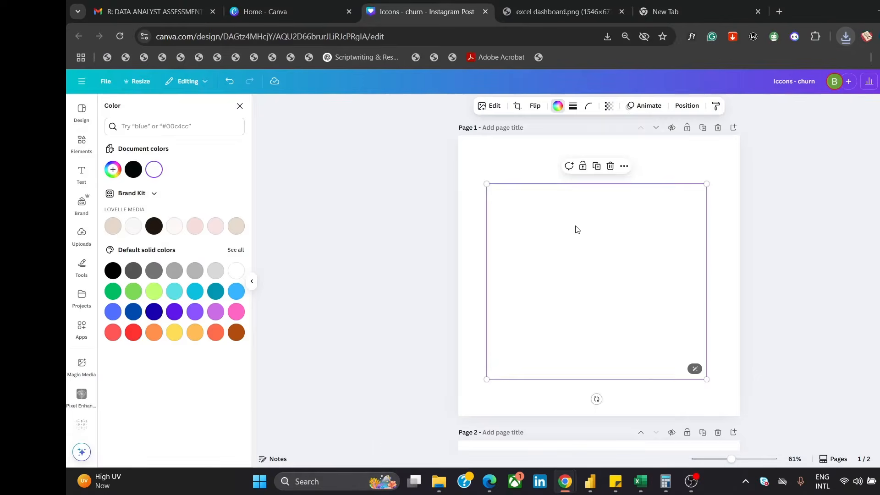
pyautogui.press('Delete')
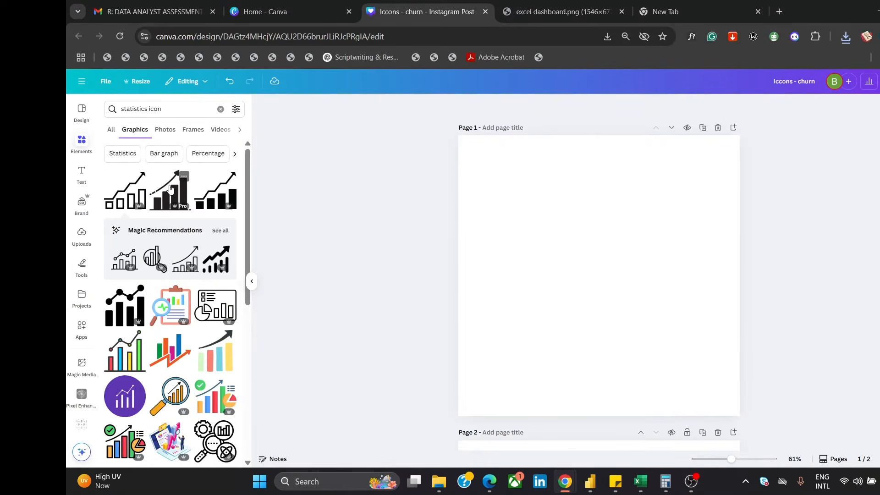
pyautogui.click(172, 189)
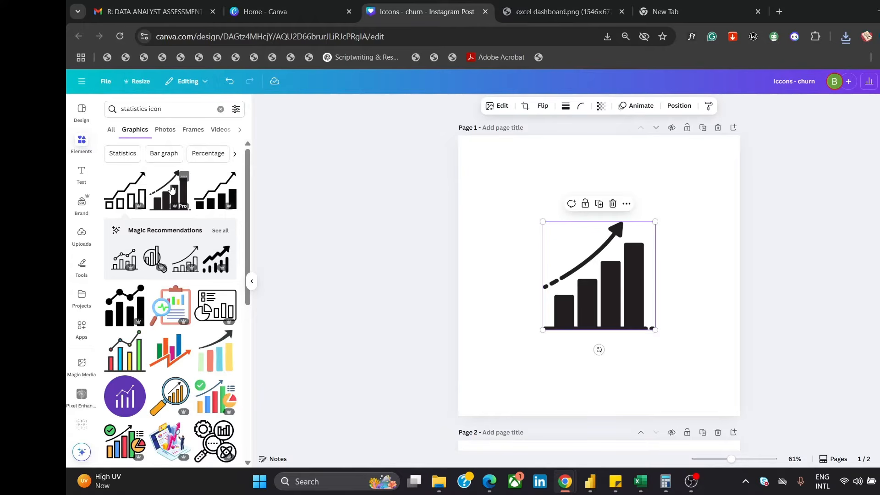
# Enlarge the solid bar chart icon to fill most of page 1 and recolor it white
pyautogui.moveTo(654, 329); pyautogui.dragTo(730, 398)
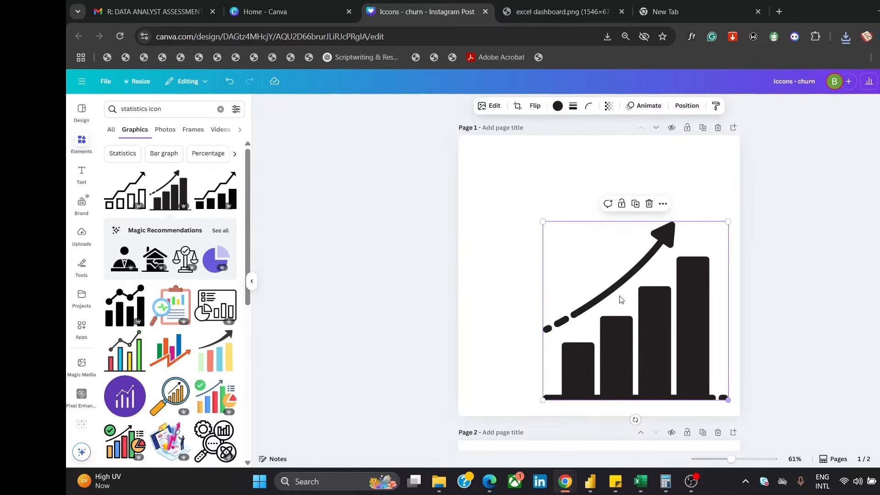
pyautogui.moveTo(541, 220); pyautogui.dragTo(481, 180)
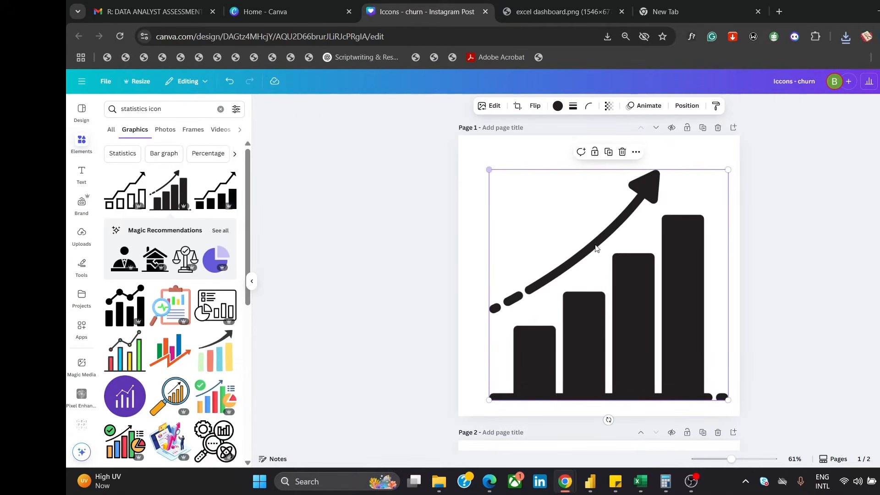
pyautogui.moveTo(610, 262); pyautogui.dragTo(599, 247)
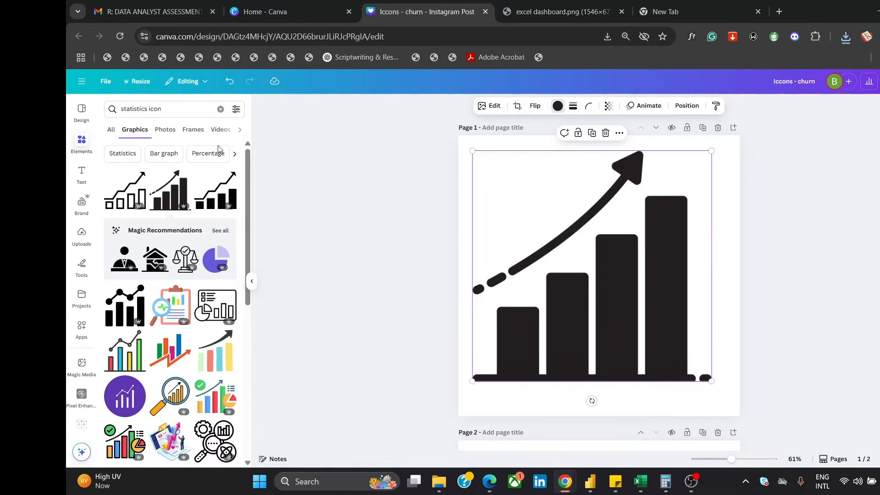
pyautogui.click(557, 105)
pyautogui.click(154, 169)
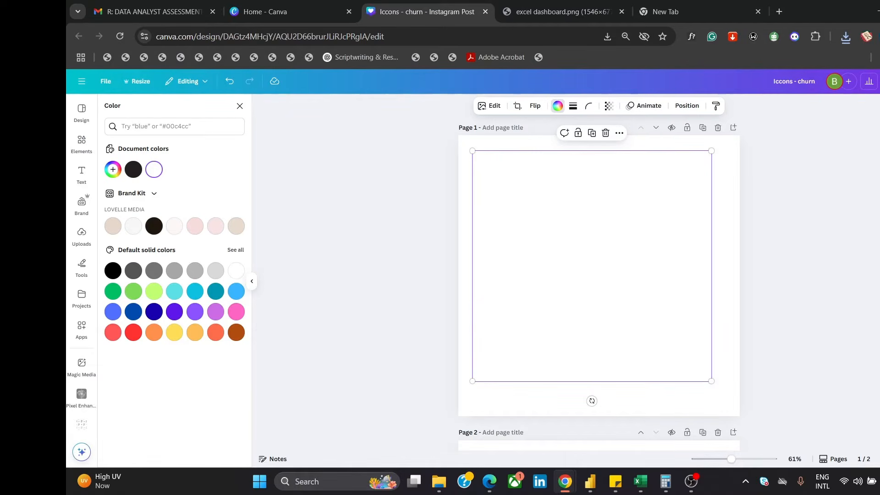
# Download page 1 with the solid bar chart icon as a PNG with a transparent background
pyautogui.click(876, 81)
pyautogui.click(795, 261)
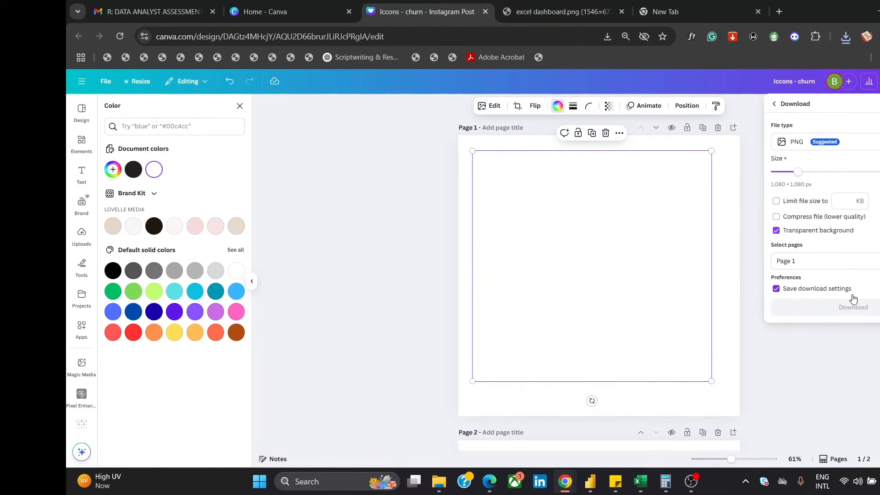
pyautogui.click(858, 308)
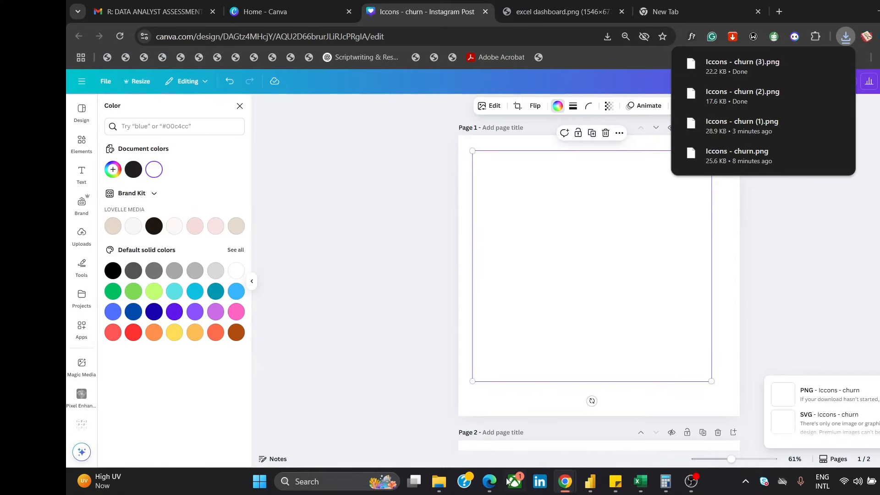
# Switch to Power BI, insert the image Iccons - churn (3), and place it at small size in the sidebar below the people icon
pyautogui.click(590, 481)
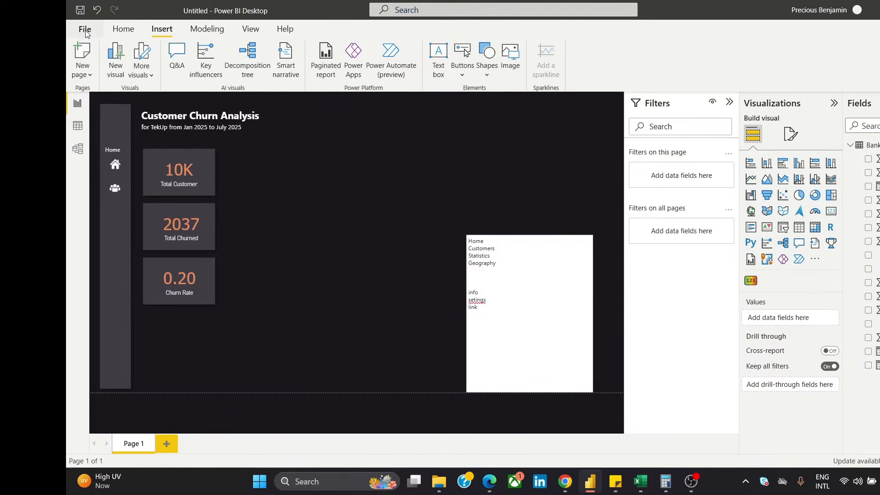
pyautogui.click(515, 56)
pyautogui.click(194, 112)
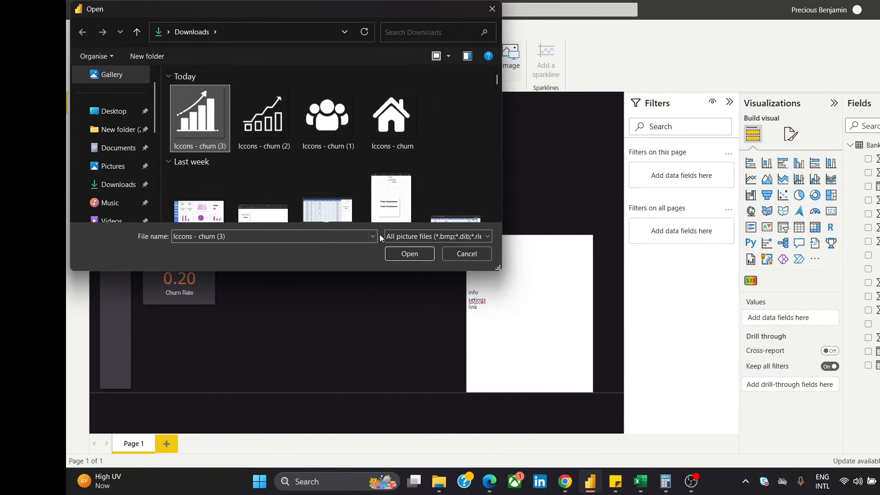
pyautogui.click(413, 254)
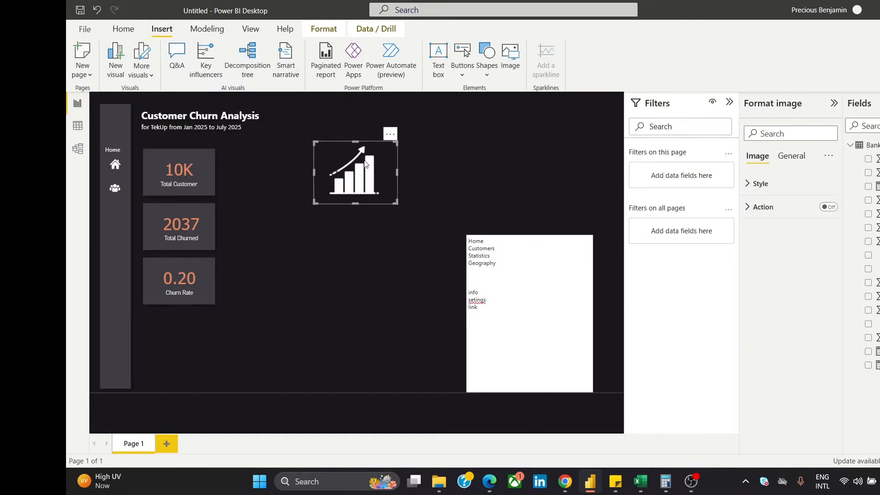
pyautogui.moveTo(379, 270); pyautogui.dragTo(125, 216)
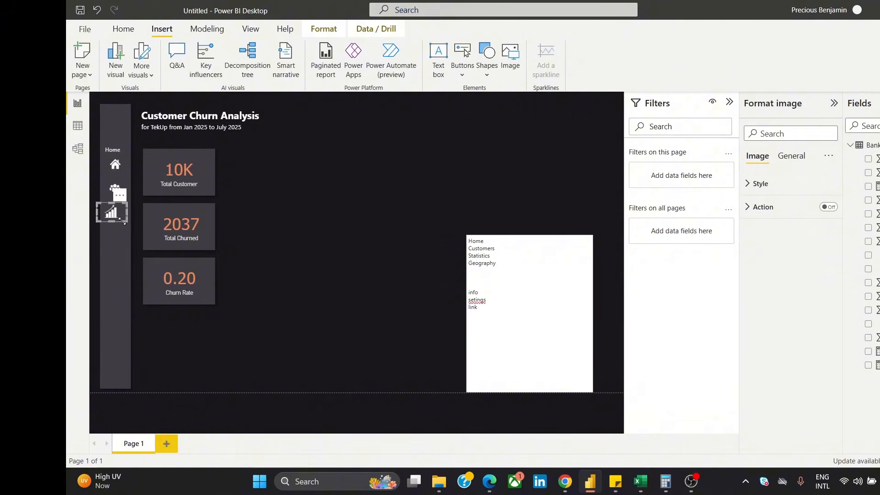
pyautogui.click(323, 204)
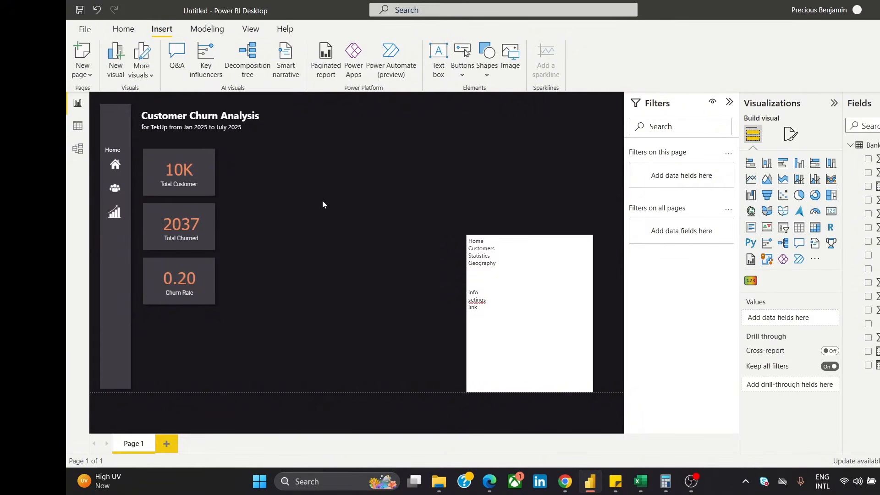
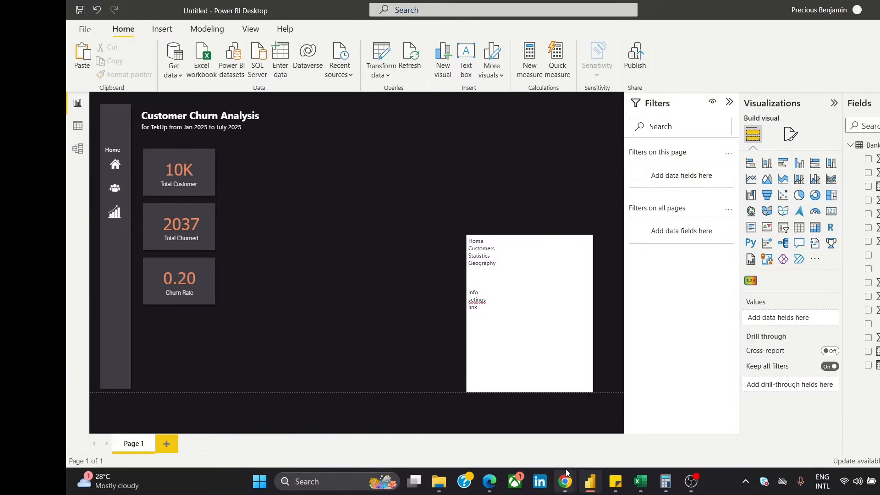
# Switch to the Canva design and delete the white solid bar chart icon from page 1
pyautogui.moveTo(567, 477)
pyautogui.click(600, 431)
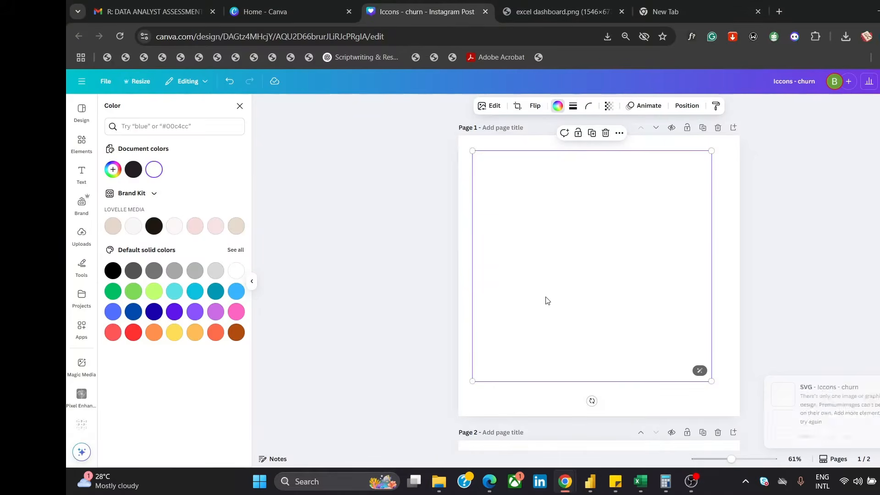
pyautogui.press('Delete')
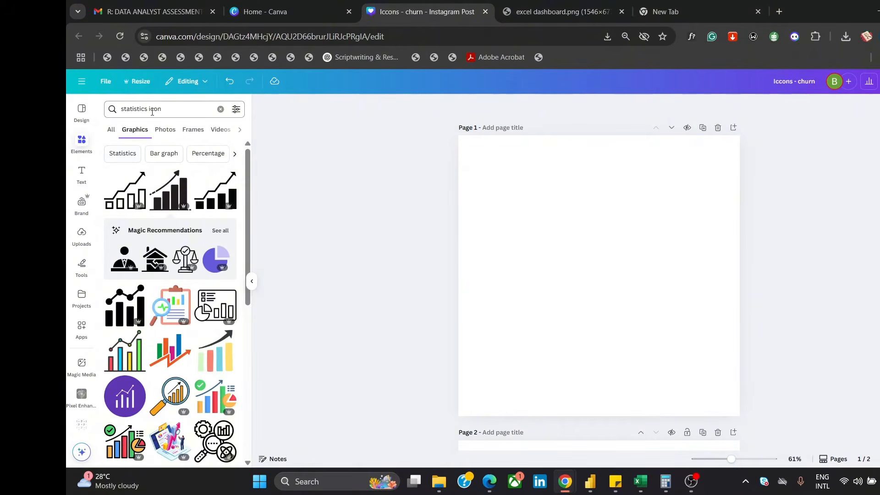
# Search the graphics for "information icon" and add the plain italic black i to page 1
pyautogui.doubleClick(138, 111)
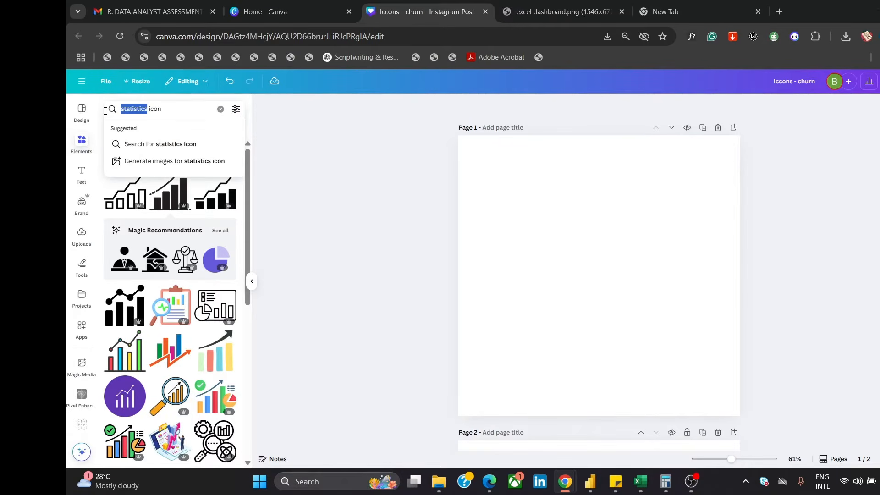
pyautogui.write('info')
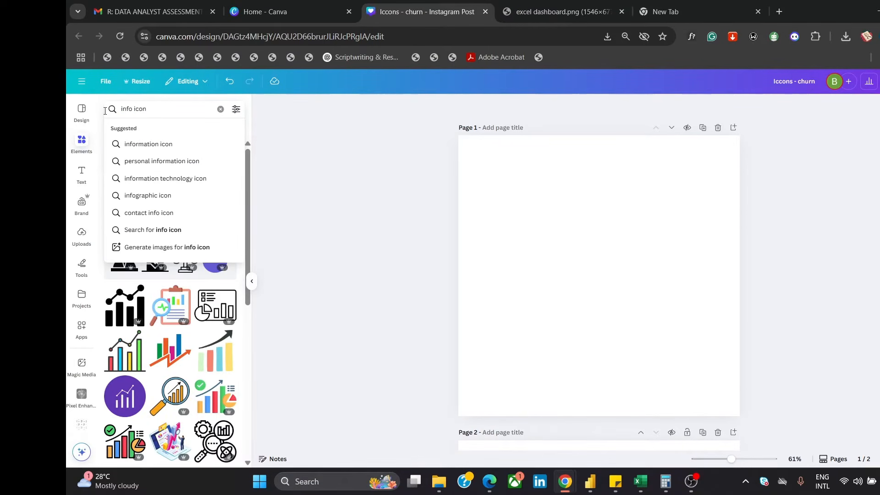
pyautogui.click(139, 144)
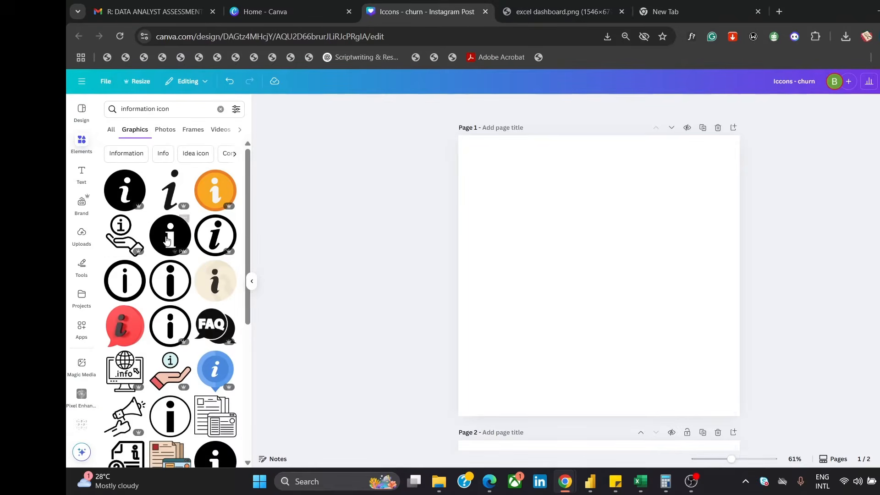
pyautogui.click(172, 188)
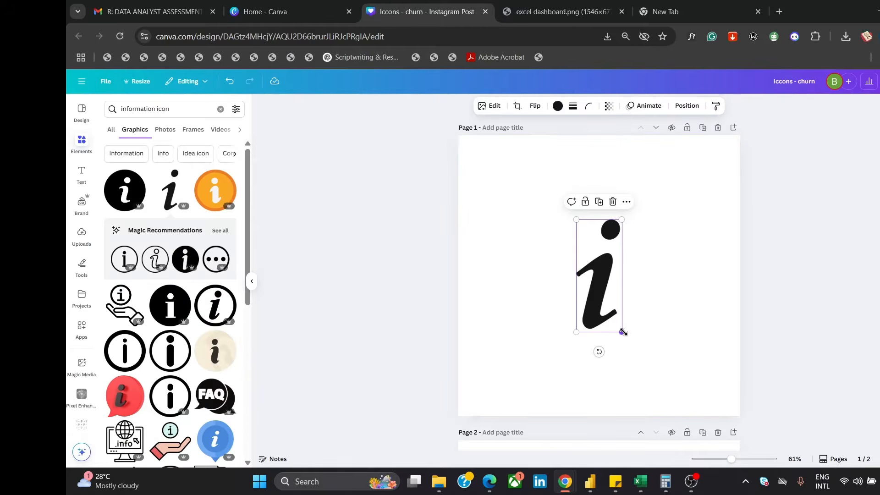
# Enlarge the italic i graphic to nearly the full height of page 1 and recolor it white
pyautogui.moveTo(624, 331); pyautogui.dragTo(683, 388)
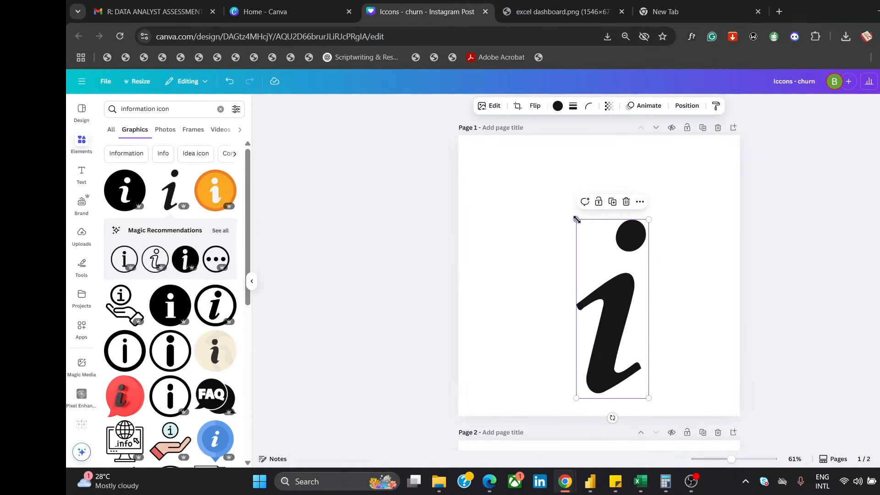
pyautogui.moveTo(576, 219); pyautogui.dragTo(519, 181)
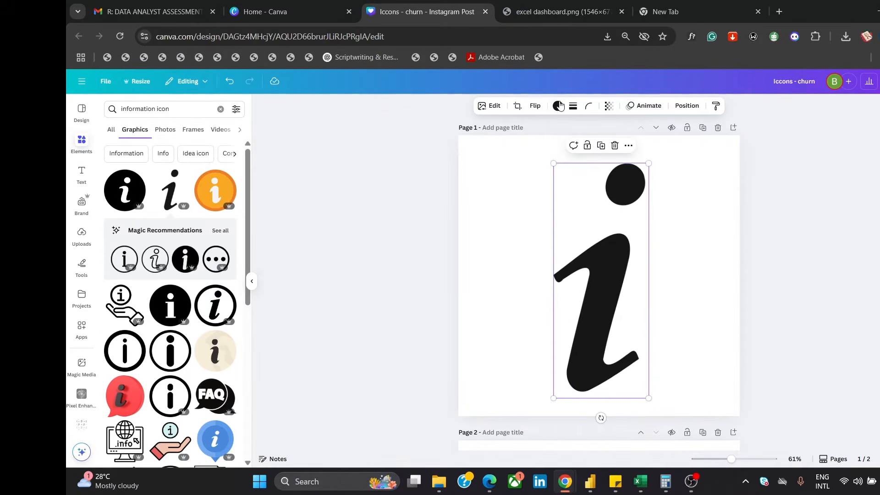
pyautogui.click(557, 105)
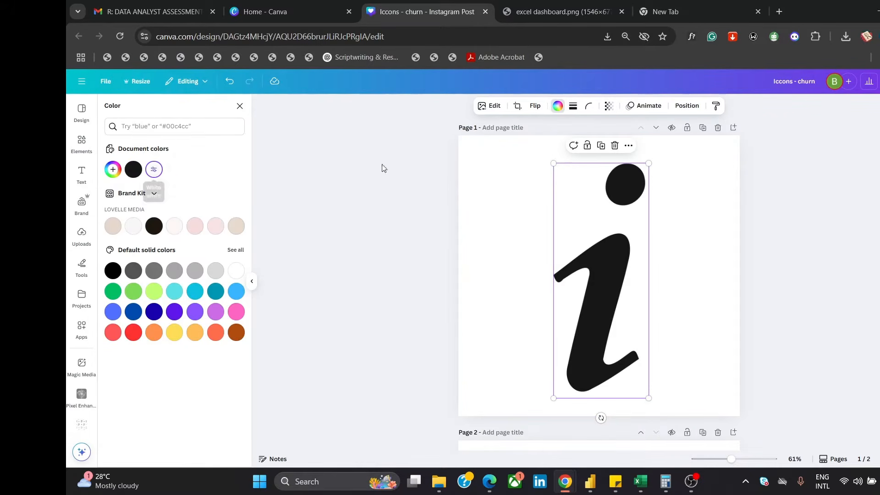
pyautogui.click(154, 169)
# Download page 1 with the white italic i as a PNG with a transparent background
pyautogui.click(879, 81)
pyautogui.click(797, 264)
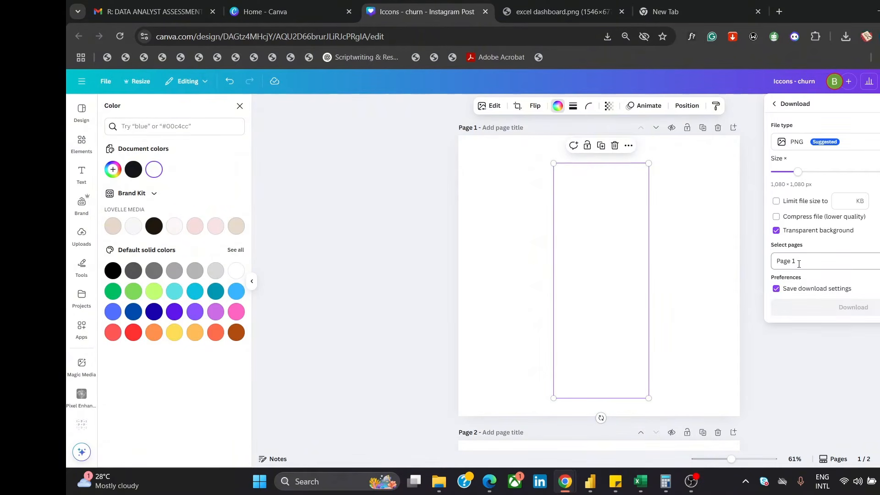
pyautogui.click(843, 308)
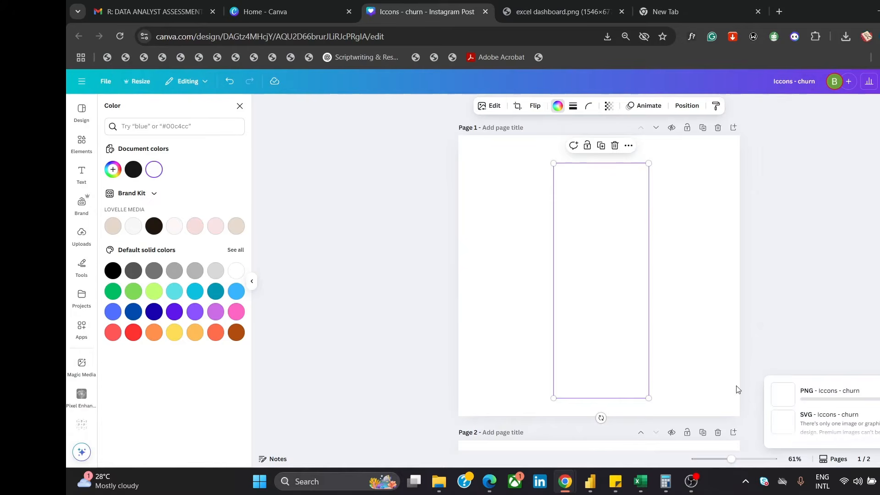
# Switch to Power BI and insert the image Iccons - churn (4) from the Downloads folder
pyautogui.moveTo(590, 486)
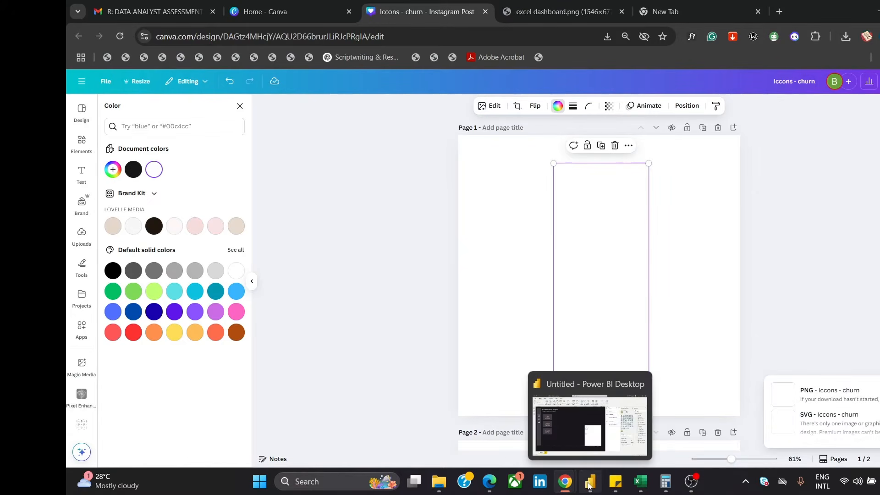
pyautogui.click(589, 422)
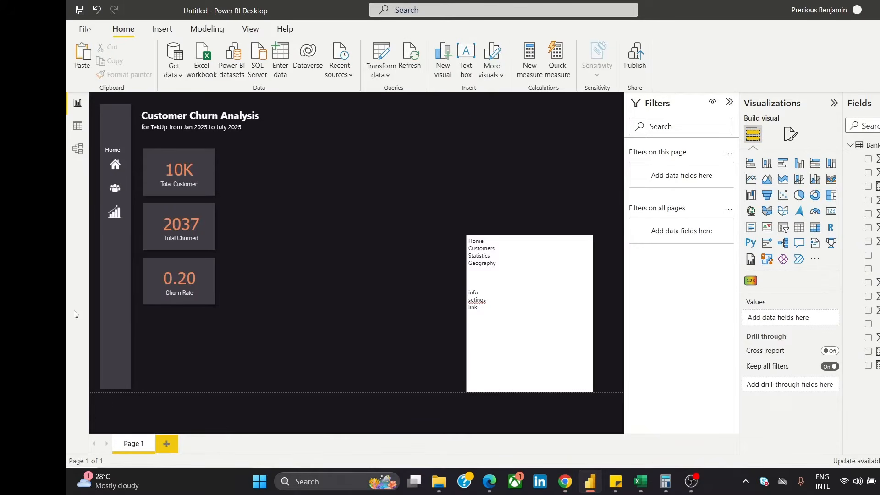
pyautogui.click(161, 28)
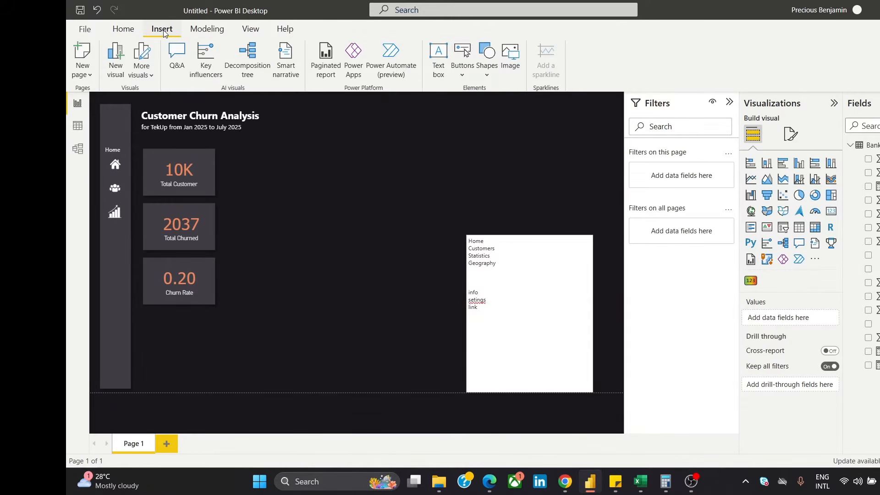
pyautogui.click(520, 50)
pyautogui.click(207, 132)
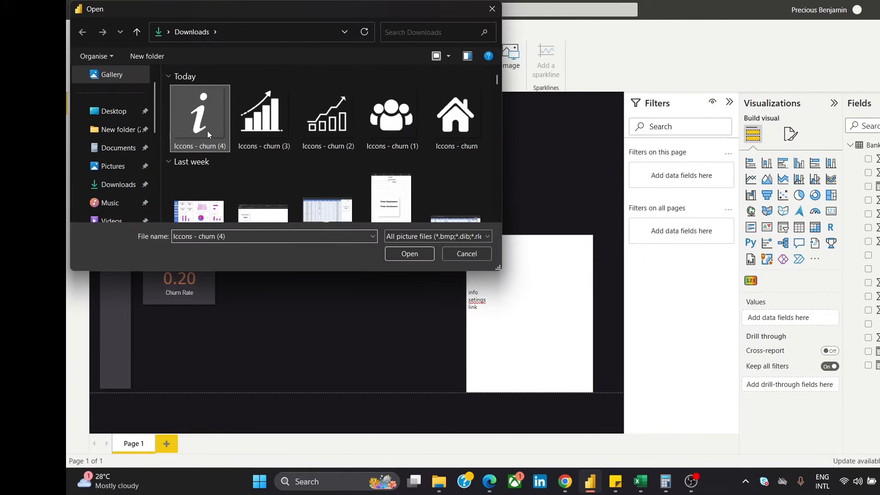
pyautogui.click(422, 237)
pyautogui.click(413, 231)
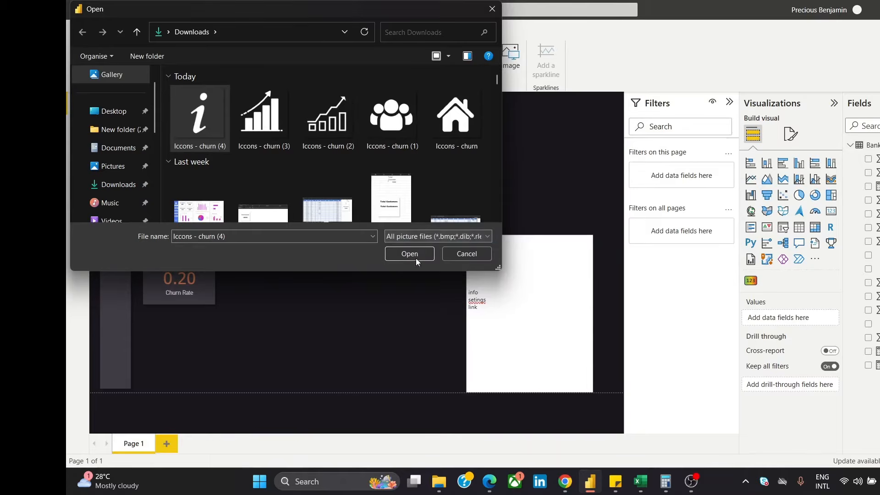
pyautogui.click(412, 236)
pyautogui.click(413, 237)
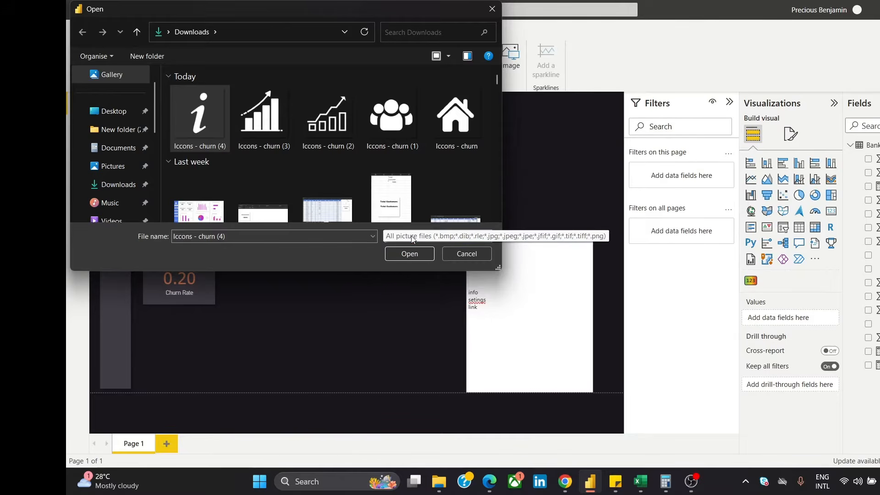
pyautogui.click(406, 260)
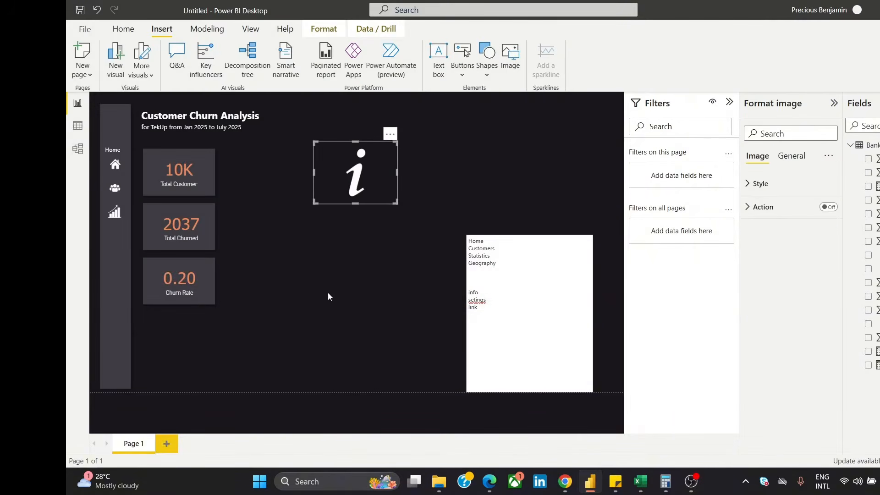
# Shrink the italic i image to sidebar width and place it in the lower part of the dashboard's sidebar
pyautogui.moveTo(362, 167); pyautogui.dragTo(318, 282)
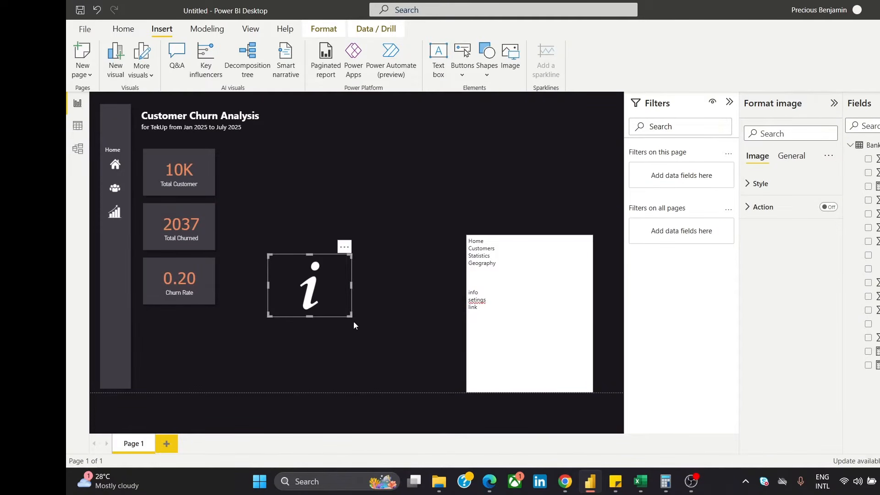
pyautogui.moveTo(351, 317); pyautogui.dragTo(124, 327)
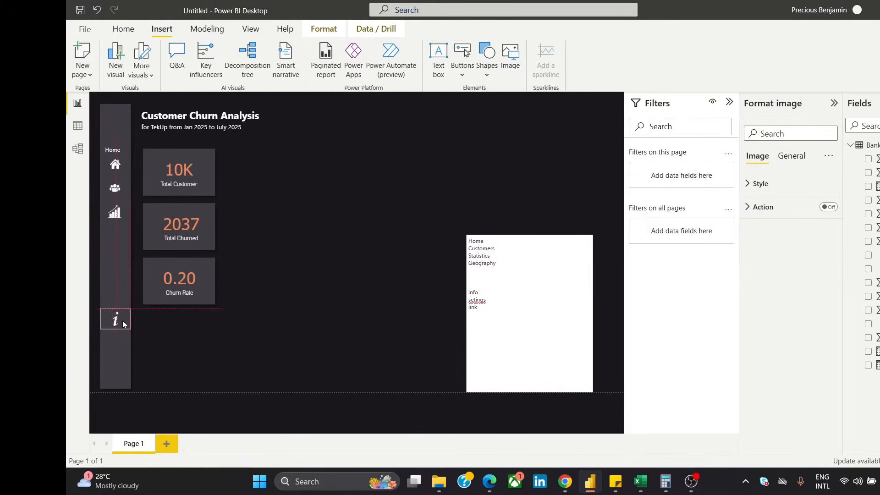
pyautogui.click(274, 279)
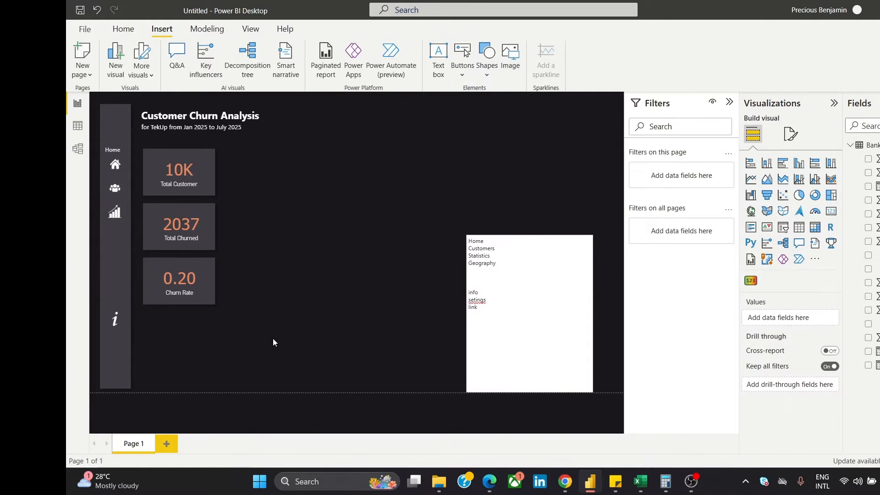
# Move the italic i image out of the sidebar to the empty canvas area above the white text box
pyautogui.click(126, 324)
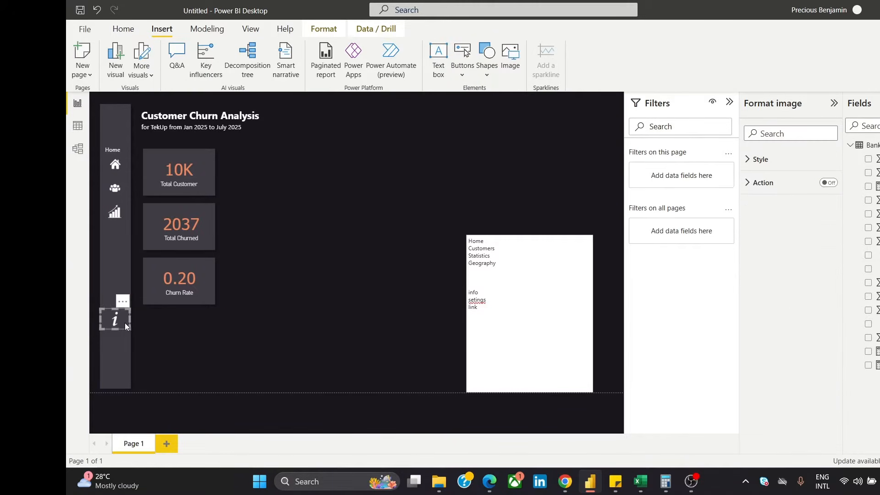
pyautogui.moveTo(125, 322); pyautogui.dragTo(457, 170)
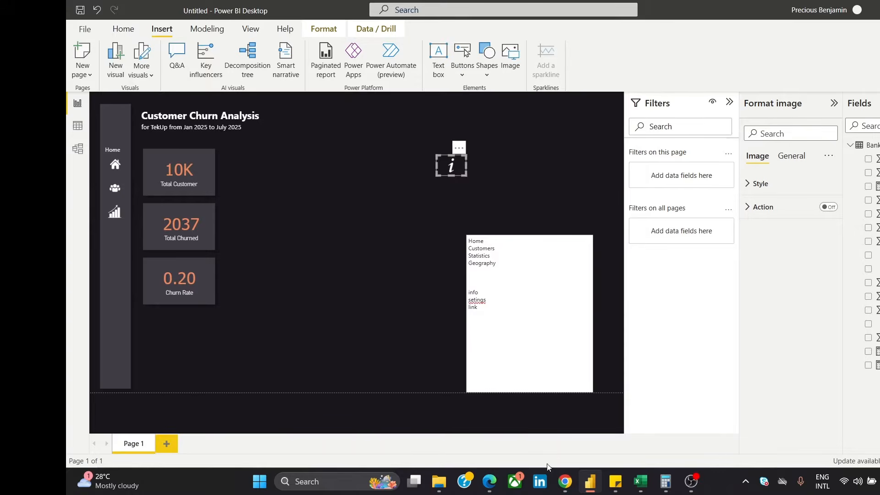
pyautogui.click(690, 482)
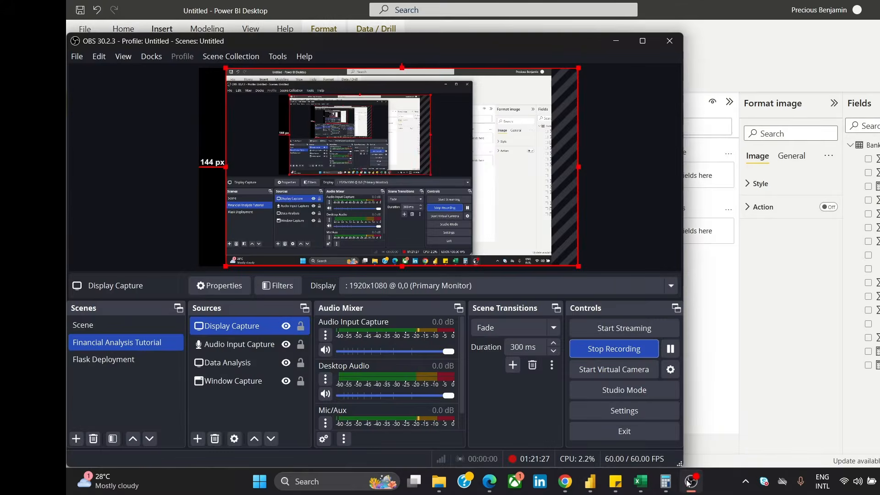
pyautogui.click(617, 41)
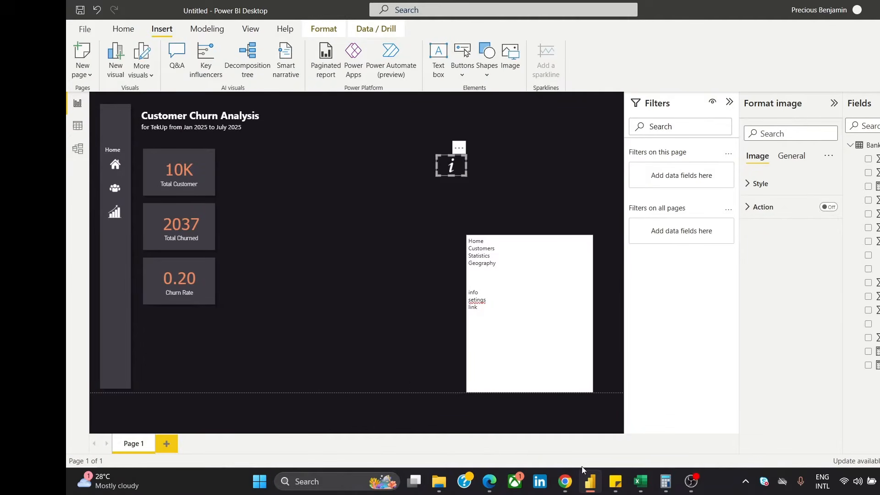
# Switch to the Canva design and replace the white italic i on page 1 with the black circled italic i graphic
pyautogui.click(623, 428)
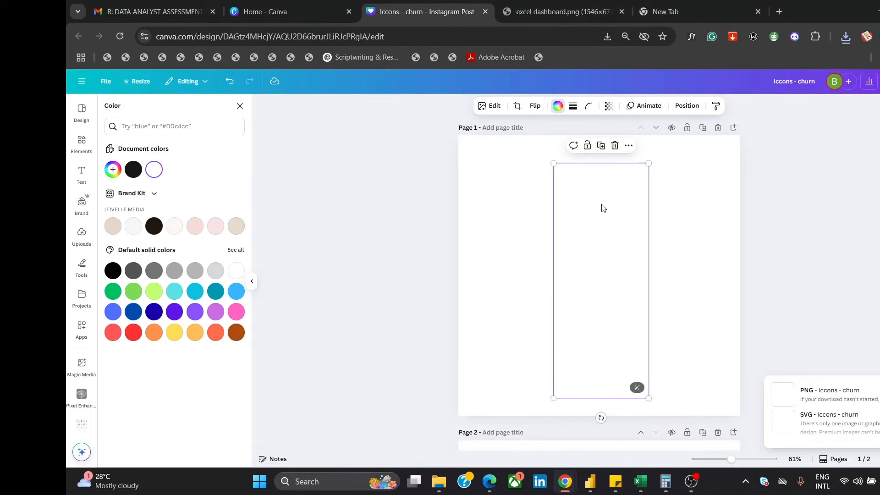
pyautogui.click(463, 210)
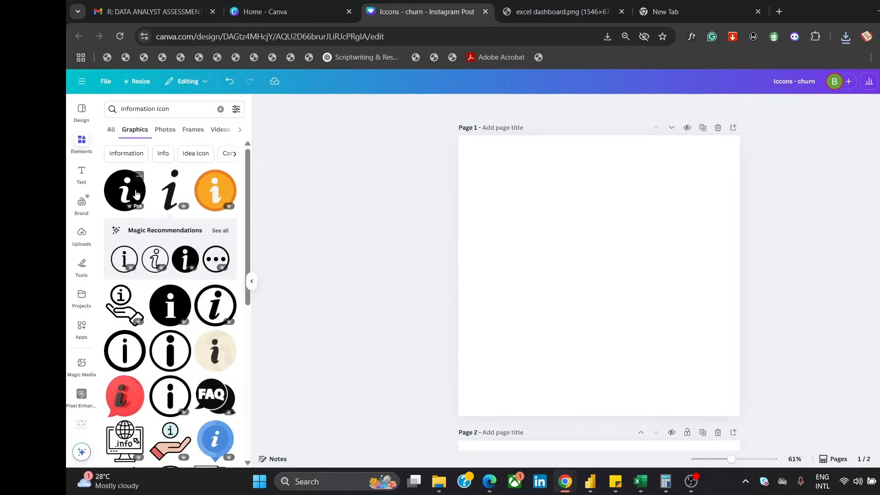
pyautogui.click(123, 187)
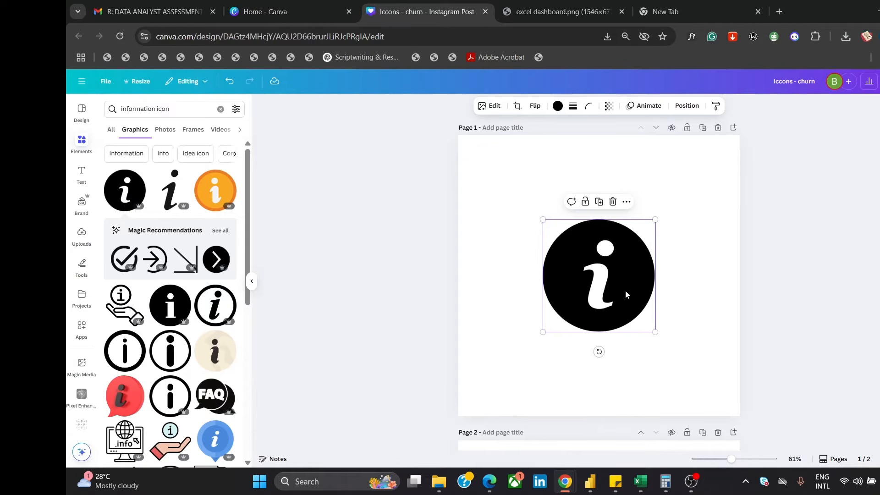
pyautogui.click(176, 316)
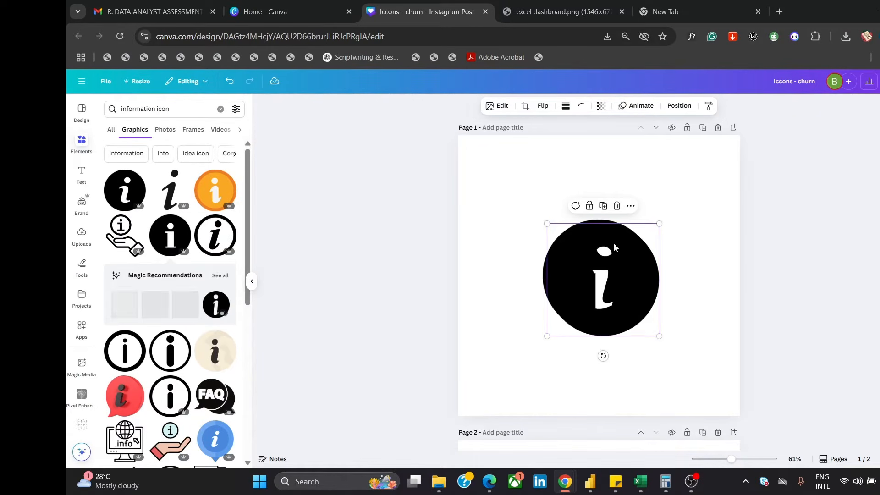
pyautogui.moveTo(628, 253); pyautogui.dragTo(658, 341)
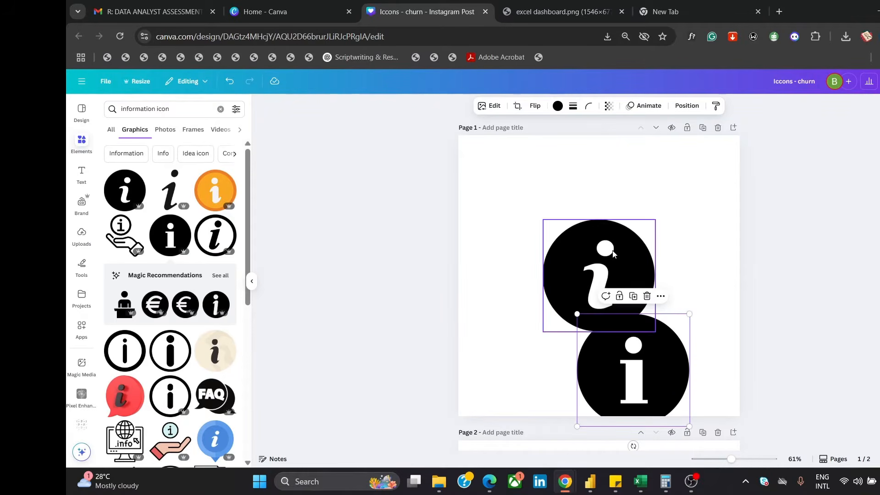
pyautogui.moveTo(661, 390); pyautogui.dragTo(688, 206)
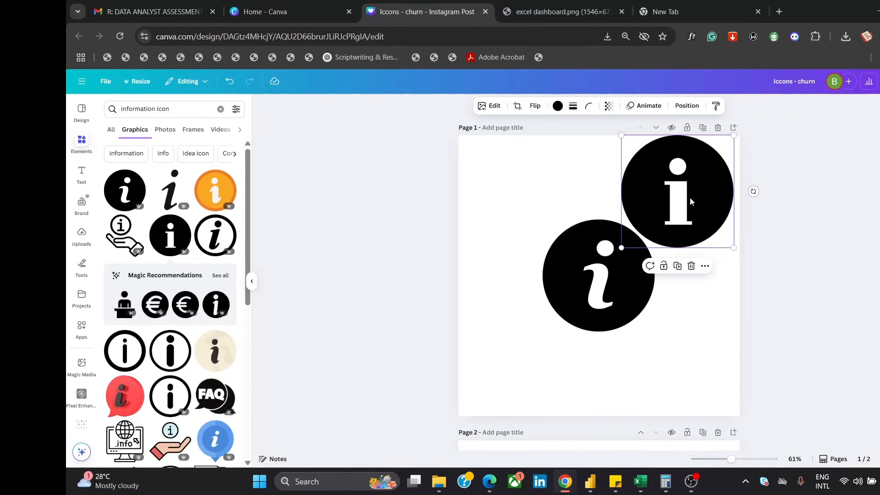
pyautogui.press('Delete')
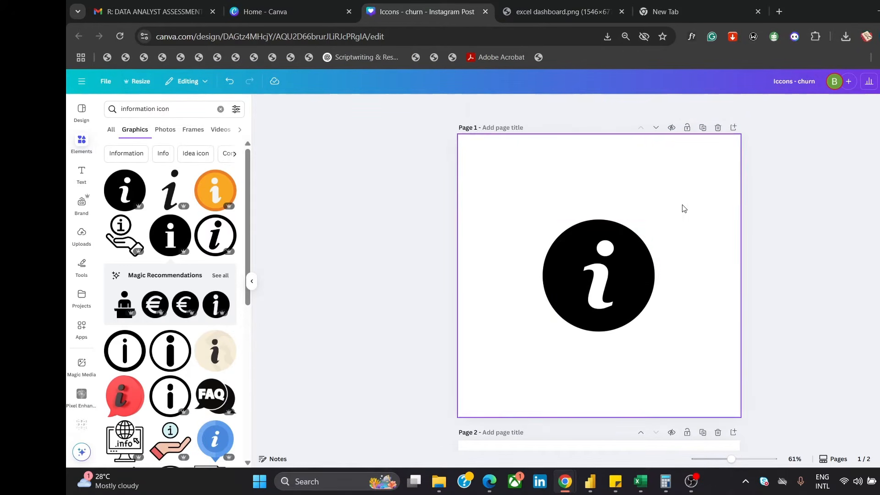
# Enlarge the circled italic i to fill most of page 1, center it, and recolor it white
pyautogui.click(642, 252)
pyautogui.moveTo(543, 224); pyautogui.dragTo(495, 171)
pyautogui.moveTo(652, 331); pyautogui.dragTo(711, 388)
pyautogui.moveTo(653, 301); pyautogui.dragTo(646, 301)
pyautogui.moveTo(607, 225); pyautogui.dragTo(609, 225)
pyautogui.click(558, 105)
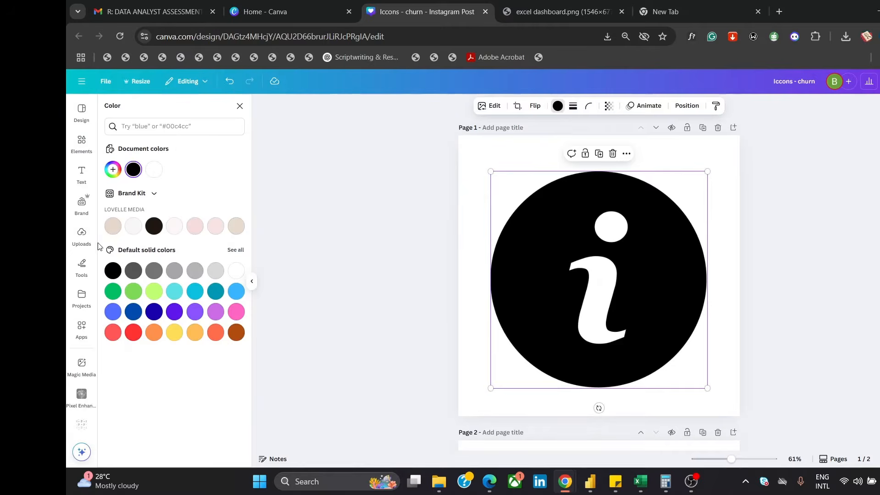
pyautogui.click(154, 170)
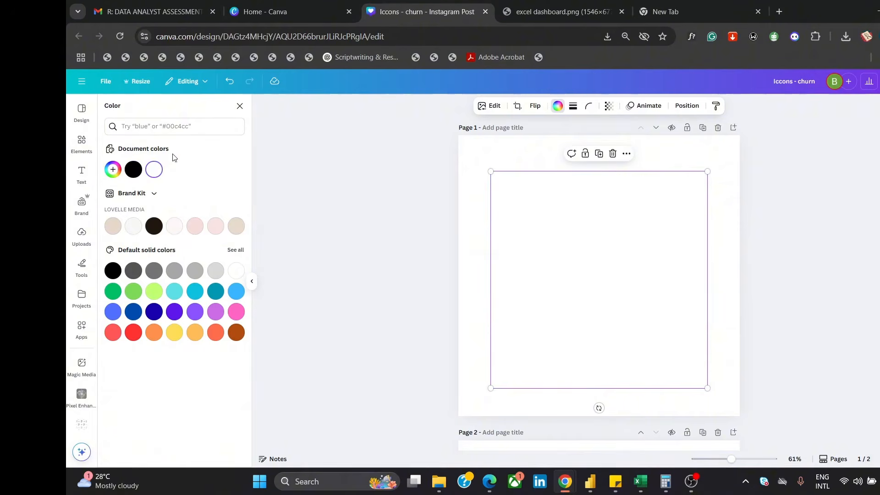
# Download page 1 with the white circled i as a PNG with a transparent background
pyautogui.click(879, 81)
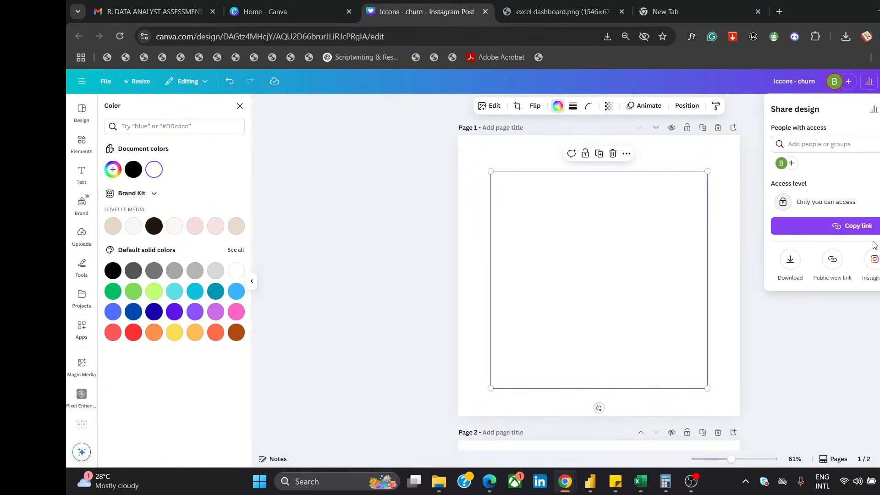
pyautogui.click(790, 261)
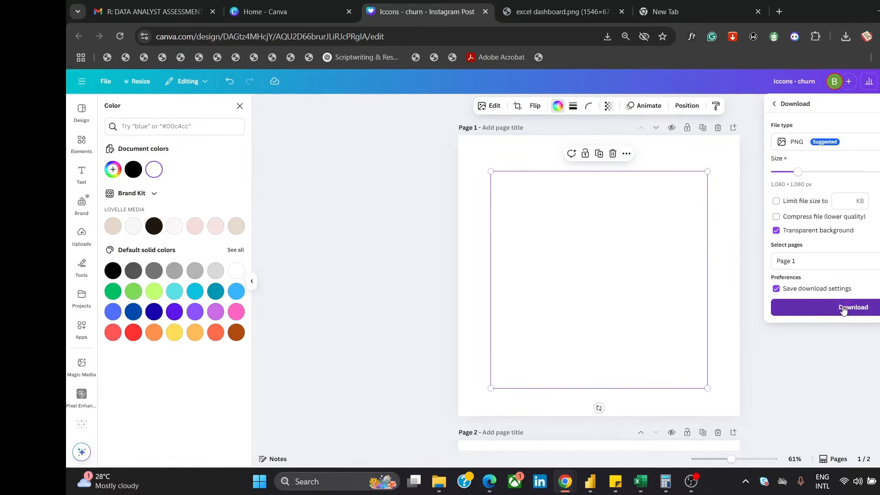
pyautogui.click(847, 308)
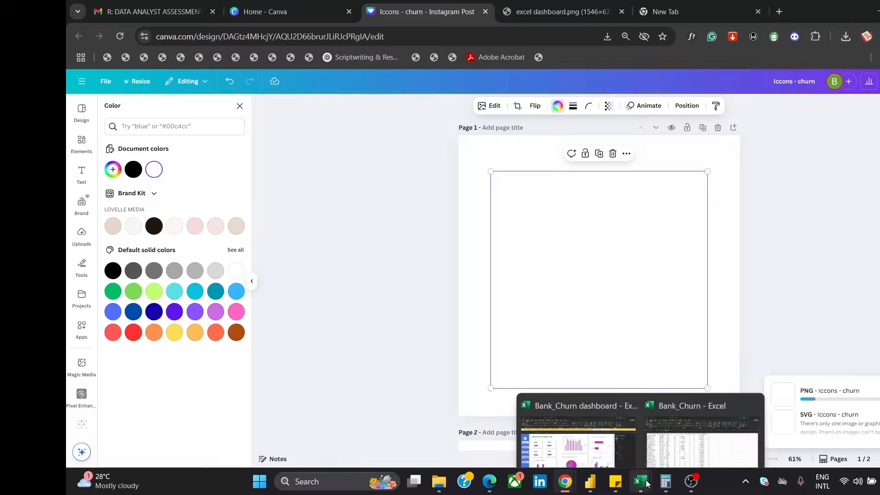
# Switch to the Power BI report and insert the white circled i image from the file Iccons - churn (5)
pyautogui.click(591, 479)
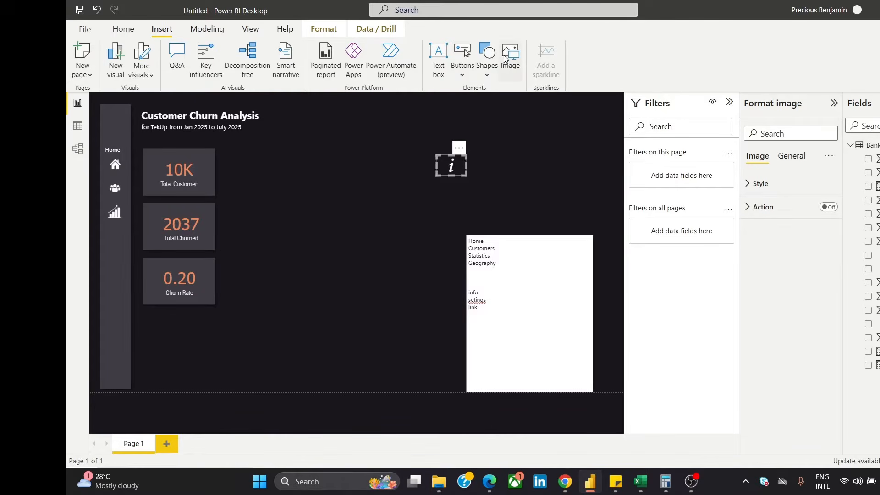
pyautogui.click(190, 131)
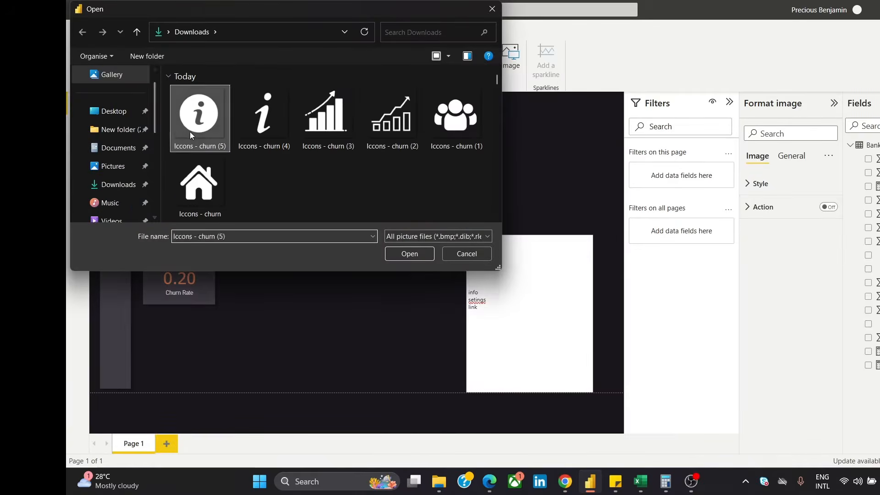
pyautogui.click(422, 254)
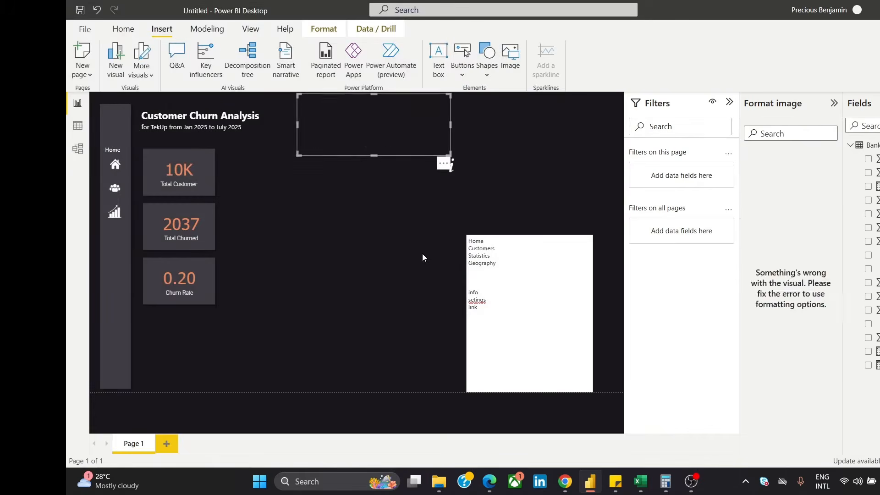
# Shrink the circled i image to icon size and place it in the lower part of the sidebar, just below the 0.20 card's level
pyautogui.moveTo(347, 146); pyautogui.dragTo(331, 307)
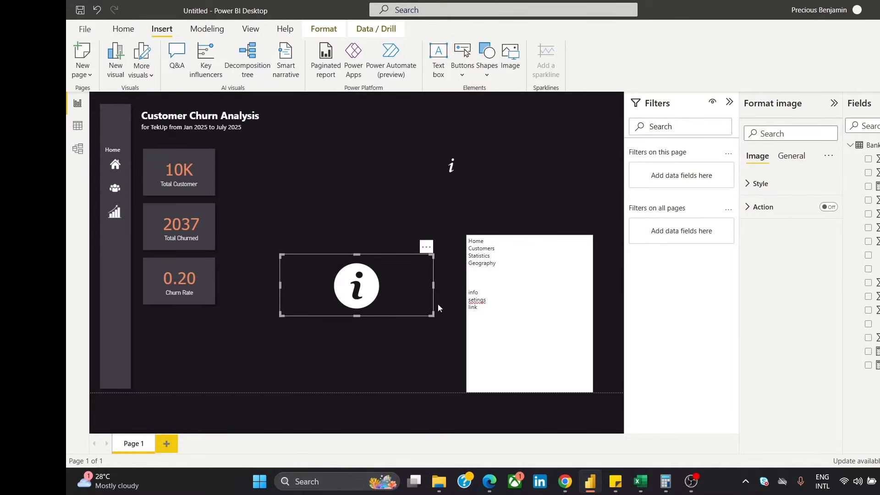
pyautogui.moveTo(431, 314); pyautogui.dragTo(121, 313)
pyautogui.click(312, 256)
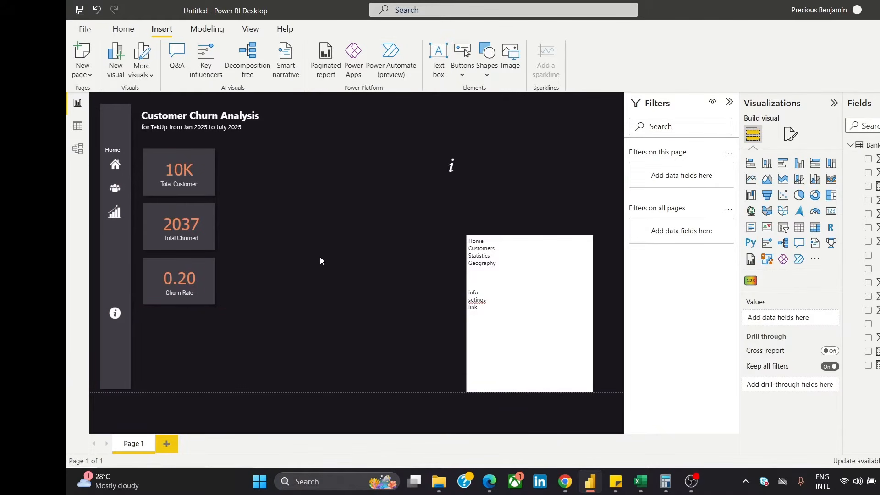
# Fine-tune the circled i icon's size and position so it is centered in the sidebar under the other icons
pyautogui.click(129, 317)
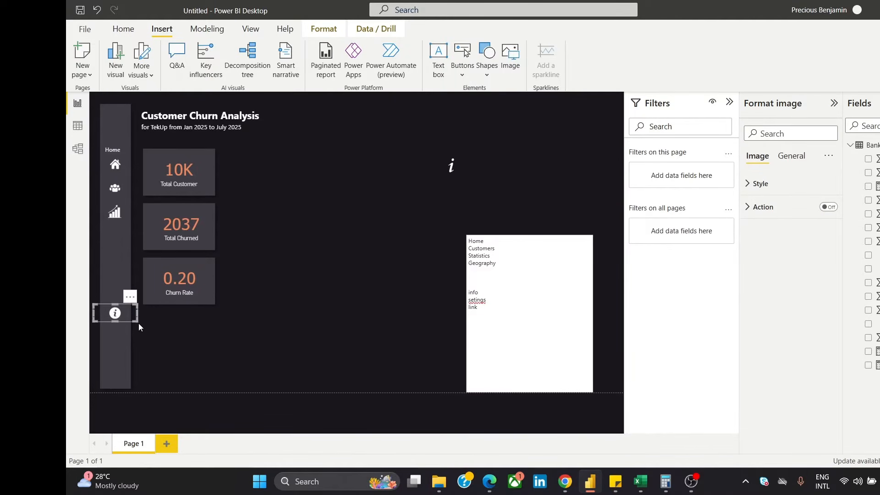
pyautogui.click(296, 284)
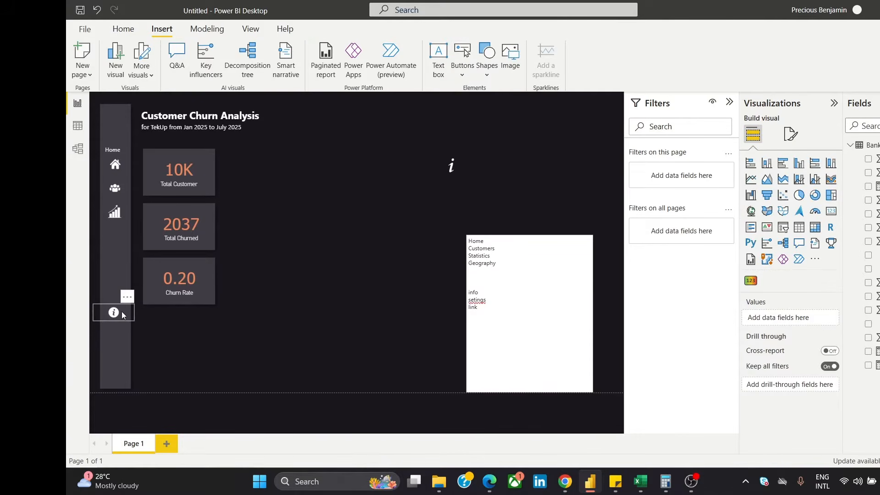
pyautogui.moveTo(123, 315); pyautogui.dragTo(123, 316)
pyautogui.click(348, 209)
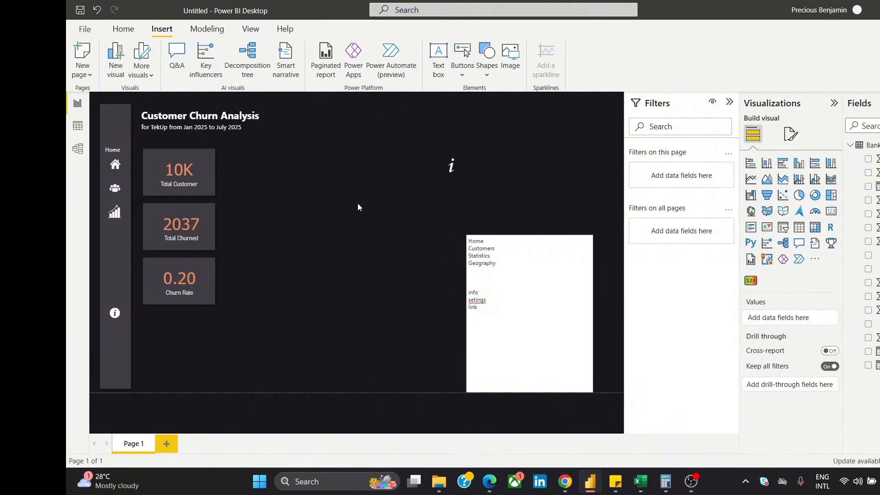
# Switch to the Canva design and delete the white circled i graphic from page 1
pyautogui.moveTo(566, 486)
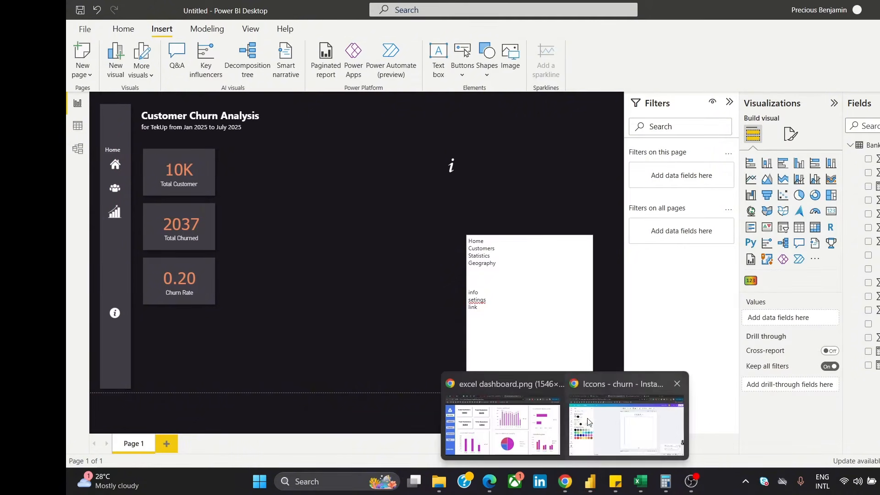
pyautogui.click(628, 435)
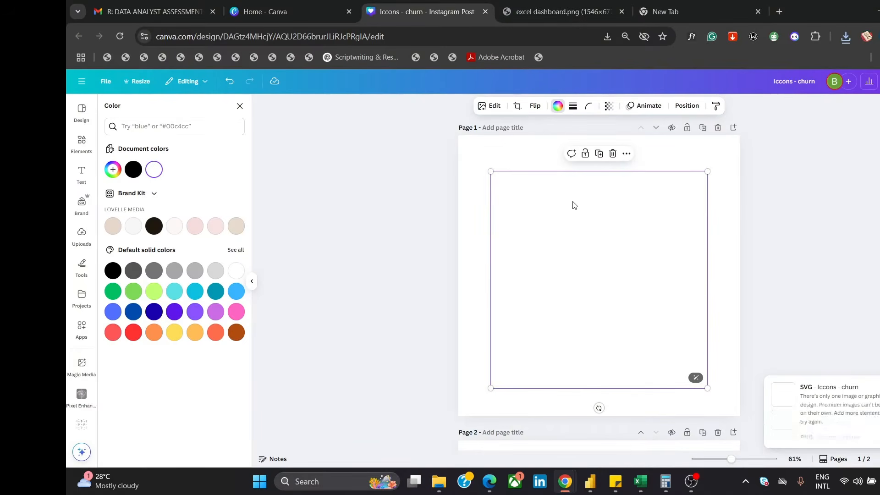
pyautogui.press('Delete')
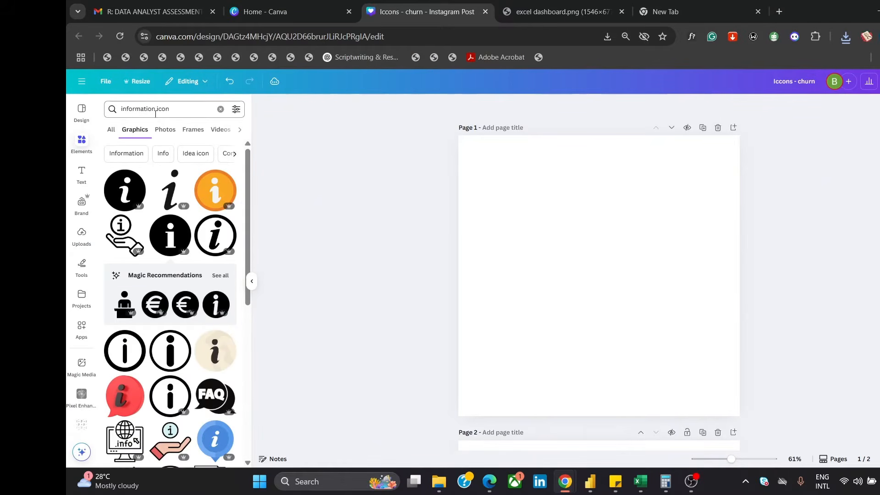
# Search the Canva graphics for "settings icon"
pyautogui.moveTo(145, 109); pyautogui.dragTo(118, 111)
pyautogui.write('sett')
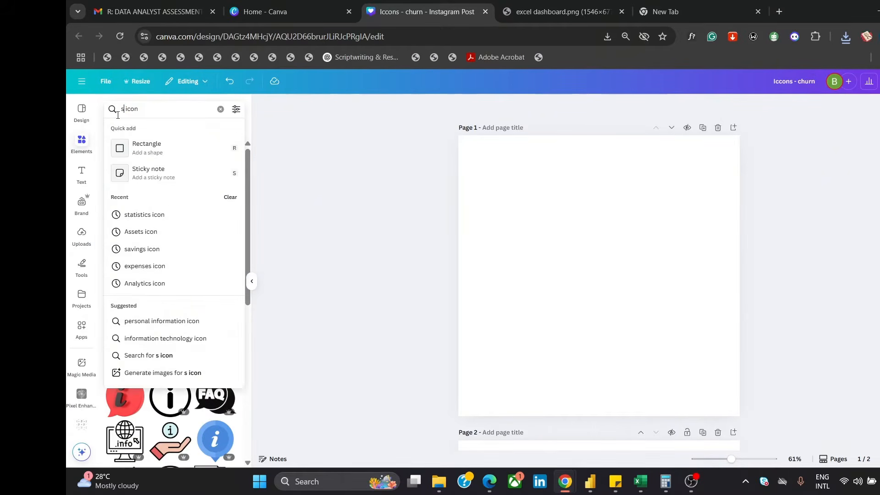
pyautogui.write('ning')
pyautogui.press('BackSpace')
pyautogui.press('BackSpace')
pyautogui.press('BackSpace')
pyautogui.press('BackSpace')
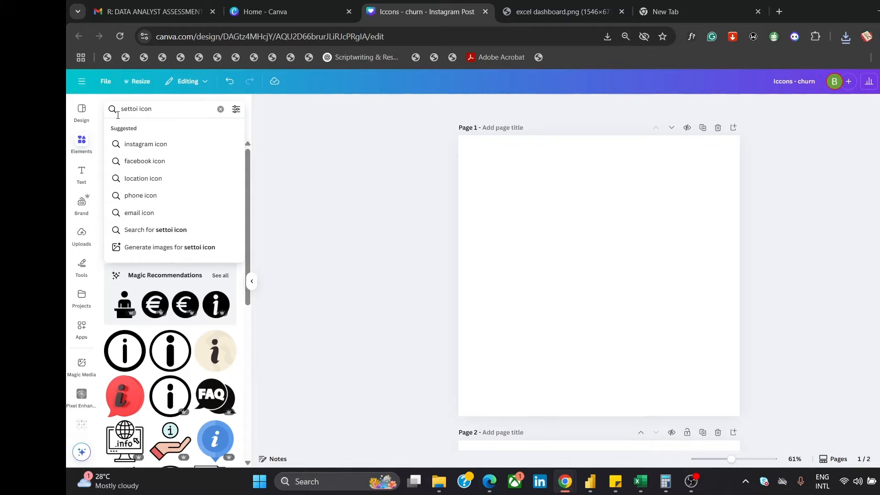
pyautogui.write('ings')
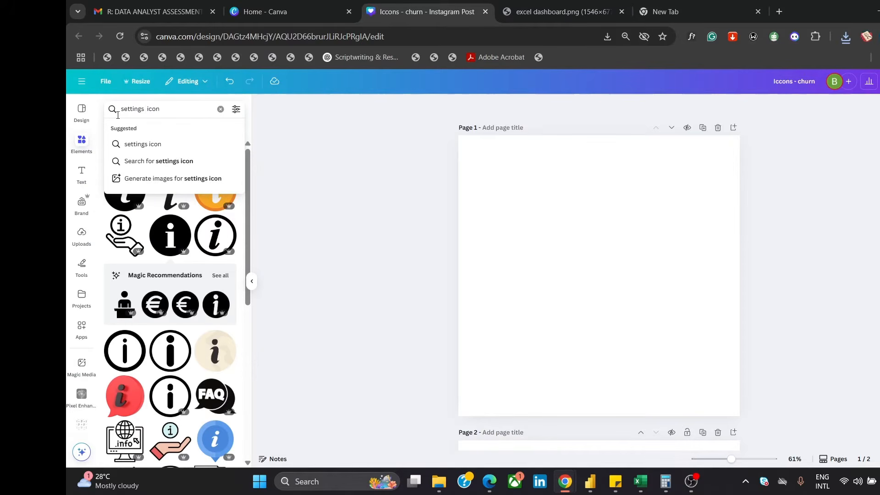
pyautogui.press('Return')
# Add the solid black gear graphic to page 1, enlarge it to fill most of the page, and center it
pyautogui.click(170, 190)
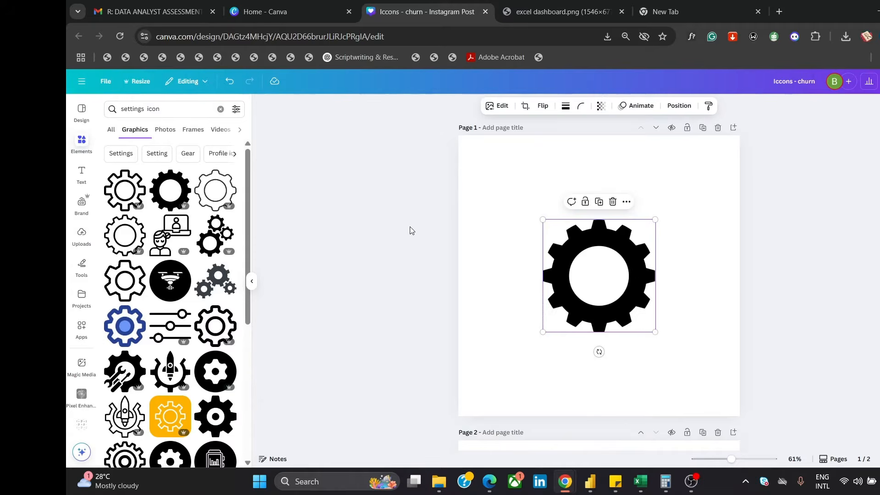
pyautogui.moveTo(543, 219); pyautogui.dragTo(522, 198)
pyautogui.moveTo(656, 332); pyautogui.dragTo(706, 382)
pyautogui.moveTo(642, 315); pyautogui.dragTo(623, 288)
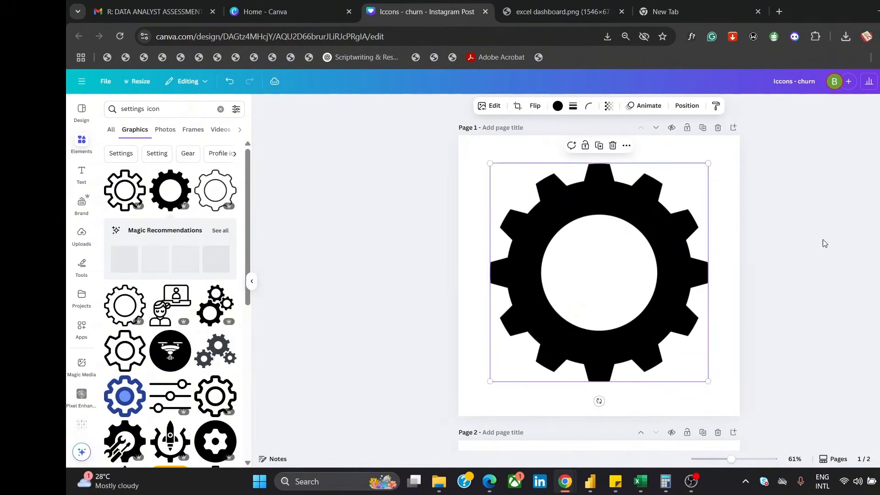
# Download page 1 with the black gear as a PNG with a transparent background
pyautogui.click(876, 81)
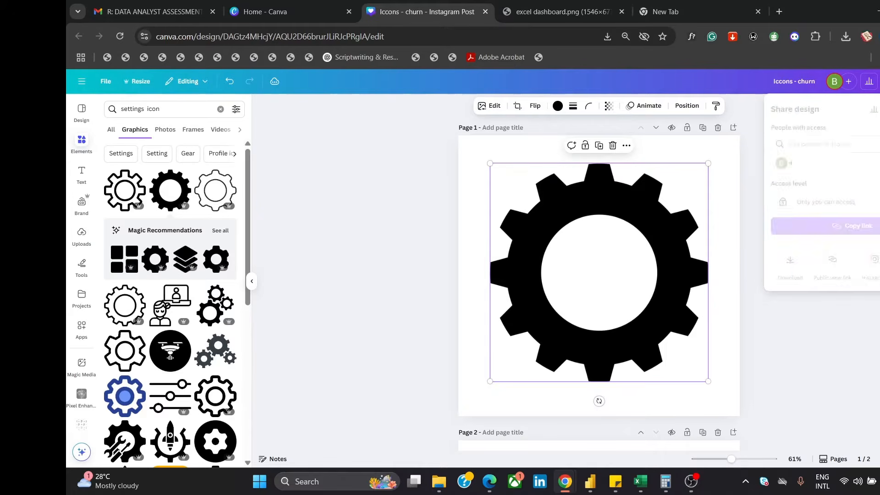
pyautogui.click(789, 259)
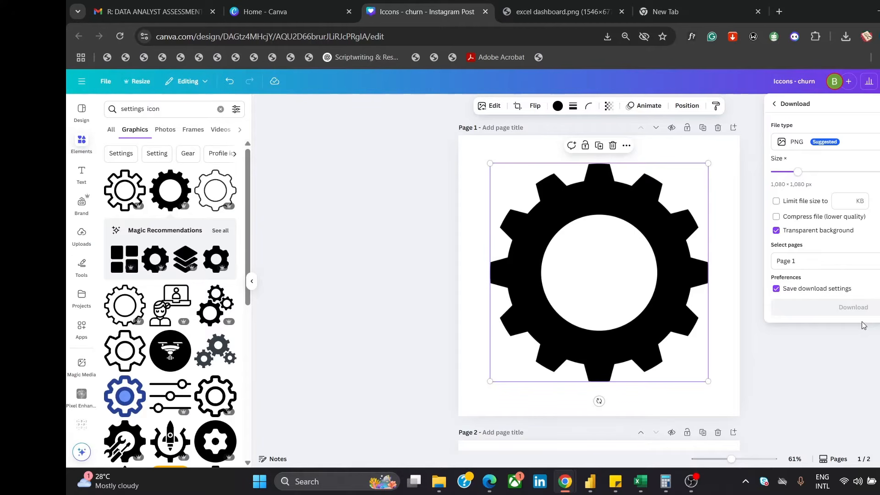
pyautogui.click(864, 310)
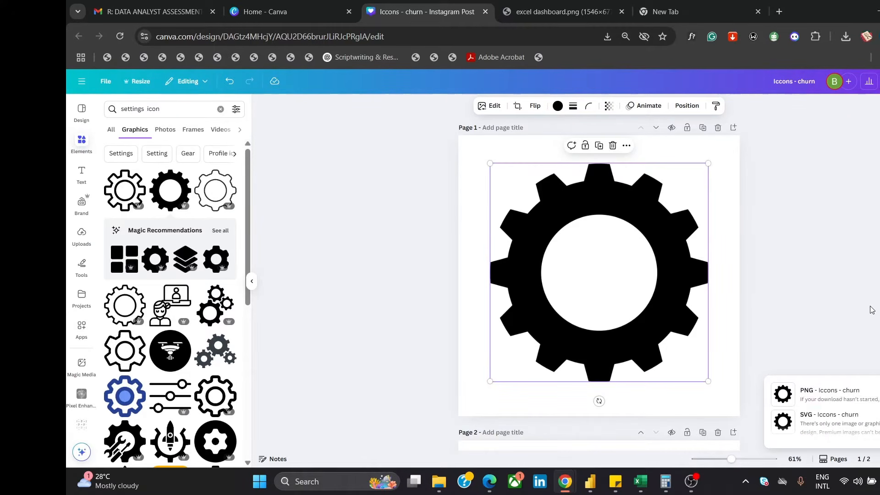
pyautogui.click(845, 36)
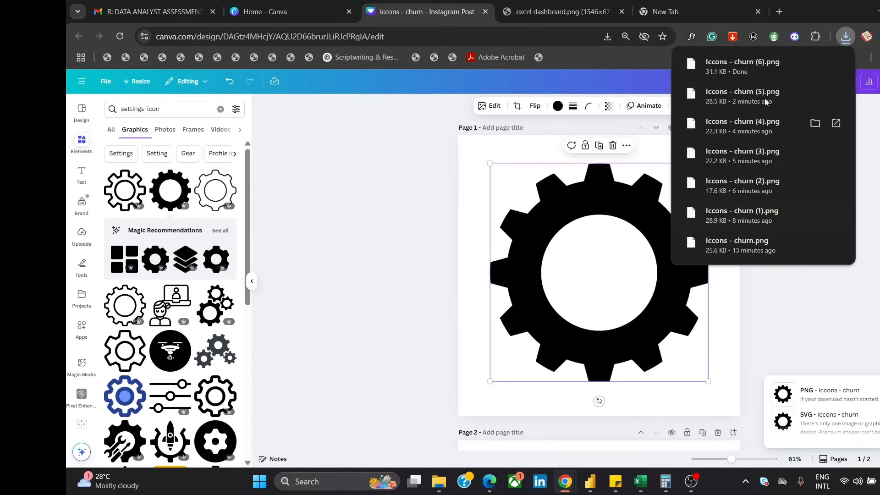
pyautogui.click(375, 178)
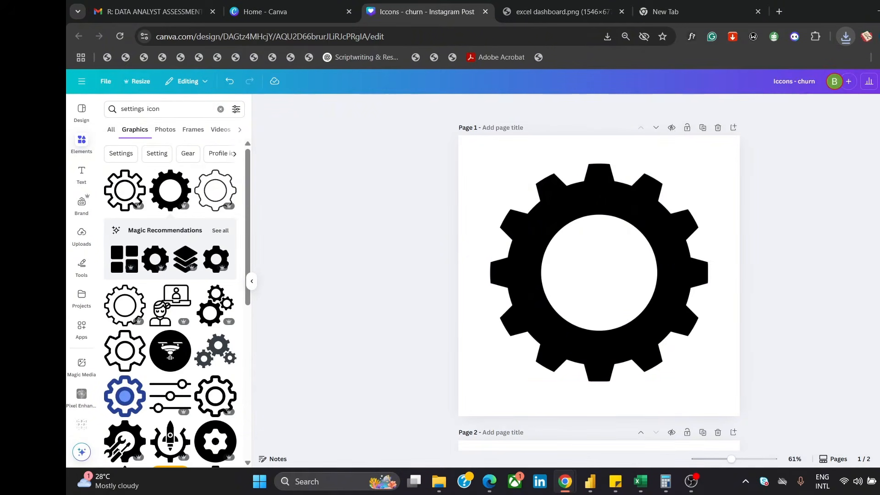
pyautogui.click(591, 481)
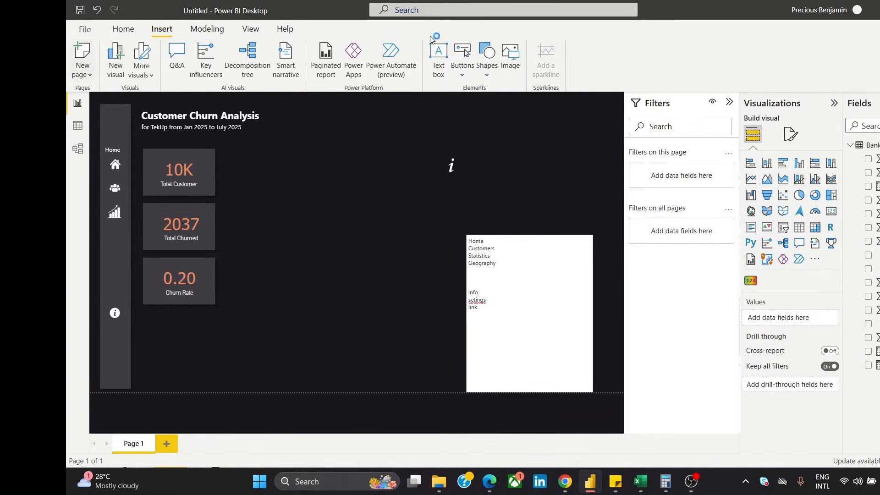
pyautogui.click(507, 63)
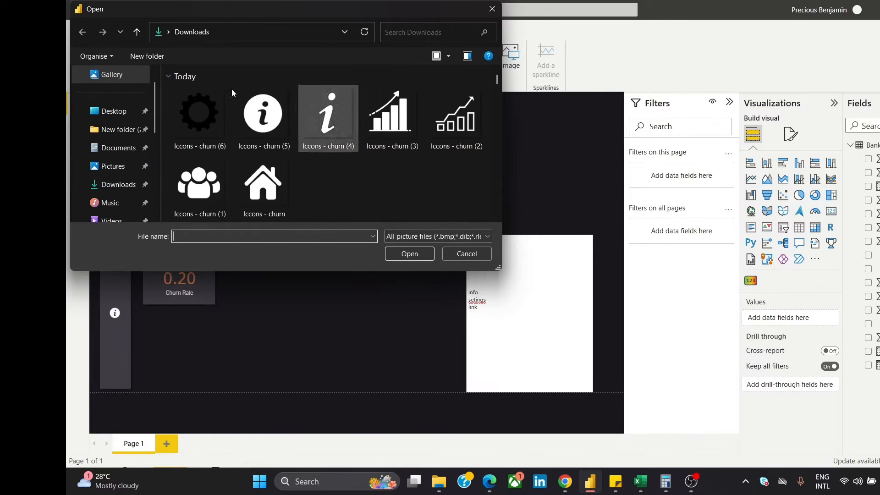
pyautogui.click(465, 253)
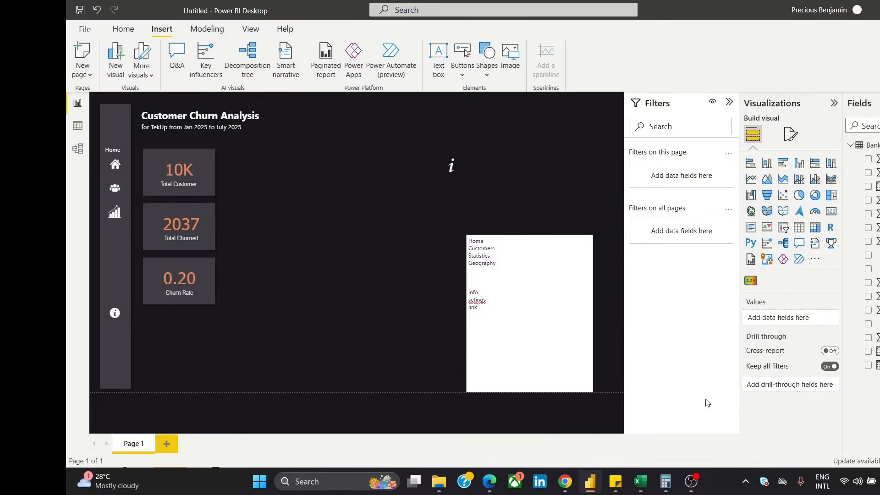
# Switch back to the Canva icon design and recolour the gear on page 1 white
pyautogui.moveTo(566, 485)
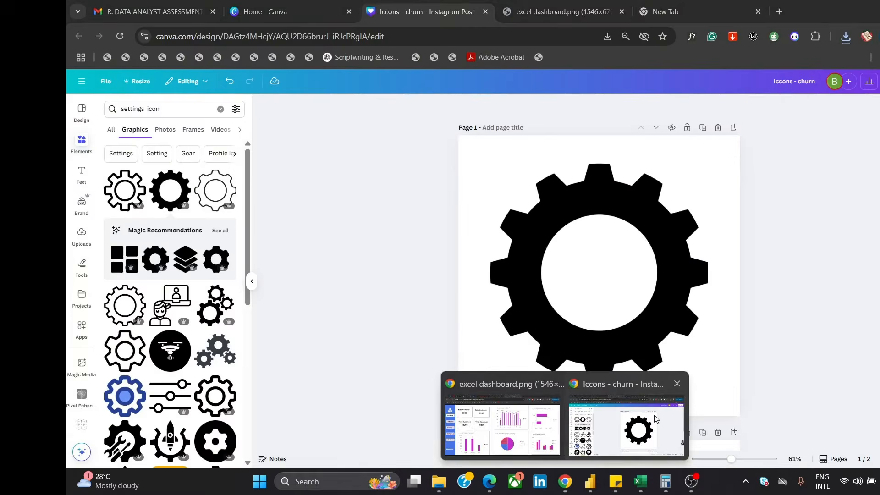
pyautogui.click(596, 435)
pyautogui.click(576, 236)
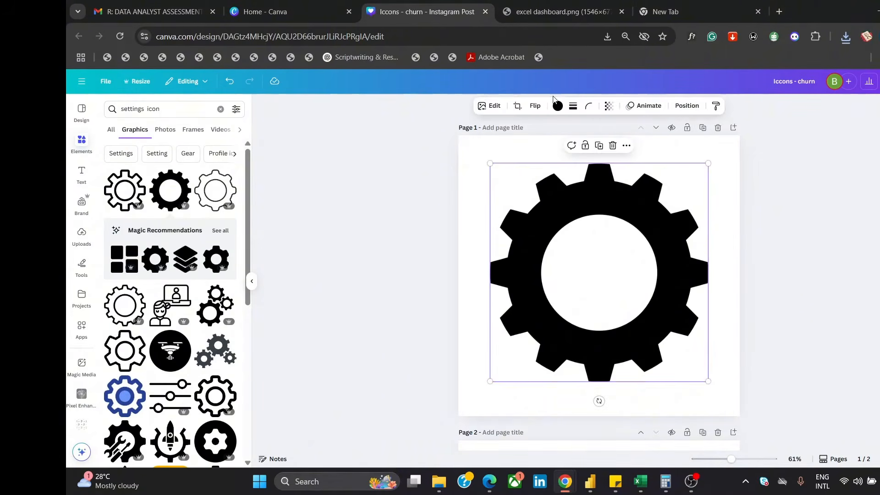
pyautogui.click(557, 106)
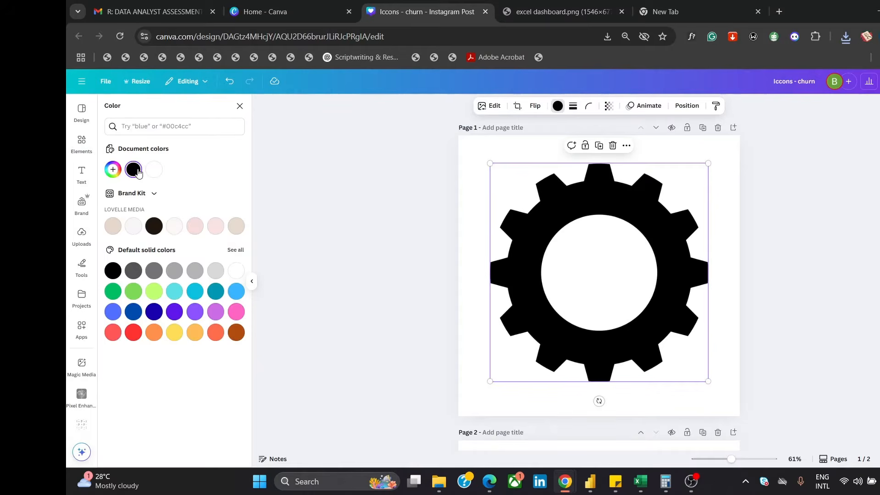
pyautogui.click(154, 170)
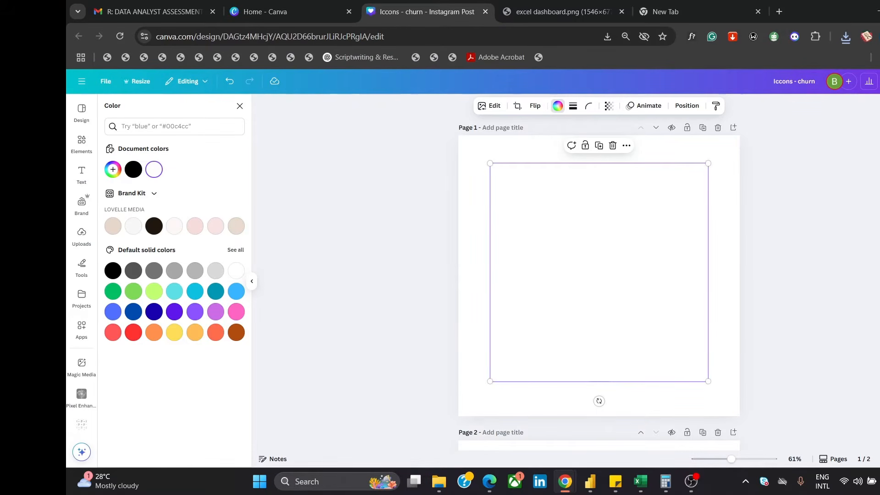
# Download page 1 of the design as a PNG with a transparent background
pyautogui.click(878, 82)
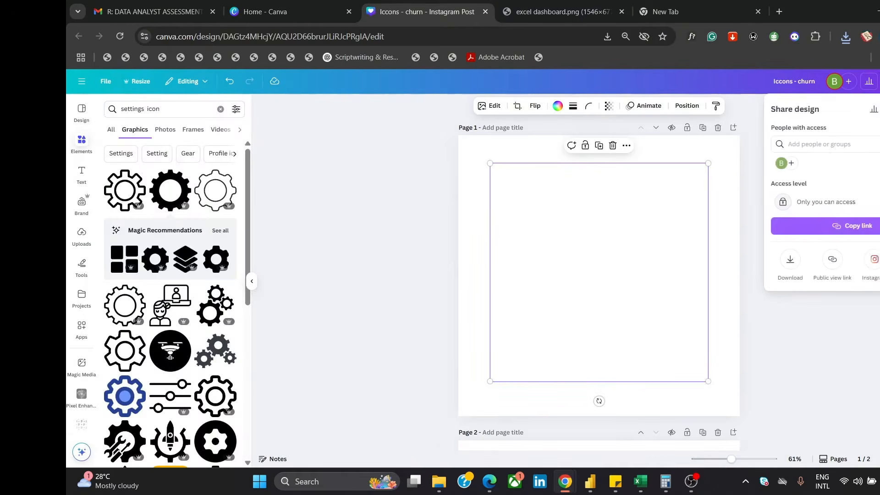
pyautogui.click(790, 259)
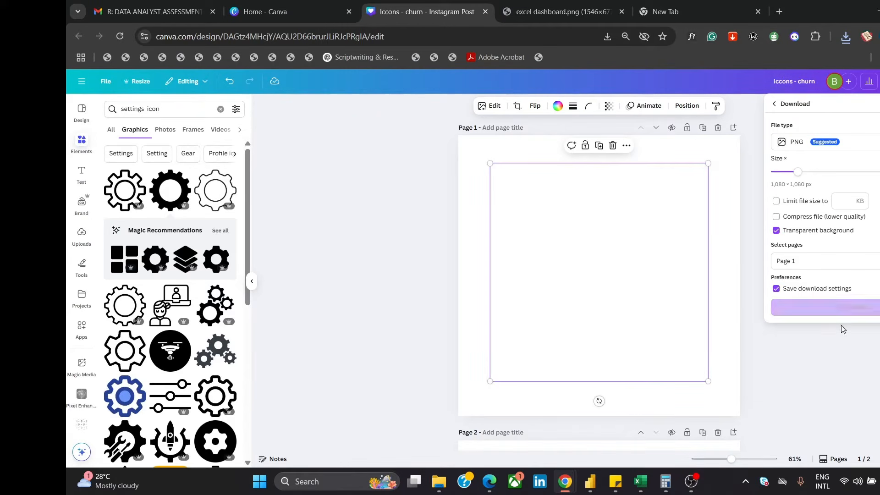
pyautogui.click(849, 308)
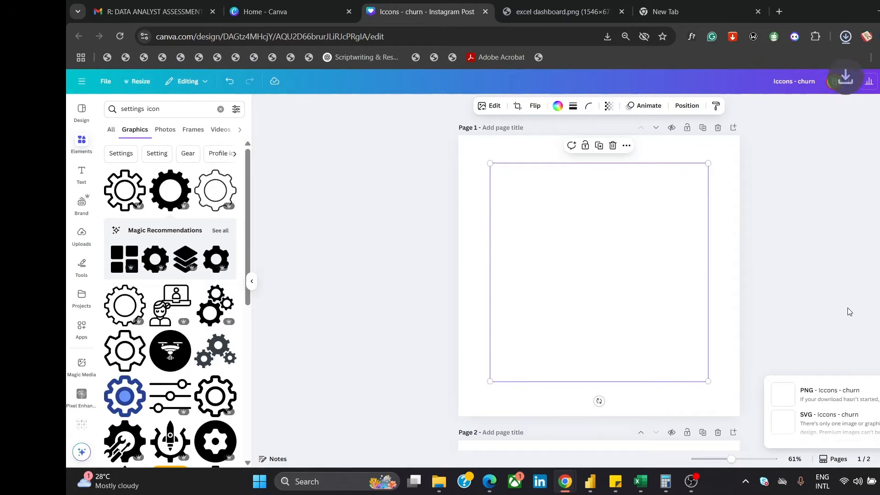
pyautogui.click(830, 297)
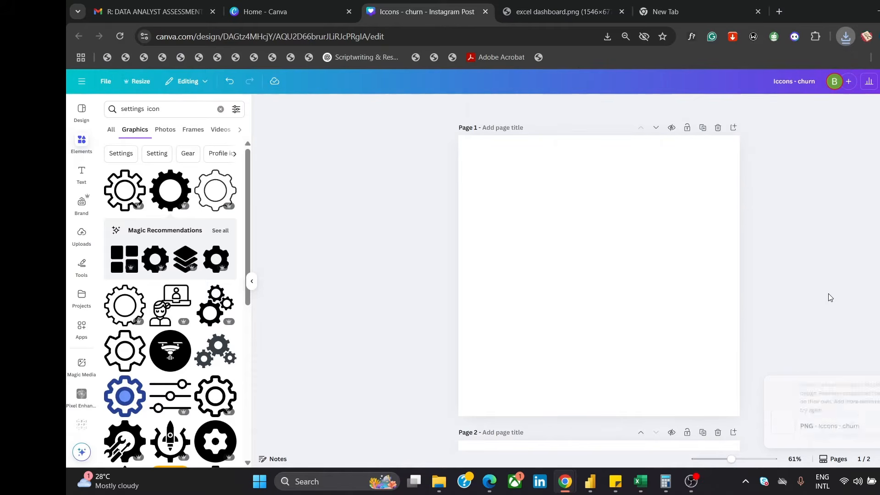
# Switch to Power BI, insert the image "Iccons - churn (7)" and move it to the empty area below the page's upper edge
pyautogui.click(589, 484)
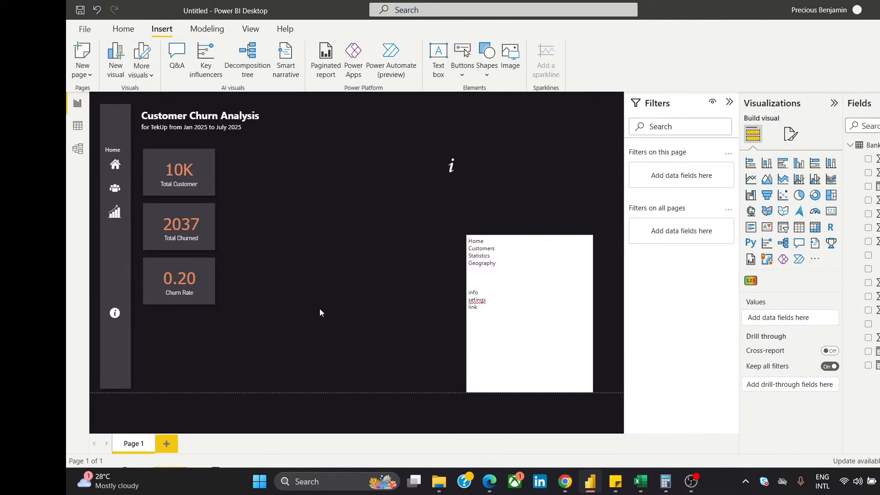
pyautogui.click(509, 64)
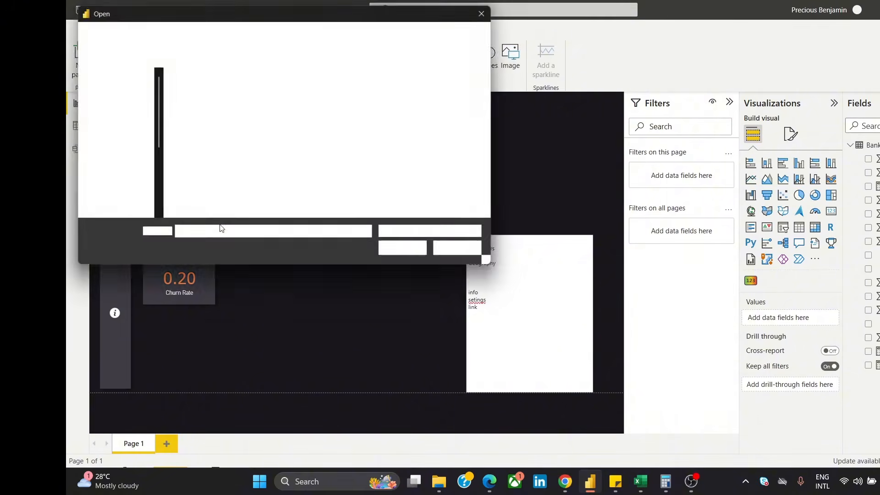
pyautogui.click(192, 123)
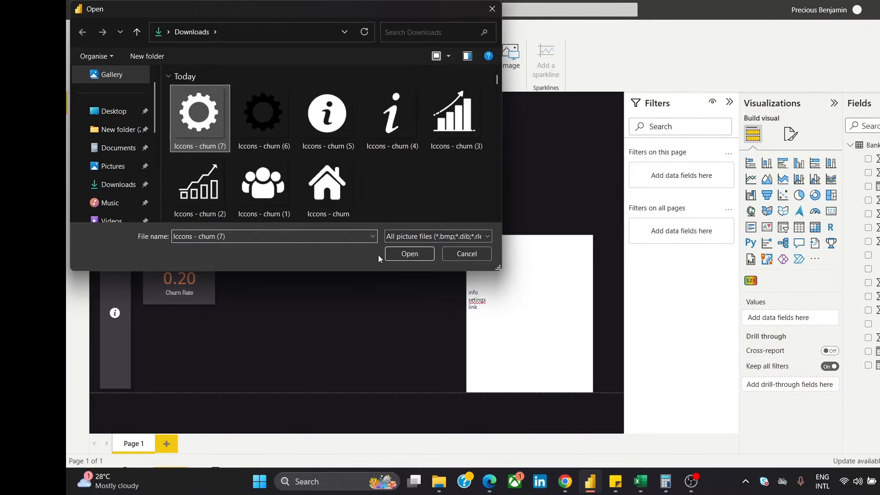
pyautogui.click(404, 250)
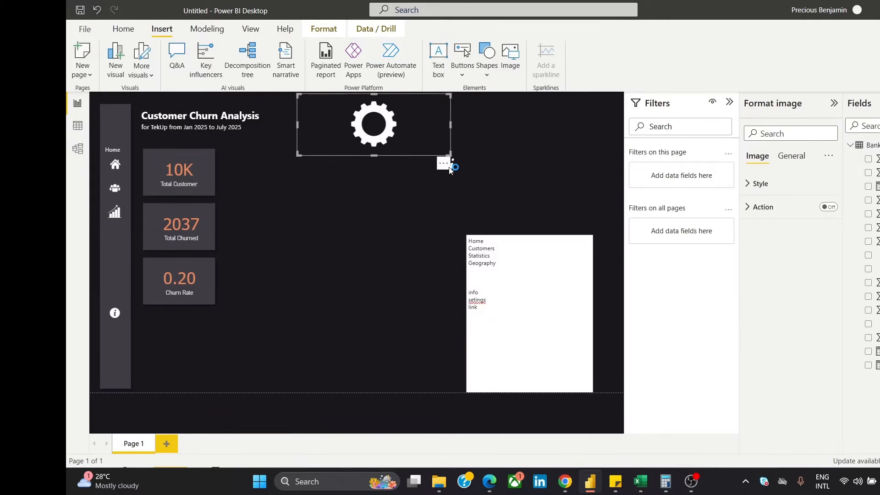
pyautogui.moveTo(406, 127); pyautogui.dragTo(383, 174)
# Remove the loose italic "i" image from the report canvas
pyautogui.click(453, 169)
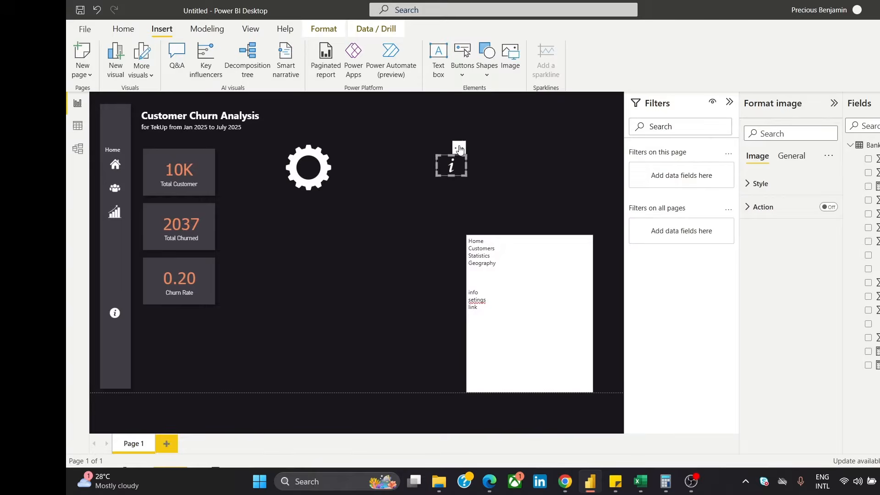
pyautogui.click(459, 147)
pyautogui.click(479, 163)
# Shrink the gear image to icon size and place it beneath the info icon in the dark sidebar
pyautogui.click(342, 172)
pyautogui.moveTo(342, 172); pyautogui.dragTo(328, 280)
pyautogui.moveTo(376, 312); pyautogui.dragTo(121, 339)
pyautogui.click(370, 245)
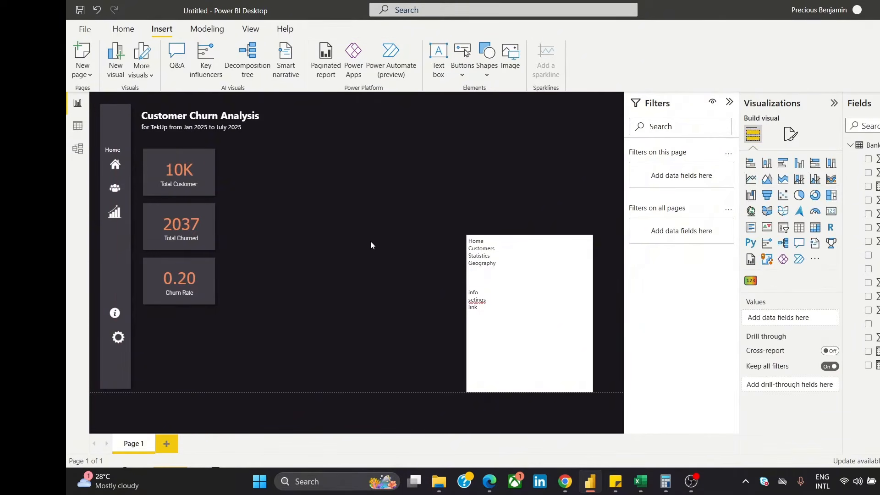
# Reduce the gear icon slightly and centre it in the sidebar beneath the info icon
pyautogui.click(118, 340)
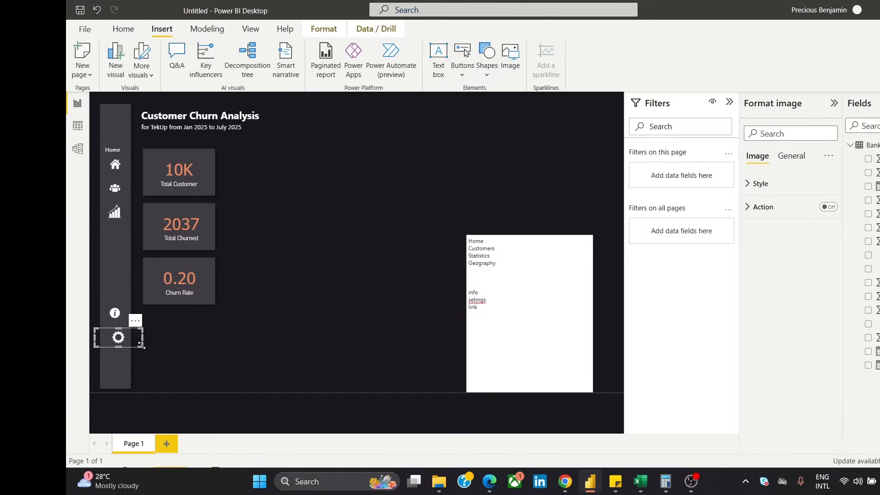
pyautogui.click(356, 239)
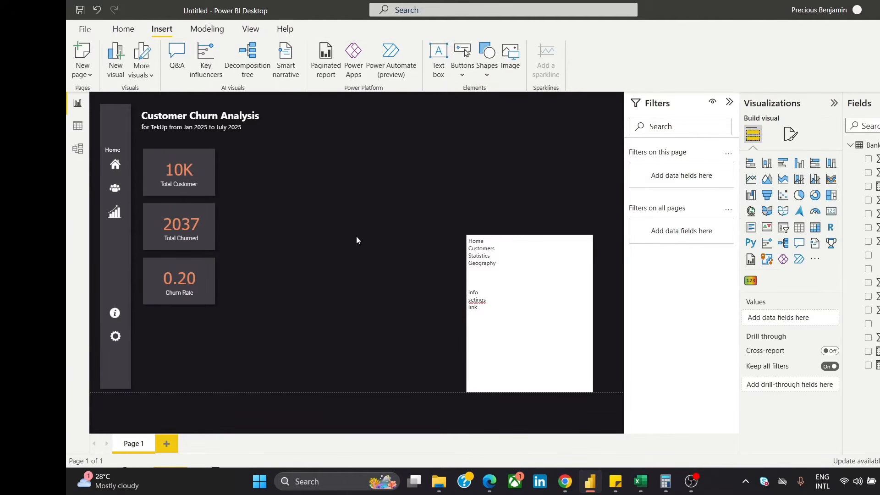
pyautogui.click(111, 341)
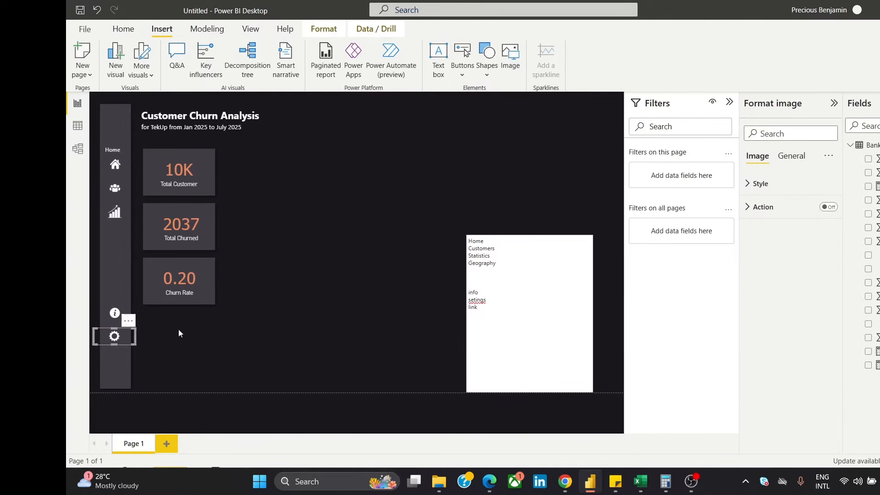
pyautogui.click(321, 243)
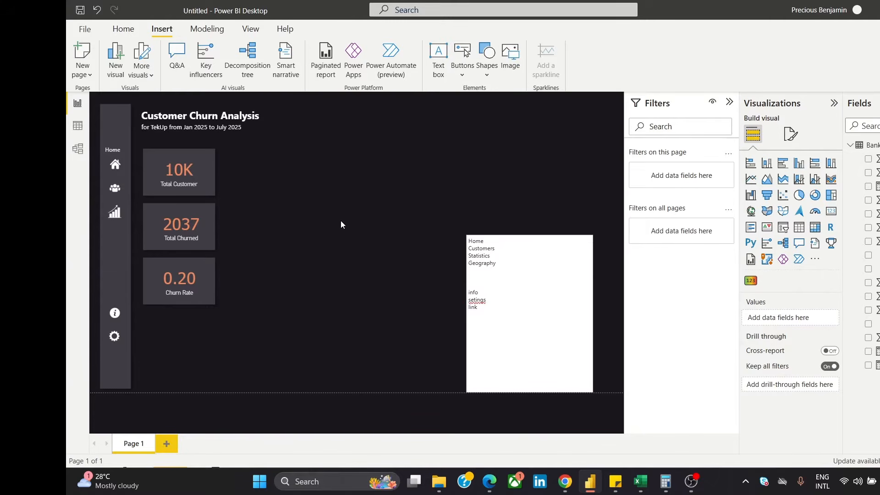
# Nudge the bar chart and info icons slightly to line them up with the other sidebar icons
pyautogui.click(118, 215)
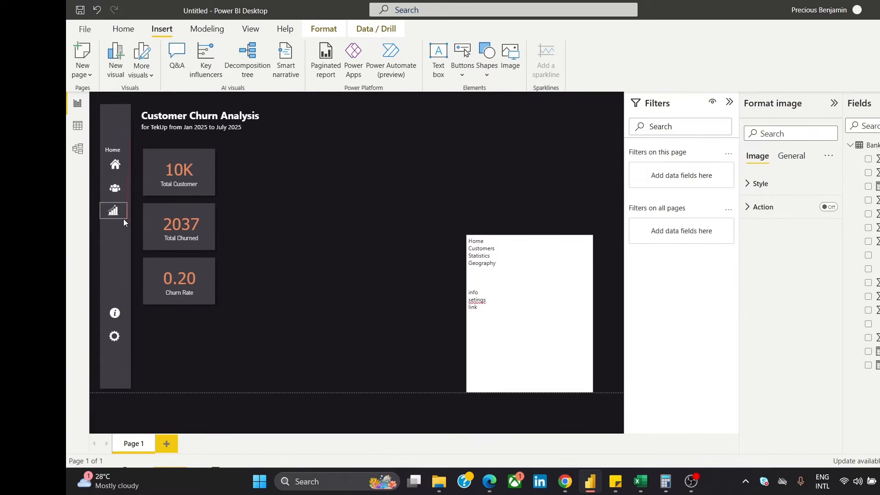
pyautogui.click(286, 179)
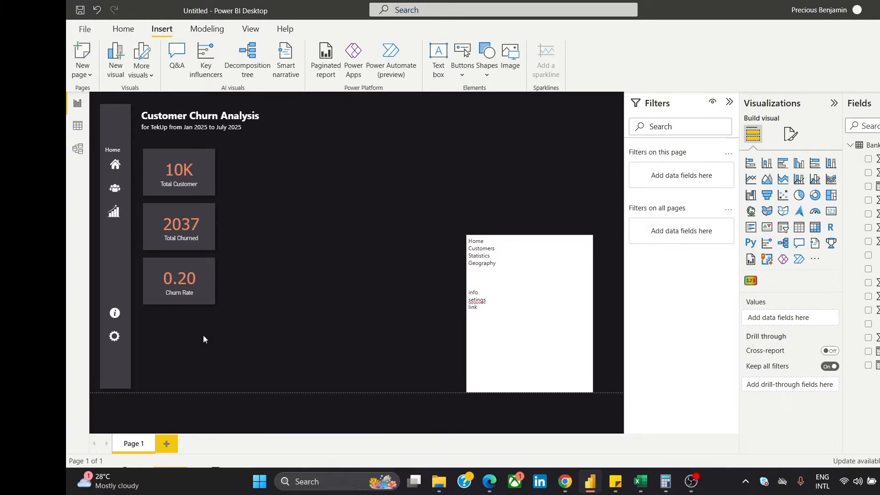
pyautogui.click(122, 316)
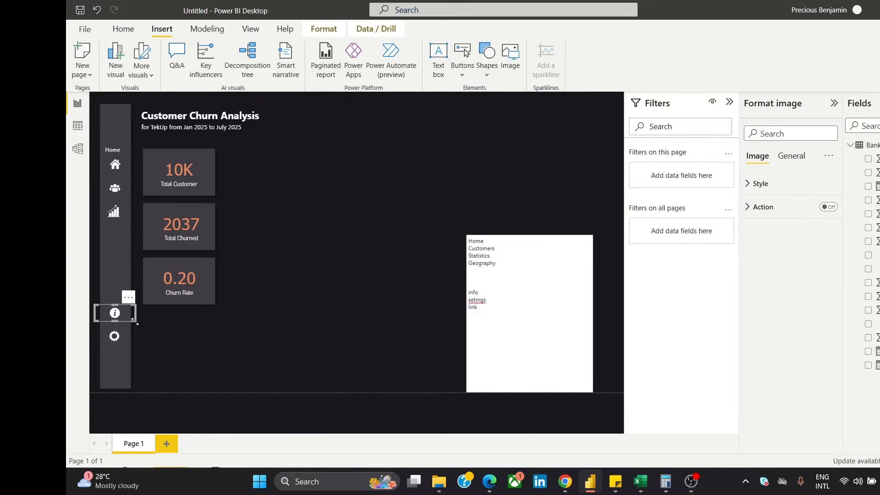
pyautogui.click(317, 255)
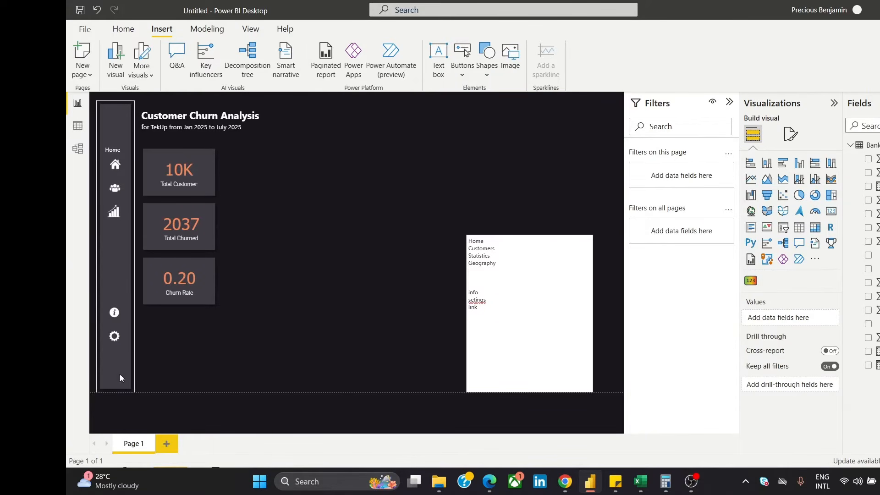
pyautogui.click(118, 339)
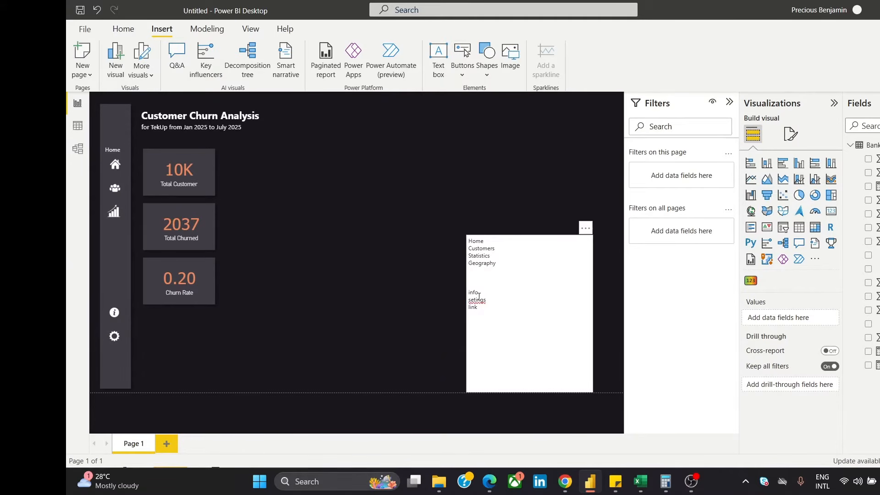
# Switch to Canva, search the graphics for "linkedin icon" and add the bold black rounded-square LinkedIn icon to page 1 in place of the gear
pyautogui.moveTo(567, 485)
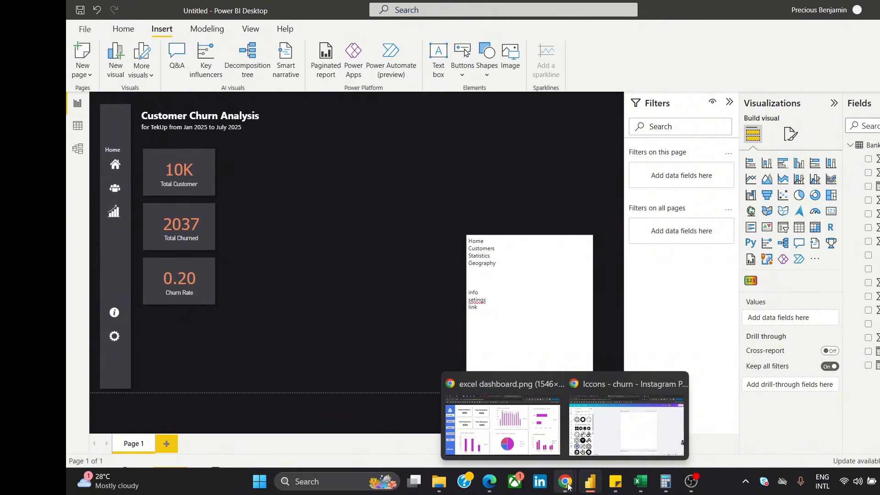
pyautogui.click(609, 435)
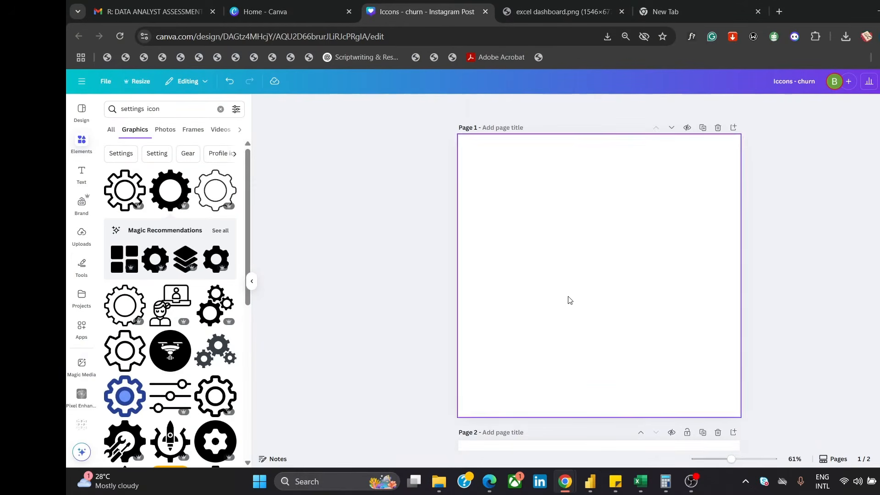
pyautogui.moveTo(144, 108); pyautogui.dragTo(101, 111)
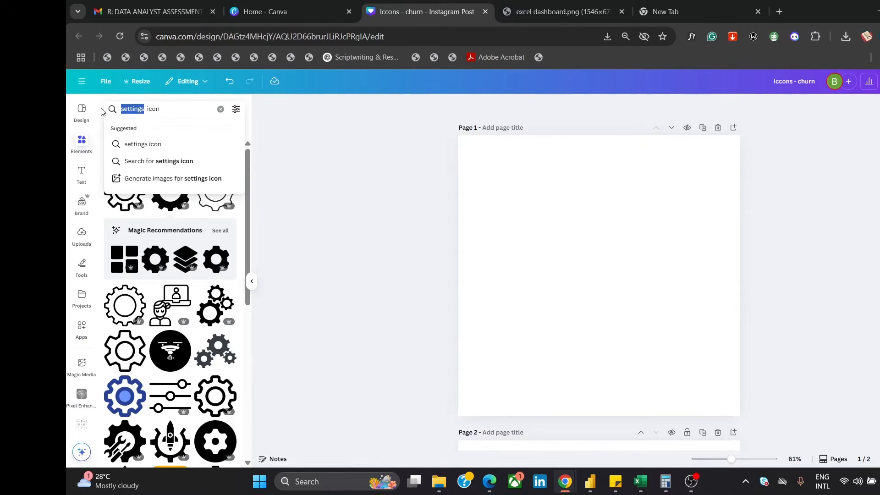
pyautogui.write('lin')
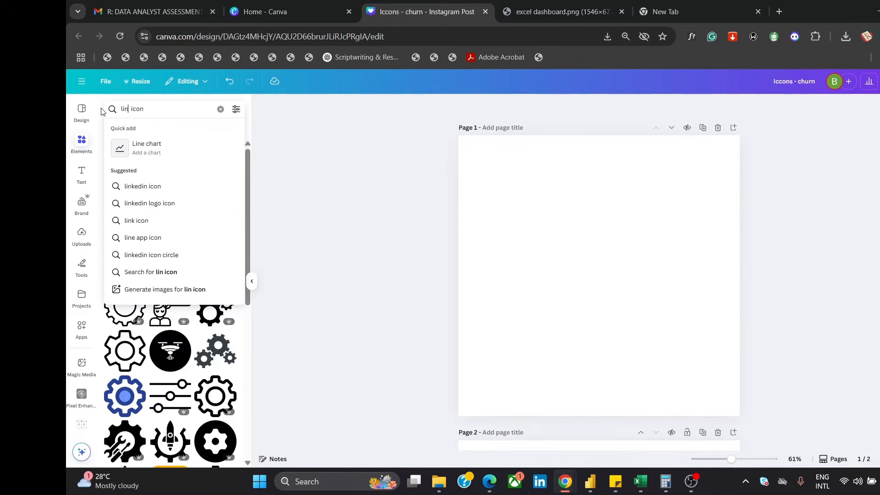
pyautogui.click(155, 186)
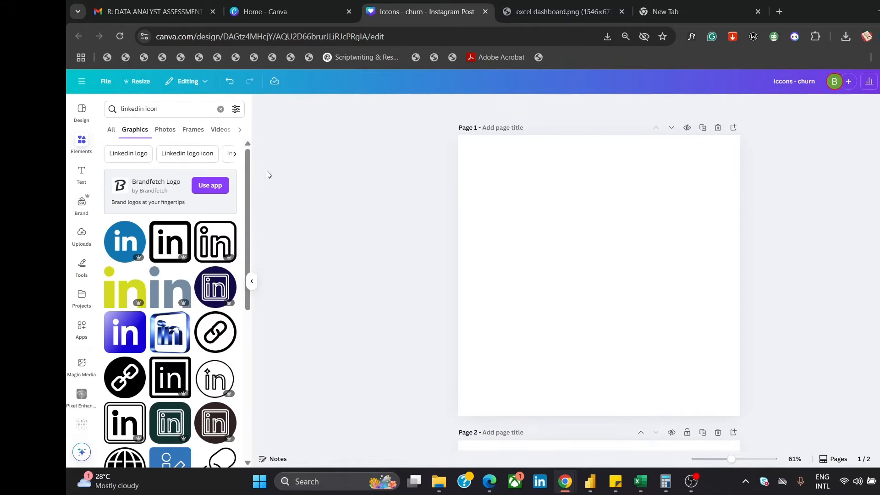
pyautogui.moveTo(247, 162); pyautogui.dragTo(247, 183)
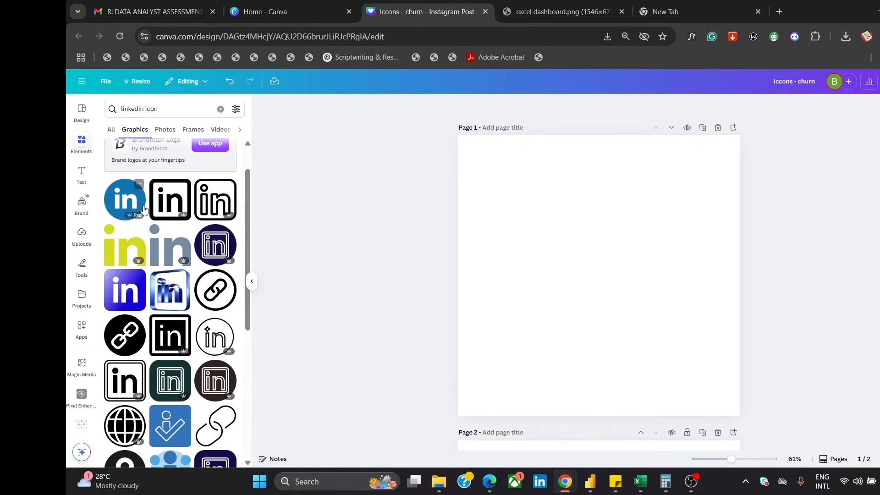
pyautogui.click(162, 196)
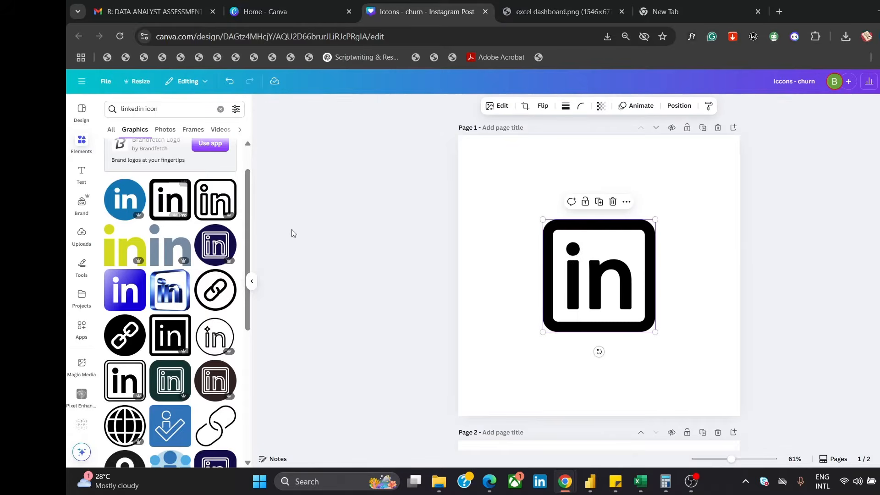
# Enlarge the LinkedIn icon on page 1, roughly centre it on the page and recolour it white
pyautogui.moveTo(653, 336); pyautogui.dragTo(708, 392)
pyautogui.moveTo(666, 314); pyautogui.dragTo(647, 299)
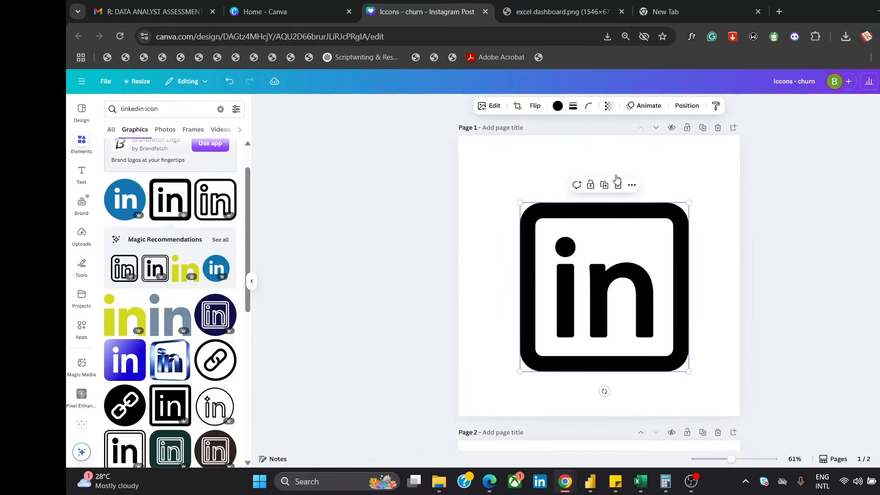
pyautogui.click(557, 106)
pyautogui.click(154, 170)
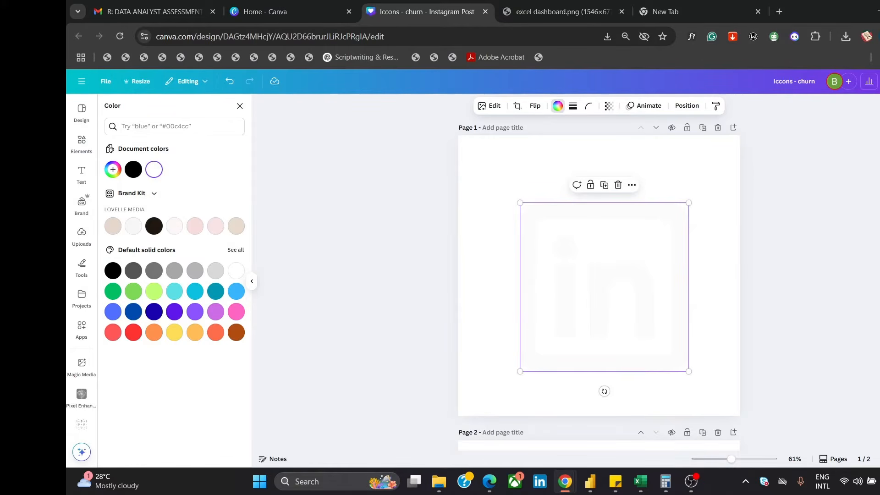
# Download page 1 of the design as a PNG with a transparent background
pyautogui.click(878, 81)
pyautogui.click(791, 259)
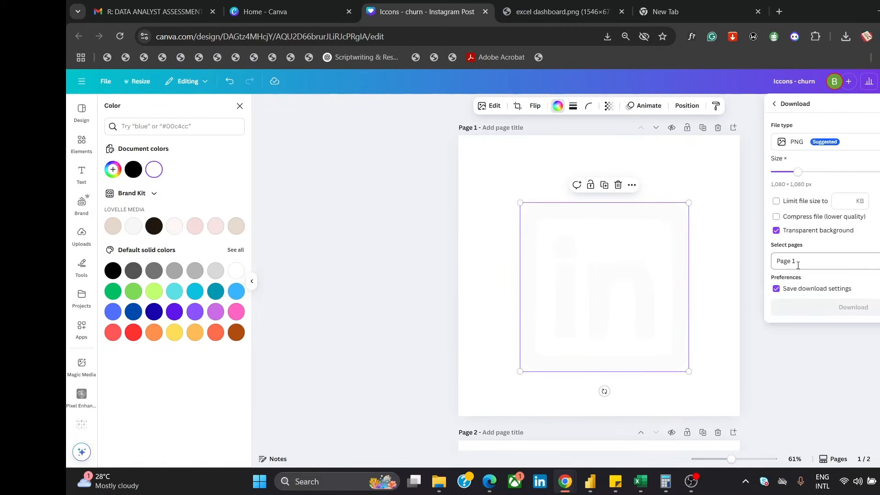
pyautogui.click(847, 307)
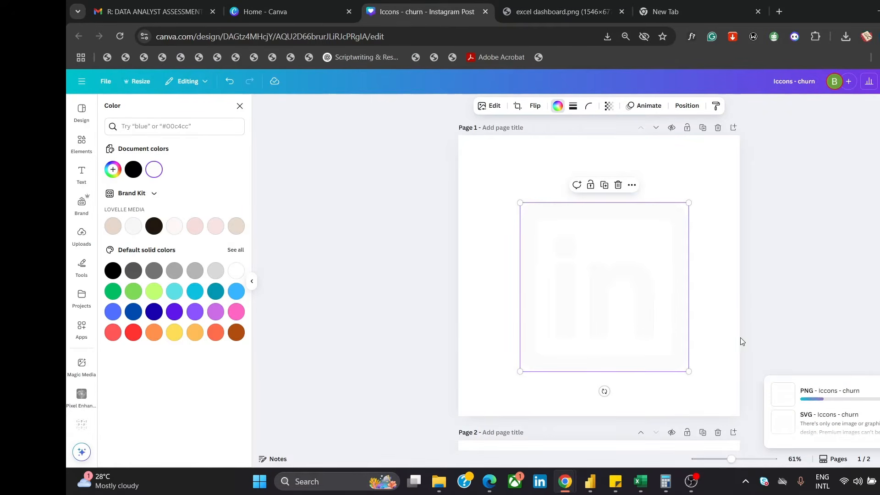
# Switch to Power BI, insert the downloaded image Iccons - churn (8) and place it in the empty area above the white notes box
pyautogui.moveTo(570, 480)
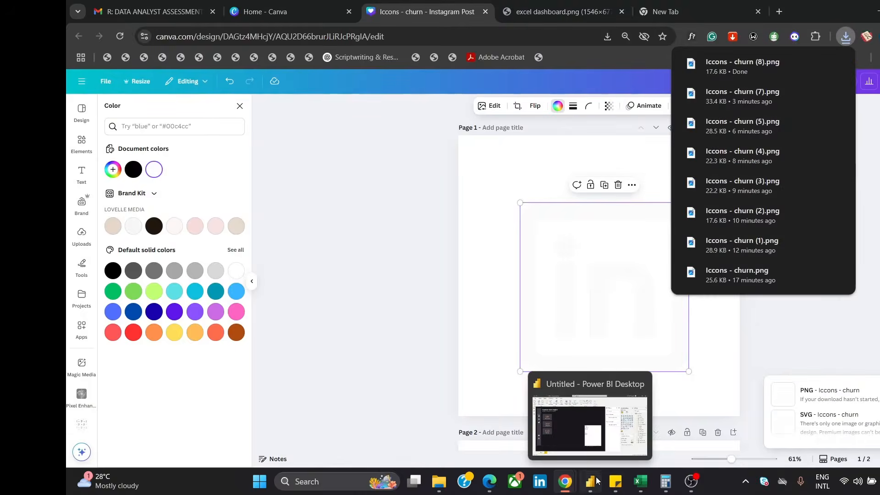
pyautogui.click(591, 481)
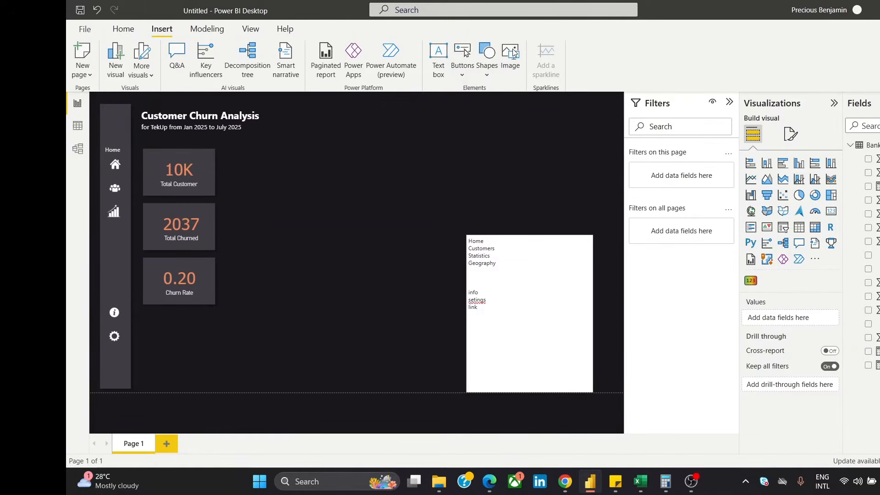
pyautogui.click(513, 55)
pyautogui.click(200, 117)
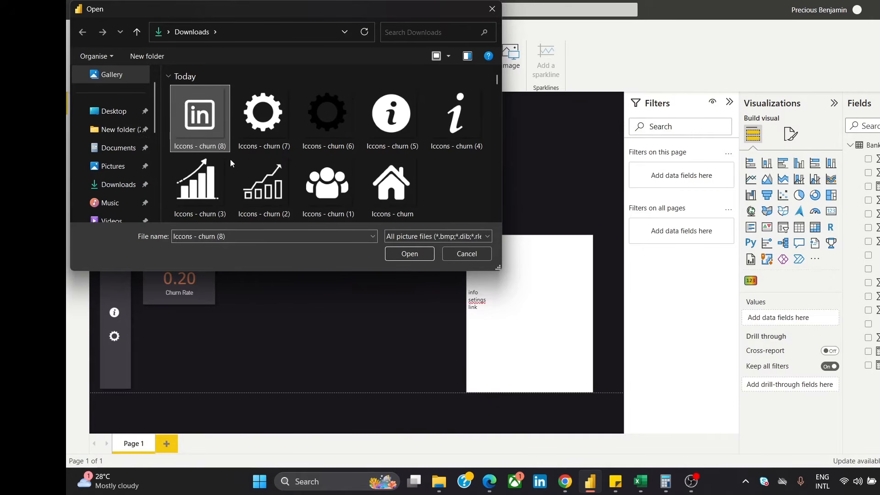
pyautogui.click(414, 254)
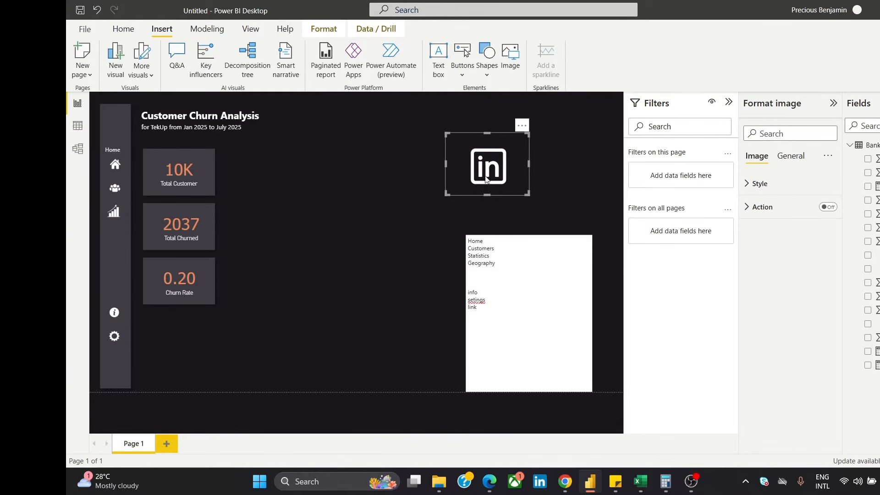
pyautogui.moveTo(477, 186); pyautogui.dragTo(506, 153)
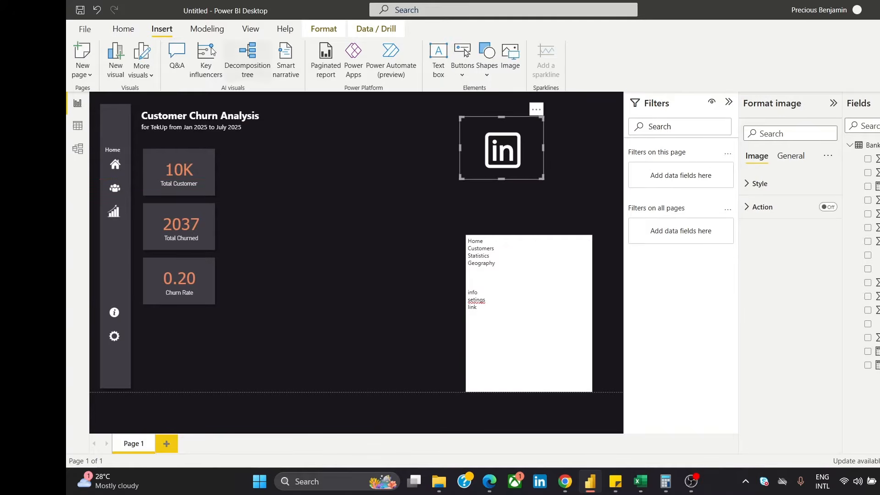
# Insert a blank button, widen it and move it into the empty canvas area beside the KPI cards
pyautogui.click(124, 28)
pyautogui.click(164, 29)
pyautogui.click(463, 54)
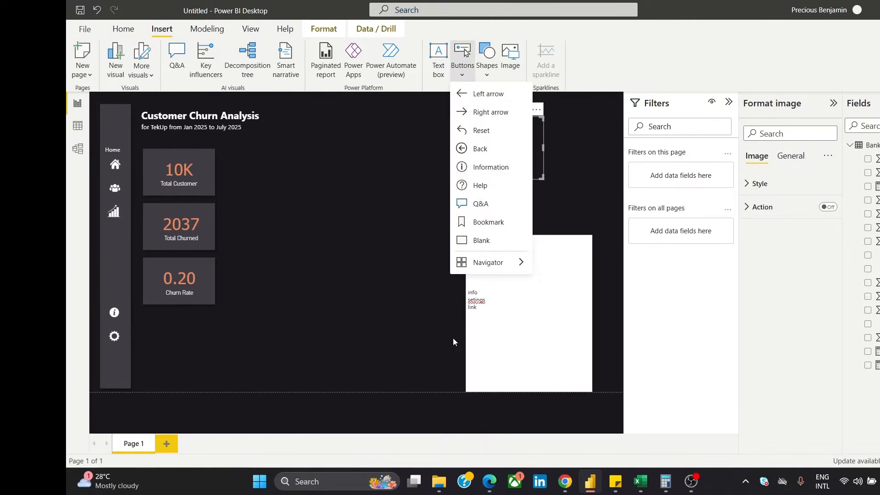
pyautogui.click(491, 239)
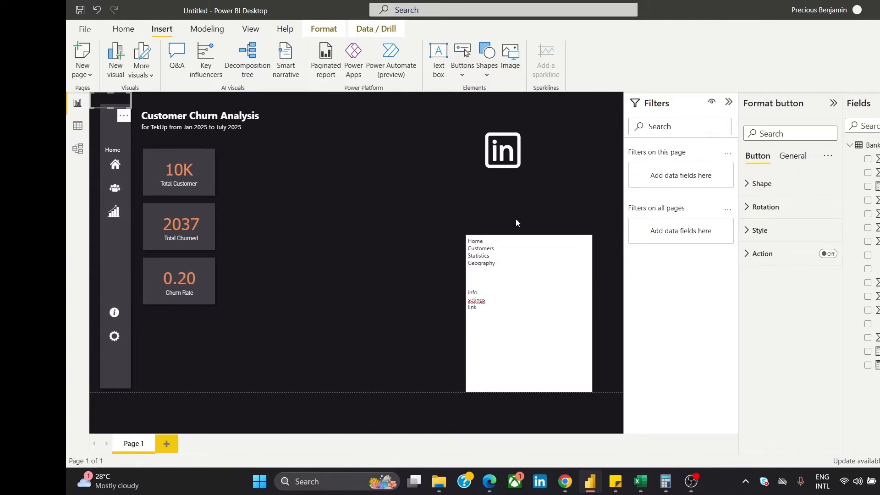
pyautogui.moveTo(130, 100); pyautogui.dragTo(369, 173)
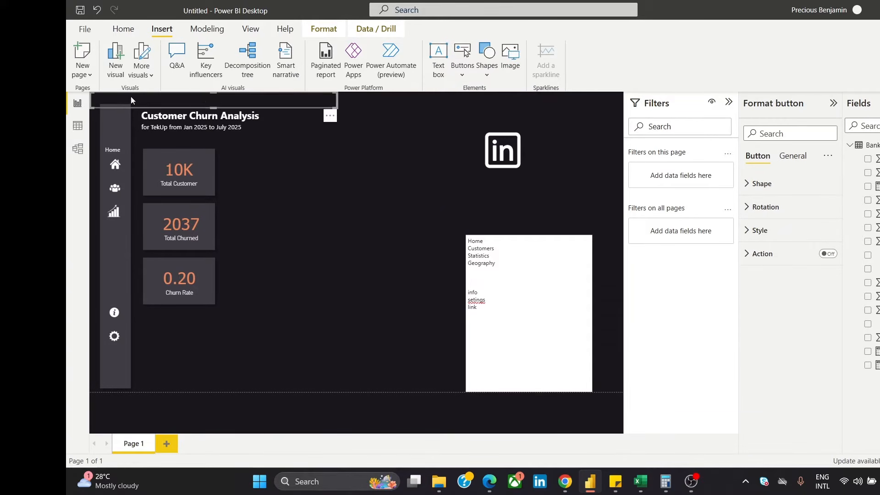
pyautogui.moveTo(204, 103); pyautogui.dragTo(396, 176)
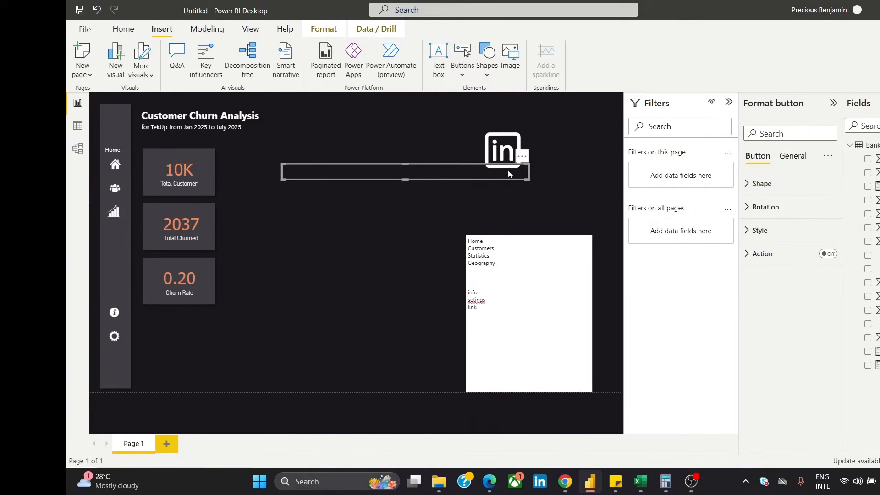
# Move the LinkedIn image away from the blank button and resize the button to a compact rectangle
pyautogui.moveTo(531, 169); pyautogui.dragTo(501, 174)
pyautogui.moveTo(477, 135); pyautogui.dragTo(584, 123)
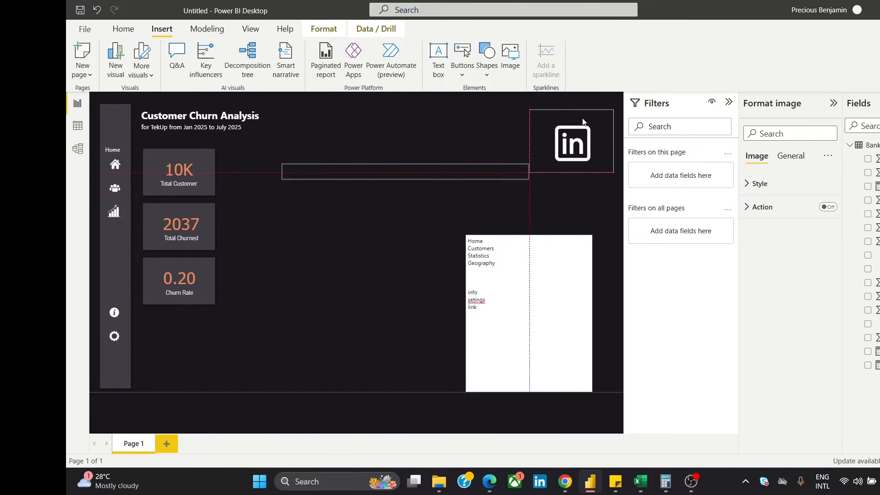
pyautogui.click(491, 174)
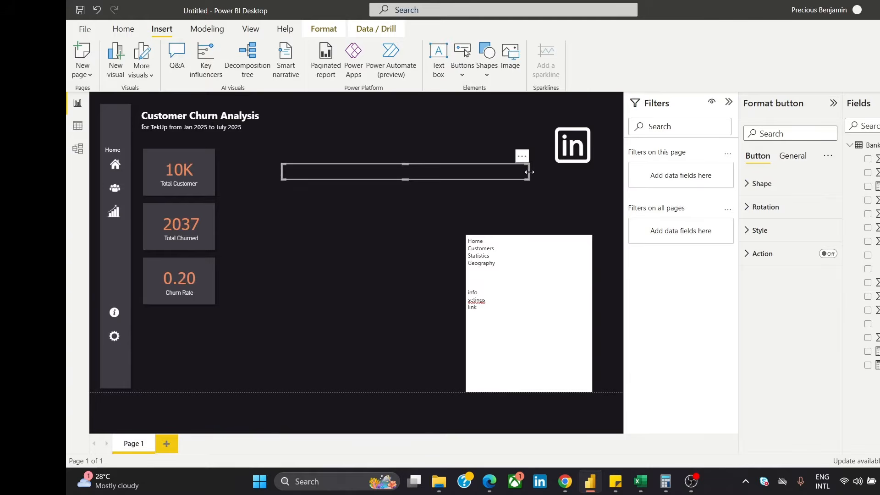
pyautogui.moveTo(529, 172); pyautogui.dragTo(327, 216)
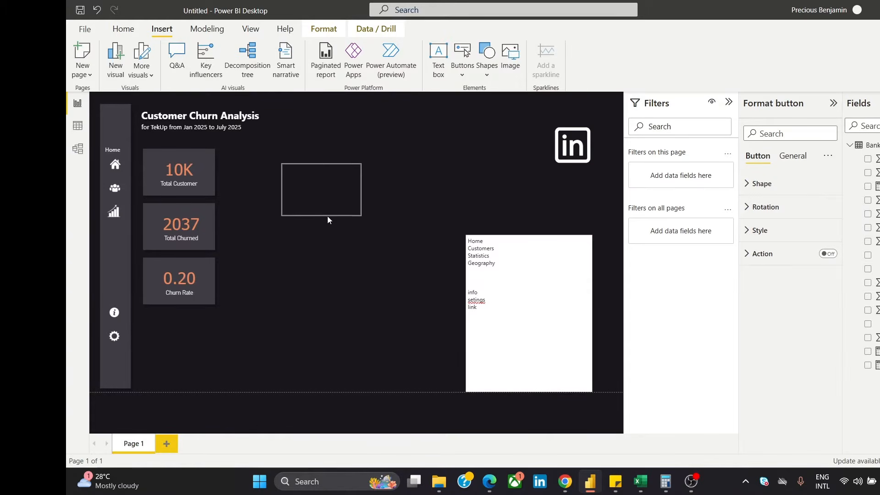
pyautogui.click(398, 194)
pyautogui.click(348, 188)
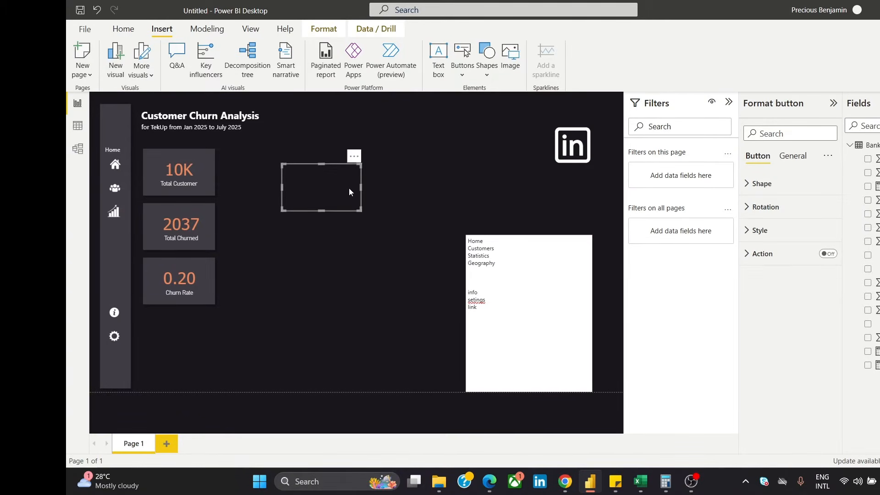
# Set the blank button's icon type to Custom and load the image Iccons - churn (8) as its icon
pyautogui.click(786, 232)
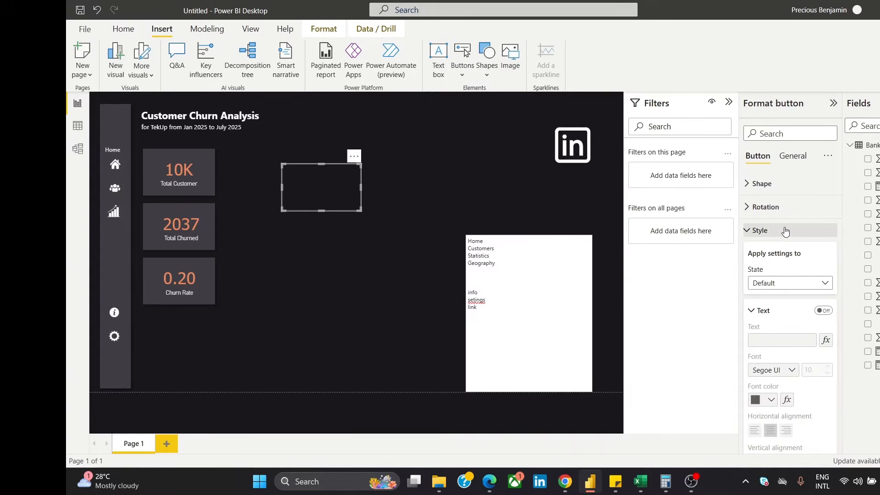
pyautogui.click(785, 232)
pyautogui.click(785, 232)
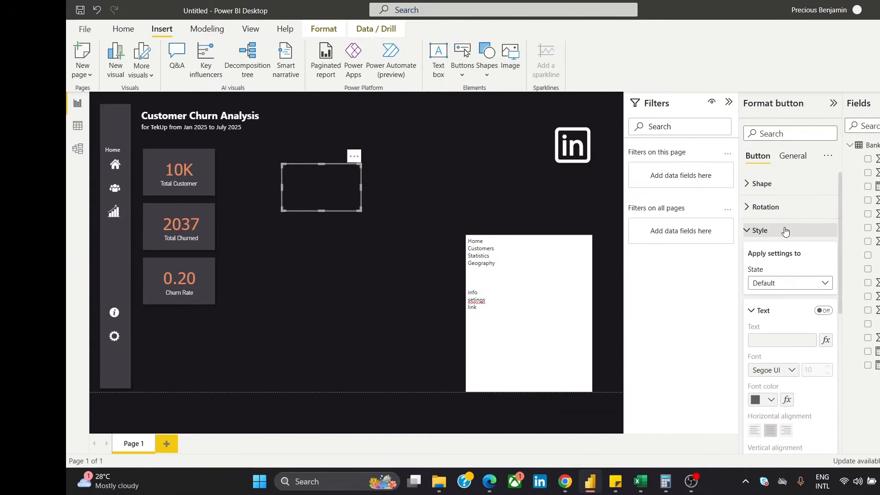
pyautogui.moveTo(838, 237); pyautogui.dragTo(840, 351)
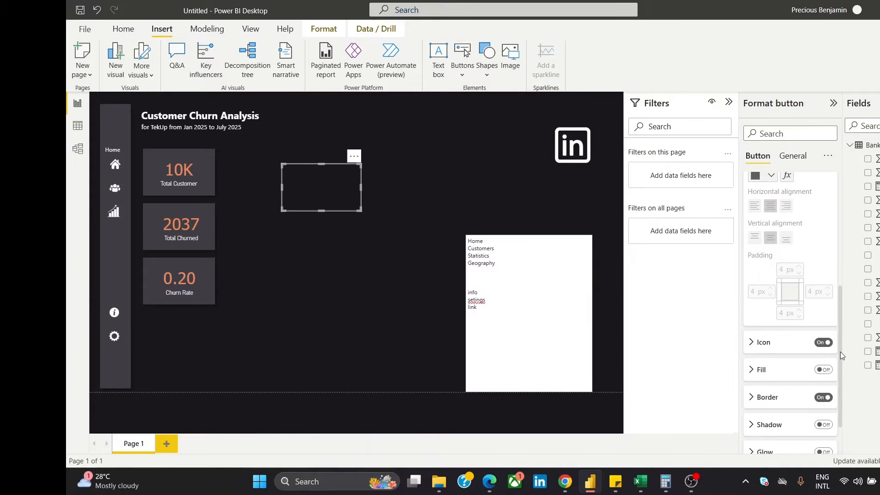
pyautogui.click(757, 342)
pyautogui.moveTo(840, 288); pyautogui.dragTo(848, 332)
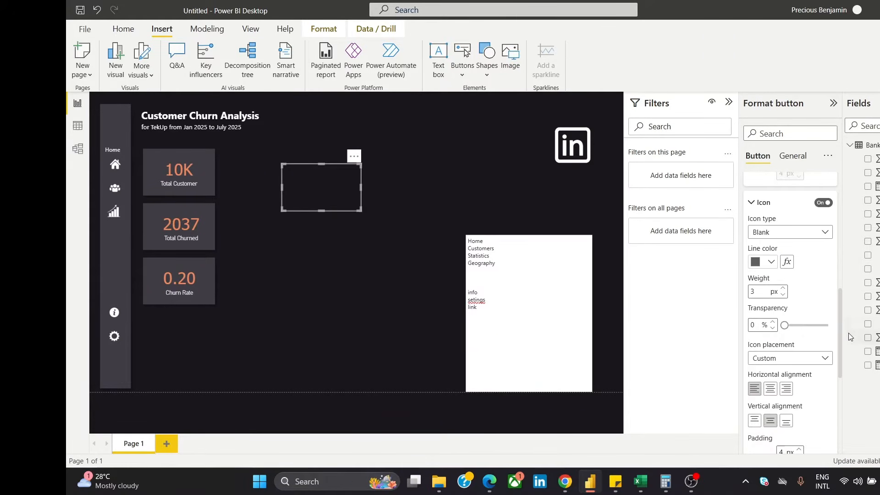
pyautogui.click(792, 234)
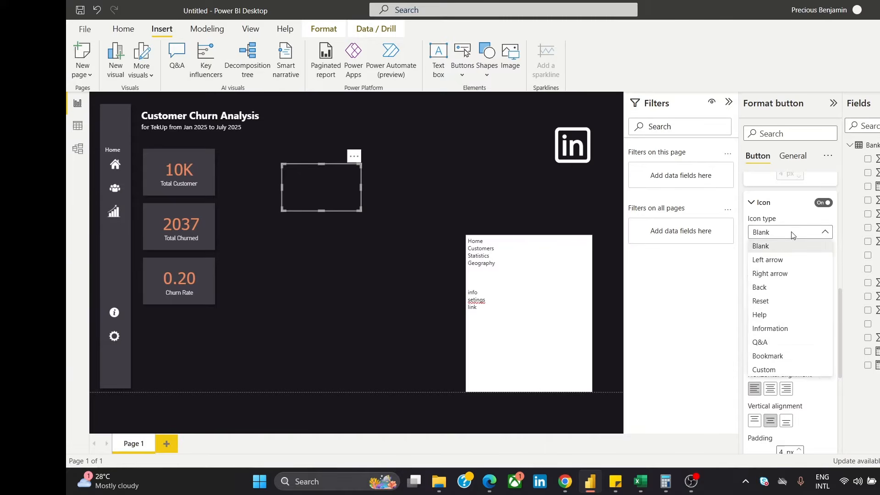
pyautogui.click(774, 370)
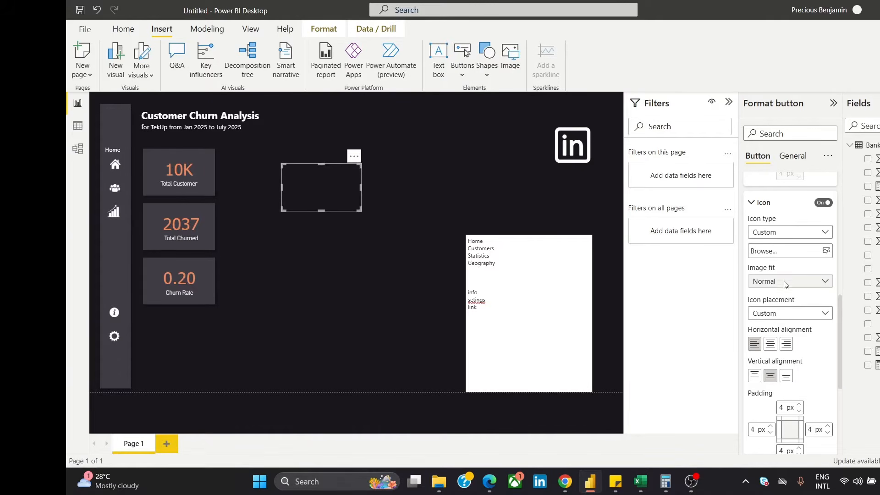
pyautogui.click(770, 255)
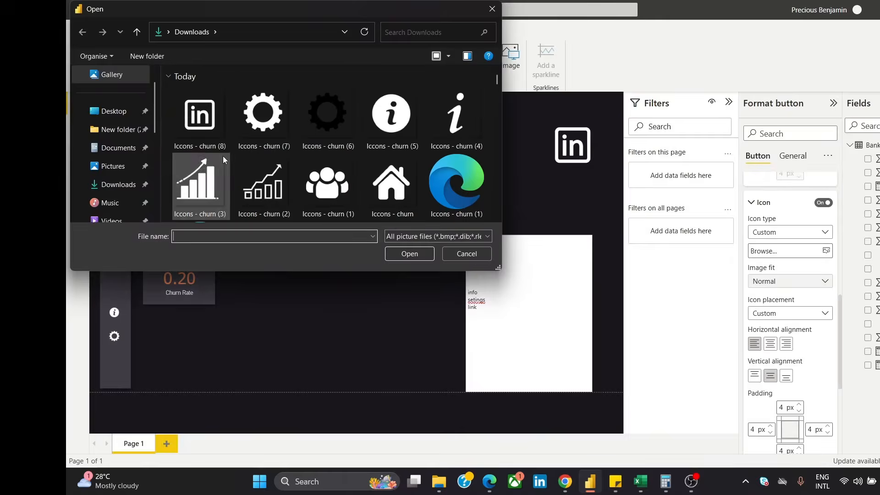
pyautogui.click(199, 100)
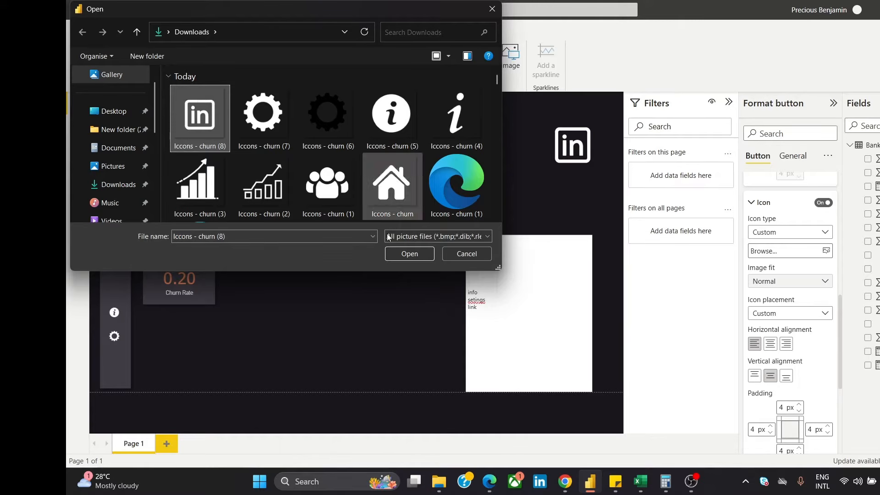
pyautogui.click(409, 255)
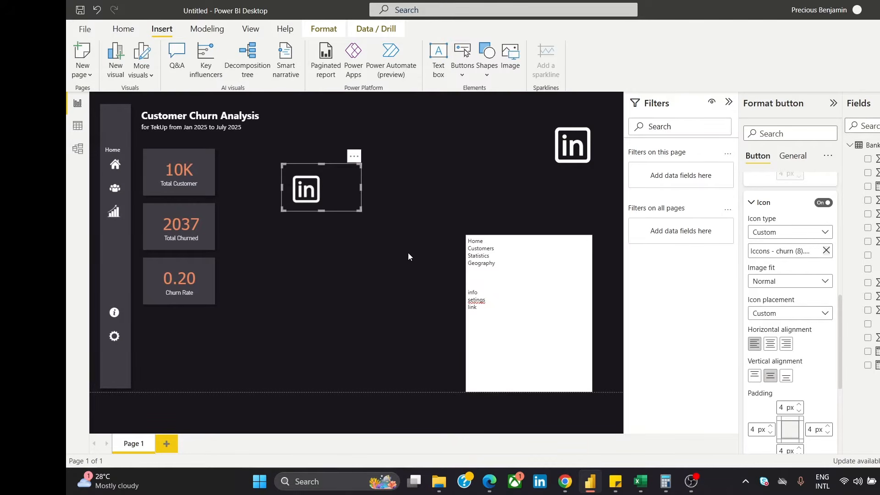
# Turn on the LinkedIn button's action and set its type to Web URL
pyautogui.click(754, 204)
pyautogui.click(789, 156)
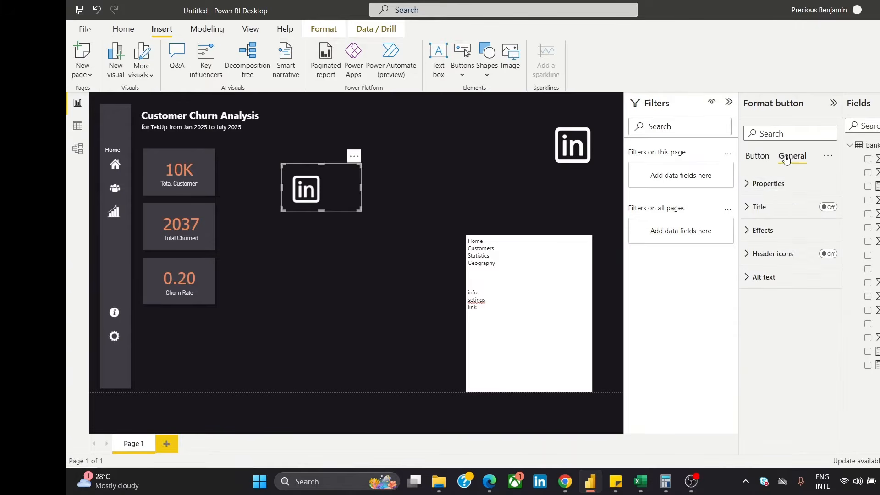
pyautogui.click(754, 156)
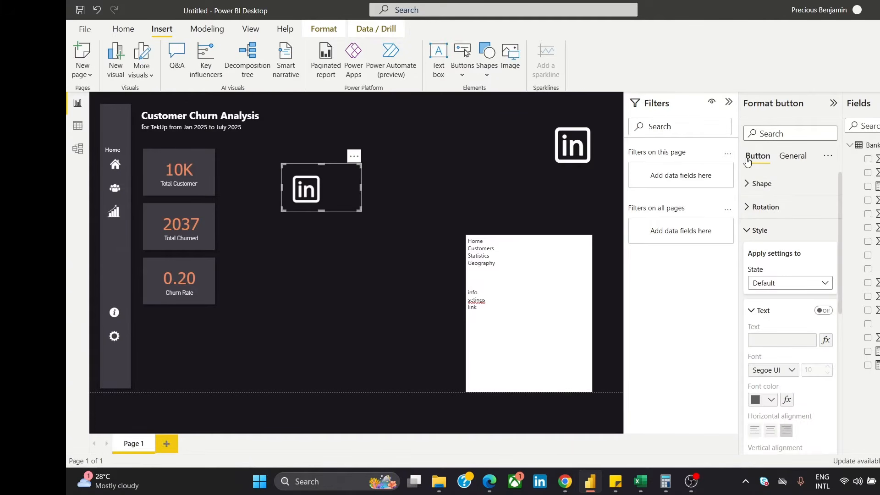
pyautogui.click(745, 232)
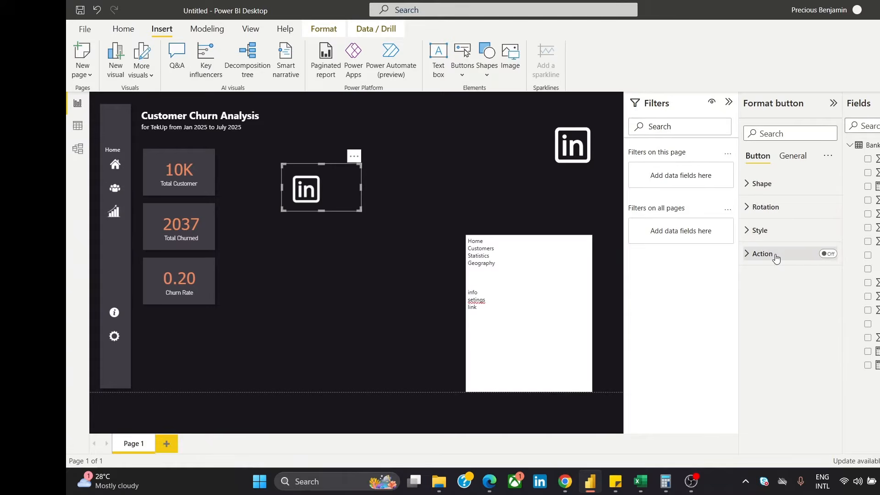
pyautogui.click(779, 254)
pyautogui.click(826, 256)
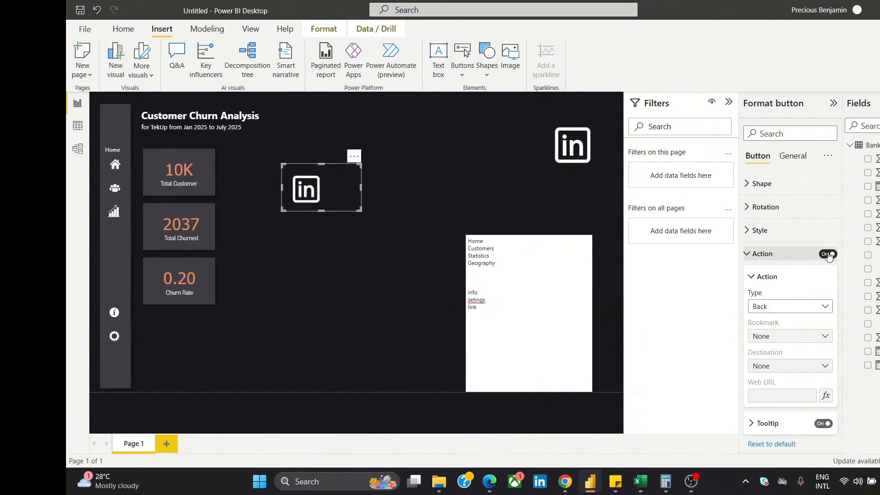
pyautogui.click(806, 306)
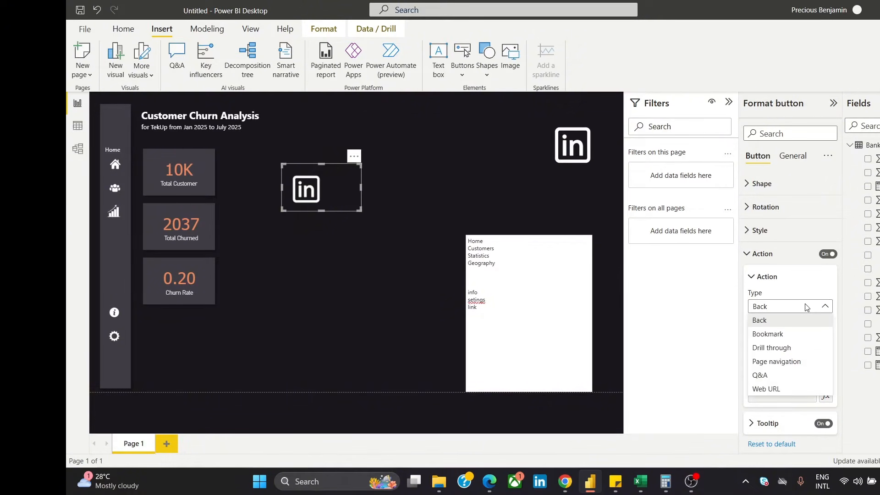
pyautogui.click(792, 389)
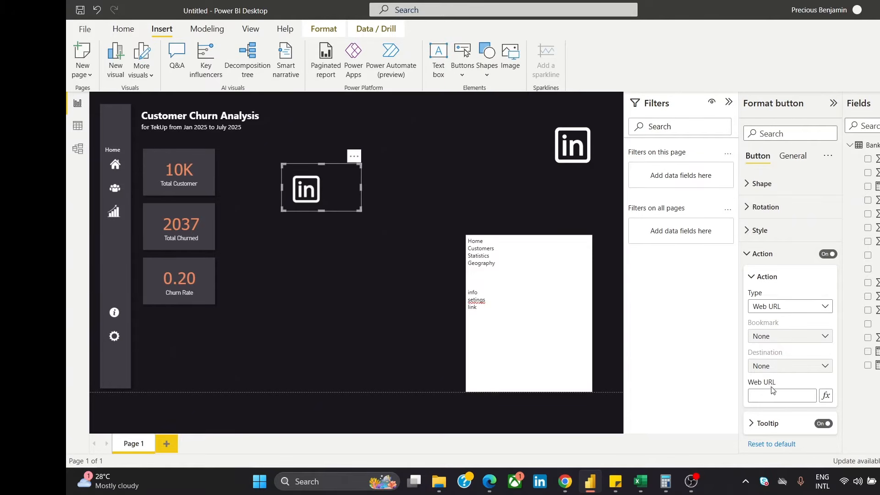
# Switch to Chrome and open the LinkedIn home feed in the empty new tab
pyautogui.moveTo(566, 481)
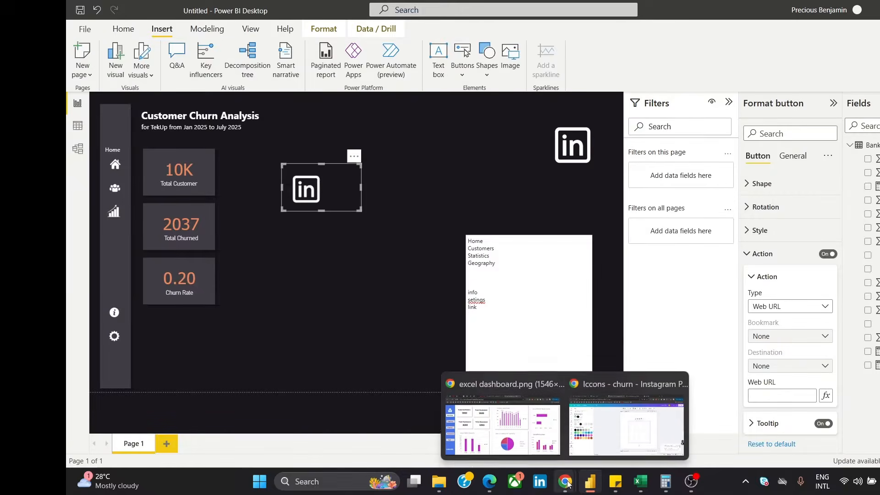
pyautogui.click(598, 442)
pyautogui.click(663, 11)
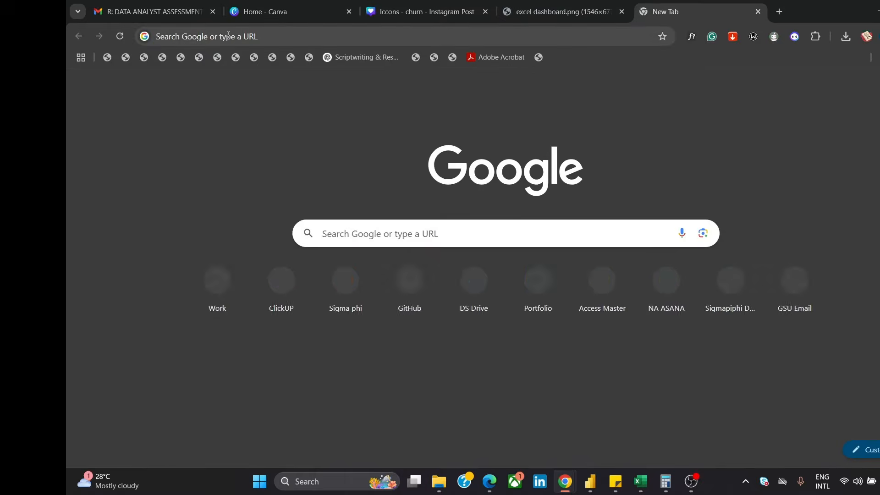
pyautogui.click(229, 34)
pyautogui.write('li')
pyautogui.press('Return')
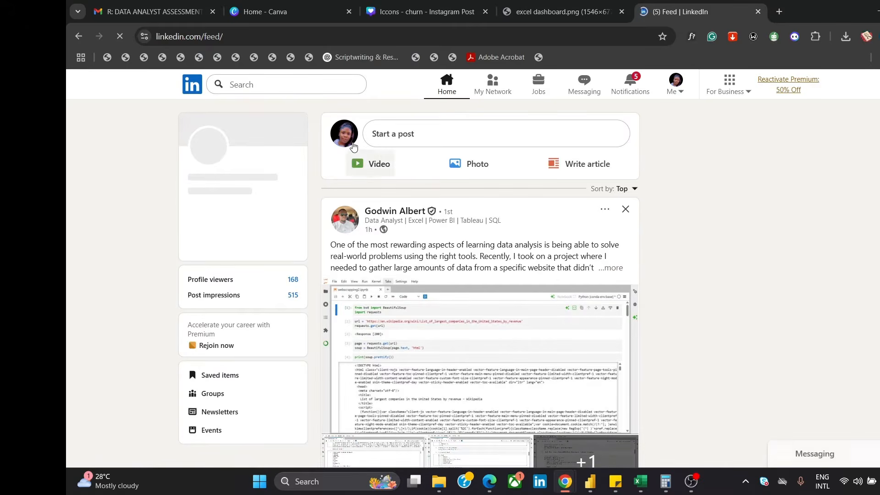
# Open the account owner's LinkedIn profile, copy its web address, and switch back to Power BI
pyautogui.click(346, 134)
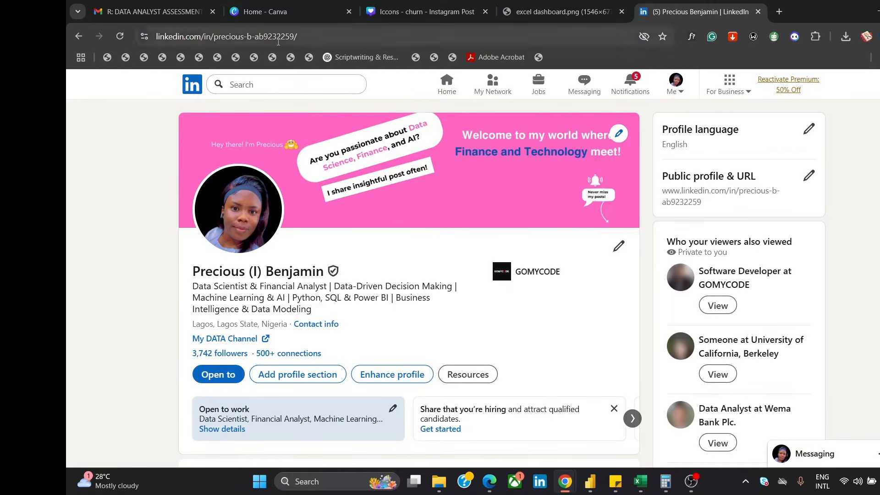
pyautogui.click(280, 38)
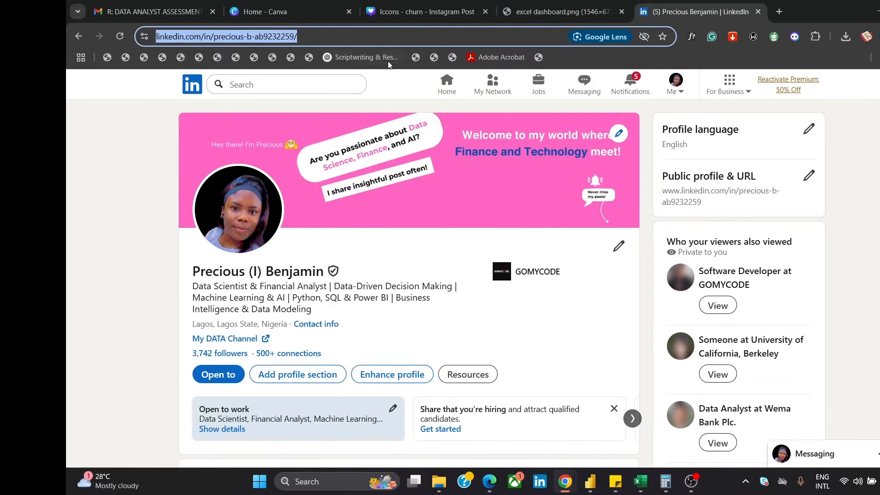
pyautogui.click(450, 88)
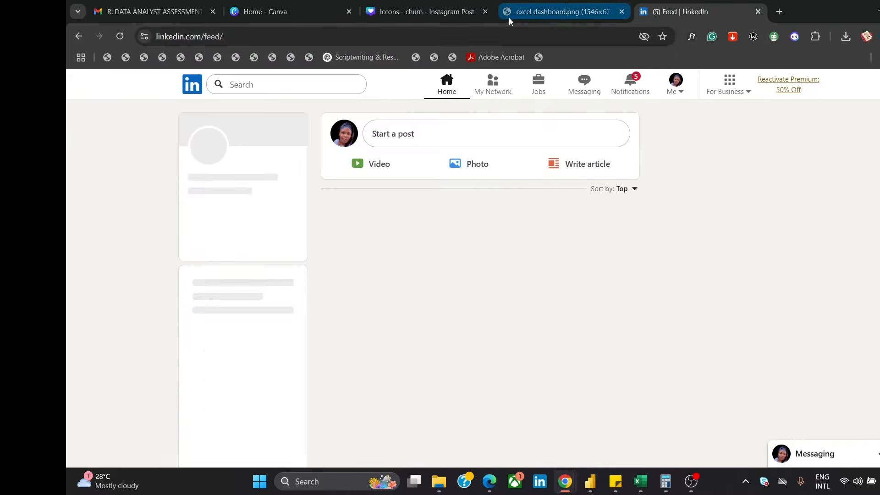
pyautogui.click(424, 13)
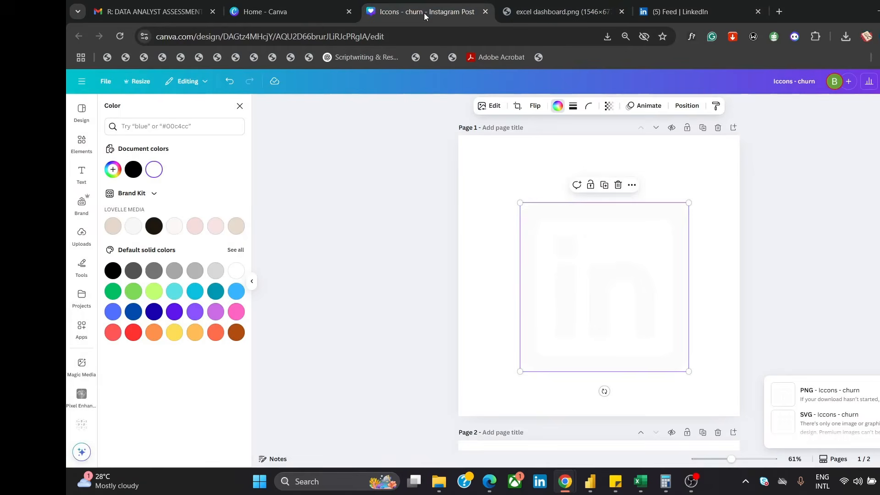
pyautogui.click(593, 482)
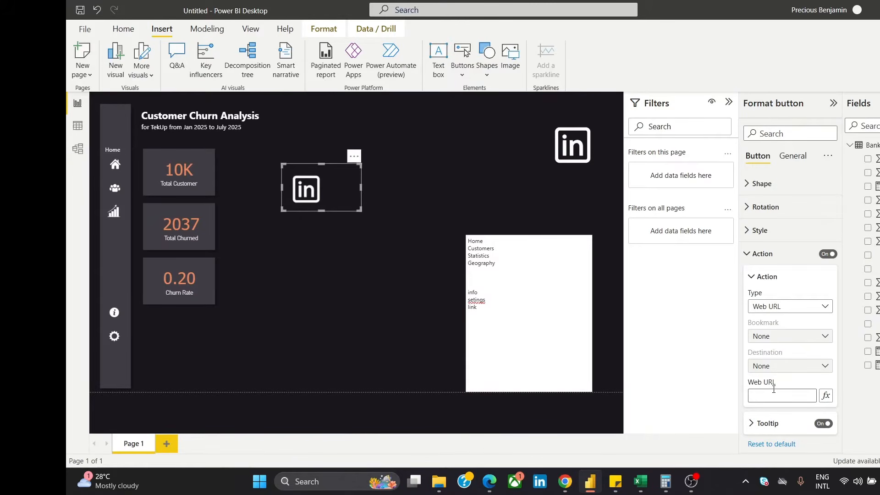
# Paste the copied profile address as the LinkedIn button's Web URL and reopen its action settings to check the entry
pyautogui.hotkey('ctrl', 'v')
pyautogui.click(492, 175)
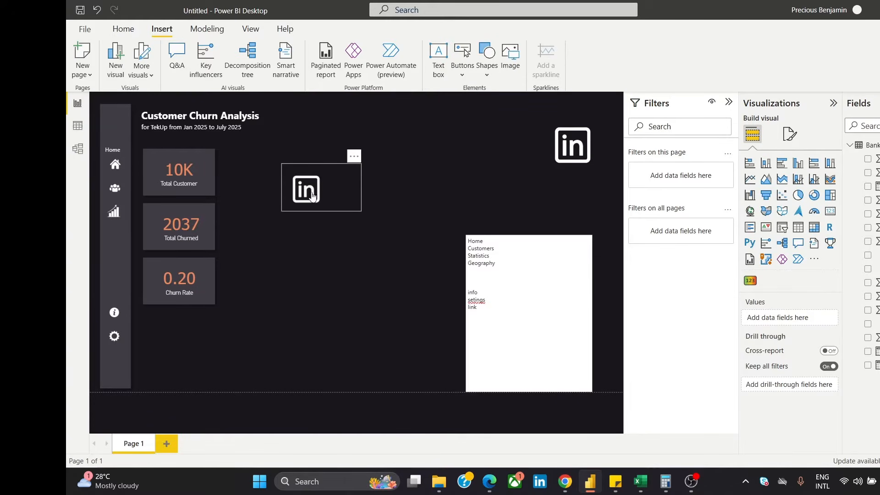
pyautogui.click(790, 134)
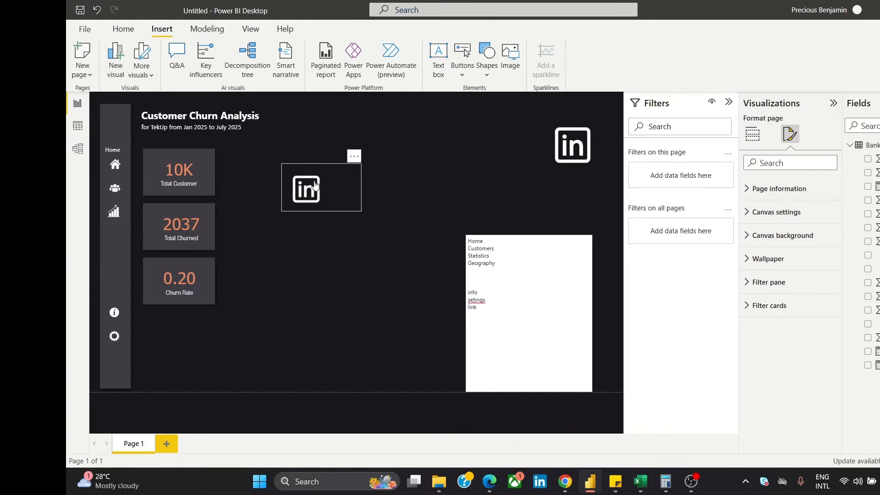
pyautogui.click(321, 197)
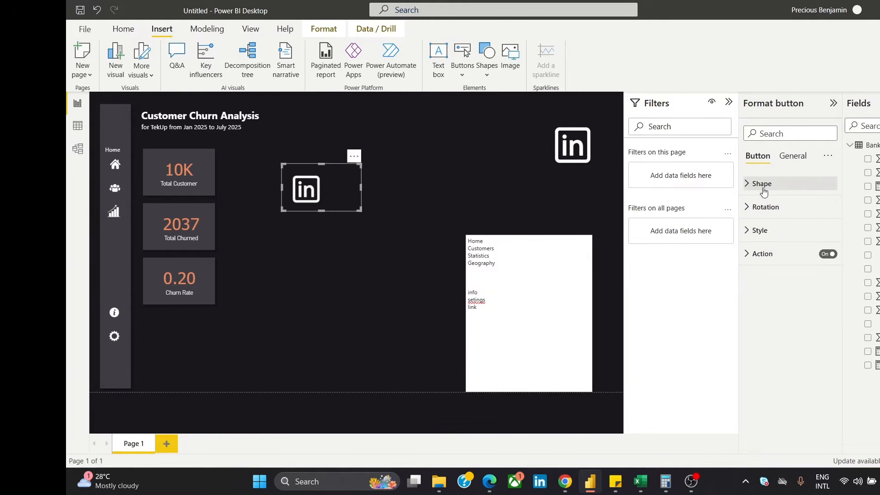
pyautogui.click(761, 255)
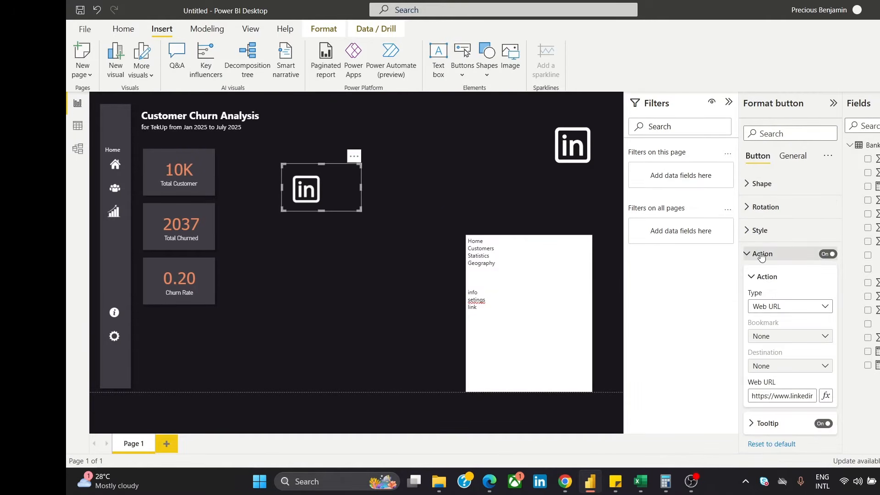
# Try to move the LinkedIn button below the Churn Rate card and shrink it to icon size
pyautogui.click(358, 230)
pyautogui.moveTo(306, 195); pyautogui.dragTo(215, 352)
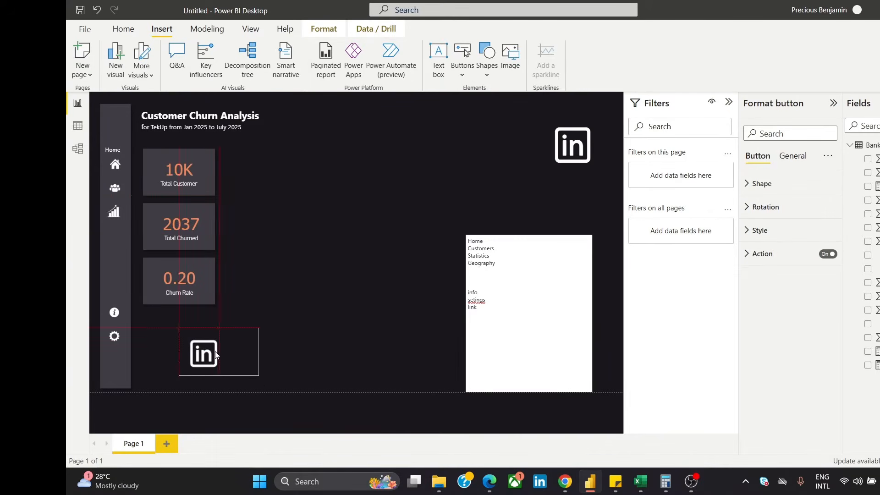
pyautogui.moveTo(262, 376); pyautogui.dragTo(232, 367)
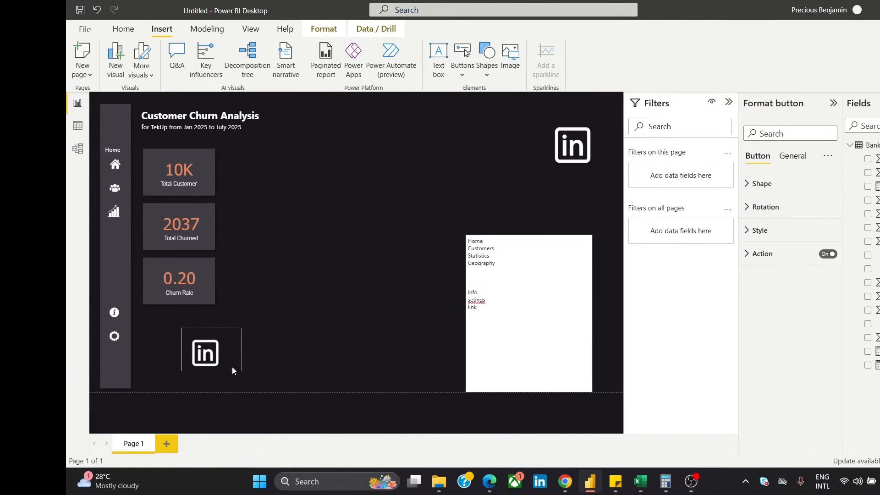
pyautogui.doubleClick(207, 345)
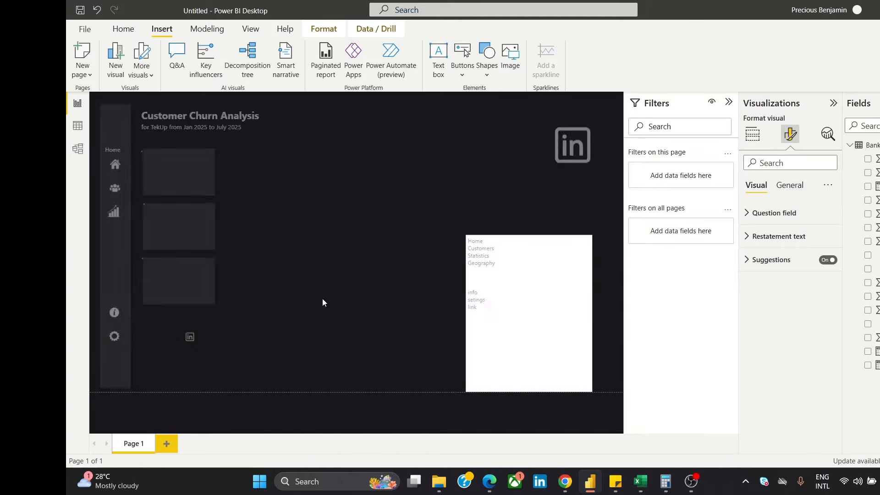
# Undo the accidental Q&A visual and the LinkedIn button's resize and move
pyautogui.click(192, 340)
pyautogui.click(195, 342)
pyautogui.hotkey('ctrl', 'z')
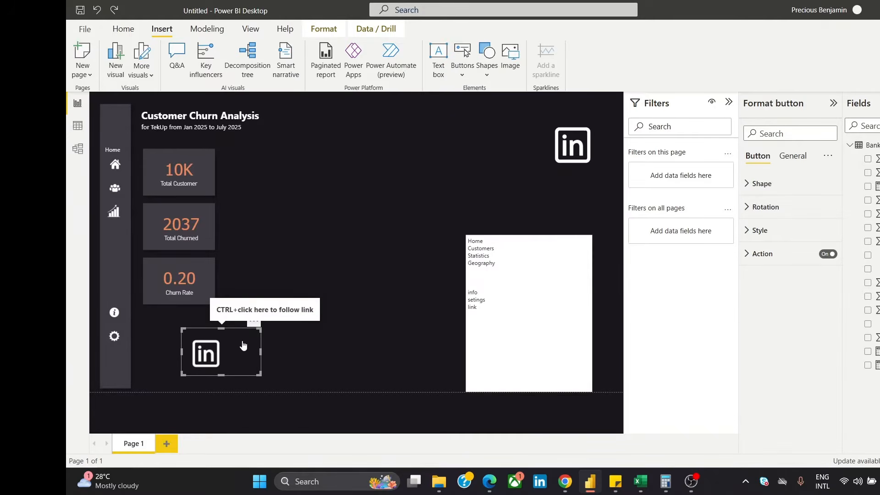
pyautogui.moveTo(243, 345); pyautogui.dragTo(343, 181)
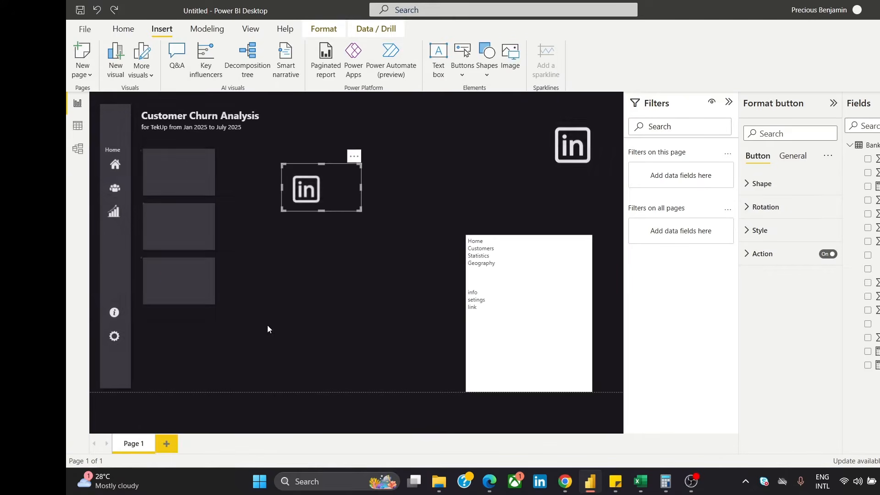
pyautogui.click(328, 255)
# Set the LinkedIn button's Web URL action to the copied profile address
pyautogui.click(316, 207)
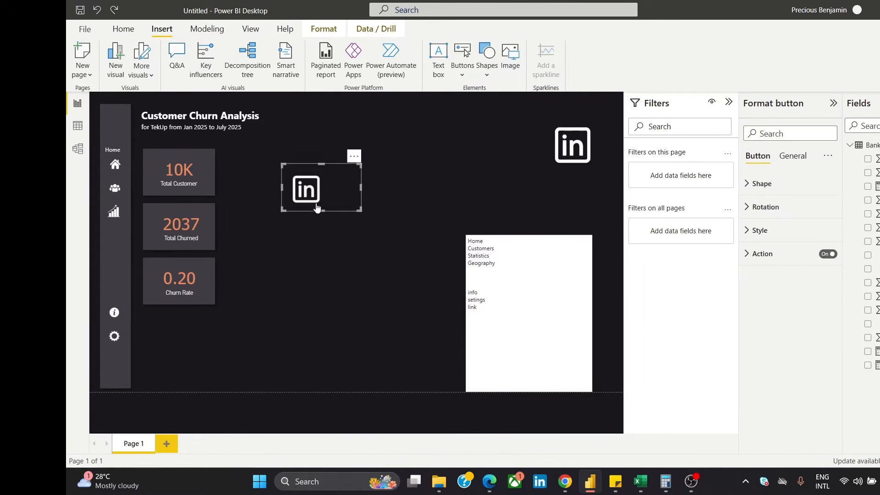
pyautogui.click(763, 254)
pyautogui.click(783, 397)
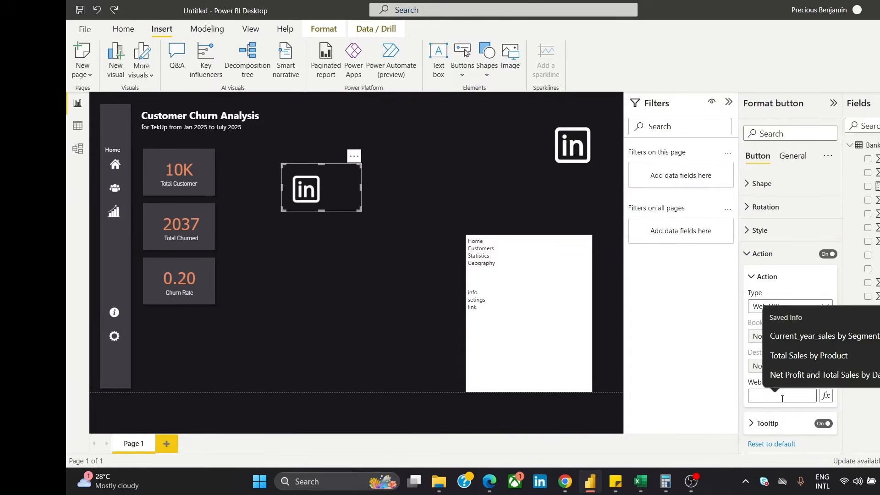
pyautogui.hotkey('ctrl', 'v')
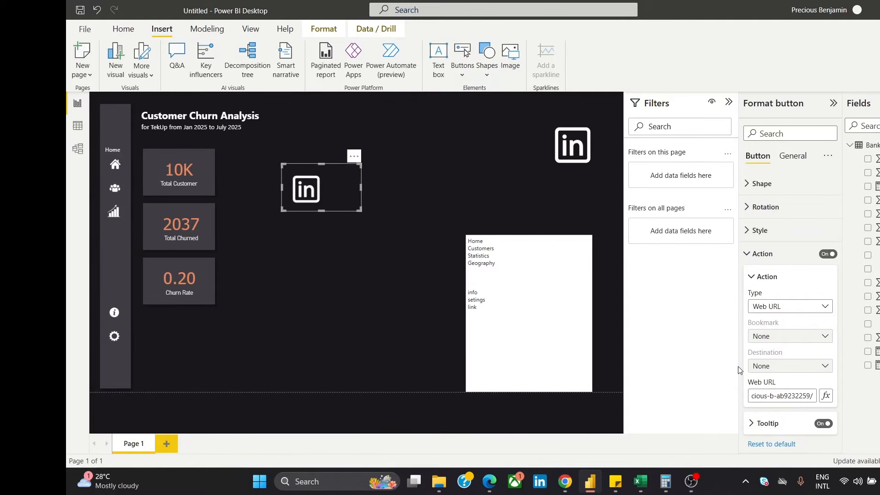
# Shrink the LinkedIn button to icon size and place it on the sidebar below the gear icon
pyautogui.click(338, 214)
pyautogui.click(291, 194)
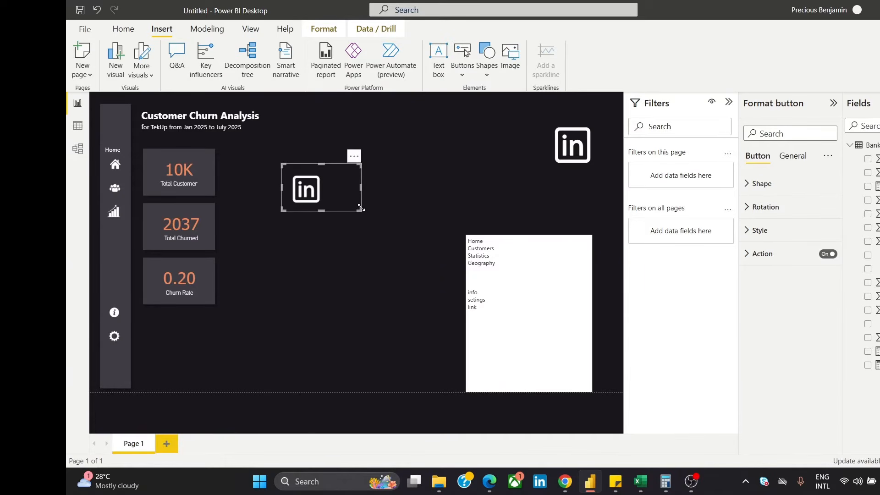
pyautogui.moveTo(361, 208); pyautogui.dragTo(328, 180)
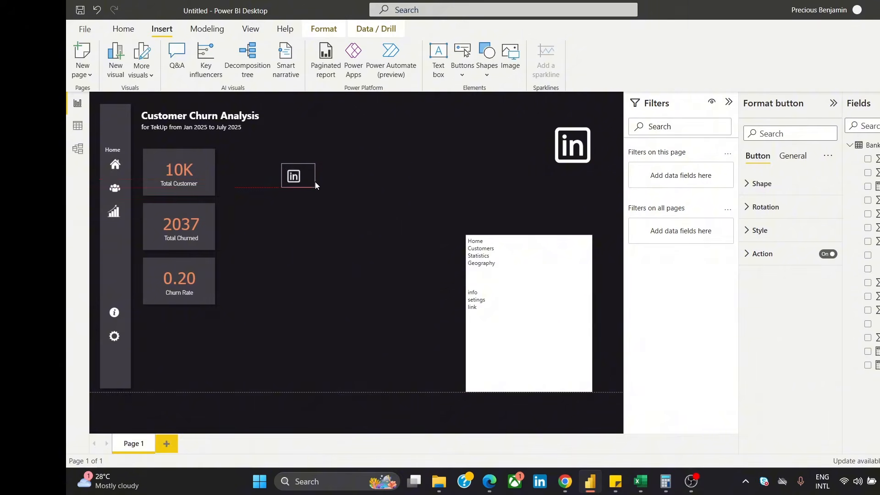
pyautogui.moveTo(313, 181); pyautogui.dragTo(119, 356)
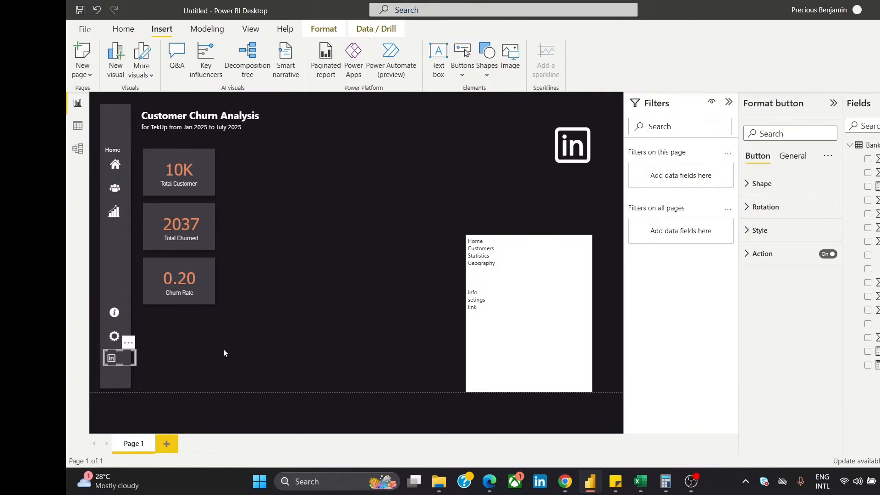
# Enlarge the sidebar's LinkedIn button slightly so its icon better matches the others
pyautogui.click(223, 348)
pyautogui.click(117, 366)
pyautogui.click(118, 359)
pyautogui.moveTo(133, 365); pyautogui.dragTo(137, 370)
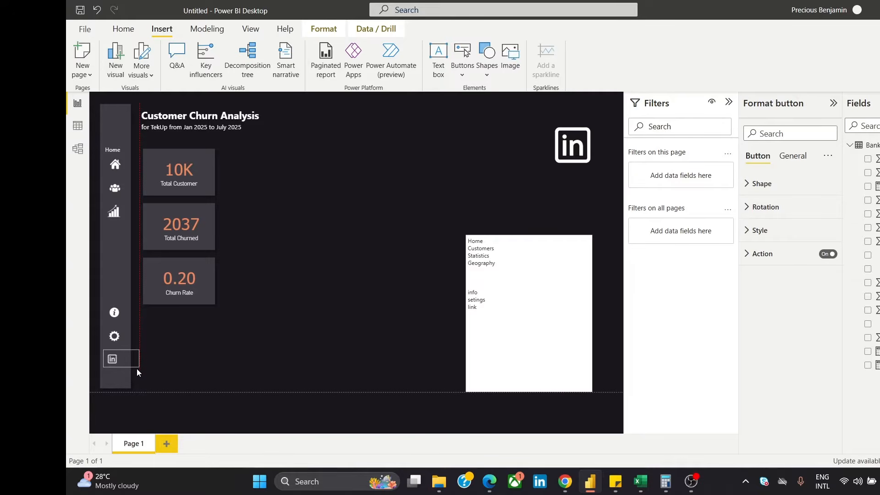
pyautogui.click(221, 346)
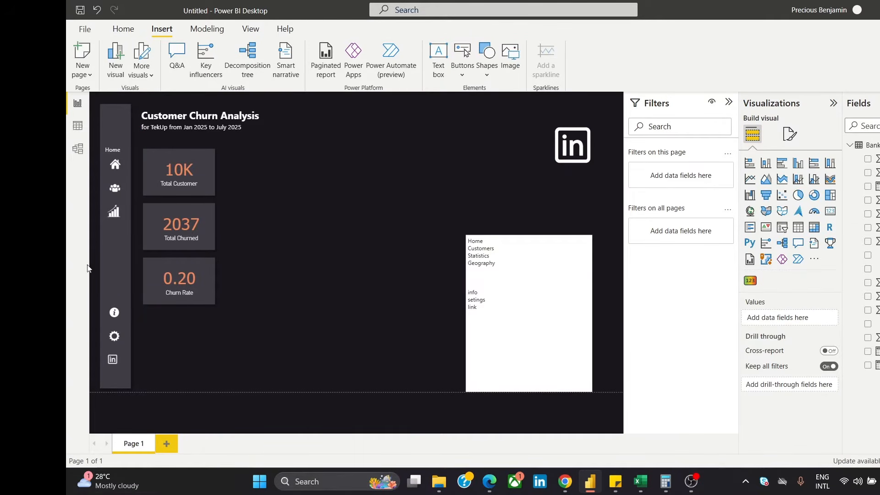
# Select the home, customers, statistics, info, settings and LinkedIn icons in the sidebar and apply Align center to them
pyautogui.click(116, 166)
pyautogui.keyDown('ctrl'); pyautogui.click(115, 187); pyautogui.keyUp('ctrl')
pyautogui.keyDown('ctrl'); pyautogui.click(115, 213); pyautogui.keyUp('ctrl')
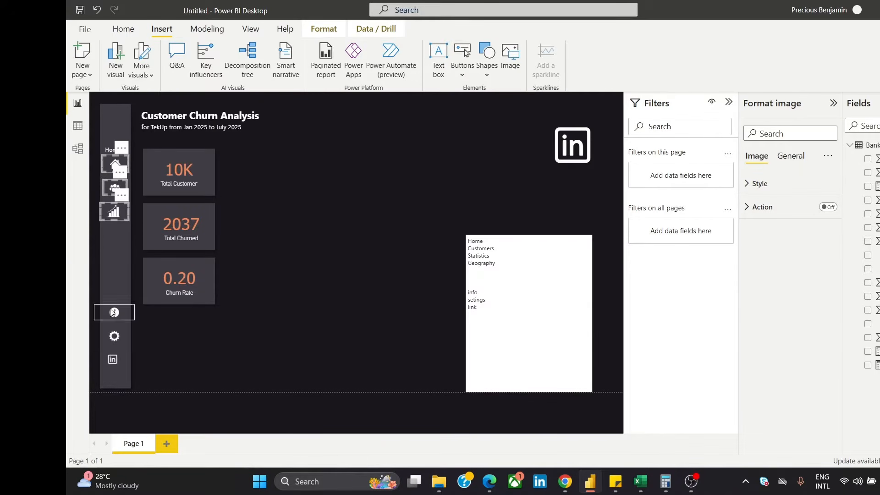
pyautogui.keyDown('ctrl'); pyautogui.click(113, 314); pyautogui.keyUp('ctrl')
pyautogui.keyDown('ctrl'); pyautogui.click(114, 336); pyautogui.keyUp('ctrl')
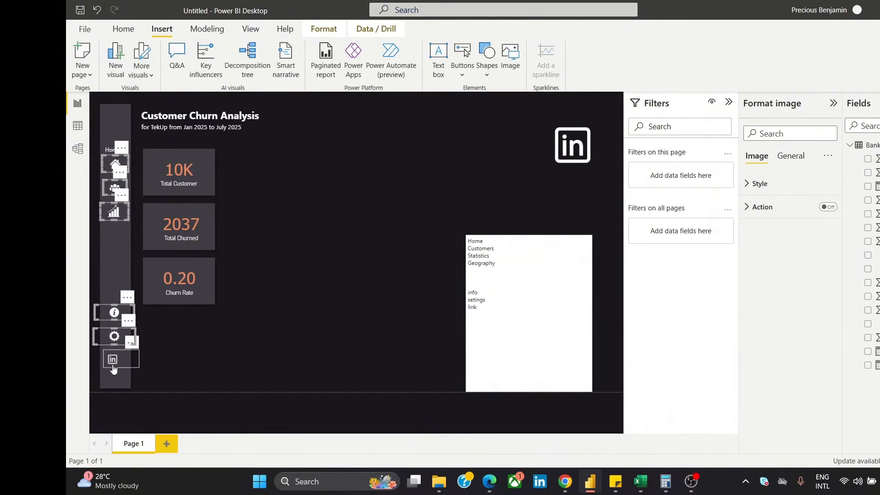
pyautogui.keyDown('ctrl'); pyautogui.click(113, 360); pyautogui.keyUp('ctrl')
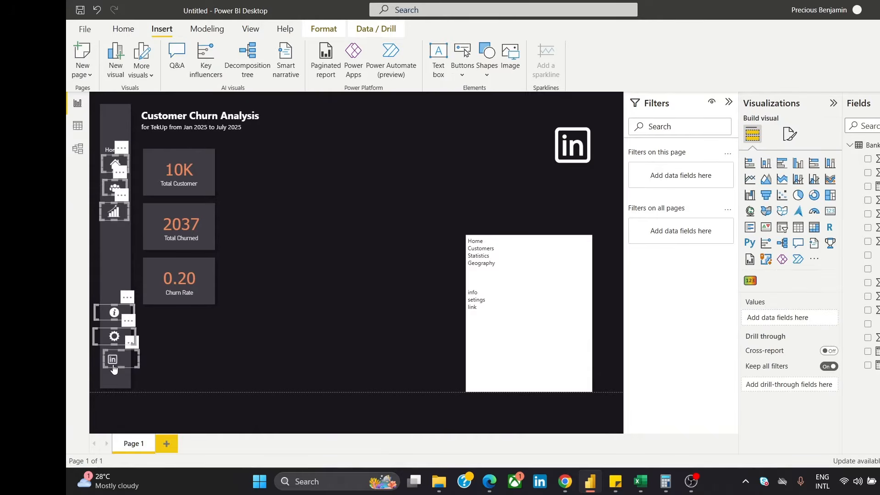
pyautogui.click(329, 30)
pyautogui.click(312, 57)
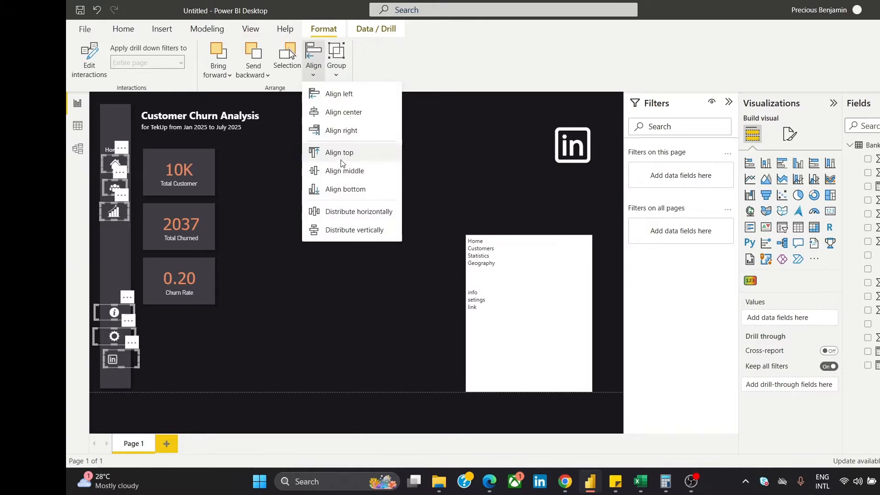
pyautogui.click(350, 113)
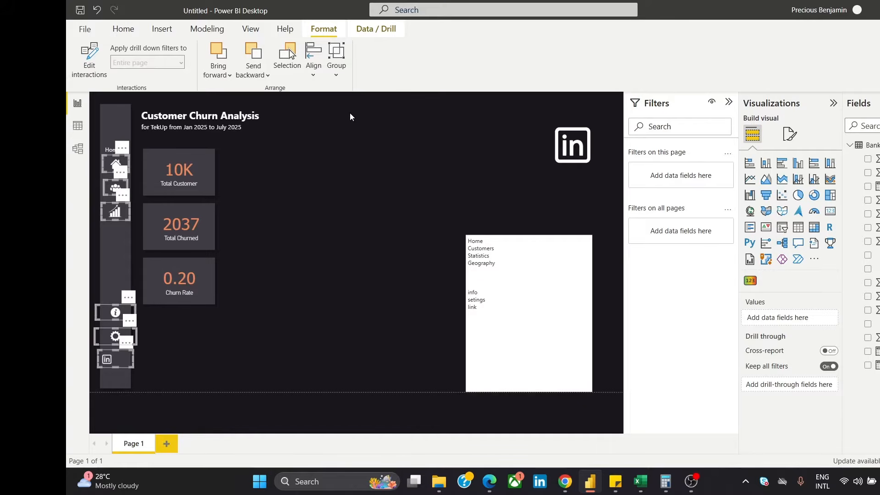
pyautogui.click(316, 55)
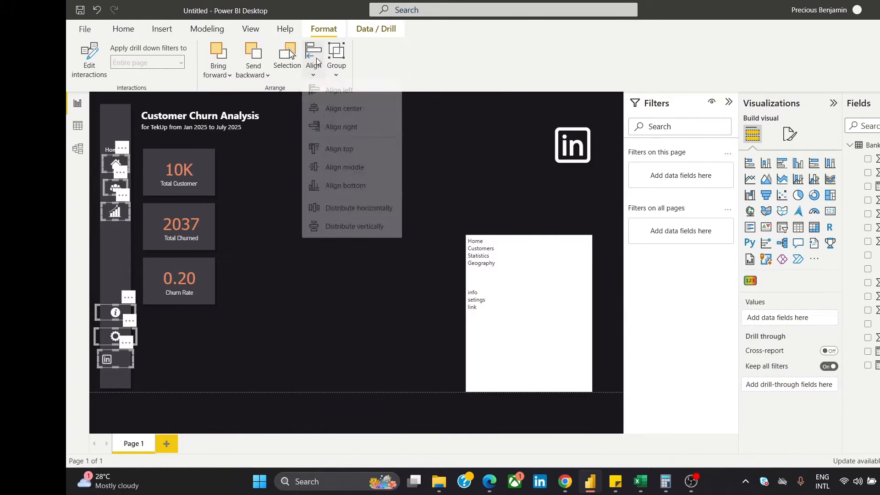
pyautogui.click(350, 113)
pyautogui.click(349, 133)
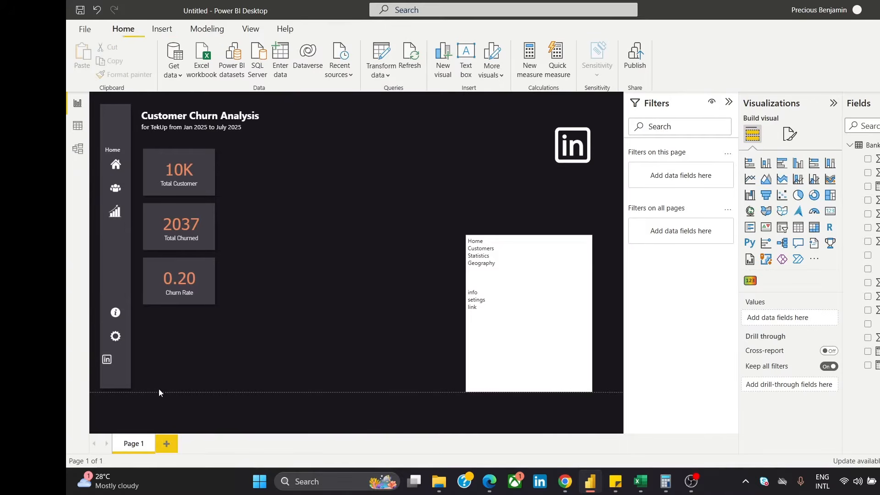
# Apply Align center to only the info, settings and LinkedIn icons in the lower part of the sidebar
pyautogui.click(116, 312)
pyautogui.keyDown('ctrl'); pyautogui.click(110, 343); pyautogui.keyUp('ctrl')
pyautogui.keyDown('ctrl'); pyautogui.click(106, 359); pyautogui.keyUp('ctrl')
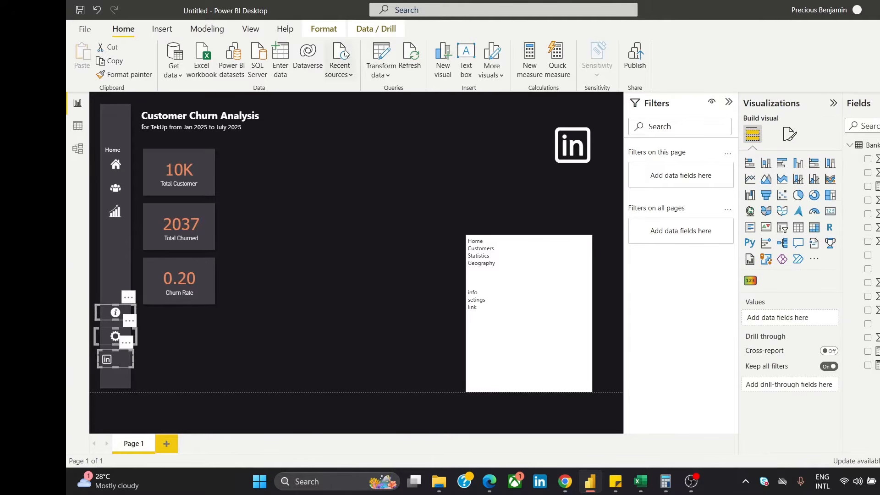
pyautogui.click(331, 33)
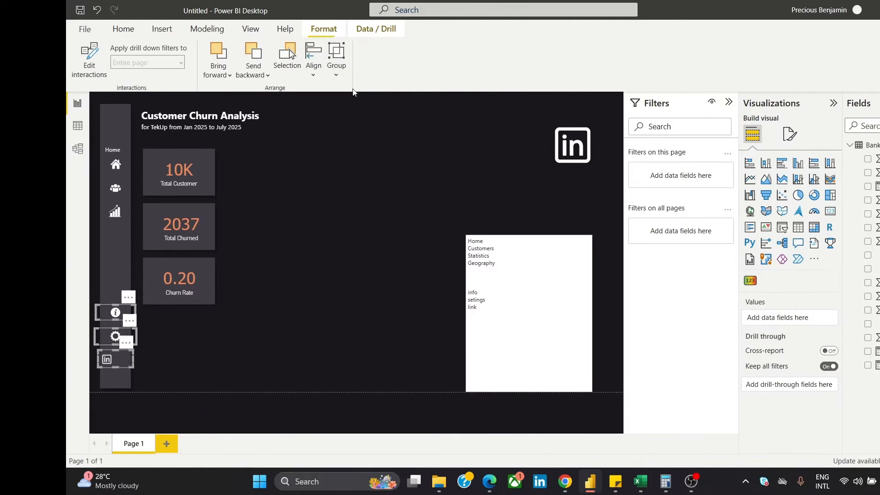
pyautogui.click(315, 57)
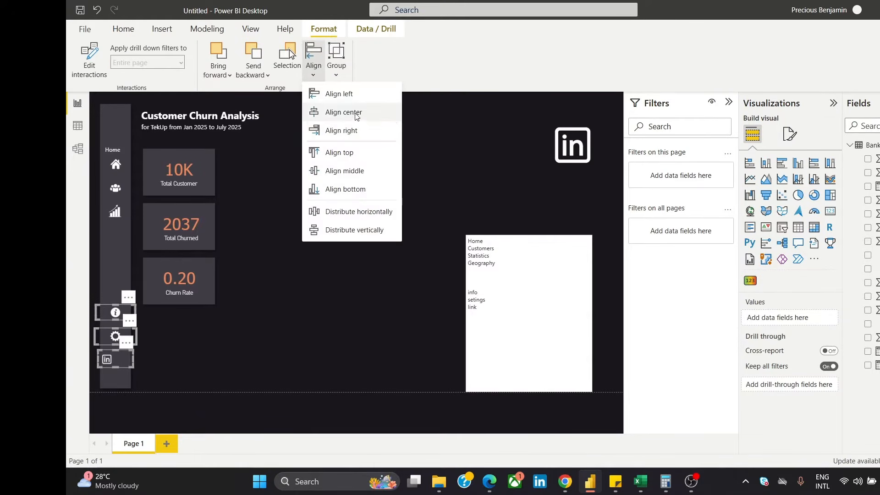
pyautogui.click(356, 114)
pyautogui.click(355, 112)
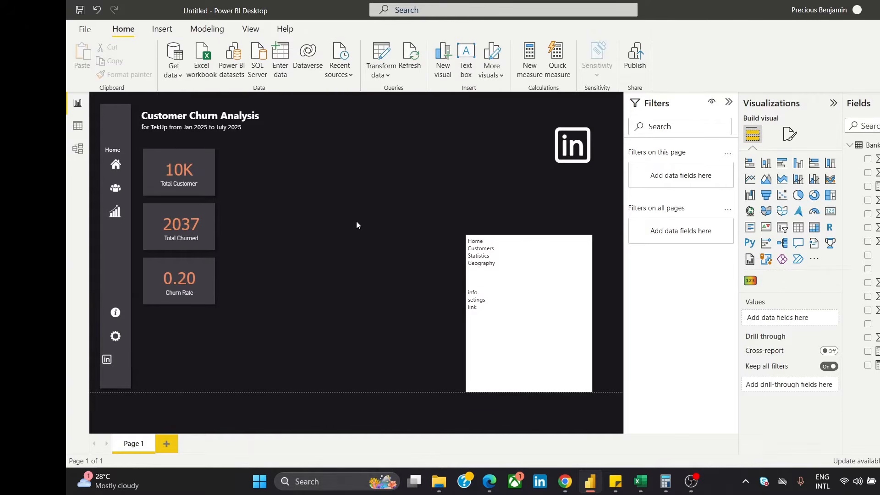
pyautogui.click(114, 361)
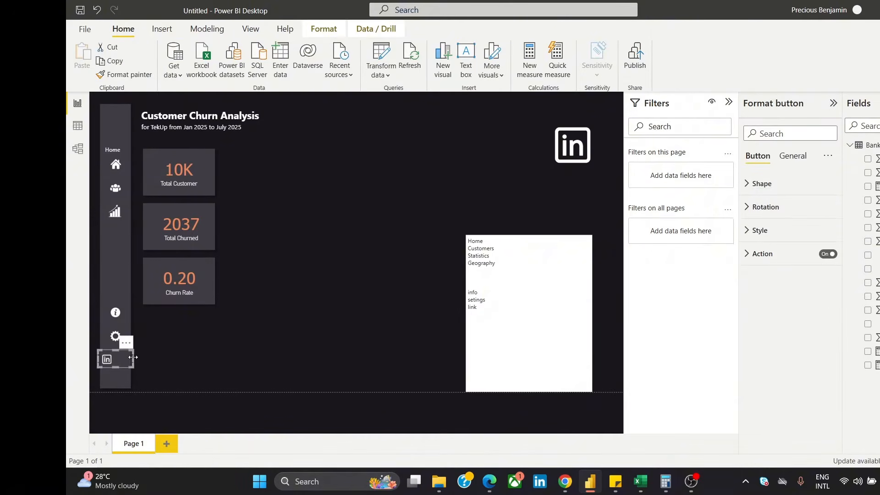
pyautogui.click(204, 333)
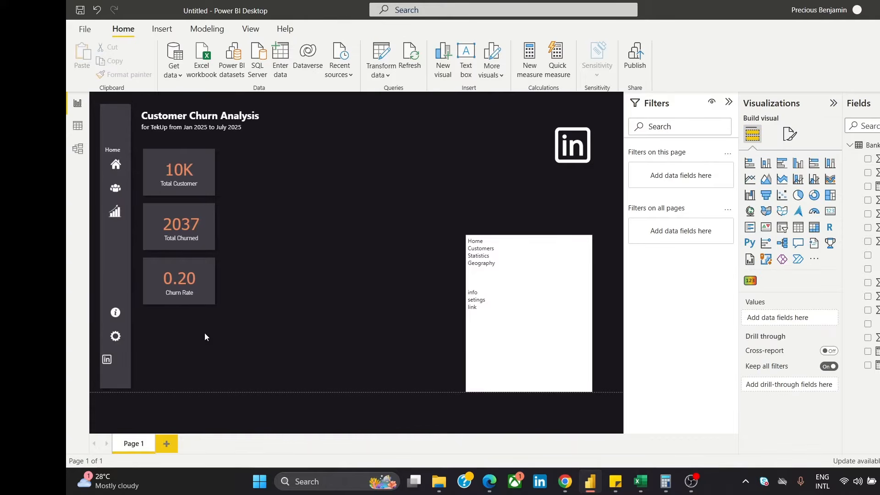
# Center the info, settings and LinkedIn icons on one another so the three lower sidebar icons line up vertically
pyautogui.click(117, 313)
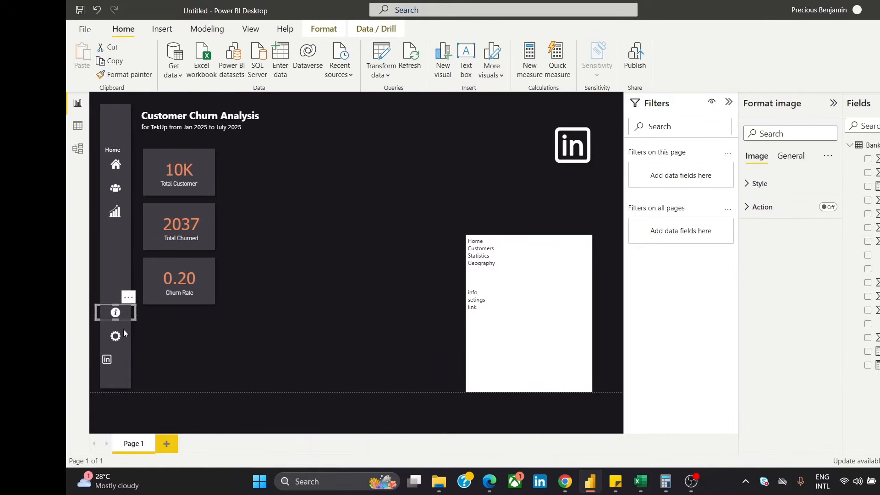
pyautogui.keyDown('ctrl'); pyautogui.click(120, 339); pyautogui.keyUp('ctrl')
pyautogui.keyDown('ctrl'); pyautogui.click(110, 360); pyautogui.keyUp('ctrl')
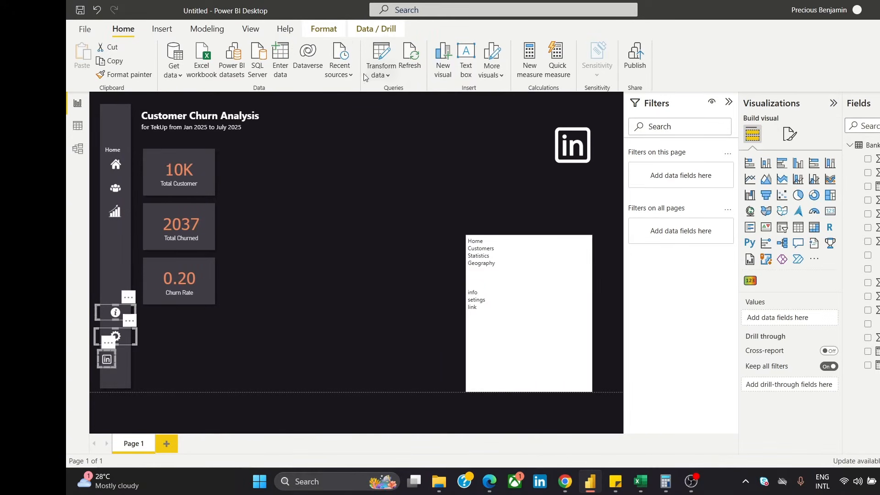
pyautogui.click(324, 29)
pyautogui.click(314, 60)
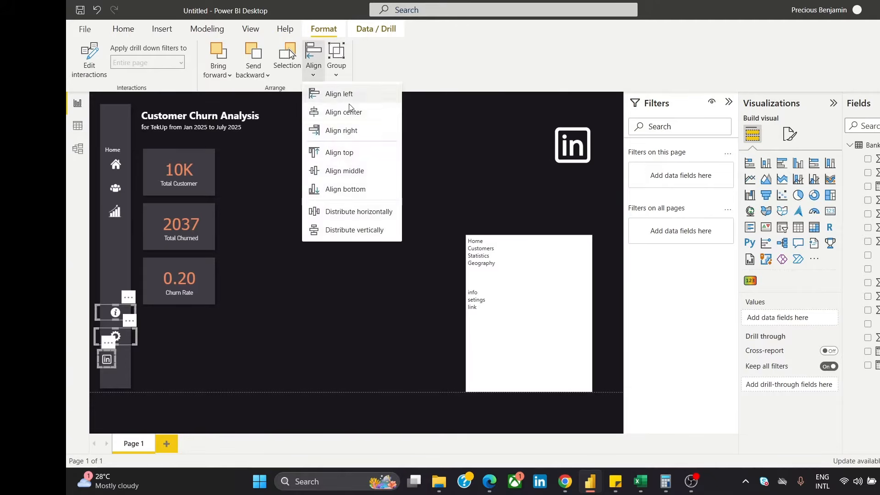
pyautogui.click(350, 108)
pyautogui.click(341, 219)
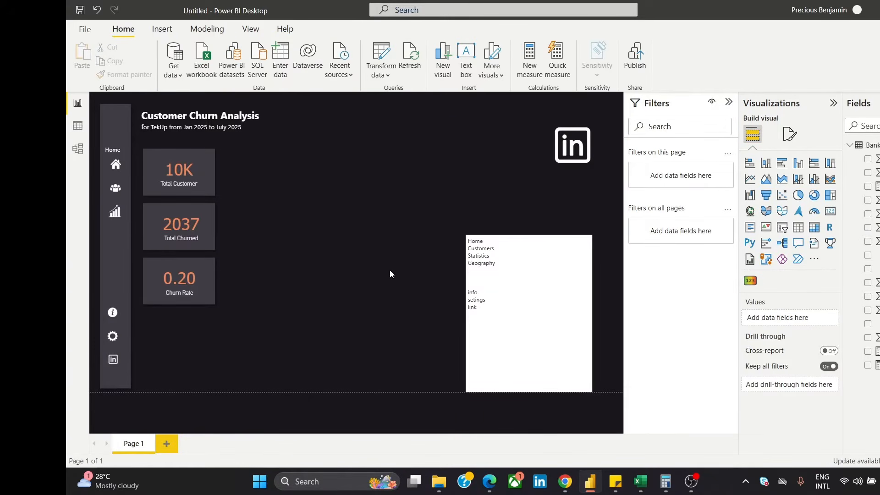
# Apply Align center to all six sidebar icons together: home, customers, statistics, info, settings and LinkedIn
pyautogui.click(116, 165)
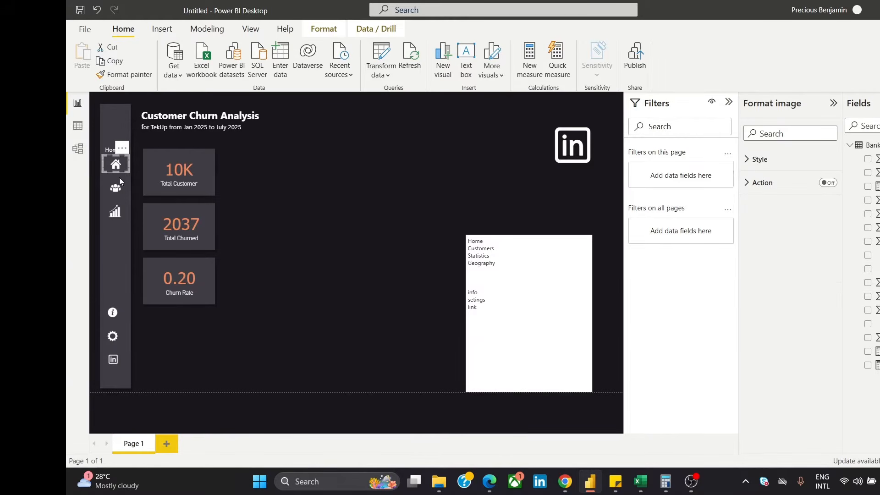
pyautogui.keyDown('ctrl'); pyautogui.click(117, 187); pyautogui.keyUp('ctrl')
pyautogui.keyDown('ctrl'); pyautogui.click(121, 218); pyautogui.keyUp('ctrl')
pyautogui.keyDown('ctrl'); pyautogui.click(119, 313); pyautogui.keyUp('ctrl')
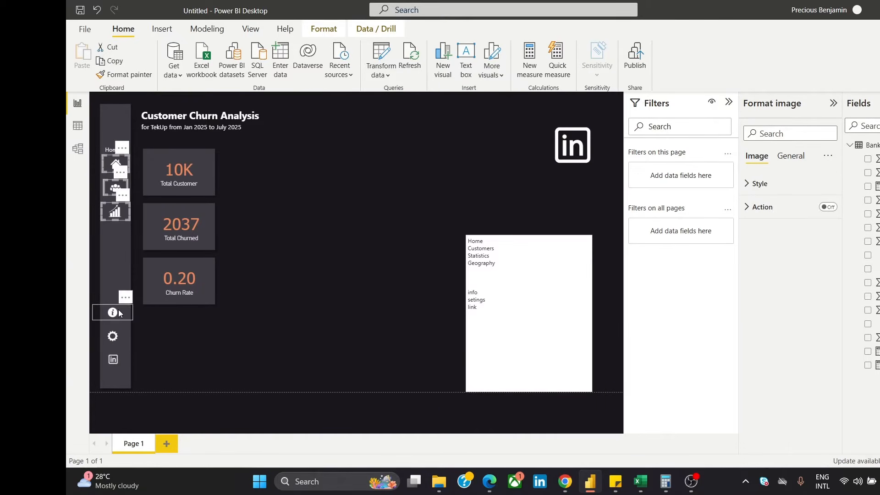
pyautogui.keyDown('ctrl'); pyautogui.click(120, 335); pyautogui.keyUp('ctrl')
pyautogui.keyDown('ctrl'); pyautogui.click(121, 358); pyautogui.keyUp('ctrl')
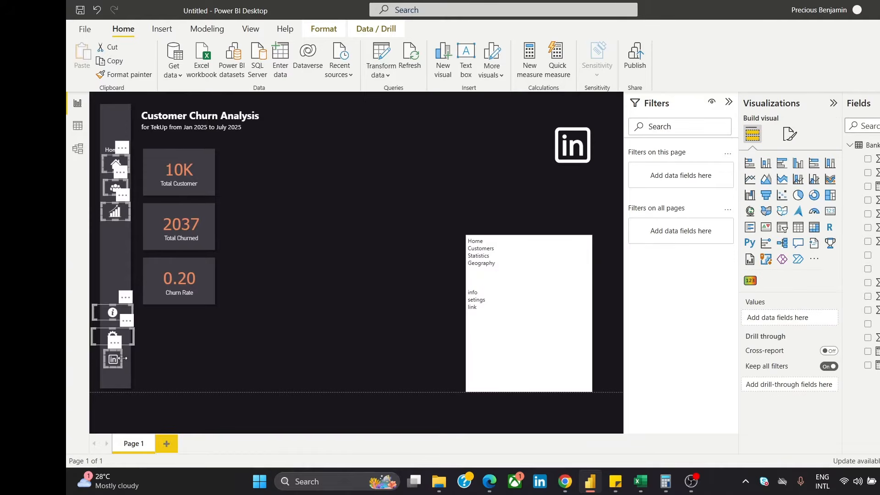
pyautogui.click(323, 29)
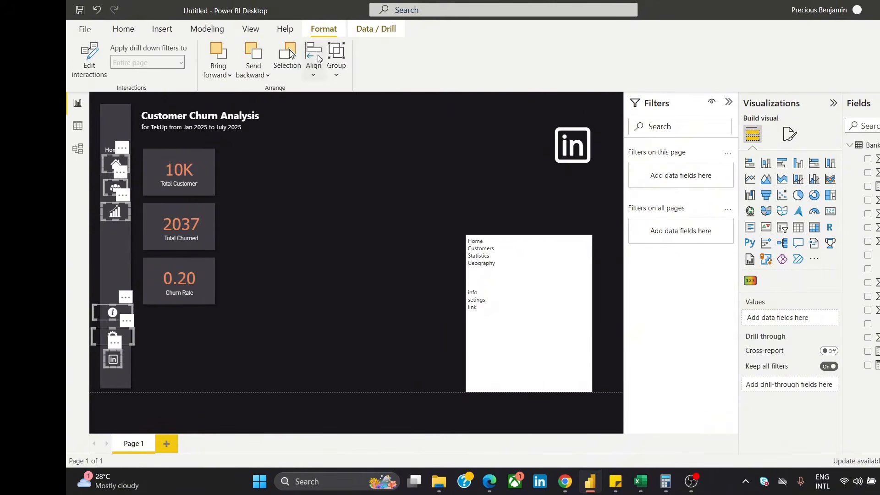
pyautogui.click(318, 54)
pyautogui.click(342, 109)
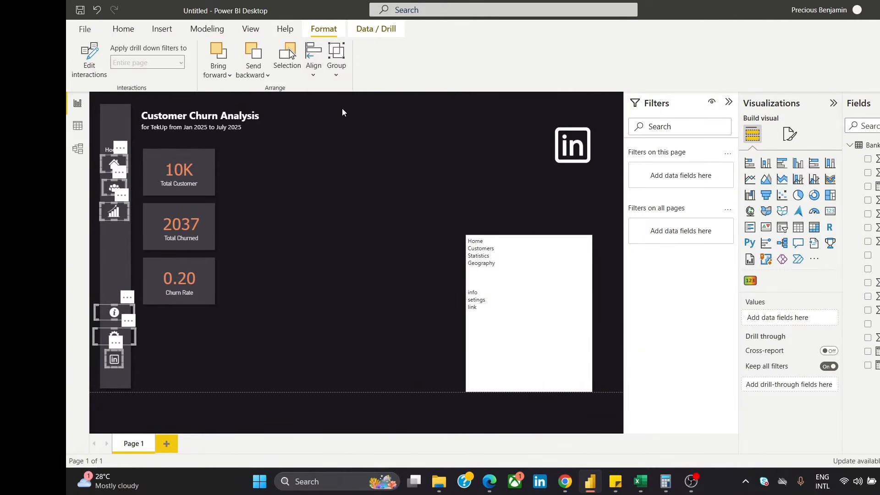
pyautogui.click(332, 159)
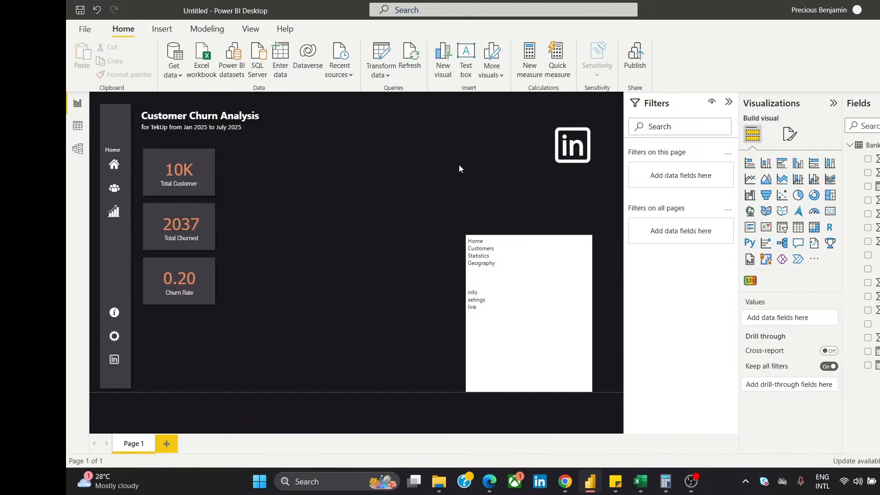
# Nudge the home, customers and statistics icons together slightly downward, away from the Home label
pyautogui.click(115, 164)
pyautogui.keyDown('ctrl'); pyautogui.click(113, 189); pyautogui.keyUp('ctrl')
pyautogui.keyDown('ctrl'); pyautogui.click(114, 212); pyautogui.keyUp('ctrl')
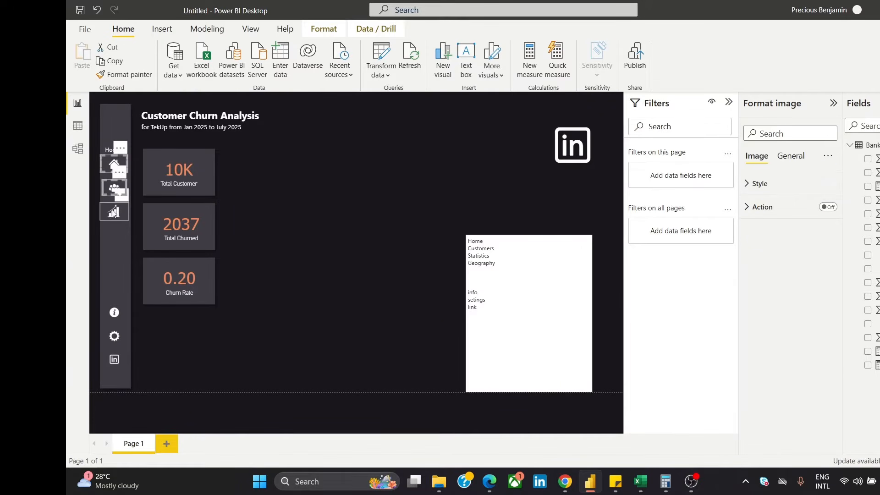
pyautogui.press('Down')
pyautogui.press('Down')
pyautogui.press('Down')
pyautogui.press('Down')
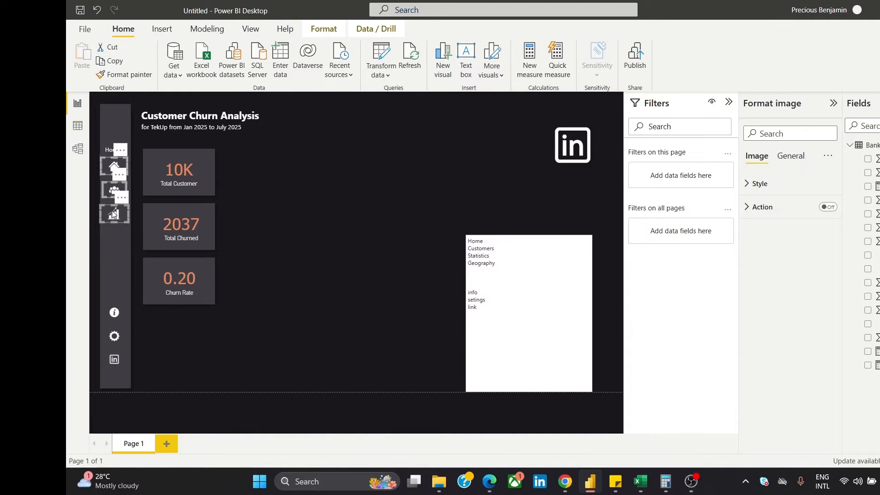
pyautogui.press('Down')
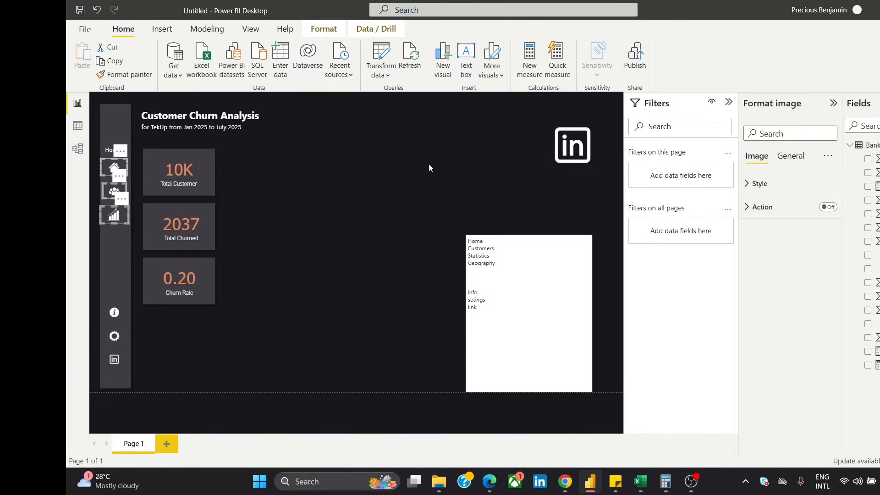
pyautogui.click(419, 173)
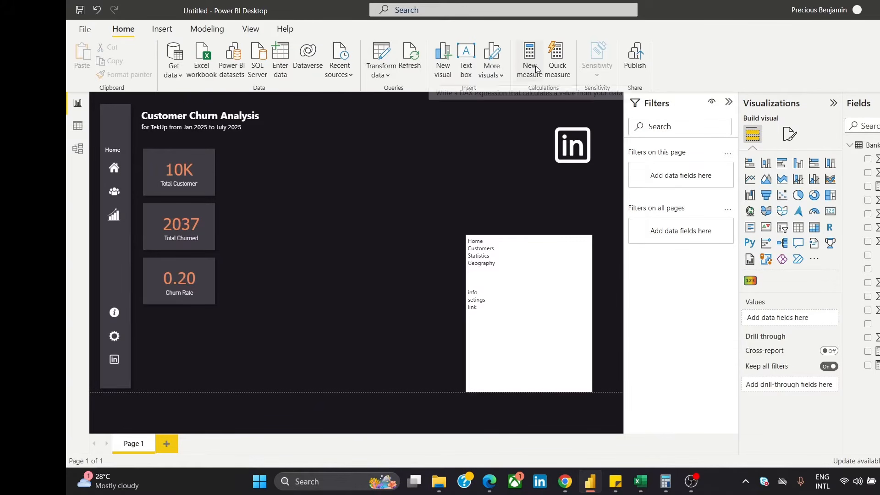
# Insert a rectangle shape and shrink it into a short, thin horizontal bar
pyautogui.click(161, 29)
pyautogui.click(487, 73)
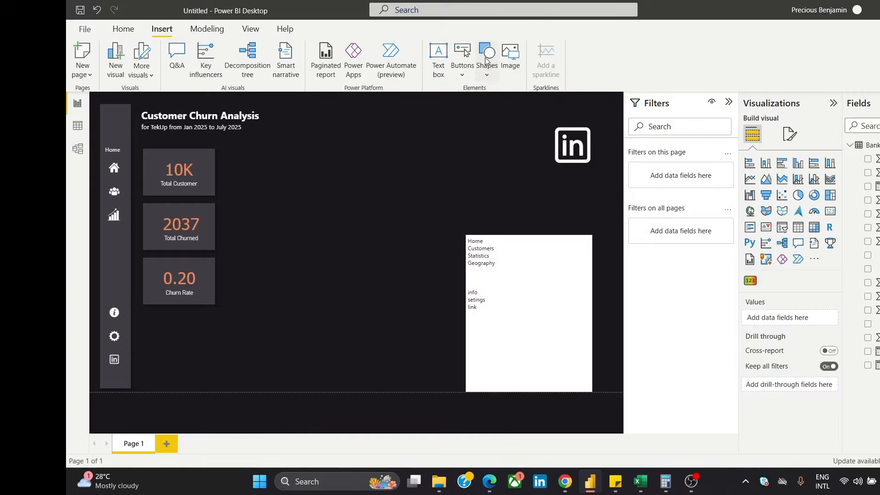
pyautogui.click(487, 111)
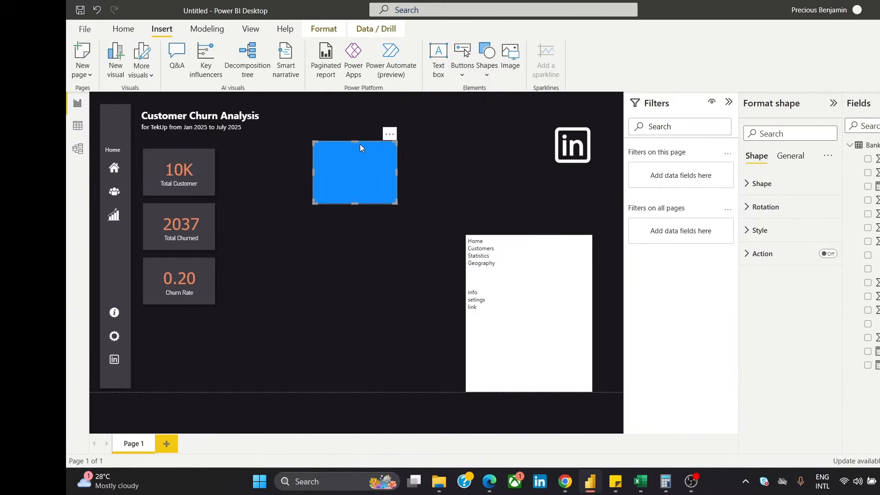
pyautogui.moveTo(360, 144); pyautogui.dragTo(281, 285)
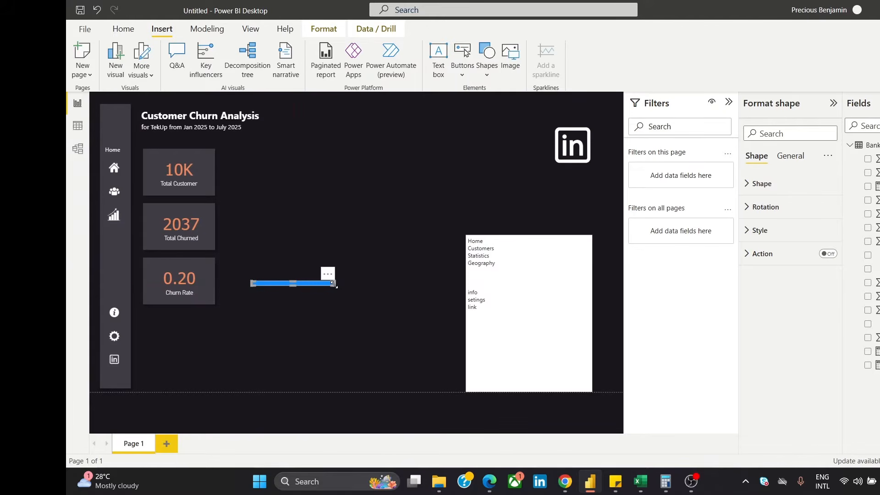
pyautogui.moveTo(334, 284); pyautogui.dragTo(296, 284)
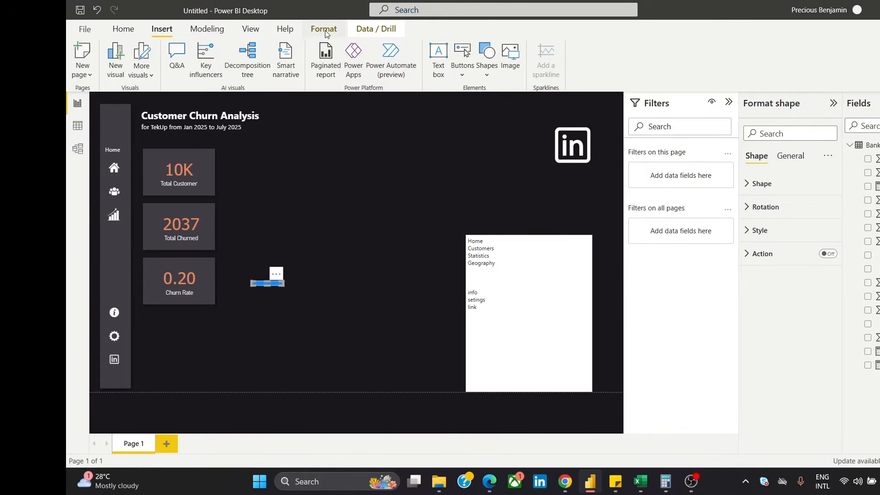
# Place the thin bar on the sidebar just above the info icon, narrowed to fit within the sidebar's width
pyautogui.click(788, 230)
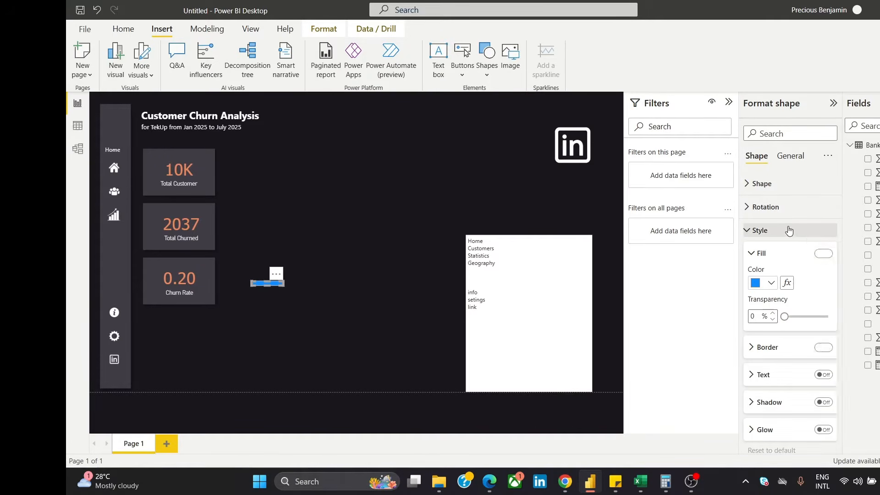
pyautogui.click(323, 275)
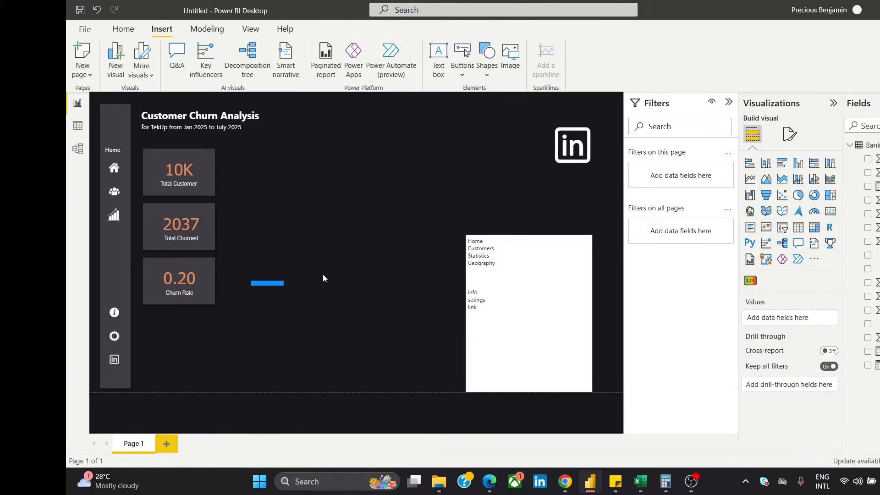
pyautogui.moveTo(266, 284); pyautogui.dragTo(120, 293)
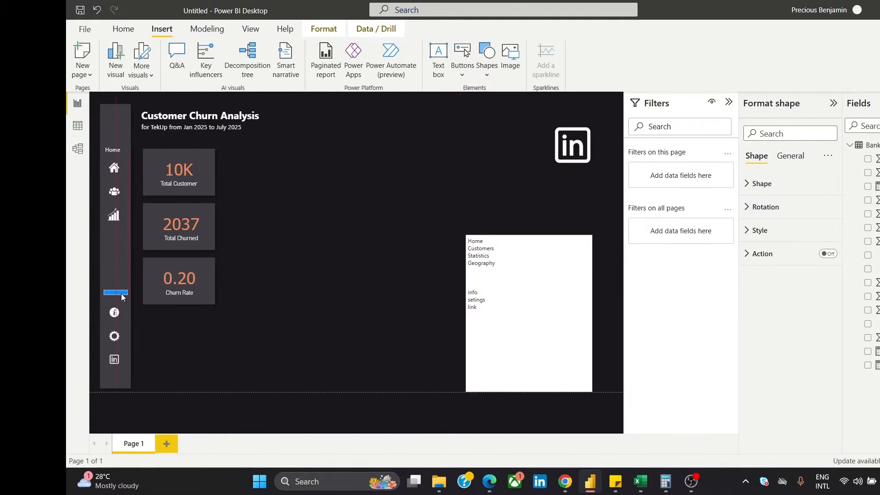
pyautogui.click(346, 219)
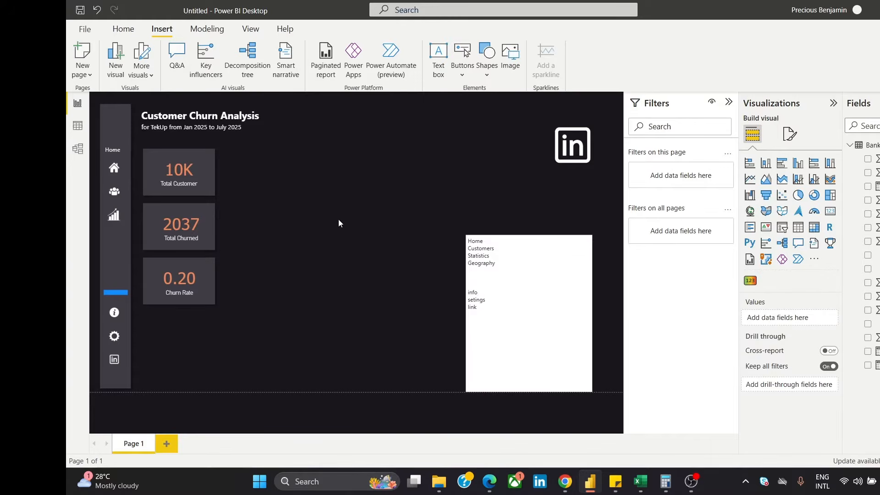
# Change the sidebar bar's fill to a medium gray from the recent colors
pyautogui.click(115, 293)
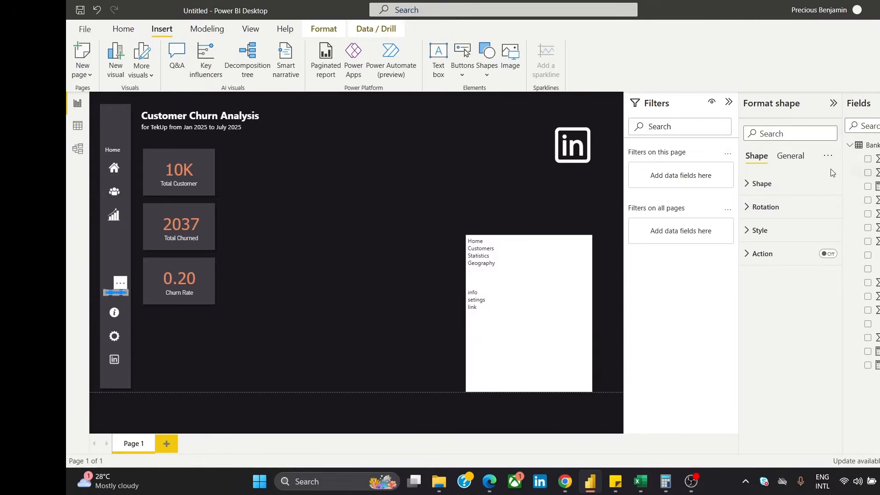
pyautogui.click(761, 184)
pyautogui.click(760, 184)
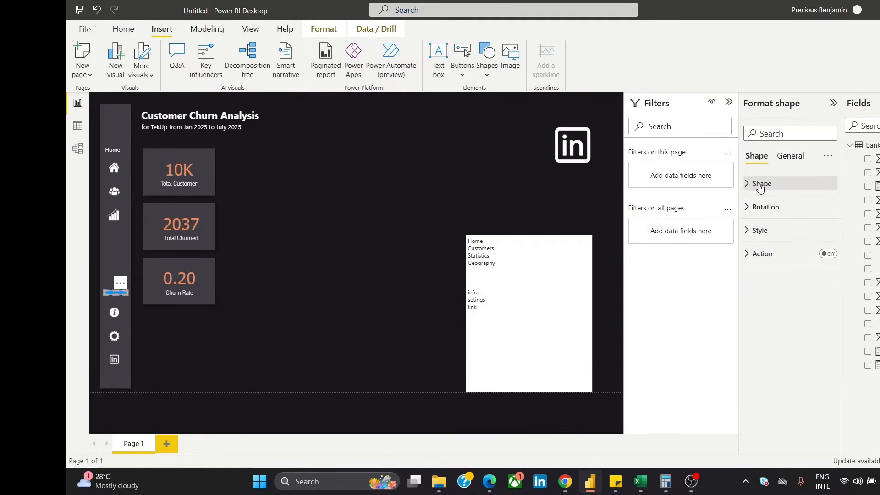
pyautogui.click(761, 211)
pyautogui.click(762, 210)
pyautogui.click(760, 230)
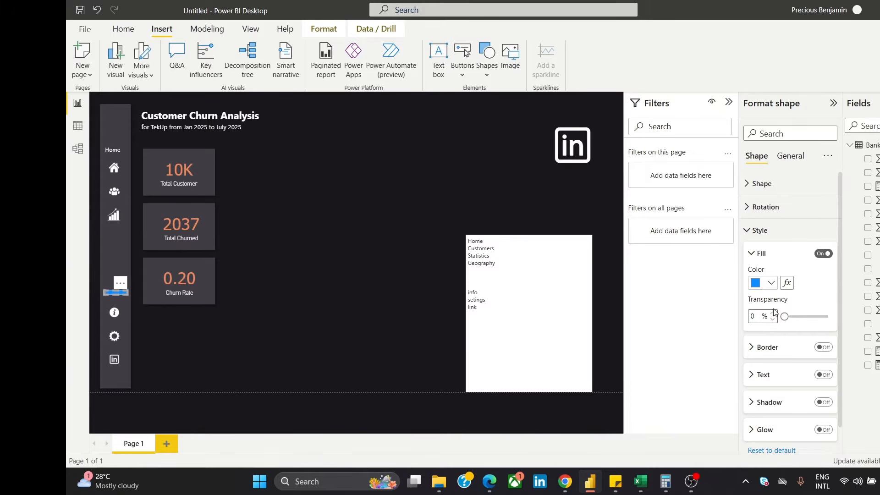
pyautogui.moveTo(785, 316)
pyautogui.mouseDown()
pyautogui.moveTo(829, 317)
pyautogui.moveTo(777, 319)
pyautogui.mouseUp()
pyautogui.click(756, 284)
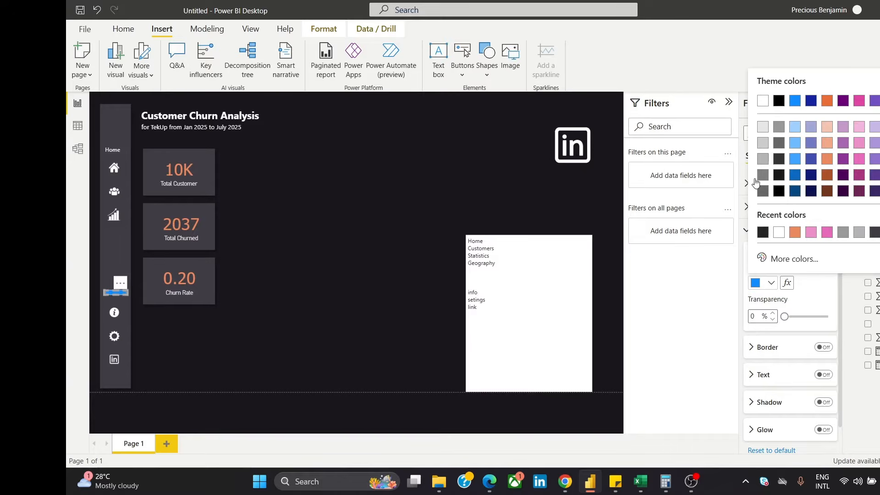
pyautogui.click(762, 129)
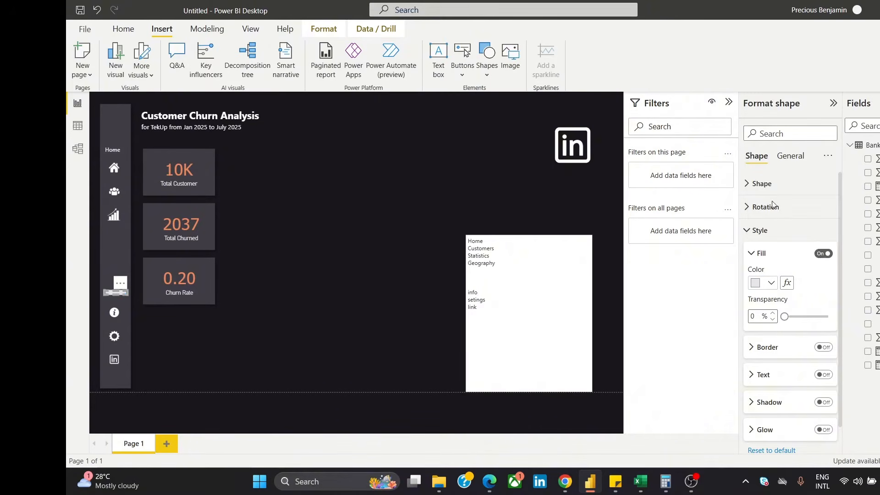
pyautogui.click(756, 283)
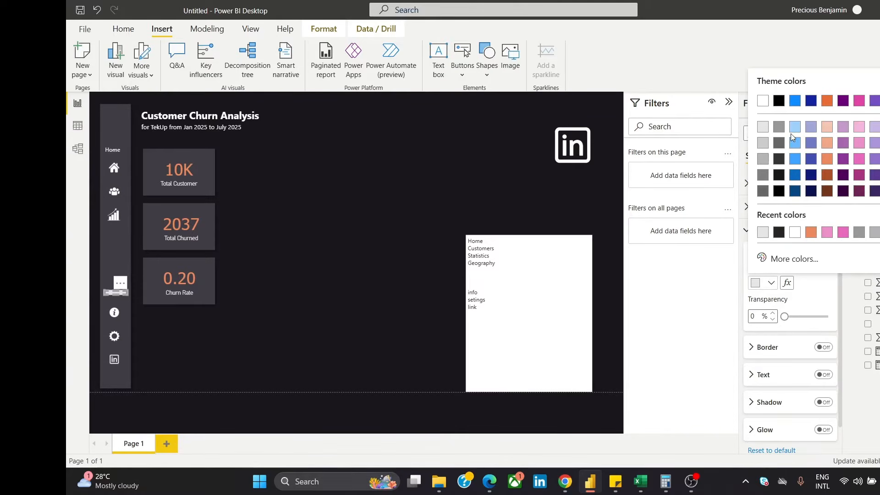
pyautogui.click(871, 236)
pyautogui.doubleClick(392, 239)
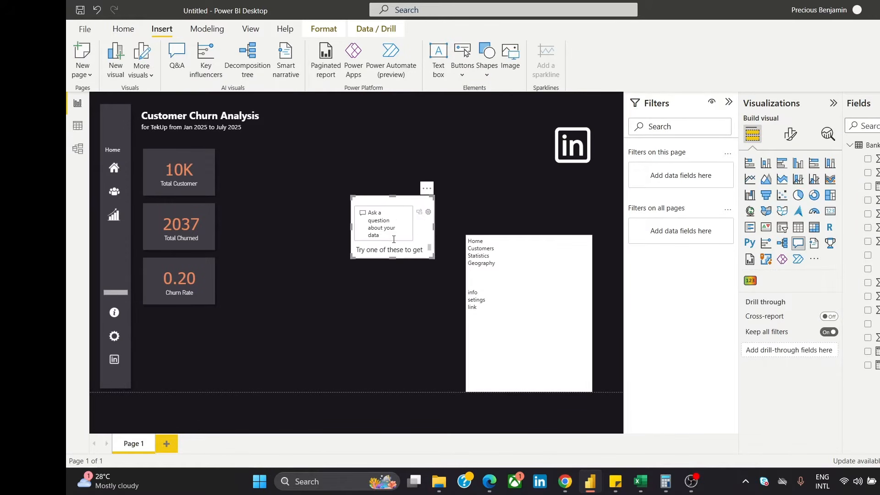
pyautogui.click(329, 186)
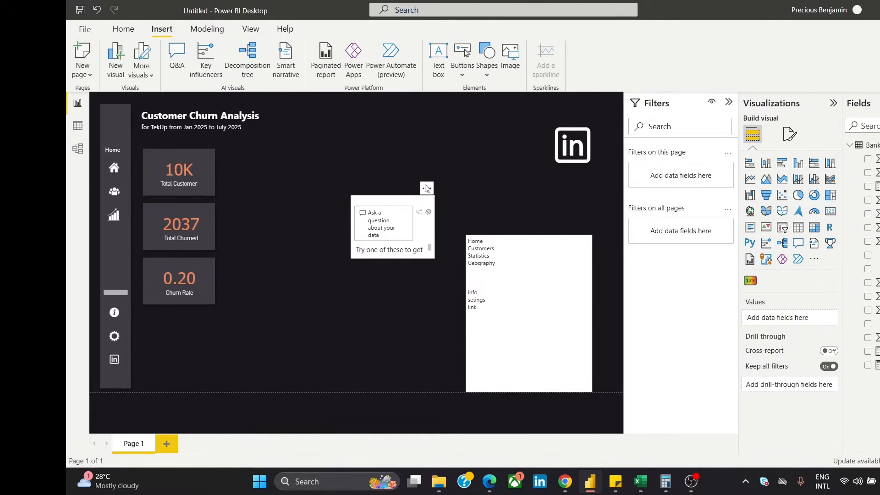
pyautogui.click(427, 188)
pyautogui.click(456, 201)
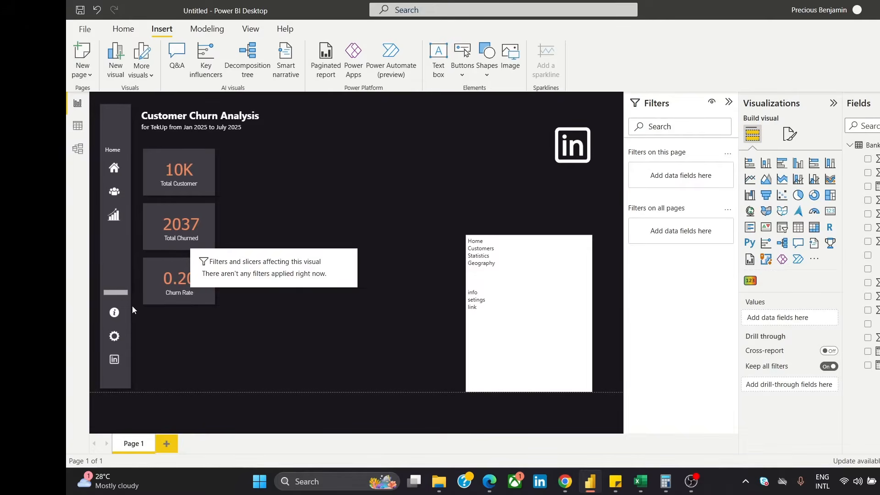
# Fade the gray divider bar on the sidebar by raising its fill transparency in stages through 31%, 50% and 78% to 85%
pyautogui.click(120, 294)
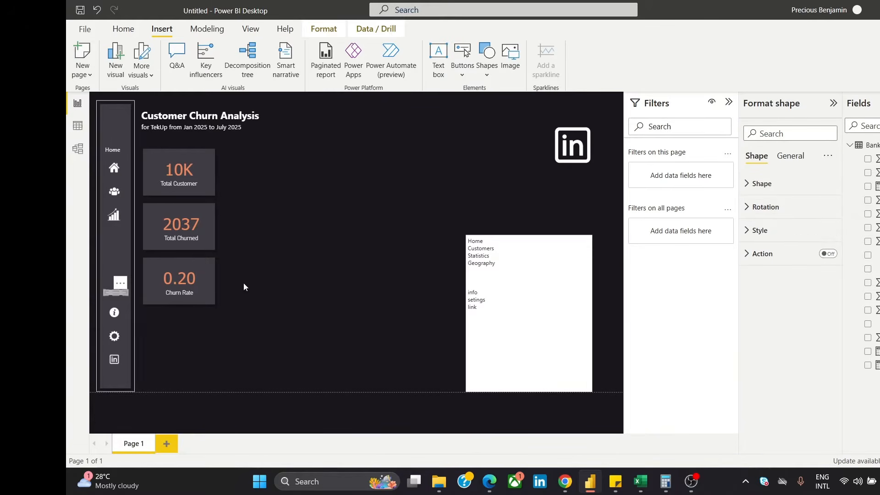
pyautogui.click(760, 230)
pyautogui.moveTo(784, 316); pyautogui.dragTo(806, 319)
pyautogui.click(441, 194)
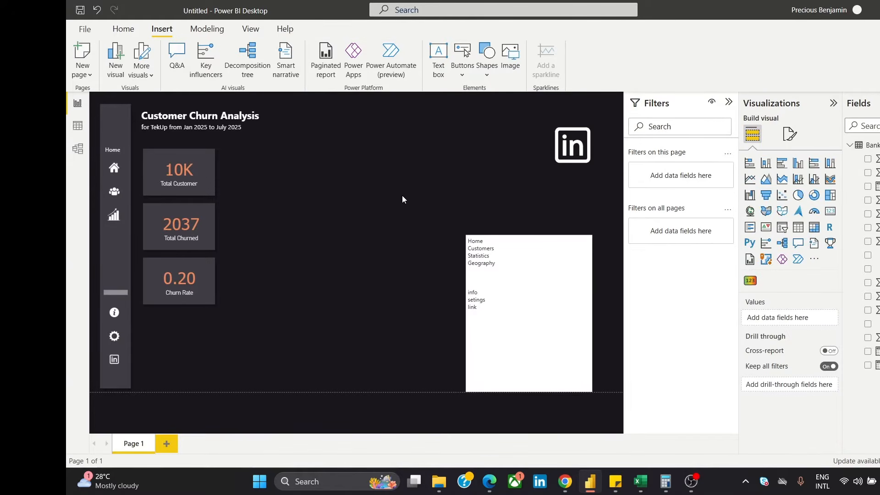
pyautogui.click(114, 292)
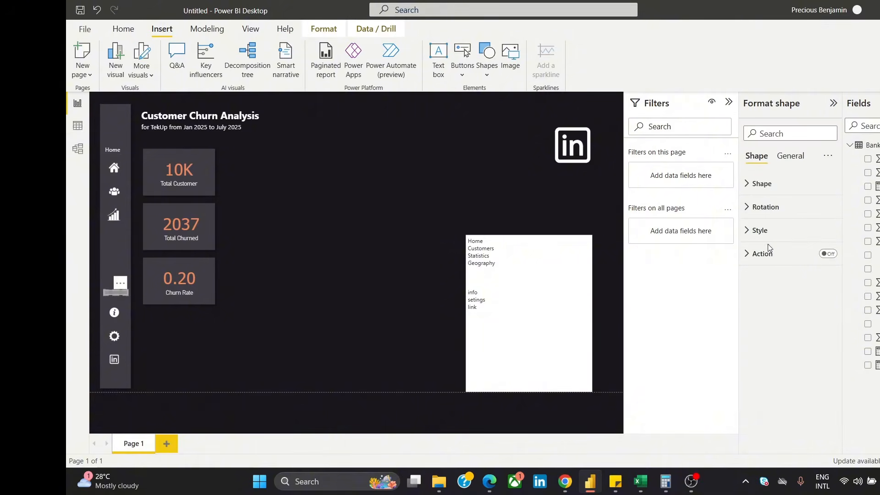
pyautogui.click(771, 235)
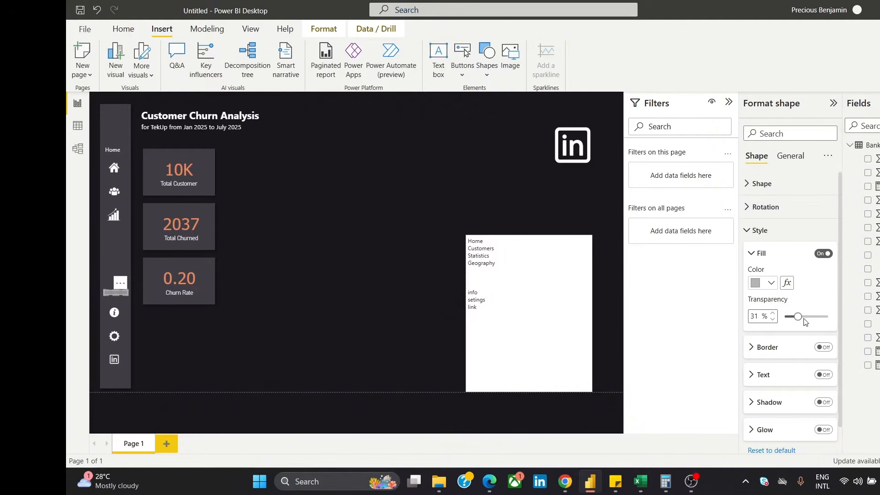
pyautogui.moveTo(798, 317)
pyautogui.mouseDown()
pyautogui.moveTo(816, 320)
pyautogui.moveTo(805, 321)
pyautogui.mouseUp()
pyautogui.click(370, 175)
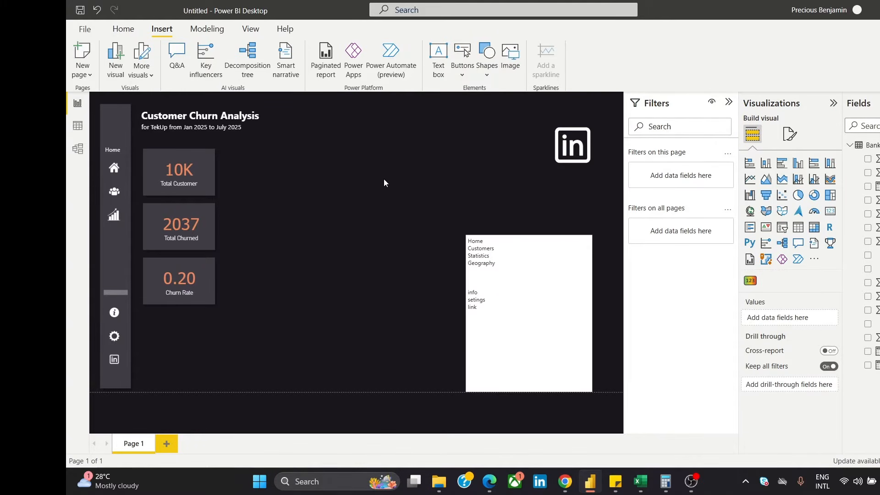
pyautogui.click(123, 291)
pyautogui.click(758, 230)
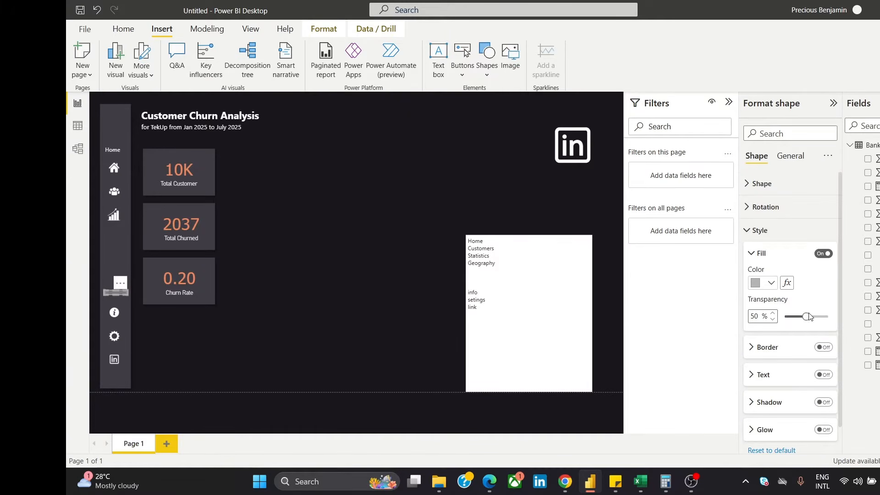
pyautogui.moveTo(809, 316); pyautogui.dragTo(818, 319)
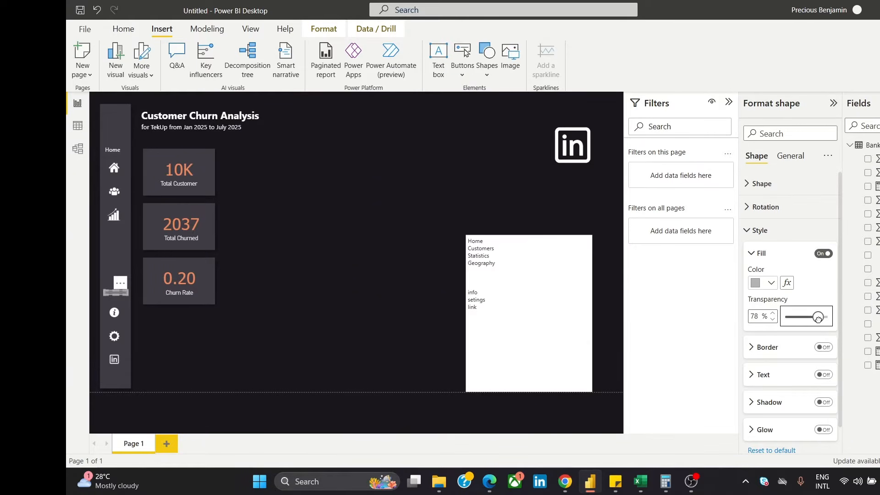
pyautogui.click(360, 171)
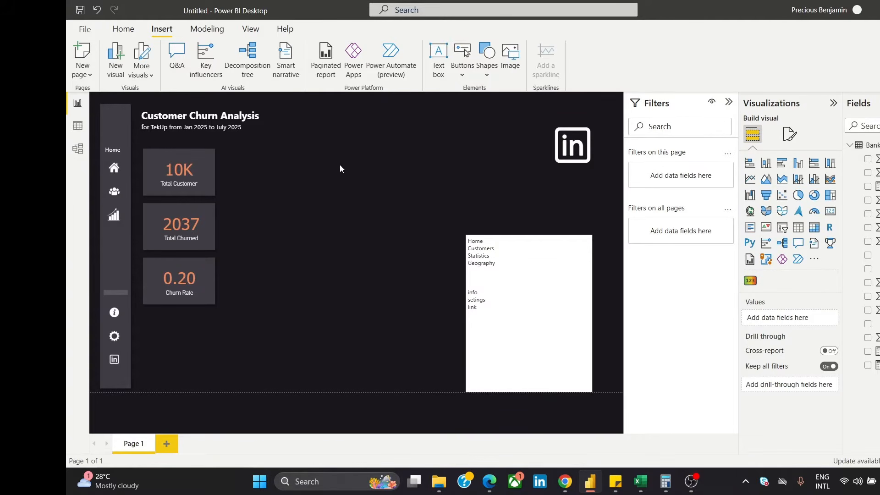
pyautogui.click(115, 293)
pyautogui.click(759, 230)
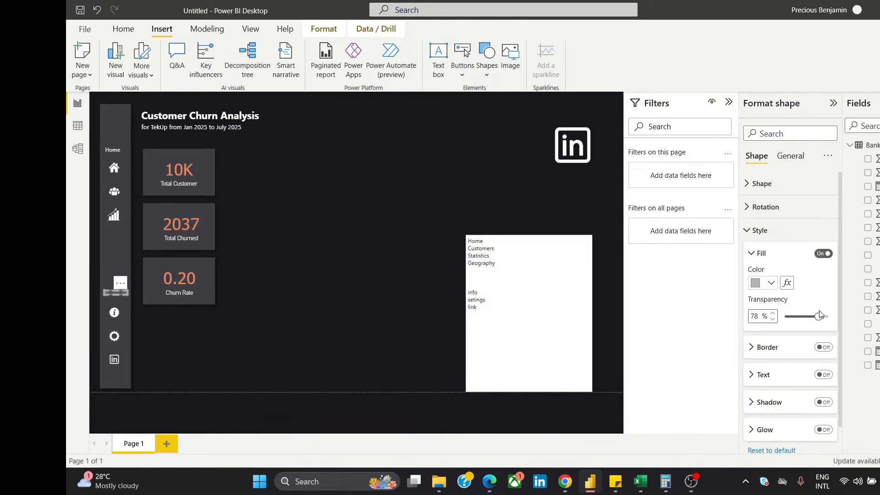
pyautogui.moveTo(817, 317); pyautogui.dragTo(821, 322)
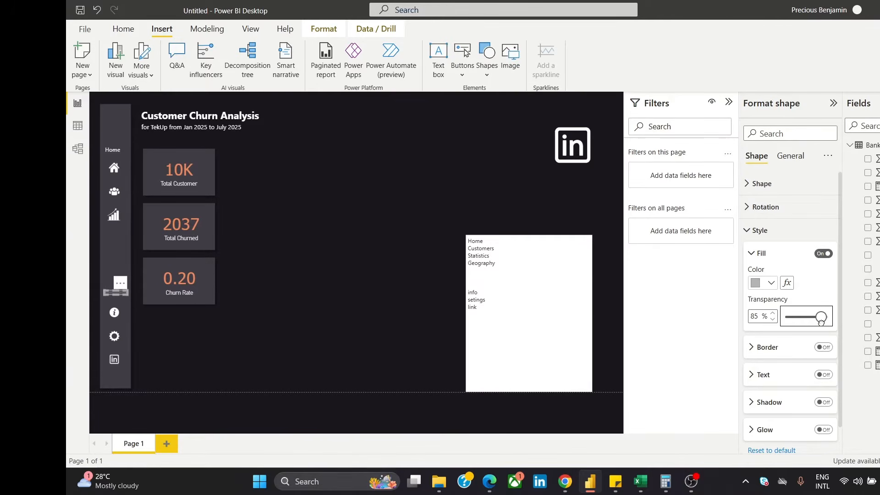
pyautogui.click(278, 191)
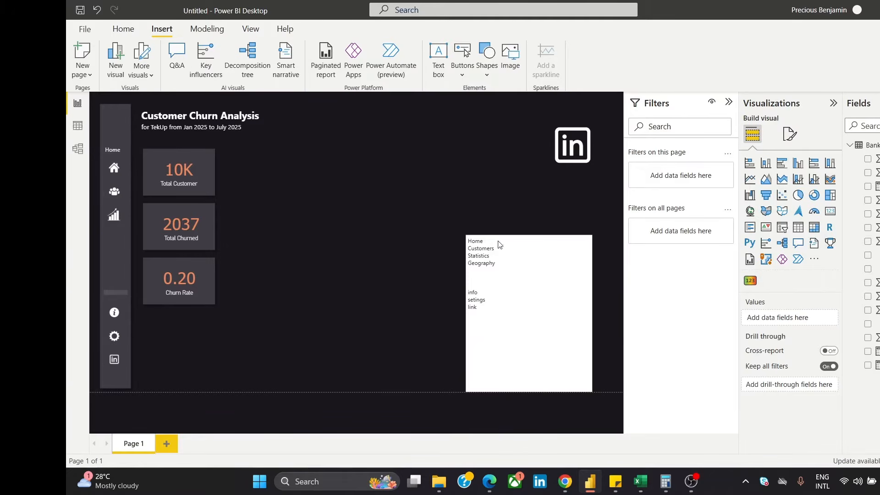
# Remove the white notes text box and the large spare LinkedIn image from the report page
pyautogui.click(571, 251)
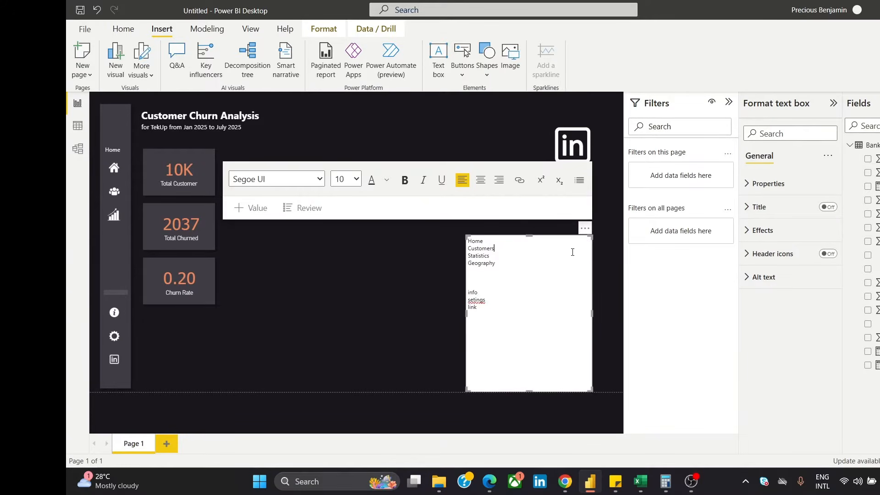
pyautogui.click(585, 227)
pyautogui.click(605, 238)
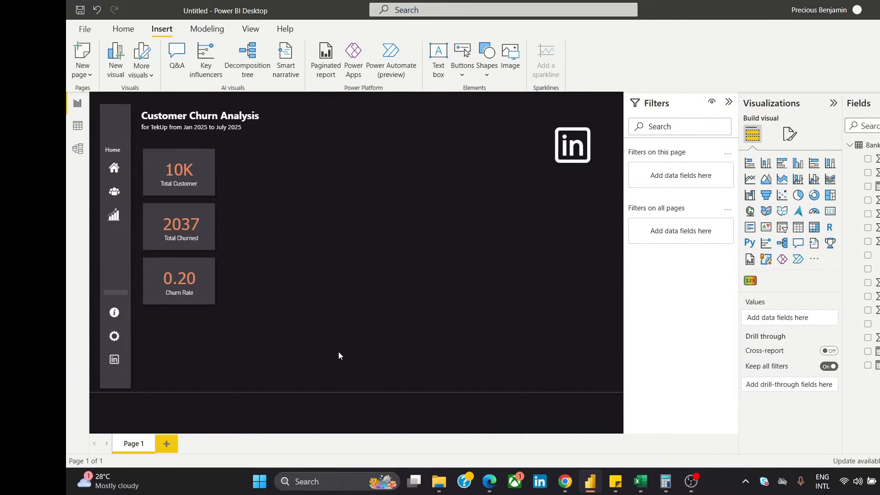
pyautogui.click(600, 137)
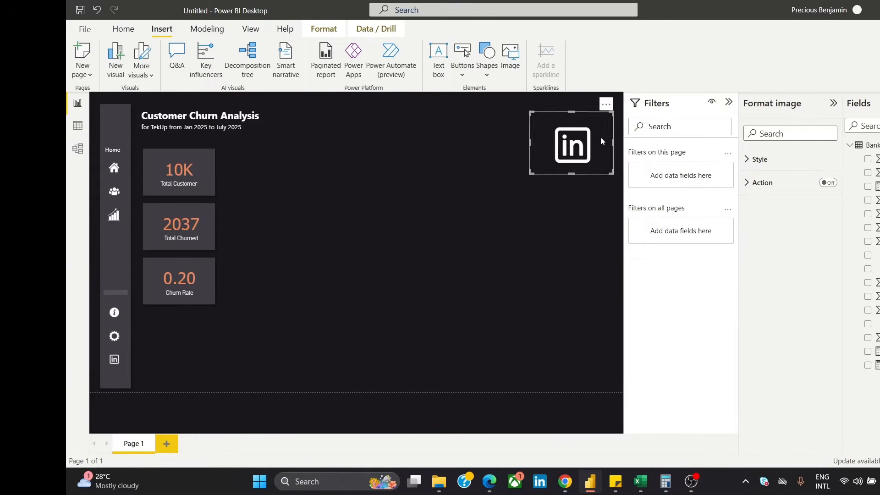
pyautogui.click(606, 105)
pyautogui.click(637, 118)
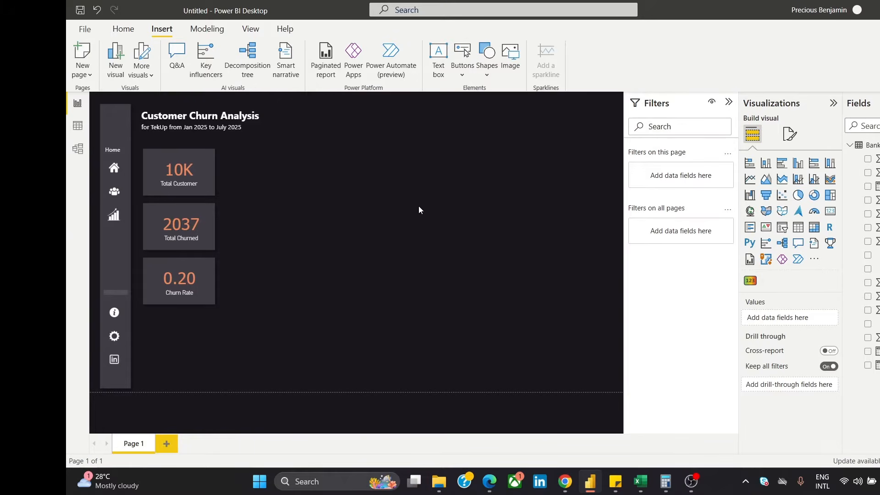
# Insert a rectangle shape, enlarge it into a wide panel and place it beside the KPI cards
pyautogui.click(487, 57)
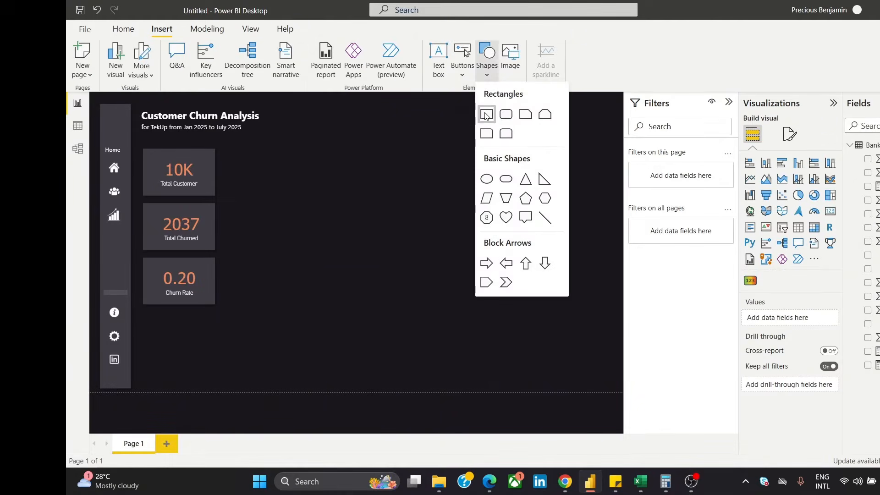
pyautogui.click(487, 115)
pyautogui.moveTo(390, 181); pyautogui.dragTo(474, 170)
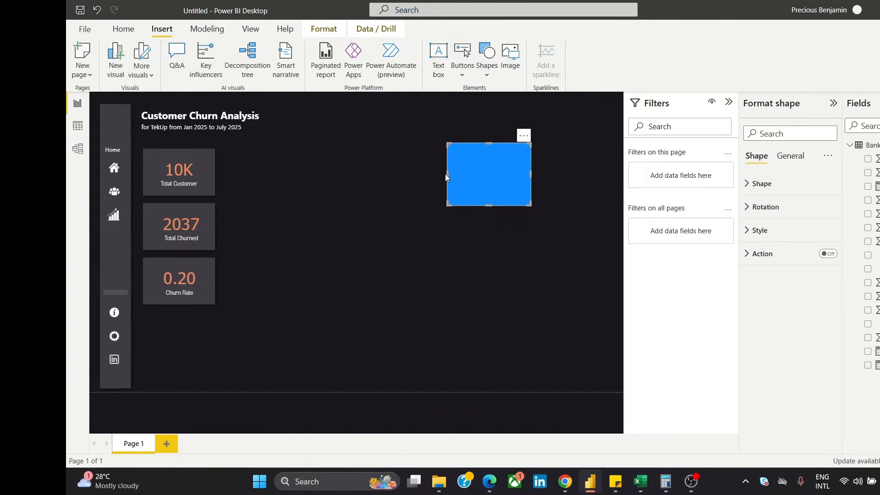
pyautogui.moveTo(447, 176); pyautogui.dragTo(283, 200)
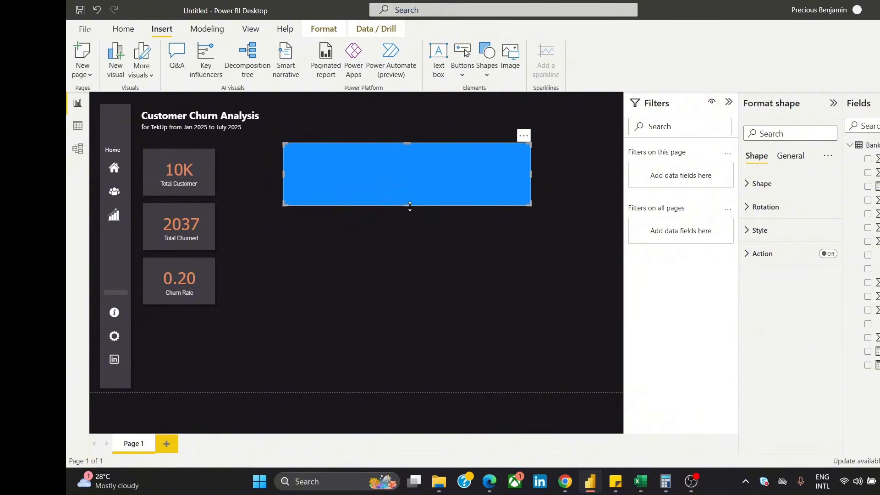
pyautogui.moveTo(407, 206); pyautogui.dragTo(409, 279)
pyautogui.moveTo(437, 221); pyautogui.dragTo(400, 226)
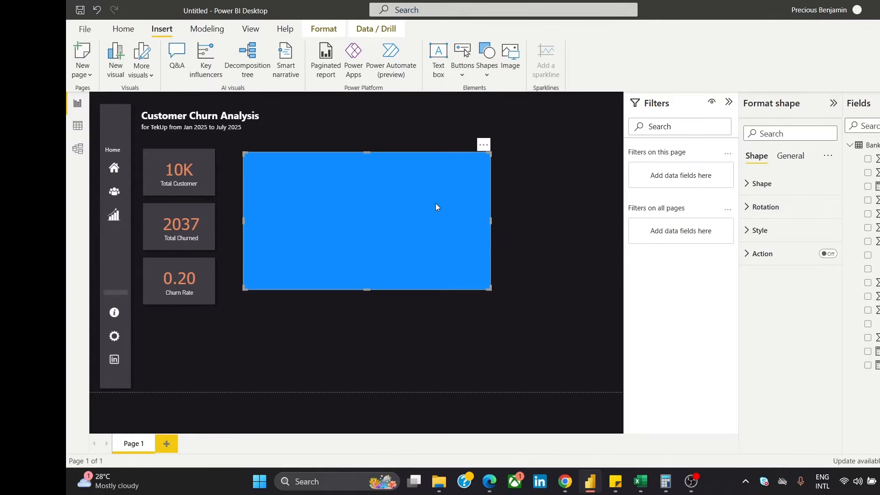
pyautogui.click(773, 237)
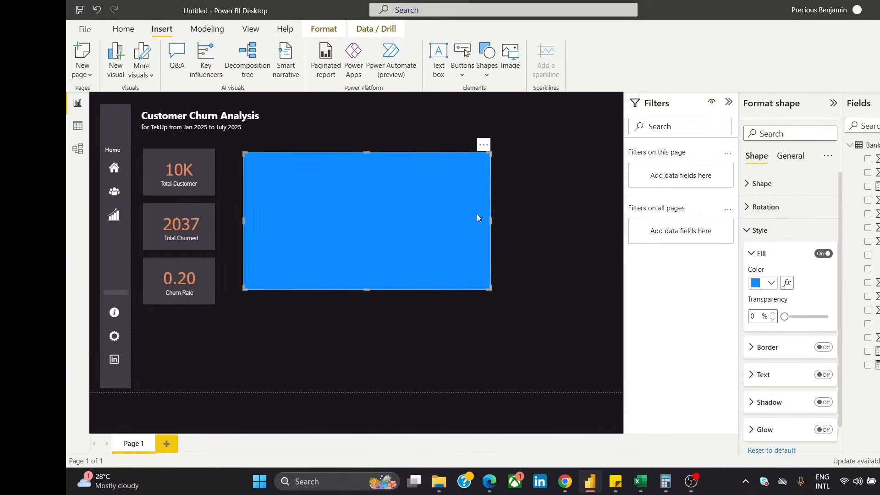
pyautogui.click(521, 183)
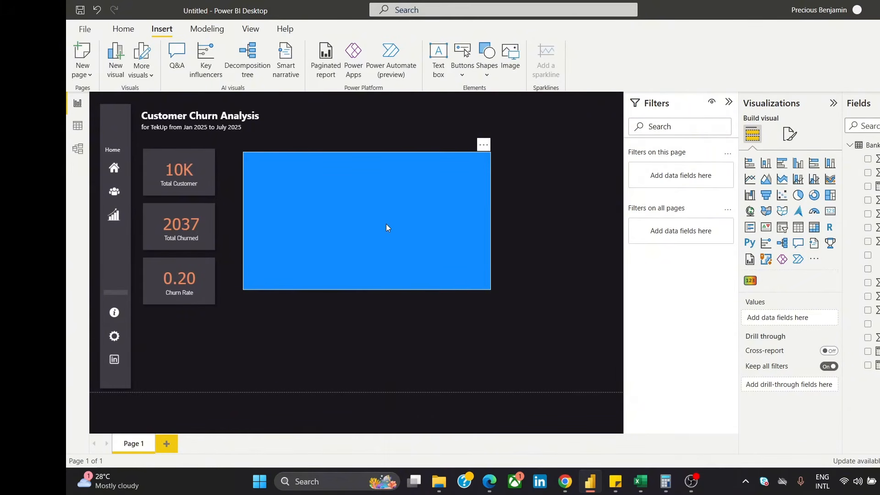
# Align the blue panel with the KPI cards' top and bottom edges and narrow it to a nearly square shape
pyautogui.moveTo(384, 224); pyautogui.dragTo(381, 226)
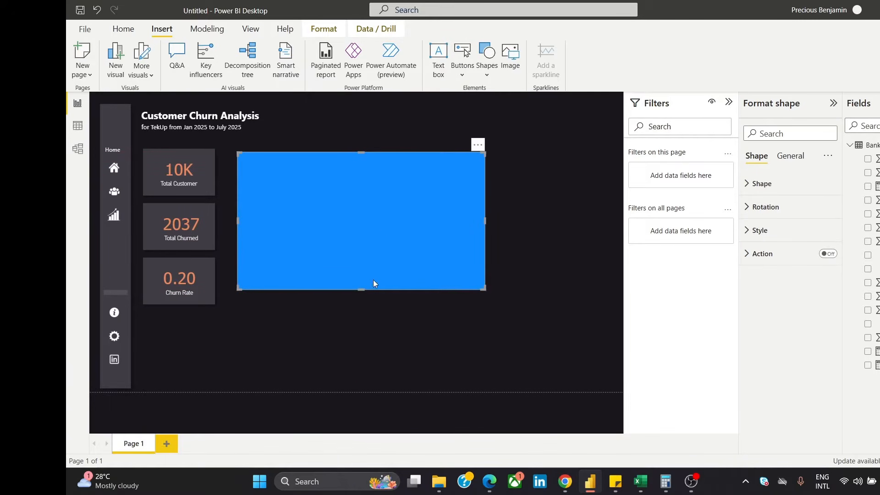
pyautogui.moveTo(361, 289); pyautogui.dragTo(386, 301)
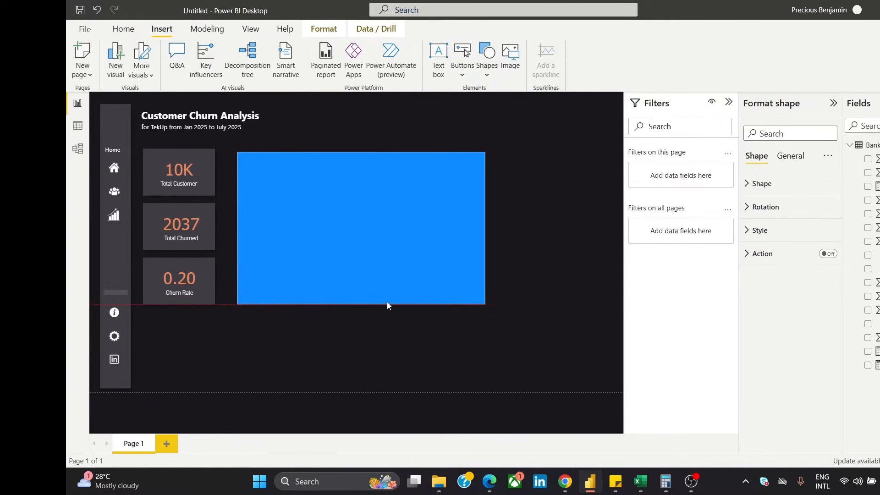
pyautogui.moveTo(359, 228); pyautogui.dragTo(358, 221)
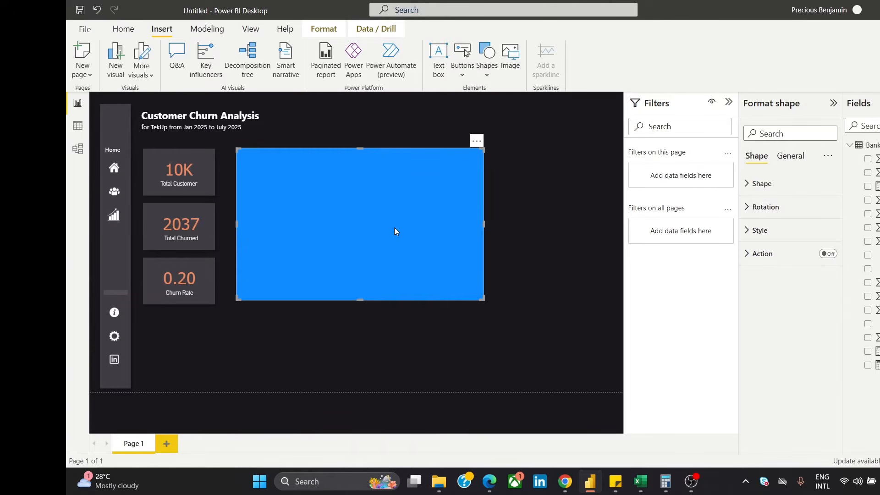
pyautogui.moveTo(394, 227)
pyautogui.mouseDown()
pyautogui.moveTo(492, 218)
pyautogui.moveTo(472, 233)
pyautogui.moveTo(391, 224)
pyautogui.moveTo(393, 235)
pyautogui.moveTo(392, 226)
pyautogui.mouseUp()
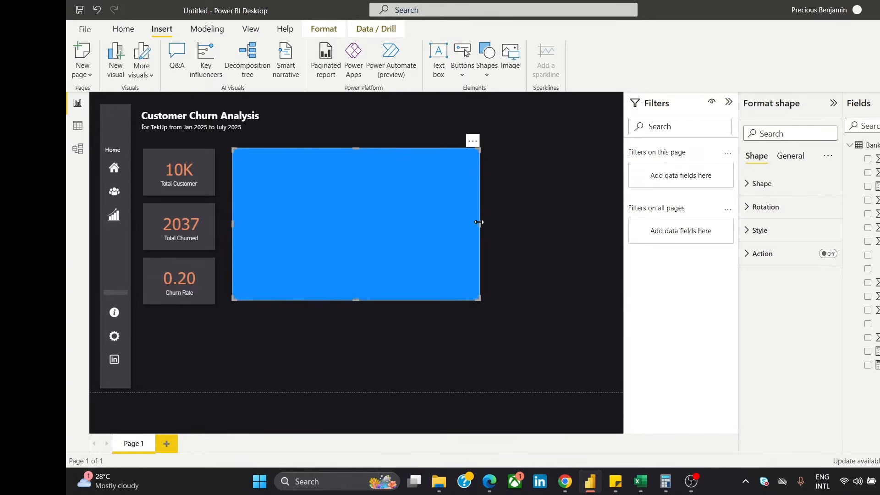
pyautogui.moveTo(479, 222); pyautogui.dragTo(385, 219)
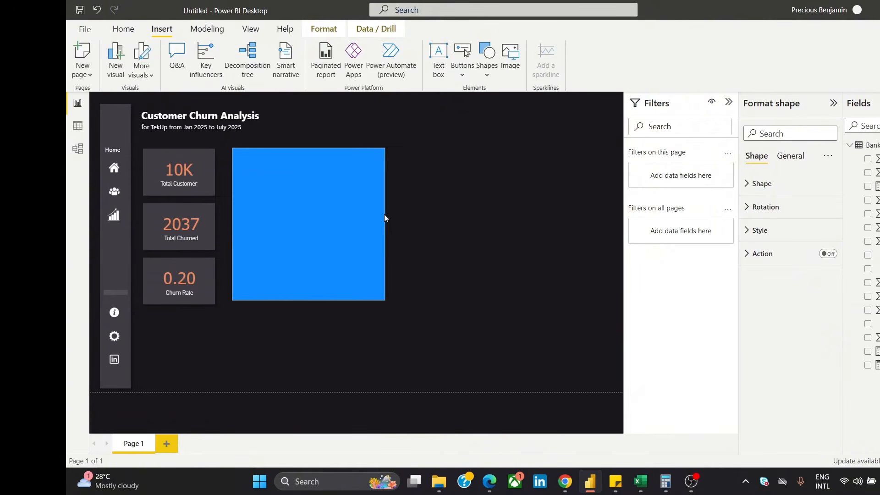
pyautogui.moveTo(310, 297)
pyautogui.mouseDown()
pyautogui.moveTo(316, 250)
pyautogui.moveTo(320, 303)
pyautogui.mouseUp()
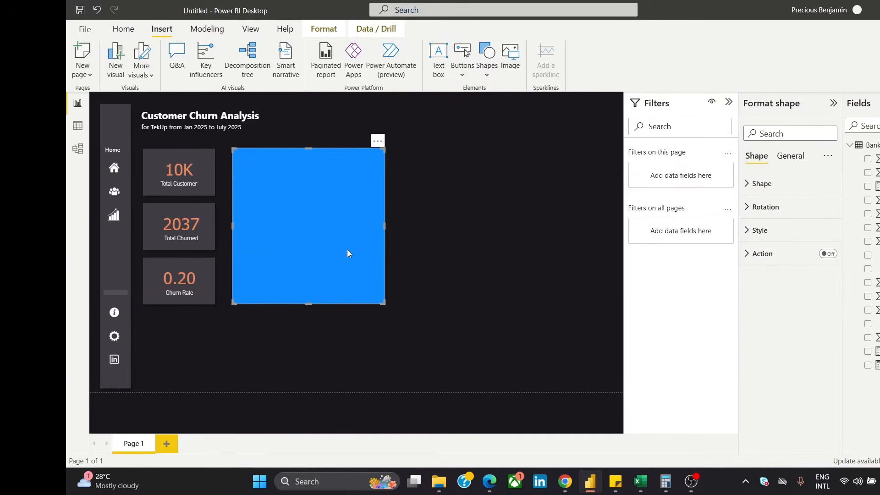
# Duplicate the blue panel twice, leaving one copy on the page's right side and aligning the other with the original's lower part
pyautogui.moveTo(349, 250); pyautogui.dragTo(297, 391)
pyautogui.hotkey('ctrl', 'v')
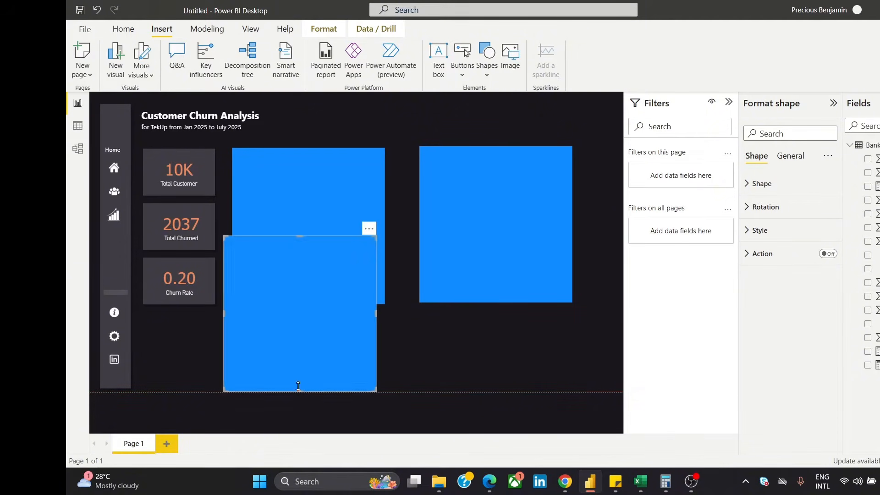
pyautogui.moveTo(347, 299); pyautogui.dragTo(354, 306)
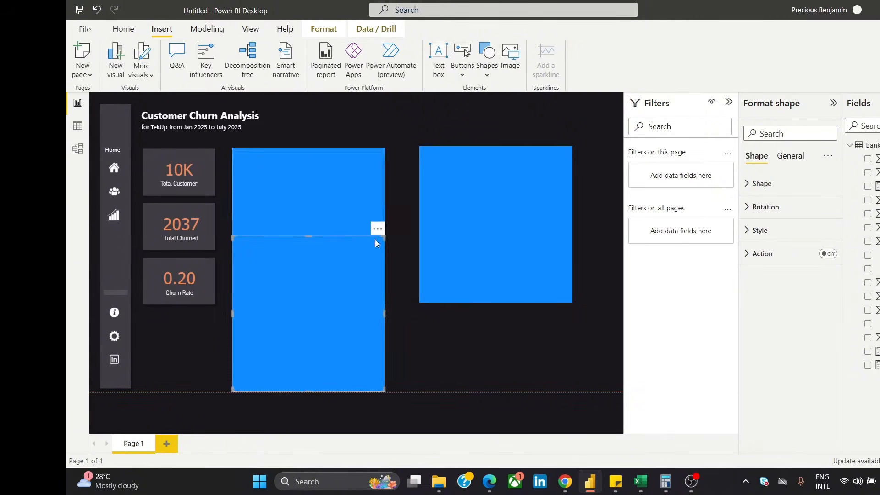
pyautogui.click(323, 196)
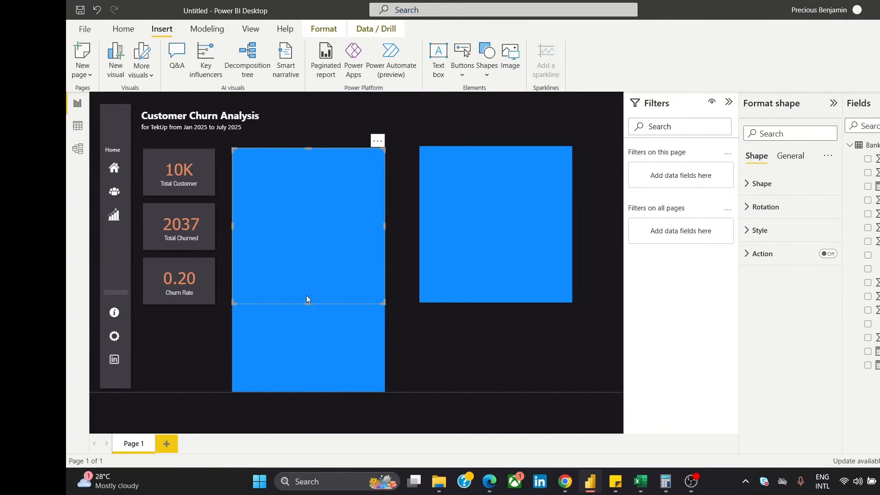
pyautogui.click(294, 345)
pyautogui.moveTo(311, 234); pyautogui.dragTo(312, 247)
pyautogui.hotkey('ctrl', 'z')
pyautogui.click(401, 326)
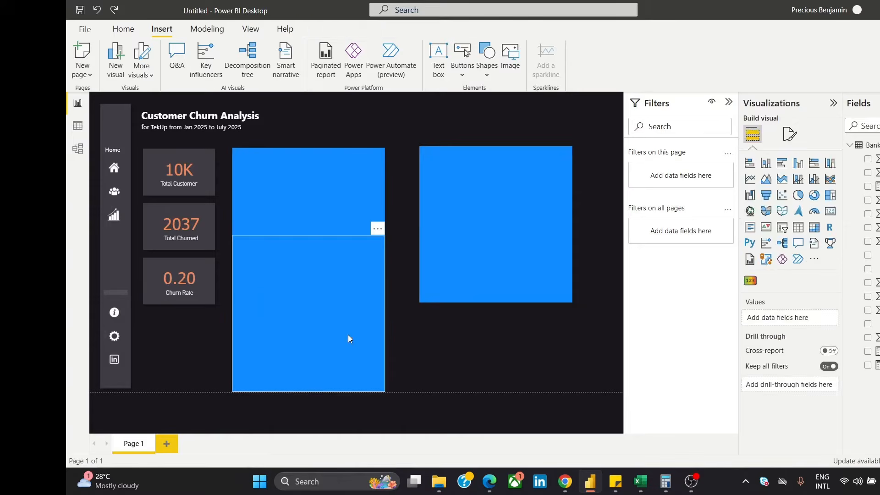
# Shorten the two overlapping blue panels and stack them with a small gap, the lower one ending near the sidebar's bottom edge
pyautogui.click(316, 277)
pyautogui.moveTo(306, 237); pyautogui.dragTo(321, 272)
pyautogui.click(320, 268)
pyautogui.moveTo(312, 330); pyautogui.dragTo(314, 300)
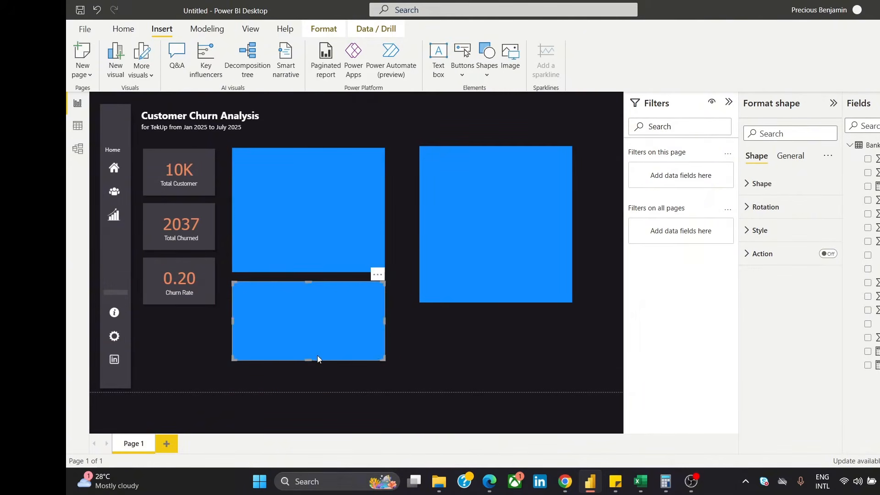
pyautogui.moveTo(317, 360); pyautogui.dragTo(318, 380)
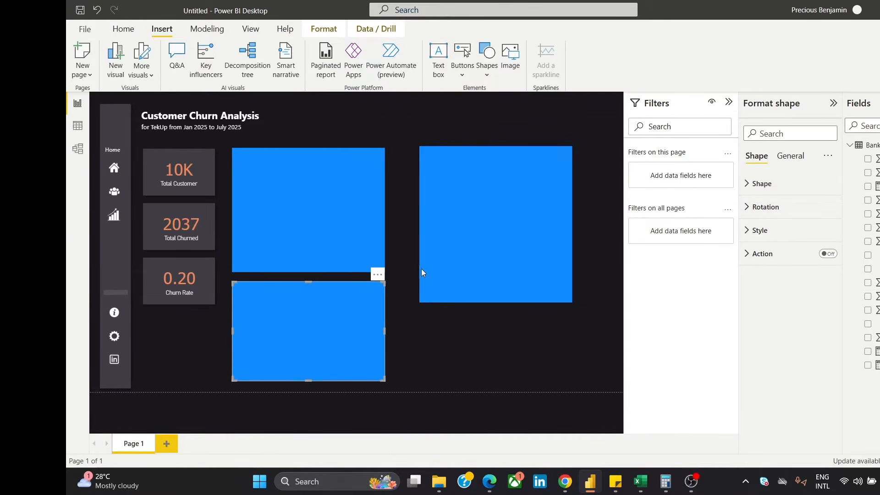
# Stretch the right-hand blue panel down to the lower panel's bottom edge and place it near the page's right side, tops aligned
pyautogui.moveTo(422, 269); pyautogui.dragTo(439, 227)
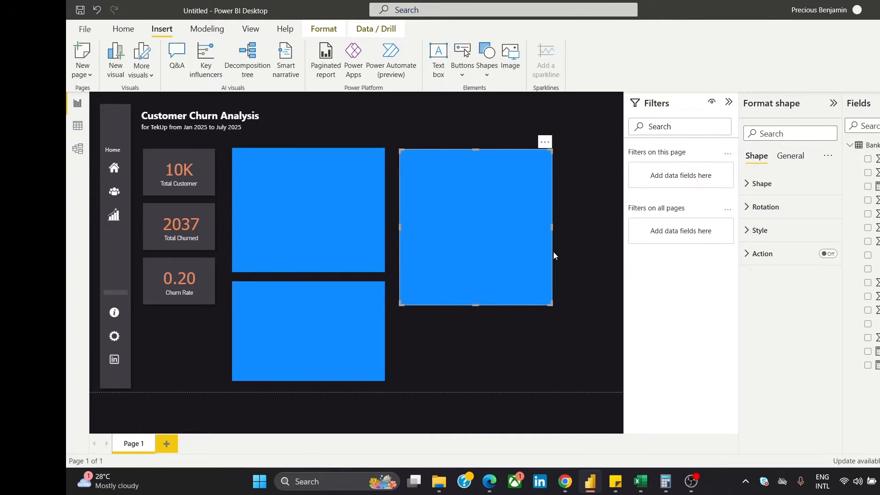
pyautogui.moveTo(475, 306); pyautogui.dragTo(476, 379)
pyautogui.moveTo(501, 275); pyautogui.dragTo(549, 277)
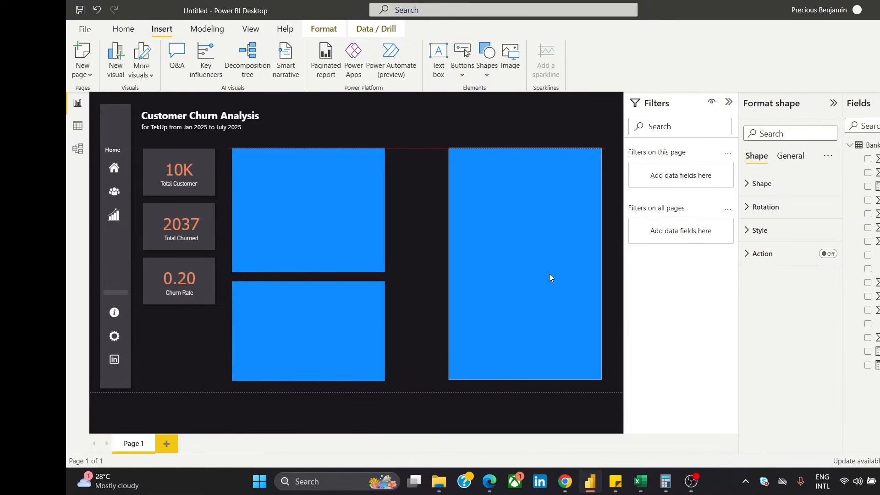
# Move the tall blue panel closer to the page's right edge and widen both stacked panels, leaving a narrow gap beside it
pyautogui.moveTo(549, 274); pyautogui.dragTo(549, 274)
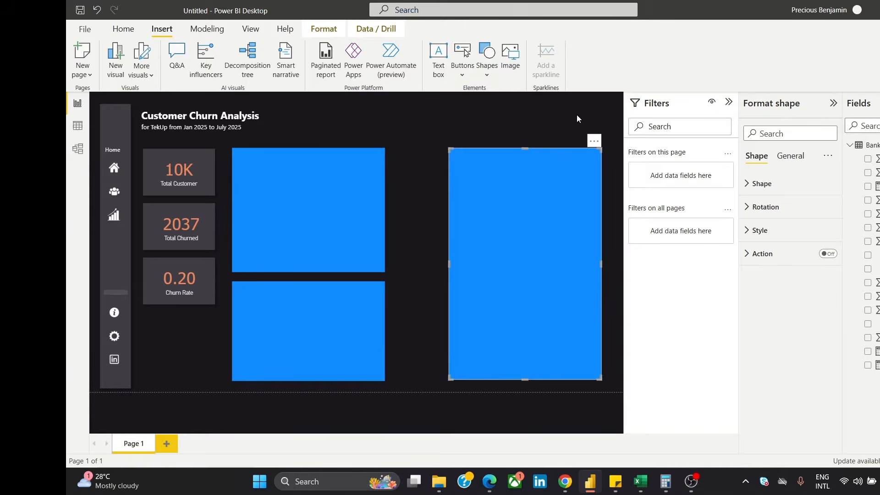
pyautogui.moveTo(549, 219); pyautogui.dragTo(565, 222)
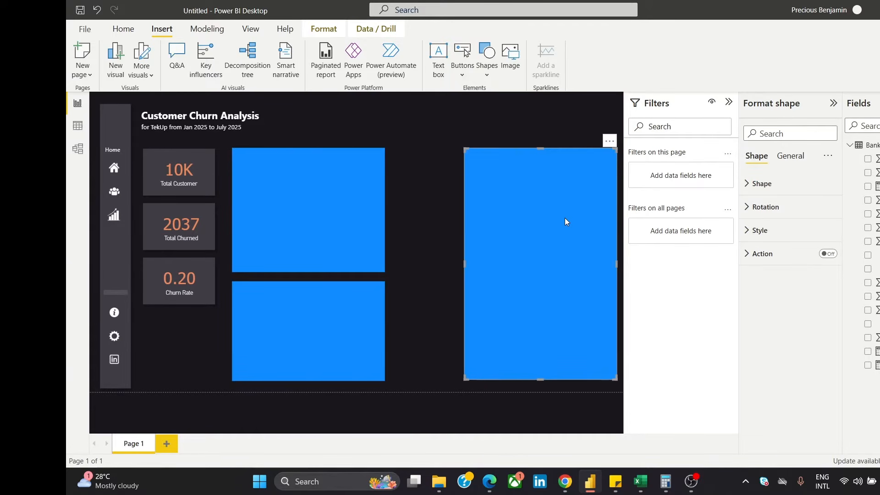
pyautogui.click(367, 216)
pyautogui.moveTo(383, 209); pyautogui.dragTo(453, 202)
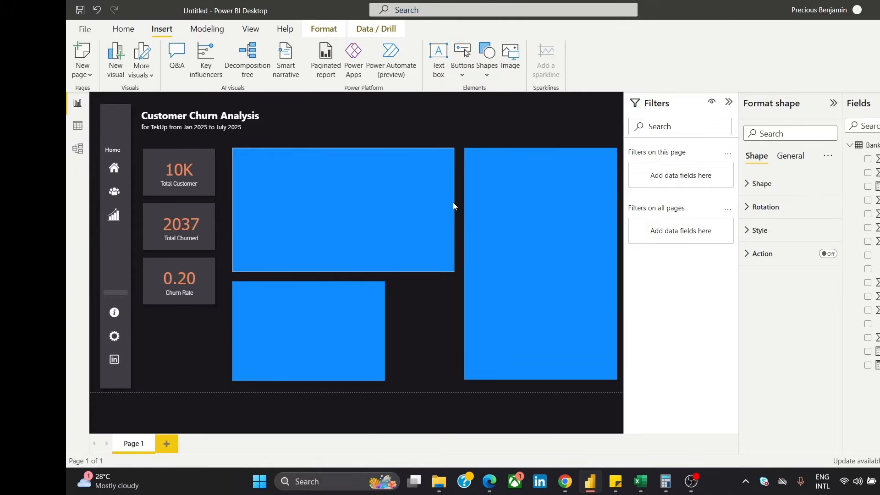
pyautogui.click(373, 311)
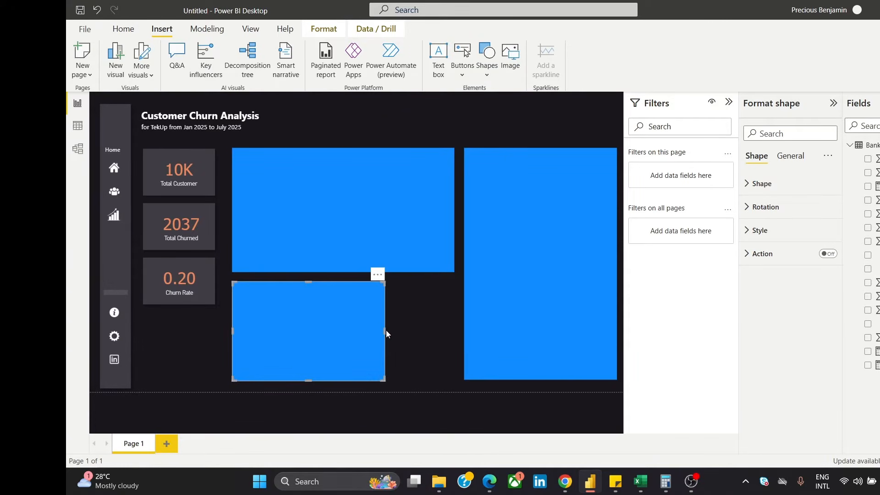
pyautogui.moveTo(385, 330); pyautogui.dragTo(455, 330)
pyautogui.click(502, 132)
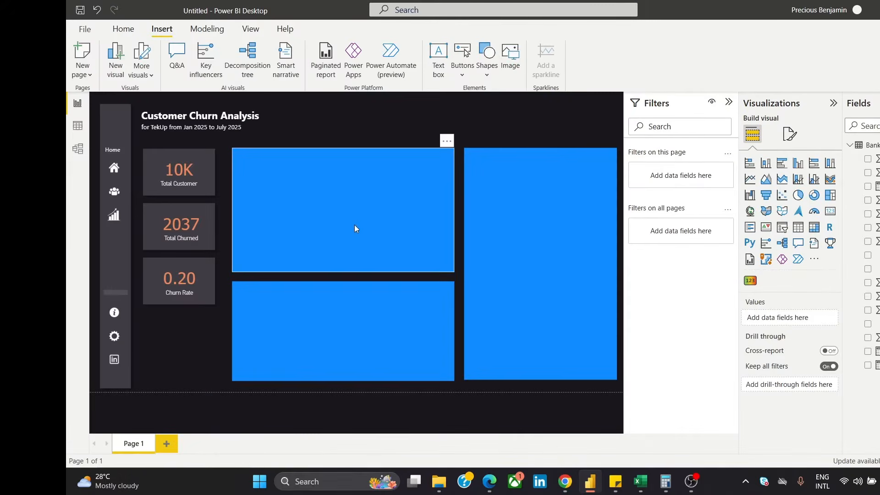
# Fill all three blue background panels with the same dark grey as the KPI cards
pyautogui.click(396, 202)
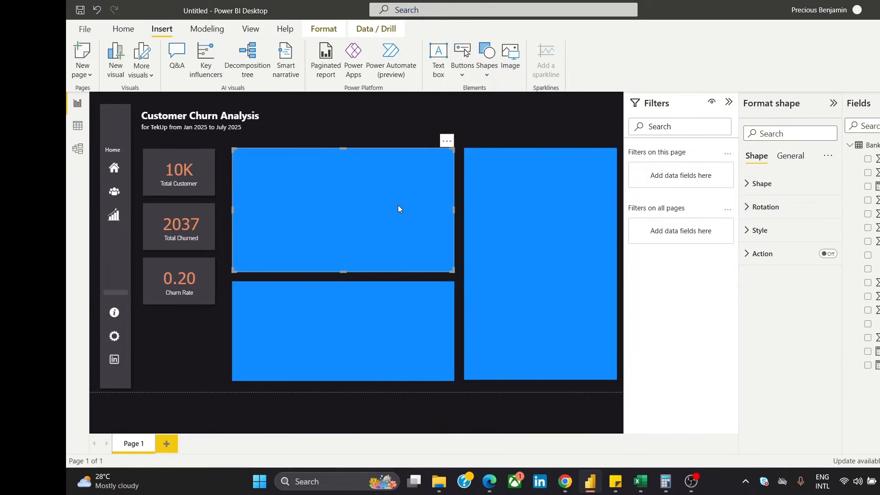
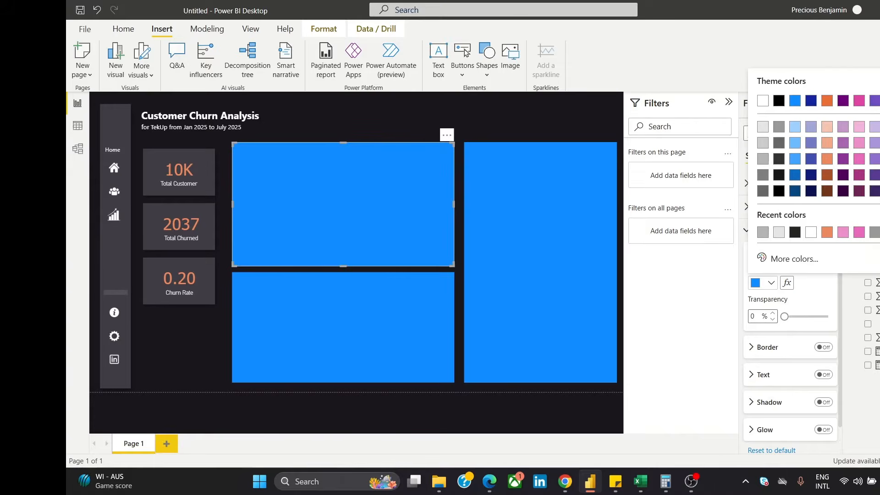
pyautogui.click(879, 231)
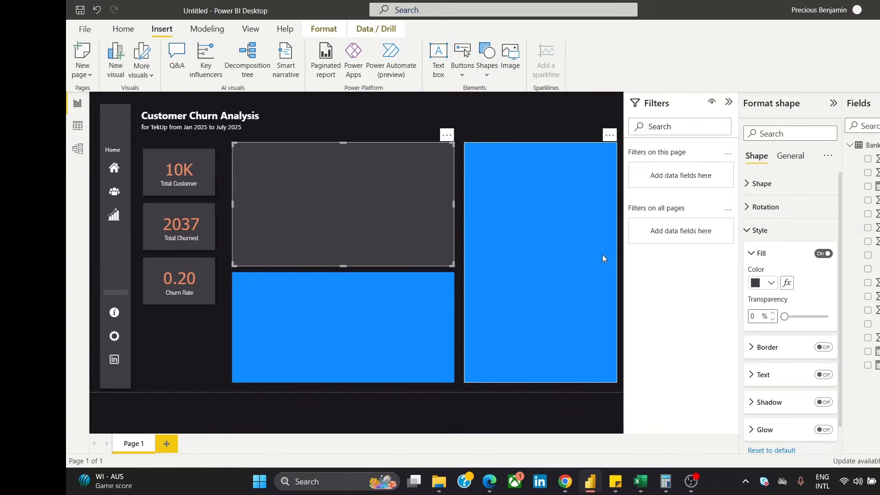
pyautogui.click(593, 250)
pyautogui.click(771, 282)
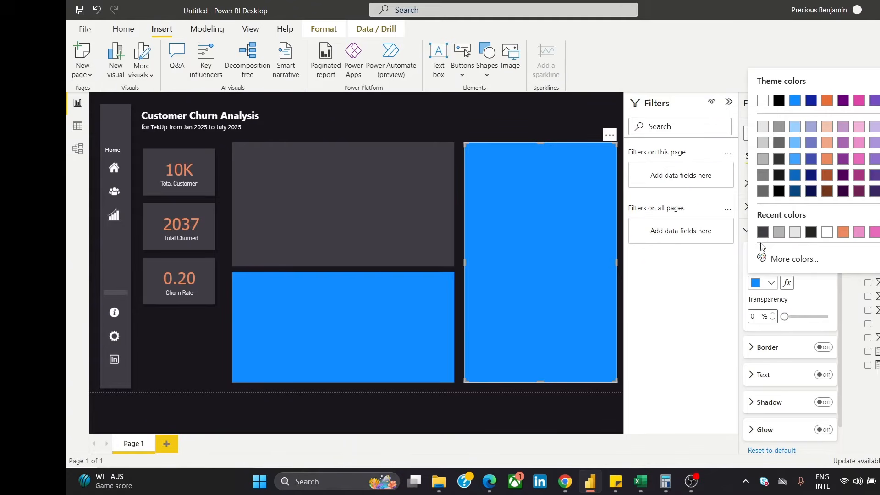
pyautogui.click(763, 233)
pyautogui.click(406, 356)
pyautogui.click(764, 284)
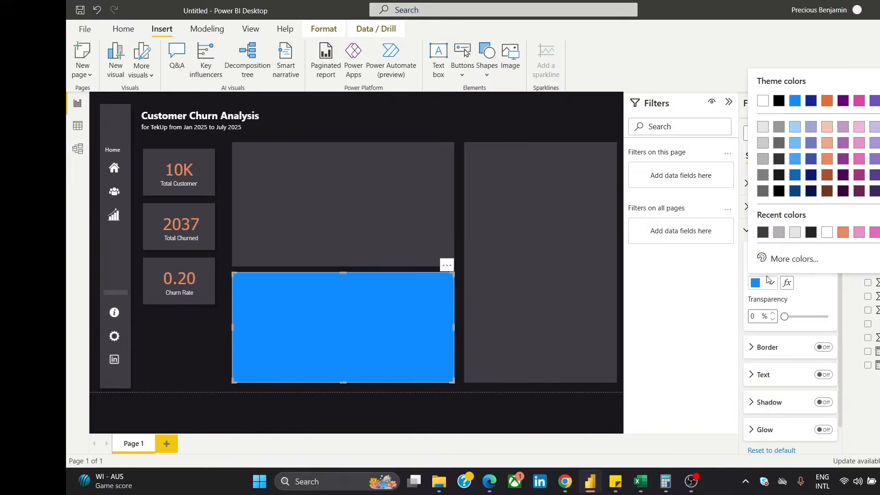
pyautogui.click(763, 232)
pyautogui.click(428, 120)
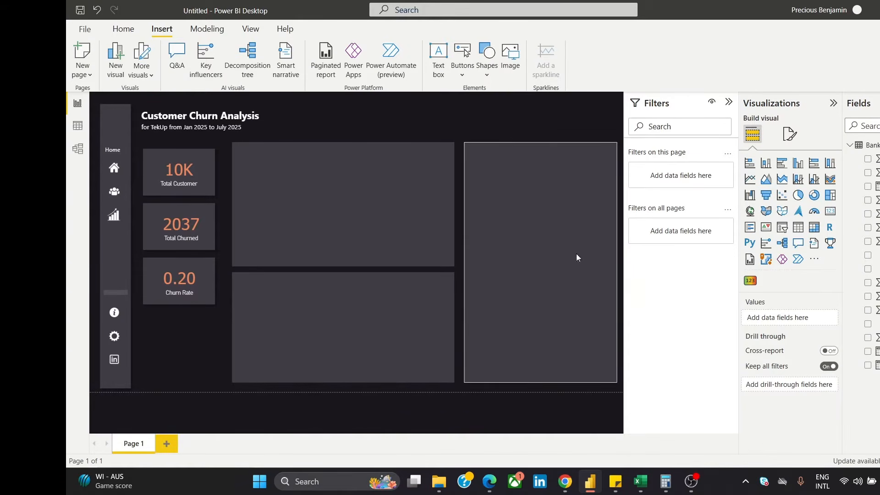
pyautogui.click(691, 482)
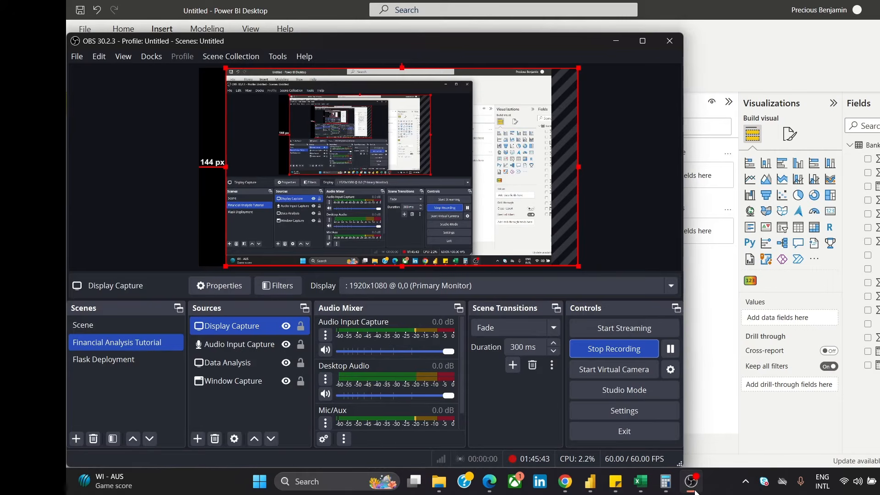
pyautogui.click(691, 482)
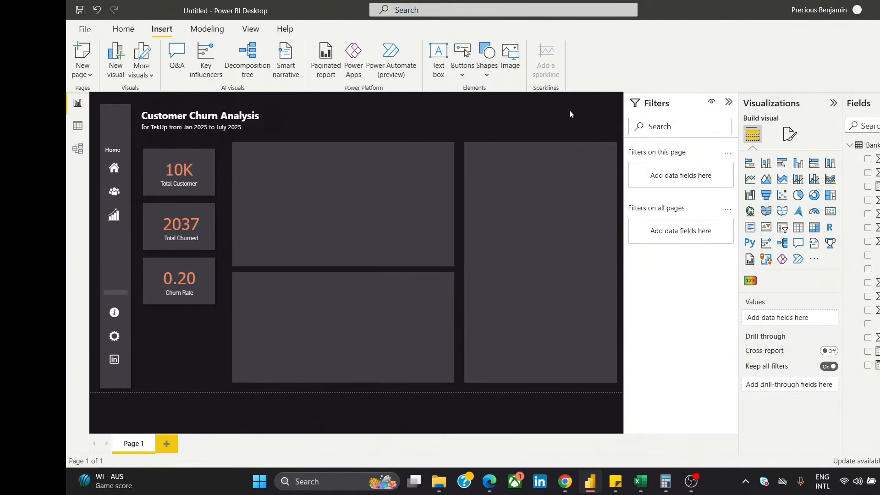
# Duplicate the Customer Churn Analysis title text box, place the copy beside the original and clear all its text
pyautogui.click(246, 113)
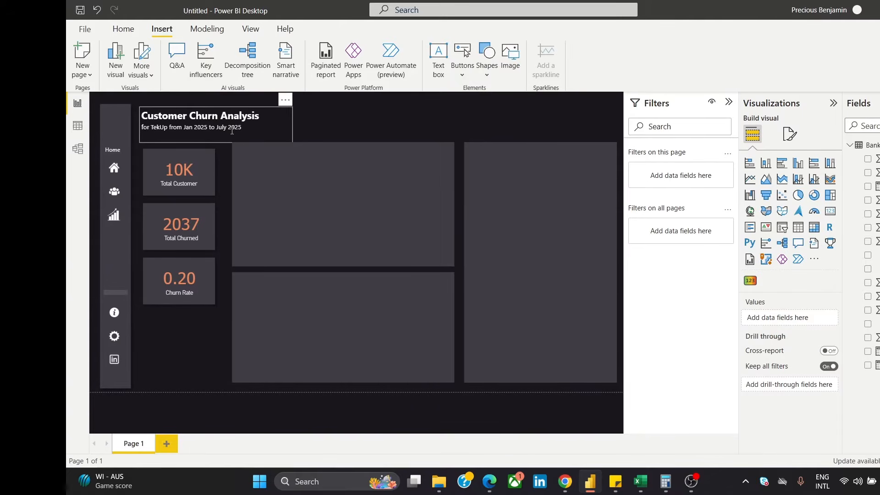
pyautogui.click(246, 111)
pyautogui.hotkey('ctrl', 'v')
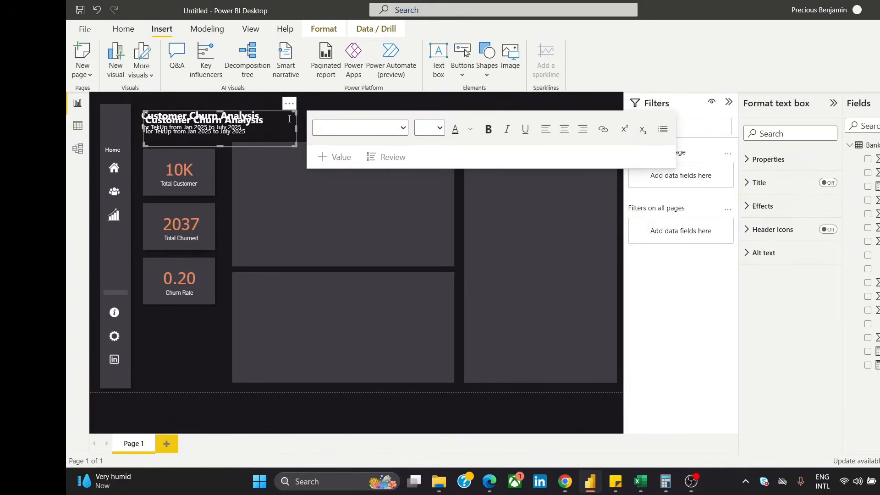
pyautogui.moveTo(276, 112); pyautogui.dragTo(296, 123)
pyautogui.hotkey('ctrl', 'a')
pyautogui.press('BackSpace')
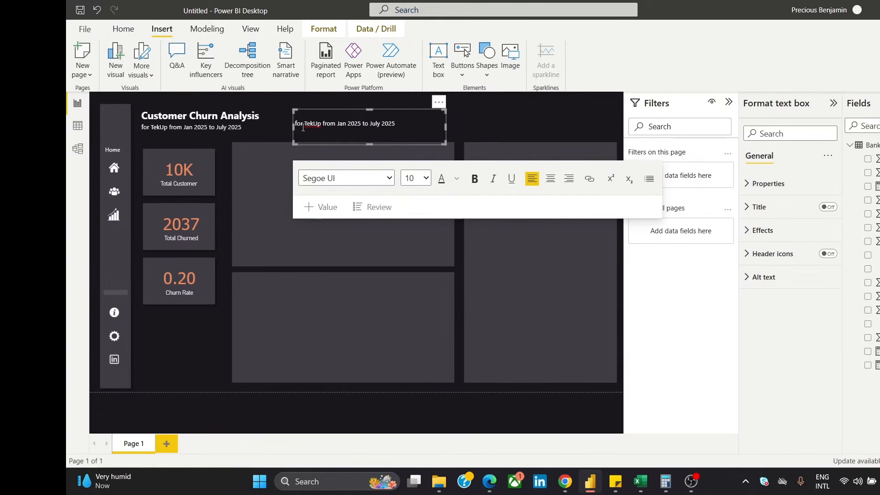
pyautogui.moveTo(396, 123); pyautogui.dragTo(295, 121)
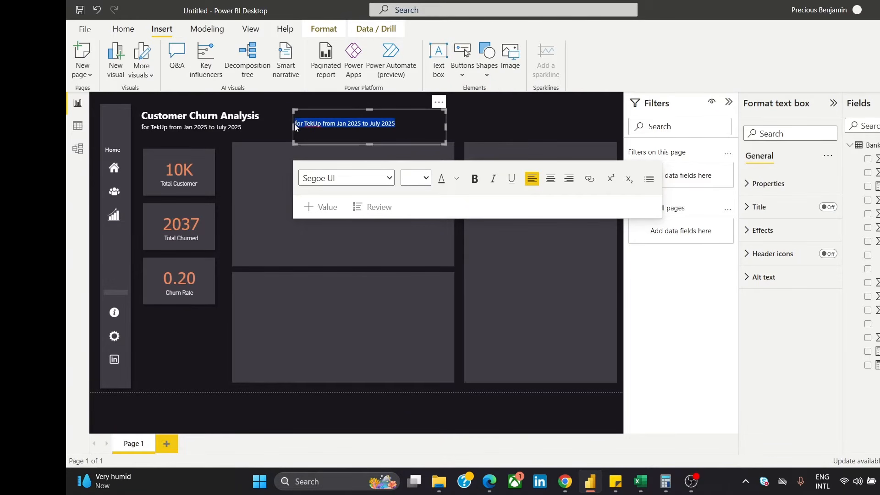
pyautogui.press('BackSpace')
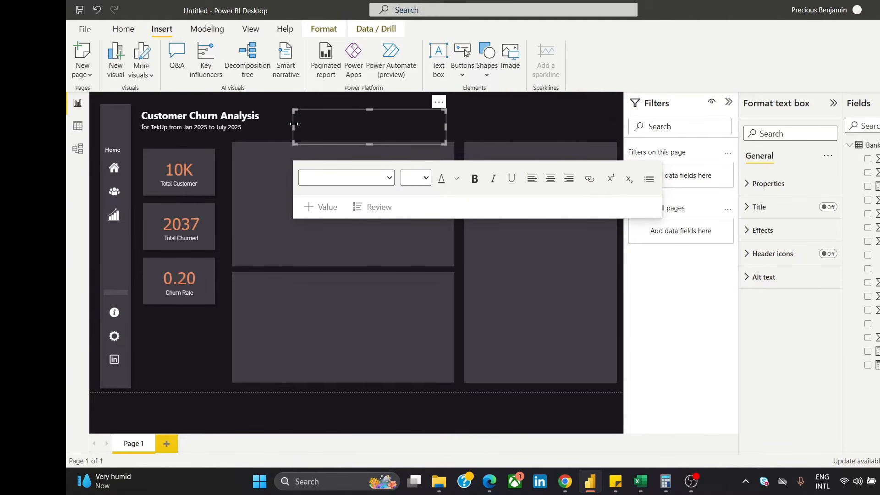
# Enter the credit line "Designed by" followed by the designer's full name in the empty text box and colour it white
pyautogui.click(311, 125)
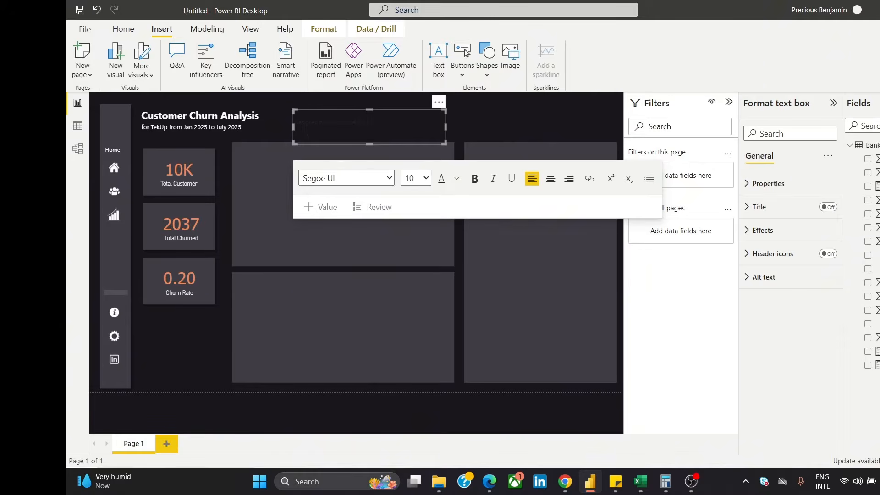
pyautogui.write('Designed by Precious Benjamin')
pyautogui.hotkey('ctrl', 'a')
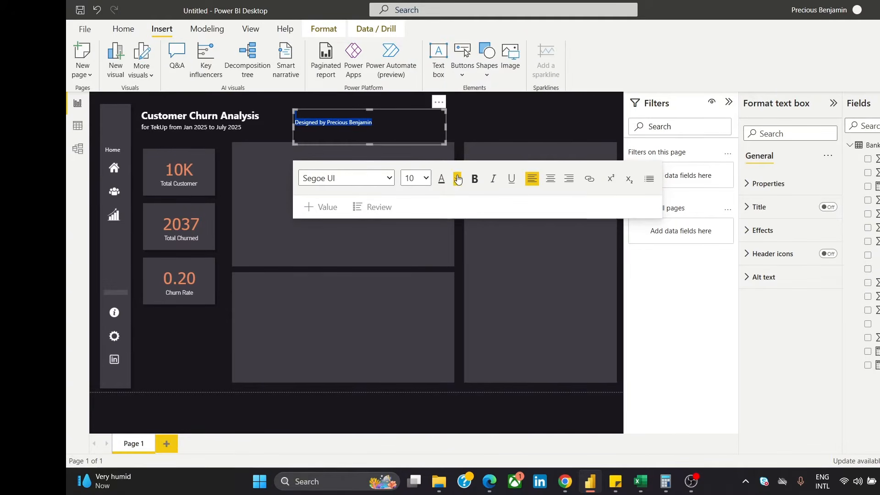
pyautogui.click(458, 179)
pyautogui.click(466, 214)
pyautogui.moveTo(448, 123)
pyautogui.mouseDown()
pyautogui.moveTo(399, 122)
pyautogui.moveTo(366, 210)
pyautogui.mouseUp()
pyautogui.click(415, 127)
pyautogui.click(368, 120)
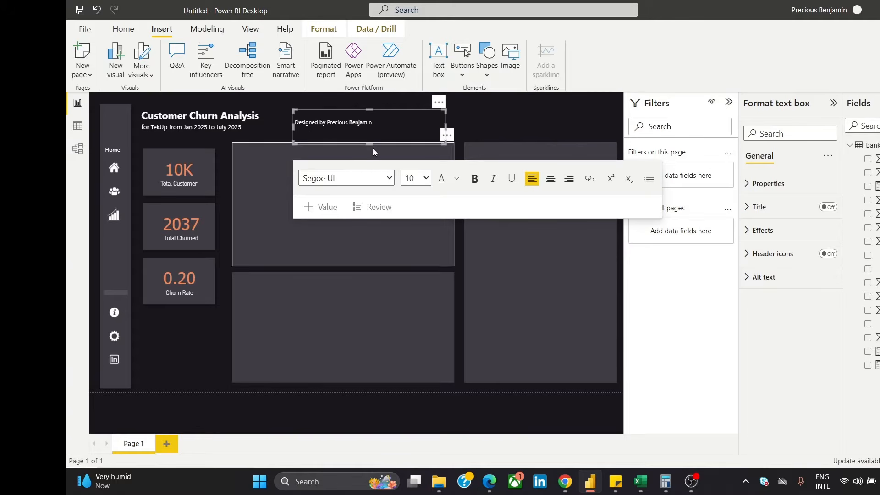
# Remove the empty line above the credit text, shrink its text box and place it below the KPI cards beside the sidebar
pyautogui.moveTo(369, 144); pyautogui.dragTo(372, 128)
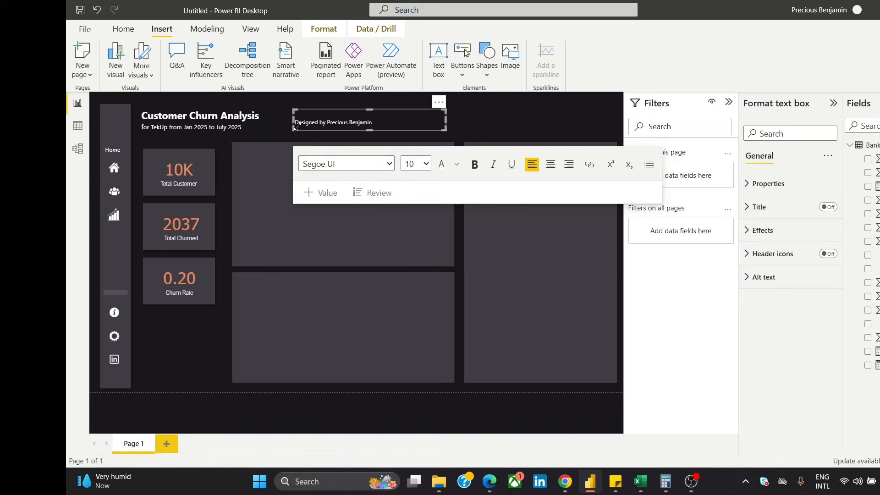
pyautogui.moveTo(295, 123); pyautogui.dragTo(300, 123)
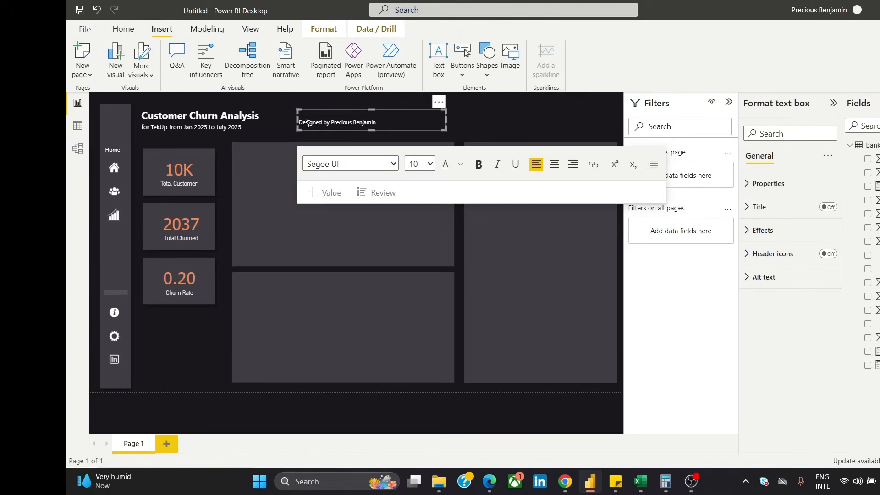
pyautogui.press('BackSpace')
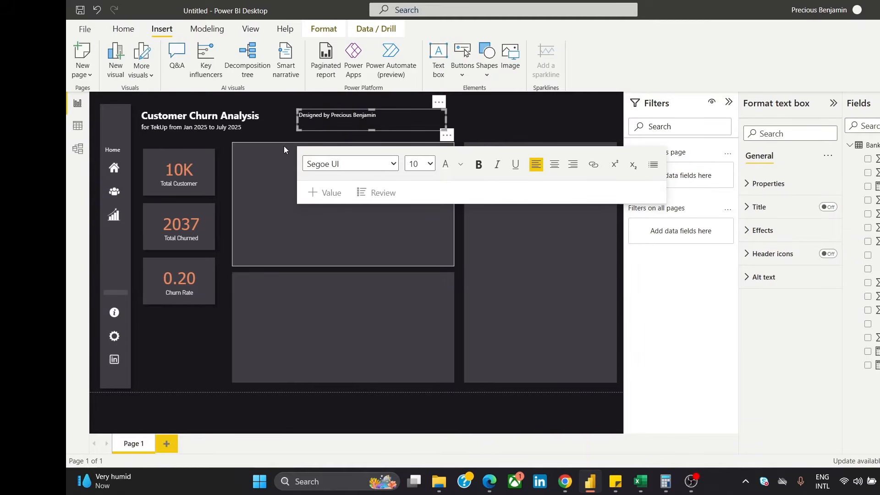
pyautogui.click(320, 126)
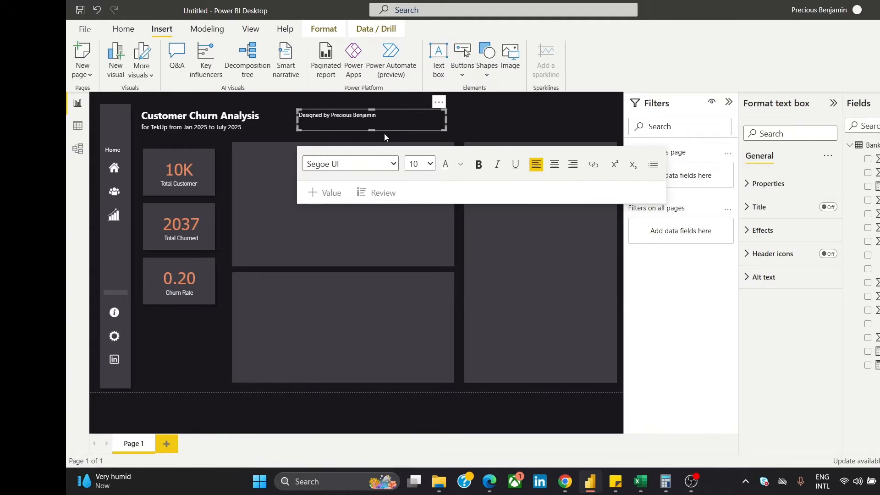
pyautogui.moveTo(371, 130); pyautogui.dragTo(372, 122)
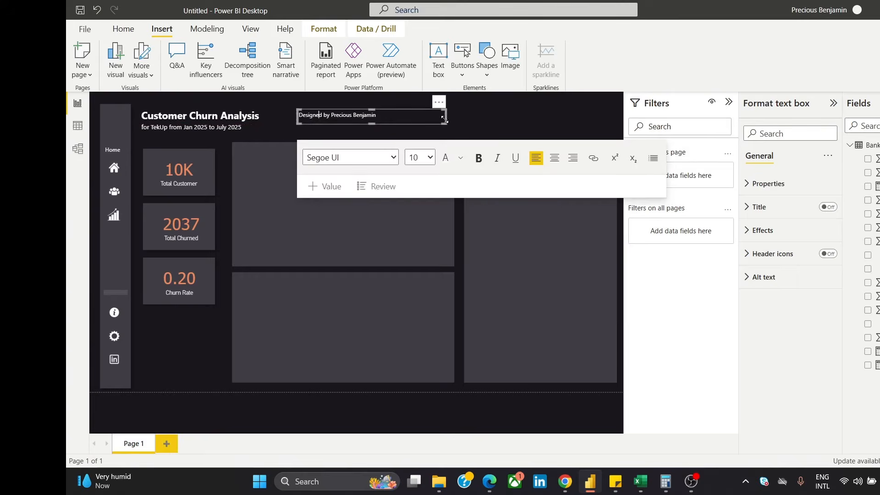
pyautogui.moveTo(445, 119); pyautogui.dragTo(227, 337)
pyautogui.click(355, 125)
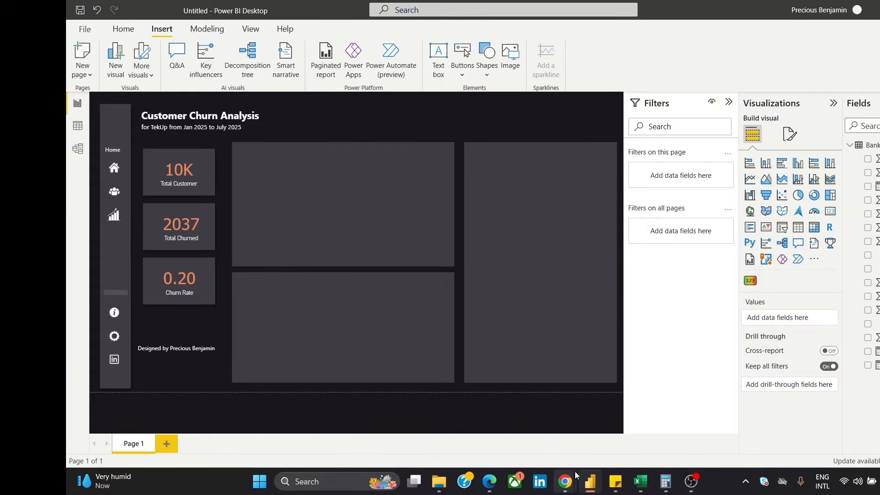
# Switch to the churn icons design in Canva and delete the LinkedIn icon from page 1
pyautogui.moveTo(571, 474)
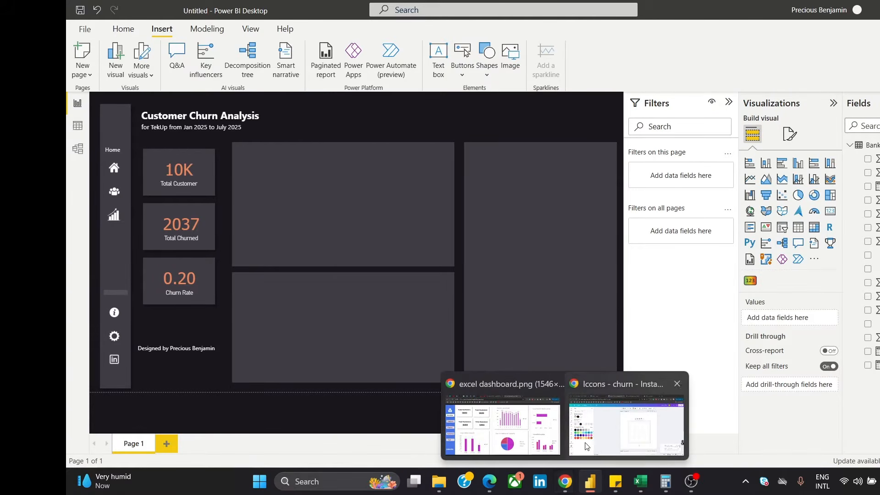
pyautogui.click(626, 424)
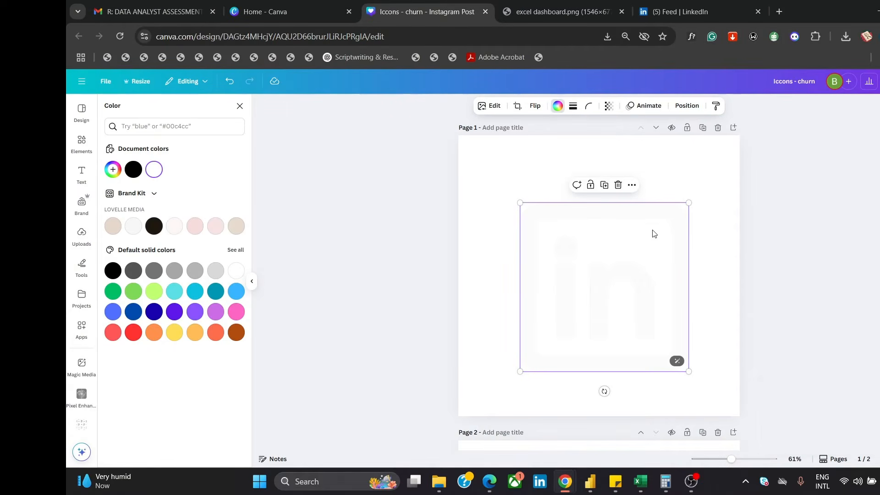
pyautogui.click(646, 205)
pyautogui.click(638, 265)
pyautogui.press('Delete')
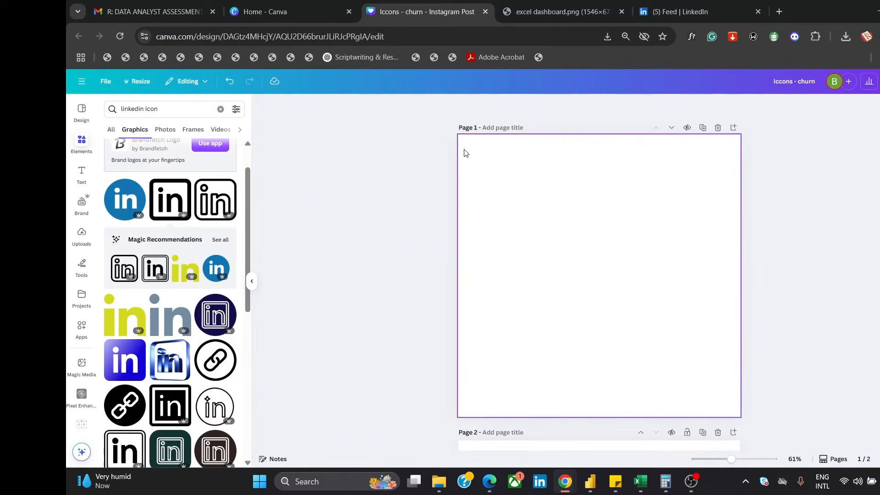
# Add the portrait photo with the orange background from the Downloads folder to page 1 of the design
pyautogui.click(446, 484)
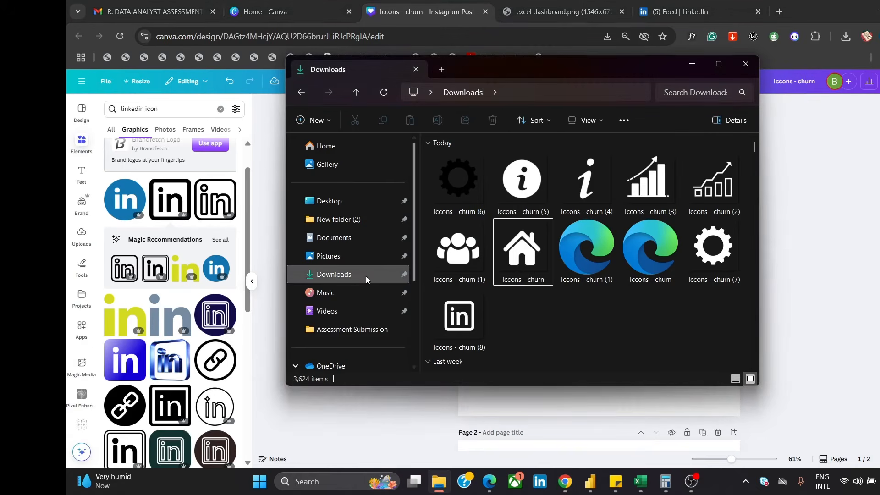
pyautogui.moveTo(752, 147); pyautogui.dragTo(754, 162)
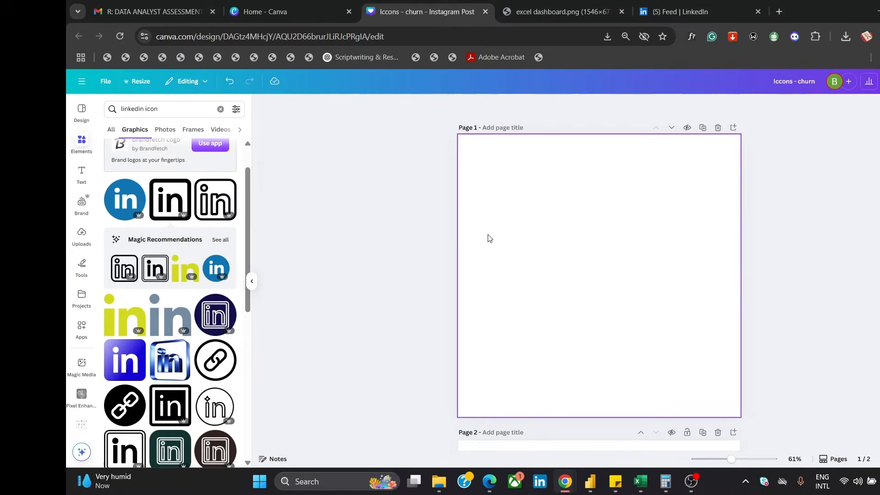
pyautogui.click(443, 486)
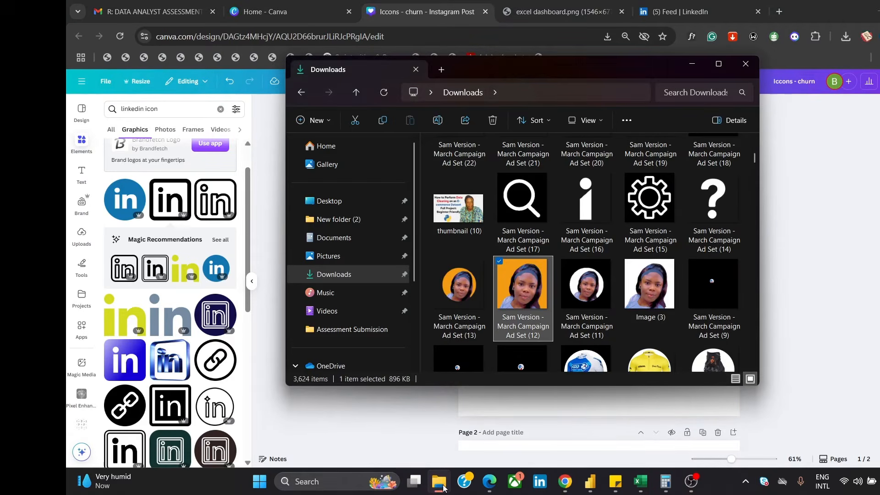
pyautogui.moveTo(533, 299); pyautogui.dragTo(92, 274)
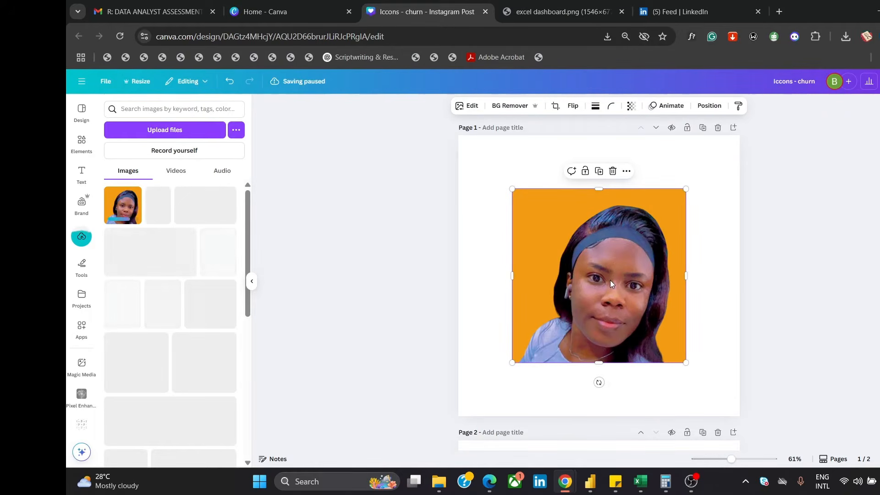
# Enlarge the portrait photo on page 1 and move it to the middle of the page
pyautogui.click(81, 143)
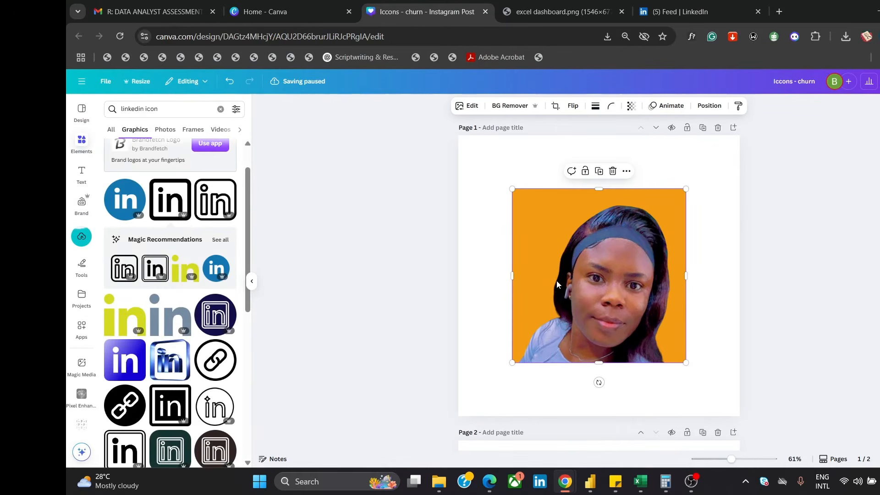
pyautogui.moveTo(686, 363); pyautogui.dragTo(724, 408)
pyautogui.moveTo(654, 353); pyautogui.dragTo(617, 328)
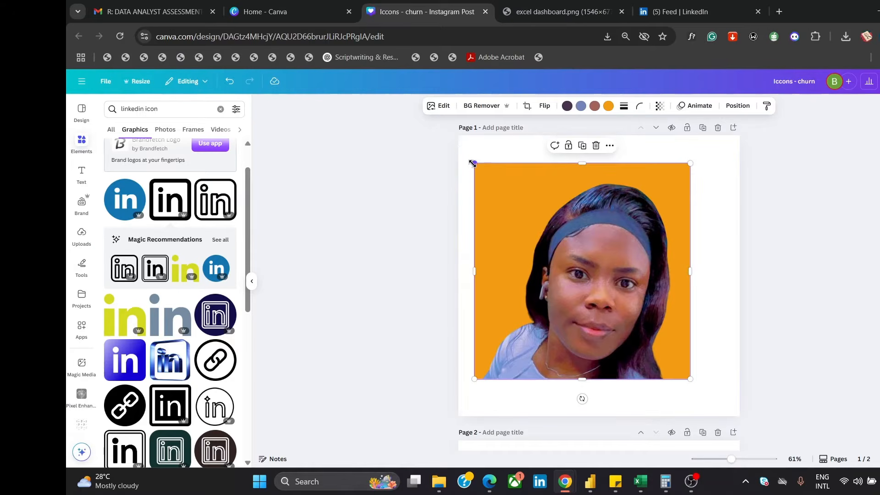
pyautogui.moveTo(473, 163); pyautogui.dragTo(458, 148)
pyautogui.moveTo(545, 202); pyautogui.dragTo(572, 219)
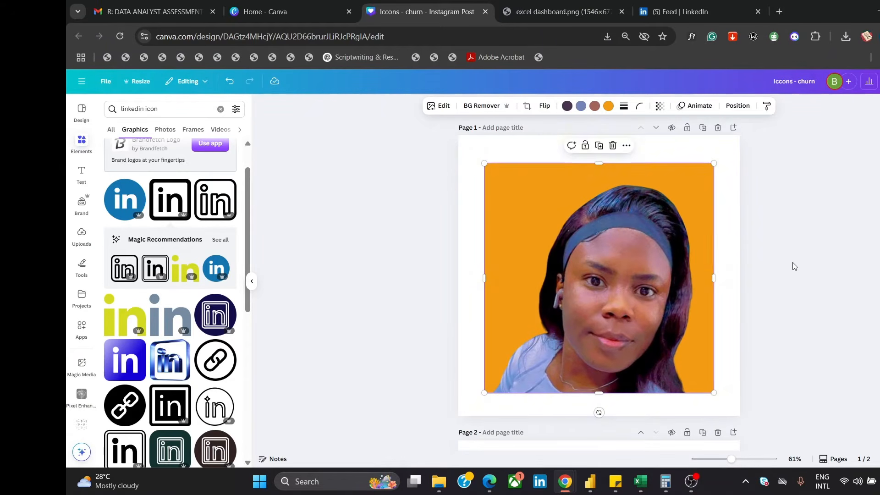
# Try the background remover on the portrait photo and undo the removal
pyautogui.click(479, 106)
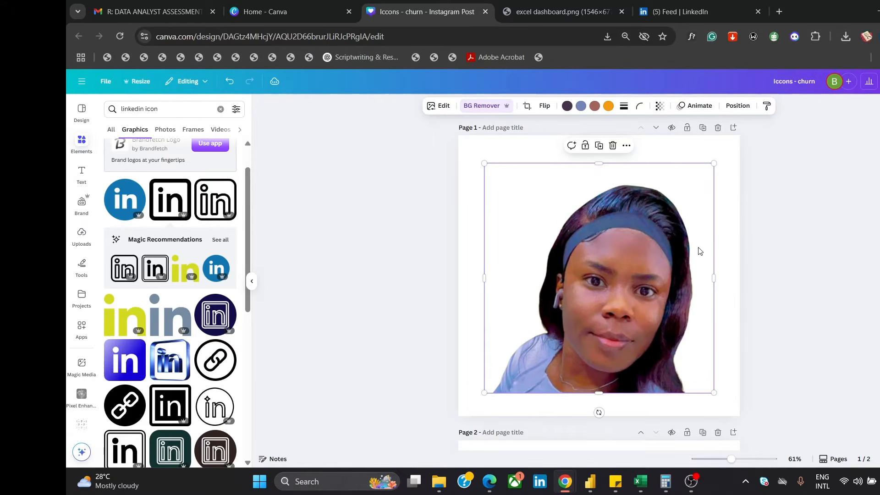
pyautogui.hotkey('ctrl', 'z')
pyautogui.click(746, 168)
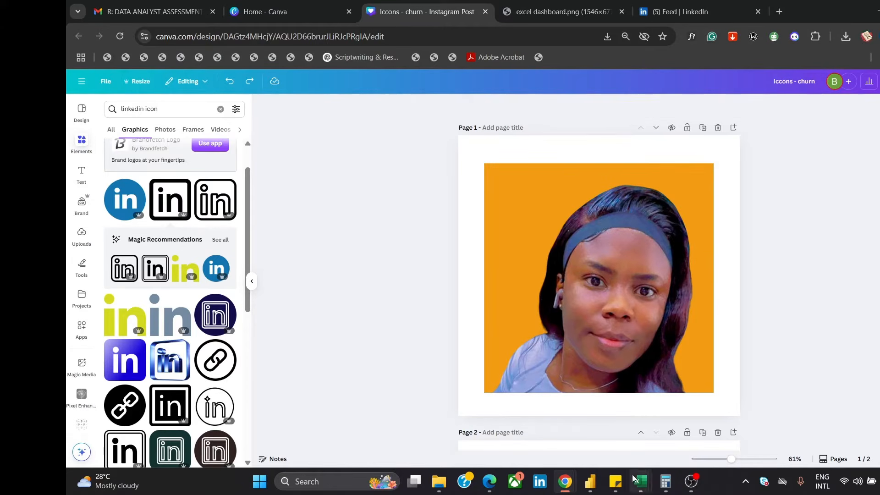
pyautogui.click(595, 489)
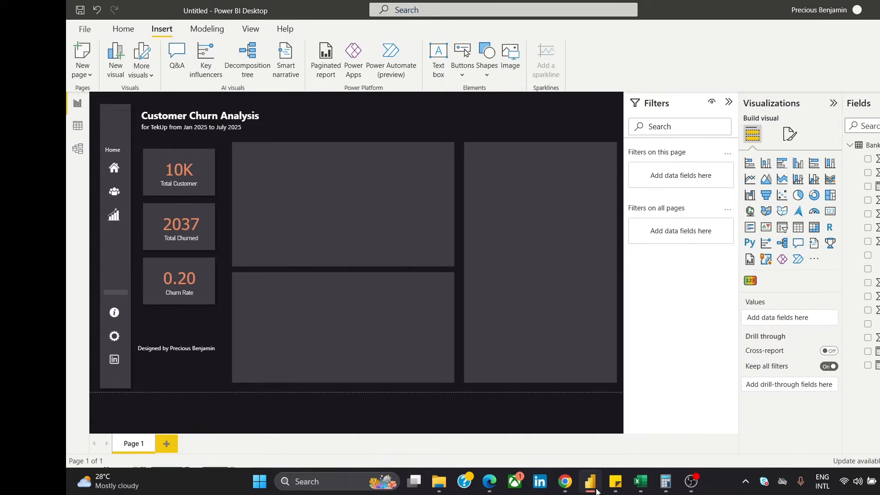
pyautogui.click(193, 239)
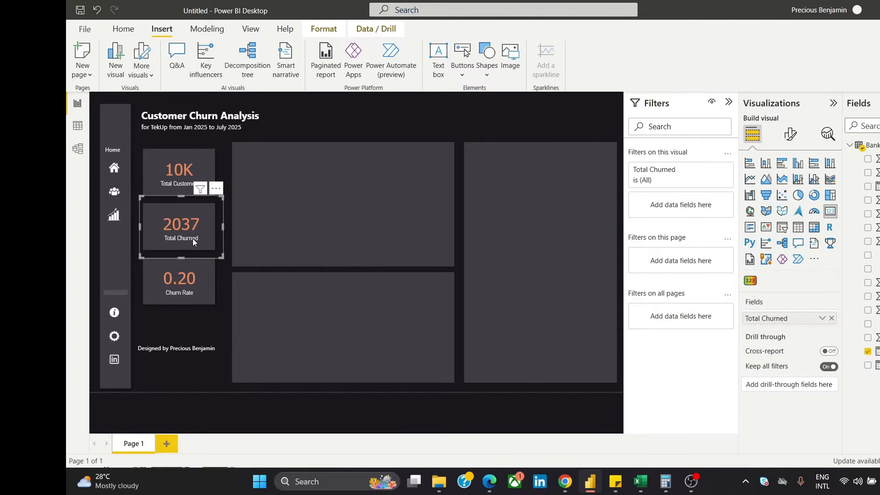
pyautogui.moveTo(592, 489)
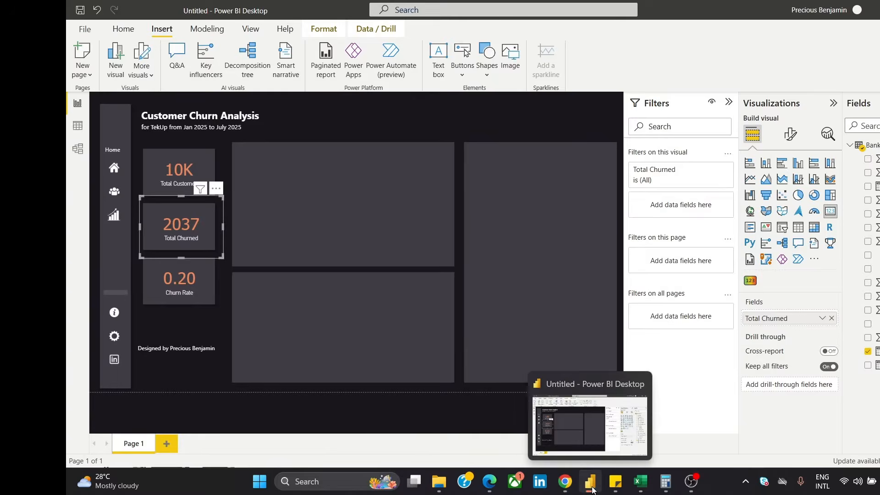
pyautogui.moveTo(565, 485)
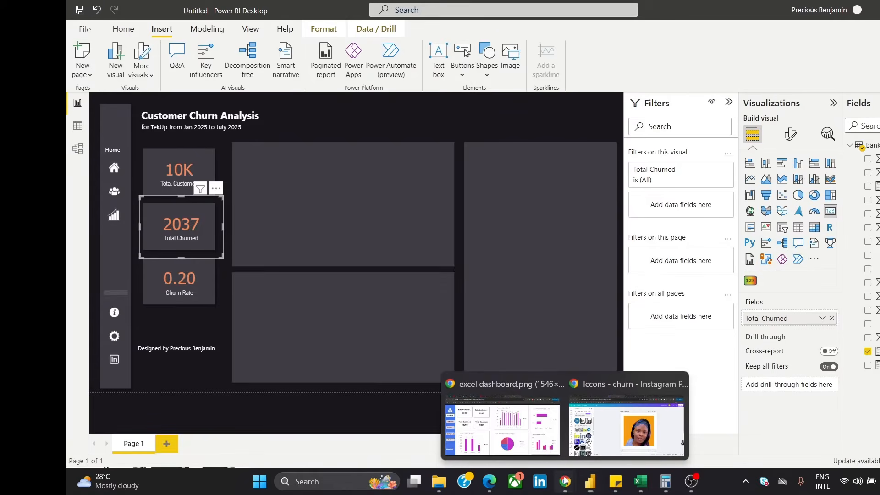
pyautogui.click(600, 437)
# Search the elements for "frame", add the circular photo frame to page 1 and move it to the page's centre
pyautogui.click(580, 297)
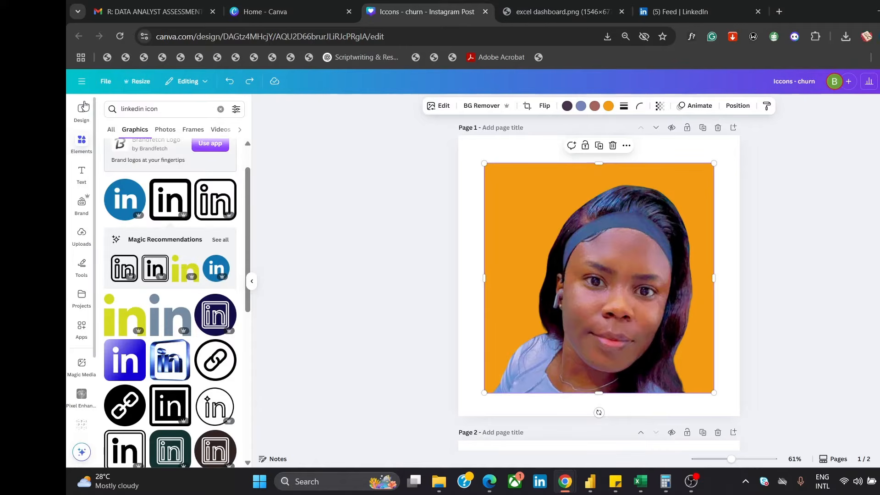
pyautogui.click(220, 109)
pyautogui.write('frame')
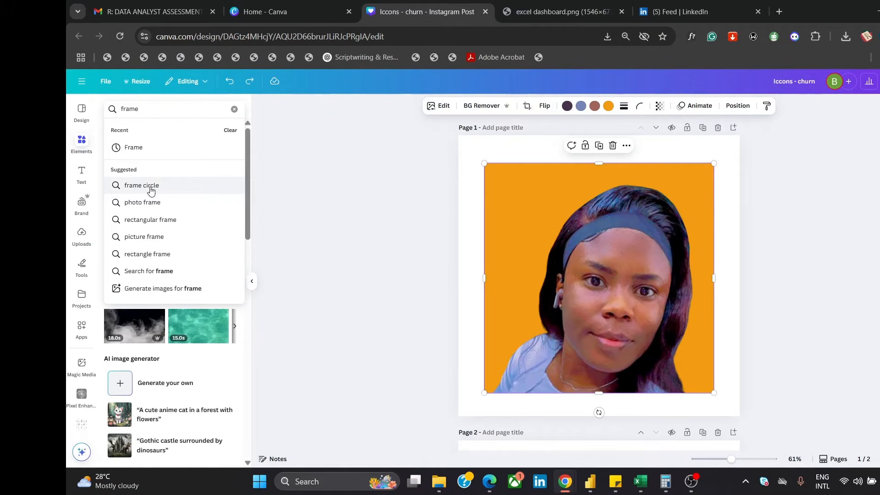
pyautogui.press('Return')
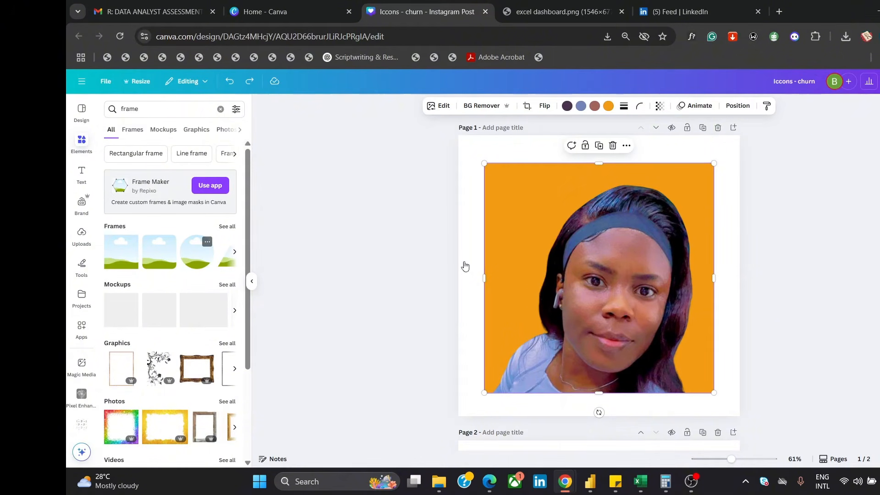
pyautogui.click(197, 260)
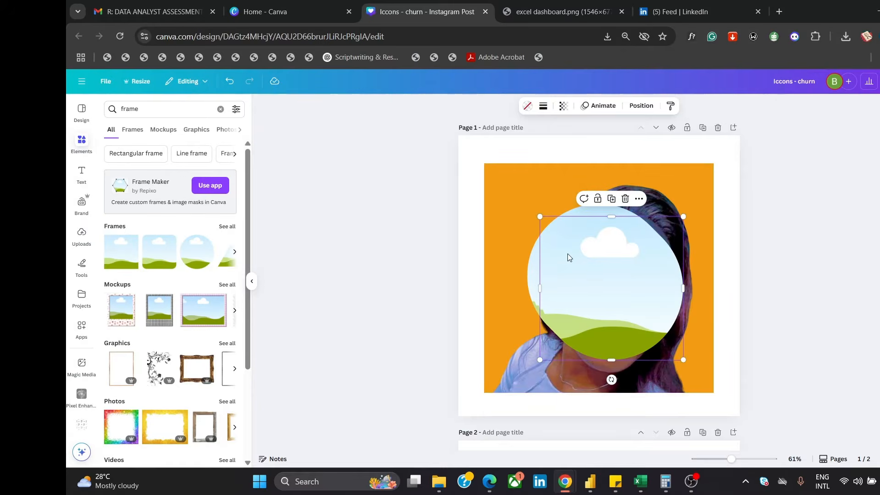
pyautogui.moveTo(593, 269); pyautogui.dragTo(572, 277)
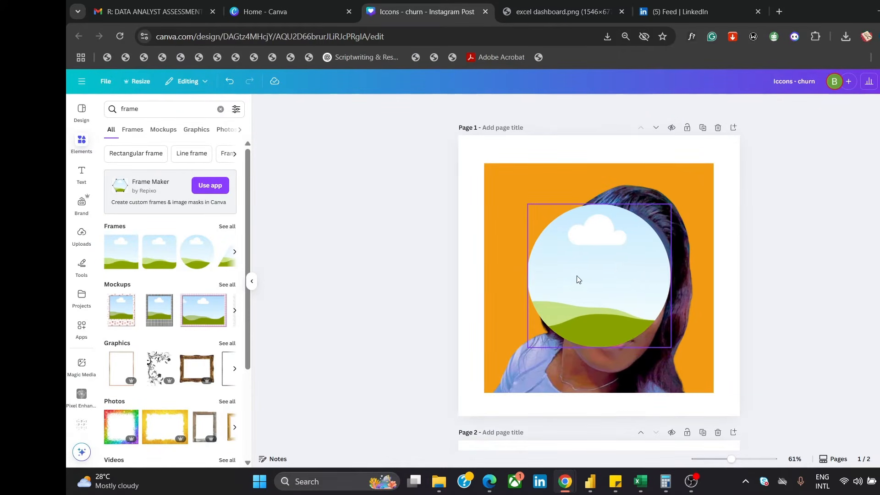
# Place the portrait photo inside the circular frame on page 1, keeping its default crop
pyautogui.moveTo(691, 222); pyautogui.dragTo(608, 415)
pyautogui.click(644, 273)
pyautogui.moveTo(596, 389); pyautogui.dragTo(609, 289)
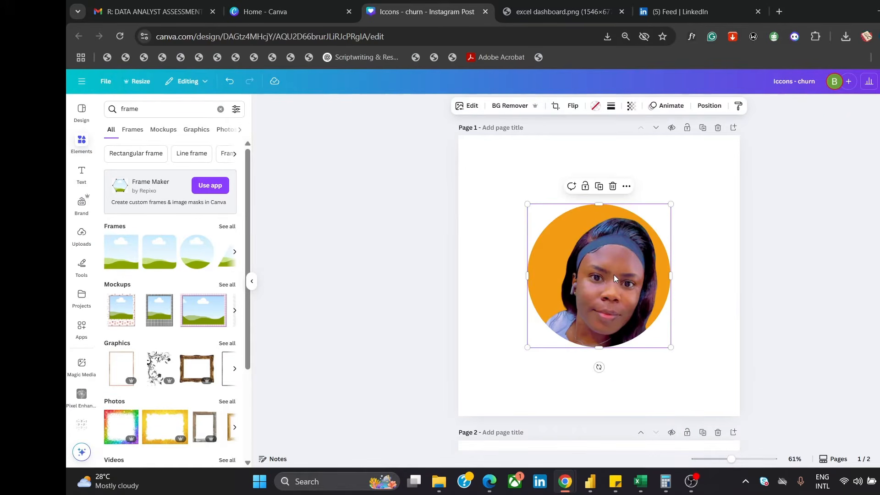
pyautogui.doubleClick(614, 274)
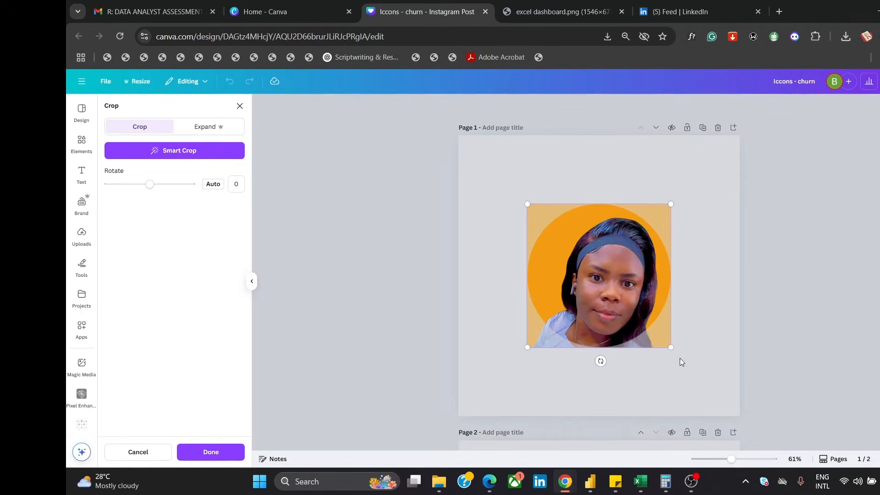
pyautogui.click(701, 257)
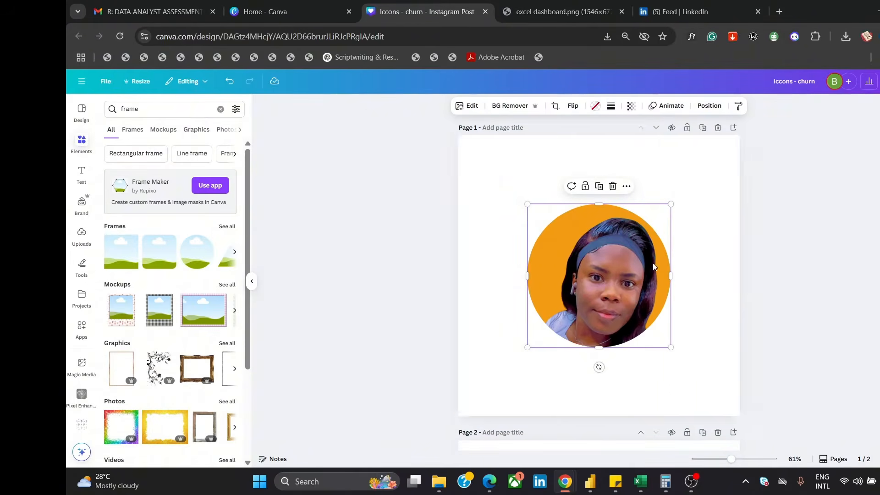
# Enlarge the circular framed portrait to about 813 px wide and high
pyautogui.click(621, 255)
pyautogui.moveTo(671, 347); pyautogui.dragTo(678, 388)
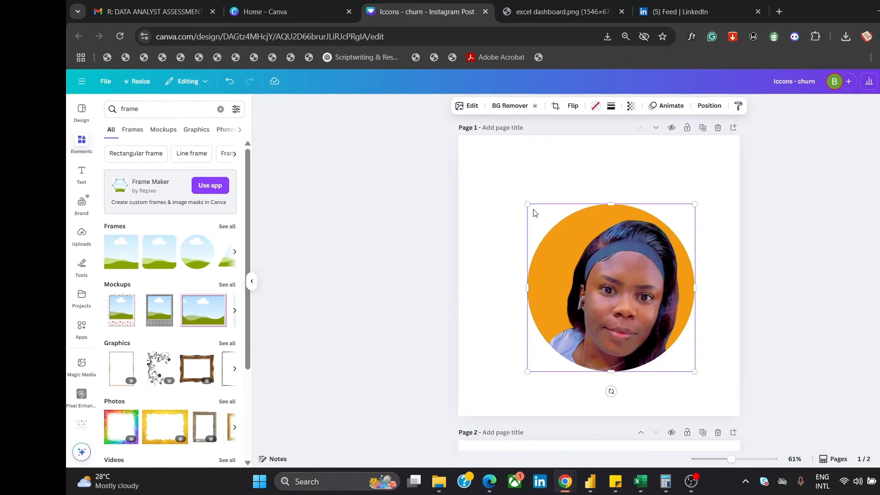
pyautogui.moveTo(527, 204); pyautogui.dragTo(497, 174)
pyautogui.moveTo(690, 366); pyautogui.dragTo(709, 385)
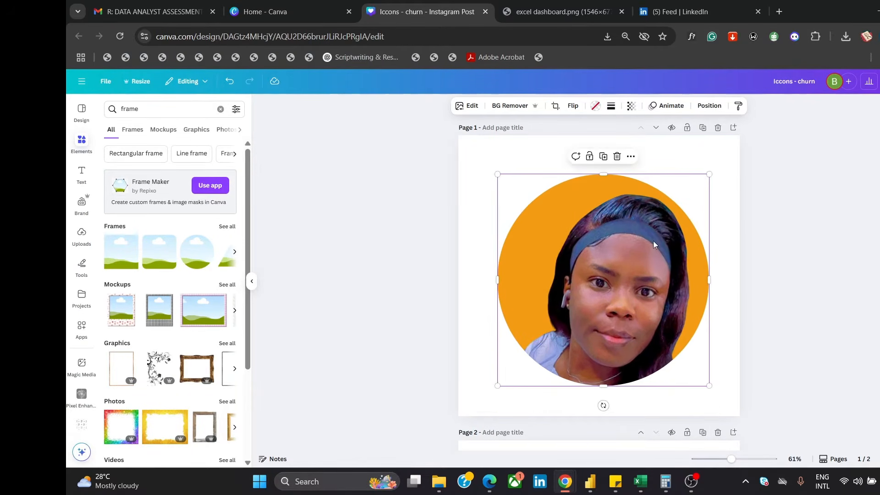
# Align the framed portrait to the page's horizontal centre and vertical middle
pyautogui.click(709, 105)
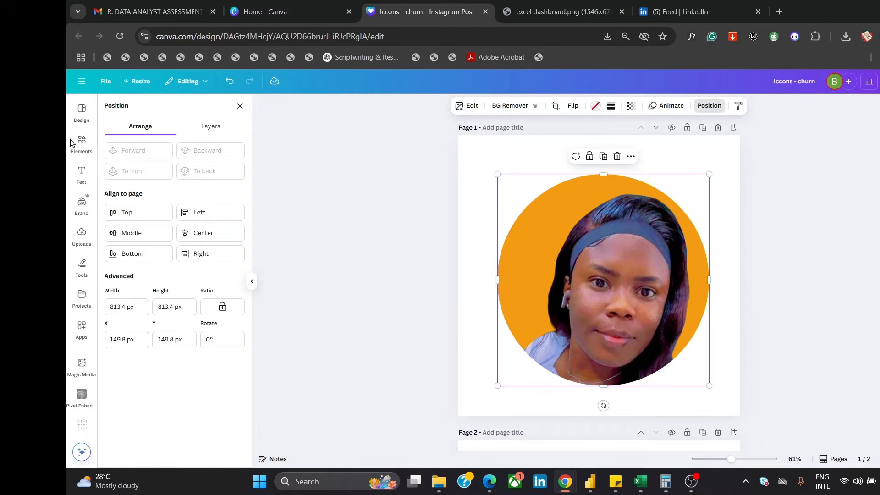
pyautogui.click(196, 232)
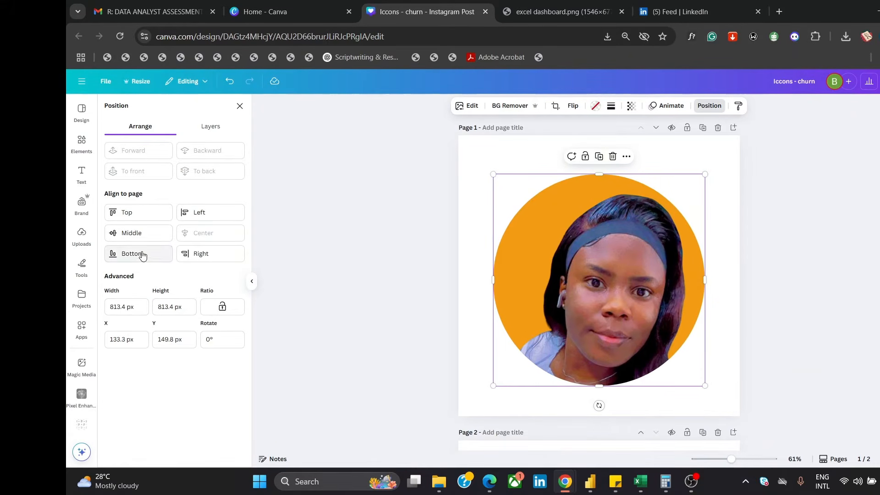
pyautogui.click(140, 233)
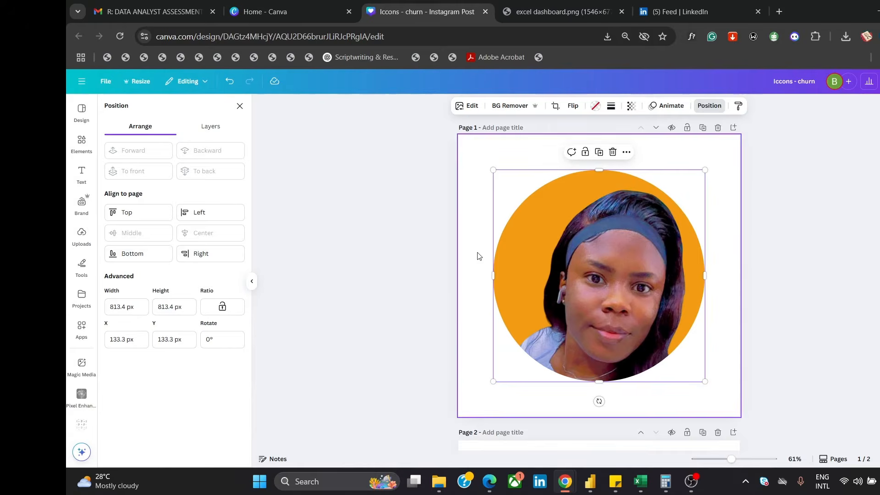
pyautogui.click(709, 105)
# Download page 1 of the design as a PNG at 1,080 × 1,080 px with a transparent background
pyautogui.click(878, 81)
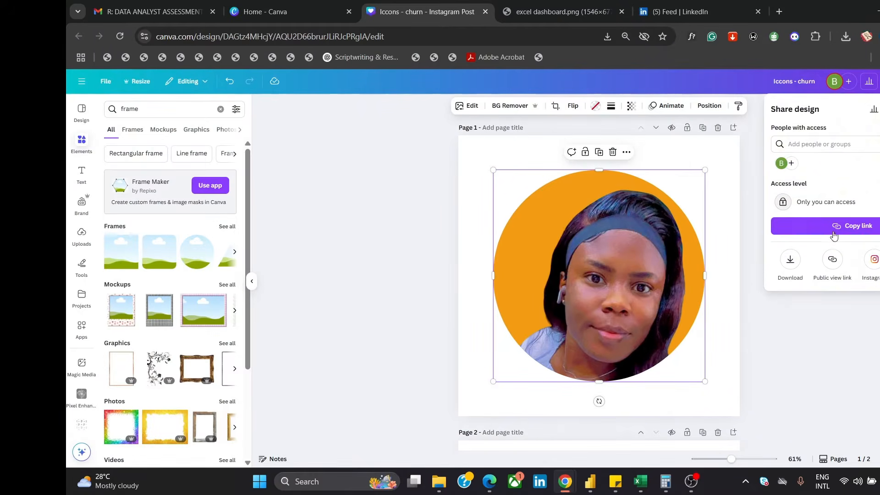
pyautogui.click(786, 265)
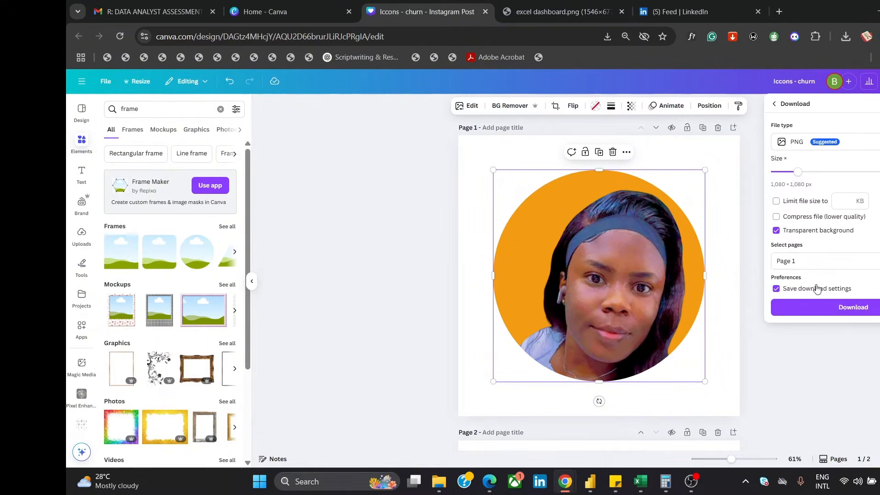
pyautogui.click(850, 308)
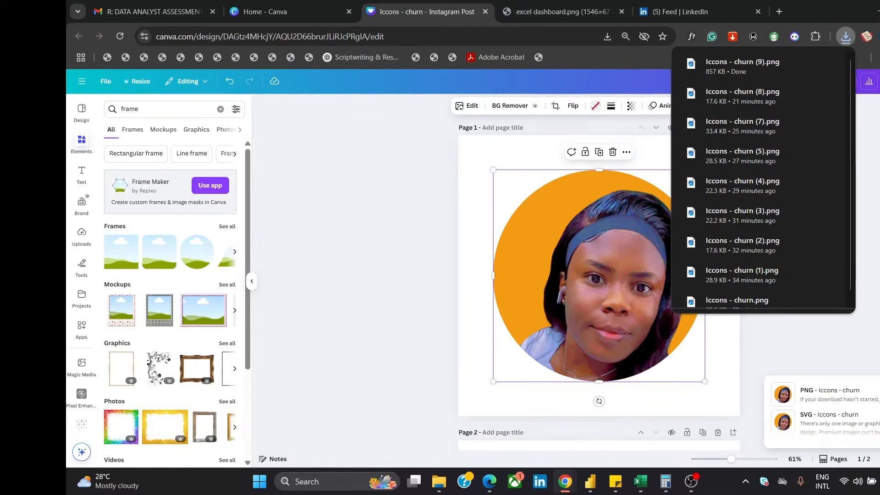
# Switch to Power BI and insert the image "Iccons - churn (9)" from the Downloads folder into the report
pyautogui.click(591, 481)
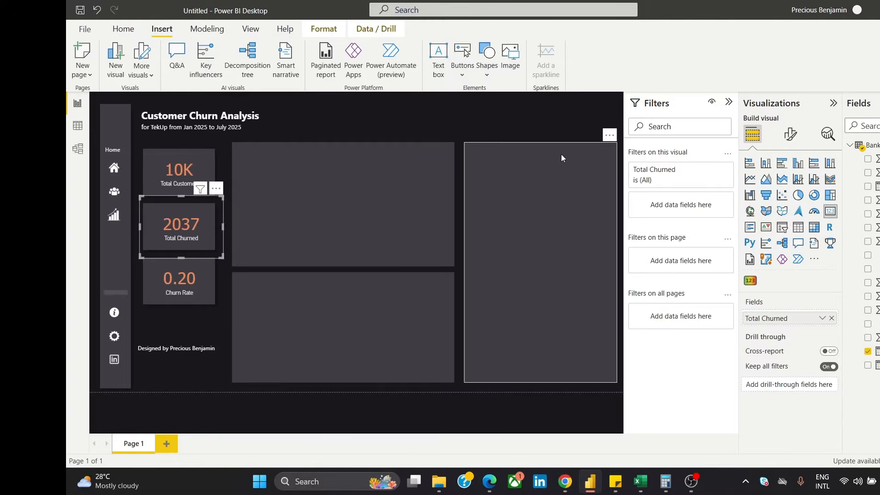
pyautogui.click(513, 65)
pyautogui.click(200, 115)
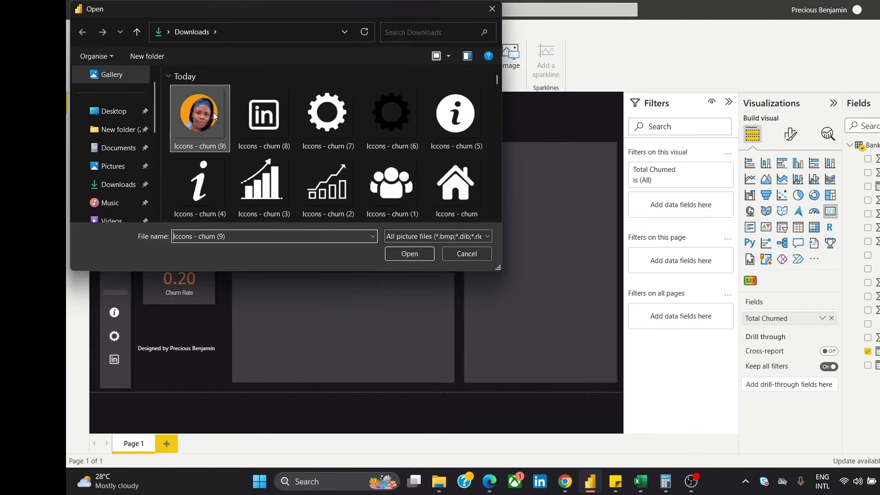
pyautogui.click(417, 255)
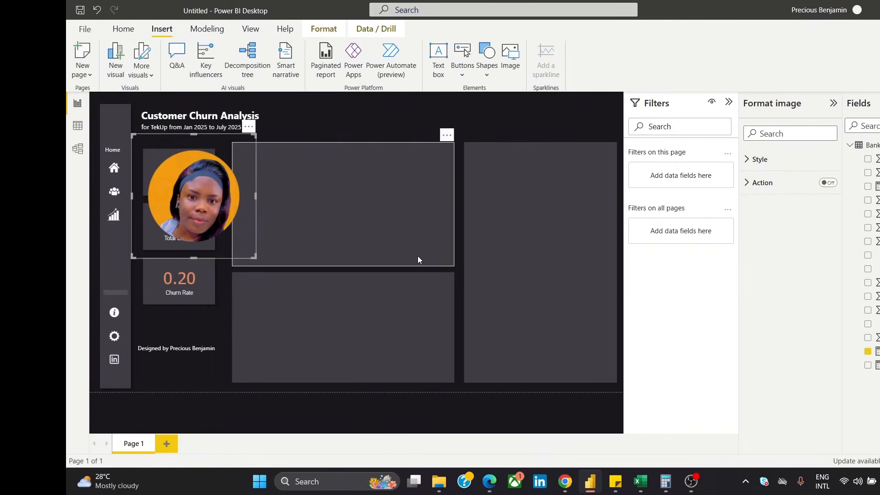
# Shrink the round portrait to a small avatar and place it in the header above the tall chart panel
pyautogui.moveTo(235, 194); pyautogui.dragTo(493, 165)
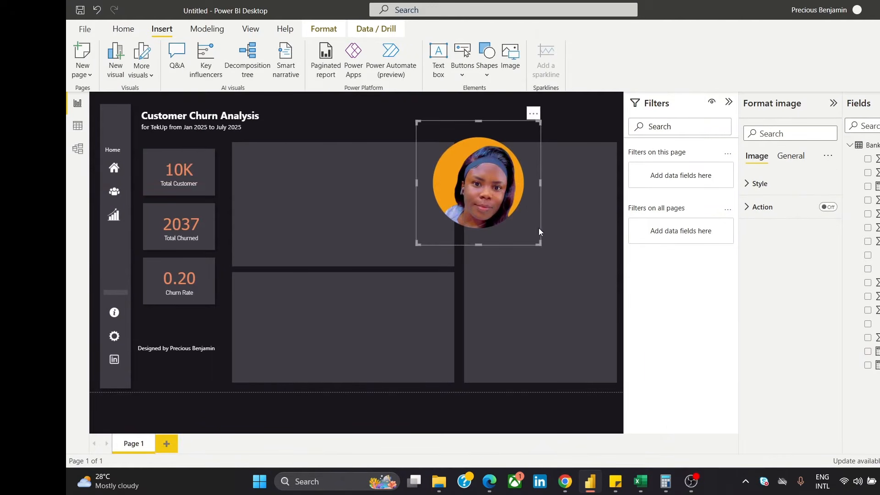
pyautogui.moveTo(540, 240); pyautogui.dragTo(542, 108)
pyautogui.click(447, 120)
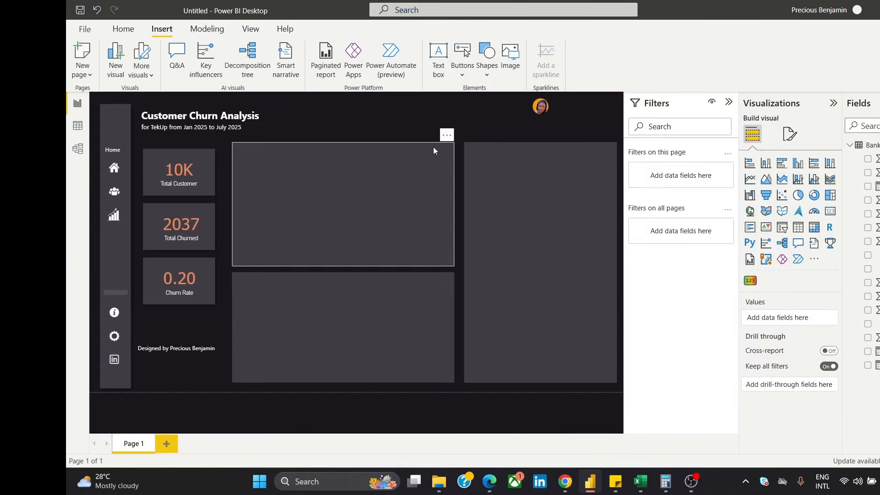
# Fine-tune the avatar's size and shift it slightly lower in the header above the tall chart panel
pyautogui.click(540, 109)
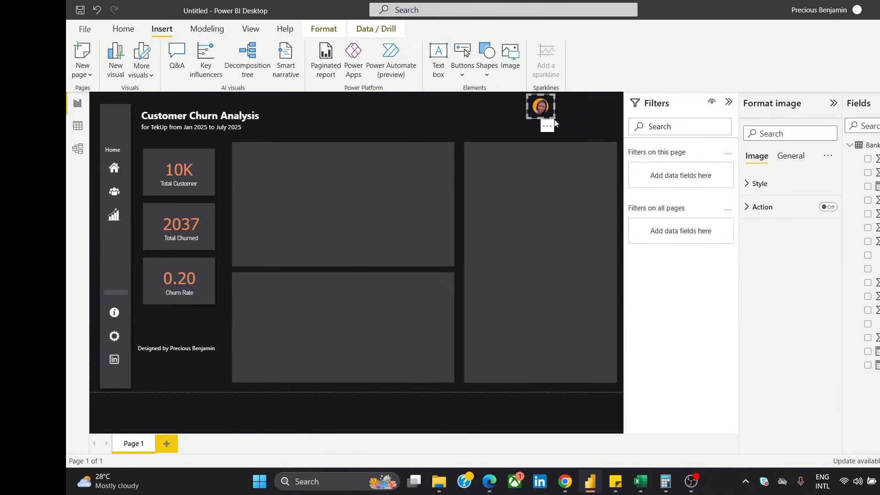
pyautogui.moveTo(553, 118); pyautogui.dragTo(558, 123)
pyautogui.click(486, 121)
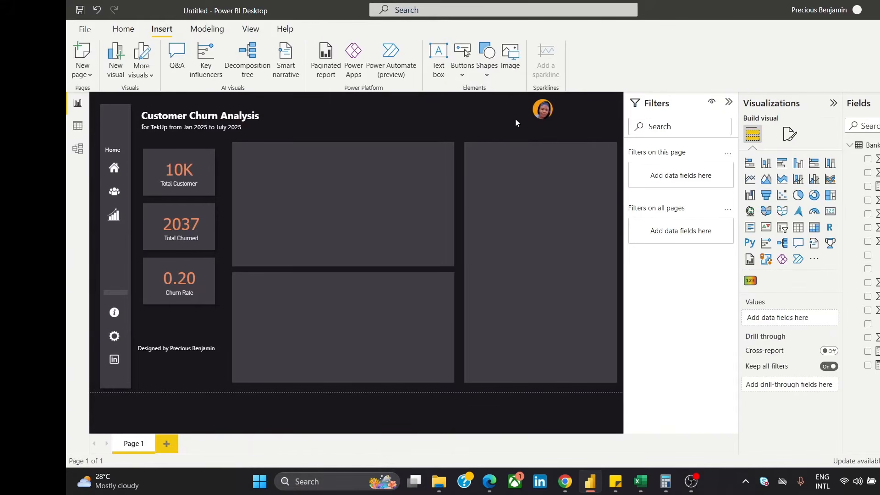
pyautogui.click(553, 119)
pyautogui.moveTo(558, 123); pyautogui.dragTo(548, 114)
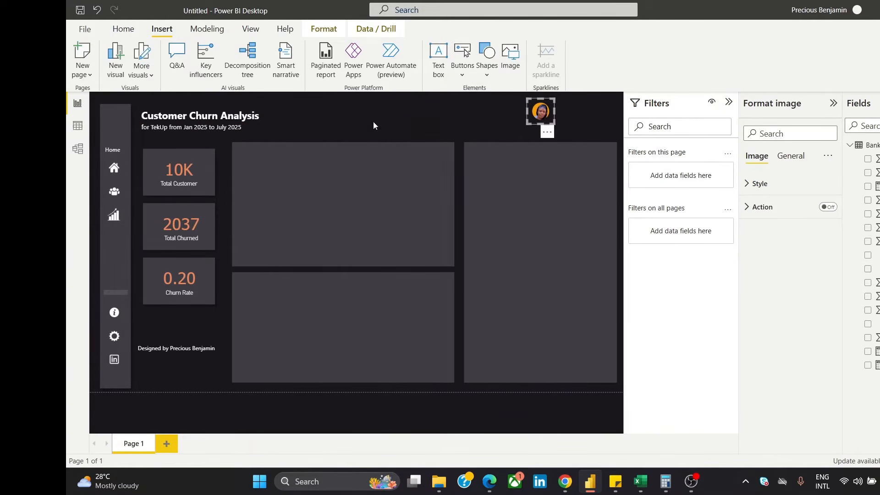
# Move the "Designed by" credit text into the header above the tall chart panel and place the avatar immediately before it
pyautogui.click(202, 347)
pyautogui.moveTo(213, 345); pyautogui.dragTo(651, 113)
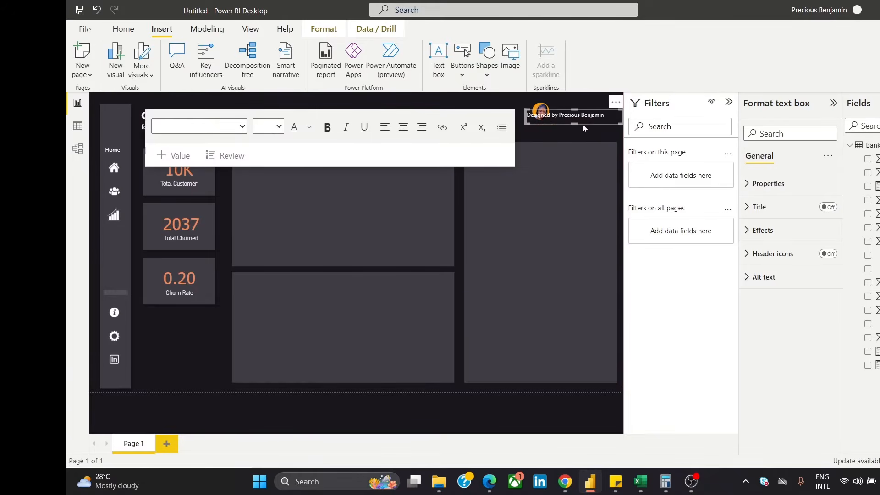
pyautogui.click(484, 98)
pyautogui.moveTo(546, 111); pyautogui.dragTo(522, 110)
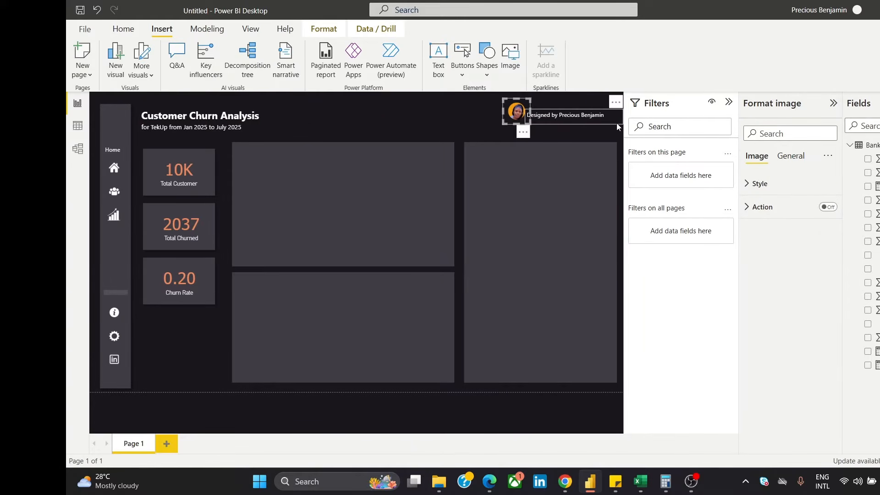
# Narrow the "Designed by" credit text box to fit its text and shift it slightly higher beside the header avatar
pyautogui.moveTo(624, 116)
pyautogui.mouseDown()
pyautogui.moveTo(611, 116)
pyautogui.moveTo(633, 116)
pyautogui.mouseUp()
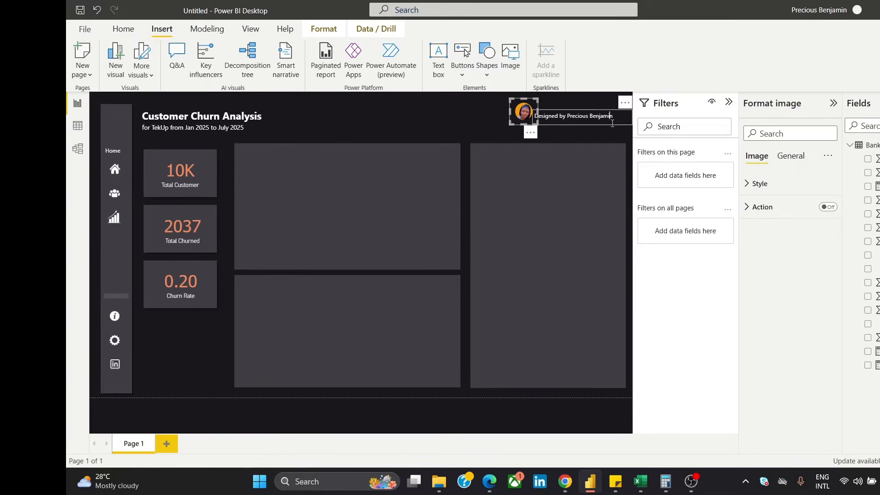
pyautogui.click(613, 117)
pyautogui.moveTo(633, 118)
pyautogui.mouseDown()
pyautogui.moveTo(619, 119)
pyautogui.moveTo(633, 120)
pyautogui.mouseUp()
pyautogui.click(474, 106)
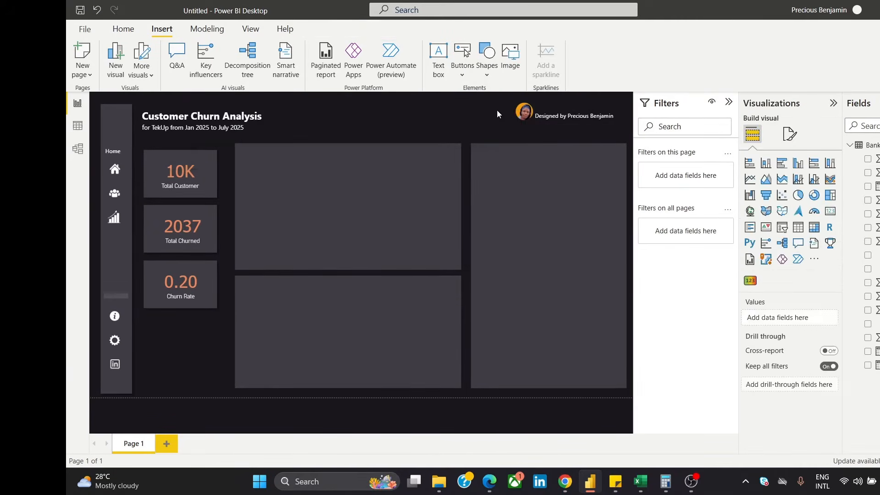
pyautogui.moveTo(576, 112); pyautogui.dragTo(542, 114)
pyautogui.moveTo(599, 122); pyautogui.dragTo(593, 120)
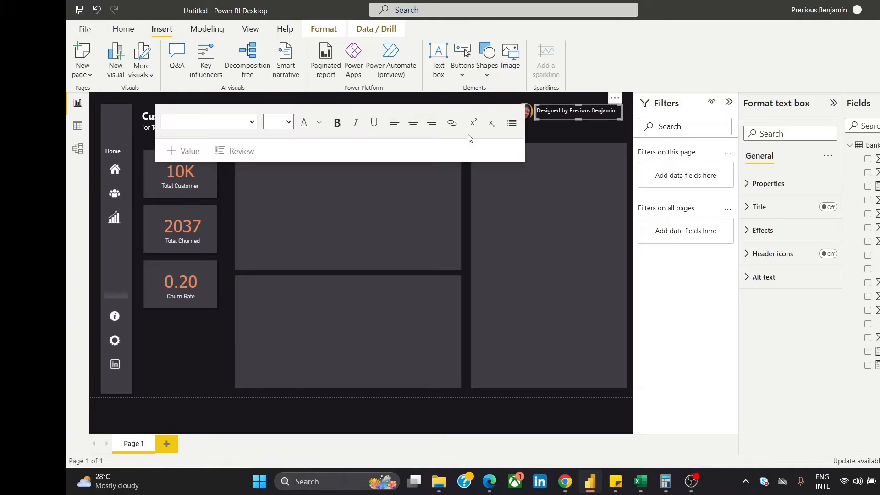
pyautogui.click(412, 110)
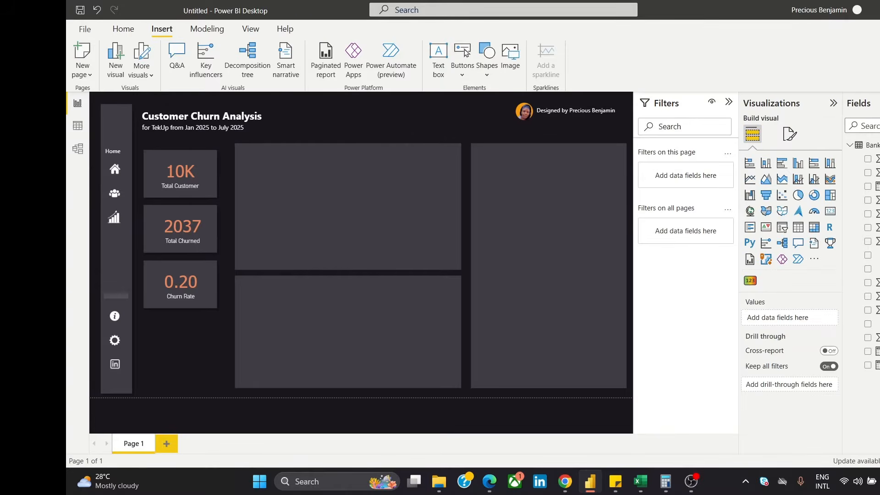
# Align the avatar and the "Designed by" credit text with each other using Align middle
pyautogui.click(523, 111)
pyautogui.keyDown('ctrl'); pyautogui.click(570, 122); pyautogui.keyUp('ctrl')
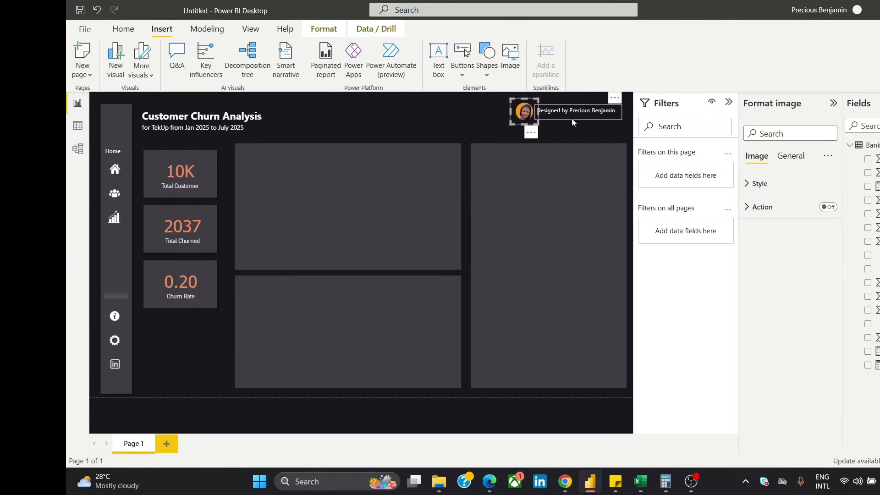
pyautogui.click(325, 29)
pyautogui.click(312, 68)
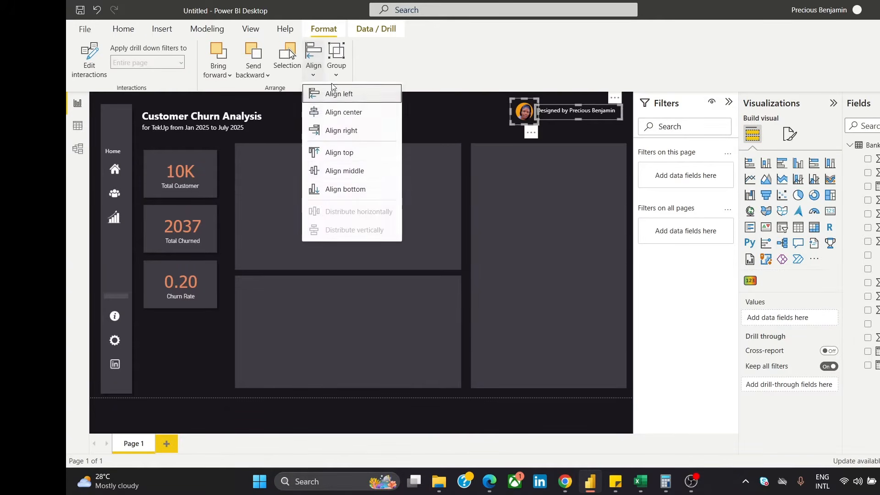
pyautogui.click(358, 171)
pyautogui.click(403, 110)
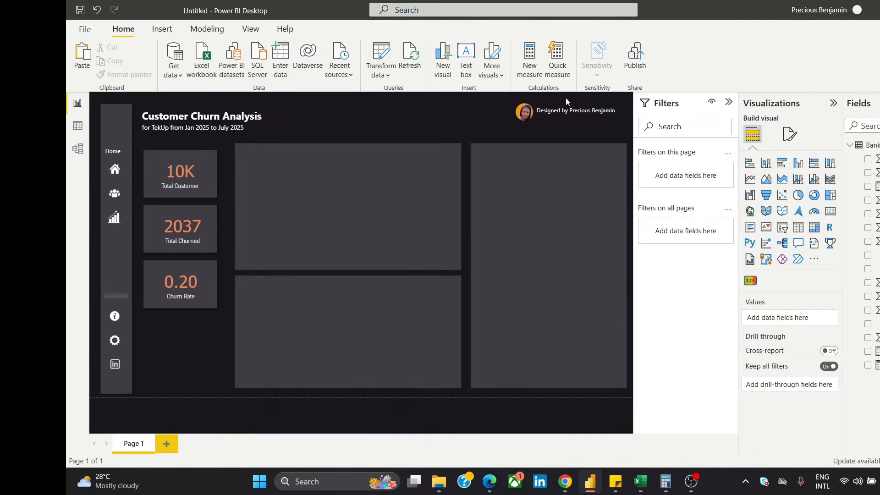
# Group the header avatar and the "Designed by" credit text into one object
pyautogui.click(599, 120)
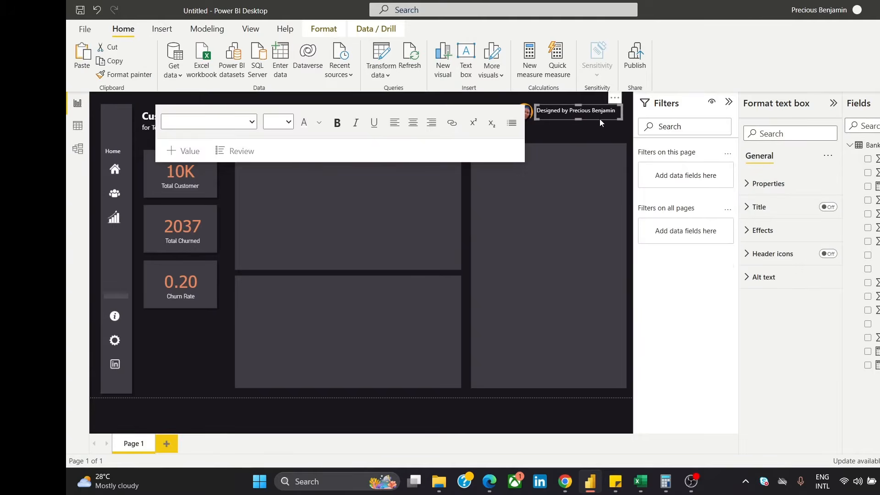
pyautogui.click(527, 105)
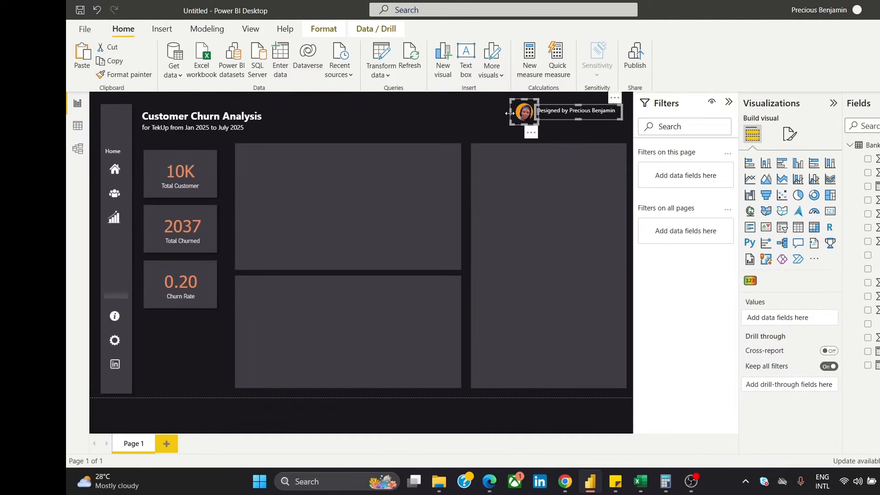
pyautogui.rightClick(532, 118)
pyautogui.moveTo(596, 122)
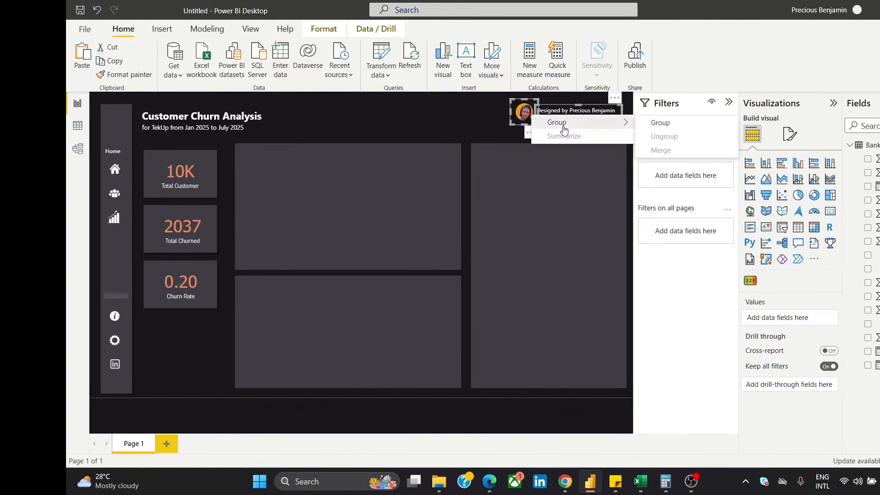
pyautogui.click(671, 123)
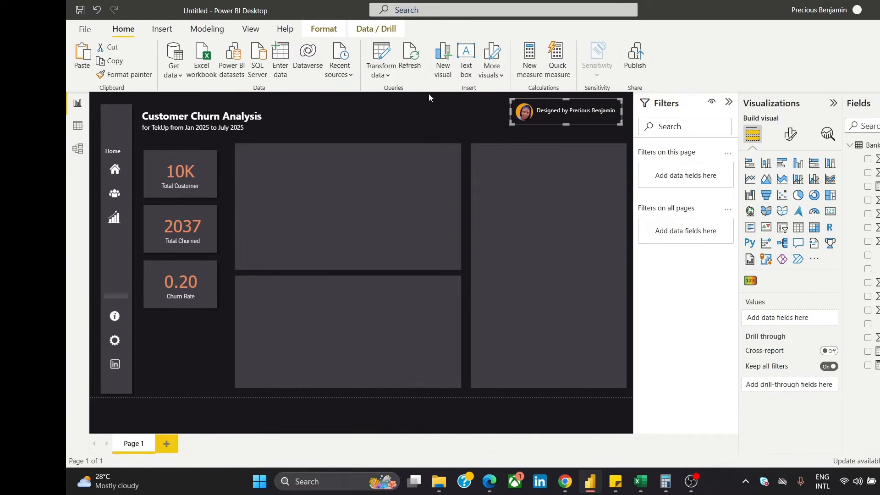
pyautogui.click(427, 110)
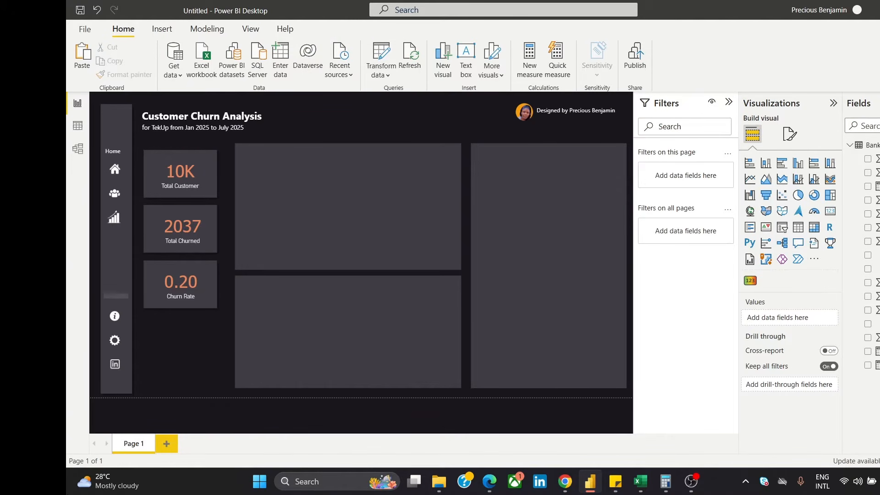
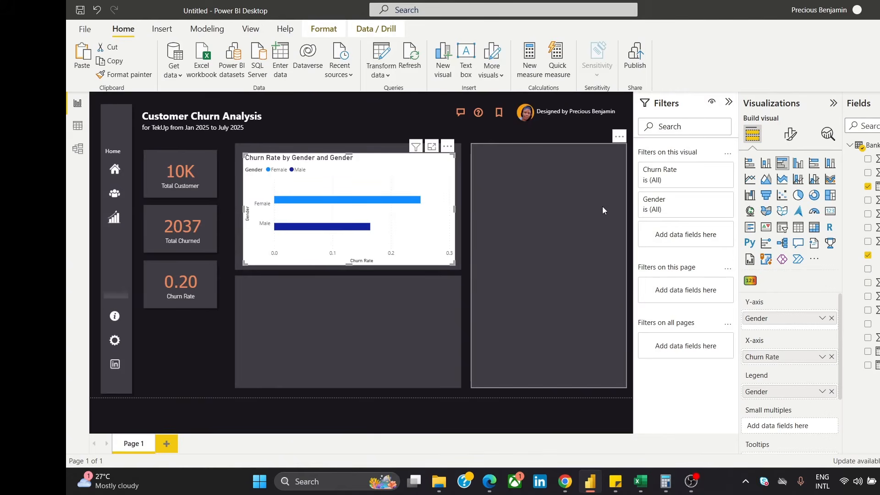
# Turn off the background of the Churn Rate by Gender bar chart
pyautogui.click(787, 137)
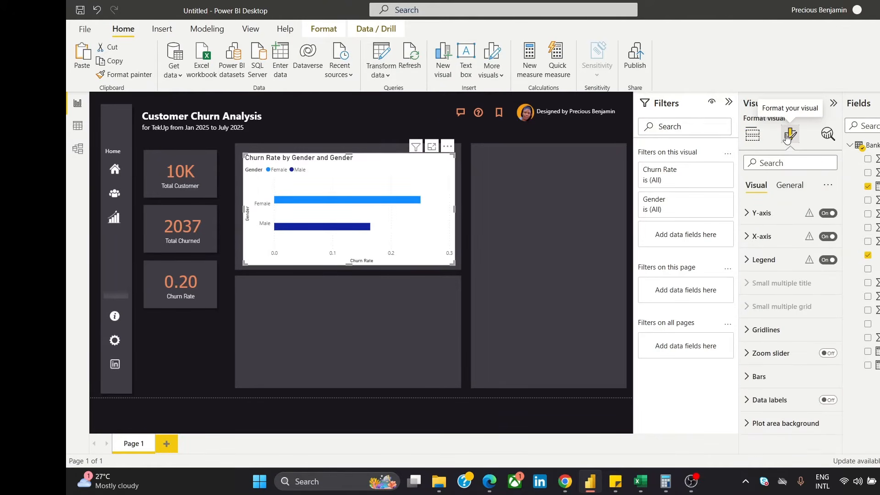
pyautogui.click(755, 137)
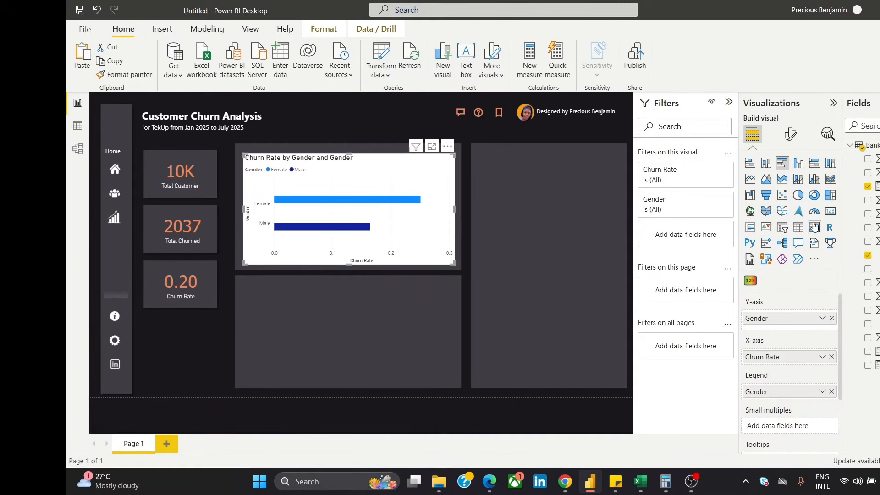
pyautogui.click(790, 132)
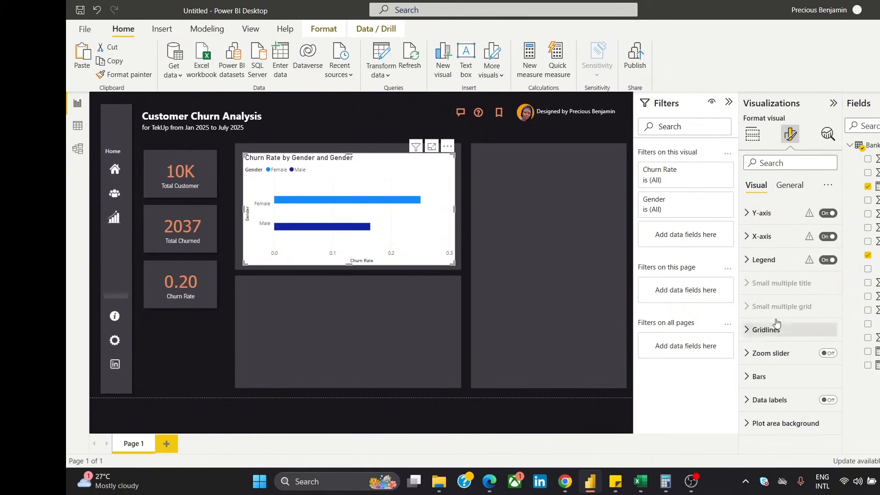
pyautogui.click(790, 186)
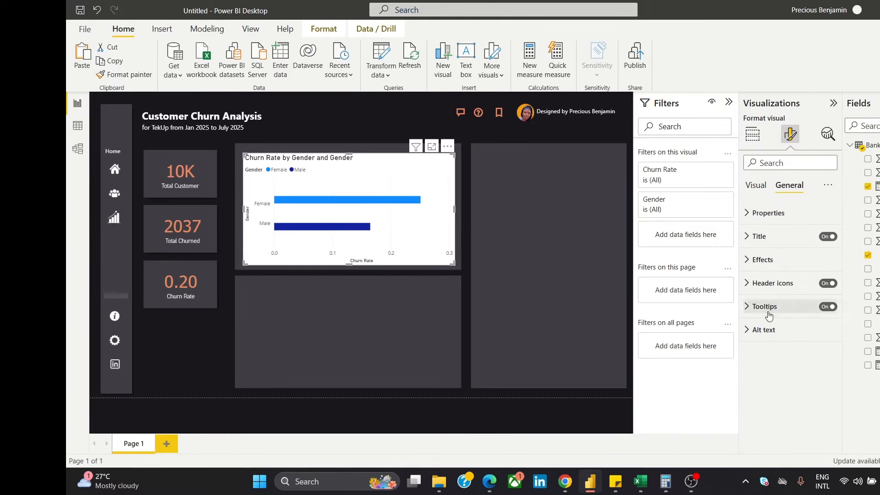
pyautogui.click(782, 259)
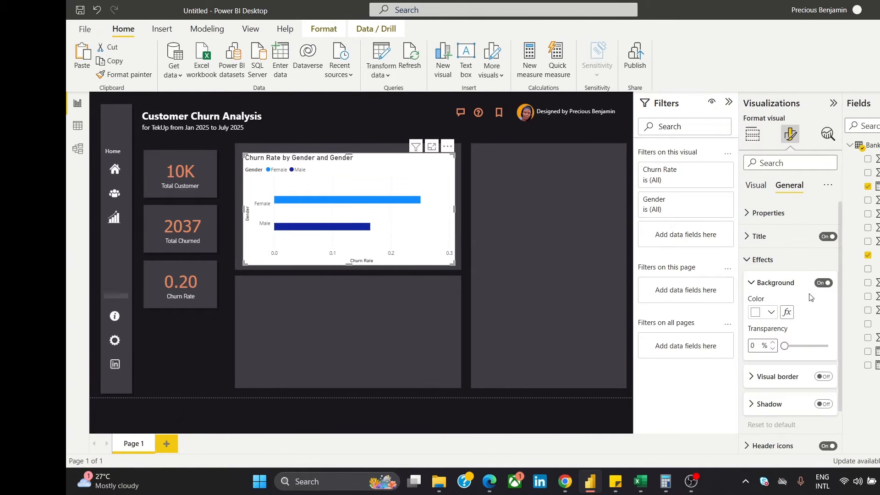
pyautogui.click(822, 282)
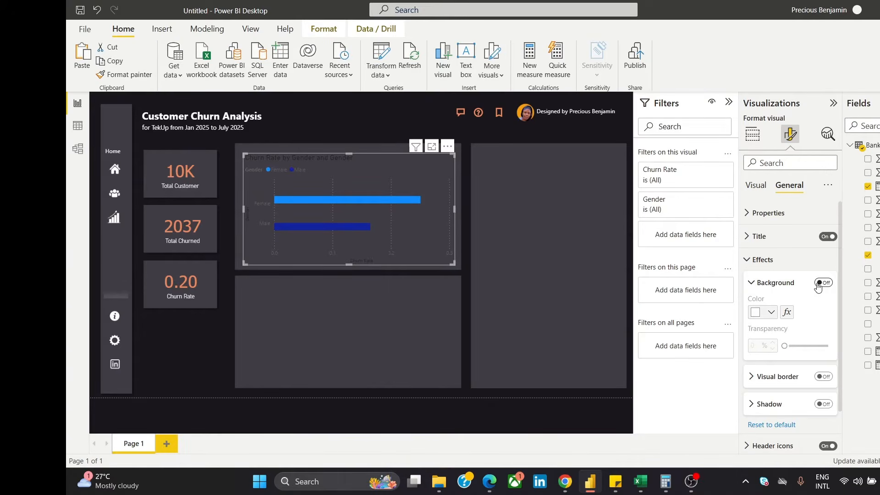
pyautogui.click(751, 284)
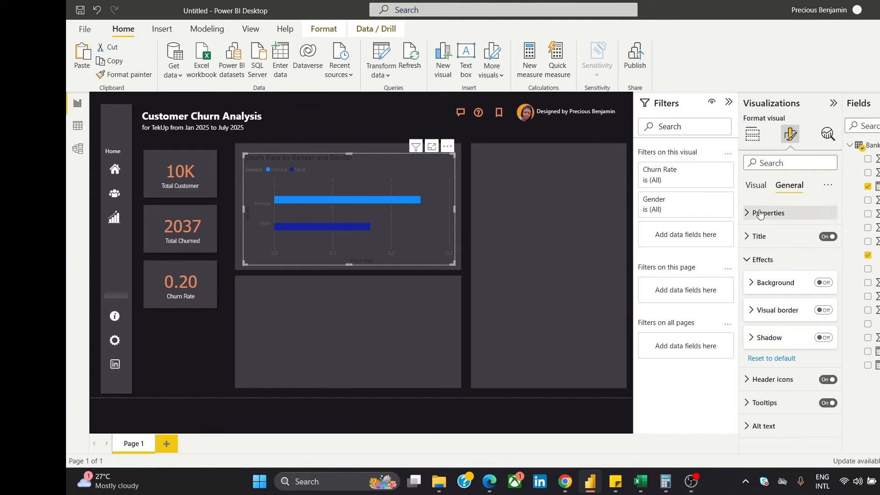
# Set the color of the gender bar chart's Y-axis values and Y-axis title to white
pyautogui.click(756, 187)
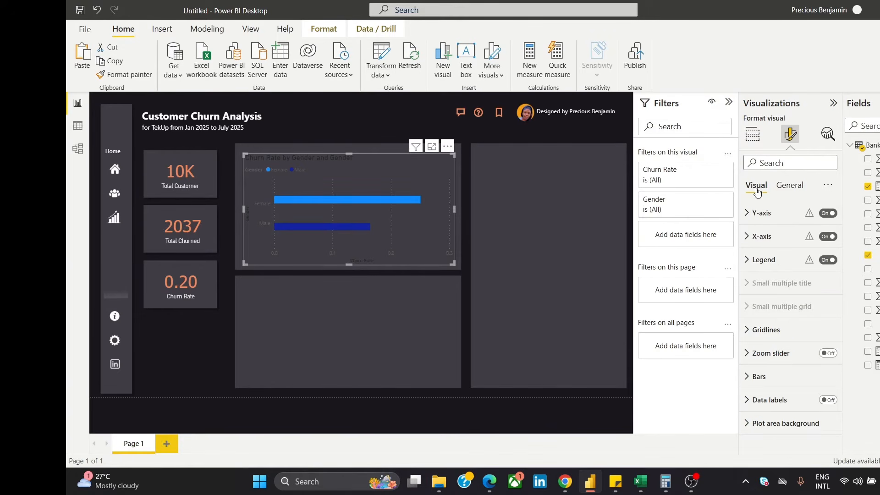
pyautogui.click(762, 214)
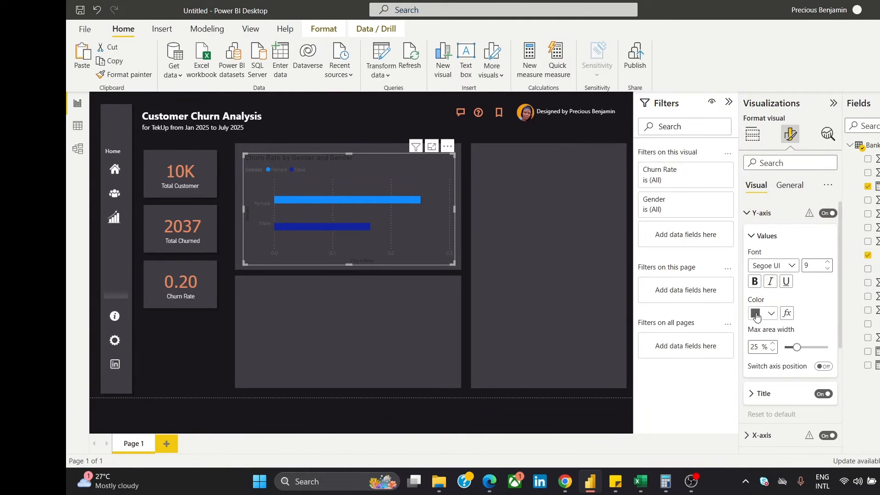
pyautogui.click(757, 314)
pyautogui.click(762, 133)
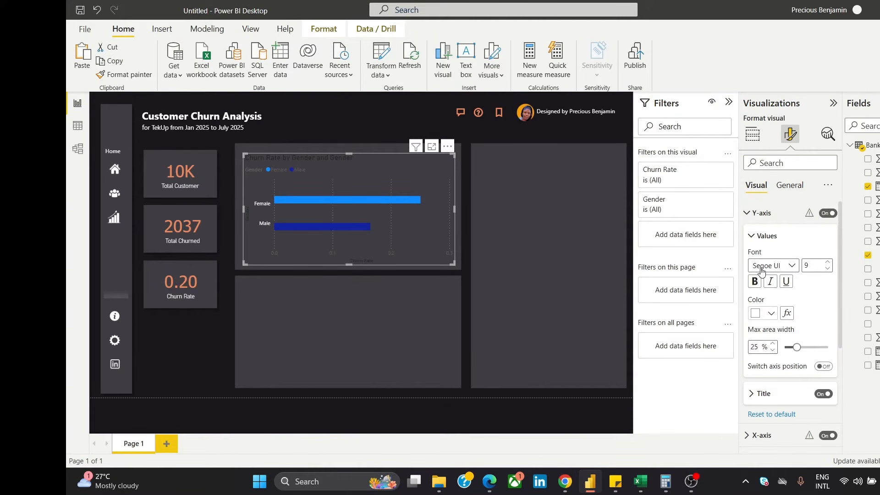
pyautogui.click(753, 237)
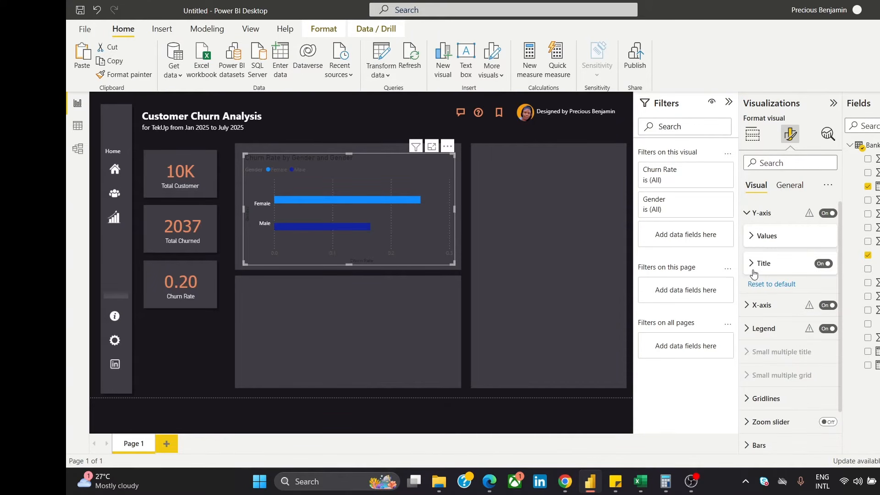
pyautogui.click(755, 264)
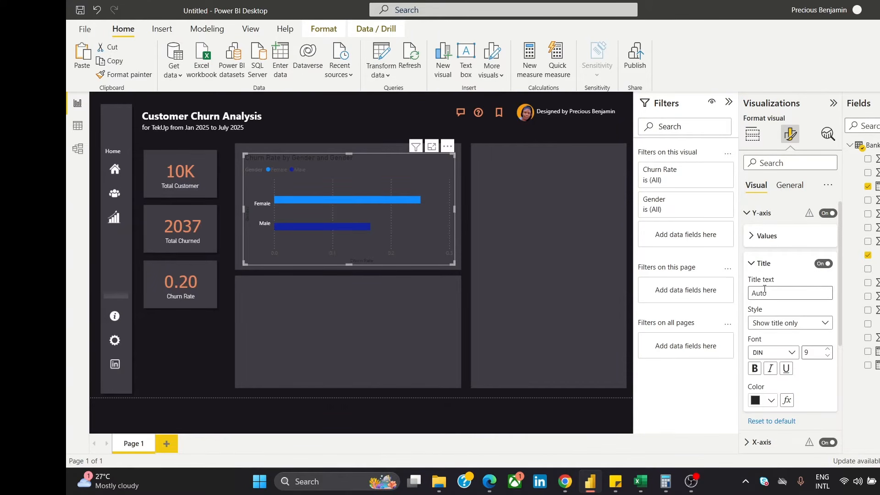
pyautogui.click(756, 403)
pyautogui.click(764, 220)
pyautogui.click(755, 242)
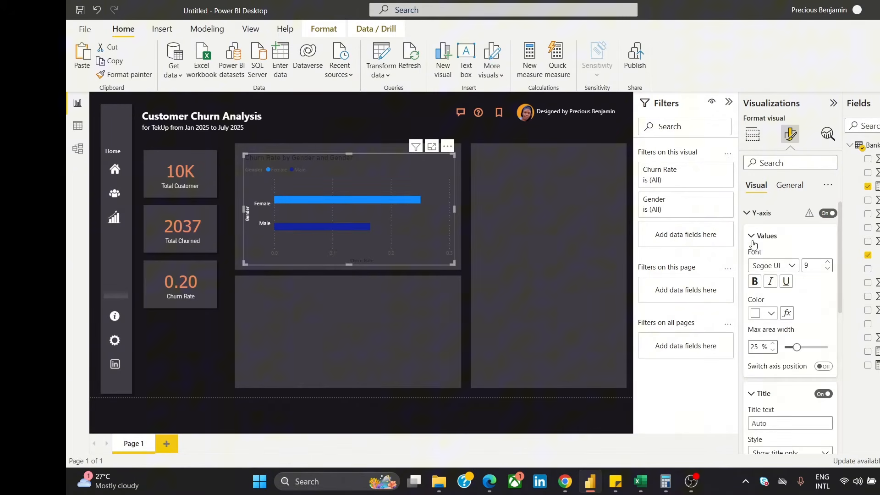
pyautogui.click(751, 214)
# Set the color of the gender bar chart's X-axis values and X-axis title to white
pyautogui.click(751, 239)
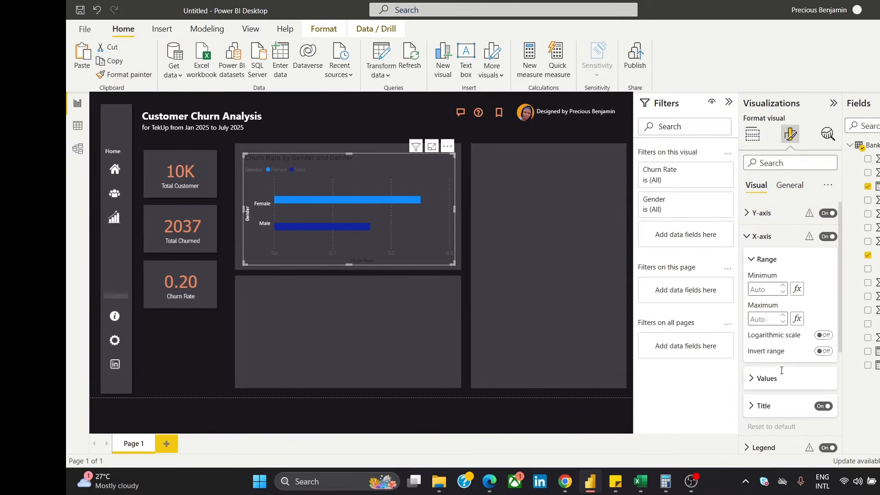
pyautogui.click(763, 381)
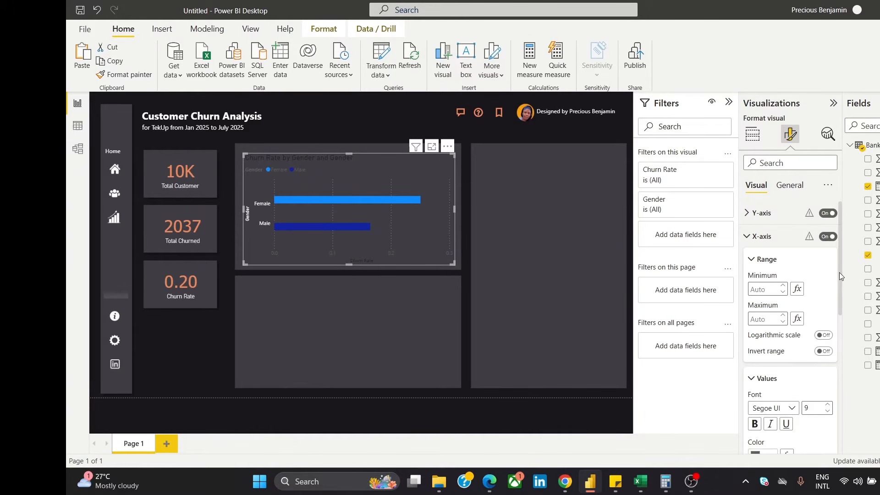
pyautogui.scroll(-3, 841, 275)
pyautogui.click(755, 321)
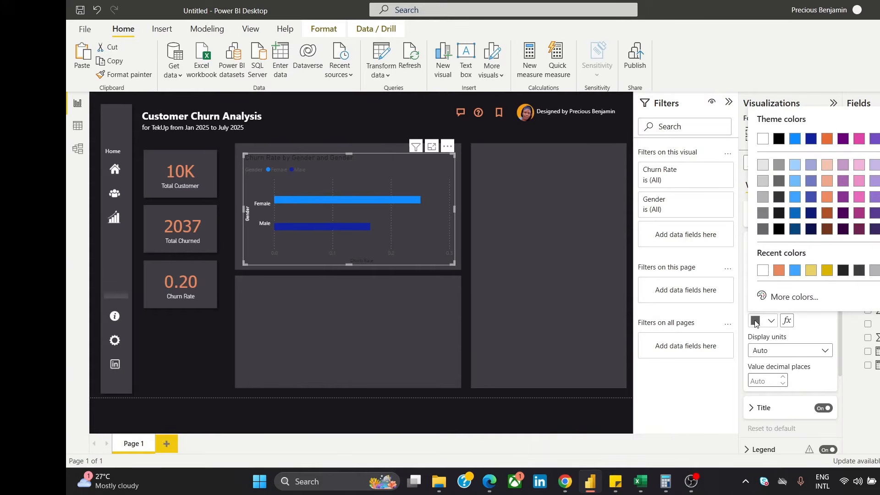
pyautogui.click(763, 139)
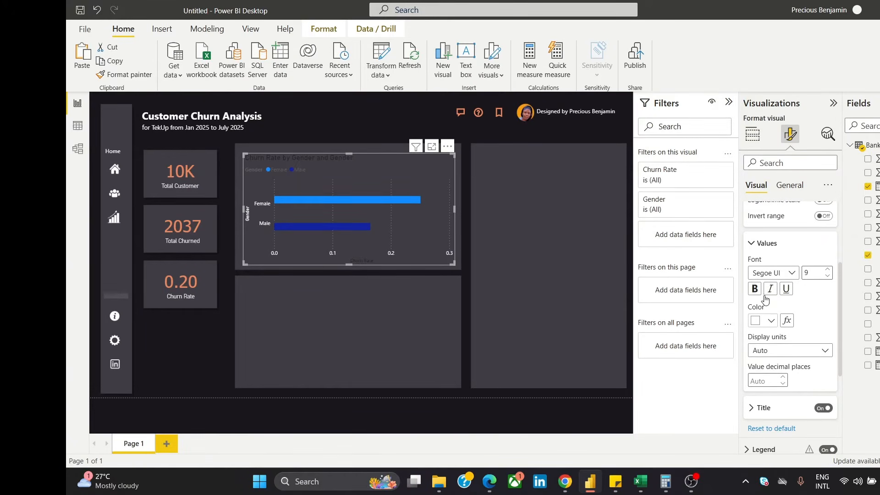
pyautogui.click(781, 408)
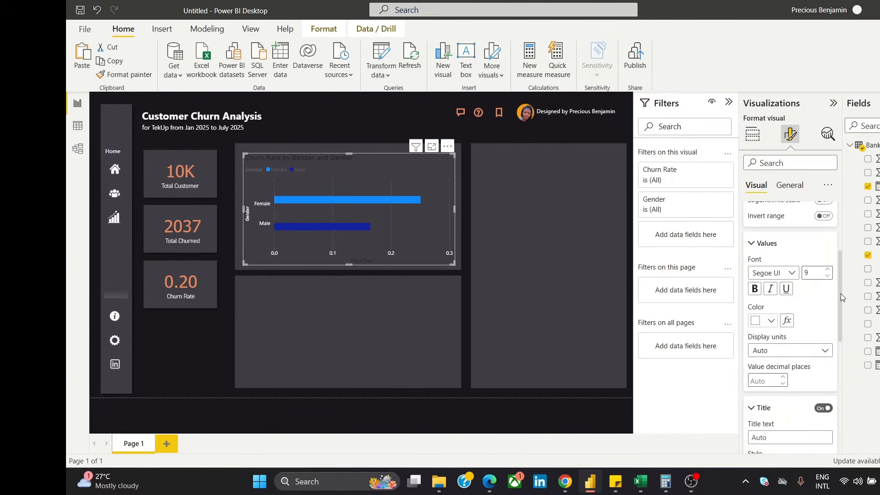
pyautogui.moveTo(841, 297); pyautogui.dragTo(840, 339)
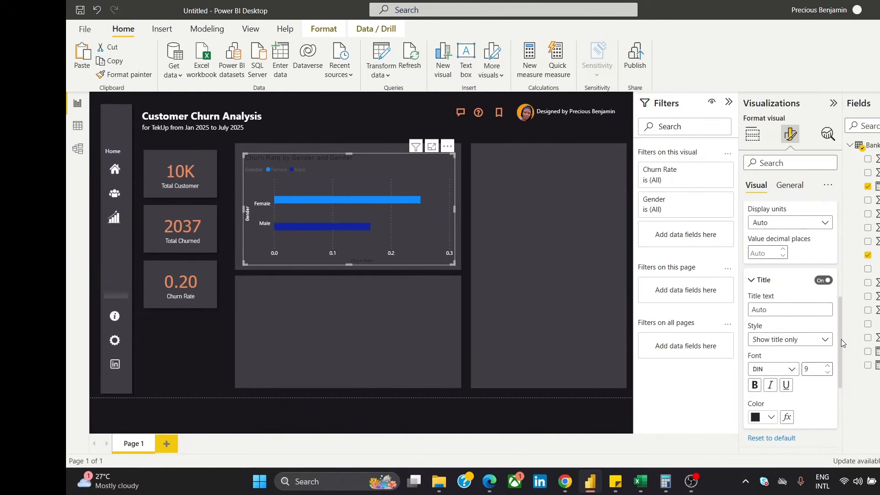
pyautogui.click(753, 419)
pyautogui.click(763, 239)
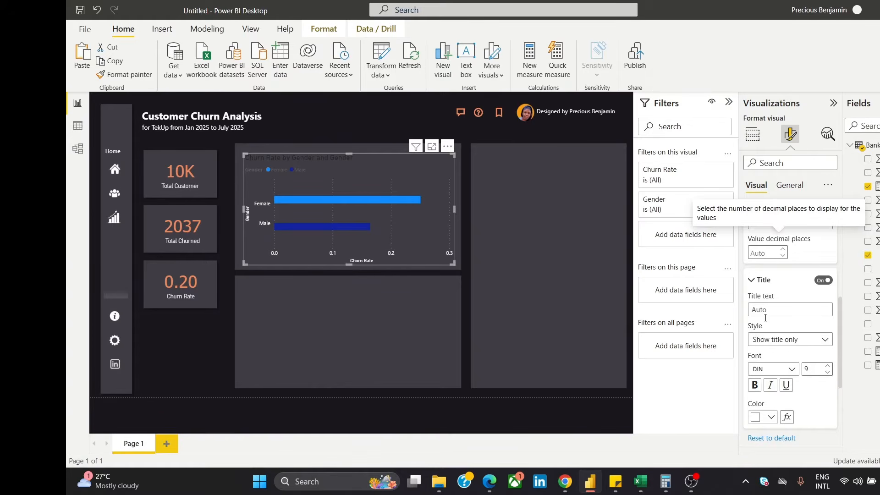
# Set the legend position of the Churn Rate by Gender bar chart to Center right
pyautogui.moveTo(841, 314); pyautogui.dragTo(845, 357)
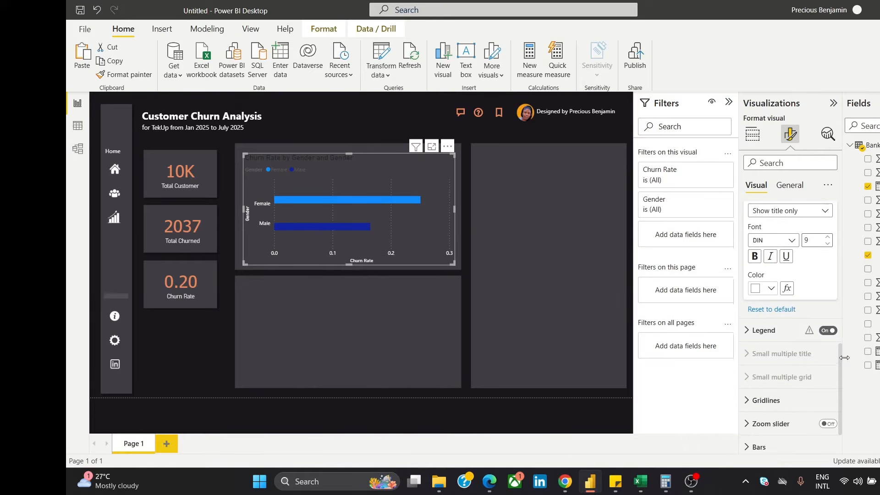
pyautogui.click(755, 329)
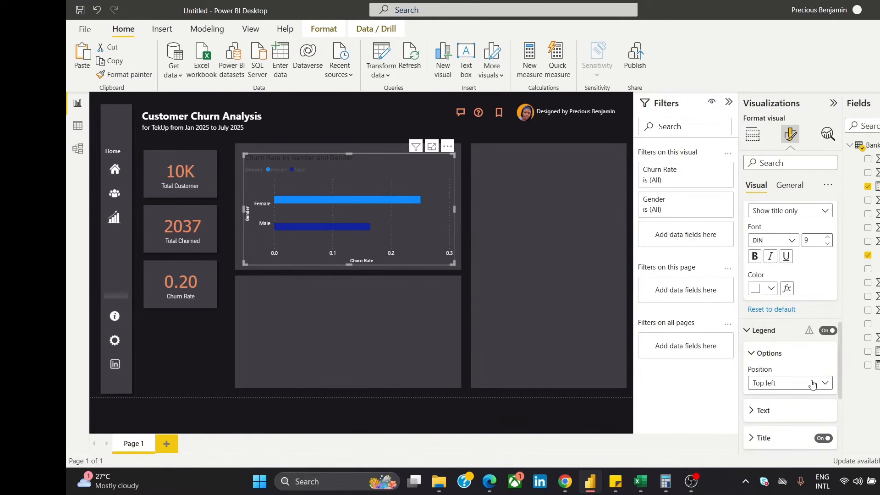
pyautogui.moveTo(841, 329); pyautogui.dragTo(842, 359)
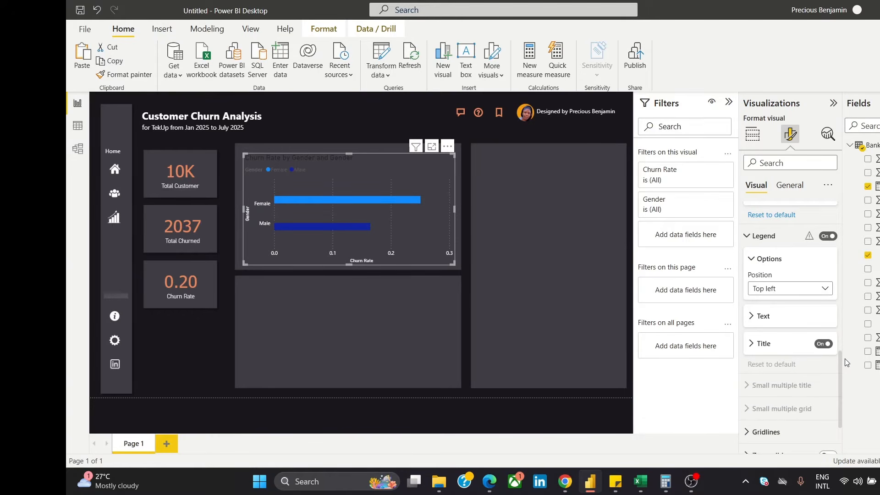
pyautogui.click(805, 290)
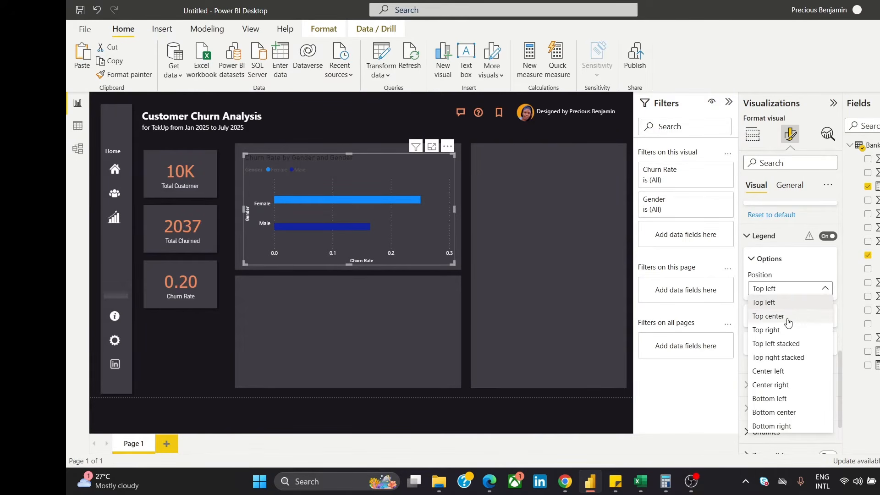
pyautogui.click(784, 344)
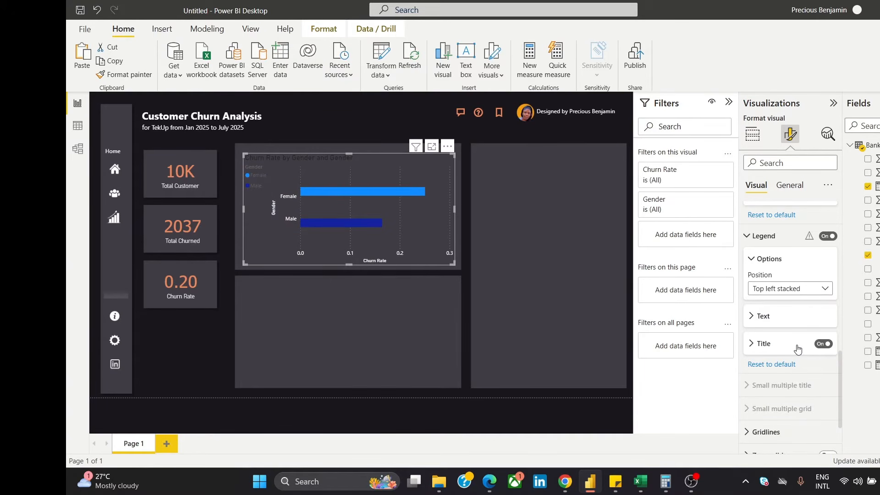
pyautogui.click(781, 294)
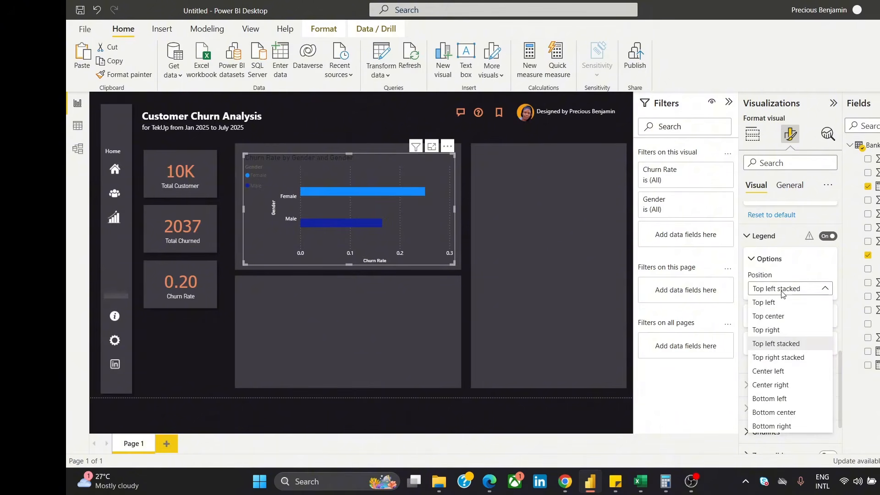
pyautogui.click(811, 385)
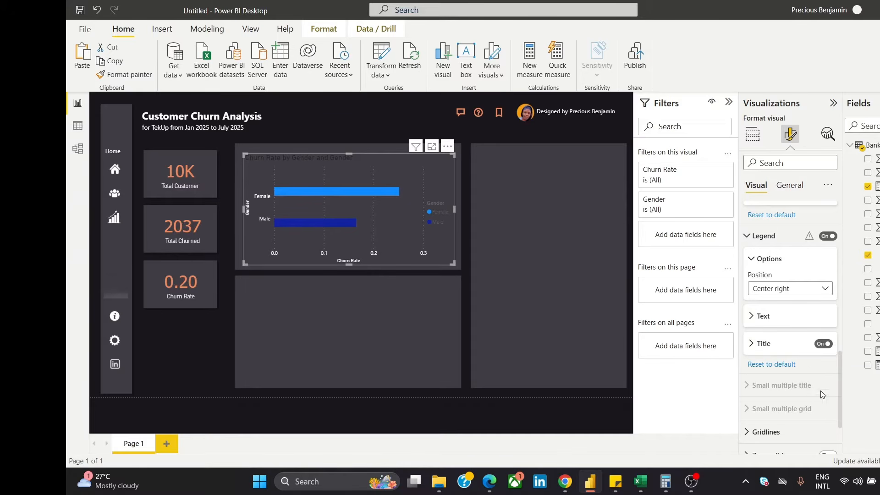
# Set the gender bar chart's legend text color to white and expand the legend's title settings
pyautogui.click(765, 316)
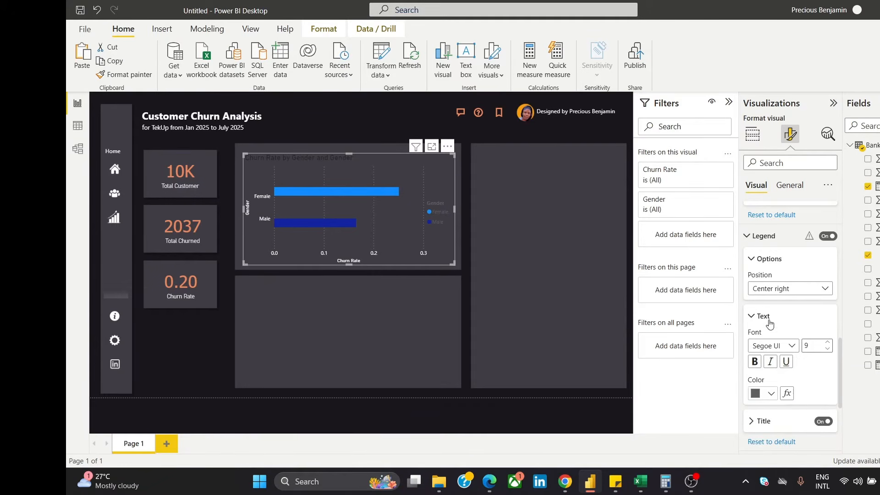
pyautogui.click(761, 398)
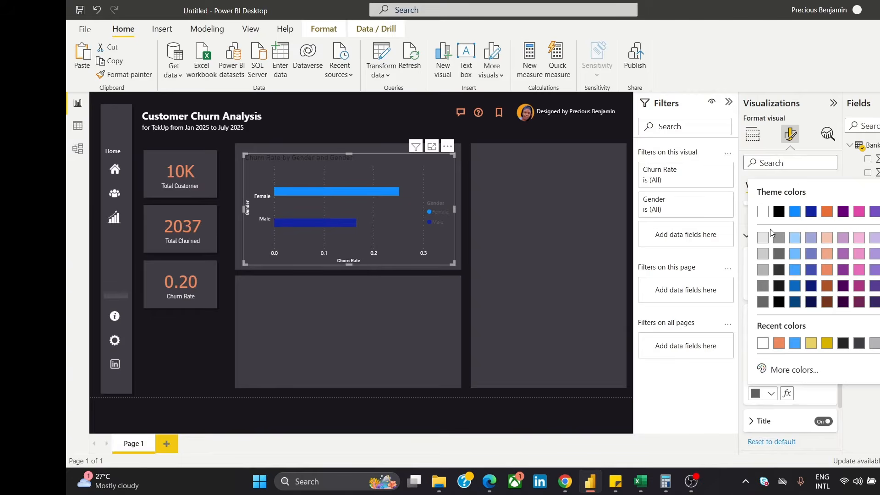
pyautogui.click(762, 212)
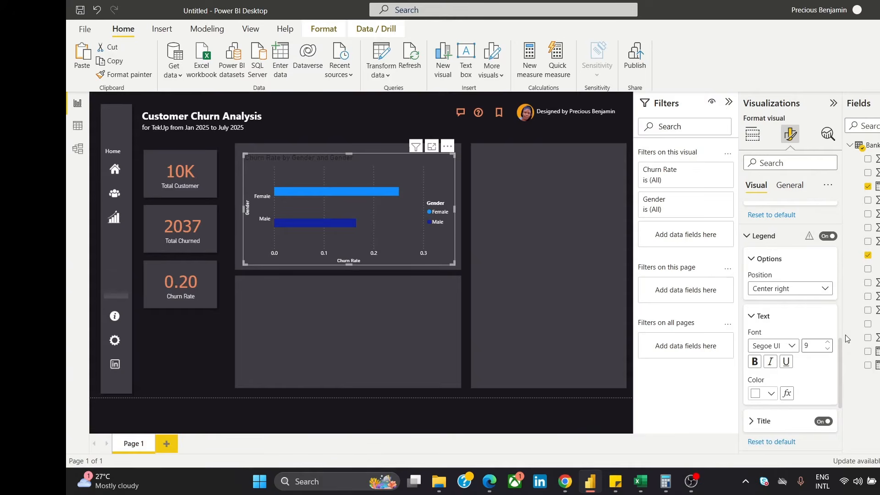
pyautogui.scroll(-1, 837, 364)
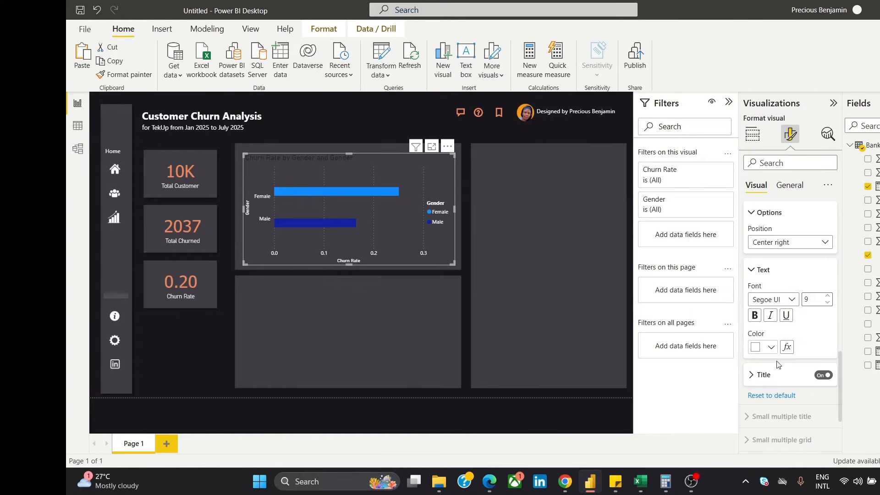
pyautogui.click(759, 381)
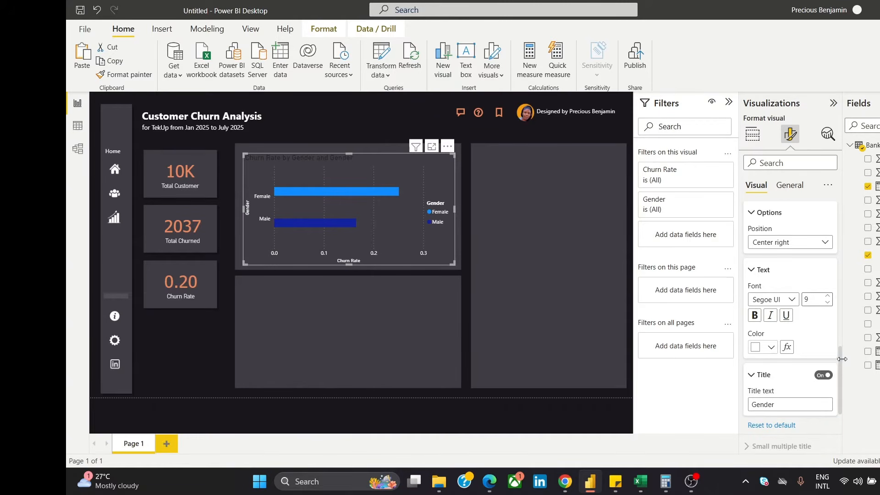
# Set the text color of the gender bar chart's title to white
pyautogui.moveTo(842, 358); pyautogui.dragTo(820, 201)
pyautogui.click(788, 186)
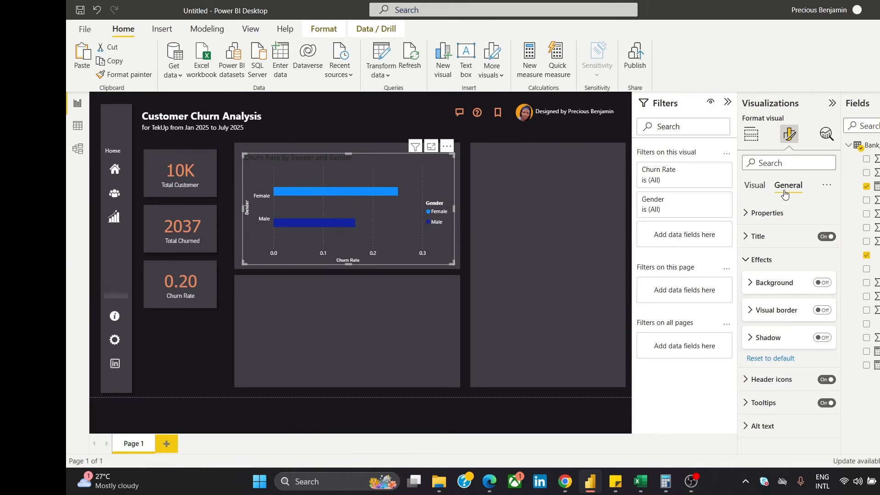
pyautogui.click(768, 238)
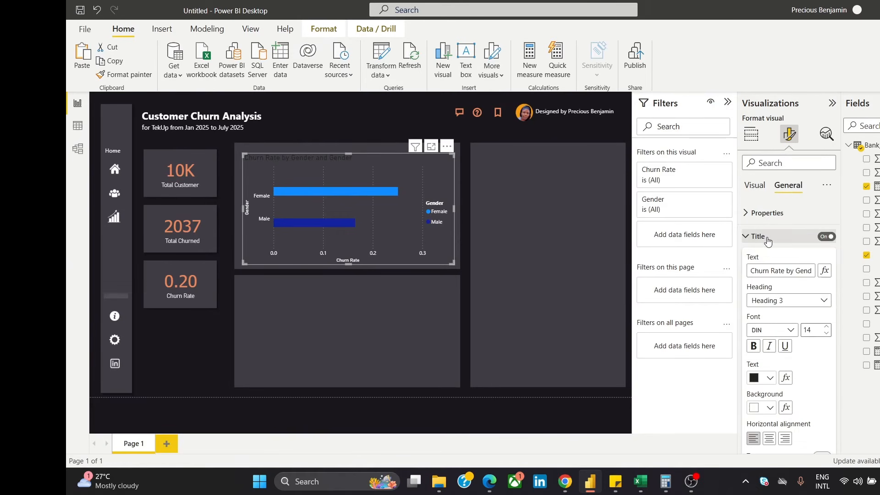
pyautogui.click(754, 378)
pyautogui.click(761, 196)
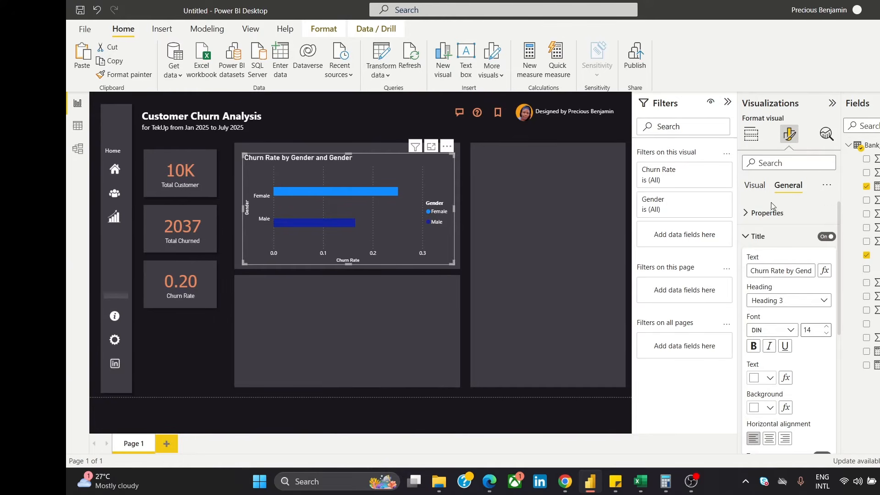
# Set both the Female and Male bar colors of the gender chart to the light orange #EB895F used on the KPI cards
pyautogui.click(760, 193)
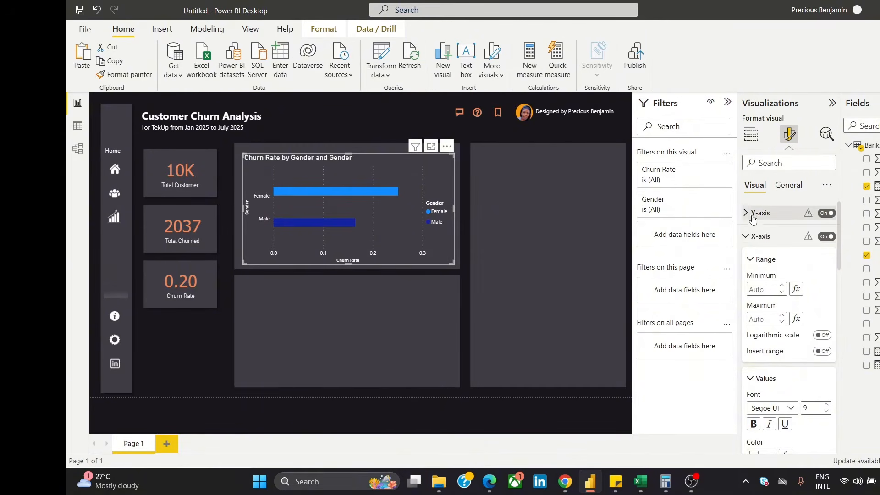
pyautogui.click(745, 213)
pyautogui.click(744, 214)
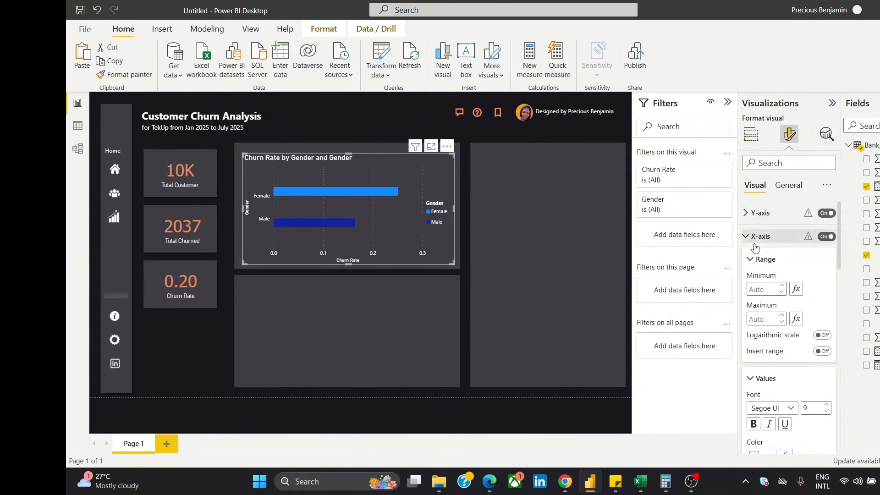
pyautogui.click(749, 237)
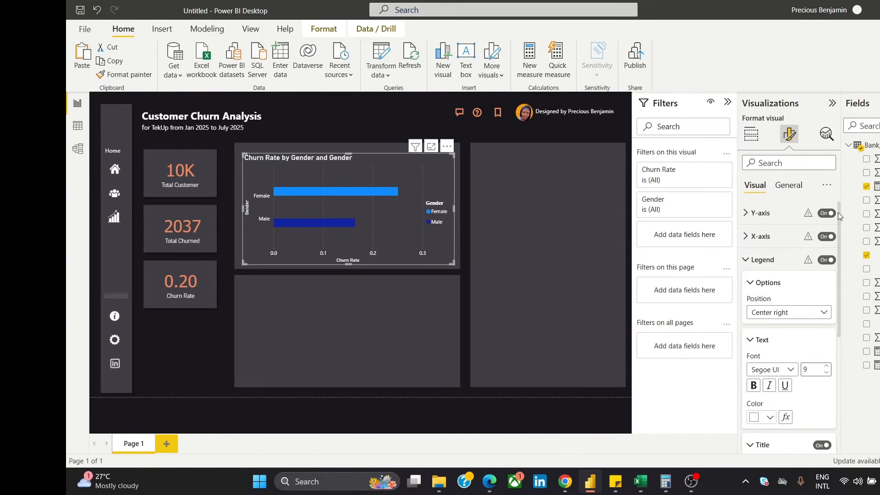
pyautogui.click(748, 262)
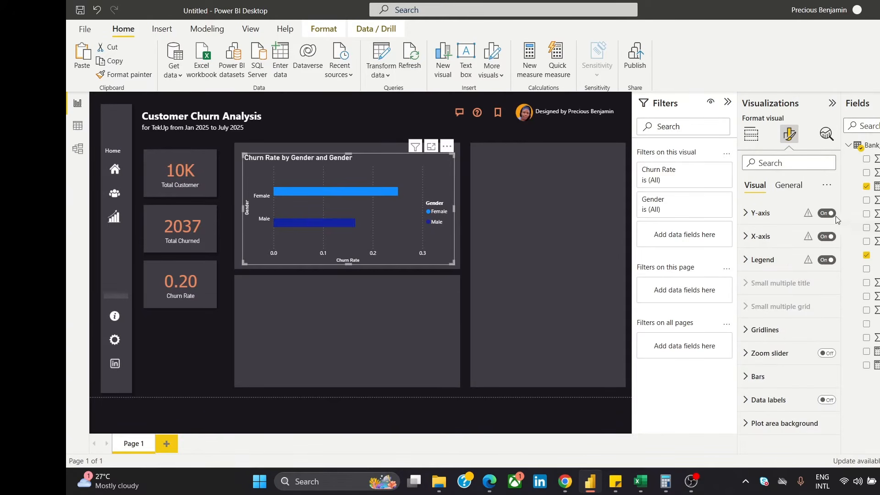
pyautogui.click(784, 383)
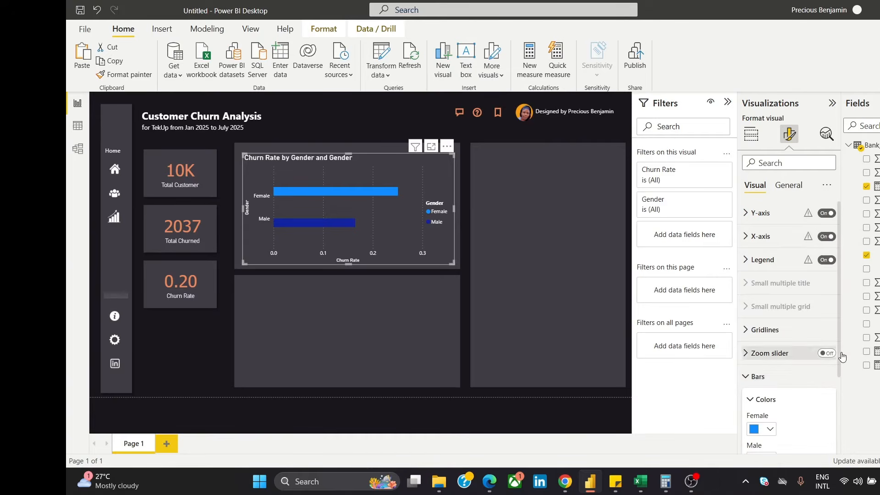
pyautogui.scroll(-3, 835, 321)
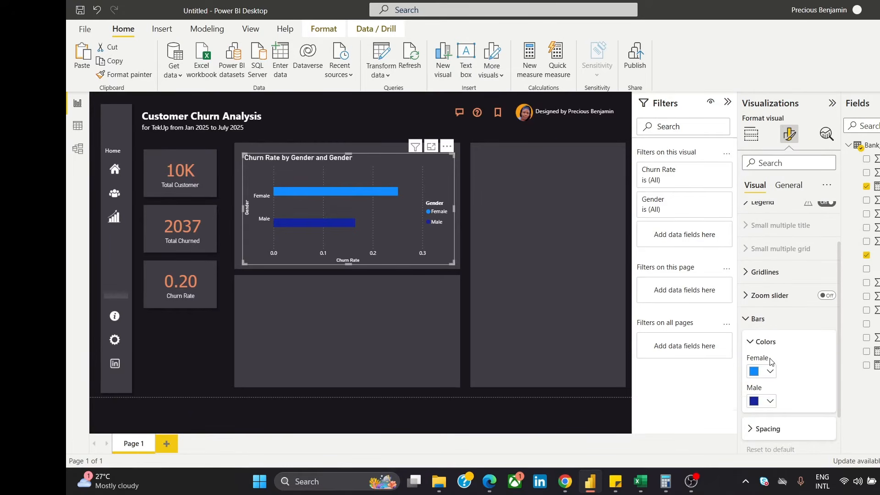
pyautogui.click(754, 372)
pyautogui.click(754, 373)
pyautogui.click(754, 373)
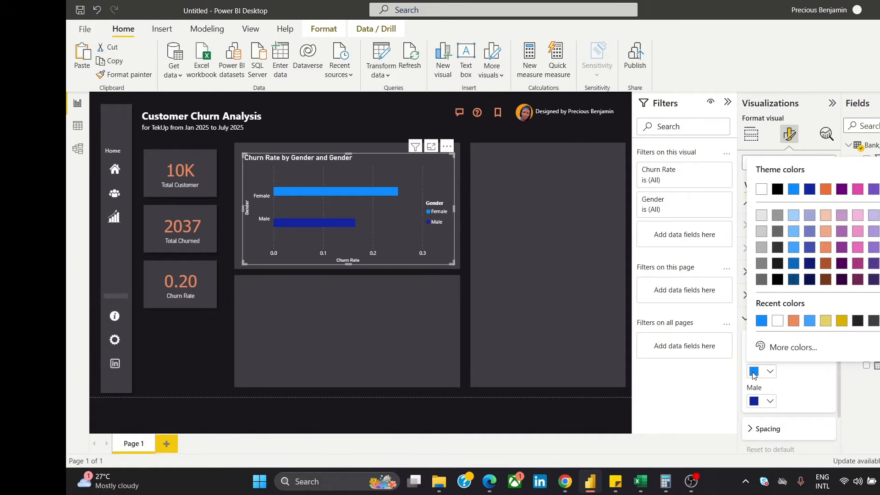
pyautogui.click(791, 326)
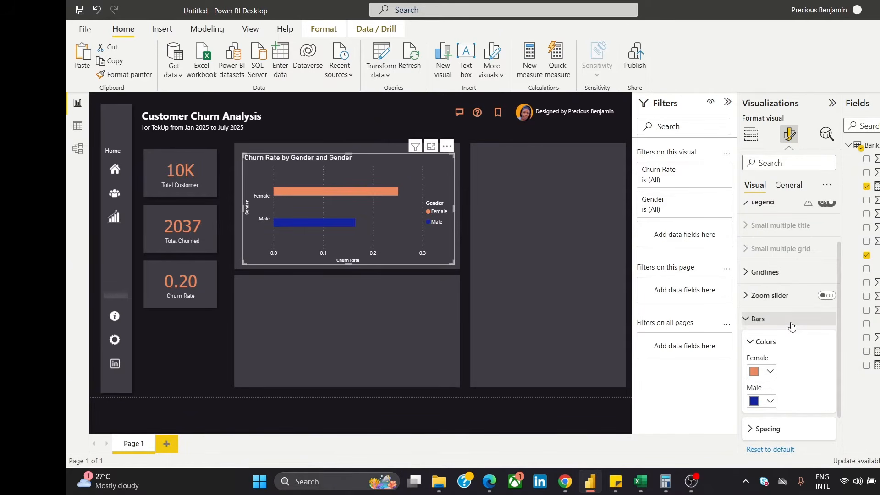
pyautogui.click(758, 401)
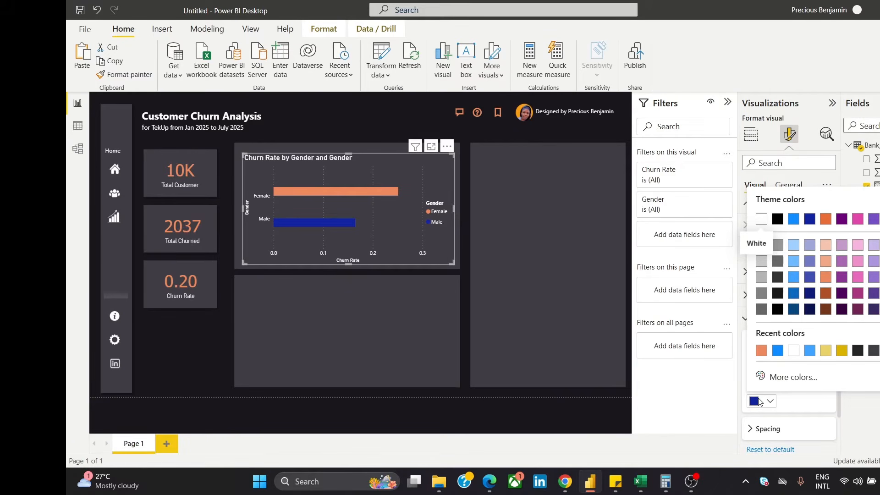
pyautogui.click(761, 350)
pyautogui.click(164, 365)
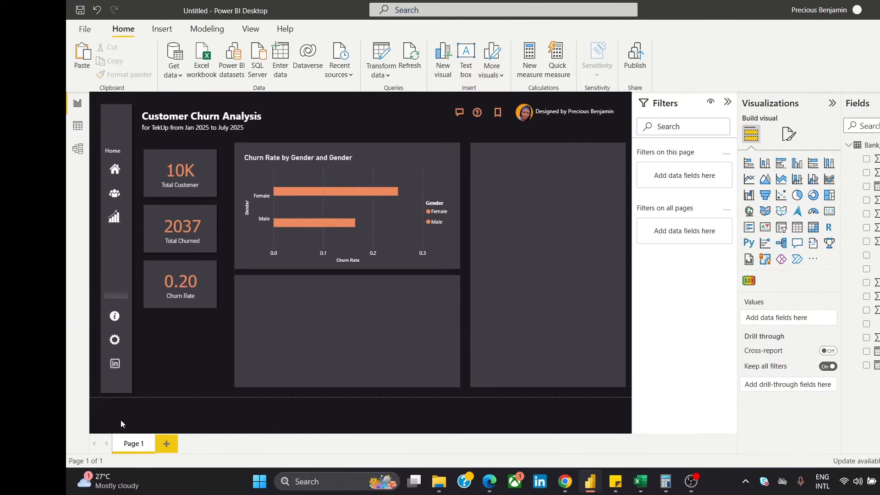
# Give the Female bar of the gender chart the custom yellow-green color #C1C338
pyautogui.click(356, 218)
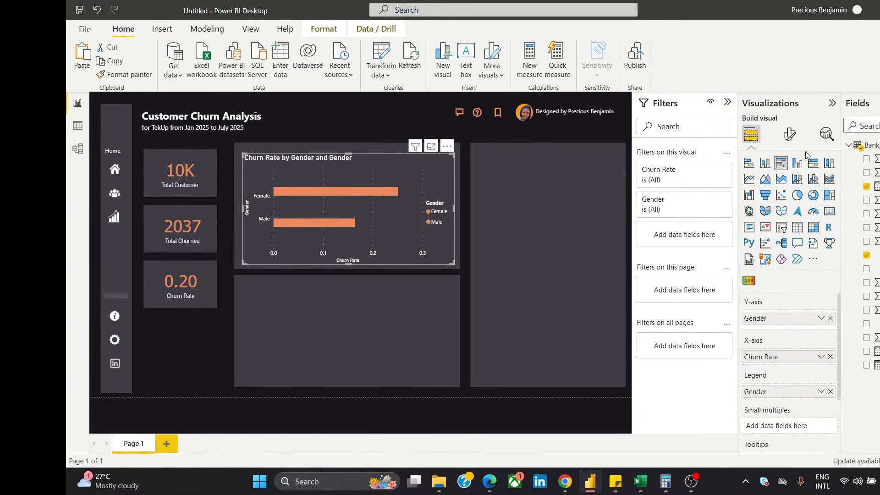
pyautogui.click(789, 133)
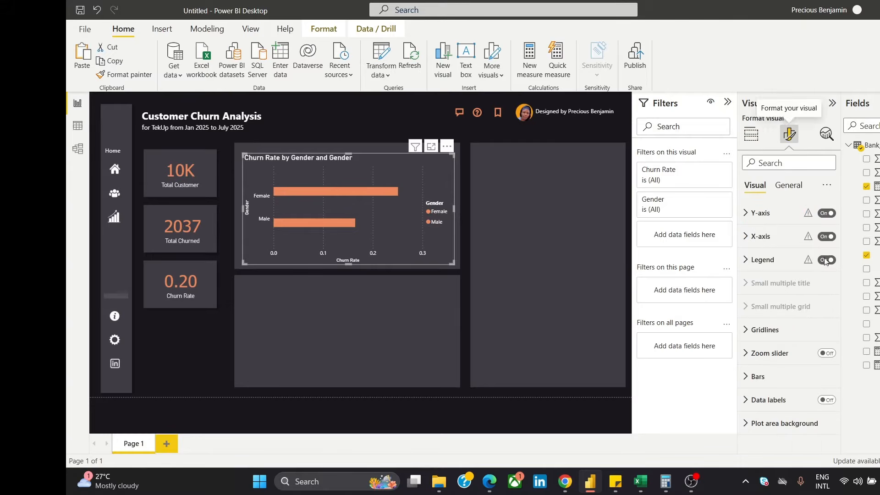
pyautogui.click(780, 386)
pyautogui.click(754, 430)
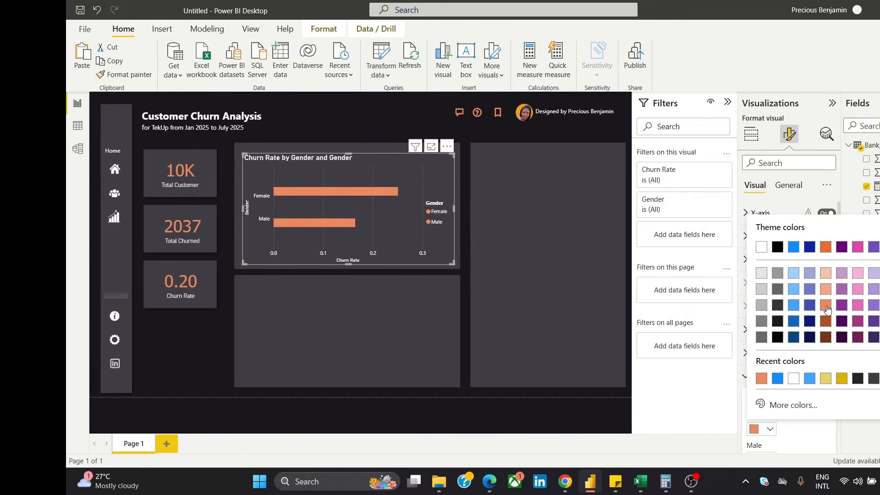
pyautogui.click(784, 405)
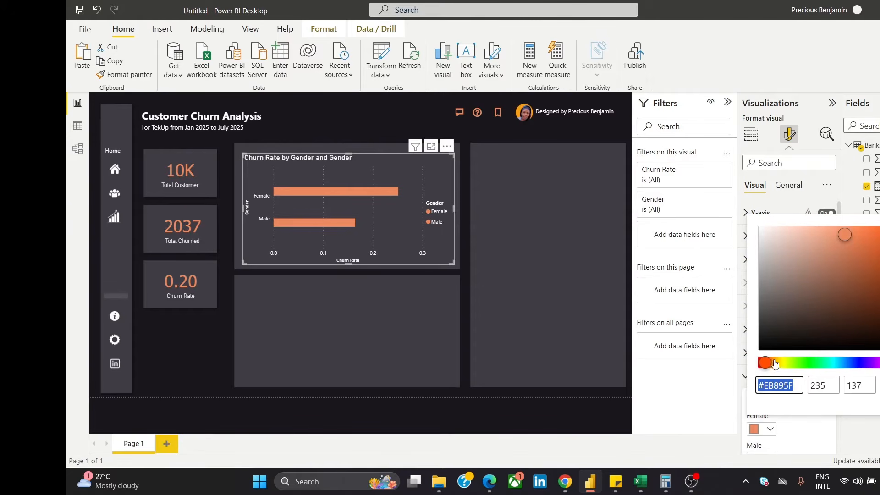
pyautogui.moveTo(879, 234); pyautogui.dragTo(879, 231)
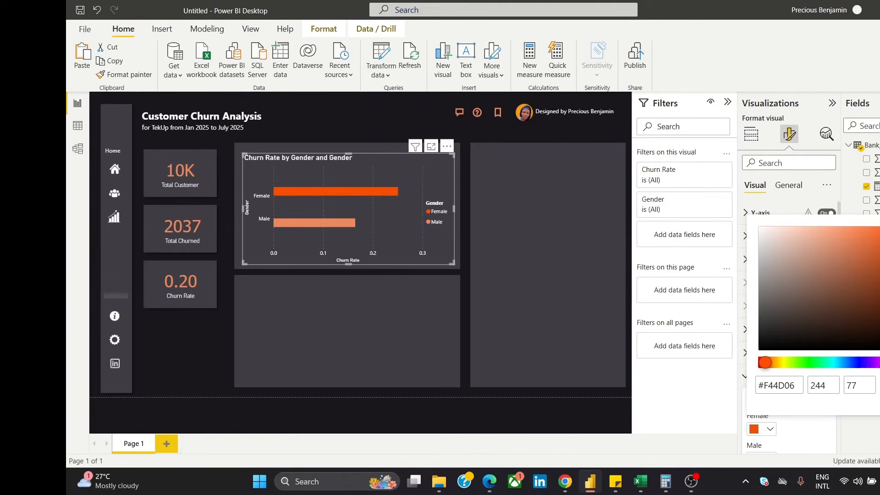
pyautogui.moveTo(879, 232)
pyautogui.mouseDown()
pyautogui.moveTo(879, 253)
pyautogui.moveTo(828, 225)
pyautogui.moveTo(812, 229)
pyautogui.moveTo(879, 232)
pyautogui.mouseUp()
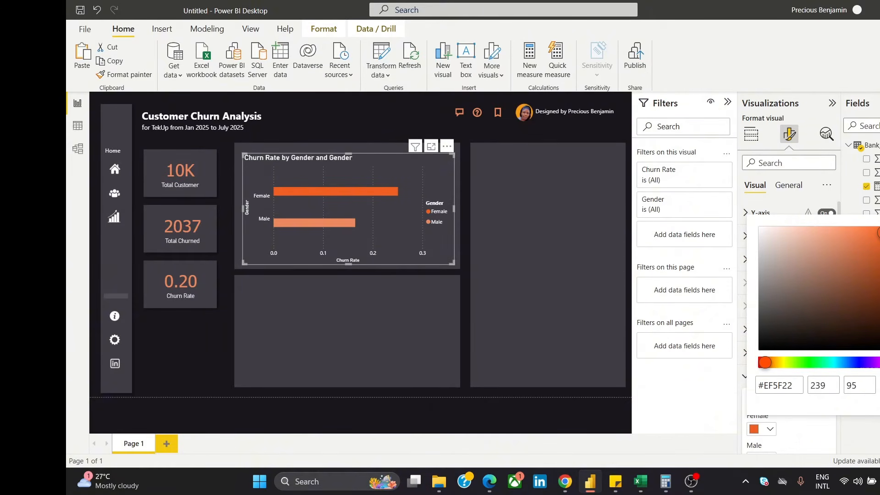
pyautogui.moveTo(879, 233)
pyautogui.mouseDown()
pyautogui.moveTo(879, 314)
pyautogui.moveTo(838, 277)
pyautogui.moveTo(788, 264)
pyautogui.moveTo(879, 241)
pyautogui.mouseUp()
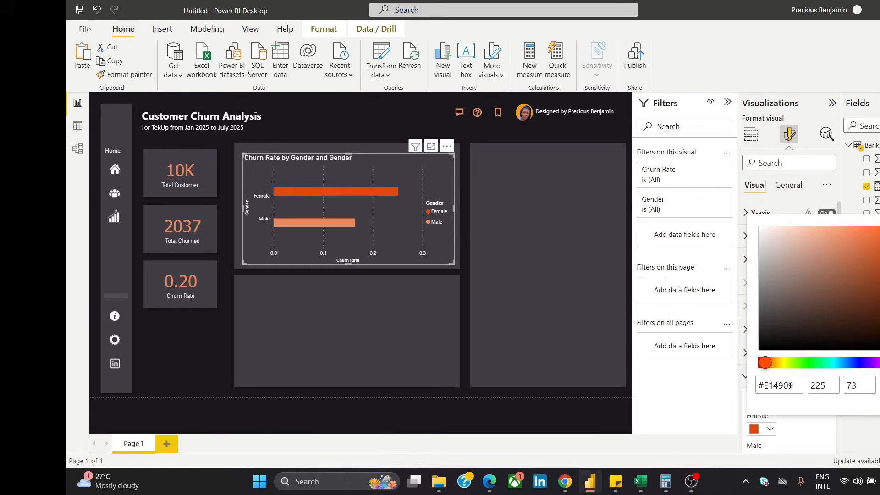
pyautogui.click(783, 362)
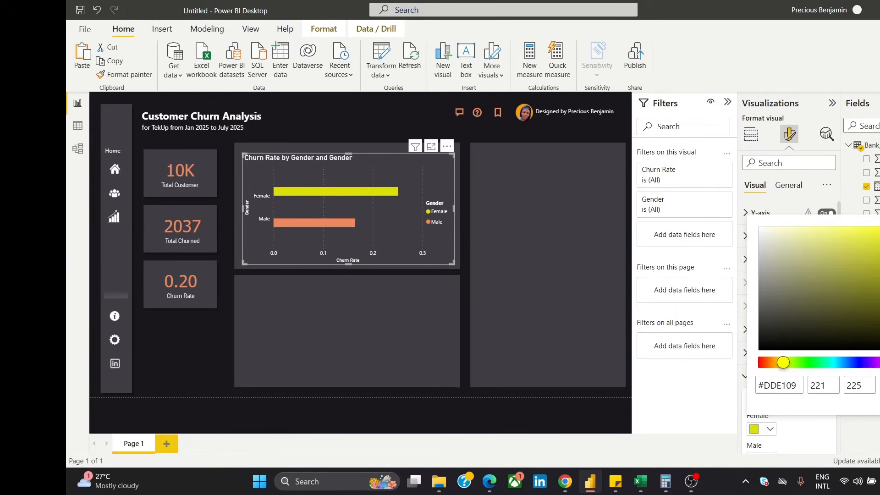
pyautogui.moveTo(879, 238); pyautogui.dragTo(862, 254)
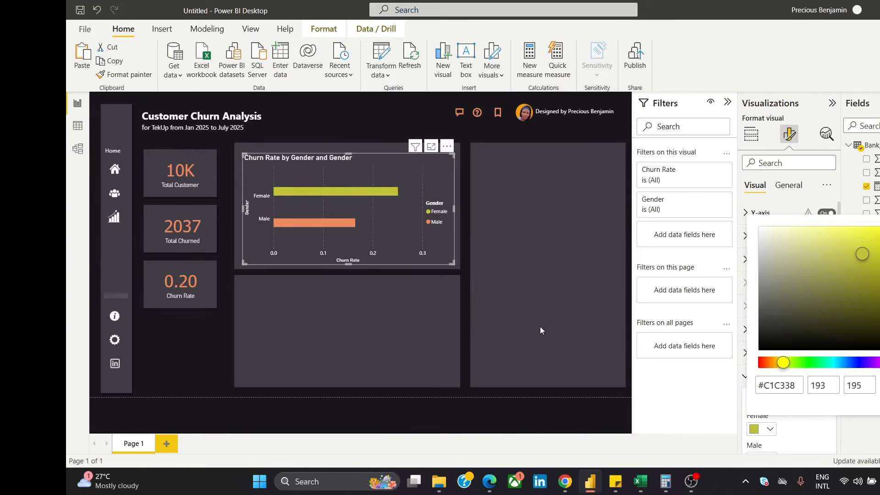
pyautogui.click(340, 236)
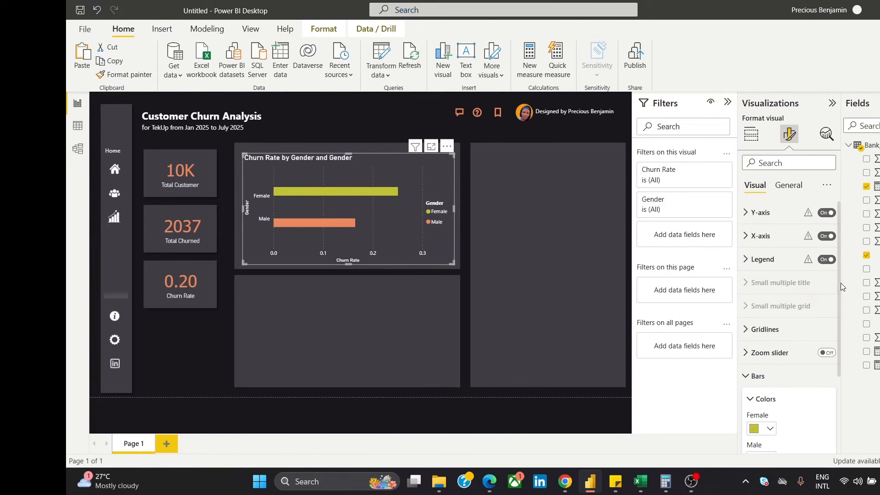
# Set the Male bar color of the gender chart to the same yellow-green used for the Female bar
pyautogui.scroll(-3, 802, 343)
pyautogui.click(756, 387)
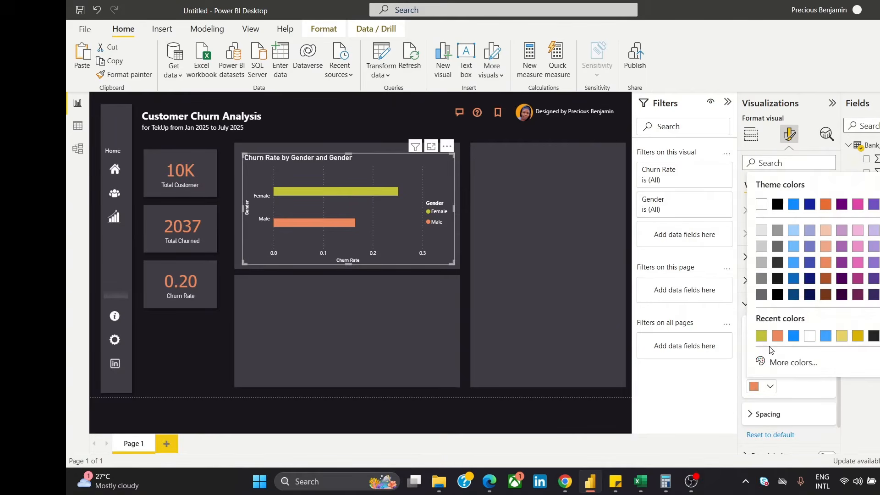
pyautogui.click(762, 336)
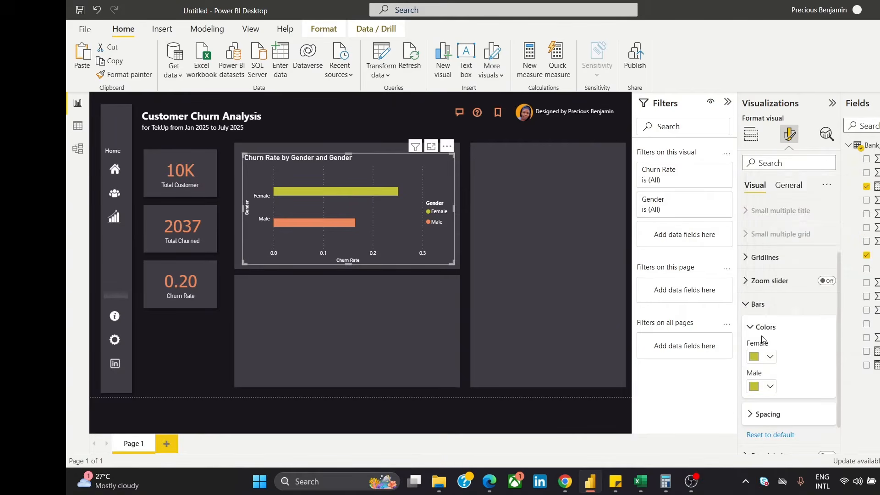
pyautogui.click(323, 336)
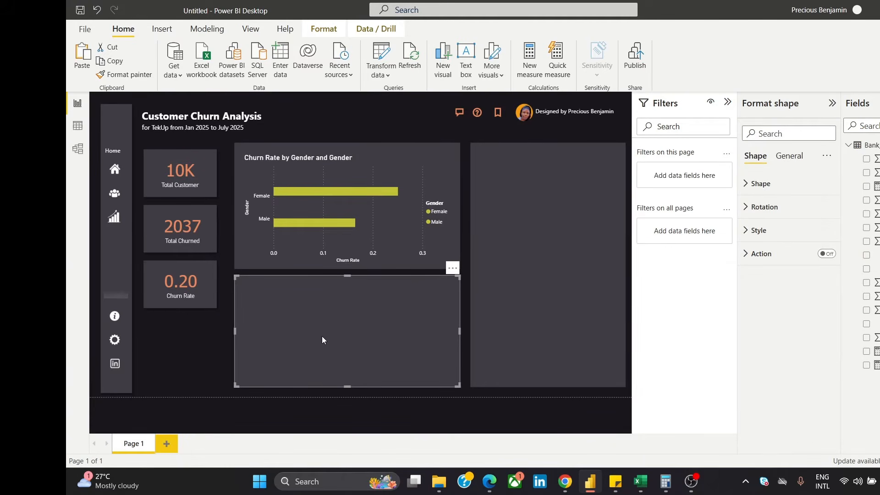
pyautogui.click(361, 208)
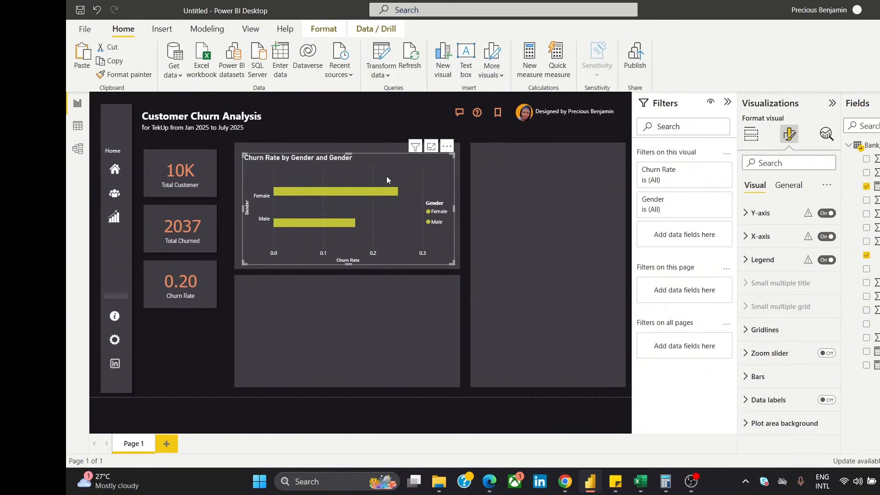
pyautogui.click(209, 326)
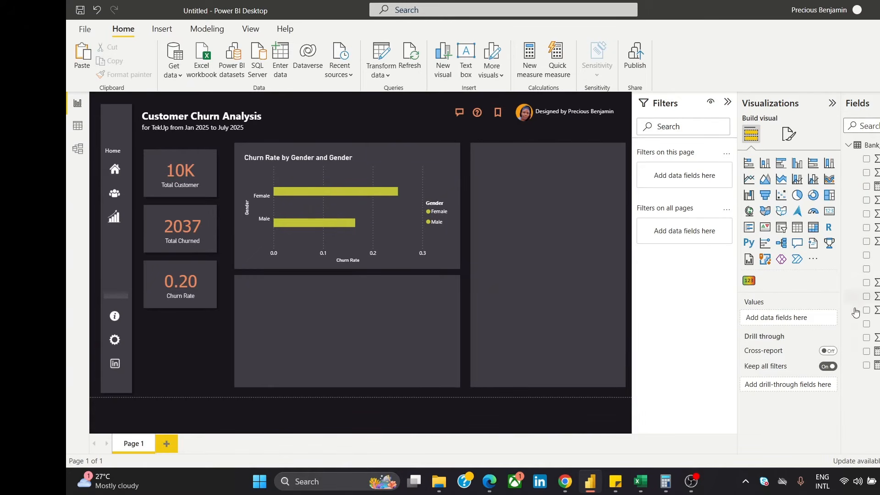
pyautogui.click(785, 143)
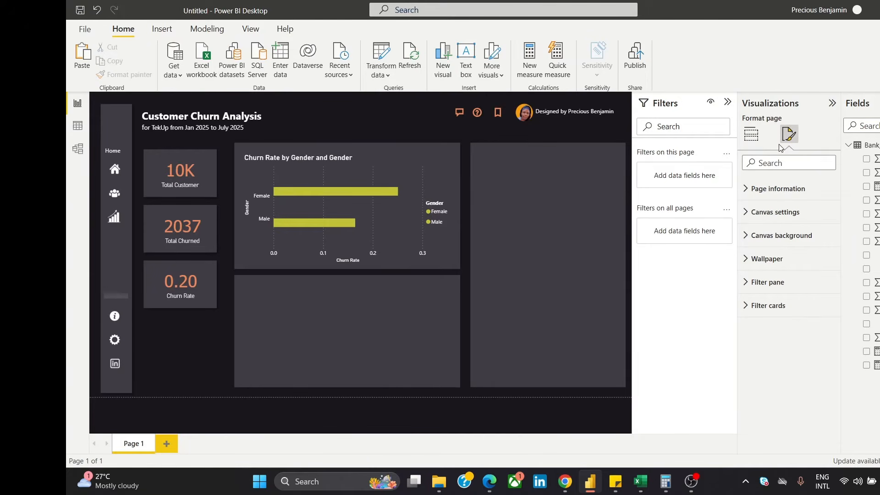
# Change the font of the gender bar chart's title to Tahoma
pyautogui.click(297, 186)
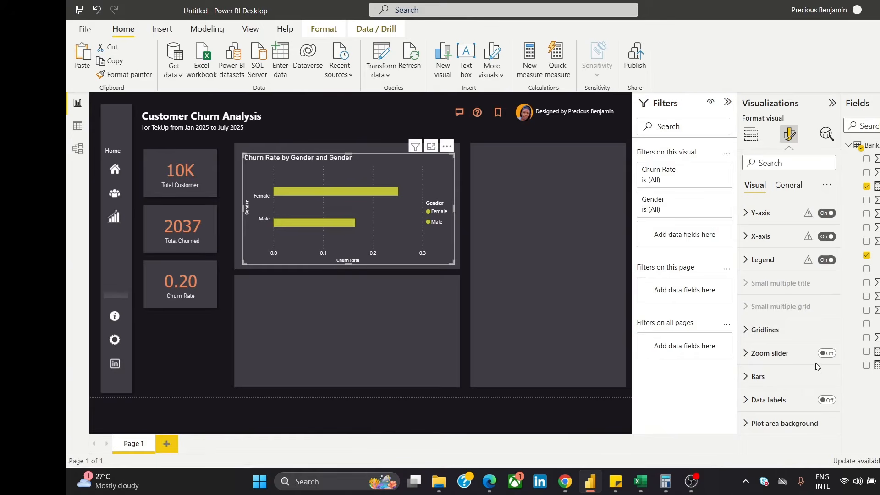
pyautogui.click(787, 185)
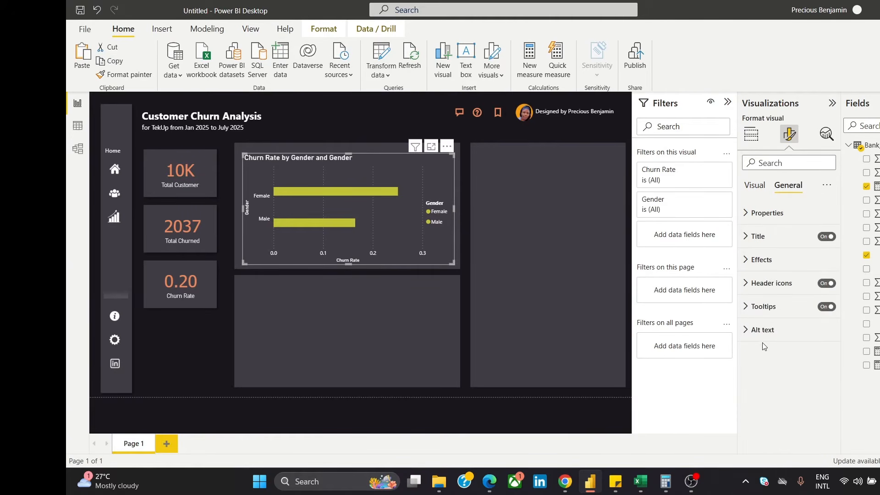
pyautogui.click(771, 236)
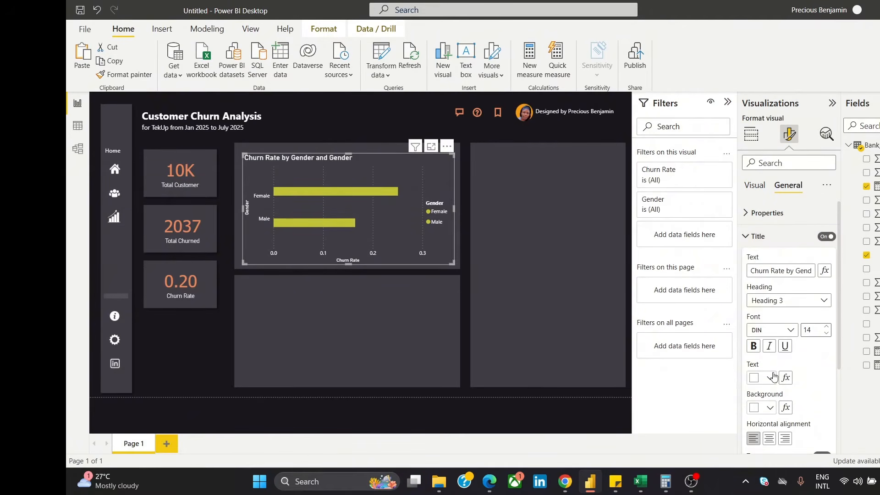
pyautogui.click(775, 330)
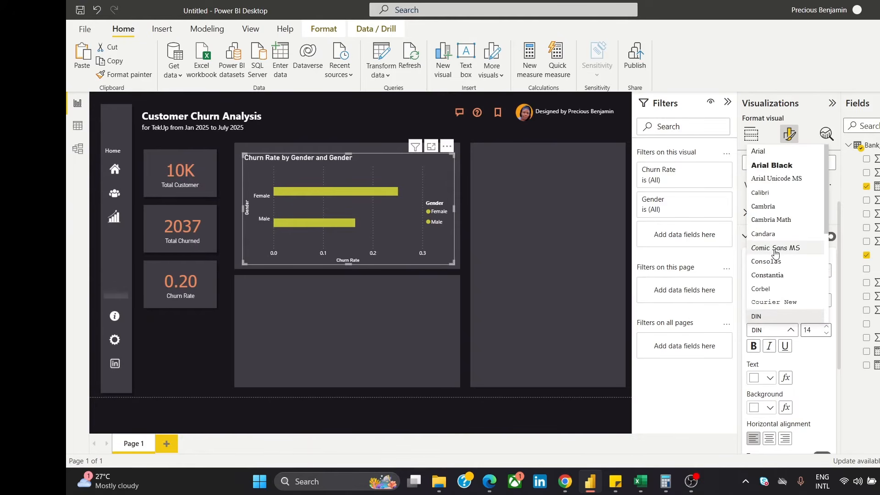
pyautogui.moveTo(825, 197); pyautogui.dragTo(823, 249)
pyautogui.click(787, 315)
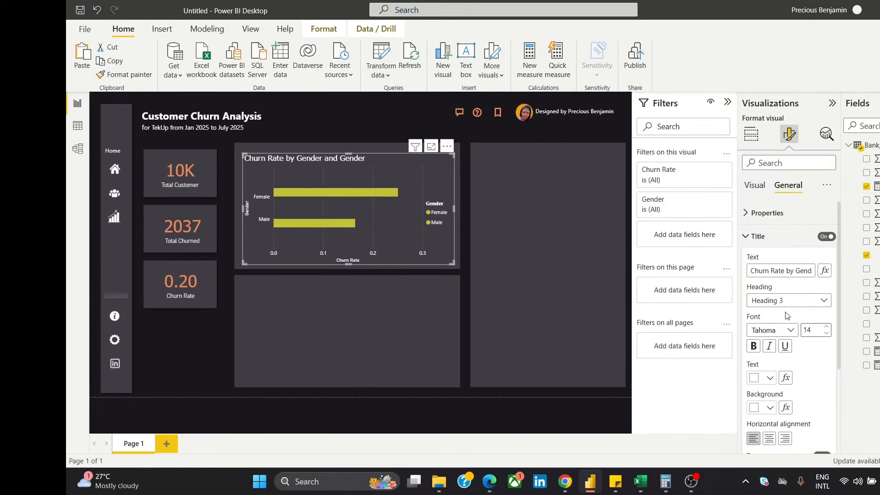
# Set the font size of the gender bar chart's title to 12
pyautogui.click(822, 332)
pyautogui.click(827, 327)
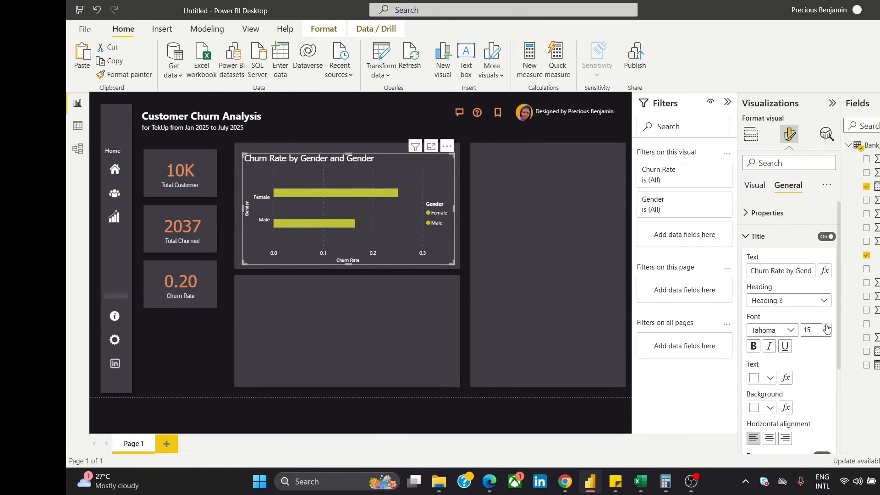
pyautogui.click(826, 334)
pyautogui.click(826, 334)
pyautogui.click(826, 334)
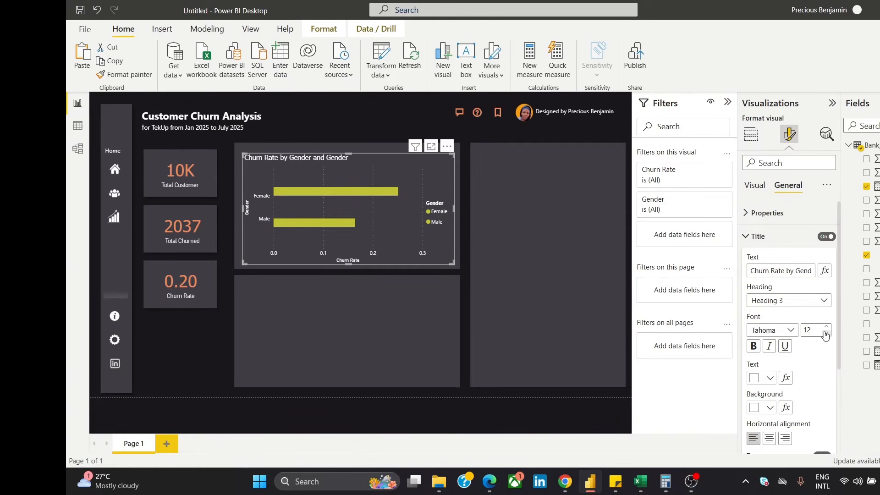
pyautogui.click(214, 366)
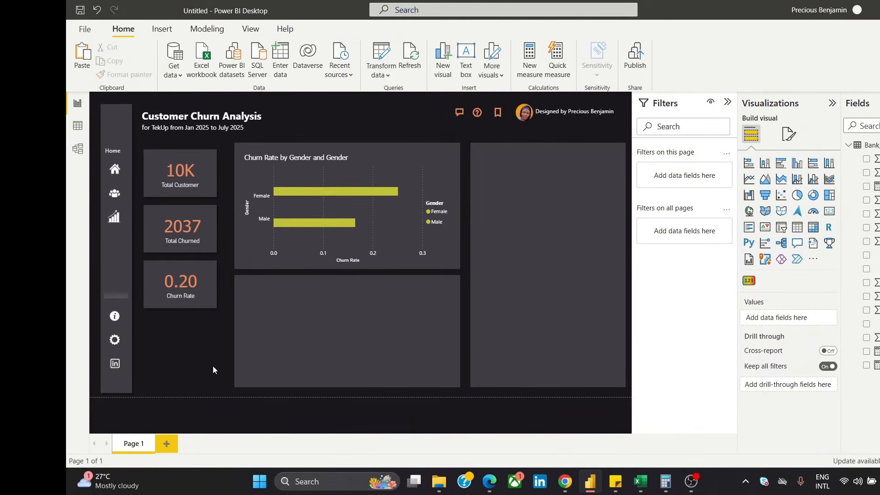
pyautogui.hotkey('ctrl', 'v')
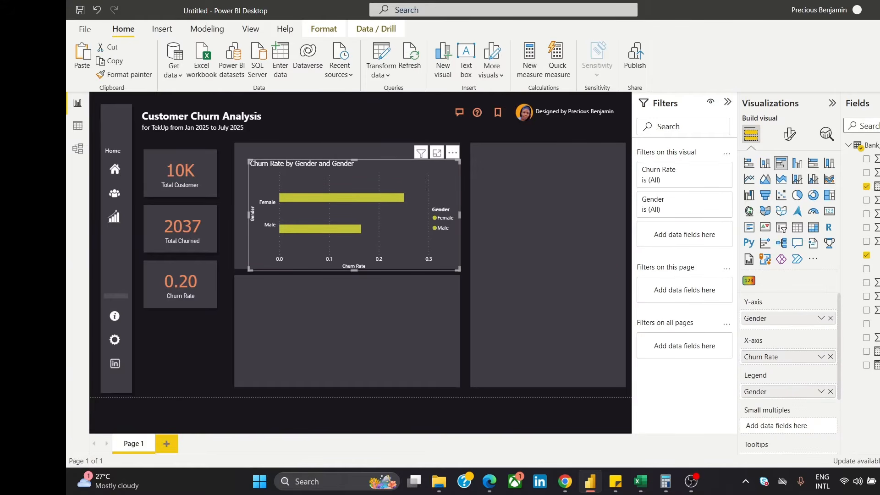
pyautogui.hotkey('ctrl', 'z')
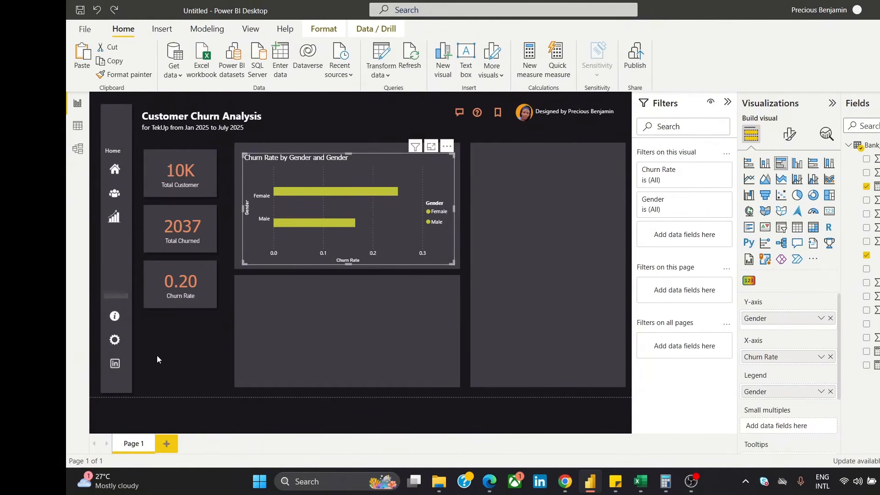
pyautogui.click(179, 353)
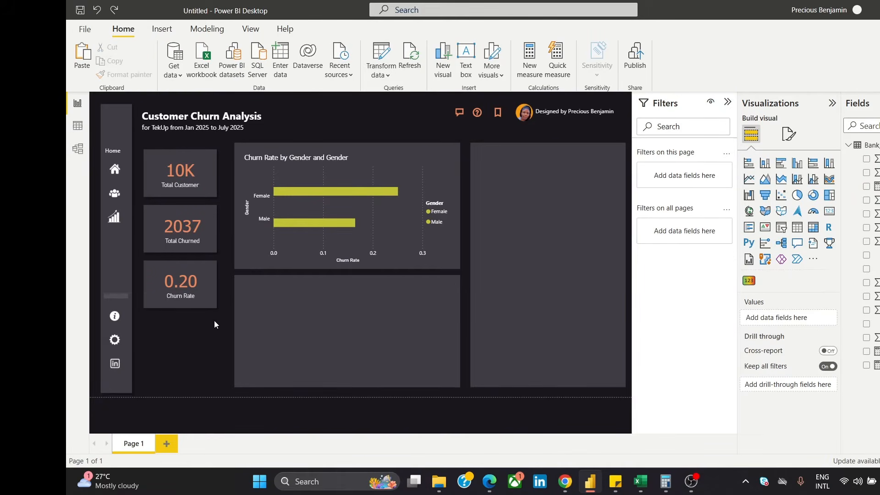
# Replace the gender bar chart's title text with "Who's Leaving? Churn Trends by Gender"
pyautogui.click(309, 162)
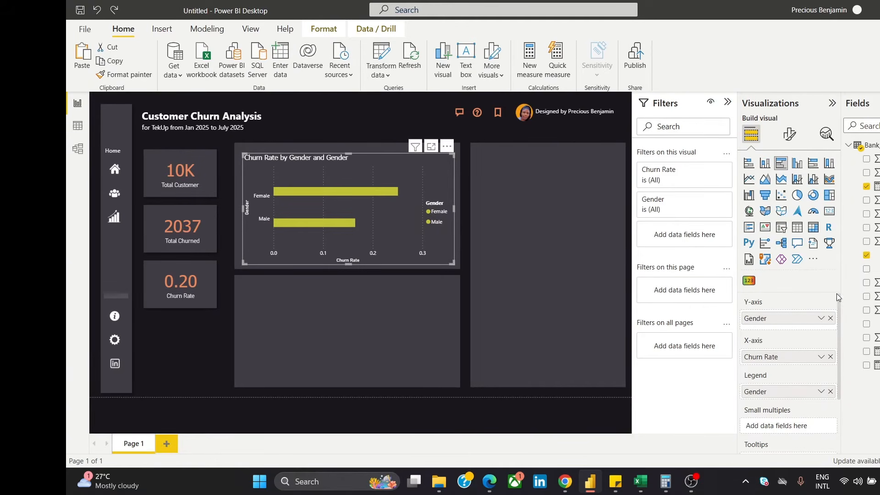
pyautogui.click(790, 134)
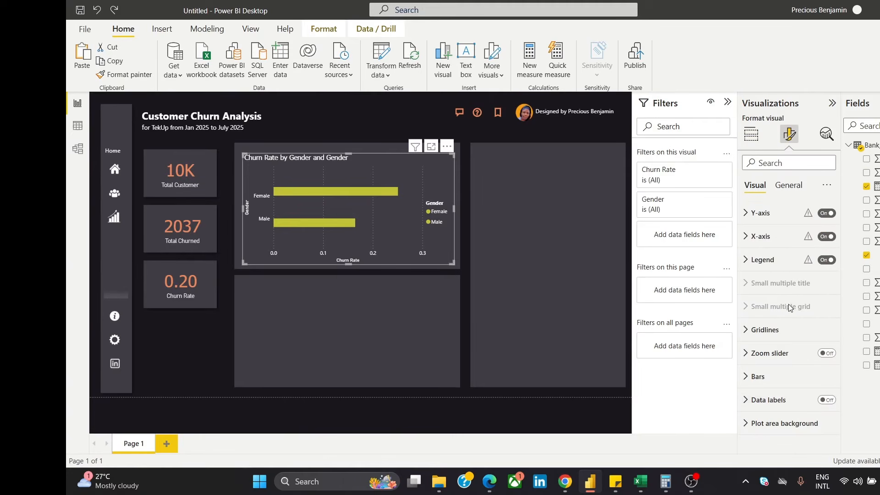
pyautogui.click(779, 187)
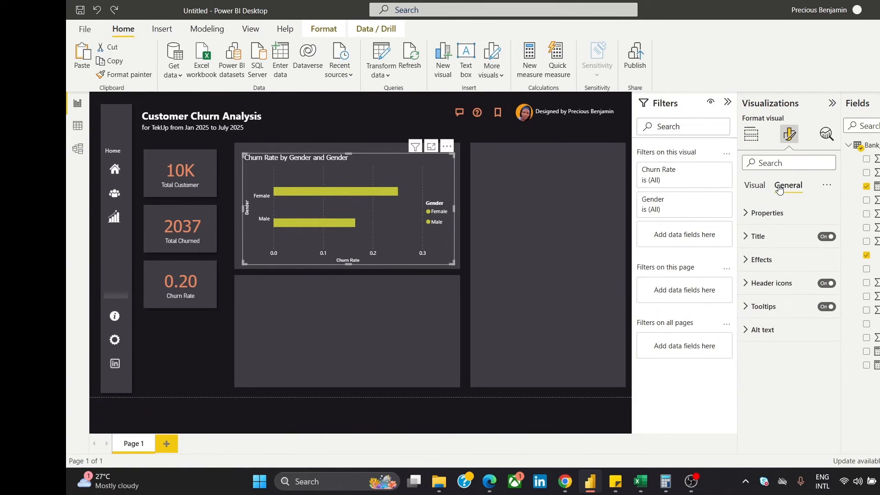
pyautogui.click(774, 237)
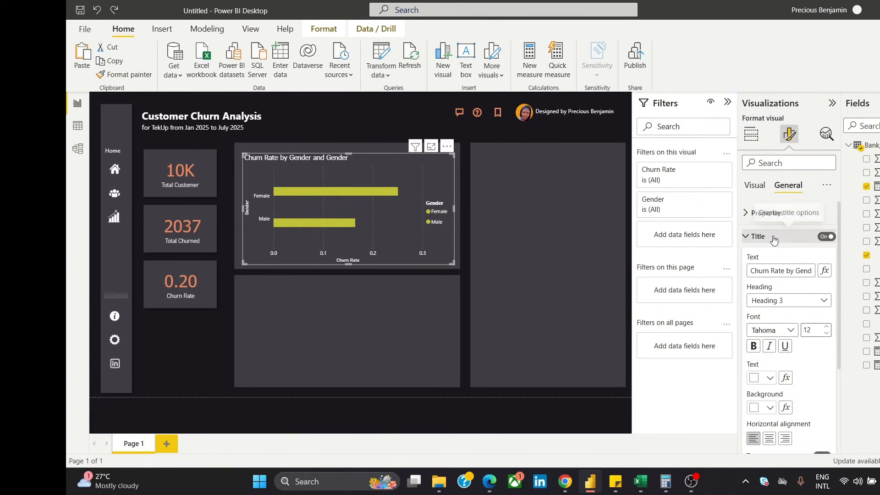
pyautogui.moveTo(799, 271); pyautogui.dragTo(823, 273)
pyautogui.click(793, 270)
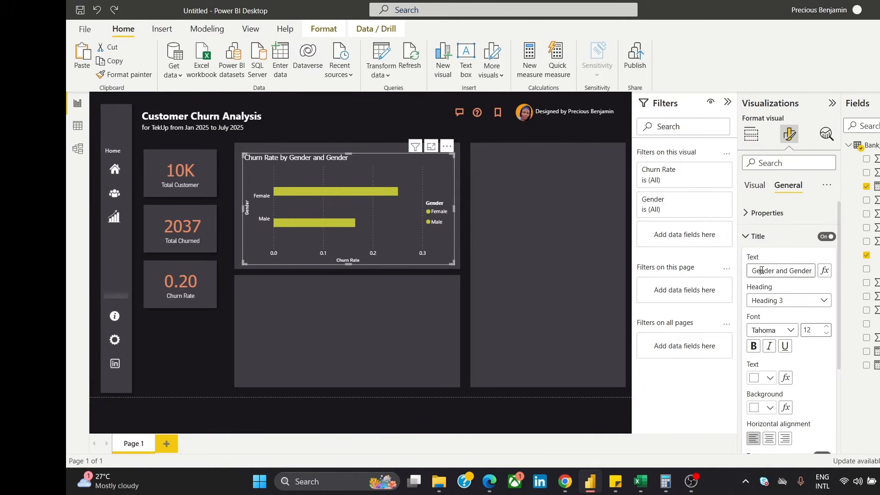
pyautogui.hotkey('ctrl', 'a')
pyautogui.press('BackSpace')
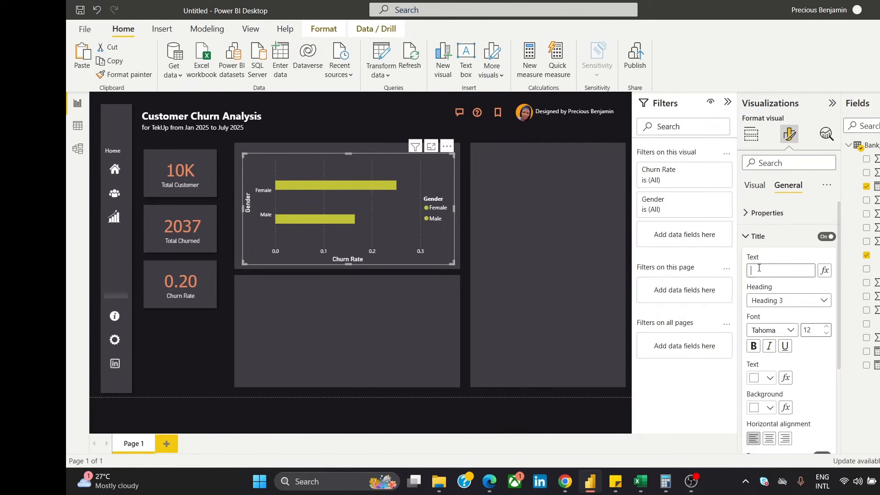
pyautogui.write('Who')
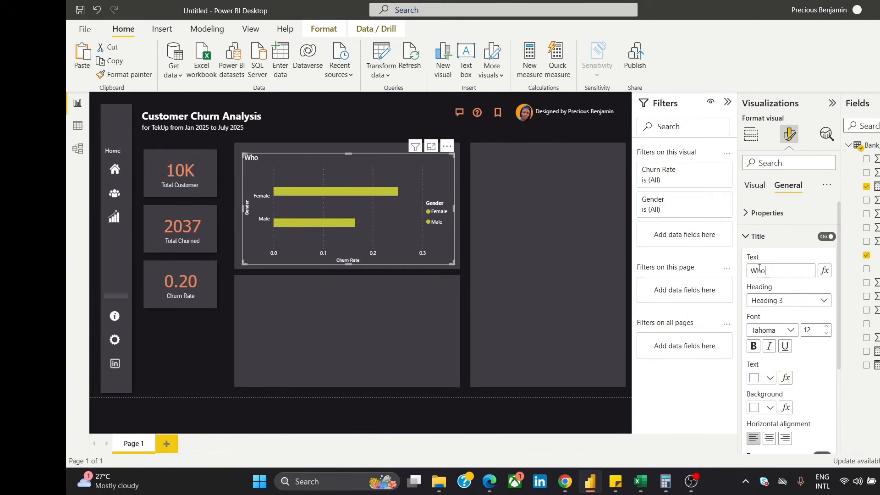
pyautogui.write('"')
pyautogui.press('BackSpace')
pyautogui.write("'s")
pyautogui.write(' Leavin')
pyautogui.write('g?')
pyautogui.write(' Chr')
pyautogui.write('urn T')
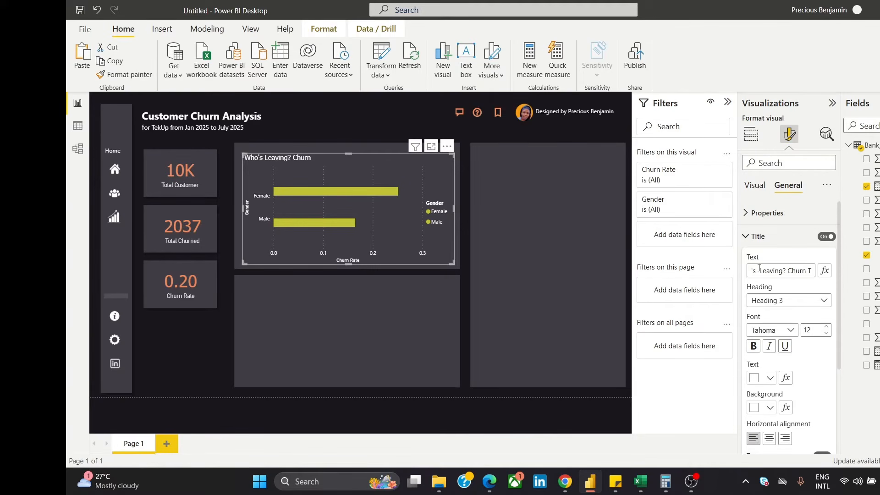
pyautogui.write('rends by Gender')
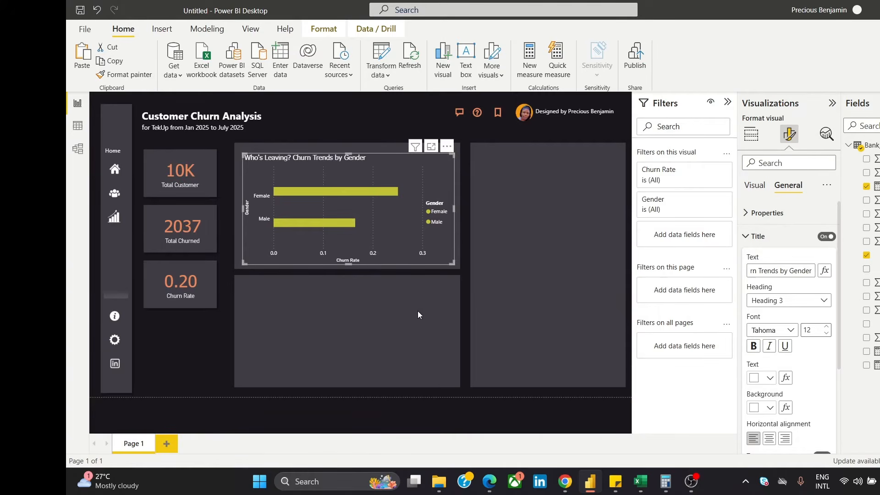
pyautogui.click(168, 375)
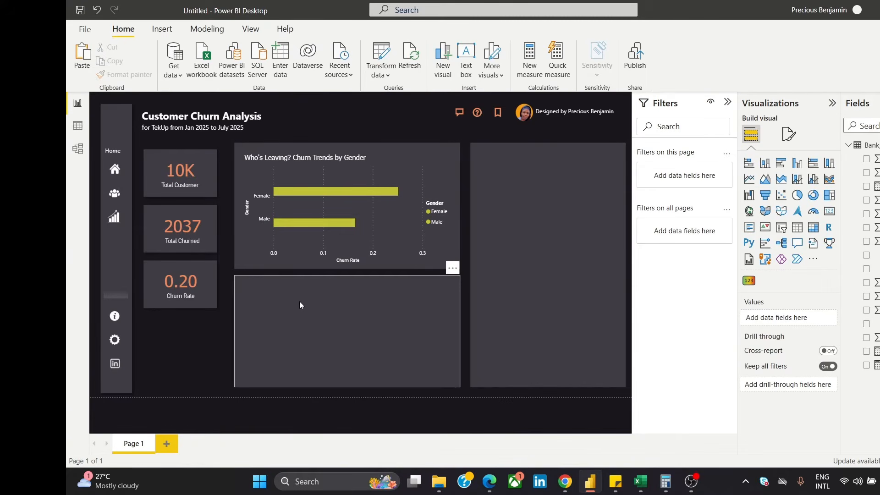
pyautogui.moveTo(339, 225)
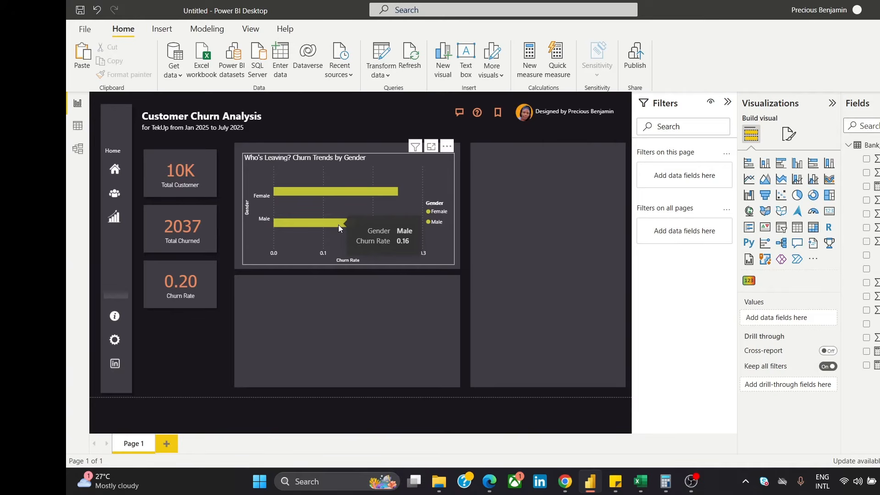
pyautogui.click(292, 346)
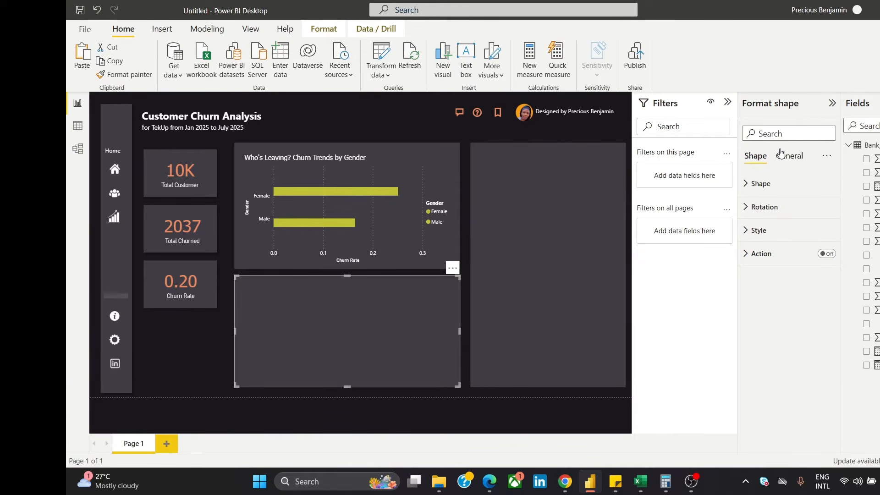
pyautogui.click(200, 339)
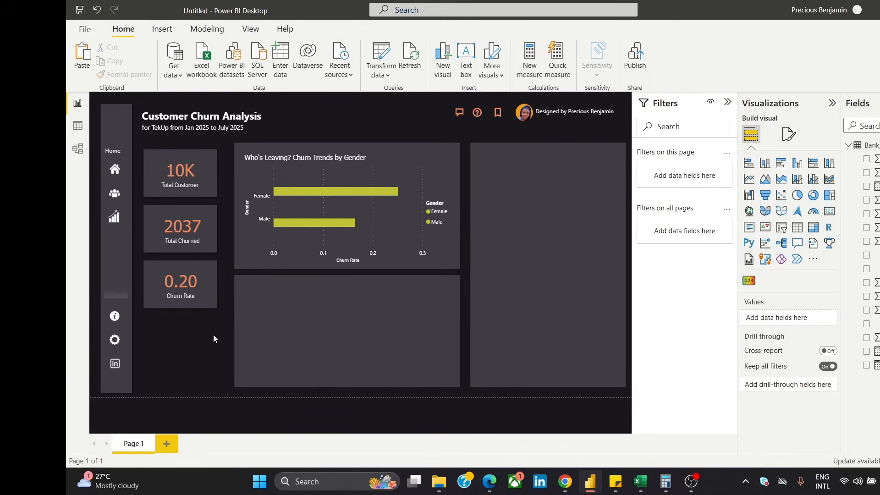
# Add a stacked column chart to the panel below the gender chart, with NumOfProducts on the X-axis and Churn Rate on the Y-axis
pyautogui.click(764, 164)
pyautogui.moveTo(201, 349); pyautogui.dragTo(403, 325)
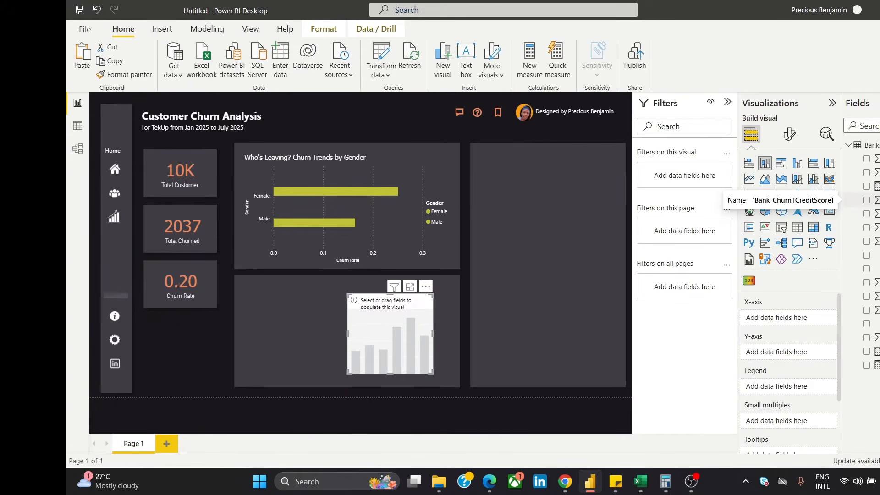
pyautogui.moveTo(873, 186); pyautogui.dragTo(812, 325)
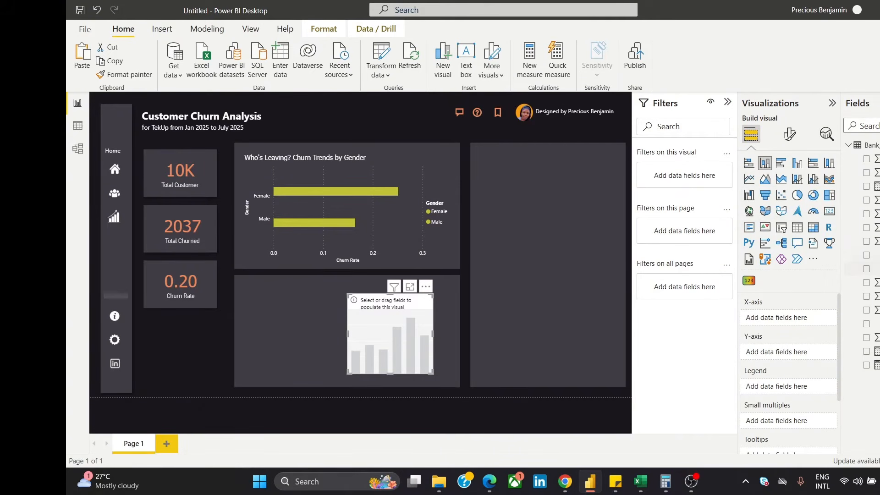
pyautogui.moveTo(878, 309); pyautogui.dragTo(802, 319)
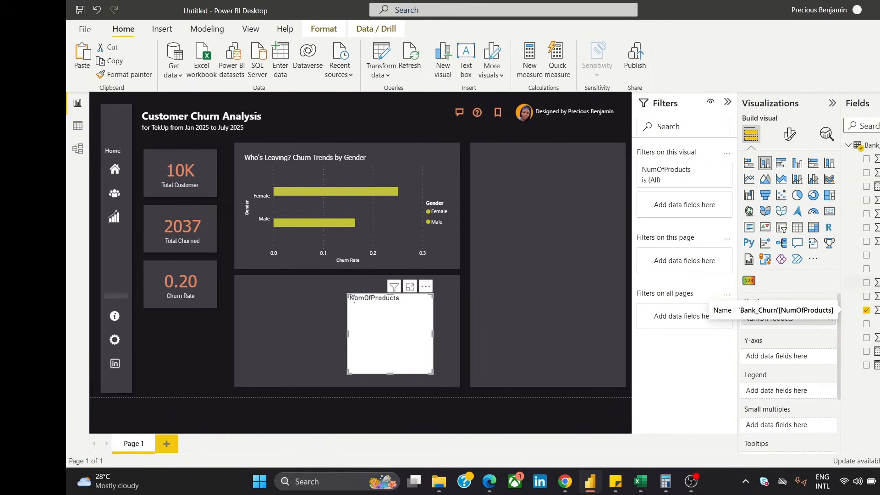
pyautogui.moveTo(877, 351); pyautogui.dragTo(810, 358)
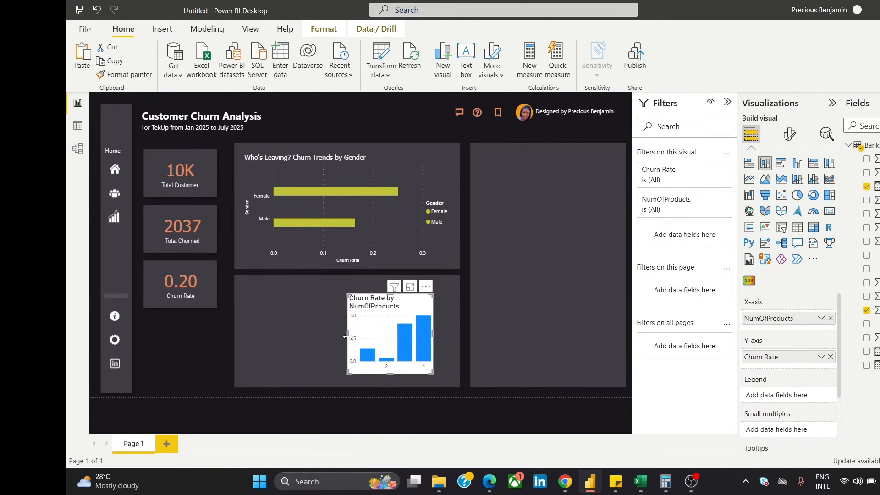
# Resize and position the NumOfProducts column chart to fill the panel below the gender chart, leaving a narrow margin around it
pyautogui.moveTo(312, 340); pyautogui.dragTo(225, 341)
pyautogui.moveTo(433, 334); pyautogui.dragTo(457, 345)
pyautogui.moveTo(390, 331)
pyautogui.mouseDown()
pyautogui.moveTo(408, 337)
pyautogui.moveTo(400, 330)
pyautogui.mouseUp()
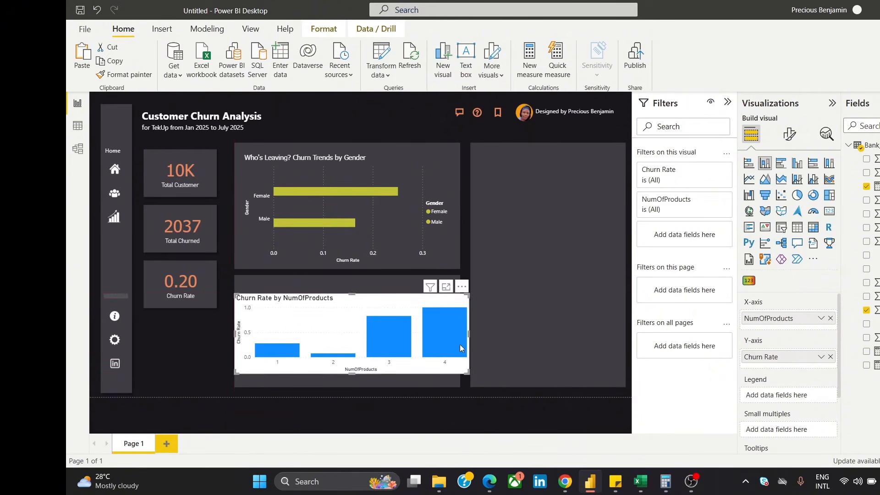
pyautogui.moveTo(466, 334)
pyautogui.mouseDown()
pyautogui.moveTo(447, 328)
pyautogui.moveTo(453, 334)
pyautogui.mouseUp()
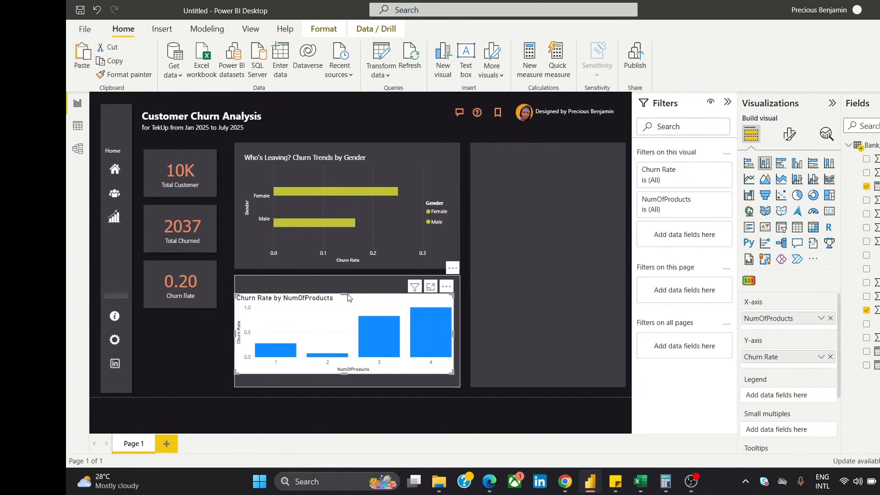
pyautogui.moveTo(347, 297)
pyautogui.mouseDown()
pyautogui.moveTo(353, 279)
pyautogui.moveTo(353, 289)
pyautogui.mouseUp()
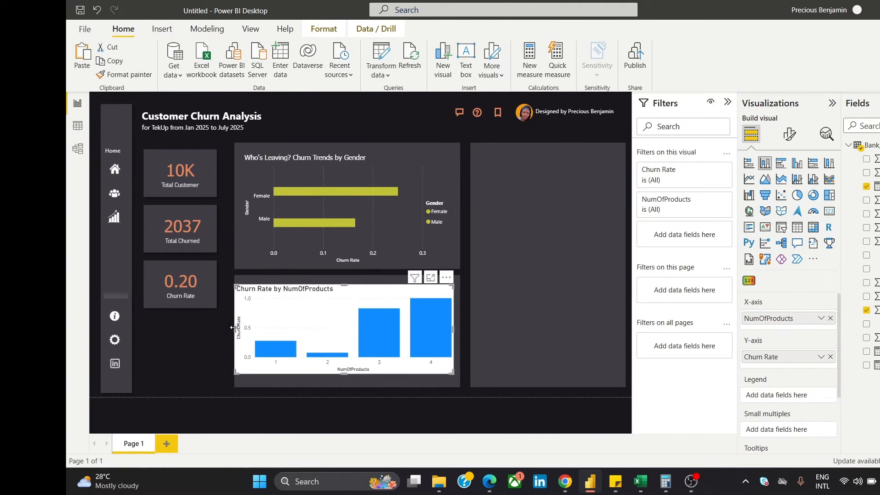
pyautogui.moveTo(236, 328); pyautogui.dragTo(242, 328)
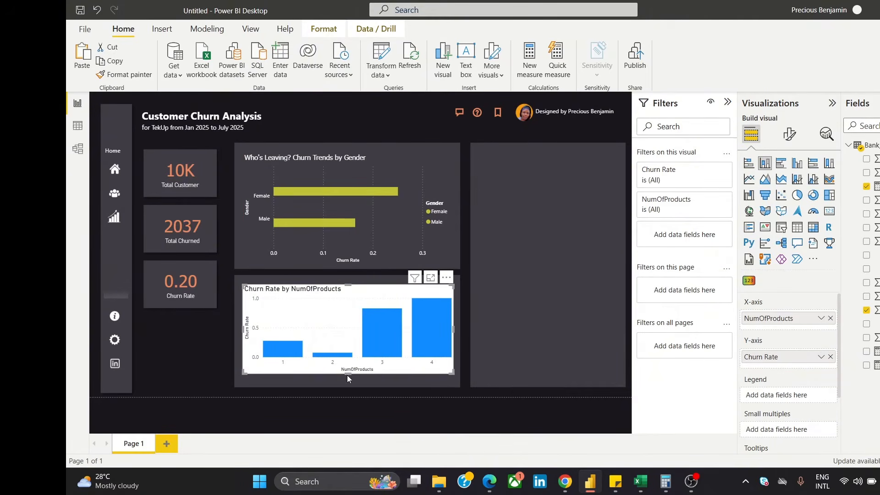
pyautogui.click(206, 337)
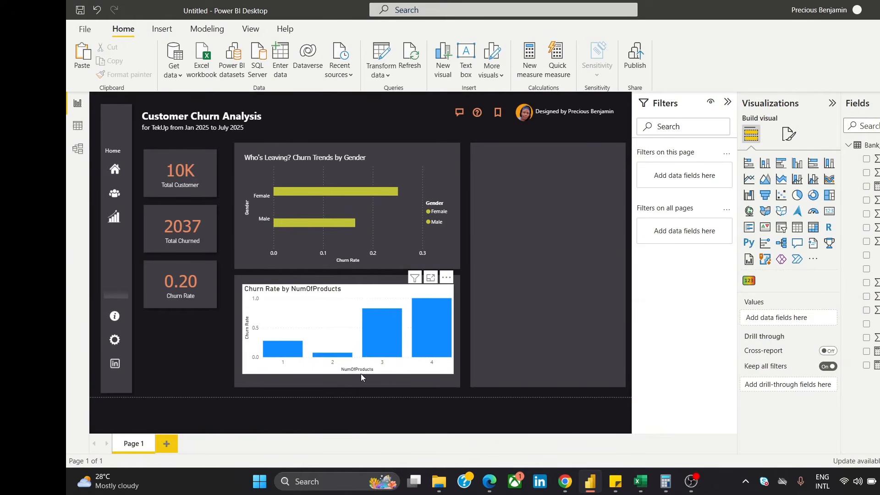
pyautogui.click(371, 283)
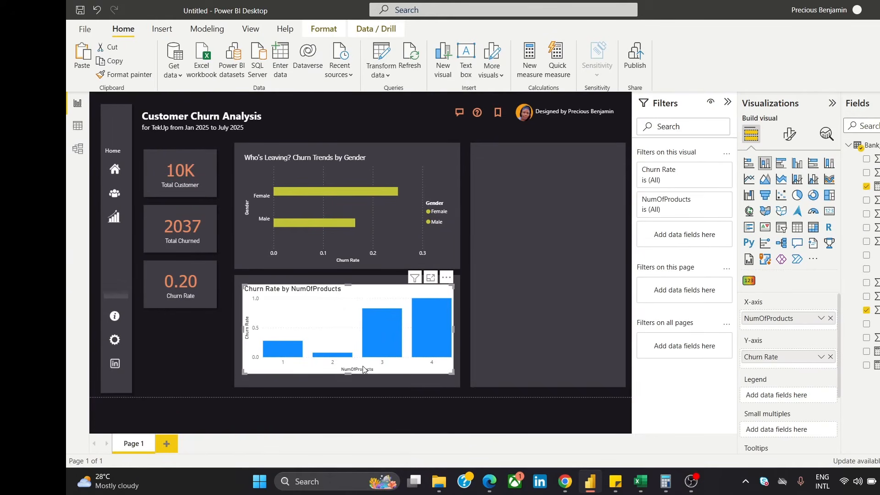
pyautogui.moveTo(347, 372); pyautogui.dragTo(353, 382)
pyautogui.moveTo(375, 311); pyautogui.dragTo(377, 309)
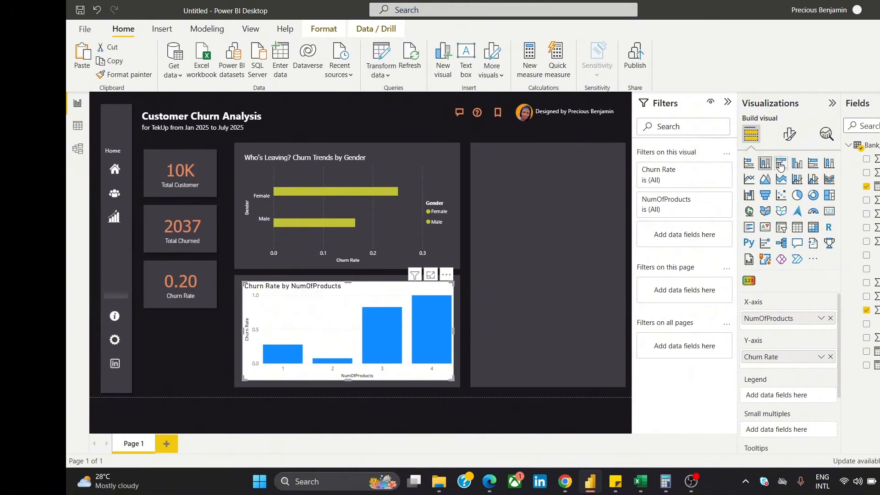
# Try the clustered column and 100% stacked column chart types on the chart of churn rate by number of products
pyautogui.click(798, 166)
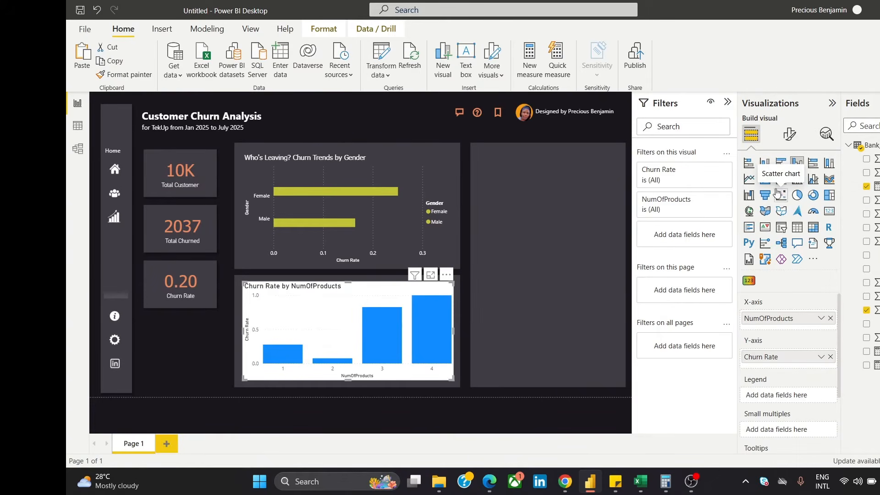
pyautogui.click(829, 166)
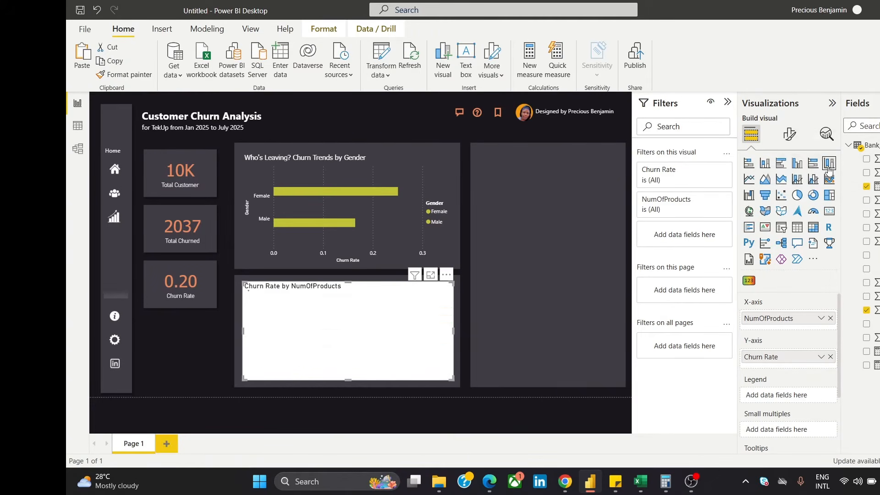
# Convert the Churn Rate by NumOfProducts visual to a stacked column chart
pyautogui.click(765, 163)
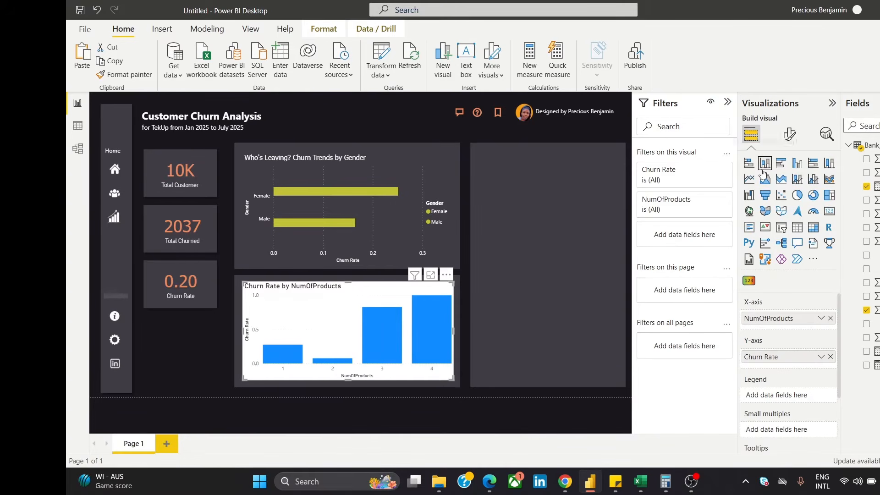
pyautogui.click(797, 165)
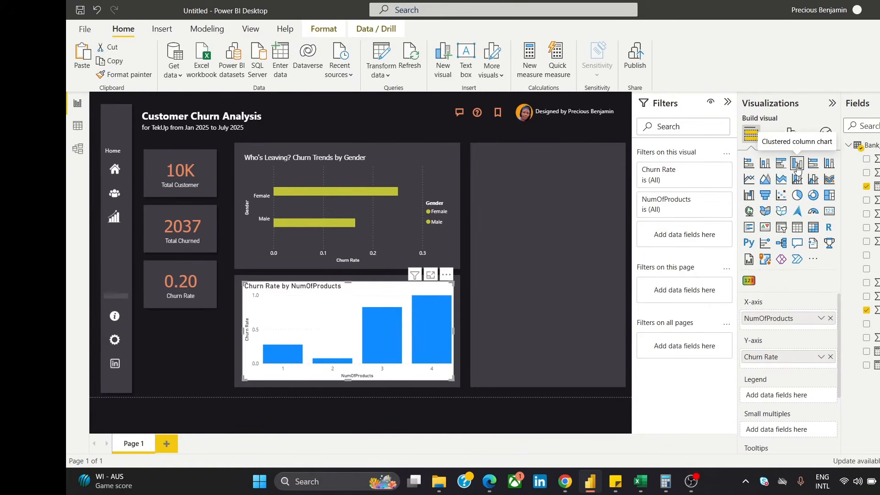
pyautogui.click(768, 166)
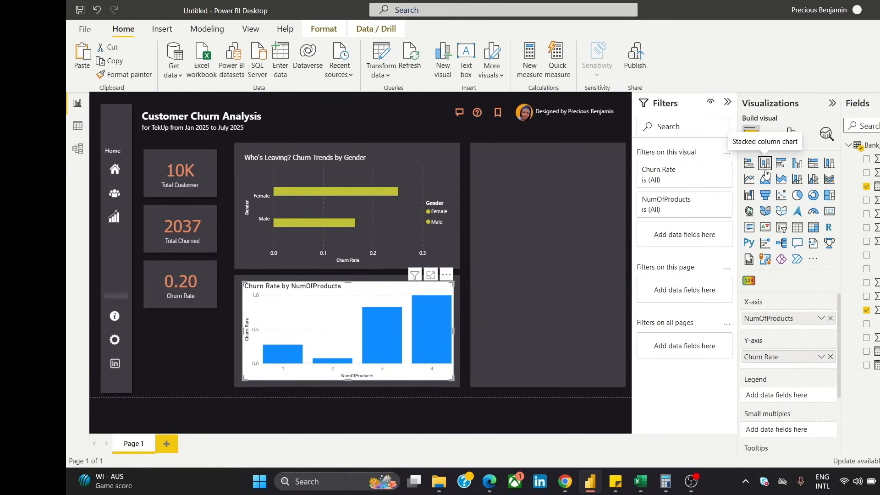
# Turn off the background of the Churn Rate by NumOfProducts chart and nudge the chart slightly within its panel
pyautogui.click(789, 133)
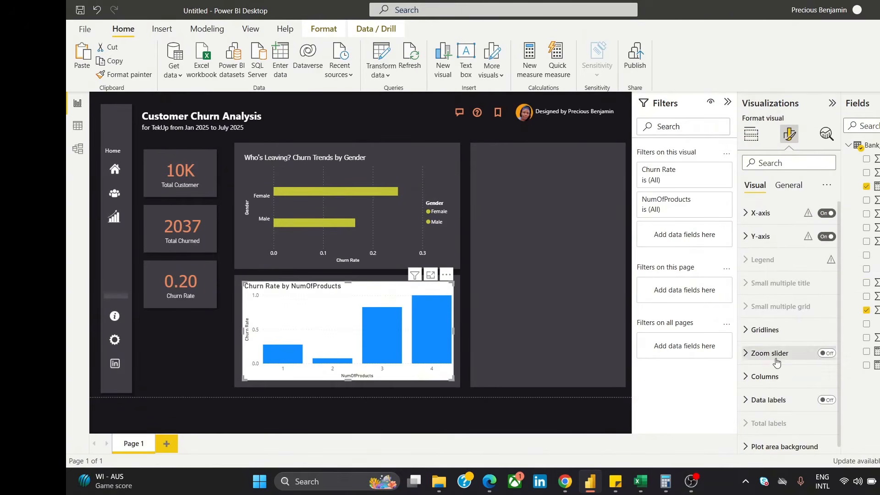
pyautogui.click(787, 186)
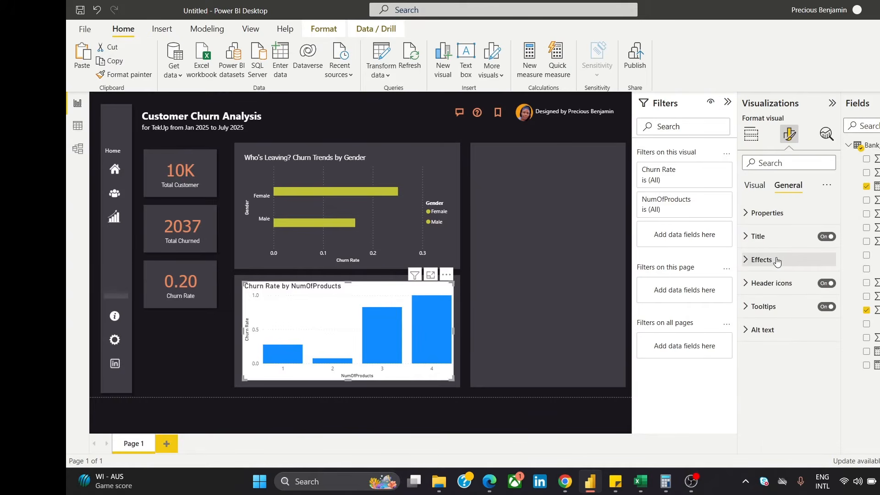
pyautogui.click(778, 260)
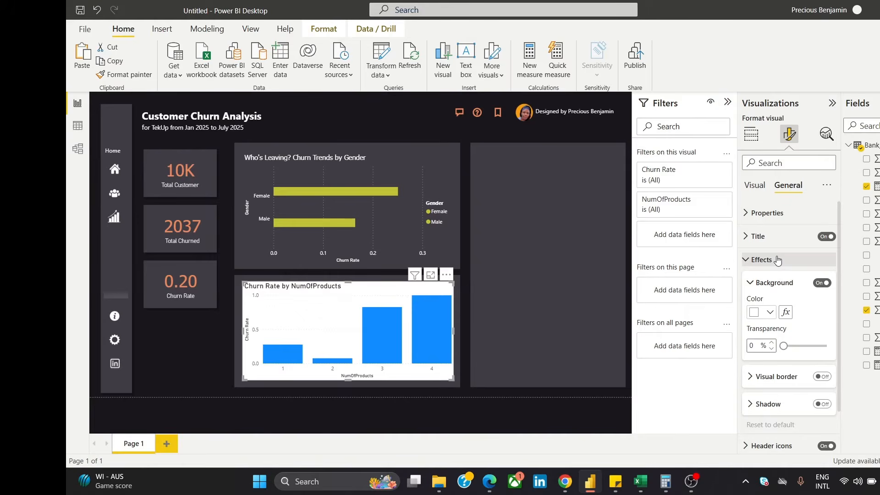
pyautogui.click(810, 285)
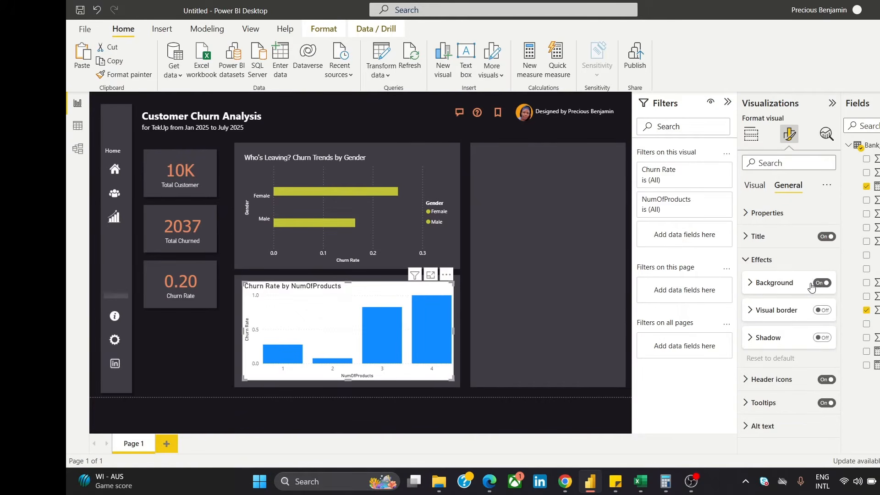
pyautogui.click(829, 284)
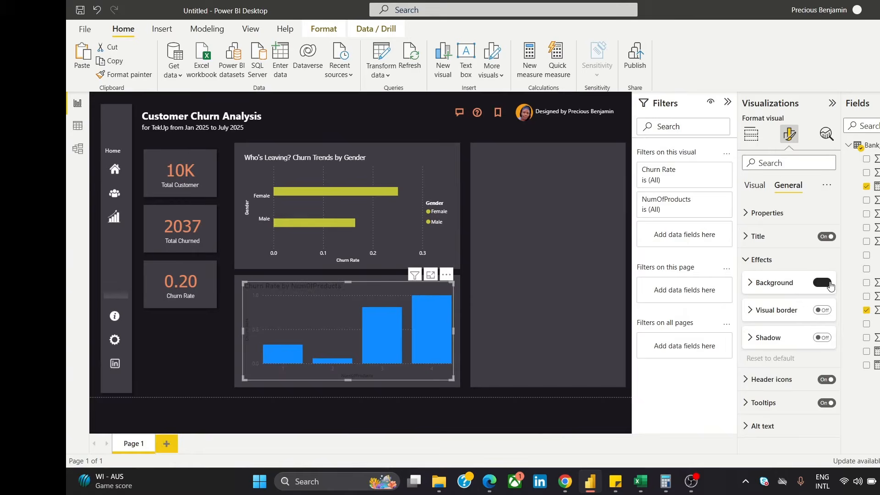
pyautogui.moveTo(358, 326); pyautogui.dragTo(357, 331)
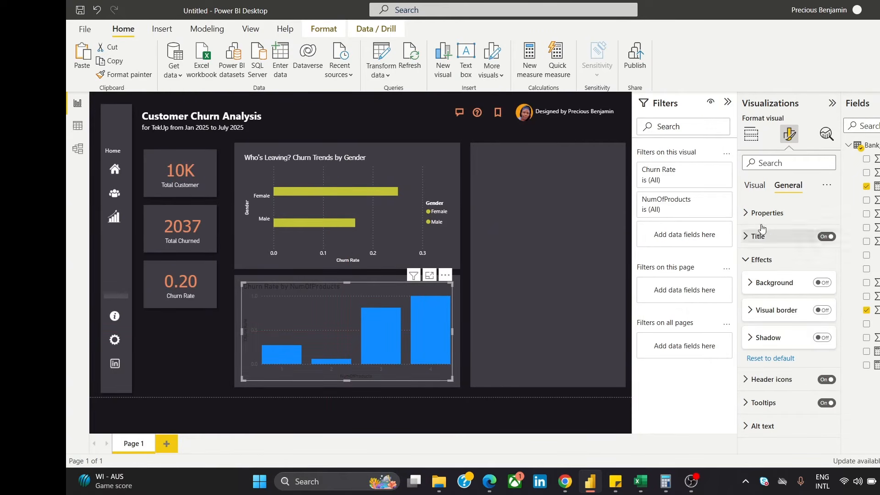
# Set the X-axis type of the NumOfProducts column chart to Categorical, comparing it with Continuous
pyautogui.click(752, 189)
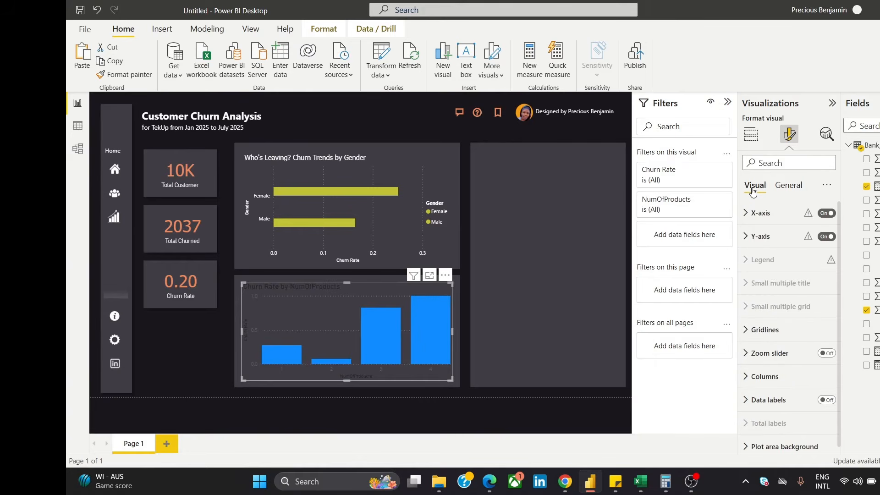
pyautogui.click(759, 213)
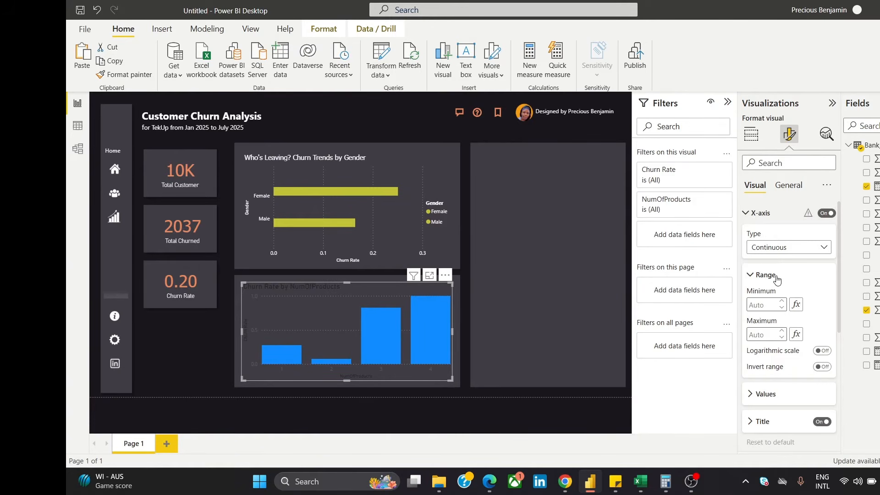
pyautogui.click(790, 246)
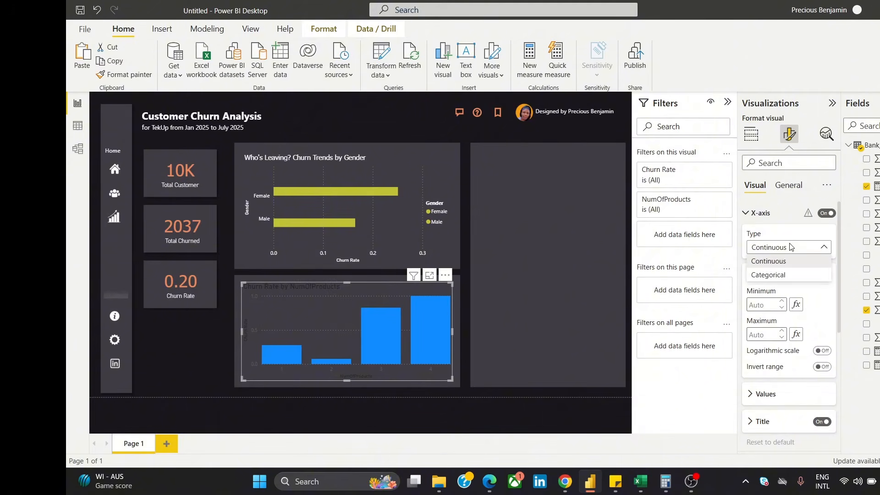
pyautogui.click(779, 281)
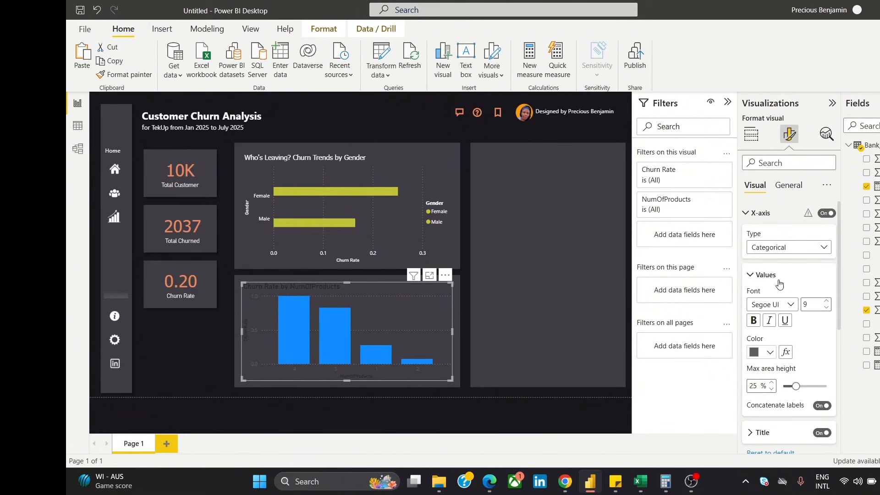
pyautogui.click(782, 249)
pyautogui.click(778, 261)
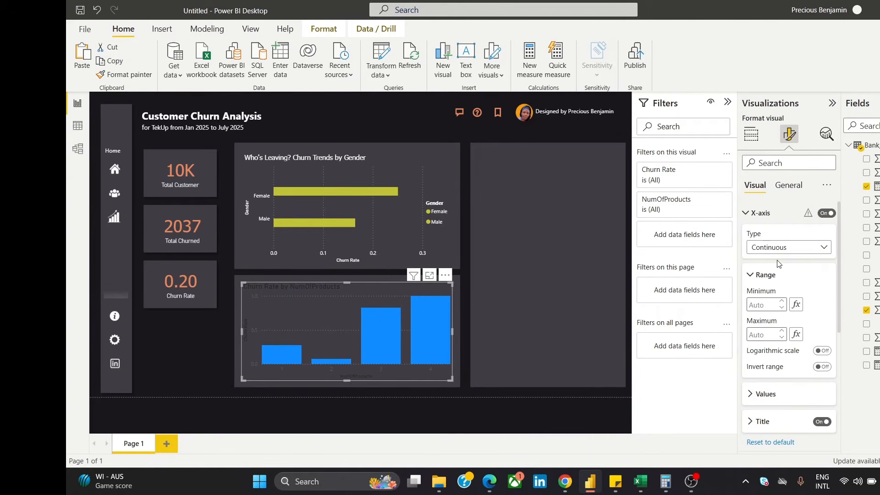
pyautogui.click(785, 248)
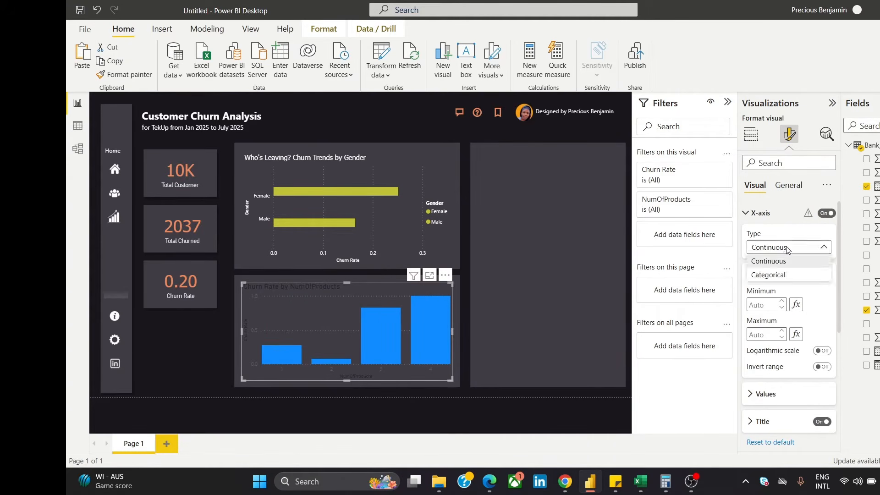
pyautogui.click(775, 280)
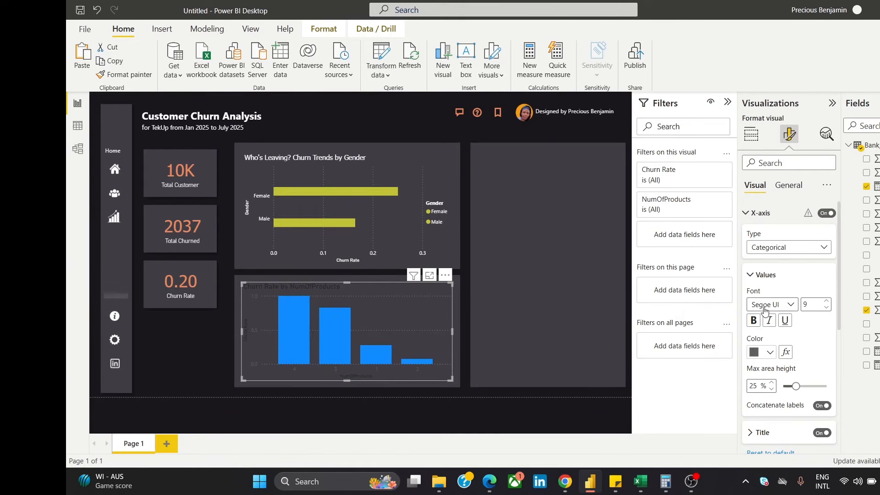
# Format the column chart's X-axis values with the Tahoma font in white
pyautogui.click(764, 304)
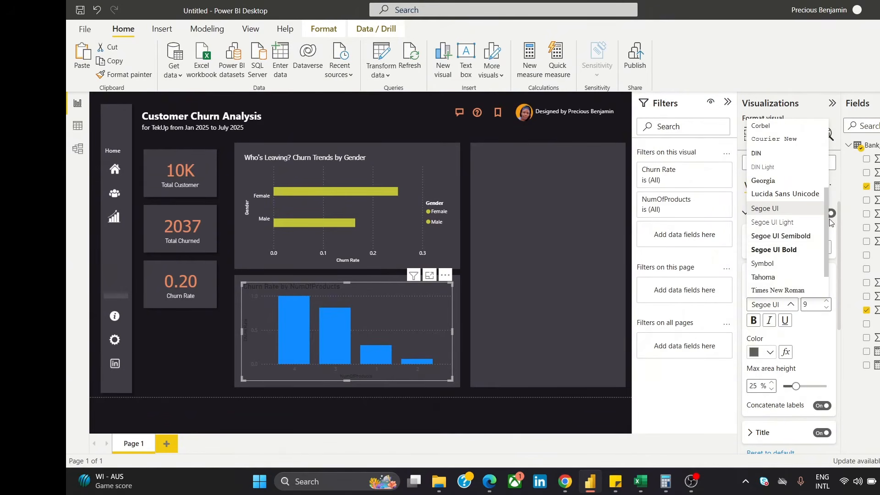
pyautogui.click(786, 277)
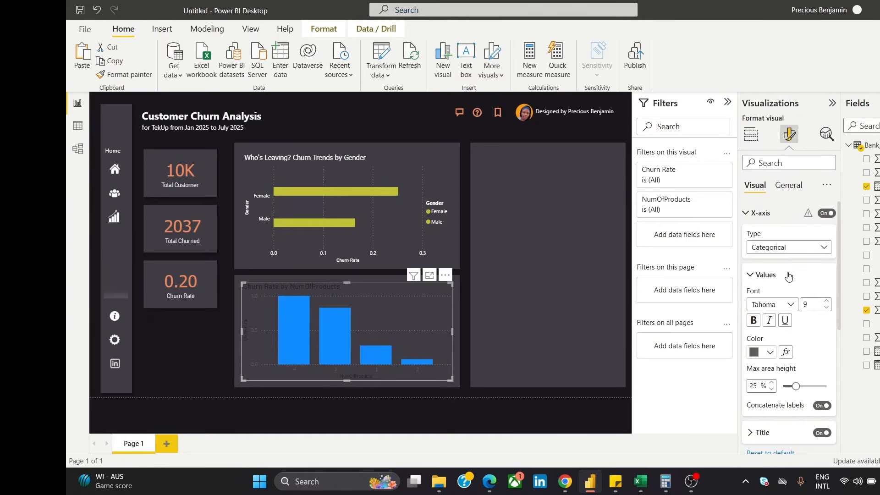
pyautogui.click(755, 355)
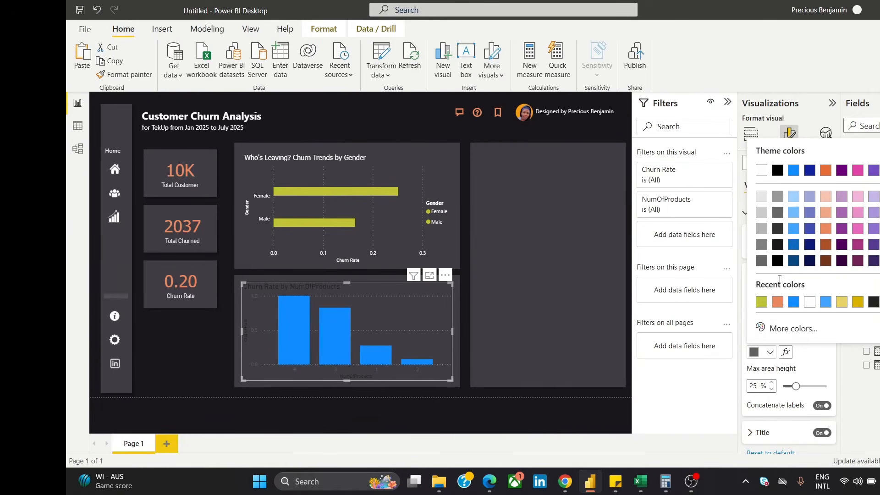
pyautogui.click(761, 170)
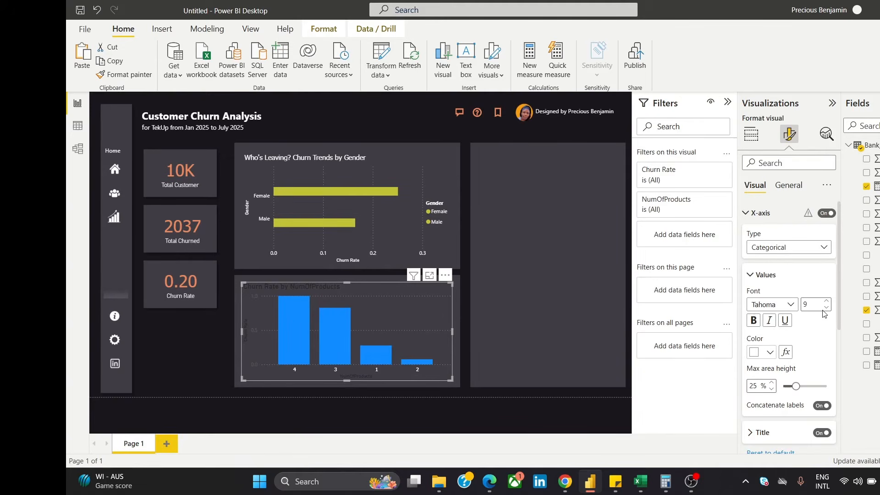
pyautogui.moveTo(838, 268); pyautogui.dragTo(838, 248)
pyautogui.click(747, 213)
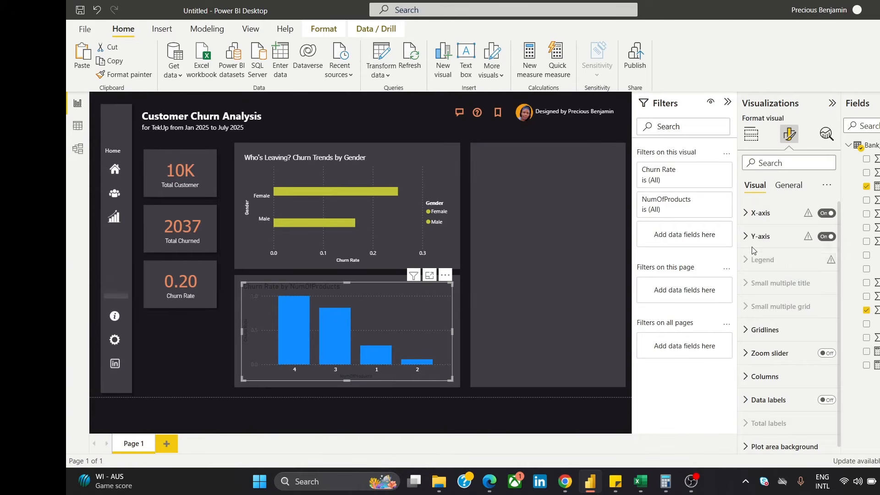
# Format the column chart's Y-axis values with the Tahoma font in white
pyautogui.click(757, 237)
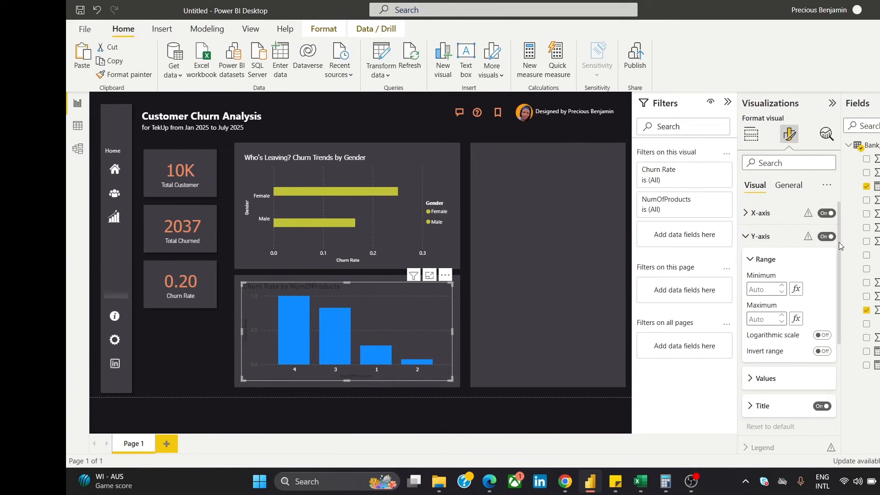
pyautogui.moveTo(839, 242); pyautogui.dragTo(839, 306)
pyautogui.click(809, 310)
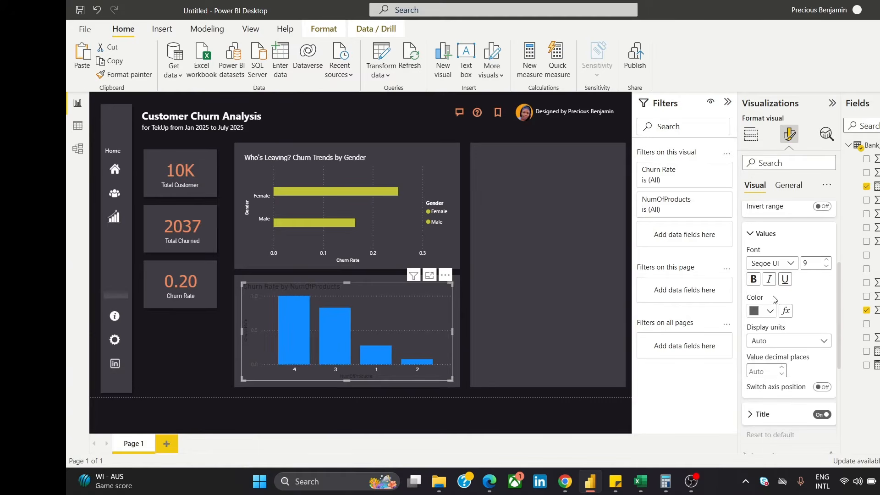
pyautogui.click(761, 268)
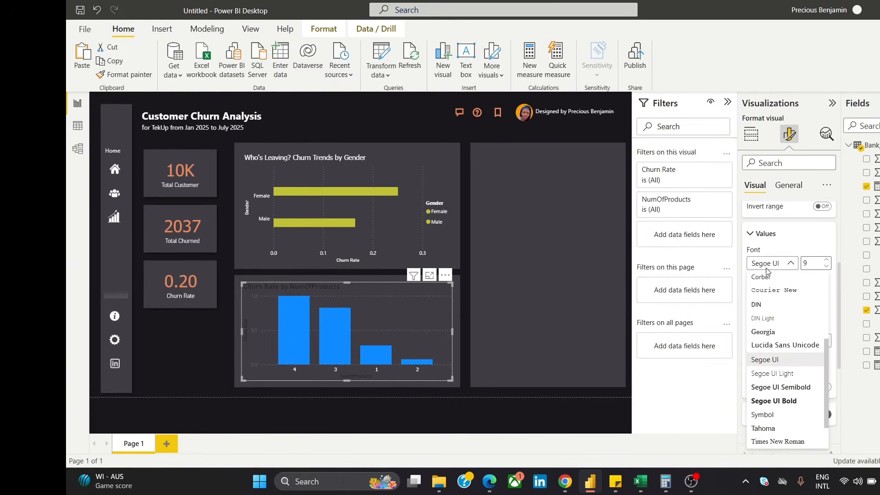
pyautogui.click(785, 431)
pyautogui.click(756, 312)
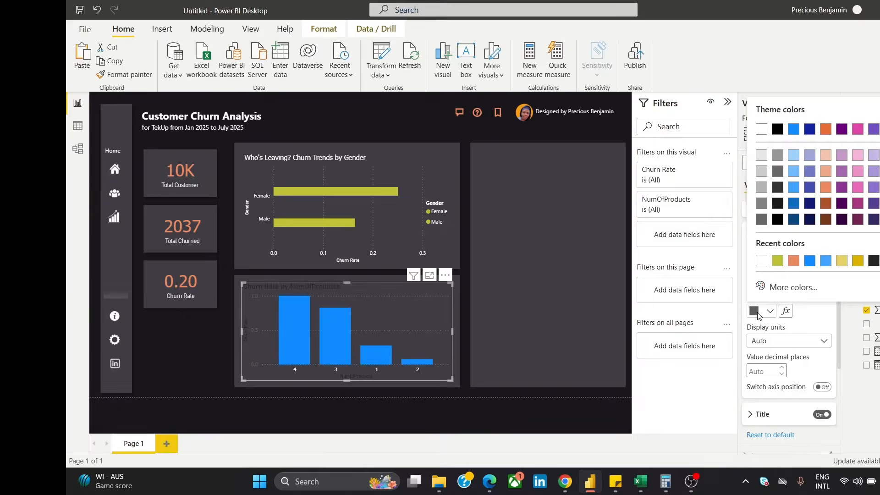
pyautogui.click(762, 129)
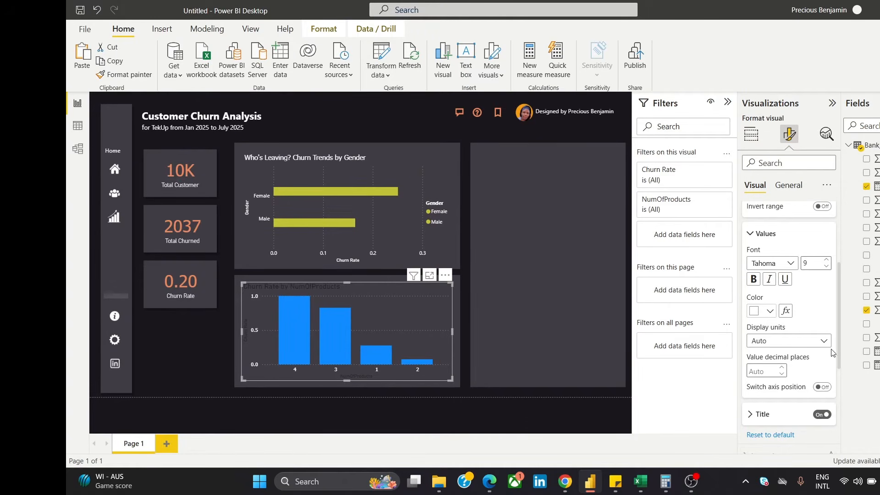
# Format the column chart's Y-axis title with the Tahoma font in white
pyautogui.click(779, 415)
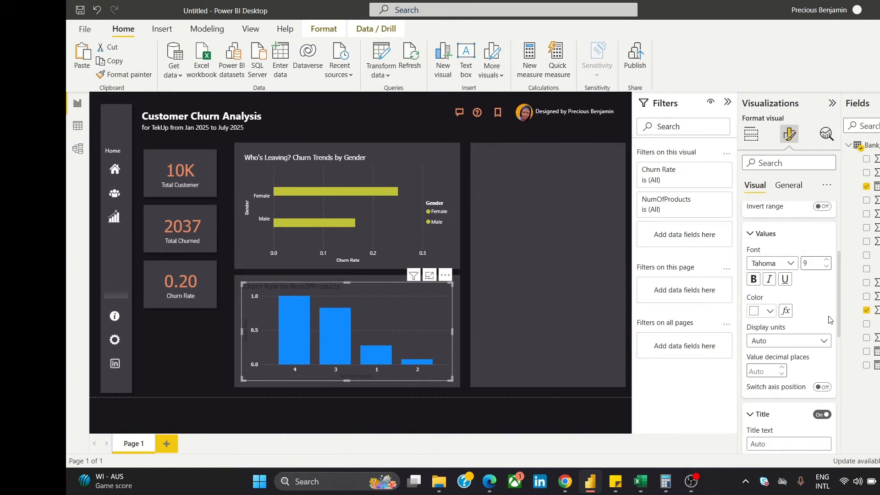
pyautogui.moveTo(838, 285); pyautogui.dragTo(835, 340)
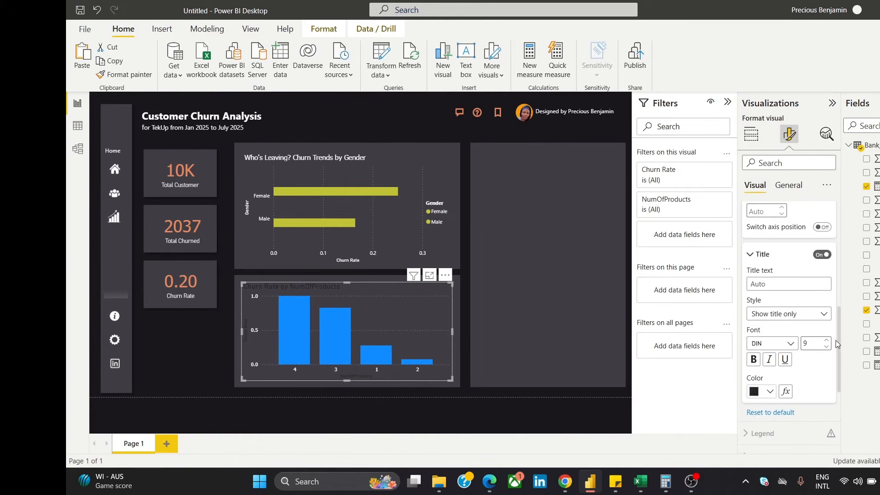
pyautogui.click(773, 346)
pyautogui.moveTo(825, 184); pyautogui.dragTo(827, 280)
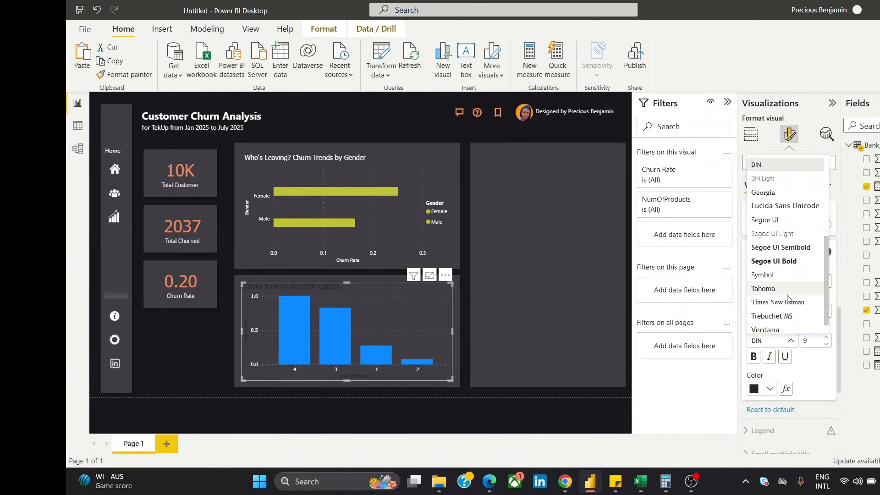
pyautogui.click(787, 294)
pyautogui.click(754, 390)
pyautogui.click(762, 206)
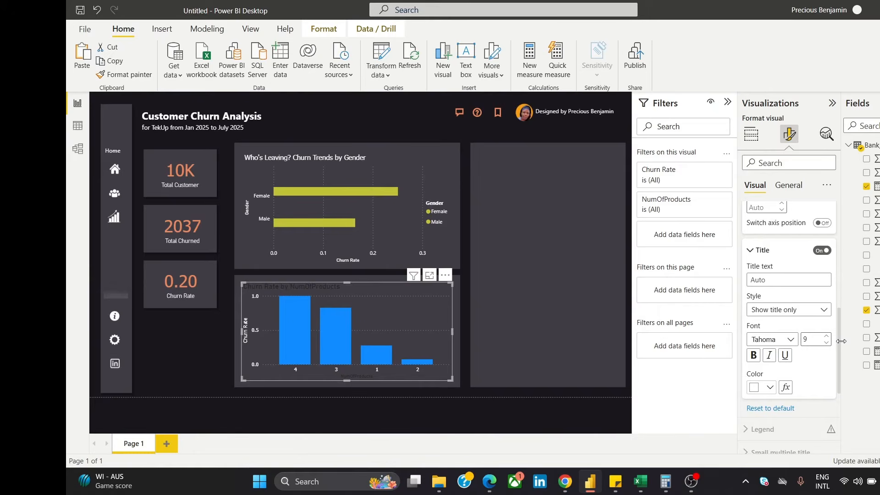
pyautogui.moveTo(839, 340); pyautogui.dragTo(840, 217)
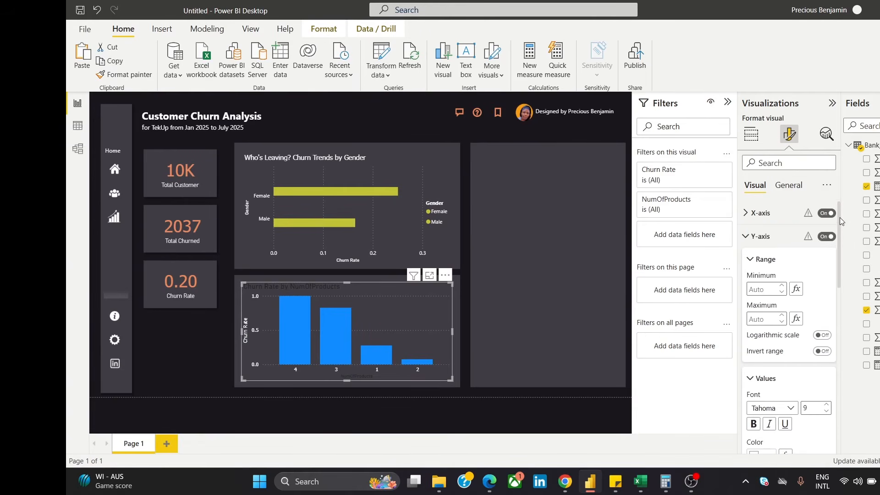
pyautogui.click(755, 236)
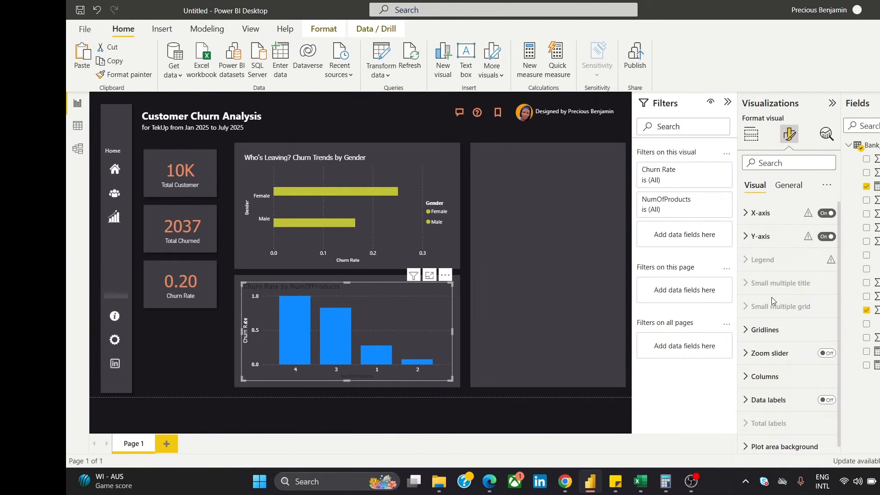
# Replace the NumOfProducts column chart's title text with "Does Product Variety Reduce Churn"
pyautogui.moveTo(779, 263)
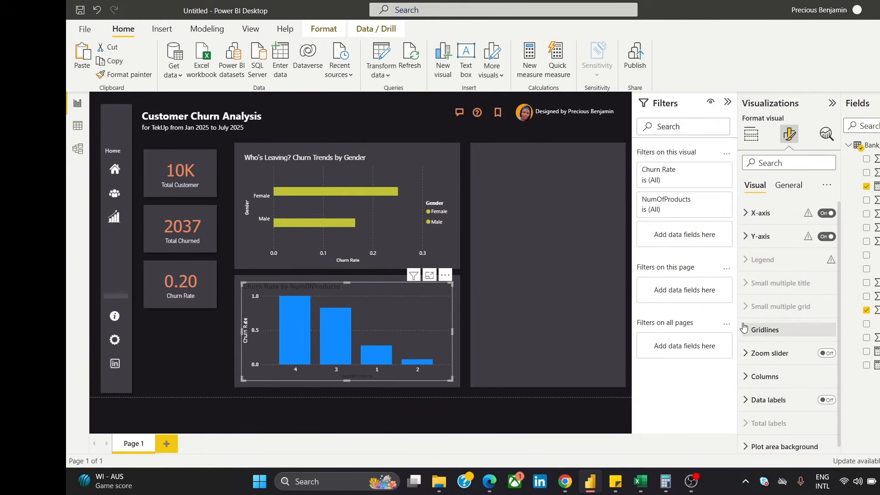
pyautogui.click(789, 185)
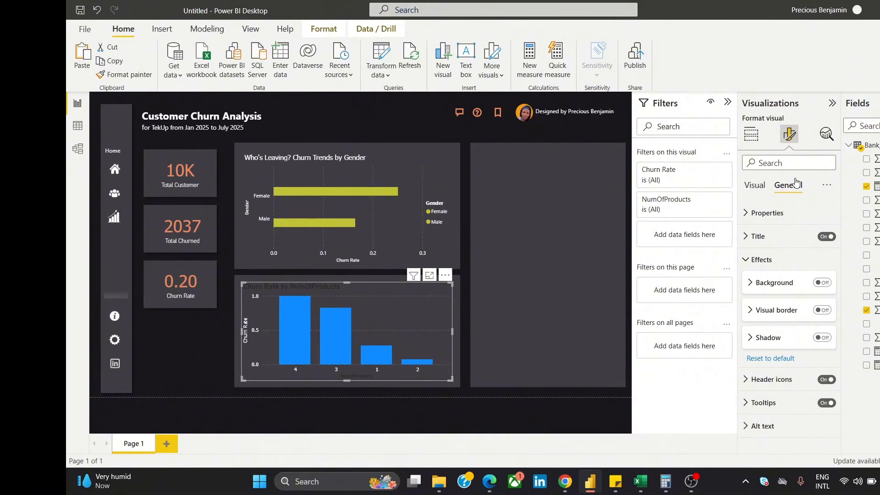
pyautogui.click(779, 236)
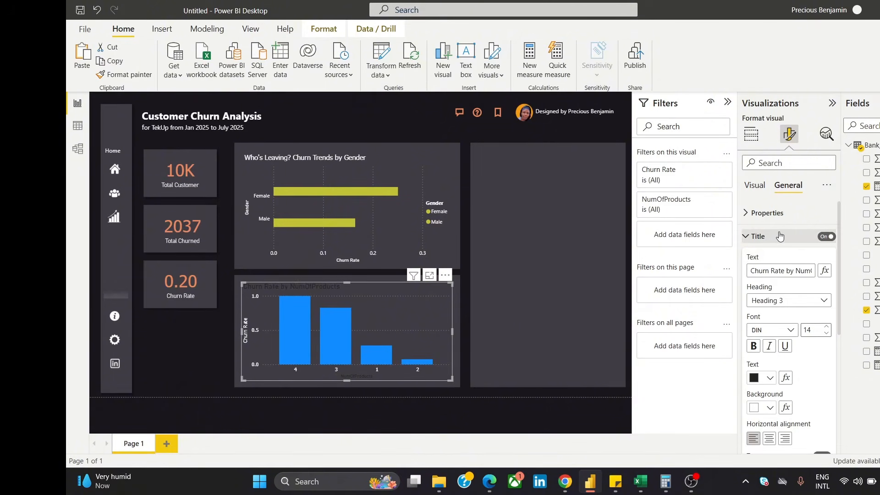
pyautogui.tripleClick(775, 272)
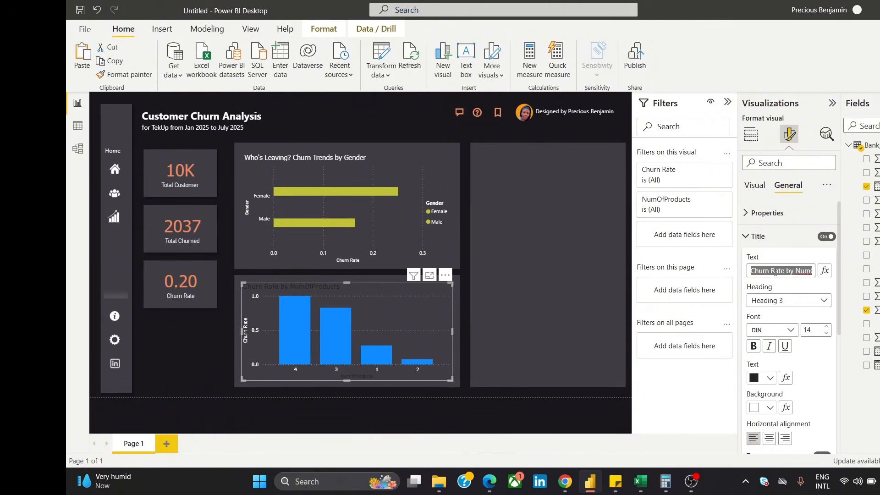
pyautogui.write('Does Product')
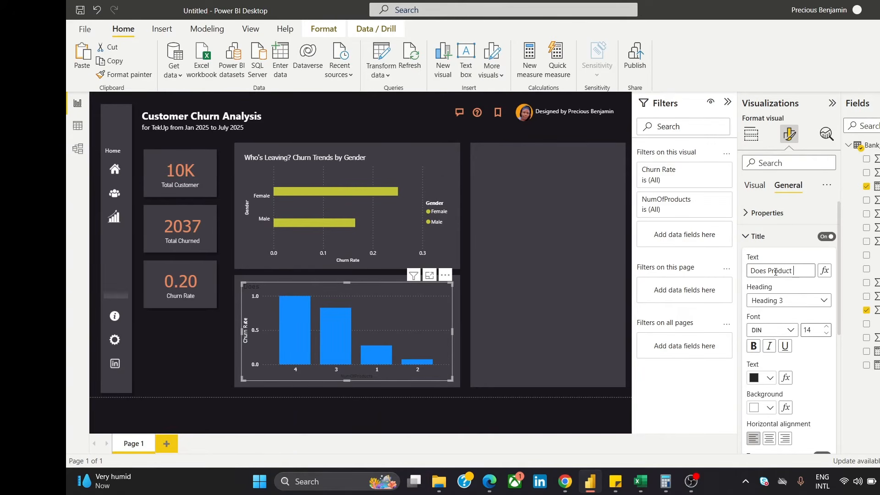
pyautogui.write(' Variety Reduce Churn')
# Format the column chart's title in white Tahoma at size 12, matching the gender chart's title
pyautogui.click(767, 337)
pyautogui.moveTo(825, 203); pyautogui.dragTo(823, 275)
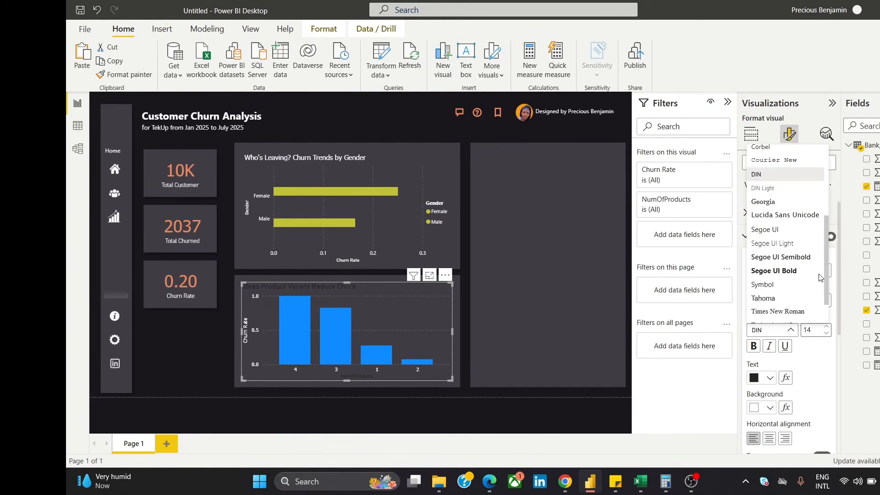
pyautogui.click(794, 297)
pyautogui.click(826, 327)
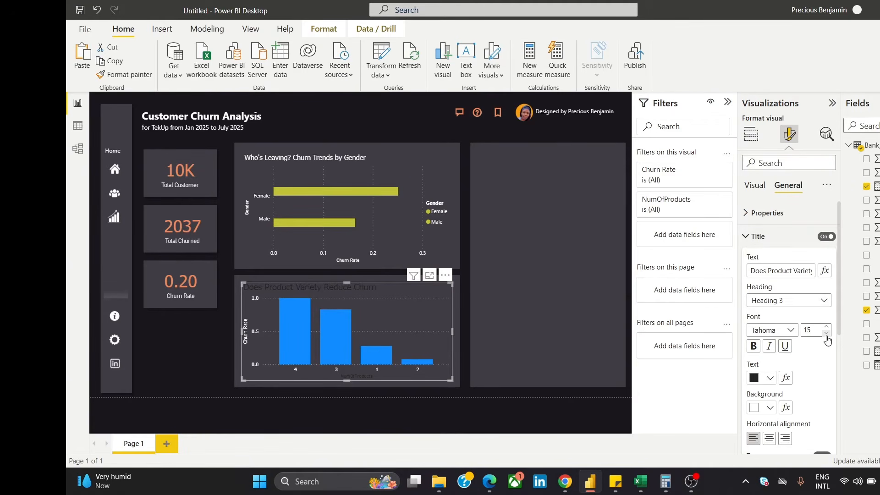
pyautogui.click(826, 335)
pyautogui.click(826, 335)
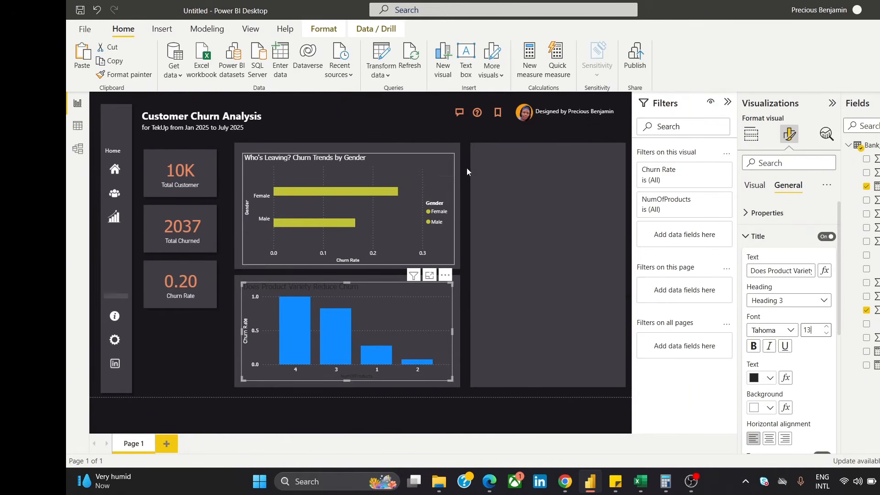
pyautogui.click(367, 161)
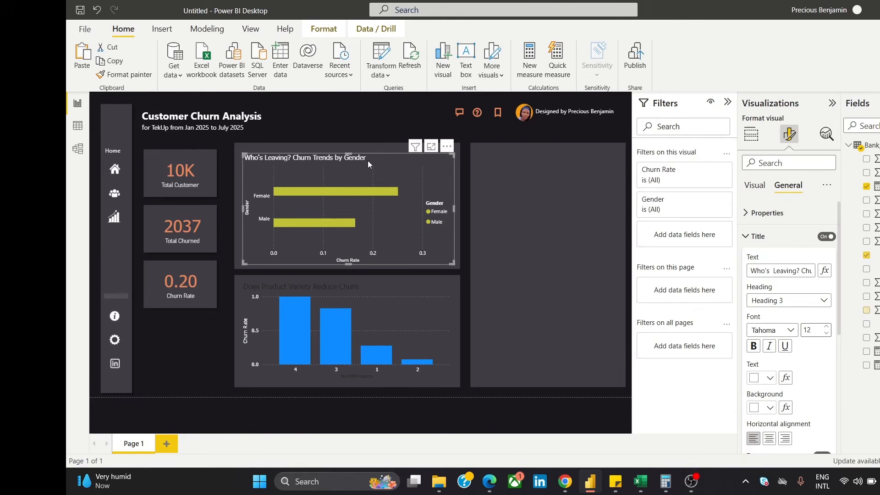
pyautogui.click(356, 282)
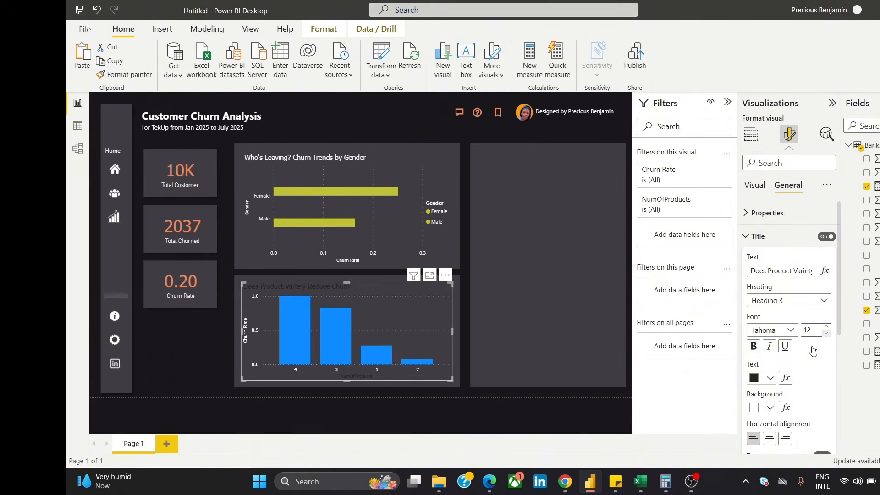
pyautogui.click(754, 382)
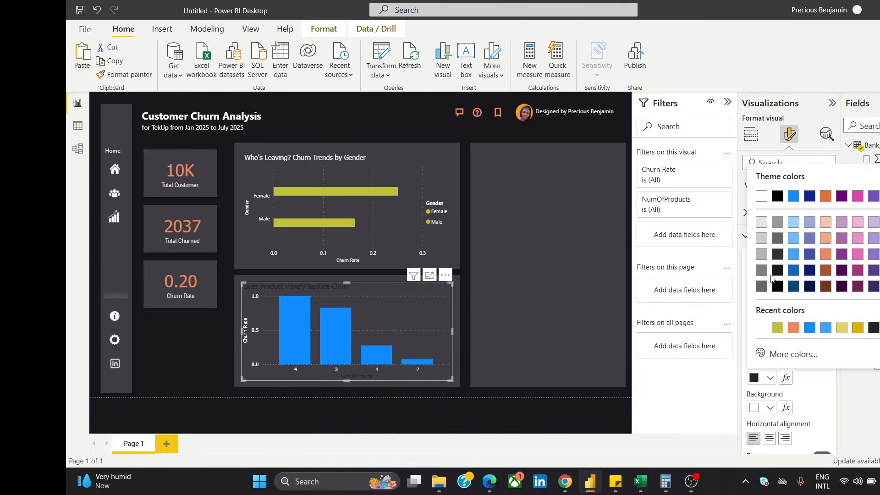
pyautogui.click(762, 196)
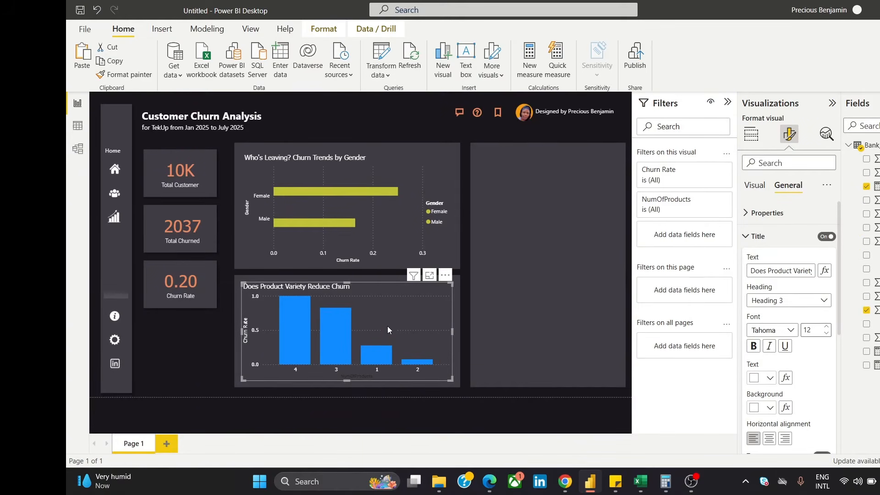
# Add a question mark to the end of the column chart's title
pyautogui.click(808, 270)
pyautogui.press('End')
pyautogui.write('?')
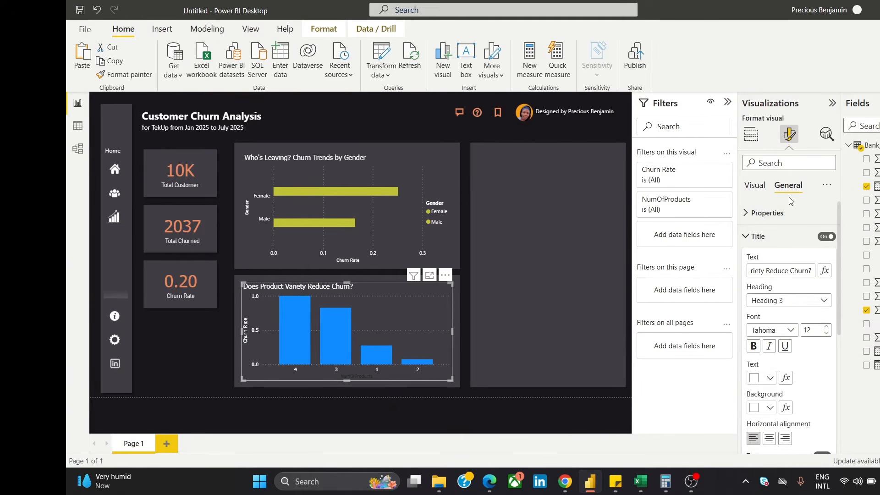
# Format the column chart's X-axis title with the Tahoma font in white
pyautogui.click(752, 188)
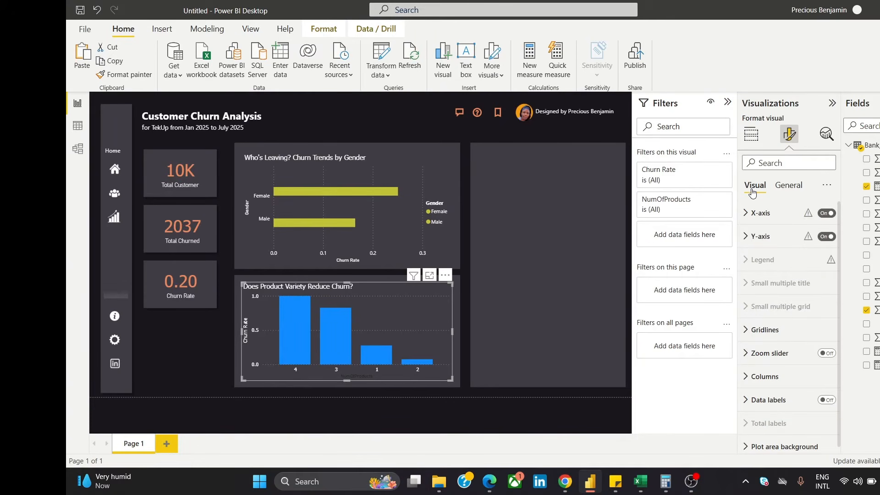
pyautogui.click(769, 216)
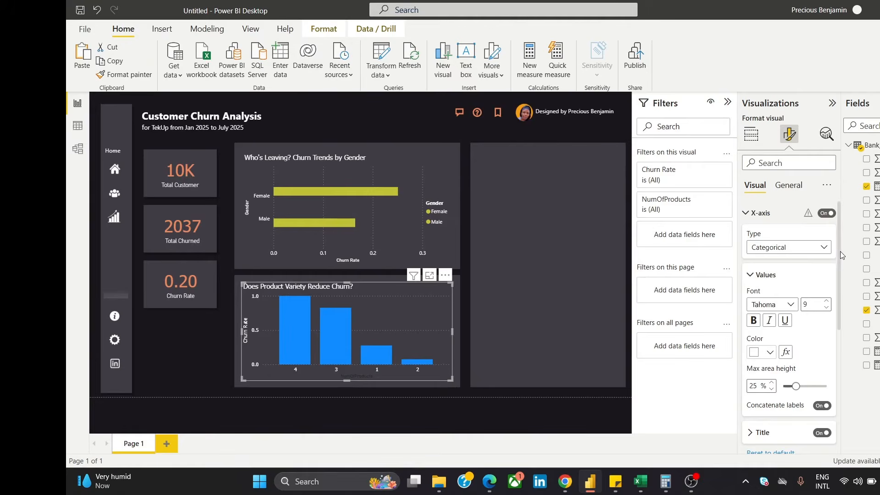
pyautogui.moveTo(840, 251); pyautogui.dragTo(841, 293)
pyautogui.click(762, 353)
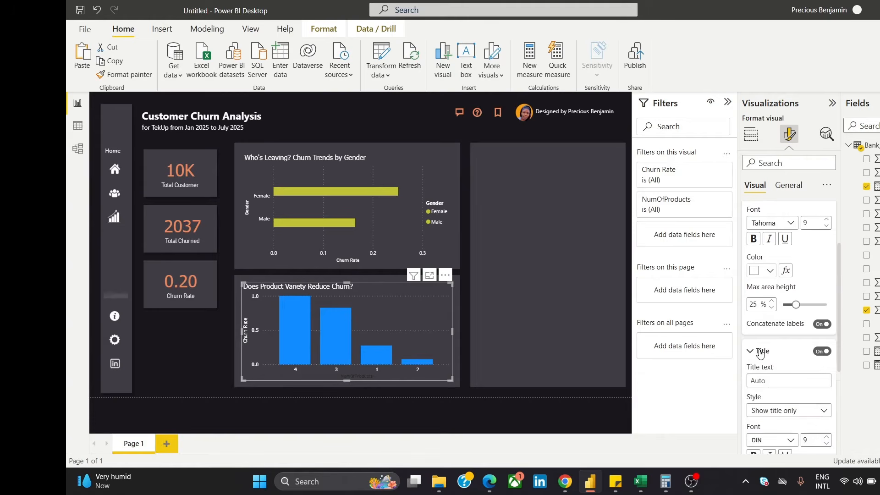
pyautogui.moveTo(840, 275); pyautogui.dragTo(839, 308)
pyautogui.click(759, 361)
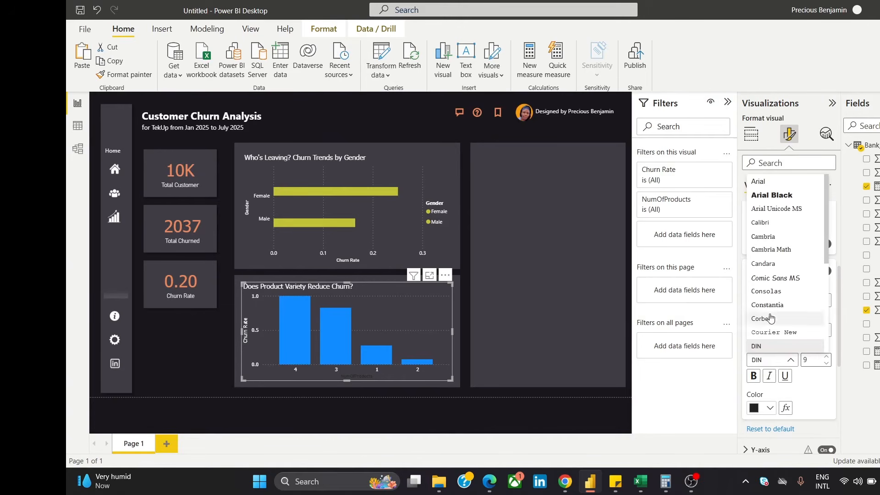
pyautogui.moveTo(824, 221); pyautogui.dragTo(823, 259)
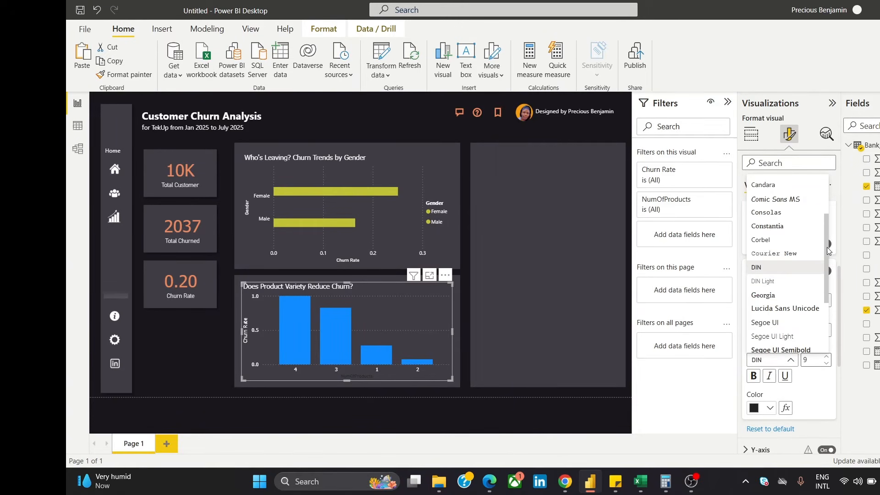
pyautogui.moveTo(828, 250); pyautogui.dragTo(824, 280)
pyautogui.click(796, 324)
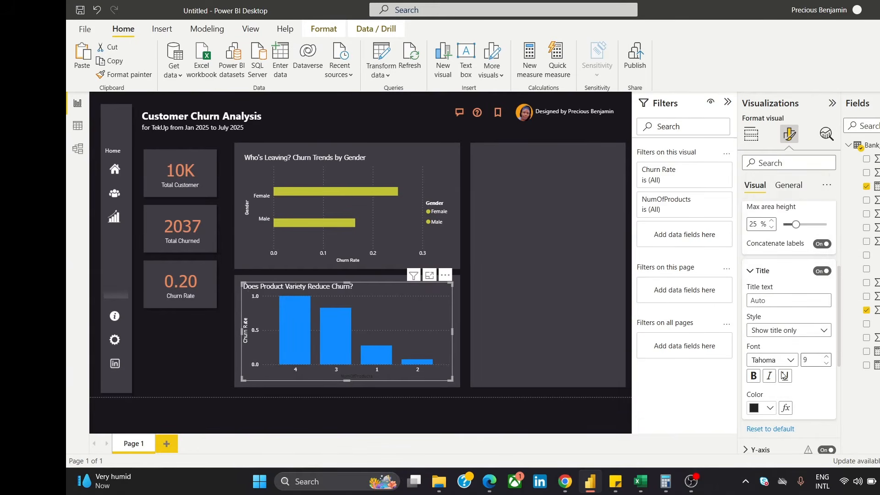
pyautogui.click(757, 410)
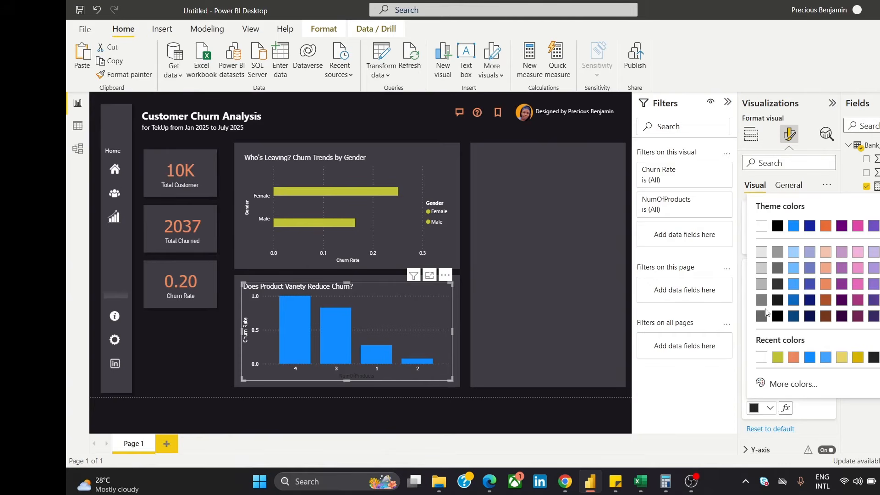
pyautogui.click(760, 225)
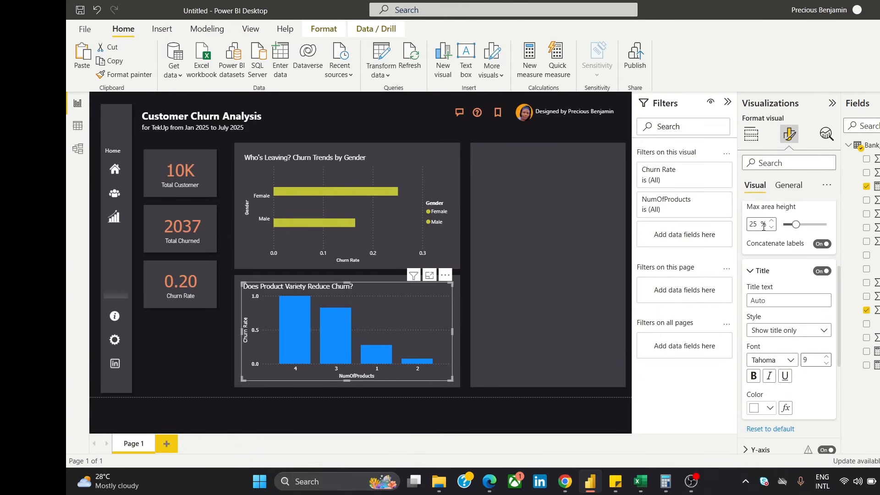
# Set the font of the gender bar chart's Y-axis title to Tahoma
pyautogui.click(321, 185)
pyautogui.click(778, 323)
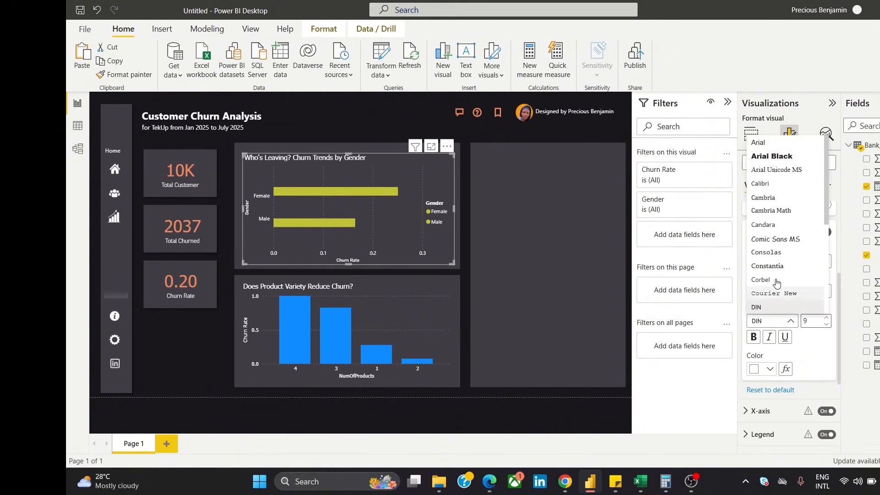
pyautogui.moveTo(826, 164); pyautogui.dragTo(830, 254)
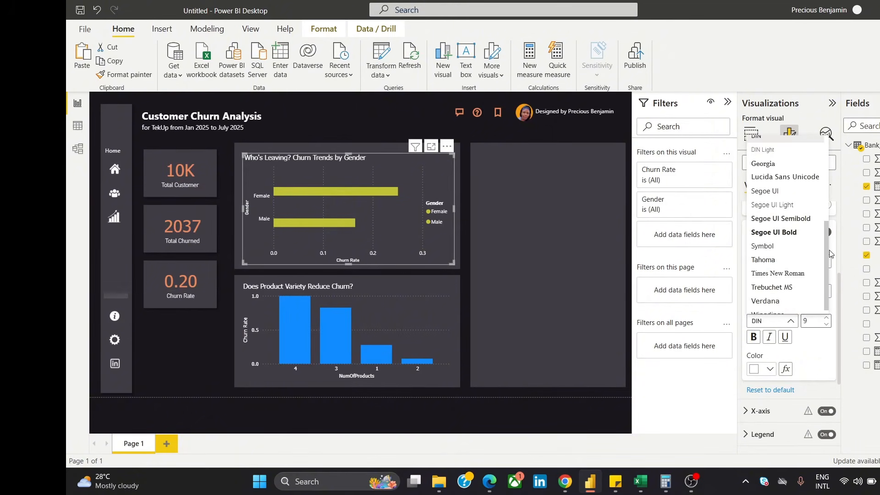
pyautogui.click(790, 259)
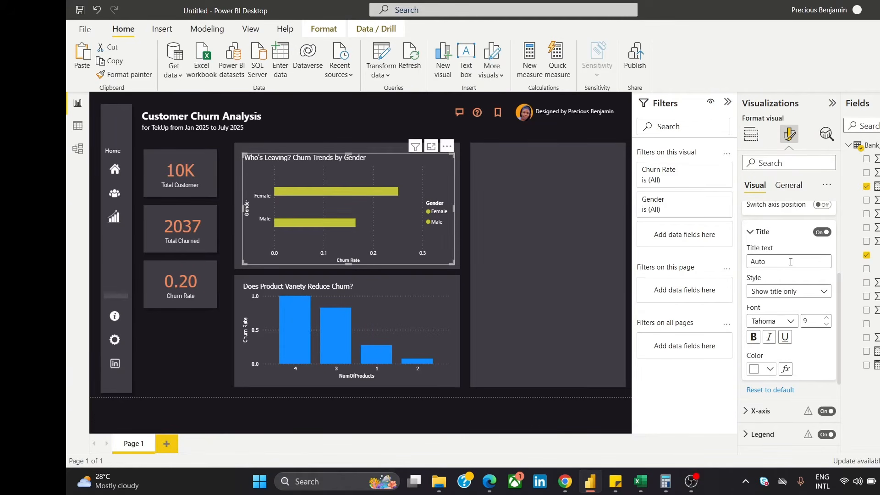
# Set the font of the gender bar chart's Y-axis values to Tahoma and reselect the product variety column chart
pyautogui.moveTo(837, 310); pyautogui.dragTo(831, 250)
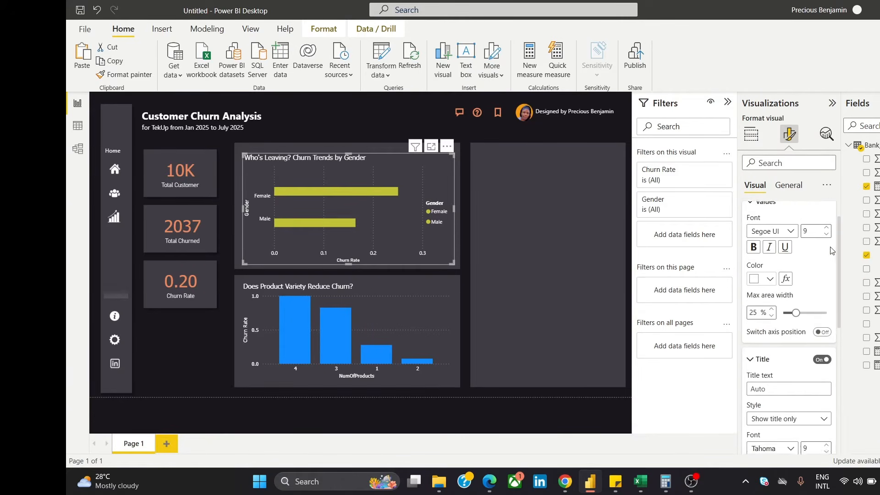
pyautogui.scroll(1, 832, 249)
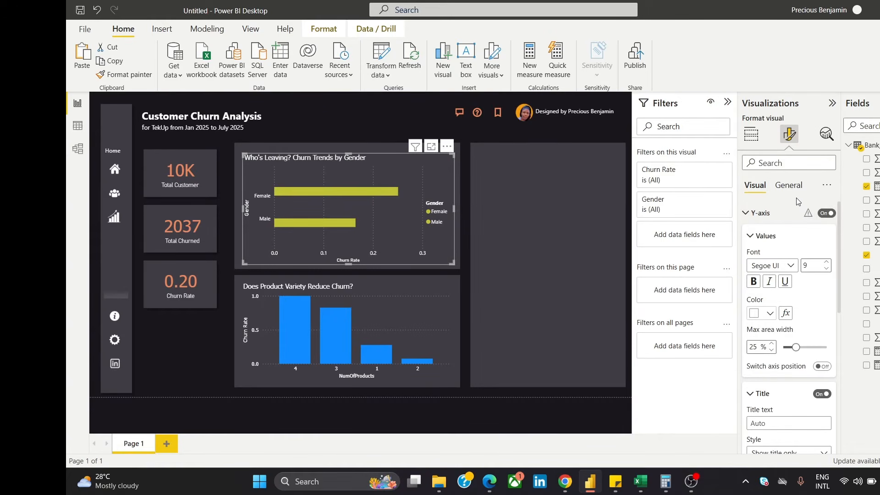
pyautogui.click(789, 185)
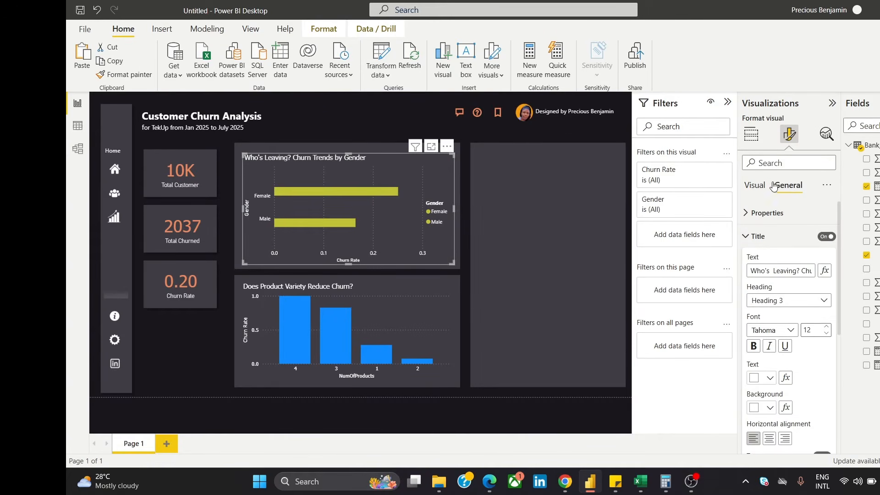
pyautogui.click(759, 185)
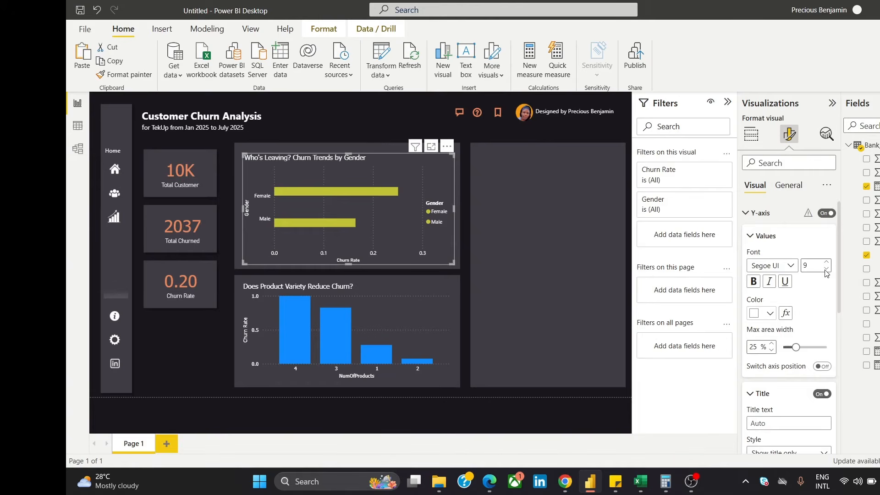
pyautogui.click(785, 267)
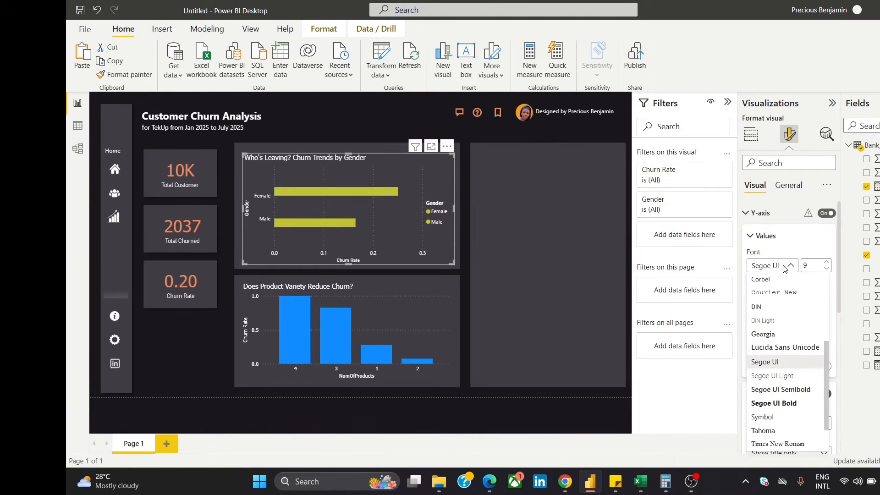
pyautogui.scroll(-3, 823, 362)
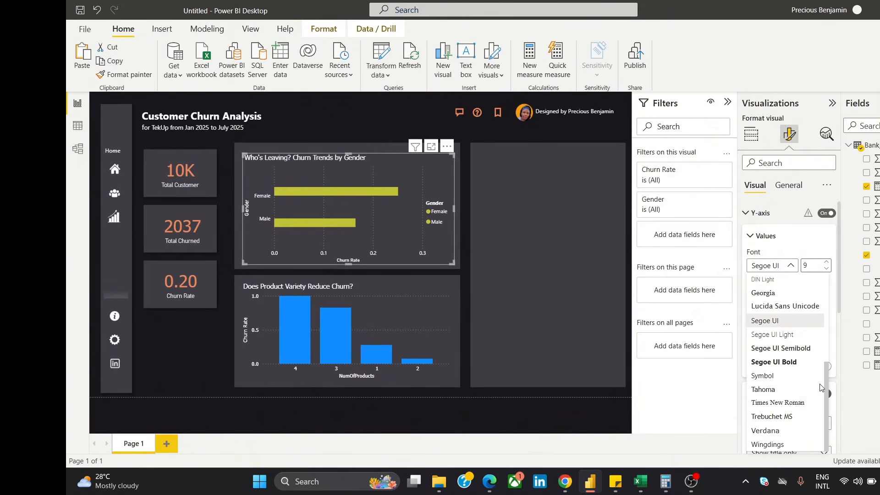
pyautogui.click(782, 389)
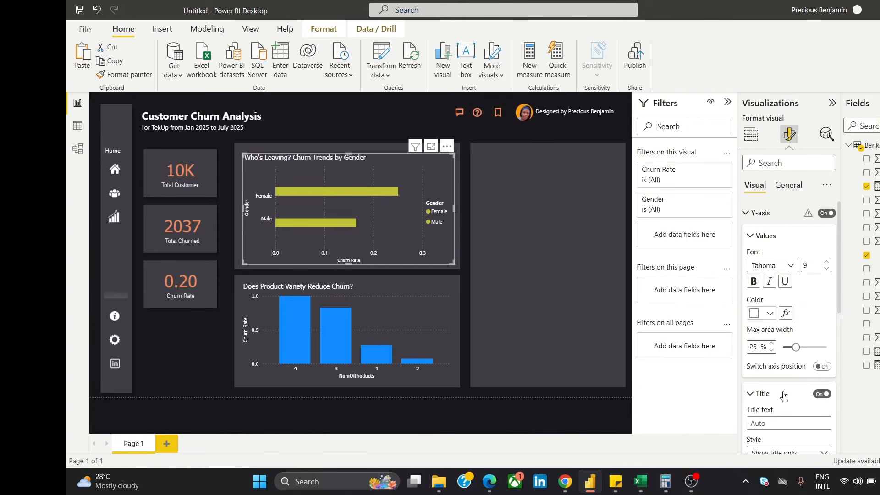
pyautogui.click(754, 235)
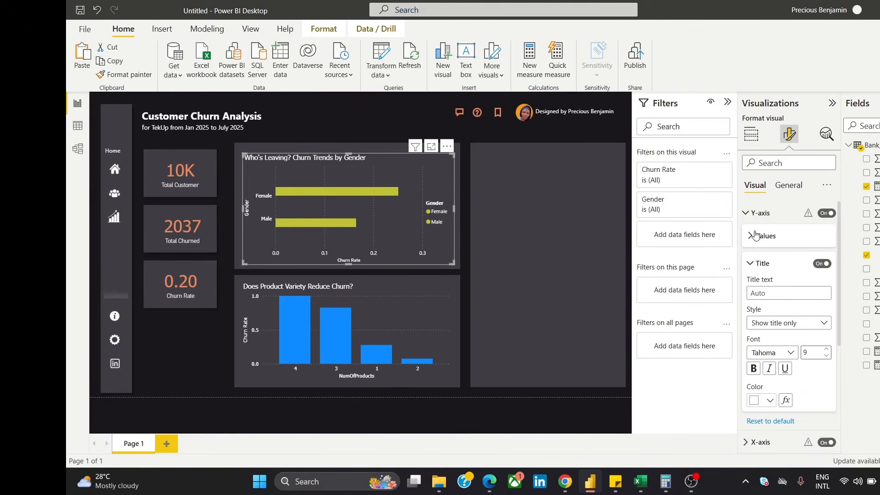
pyautogui.click(750, 214)
pyautogui.click(749, 213)
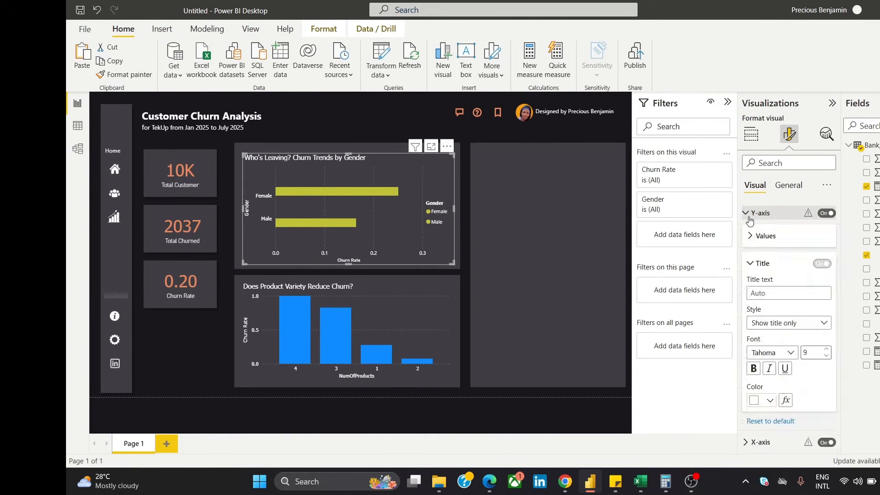
pyautogui.click(749, 214)
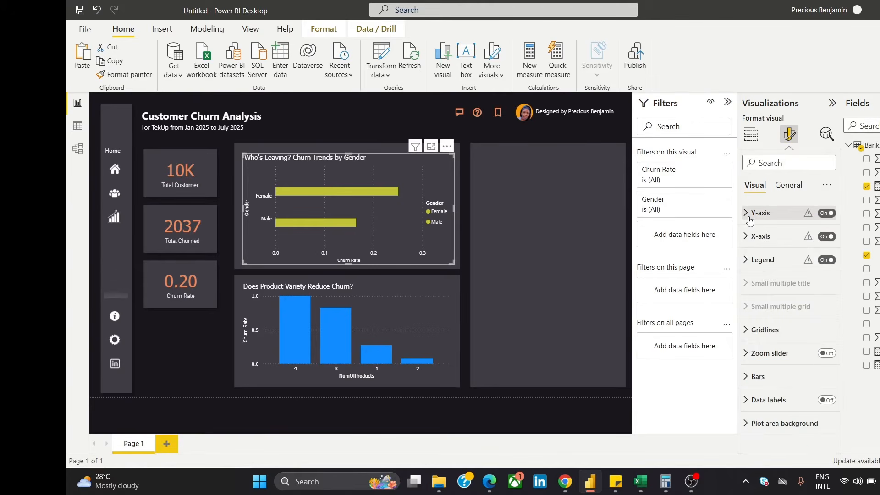
pyautogui.click(370, 290)
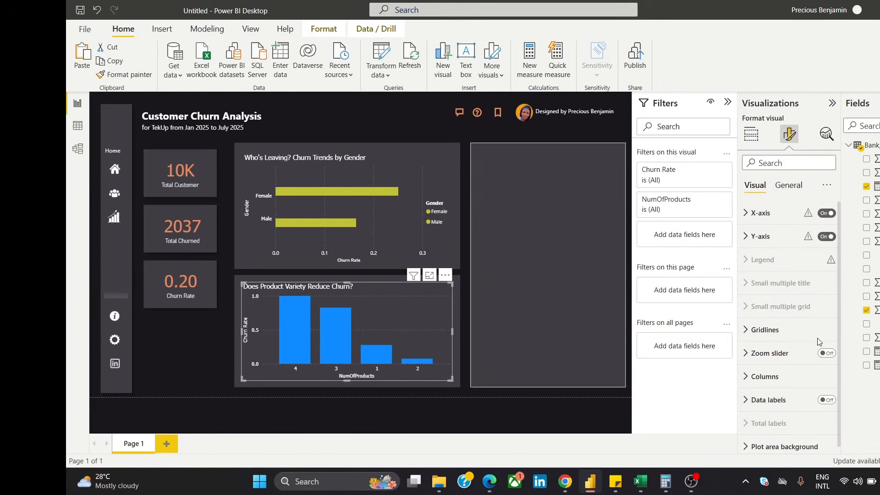
# Set the product variety chart's column color to the same yellow-green as the gender chart's bars
pyautogui.click(795, 379)
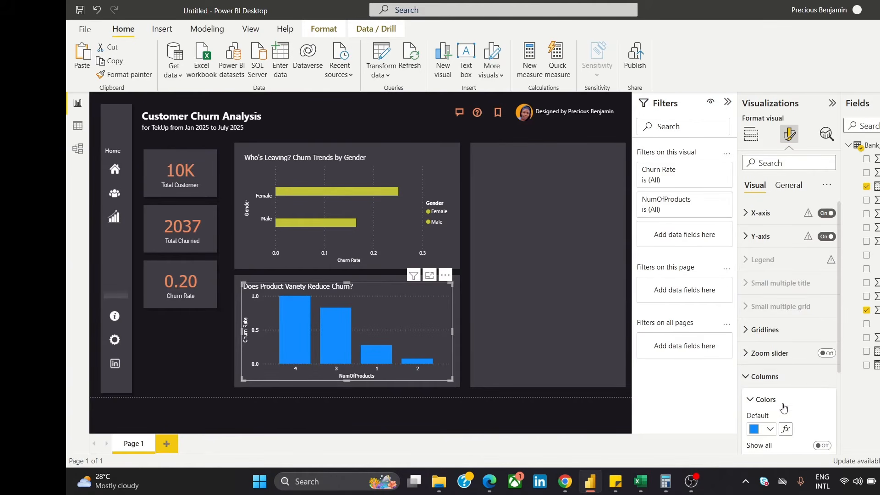
pyautogui.click(761, 430)
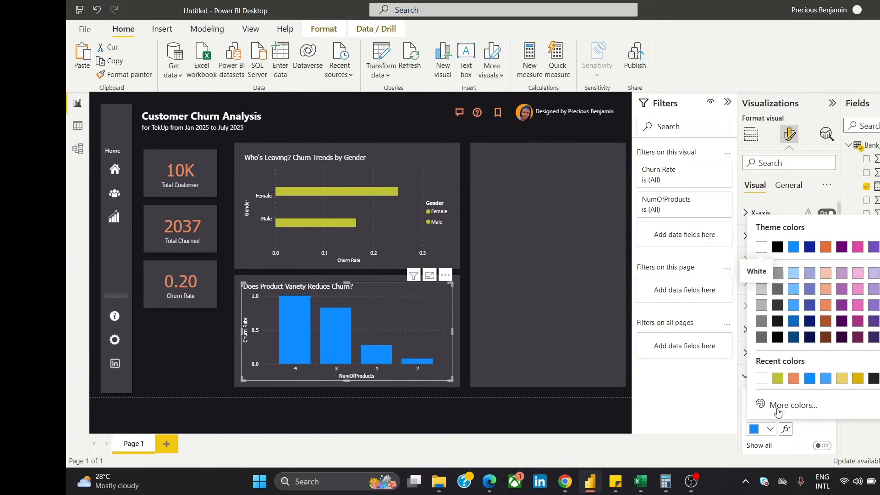
pyautogui.click(778, 379)
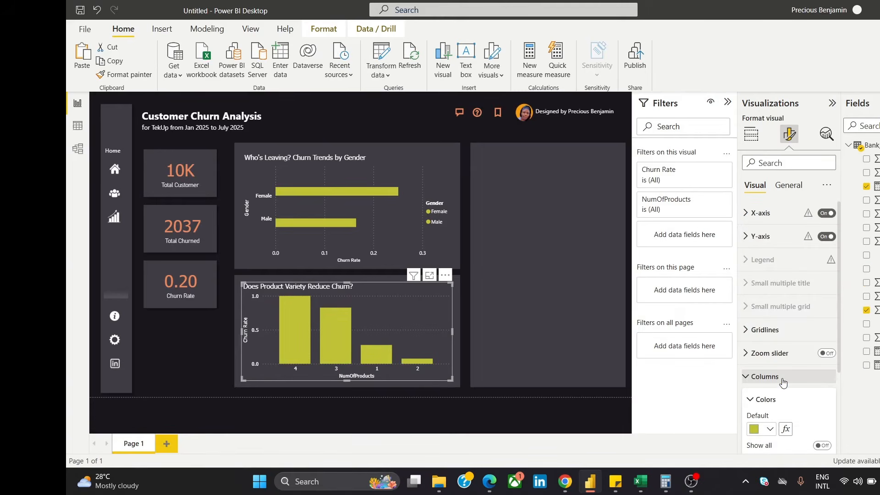
pyautogui.click(191, 365)
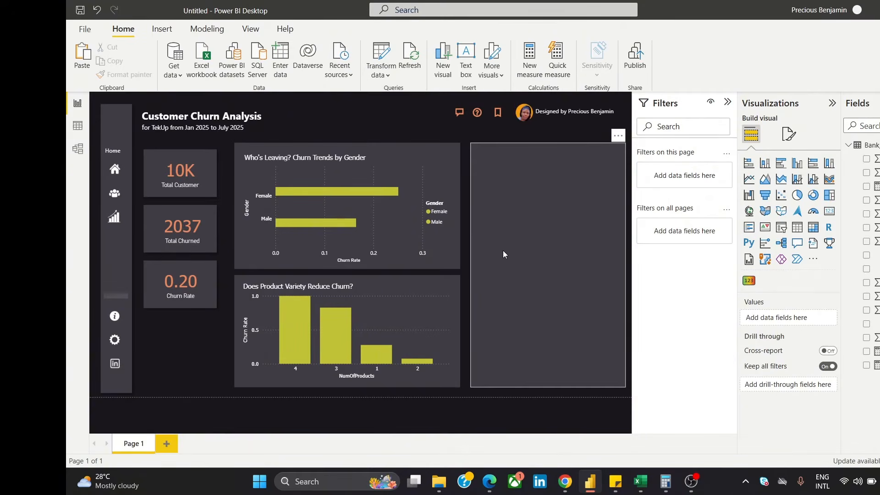
pyautogui.click(468, 58)
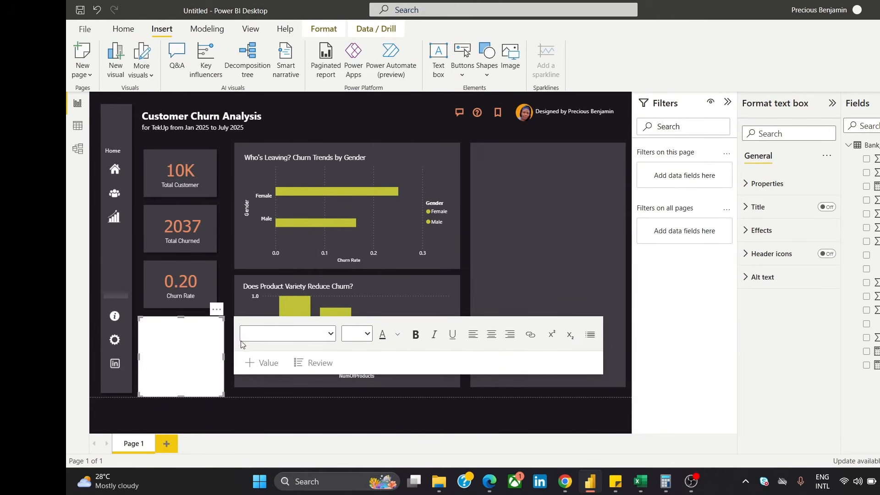
pyautogui.click(218, 311)
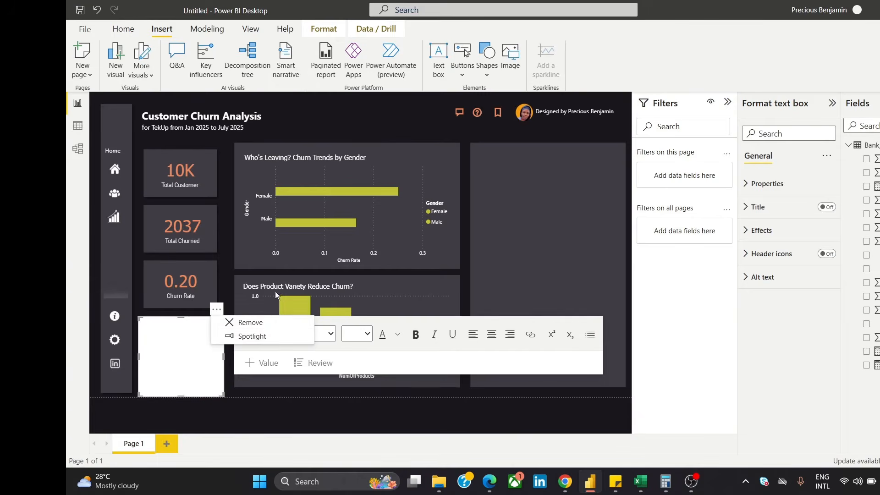
pyautogui.click(272, 323)
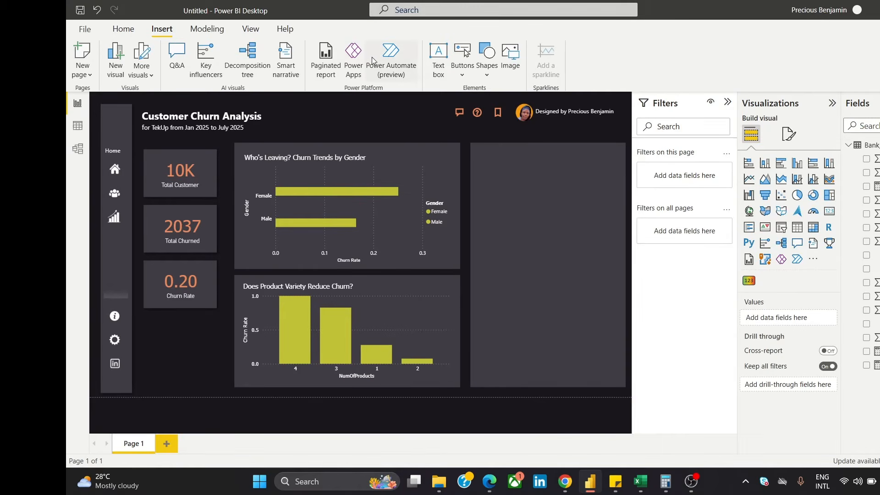
pyautogui.click(487, 52)
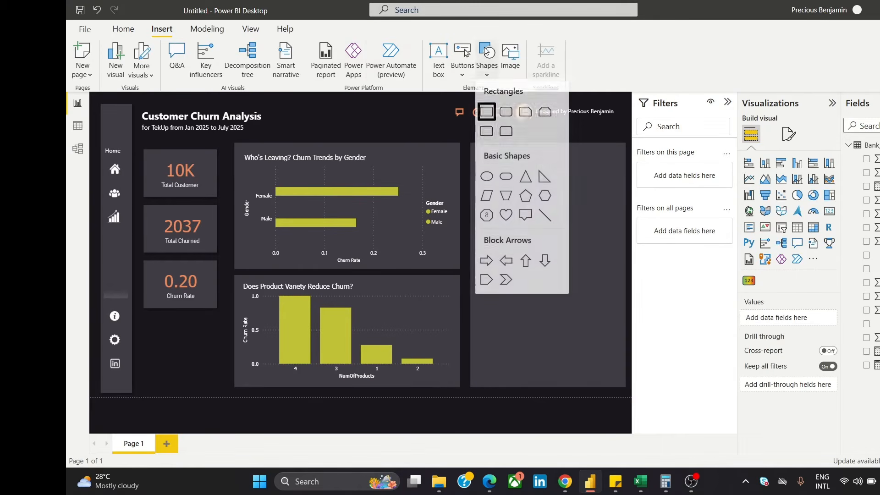
pyautogui.click(487, 111)
pyautogui.moveTo(211, 333); pyautogui.dragTo(542, 241)
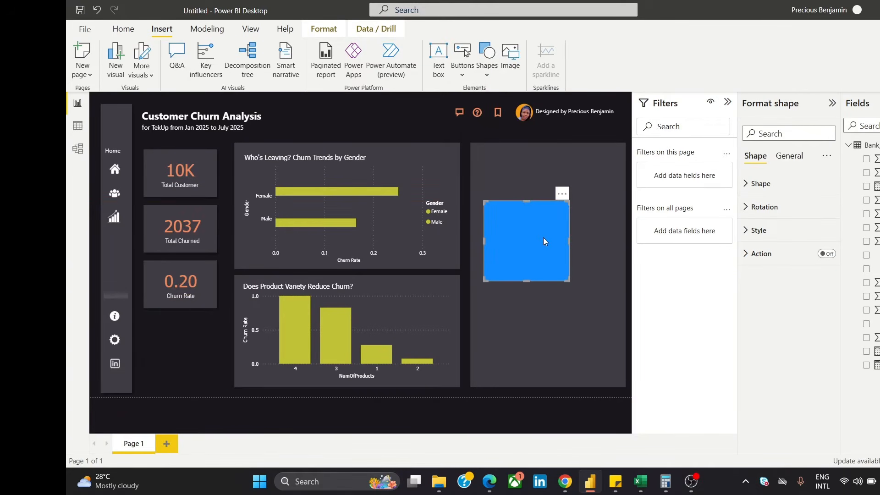
pyautogui.click(562, 194)
pyautogui.click(573, 209)
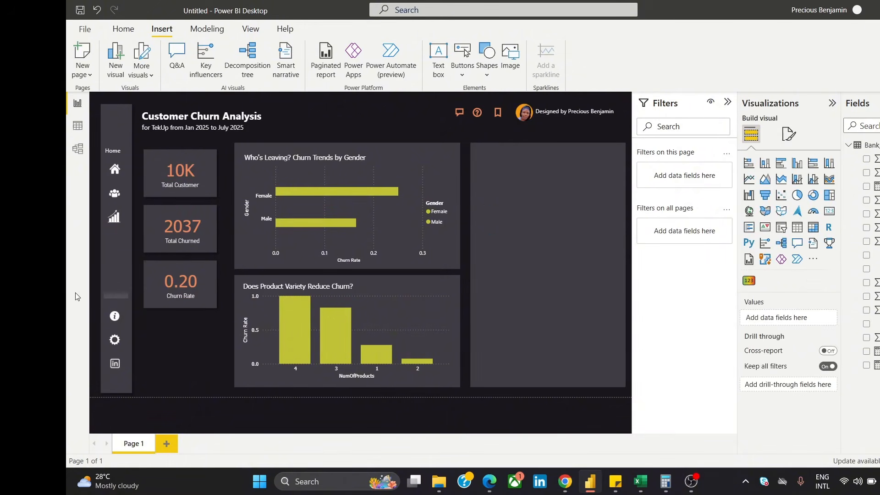
# Duplicate the sidebar's thin divider bar and stretch the copy across the middle of the large empty panel, splitting it into two halves
pyautogui.click(117, 296)
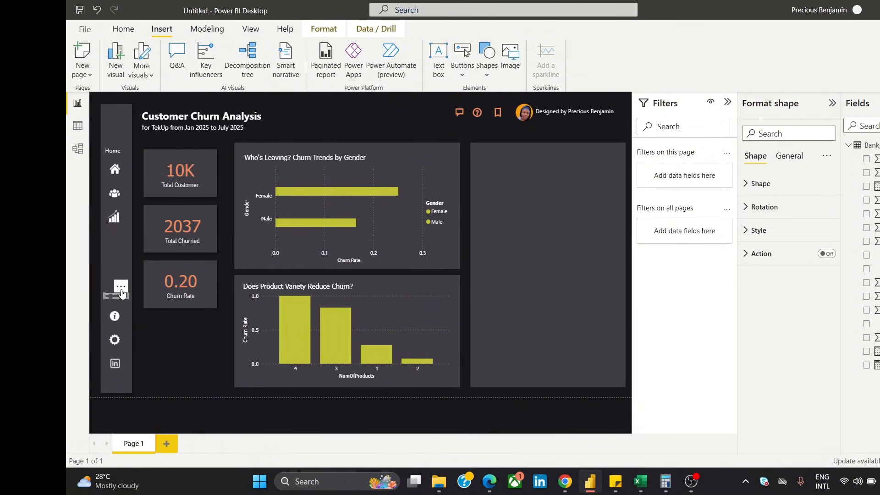
pyautogui.hotkey('ctrl', 'c')
pyautogui.click(503, 211)
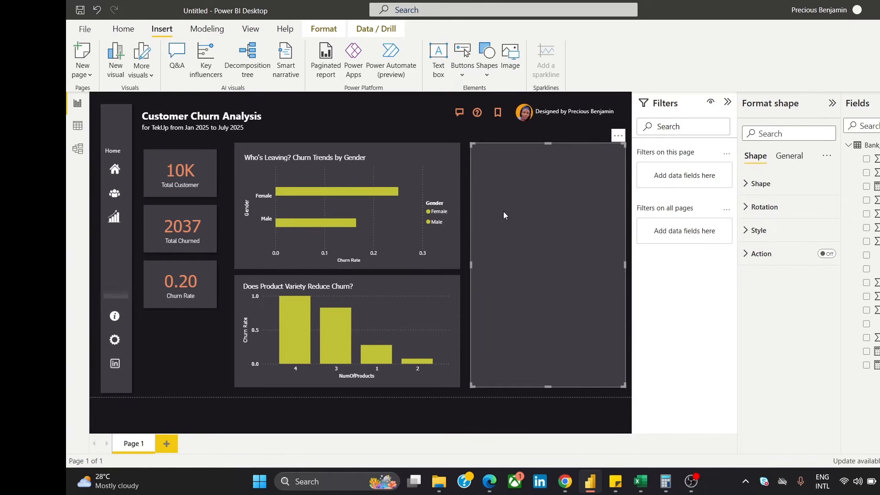
pyautogui.hotkey('ctrl', 'v')
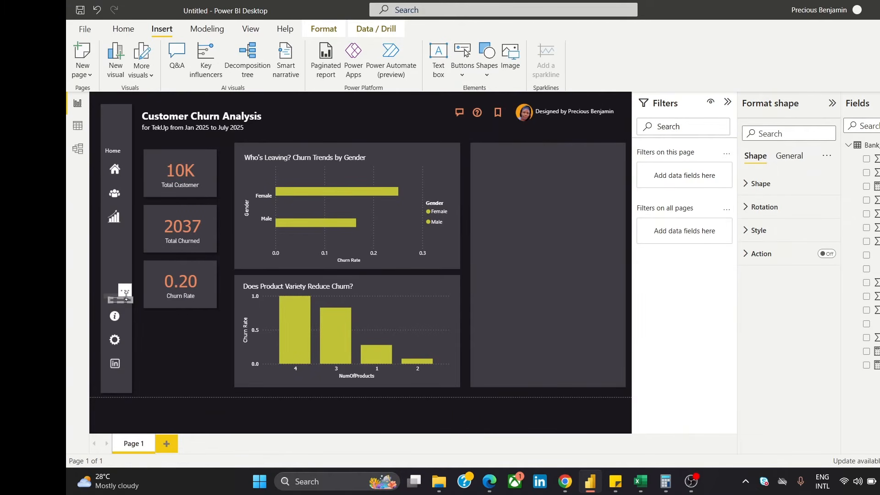
pyautogui.moveTo(126, 296); pyautogui.dragTo(471, 267)
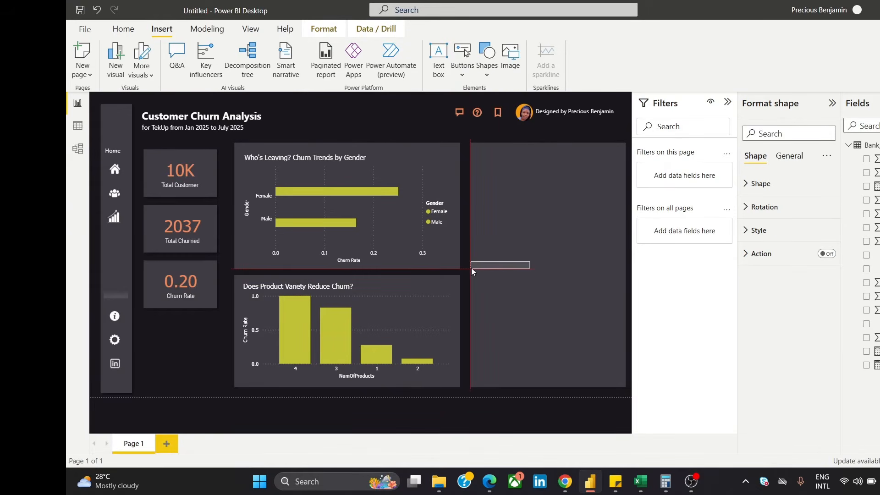
pyautogui.moveTo(527, 267); pyautogui.dragTo(621, 262)
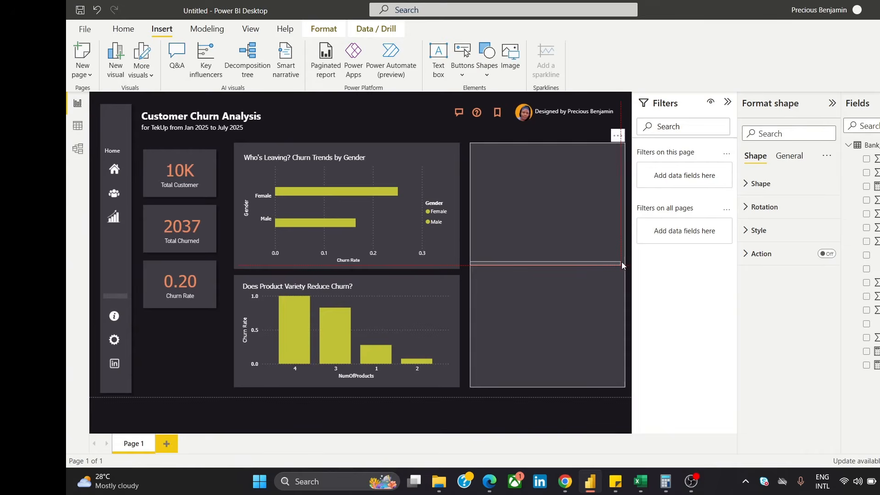
pyautogui.click(572, 211)
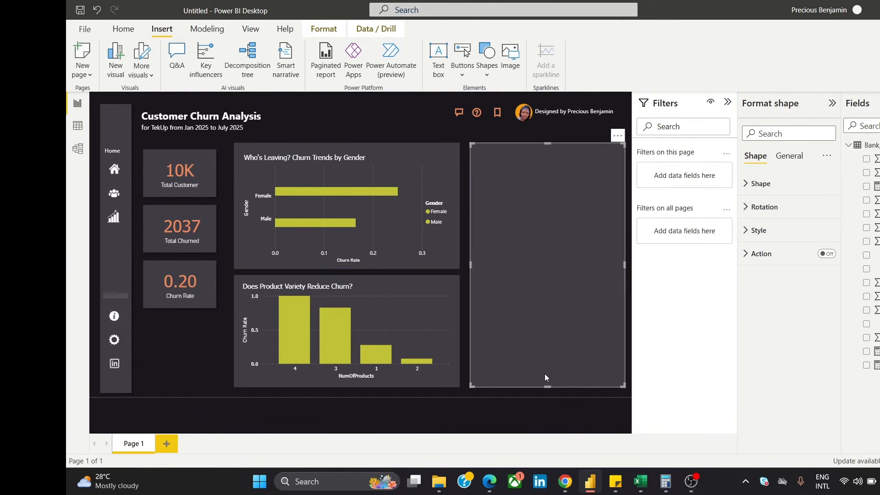
pyautogui.click(200, 372)
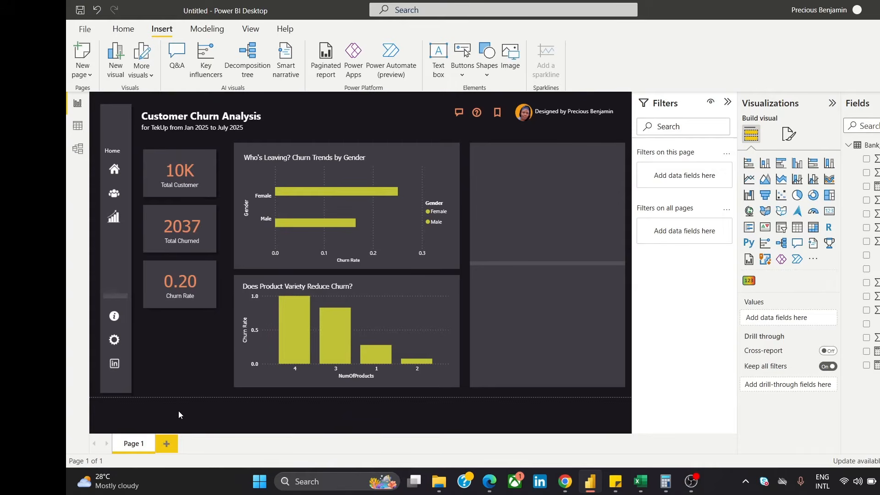
pyautogui.press('XF86MonBrightnessUp')
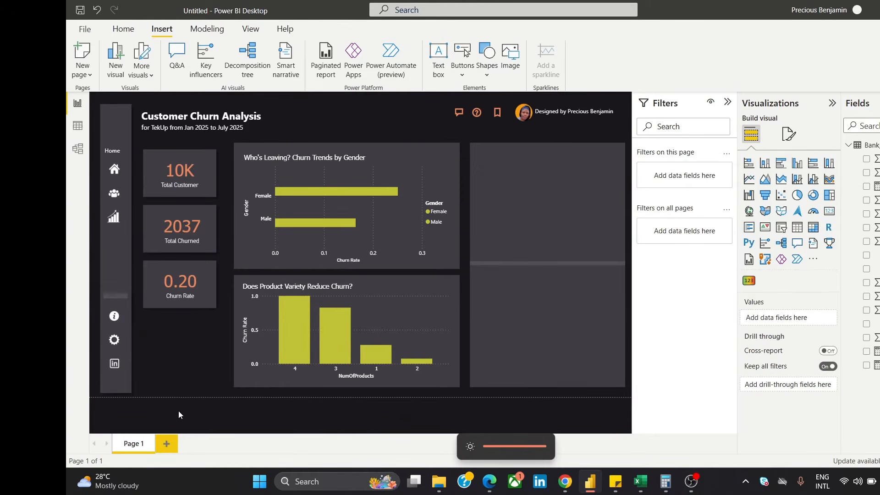
pyautogui.click(542, 260)
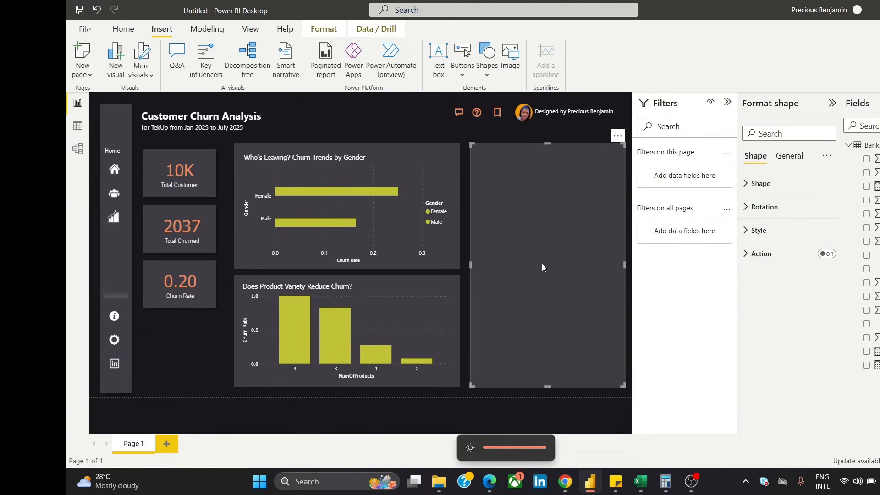
pyautogui.click(144, 341)
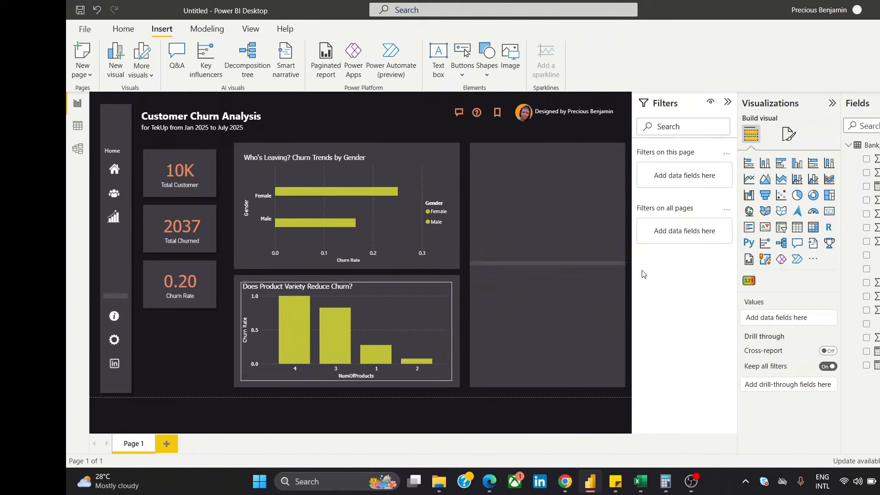
pyautogui.click(609, 262)
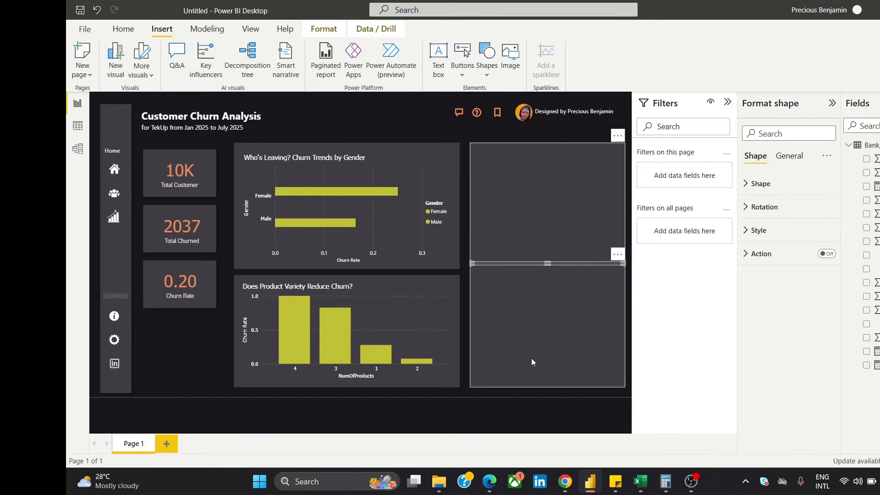
# Insert a pie chart and size it to fill the empty panel's upper half, above the divider bar
pyautogui.click(183, 364)
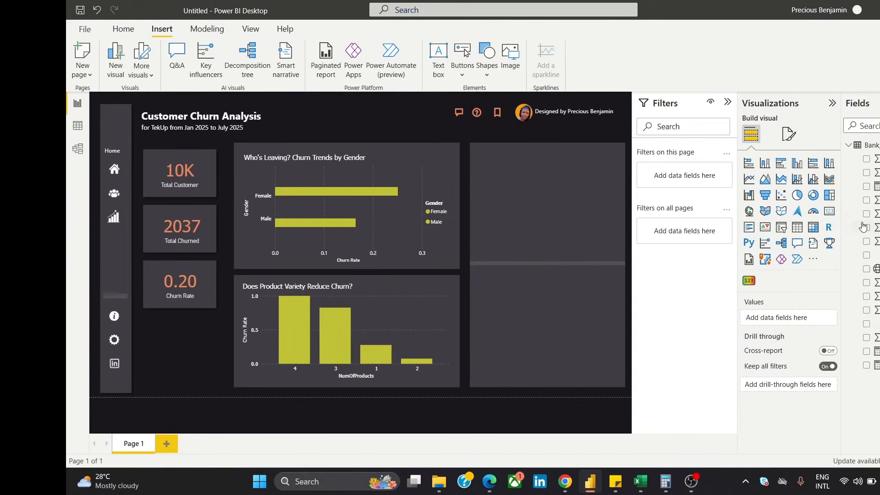
pyautogui.click(793, 201)
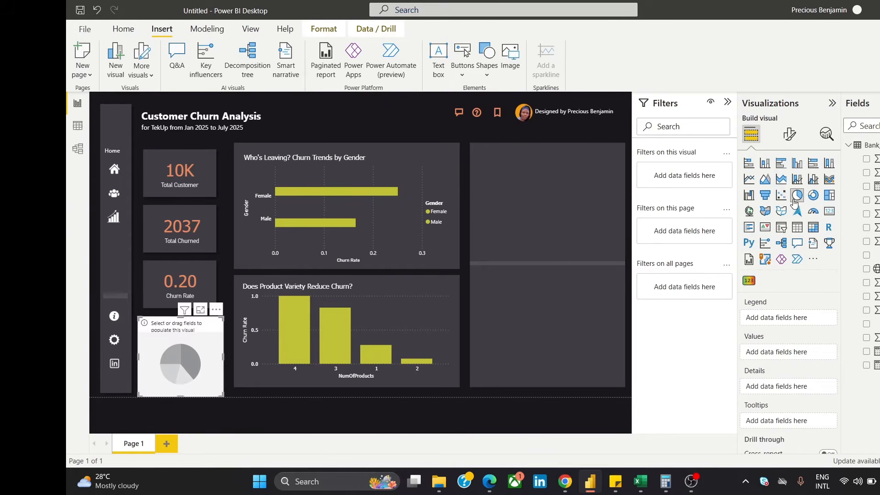
pyautogui.moveTo(215, 313); pyautogui.dragTo(482, 149)
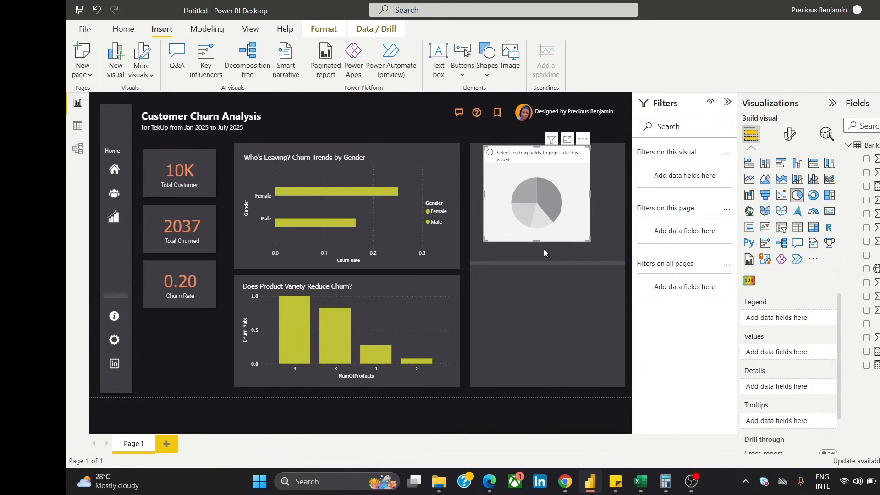
pyautogui.moveTo(536, 242); pyautogui.dragTo(542, 256)
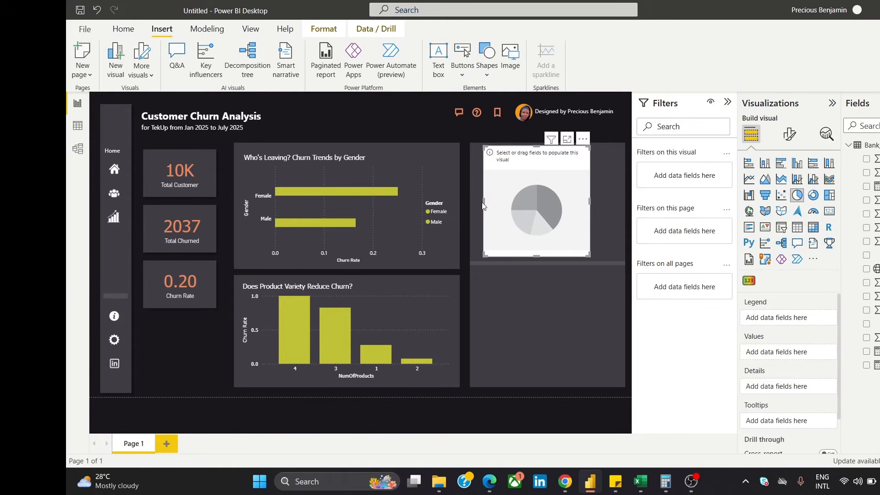
pyautogui.click(482, 202)
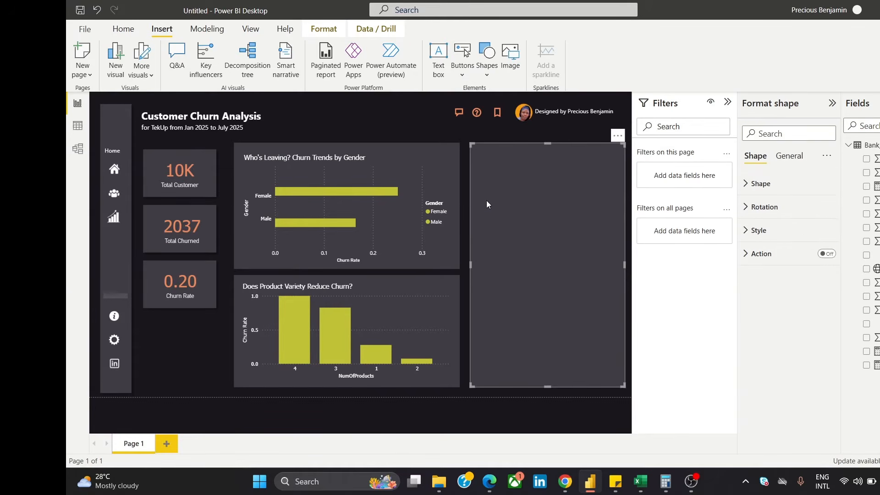
pyautogui.click(172, 349)
pyautogui.click(526, 213)
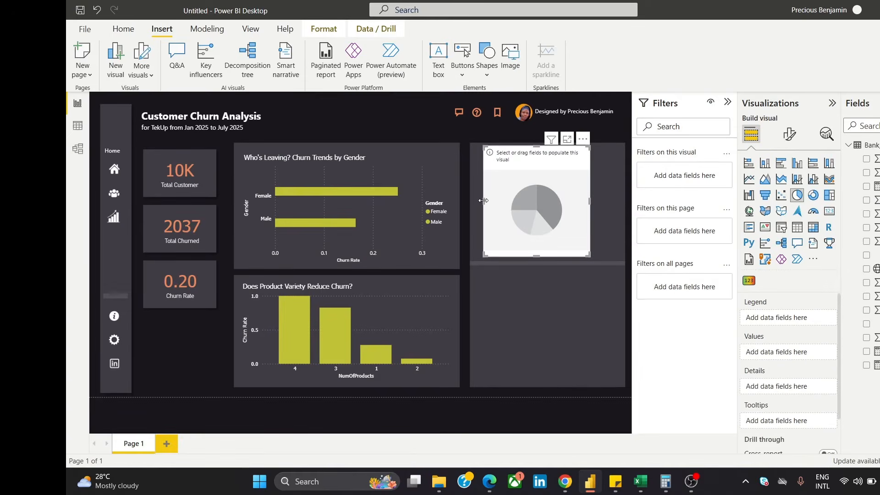
pyautogui.moveTo(484, 202); pyautogui.dragTo(476, 203)
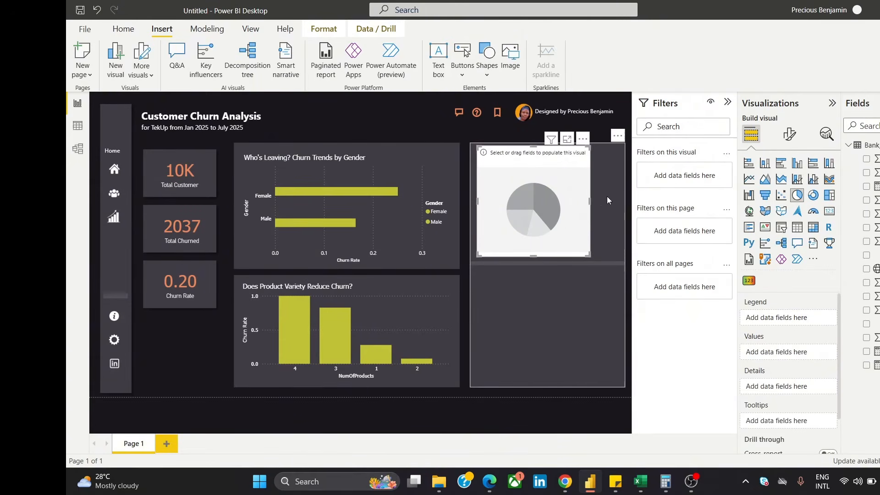
pyautogui.moveTo(590, 198); pyautogui.dragTo(618, 211)
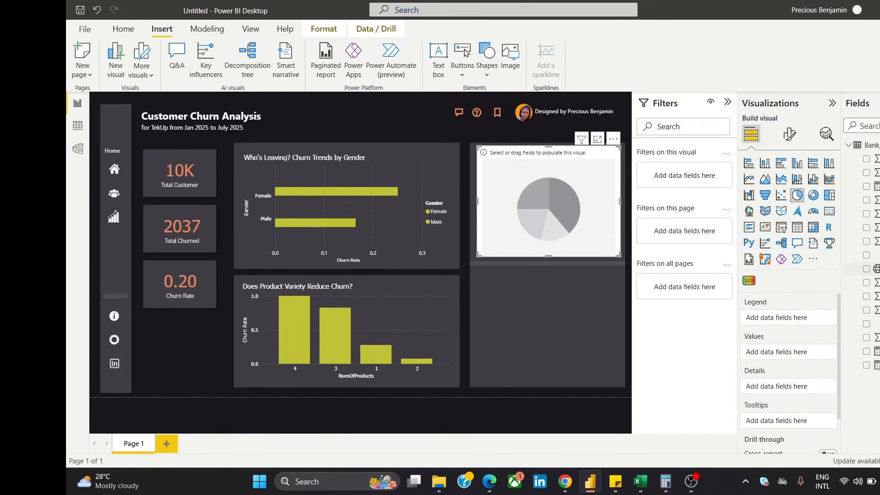
# Populate the pie chart with Geography as the legend and Total Churned as the values
pyautogui.moveTo(873, 268); pyautogui.dragTo(801, 320)
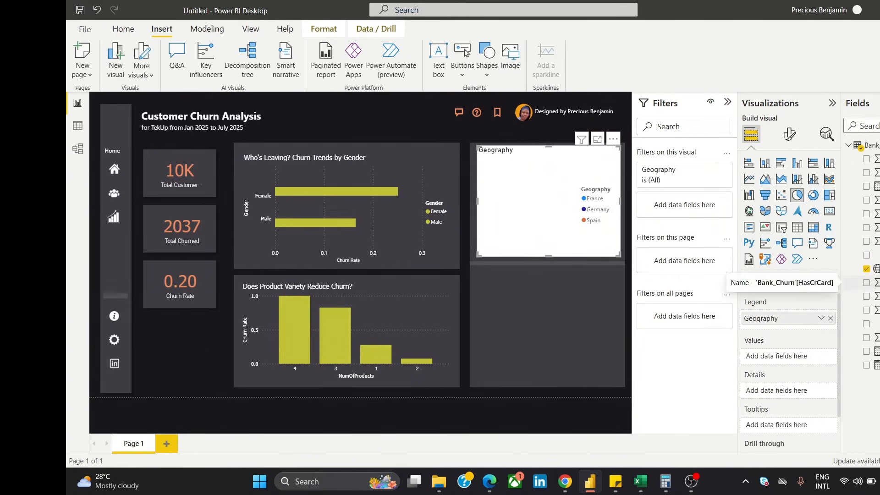
pyautogui.moveTo(873, 351); pyautogui.dragTo(788, 356)
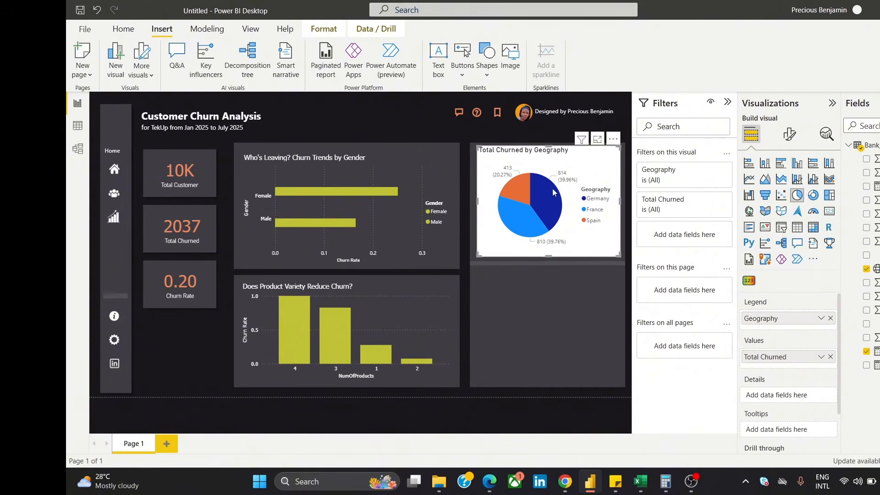
# Turn off the pie chart's title and open its background effects settings
pyautogui.click(788, 135)
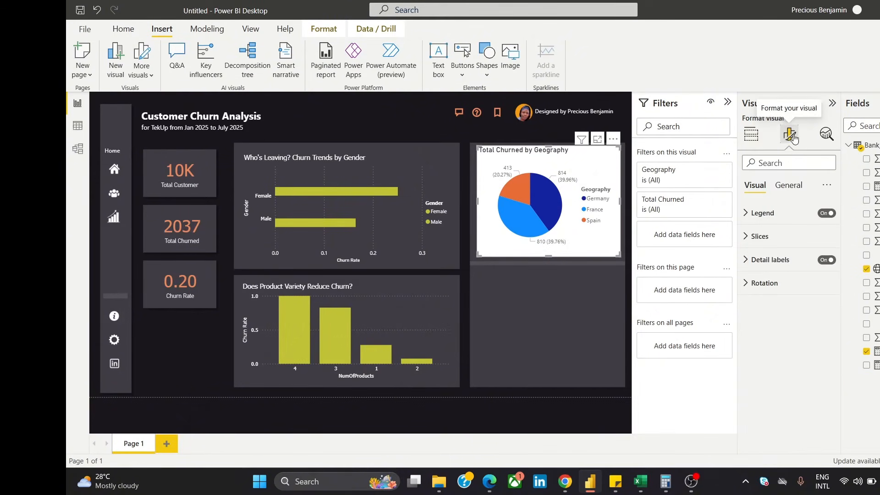
pyautogui.click(787, 240)
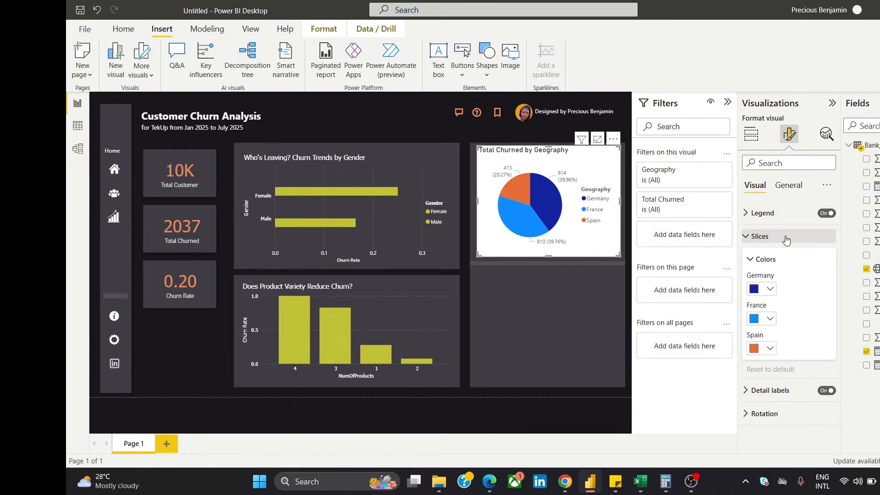
pyautogui.click(786, 239)
pyautogui.click(786, 185)
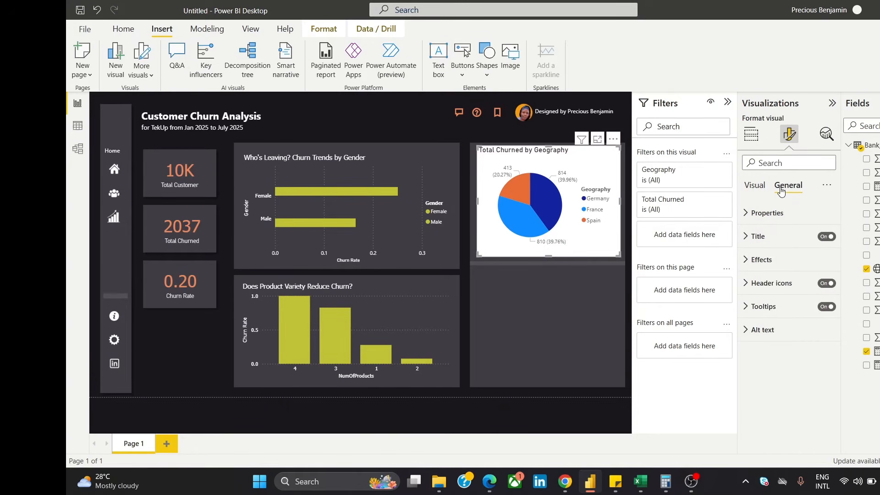
pyautogui.click(791, 261)
pyautogui.click(827, 236)
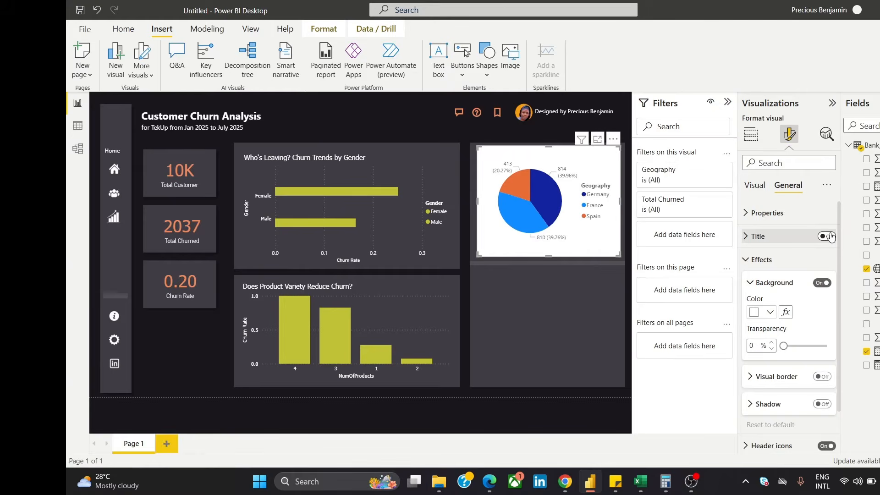
# Turn the pie chart's title back on and switch off its background
pyautogui.click(827, 236)
pyautogui.click(823, 283)
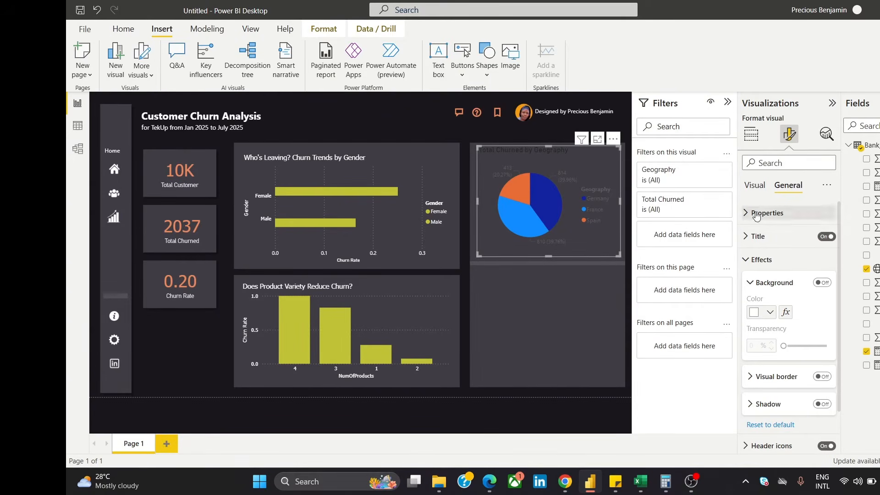
pyautogui.click(755, 191)
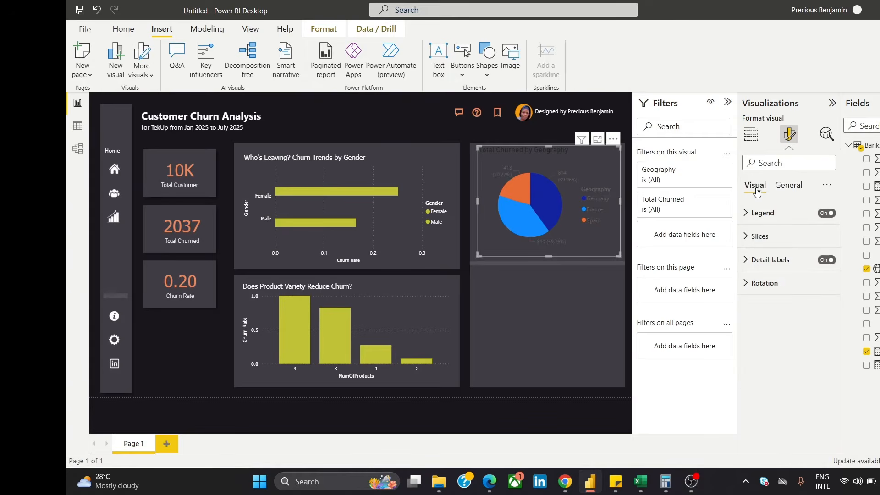
# Convert the pie chart of churned customers by geography into a donut chart
pyautogui.click(549, 201)
pyautogui.click(752, 139)
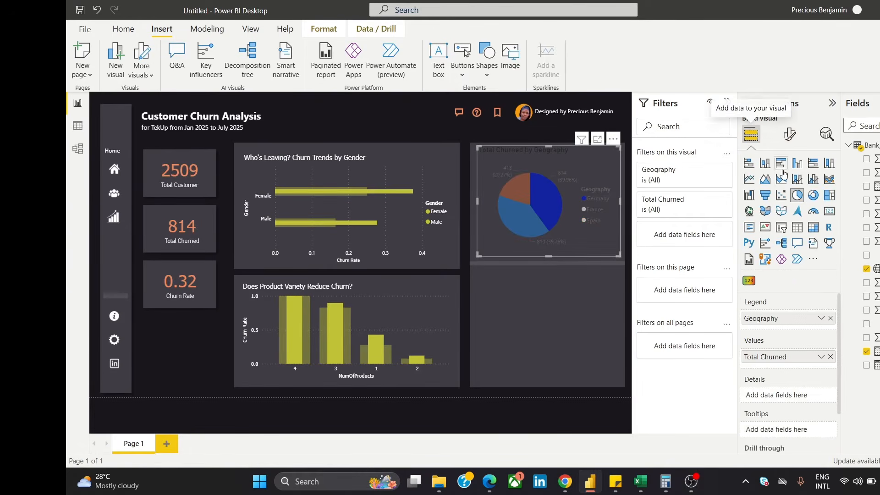
pyautogui.click(812, 195)
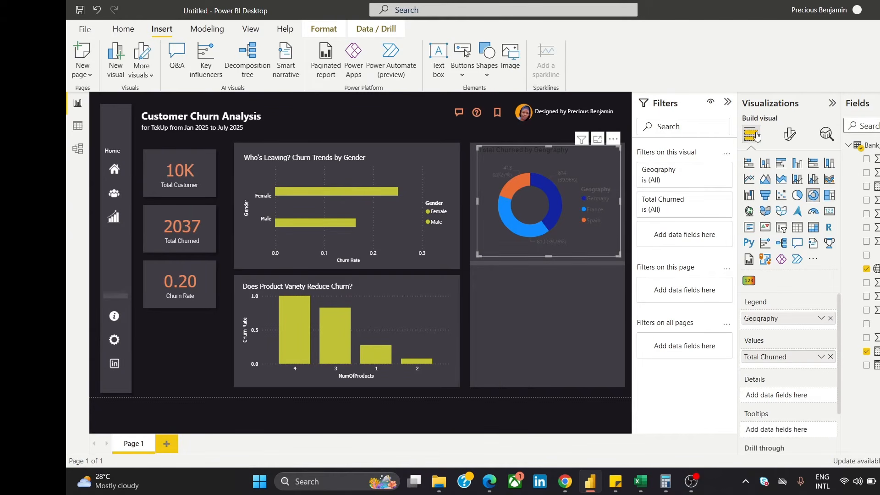
# Set the donut chart's legend position to Bottom right
pyautogui.click(789, 133)
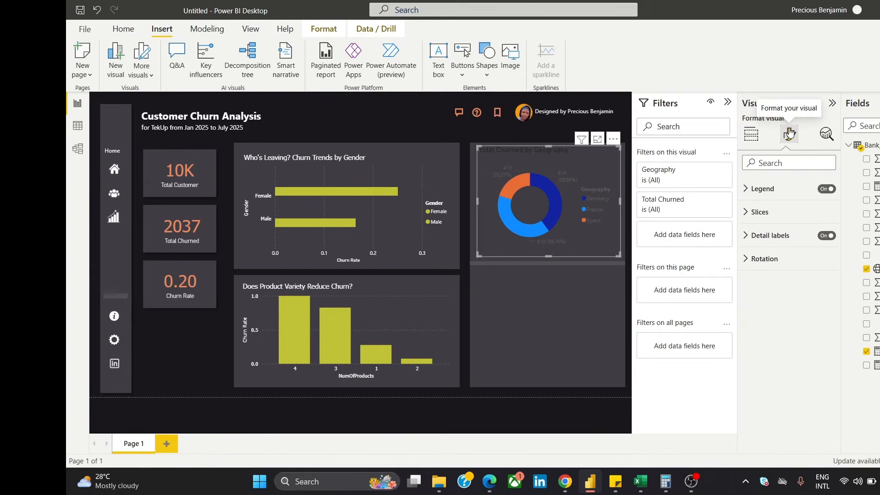
pyautogui.click(761, 214)
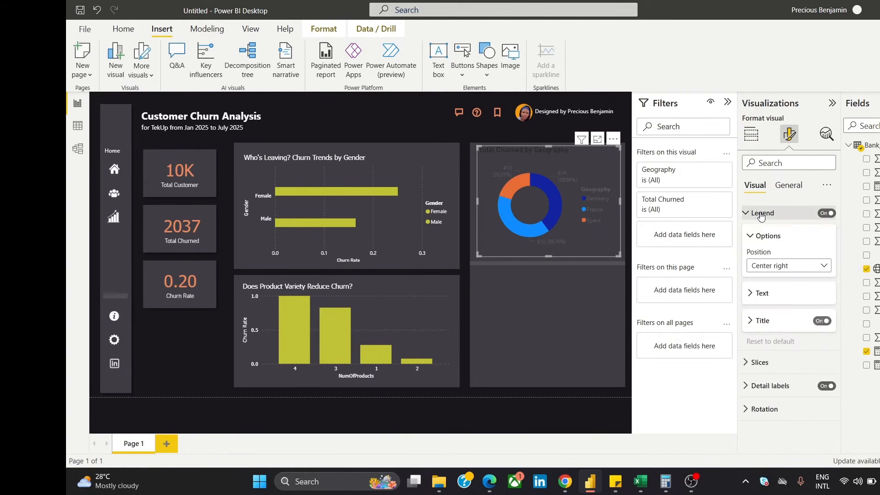
pyautogui.click(775, 267)
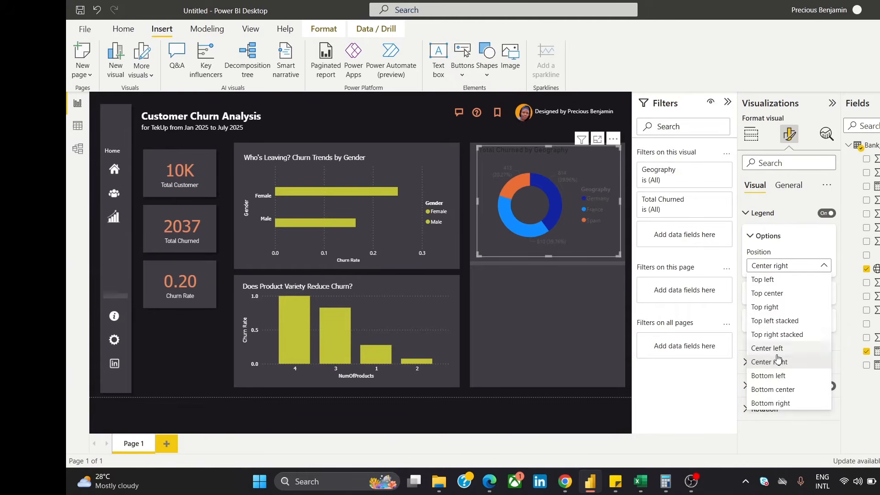
pyautogui.click(772, 378)
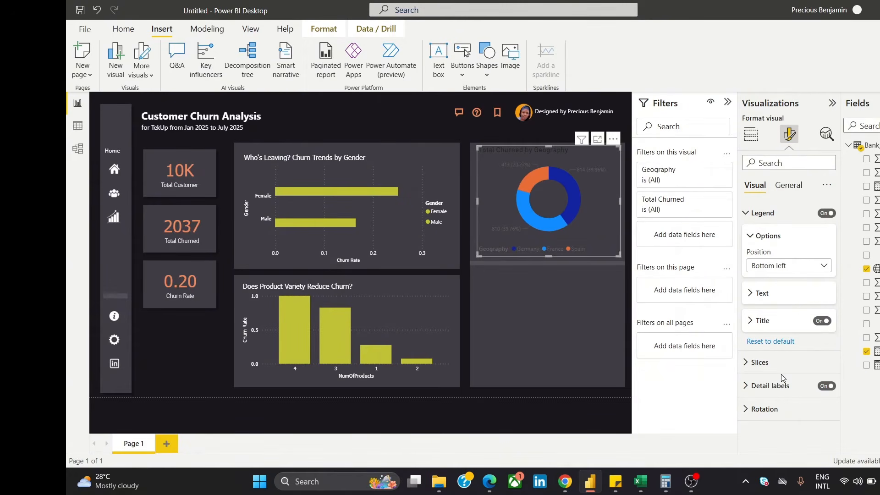
pyautogui.click(785, 271)
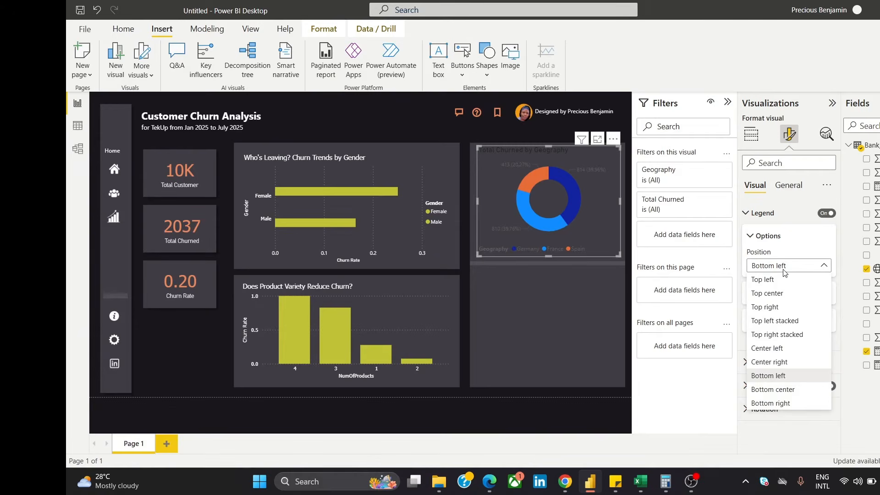
pyautogui.click(785, 403)
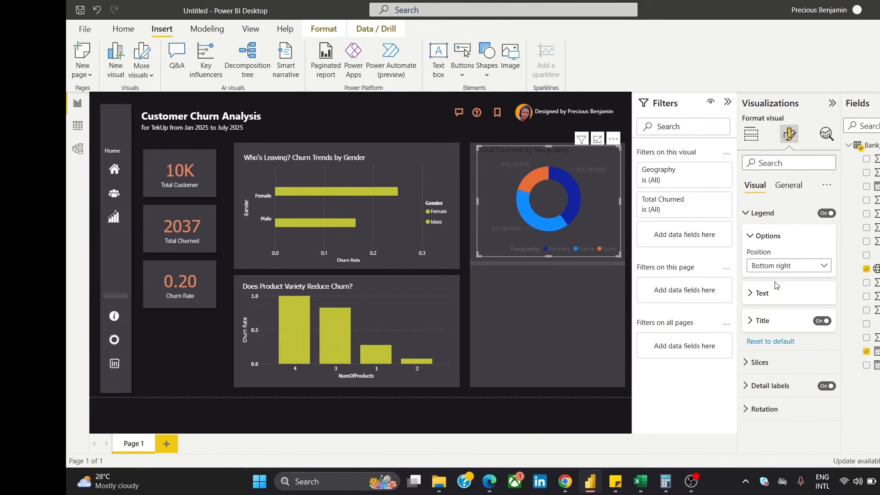
# Format the donut chart's legend text as white Tahoma at size 9
pyautogui.click(772, 299)
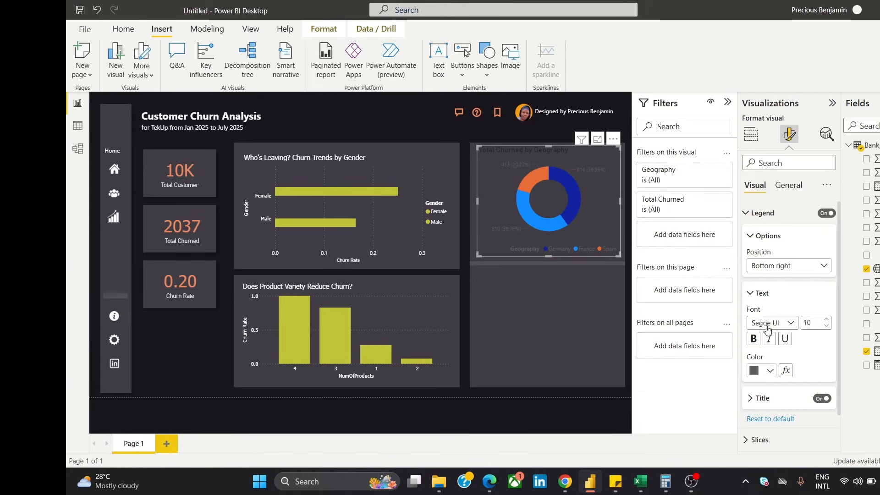
pyautogui.click(768, 327)
pyautogui.click(781, 293)
pyautogui.click(751, 374)
pyautogui.click(778, 322)
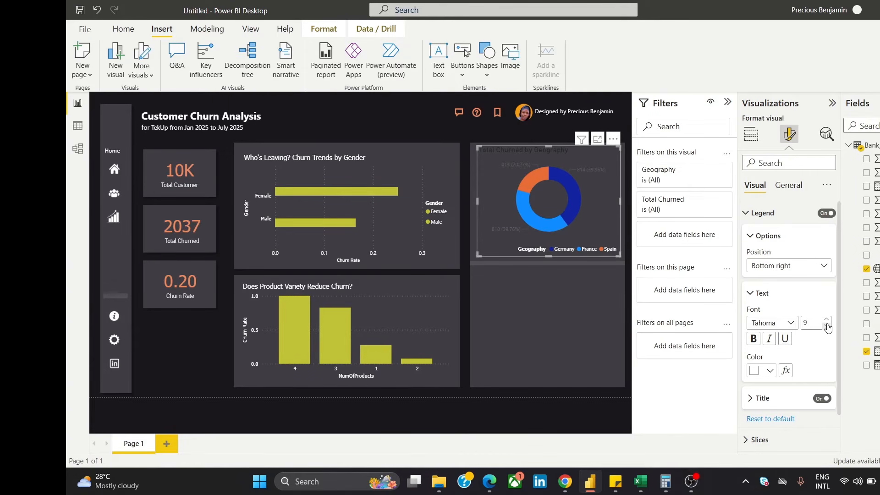
pyautogui.click(827, 326)
pyautogui.click(826, 319)
pyautogui.click(751, 293)
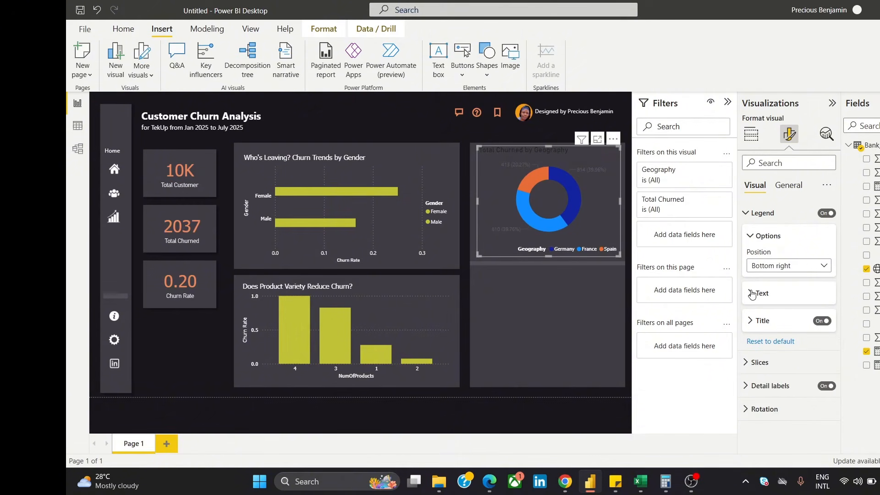
pyautogui.click(752, 322)
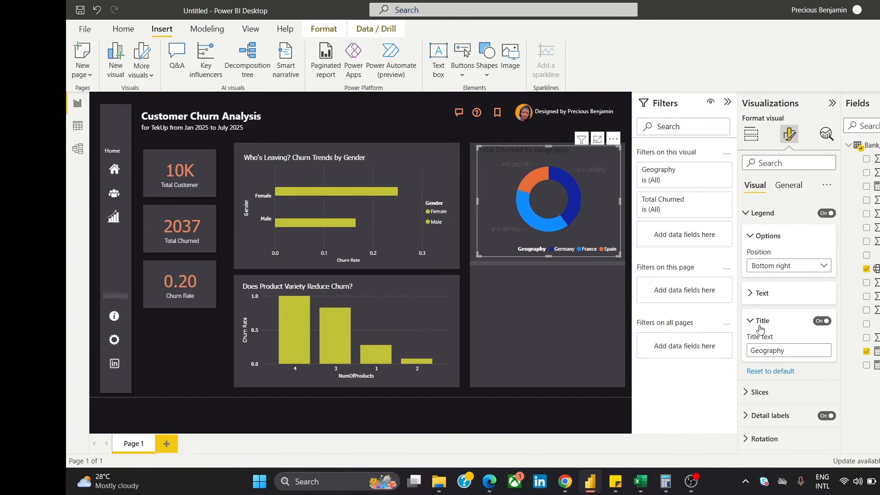
pyautogui.click(757, 322)
pyautogui.click(757, 322)
pyautogui.click(756, 322)
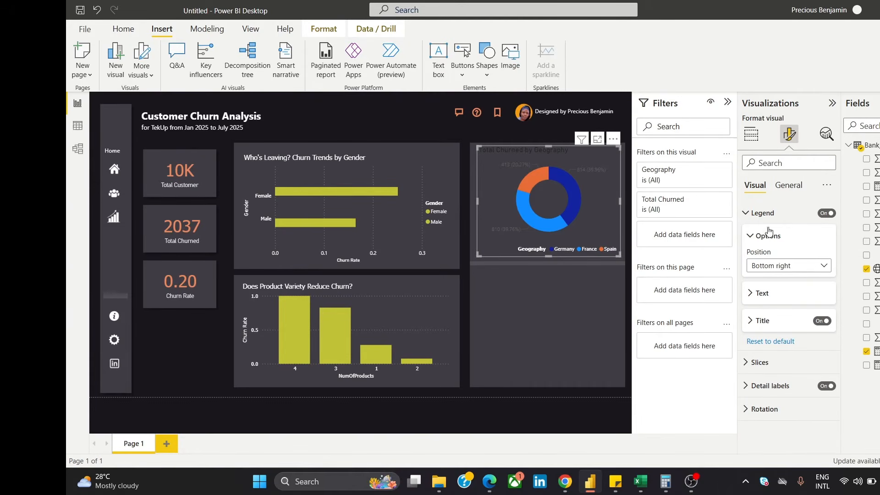
# Open the donut chart's title settings and select its existing title text for replacement
pyautogui.click(790, 185)
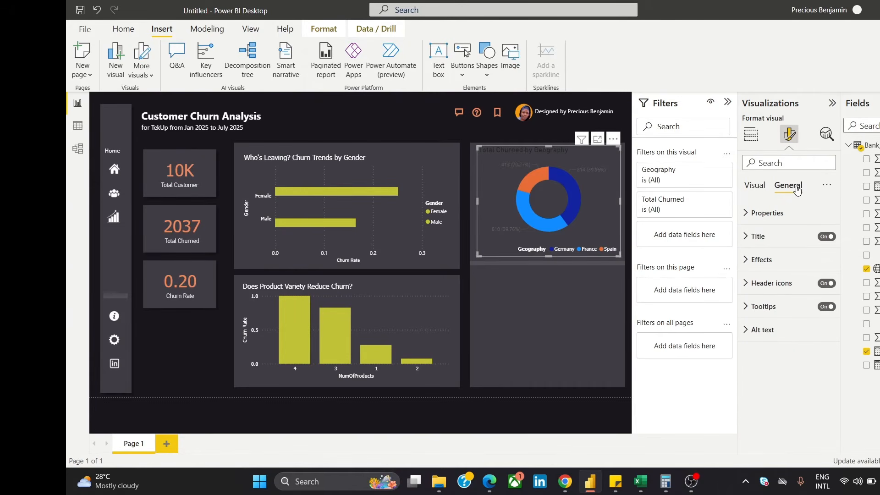
pyautogui.click(764, 234)
pyautogui.tripleClick(772, 270)
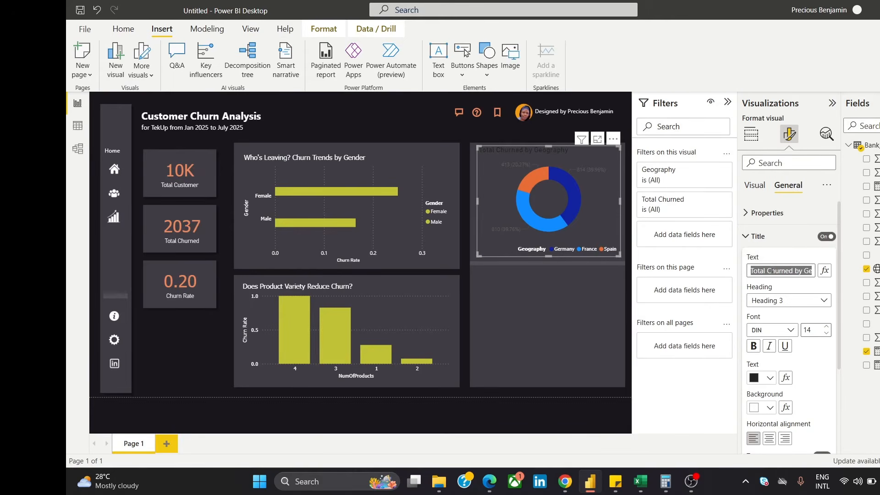
pyautogui.write('Where are we osing')
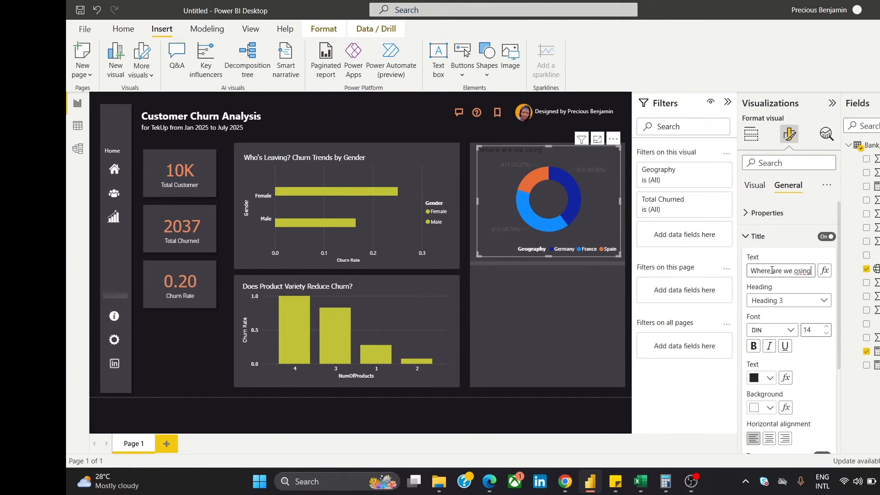
pyautogui.press('BackSpace')
pyautogui.press('BackSpace')
pyautogui.press('BackSpace')
pyautogui.press('BackSpace')
pyautogui.press('BackSpace')
pyautogui.press('BackSpace')
pyautogui.press('BackSpace')
pyautogui.press('BackSpace')
pyautogui.press('BackSpace')
pyautogui.press('BackSpace')
pyautogui.press('BackSpace')
pyautogui.press('BackSpace')
pyautogui.press('BackSpace')
pyautogui.press('BackSpace')
pyautogui.press('BackSpace')
pyautogui.press('BackSpace')
pyautogui.press('BackSpace')
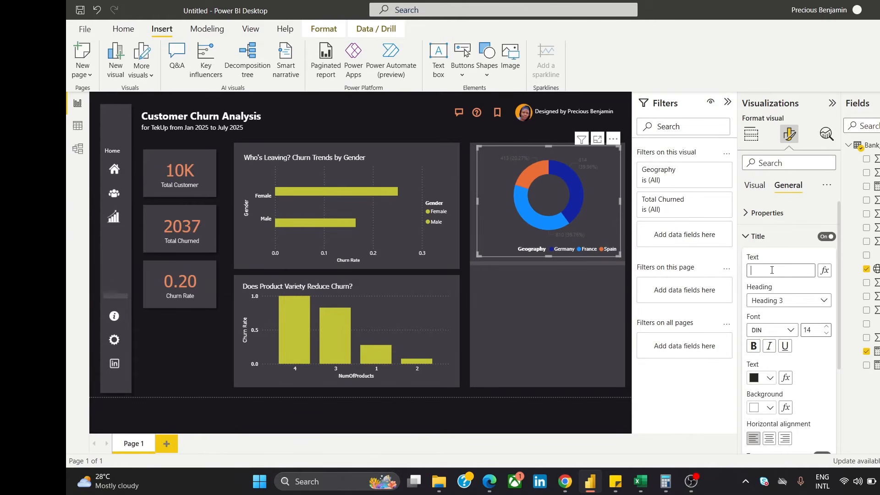
# Title the donut chart "Customer Churn Volume by Region" and make the title text white
pyautogui.write('Customer Churn Volume by')
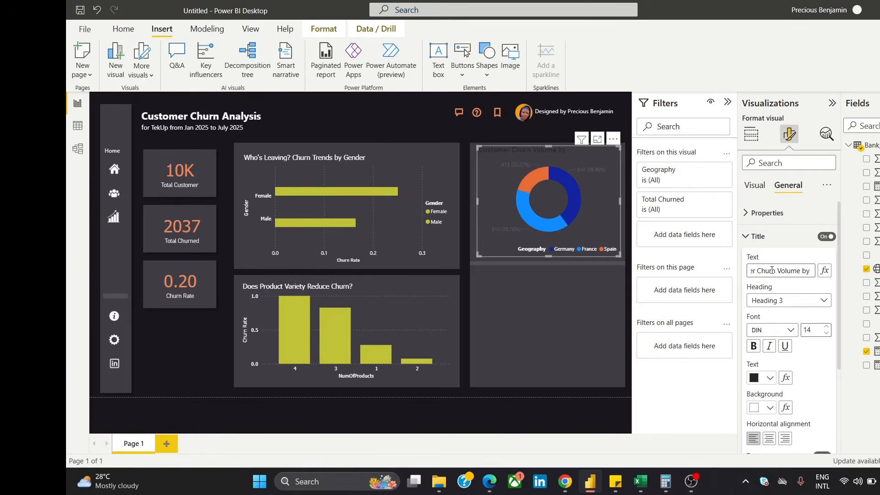
pyautogui.write(' Region')
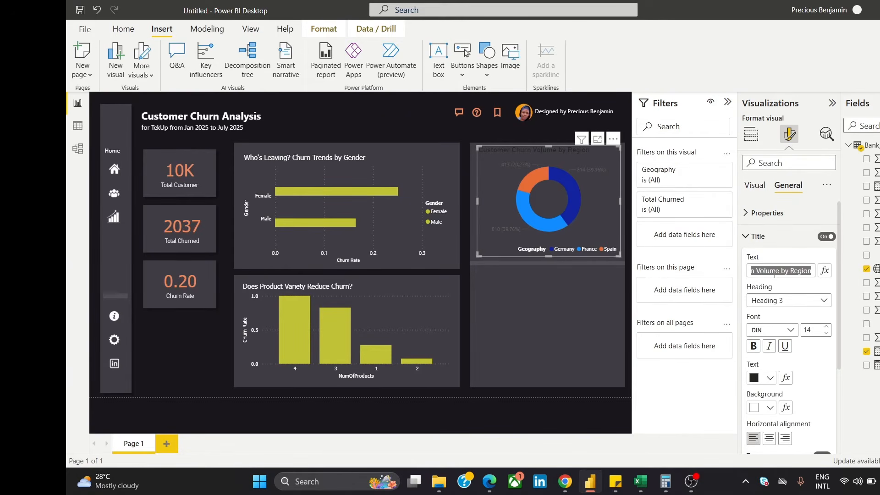
pyautogui.click(754, 379)
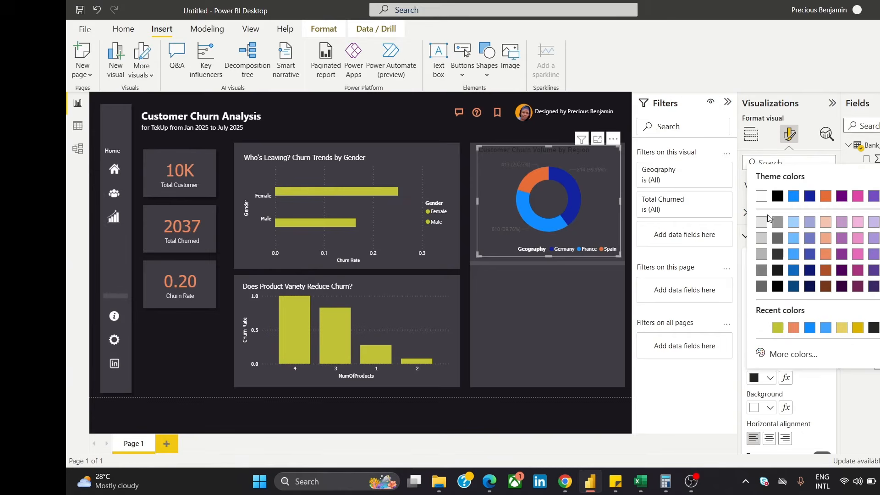
pyautogui.click(762, 196)
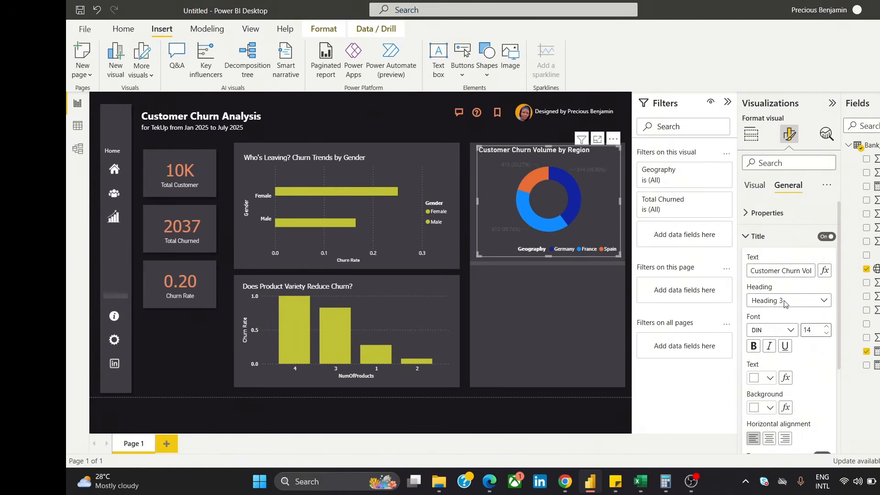
# Set the donut chart's title font to Tahoma at size 12 and deselect the chart
pyautogui.click(827, 334)
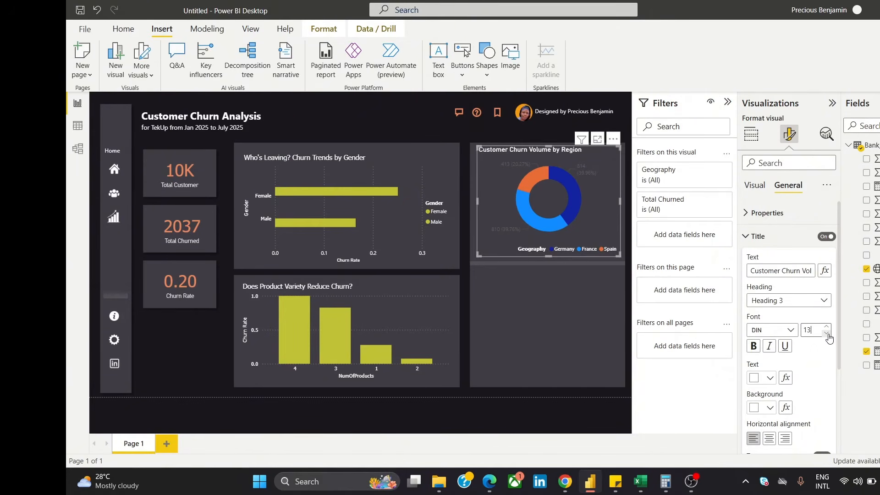
pyautogui.click(827, 334)
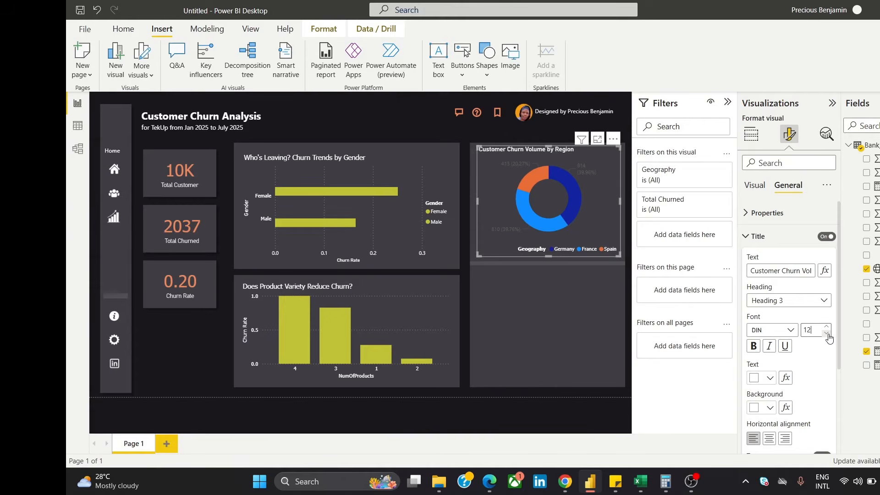
pyautogui.click(765, 329)
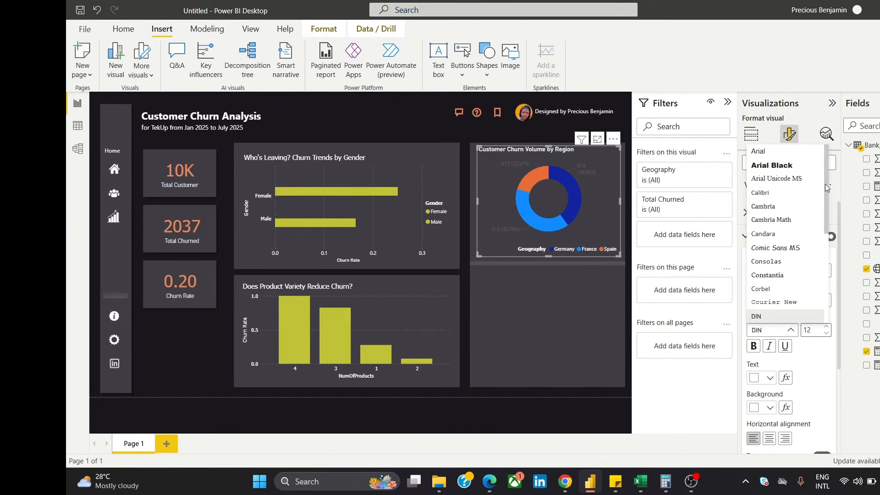
pyautogui.moveTo(825, 183); pyautogui.dragTo(832, 276)
pyautogui.click(779, 273)
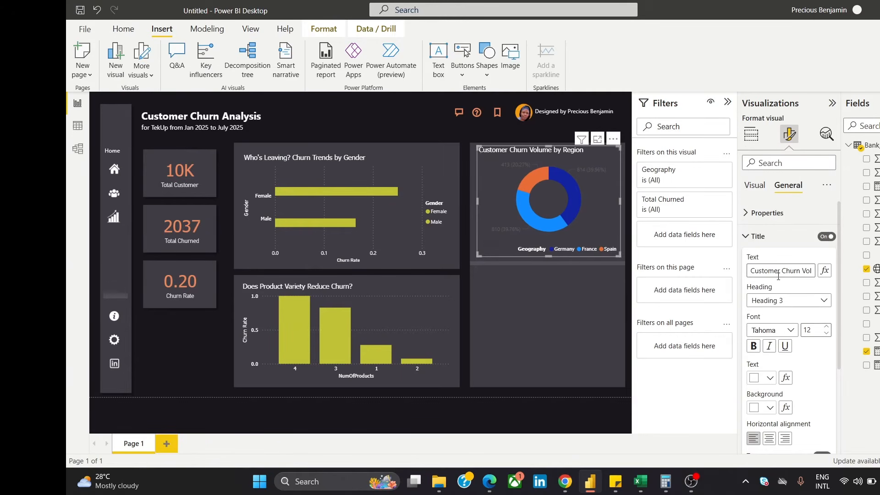
pyautogui.click(165, 349)
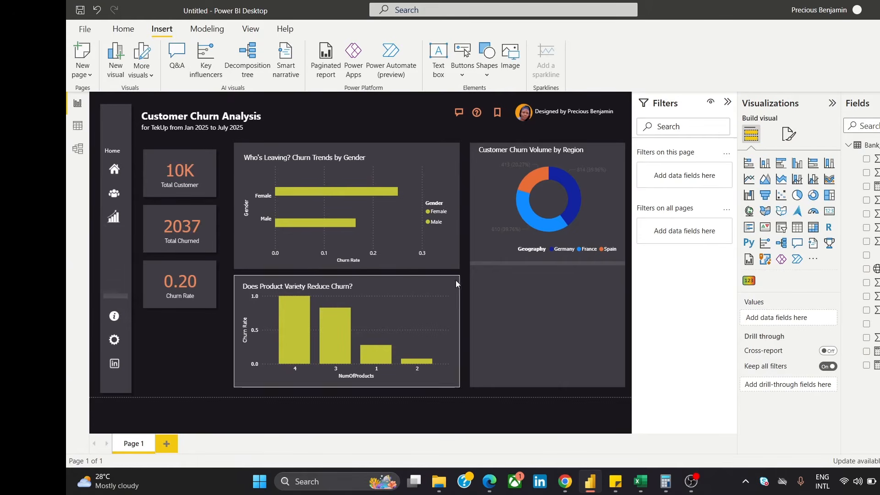
# Look through the donut chart's general format settings, including size properties, effects and alt text, and return to its visual-specific settings
pyautogui.click(581, 214)
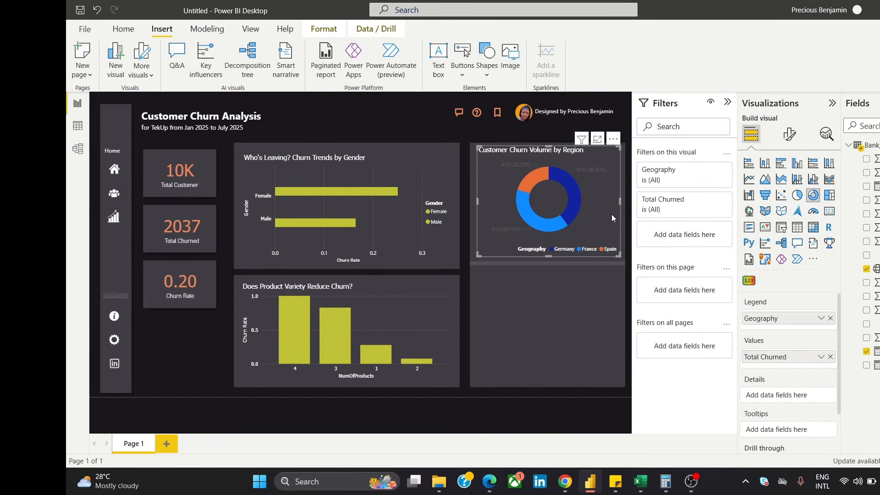
pyautogui.click(787, 137)
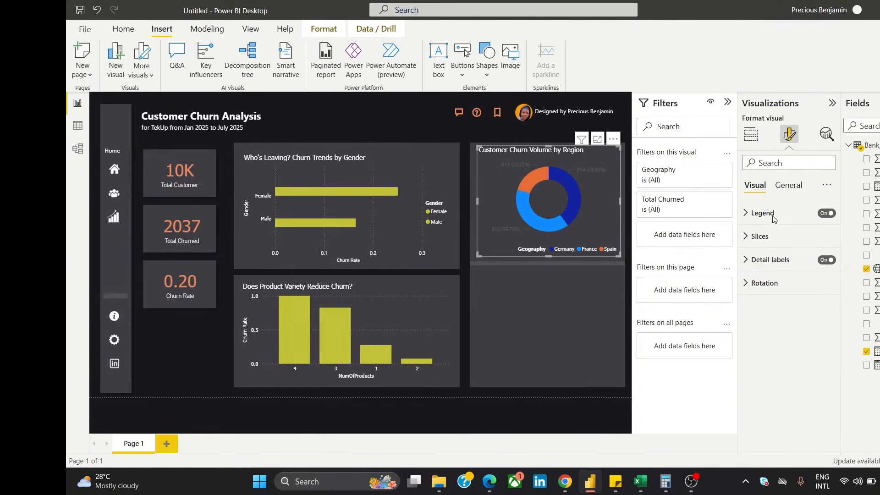
pyautogui.click(787, 186)
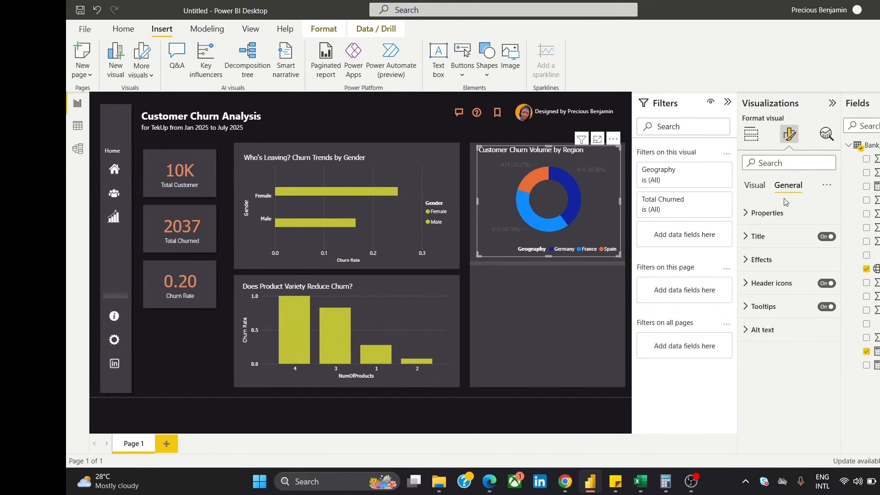
pyautogui.click(774, 219)
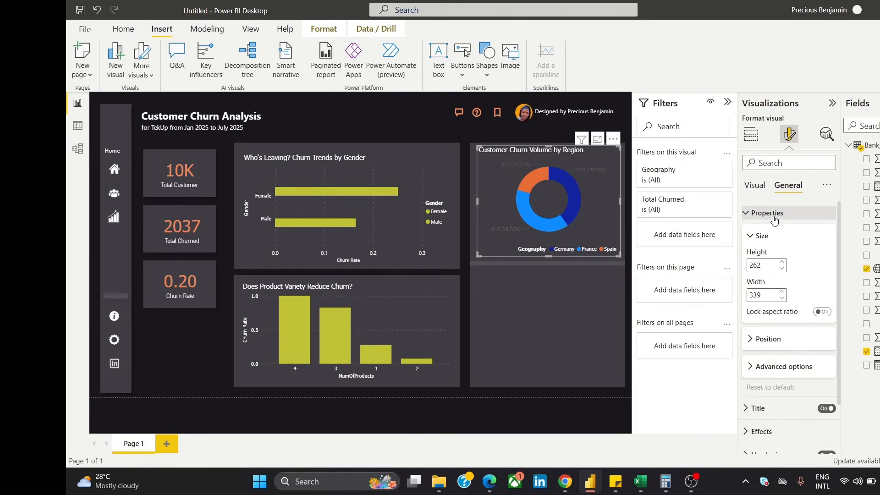
pyautogui.click(775, 220)
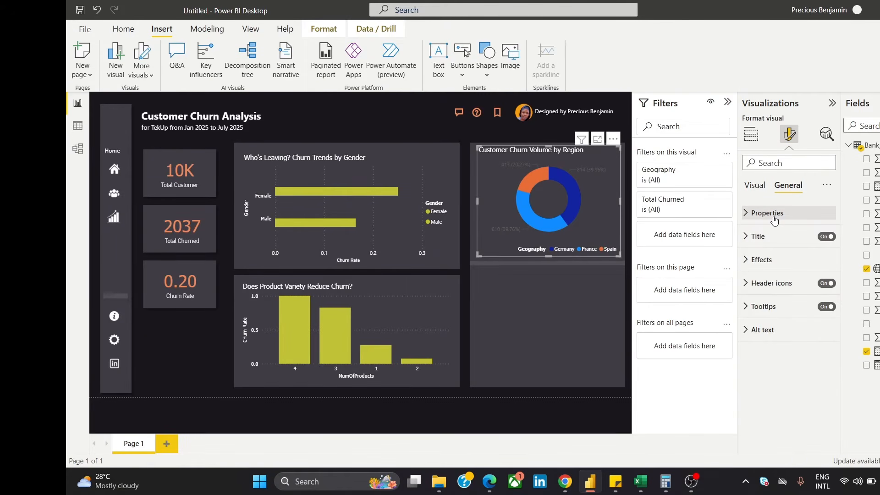
pyautogui.click(772, 259)
pyautogui.click(772, 259)
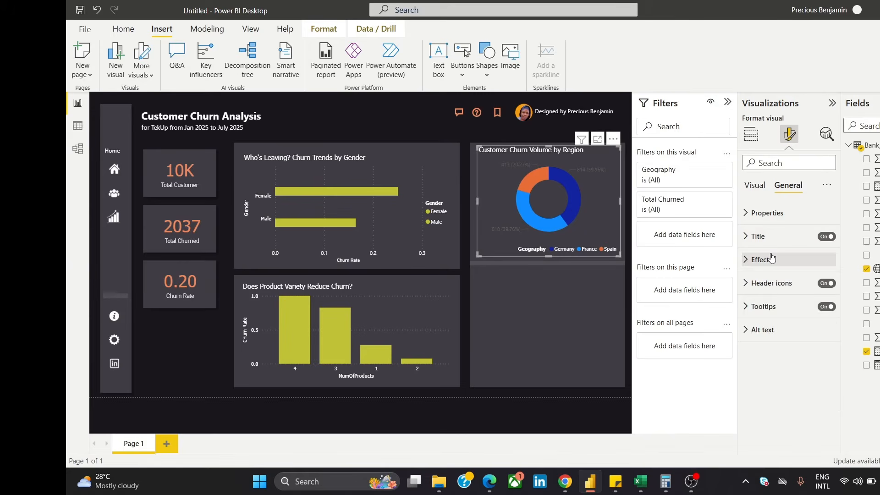
pyautogui.click(779, 330)
pyautogui.click(779, 329)
pyautogui.click(750, 190)
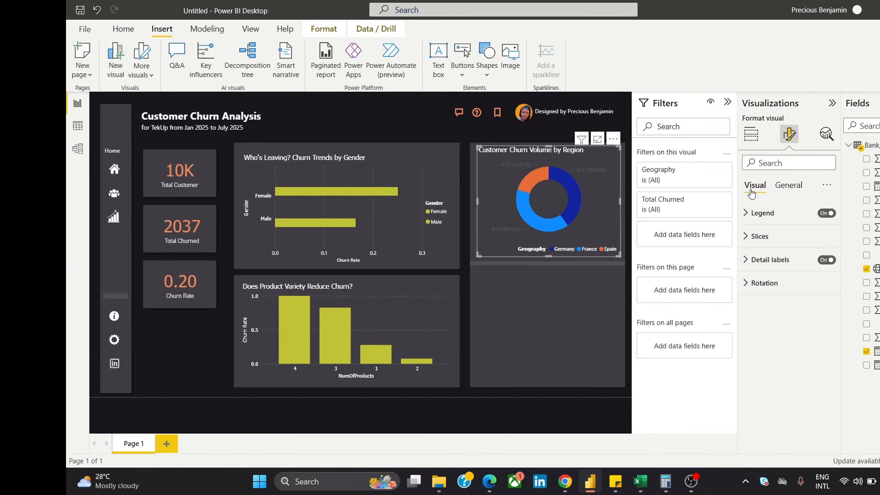
# Try the donut chart's detail labels in the Inside, Prefer outside and Prefer inside positions
pyautogui.click(778, 262)
pyautogui.click(781, 314)
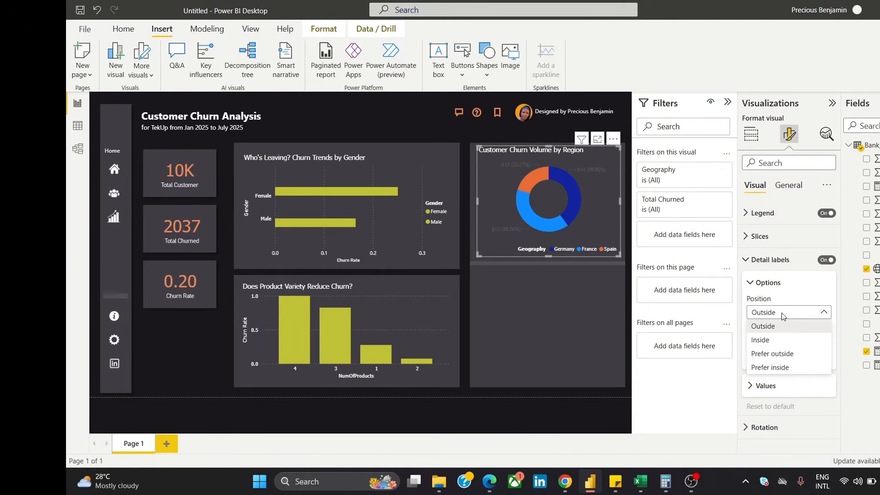
pyautogui.click(788, 340)
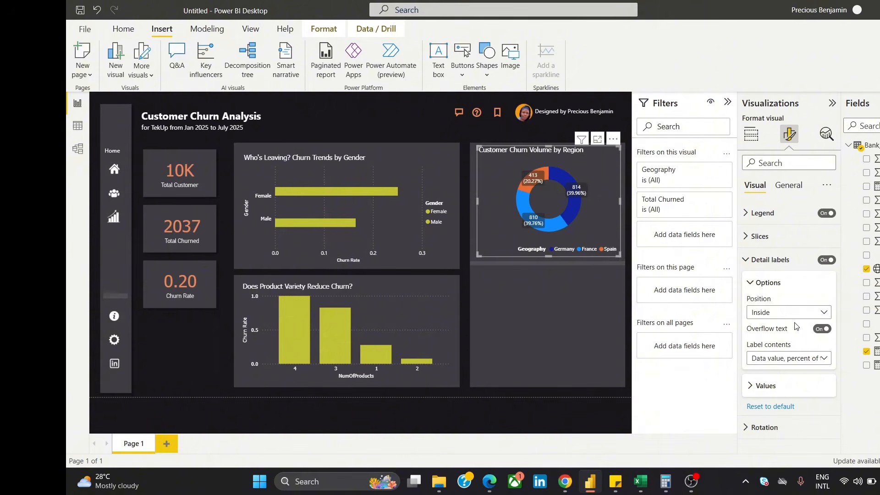
pyautogui.click(793, 314)
pyautogui.click(789, 353)
pyautogui.click(785, 314)
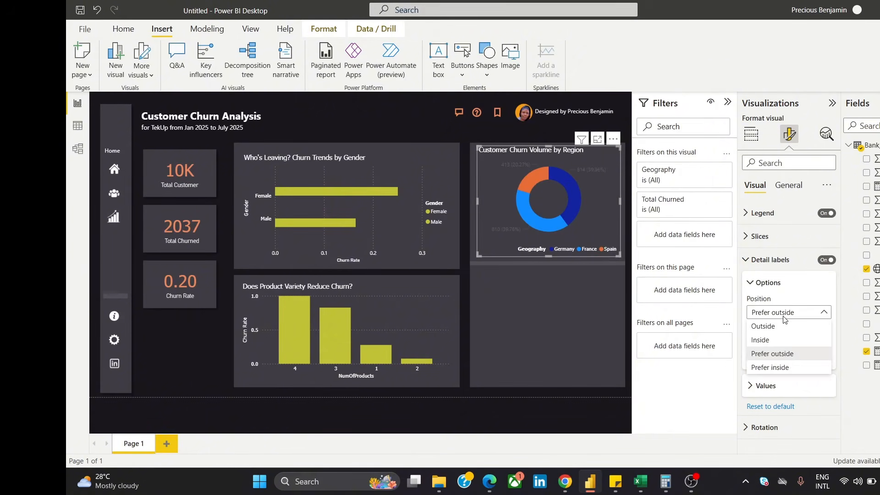
pyautogui.click(788, 367)
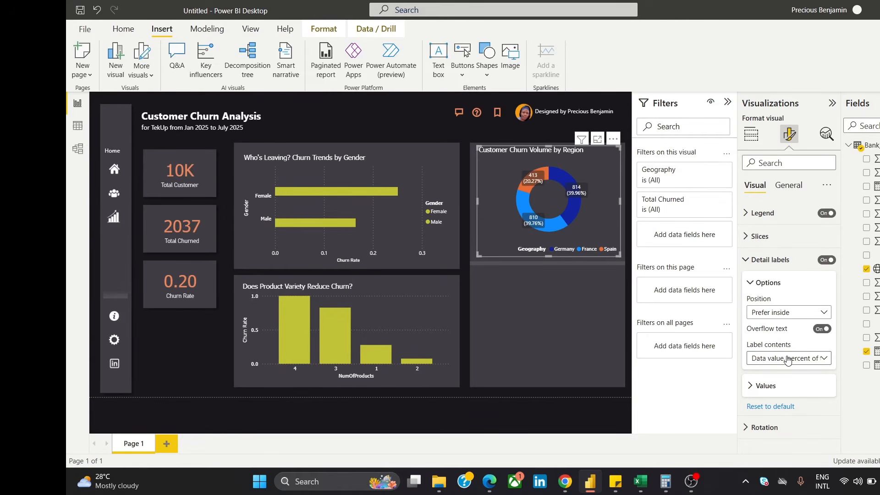
pyautogui.click(160, 361)
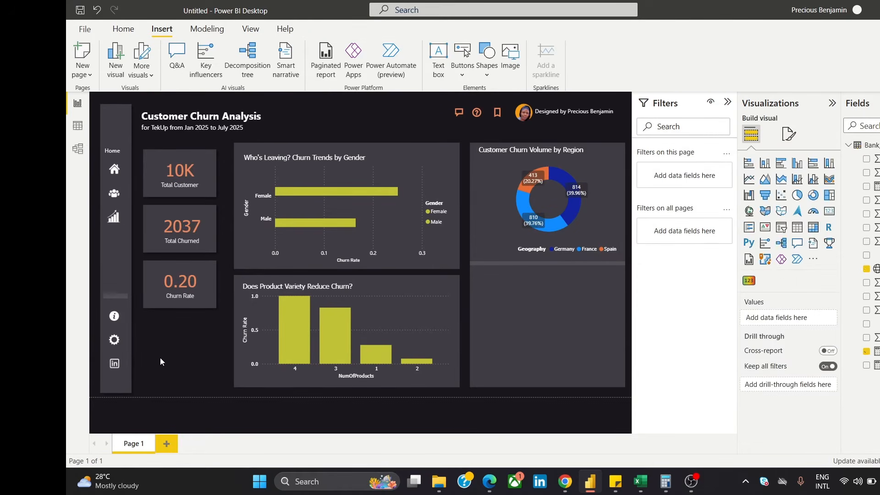
# Set the donut chart's detail label position to Outside and deselect the chart
pyautogui.click(555, 211)
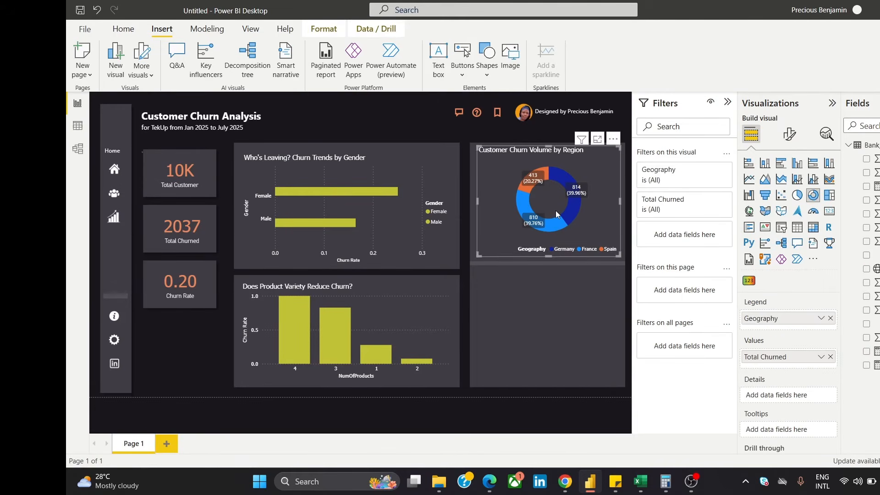
pyautogui.click(151, 372)
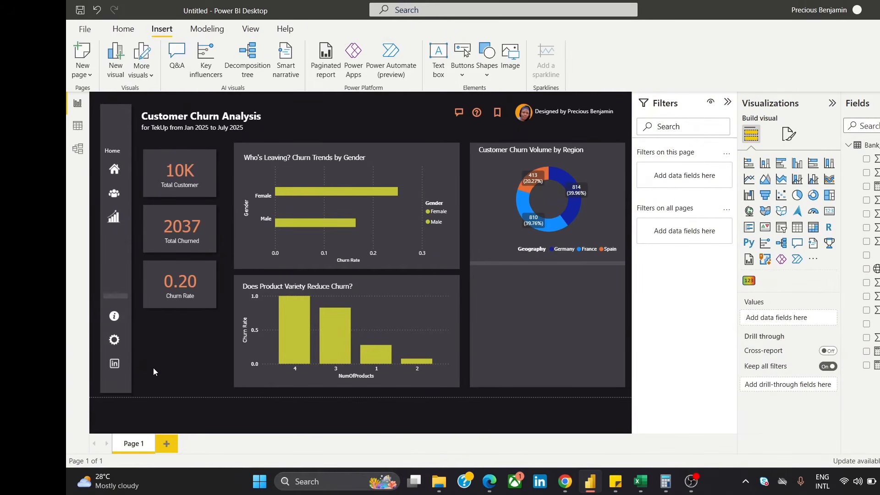
pyautogui.click(568, 221)
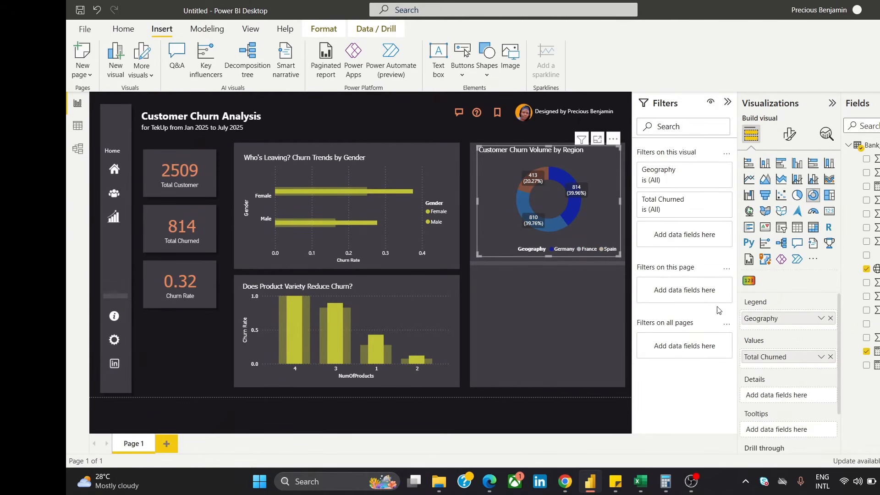
pyautogui.click(787, 139)
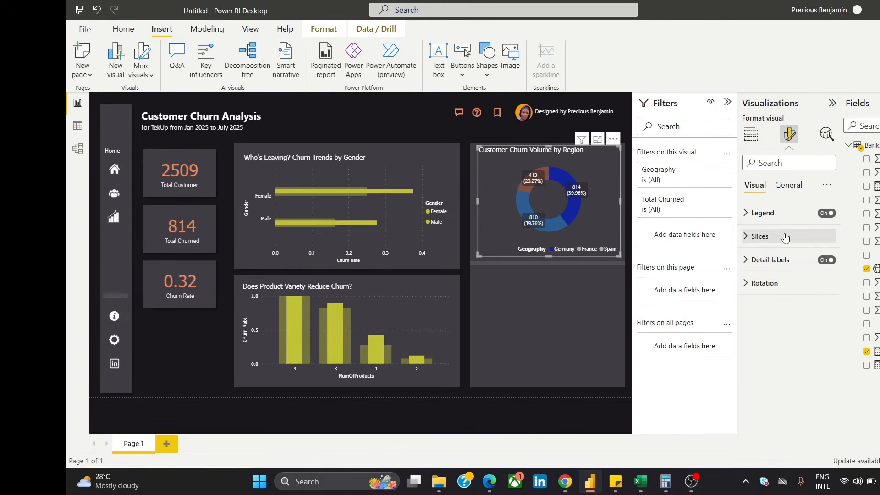
pyautogui.click(785, 259)
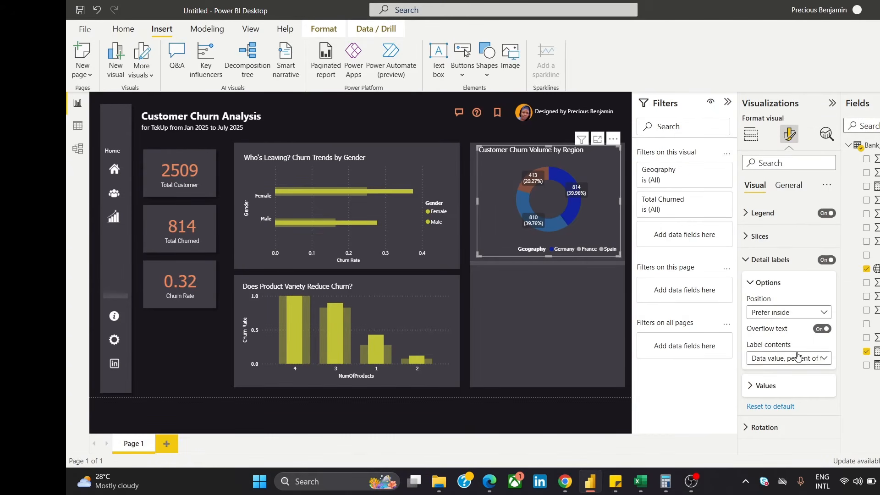
pyautogui.click(794, 313)
pyautogui.click(774, 326)
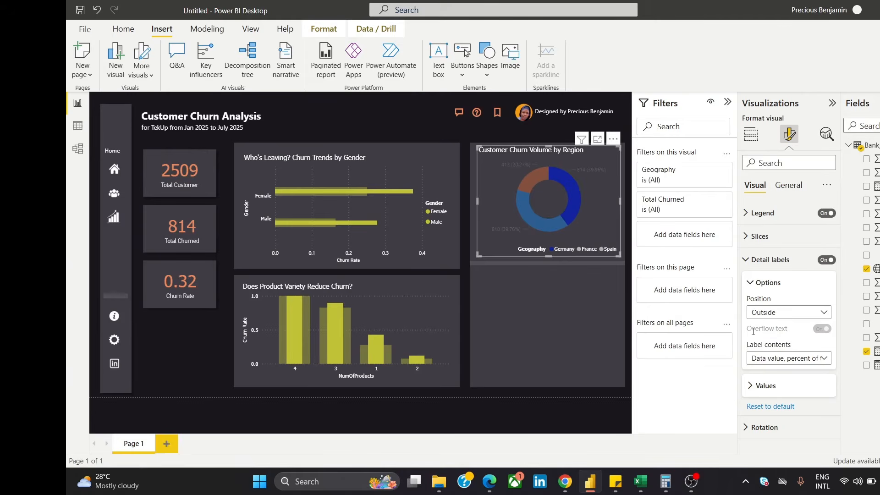
pyautogui.click(196, 337)
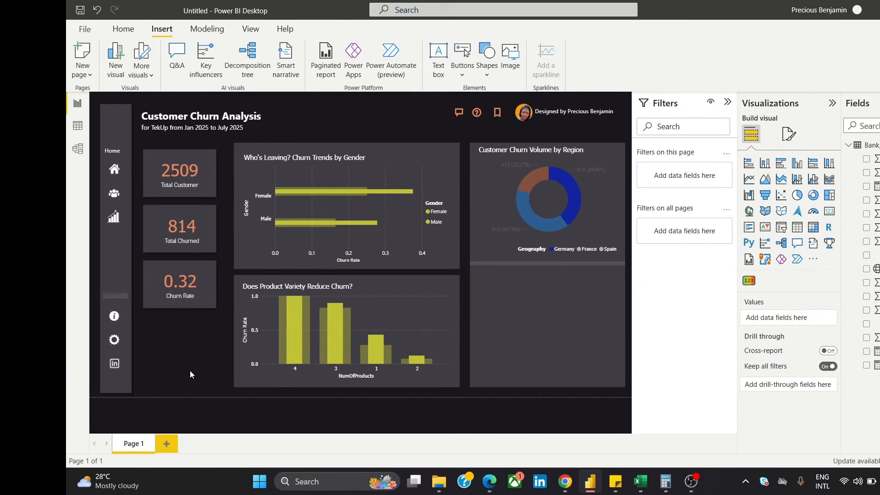
# Reopen the donut chart's detail label settings and try Data value and Category as the label contents
pyautogui.click(571, 206)
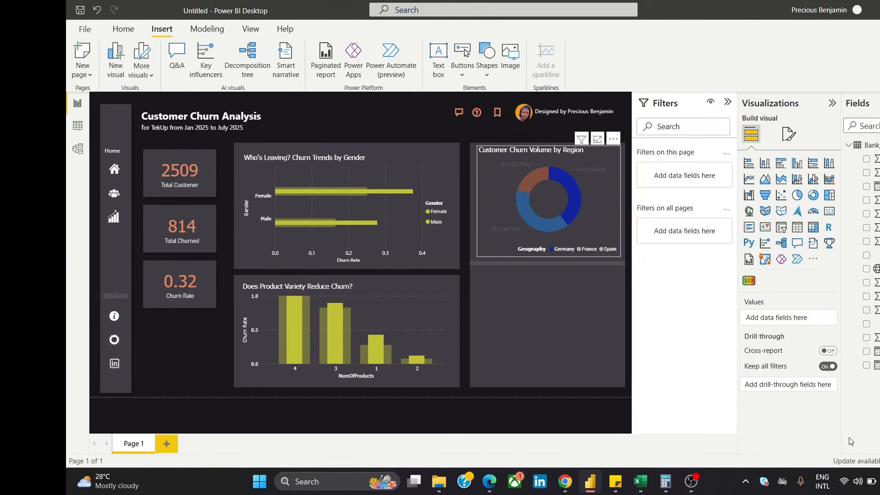
pyautogui.click(789, 134)
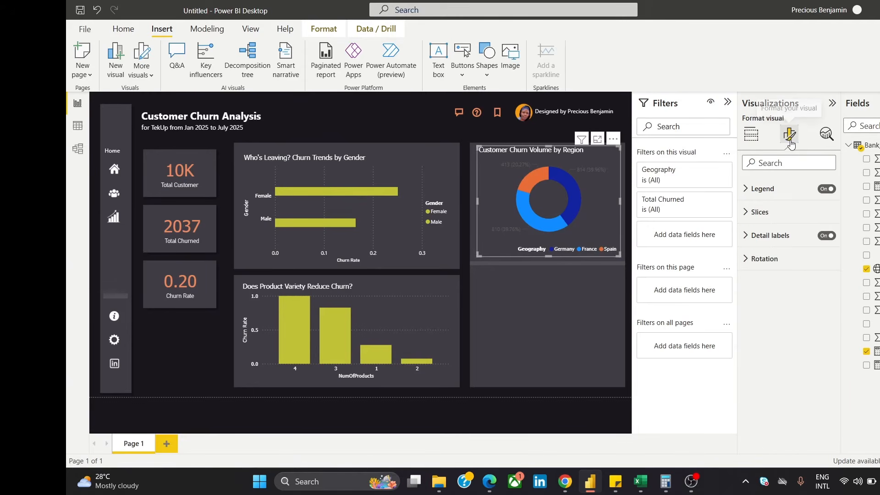
pyautogui.click(782, 260)
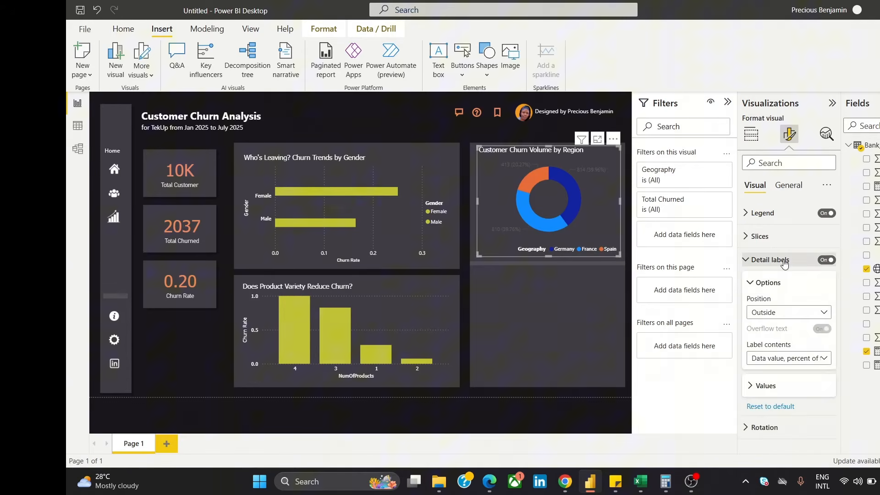
pyautogui.click(797, 362)
pyautogui.click(782, 386)
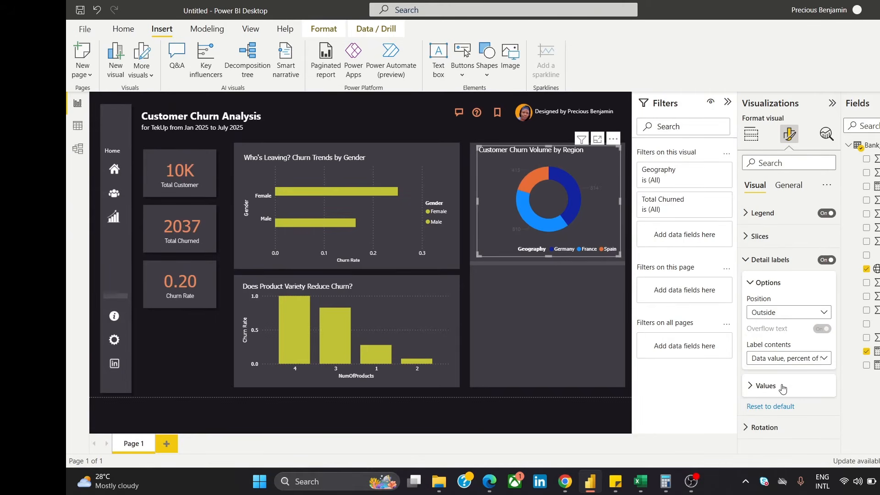
pyautogui.click(784, 360)
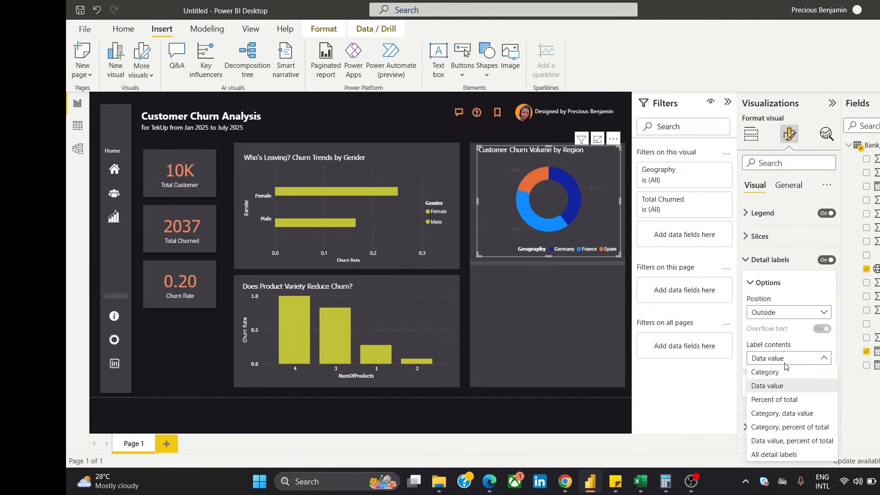
pyautogui.click(785, 373)
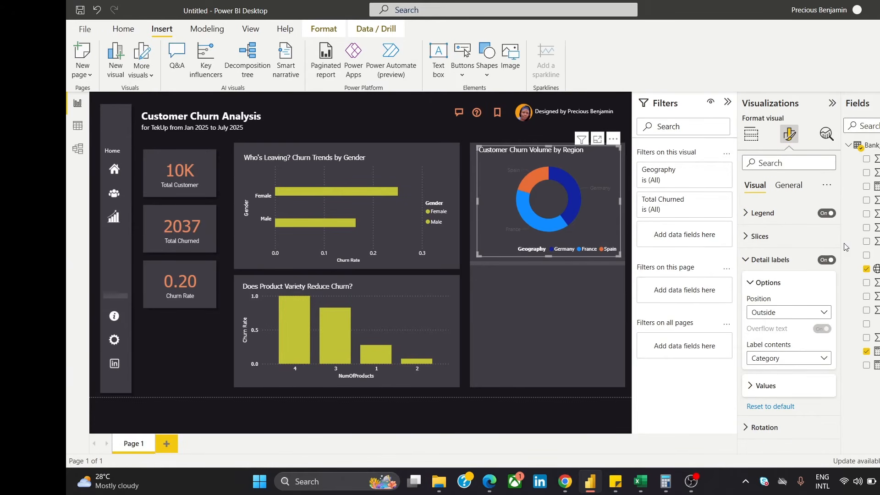
# Compare Percent of total with Category, percent of total as the donut's label contents, and settle on Percent of total
pyautogui.click(799, 362)
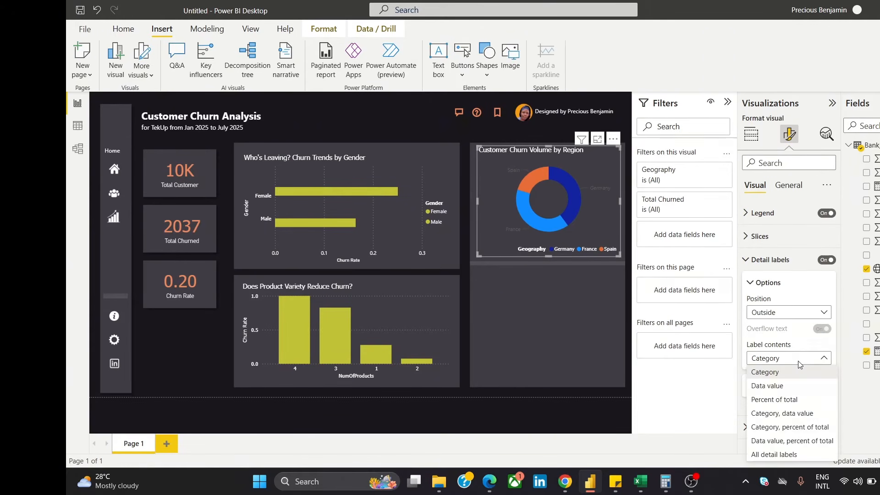
pyautogui.click(803, 402)
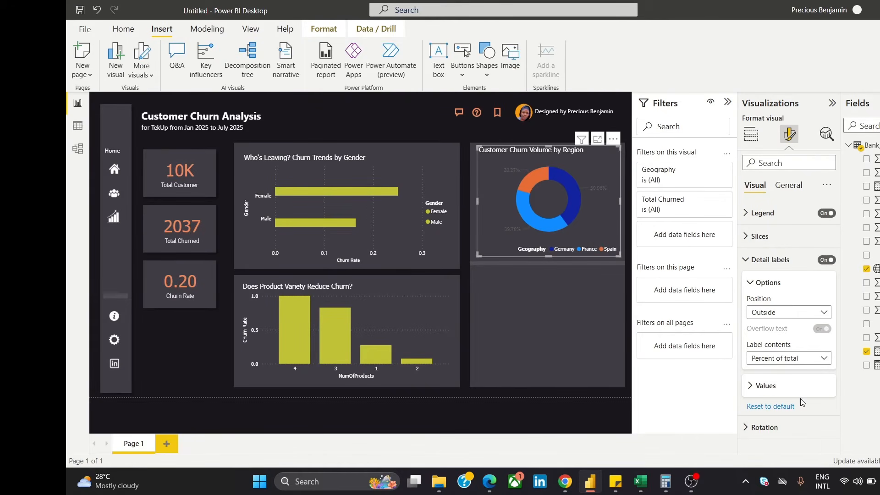
pyautogui.click(824, 359)
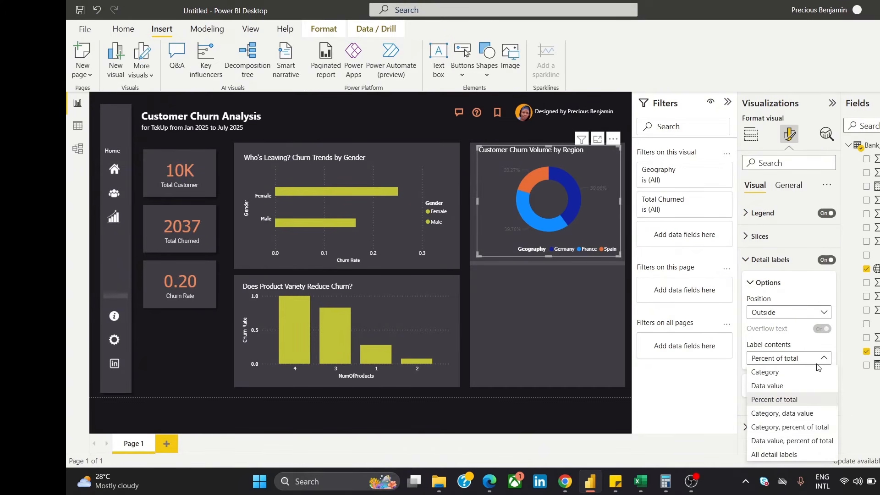
pyautogui.click(817, 427)
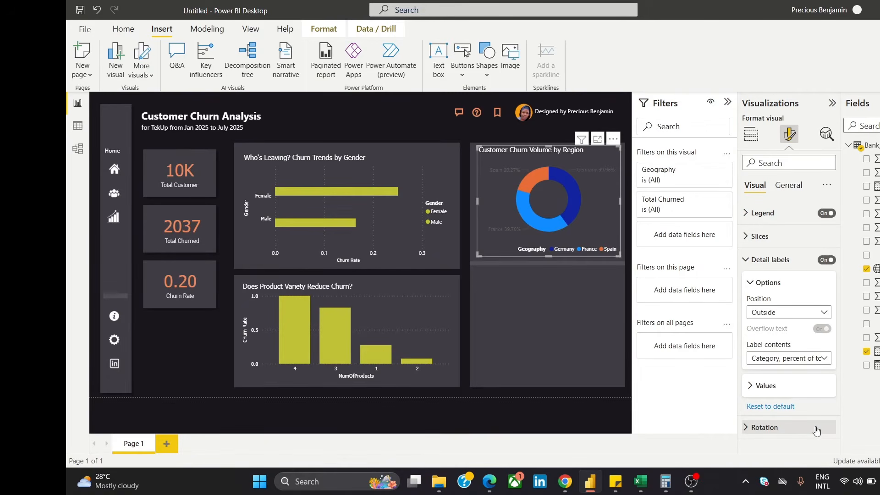
pyautogui.click(807, 359)
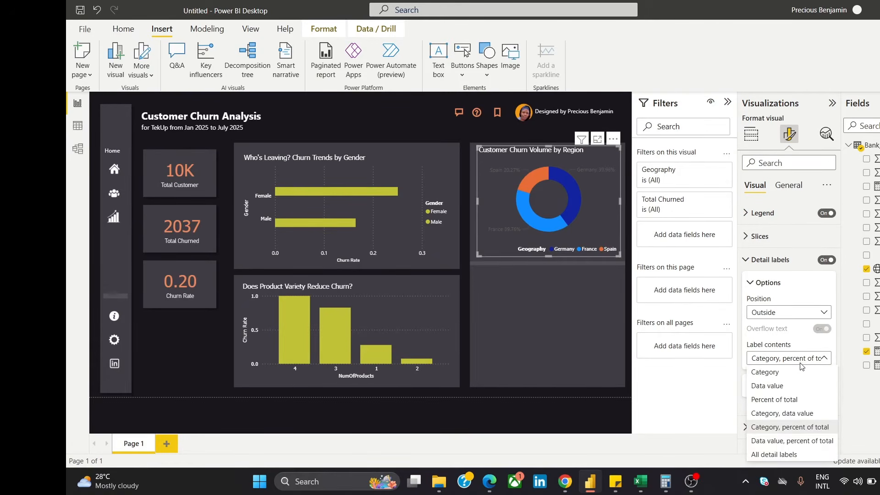
pyautogui.click(806, 401)
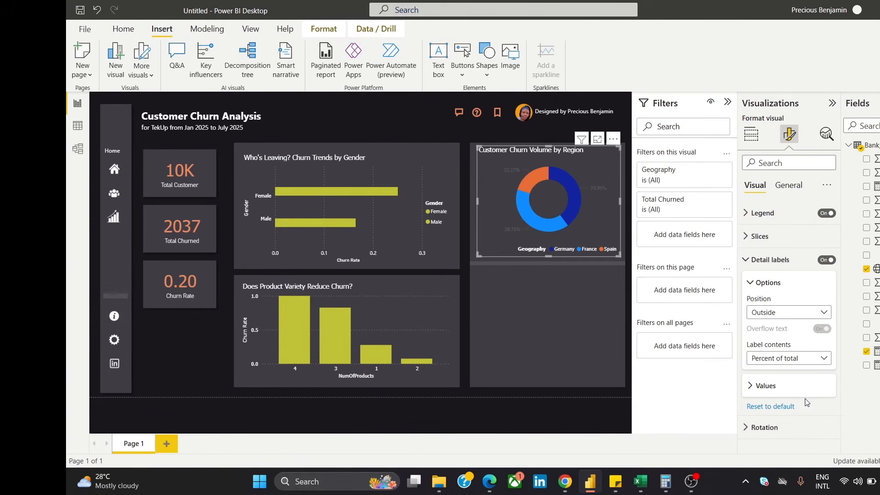
# Set the donut chart's detail label values to the Tahoma font in white and deselect the chart
pyautogui.click(810, 389)
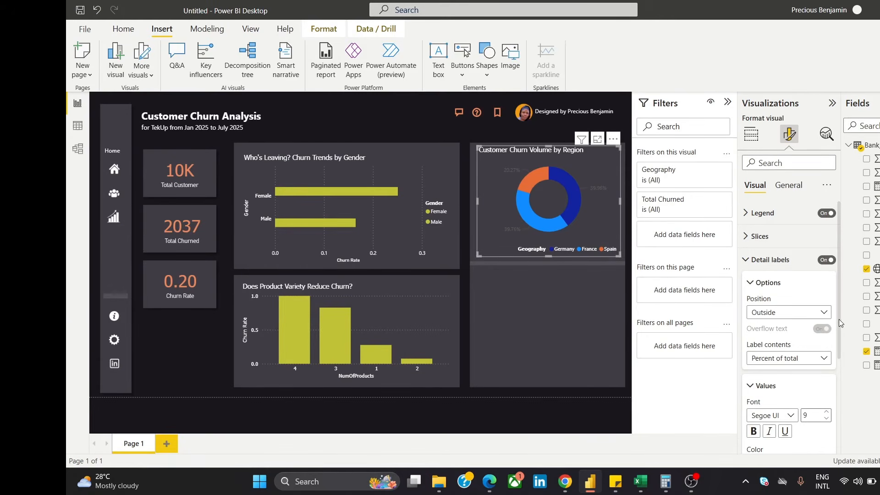
pyautogui.scroll(-3, 837, 339)
pyautogui.click(778, 335)
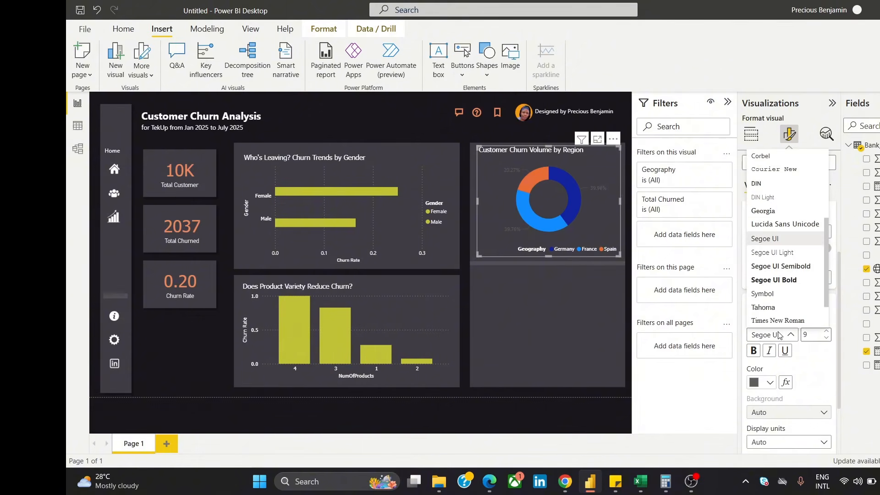
pyautogui.click(770, 338)
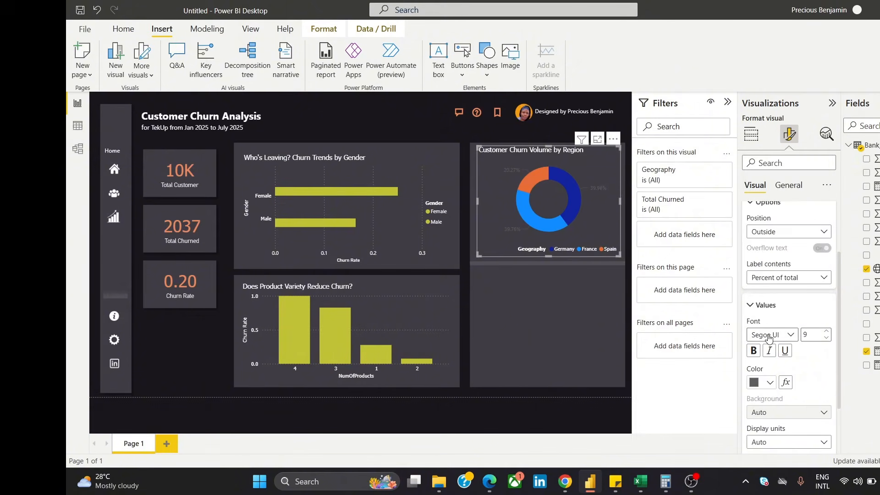
pyautogui.click(771, 336)
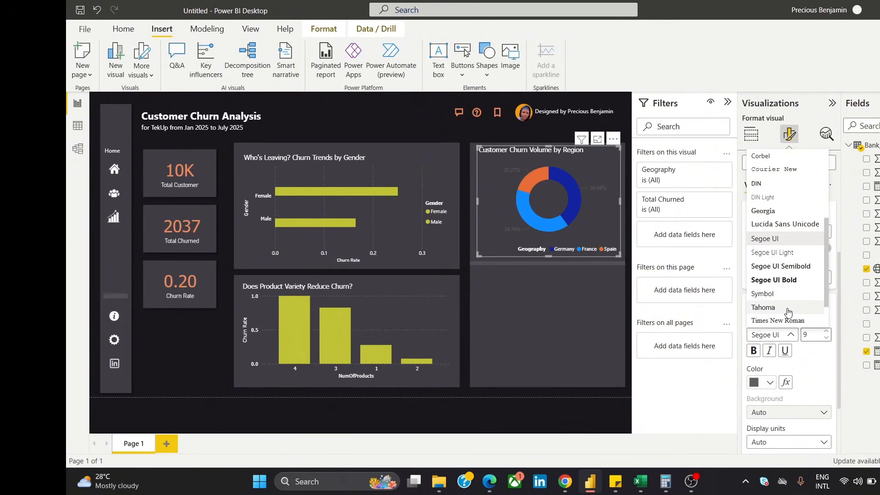
pyautogui.click(779, 308)
pyautogui.click(756, 382)
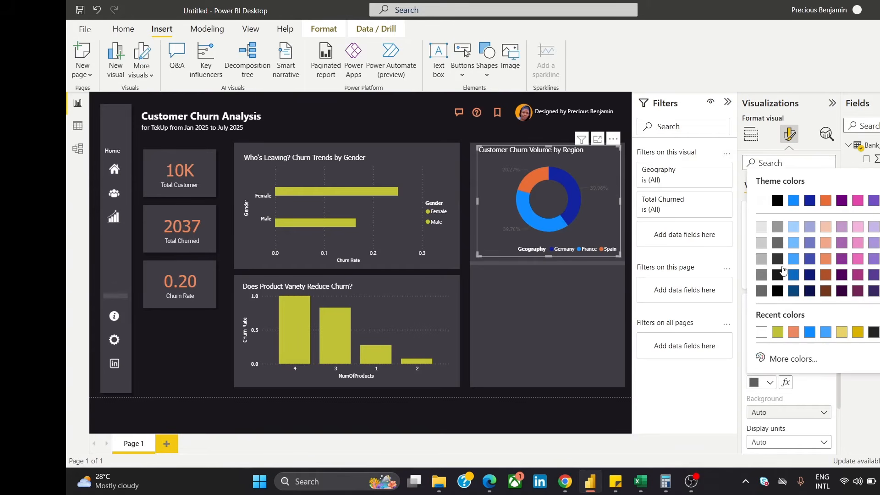
pyautogui.click(761, 202)
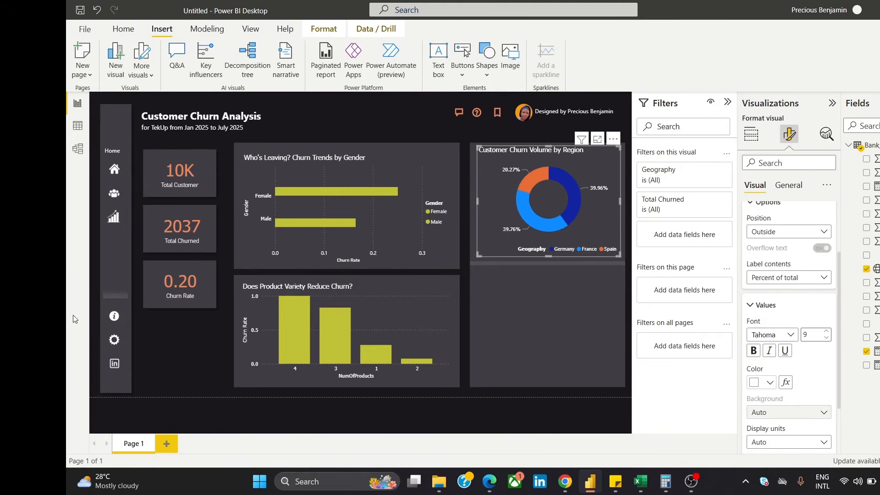
pyautogui.click(155, 350)
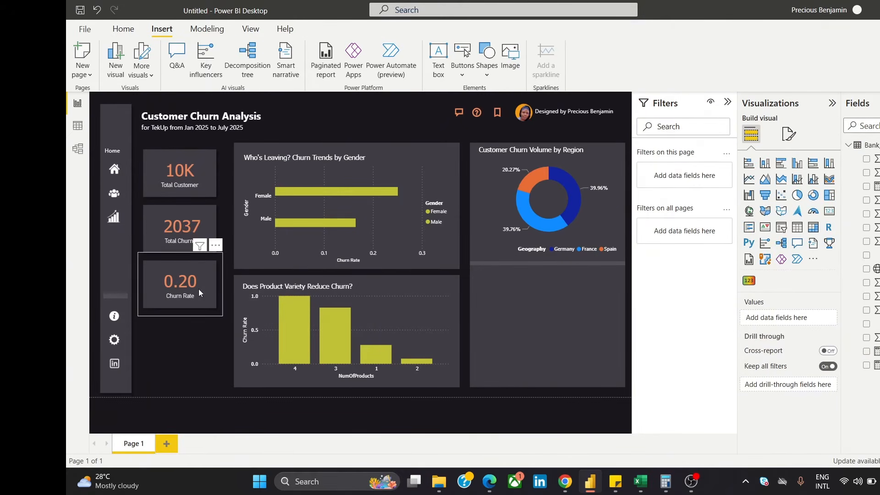
# Move the donut chart slightly lower within its background card and reselect it after checking the placement
pyautogui.click(548, 199)
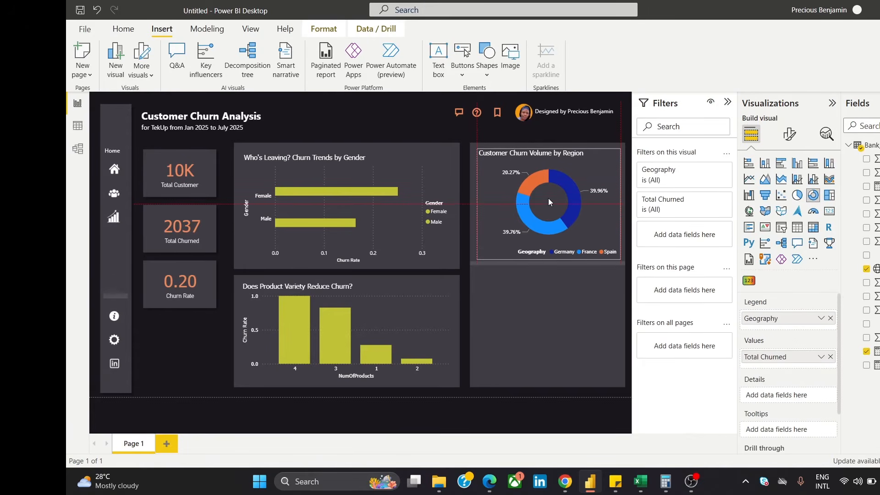
pyautogui.moveTo(549, 197); pyautogui.dragTo(547, 197)
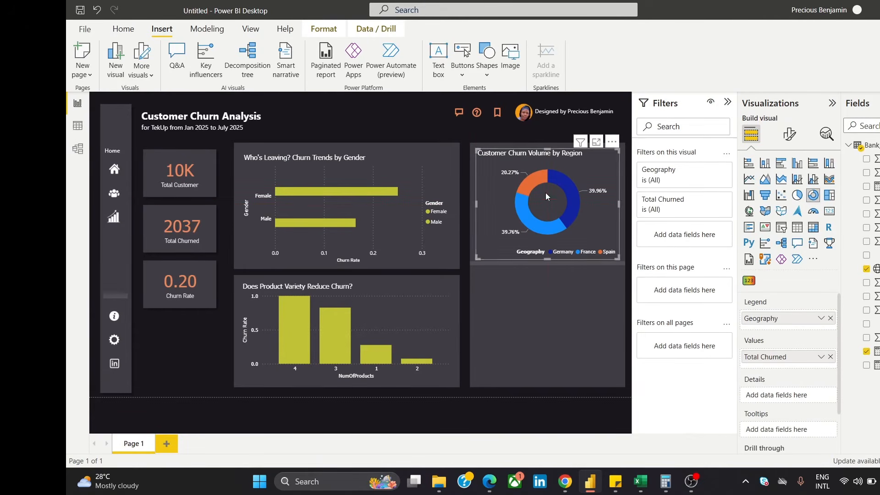
pyautogui.click(153, 328)
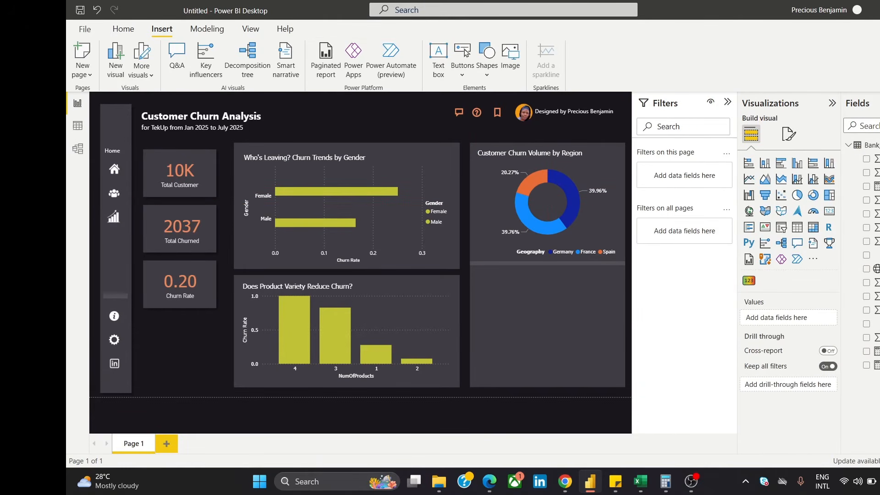
pyautogui.click(548, 210)
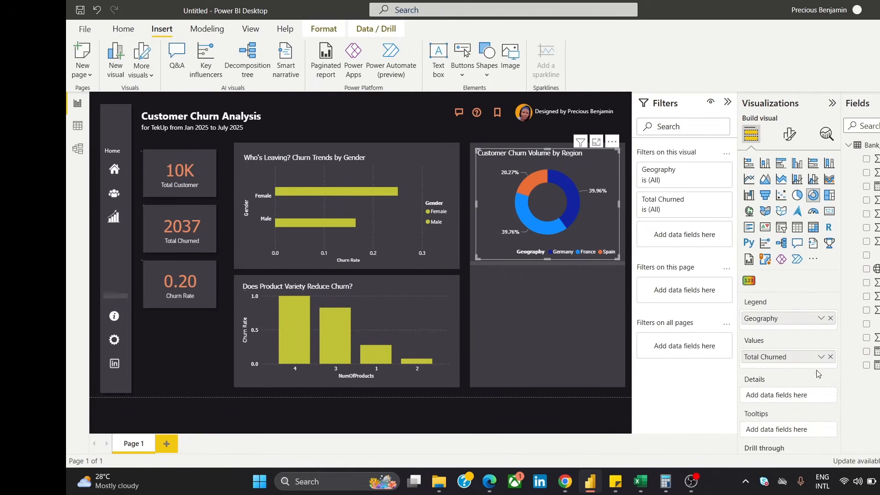
# Set the donut chart's Germany slice to the same yellow-green used for the bars in the other charts
pyautogui.click(790, 136)
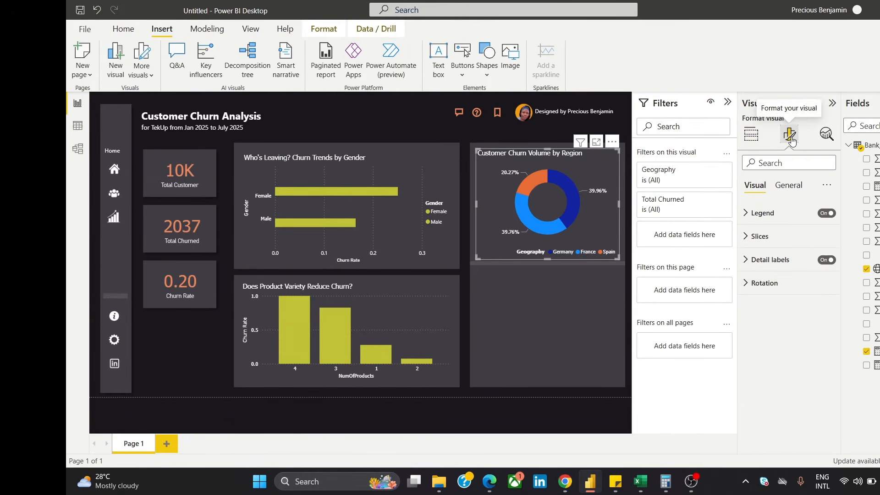
pyautogui.click(785, 261)
pyautogui.click(784, 259)
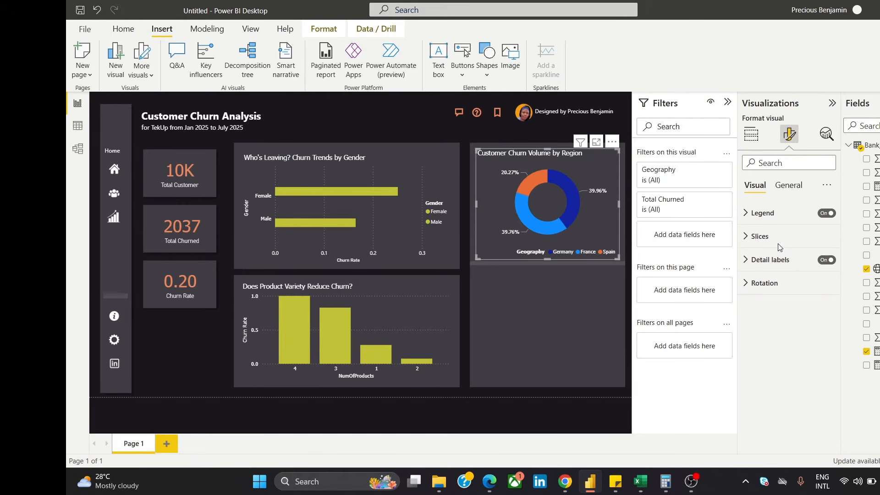
pyautogui.click(779, 240)
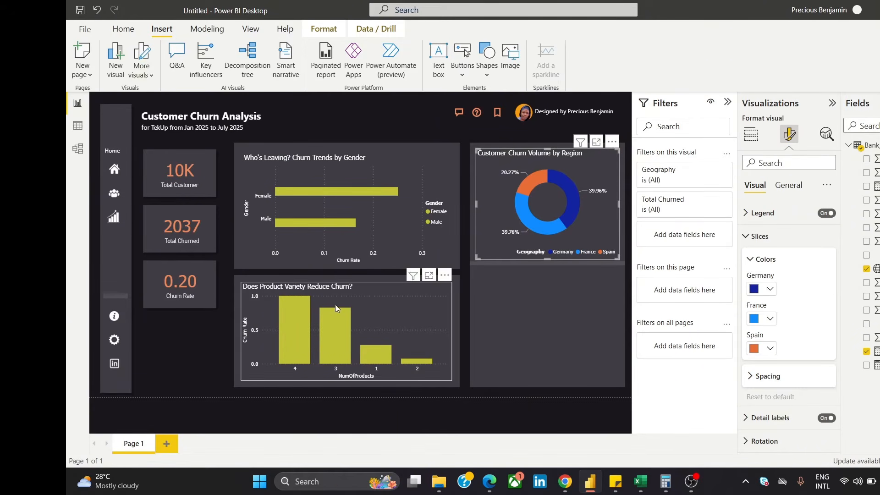
pyautogui.click(760, 289)
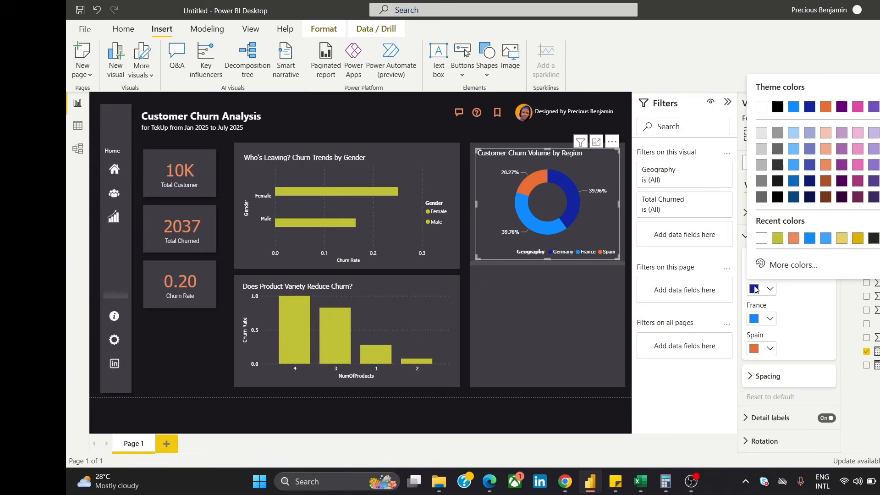
pyautogui.click(777, 238)
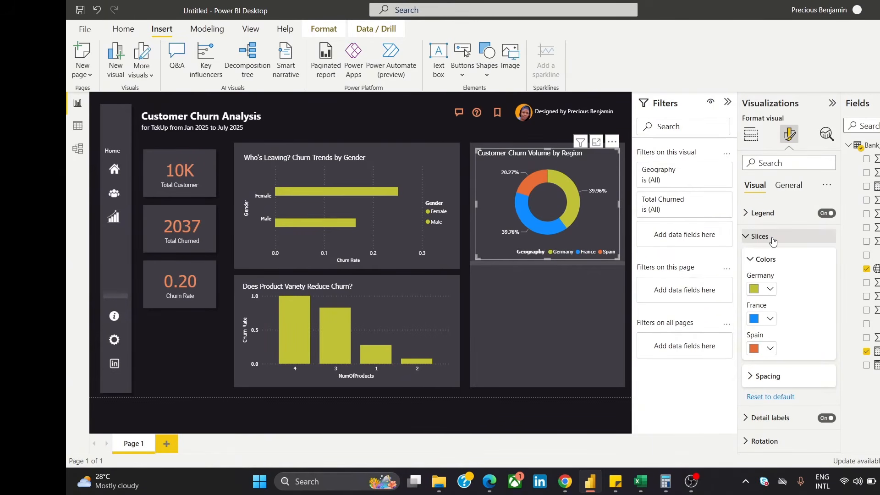
# Give the donut chart's France slice a custom yellow-green shade, #BFC854
pyautogui.click(754, 320)
pyautogui.click(810, 294)
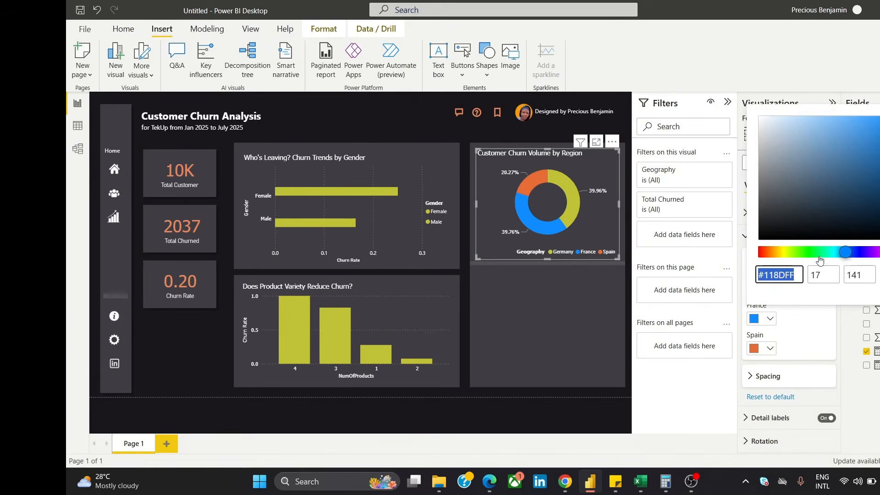
pyautogui.click(785, 253)
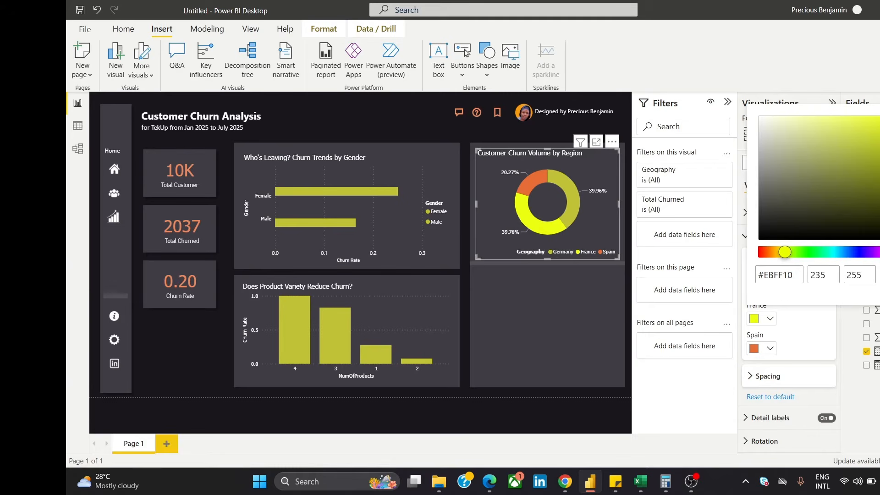
pyautogui.moveTo(878, 120); pyautogui.dragTo(839, 136)
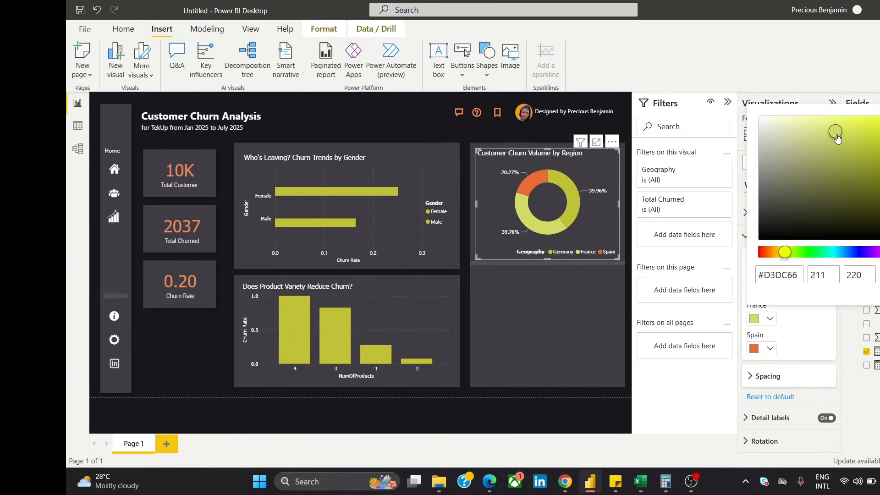
pyautogui.moveTo(839, 137); pyautogui.dragTo(847, 147)
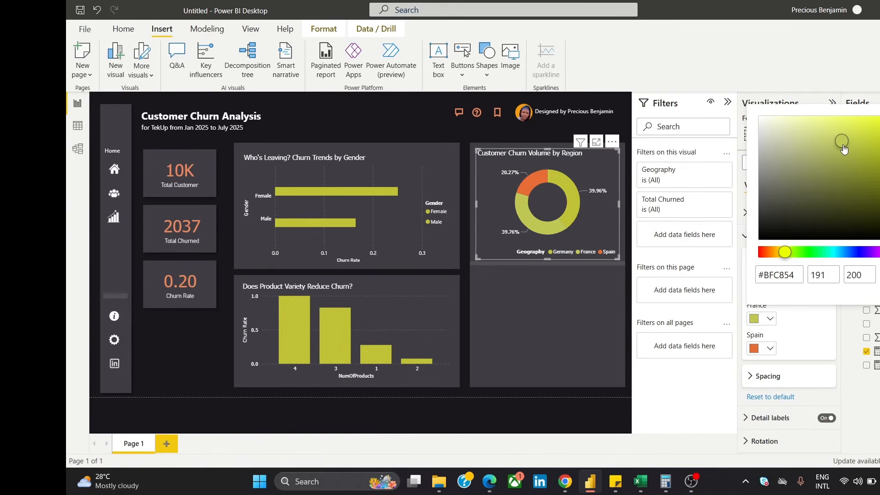
# Give the donut chart's Spain slice a custom dark olive color, #949B0A
pyautogui.click(753, 353)
pyautogui.click(753, 353)
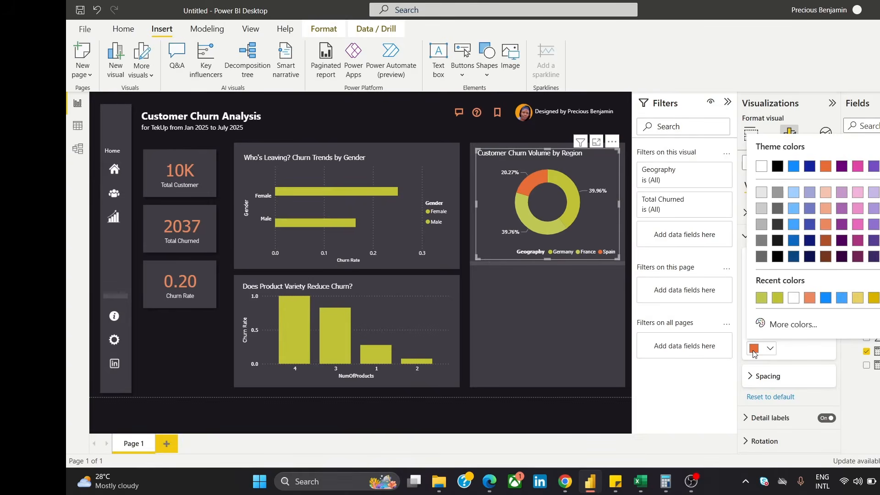
pyautogui.click(776, 322)
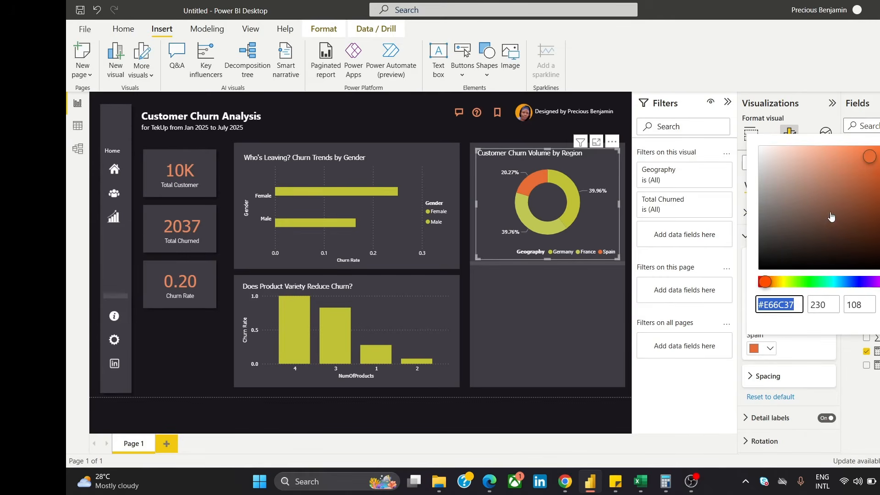
pyautogui.click(784, 283)
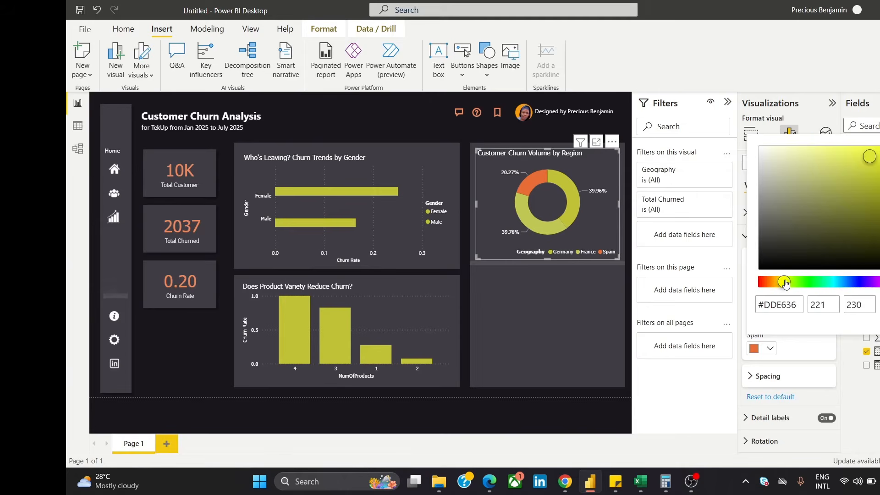
pyautogui.click(870, 158)
pyautogui.moveTo(874, 163); pyautogui.dragTo(879, 194)
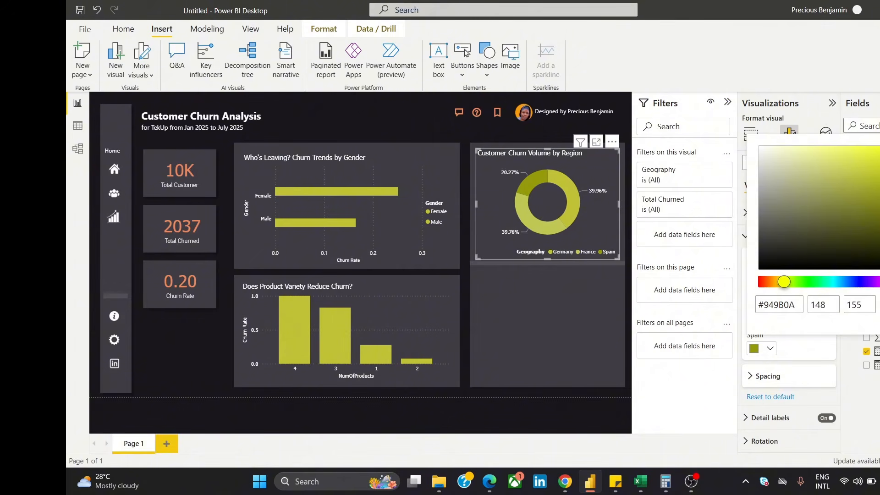
pyautogui.click(752, 356)
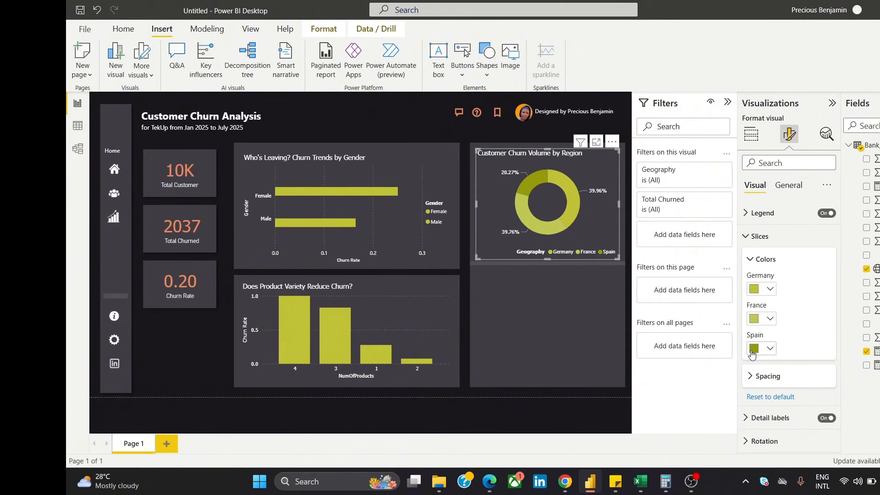
# Lighten the donut chart's France slice to the pale yellow-green #CFD49A
pyautogui.click(755, 319)
pyautogui.click(788, 295)
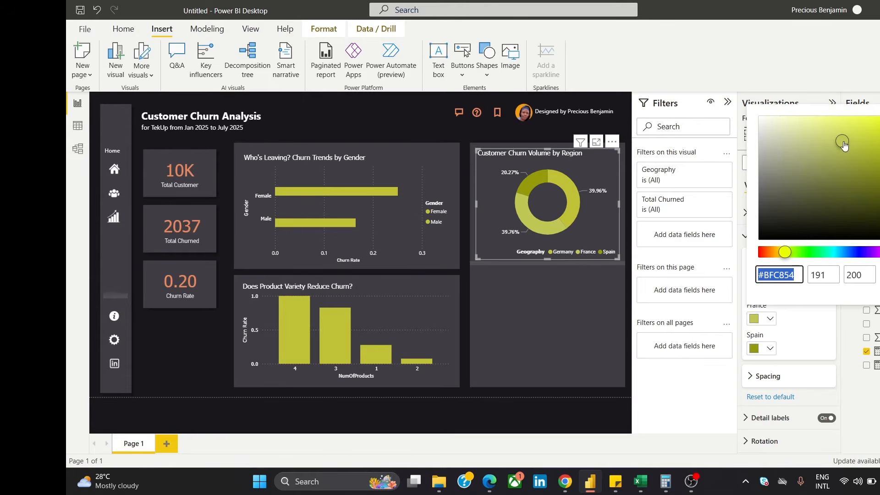
pyautogui.moveTo(843, 143); pyautogui.dragTo(797, 137)
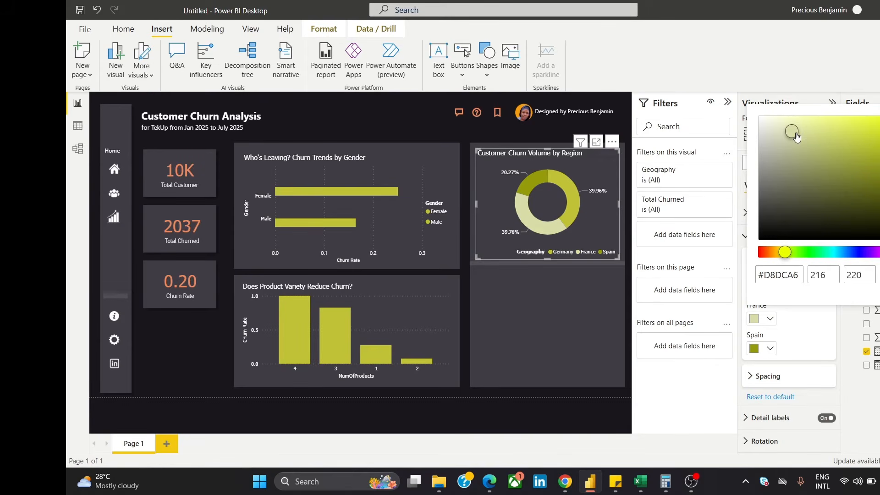
pyautogui.moveTo(796, 137); pyautogui.dragTo(800, 142)
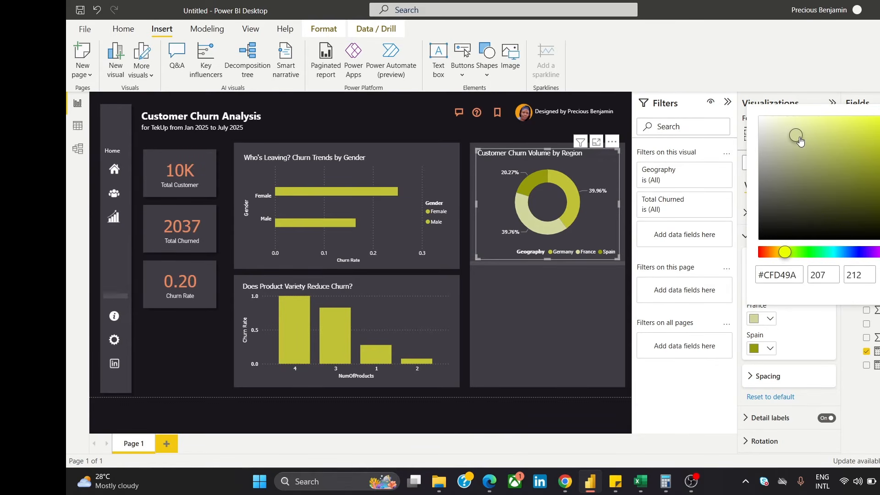
pyautogui.click(186, 363)
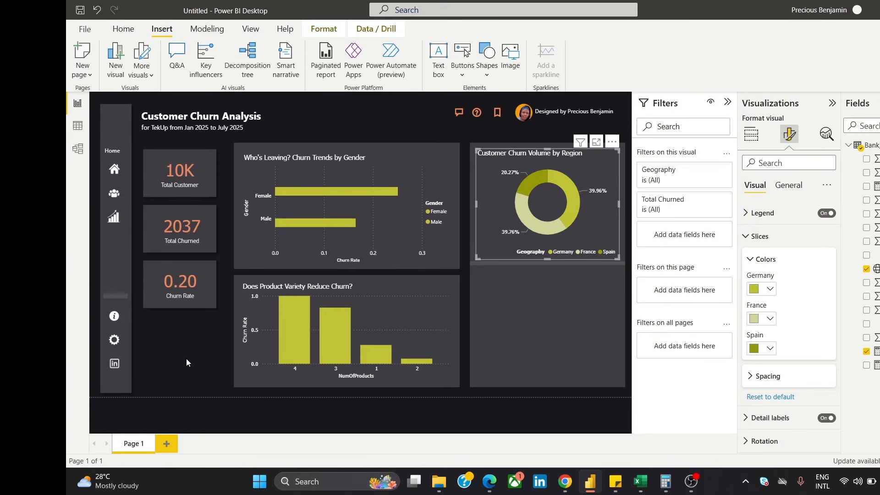
# Add a new clustered column chart and place it in the empty card area below the donut chart
pyautogui.click(752, 137)
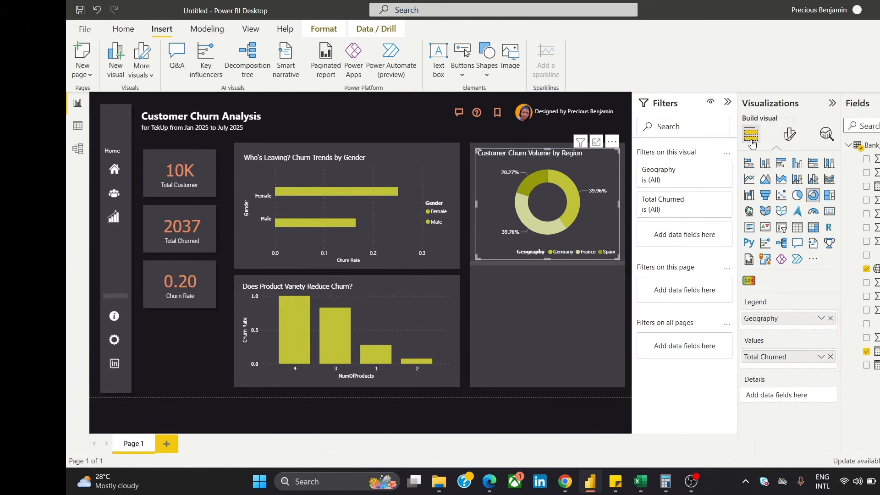
pyautogui.click(175, 365)
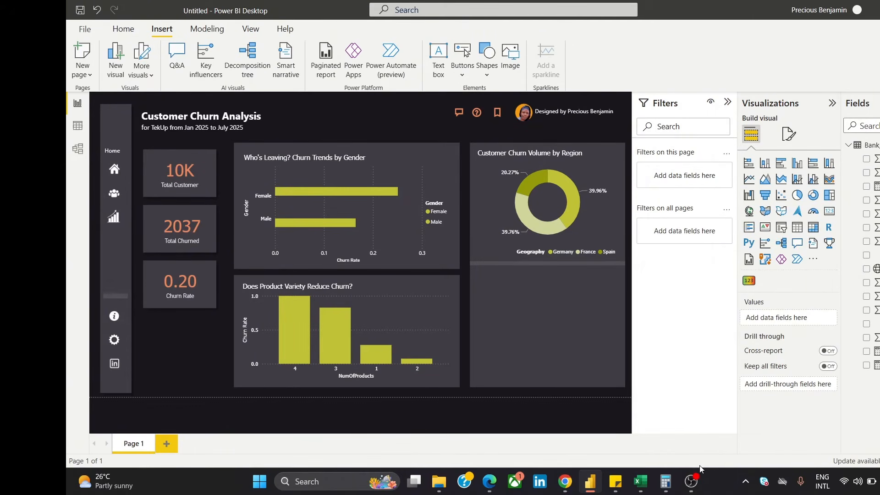
pyautogui.click(798, 164)
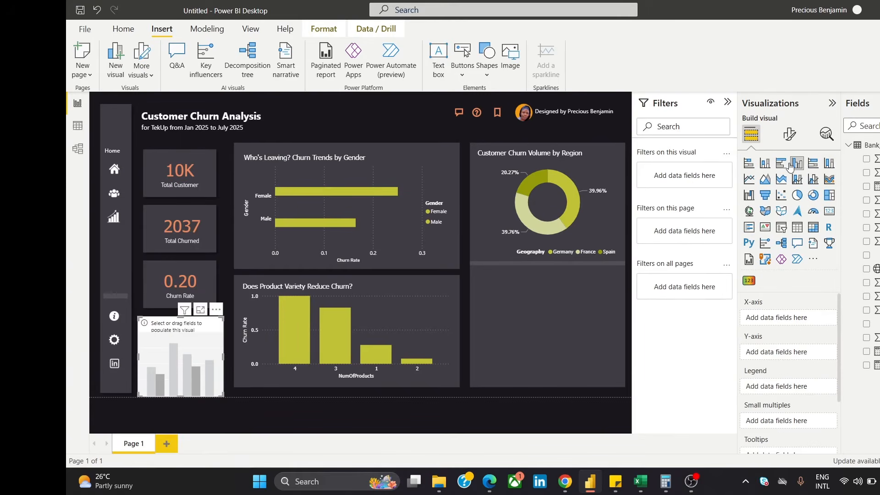
pyautogui.moveTo(512, 300); pyautogui.dragTo(567, 277)
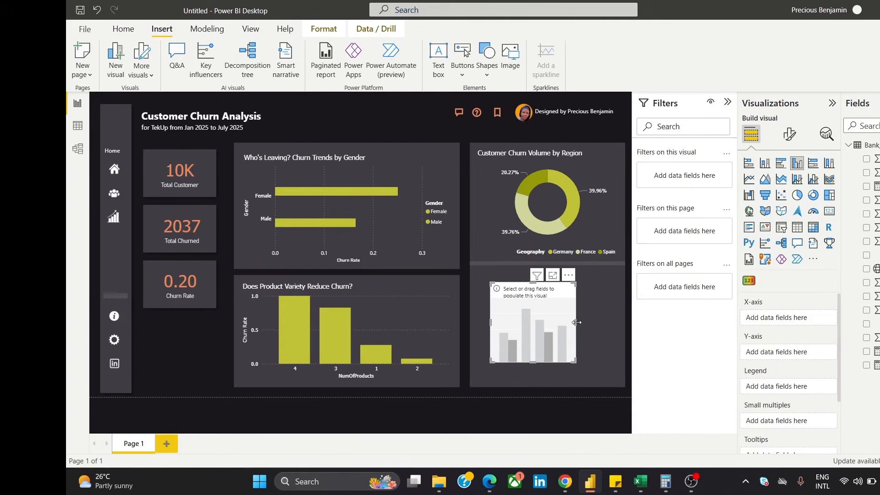
pyautogui.click(576, 320)
pyautogui.click(190, 411)
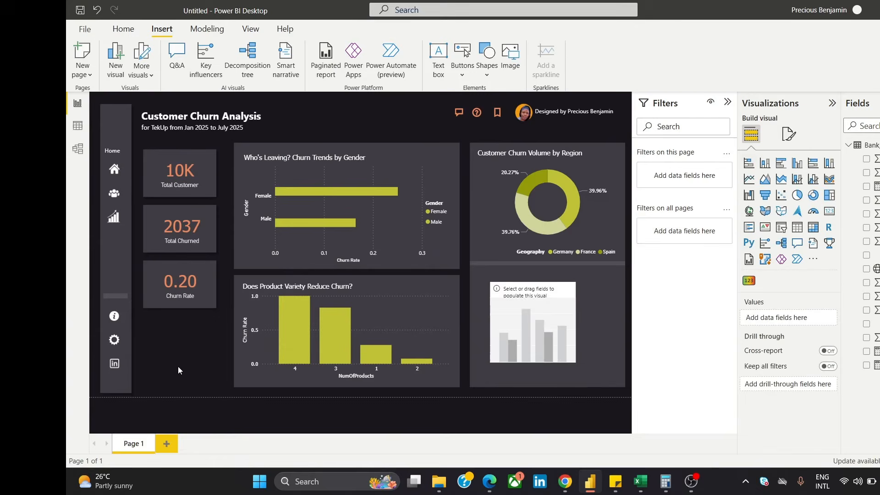
# Enlarge the empty column chart on all sides so it fills the card area below the donut chart
pyautogui.click(568, 276)
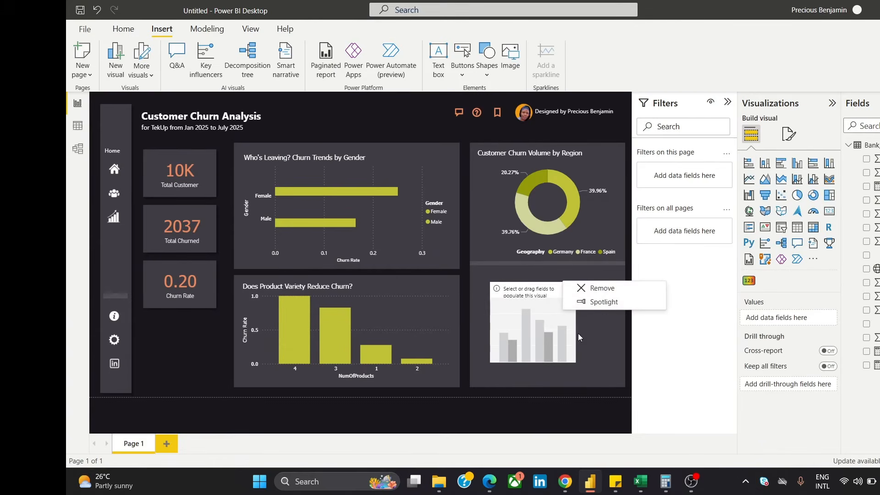
pyautogui.click(577, 333)
pyautogui.click(577, 324)
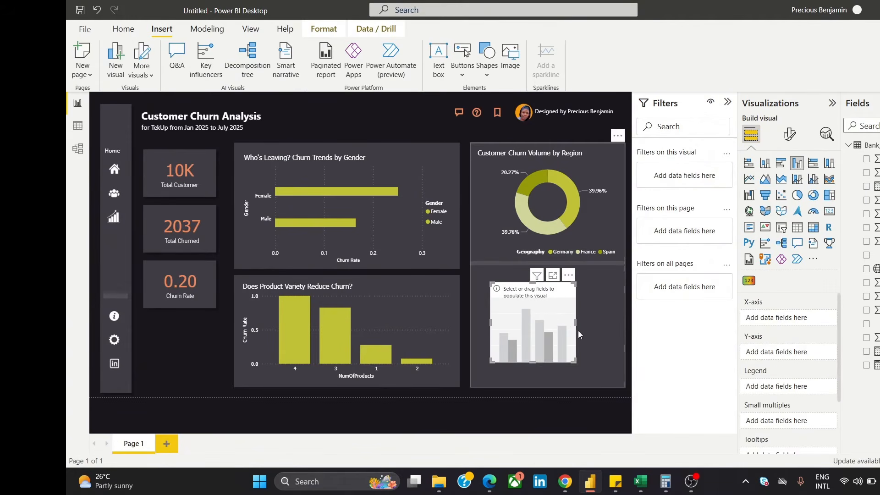
pyautogui.moveTo(577, 323); pyautogui.dragTo(619, 335)
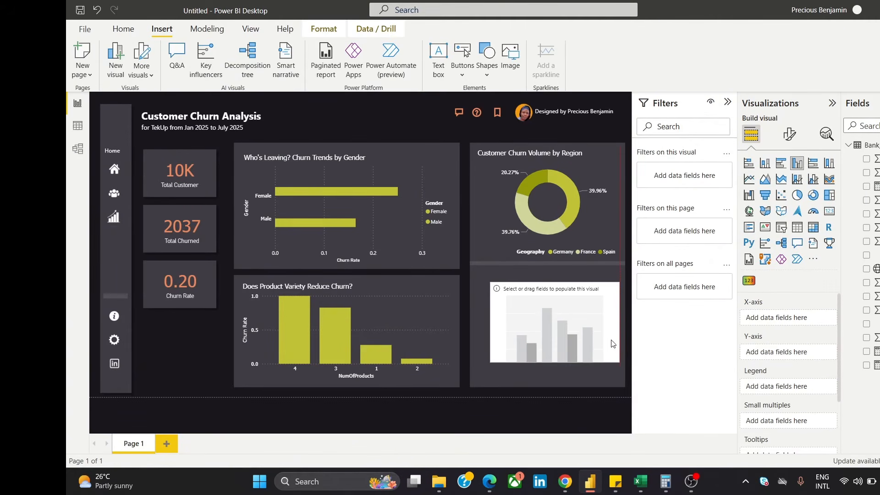
pyautogui.moveTo(557, 362); pyautogui.dragTo(562, 378)
pyautogui.moveTo(562, 383); pyautogui.dragTo(563, 382)
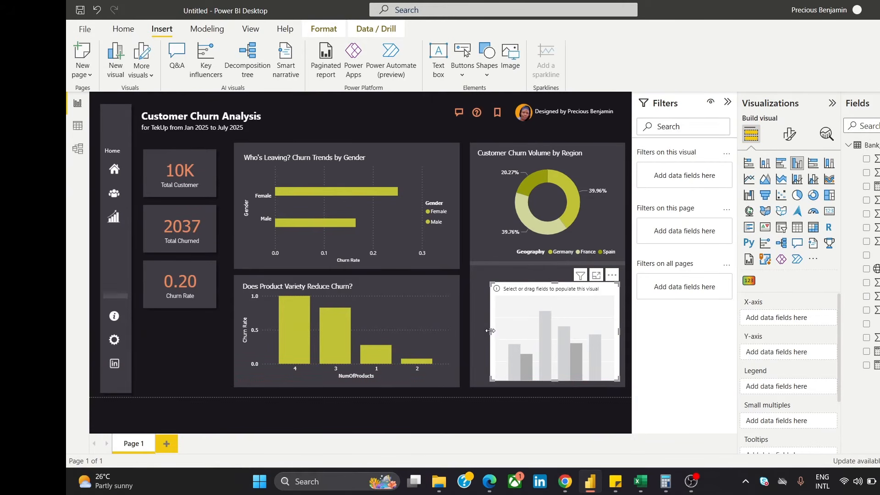
pyautogui.moveTo(492, 333); pyautogui.dragTo(477, 334)
pyautogui.moveTo(546, 283); pyautogui.dragTo(546, 274)
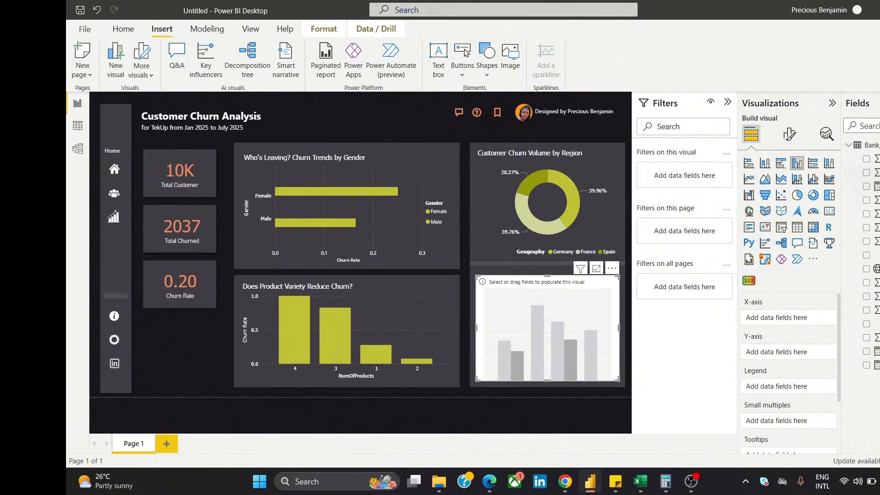
# Assign Age to the column chart's X-axis and Churn Rate to its Y-axis
pyautogui.moveTo(873, 158); pyautogui.dragTo(796, 316)
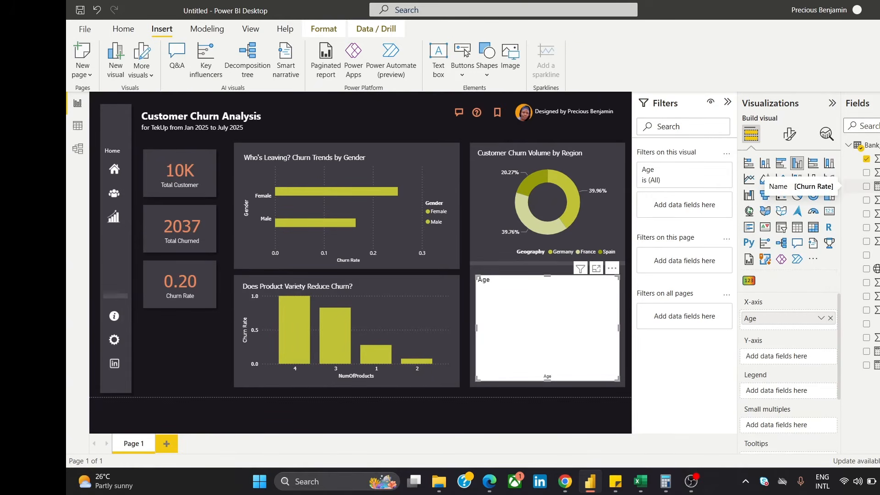
pyautogui.moveTo(873, 186); pyautogui.dragTo(822, 365)
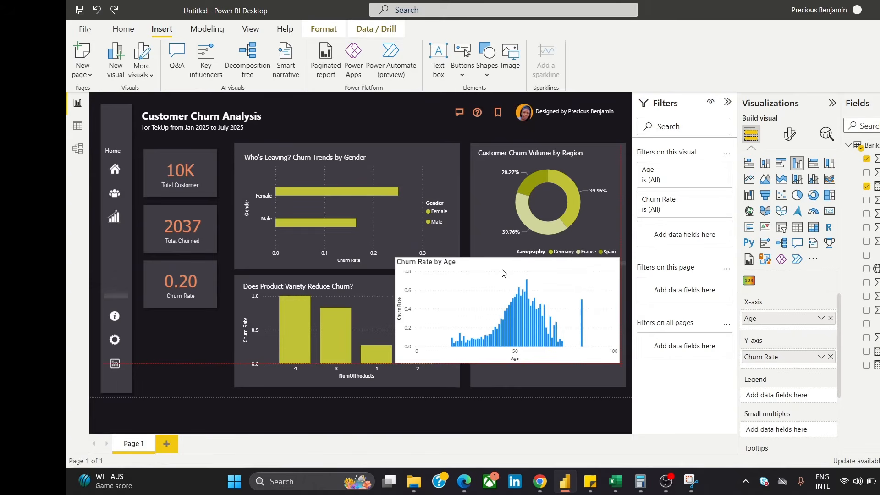
pyautogui.moveTo(504, 274); pyautogui.dragTo(504, 274)
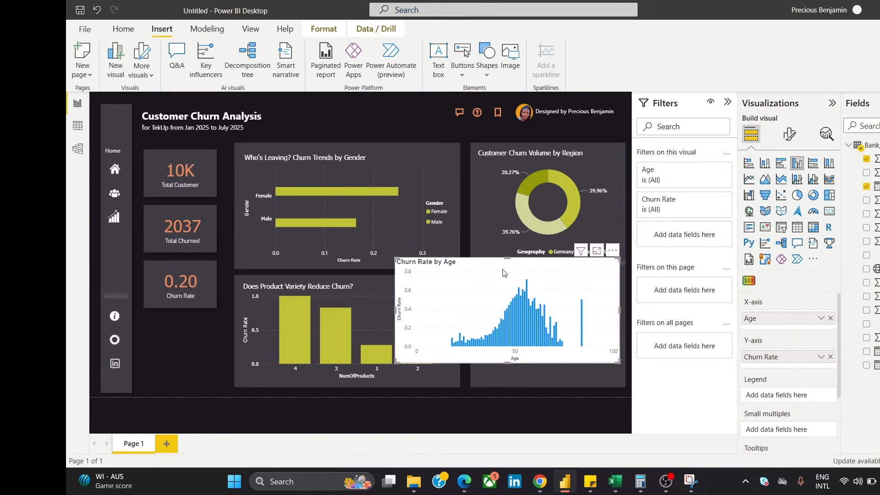
# Turn off the churn-by-age chart's background and narrow the chart to the width of the card below the donut
pyautogui.click(790, 138)
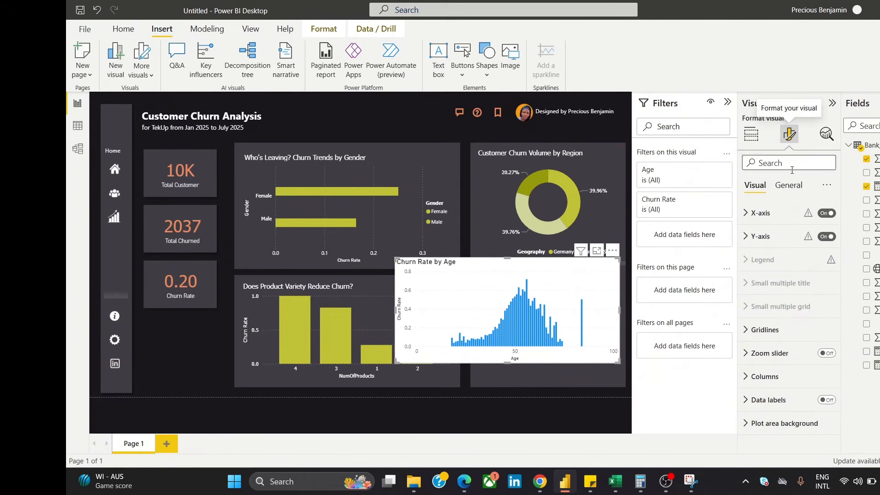
pyautogui.click(789, 184)
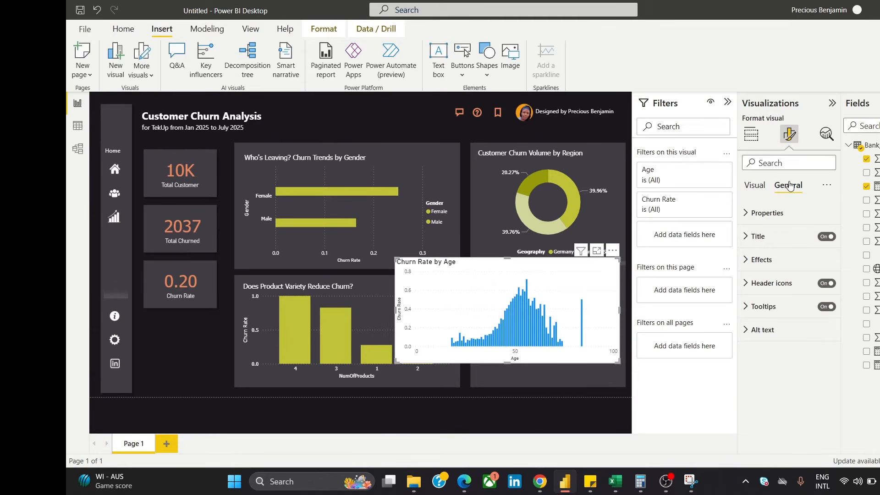
pyautogui.click(793, 258)
pyautogui.click(821, 282)
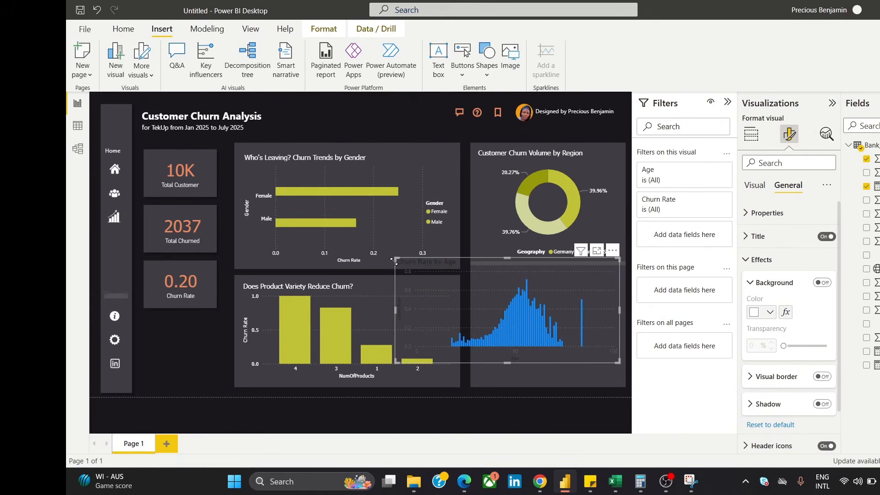
pyautogui.moveTo(394, 307); pyautogui.dragTo(475, 322)
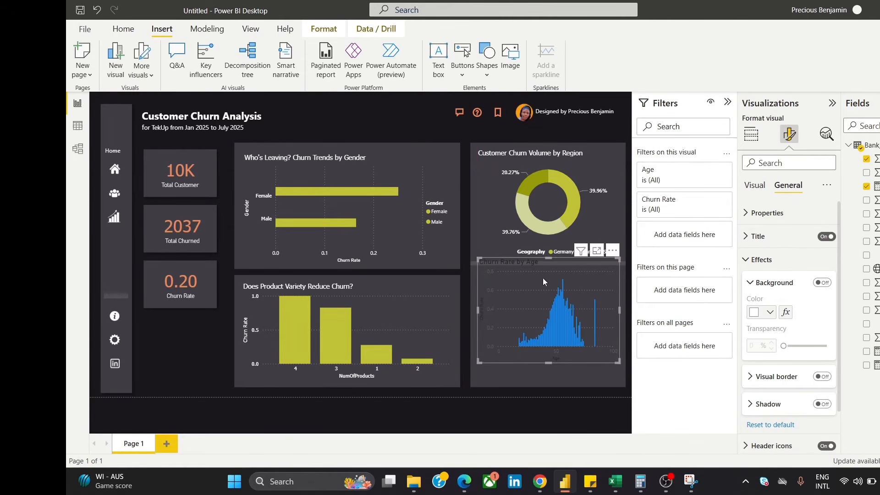
# Move the churn-by-age chart down and adjust its edges to fit the card area below the donut chart
pyautogui.moveTo(544, 278); pyautogui.dragTo(546, 299)
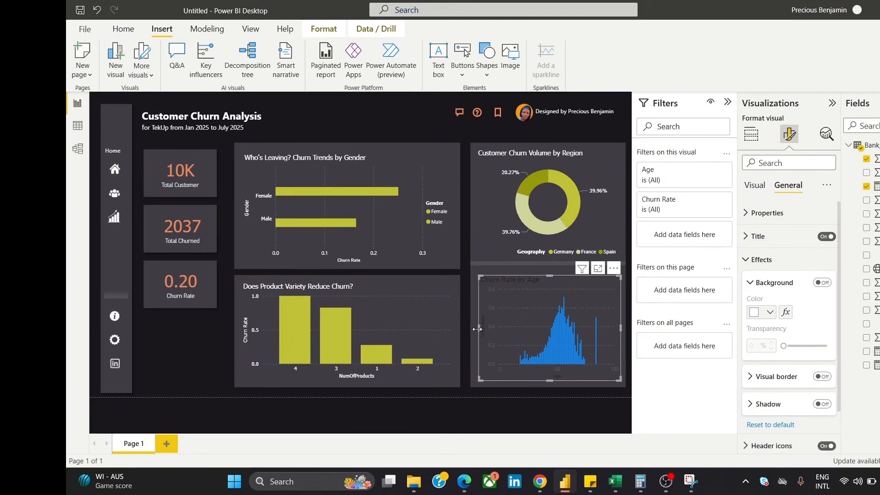
pyautogui.moveTo(479, 327); pyautogui.dragTo(476, 328)
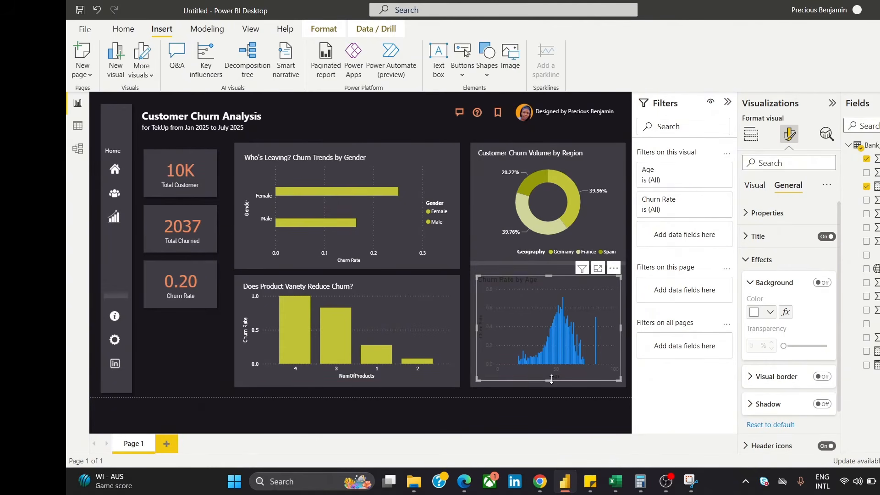
pyautogui.moveTo(551, 379); pyautogui.dragTo(552, 380)
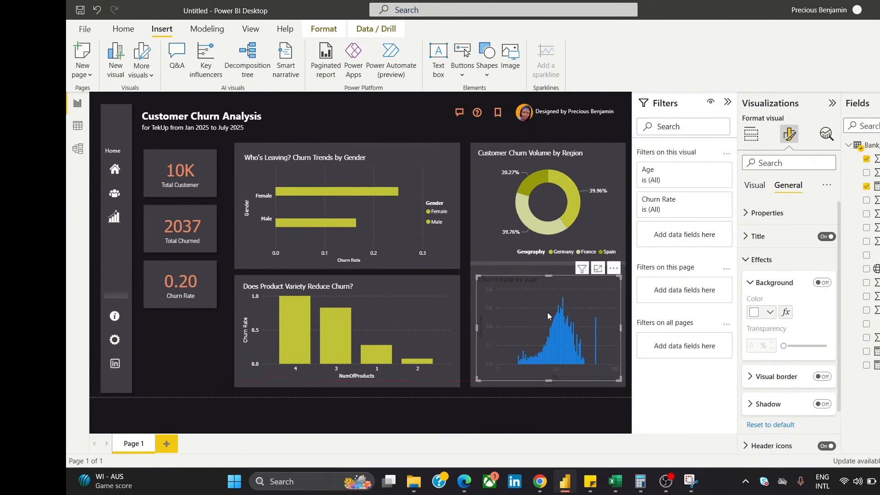
pyautogui.moveTo(545, 277); pyautogui.dragTo(546, 273)
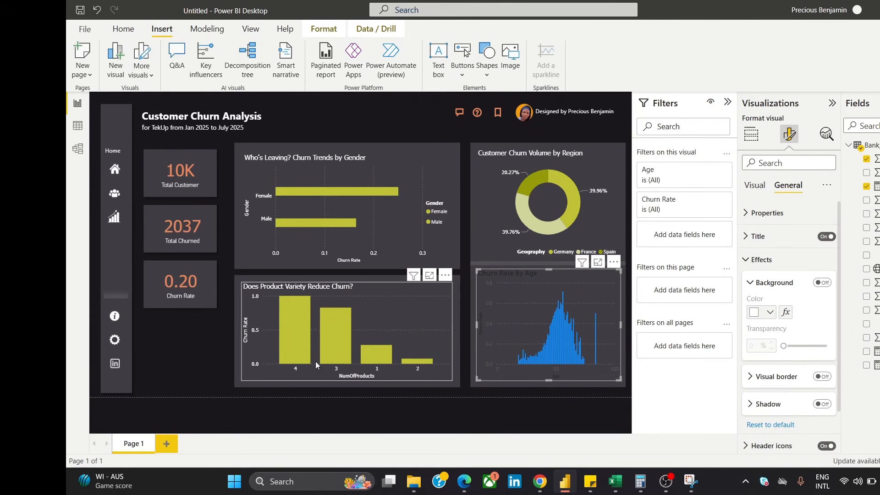
pyautogui.click(174, 373)
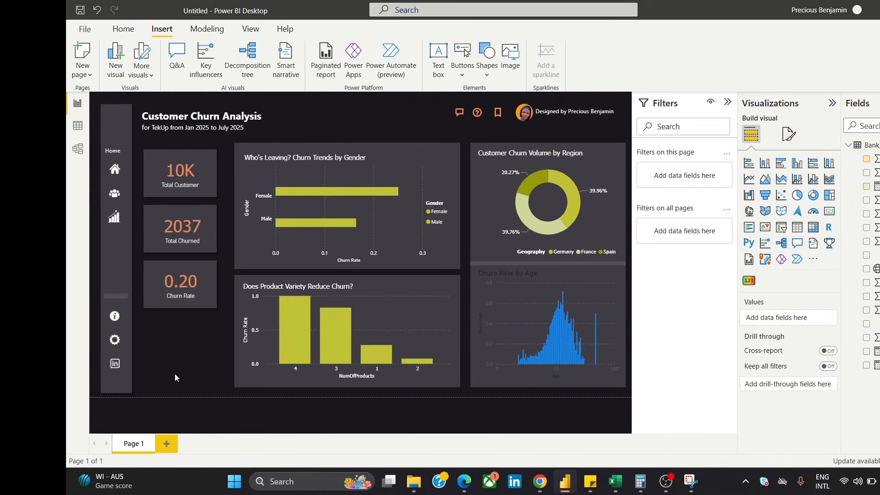
# Open the X-axis formatting settings of the churn-by-age chart
pyautogui.click(578, 290)
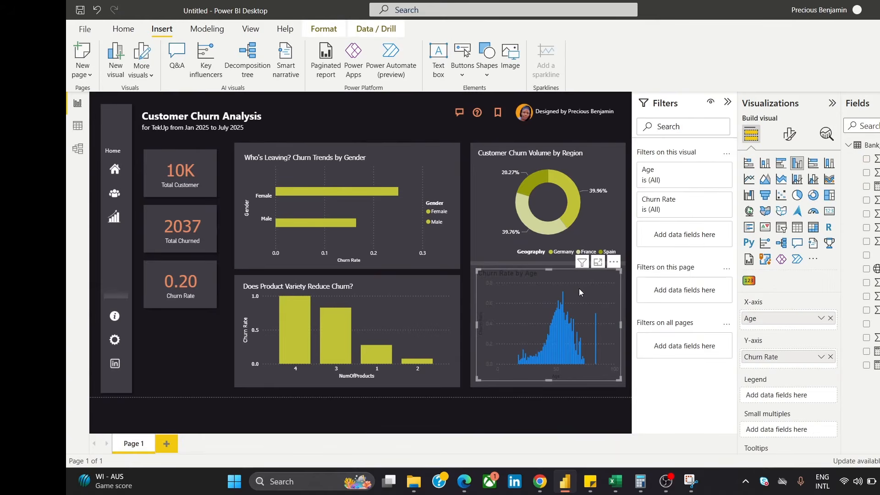
pyautogui.click(789, 133)
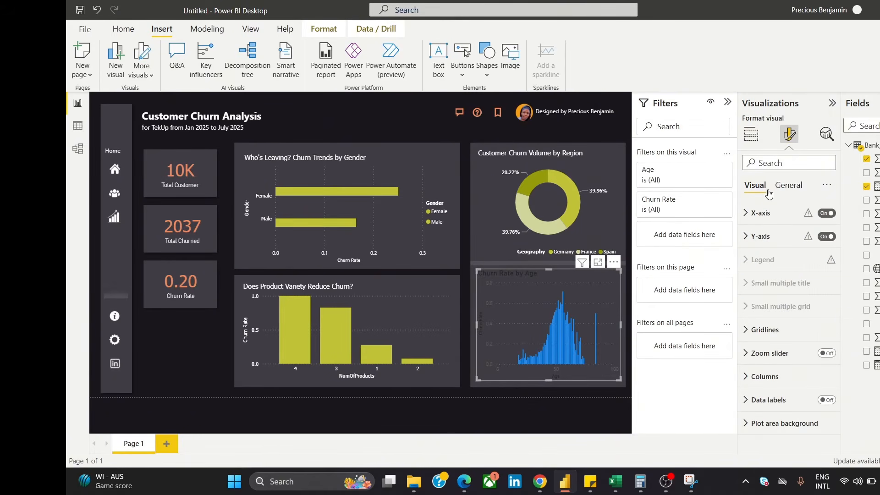
pyautogui.click(765, 213)
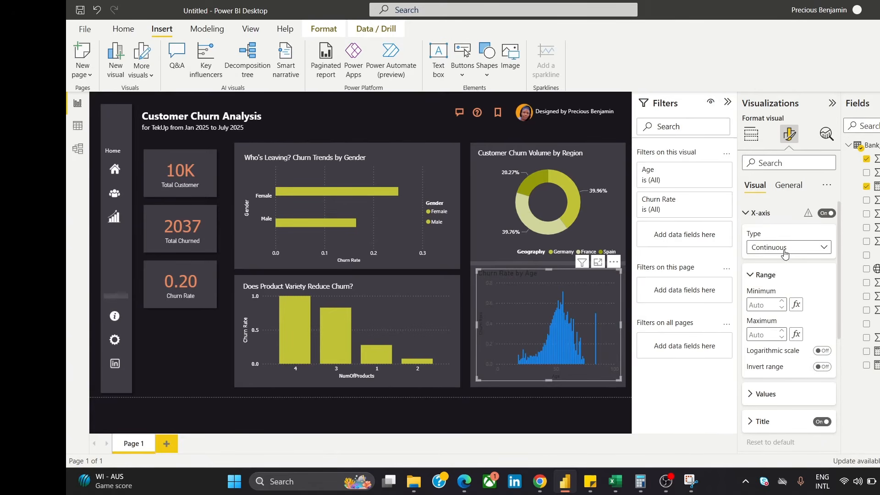
# Try the Categorical type for the churn-by-age chart's X-axis against Continuous, and return it to Continuous
pyautogui.click(786, 253)
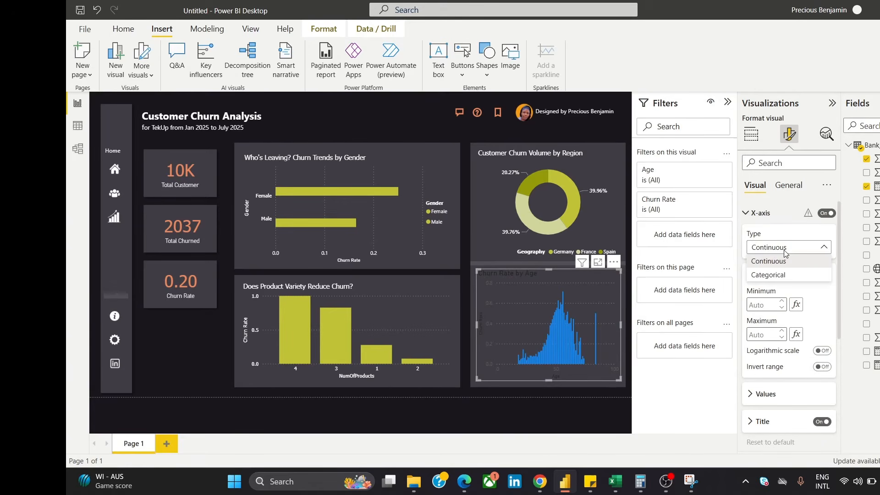
pyautogui.click(782, 275)
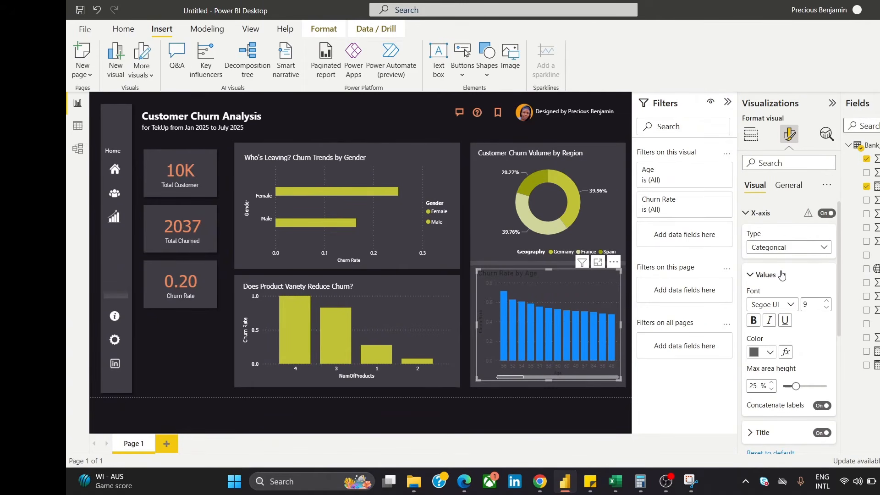
pyautogui.click(787, 250)
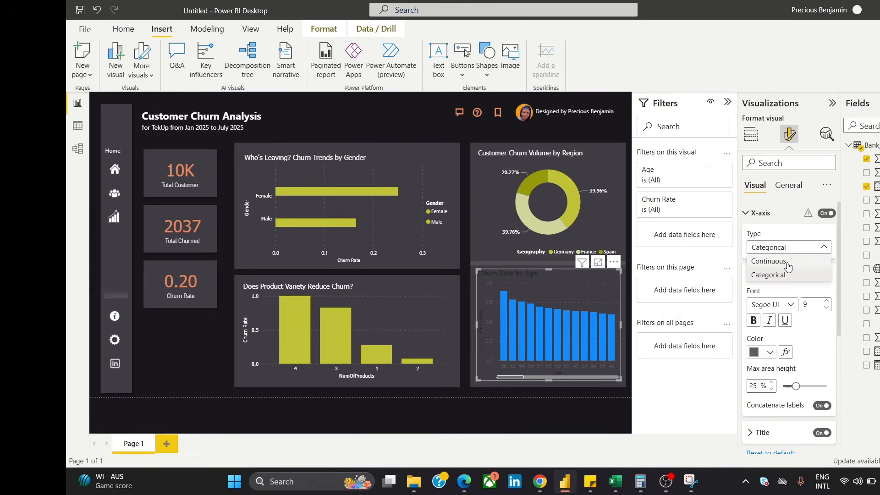
pyautogui.click(787, 262)
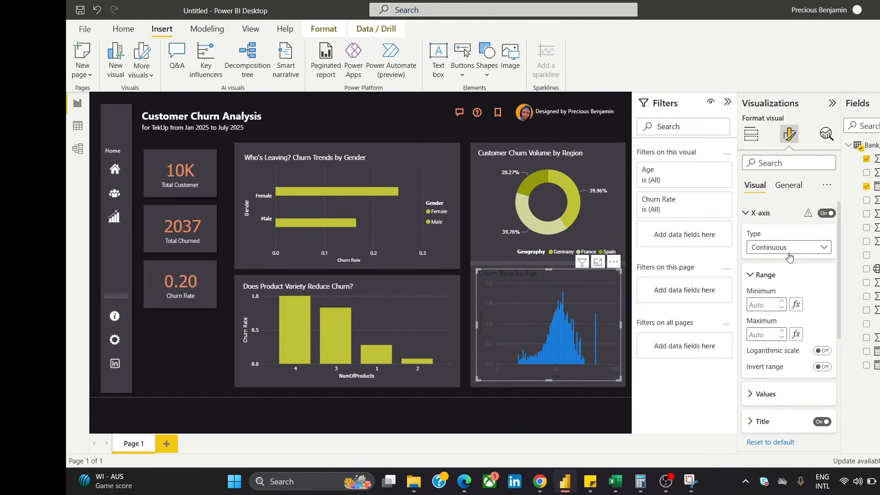
pyautogui.click(788, 252)
pyautogui.click(787, 273)
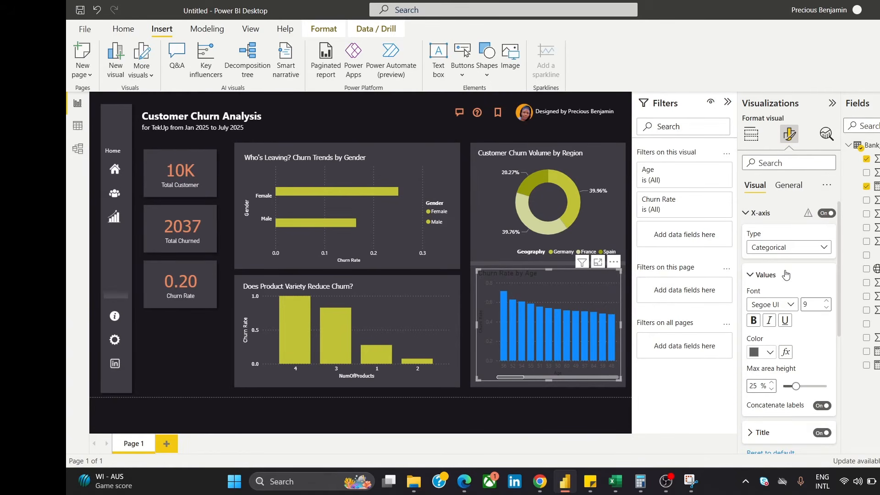
pyautogui.click(786, 250)
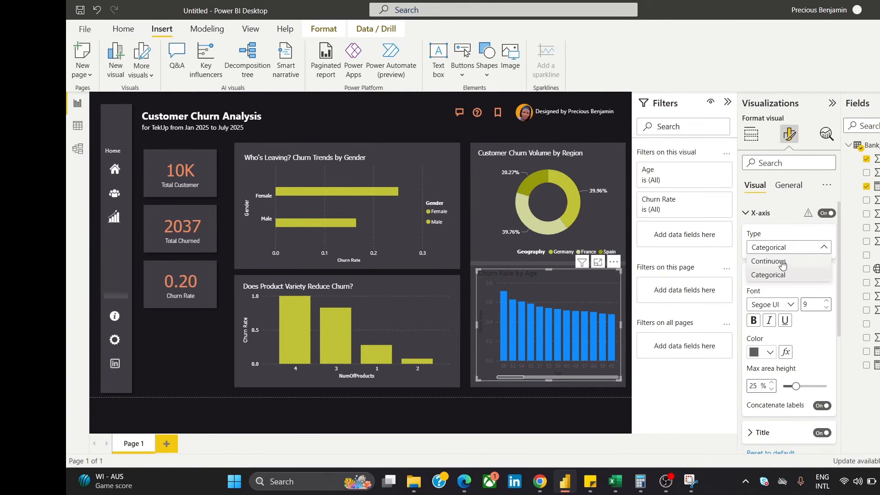
pyautogui.click(782, 261)
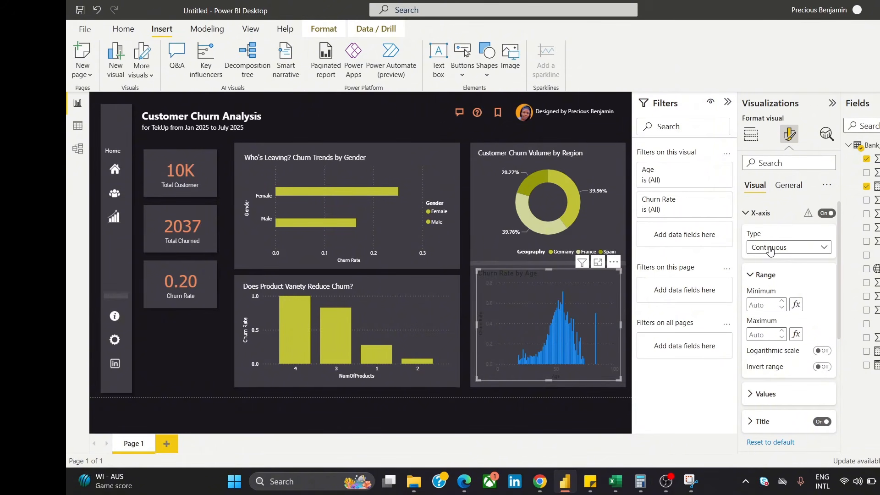
# Set the X-axis values of the churn-by-age chart to the Tahoma font in white
pyautogui.click(767, 394)
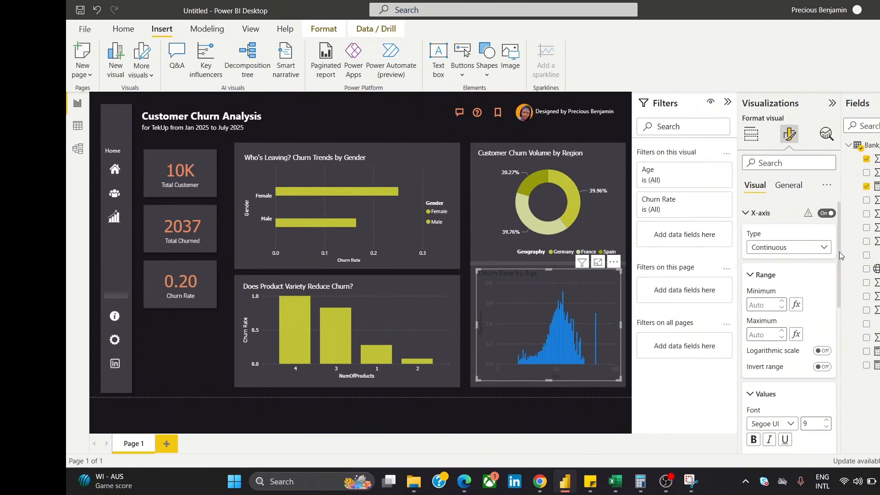
pyautogui.scroll(-3, 840, 255)
pyautogui.click(785, 293)
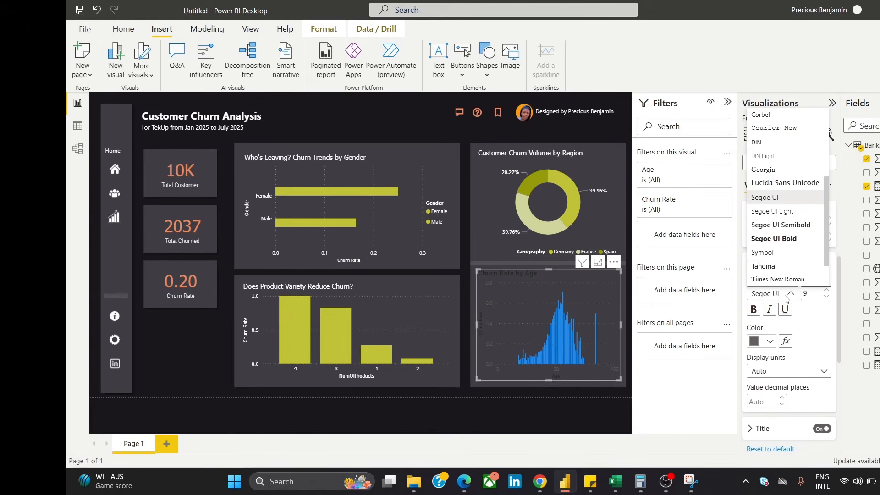
pyautogui.click(786, 266)
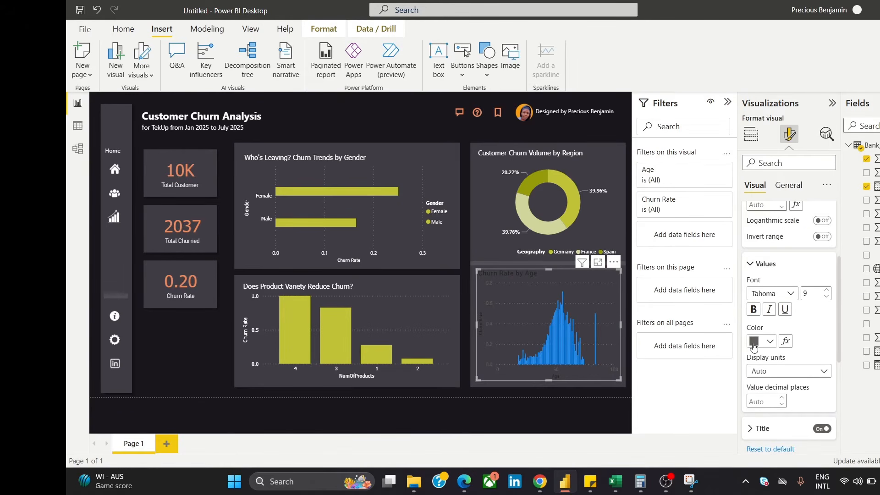
pyautogui.click(754, 346)
pyautogui.click(760, 166)
pyautogui.click(770, 432)
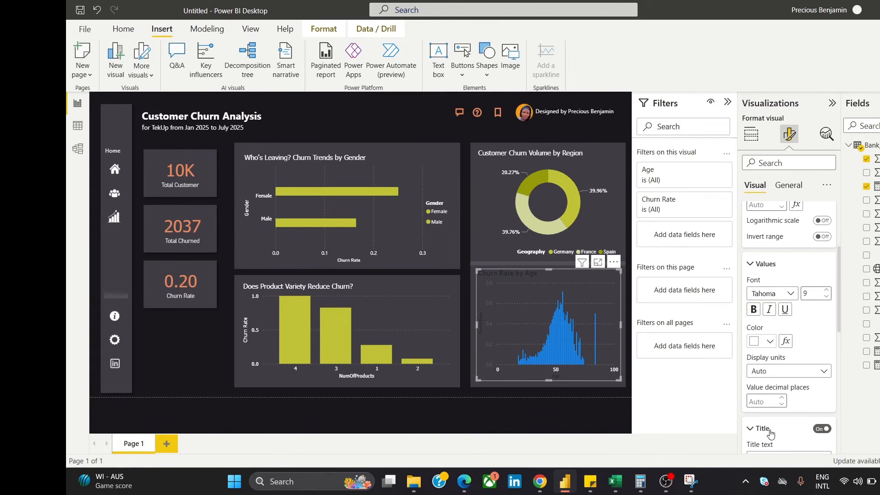
# Change the churn-by-age chart's title to "Age vs. Attrition: Who's Jumping Ship?"
pyautogui.click(780, 185)
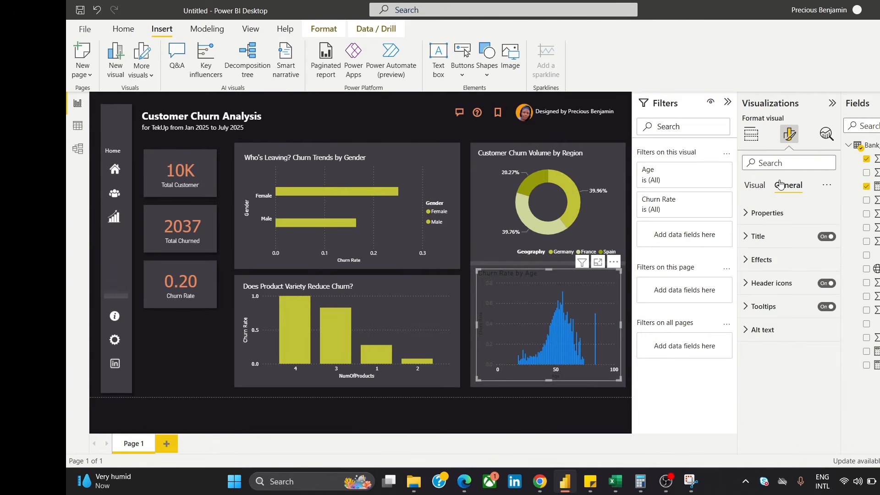
pyautogui.click(759, 236)
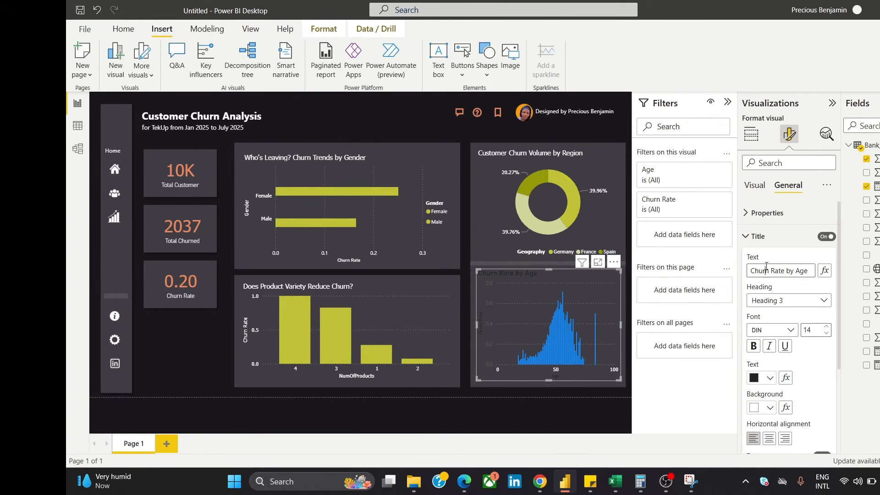
pyautogui.tripleClick(767, 267)
pyautogui.write('A')
pyautogui.write('ge vs Att')
pyautogui.write('Who')
pyautogui.press('BackSpace')
pyautogui.write('s')
pyautogui.press('BackSpace')
pyautogui.write("o's")
pyautogui.write(' um')
pyautogui.press('BackSpace')
pyautogui.press('BackSpace')
pyautogui.write('Jumping Ship?')
# Format the age chart's title in Tahoma, reduce its font size and color the text white
pyautogui.click(771, 336)
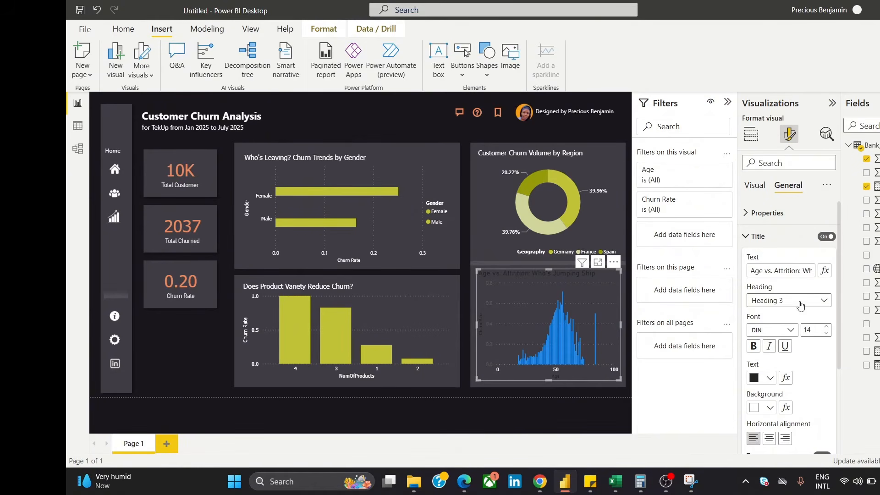
pyautogui.click(777, 336)
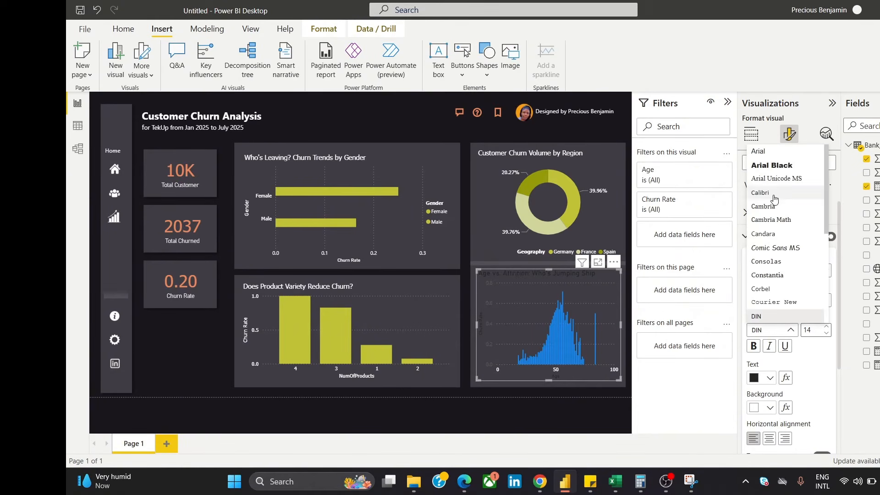
pyautogui.moveTo(824, 214); pyautogui.dragTo(828, 283)
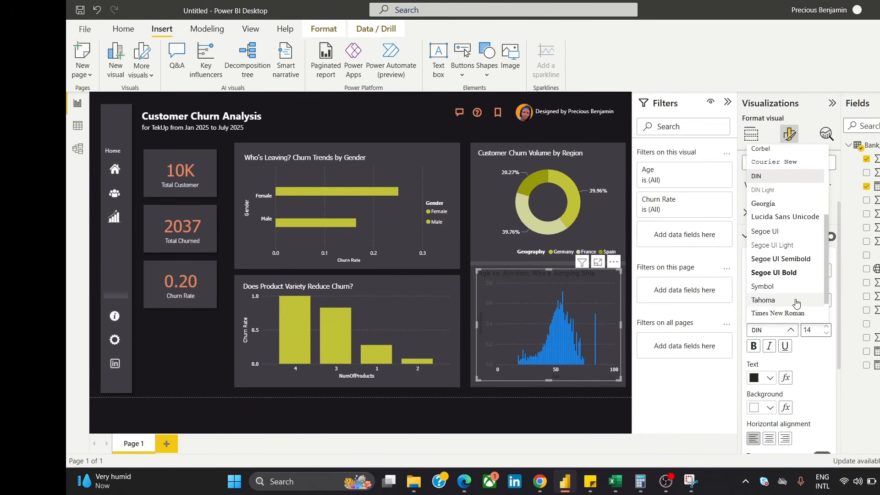
pyautogui.click(797, 304)
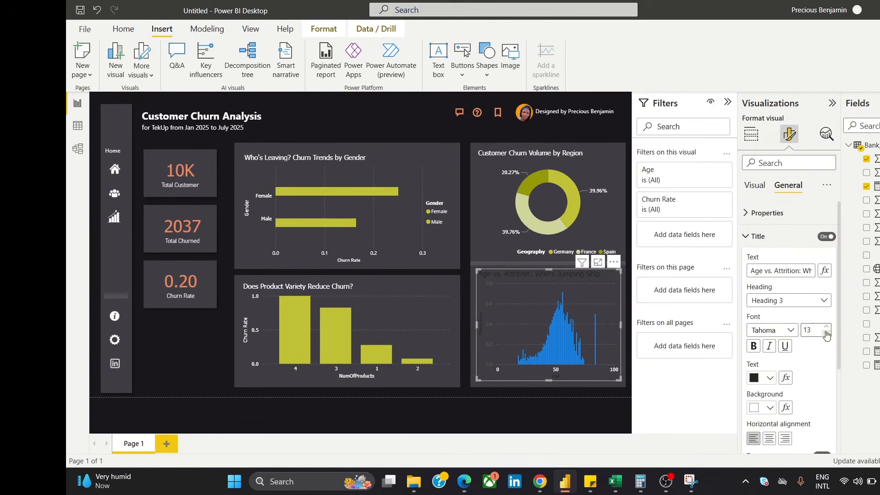
pyautogui.click(754, 379)
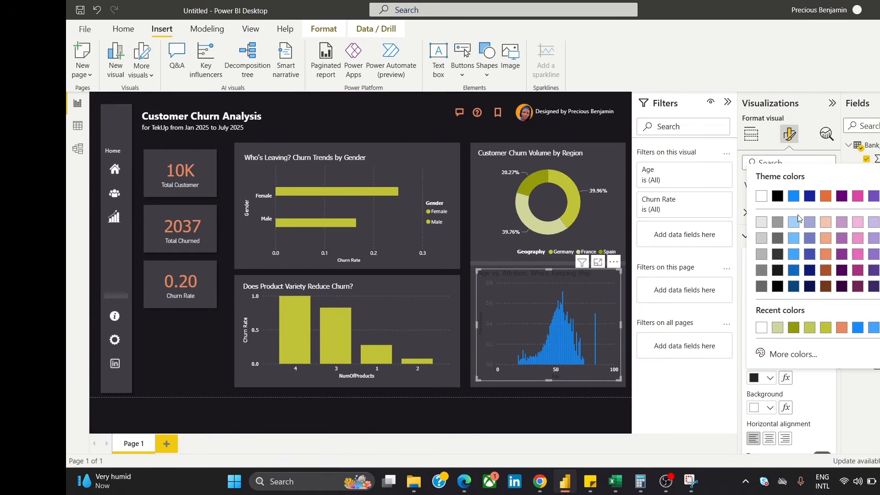
pyautogui.click(762, 197)
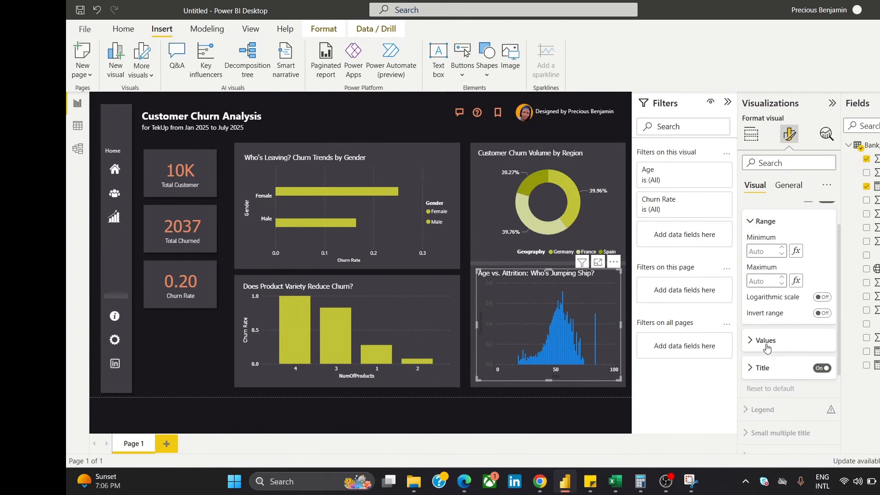
# Set the Y-axis values of the age chart to the Tahoma font in white
pyautogui.click(766, 347)
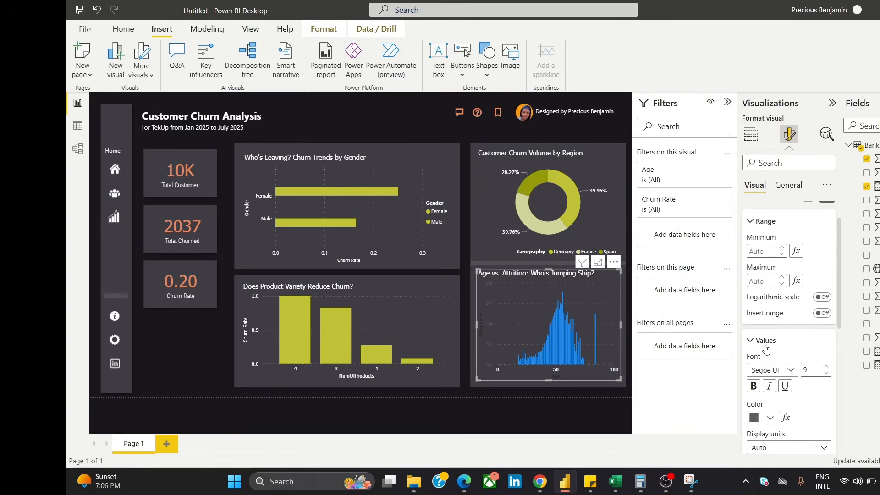
pyautogui.click(782, 371)
pyautogui.click(779, 344)
pyautogui.click(762, 417)
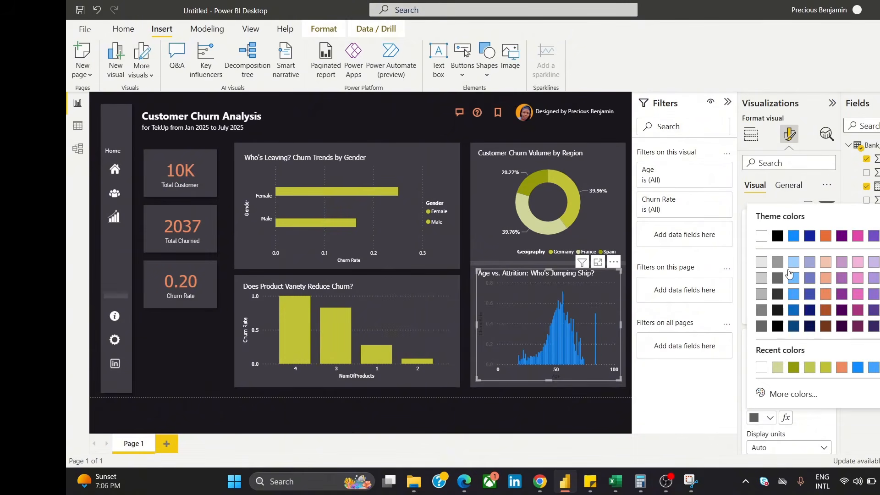
pyautogui.click(763, 241)
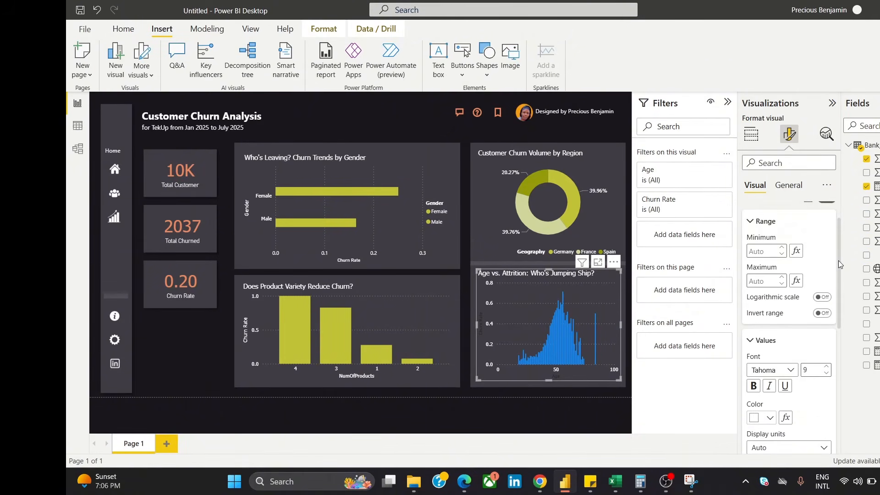
# Set the Y-axis title of the age chart to the Tahoma font in white
pyautogui.moveTo(838, 260); pyautogui.dragTo(830, 317)
pyautogui.scroll(-1, 830, 317)
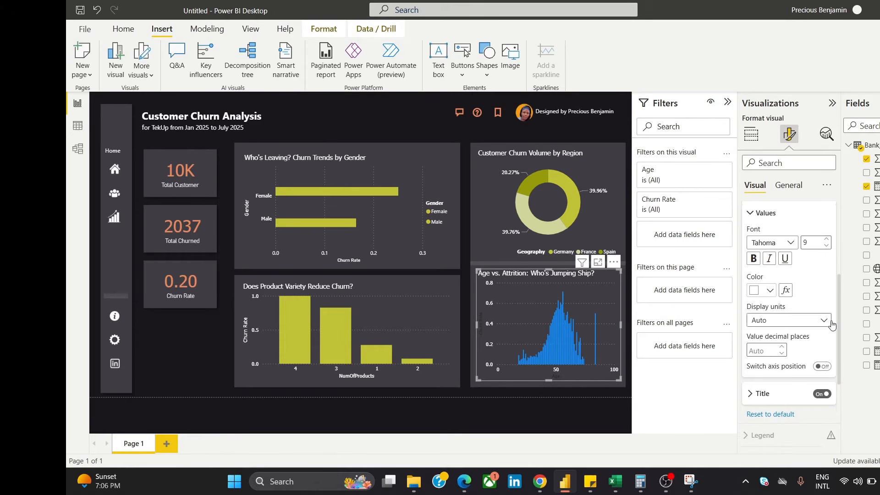
pyautogui.click(780, 390)
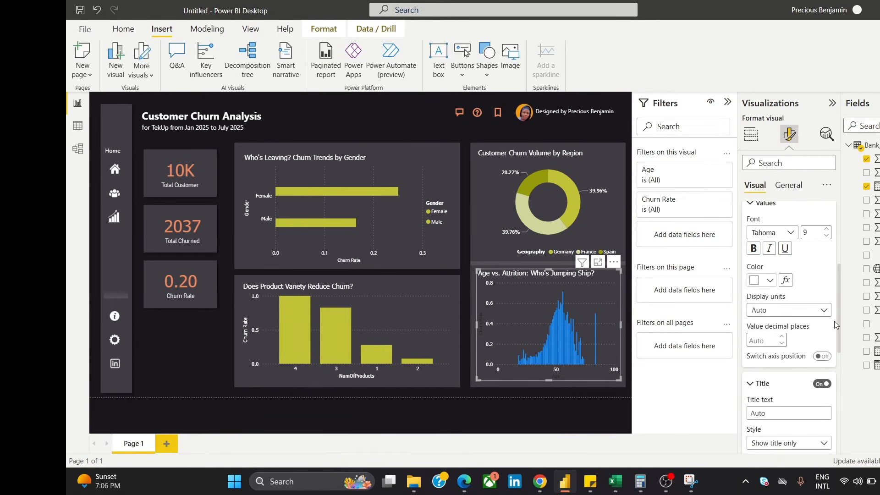
pyautogui.moveTo(839, 309); pyautogui.dragTo(833, 349)
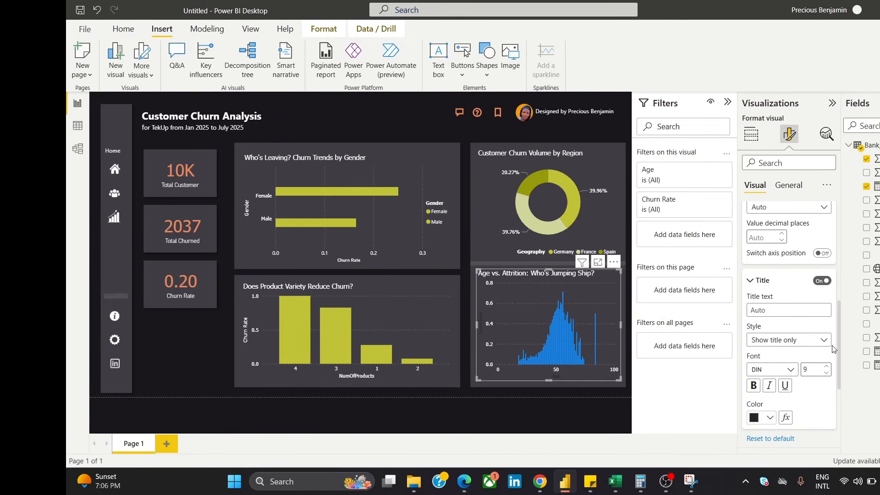
pyautogui.click(777, 369)
pyautogui.moveTo(826, 241); pyautogui.dragTo(825, 307)
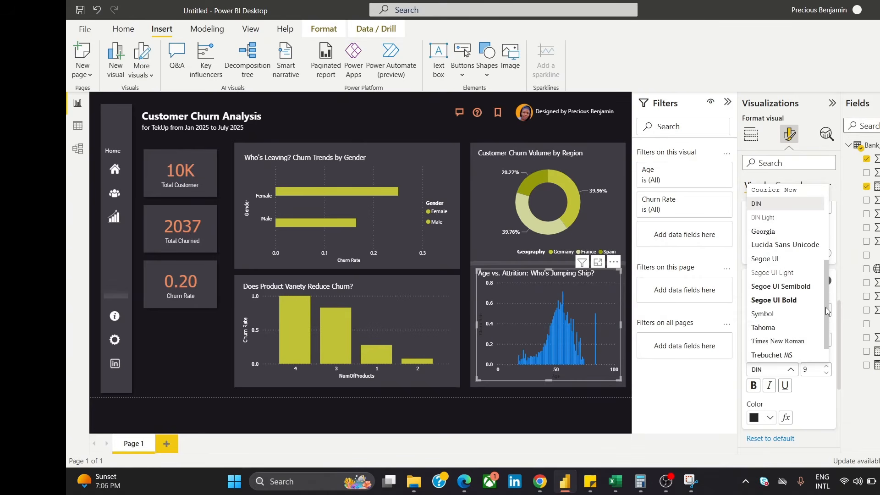
pyautogui.click(795, 328)
pyautogui.click(755, 418)
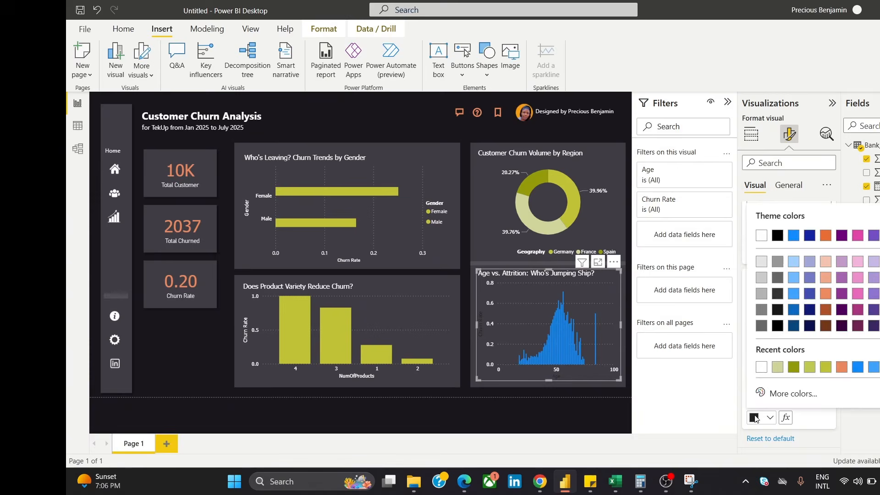
pyautogui.click(762, 237)
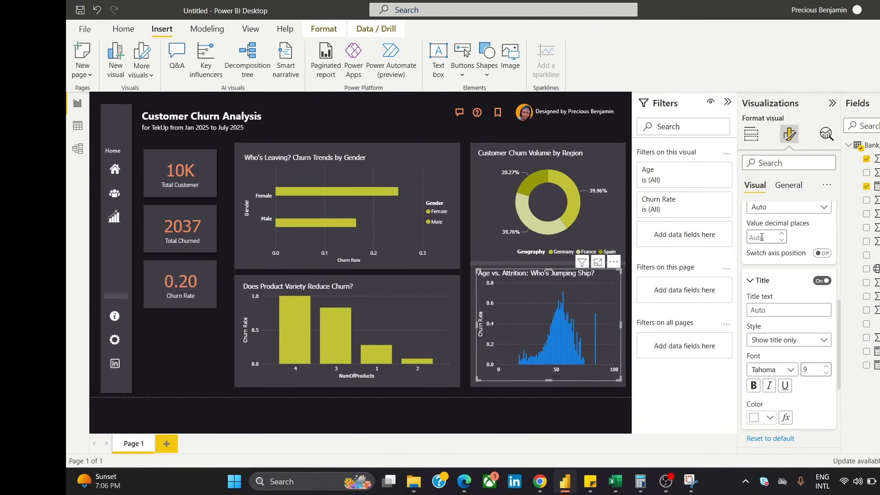
# Recolor the age chart's columns with the yellow-green used in the dashboard's other charts
pyautogui.moveTo(838, 315); pyautogui.dragTo(840, 367)
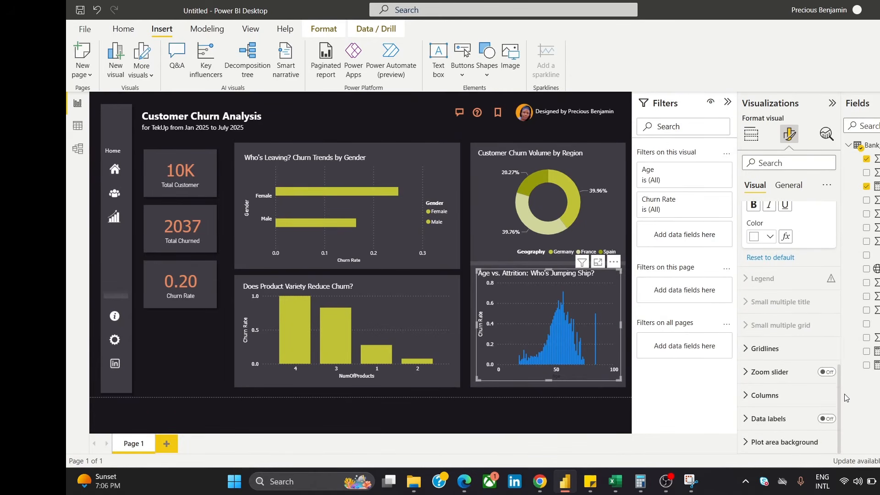
pyautogui.click(799, 397)
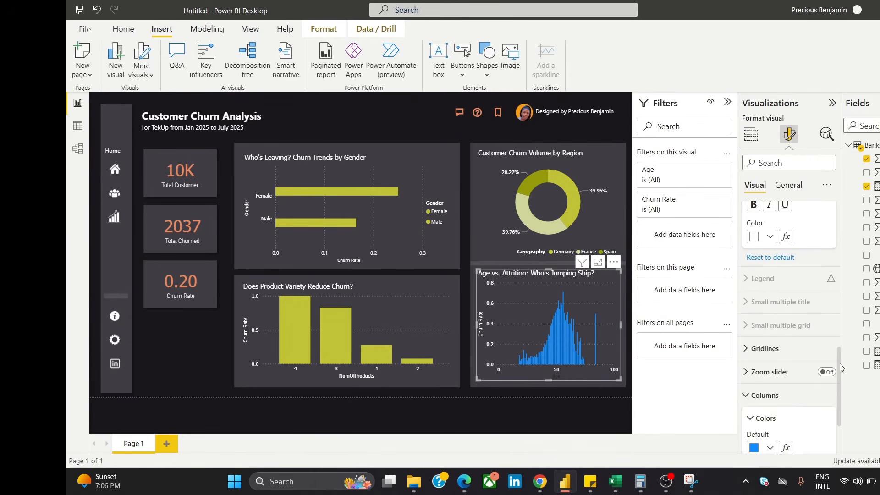
pyautogui.scroll(-3, 832, 367)
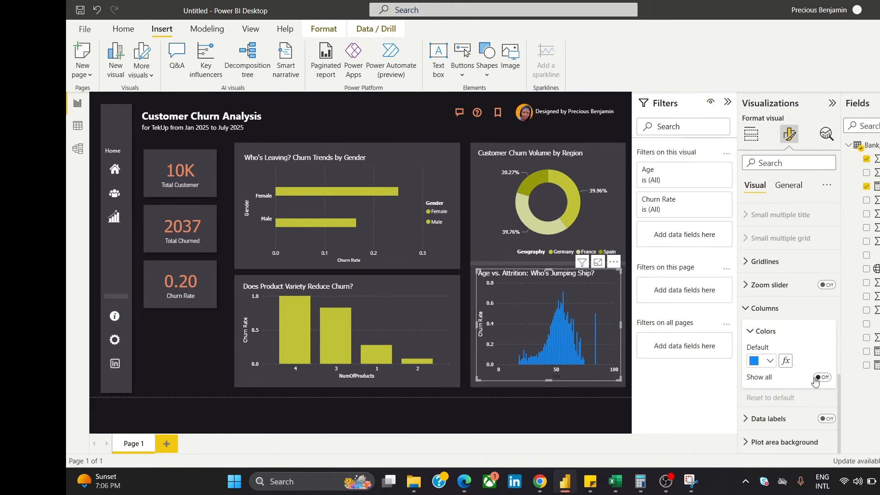
pyautogui.click(754, 362)
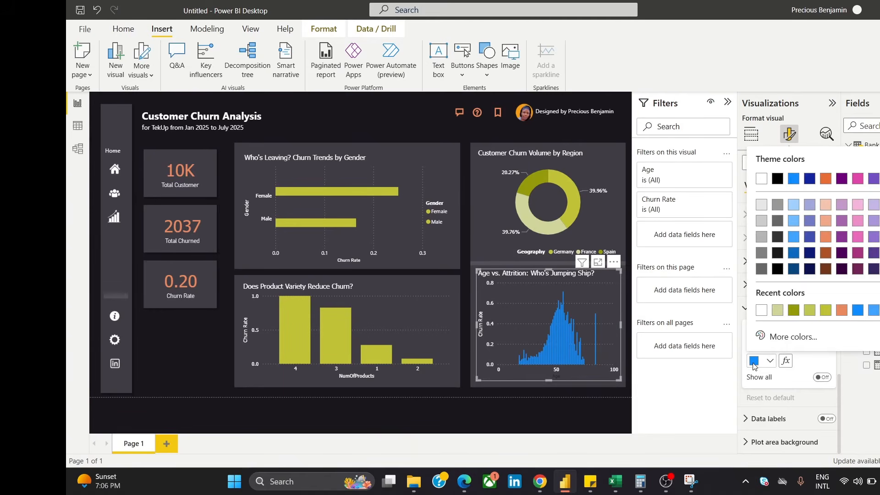
pyautogui.click(827, 312)
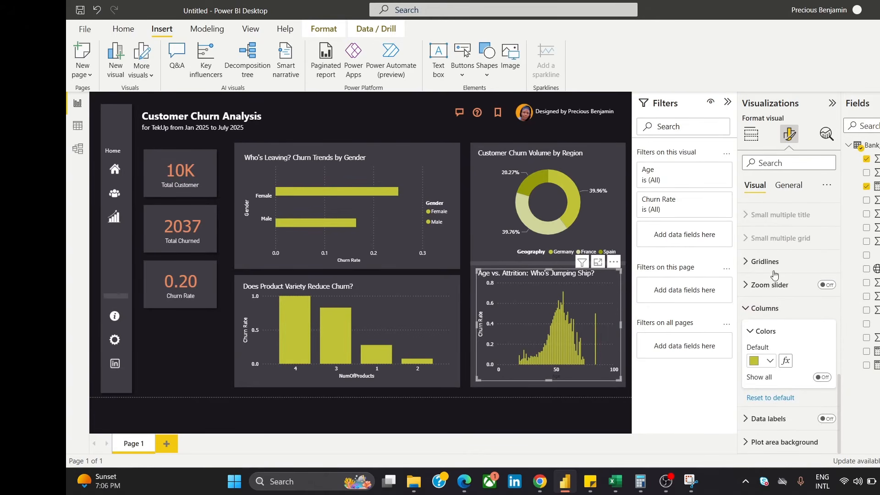
pyautogui.click(794, 186)
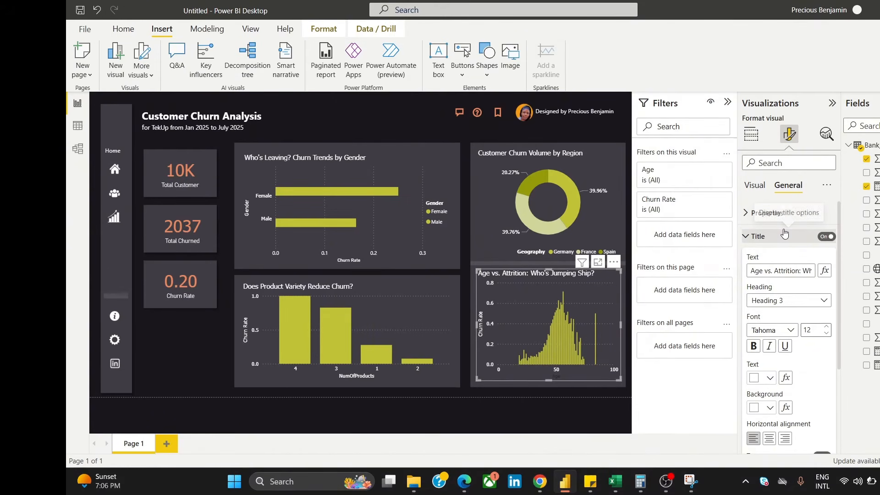
pyautogui.press('XF86MonBrightnessDown')
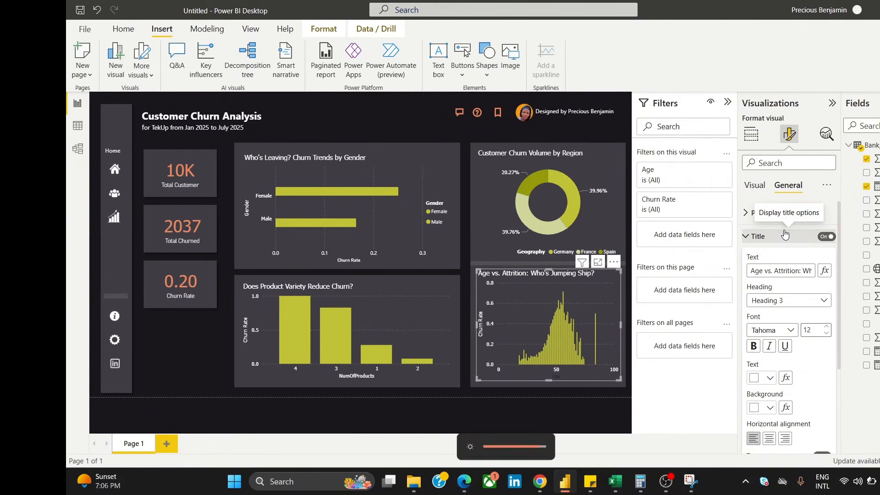
pyautogui.click(754, 236)
pyautogui.click(761, 214)
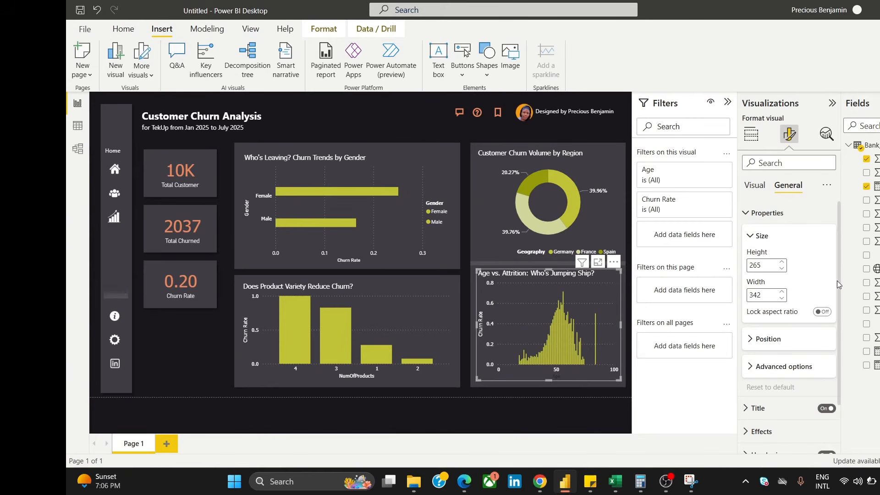
# Set the X-axis title of the age chart to the Tahoma font in white
pyautogui.click(756, 190)
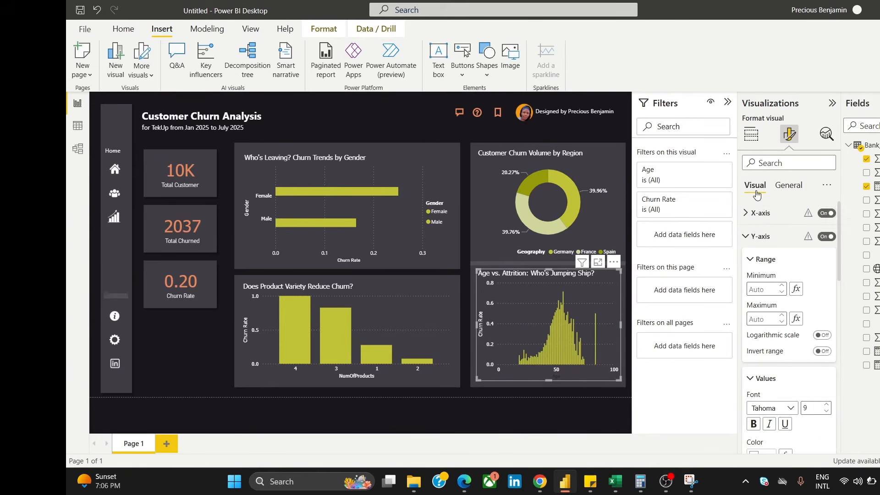
pyautogui.click(752, 217)
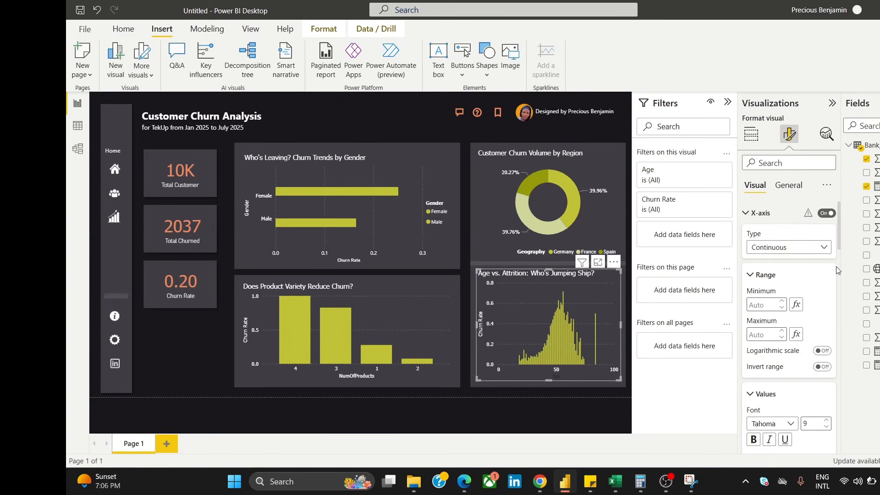
pyautogui.moveTo(838, 241); pyautogui.dragTo(840, 263)
pyautogui.scroll(-5, 780, 307)
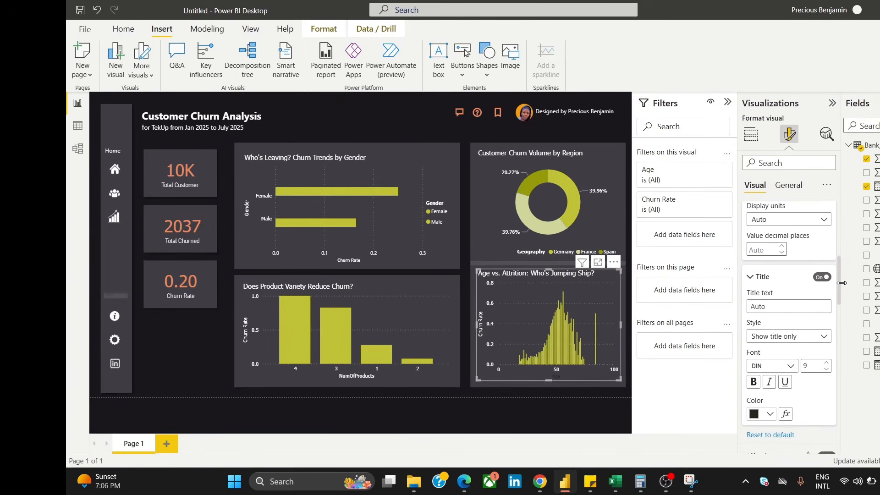
pyautogui.click(781, 306)
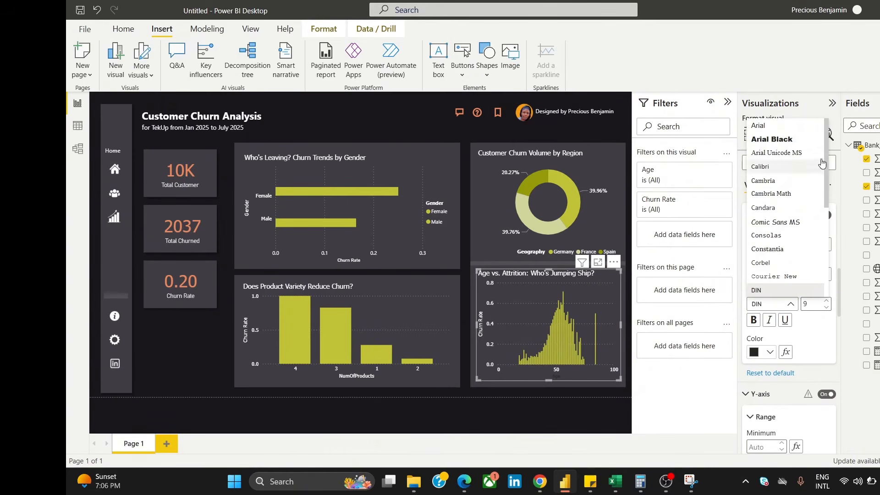
pyautogui.moveTo(830, 156); pyautogui.dragTo(826, 188)
pyautogui.scroll(-5, 807, 219)
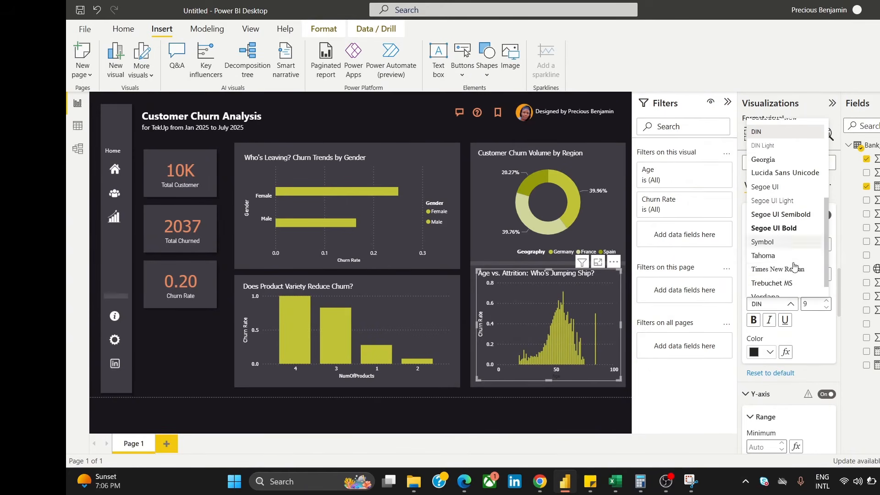
pyautogui.click(783, 262)
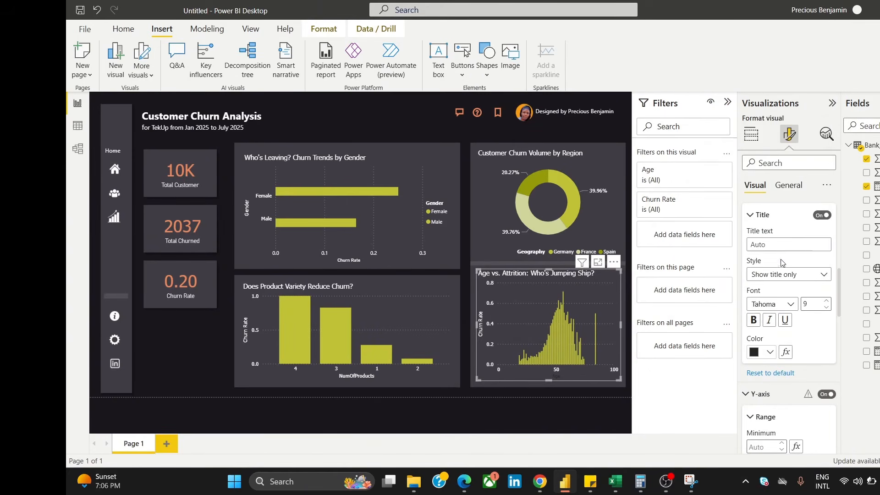
pyautogui.click(754, 353)
pyautogui.click(778, 302)
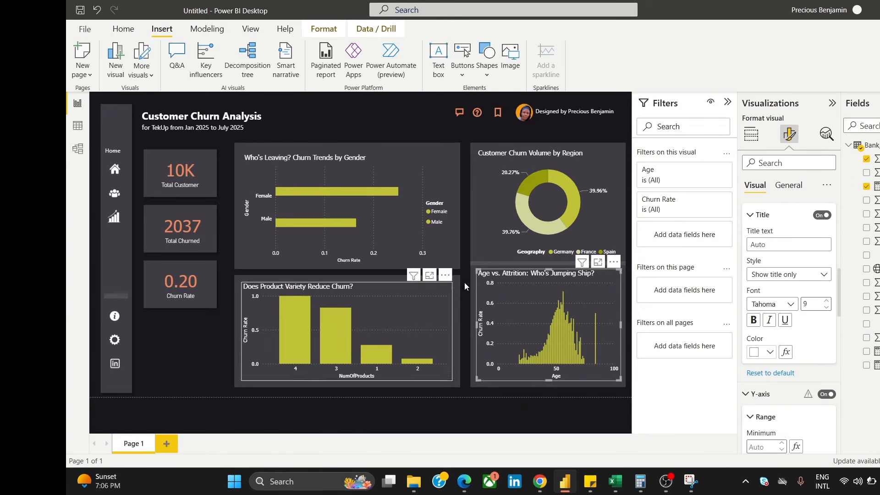
pyautogui.click(404, 121)
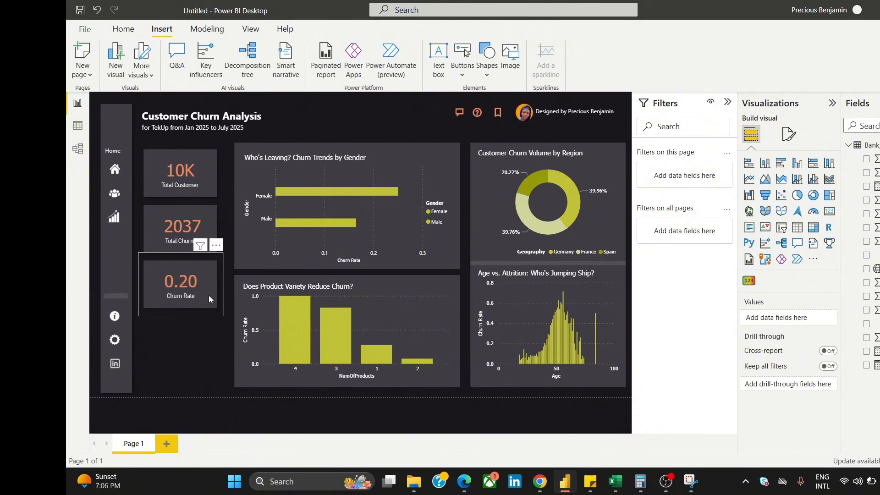
# Duplicate the background rectangle behind the Churn Rate card and place the copy directly below the original
pyautogui.moveTo(206, 288); pyautogui.dragTo(204, 305)
pyautogui.click(175, 266)
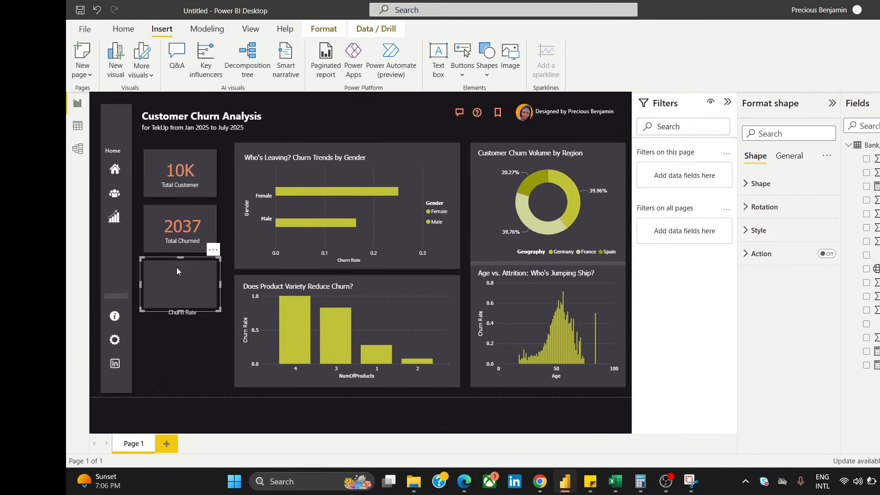
pyautogui.moveTo(177, 268); pyautogui.dragTo(181, 300)
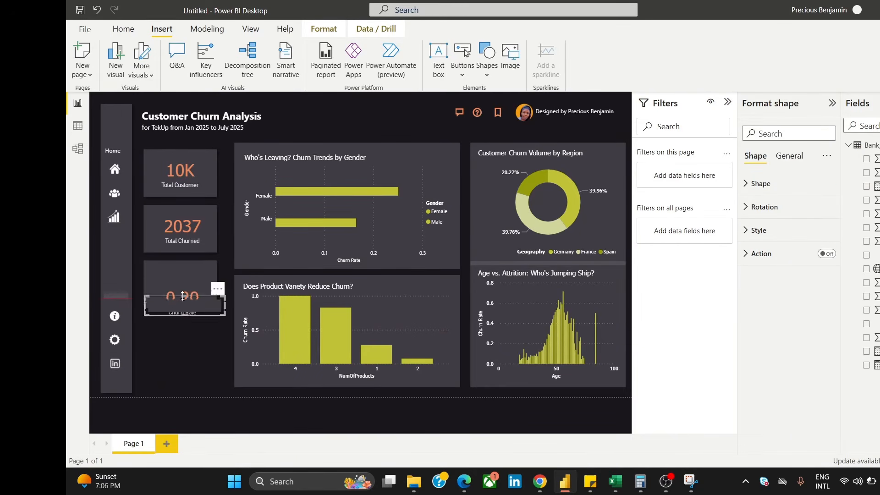
pyautogui.hotkey('ctrl', 'z')
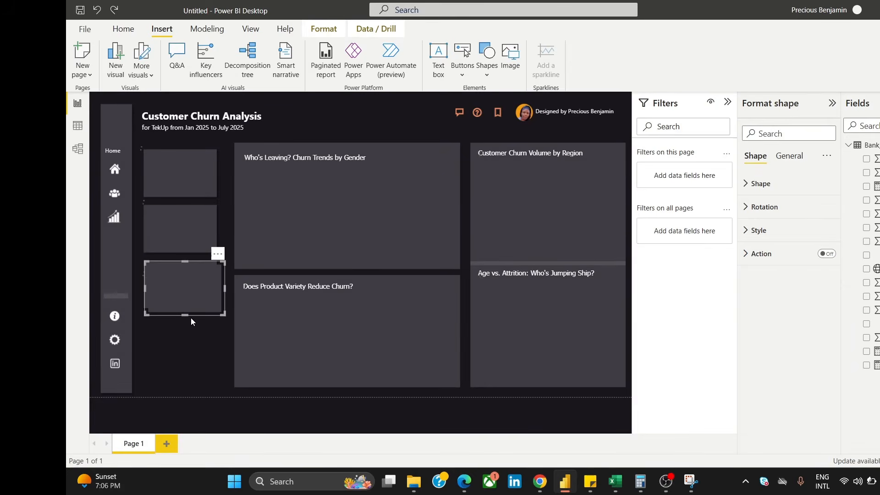
pyautogui.moveTo(188, 276); pyautogui.dragTo(186, 332)
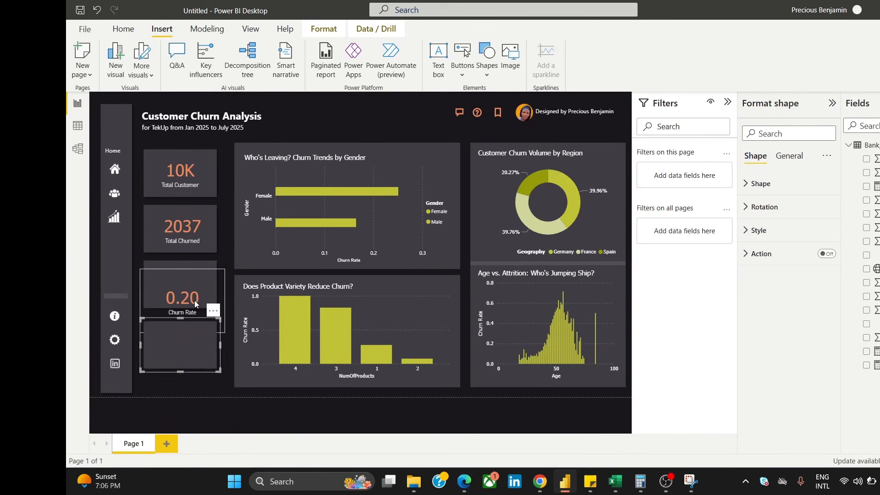
# Move the Churn Rate card back onto its original background rectangle
pyautogui.click(196, 296)
pyautogui.moveTo(188, 269); pyautogui.dragTo(186, 254)
pyautogui.click(210, 387)
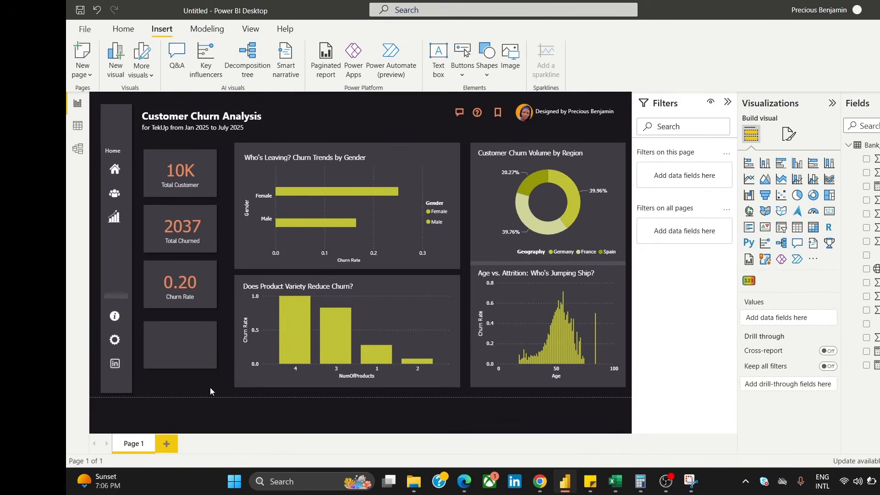
# Duplicate the Churn Rate card and place the copy on the empty background rectangle beneath it
pyautogui.click(178, 266)
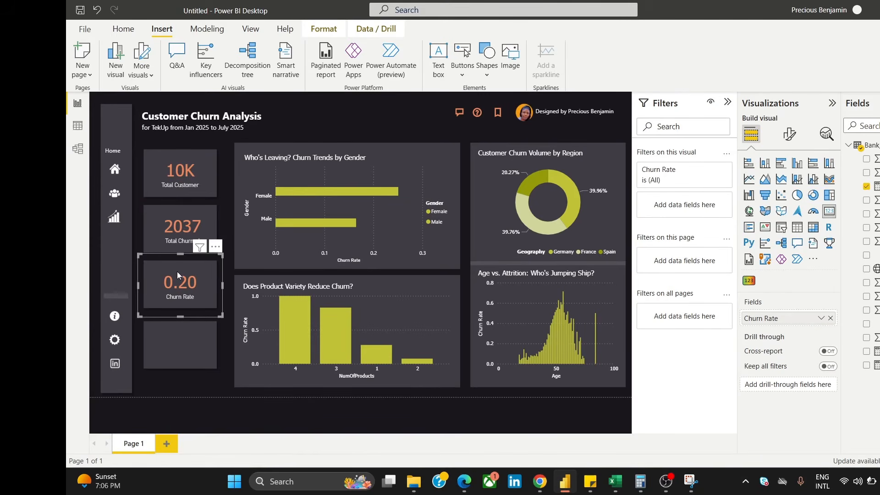
pyautogui.hotkey('ctrl', 'c')
pyautogui.hotkey('ctrl', 'v')
pyautogui.moveTo(180, 268); pyautogui.dragTo(177, 323)
pyautogui.click(202, 406)
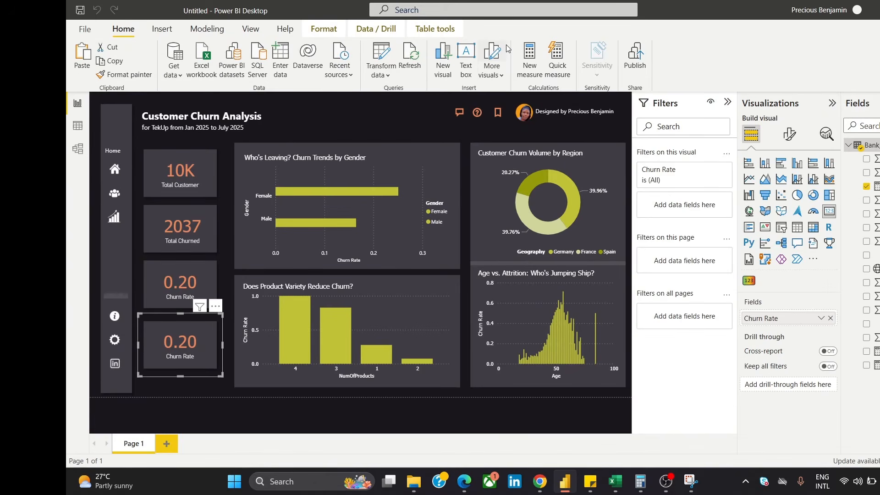
# Create a new measure named Average Age Churned in the Bank_Churn table
pyautogui.click(528, 56)
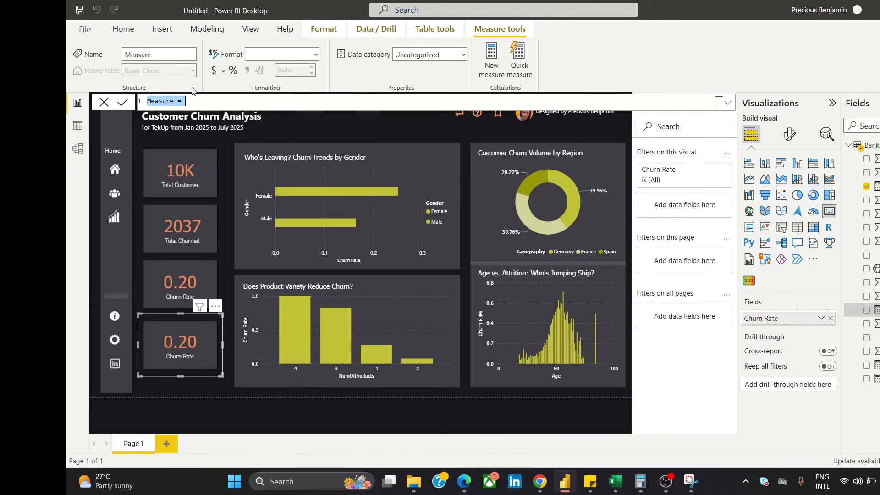
pyautogui.write('Averg')
pyautogui.press('BackSpace')
pyautogui.write('a')
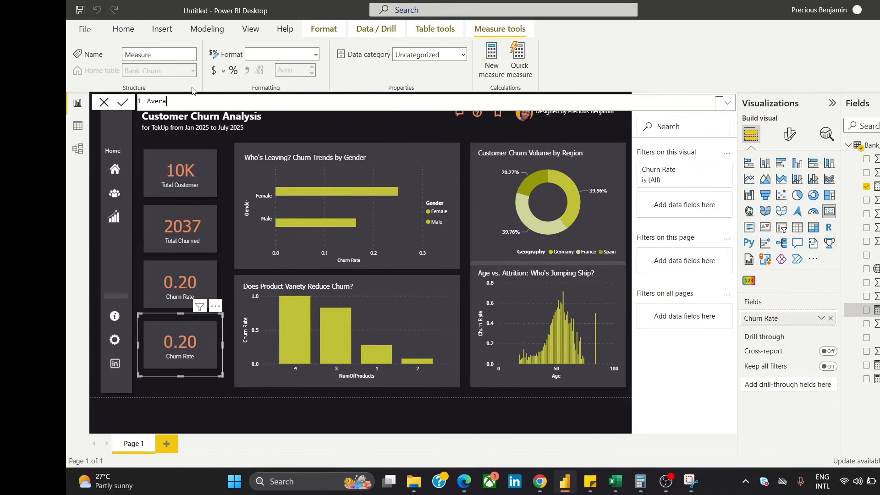
pyautogui.write('ge Churned')
pyautogui.press('BackSpace')
pyautogui.press('BackSpace')
pyautogui.press('BackSpace')
pyautogui.press('BackSpace')
pyautogui.press('BackSpace')
pyautogui.write('ge Chuned')
pyautogui.press('BackSpace')
pyautogui.press('BackSpace')
pyautogui.write('rned = cal')
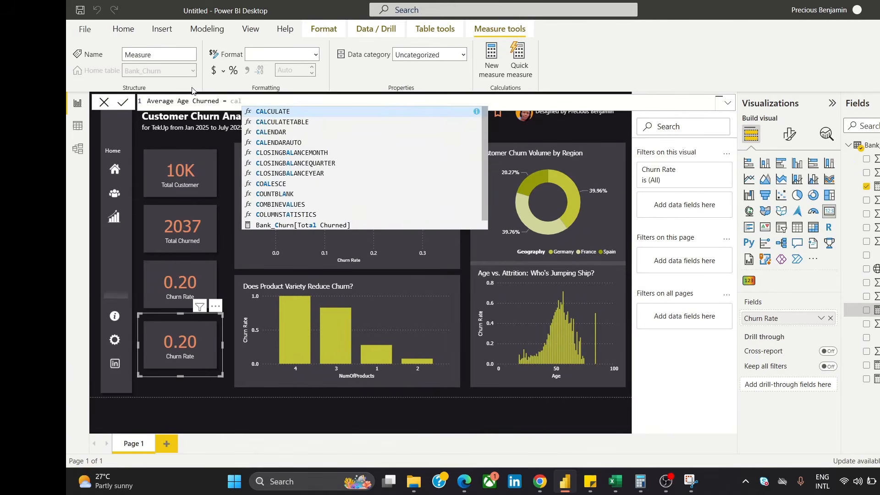
# Start the Average Age Churned formula with CALCULATE(AVERAGE(Bank_Churn[Exited]
pyautogui.click(267, 100)
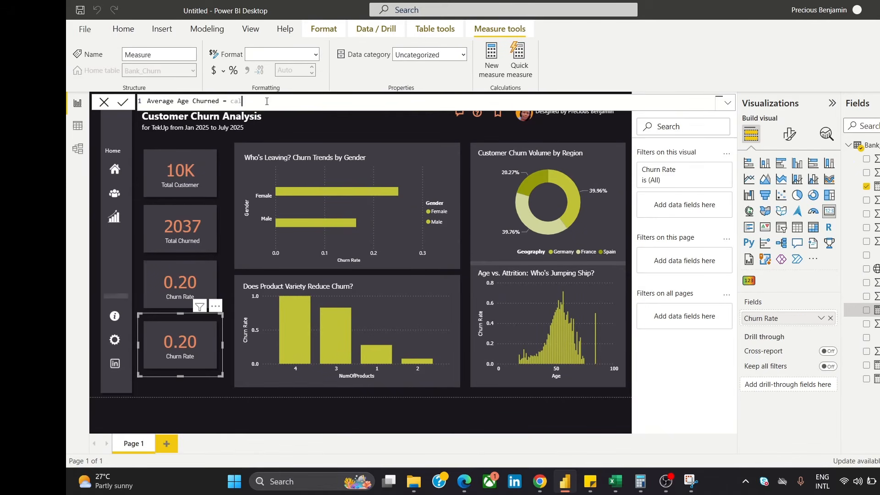
pyautogui.moveTo(267, 101); pyautogui.dragTo(235, 98)
pyautogui.press('BackSpace')
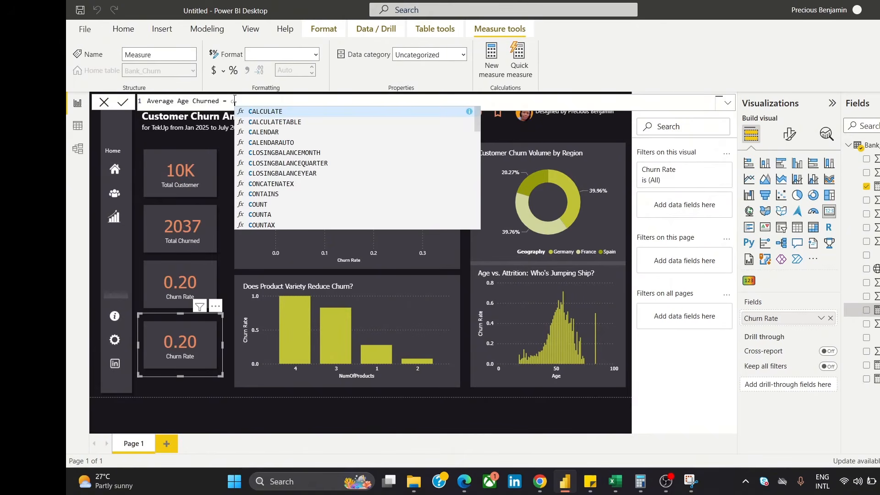
pyautogui.click(268, 112)
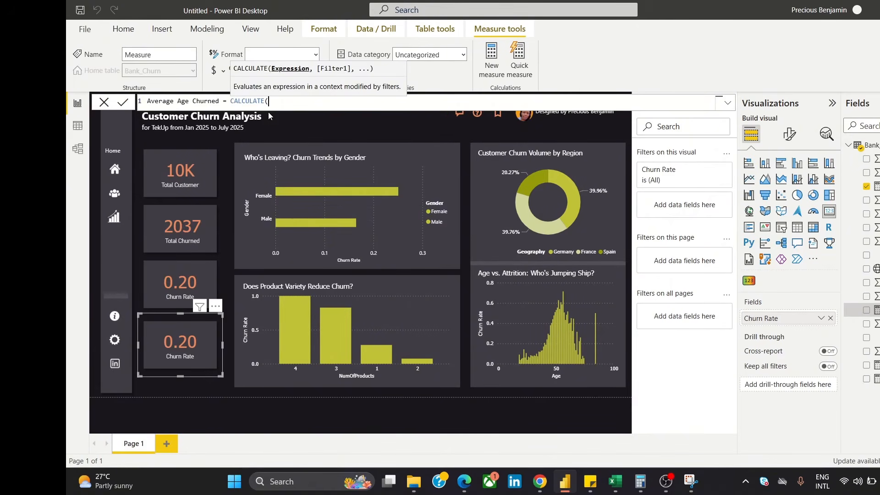
pyautogui.write('av')
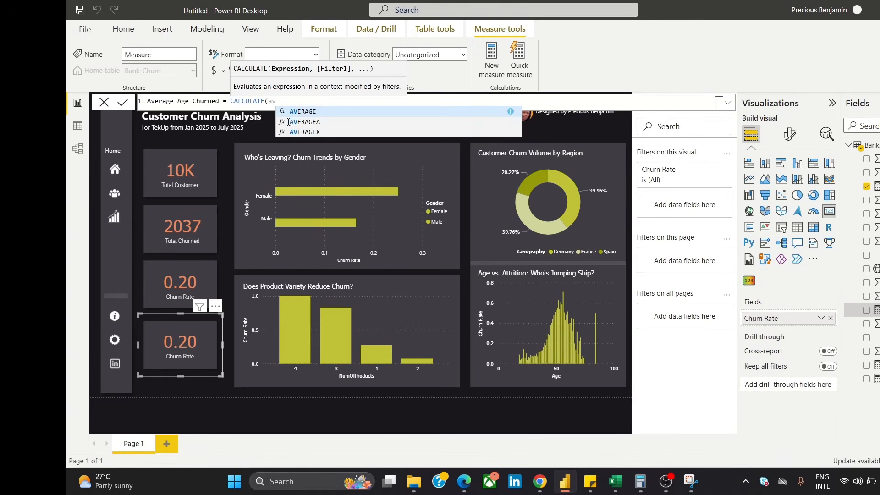
pyautogui.click(315, 112)
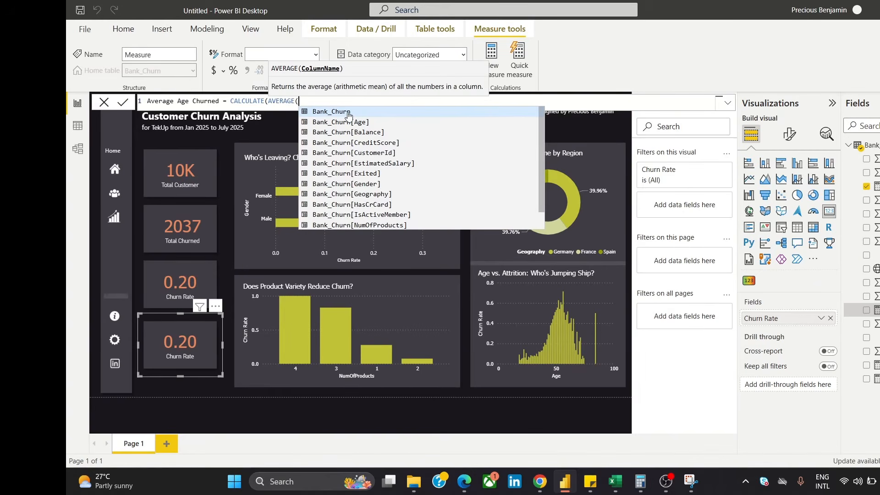
pyautogui.click(361, 173)
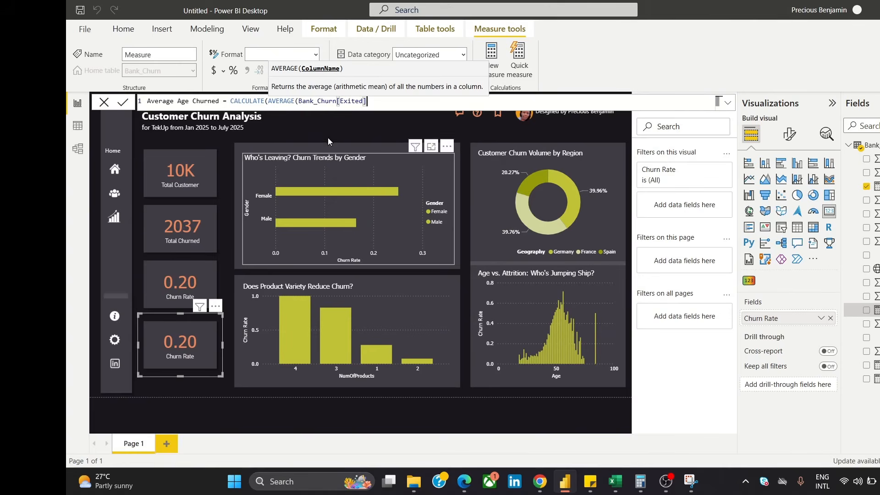
# Make AVERAGE(Bank_Churn[Age]) the first CALCULATE argument and turn Bank_Churn[Exited] into the second argument
pyautogui.click(297, 100)
pyautogui.press('Left')
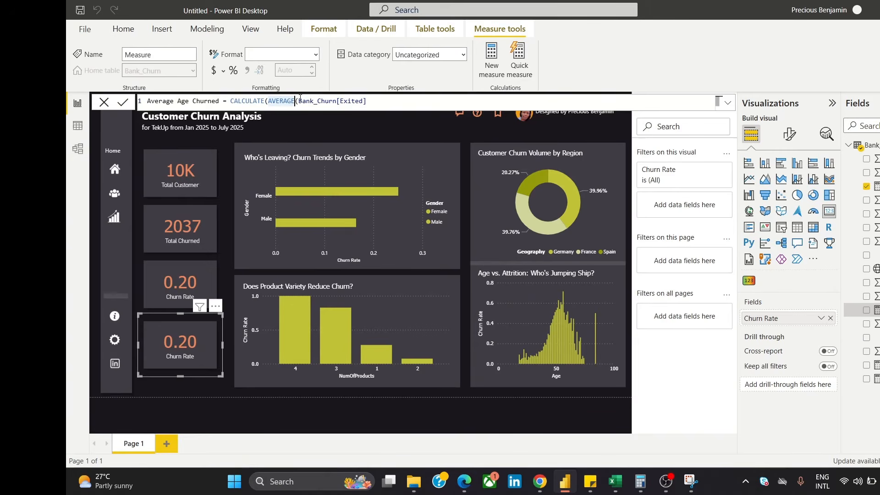
pyautogui.click(265, 101)
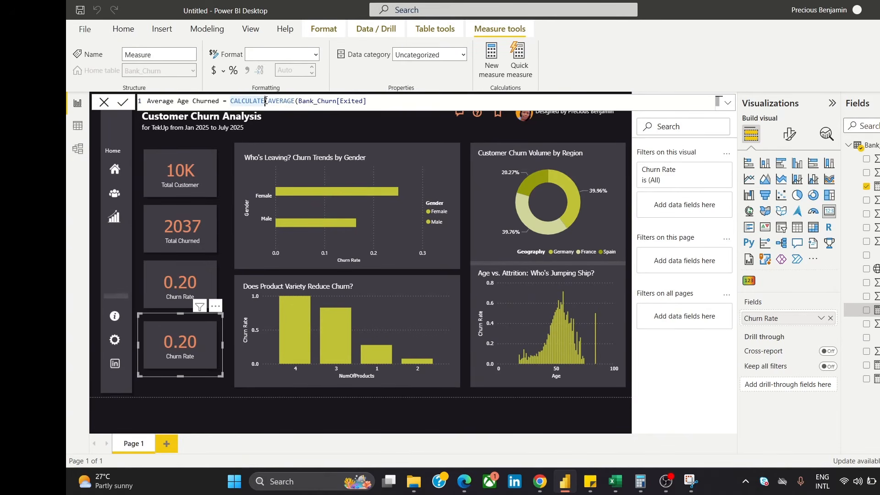
pyautogui.write('(')
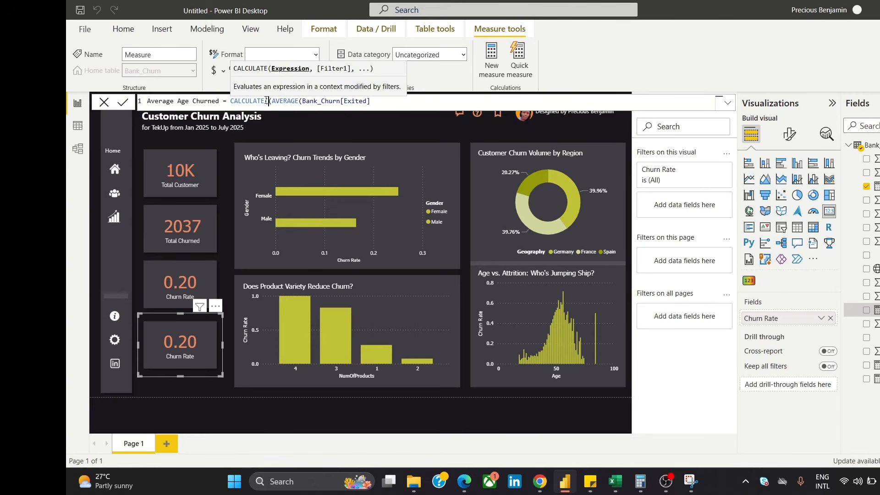
pyautogui.write('AV')
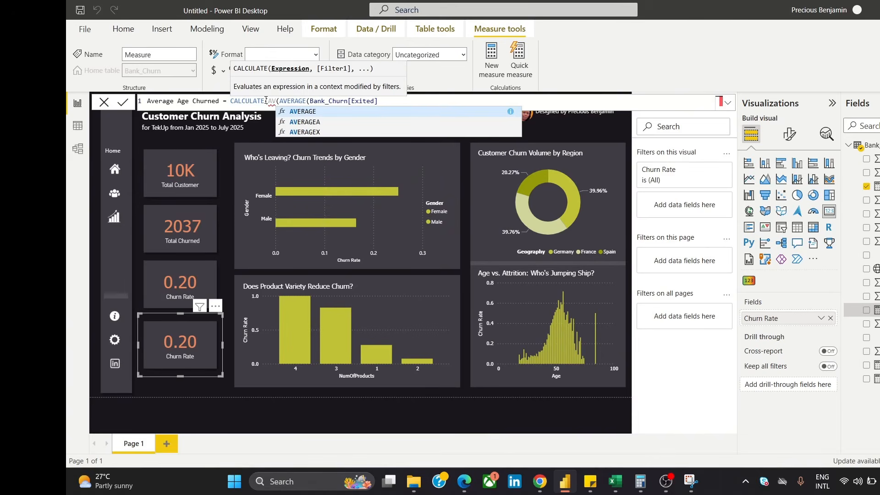
pyautogui.write('ERAGE(')
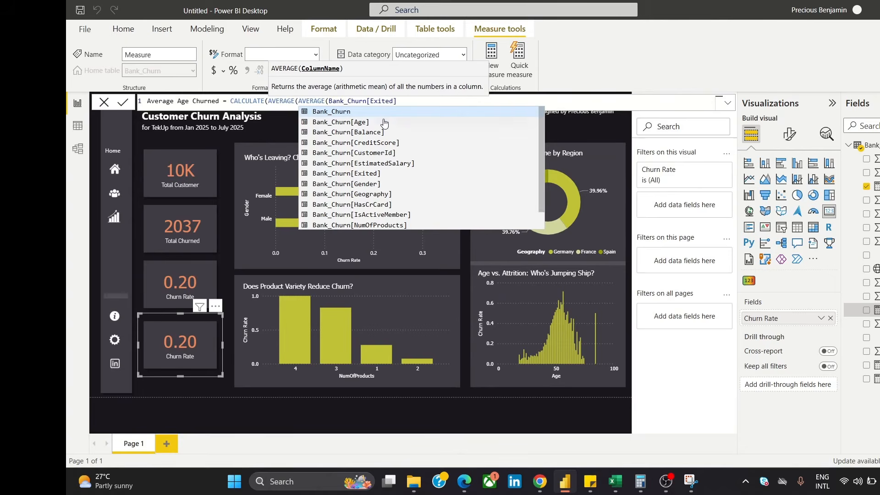
pyautogui.click(384, 123)
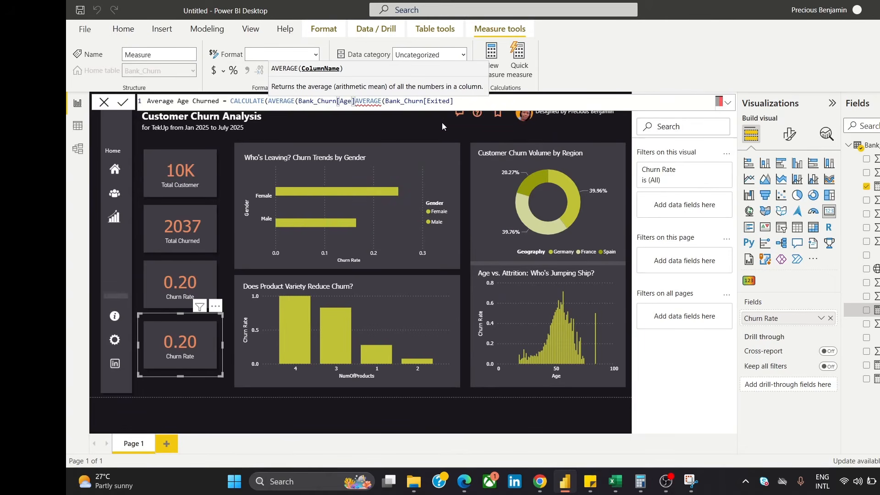
pyautogui.click(379, 101)
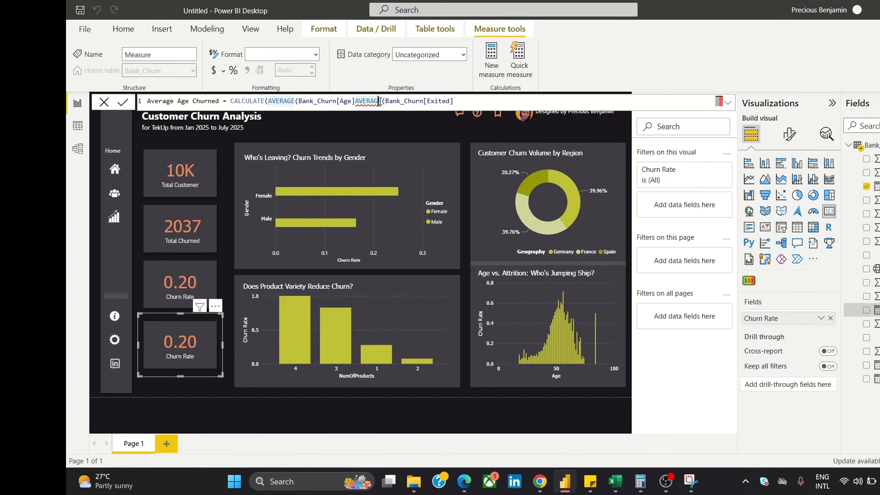
pyautogui.press('BackSpace')
pyautogui.press('BackSpace')
pyautogui.press('BackSpace')
pyautogui.press('BackSpace')
pyautogui.press('BackSpace')
pyautogui.press('BackSpace')
pyautogui.press('BackSpace')
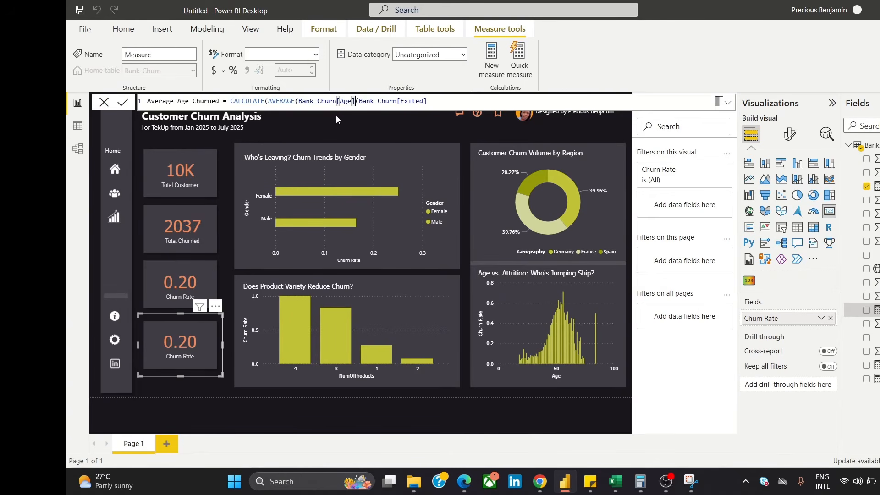
pyautogui.write(')')
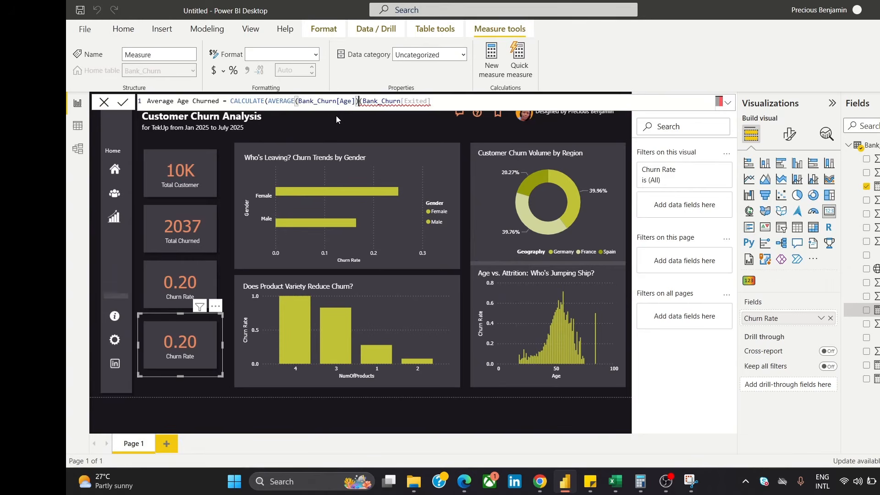
pyautogui.write(',')
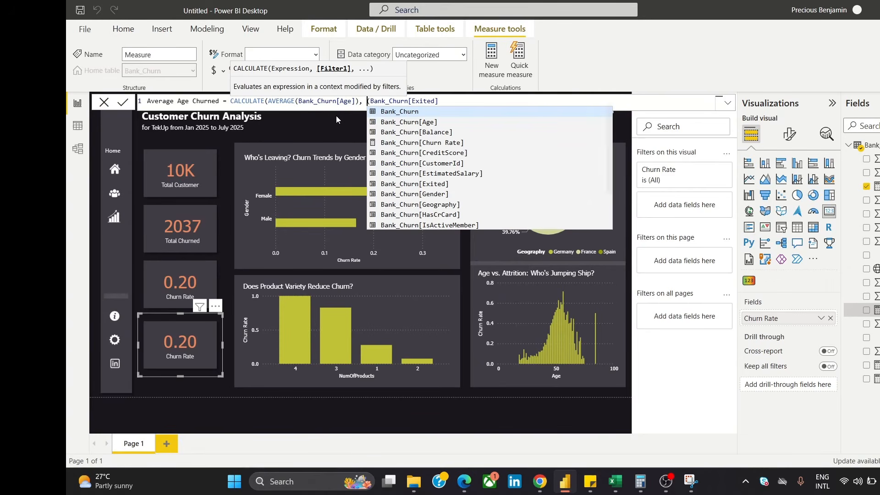
# Complete the filter argument as (Bank_Churn[Exited] = 1), close the formula and commit the measure
pyautogui.click(444, 100)
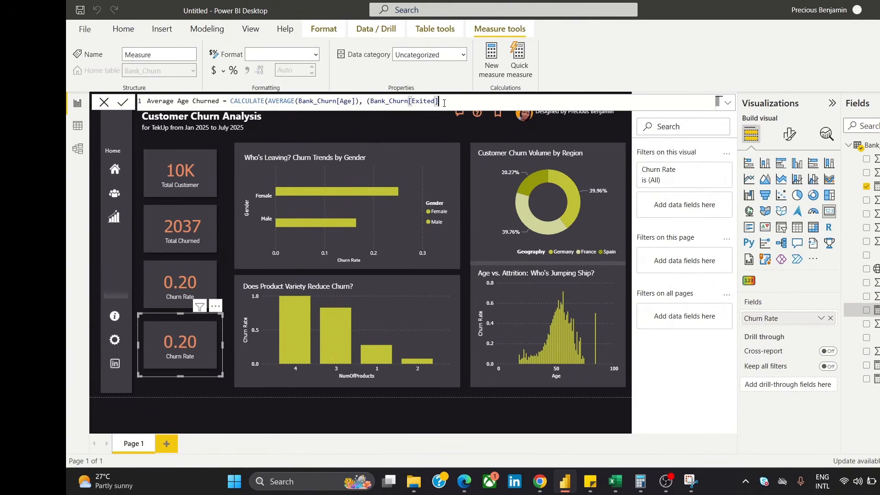
pyautogui.write('= 1')
pyautogui.write(')')
pyautogui.click(123, 102)
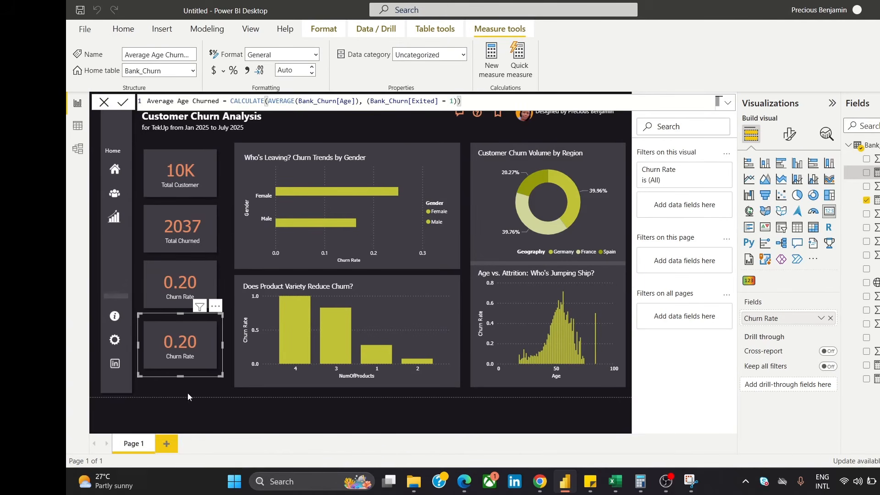
# Replace the Churn Rate field on the duplicated bottom card with the Average Age Churned measure and deselect the card
pyautogui.click(830, 318)
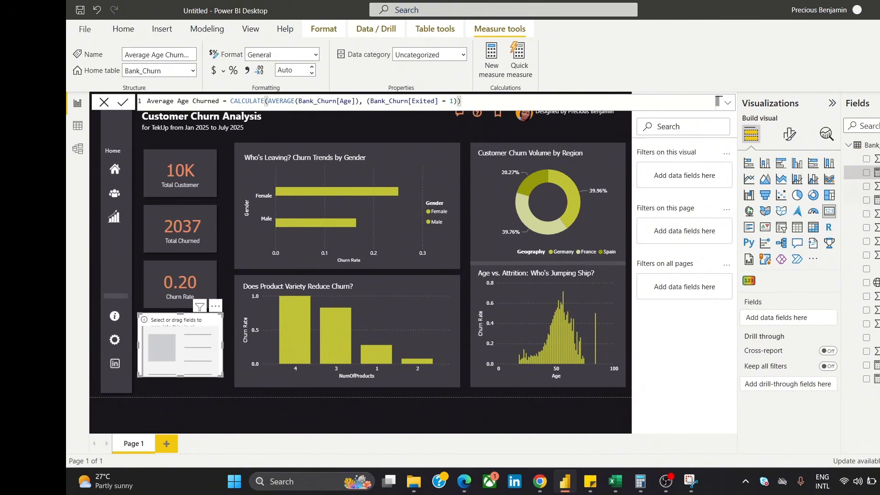
pyautogui.moveTo(871, 172); pyautogui.dragTo(798, 317)
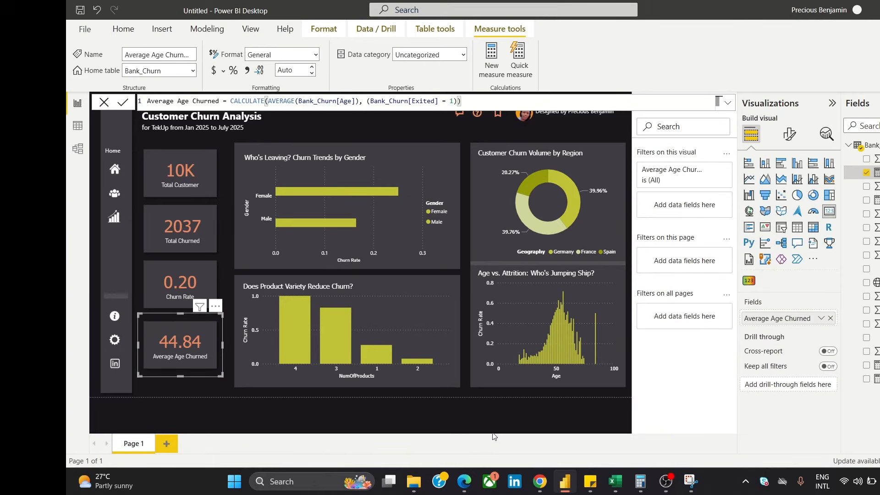
pyautogui.click(390, 134)
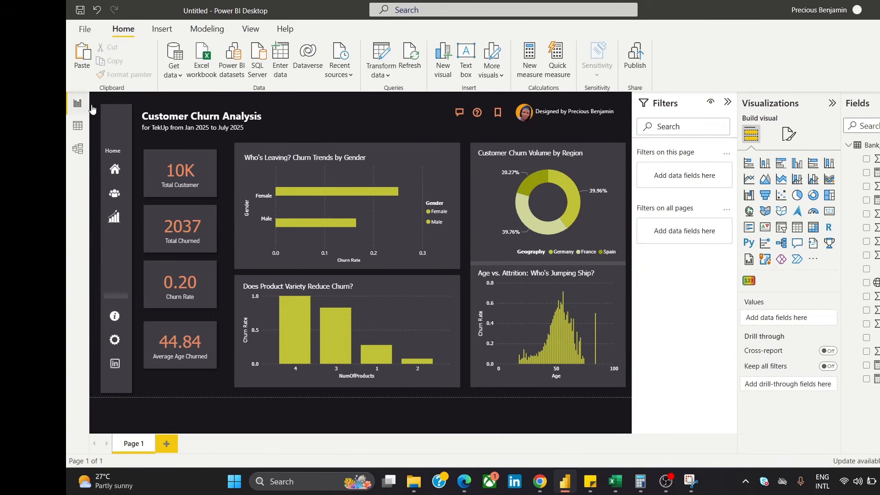
# Move the Home label slightly so it is centred above the house icon in the sidebar
pyautogui.rightClick(124, 141)
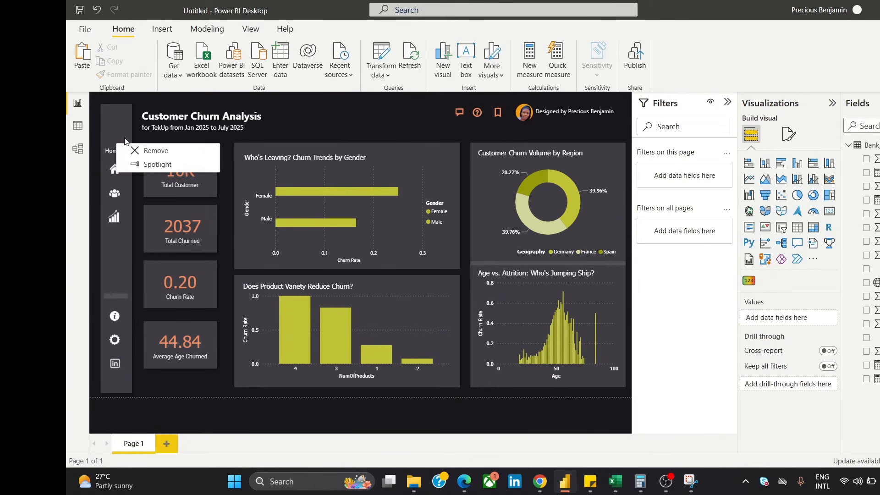
pyautogui.click(107, 154)
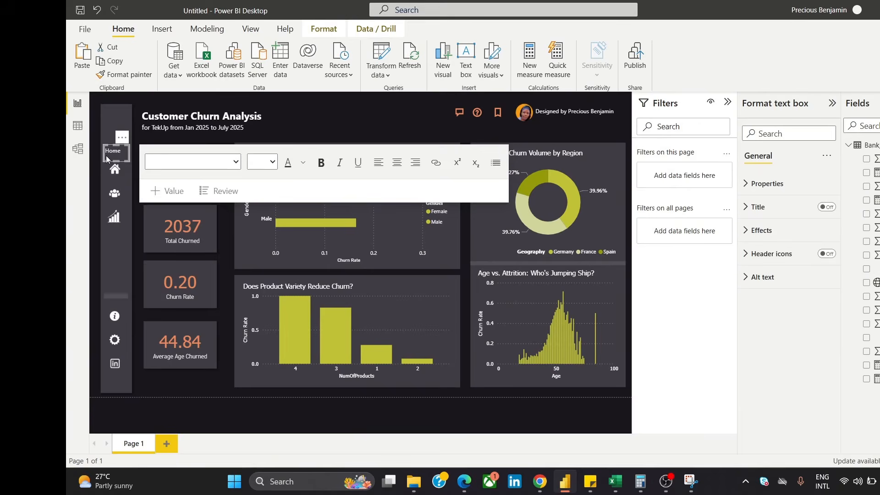
pyautogui.rightClick(124, 140)
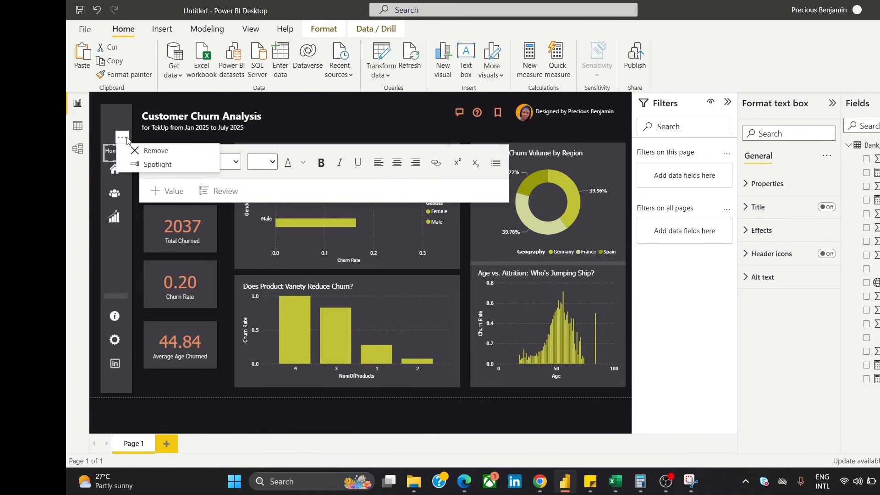
pyautogui.click(132, 139)
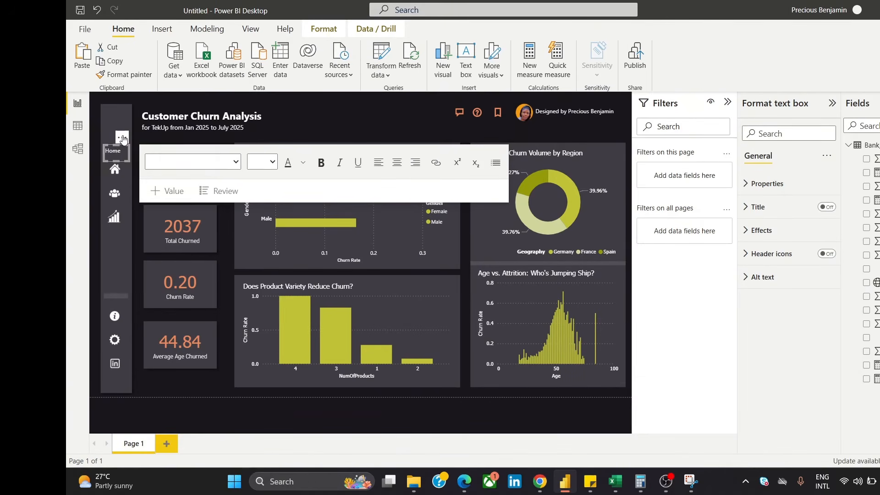
pyautogui.click(128, 140)
pyautogui.moveTo(127, 138); pyautogui.dragTo(125, 137)
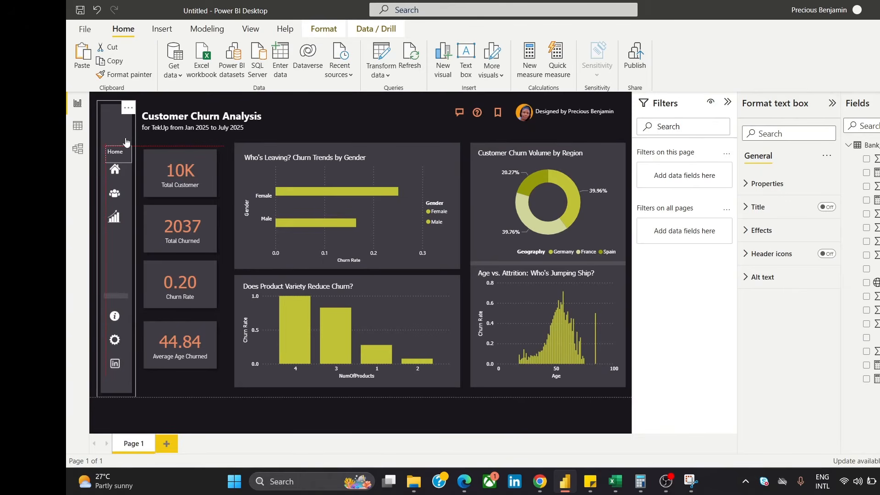
pyautogui.click(362, 131)
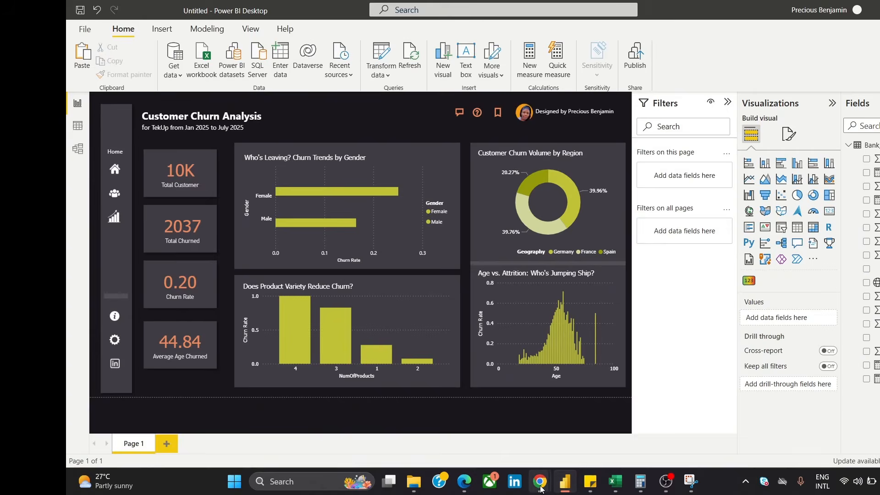
# Switch to Canva in Chrome and open the thumbnail design from the recent designs on the home page
pyautogui.moveTo(541, 487)
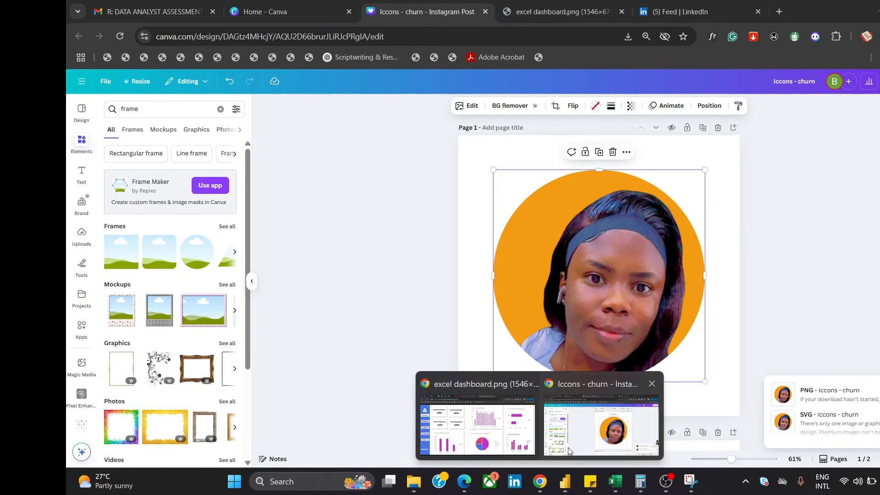
pyautogui.click(568, 451)
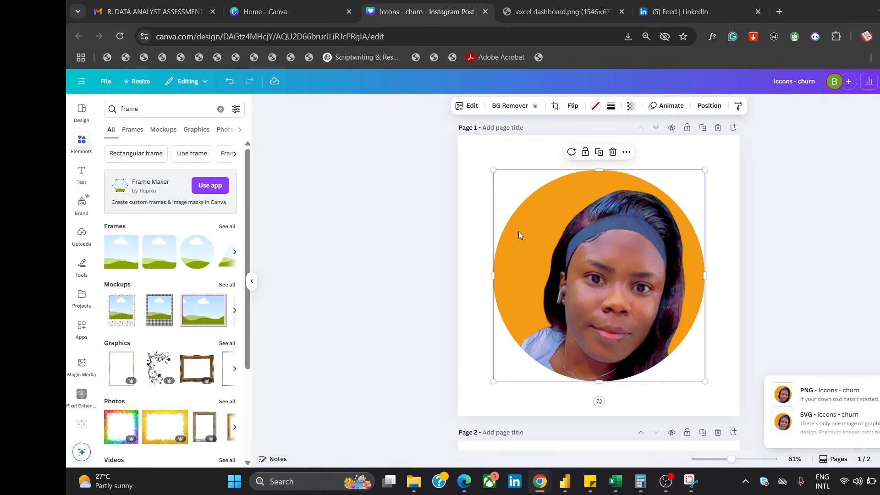
pyautogui.click(293, 10)
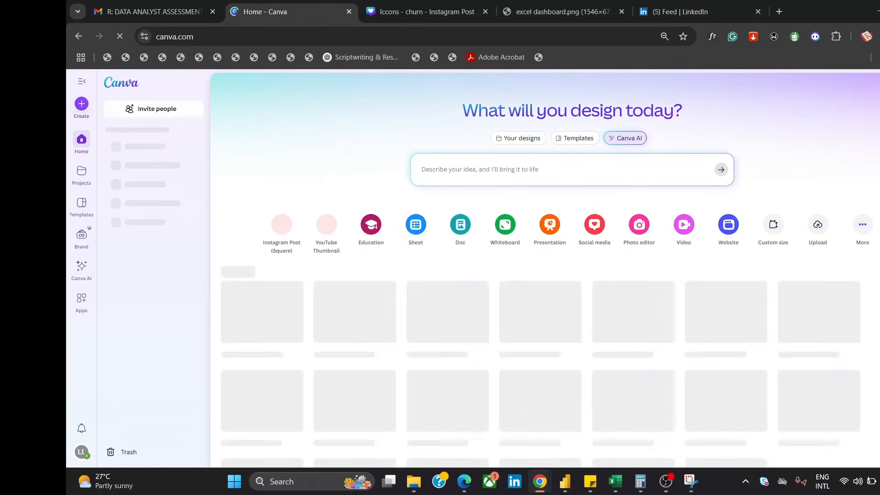
pyautogui.scroll(-5, 546, 271)
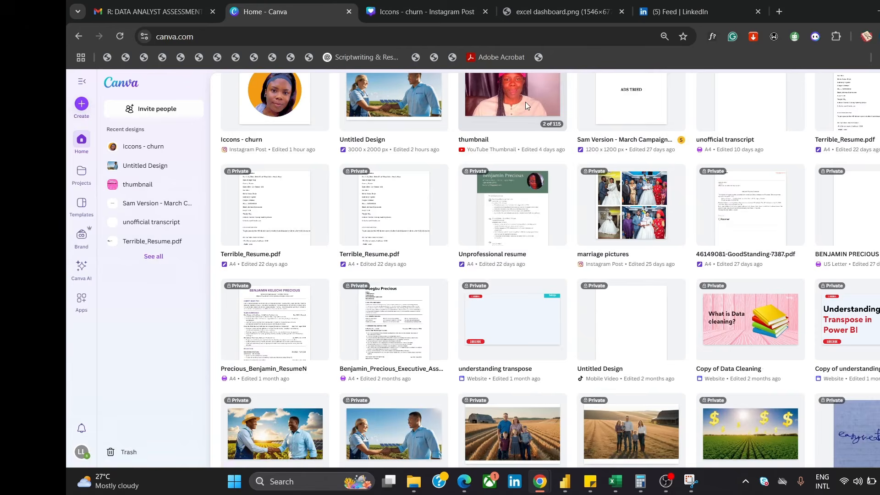
pyautogui.click(525, 102)
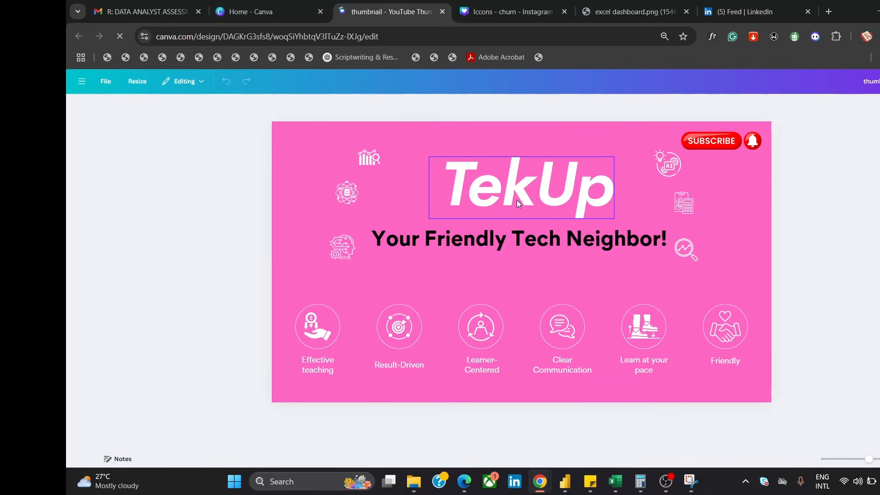
# Select the TekUp logo on page 69 of the thumbnail design and return to the Iccons - churn design
pyautogui.click(507, 8)
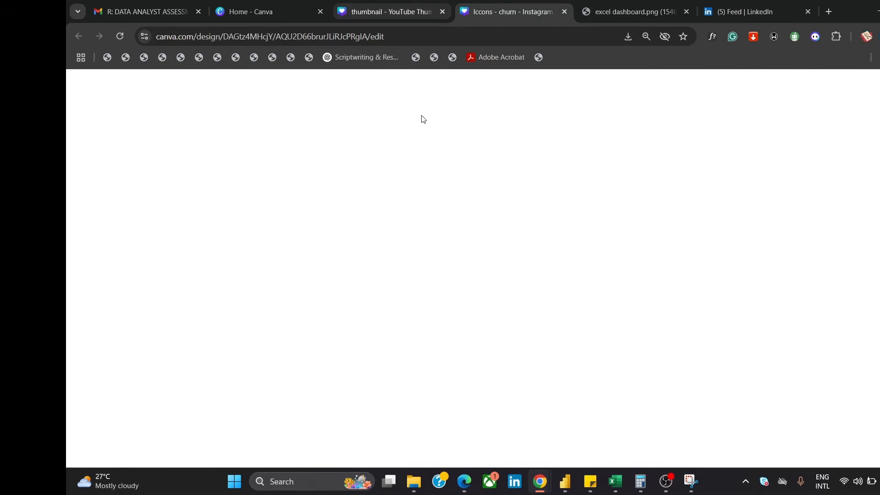
pyautogui.click(395, 13)
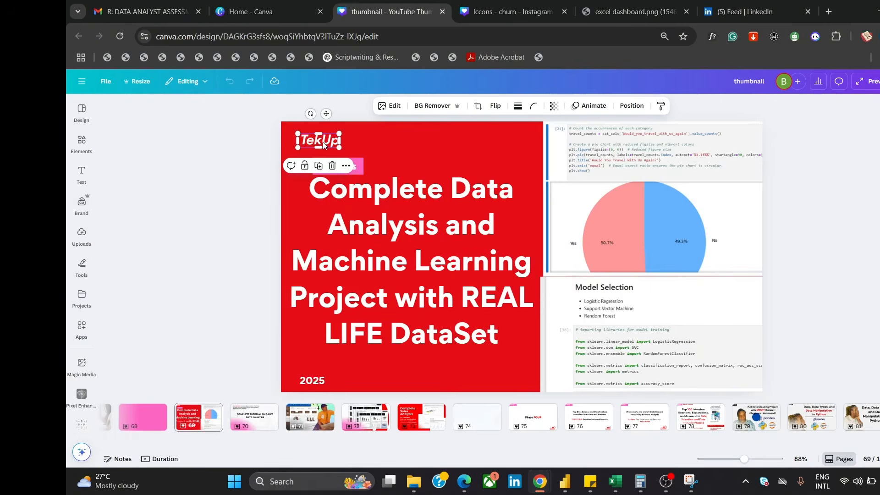
pyautogui.click(498, 14)
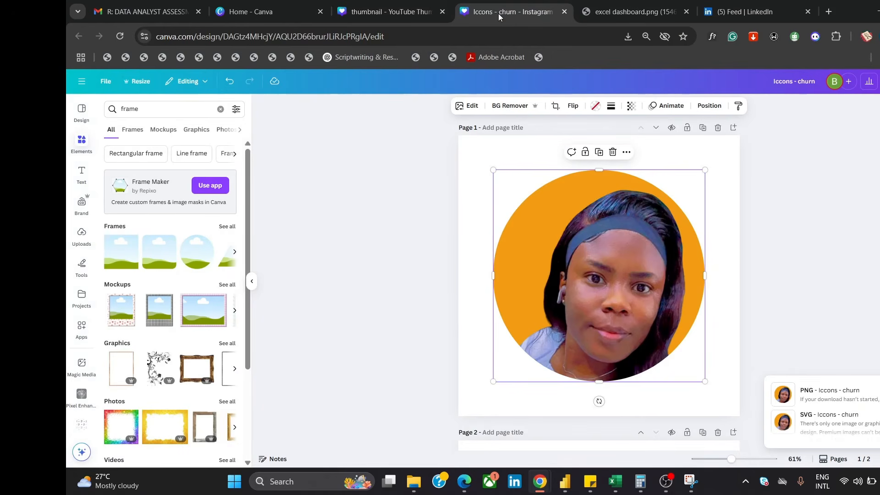
# Delete the photo and its circle frame from page 1 and paste in the TekUp logo, enlarged and centred on the page
pyautogui.press('Delete')
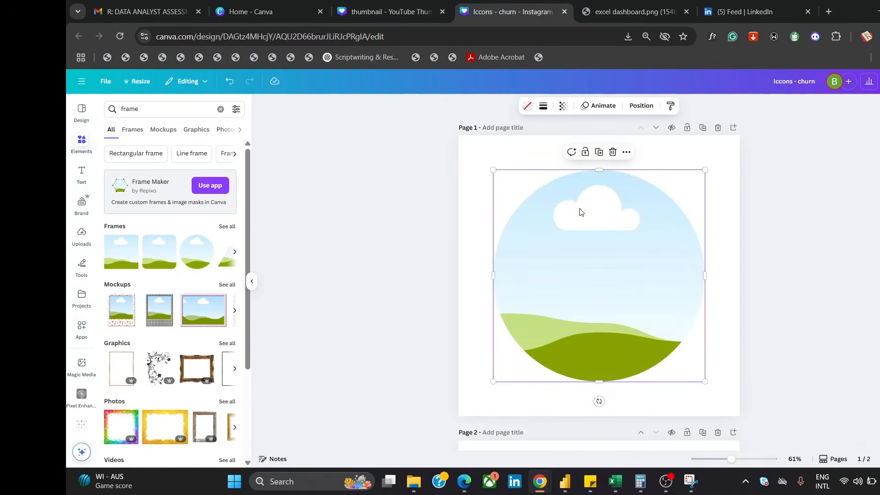
pyautogui.press('Delete')
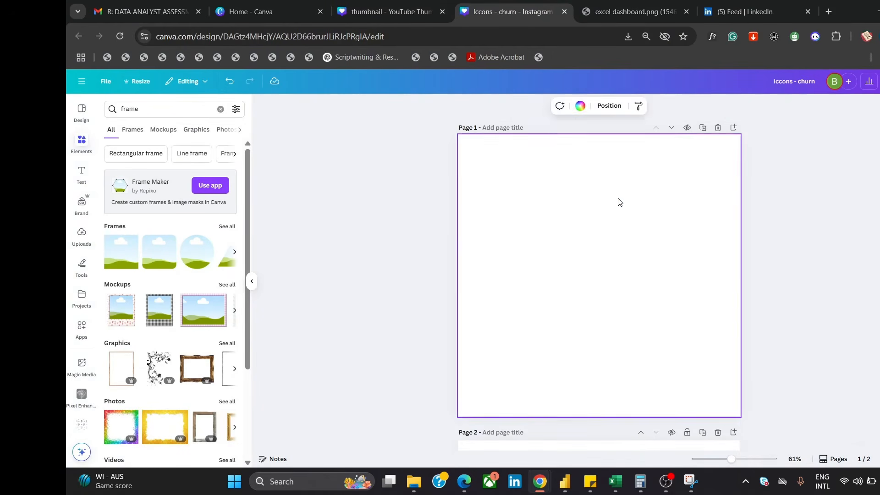
pyautogui.hotkey('ctrl', 'v')
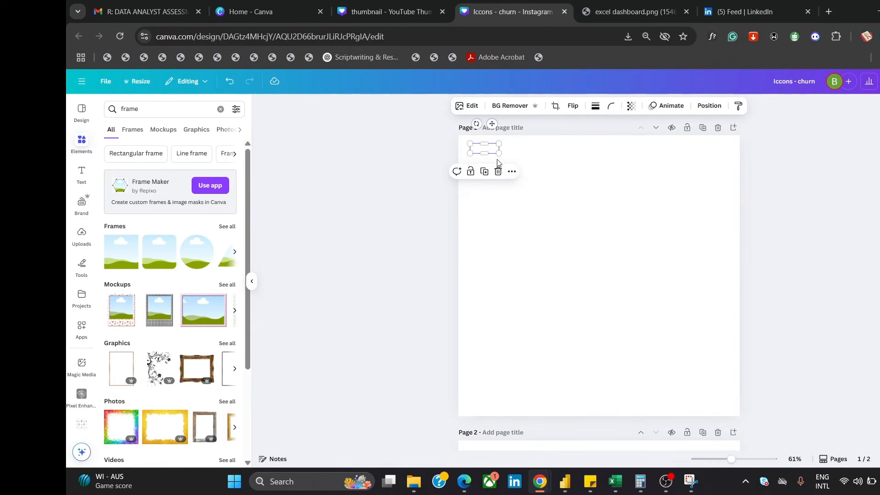
pyautogui.moveTo(500, 153); pyautogui.dragTo(662, 286)
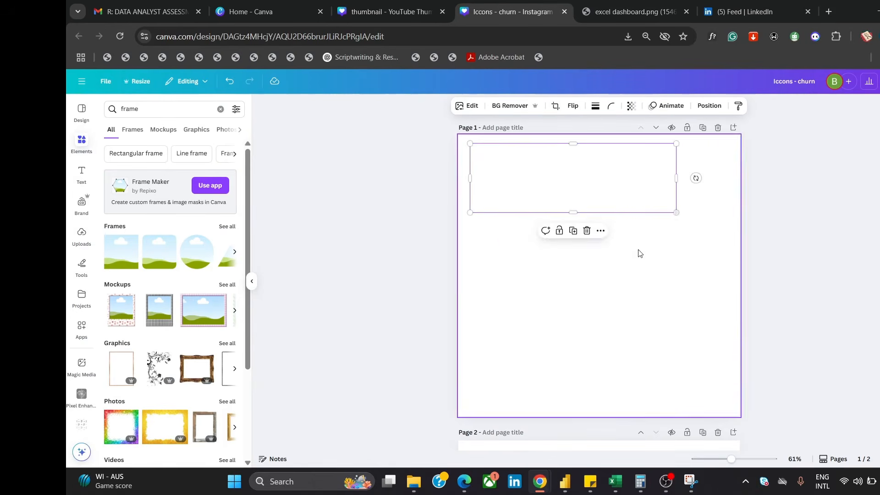
pyautogui.moveTo(610, 186); pyautogui.dragTo(634, 278)
# Download page 1 of the Iccons - churn design as a PNG with a transparent background
pyautogui.click(877, 81)
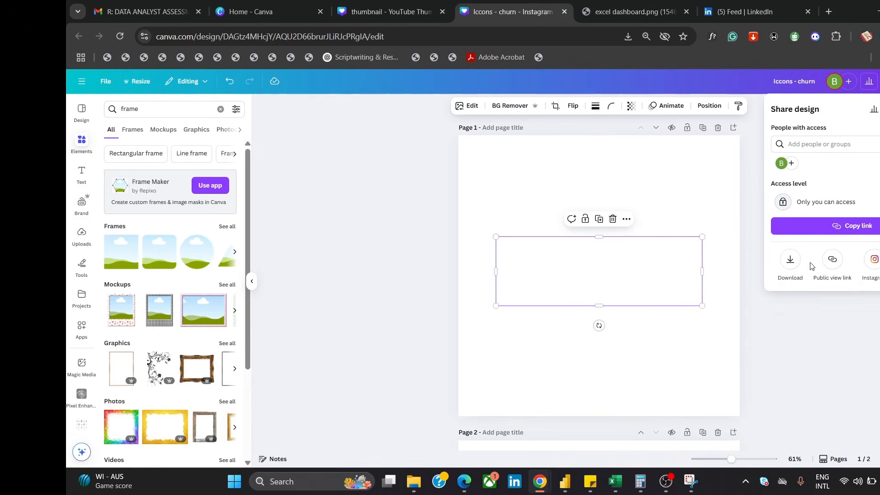
pyautogui.click(787, 257)
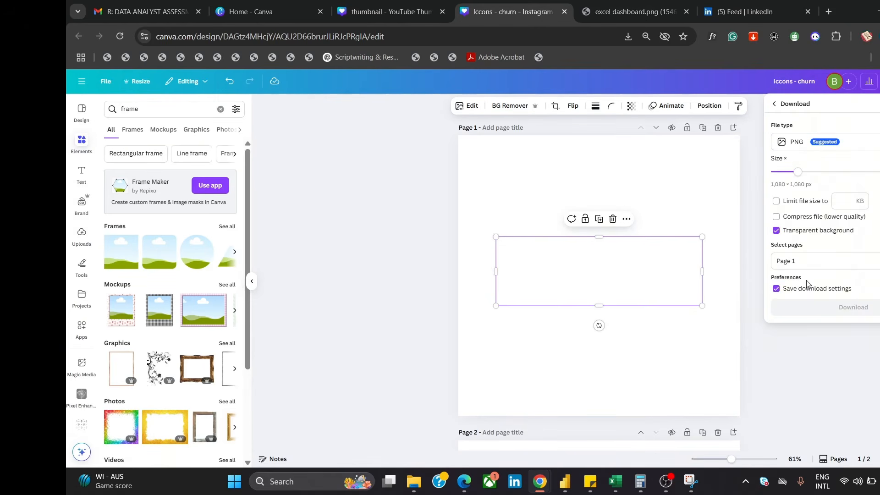
pyautogui.click(846, 318)
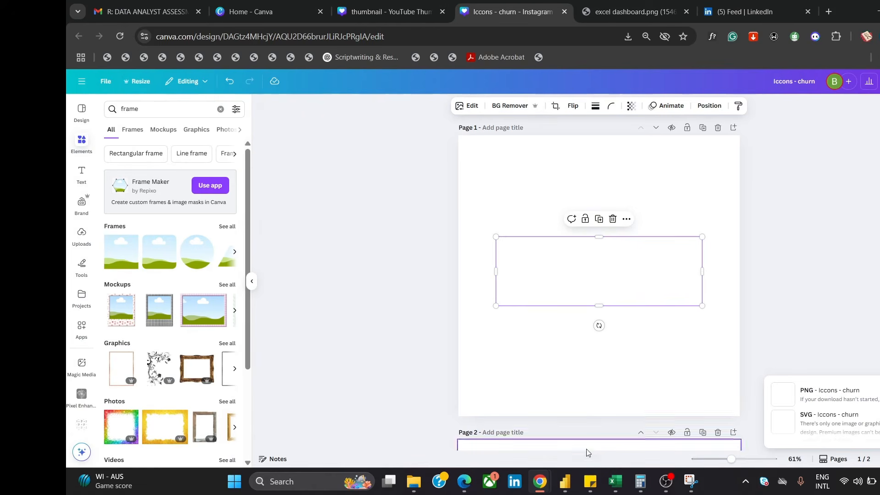
# Switch to Power BI, copy the hex code of the Churn Rate card's callout value colour, and return to the Iccons - churn design in Canva
pyautogui.click(568, 483)
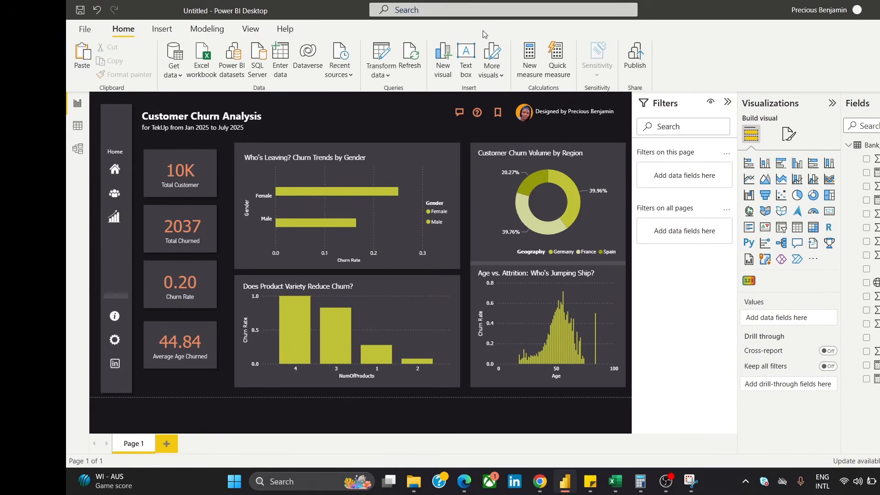
pyautogui.click(162, 29)
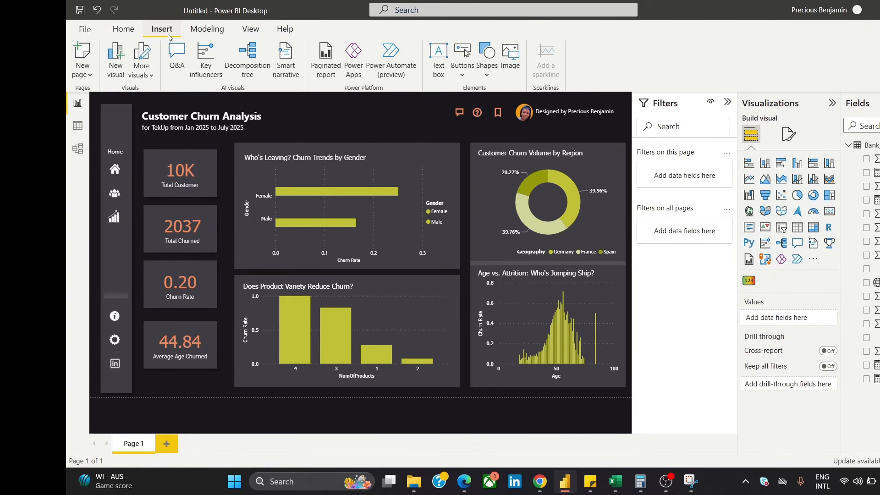
pyautogui.click(191, 174)
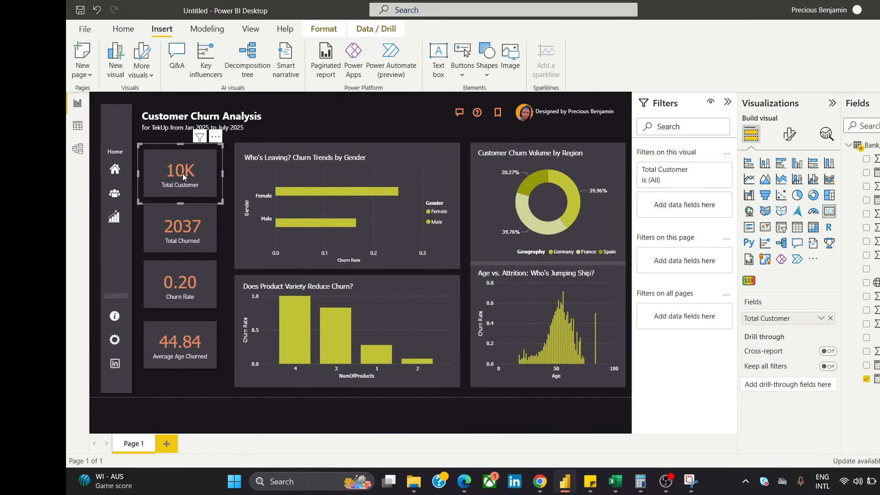
pyautogui.click(179, 285)
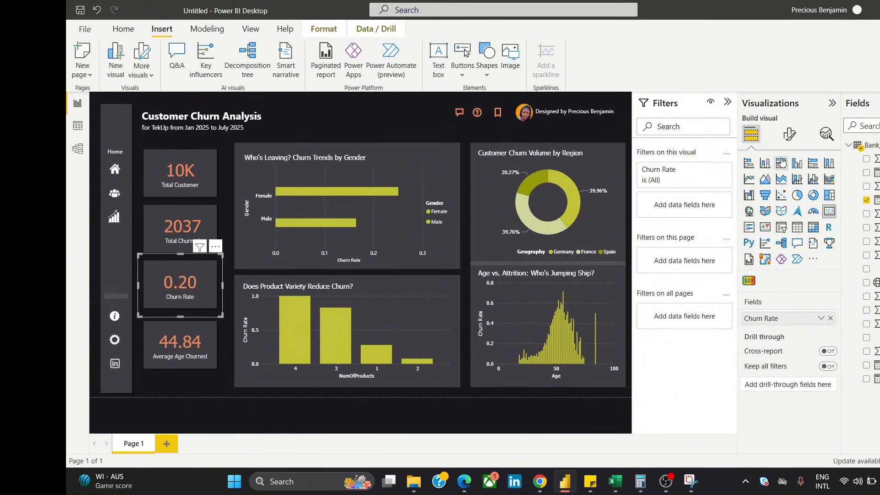
pyautogui.click(790, 134)
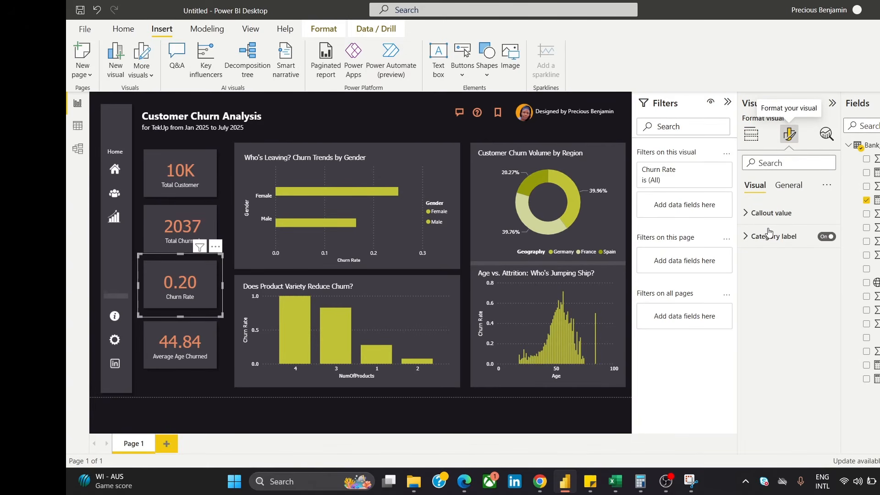
pyautogui.click(771, 214)
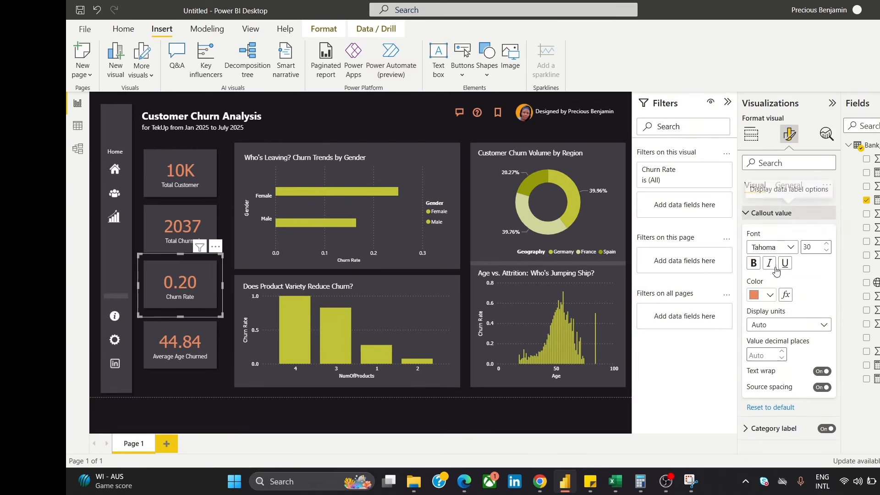
pyautogui.click(755, 298)
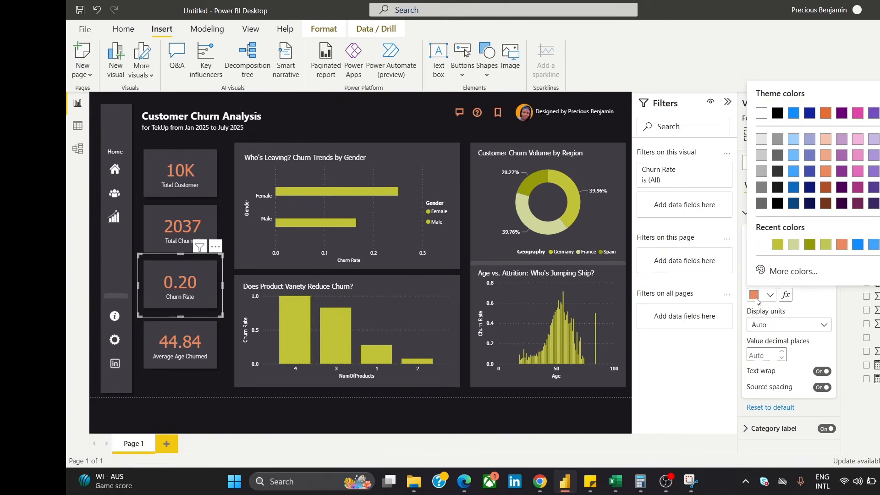
pyautogui.click(769, 274)
pyautogui.moveTo(794, 255); pyautogui.dragTo(758, 256)
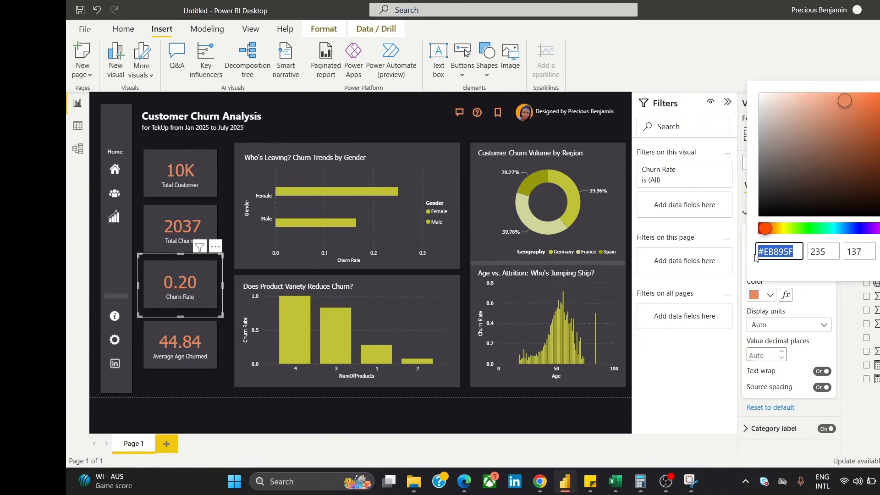
pyautogui.click(542, 481)
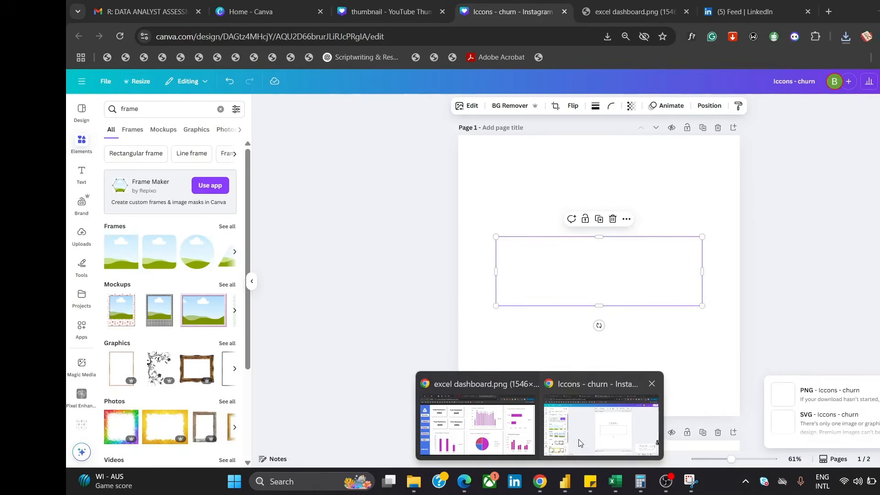
pyautogui.click(579, 443)
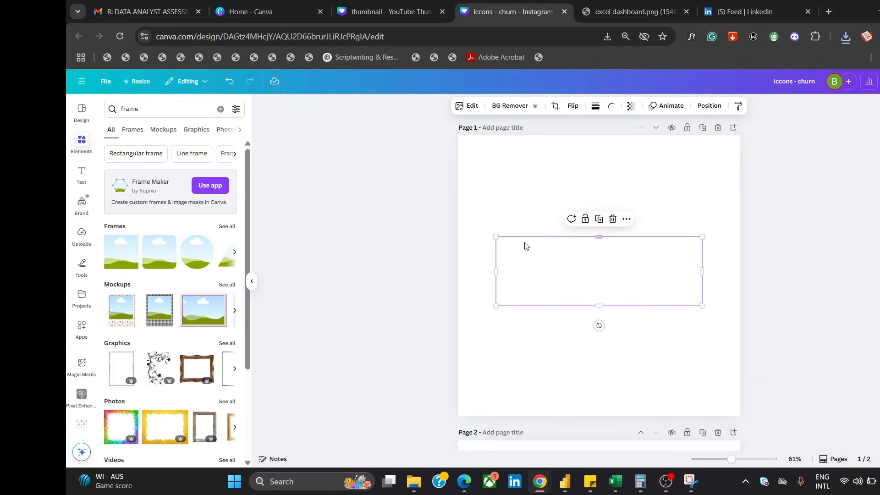
# Reposition the white TekUp logo so it sits in the middle of page 1
pyautogui.moveTo(580, 260); pyautogui.dragTo(580, 258)
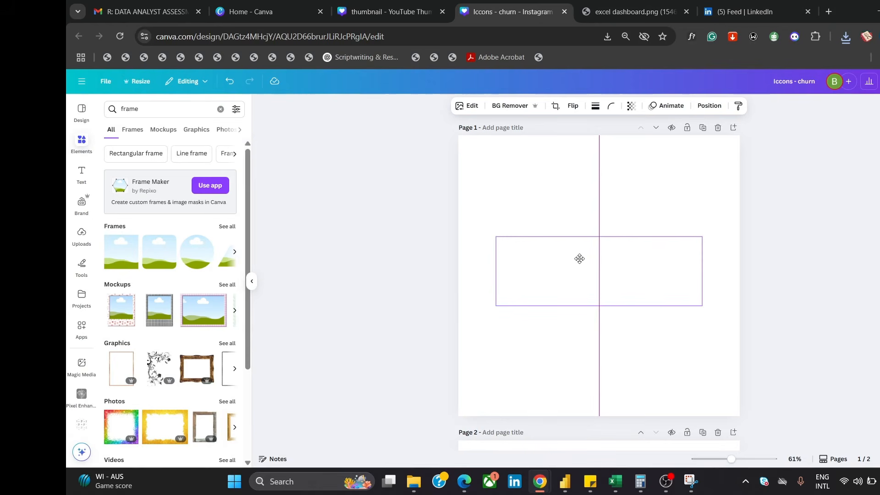
pyautogui.moveTo(579, 259); pyautogui.dragTo(580, 263)
pyautogui.click(530, 197)
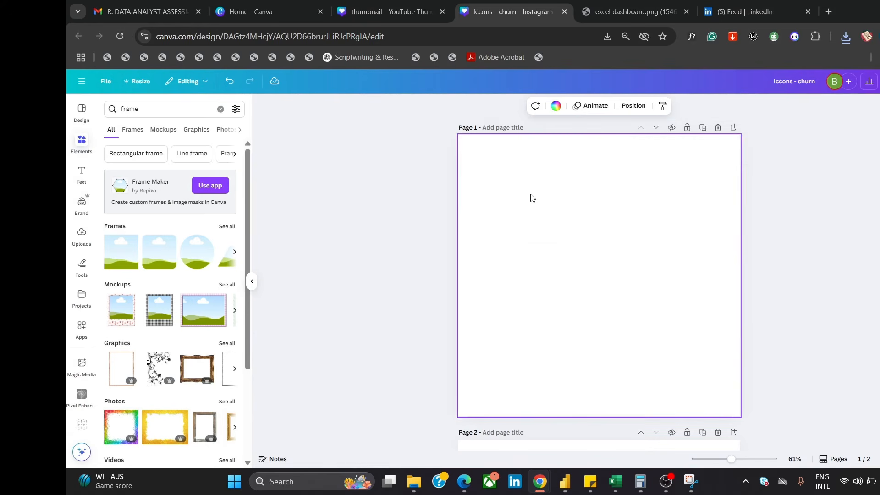
pyautogui.click(567, 277)
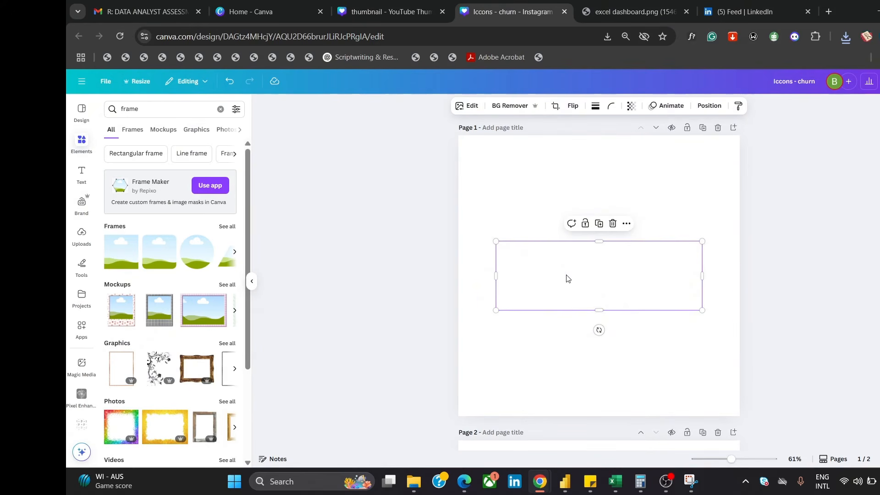
pyautogui.moveTo(568, 278); pyautogui.dragTo(568, 271)
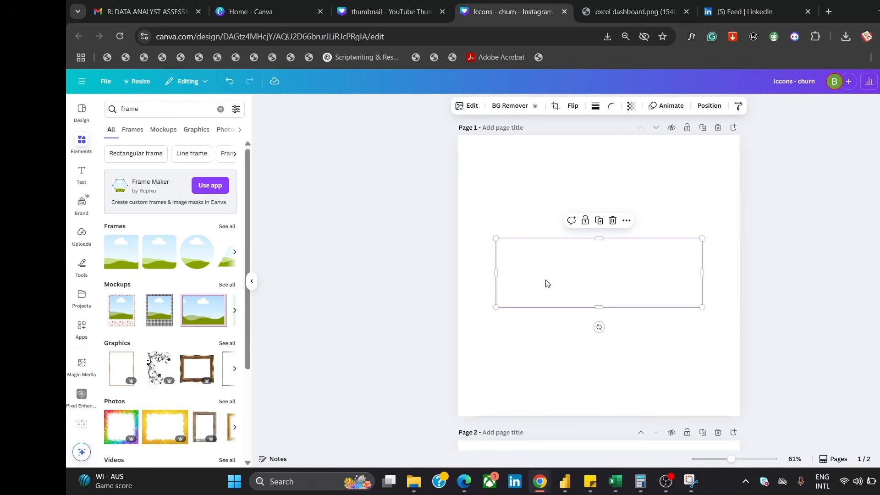
pyautogui.moveTo(551, 281); pyautogui.dragTo(545, 278)
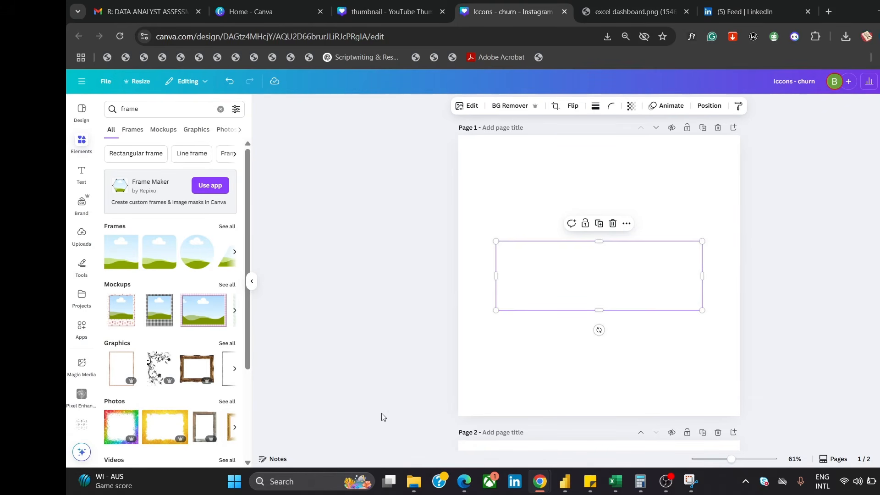
# Try to launch Adobe Photoshop, dismiss its startup dialogs and close it to return to Canva
pyautogui.click(302, 478)
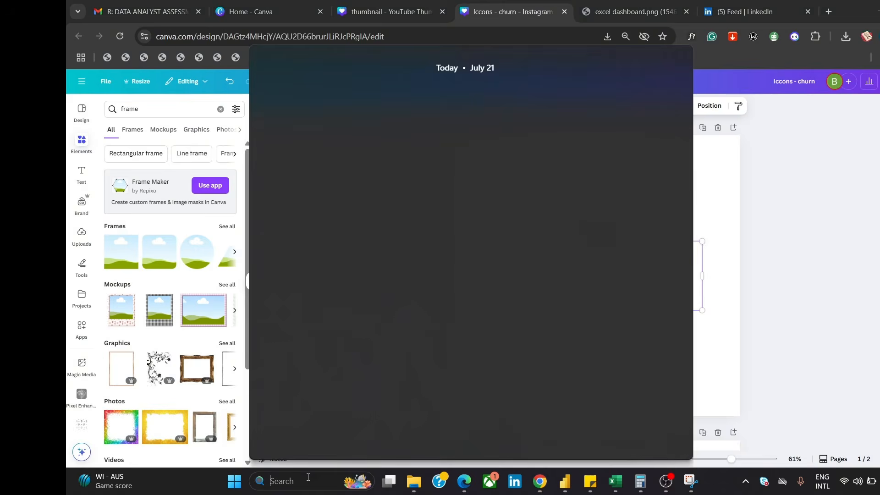
pyautogui.write('PHP')
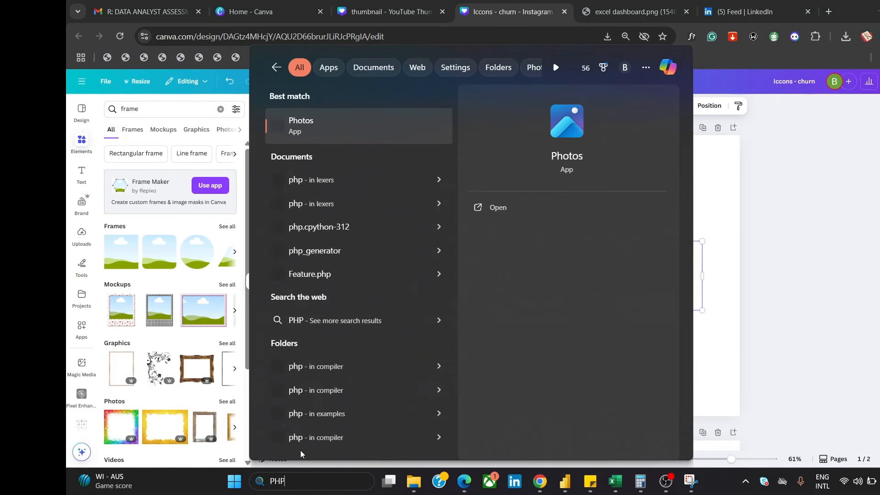
pyautogui.press('BackSpace')
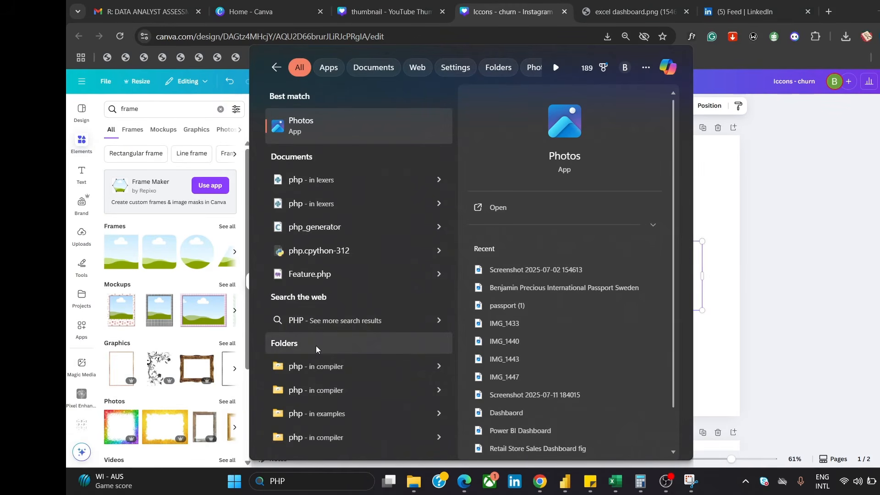
pyautogui.click(355, 120)
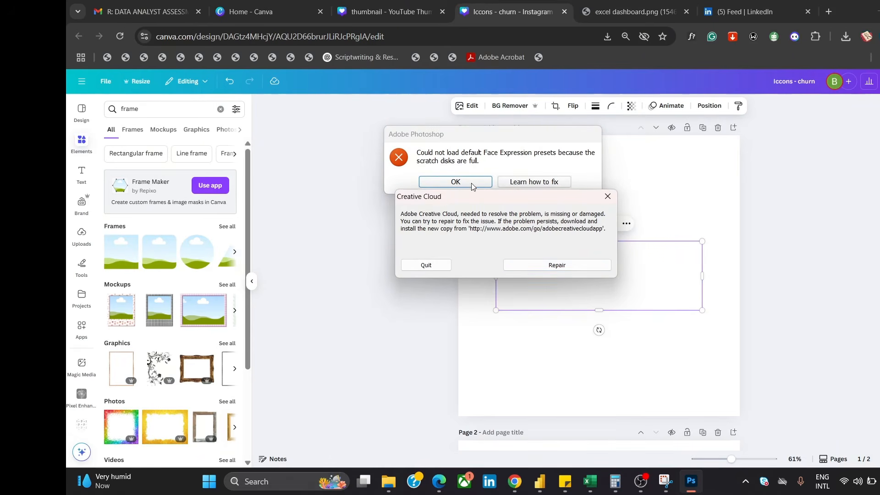
pyautogui.click(604, 195)
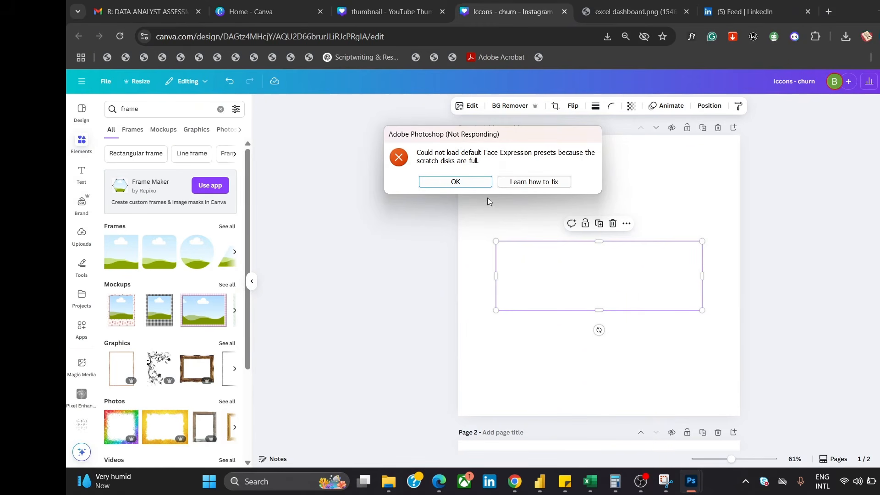
pyautogui.click(464, 182)
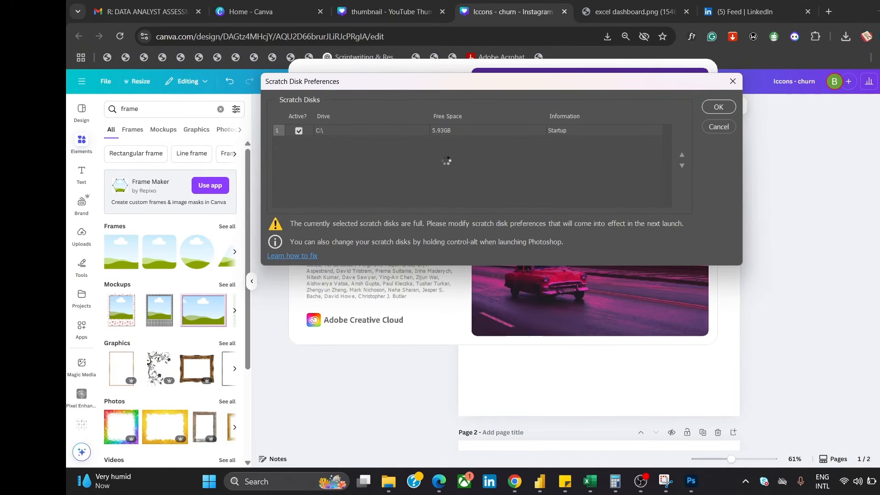
pyautogui.click(732, 82)
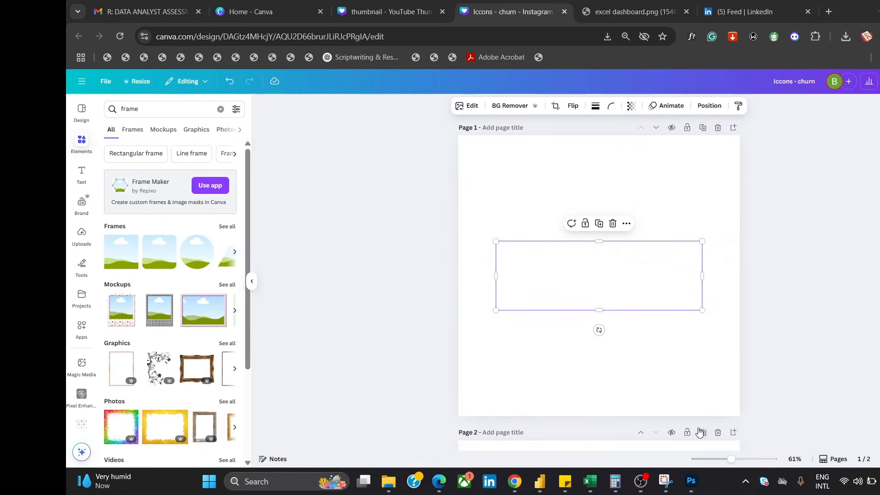
pyautogui.click(691, 481)
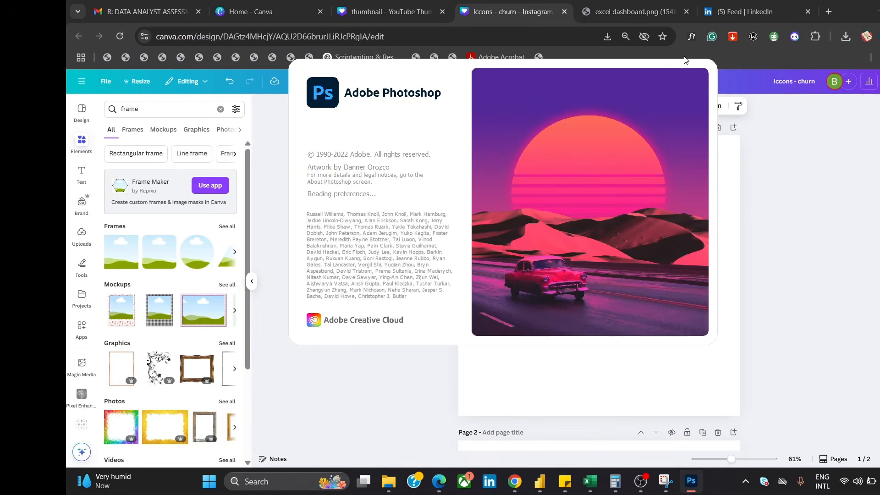
pyautogui.moveTo(691, 485)
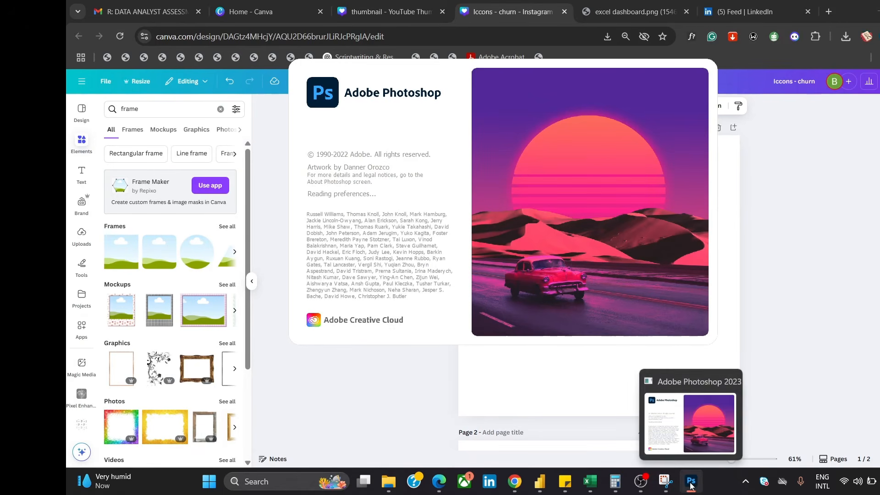
pyautogui.click(730, 380)
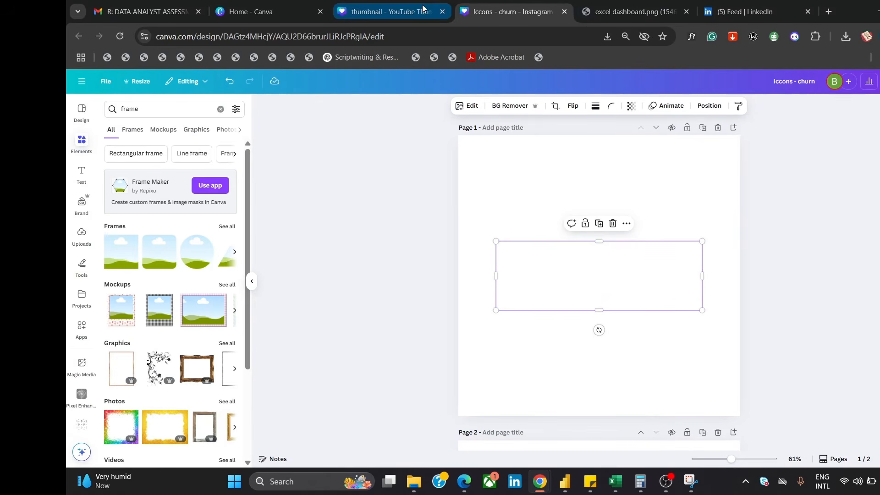
# Replace the white TekUP logo image on page 1 with a heading text box reading TekUP
pyautogui.moveTo(660, 298); pyautogui.dragTo(609, 302)
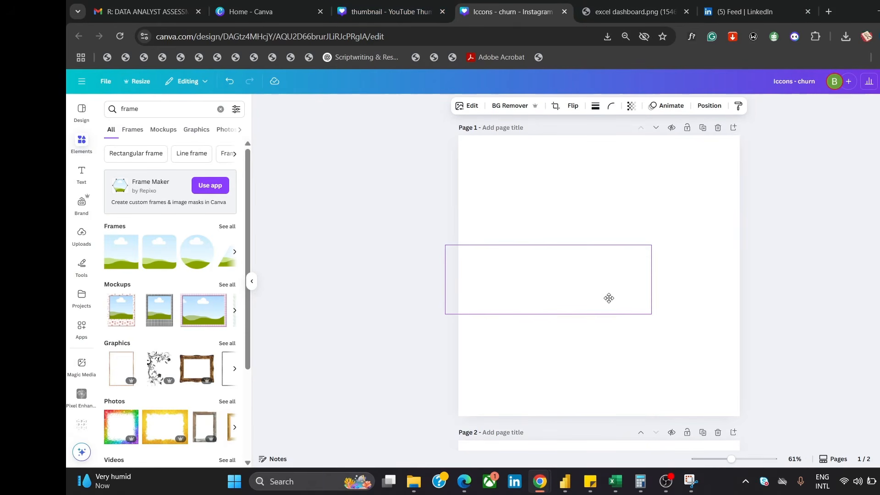
pyautogui.click(562, 228)
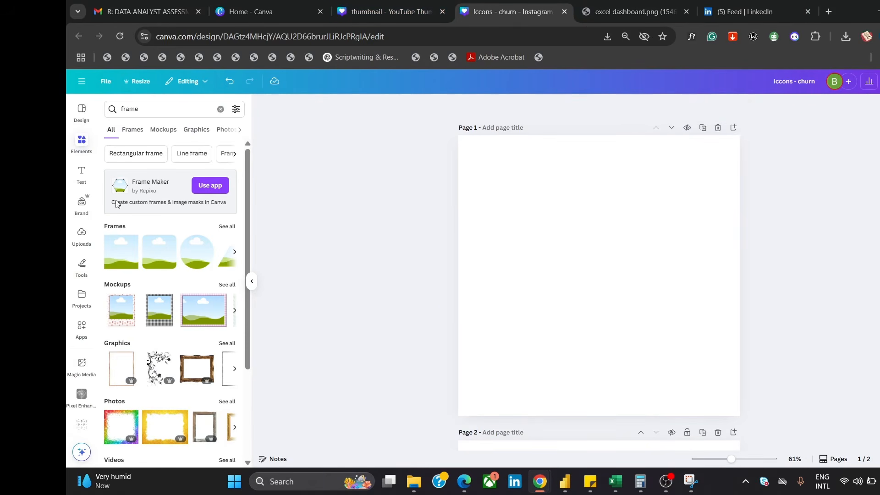
pyautogui.click(83, 173)
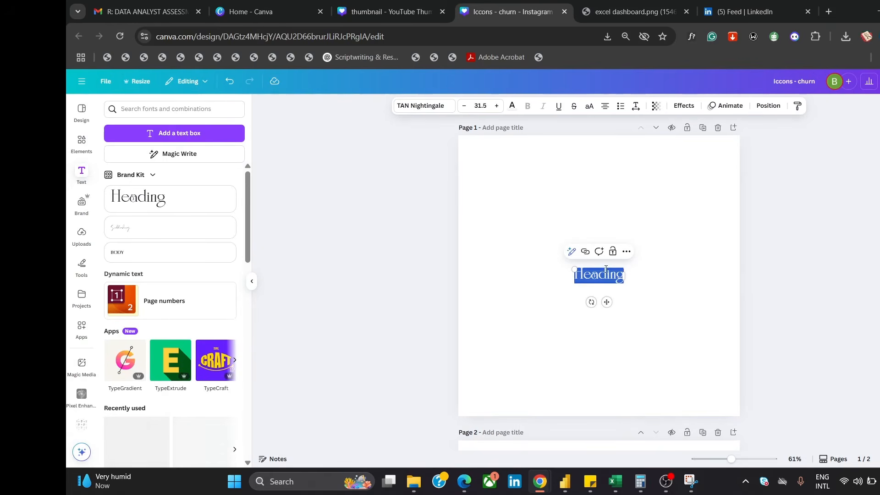
pyautogui.press('BackSpace')
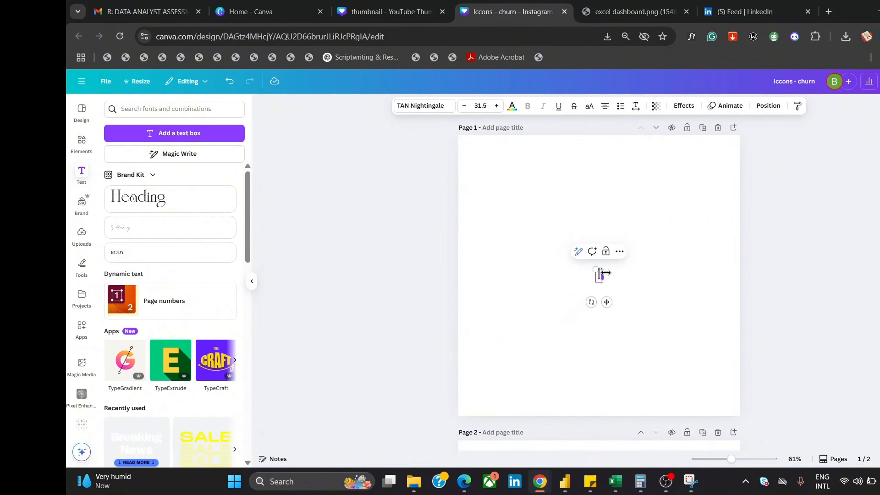
pyautogui.write('Tex')
pyautogui.write('UP')
# Change the TekUP text to the Avenir font at size 226 and widen its box so it fits on one line
pyautogui.hotkey('ctrl', 'a')
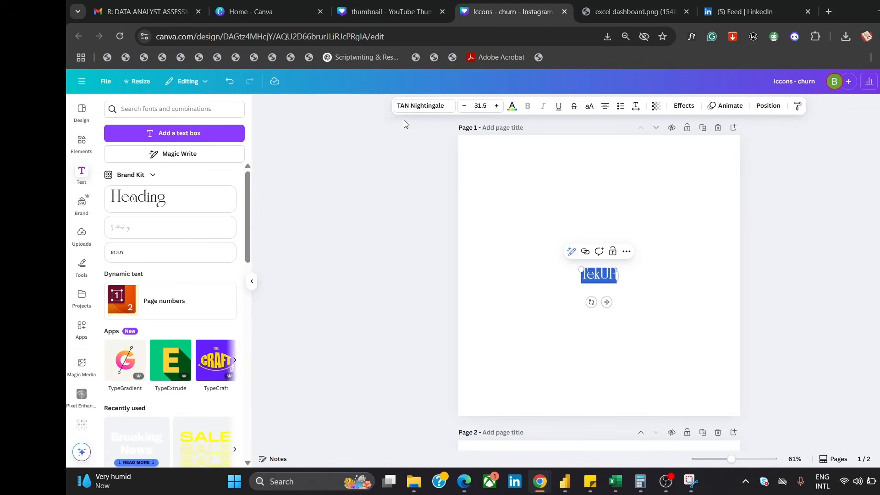
pyautogui.click(414, 106)
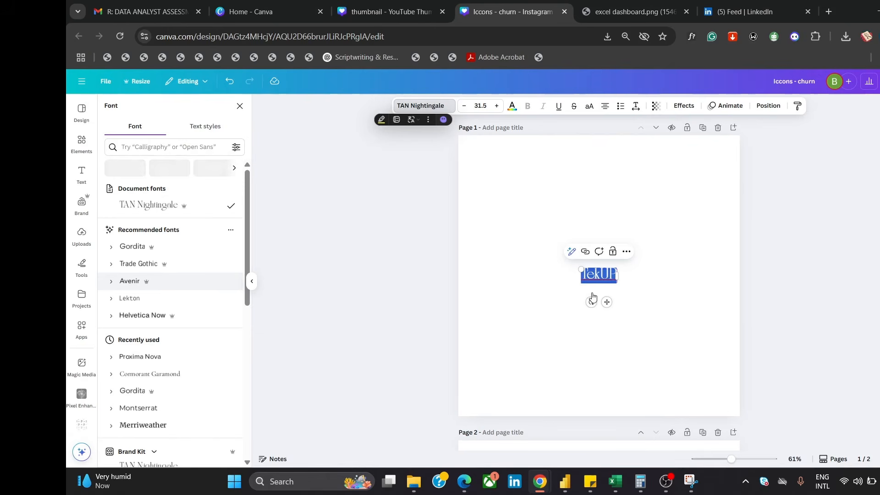
pyautogui.click(213, 284)
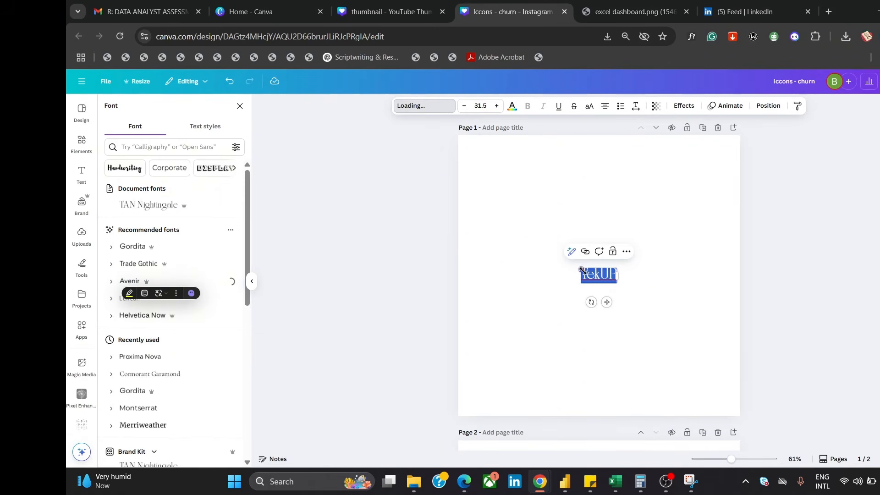
pyautogui.moveTo(581, 269); pyautogui.dragTo(504, 223)
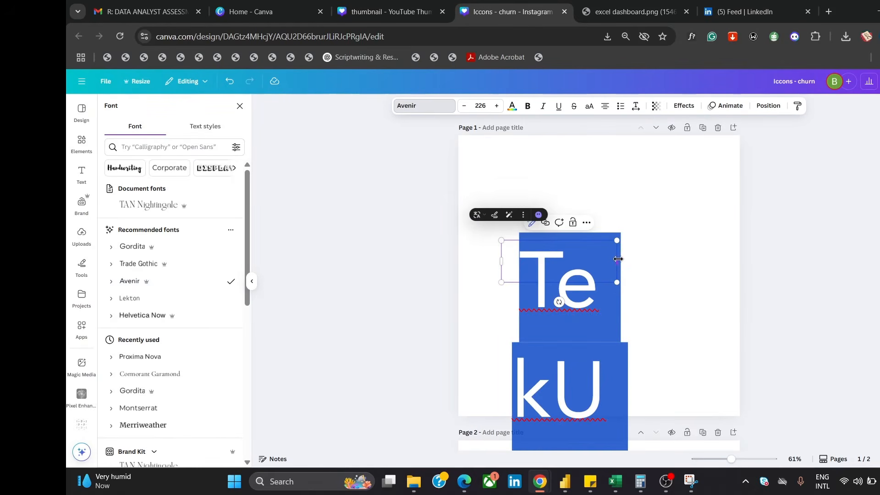
pyautogui.moveTo(617, 261); pyautogui.dragTo(840, 276)
# Make the TekUP text bold, sized down to 210, and centre it horizontally on page 1
pyautogui.click(787, 210)
pyautogui.doubleClick(677, 303)
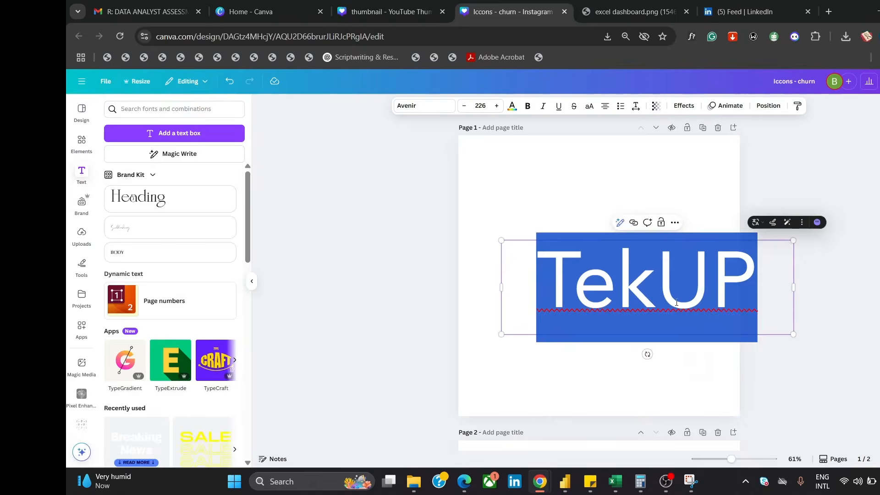
pyautogui.click(733, 206)
pyautogui.moveTo(697, 262); pyautogui.dragTo(649, 265)
pyautogui.click(527, 107)
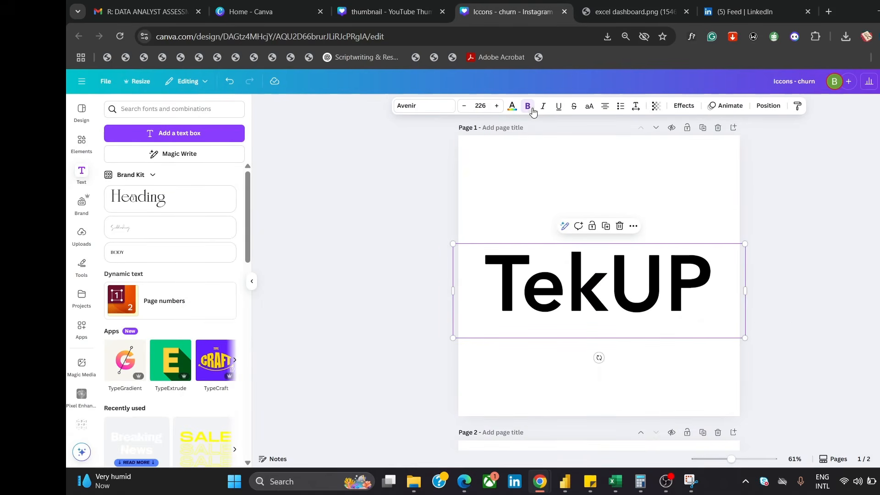
pyautogui.moveTo(747, 337); pyautogui.dragTo(696, 310)
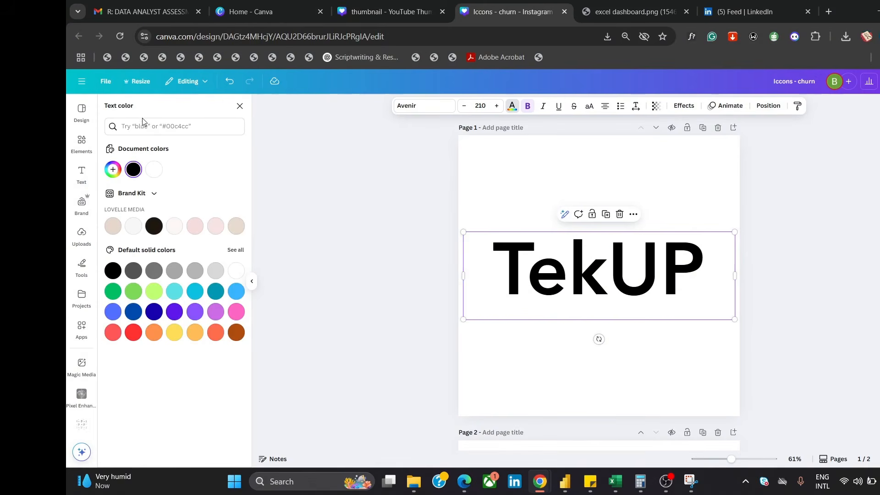
# Colour the TekUP text #EB895F and shift it slightly downward on the page
pyautogui.click(122, 126)
pyautogui.write('#EB895F')
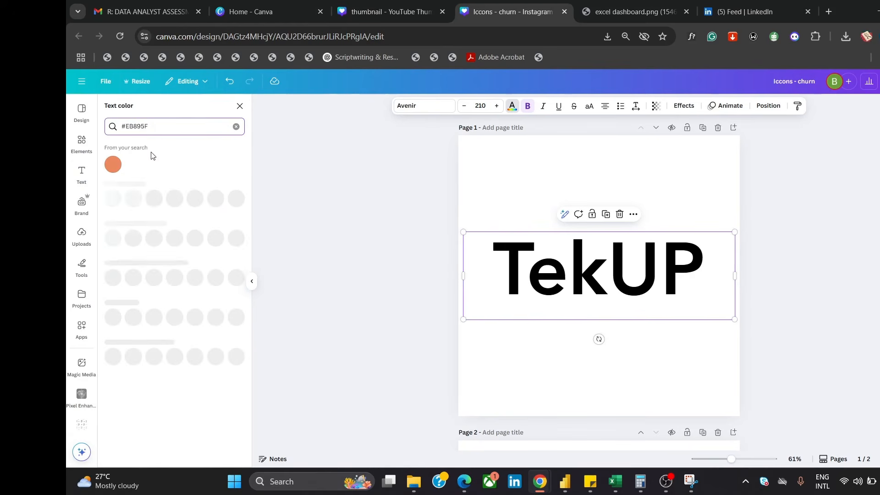
pyautogui.click(112, 164)
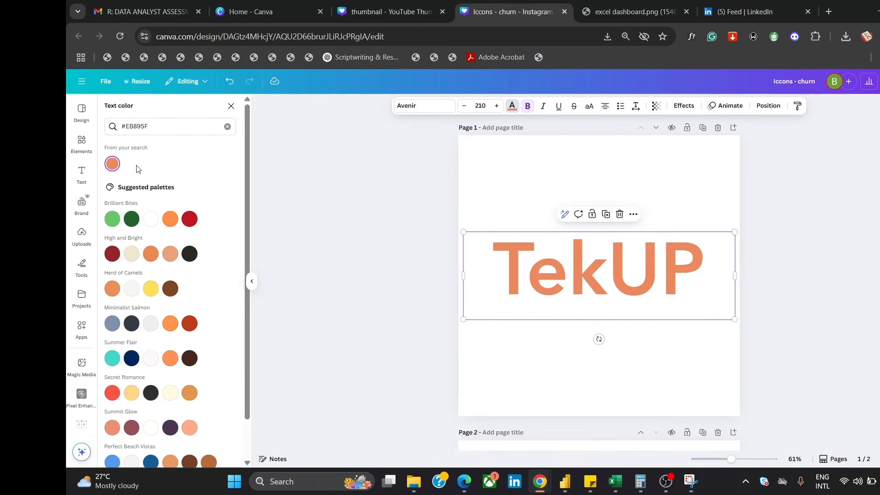
pyautogui.click(835, 176)
pyautogui.moveTo(686, 308); pyautogui.dragTo(687, 303)
pyautogui.click(825, 237)
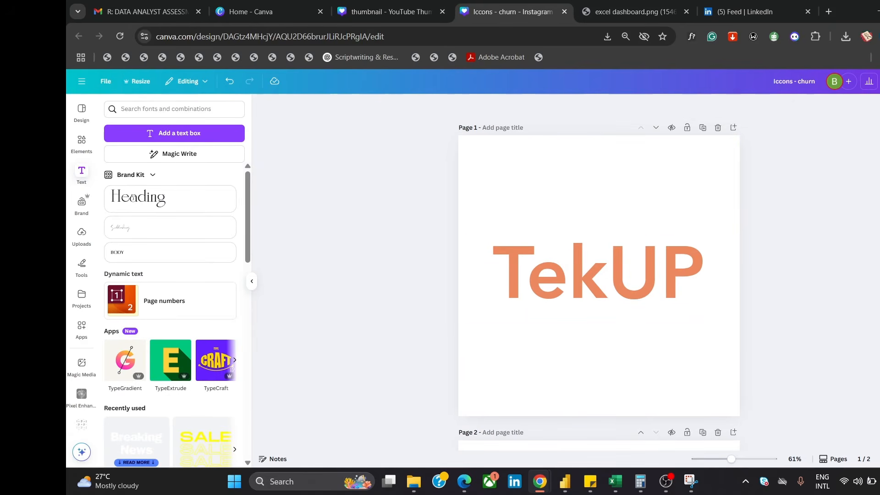
# Download page 1 with the orange TekUP text as a PNG with a transparent background
pyautogui.click(879, 82)
pyautogui.click(791, 262)
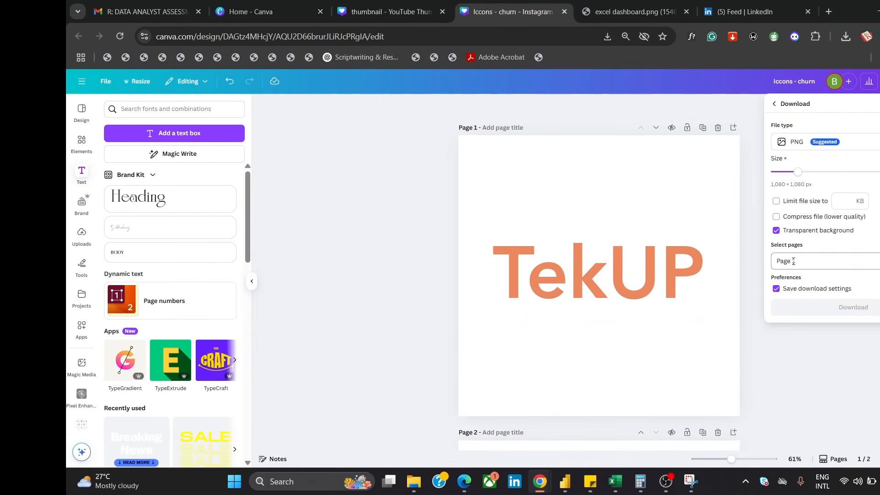
pyautogui.click(839, 306)
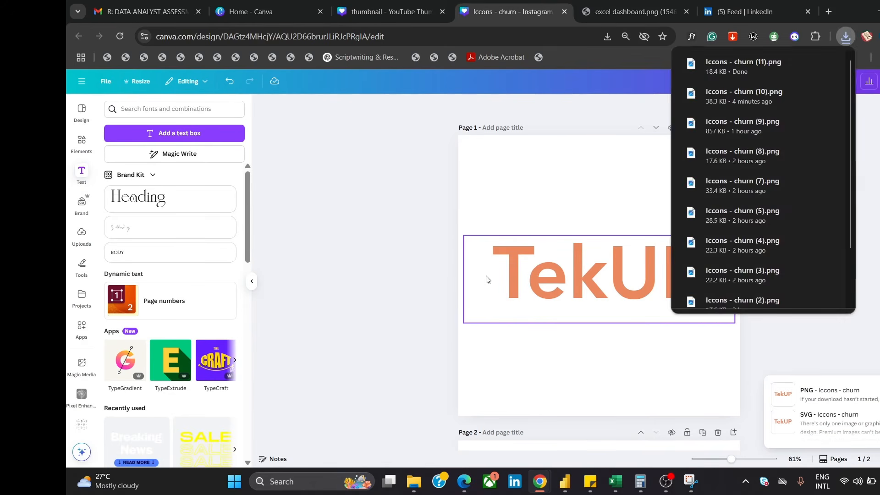
# Switch to Power BI Desktop and insert the image Iccons - churn (11) from Downloads into the report page
pyautogui.click(565, 481)
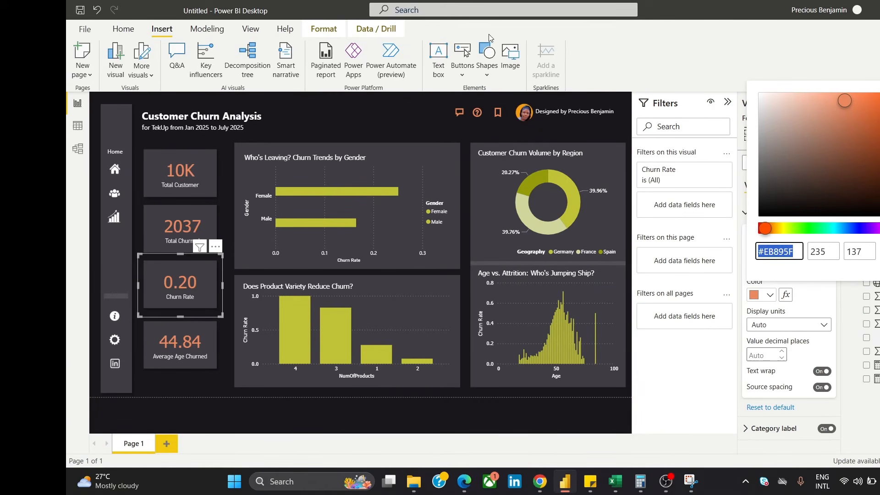
pyautogui.click(510, 59)
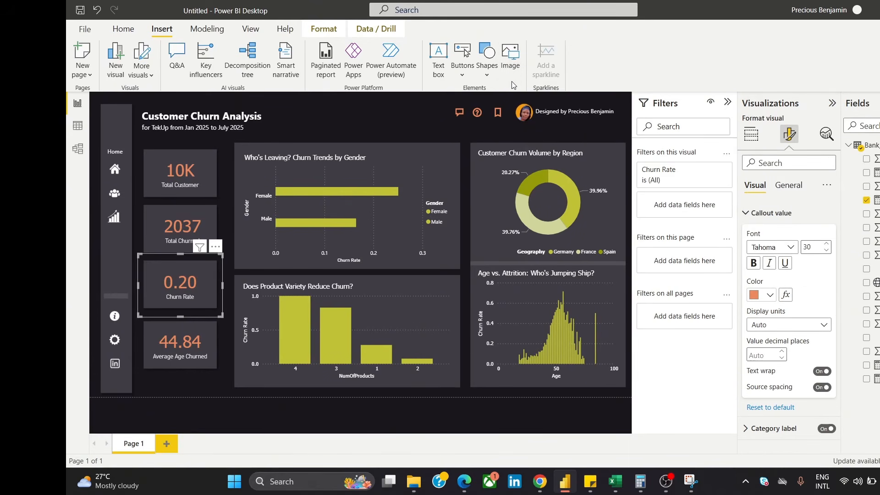
pyautogui.click(511, 79)
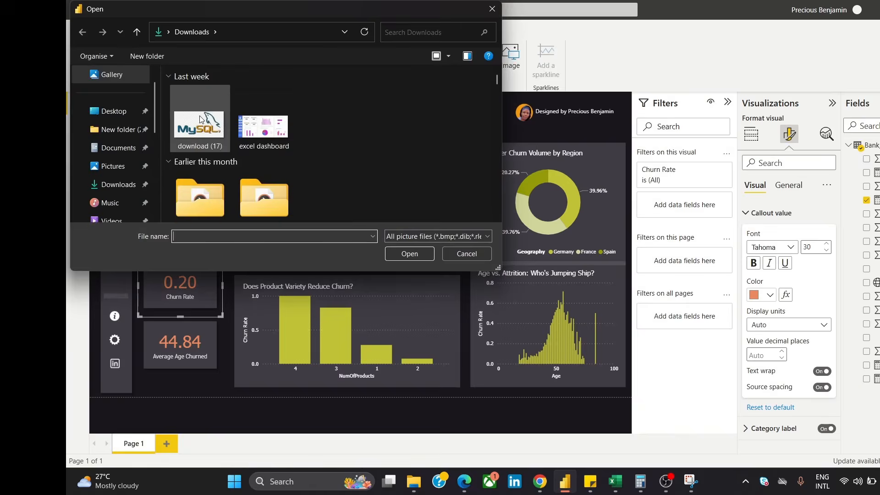
pyautogui.click(200, 120)
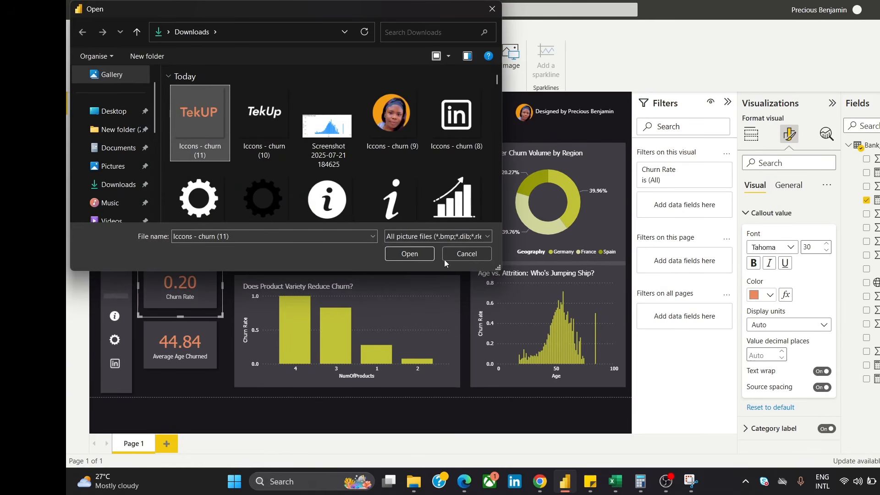
pyautogui.click(415, 255)
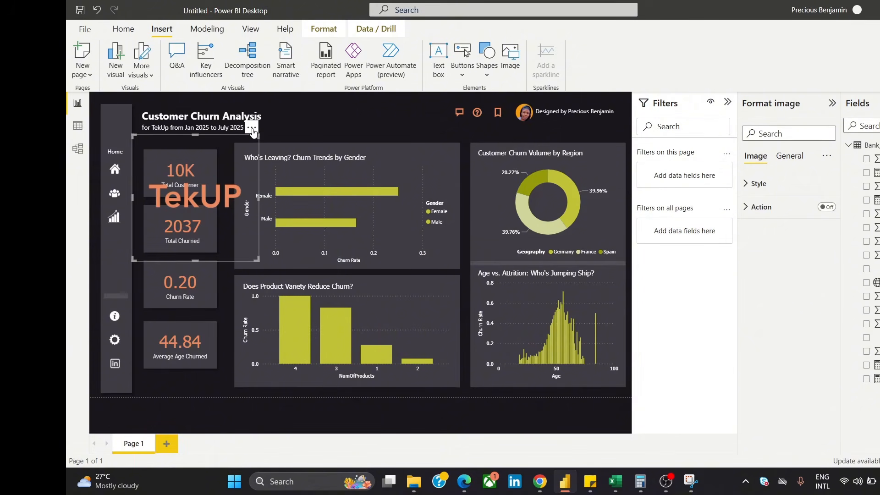
# Shrink the inserted TekUP logo to about the sidebar's width and place it above the Home label
pyautogui.moveTo(252, 132); pyautogui.dragTo(343, 135)
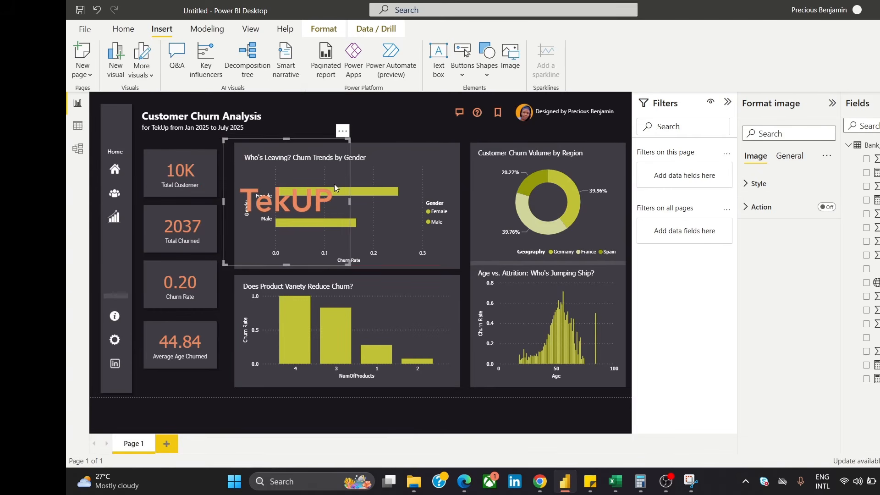
pyautogui.moveTo(349, 264); pyautogui.dragTo(128, 123)
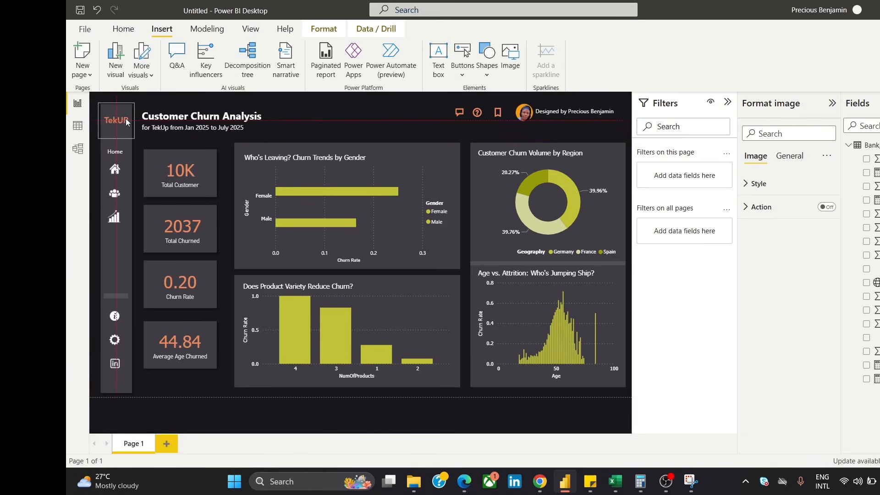
pyautogui.click(376, 116)
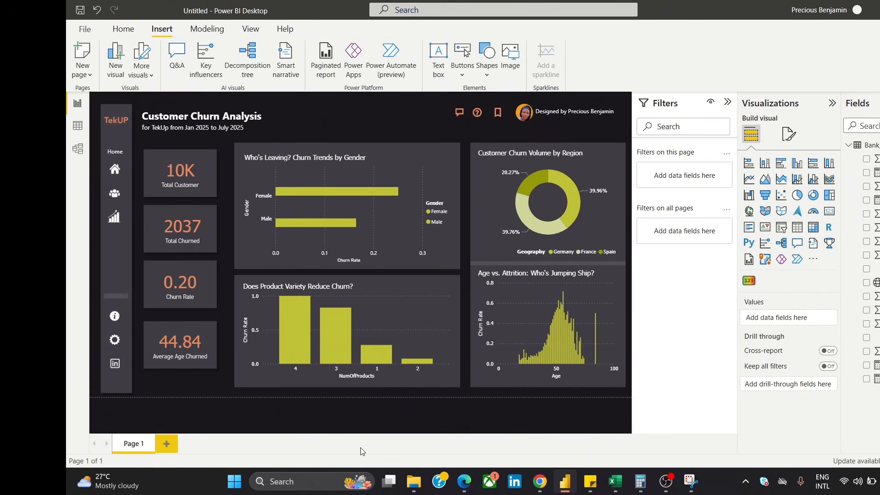
pyautogui.click(124, 122)
pyautogui.click(127, 147)
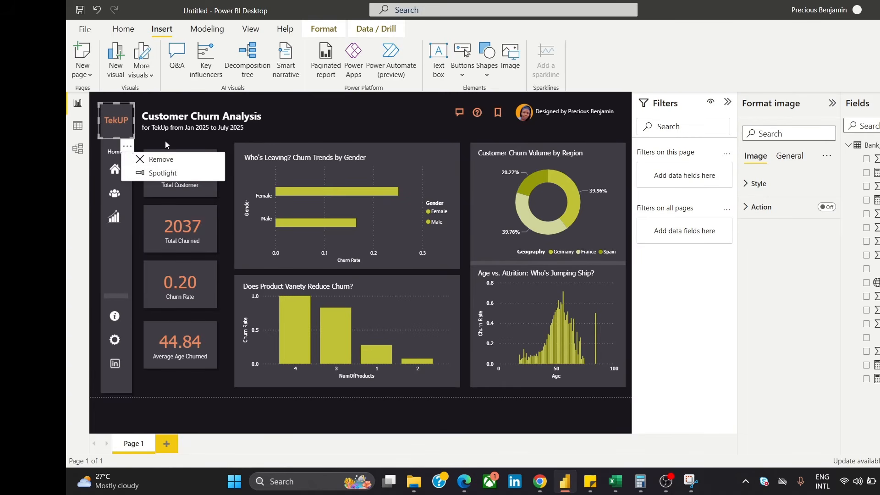
pyautogui.click(399, 110)
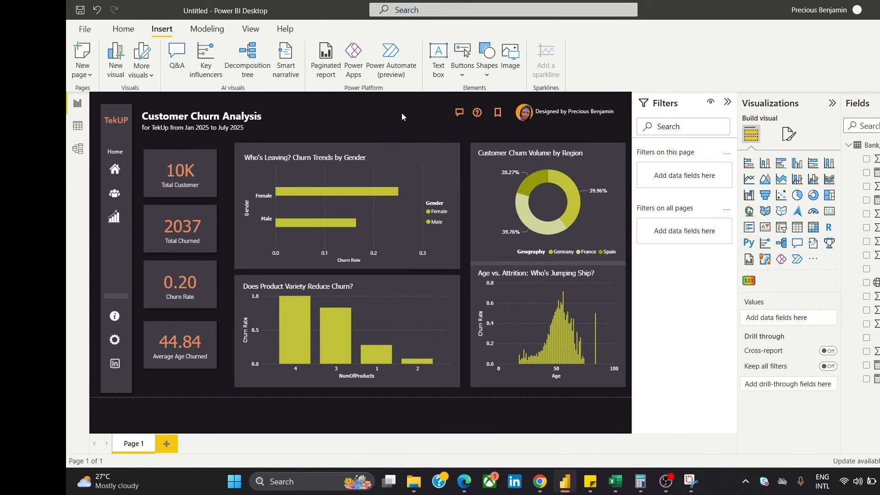
# Nudge the TekUP logo slightly lower in the sidebar and collapse the Filters pane
pyautogui.click(118, 122)
pyautogui.moveTo(131, 143); pyautogui.dragTo(132, 144)
pyautogui.click(371, 120)
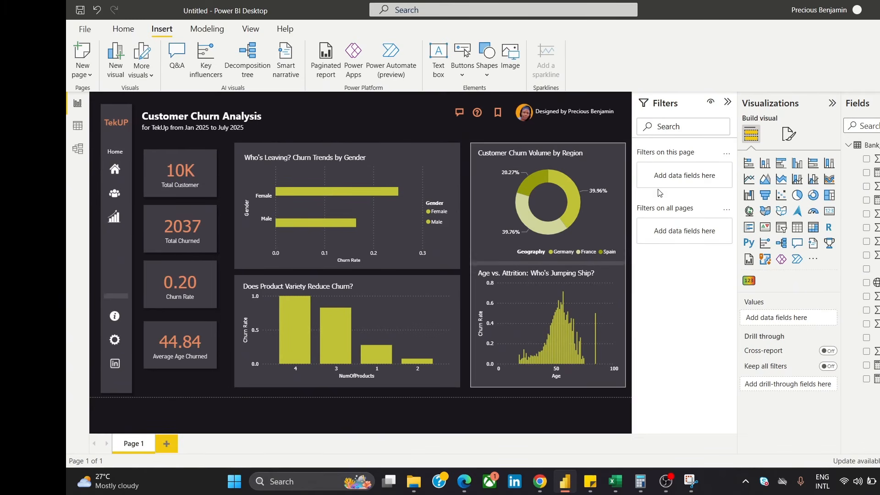
pyautogui.click(727, 102)
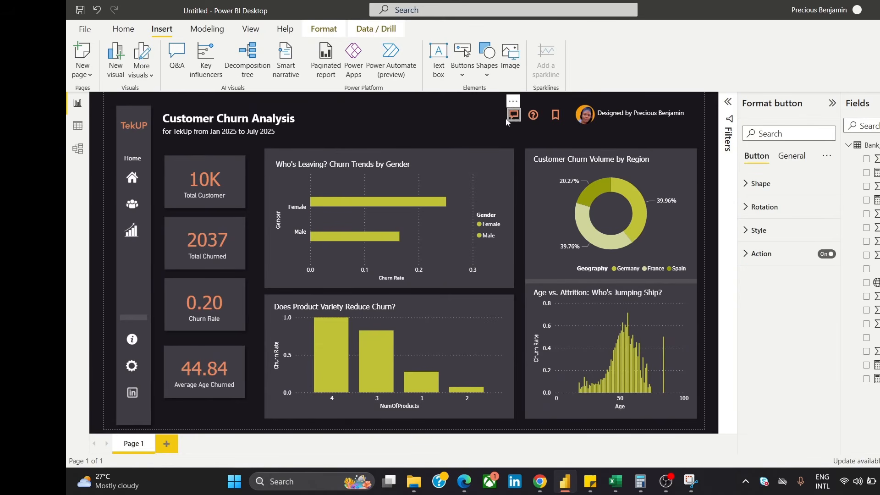
# Examine the header bookmark button's formatting options, including its style, effects and size properties
pyautogui.click(533, 115)
pyautogui.click(465, 117)
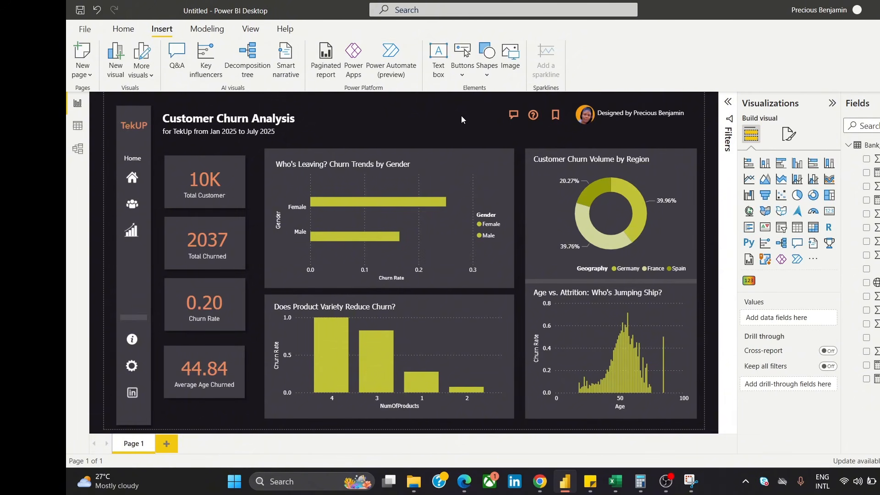
pyautogui.click(555, 118)
pyautogui.click(769, 233)
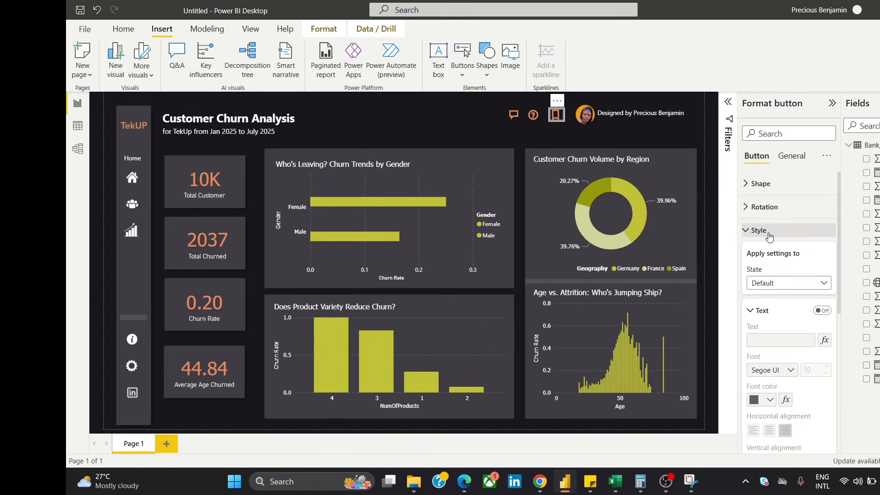
pyautogui.moveTo(838, 205); pyautogui.dragTo(839, 216)
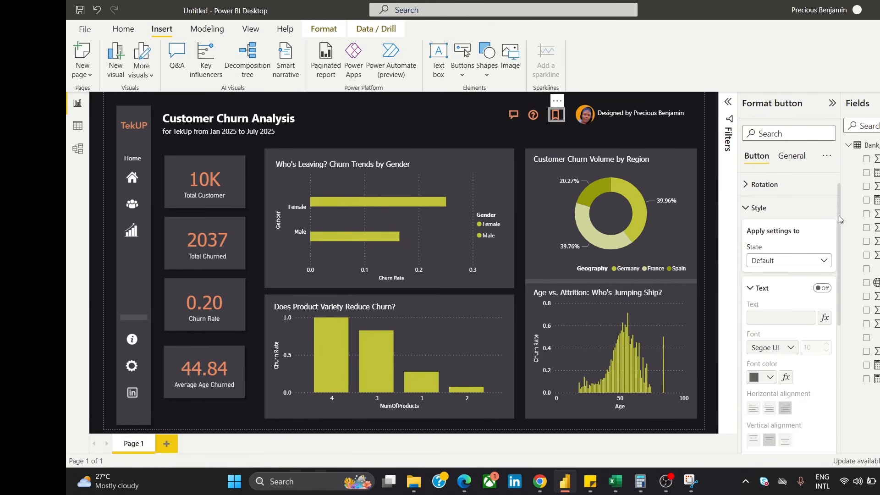
pyautogui.click(784, 158)
pyautogui.click(776, 230)
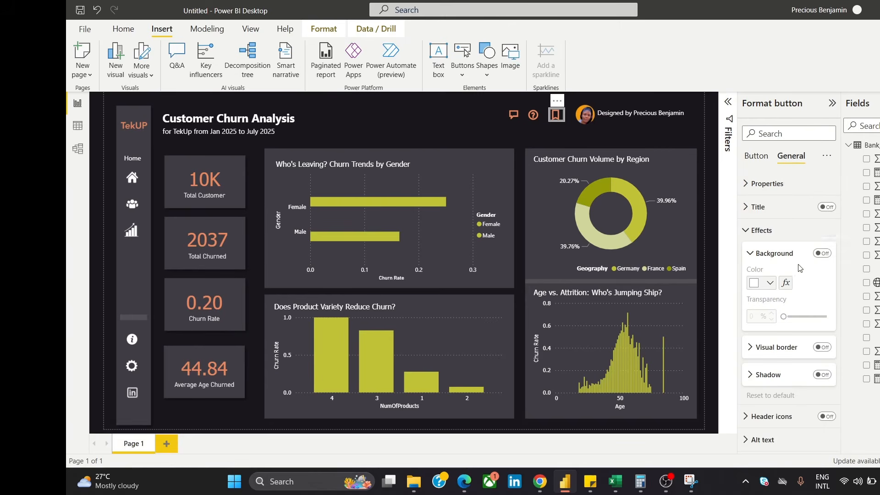
pyautogui.click(785, 193)
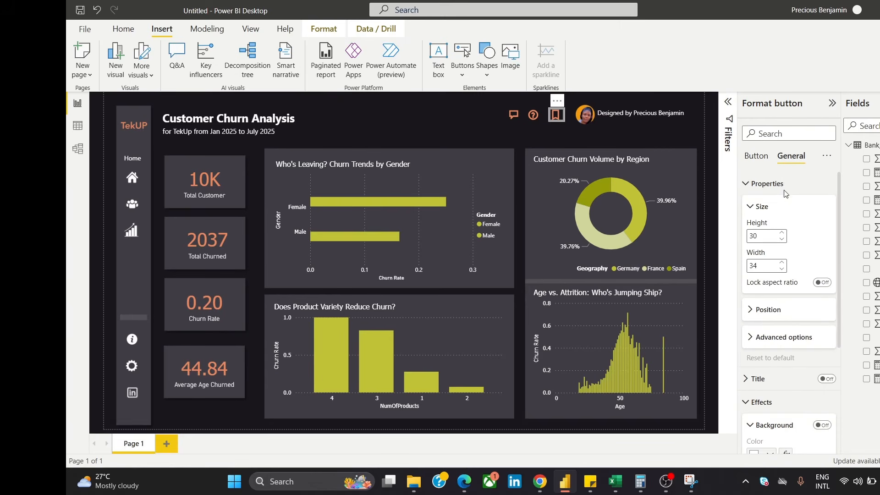
pyautogui.moveTo(837, 184)
pyautogui.mouseDown()
pyautogui.moveTo(845, 272)
pyautogui.moveTo(826, 192)
pyautogui.mouseUp()
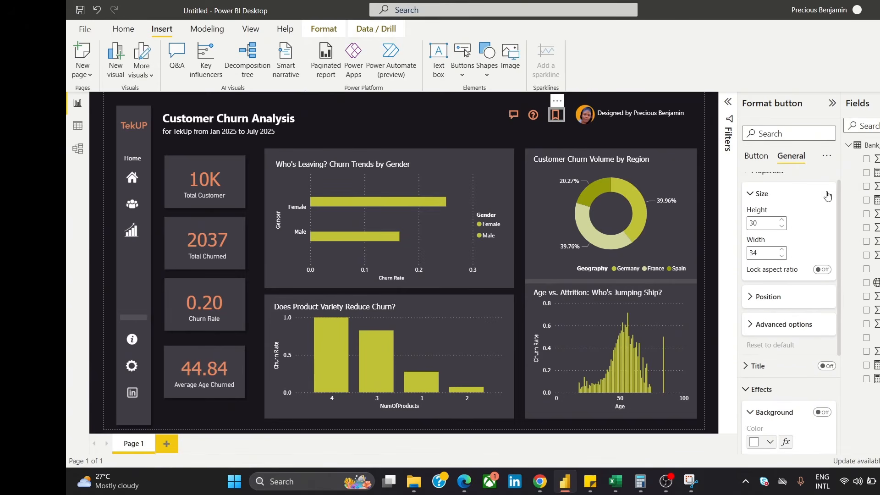
pyautogui.click(764, 196)
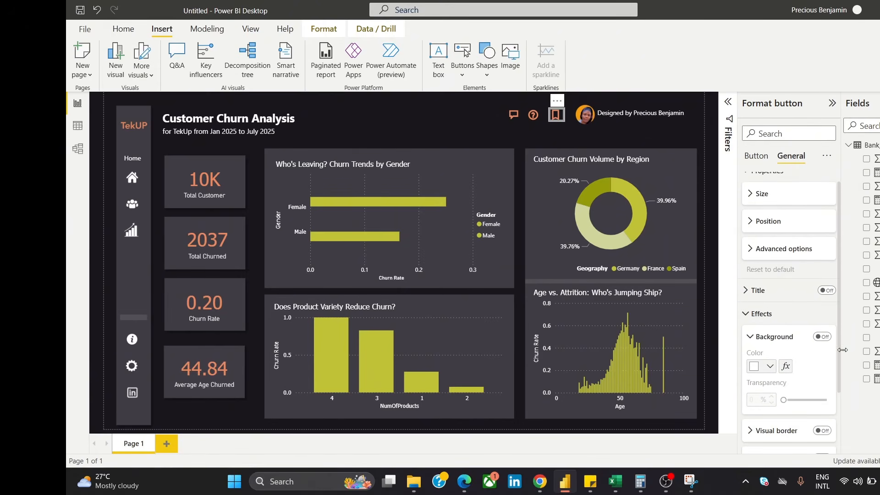
pyautogui.click(756, 156)
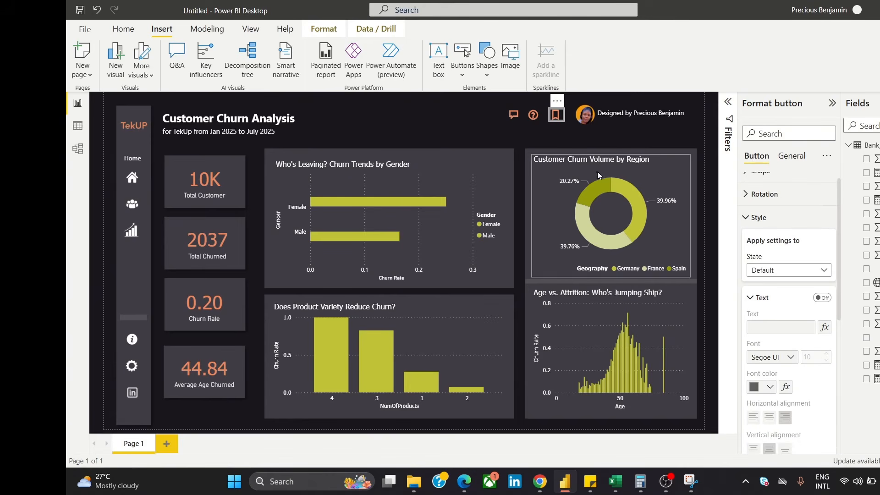
pyautogui.click(446, 120)
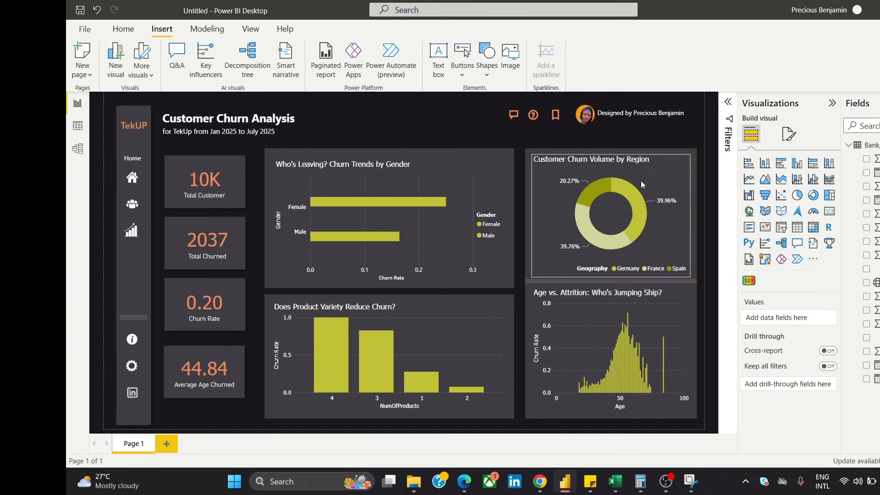
# Change the icon line color of the header's Help button to the recently used yellow-green of the charts
pyautogui.click(532, 118)
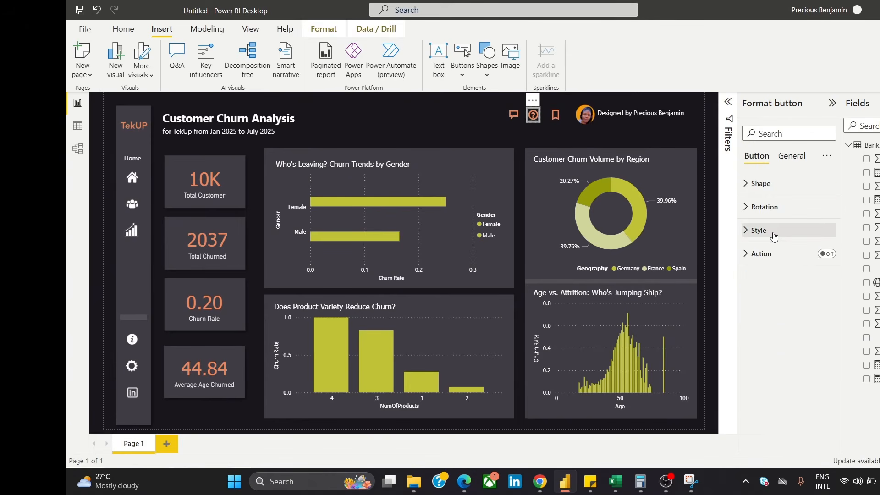
pyautogui.click(773, 236)
pyautogui.moveTo(842, 212); pyautogui.dragTo(854, 362)
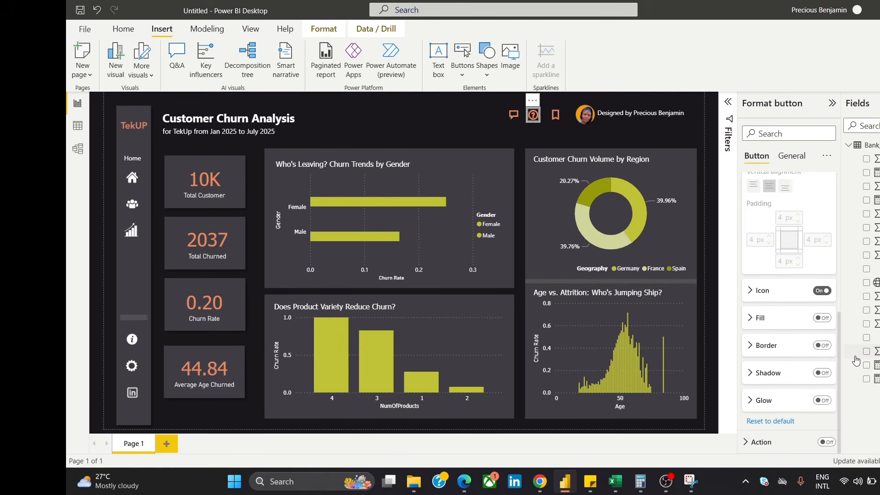
pyautogui.click(775, 322)
pyautogui.click(776, 322)
pyautogui.click(790, 290)
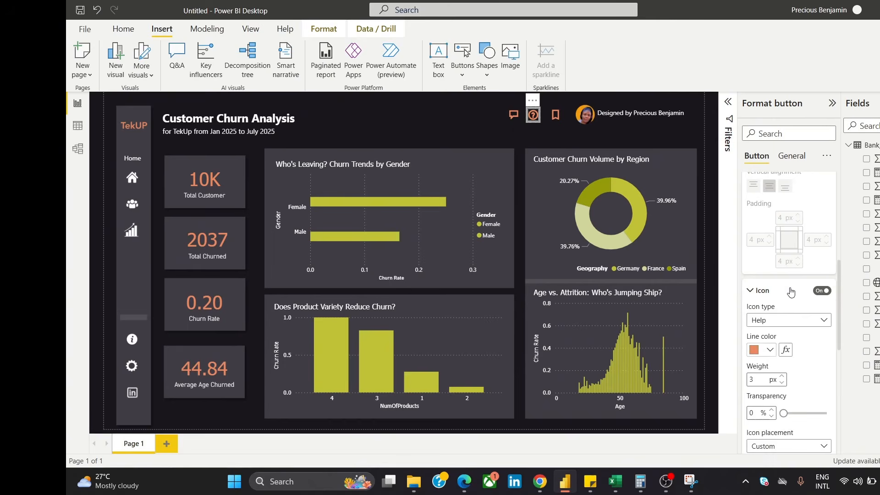
pyautogui.click(757, 352)
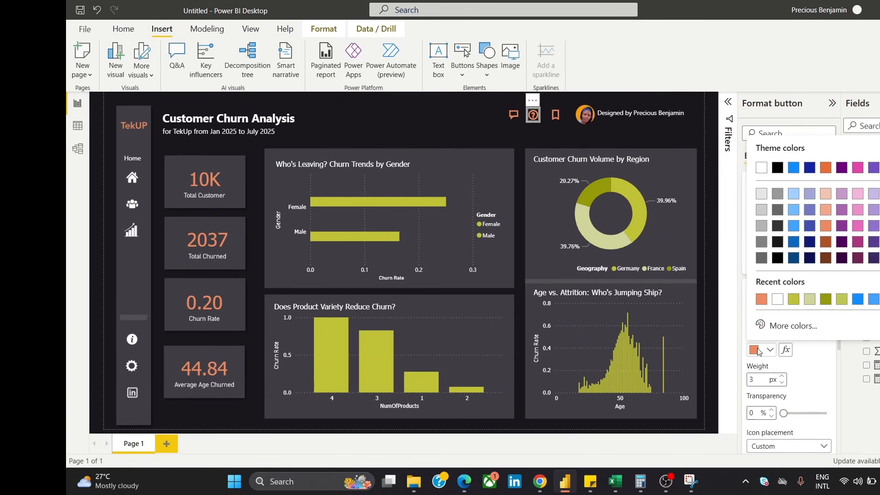
pyautogui.click(796, 302)
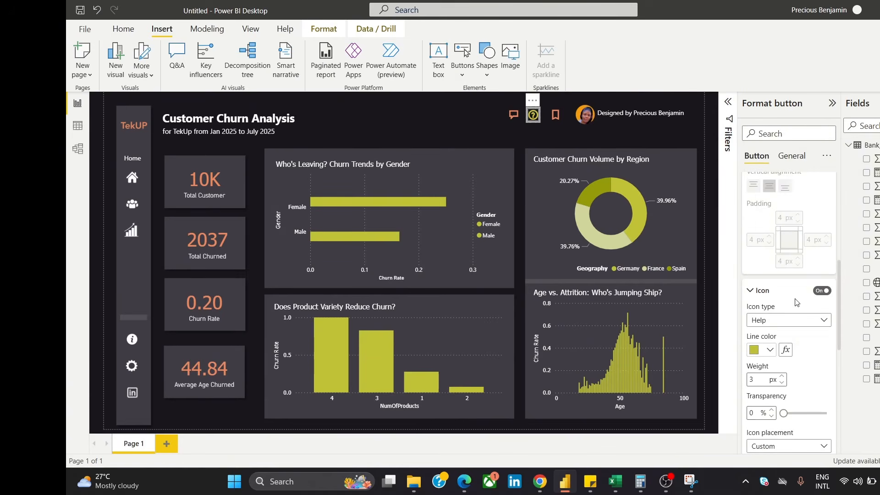
pyautogui.click(439, 127)
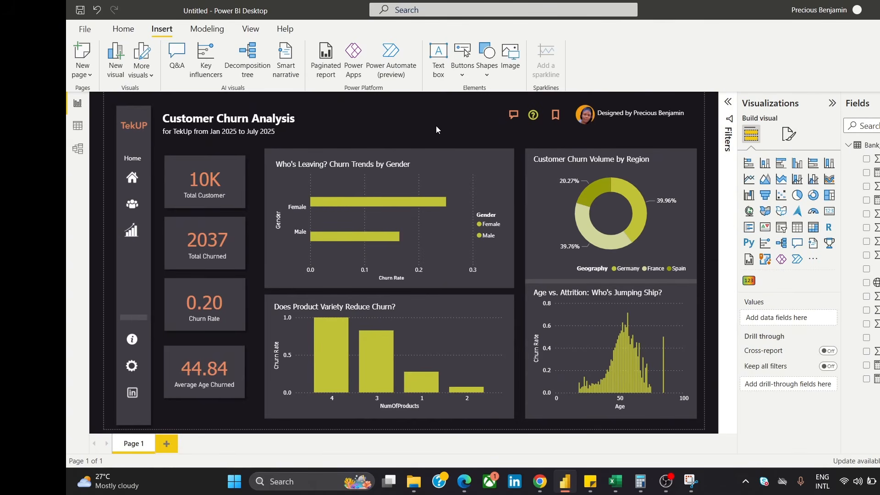
# Recolor the icon line of the header's bookmark button to the same yellow-green as the Help icon
pyautogui.click(555, 118)
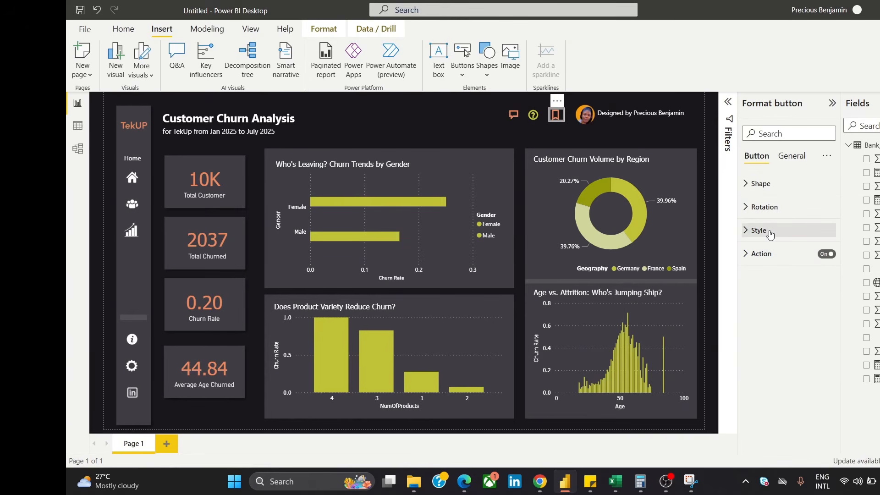
pyautogui.click(770, 231)
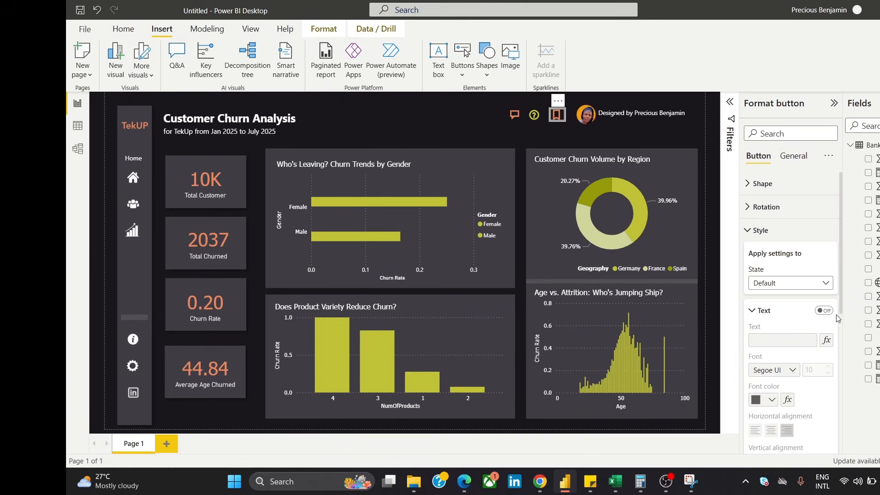
pyautogui.scroll(-3, 835, 306)
pyautogui.scroll(-2, 835, 305)
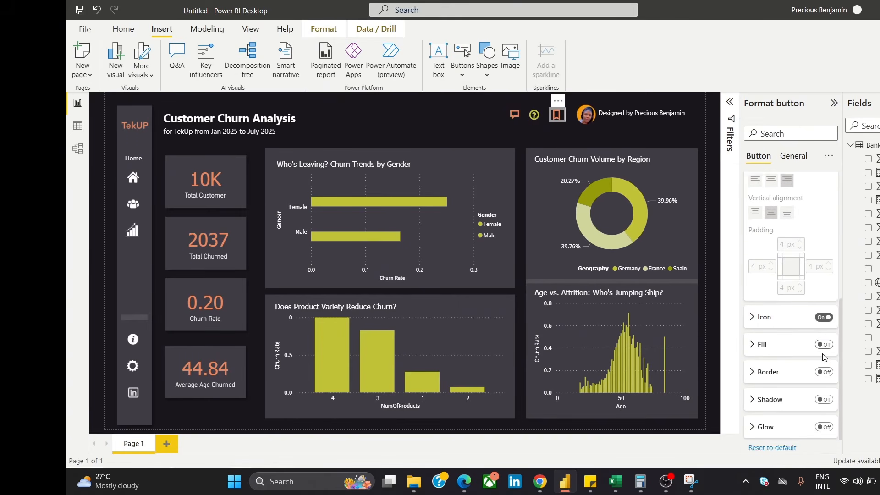
pyautogui.click(799, 324)
pyautogui.click(753, 388)
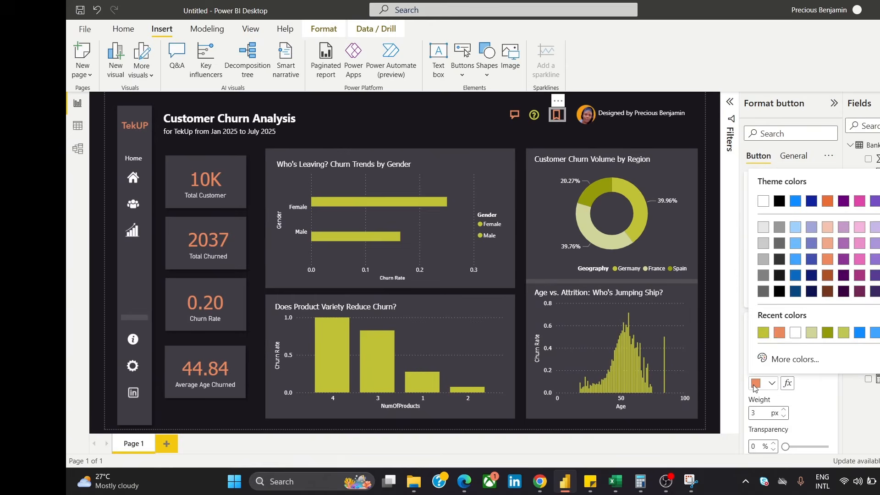
pyautogui.click(762, 335)
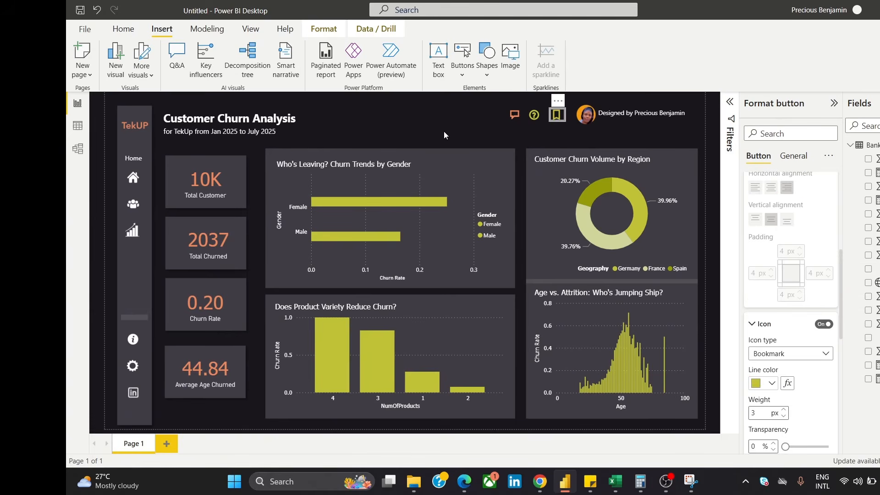
pyautogui.click(443, 118)
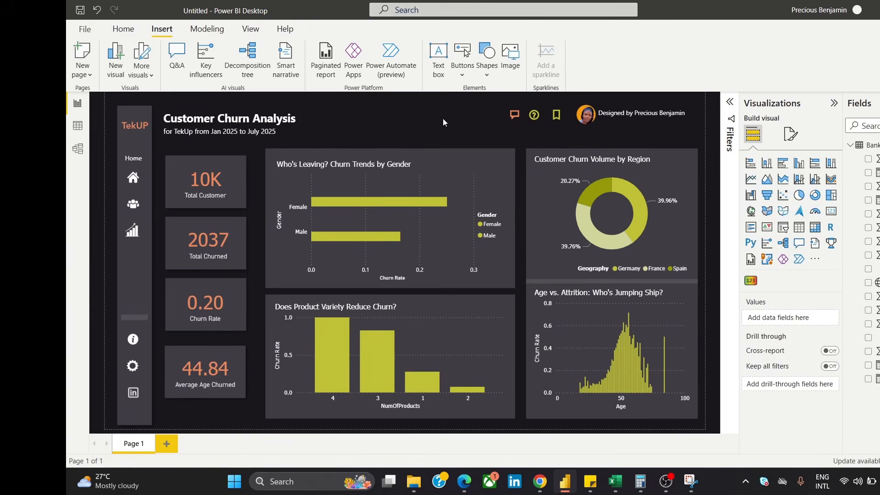
# Change the icon line color of the header's Q&A comment button to the charts' yellow-green
pyautogui.click(515, 116)
pyautogui.click(826, 231)
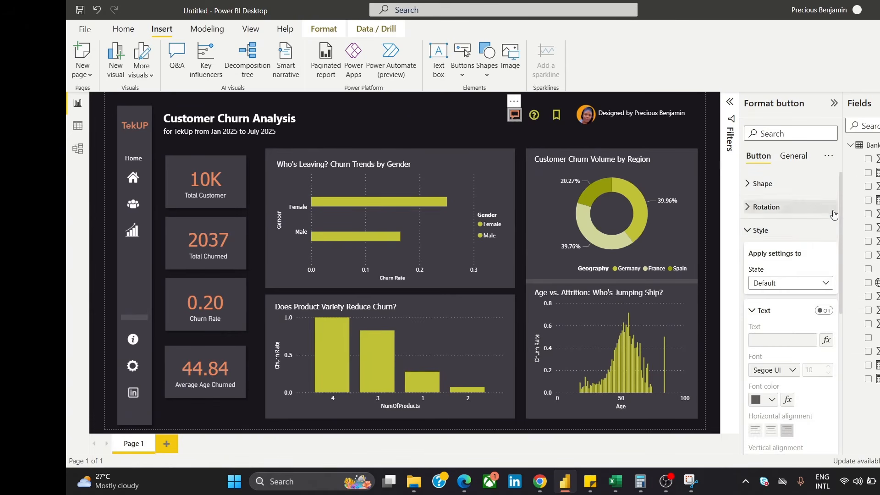
pyautogui.moveTo(841, 186); pyautogui.dragTo(839, 326)
pyautogui.click(769, 294)
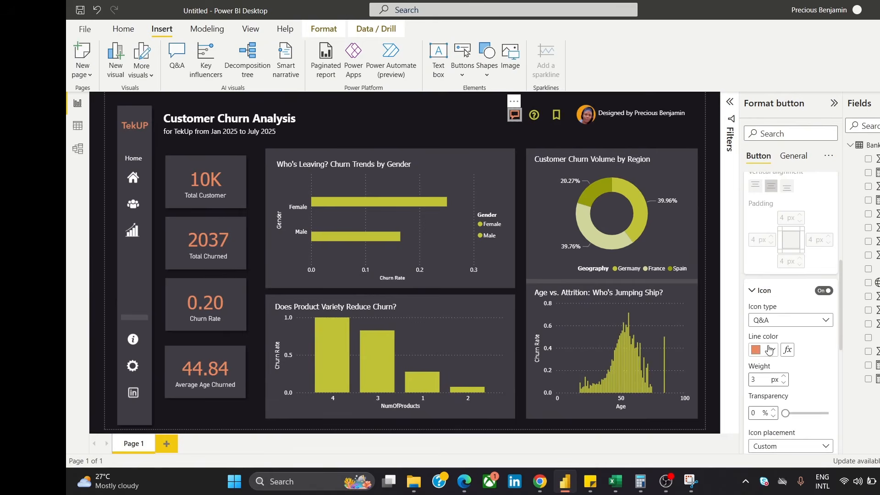
pyautogui.click(756, 351)
pyautogui.click(763, 299)
pyautogui.click(402, 115)
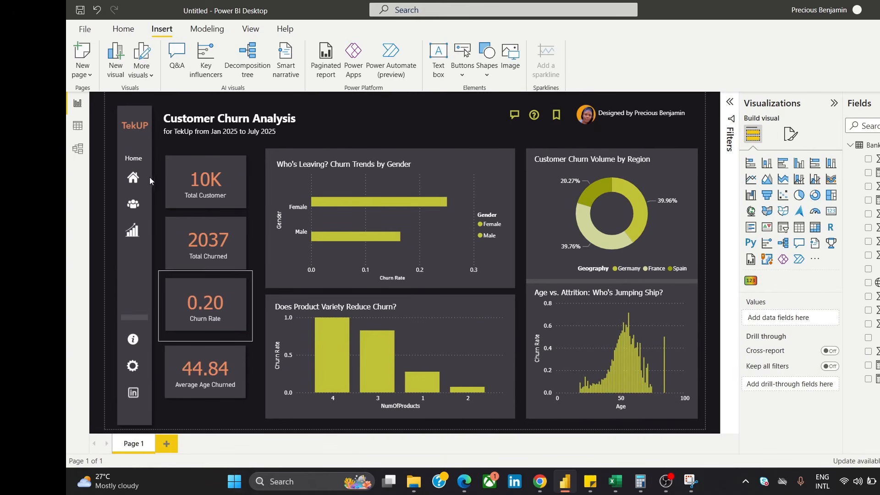
# Enlarge the TekUP logo slightly and keep it centered at the head of the sidebar
pyautogui.click(141, 131)
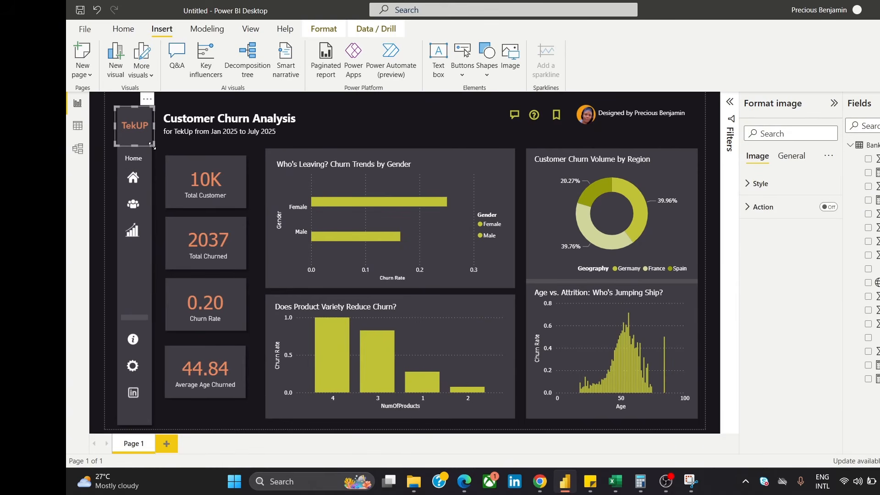
pyautogui.moveTo(152, 146); pyautogui.dragTo(143, 131)
pyautogui.click(441, 98)
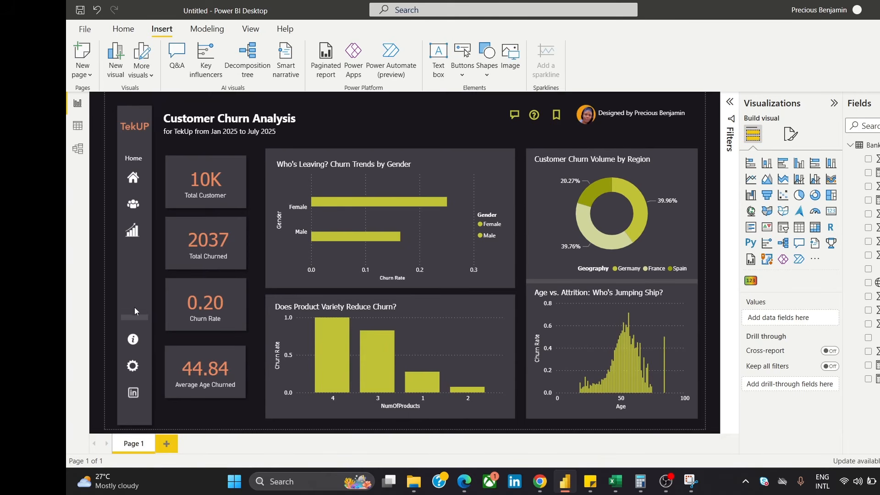
# Duplicate the sidebar's grey divider bar and place the copy between the TekUP logo and the Home label
pyautogui.click(142, 318)
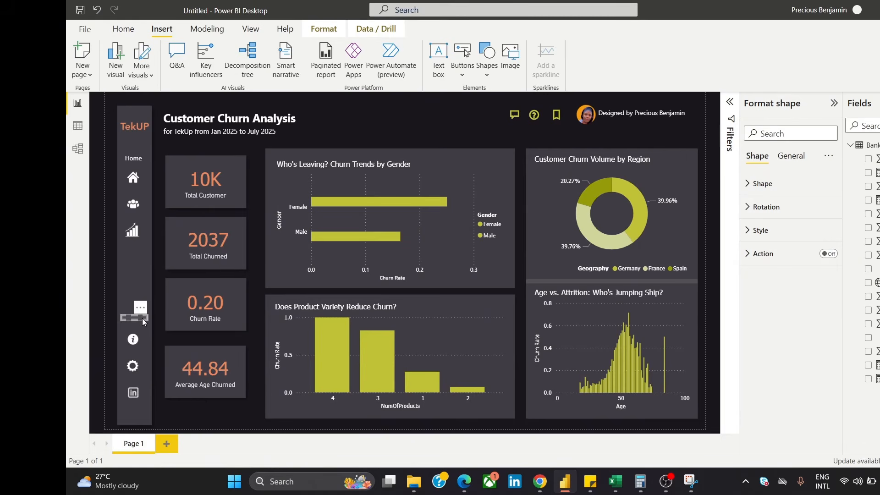
pyautogui.moveTo(141, 318); pyautogui.dragTo(140, 143)
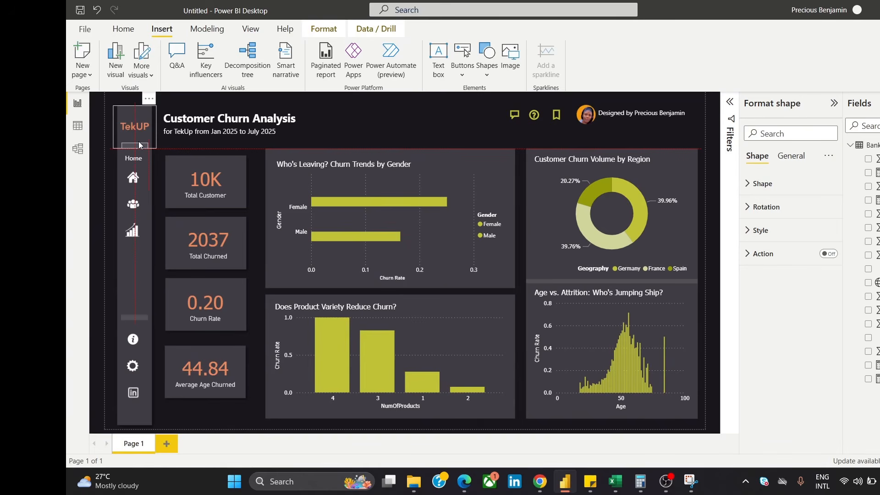
pyautogui.click(384, 123)
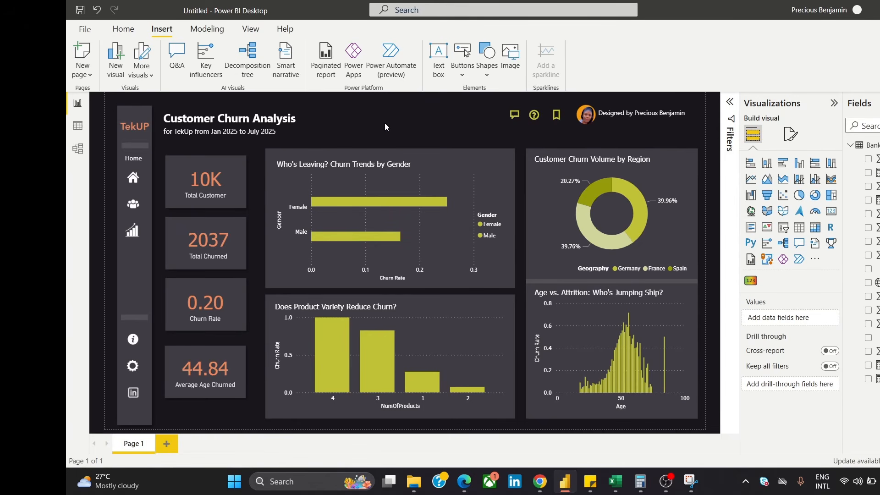
# Set the font of the Customer Churn Analysis title and its date-range subtitle to Tahoma
pyautogui.click(205, 178)
pyautogui.click(225, 126)
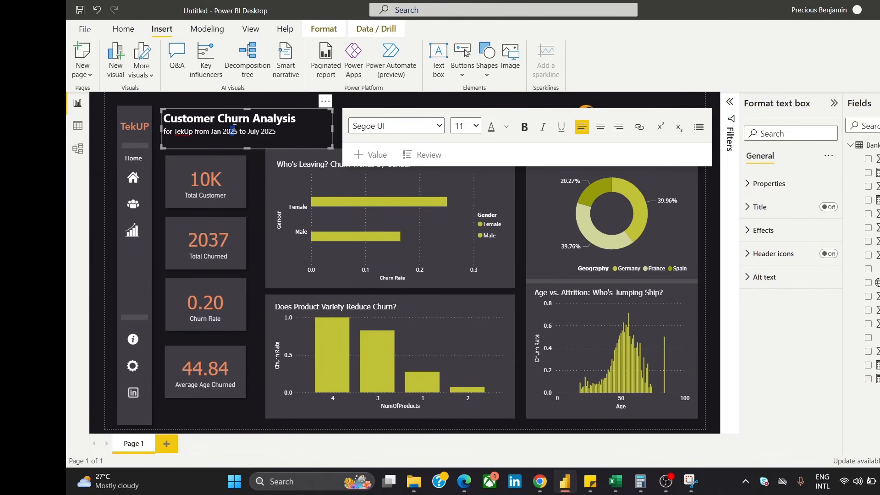
pyautogui.click(290, 118)
pyautogui.moveTo(295, 131); pyautogui.dragTo(164, 120)
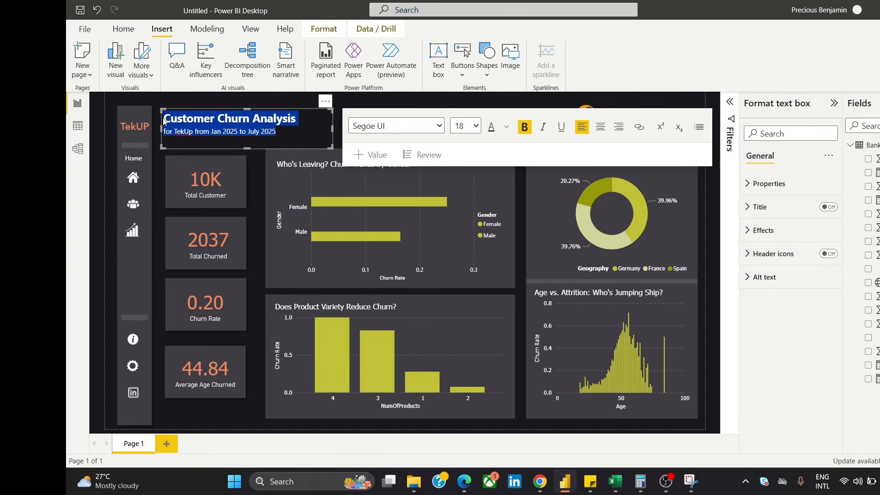
pyautogui.click(438, 126)
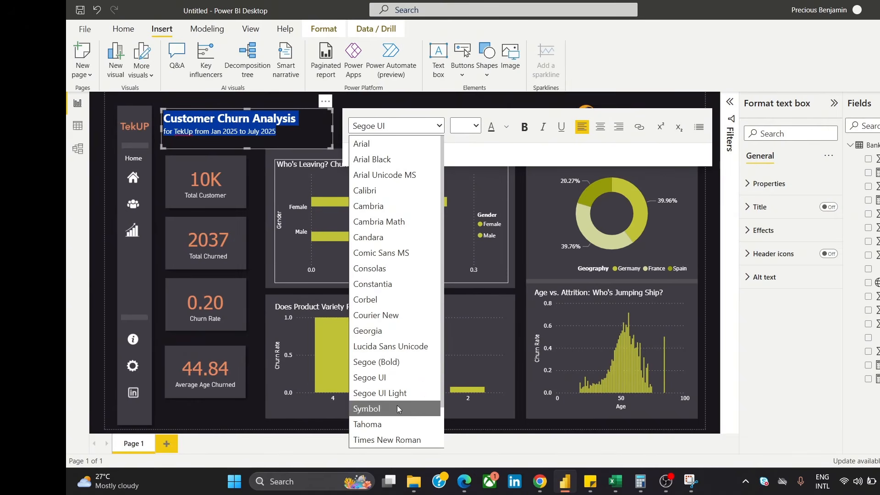
pyautogui.click(393, 427)
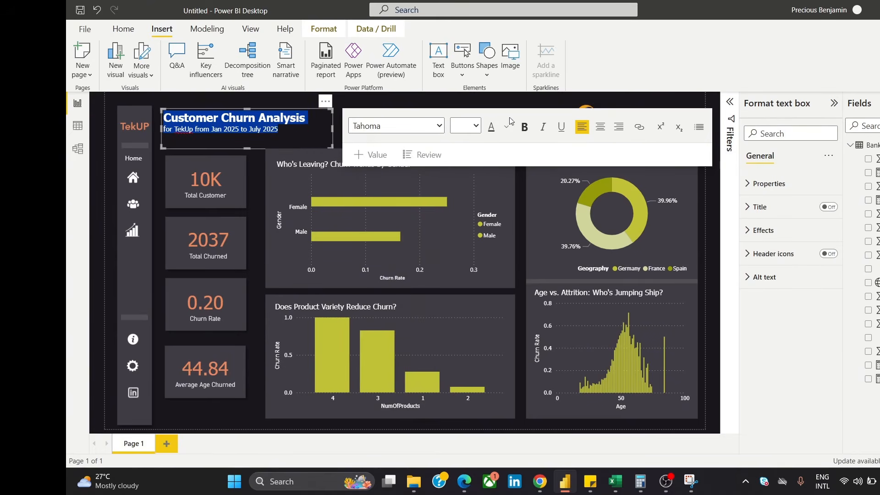
pyautogui.click(347, 110)
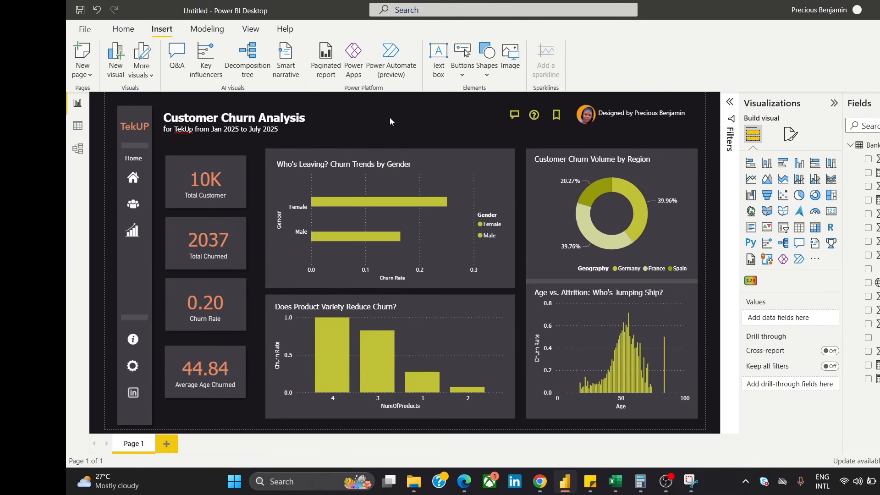
pyautogui.click(309, 118)
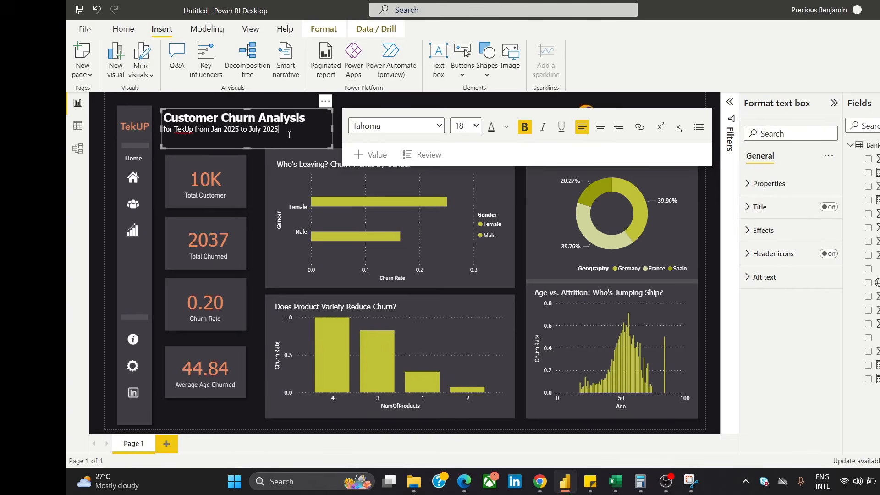
pyautogui.click(354, 105)
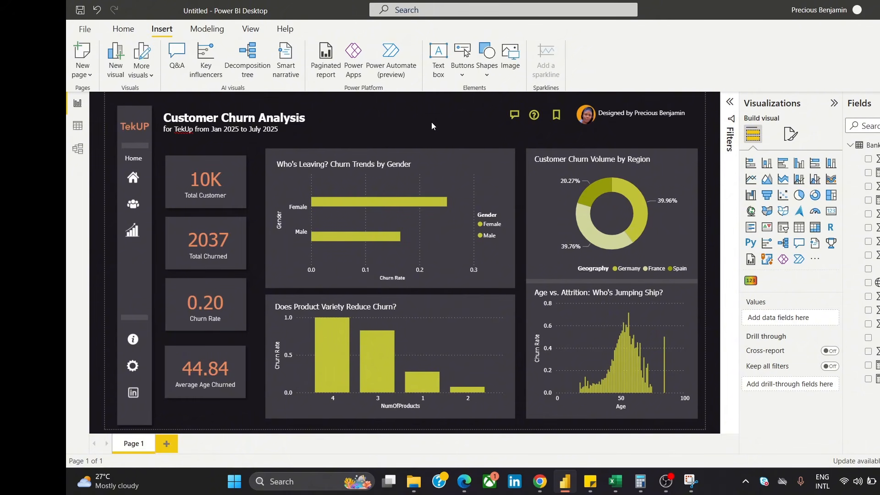
# Shift the Average Age Churned card's background slightly lower and place the card back over it
pyautogui.click(218, 372)
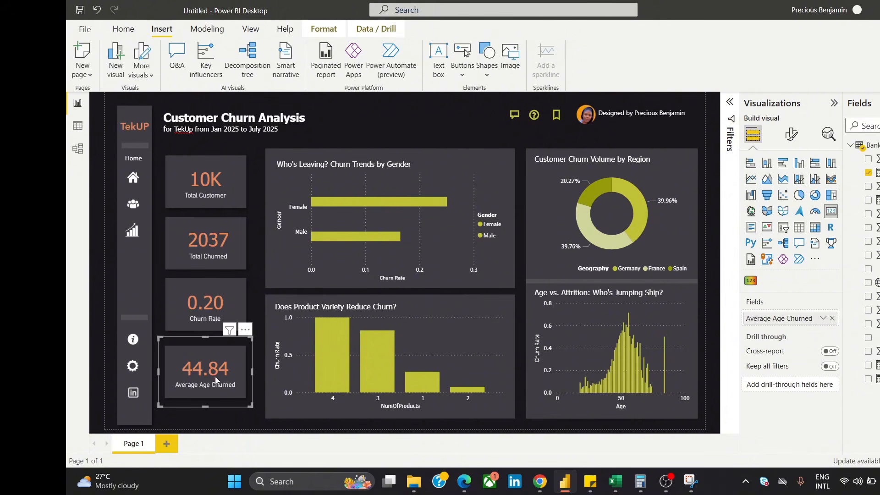
pyautogui.moveTo(216, 364); pyautogui.dragTo(310, 316)
pyautogui.click(205, 378)
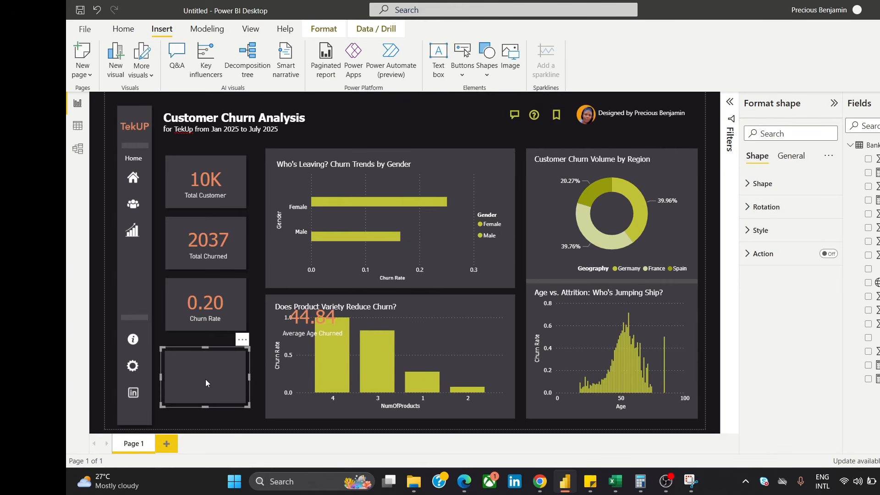
pyautogui.moveTo(317, 316); pyautogui.dragTo(211, 371)
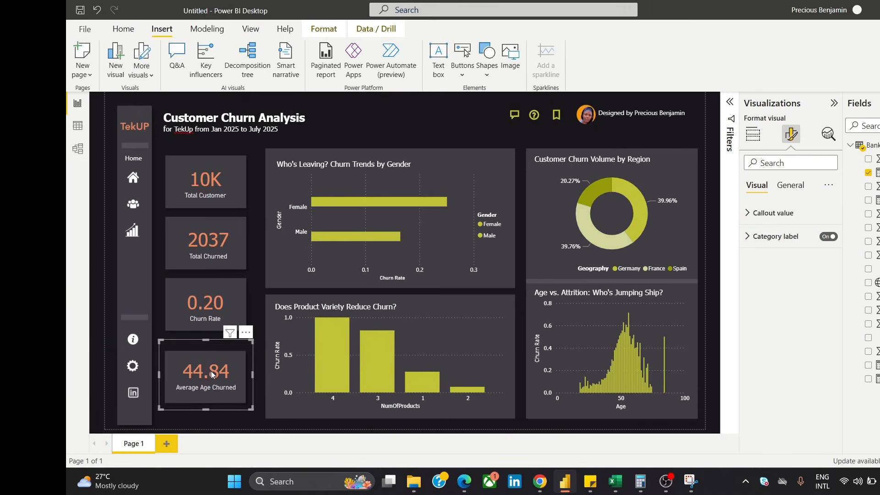
# Try moving the Churn Rate card off its background and nudging the background slightly lower
pyautogui.moveTo(215, 306); pyautogui.dragTo(339, 267)
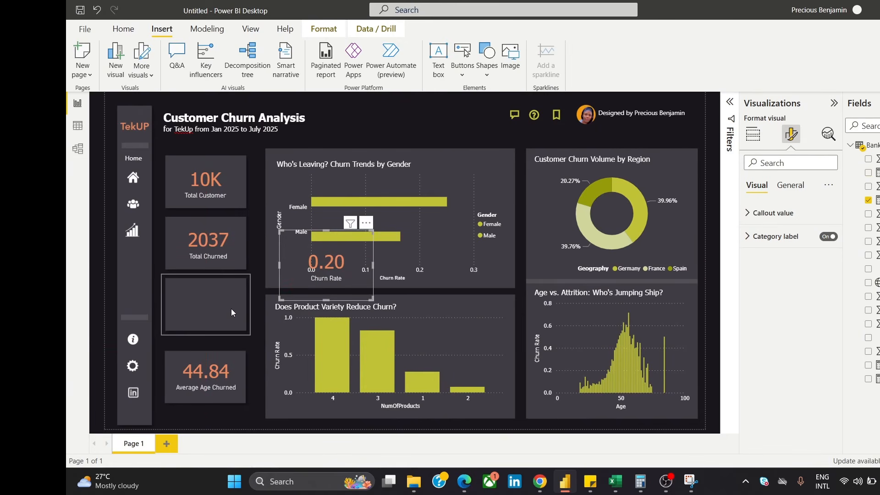
pyautogui.click(224, 312)
pyautogui.press('Down')
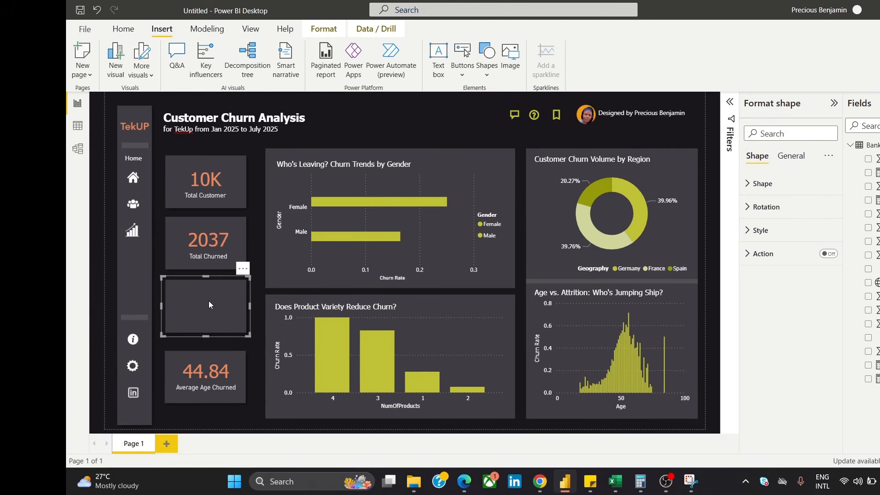
pyautogui.moveTo(217, 305); pyautogui.dragTo(240, 291)
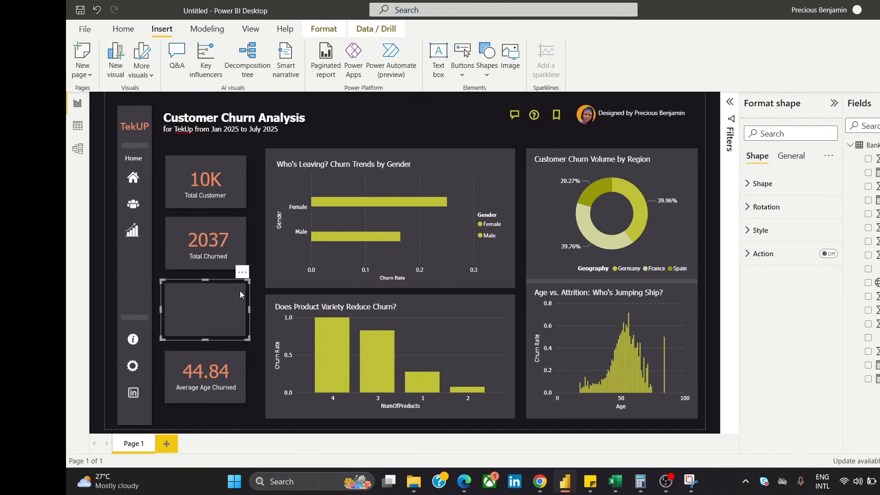
pyautogui.press('Down')
pyautogui.press('Down')
pyautogui.press('Down')
pyautogui.press('Down')
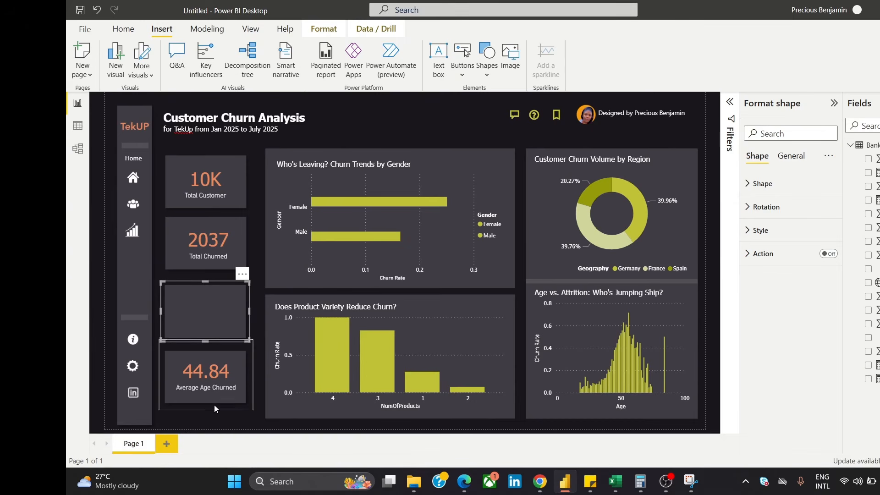
# Undo the Churn Rate card and background moves, then undo placing the Average Age Churned card back
pyautogui.click(216, 420)
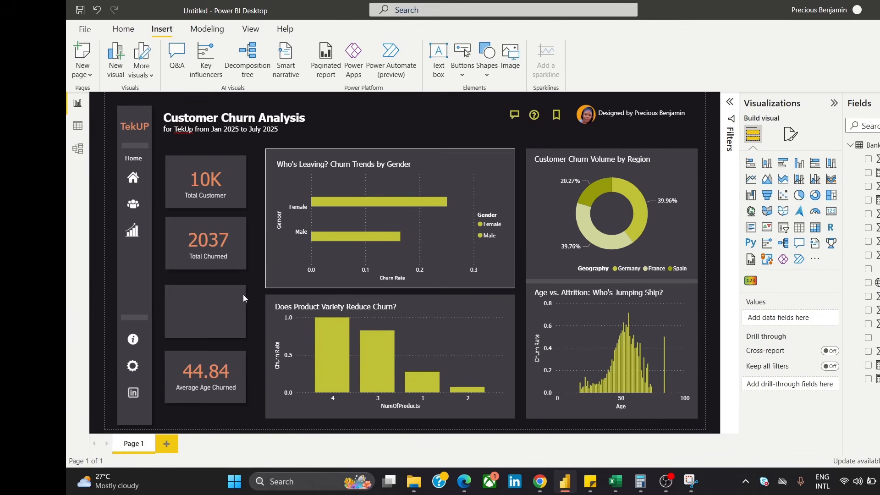
pyautogui.click(215, 311)
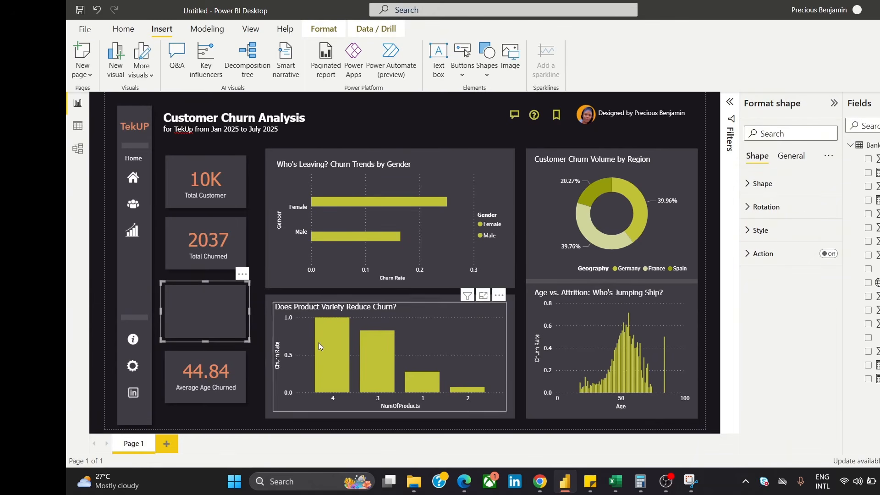
pyautogui.click(372, 132)
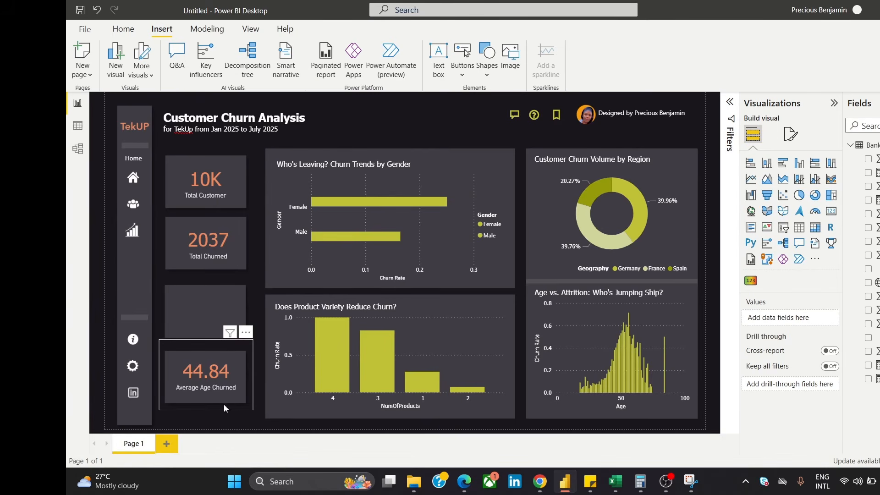
pyautogui.click(251, 310)
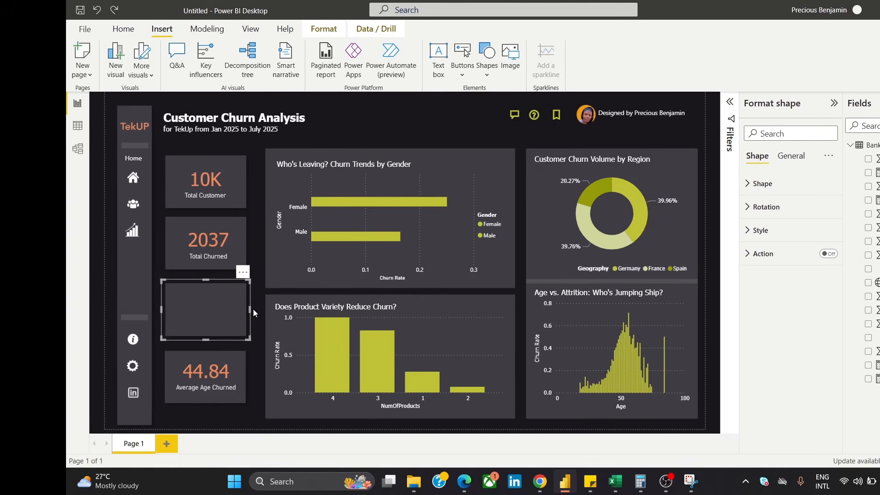
pyautogui.press('Up')
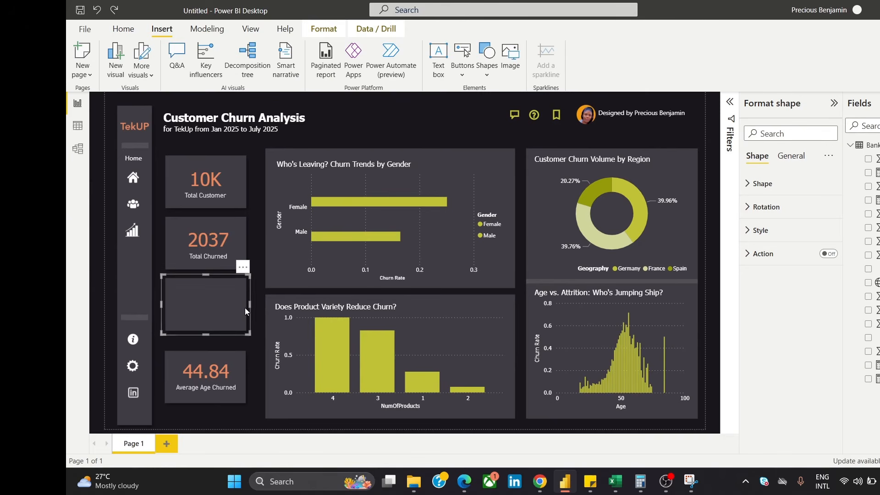
pyautogui.click(255, 163)
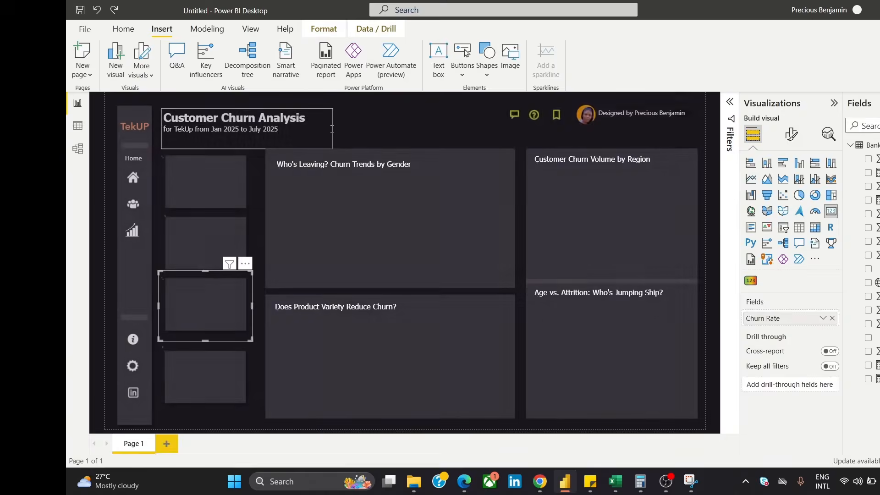
pyautogui.click(329, 131)
pyautogui.hotkey('ctrl', 'z')
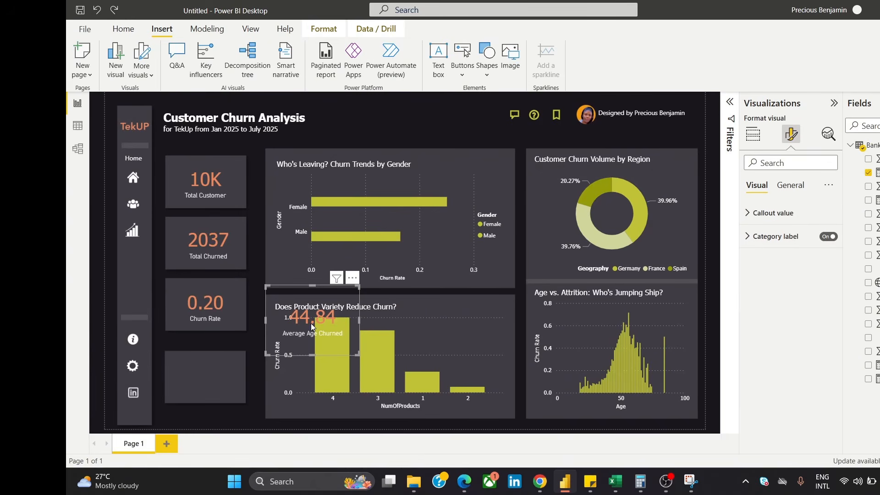
# Move the Average Age Churned card aside, nudge its background a little lower, and place the card back over it
pyautogui.moveTo(311, 326); pyautogui.dragTo(477, 168)
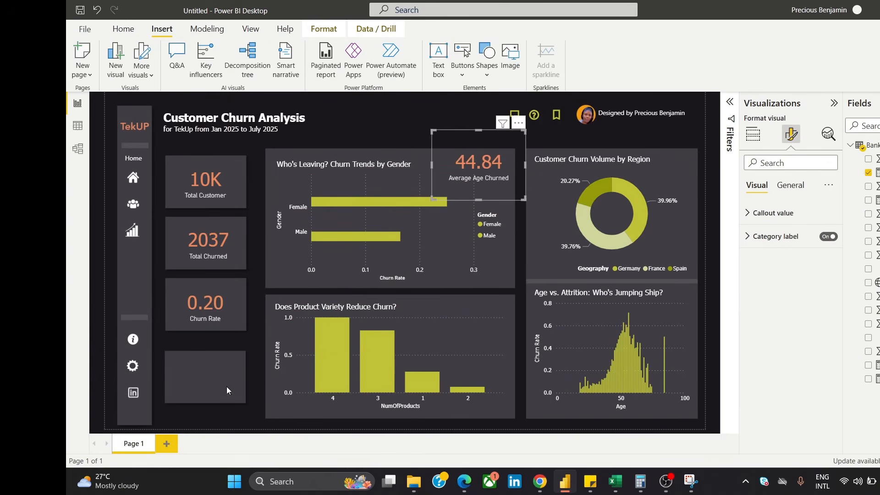
pyautogui.click(215, 394)
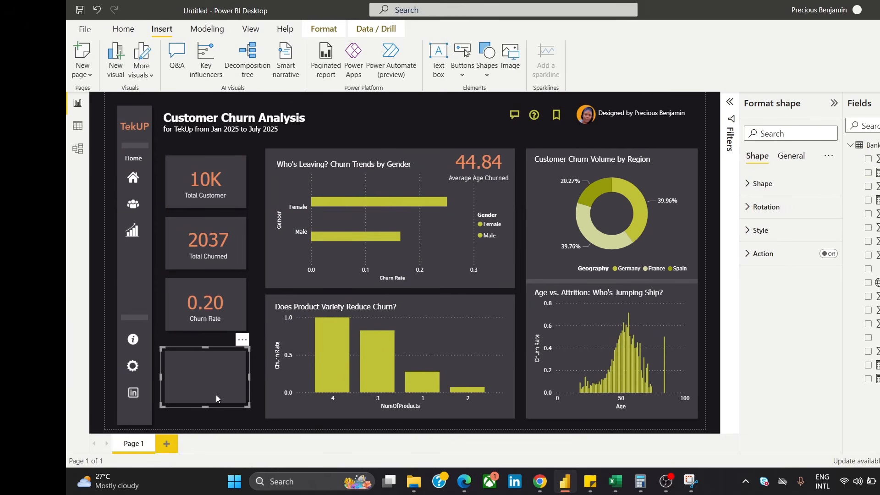
pyautogui.press('Down')
pyautogui.press('Down')
pyautogui.press('Down')
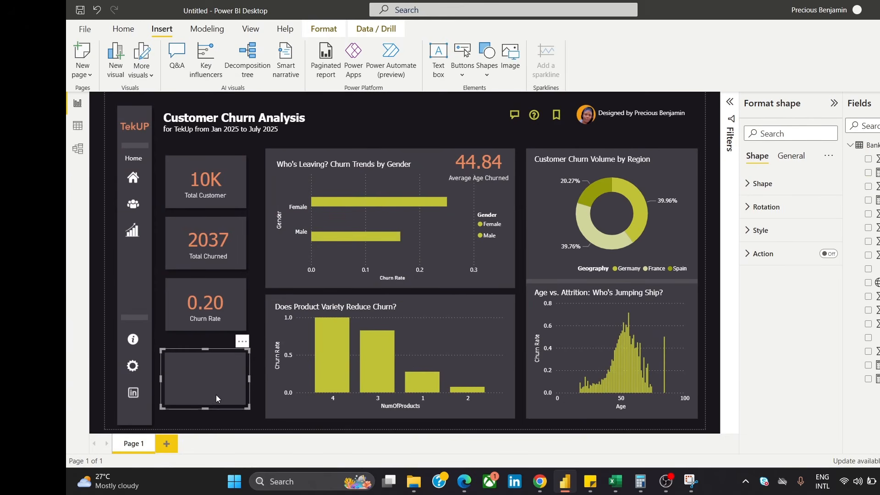
pyautogui.press('Down')
pyautogui.press('Down')
pyautogui.press('Down')
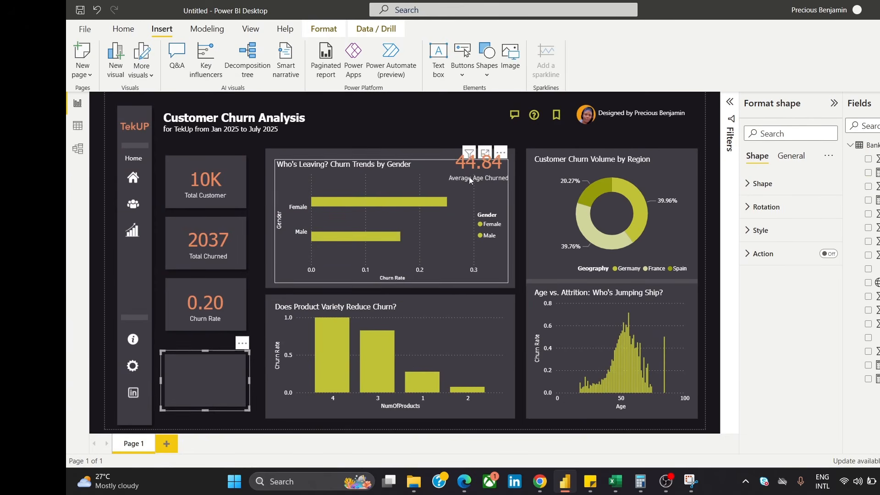
pyautogui.moveTo(469, 177); pyautogui.dragTo(208, 385)
# Move the Churn Rate card off its background, shift the background slightly lower, and place the card back over it
pyautogui.click(221, 303)
pyautogui.moveTo(233, 301); pyautogui.dragTo(483, 167)
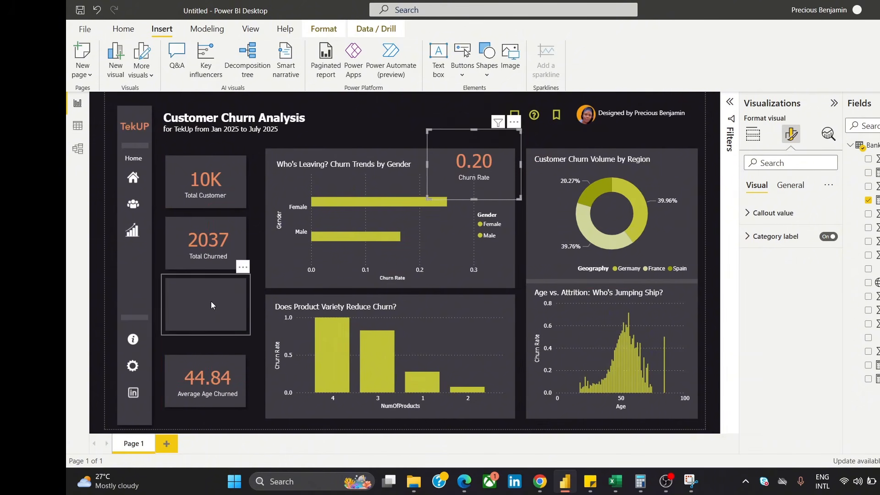
pyautogui.moveTo(211, 302); pyautogui.dragTo(212, 311)
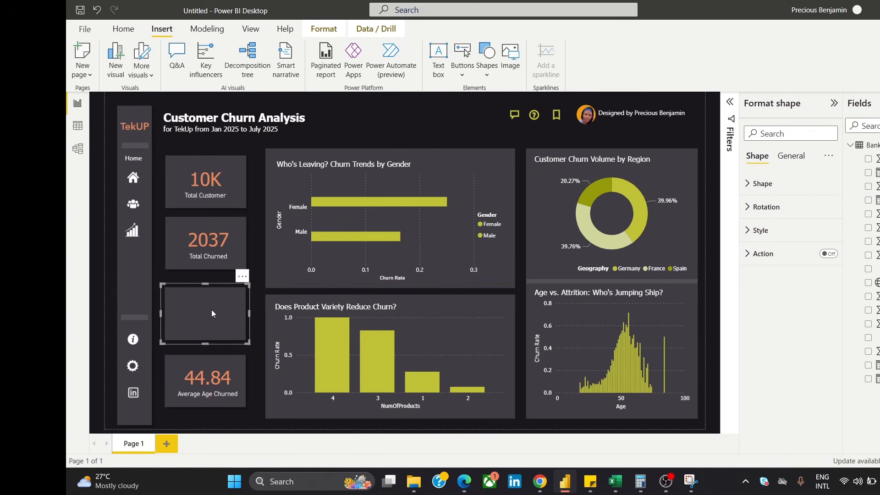
pyautogui.press('Up')
pyautogui.press('Up')
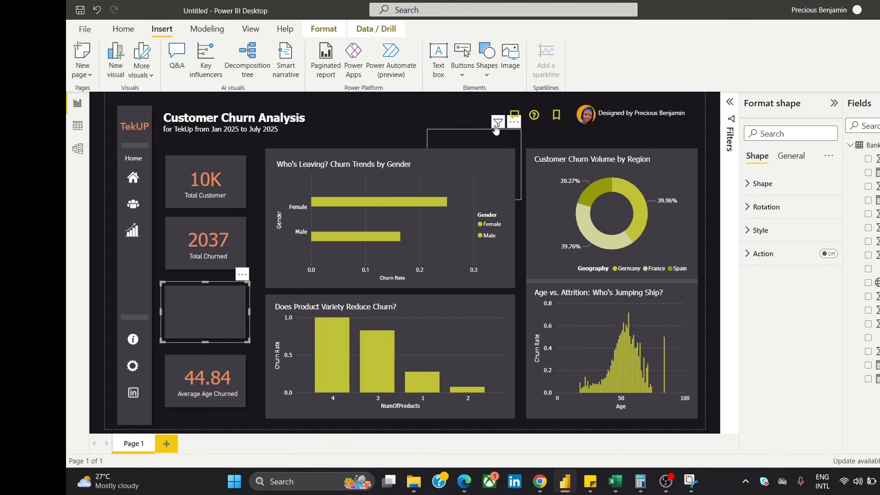
pyautogui.click(496, 127)
pyautogui.moveTo(476, 128)
pyautogui.mouseDown()
pyautogui.moveTo(442, 120)
pyautogui.moveTo(447, 127)
pyautogui.mouseUp()
pyautogui.moveTo(512, 135); pyautogui.dragTo(248, 268)
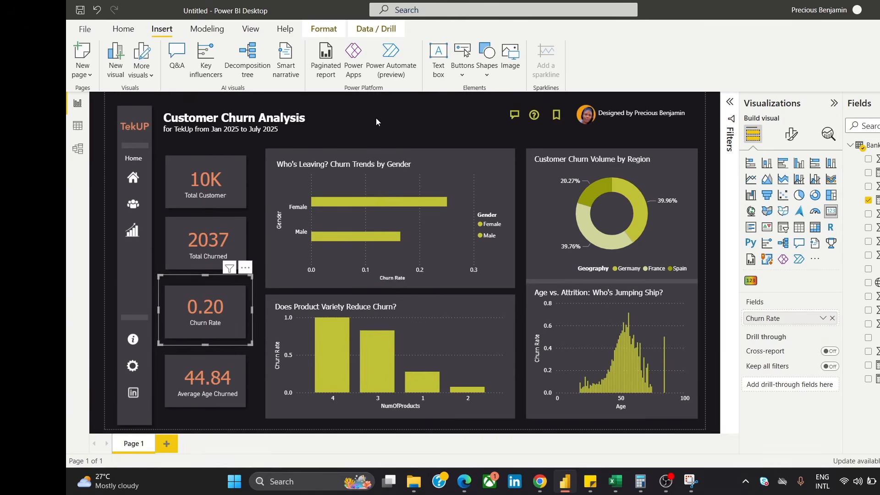
pyautogui.click(376, 115)
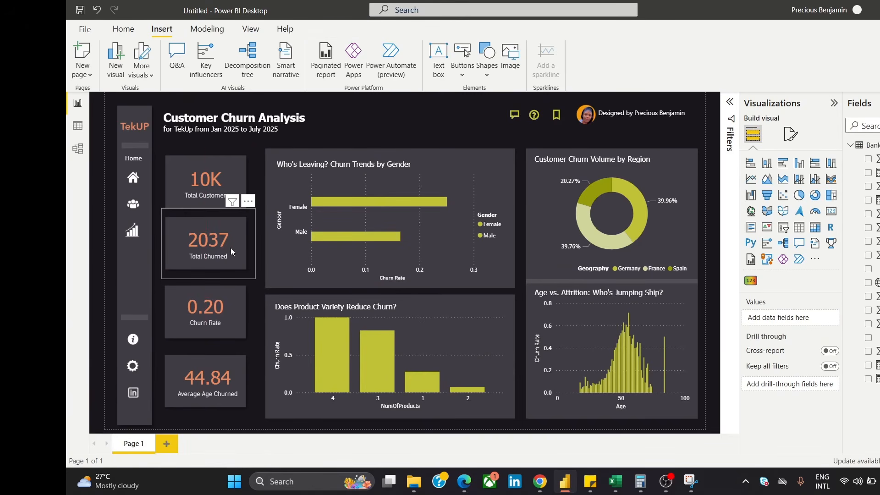
# Set the Total Churned card aside, lower its background slightly, and put the card back over it
pyautogui.moveTo(230, 248); pyautogui.dragTo(432, 116)
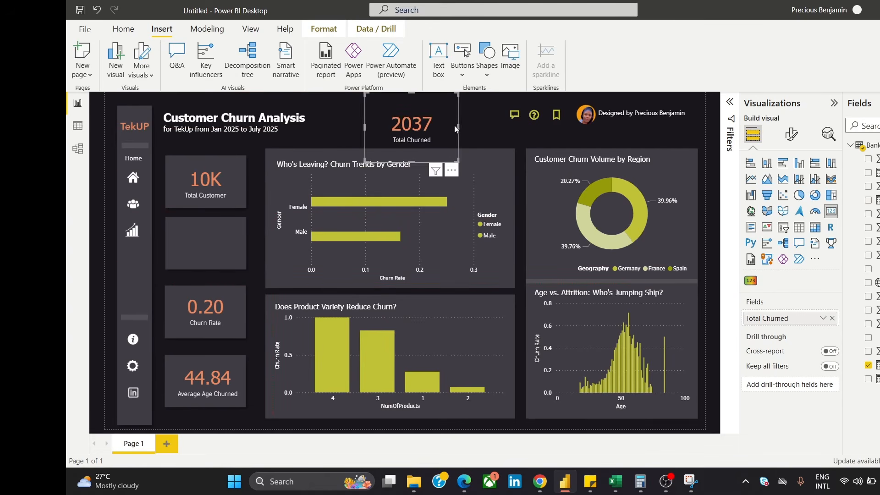
pyautogui.click(490, 130)
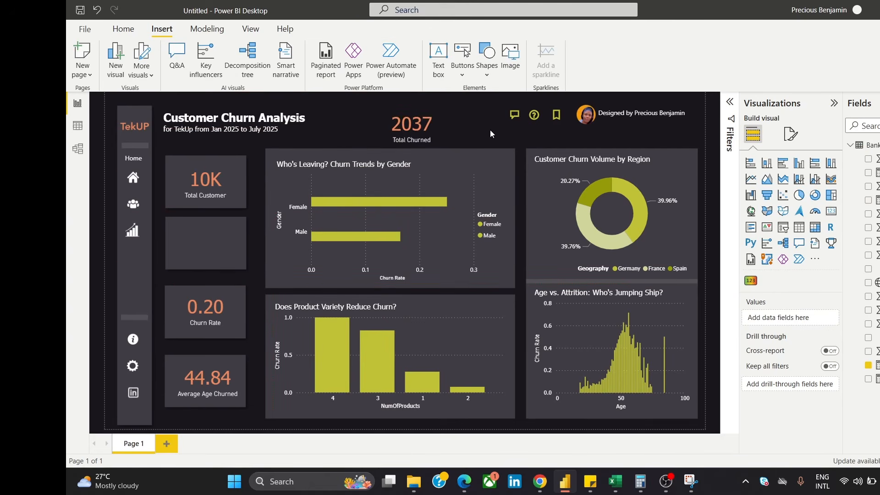
pyautogui.click(213, 248)
pyautogui.moveTo(213, 249); pyautogui.dragTo(212, 256)
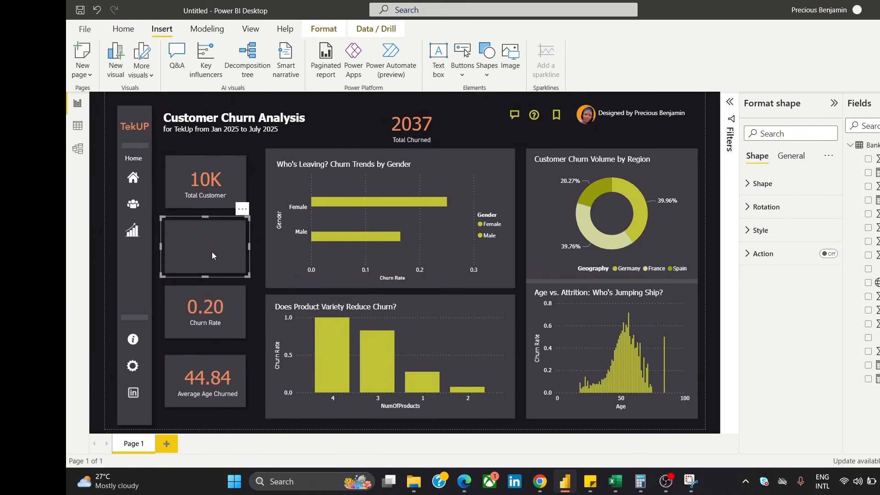
pyautogui.press('Down')
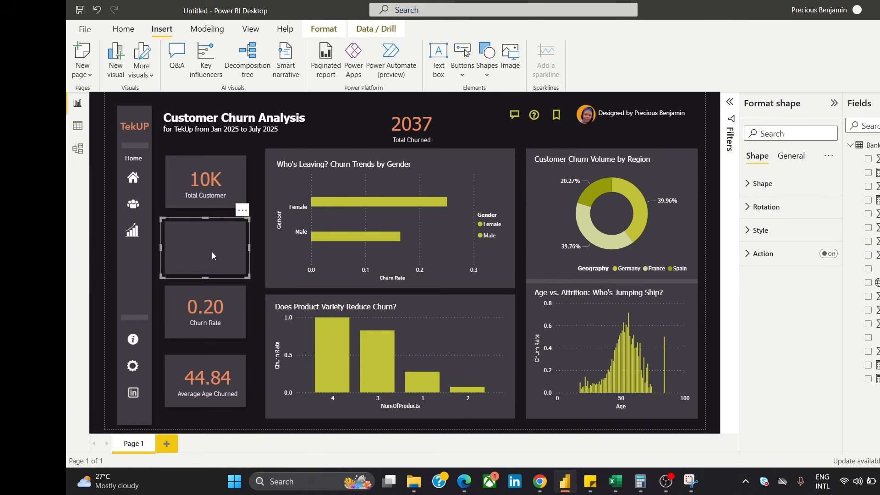
pyautogui.moveTo(397, 134); pyautogui.dragTo(207, 240)
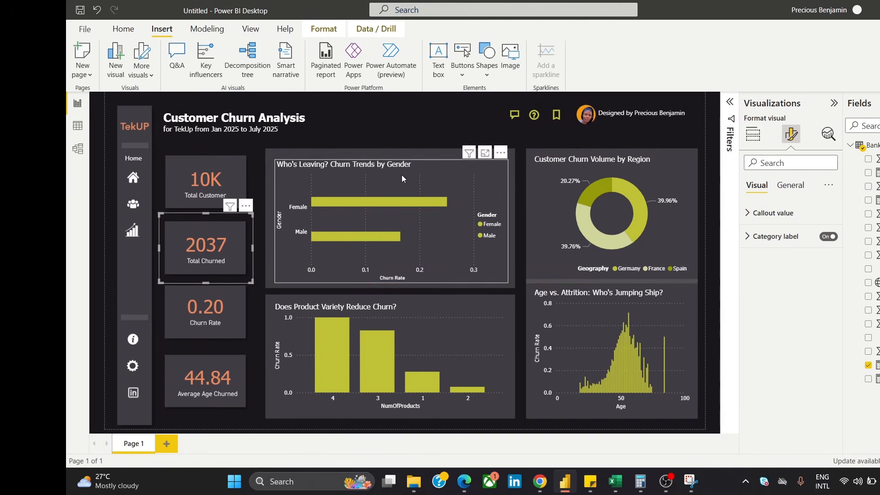
pyautogui.click(409, 128)
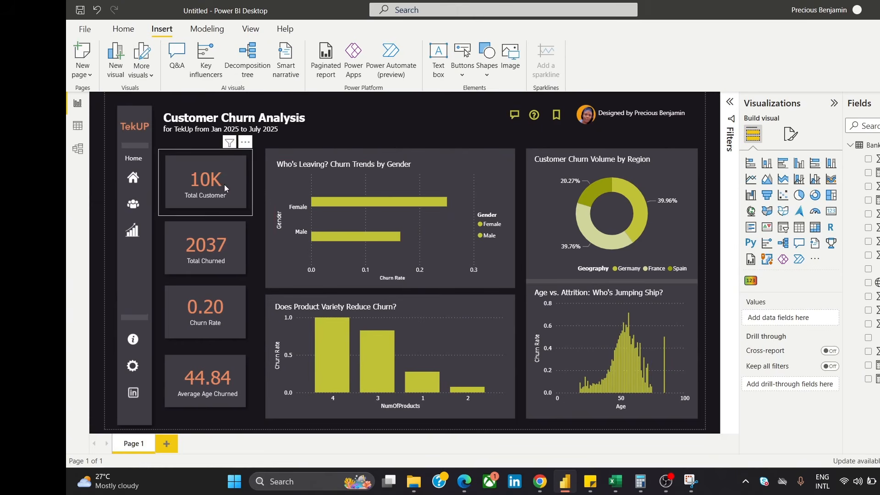
# Move the Total Customer card aside, nudge its background slightly higher, and place the card back over it
pyautogui.moveTo(224, 185); pyautogui.dragTo(365, 121)
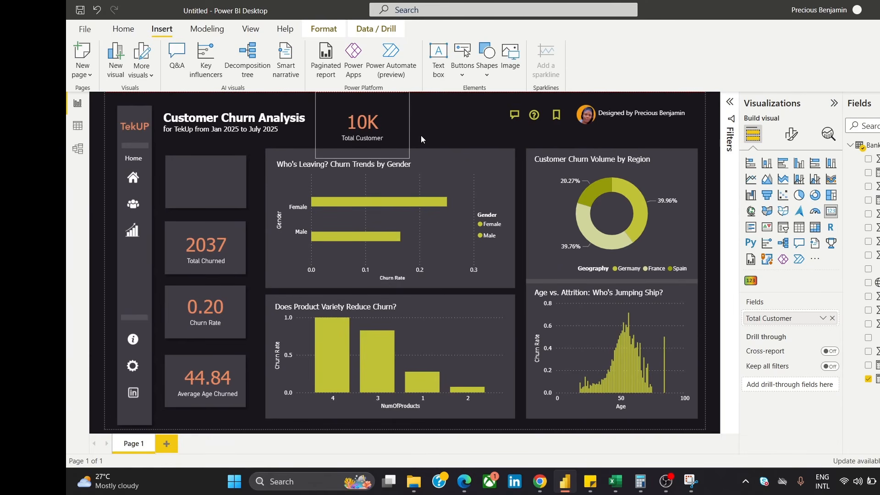
pyautogui.click(427, 120)
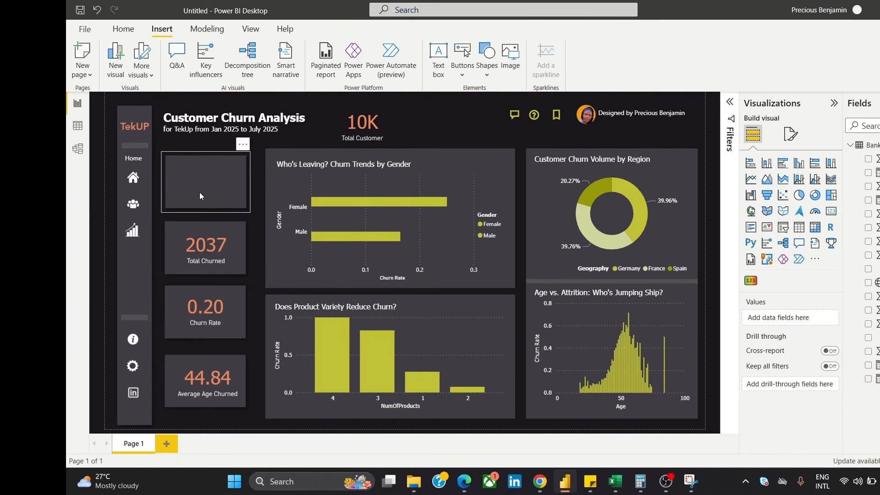
pyautogui.moveTo(201, 192); pyautogui.dragTo(200, 191)
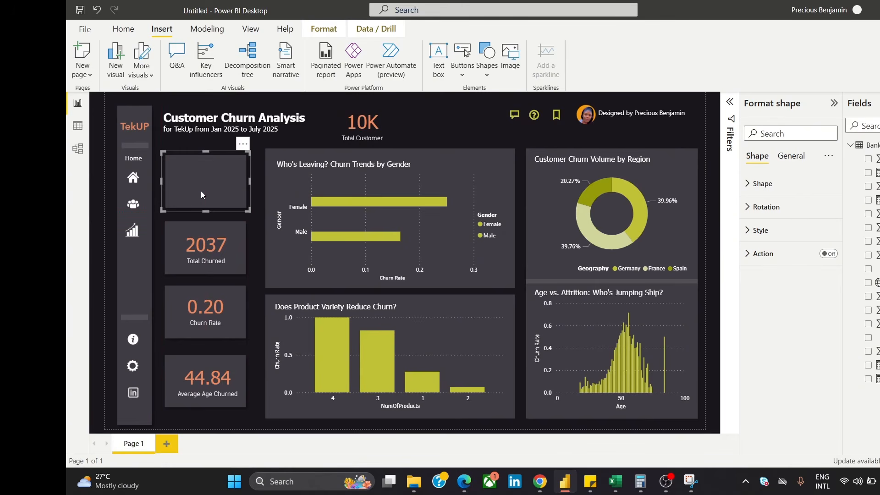
pyautogui.click(434, 119)
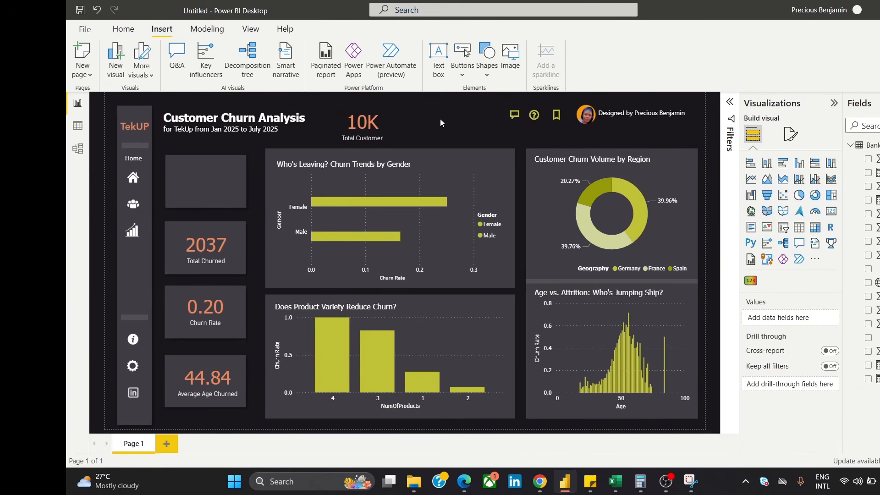
pyautogui.moveTo(379, 126); pyautogui.dragTo(221, 182)
pyautogui.click(362, 123)
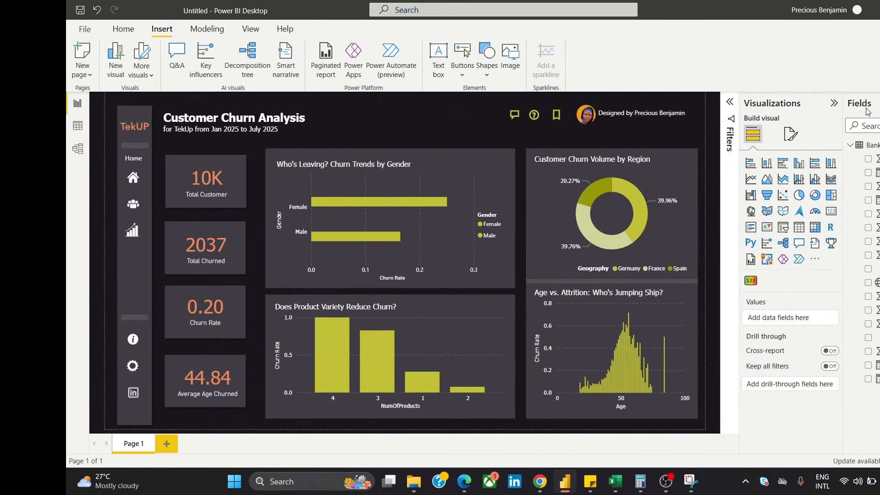
pyautogui.click(132, 285)
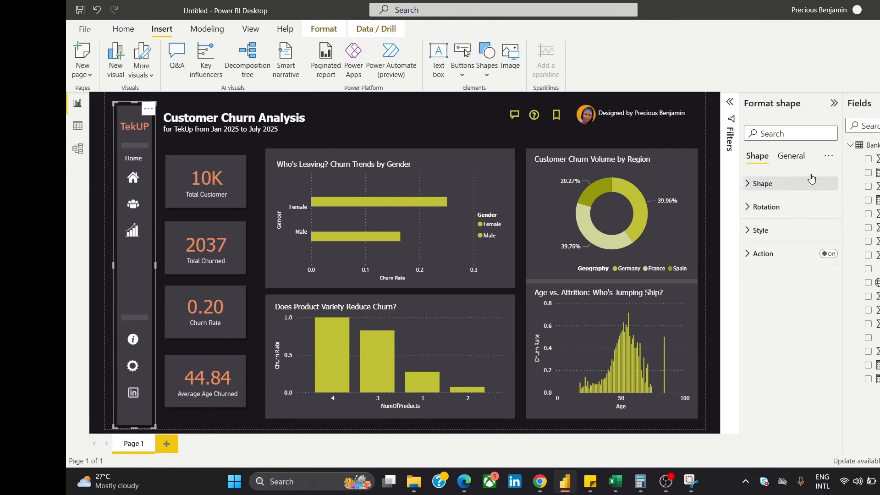
pyautogui.click(761, 232)
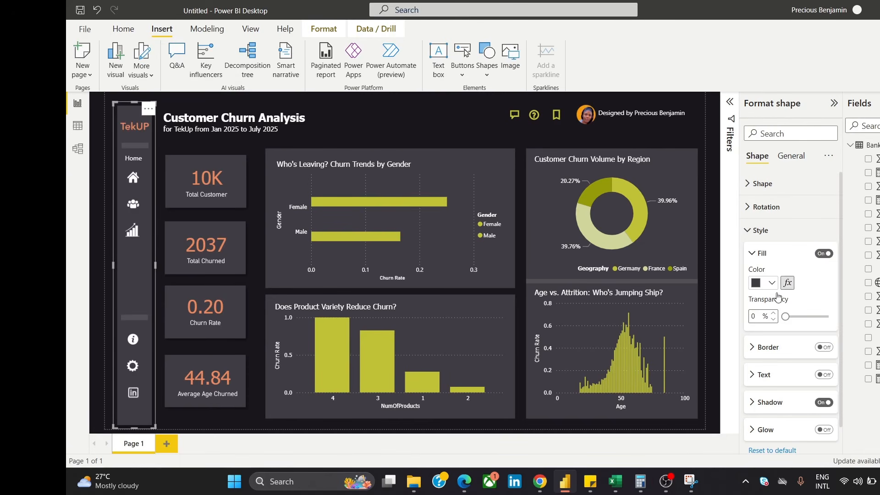
pyautogui.click(759, 284)
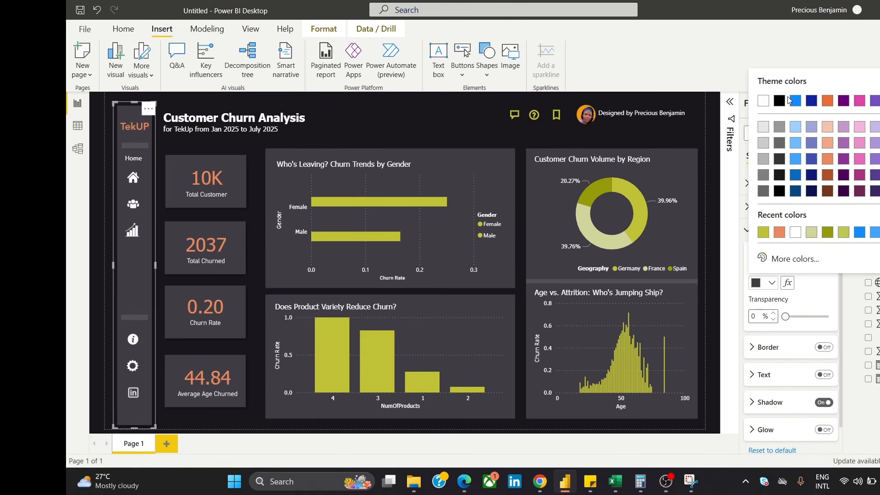
pyautogui.click(447, 122)
pyautogui.click(449, 120)
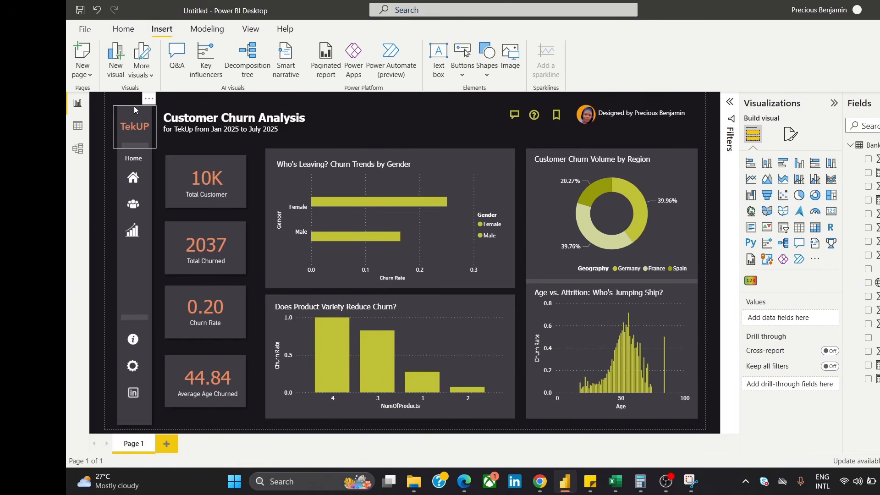
# Try filling the sidebar background shape with the lime green used in the charts
pyautogui.click(117, 167)
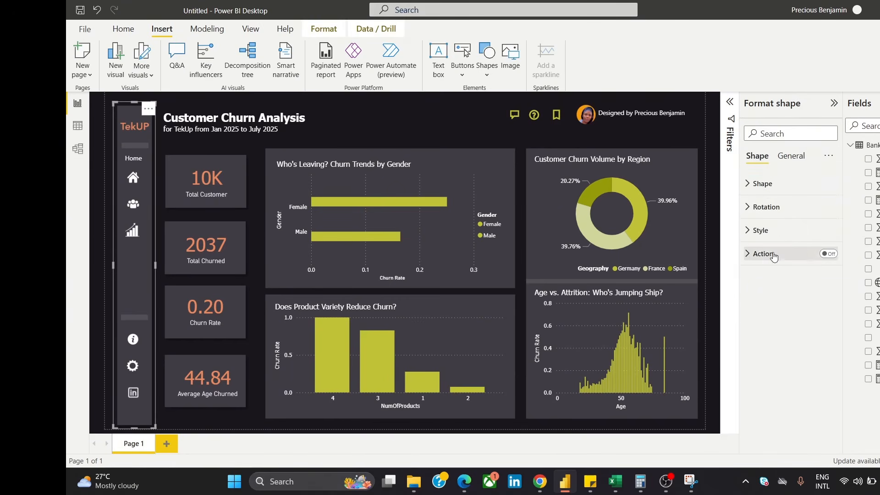
pyautogui.click(773, 234)
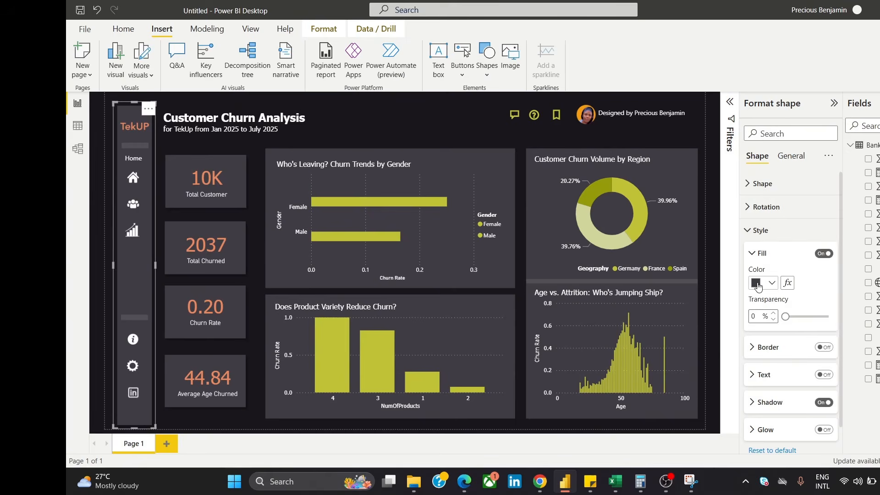
pyautogui.click(763, 282)
pyautogui.click(781, 229)
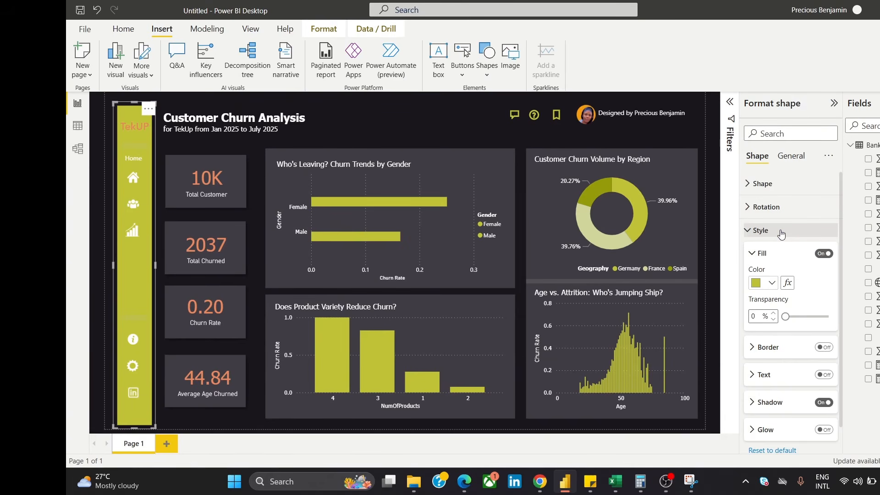
pyautogui.click(450, 120)
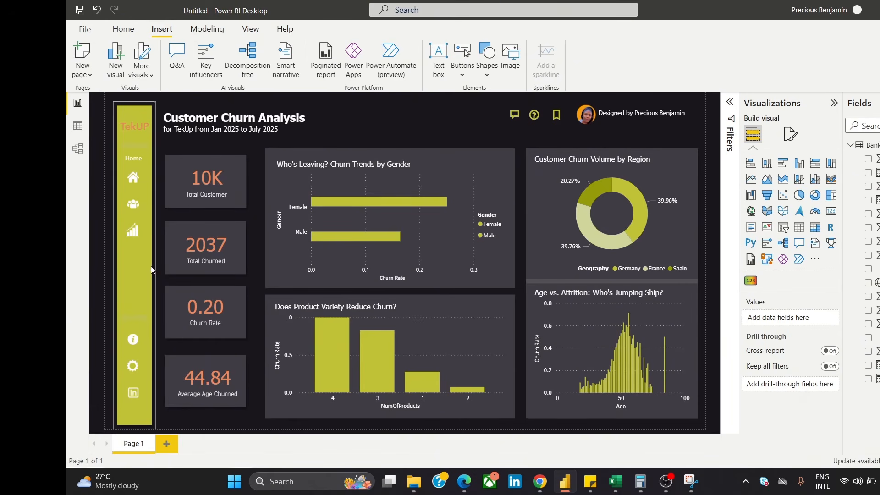
# Set the sidebar background shape's fill to the custom colour #18161B
pyautogui.click(791, 134)
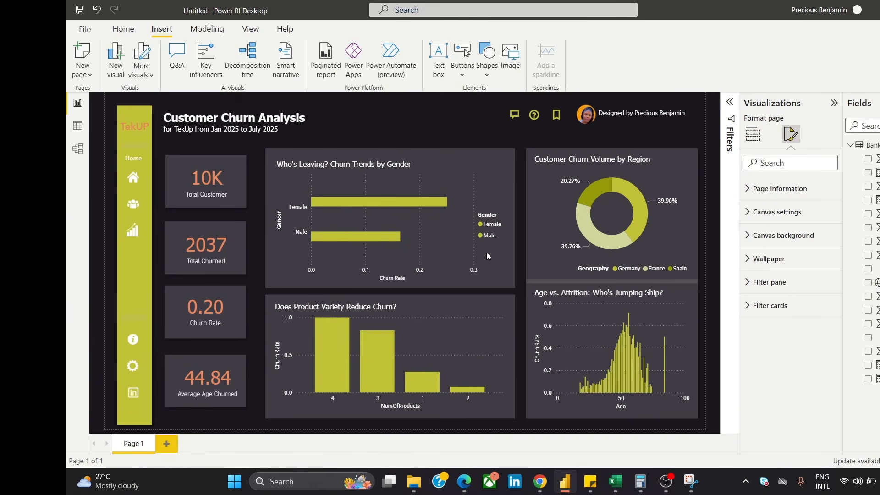
pyautogui.click(114, 156)
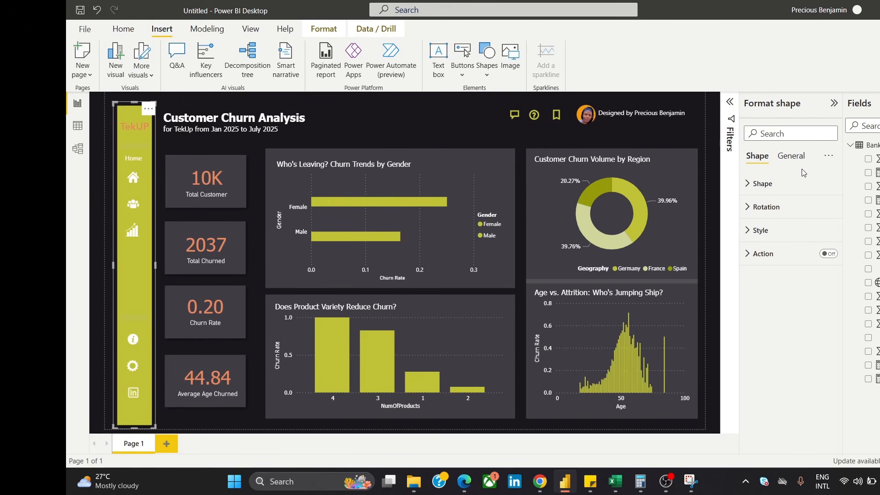
pyautogui.click(784, 234)
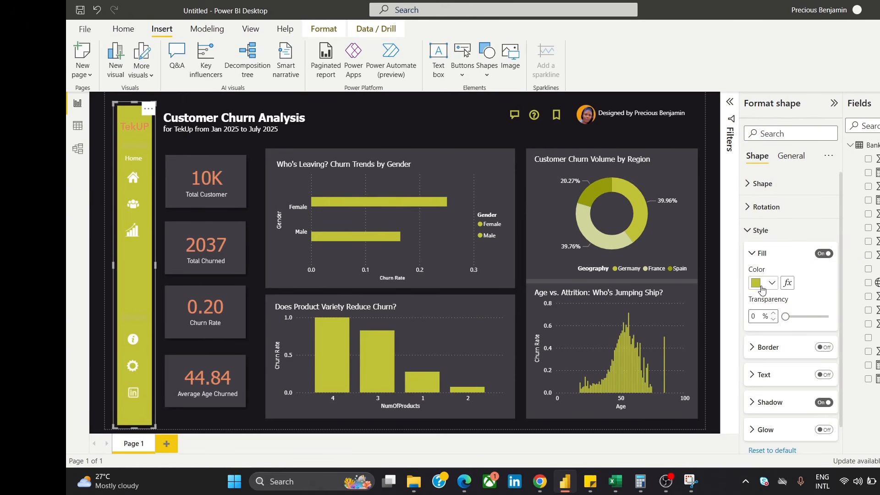
pyautogui.click(759, 284)
pyautogui.click(785, 259)
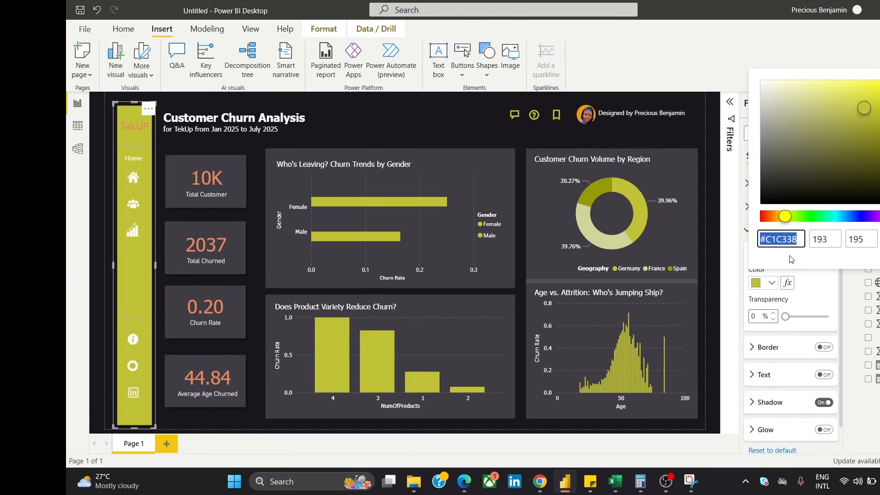
pyautogui.write('18')
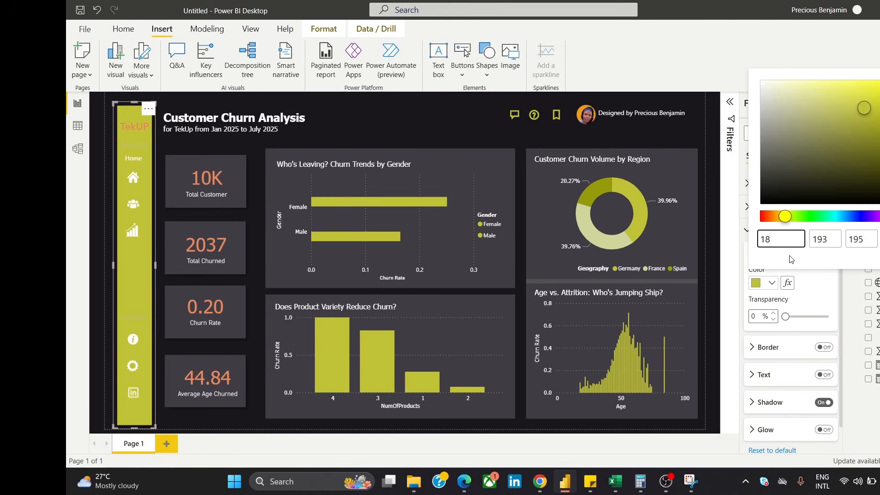
pyautogui.write('161B')
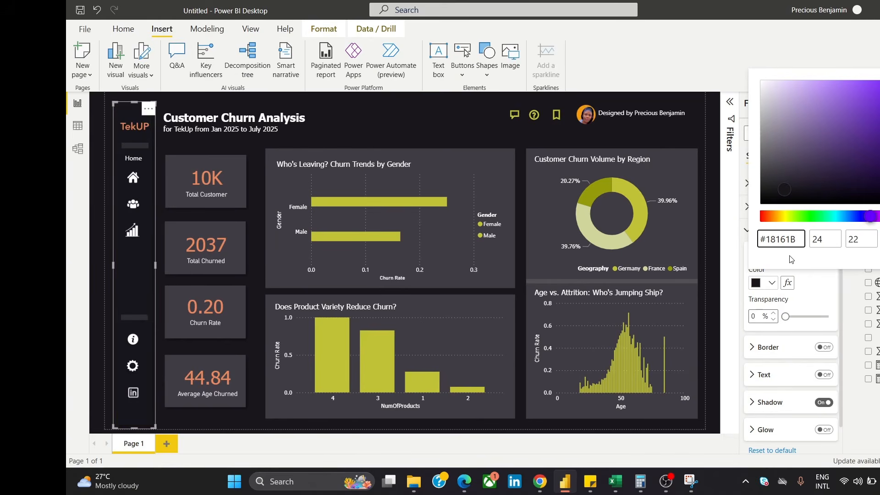
pyautogui.click(455, 123)
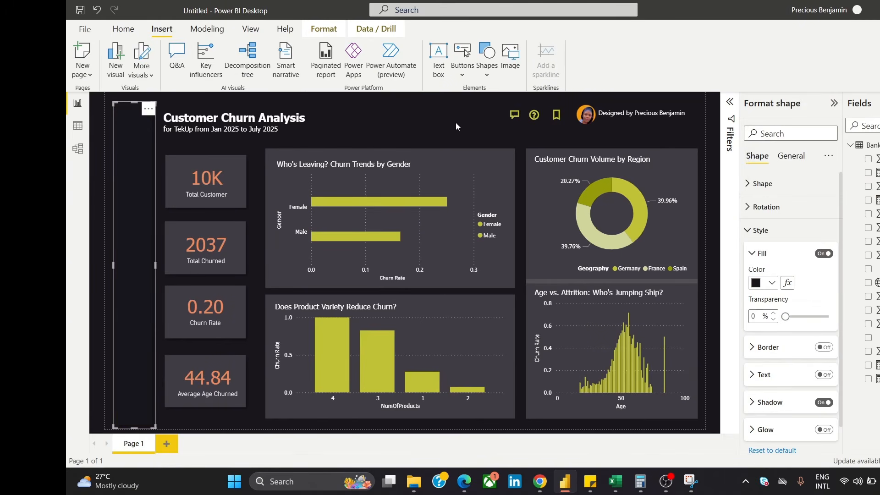
pyautogui.click(455, 123)
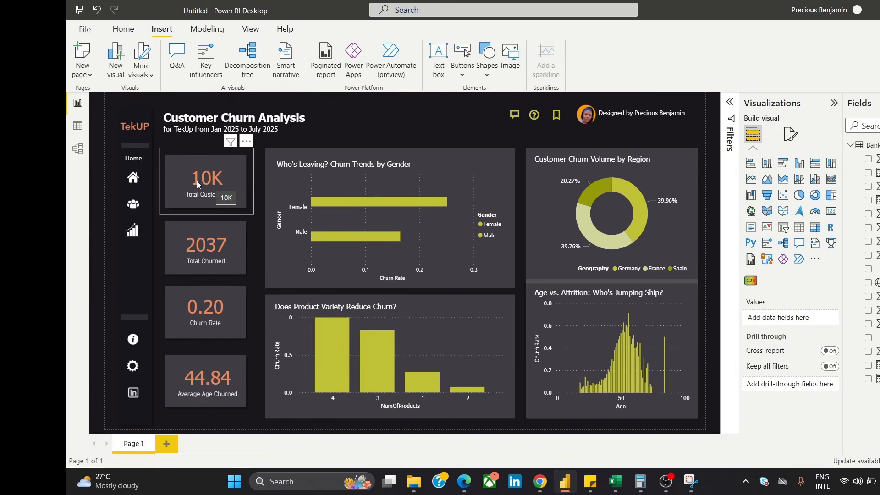
# Change the Total Customer card's callout value colour to the lime green used in the charts
pyautogui.moveTo(393, 201)
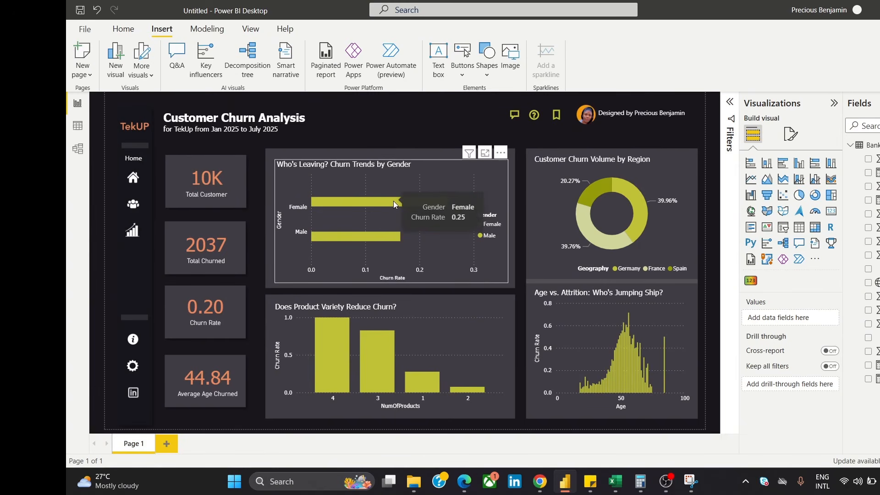
pyautogui.click(205, 178)
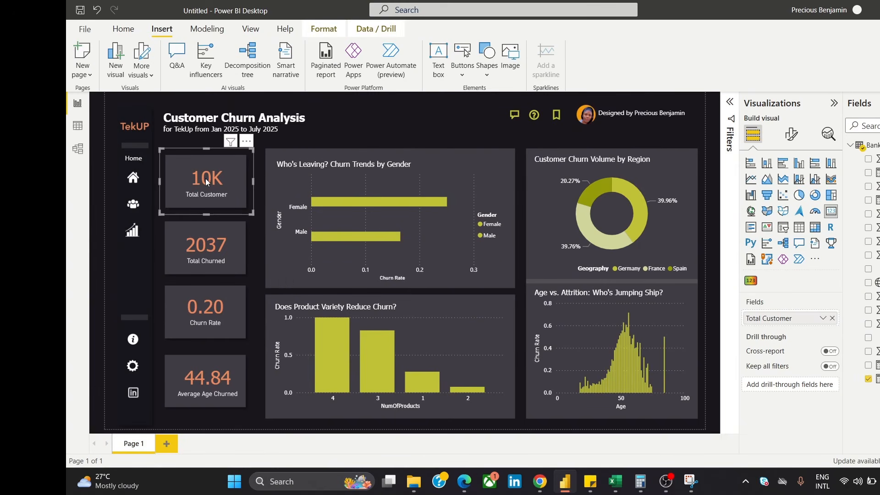
pyautogui.click(791, 134)
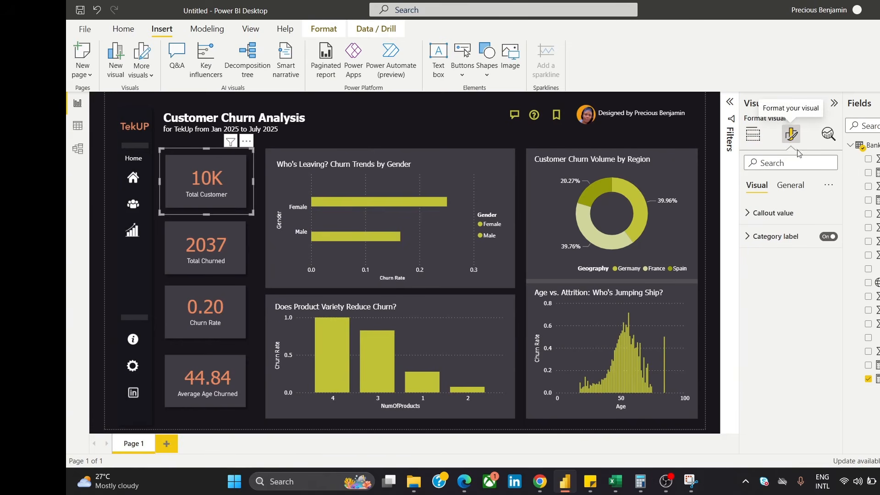
pyautogui.click(779, 218)
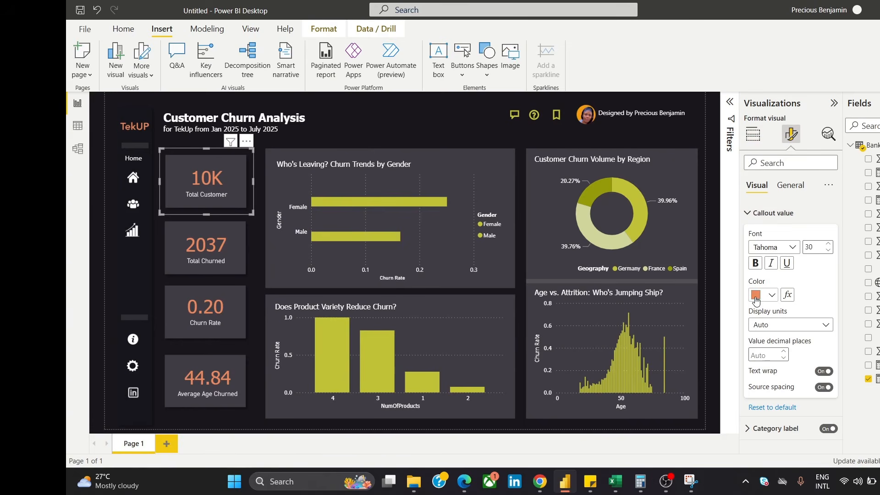
pyautogui.click(756, 296)
pyautogui.click(780, 245)
pyautogui.click(412, 130)
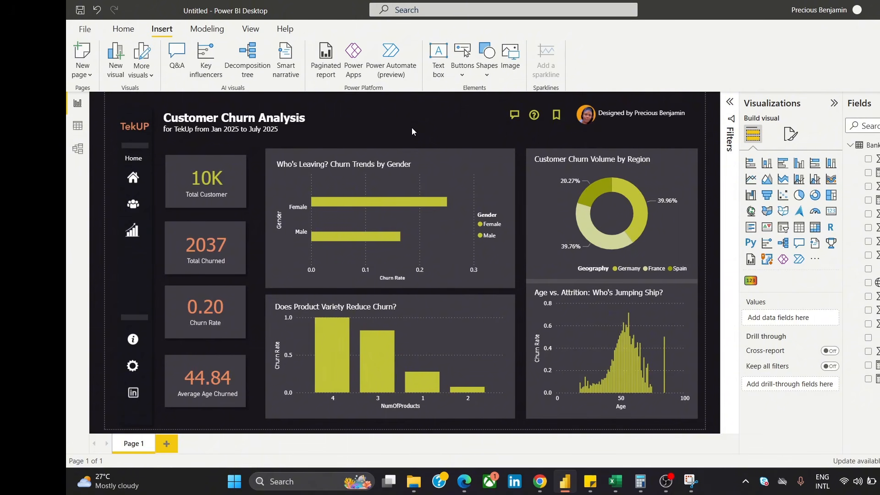
# Recolour the Total Churned card's callout value with the same lime green
pyautogui.click(219, 251)
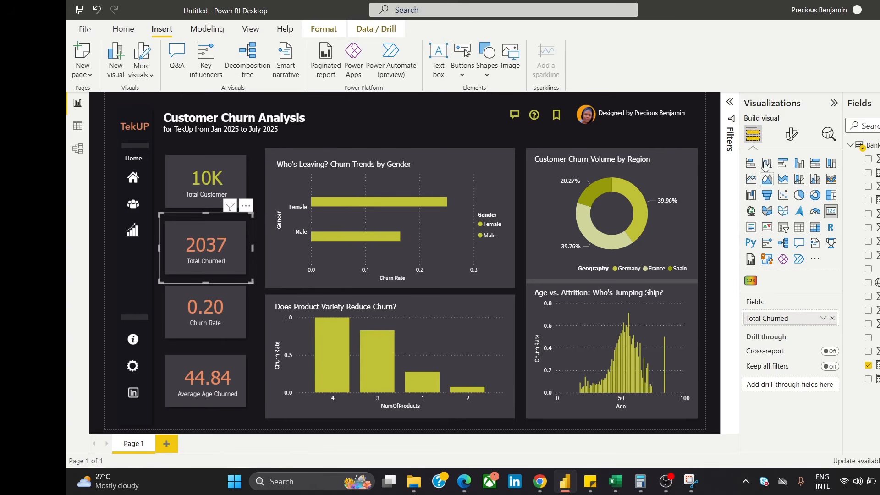
pyautogui.click(790, 134)
pyautogui.click(761, 212)
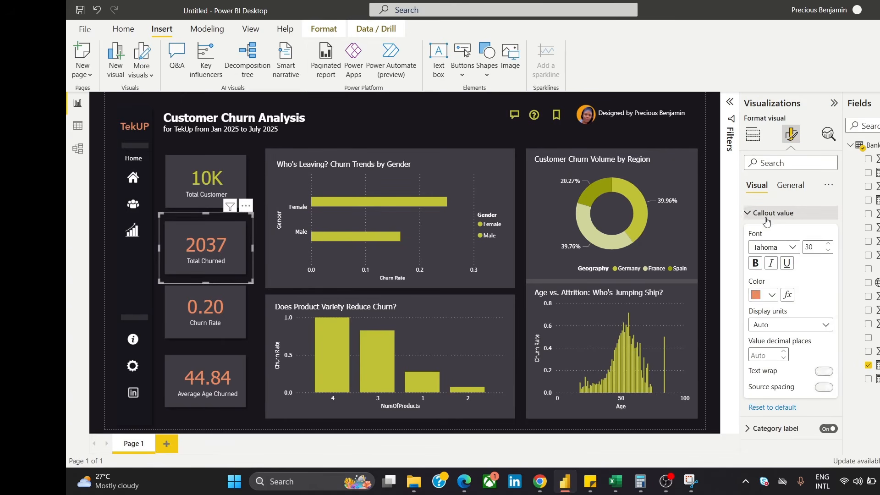
pyautogui.click(755, 296)
pyautogui.click(764, 137)
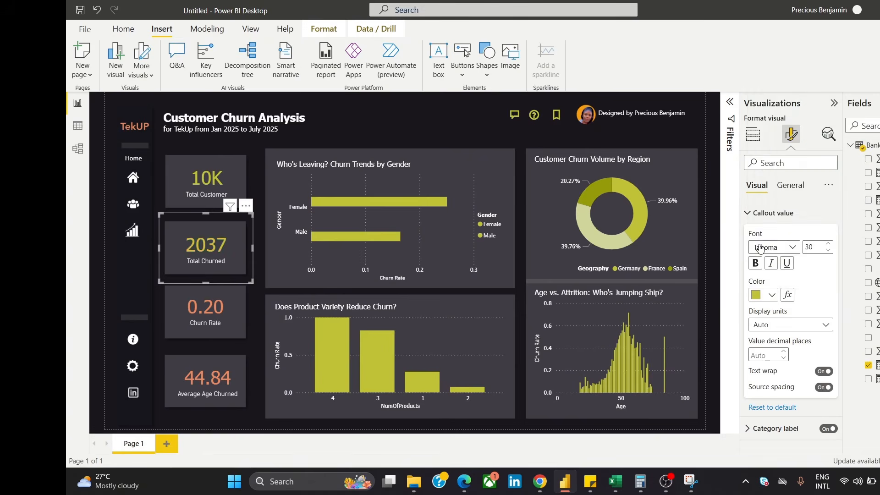
pyautogui.click(428, 123)
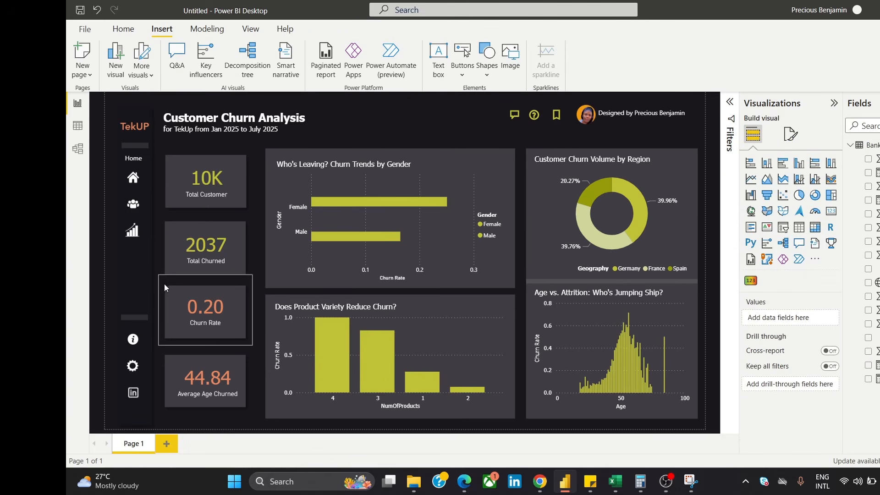
# Recolour the Churn Rate card's callout value with the recently used lime green
pyautogui.click(219, 307)
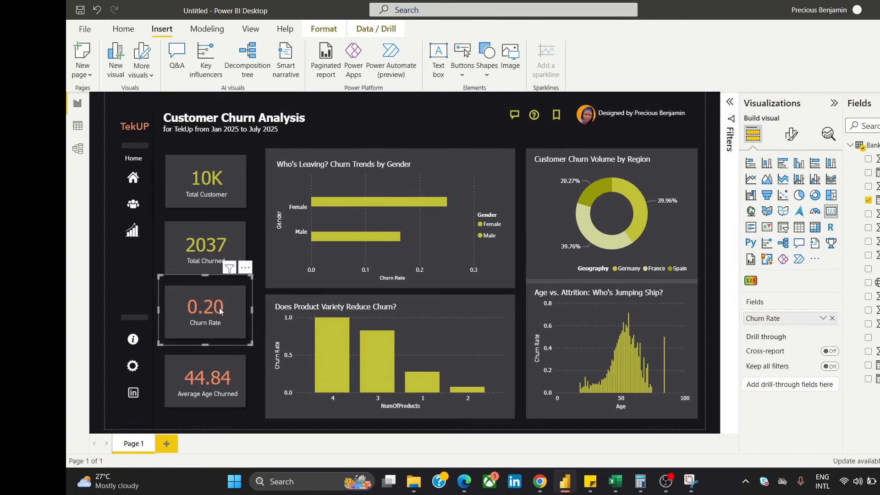
pyautogui.click(790, 134)
pyautogui.click(766, 211)
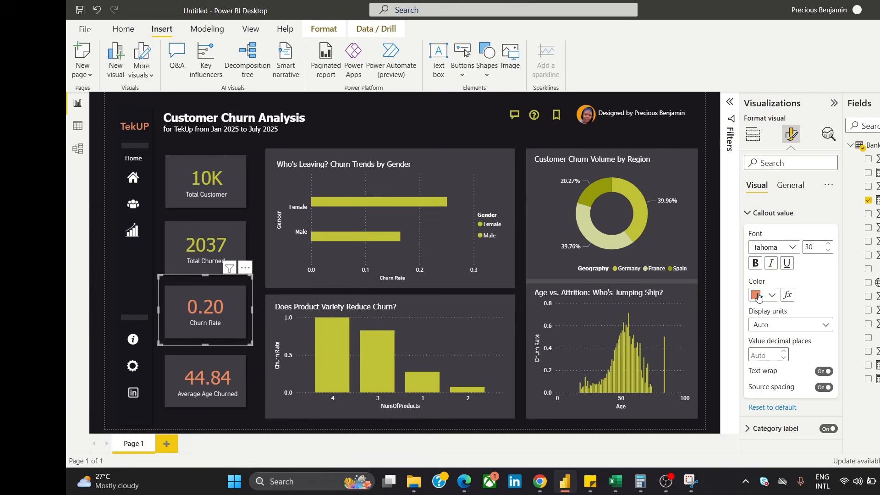
pyautogui.click(756, 295)
pyautogui.click(763, 244)
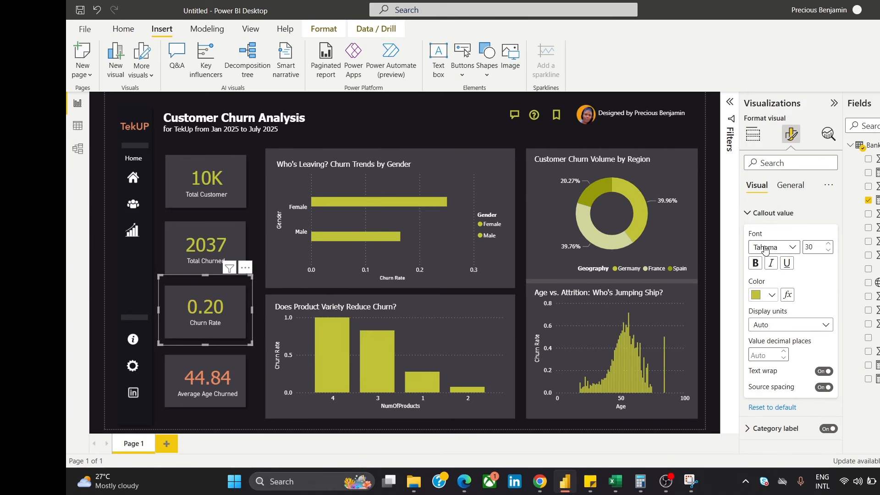
# Set the Average Age Churned card's callout value to the lime green and deselect the card
pyautogui.click(218, 380)
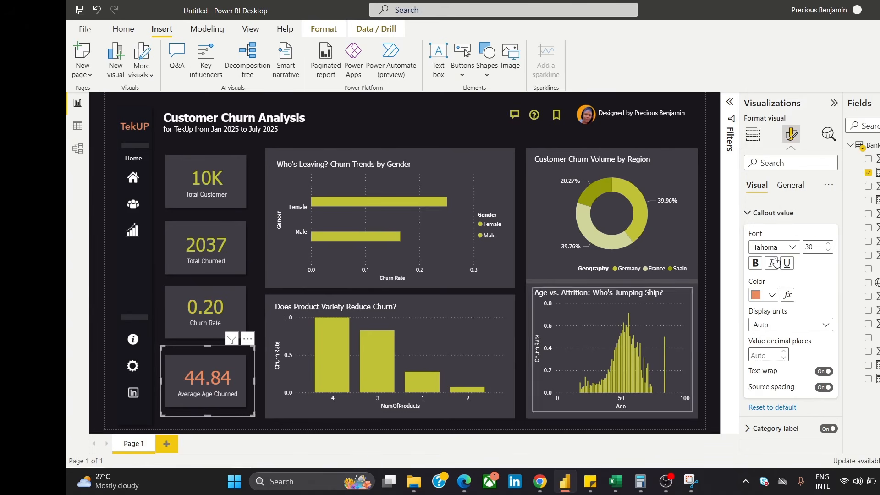
pyautogui.click(762, 295)
pyautogui.click(765, 249)
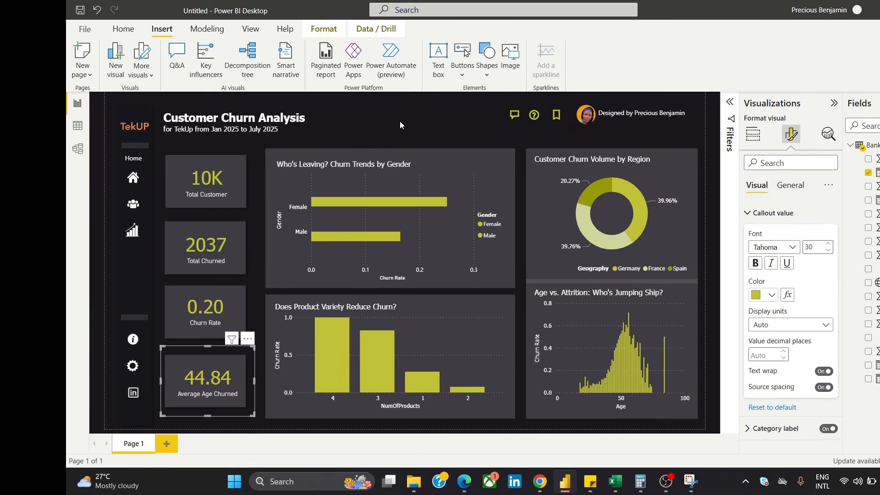
pyautogui.click(400, 121)
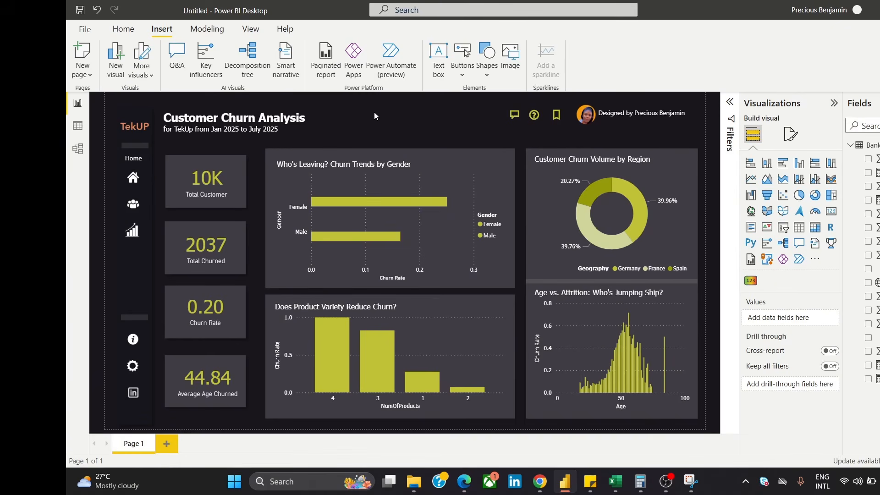
# Copy the hex code #C1C338 from the Total Customer card's callout value colour and switch to the Iccons - churn design in Canva
pyautogui.click(215, 178)
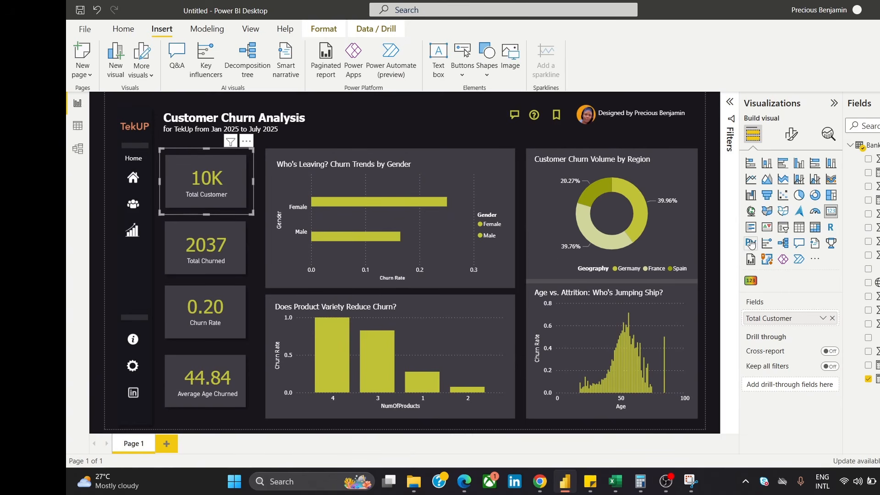
pyautogui.click(792, 135)
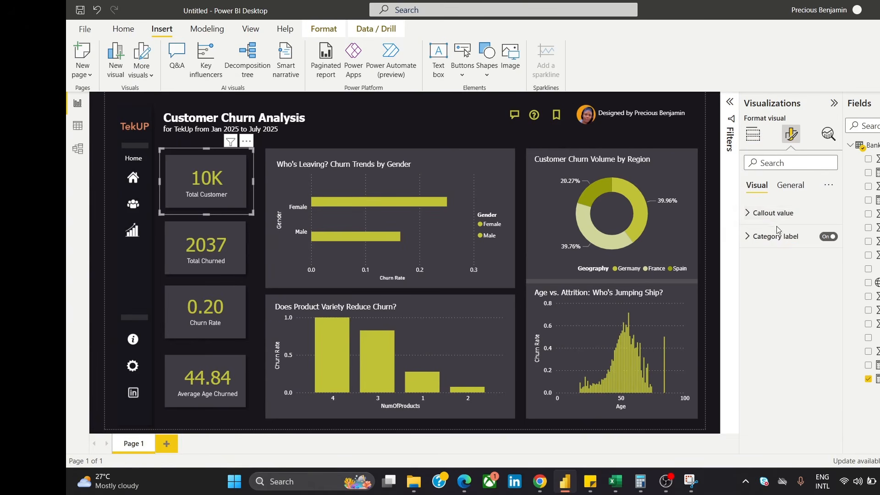
pyautogui.click(772, 213)
pyautogui.click(757, 297)
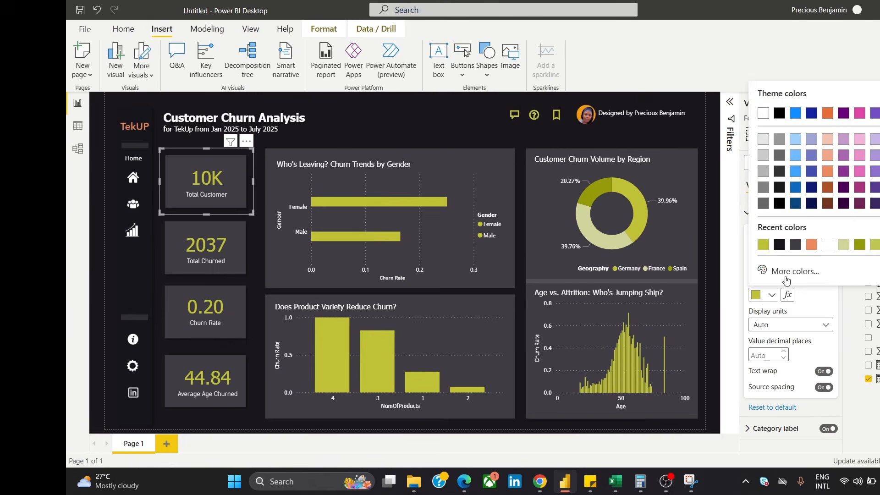
pyautogui.click(786, 272)
pyautogui.click(790, 257)
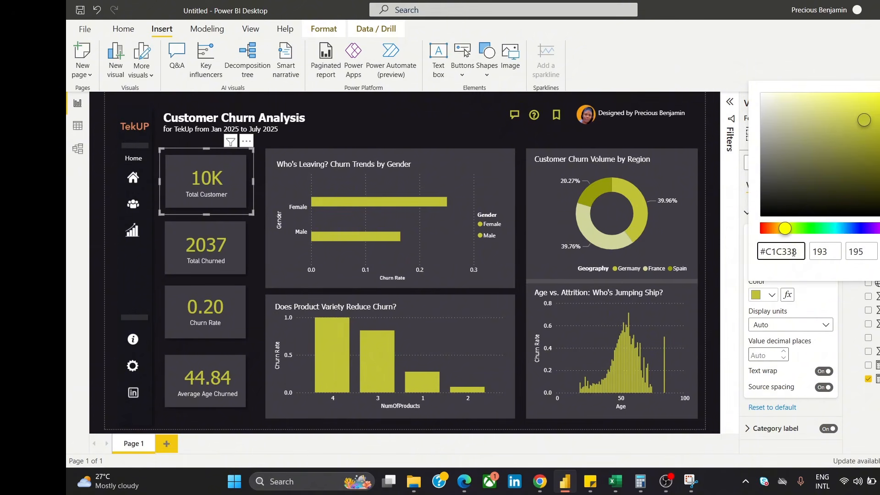
pyautogui.hotkey('ctrl', 'a')
pyautogui.hotkey('ctrl', 'c')
pyautogui.click(463, 121)
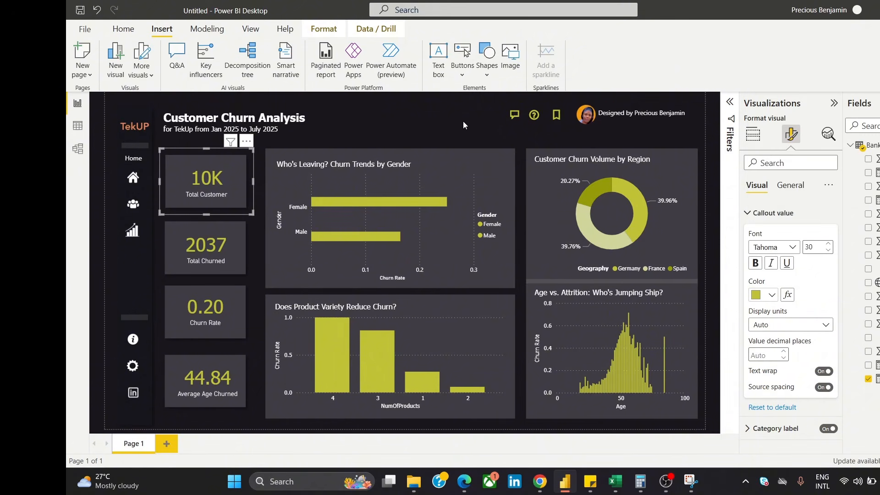
pyautogui.click(454, 122)
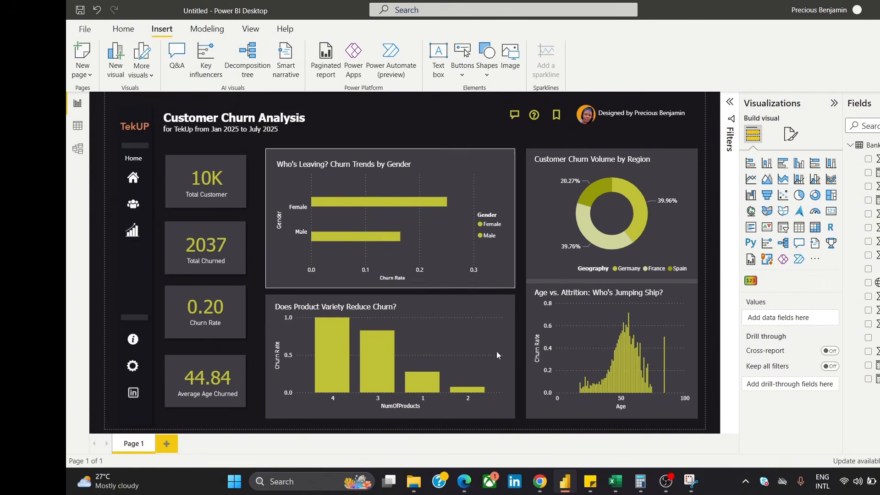
pyautogui.moveTo(546, 491)
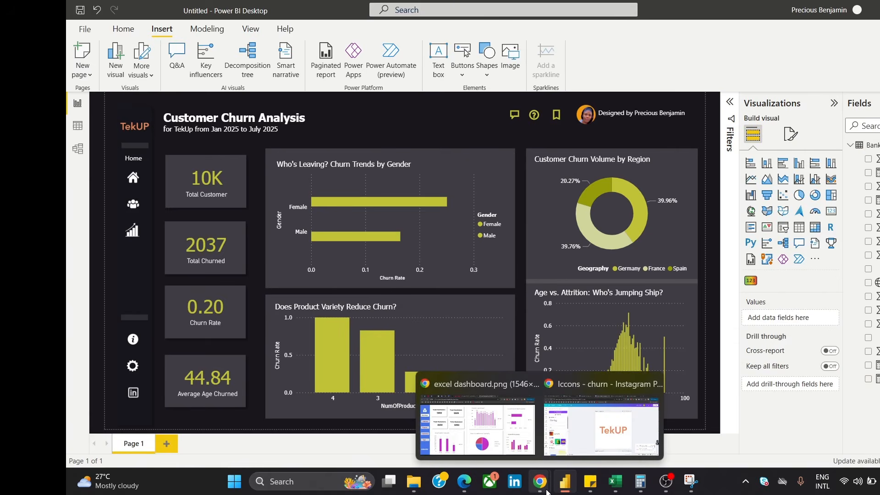
pyautogui.click(584, 425)
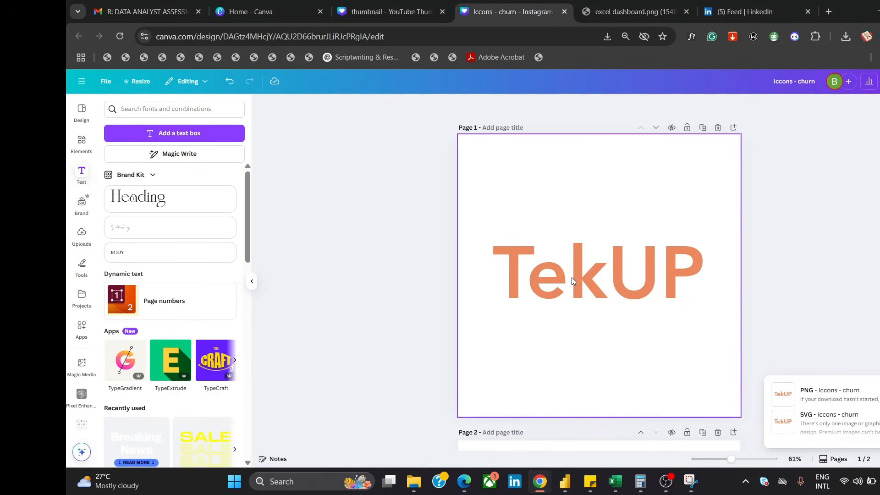
# Recolour the TekUP logo text on page 1 with the copied colour #C1C338
pyautogui.click(582, 262)
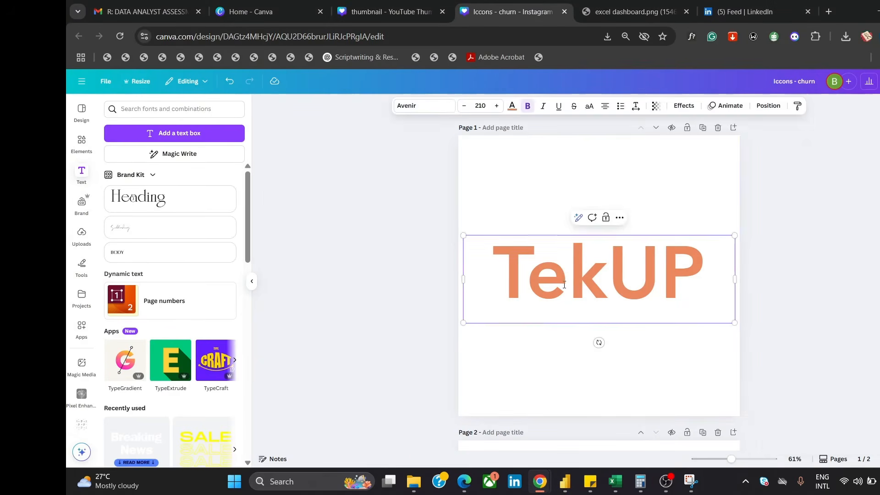
pyautogui.hotkey('ctrl', 'a')
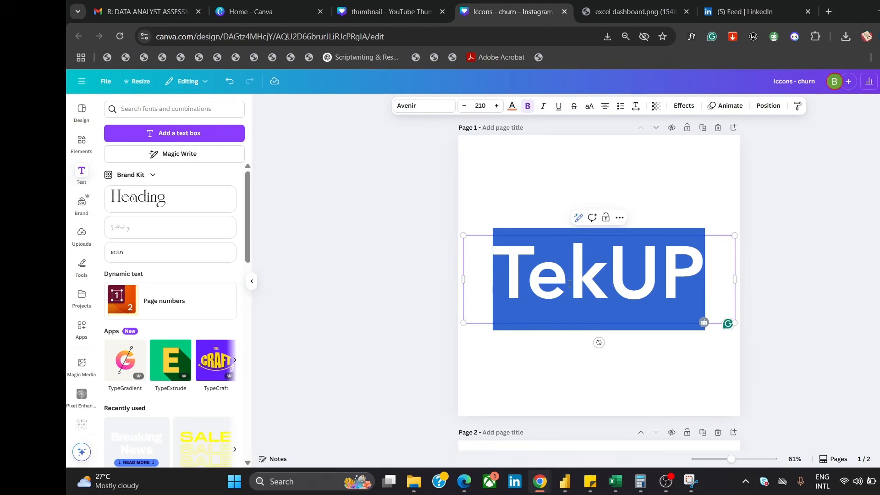
pyautogui.click(511, 106)
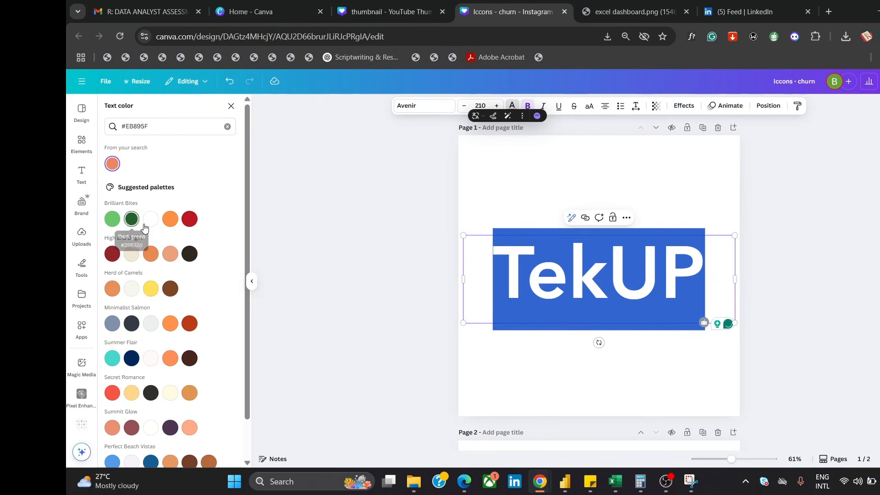
pyautogui.click(171, 129)
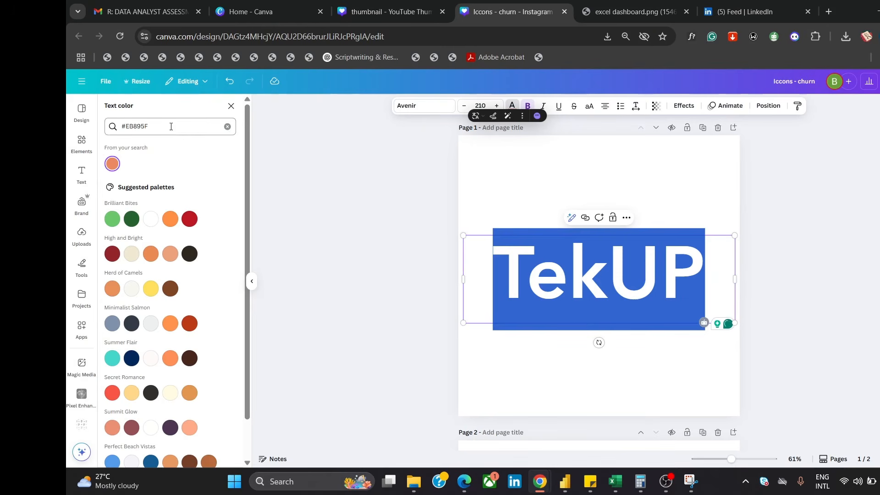
pyautogui.press('Return')
pyautogui.hotkey('ctrl', 'a')
pyautogui.hotkey('ctrl', 'v')
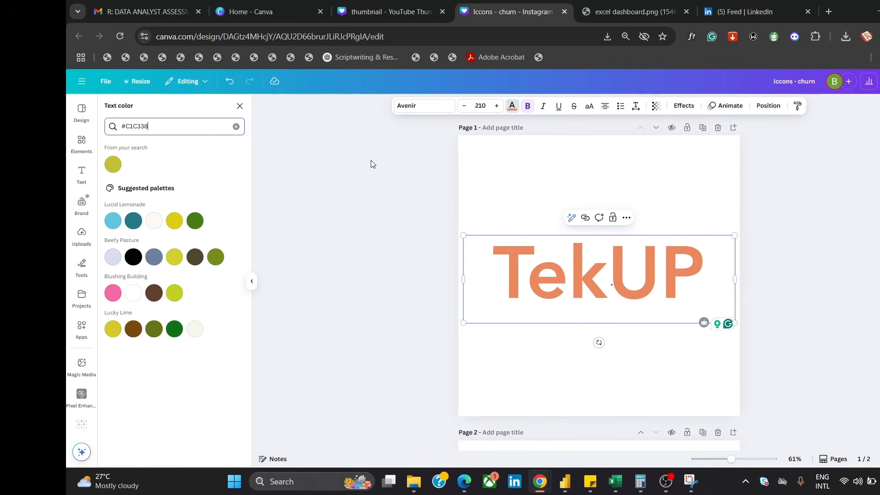
pyautogui.click(118, 168)
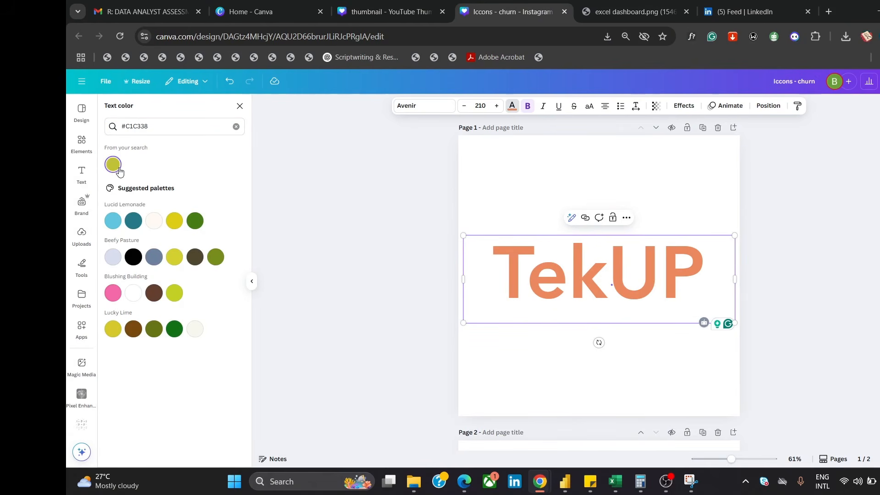
pyautogui.click(119, 169)
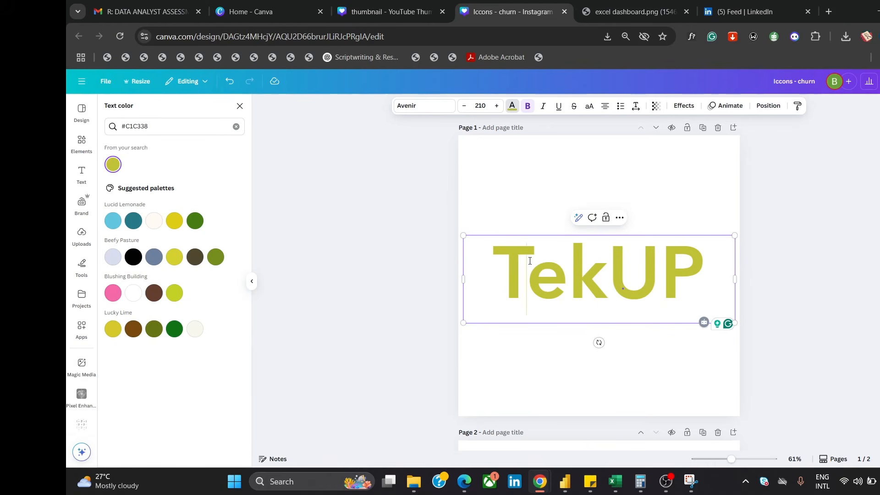
# Delete the TekUP text from page 1, leaving the page blank
pyautogui.hotkey('ctrl', 'a')
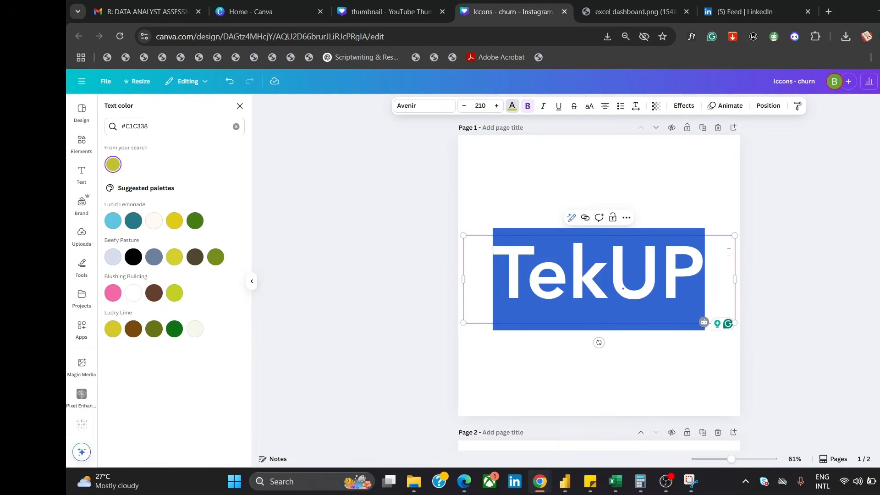
pyautogui.click(731, 192)
pyautogui.click(670, 259)
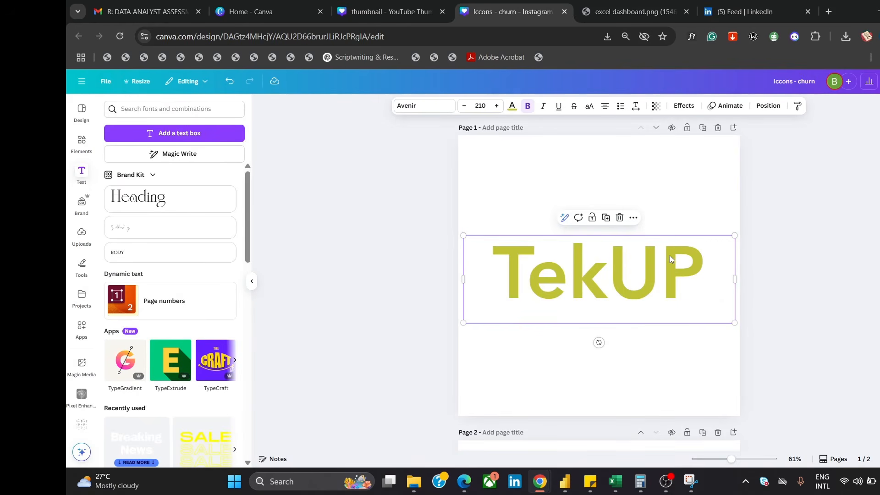
pyautogui.press('Delete')
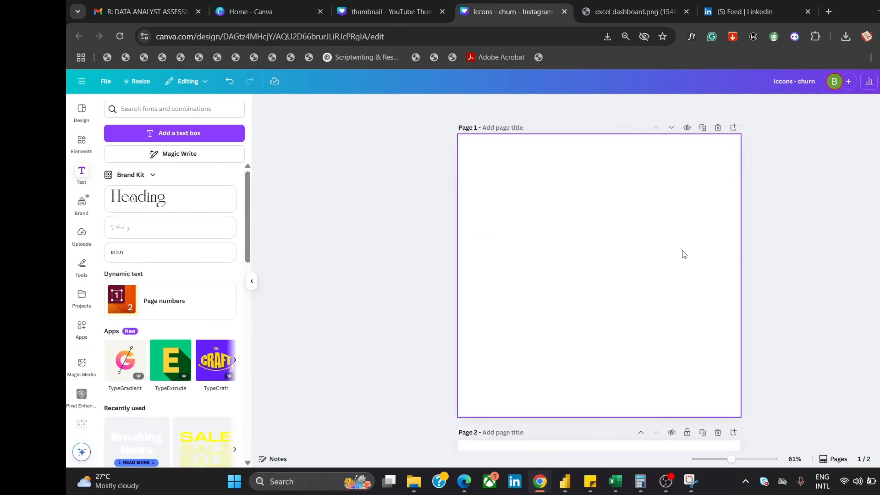
# Search the elements for Shapes and add the arch shape with the rounded top to page 1
pyautogui.click(81, 142)
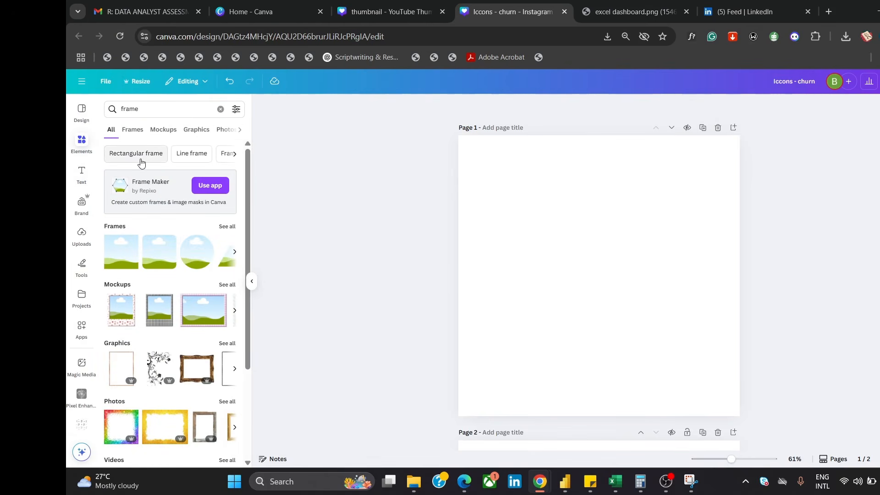
pyautogui.click(141, 111)
pyautogui.doubleClick(140, 111)
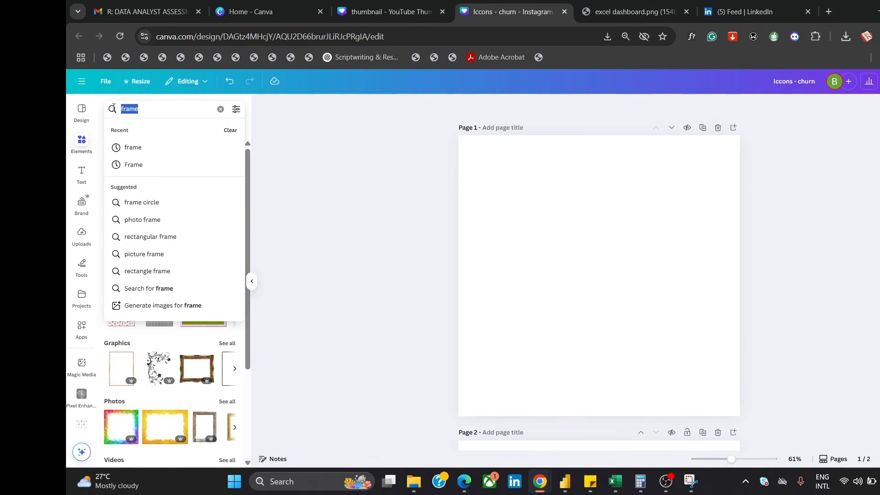
pyautogui.write('Shapes')
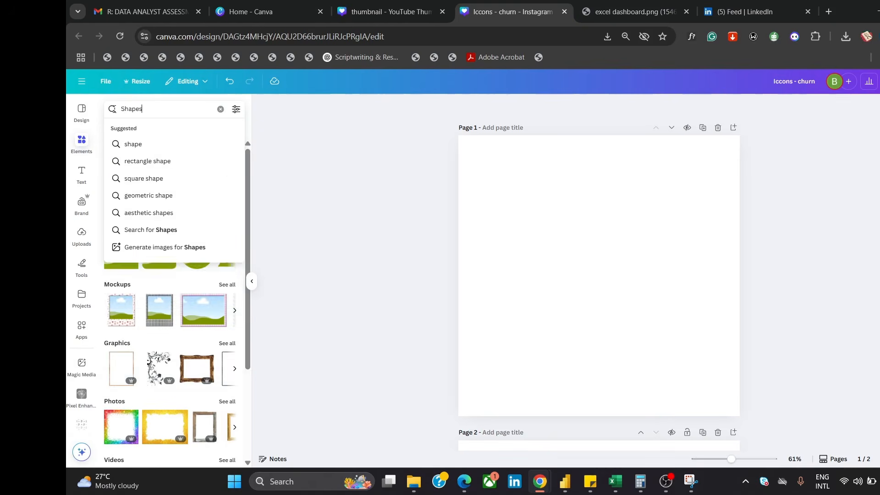
pyautogui.press('Return')
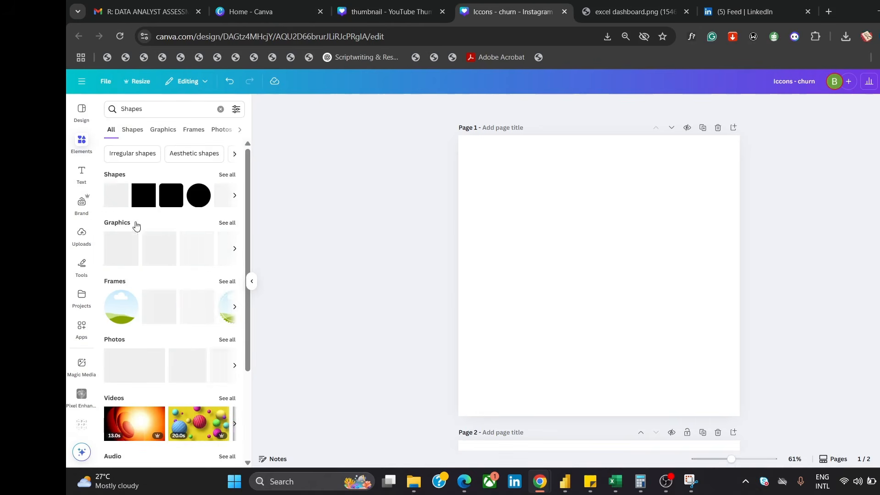
pyautogui.click(177, 191)
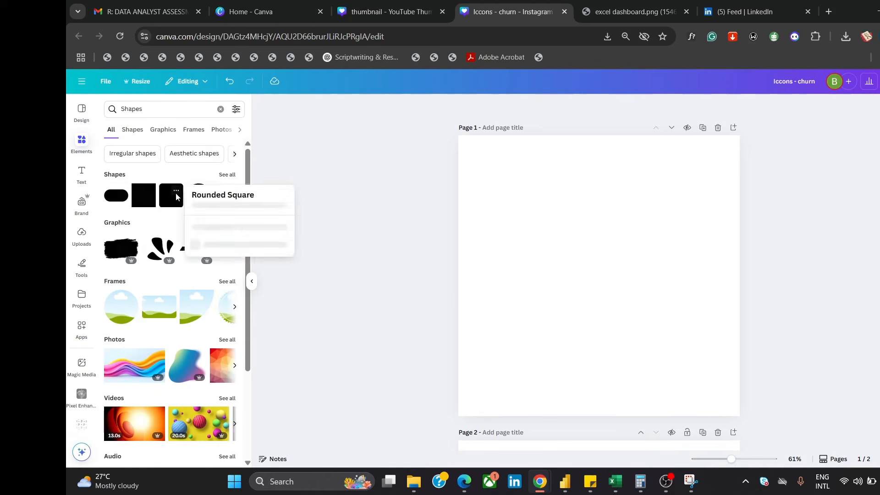
pyautogui.click(246, 182)
pyautogui.click(229, 174)
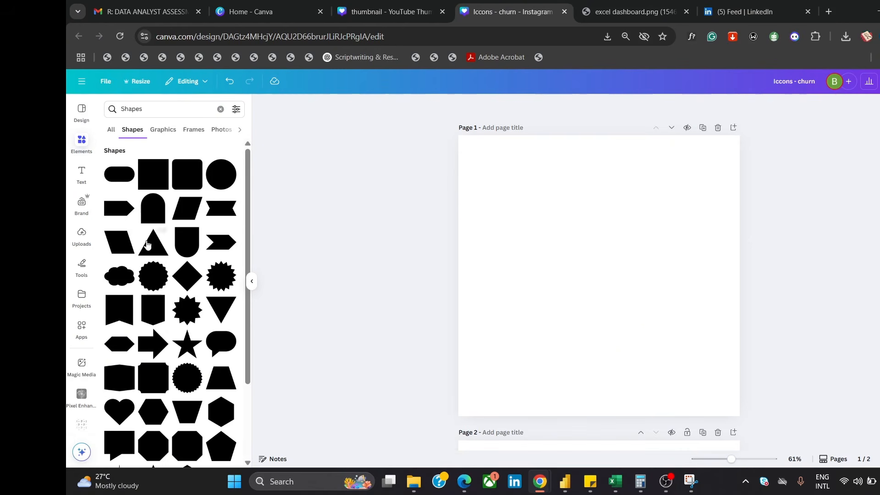
pyautogui.click(147, 214)
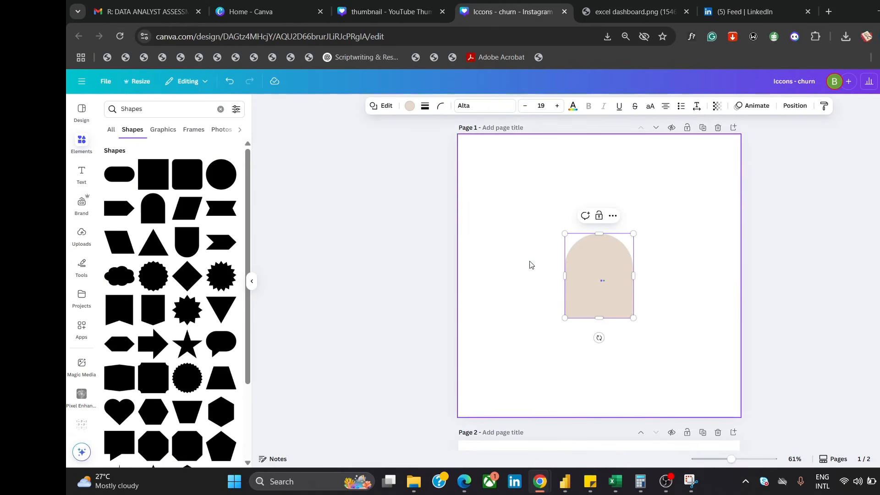
# Fill the arch shape with the colour #C1C338
pyautogui.click(685, 220)
pyautogui.click(620, 274)
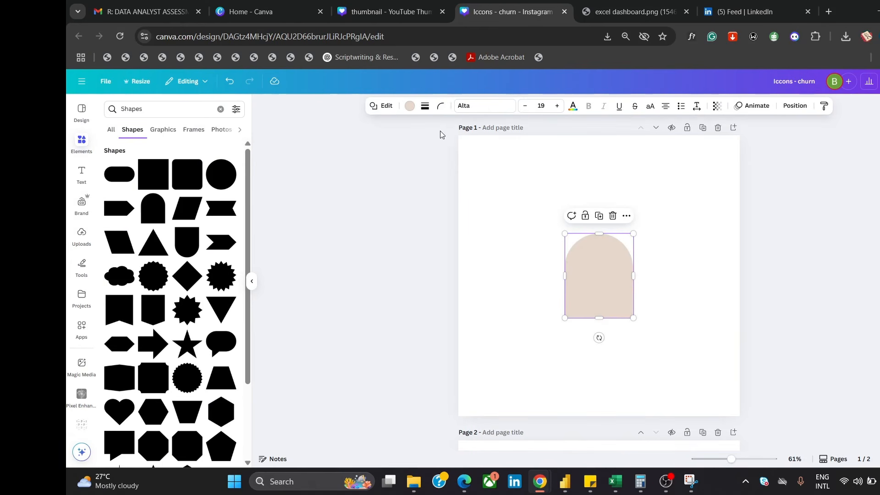
pyautogui.click(408, 109)
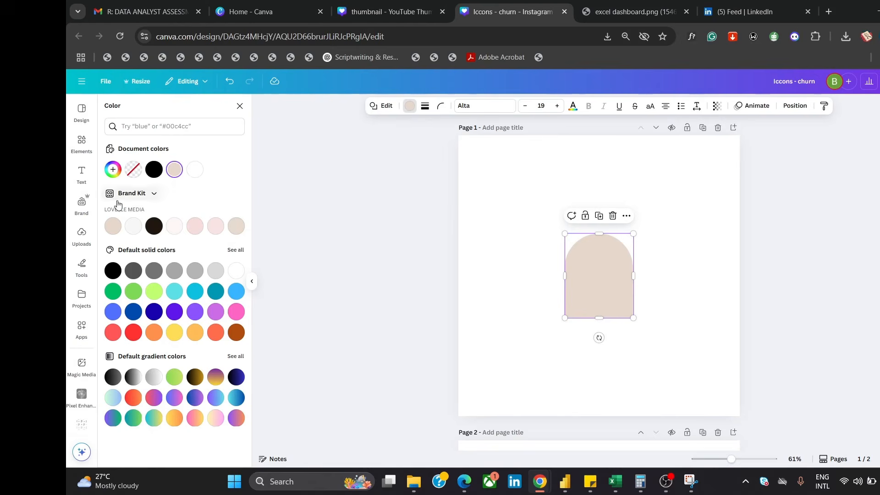
pyautogui.click(138, 130)
pyautogui.write('#C1C338')
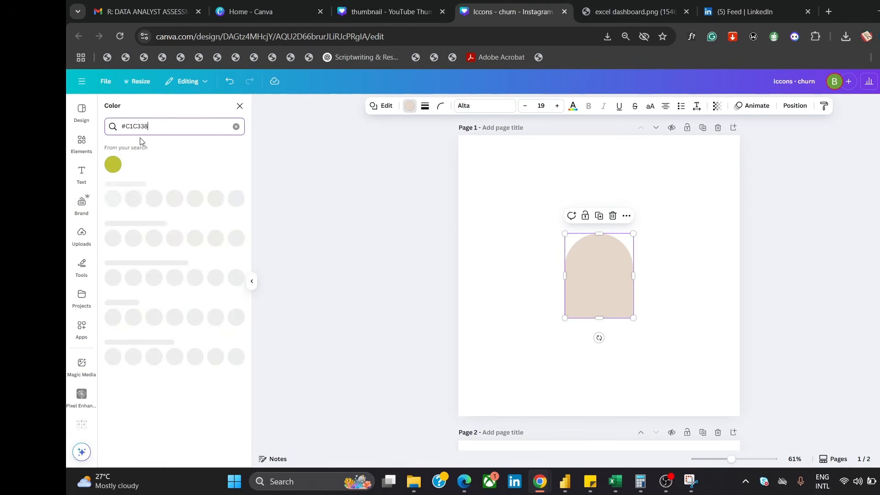
pyautogui.click(115, 171)
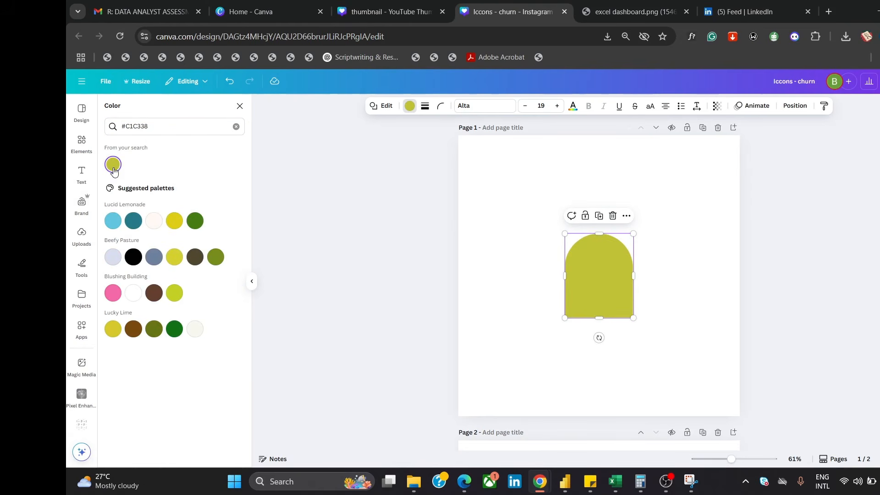
# Enlarge the arch shape until it covers most of page 1 and centre it on the page
pyautogui.click(658, 165)
pyautogui.click(607, 274)
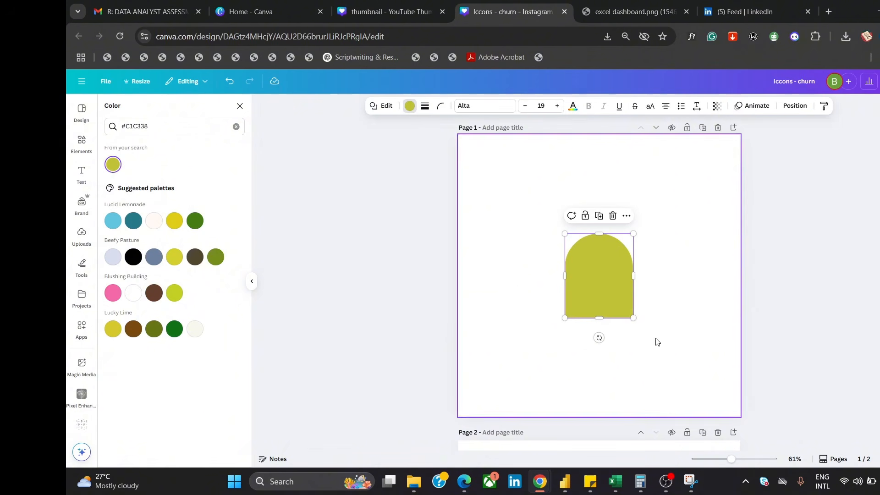
pyautogui.moveTo(633, 317); pyautogui.dragTo(684, 380)
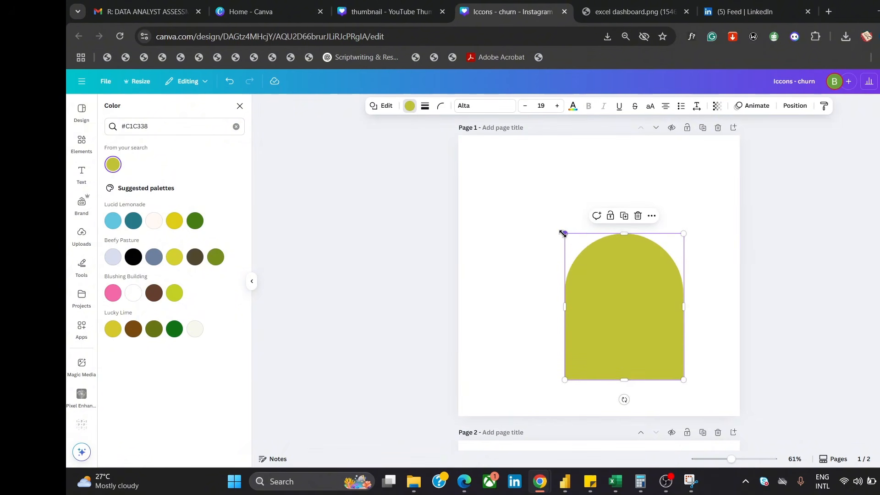
pyautogui.moveTo(565, 233); pyautogui.dragTo(514, 170)
pyautogui.moveTo(562, 214); pyautogui.dragTo(576, 220)
pyautogui.click(738, 200)
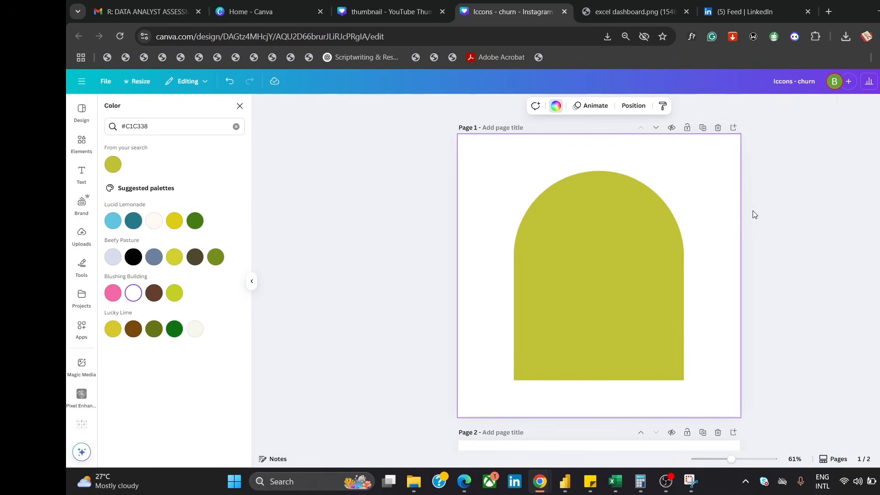
# Copy the white TekUp logo from the thumbnail design and paste it onto the centre of the arch in the Iccons - churn design
pyautogui.click(371, 5)
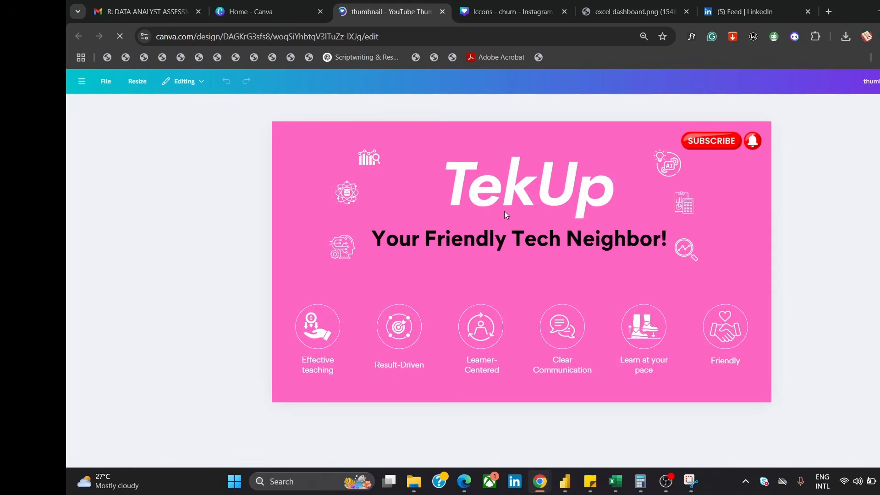
pyautogui.click(513, 197)
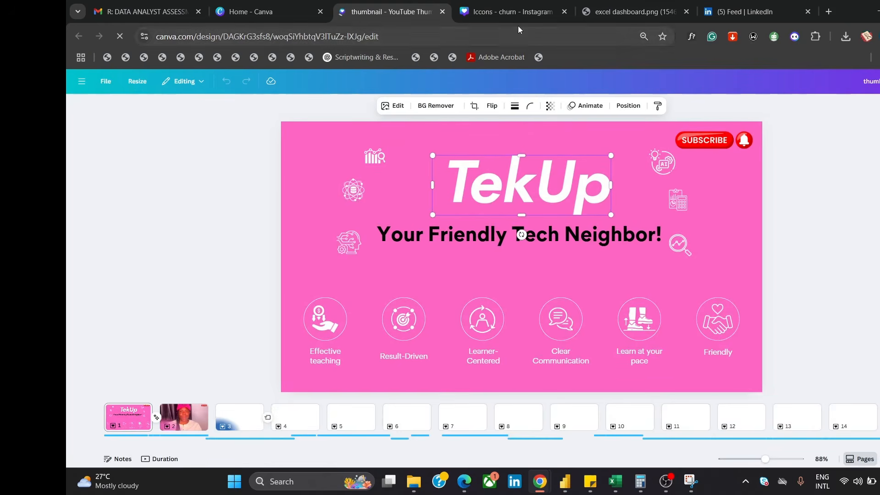
pyautogui.hotkey('ctrl', 'Tab')
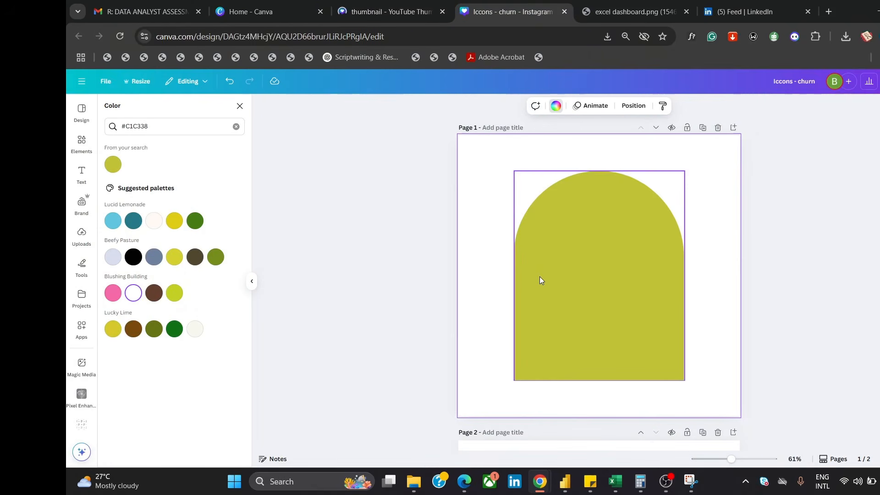
pyautogui.click(539, 280)
pyautogui.hotkey('ctrl', 'v')
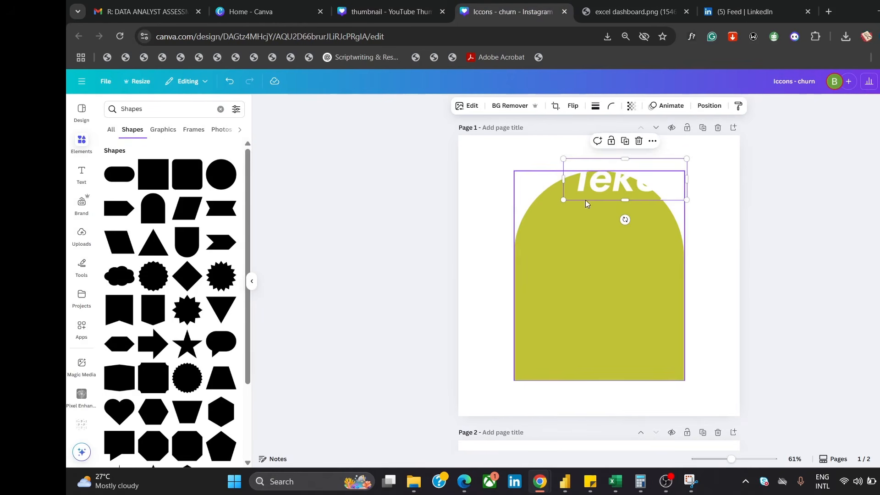
pyautogui.moveTo(602, 183); pyautogui.dragTo(574, 283)
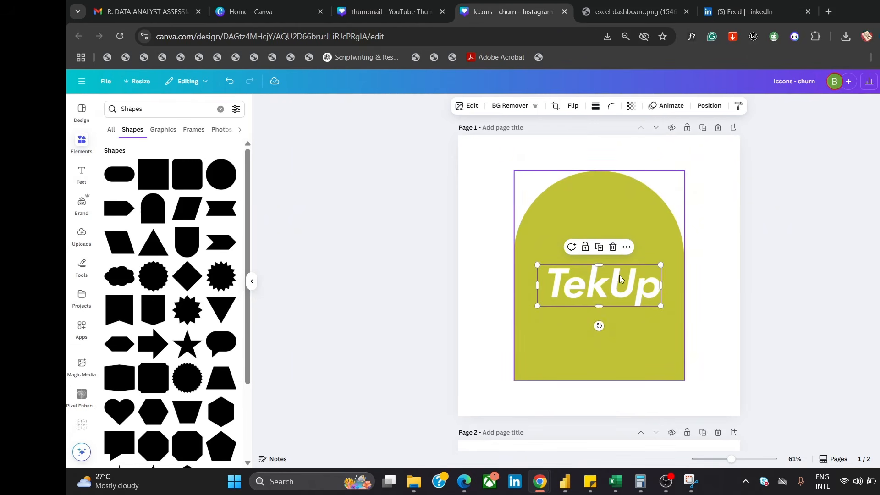
# Align the TekUp logo and the arch shape by their middles and group them
pyautogui.keyDown('shift'); pyautogui.click(629, 187); pyautogui.keyUp('shift')
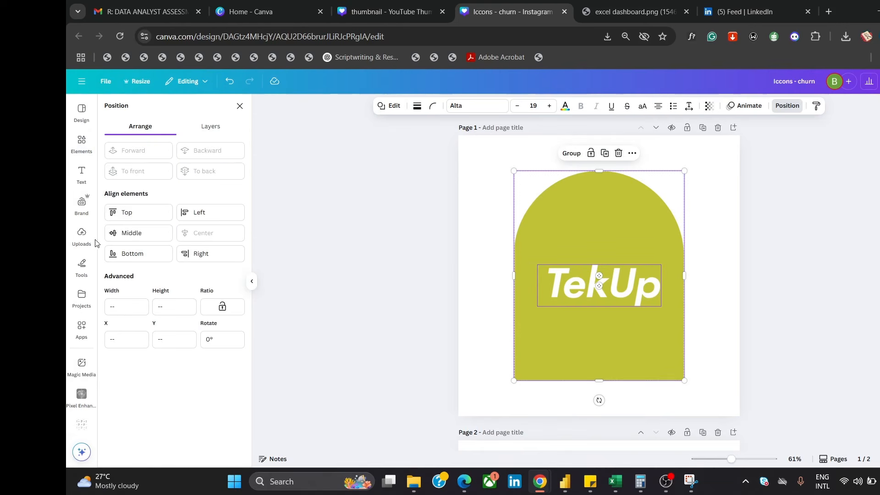
pyautogui.click(143, 237)
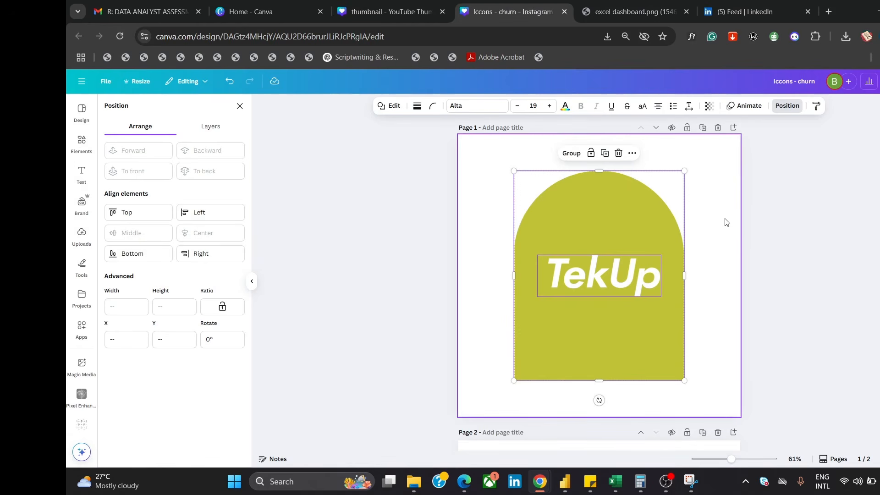
pyautogui.click(574, 154)
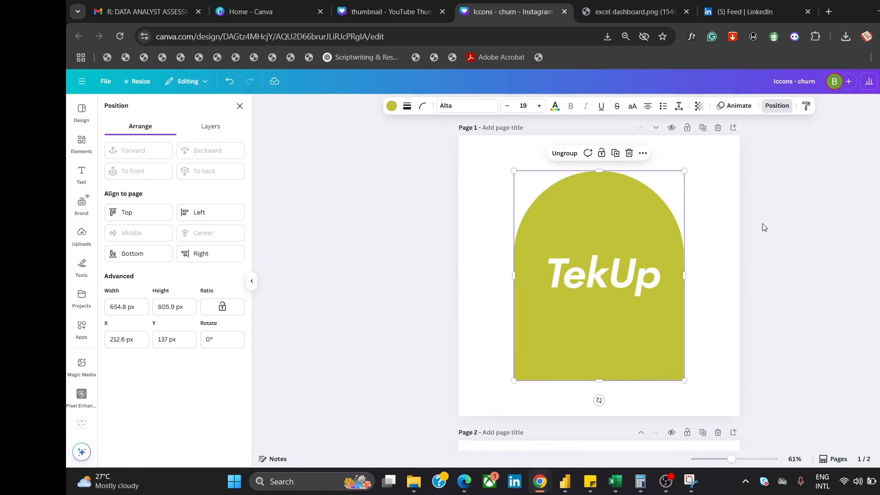
pyautogui.click(764, 228)
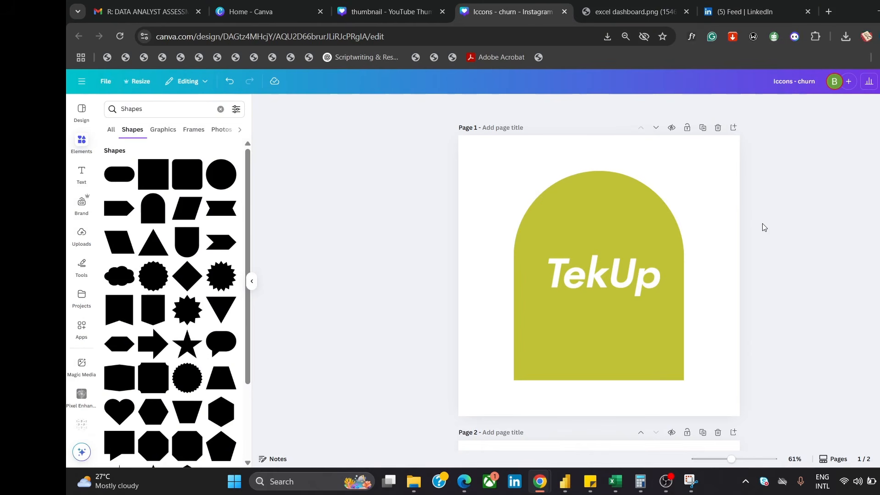
pyautogui.click(626, 347)
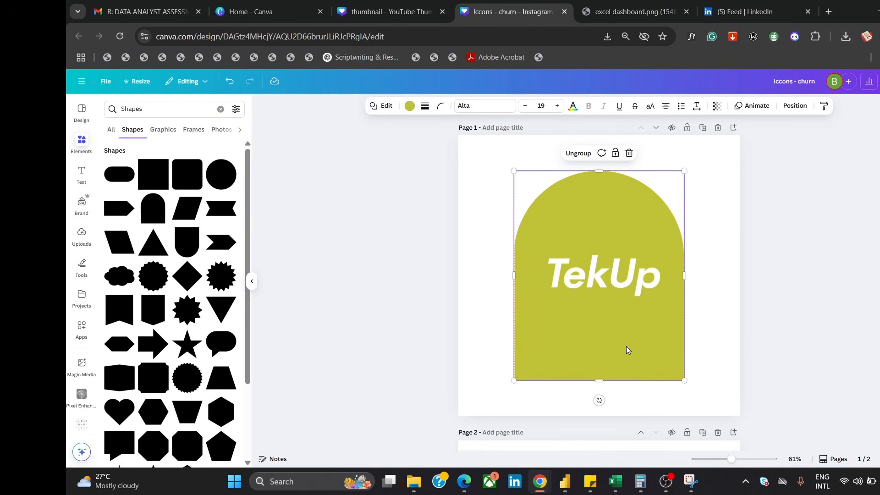
pyautogui.click(632, 283)
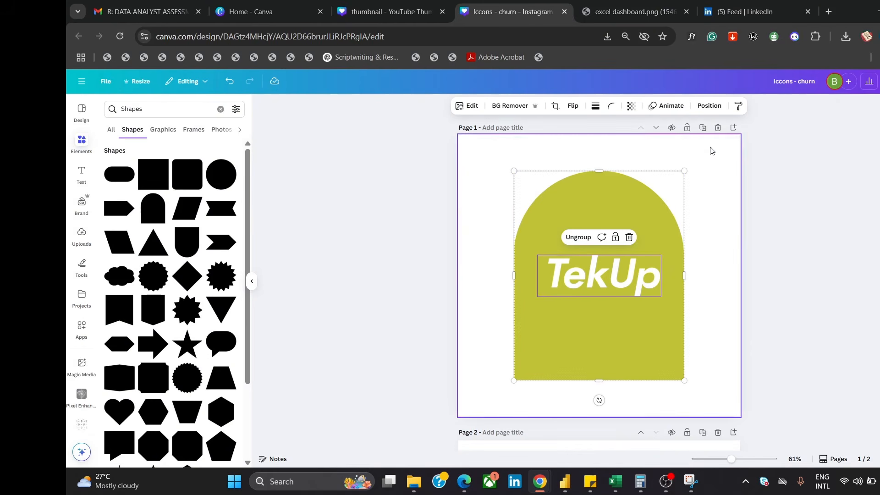
pyautogui.click(709, 106)
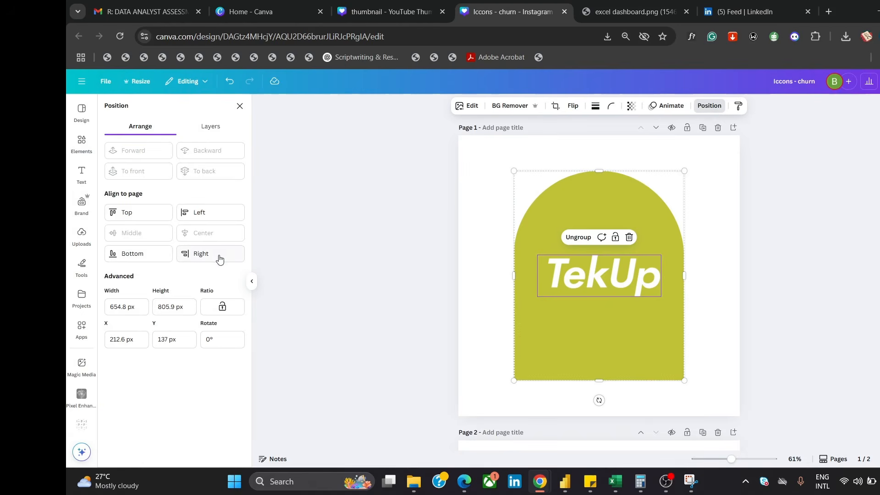
pyautogui.click(786, 197)
# Download page 1 as a PNG with a transparent background
pyautogui.click(786, 197)
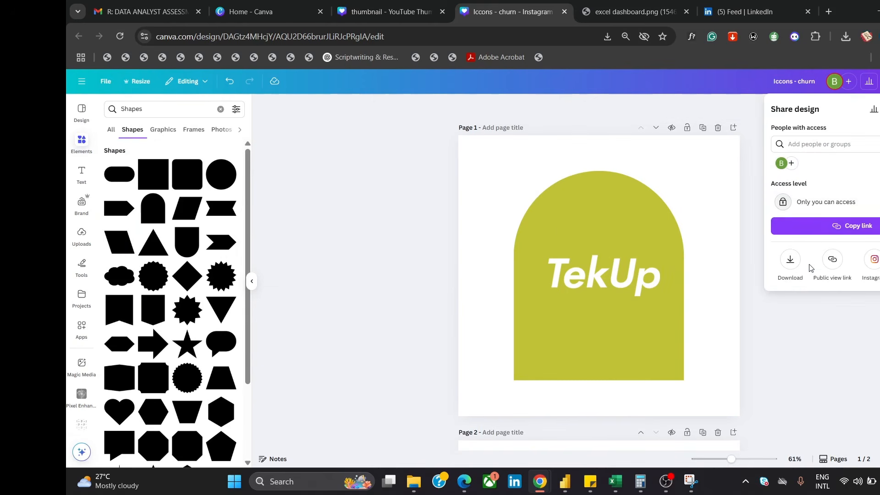
pyautogui.click(790, 260)
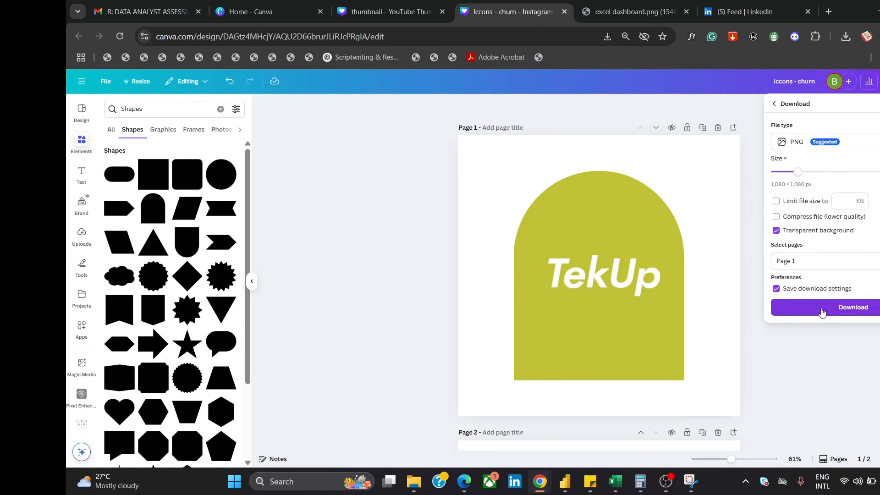
pyautogui.click(811, 308)
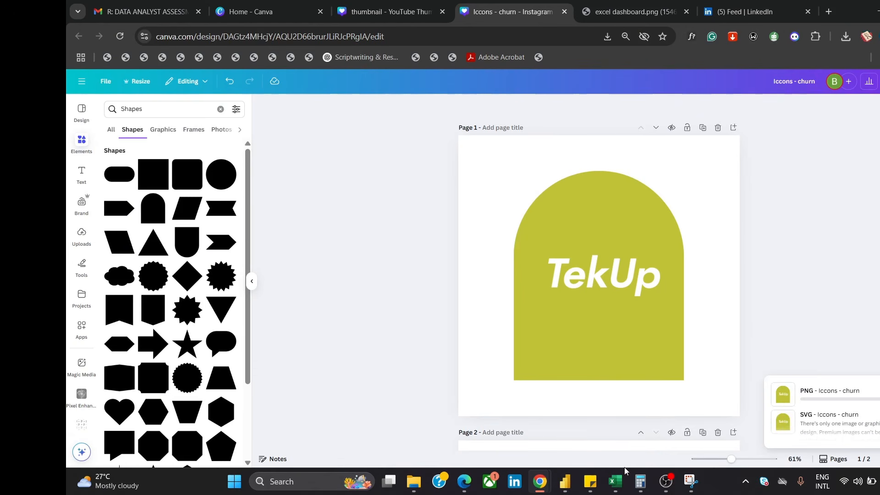
# Switch to Power BI Desktop and move the orange TekUP logo from the sidebar to the header, between the title and the icons
pyautogui.moveTo(563, 491)
pyautogui.click(563, 481)
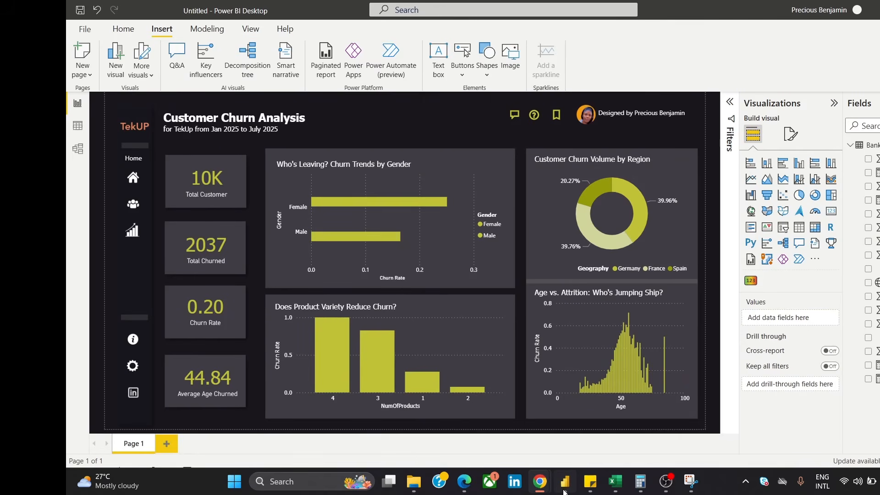
pyautogui.click(147, 118)
pyautogui.moveTo(145, 122); pyautogui.dragTo(441, 117)
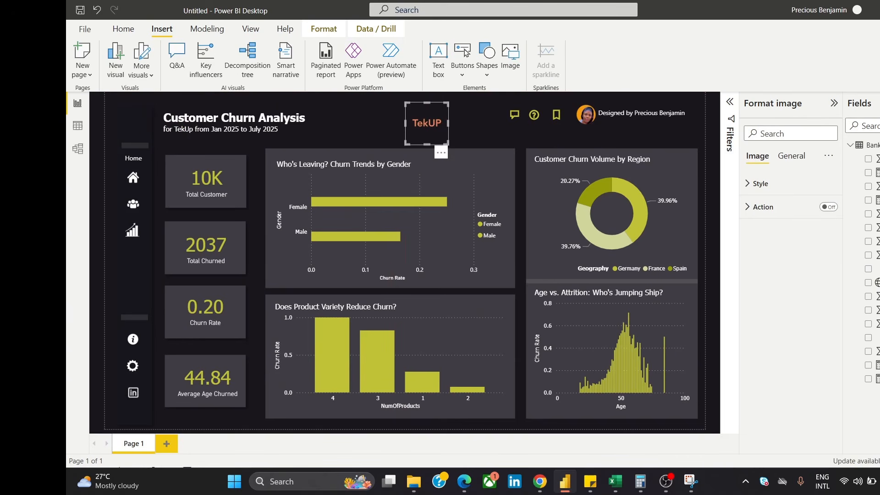
pyautogui.click(666, 483)
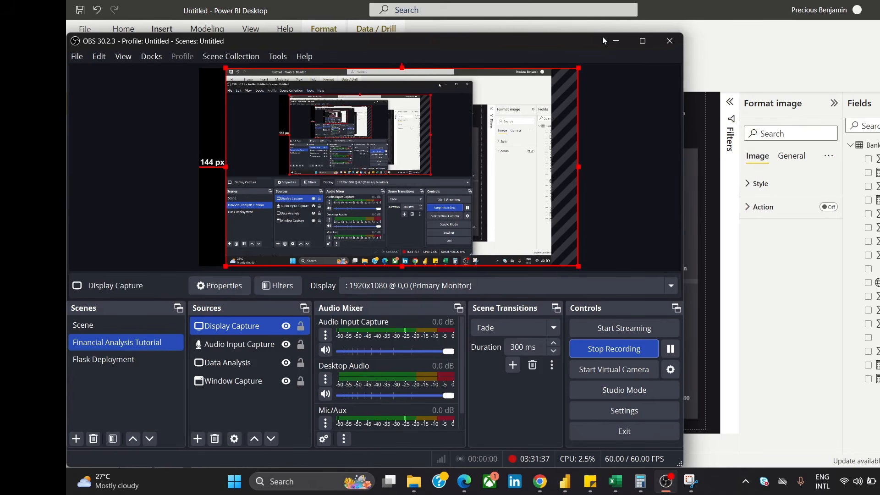
pyautogui.click(615, 40)
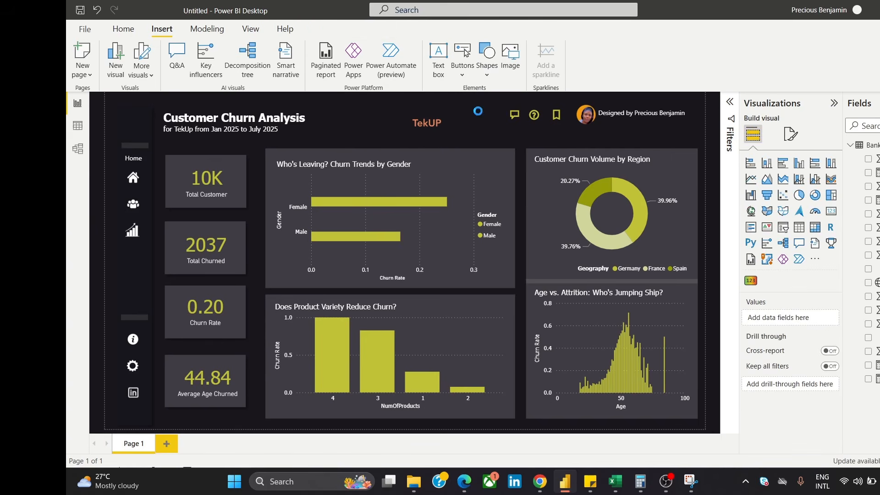
# Insert the image Iccons - churn (12) from the Downloads folder into the report page
pyautogui.click(188, 116)
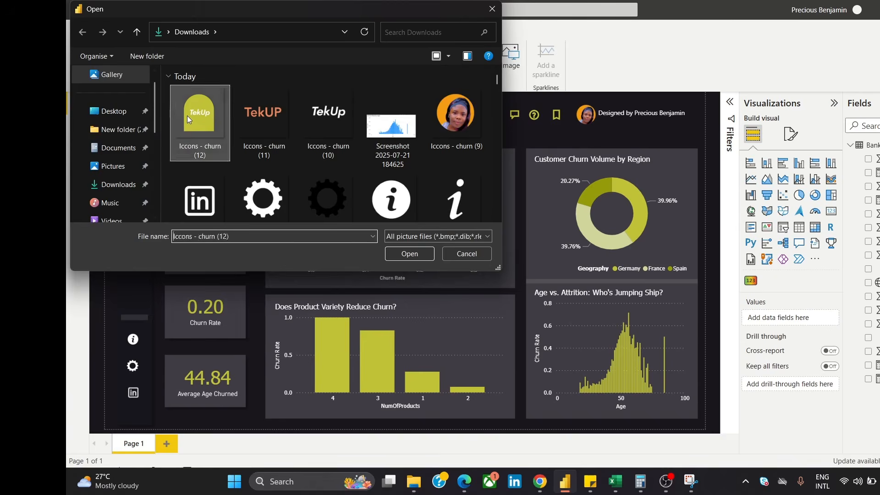
pyautogui.click(414, 255)
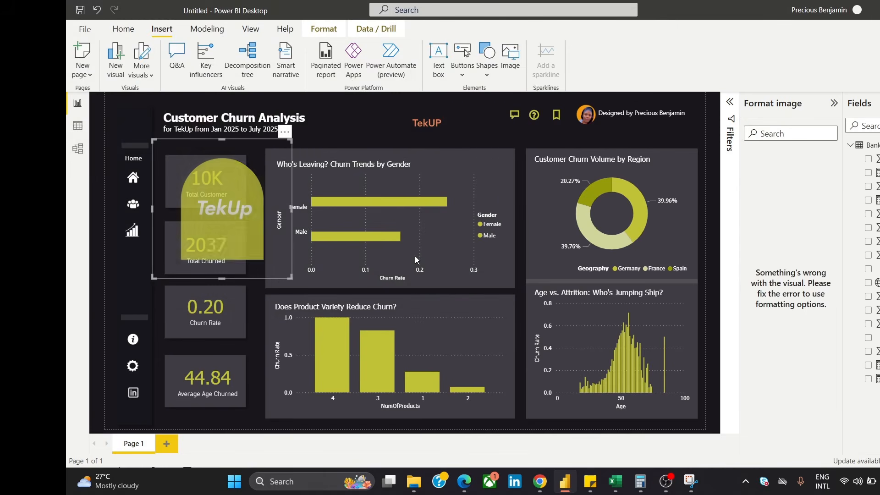
# Scale down the lime green arch logo and place it at the head of the sidebar, above the Home divider
pyautogui.moveTo(242, 164); pyautogui.dragTo(397, 161)
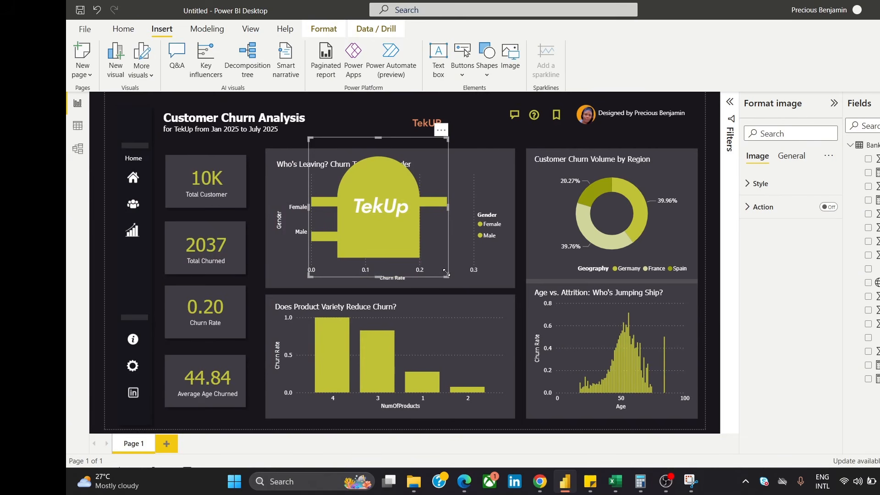
pyautogui.moveTo(447, 275); pyautogui.dragTo(137, 127)
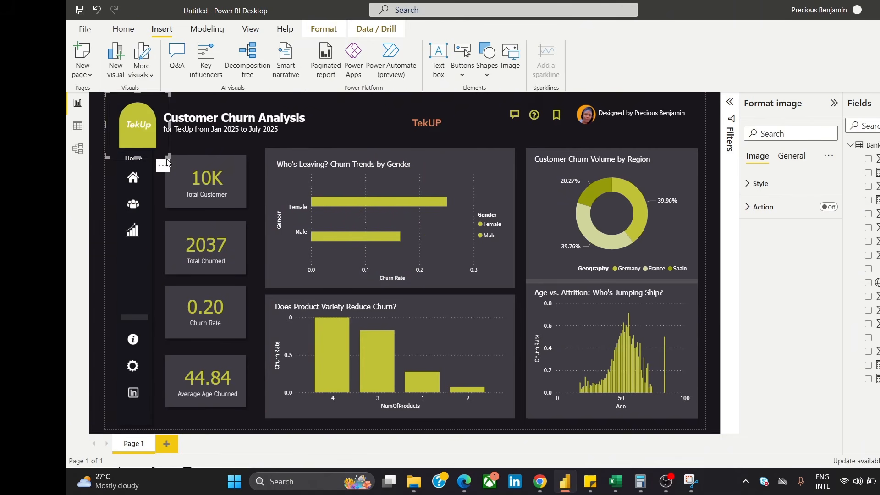
pyautogui.moveTo(168, 155); pyautogui.dragTo(143, 125)
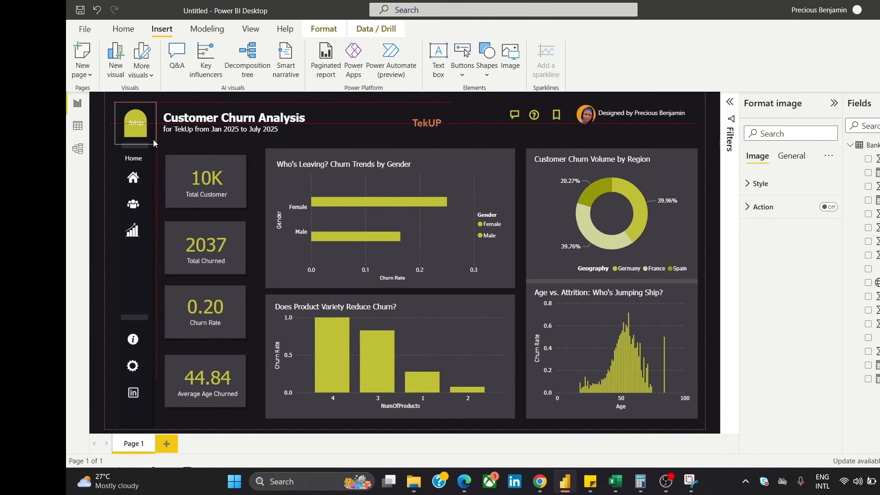
pyautogui.moveTo(153, 139); pyautogui.dragTo(155, 143)
pyautogui.click(342, 131)
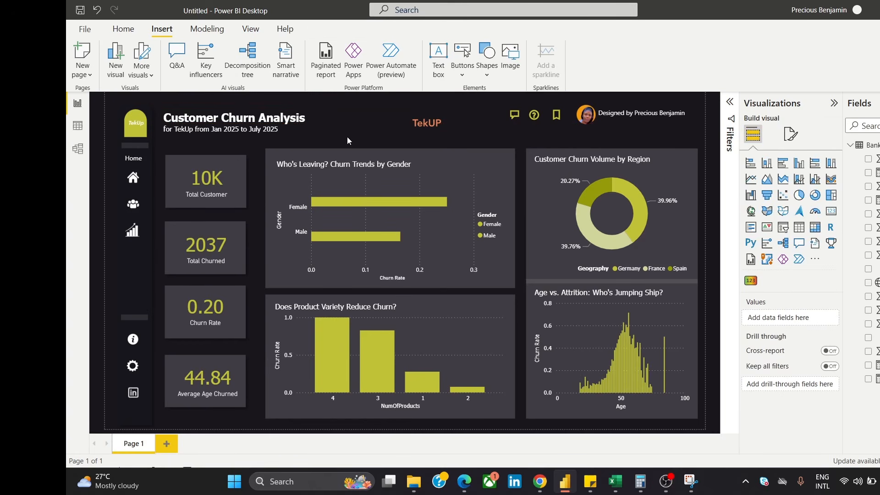
# Shrink the arch logo slightly more and fit it within the sidebar's width
pyautogui.click(146, 133)
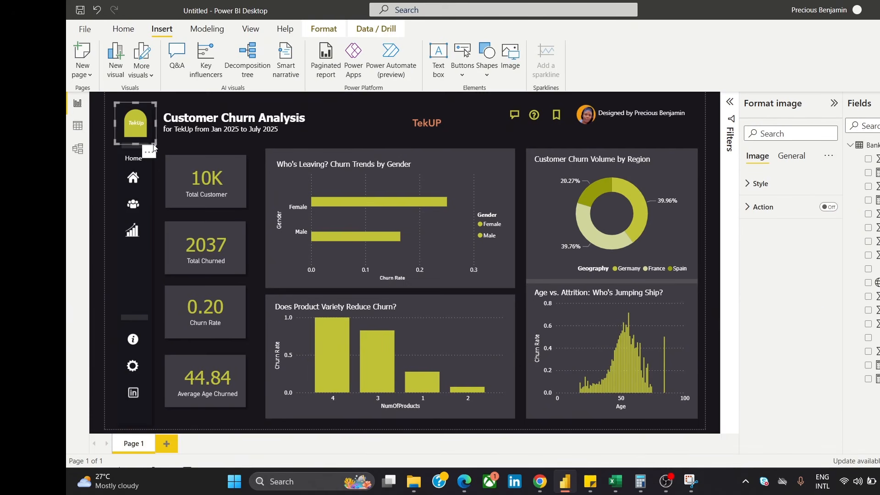
pyautogui.moveTo(155, 144); pyautogui.dragTo(141, 125)
pyautogui.click(114, 178)
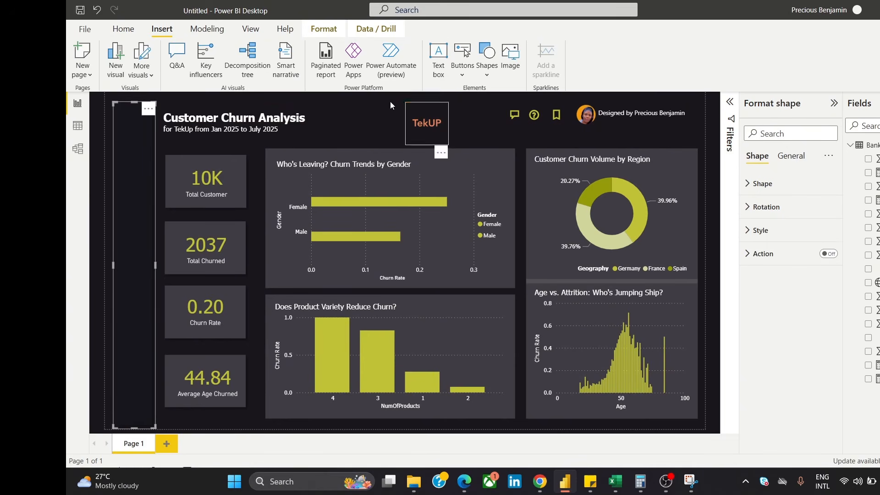
pyautogui.click(362, 125)
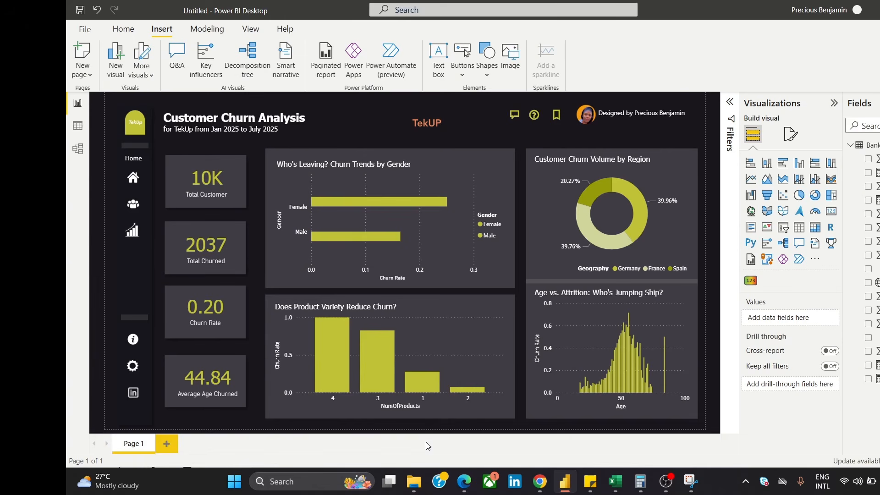
# Move the upper sidebar divider, Home label and the home, people and chart icons down slightly together
pyautogui.click(134, 146)
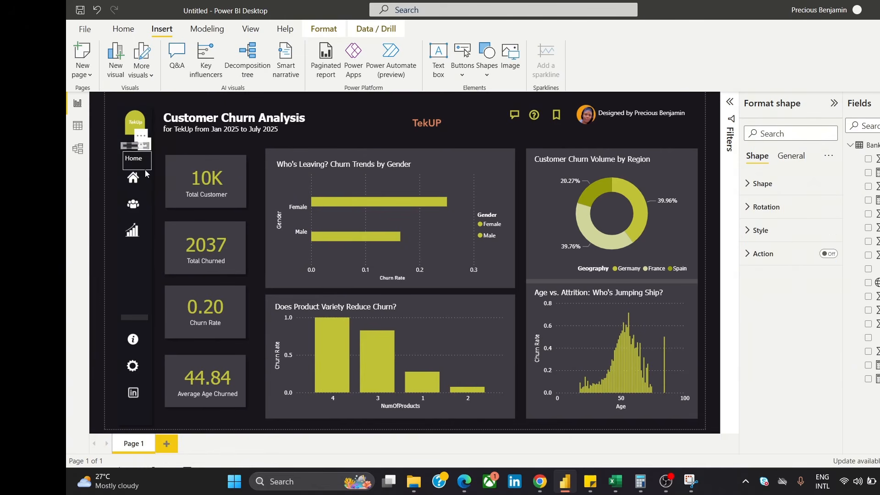
pyautogui.keyDown('ctrl'); pyautogui.click(137, 161); pyautogui.keyUp('ctrl')
pyautogui.keyDown('ctrl'); pyautogui.click(133, 178); pyautogui.keyUp('ctrl')
pyautogui.keyDown('ctrl'); pyautogui.click(133, 204); pyautogui.keyUp('ctrl')
pyautogui.keyDown('ctrl'); pyautogui.click(131, 234); pyautogui.keyUp('ctrl')
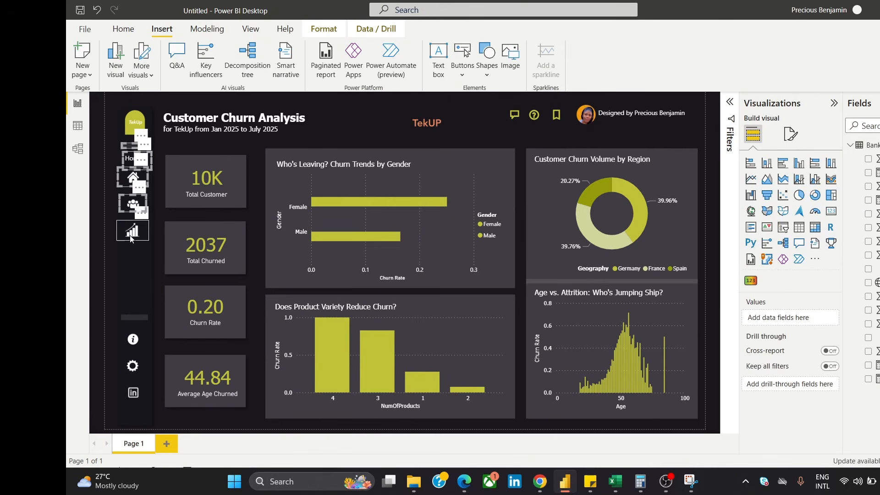
pyautogui.keyDown('ctrl'); pyautogui.click(131, 236); pyautogui.keyUp('ctrl')
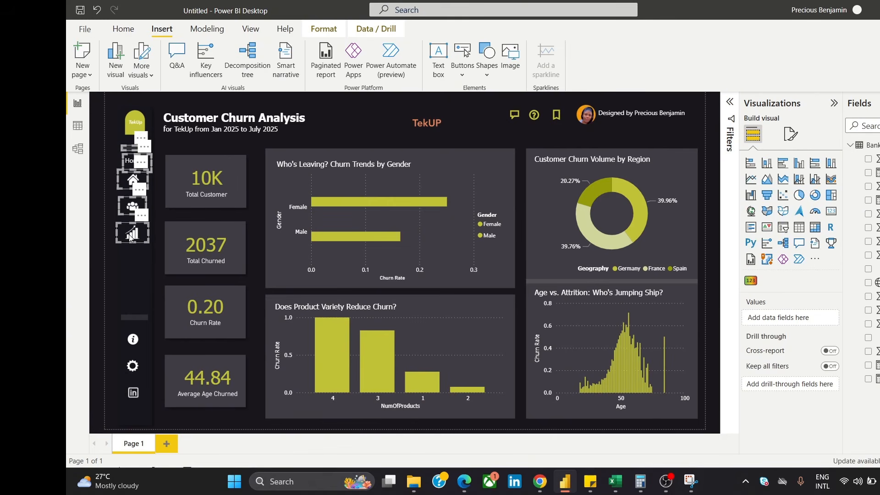
pyautogui.moveTo(129, 233); pyautogui.dragTo(129, 236)
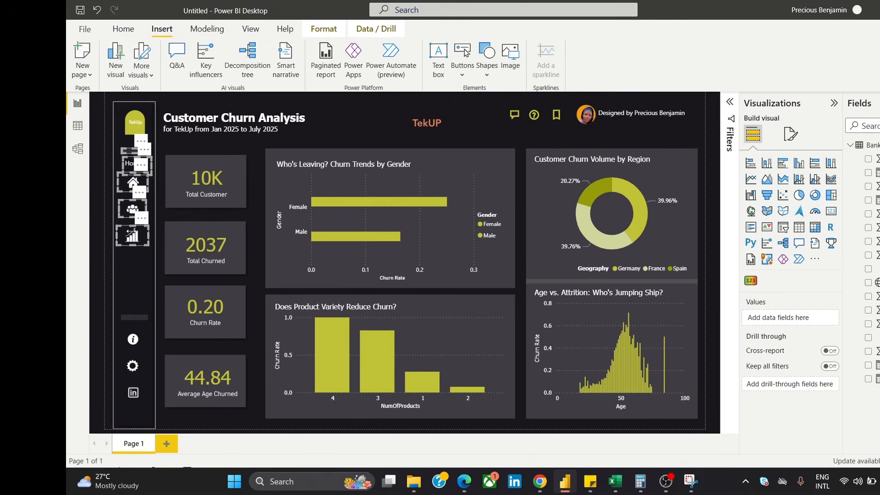
pyautogui.click(378, 114)
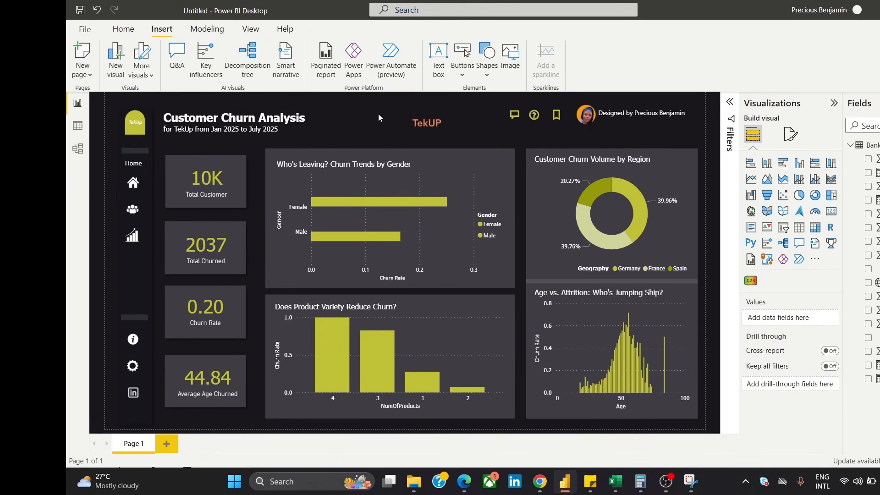
# Nudge the arch logo down slightly and align its center with the upper divider and the home, people and chart icons
pyautogui.click(138, 121)
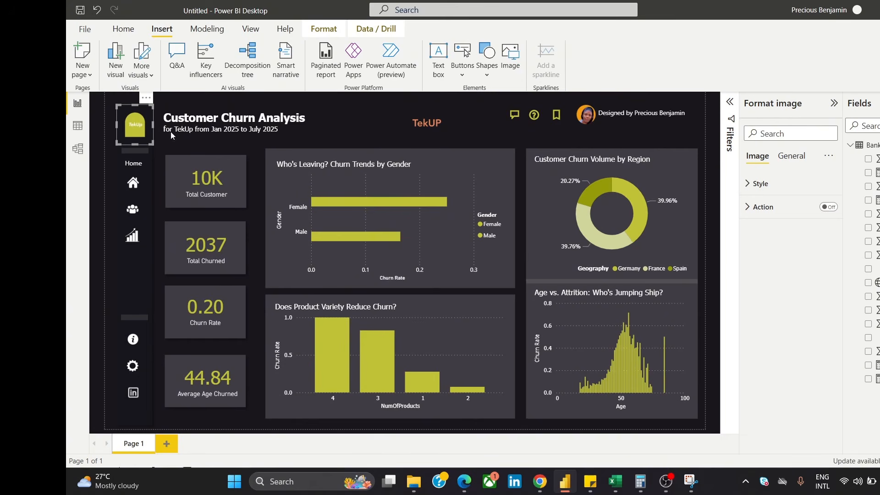
pyautogui.click(460, 108)
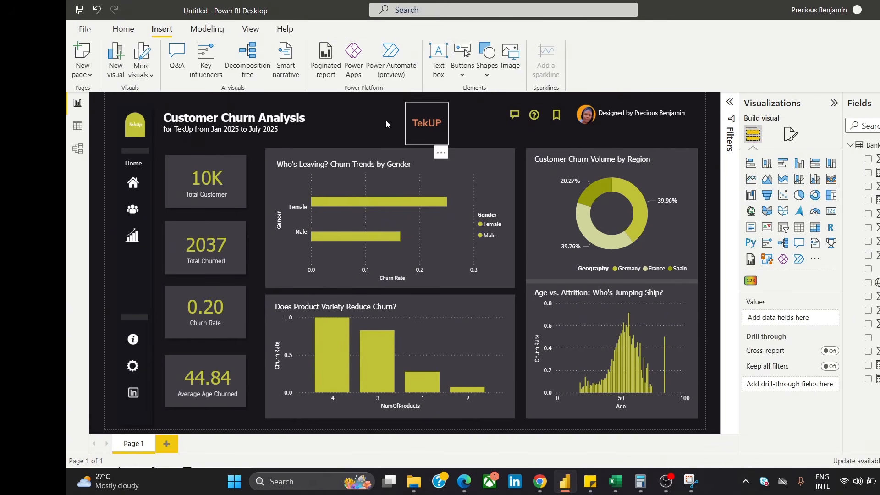
pyautogui.click(145, 124)
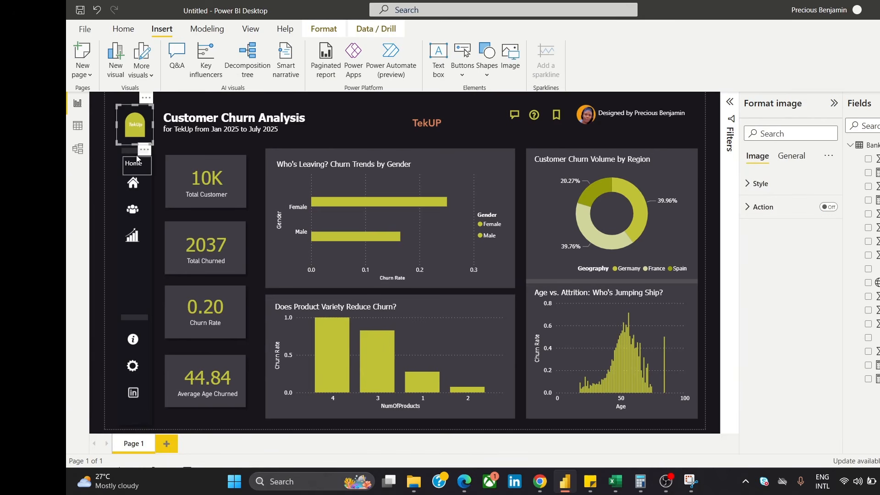
pyautogui.keyDown('ctrl'); pyautogui.click(136, 150); pyautogui.keyUp('ctrl')
pyautogui.keyDown('ctrl'); pyautogui.click(133, 182); pyautogui.keyUp('ctrl')
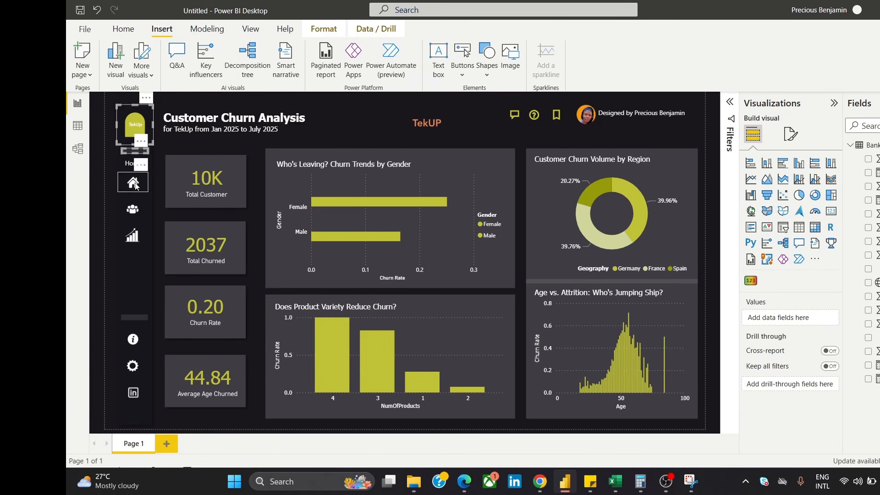
pyautogui.keyDown('ctrl'); pyautogui.click(138, 210); pyautogui.keyUp('ctrl')
pyautogui.keyDown('ctrl'); pyautogui.click(132, 236); pyautogui.keyUp('ctrl')
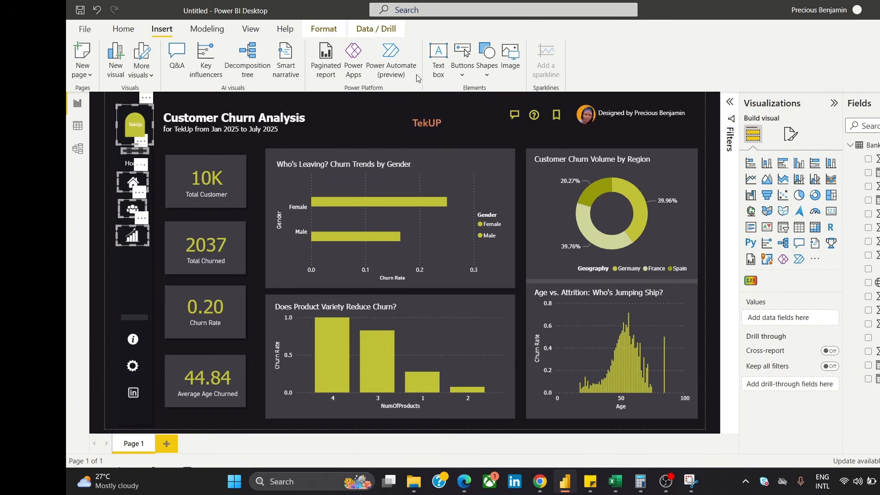
pyautogui.click(337, 31)
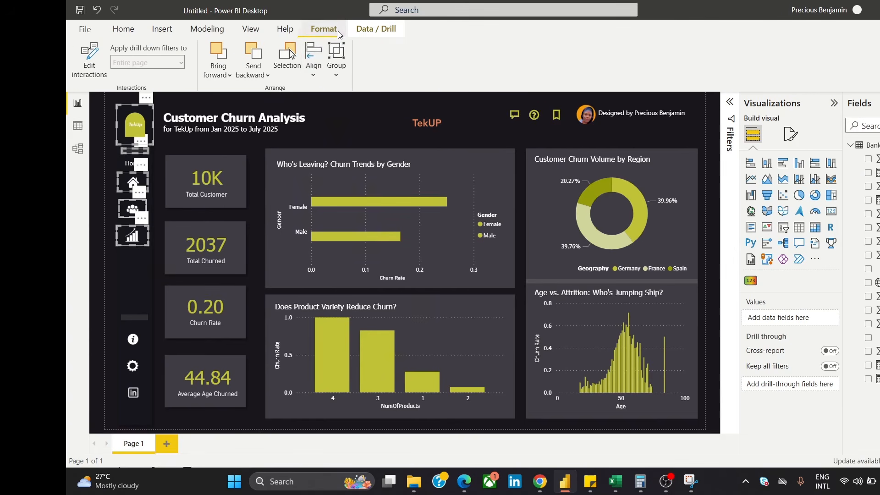
pyautogui.click(313, 60)
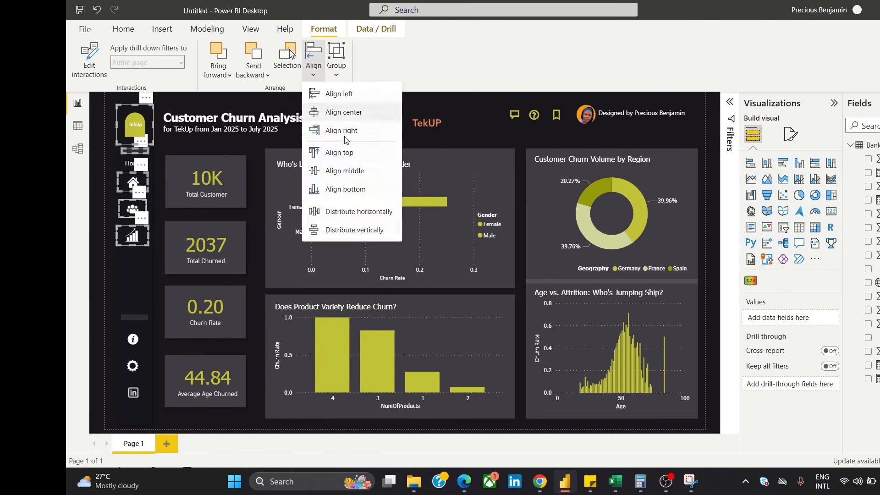
pyautogui.click(362, 112)
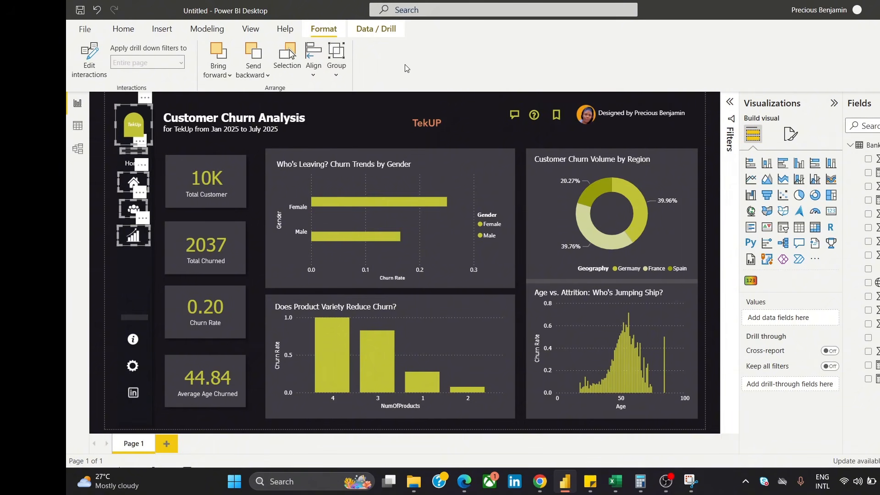
pyautogui.click(371, 124)
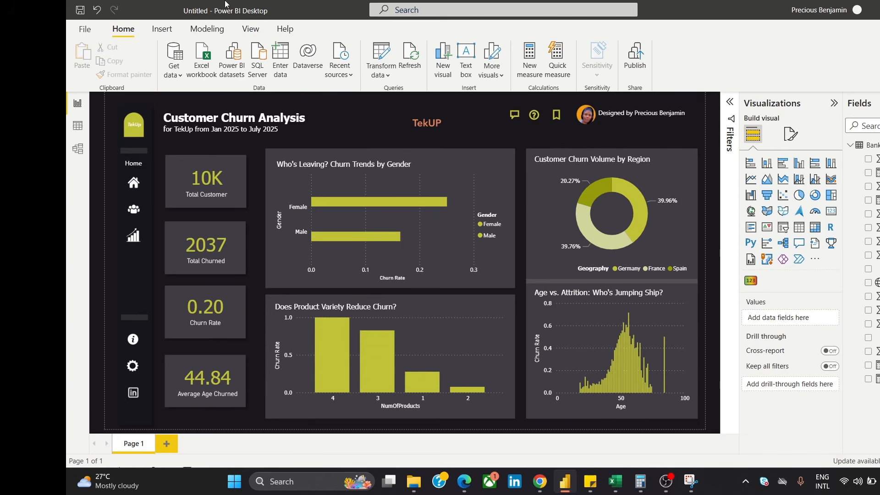
# Reapply center alignment to the arch logo, the upper divider and the three navigation icons below it
pyautogui.click(133, 117)
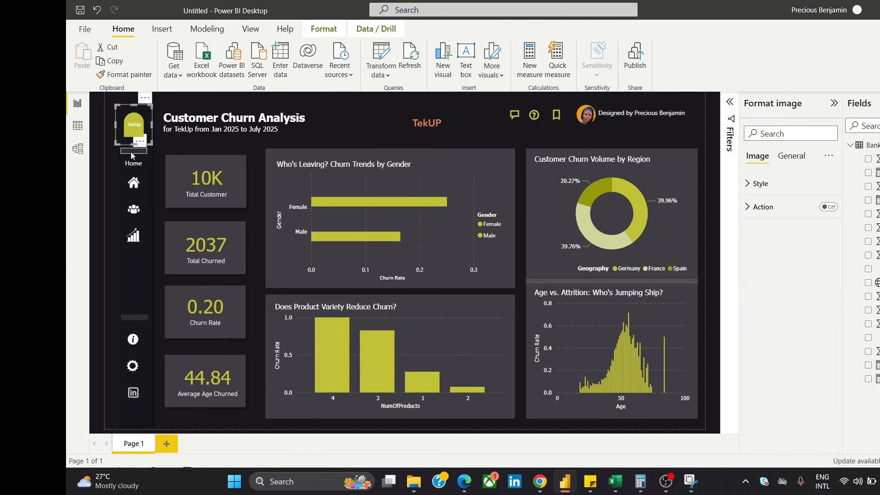
pyautogui.keyDown('ctrl'); pyautogui.click(132, 150); pyautogui.keyUp('ctrl')
pyautogui.keyDown('ctrl'); pyautogui.click(134, 183); pyautogui.keyUp('ctrl')
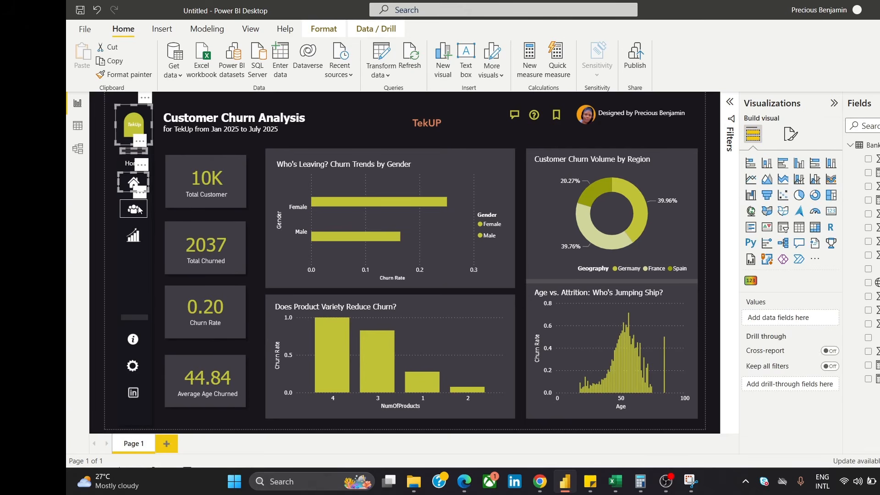
pyautogui.keyDown('ctrl'); pyautogui.click(134, 209); pyautogui.keyUp('ctrl')
pyautogui.keyDown('ctrl'); pyautogui.click(133, 235); pyautogui.keyUp('ctrl')
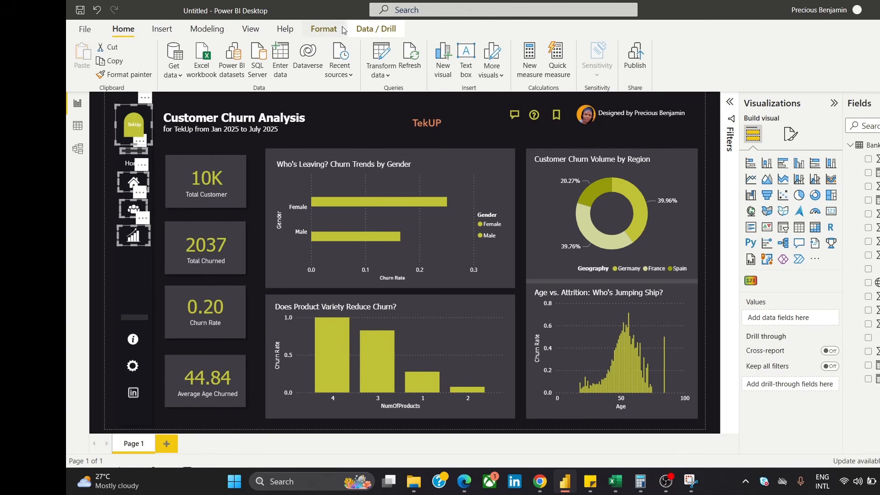
pyautogui.click(340, 29)
pyautogui.click(321, 67)
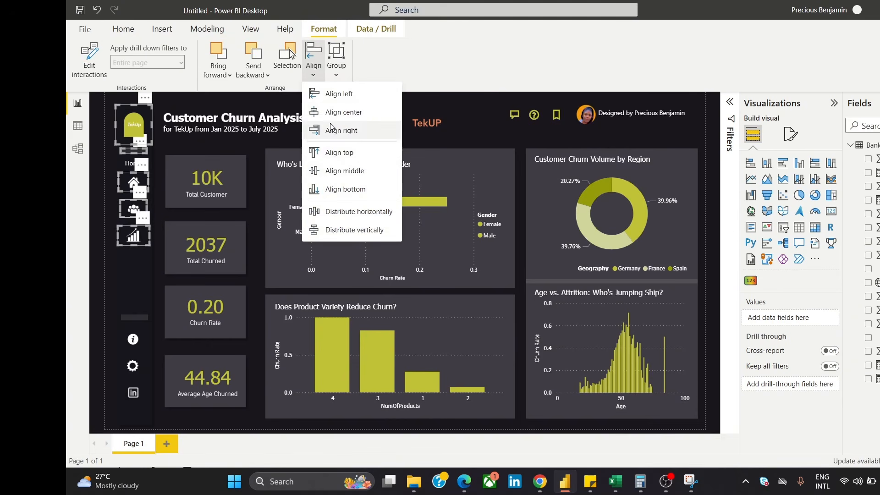
pyautogui.click(337, 112)
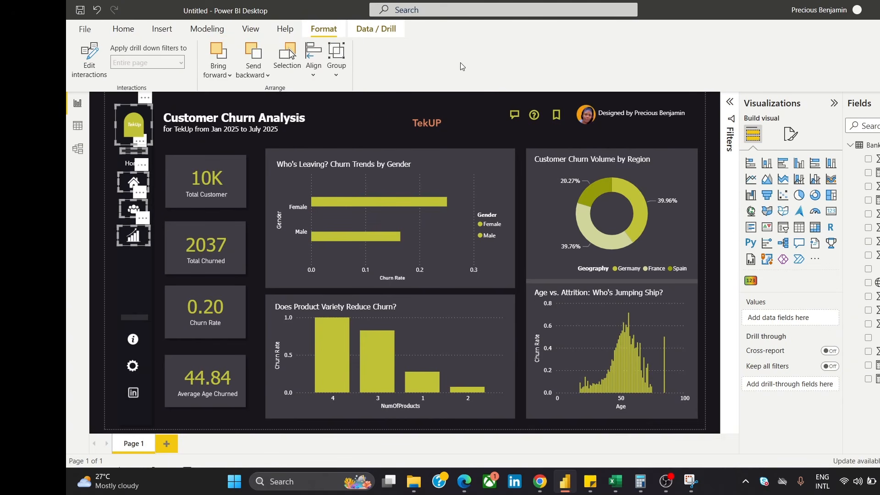
pyautogui.click(381, 113)
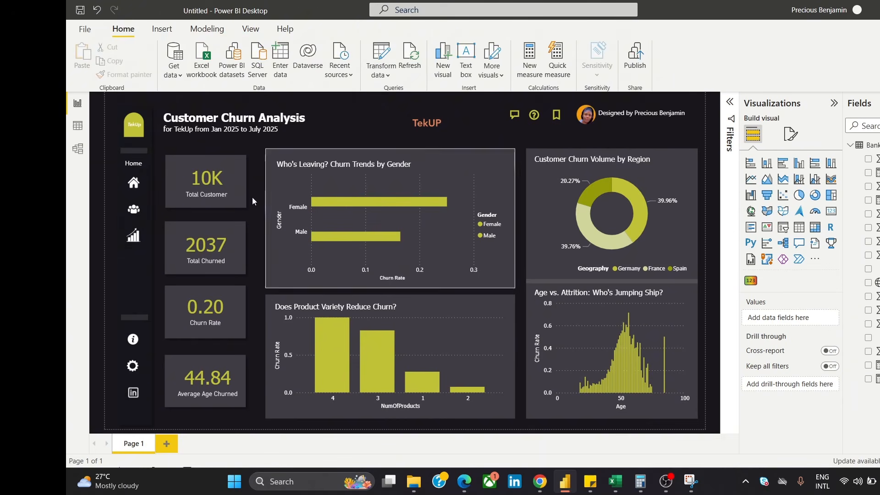
# Nudge the upper divider, Home label and three navigation icons further down to widen the gap beneath the arch logo
pyautogui.click(131, 125)
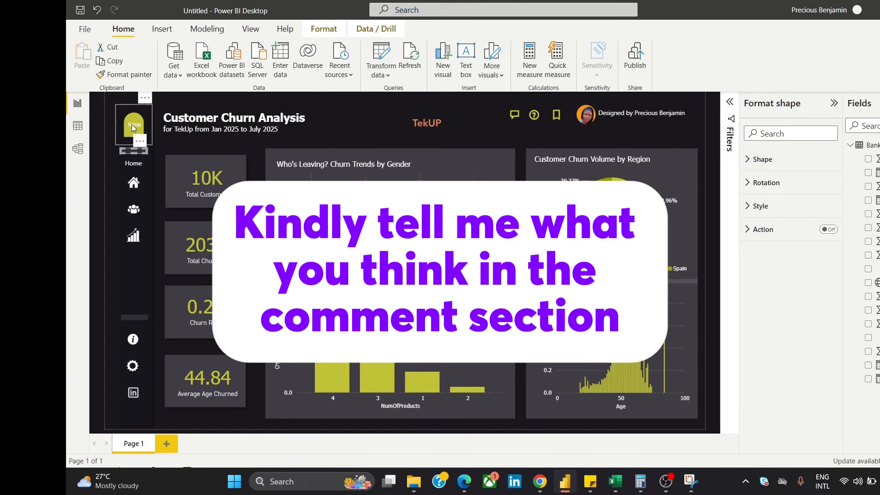
pyautogui.click(142, 149)
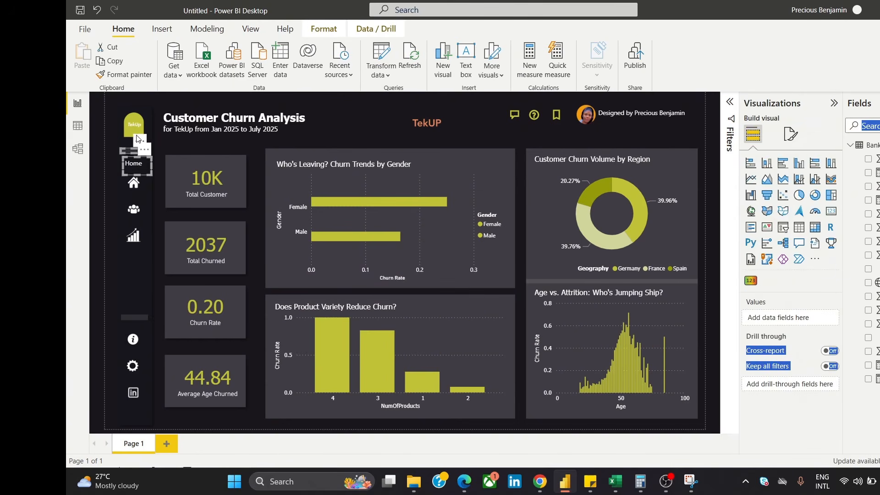
pyautogui.keyDown('shift'); pyautogui.click(134, 187); pyautogui.keyUp('shift')
pyautogui.keyDown('shift'); pyautogui.click(133, 214); pyautogui.keyUp('shift')
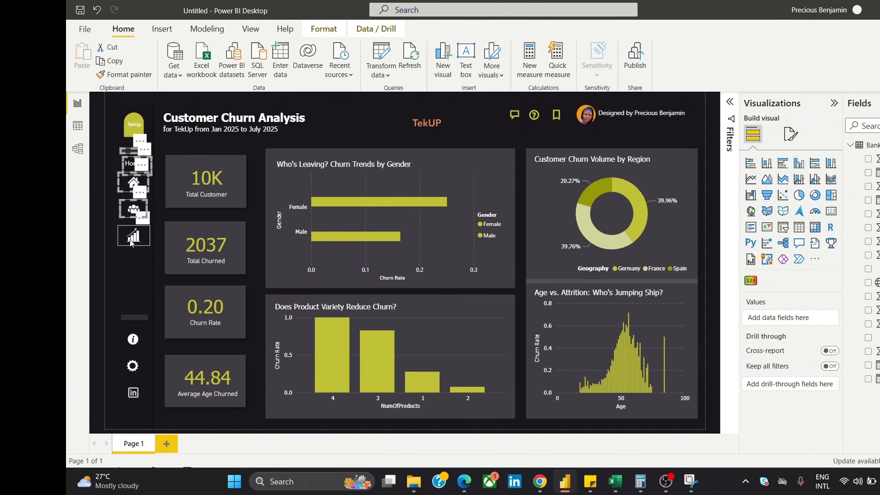
pyautogui.keyDown('shift'); pyautogui.click(136, 237); pyautogui.keyUp('shift')
pyautogui.press('Down')
pyautogui.press('Down')
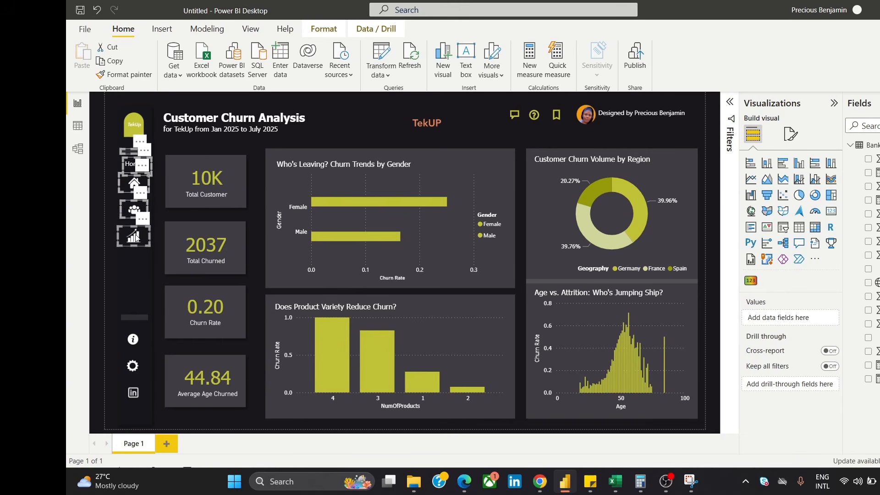
pyautogui.click(472, 116)
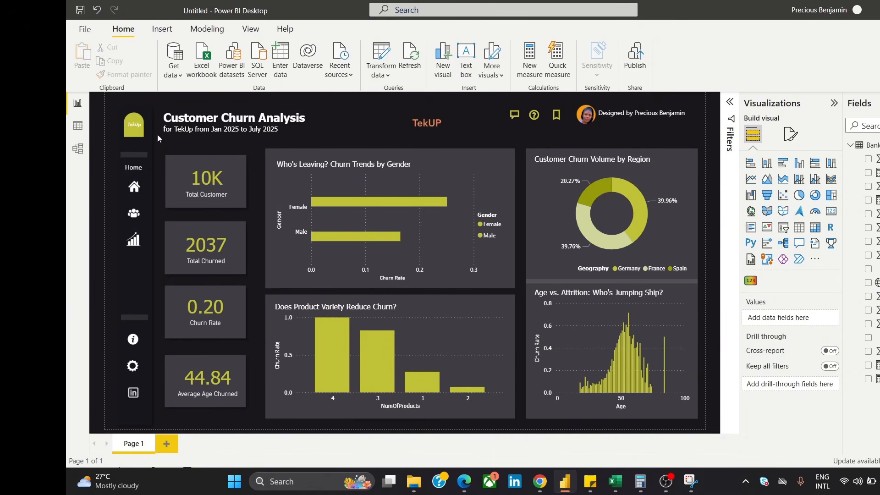
# Nudge only the upper sidebar divider up slightly, between the arch logo and the Home label
pyautogui.click(131, 155)
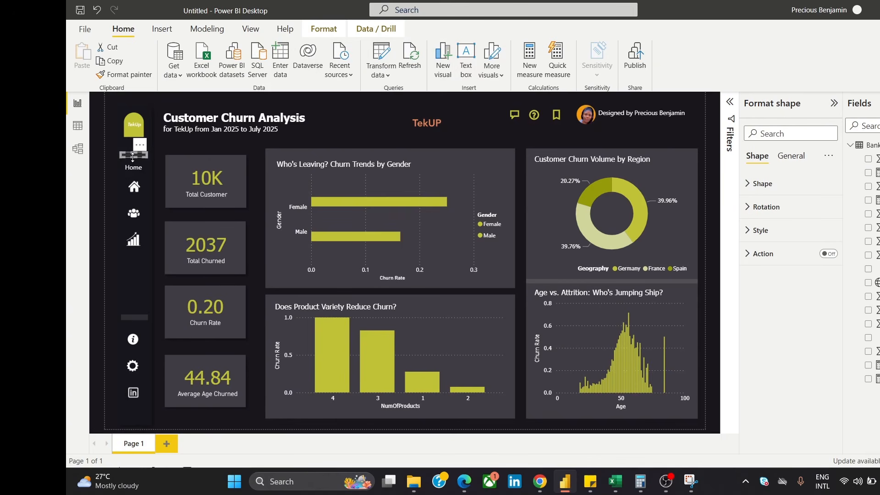
pyautogui.press('Up')
pyautogui.press('Up')
pyautogui.press('Up')
pyautogui.press('Up')
pyautogui.press('Up')
pyautogui.press('Down')
pyautogui.click(463, 101)
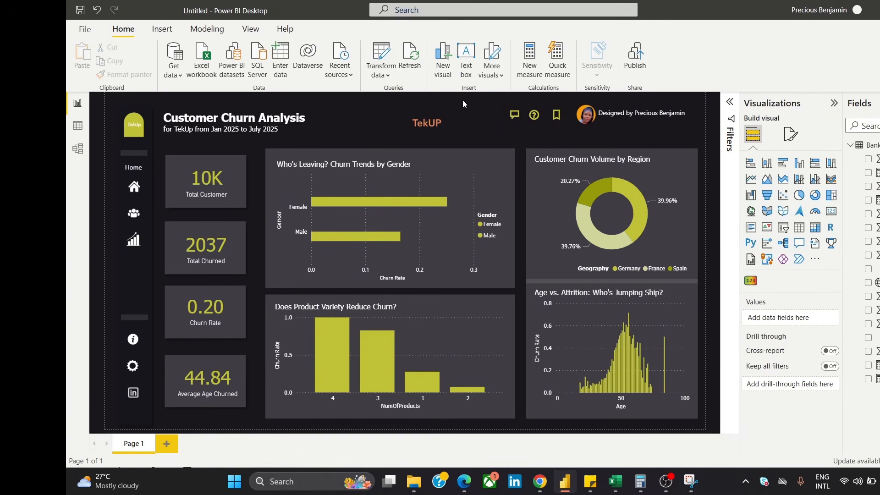
# Delete the orange TekUP logo from the dashboard header
pyautogui.click(424, 116)
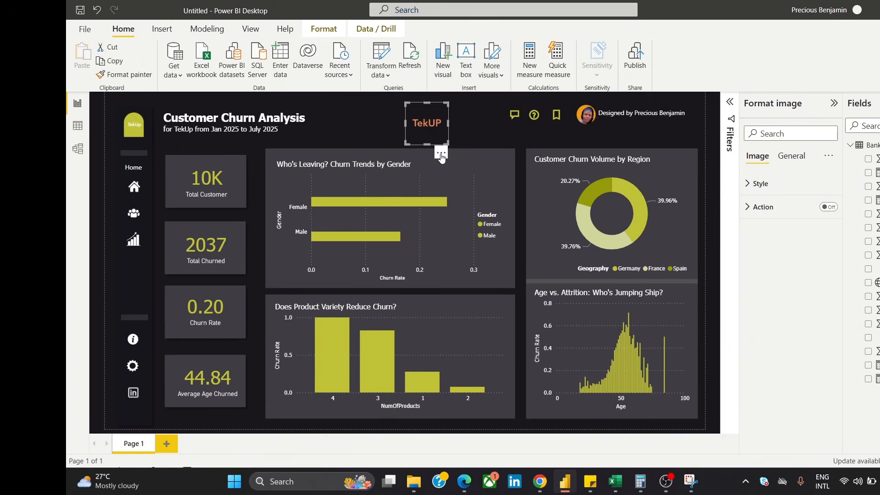
pyautogui.click(441, 156)
pyautogui.click(460, 166)
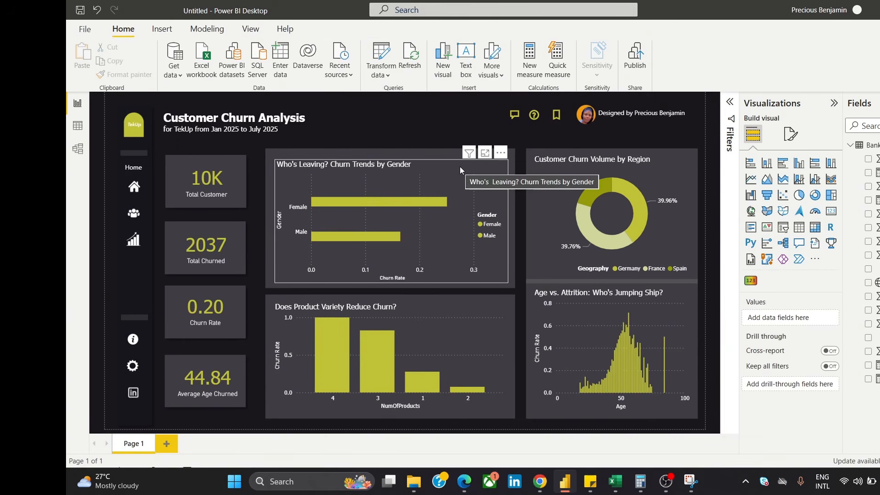
# Enlarge the lime green arch logo slightly in the sidebar
pyautogui.click(135, 133)
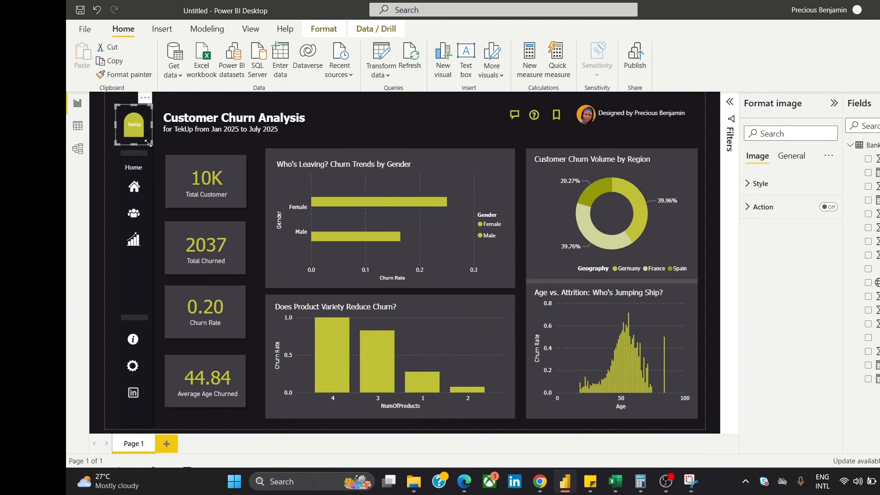
pyautogui.moveTo(148, 144); pyautogui.dragTo(151, 146)
pyautogui.click(378, 116)
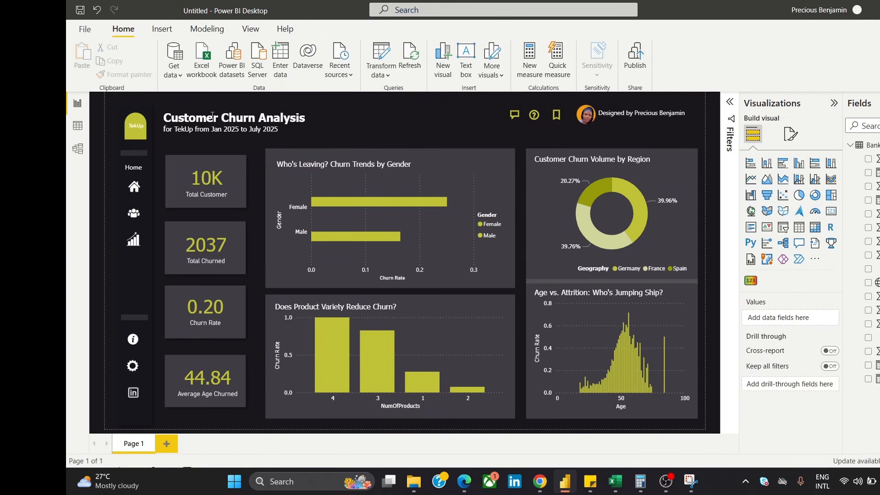
# Align the centers of the enlarged arch logo, the upper divider and the home, people and chart icons
pyautogui.click(138, 134)
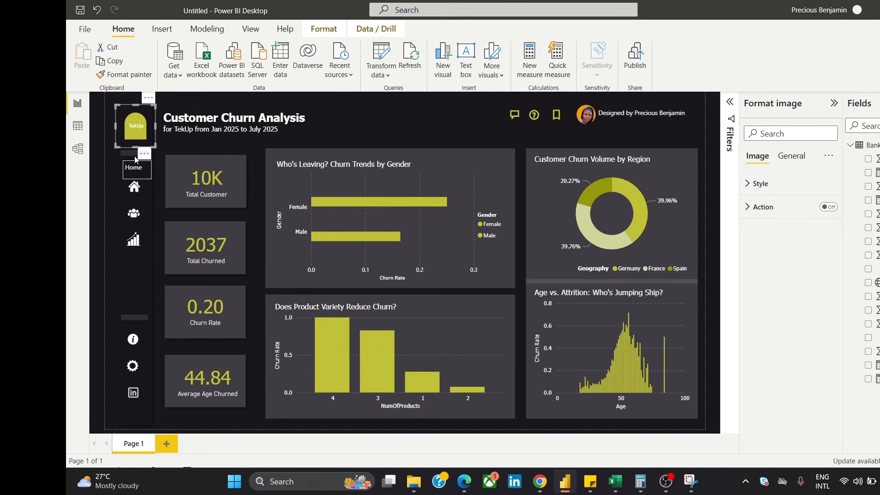
pyautogui.keyDown('ctrl'); pyautogui.click(130, 155); pyautogui.keyUp('ctrl')
pyautogui.keyDown('ctrl'); pyautogui.click(134, 187); pyautogui.keyUp('ctrl')
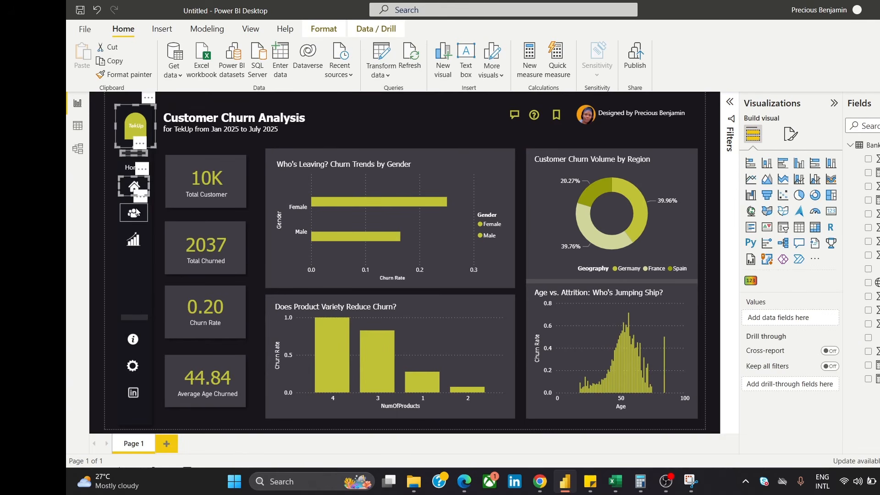
pyautogui.keyDown('ctrl'); pyautogui.click(136, 212); pyautogui.keyUp('ctrl')
pyautogui.keyDown('ctrl'); pyautogui.click(134, 240); pyautogui.keyUp('ctrl')
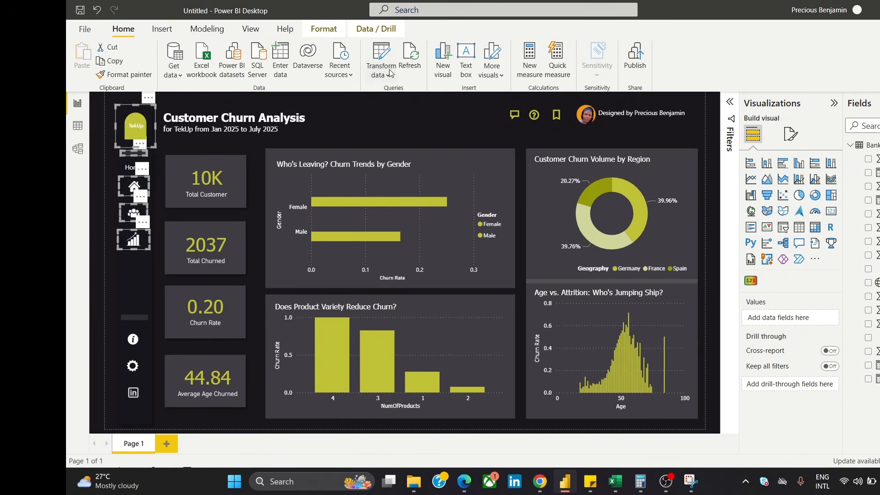
pyautogui.click(325, 30)
pyautogui.click(322, 66)
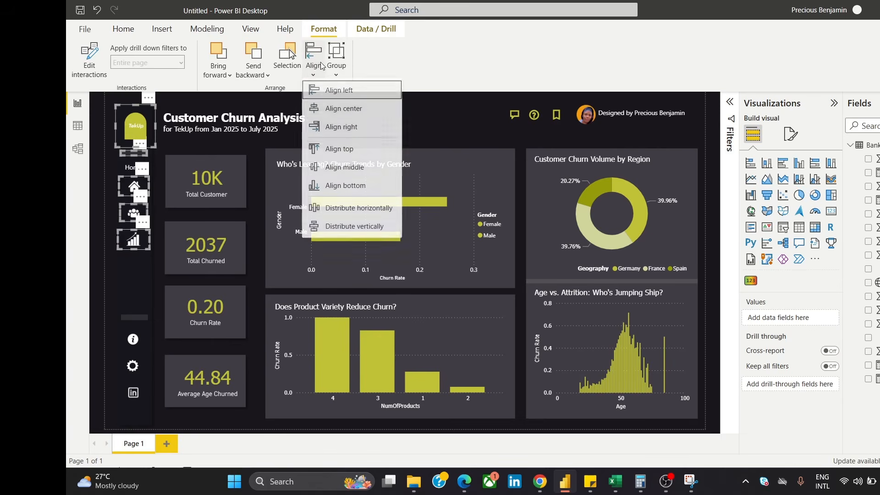
pyautogui.click(345, 109)
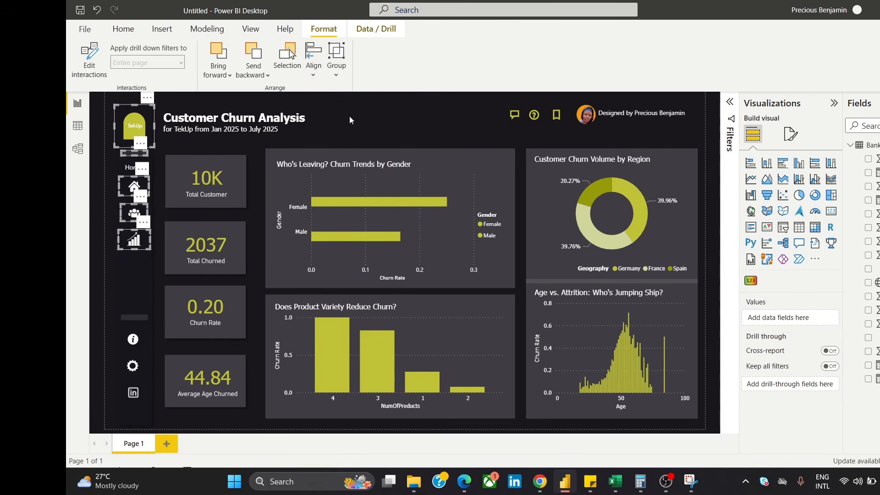
pyautogui.click(379, 117)
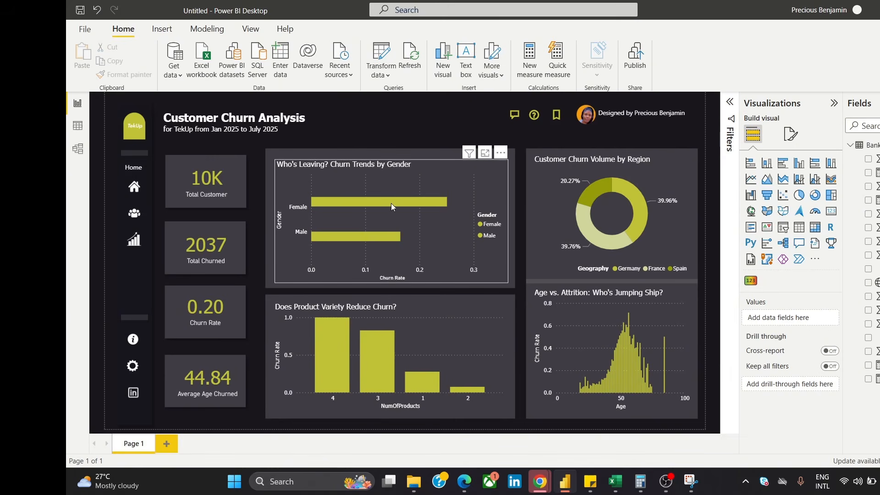
# Switch to the Iccons - churn design in Canva and shift the arch logo slightly left and down on page 1
pyautogui.moveTo(392, 204)
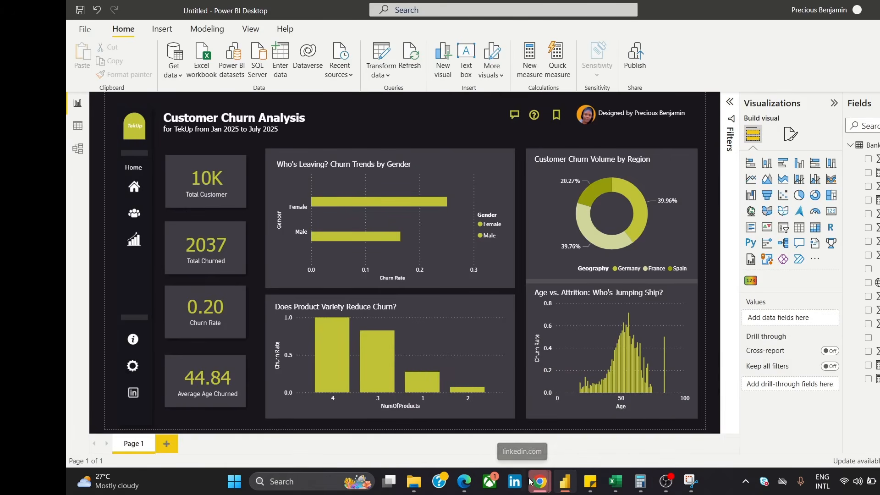
pyautogui.moveTo(538, 480)
pyautogui.click(574, 436)
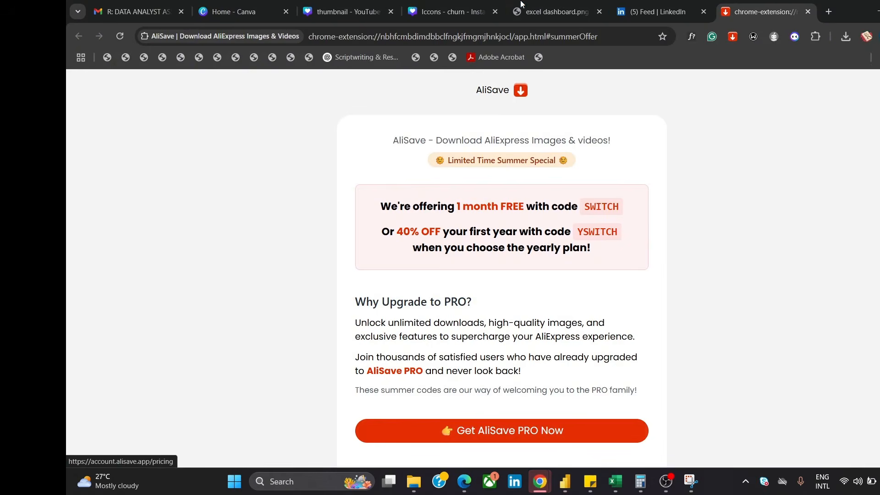
pyautogui.click(466, 10)
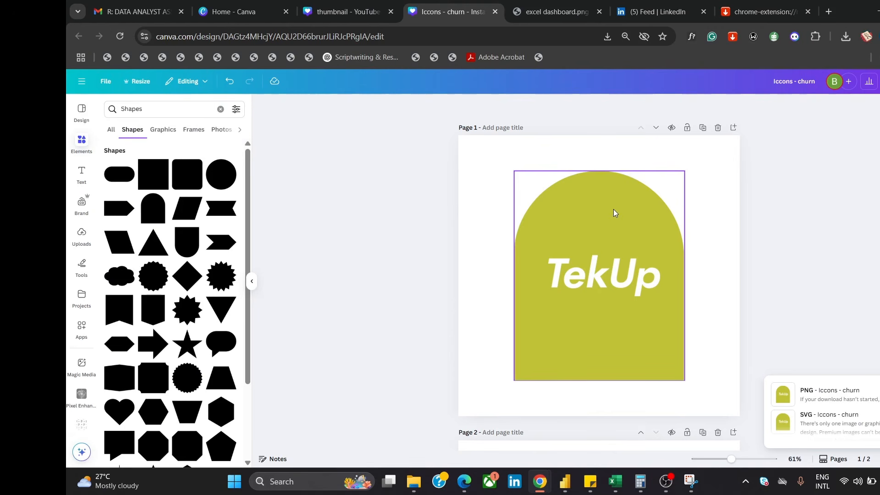
pyautogui.moveTo(614, 225)
pyautogui.mouseDown()
pyautogui.moveTo(661, 231)
pyautogui.moveTo(576, 238)
pyautogui.moveTo(602, 231)
pyautogui.mouseUp()
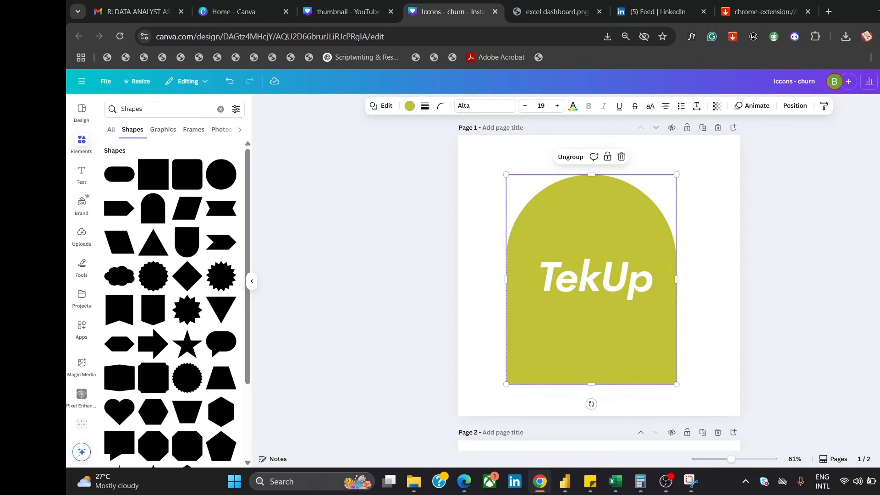
# Clear the existing element from page 2 and add the uploaded portrait photo with the orange background
pyautogui.scroll(-5, 659, 331)
pyautogui.click(658, 330)
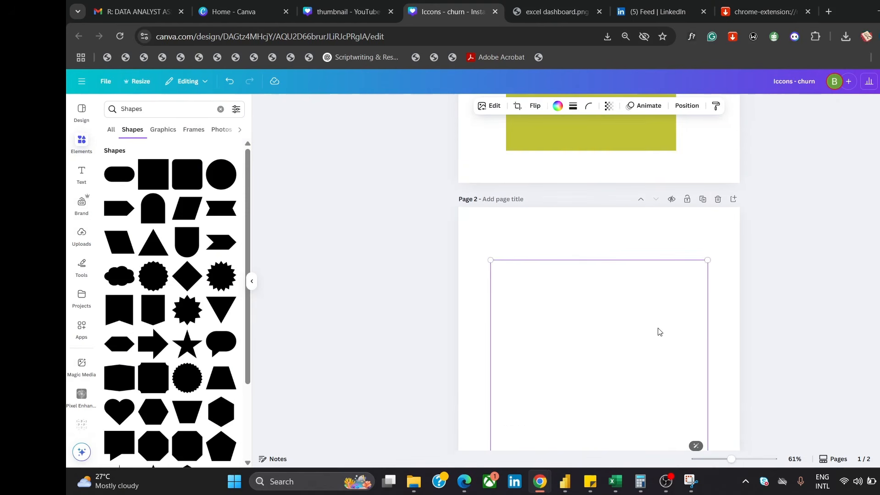
pyautogui.click(851, 249)
pyautogui.scroll(-1, 660, 299)
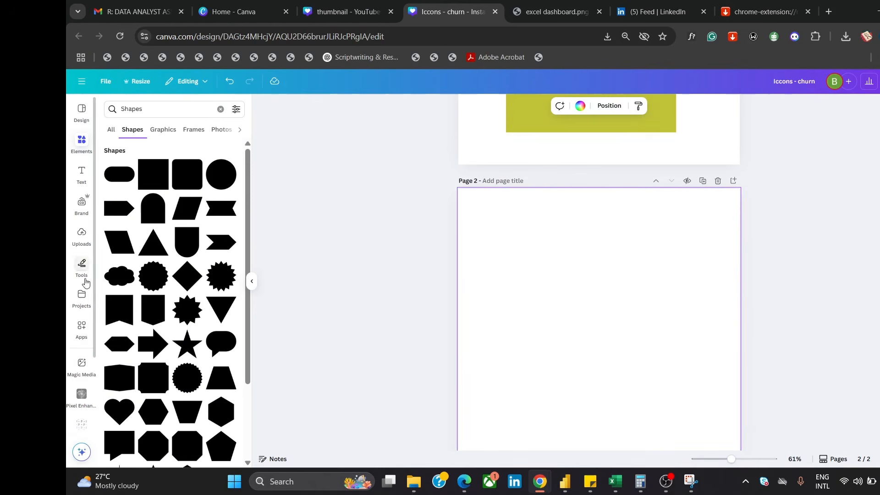
pyautogui.click(79, 235)
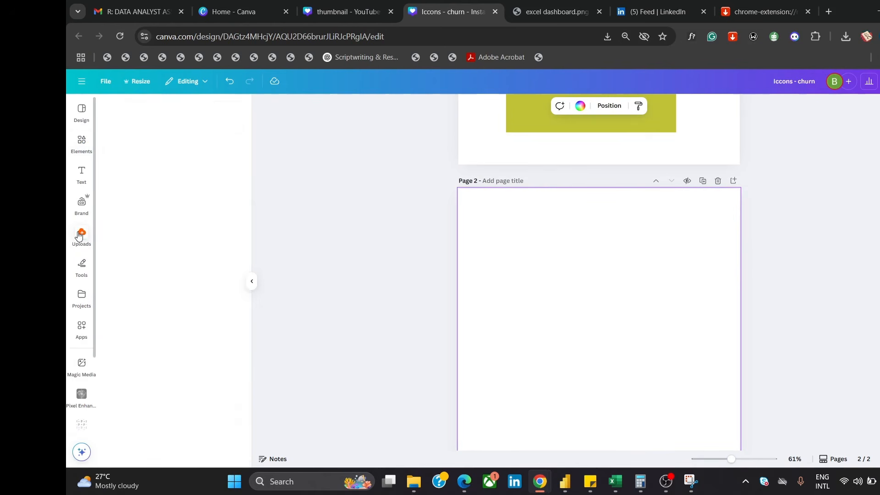
pyautogui.click(131, 214)
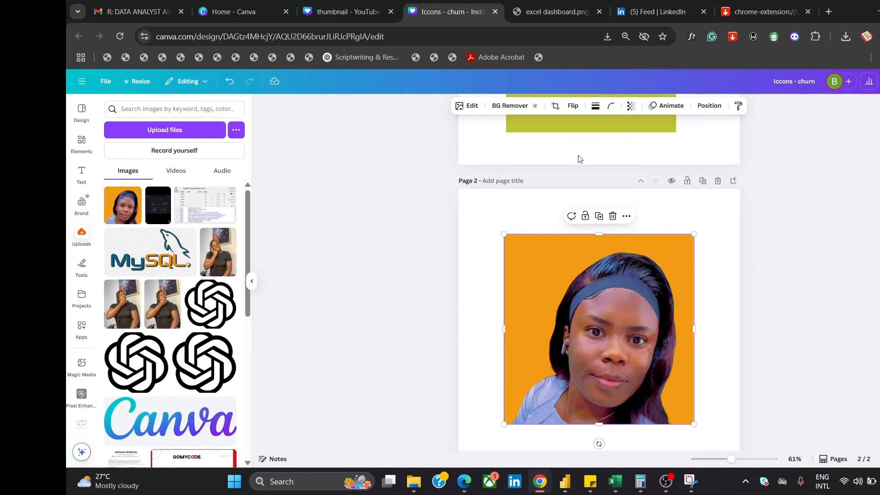
# Try recoloring the portrait's orange background to #C1C338, and undo the color change
pyautogui.click(487, 117)
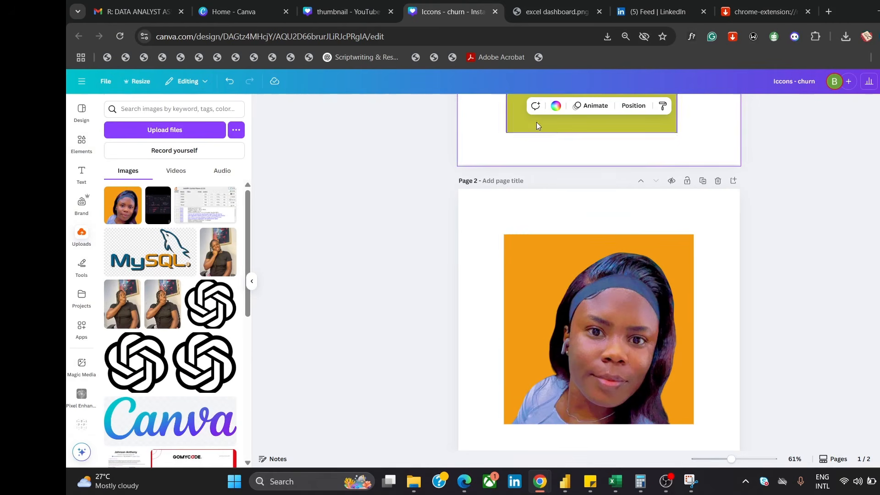
pyautogui.click(609, 295)
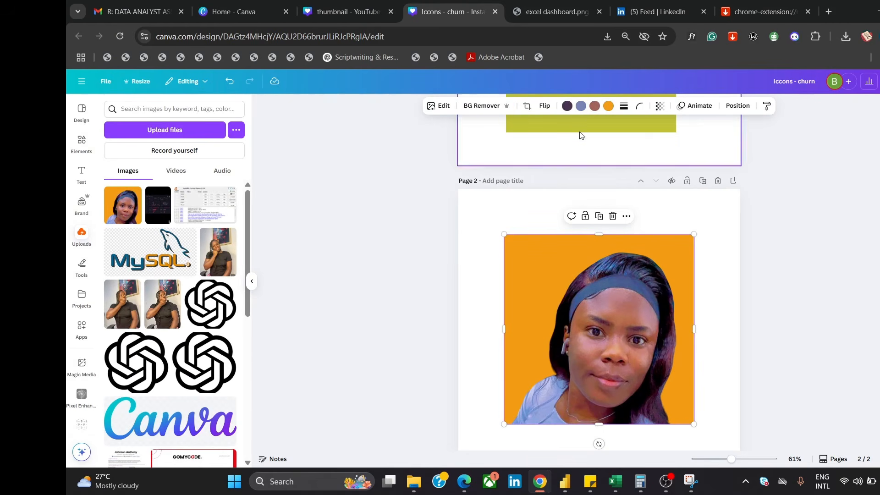
pyautogui.click(609, 107)
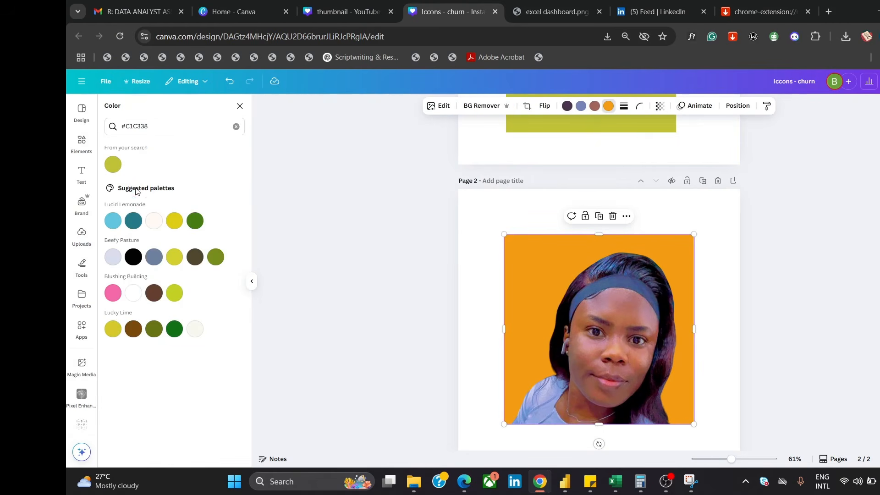
pyautogui.click(114, 164)
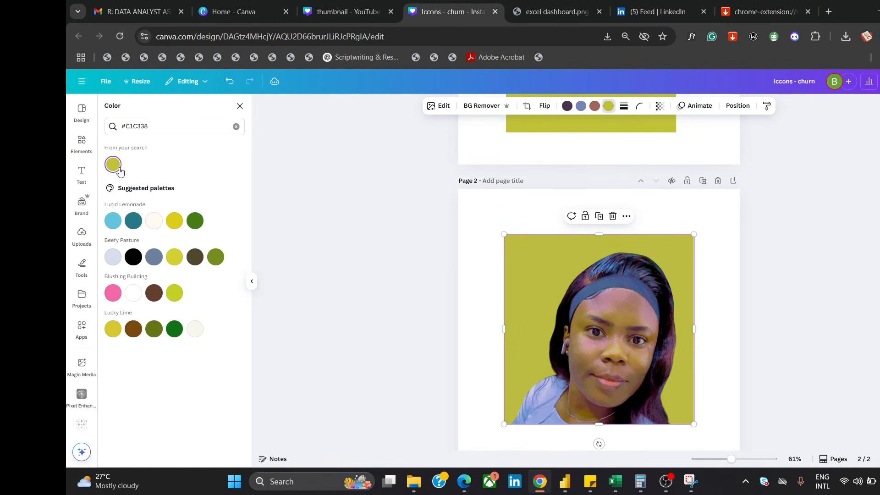
pyautogui.press('Escape')
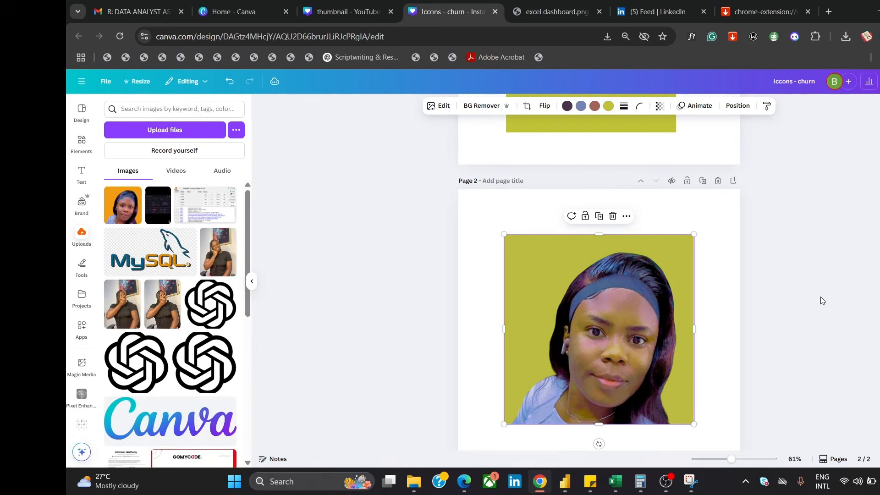
pyautogui.click(669, 419)
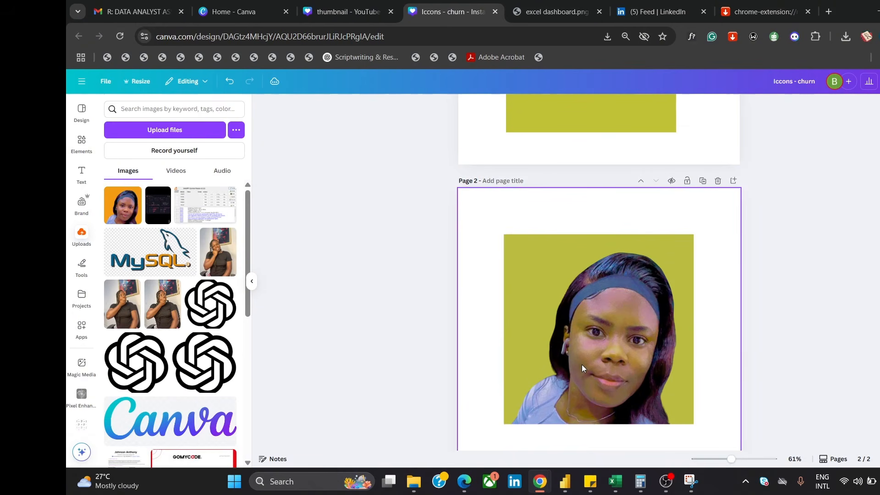
pyautogui.hotkey('ctrl', 'z')
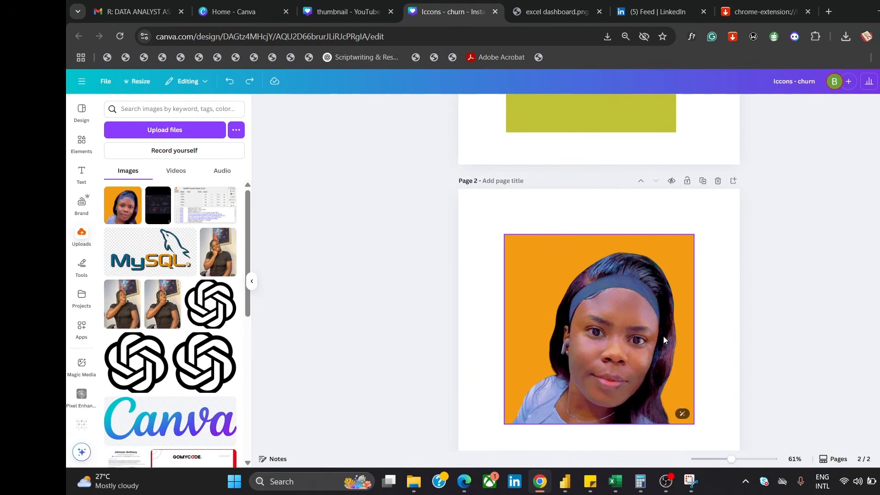
# Remove the orange background from the portrait photo on page 2 with BG Remover
pyautogui.scroll(-1, 599, 321)
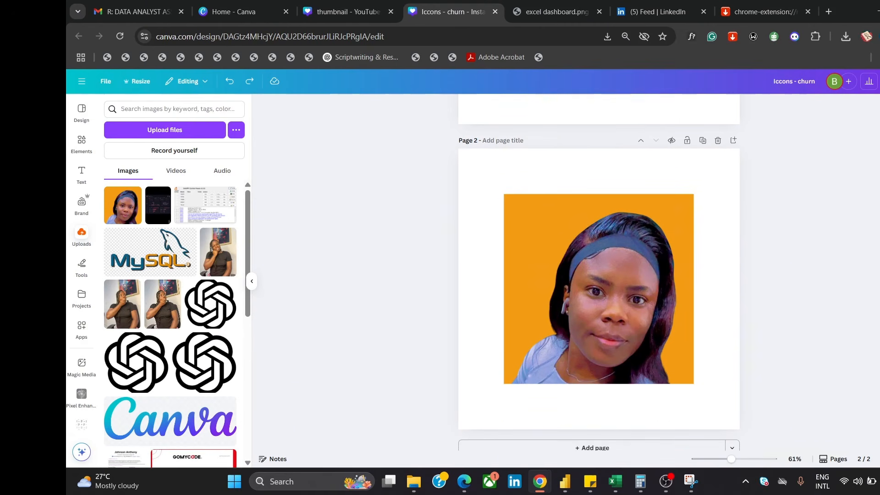
pyautogui.click(572, 275)
pyautogui.click(478, 107)
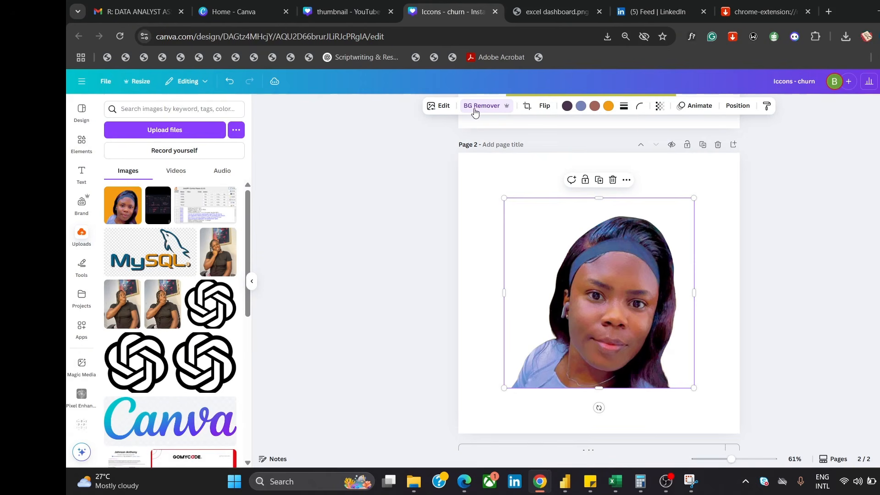
# Set the page 2 background color to lime green #C1C338
pyautogui.click(609, 108)
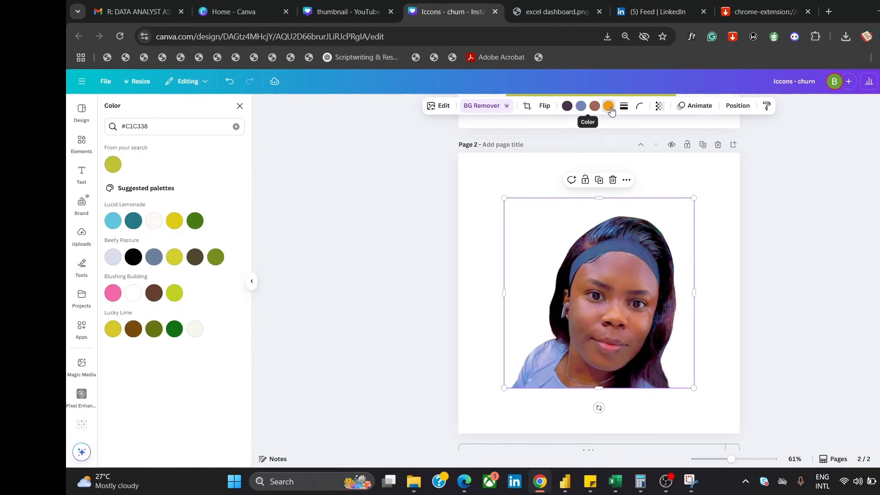
pyautogui.click(113, 165)
pyautogui.click(489, 167)
pyautogui.click(113, 164)
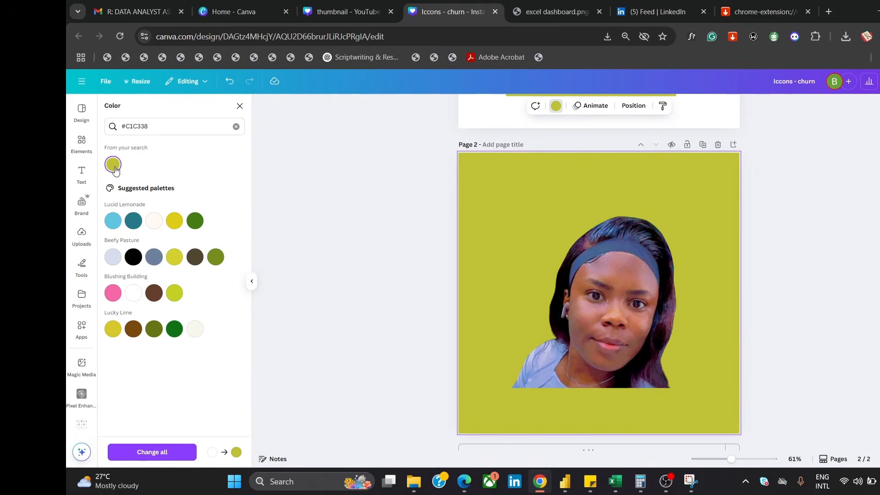
# Enlarge the cut-out portrait to about 1089 px square so it covers page 2, and shift it slightly left
pyautogui.click(632, 292)
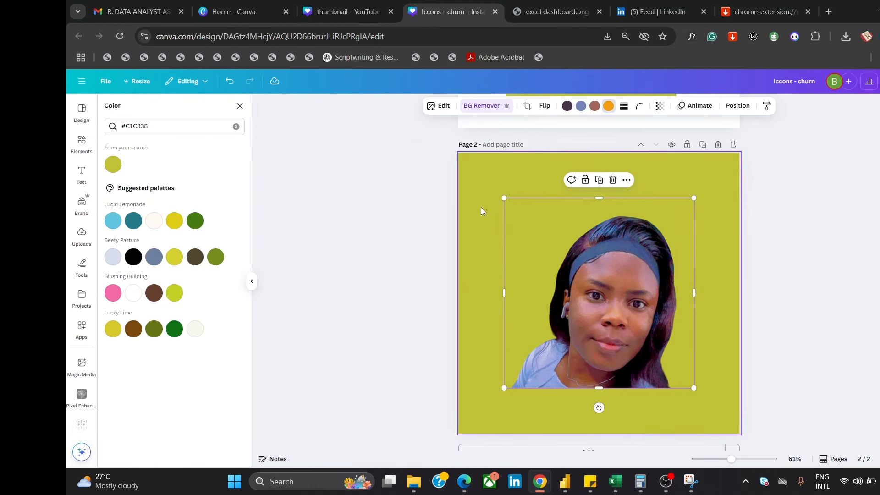
pyautogui.moveTo(505, 198); pyautogui.dragTo(463, 156)
pyautogui.moveTo(694, 388); pyautogui.dragTo(742, 435)
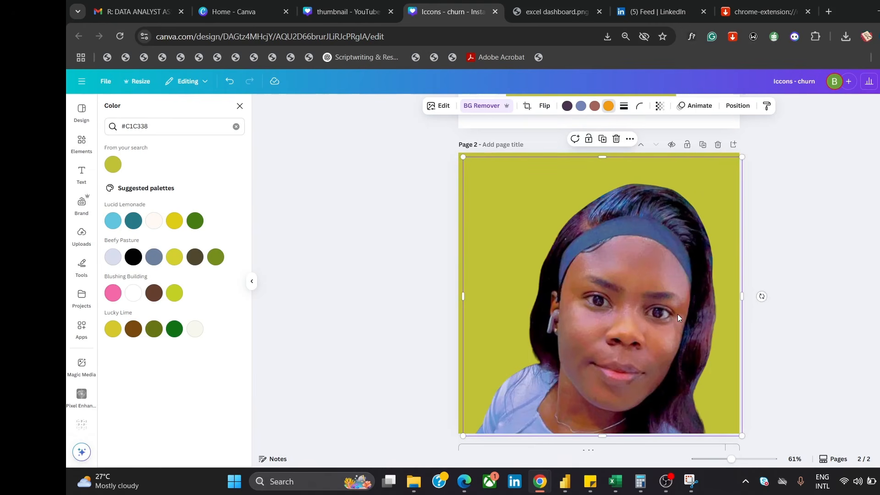
pyautogui.moveTo(743, 157); pyautogui.dragTo(747, 151)
pyautogui.moveTo(670, 249); pyautogui.dragTo(663, 251)
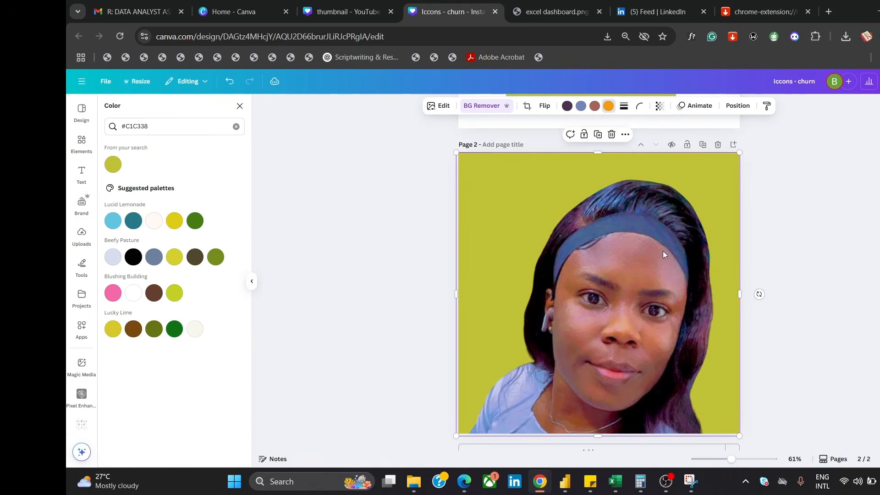
# Align the portrait to the center and middle of page 2, and deselect it
pyautogui.click(738, 106)
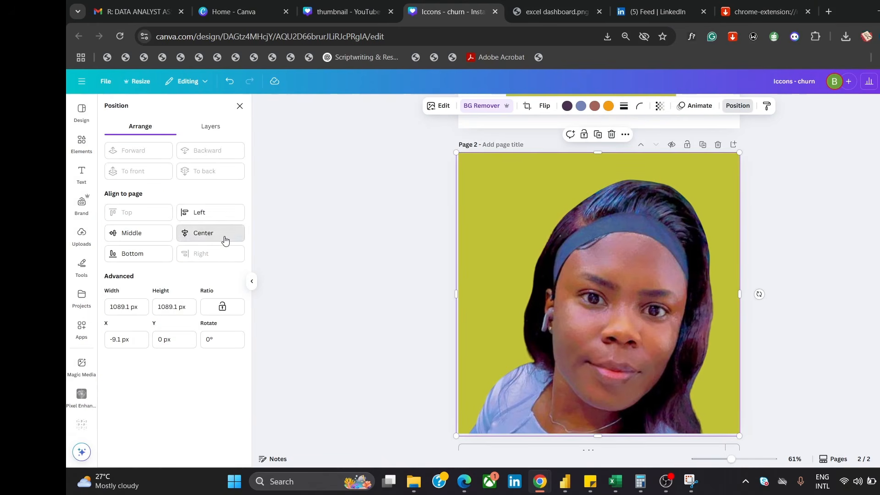
pyautogui.click(222, 236)
pyautogui.click(157, 236)
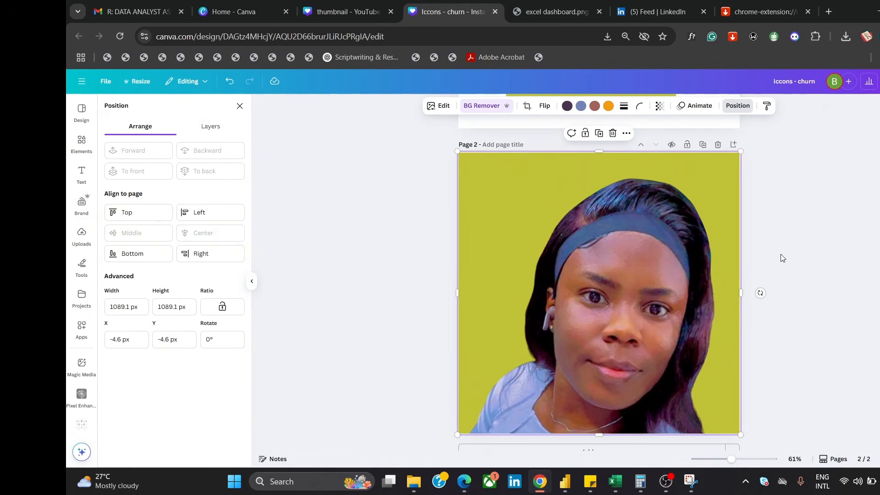
pyautogui.click(820, 184)
pyautogui.click(820, 184)
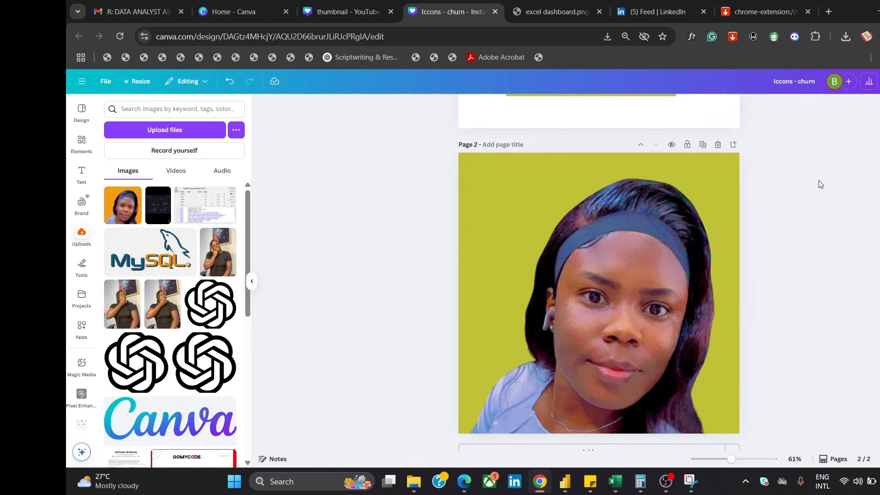
# Download page 1 of the design as a PNG with the transparent background turned off
pyautogui.click(876, 81)
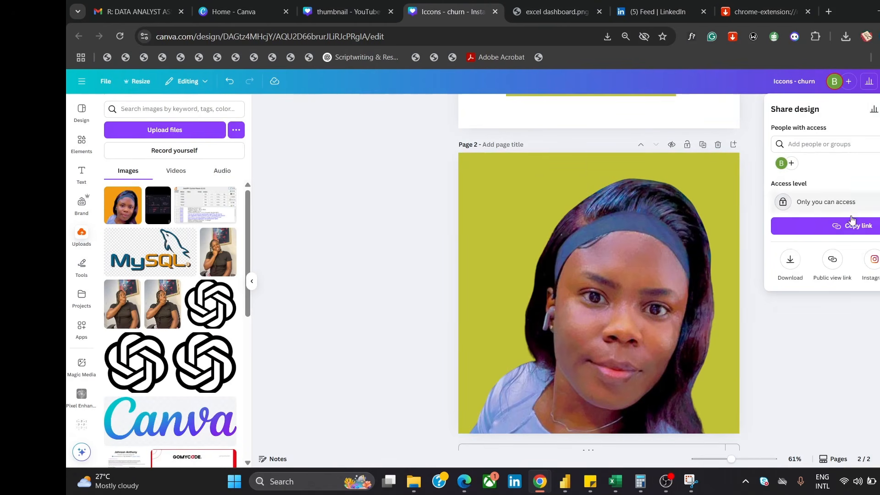
pyautogui.click(788, 258)
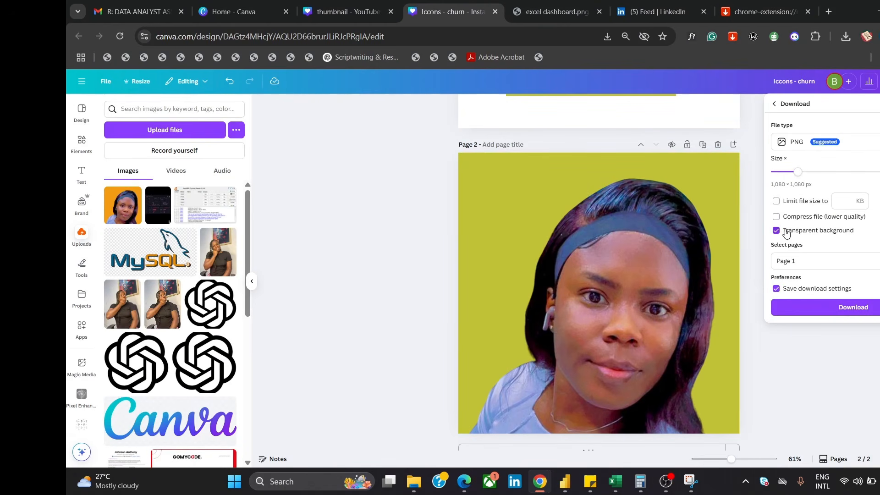
pyautogui.click(857, 310)
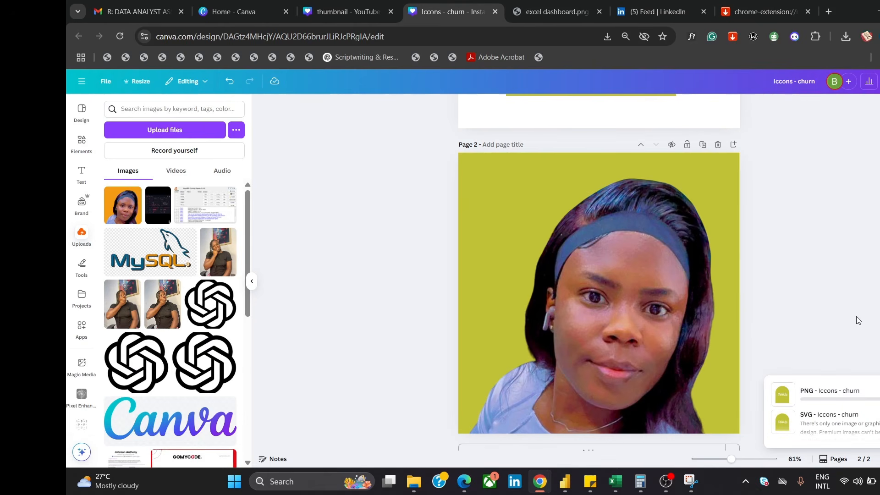
pyautogui.scroll(2, 598, 273)
pyautogui.scroll(-2, 598, 272)
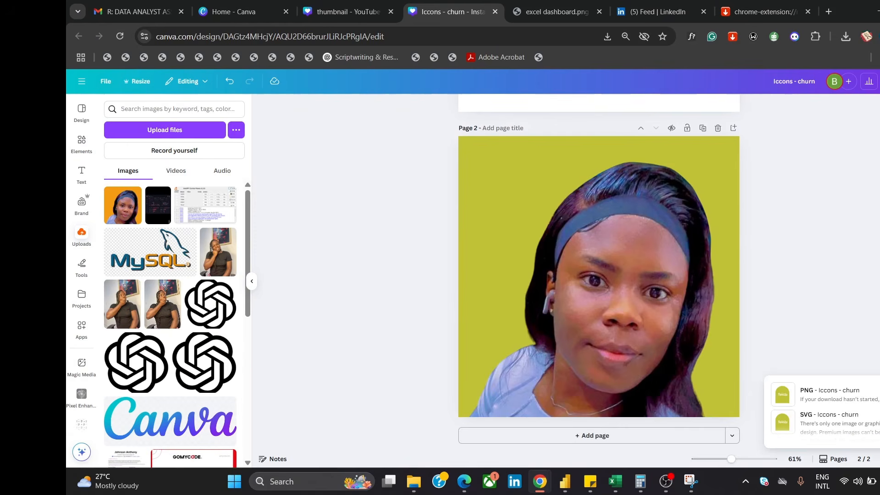
pyautogui.scroll(3, 598, 273)
pyautogui.scroll(1, 598, 273)
pyautogui.scroll(-4, 599, 272)
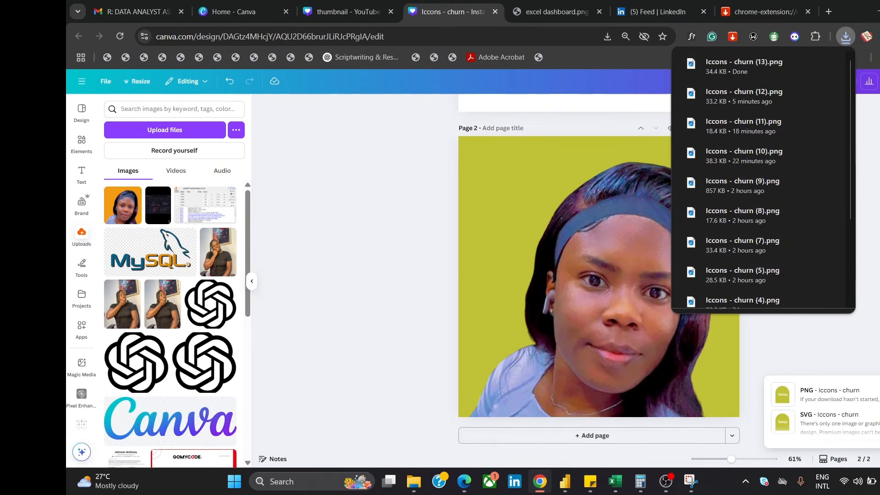
# Add a blank third page and search the elements library for "frame"
pyautogui.click(568, 436)
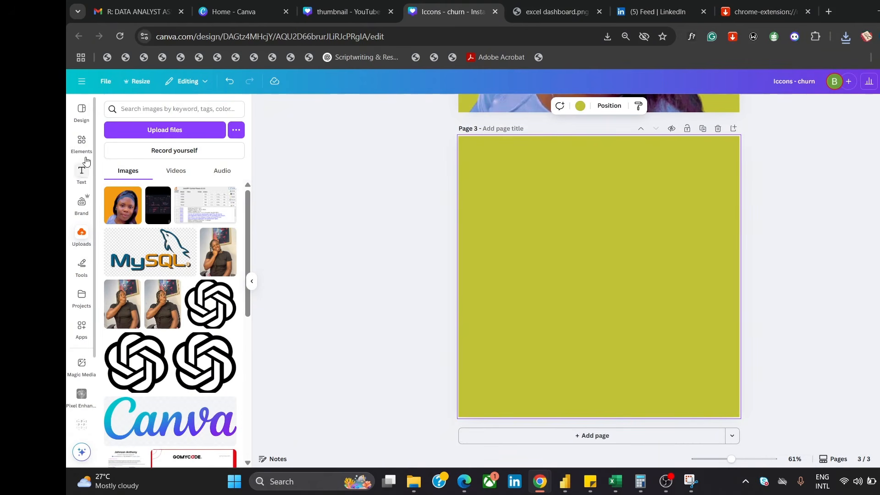
pyautogui.click(80, 142)
pyautogui.click(157, 109)
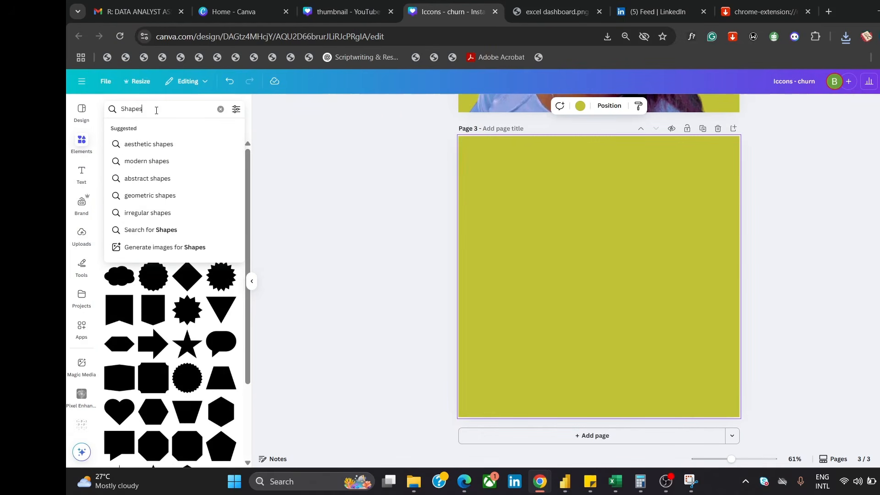
pyautogui.click(219, 110)
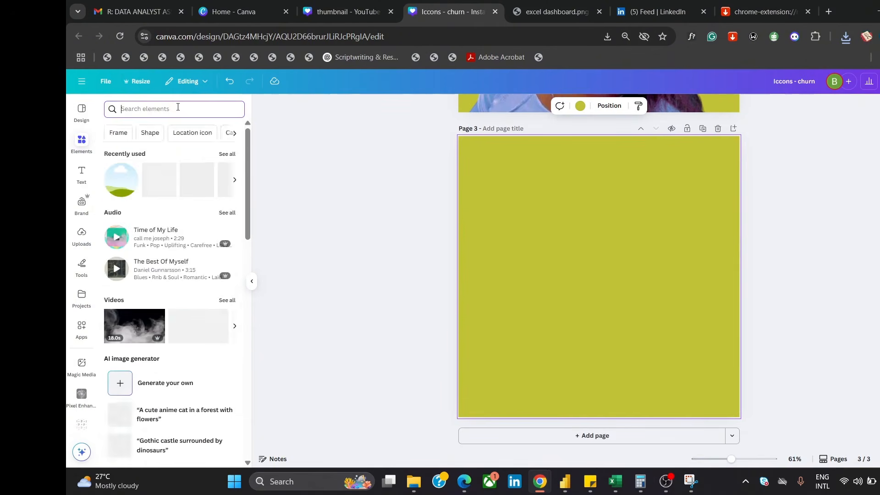
pyautogui.write('frame')
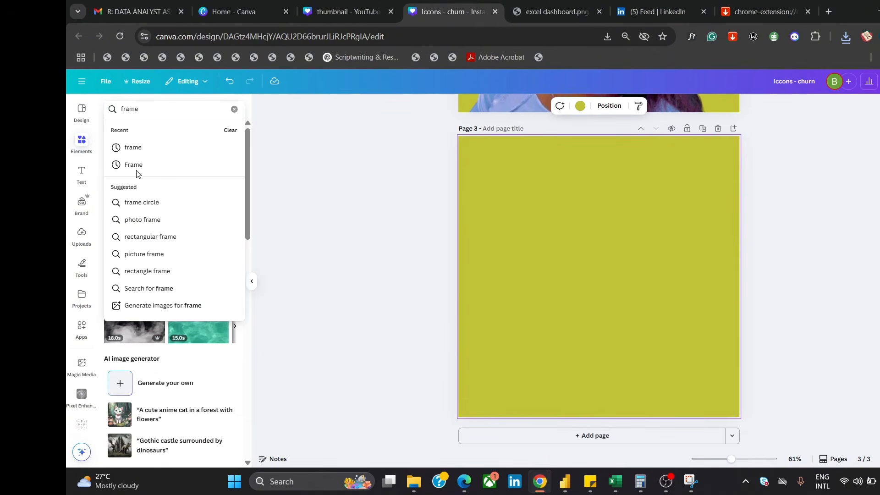
pyautogui.click(142, 146)
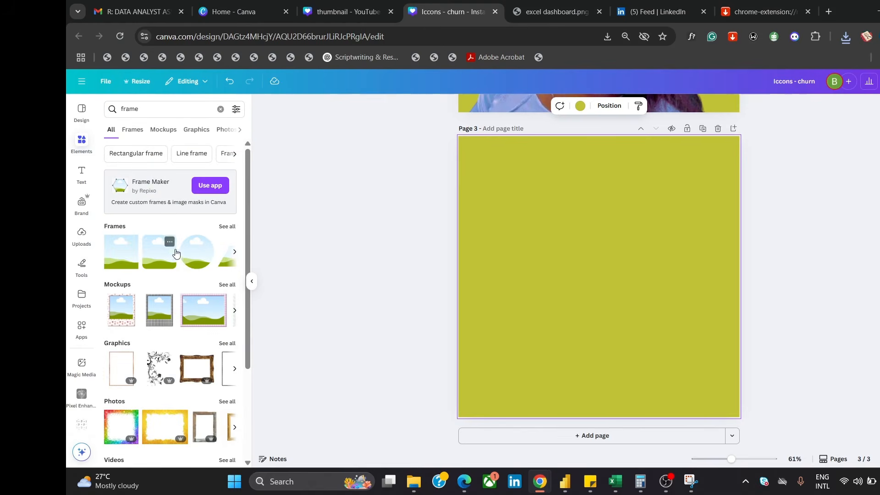
# Insert the circular frame on page 3, enlarge it, and shift it slightly back towards the page's center
pyautogui.click(203, 243)
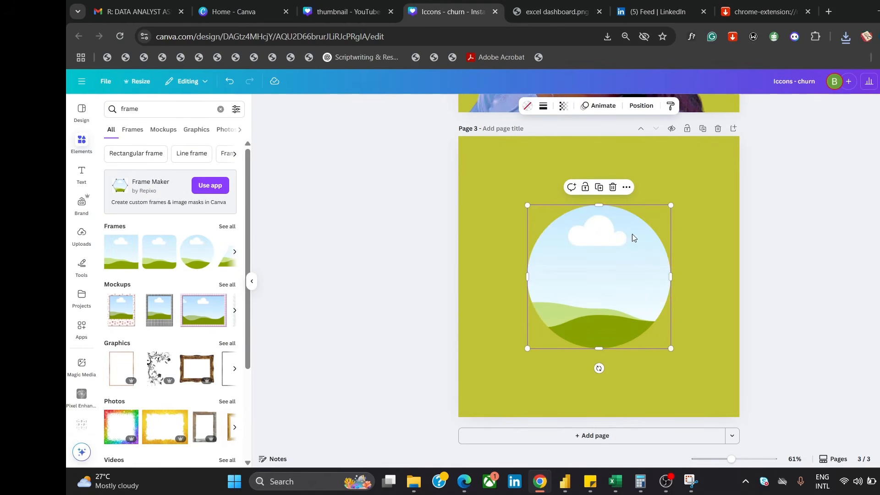
pyautogui.moveTo(671, 205); pyautogui.dragTo(693, 179)
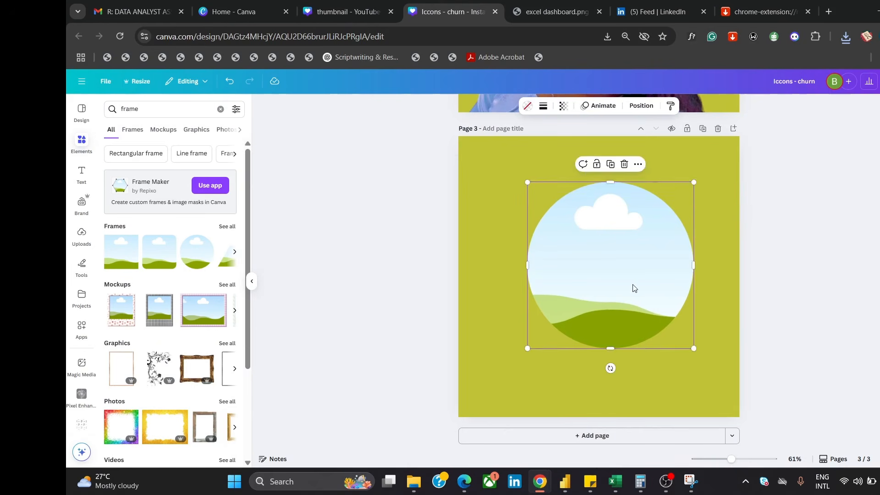
pyautogui.moveTo(633, 281); pyautogui.dragTo(630, 288)
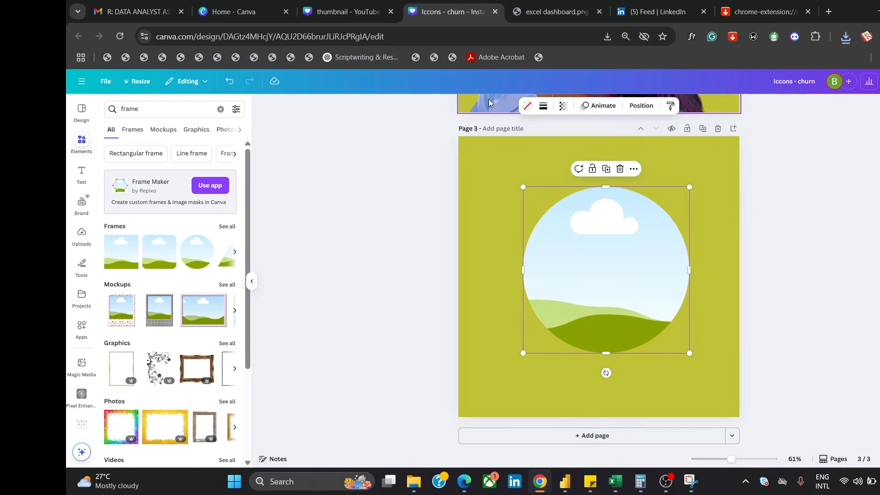
# Check the newest exported PNG in the Downloads folder in File Explorer, and return to the Canva design
pyautogui.click(415, 489)
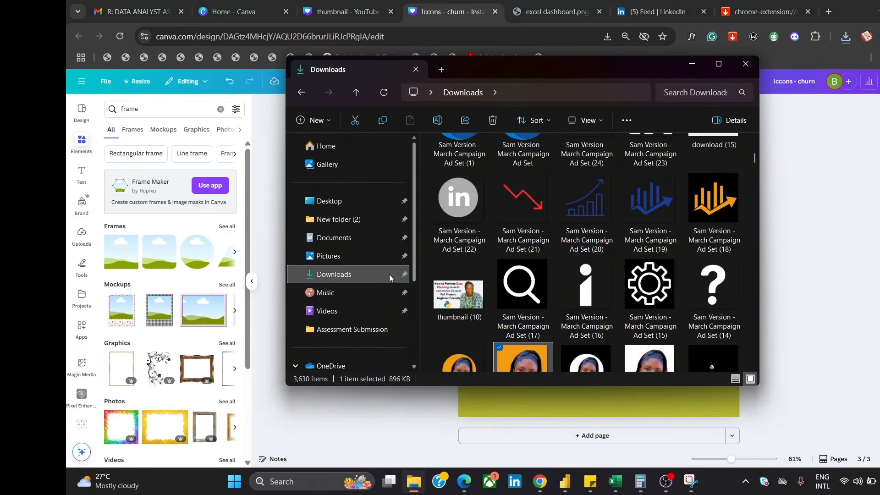
pyautogui.click(455, 204)
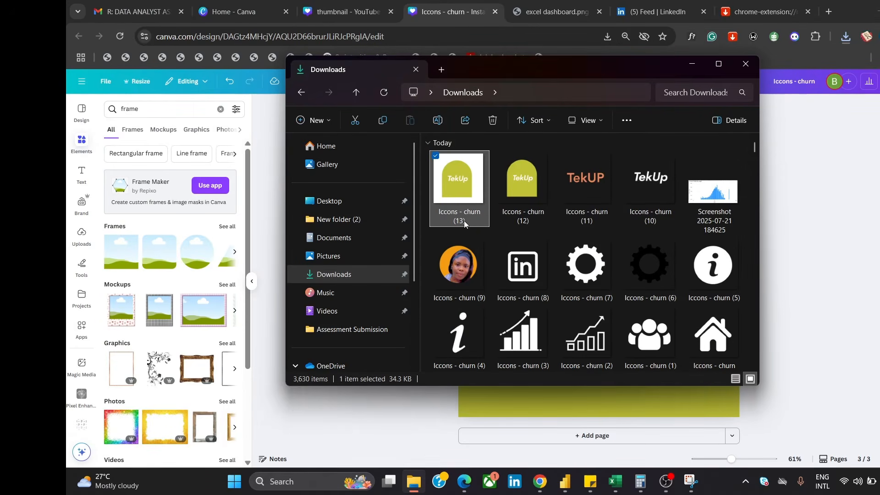
pyautogui.click(808, 167)
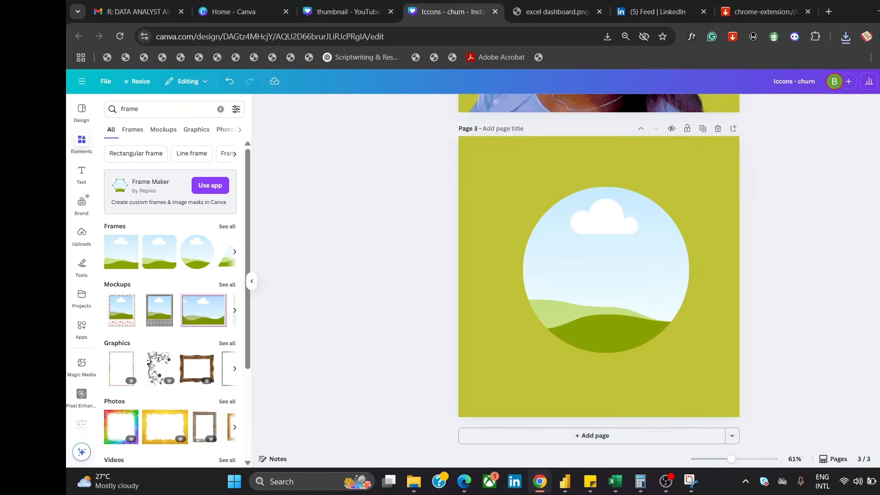
# Download only page 2, the lime-background portrait, as a PNG
pyautogui.scroll(5, 691, 201)
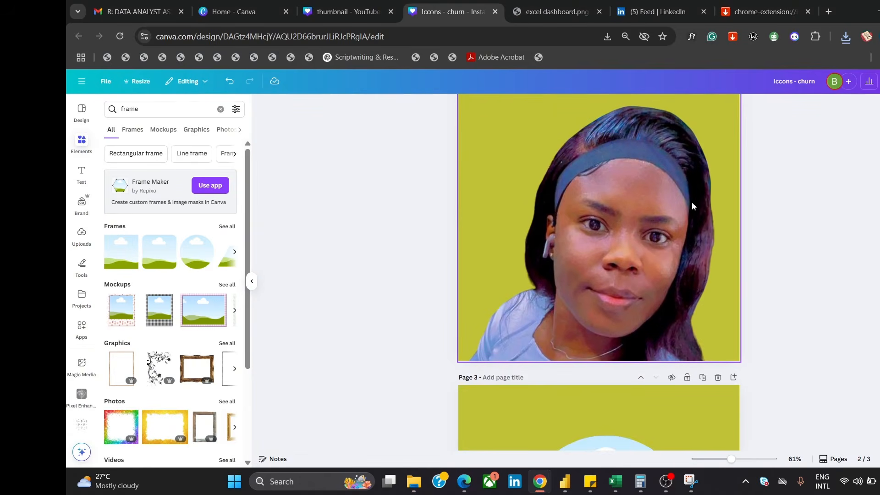
pyautogui.click(717, 138)
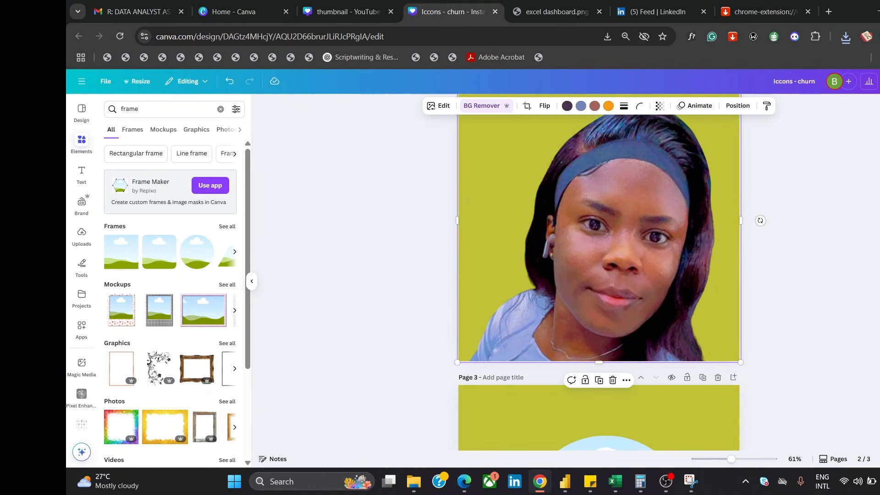
pyautogui.click(879, 81)
pyautogui.click(790, 259)
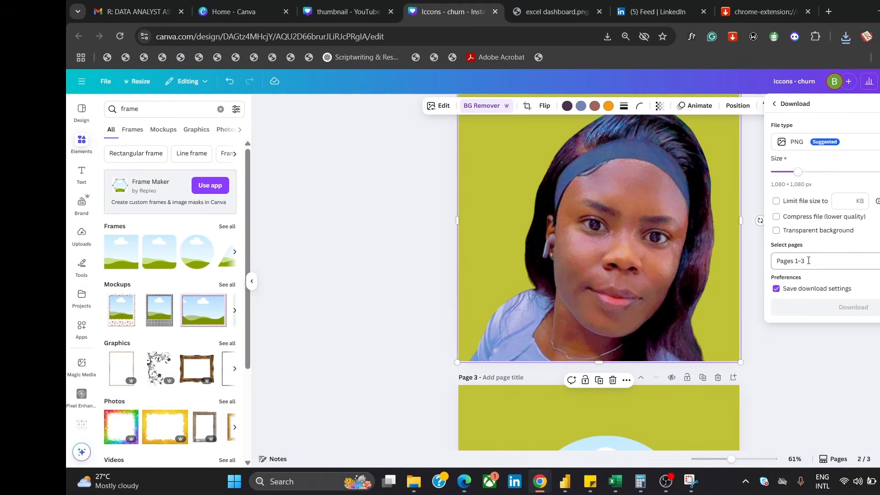
pyautogui.click(820, 260)
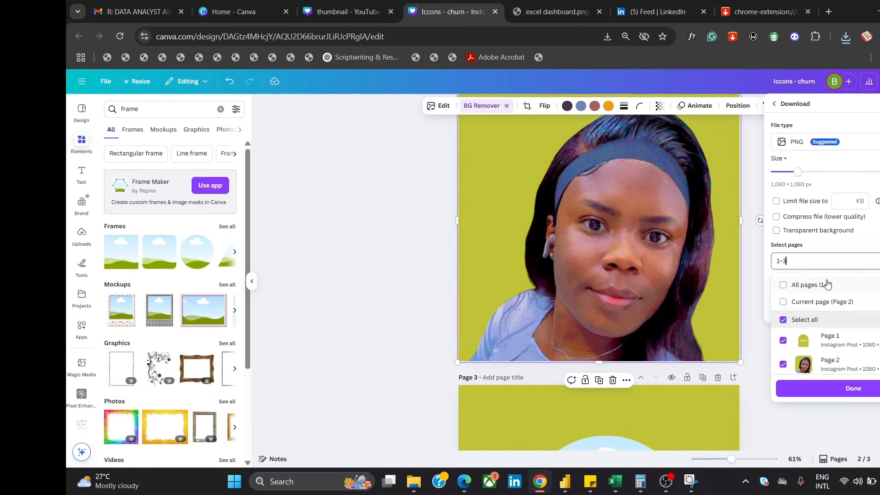
pyautogui.click(783, 340)
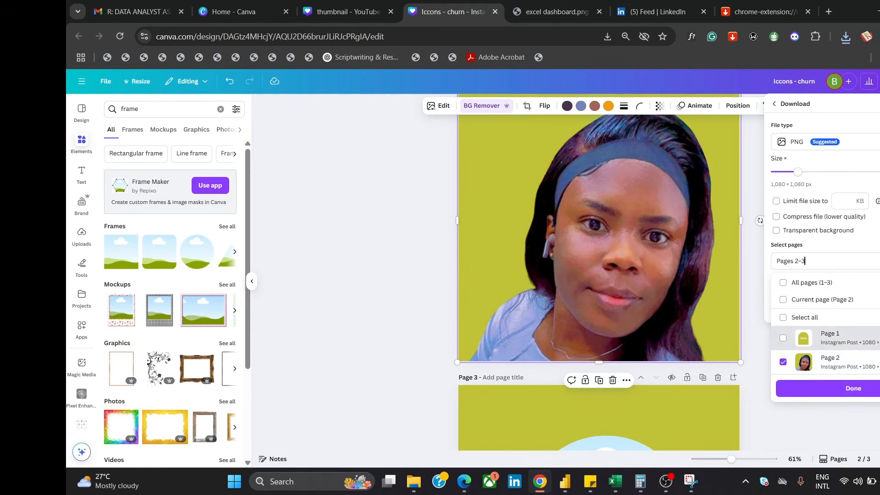
pyautogui.click(845, 303)
pyautogui.click(834, 392)
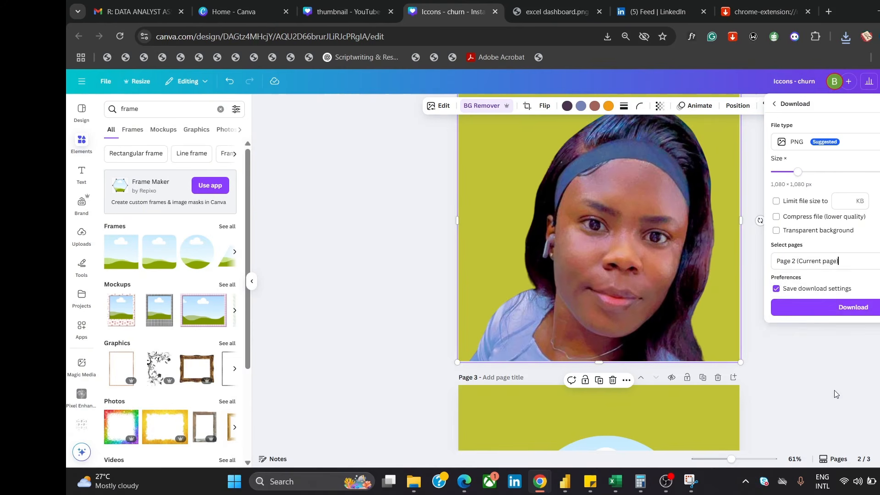
pyautogui.click(869, 309)
# Upload the exported lime-background portrait from the Downloads folder in File Explorer to the Canva uploads
pyautogui.scroll(-5, 598, 275)
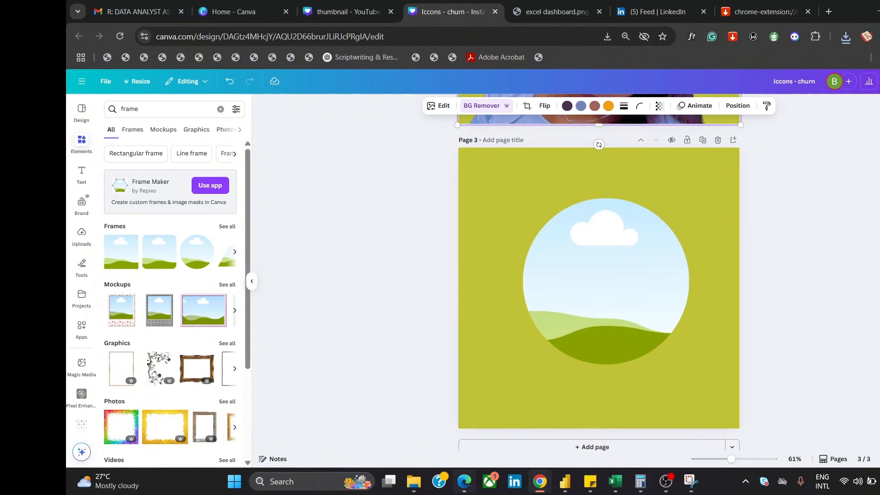
pyautogui.click(414, 482)
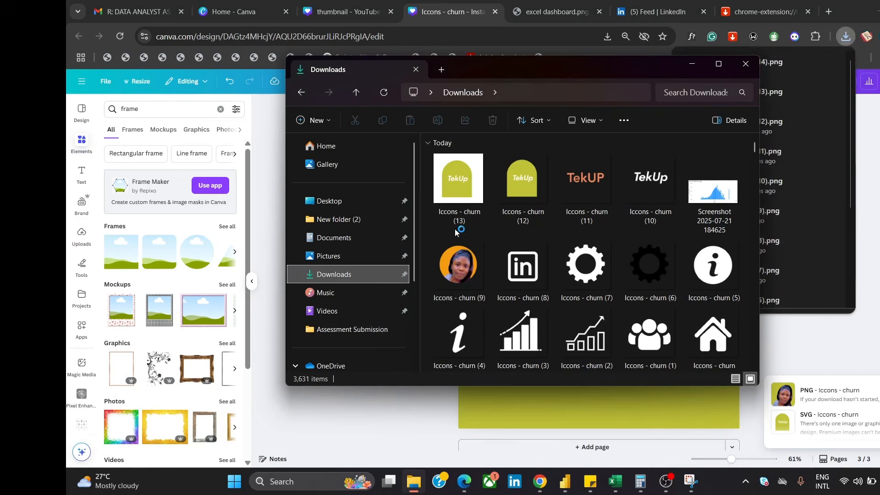
pyautogui.moveTo(461, 202); pyautogui.dragTo(195, 289)
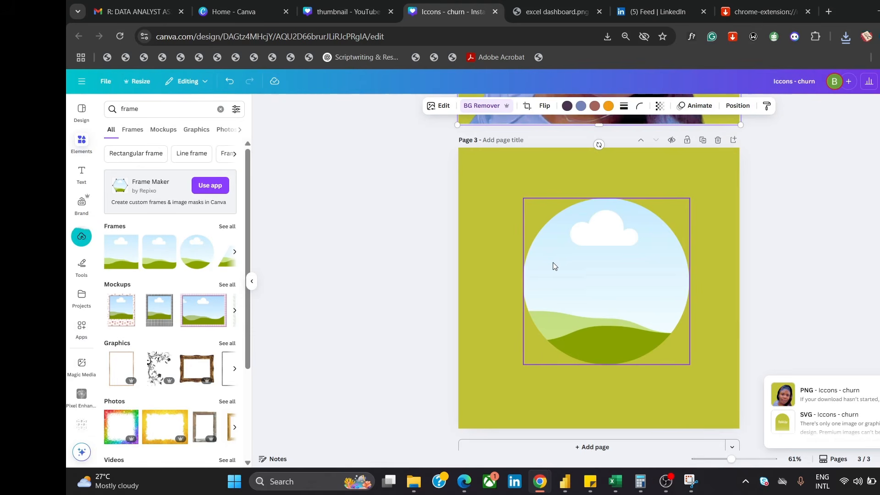
pyautogui.click(85, 241)
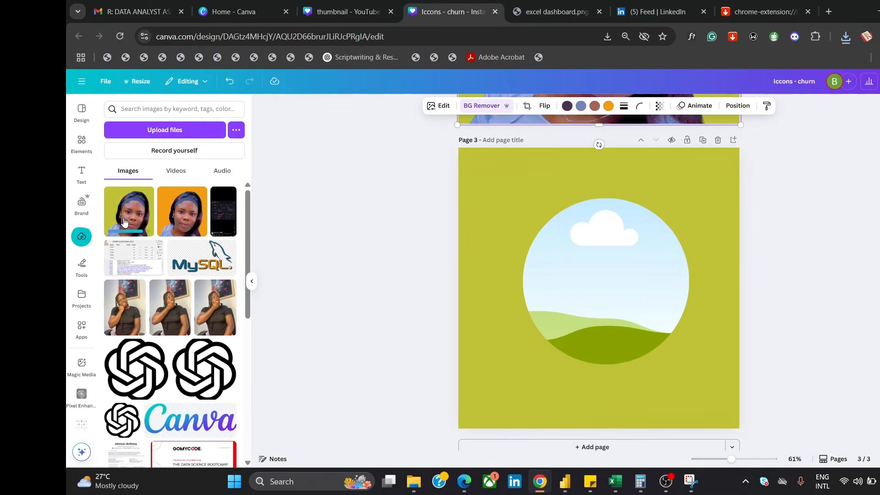
# Add the lime-background portrait to page 3, move it off the circular frame, and set the page background to white
pyautogui.click(205, 224)
pyautogui.moveTo(627, 274); pyautogui.dragTo(783, 230)
pyautogui.click(526, 194)
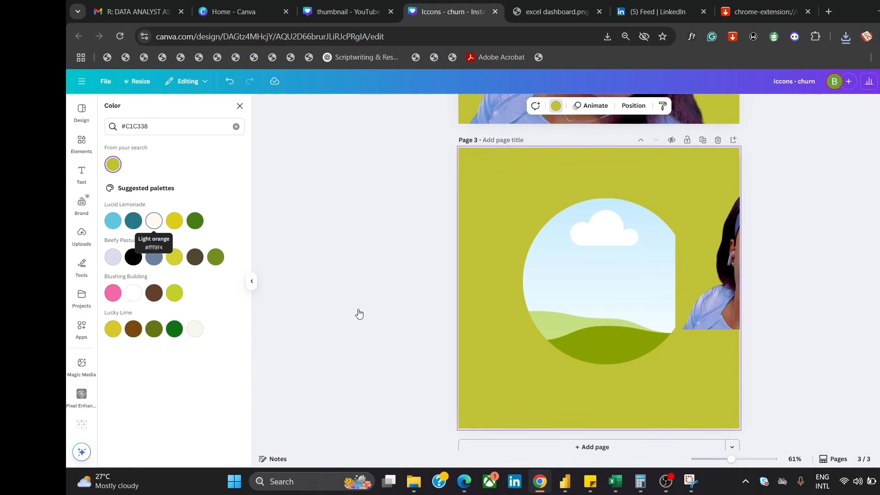
pyautogui.hotkey('ctrl', 'z')
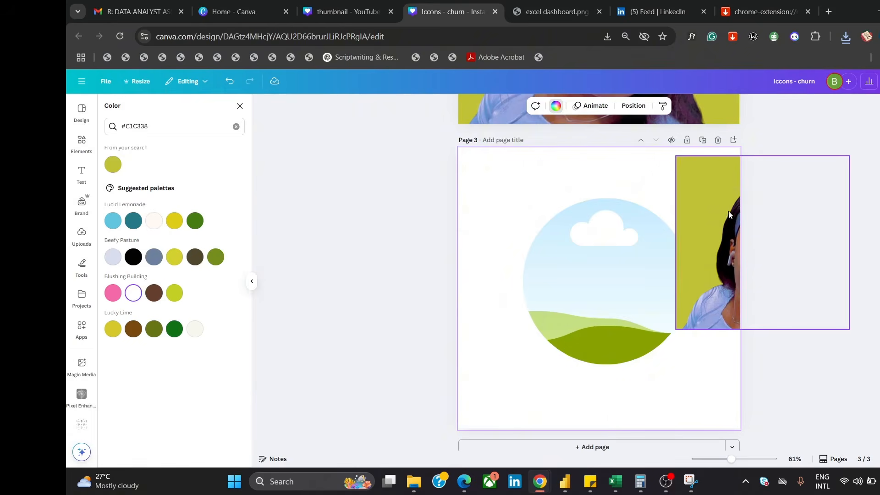
# Drop the lime-background portrait into the circular frame on page 3, and enlarge the framed portrait slightly
pyautogui.moveTo(726, 226); pyautogui.dragTo(636, 283)
pyautogui.click(635, 277)
pyautogui.doubleClick(628, 308)
pyautogui.doubleClick(628, 308)
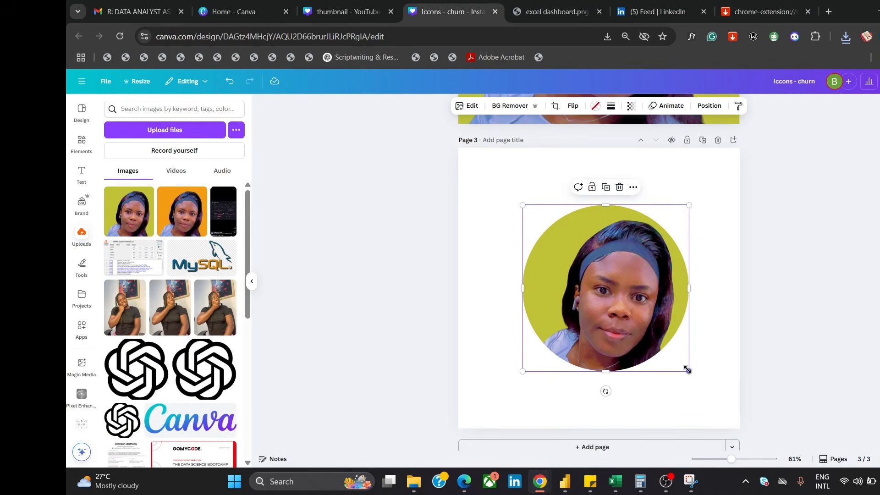
pyautogui.moveTo(688, 370)
pyautogui.mouseDown()
pyautogui.moveTo(670, 356)
pyautogui.moveTo(701, 386)
pyautogui.moveTo(699, 397)
pyautogui.moveTo(712, 394)
pyautogui.moveTo(699, 382)
pyautogui.mouseUp()
pyautogui.doubleClick(634, 321)
pyautogui.click(628, 311)
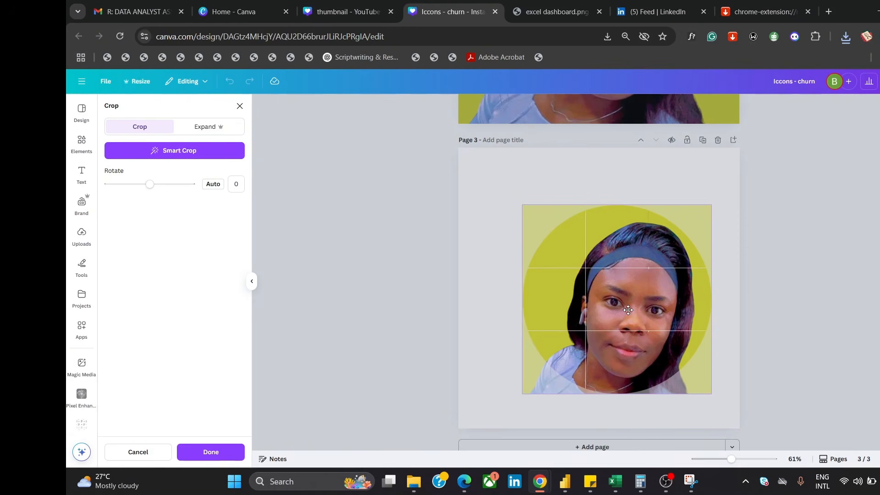
pyautogui.click(765, 273)
pyautogui.click(475, 252)
# Enlarge the circular portrait to about 872 px square and align it to the center and middle of page 3
pyautogui.click(549, 244)
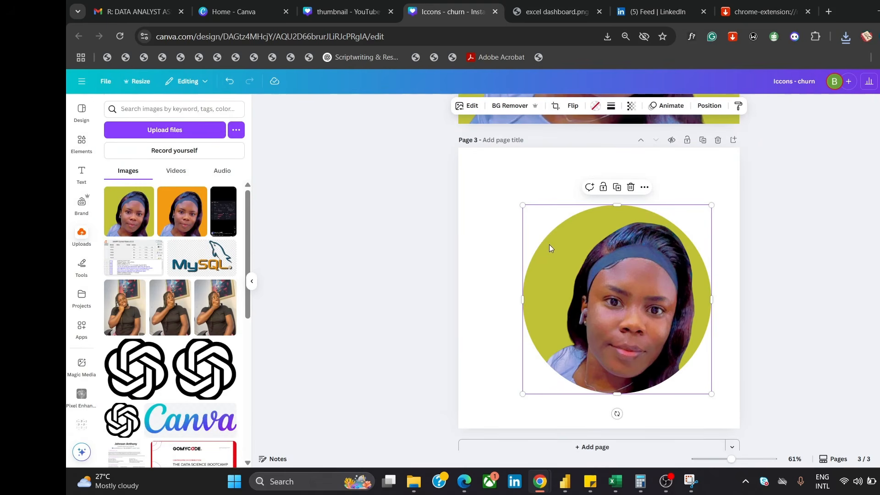
pyautogui.moveTo(522, 205); pyautogui.dragTo(481, 184)
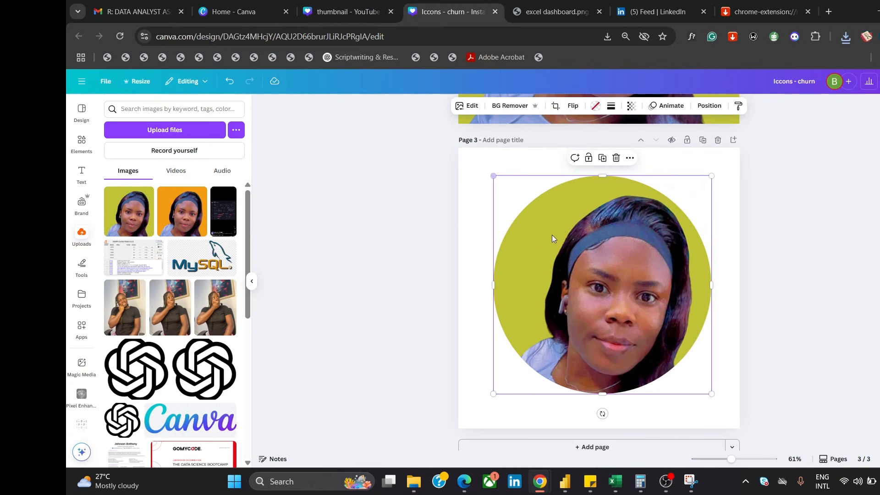
pyautogui.moveTo(716, 399); pyautogui.dragTo(725, 407)
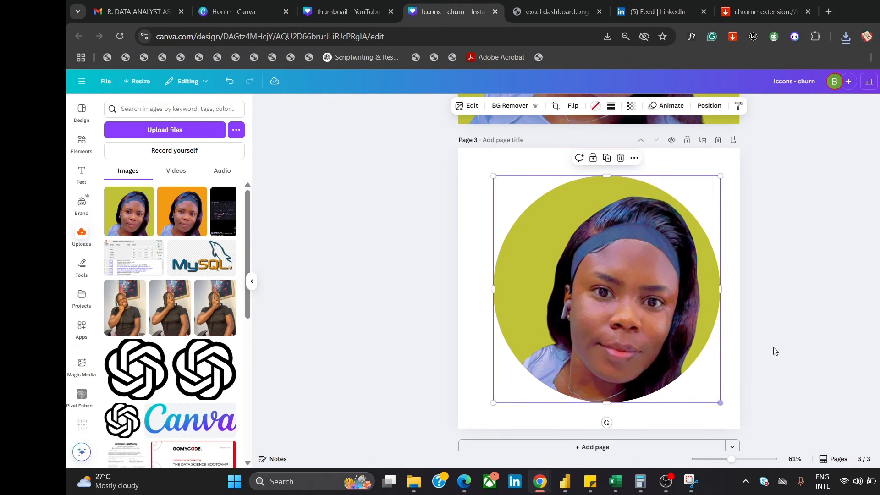
pyautogui.click(784, 295)
pyautogui.click(675, 297)
pyautogui.click(709, 105)
pyautogui.click(197, 233)
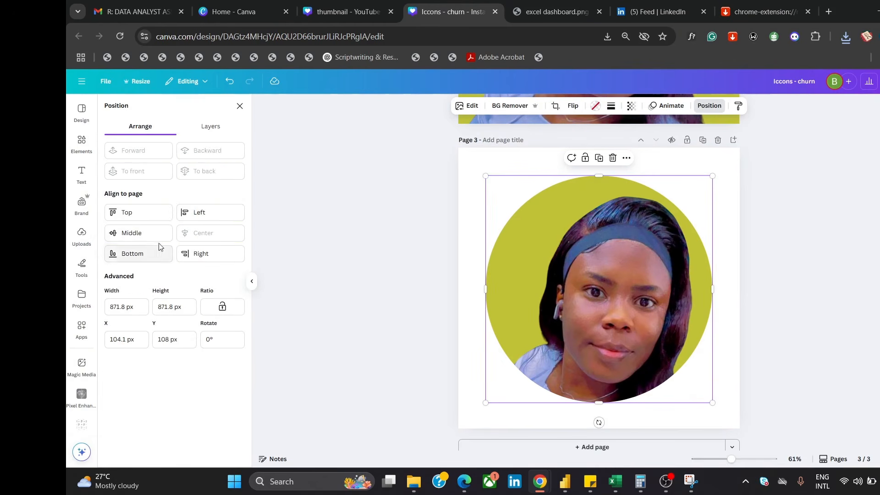
pyautogui.click(151, 232)
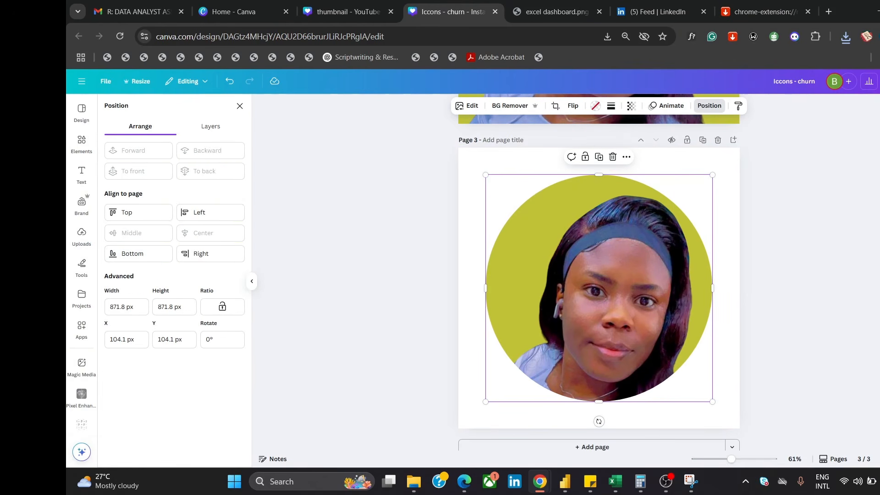
# Download page 3, the circular lime portrait, as a PNG with a transparent background
pyautogui.click(879, 81)
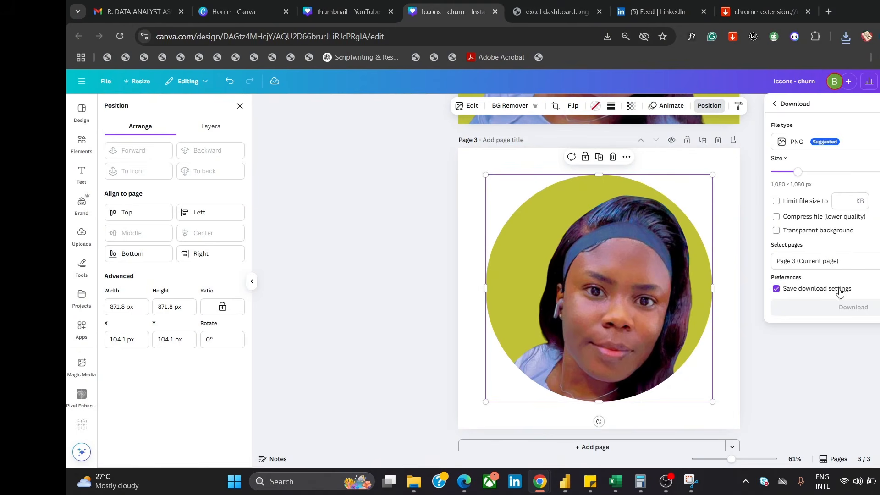
pyautogui.click(820, 236)
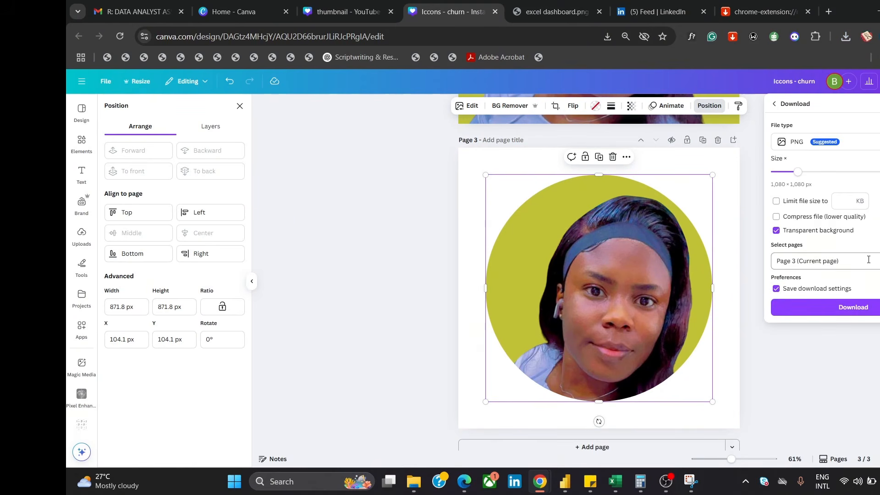
pyautogui.click(807, 307)
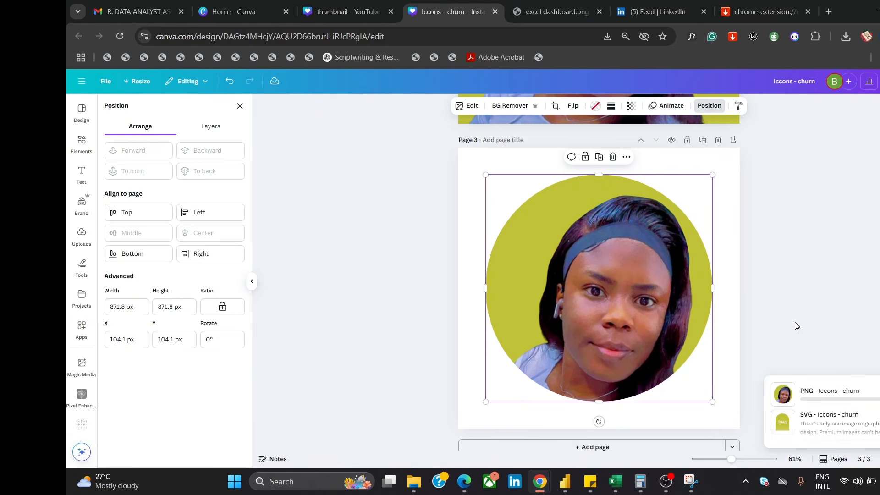
# Switch to Power BI Desktop and move the orange portrait away from the designer credit to the middle of the dashboard header
pyautogui.moveTo(571, 485)
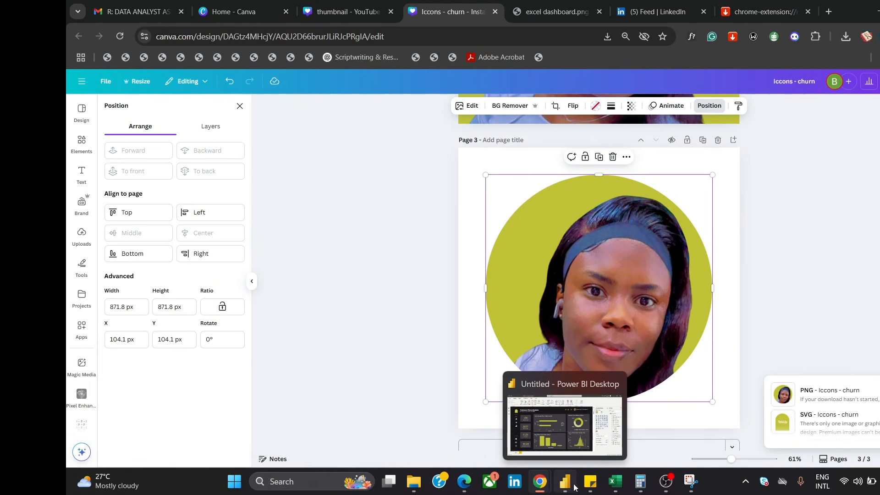
pyautogui.click(571, 484)
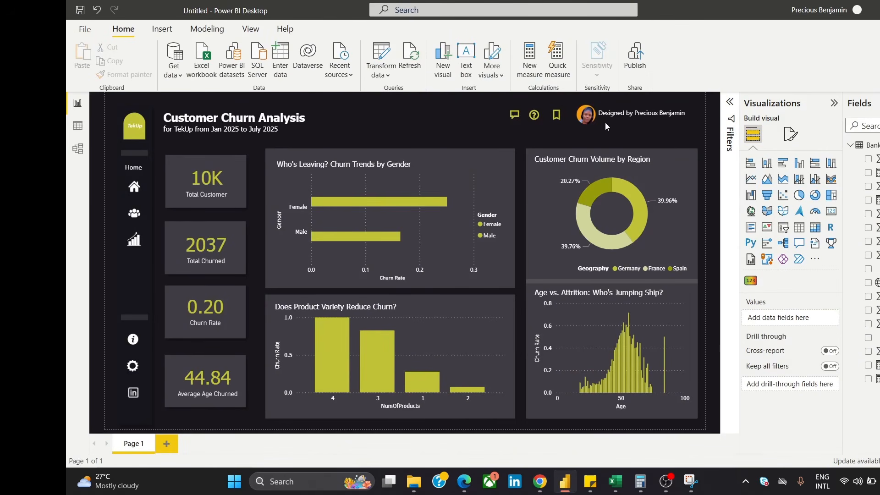
pyautogui.click(583, 117)
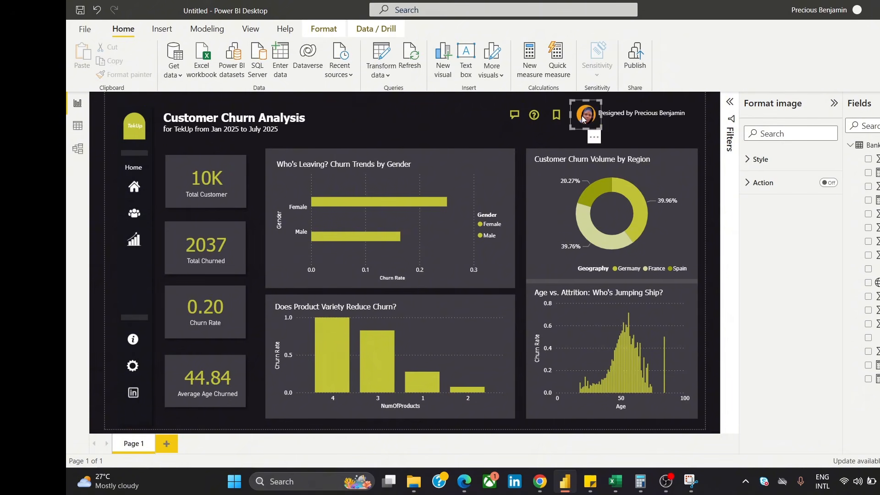
pyautogui.moveTo(585, 115); pyautogui.dragTo(381, 129)
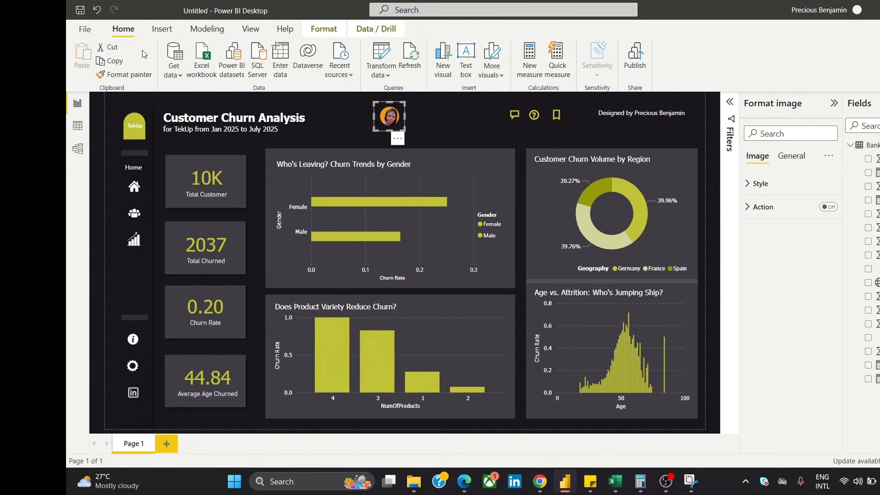
# Insert the image Iccons - churn (15) from the Downloads folder into the dashboard
pyautogui.click(169, 31)
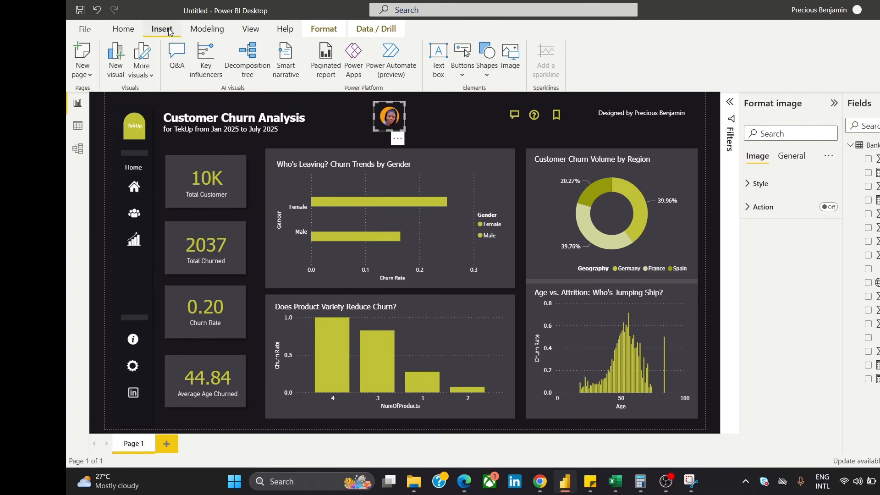
pyautogui.click(508, 56)
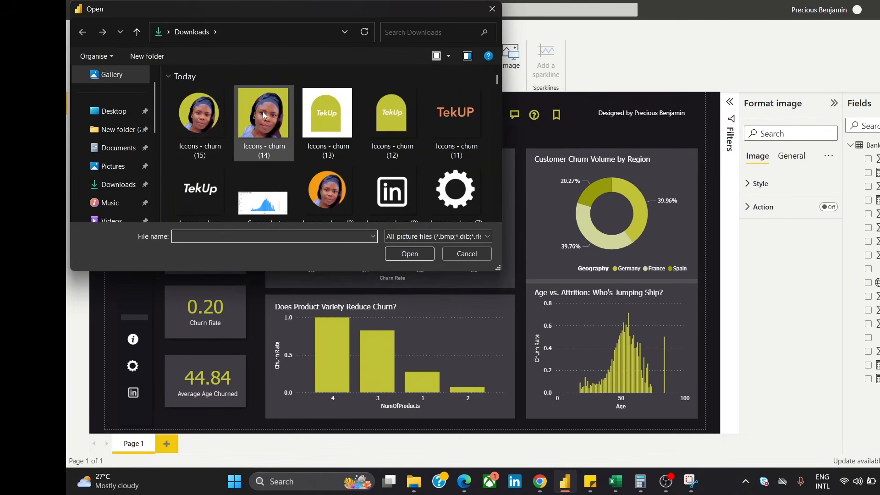
pyautogui.click(195, 114)
pyautogui.click(397, 254)
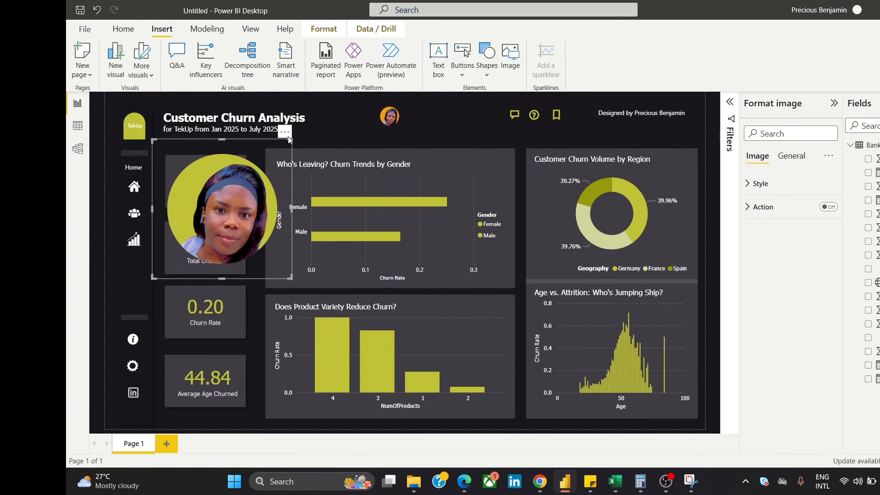
# Shrink the lime portrait to header-icon scale and place it between the bookmark icon and the designer credit
pyautogui.moveTo(280, 220); pyautogui.dragTo(571, 209)
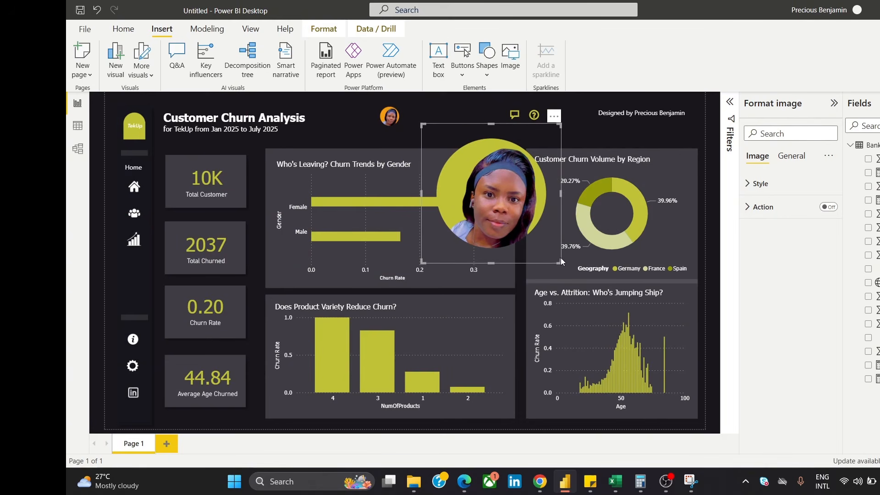
pyautogui.moveTo(560, 262); pyautogui.dragTo(449, 146)
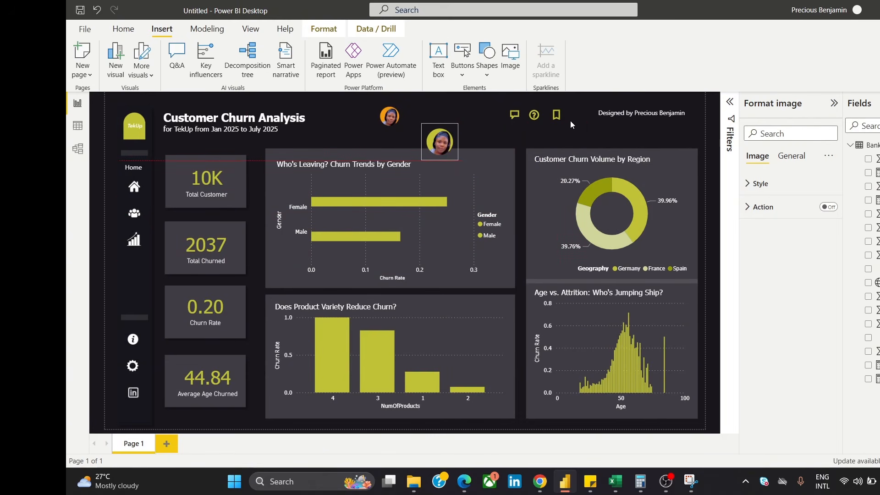
pyautogui.moveTo(571, 120)
pyautogui.mouseDown()
pyautogui.moveTo(589, 104)
pyautogui.moveTo(585, 116)
pyautogui.mouseUp()
pyautogui.click(461, 129)
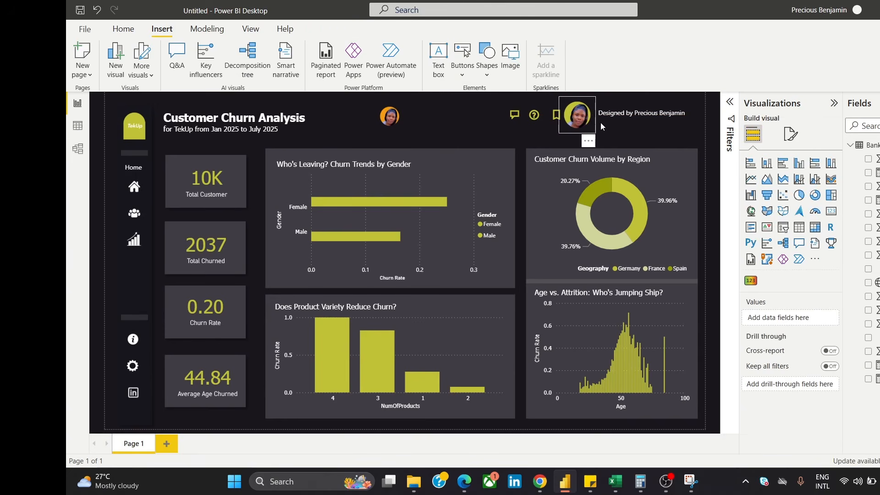
pyautogui.click(583, 117)
pyautogui.moveTo(595, 133)
pyautogui.mouseDown()
pyautogui.moveTo(587, 116)
pyautogui.moveTo(597, 130)
pyautogui.mouseUp()
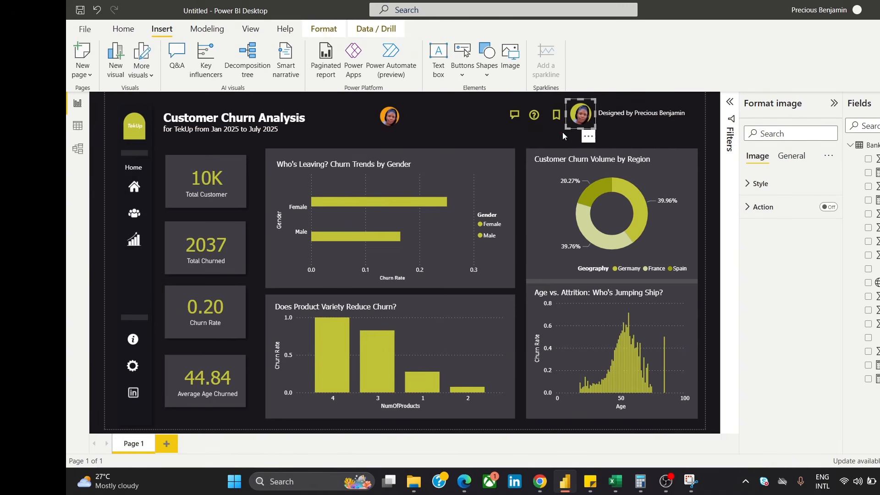
# Delete the old orange portrait from the middle of the dashboard header
pyautogui.click(397, 121)
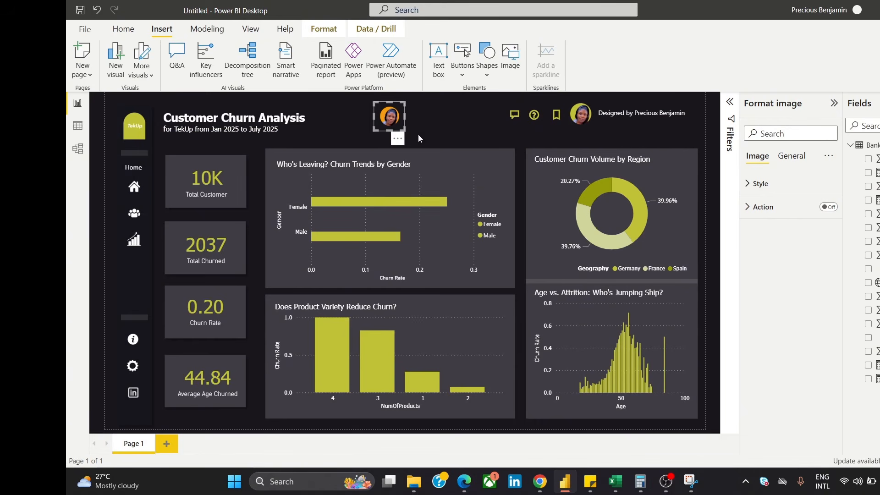
pyautogui.click(396, 140)
pyautogui.click(424, 150)
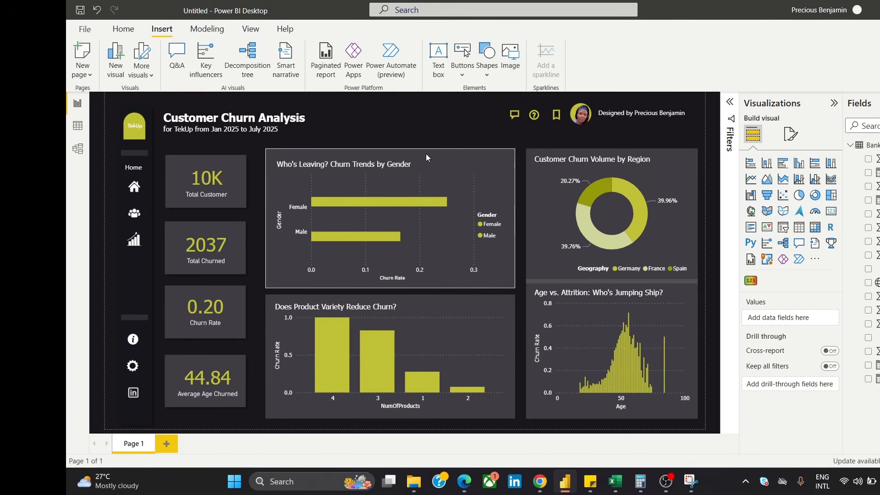
# Align the comment, help and bookmark icons and the lime portrait to their middle
pyautogui.click(582, 117)
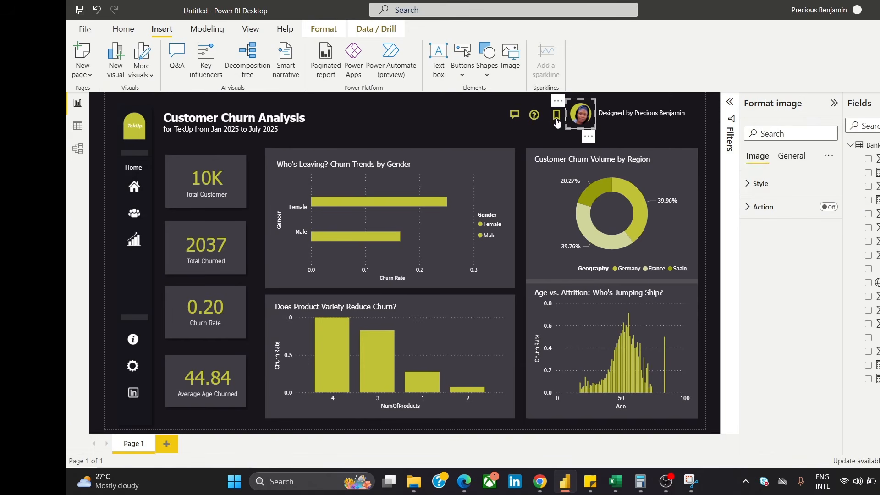
pyautogui.keyDown('ctrl'); pyautogui.click(557, 115); pyautogui.keyUp('ctrl')
pyautogui.keyDown('ctrl'); pyautogui.click(535, 117); pyautogui.keyUp('ctrl')
pyautogui.keyDown('ctrl'); pyautogui.click(516, 115); pyautogui.keyUp('ctrl')
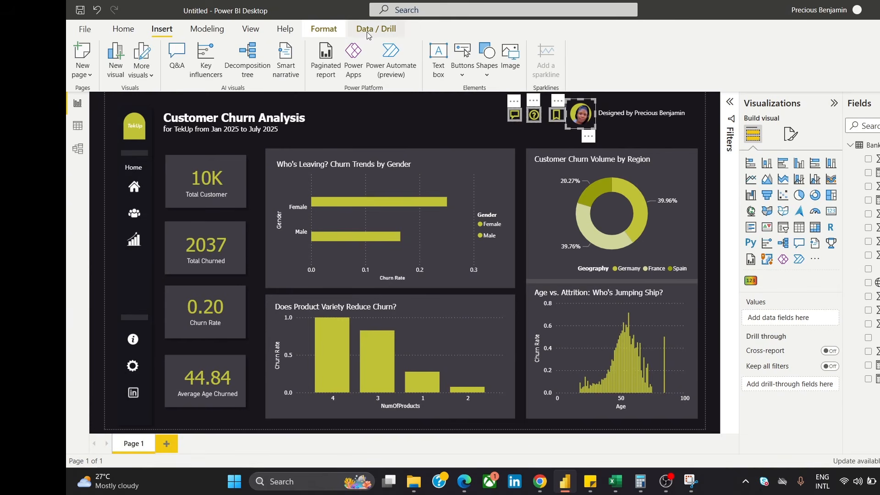
pyautogui.click(338, 32)
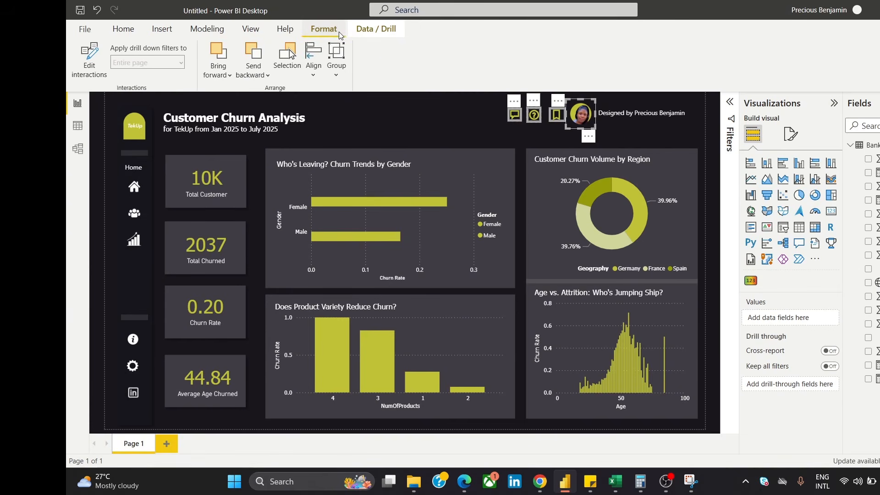
pyautogui.click(313, 68)
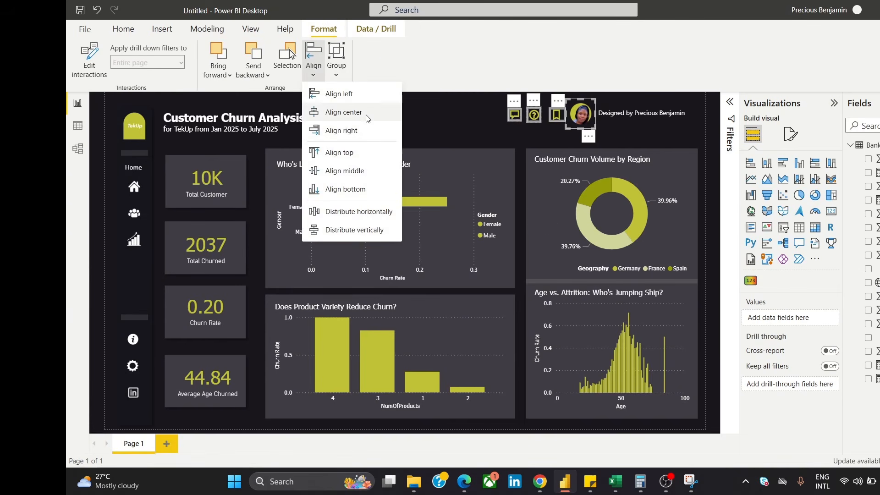
pyautogui.click(375, 172)
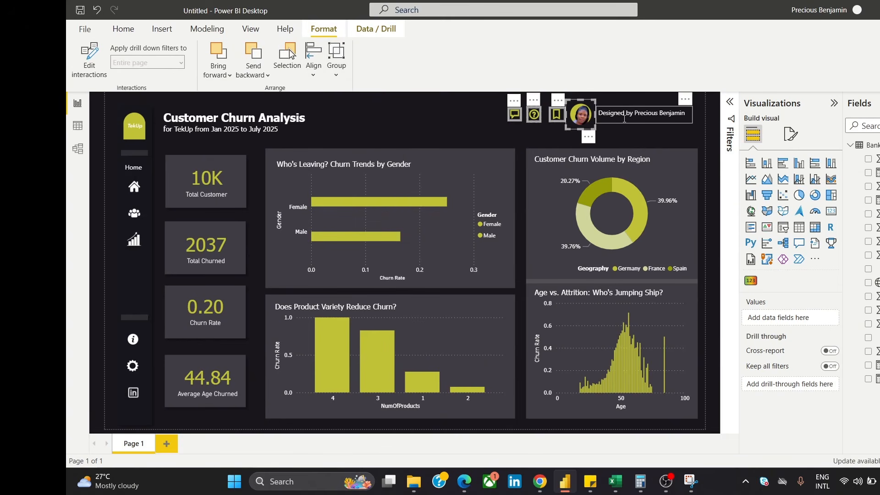
# Add the designer credit text box to the selected header icons and portrait, and align them all to the middle
pyautogui.click(688, 121)
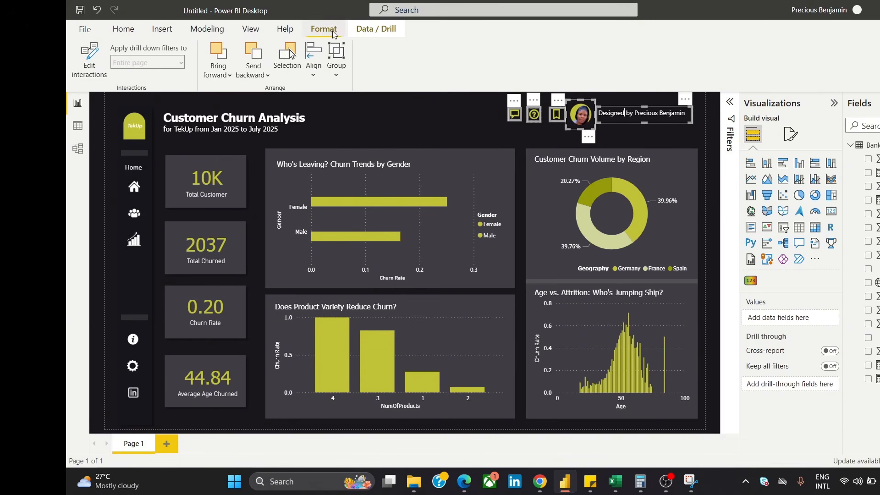
pyautogui.click(315, 65)
pyautogui.click(364, 170)
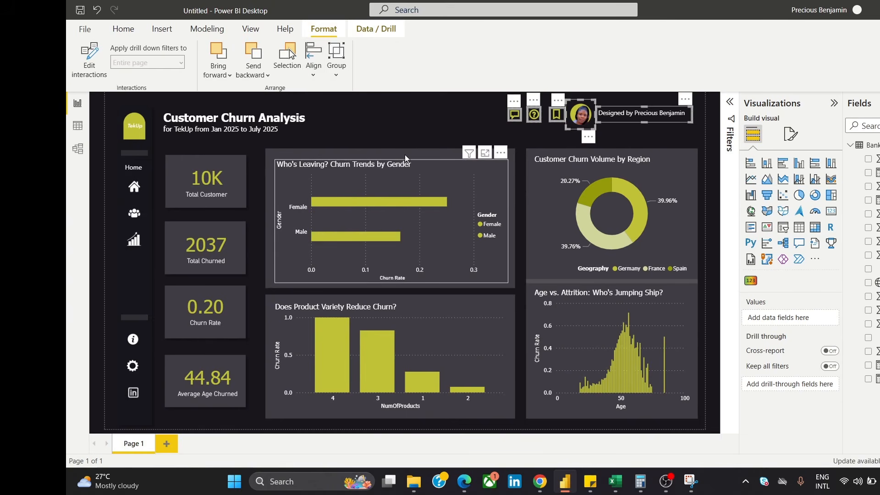
pyautogui.click(421, 118)
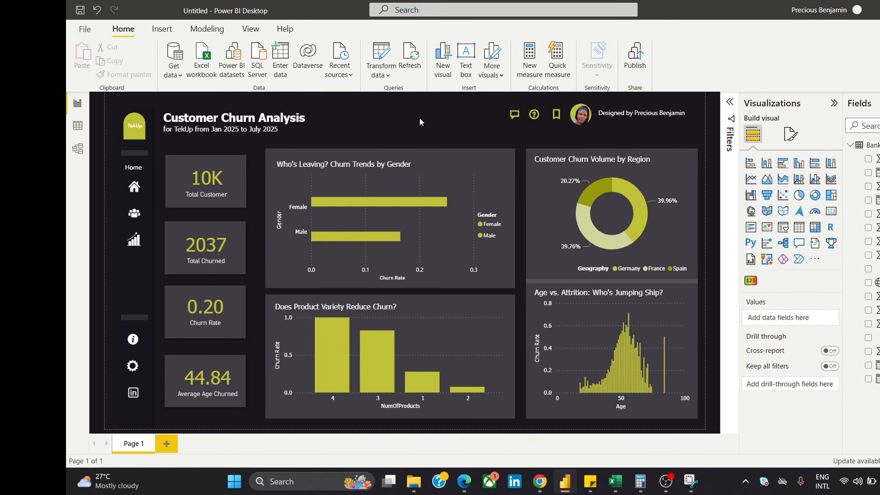
# Adjust the lime portrait's position slightly beside the designer credit
pyautogui.click(588, 125)
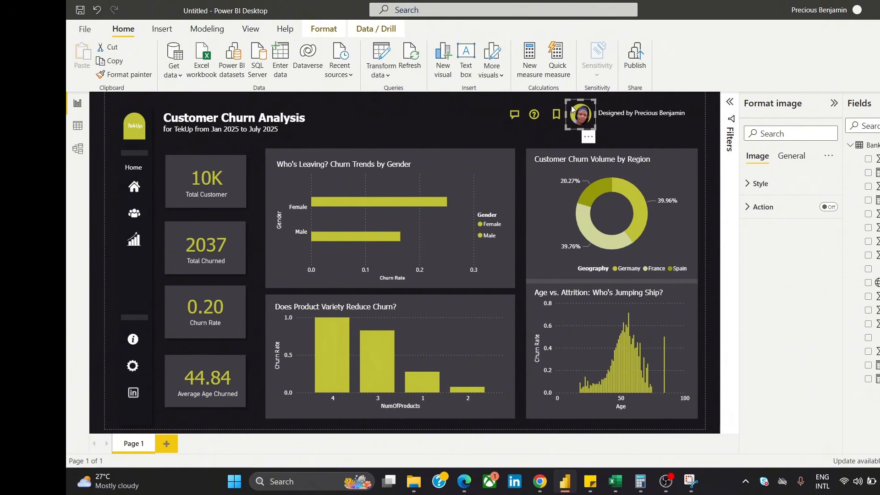
pyautogui.moveTo(567, 101); pyautogui.dragTo(600, 134)
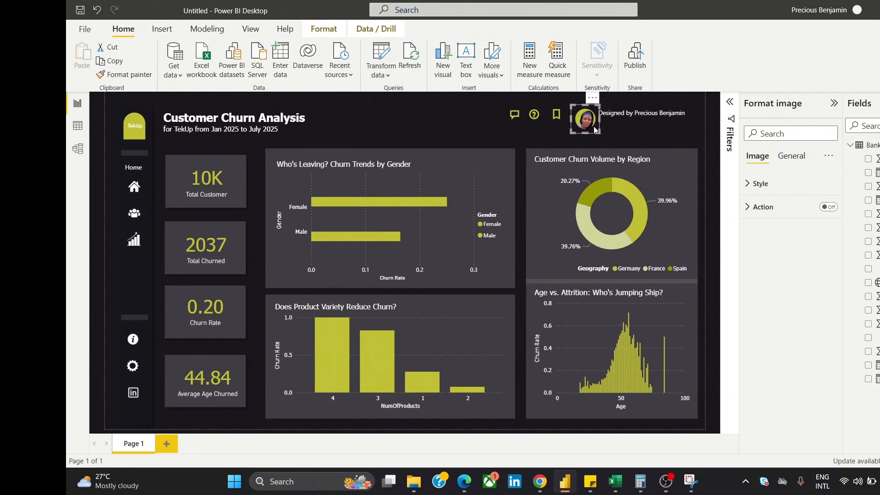
pyautogui.click(454, 134)
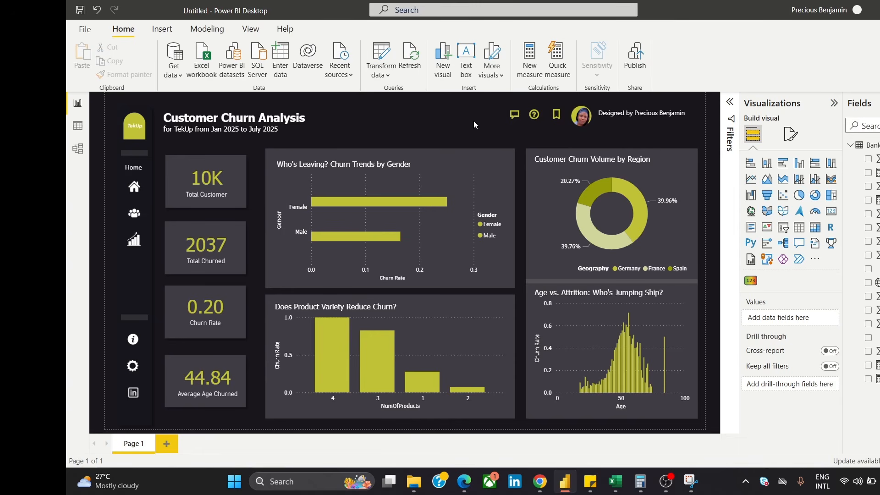
# Select the three header icons, the repositioned portrait and the designer credit, and align them to the middle again
pyautogui.click(515, 119)
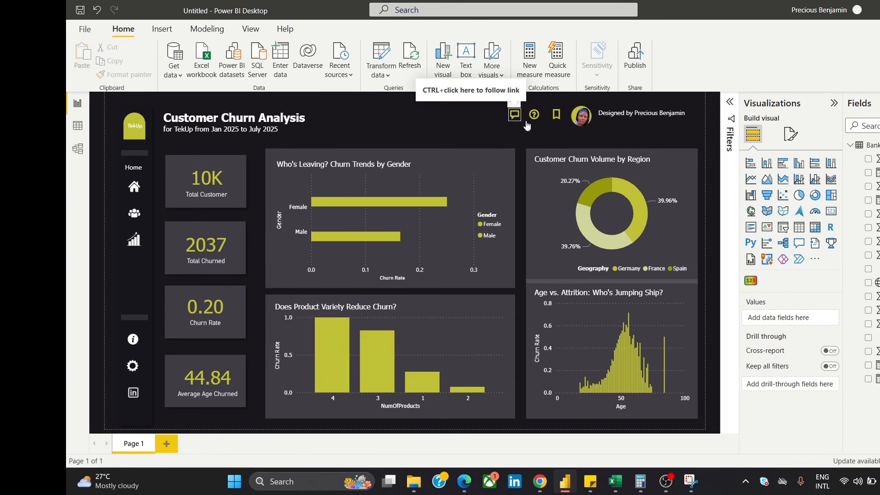
pyautogui.keyDown('ctrl'); pyautogui.click(556, 115); pyautogui.keyUp('ctrl')
pyautogui.keyDown('ctrl'); pyautogui.click(574, 120); pyautogui.keyUp('ctrl')
pyautogui.keyDown('ctrl'); pyautogui.click(672, 120); pyautogui.keyUp('ctrl')
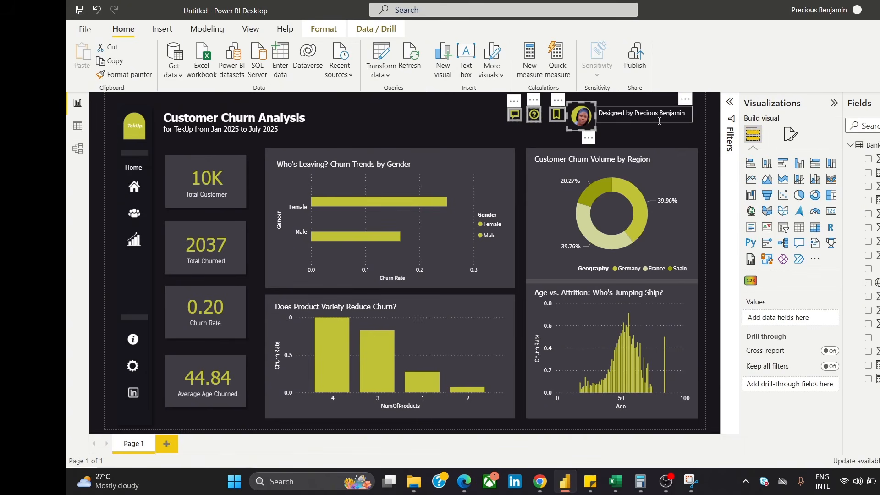
pyautogui.click(323, 28)
pyautogui.click(316, 58)
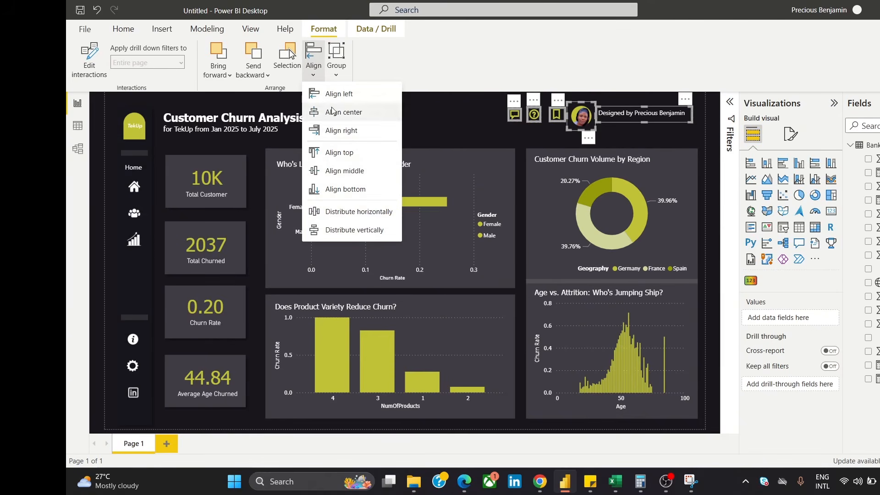
pyautogui.click(360, 171)
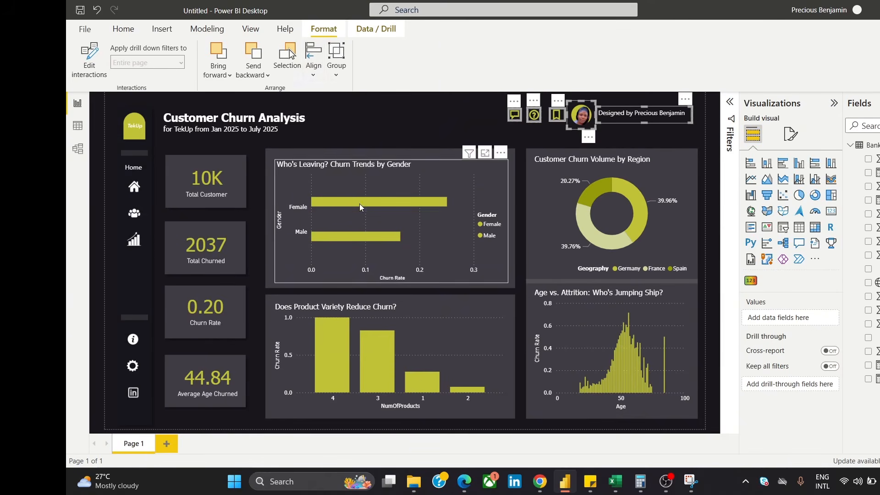
# Try distributing the header icons, portrait and designer credit vertically and horizontally, and undo both distributions
pyautogui.click(314, 58)
pyautogui.click(354, 229)
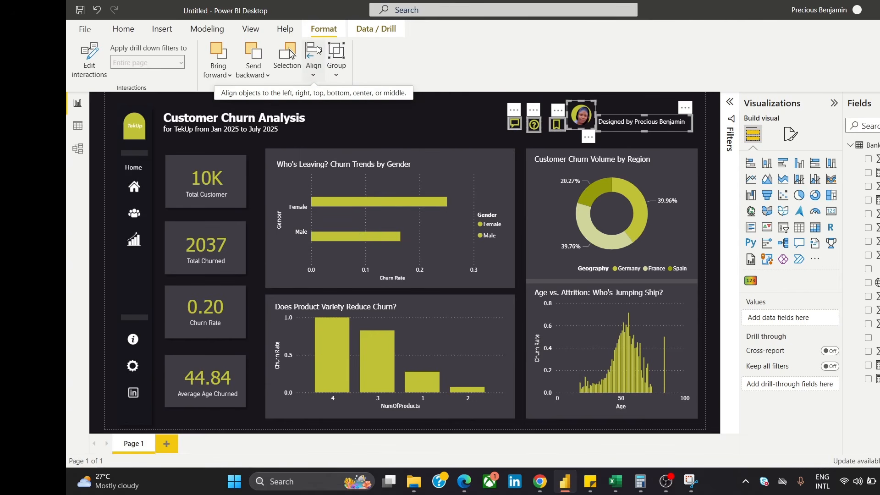
pyautogui.click(314, 59)
pyautogui.click(346, 211)
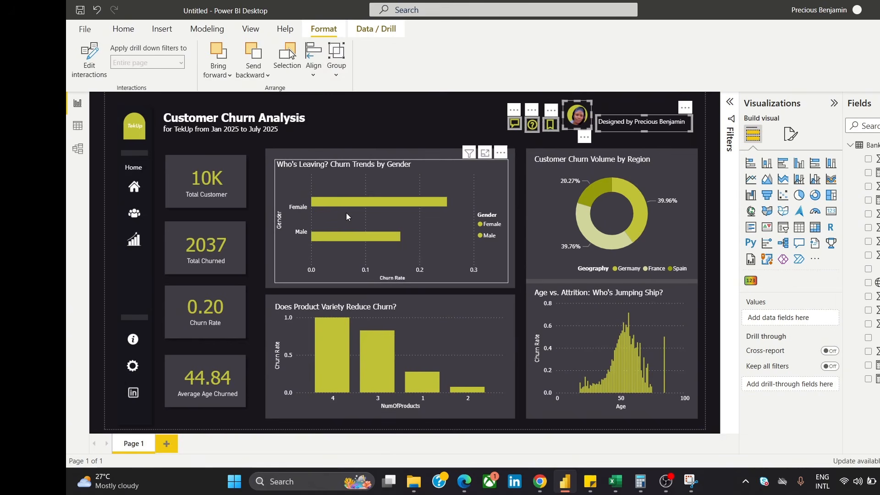
pyautogui.click(368, 118)
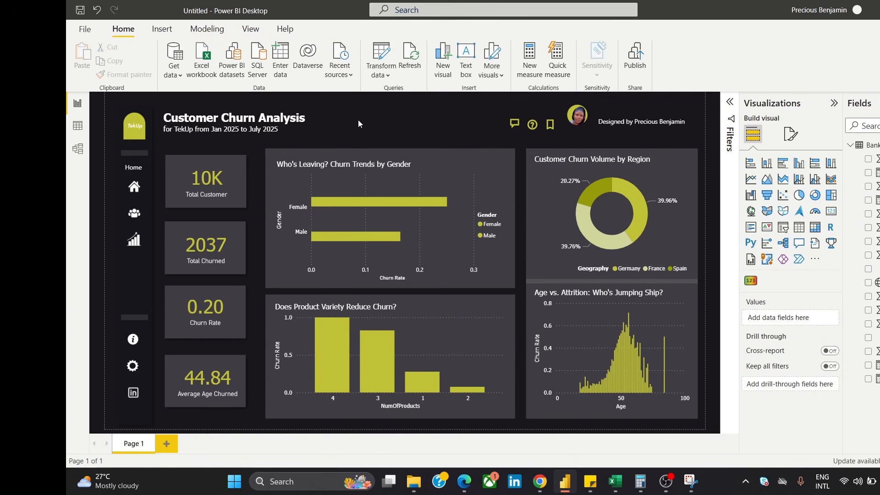
pyautogui.hotkey('ctrl', 'z')
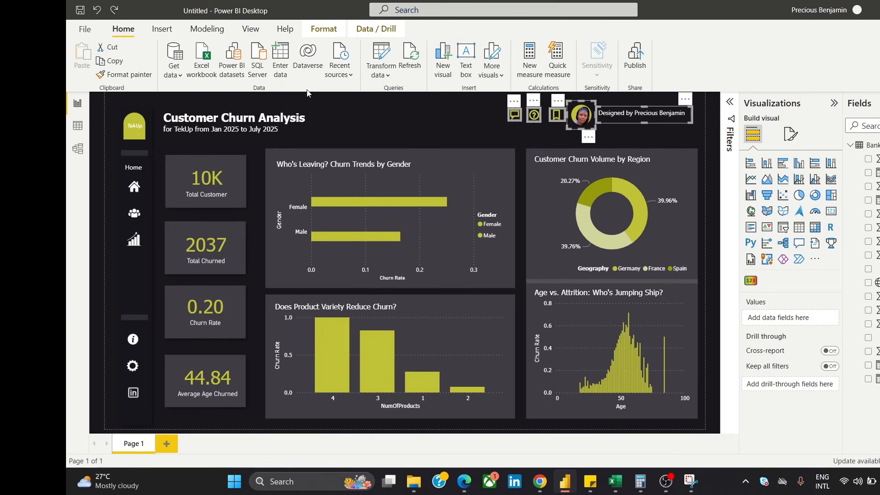
# Distribute the selected header icons, portrait and designer credit horizontally
pyautogui.click(324, 29)
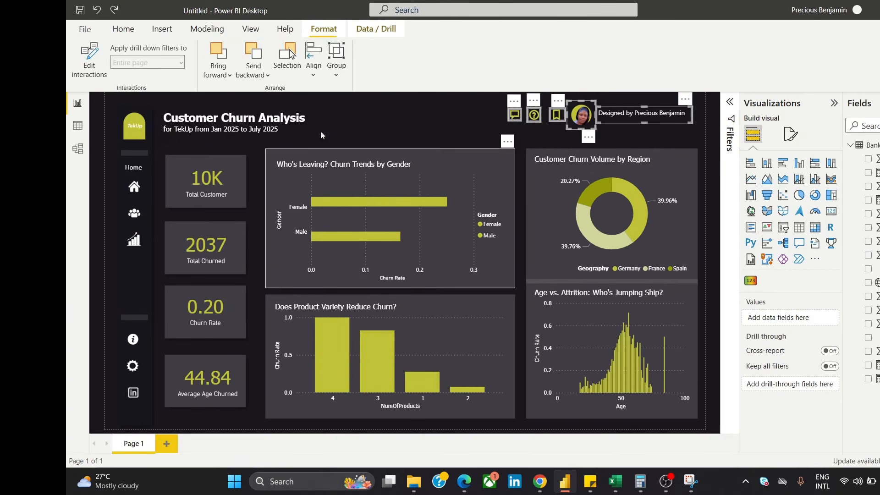
pyautogui.click(324, 66)
pyautogui.click(349, 211)
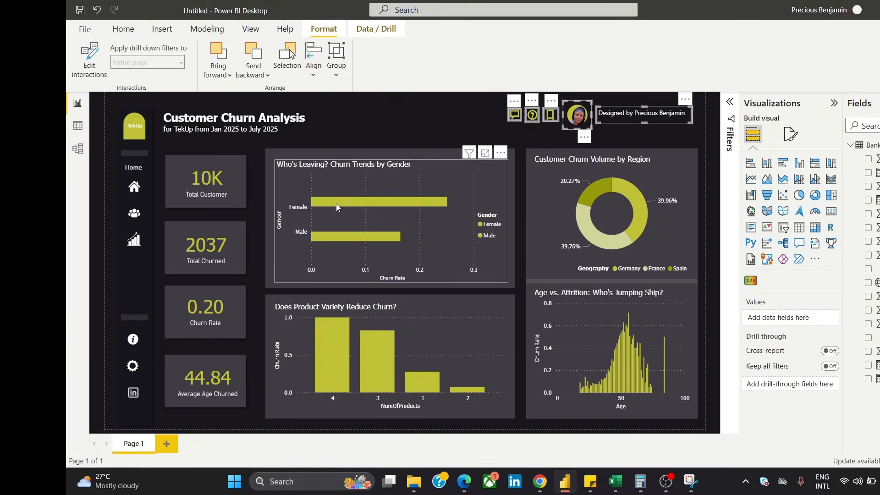
pyautogui.click(437, 117)
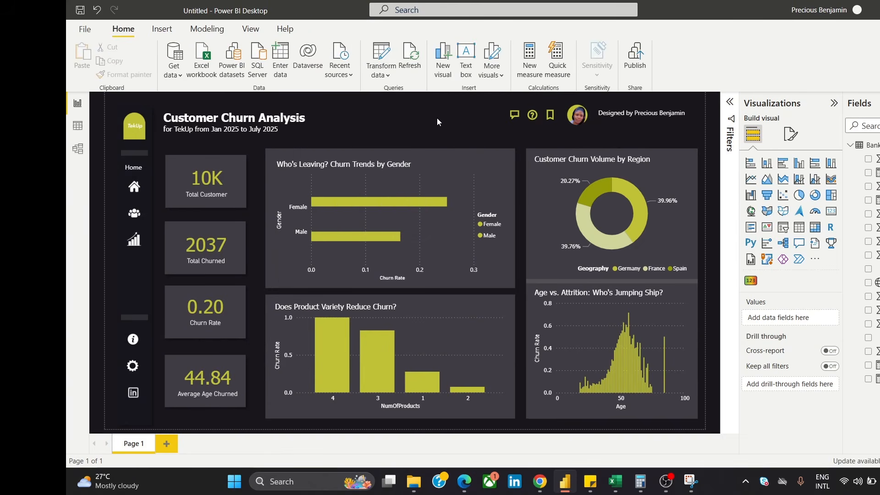
# Select the three header icons, the portrait and the designer credit, and fine-tune their shared vertical position with small nudges
pyautogui.click(514, 115)
pyautogui.keyDown('ctrl'); pyautogui.click(532, 116); pyautogui.keyUp('ctrl')
pyautogui.keyDown('ctrl'); pyautogui.click(550, 116); pyautogui.keyUp('ctrl')
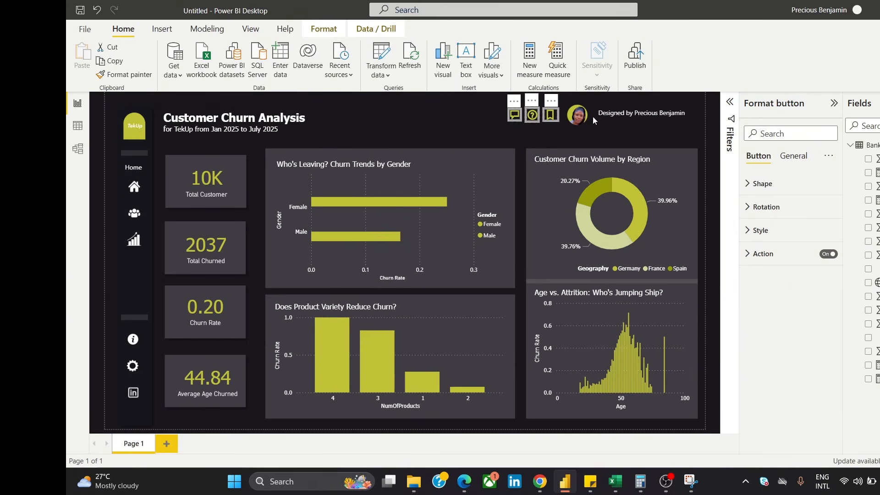
pyautogui.keyDown('ctrl'); pyautogui.click(583, 121); pyautogui.keyUp('ctrl')
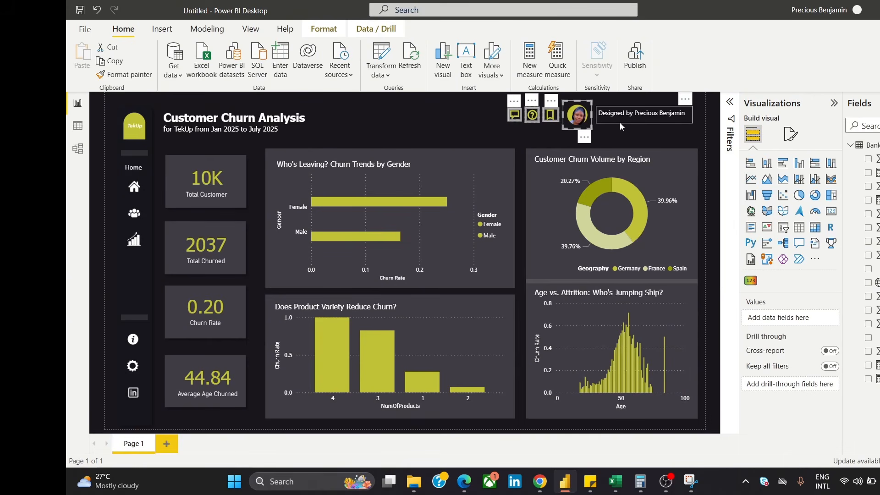
pyautogui.keyDown('ctrl'); pyautogui.click(620, 122); pyautogui.keyUp('ctrl')
pyautogui.press('Down')
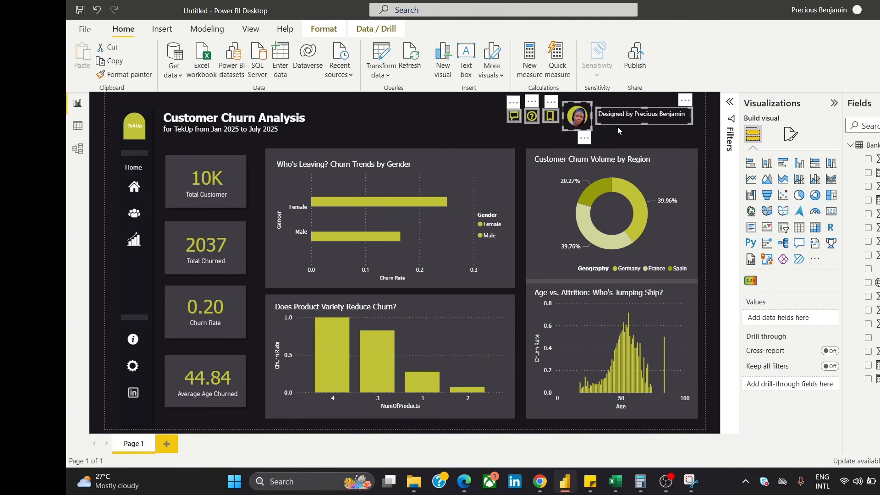
pyautogui.press('Up')
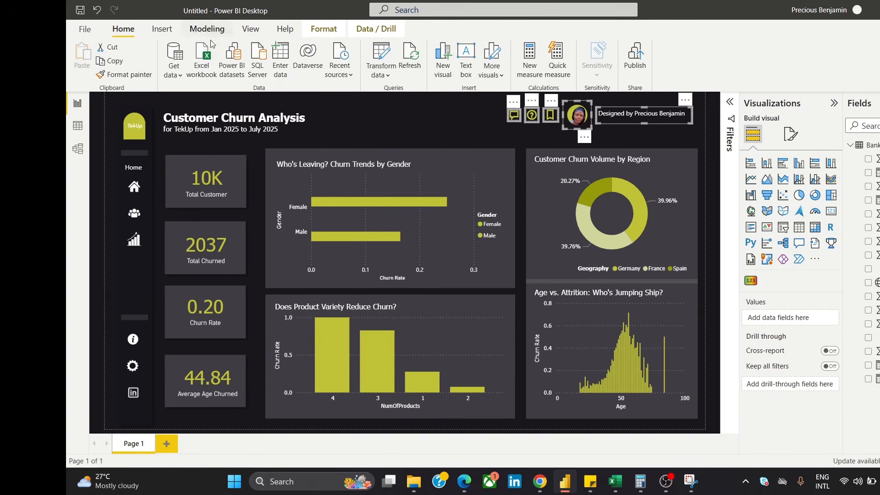
pyautogui.click(375, 120)
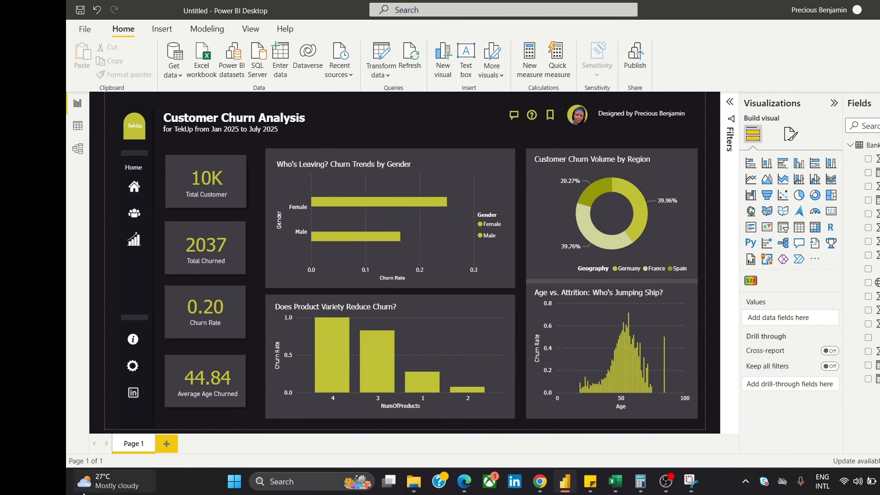
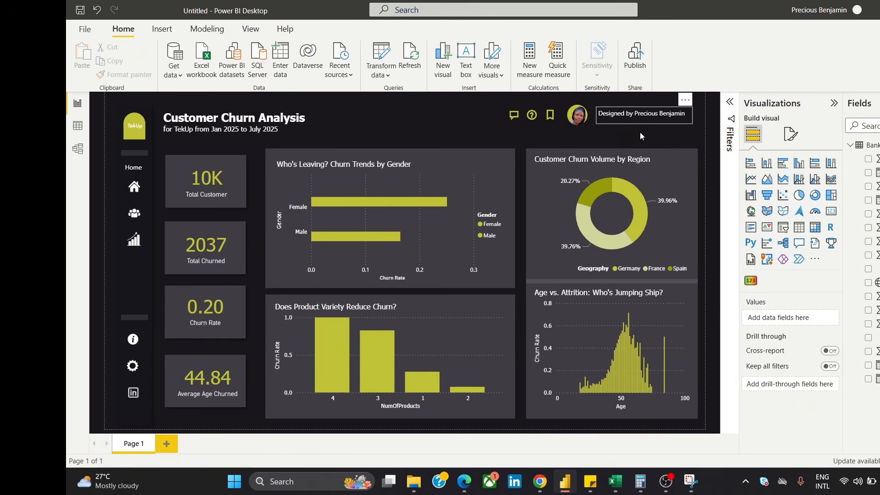
# Set the designer credit text to Tahoma at size 12
pyautogui.click(640, 121)
pyautogui.click(633, 113)
pyautogui.tripleClick(632, 114)
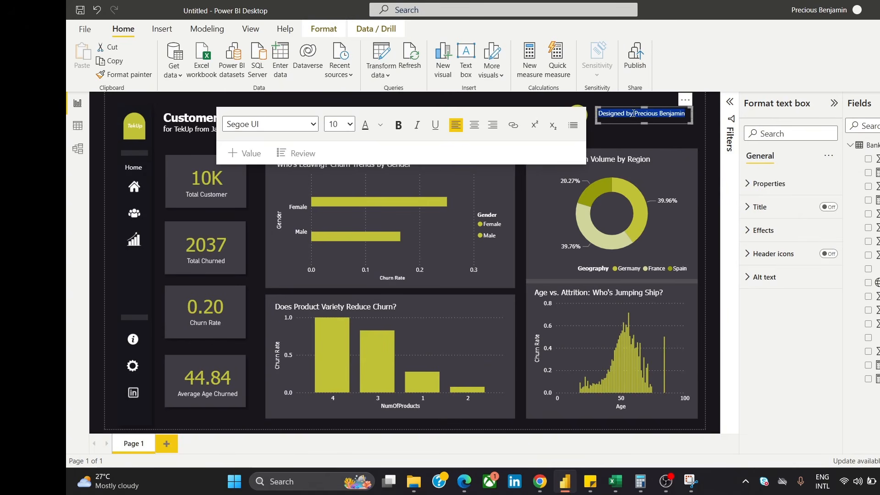
pyautogui.click(350, 124)
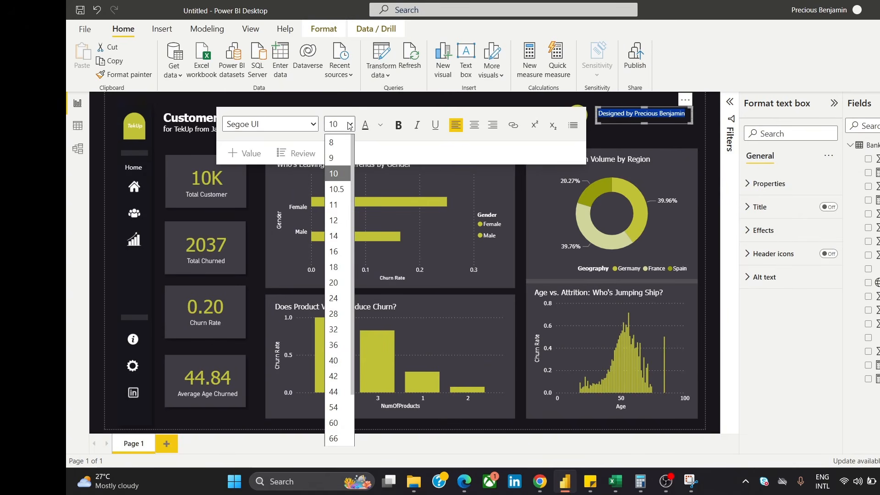
pyautogui.click(275, 123)
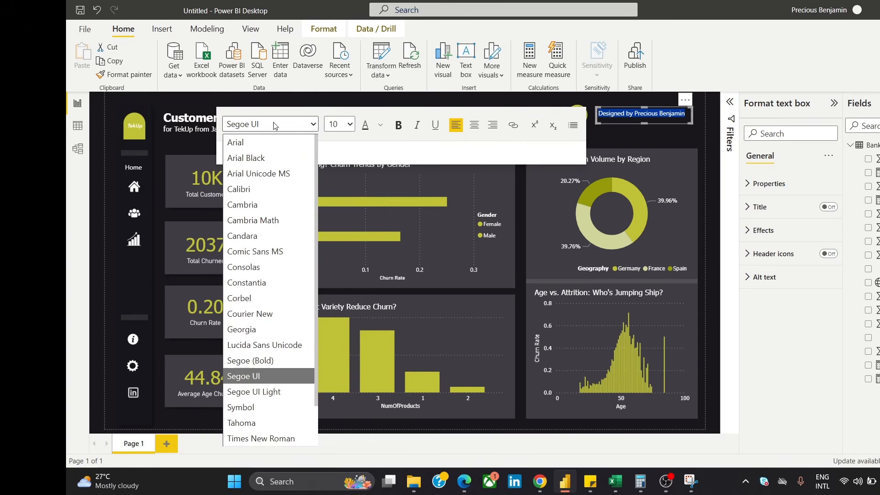
pyautogui.click(247, 424)
pyautogui.click(346, 127)
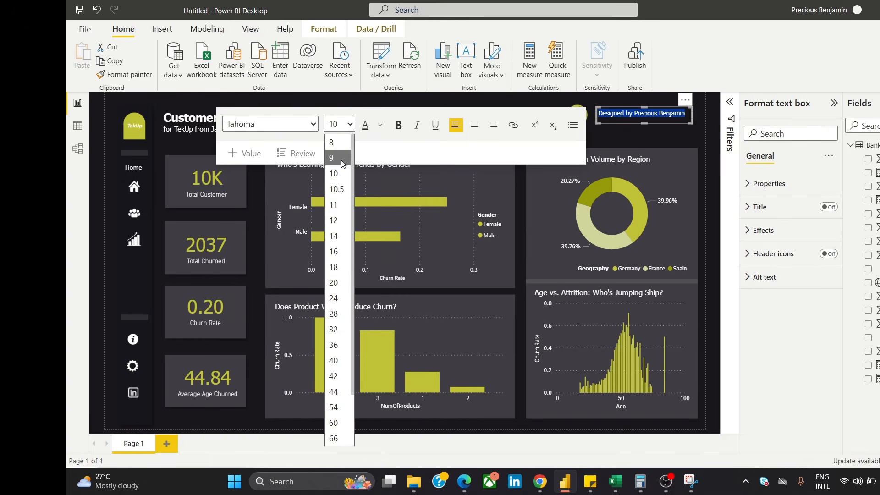
pyautogui.click(344, 221)
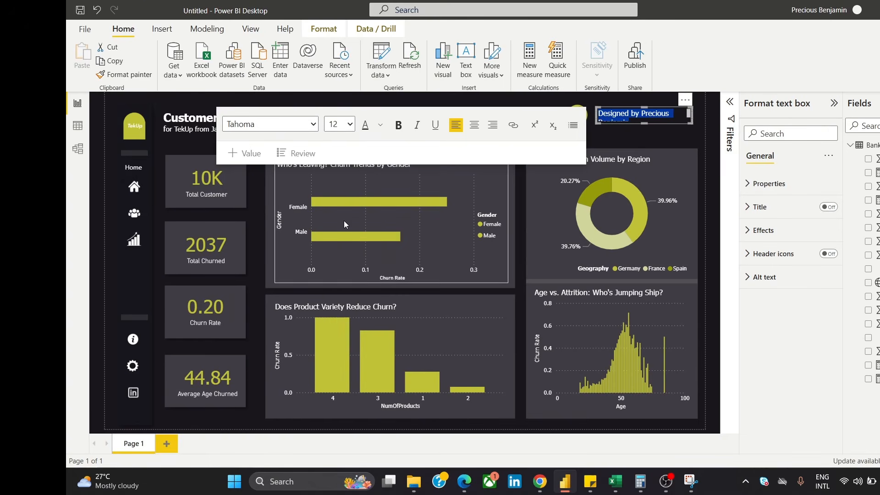
# Widen the designer credit text box to fit its text on one line and move it beside the portrait
pyautogui.moveTo(692, 112); pyautogui.dragTo(723, 120)
pyautogui.moveTo(597, 118); pyautogui.dragTo(579, 118)
pyautogui.click(633, 135)
pyautogui.click(641, 116)
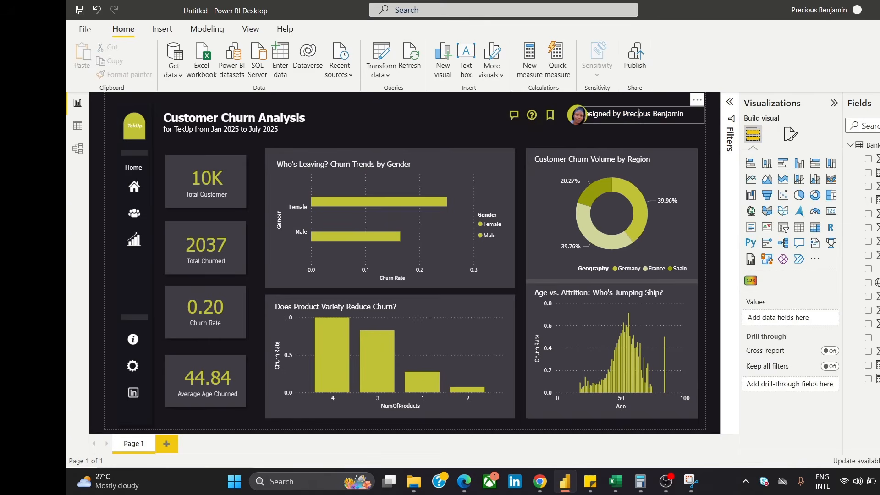
pyautogui.moveTo(648, 123)
pyautogui.mouseDown()
pyautogui.moveTo(702, 122)
pyautogui.moveTo(664, 124)
pyautogui.mouseUp()
pyautogui.click(417, 101)
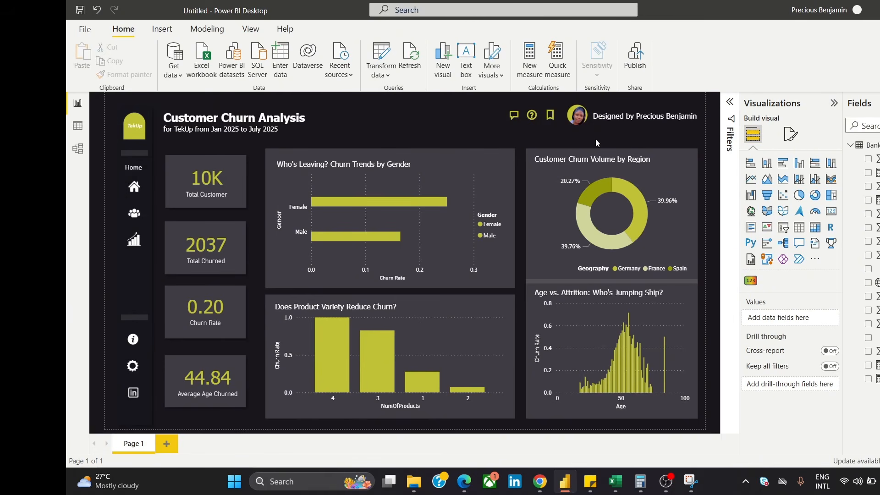
pyautogui.click(581, 120)
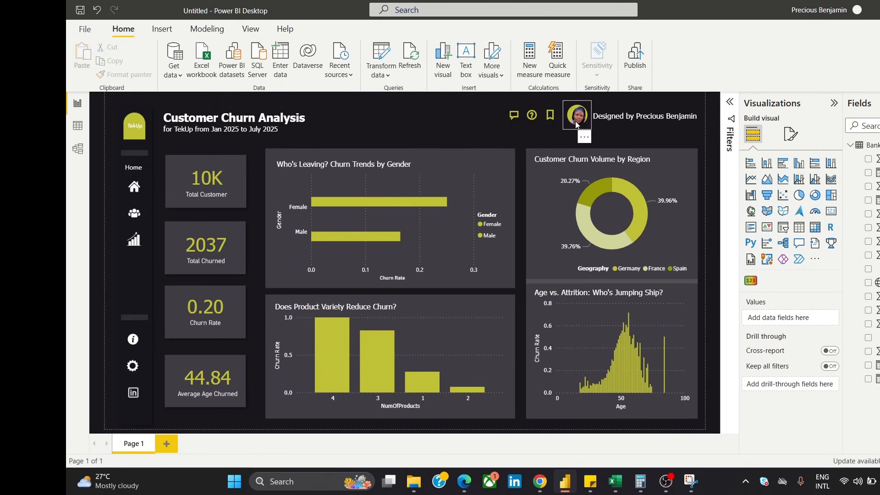
pyautogui.click(496, 124)
pyautogui.click(603, 115)
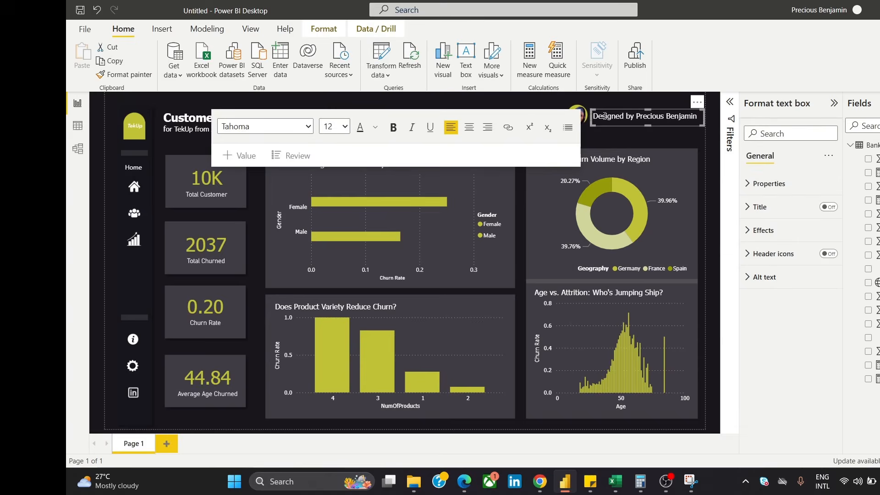
pyautogui.moveTo(605, 117); pyautogui.dragTo(697, 117)
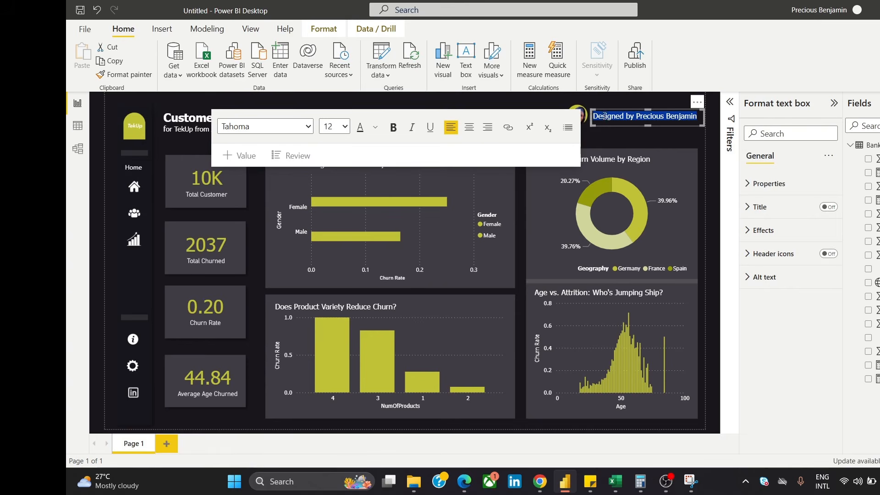
pyautogui.click(344, 127)
pyautogui.click(345, 127)
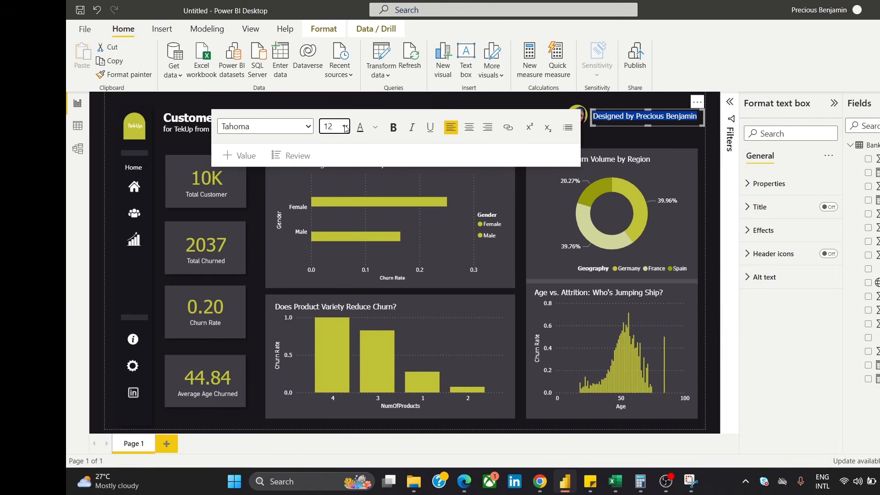
pyautogui.click(351, 100)
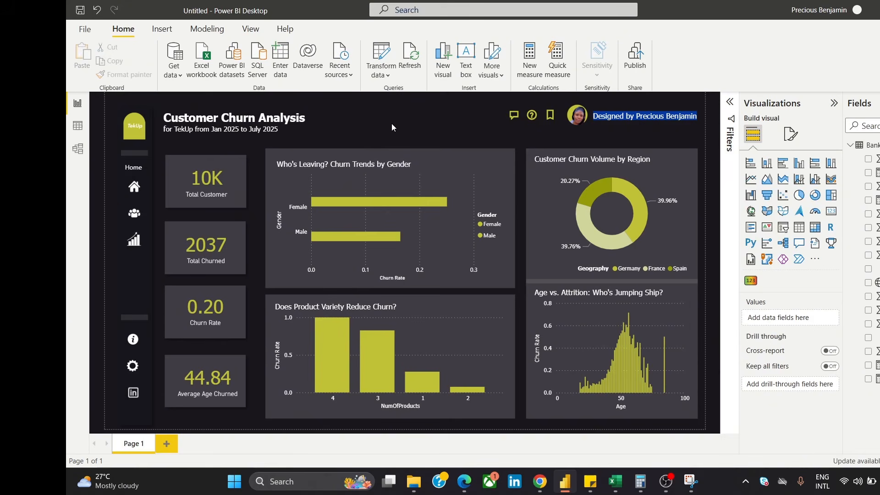
pyautogui.click(615, 116)
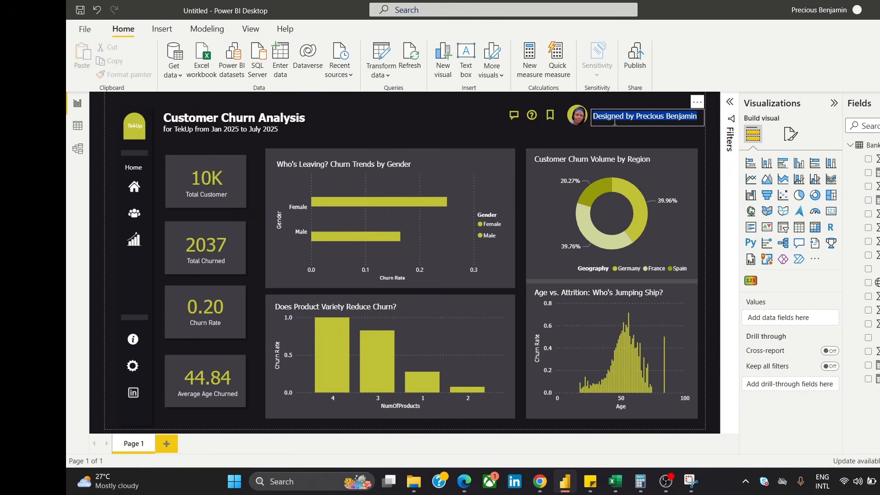
pyautogui.click(475, 109)
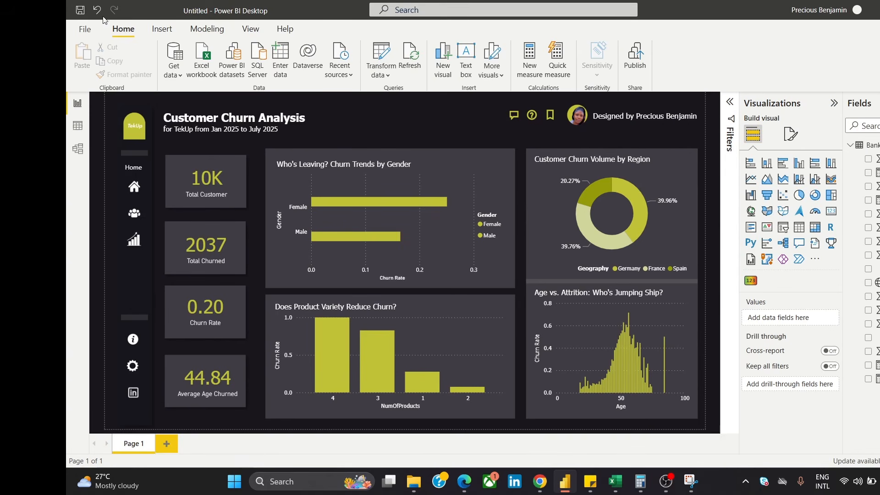
# Save the report in the Downloads folder as a Power BI file (*.pbix) named Customer Churn Dashboard
pyautogui.click(87, 30)
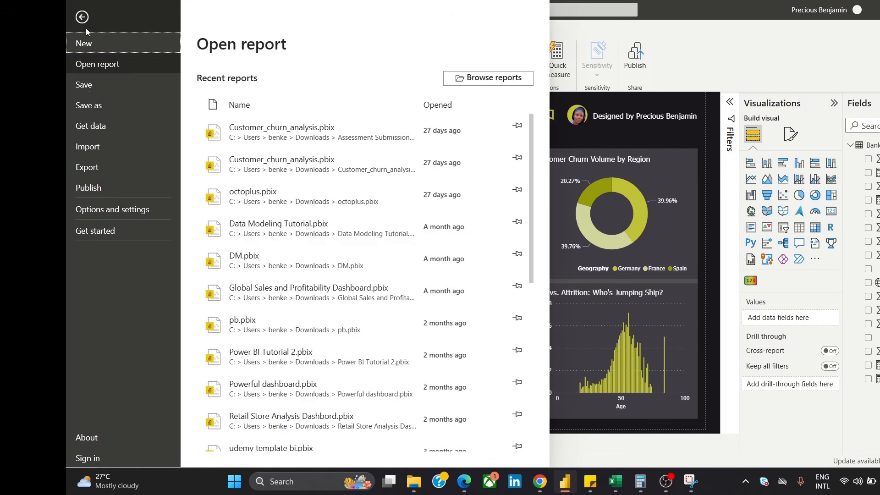
pyautogui.click(88, 108)
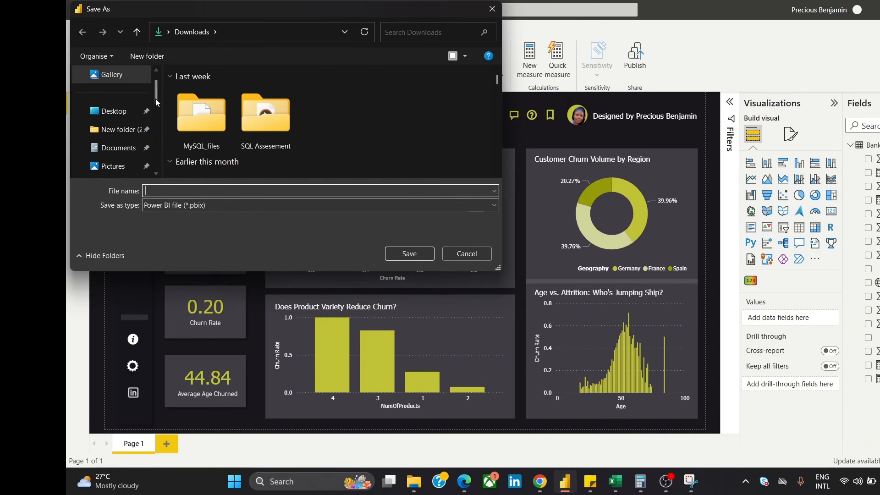
pyautogui.moveTo(155, 87); pyautogui.dragTo(150, 107)
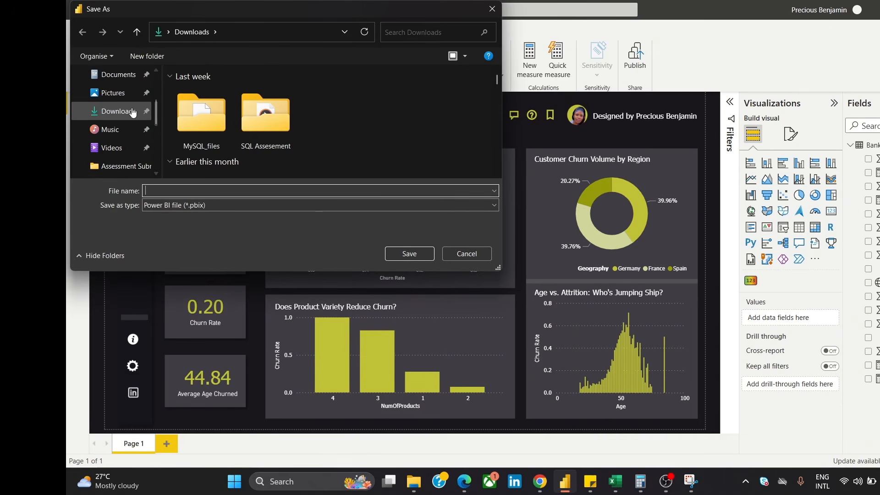
pyautogui.click(132, 112)
pyautogui.click(158, 189)
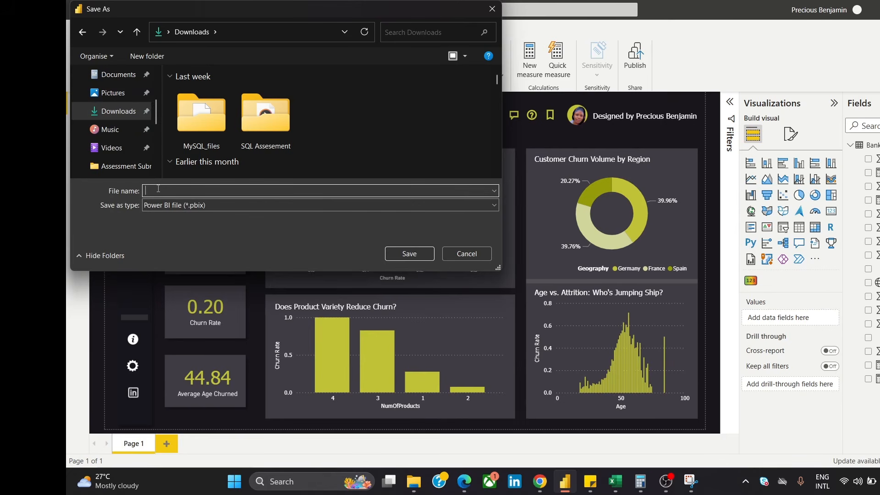
pyautogui.write('Custo')
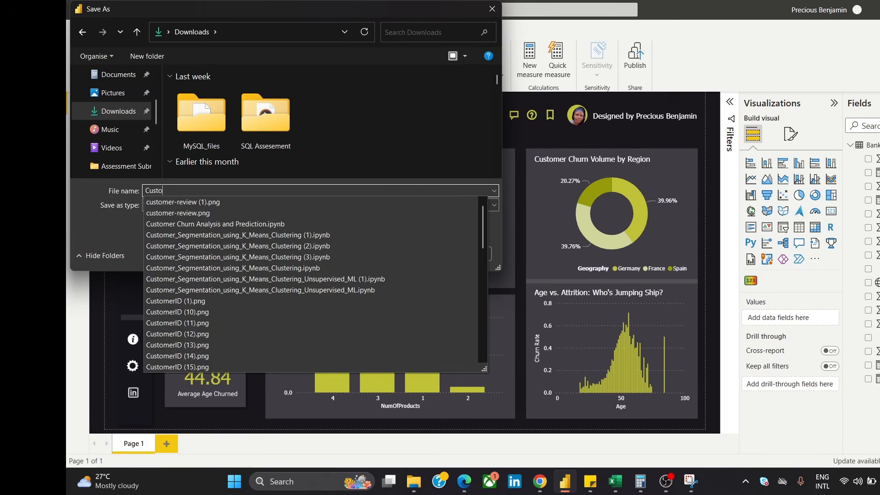
pyautogui.write('mer Ch')
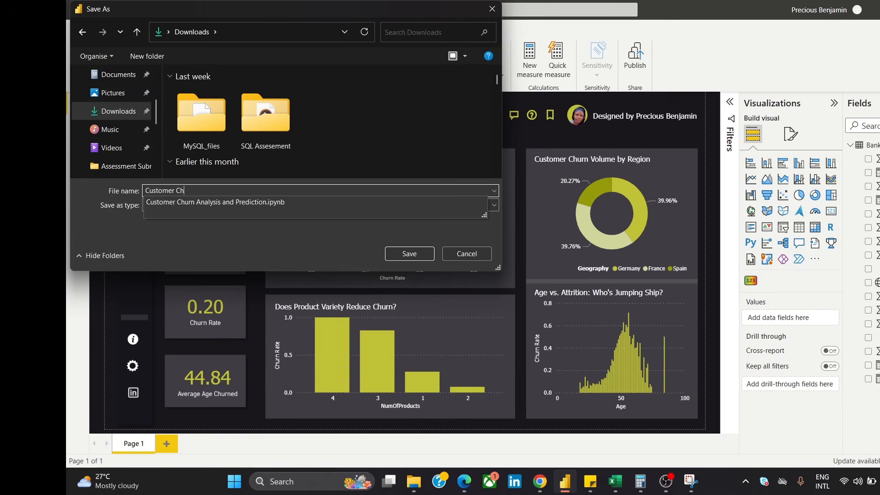
pyautogui.write('urn Dashboard')
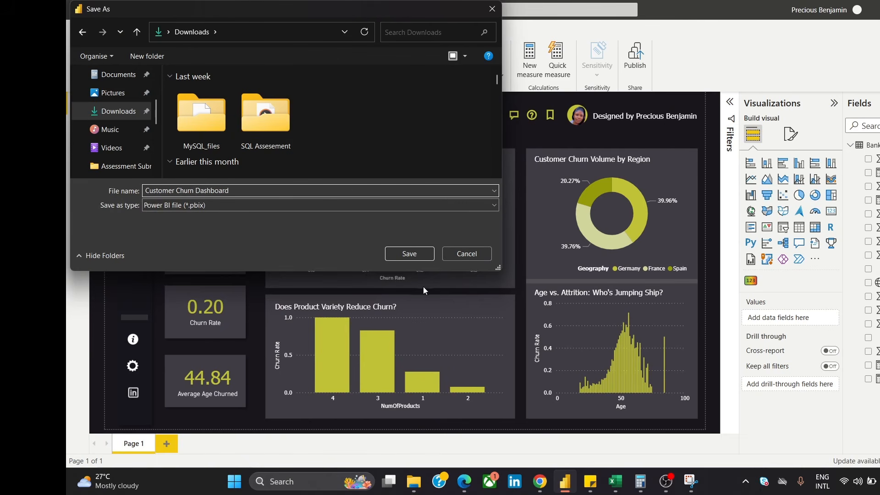
pyautogui.click(412, 256)
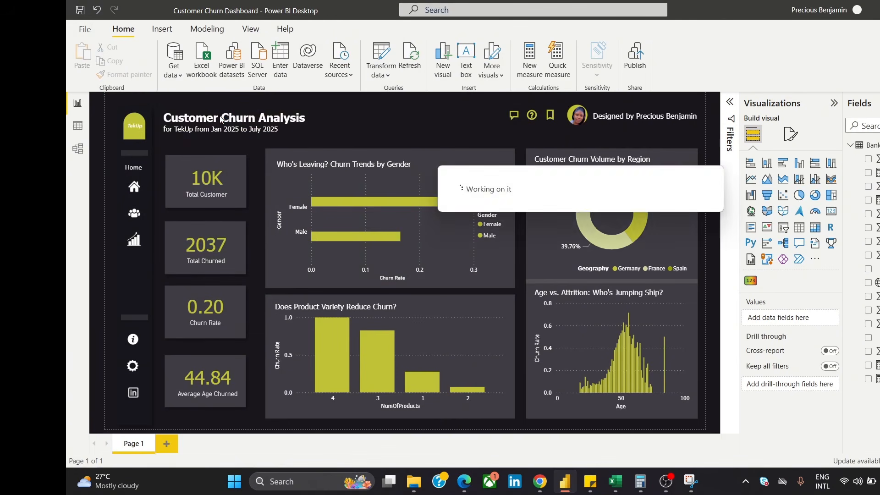
# Check the file types offered for saving a copy of the report in the Downloads folder, then cancel without saving
pyautogui.click(87, 30)
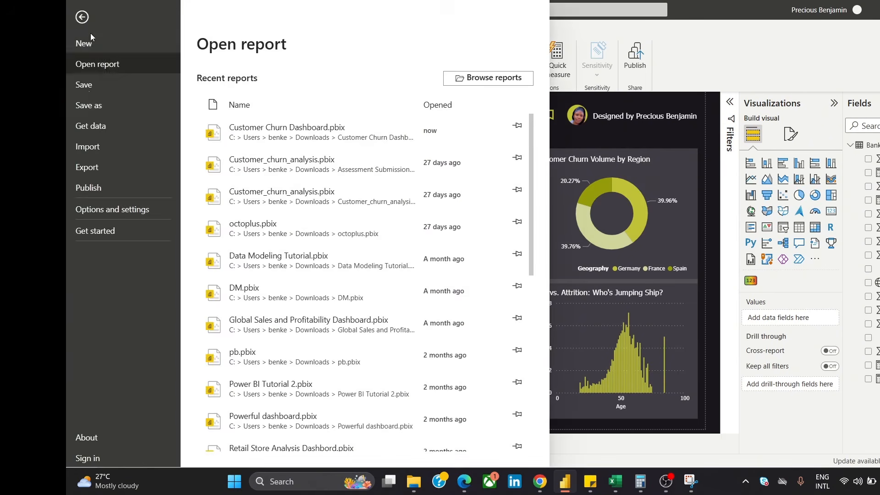
pyautogui.click(111, 111)
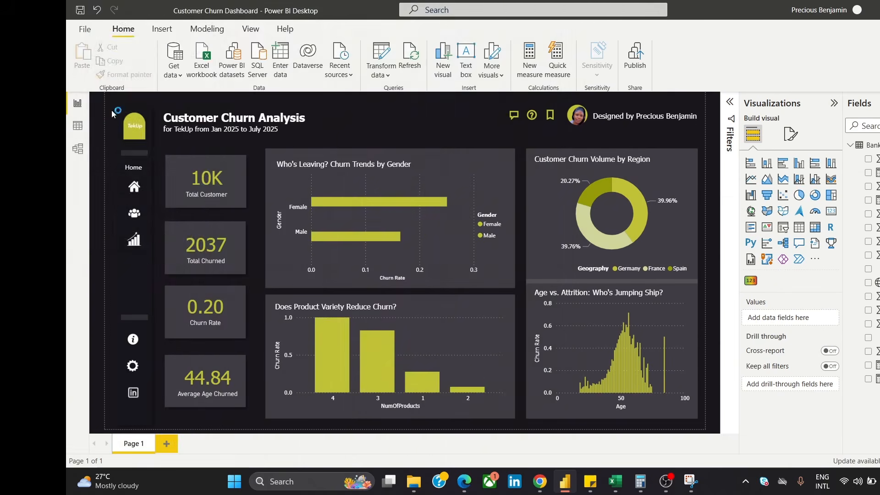
pyautogui.click(186, 206)
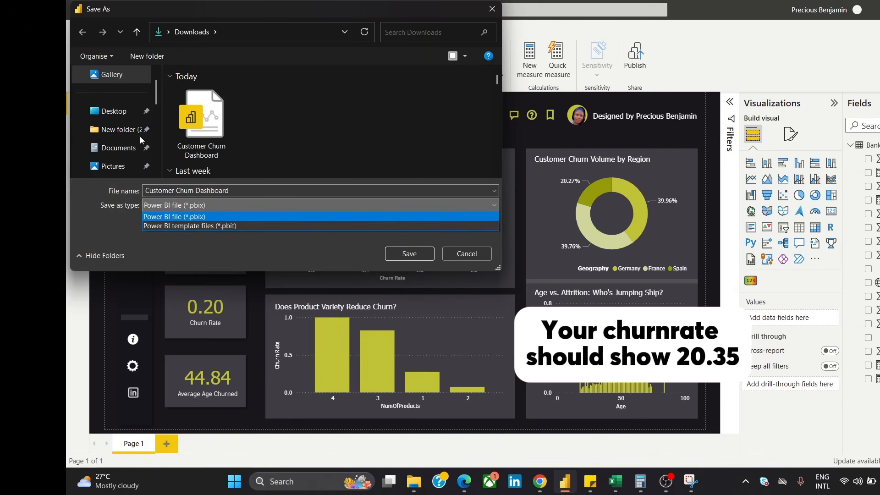
pyautogui.click(159, 90)
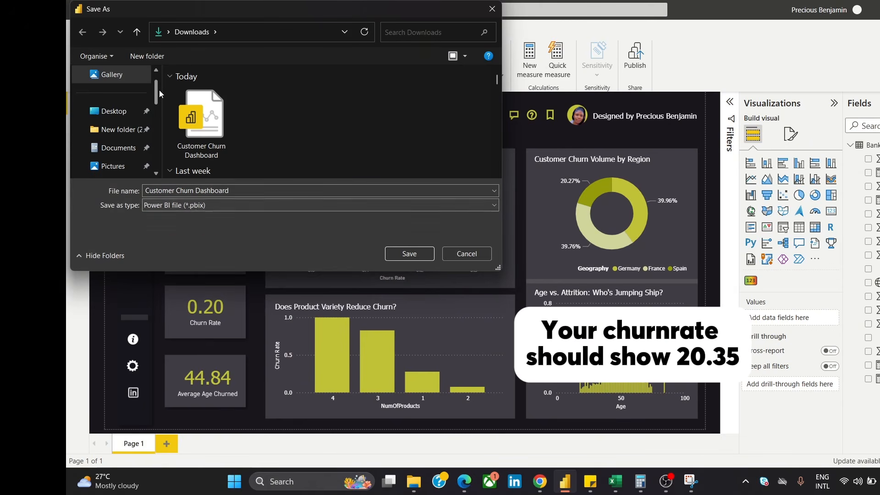
pyautogui.scroll(-2, 158, 91)
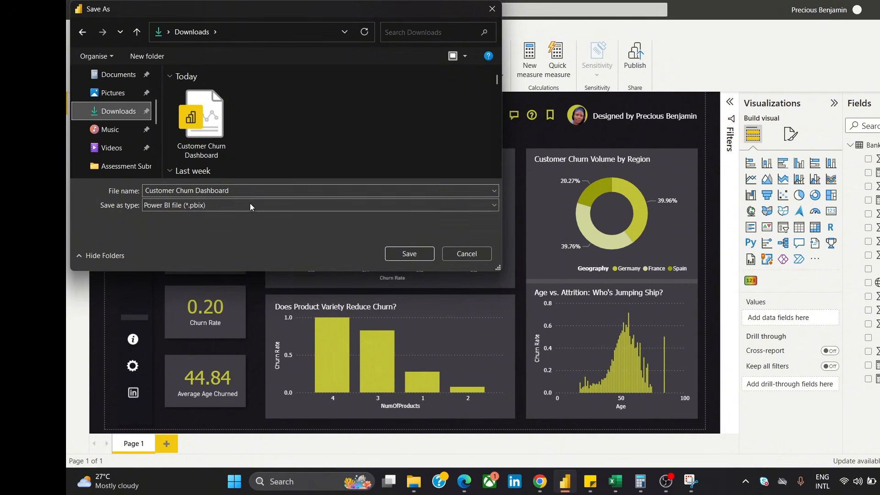
pyautogui.click(238, 207)
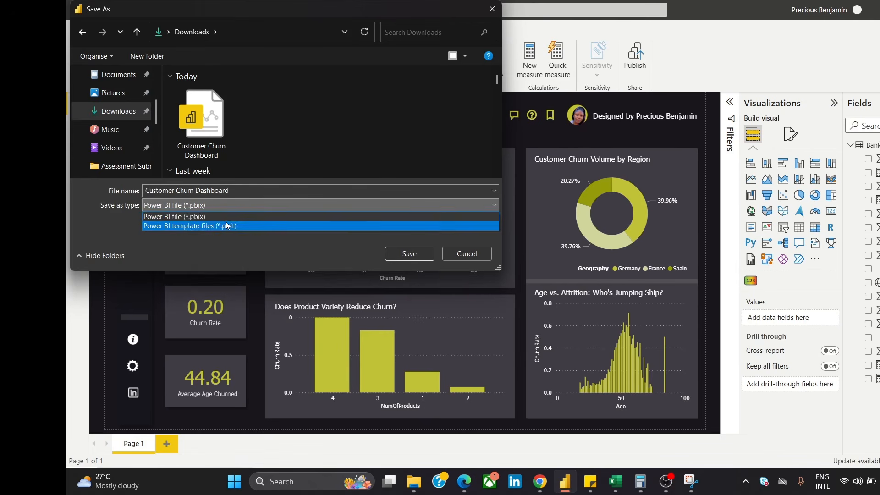
pyautogui.click(262, 190)
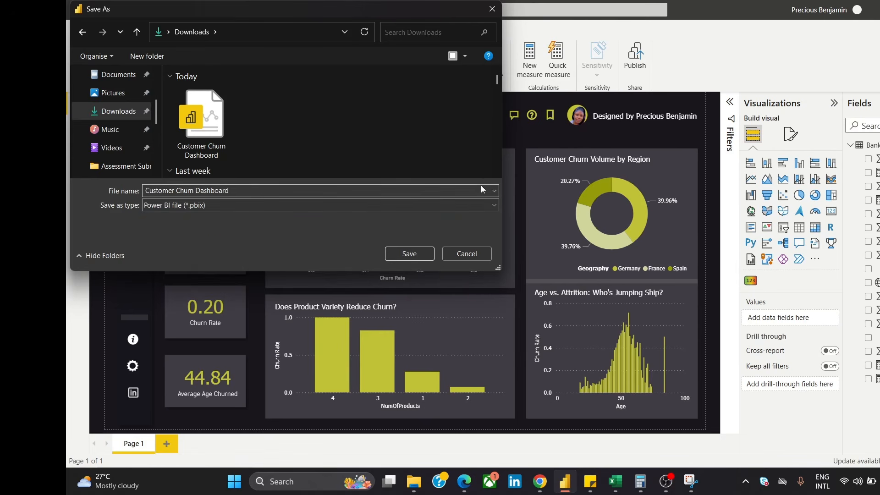
pyautogui.click(420, 207)
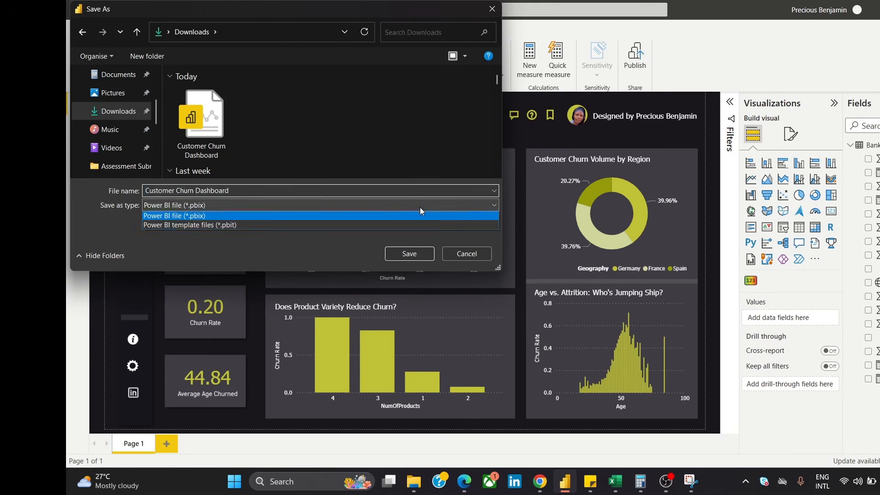
pyautogui.click(421, 208)
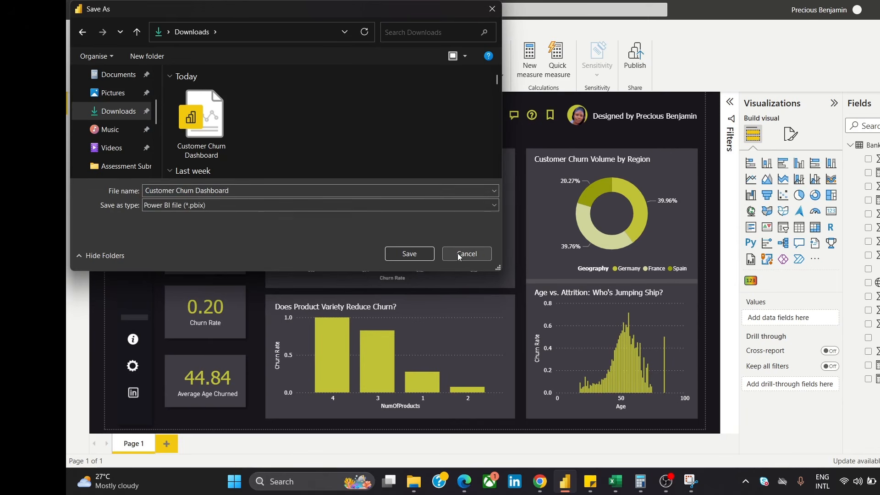
pyautogui.click(457, 253)
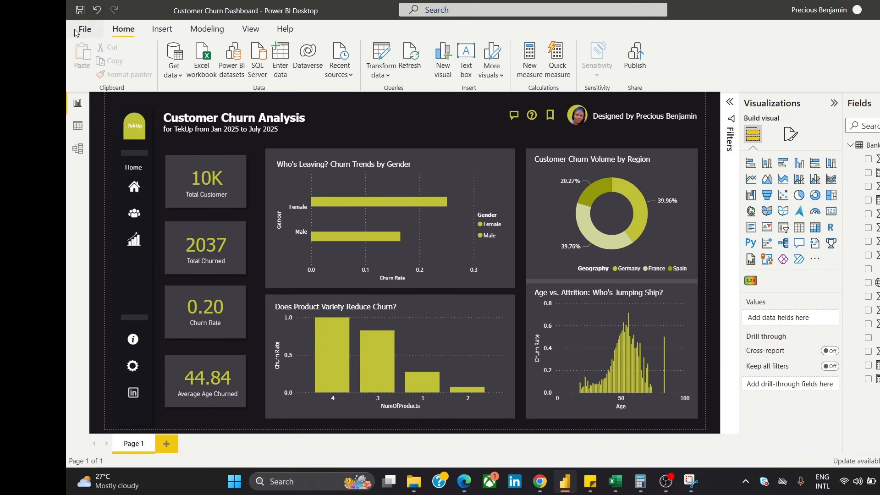
# Export the Customer Churn Dashboard report to PDF
pyautogui.click(92, 31)
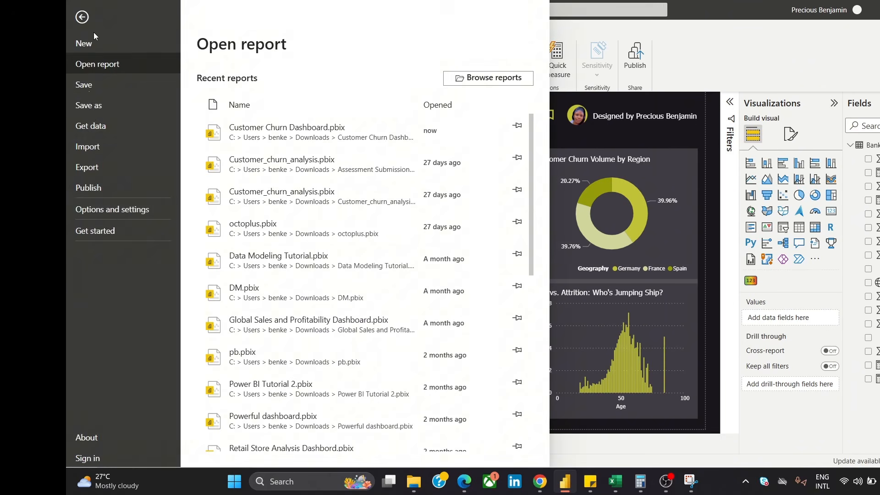
pyautogui.click(98, 166)
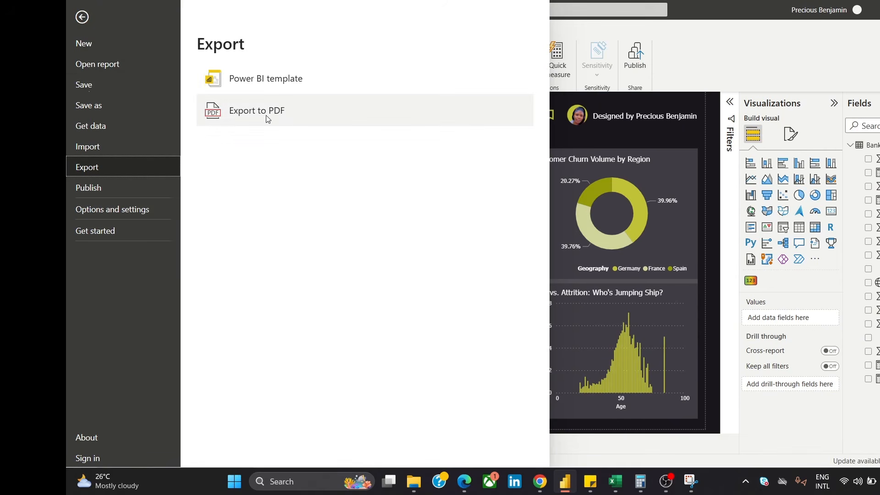
pyautogui.click(299, 114)
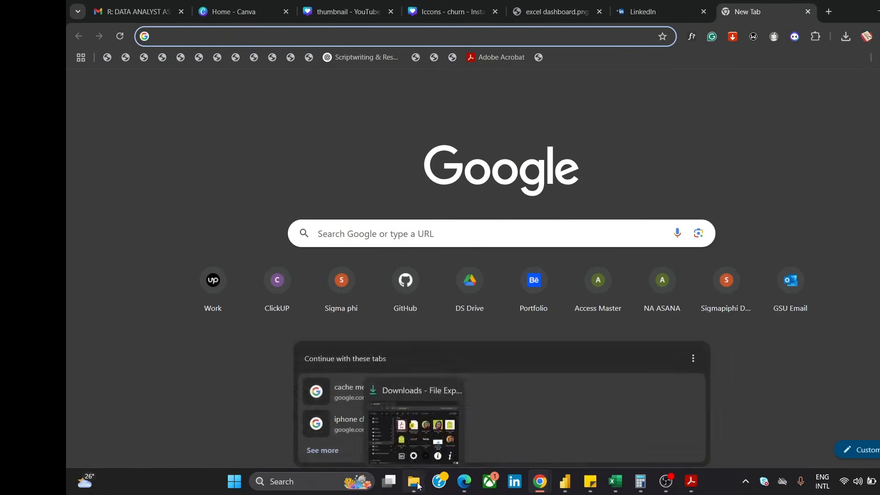
# Open the Customer Churn Dashboard PNG image from the Downloads folder in the empty Chrome tab
pyautogui.click(418, 486)
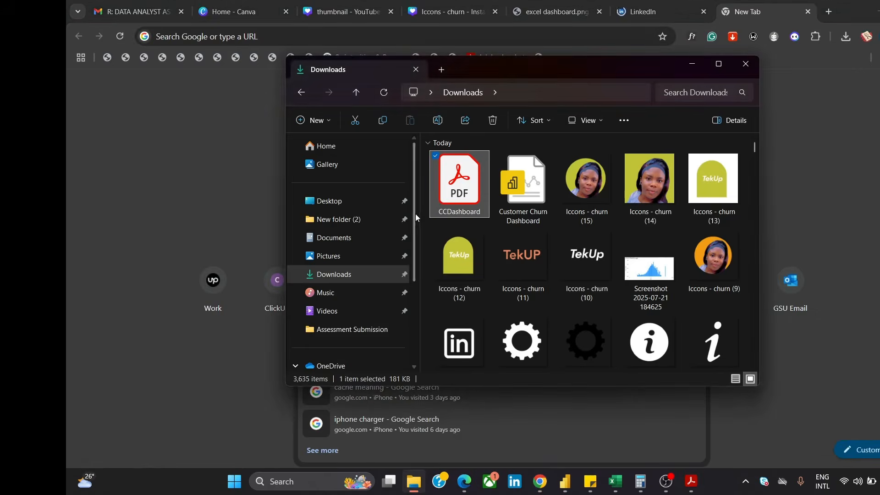
pyautogui.click(373, 277)
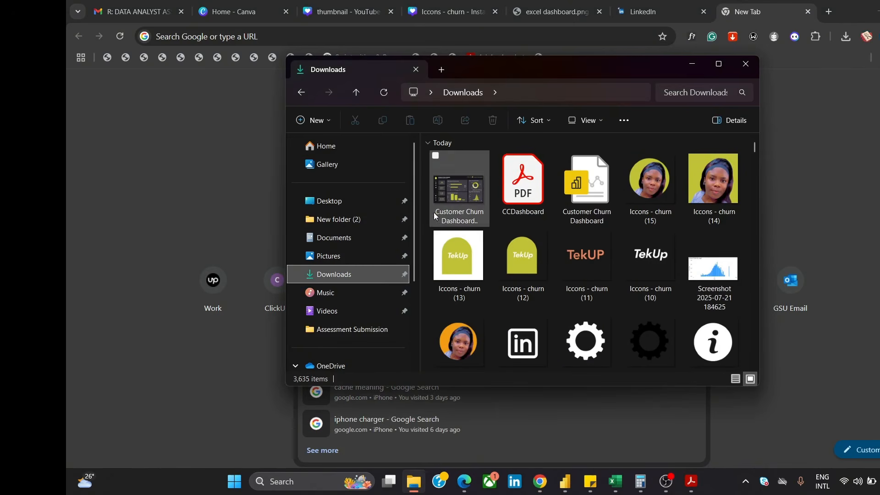
pyautogui.moveTo(461, 199); pyautogui.dragTo(224, 41)
pyautogui.press('Return')
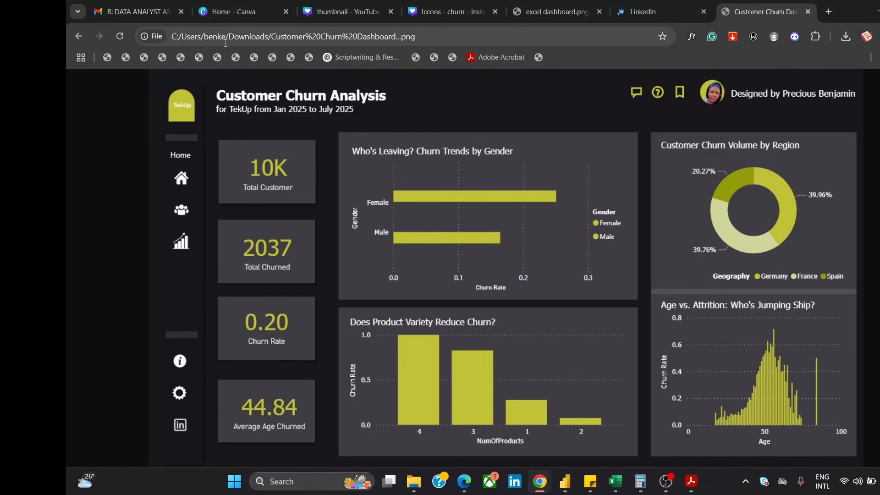